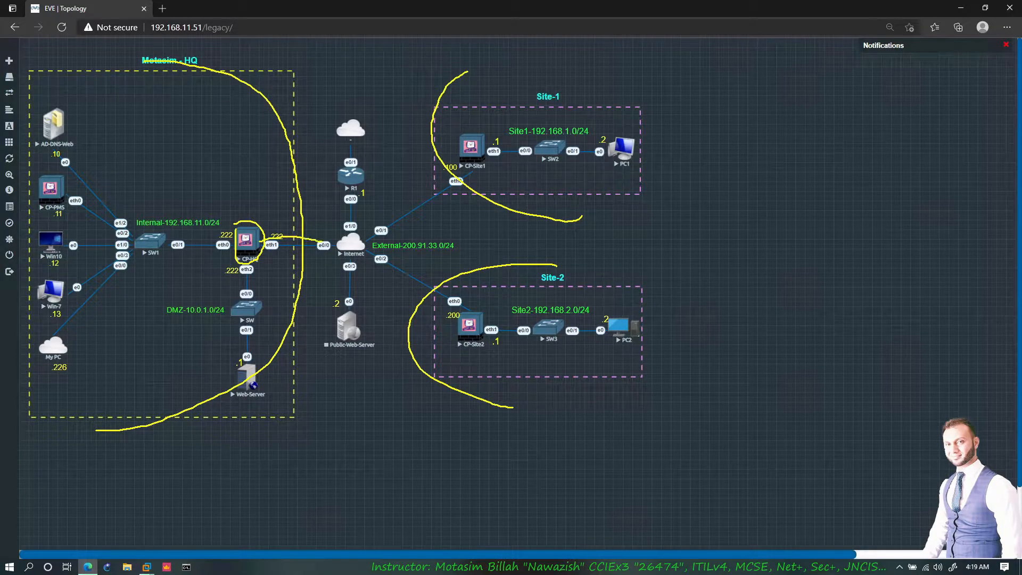
- Draw some annotation strokes on the screen, then clear them
key("Escape")
key("ctrl+2")
mouse_move(70, 341)
left_mouse_down()
mouse_move(109, 294)
mouse_move(201, 261)
left_mouse_up()
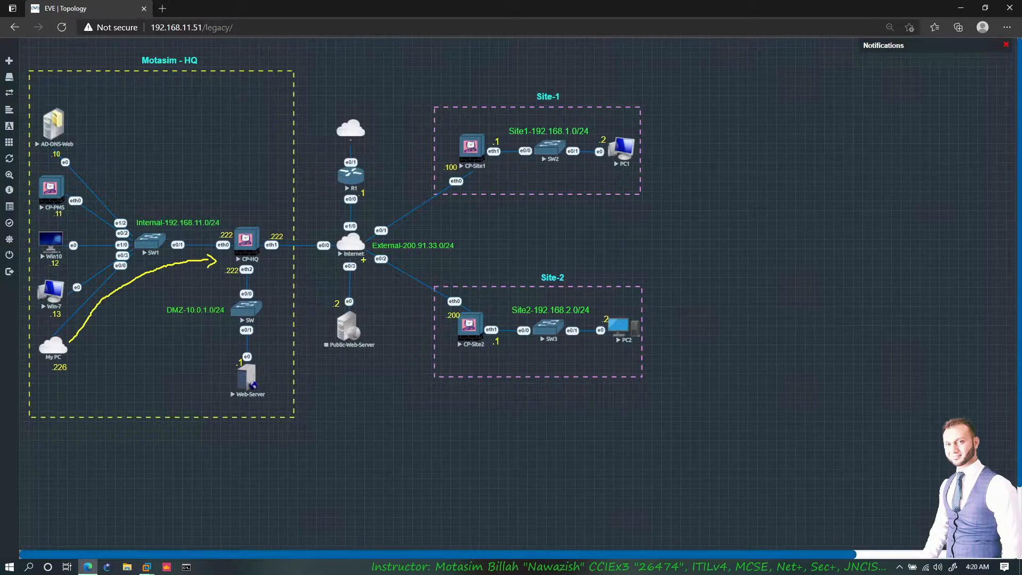
mouse_move(484, 87)
left_mouse_down()
mouse_move(443, 98)
mouse_move(378, 144)
mouse_move(350, 193)
mouse_move(345, 314)
mouse_move(409, 373)
left_mouse_up()
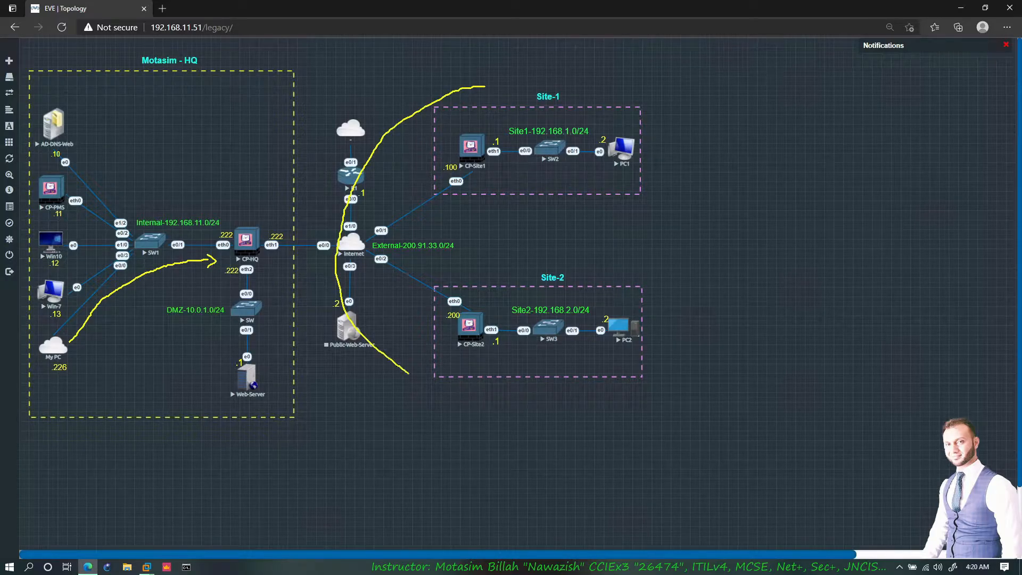
mouse_move(153, 106)
left_mouse_down()
mouse_move(169, 131)
mouse_move(178, 209)
mouse_move(67, 278)
left_mouse_up()
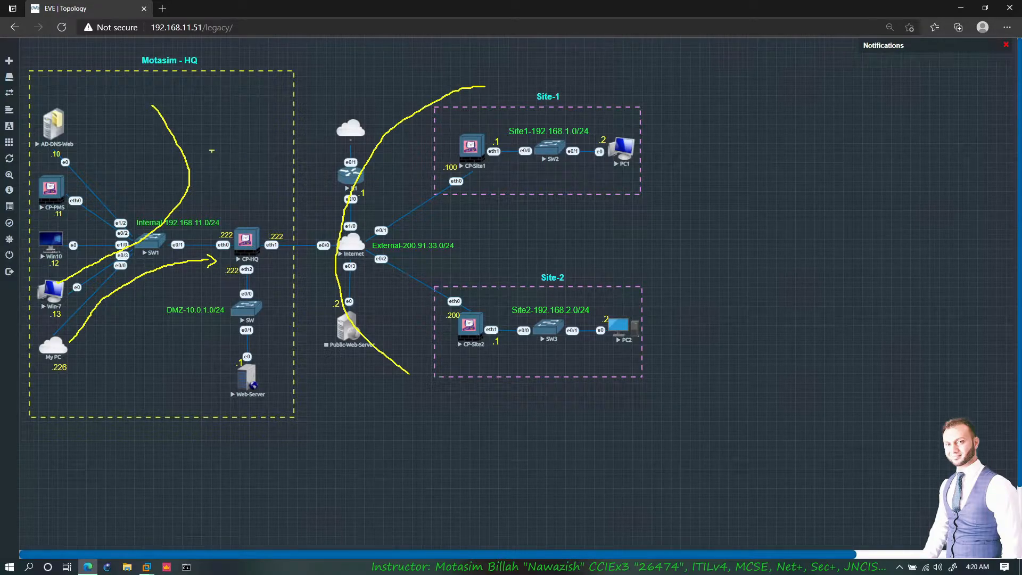
key("Escape")
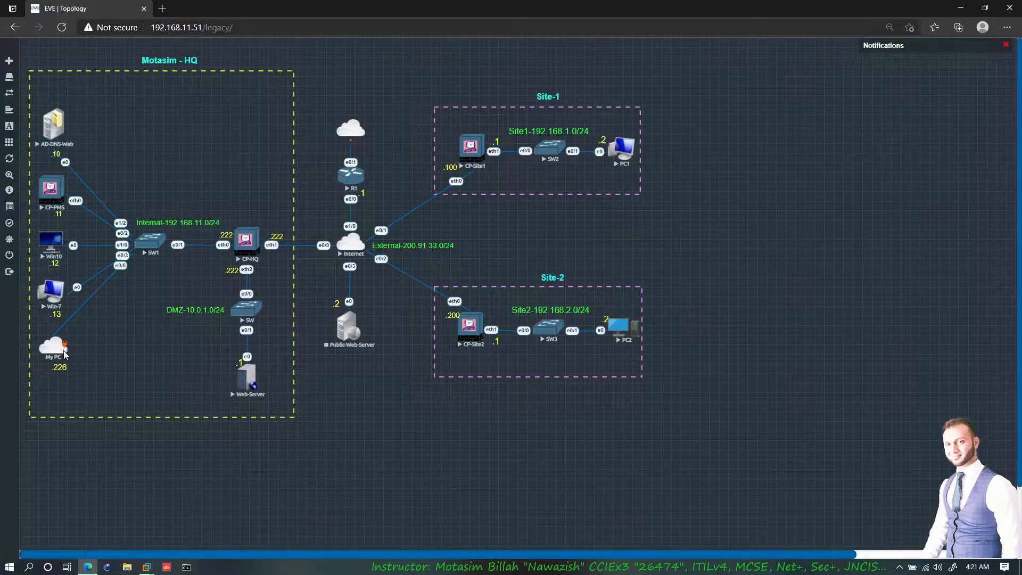
left_click(160, 9)
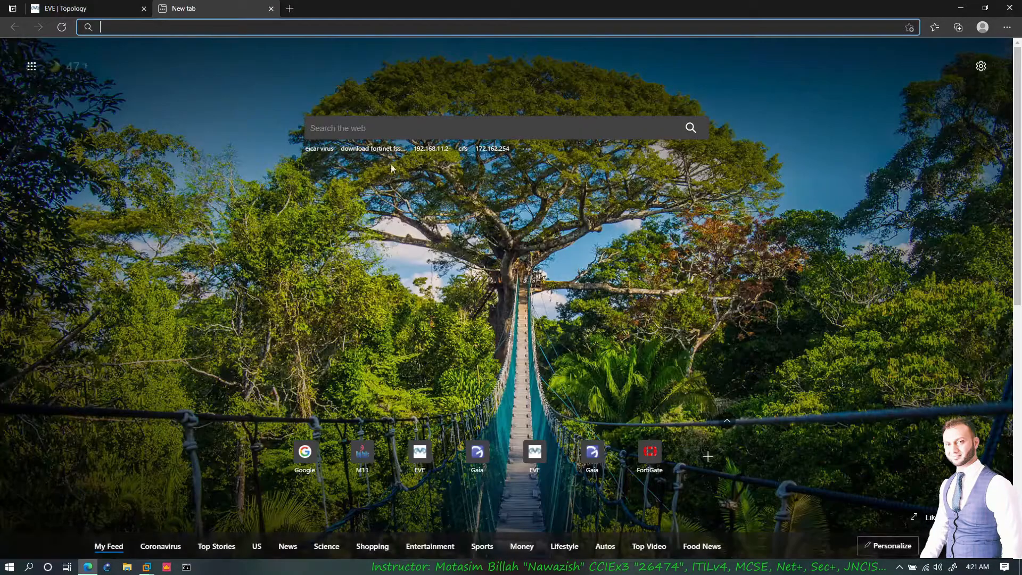
type("192.168.11.52")
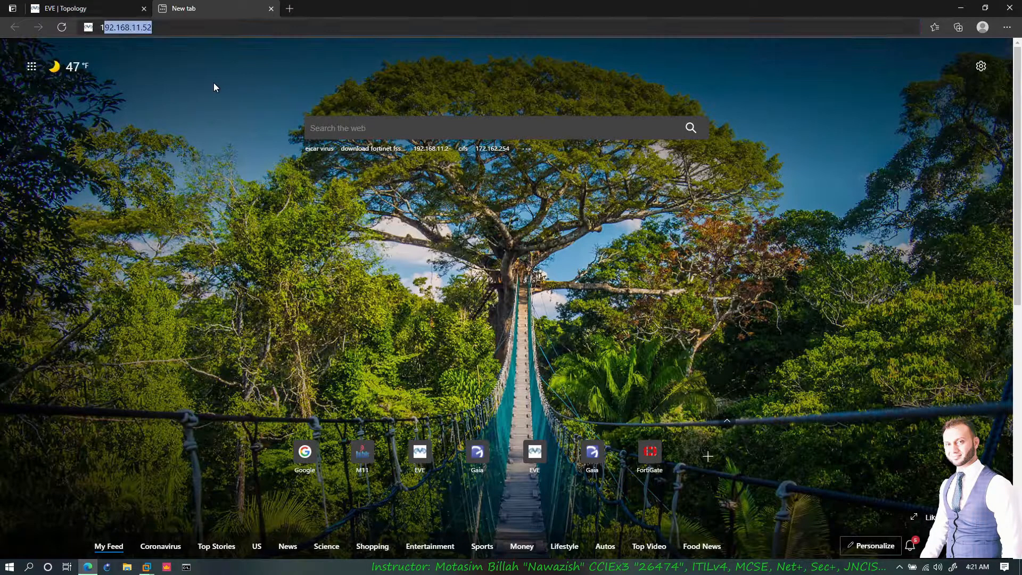
key("BackSpace")
key("BackSpace")
type("222")
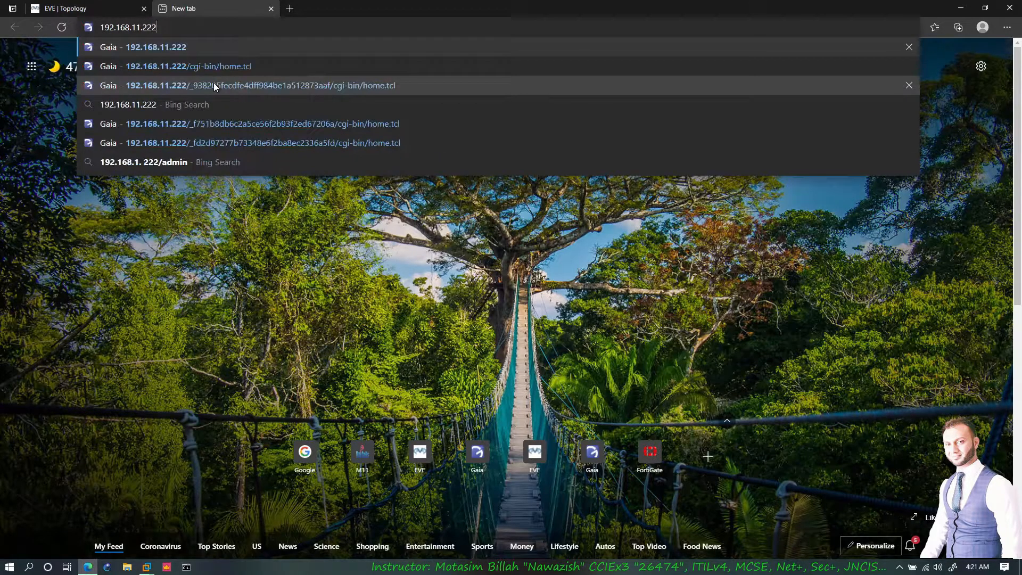
key("Return")
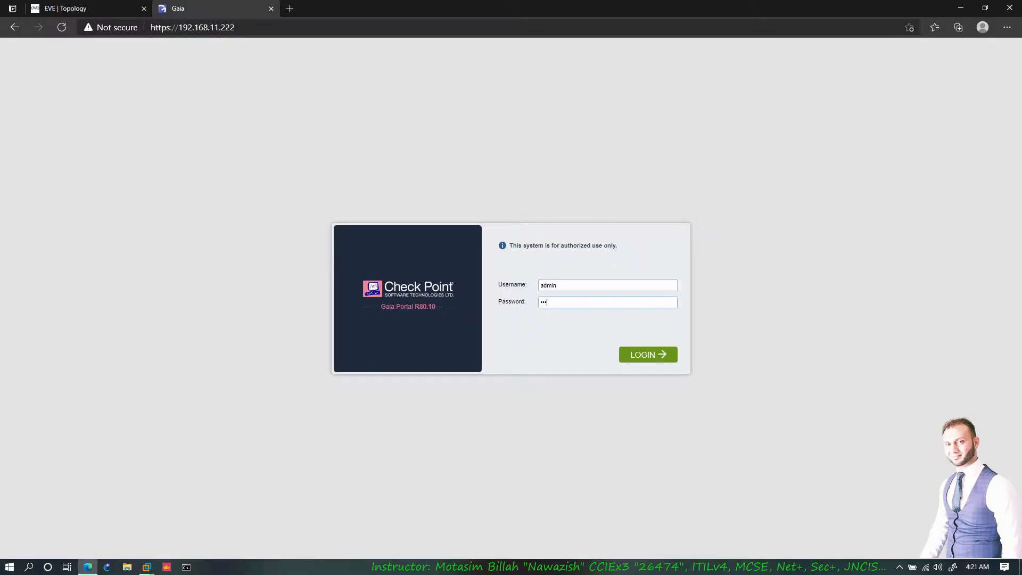
key("Return")
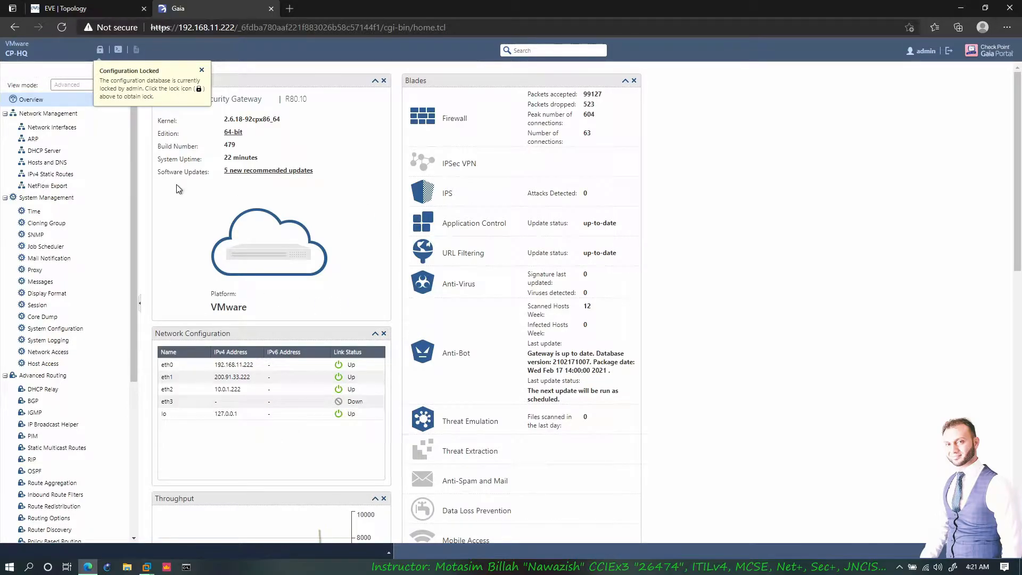
- Close the Configuration Locked notice and scroll through CP-HQ's Overview panels and traffic graphs
left_click(202, 70)
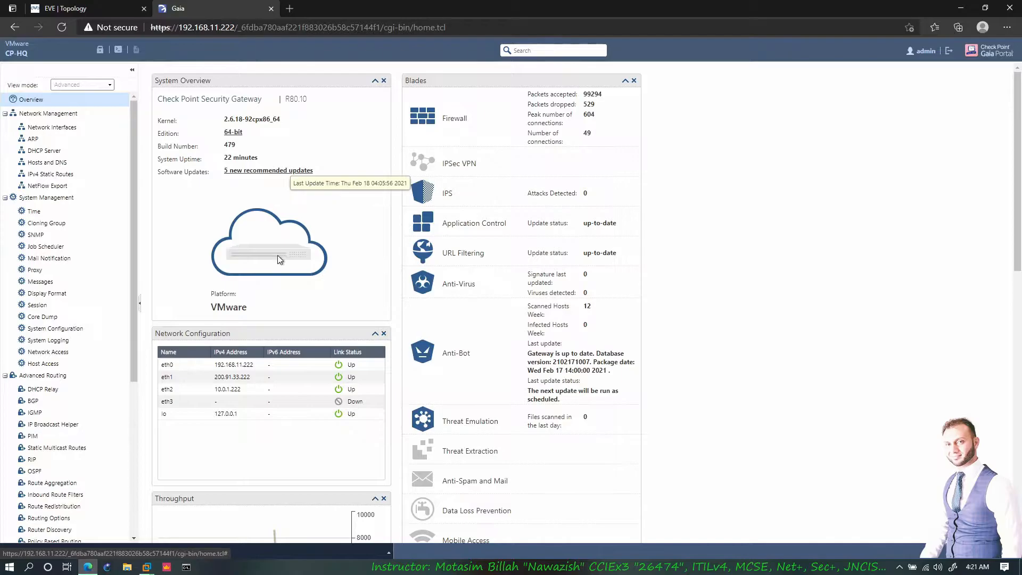
scroll(252, 316, "down", 4)
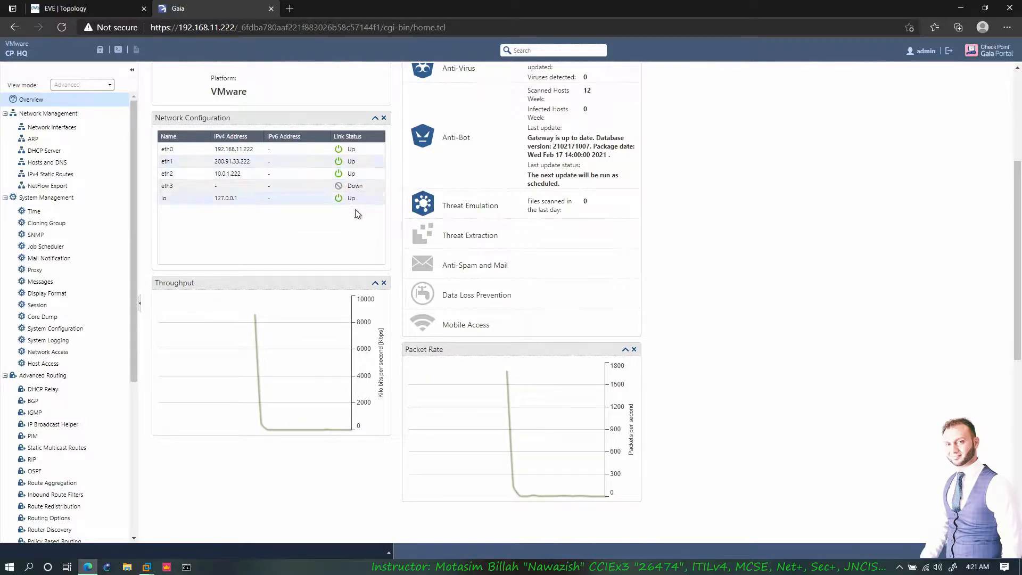
scroll(356, 212, "up", 4)
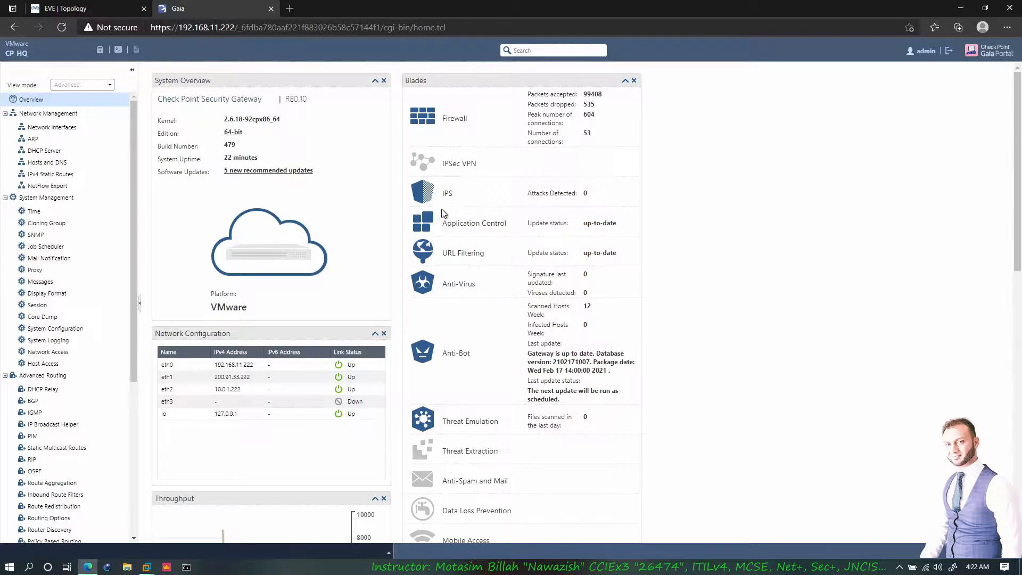
scroll(442, 296, "down", 3)
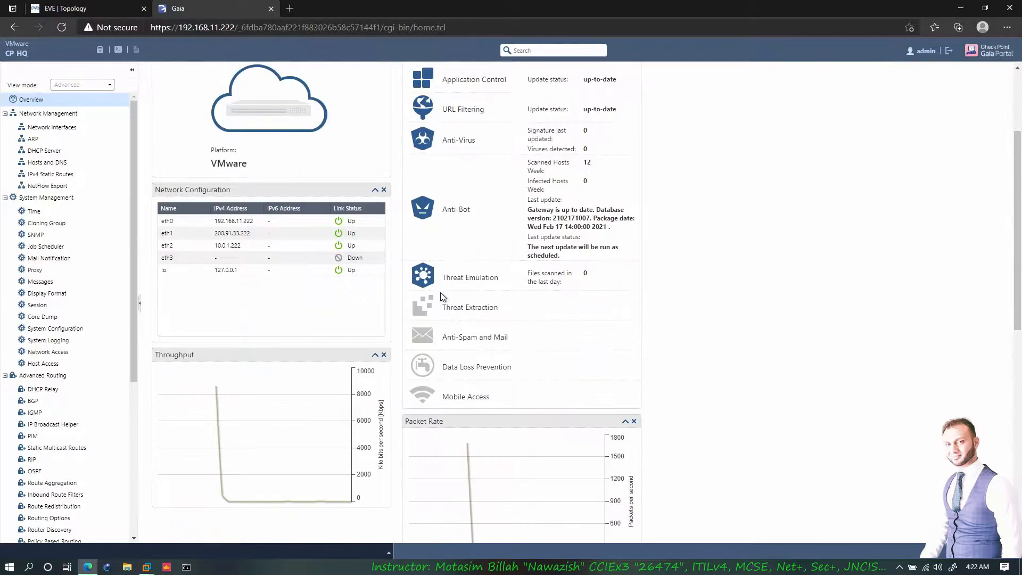
scroll(456, 282, "down", 4)
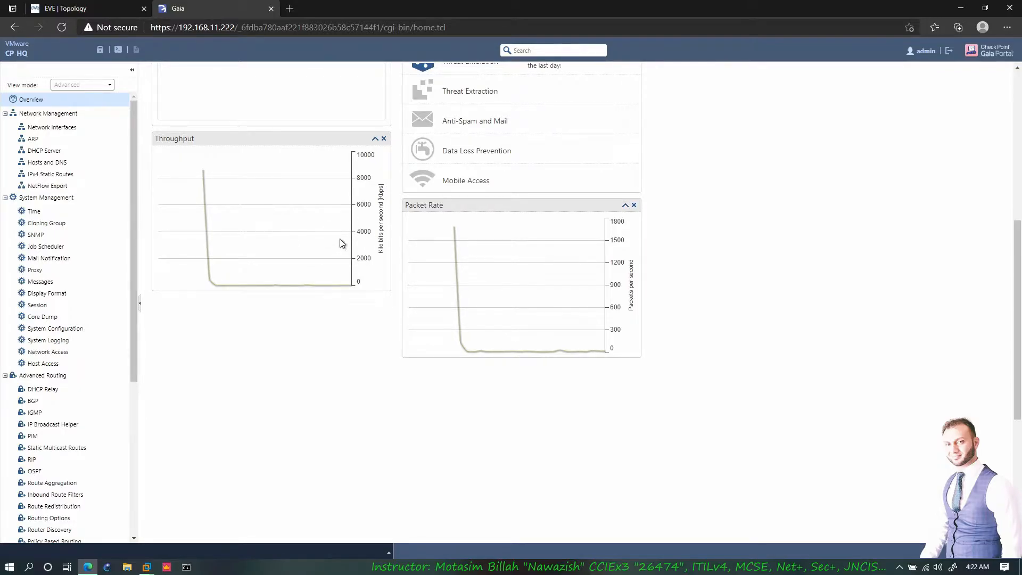
scroll(470, 266, "up", 6)
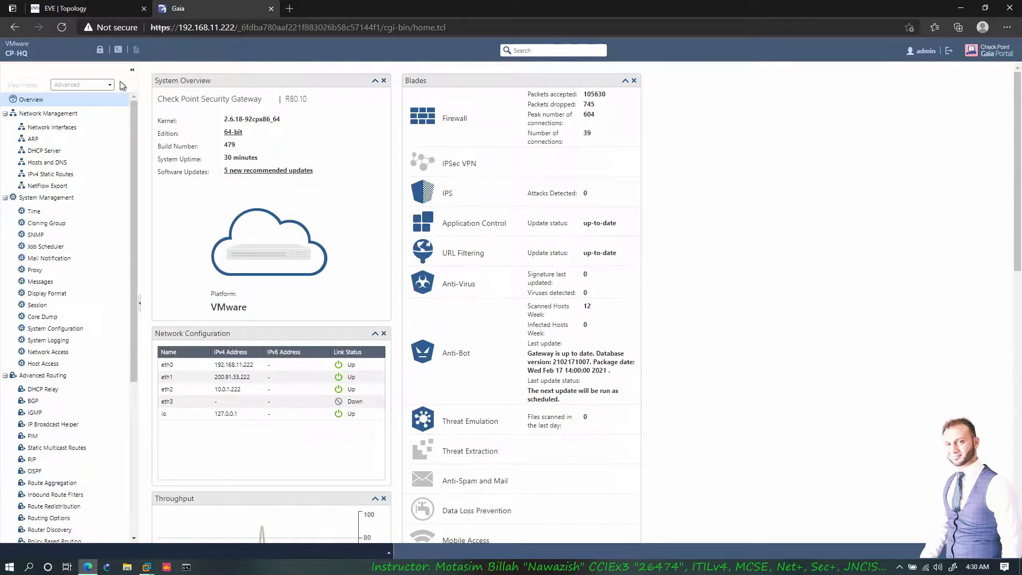
mouse_move(102, 55)
- Browse the Network Interfaces, Cloning Group and Proxy pages, then override the configuration lock
left_click(53, 128)
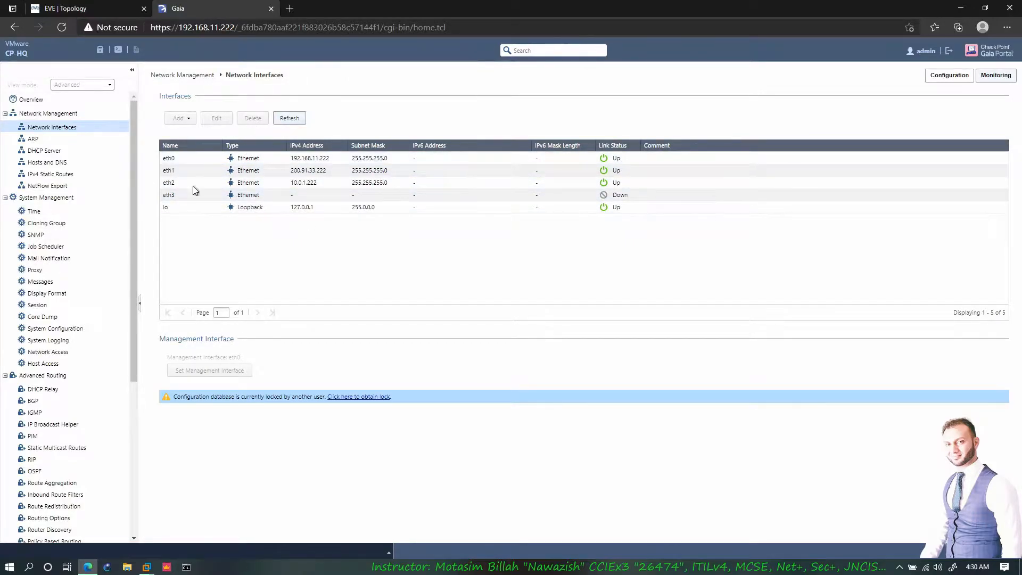
left_click(109, 223)
left_click(70, 271)
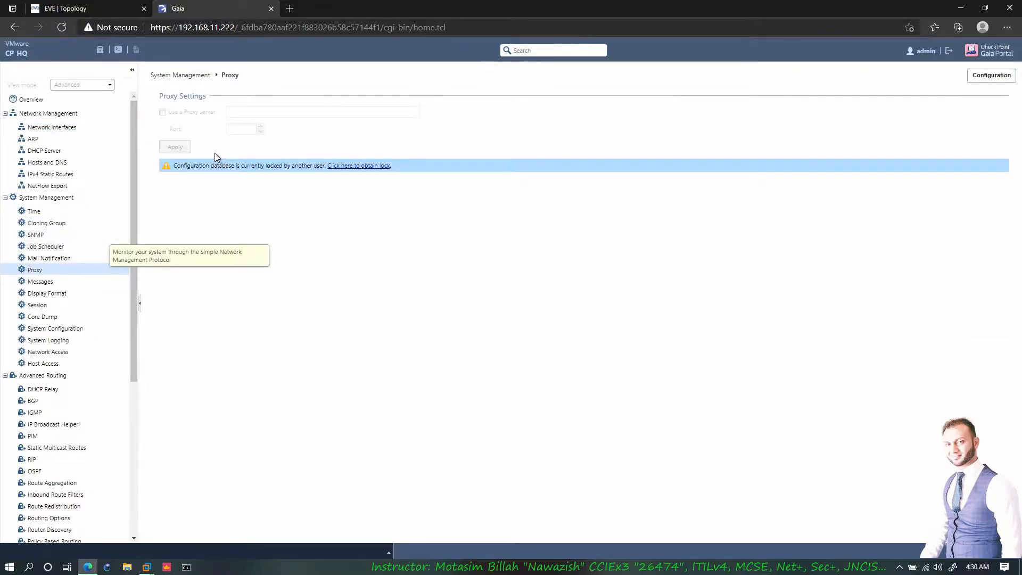
left_click(102, 53)
left_click(494, 325)
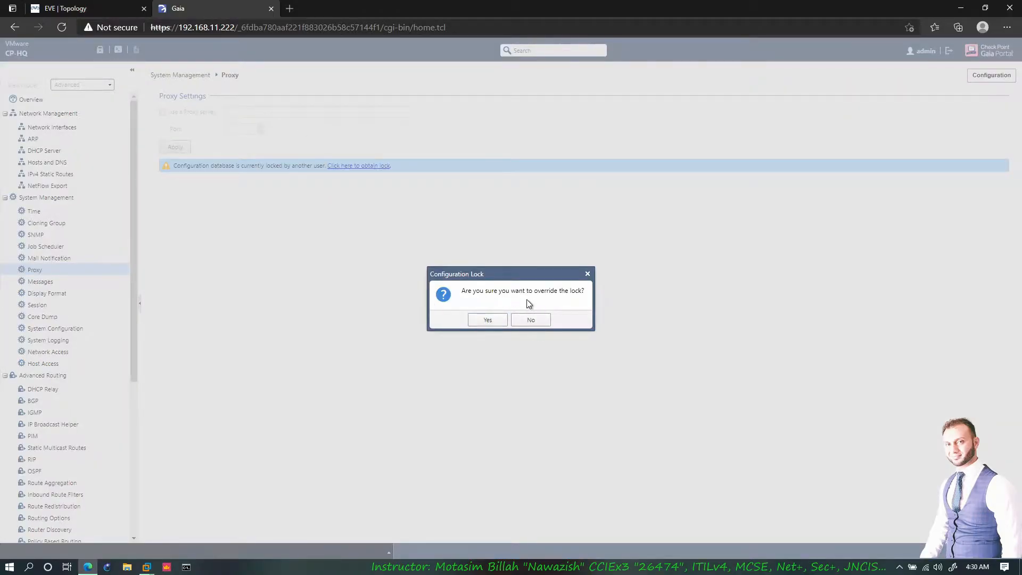
left_click(482, 320)
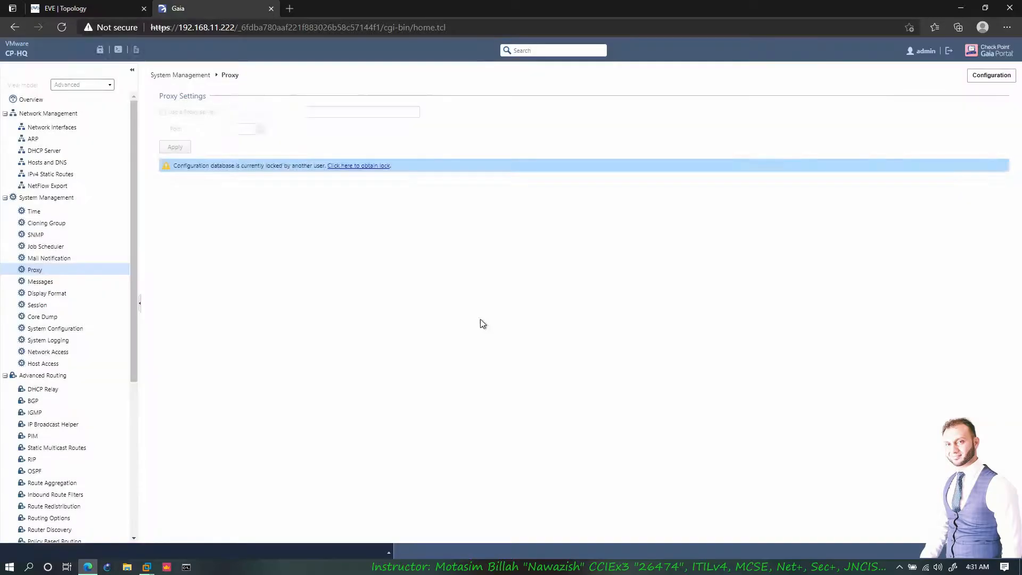
- Inspect the Add types, eth1 and lo interfaces and Hosts and DNS, then return to EVE
left_click(52, 127)
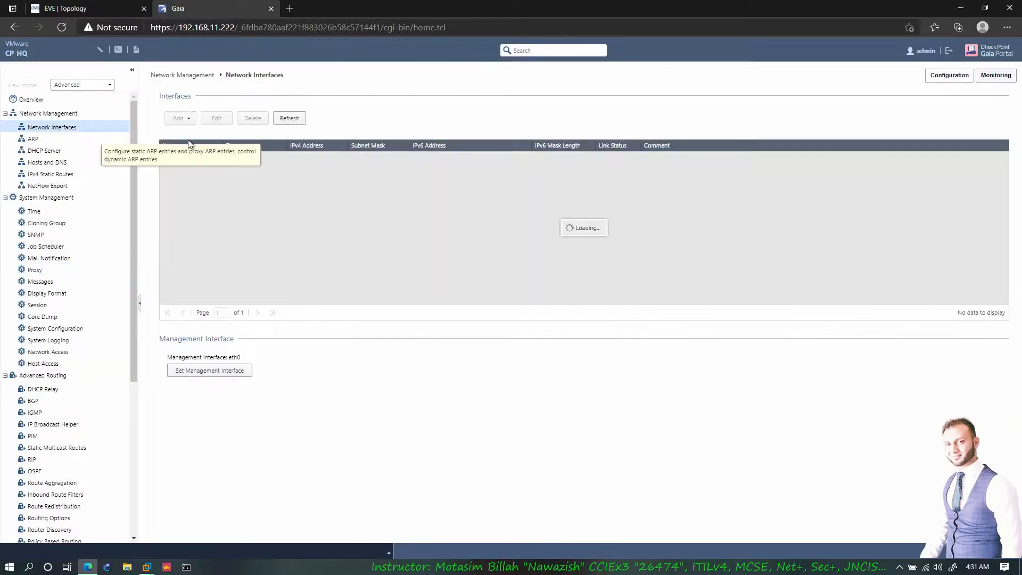
left_click(193, 121)
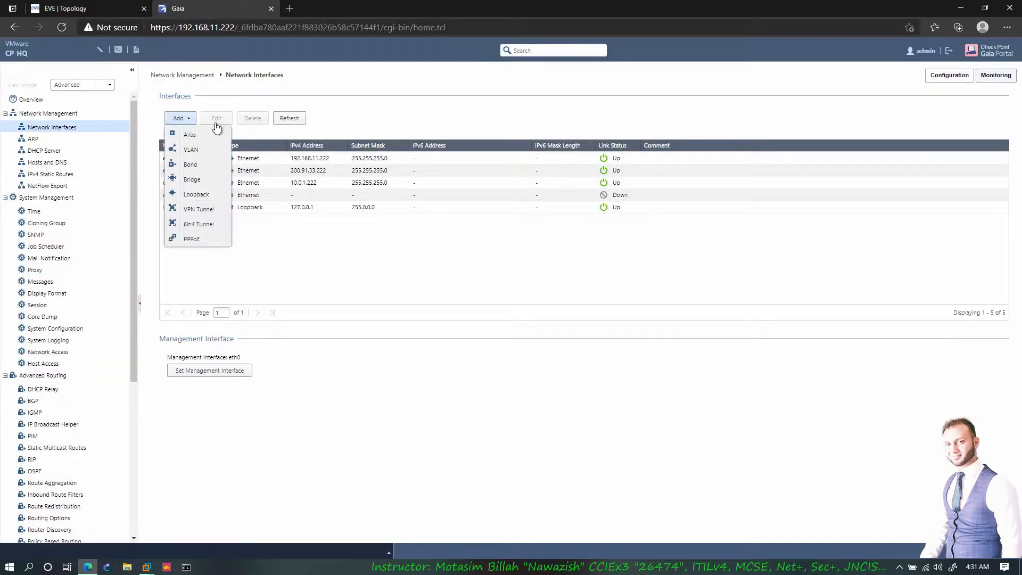
left_click(266, 170)
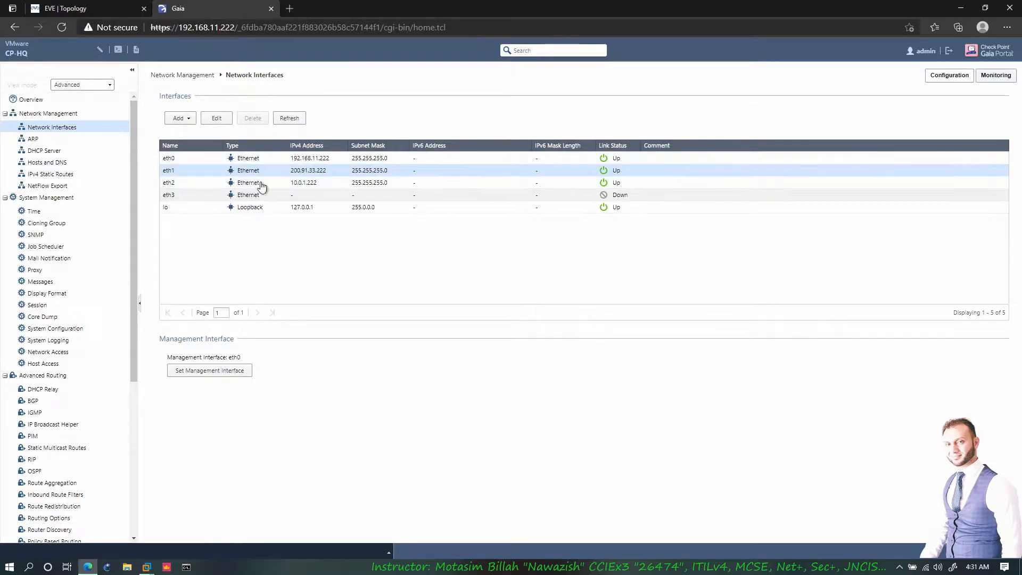
left_click(250, 211)
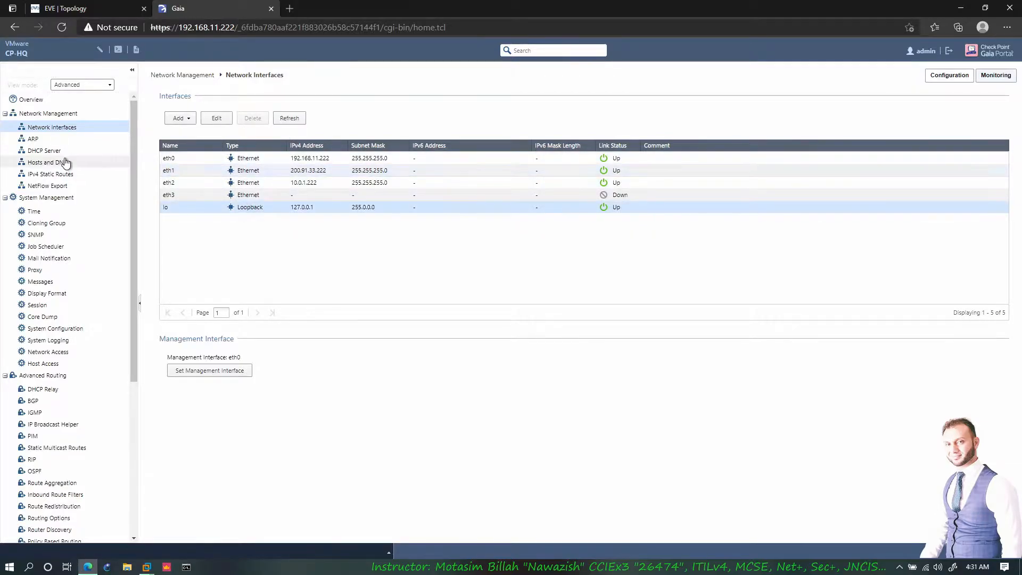
left_click(61, 161)
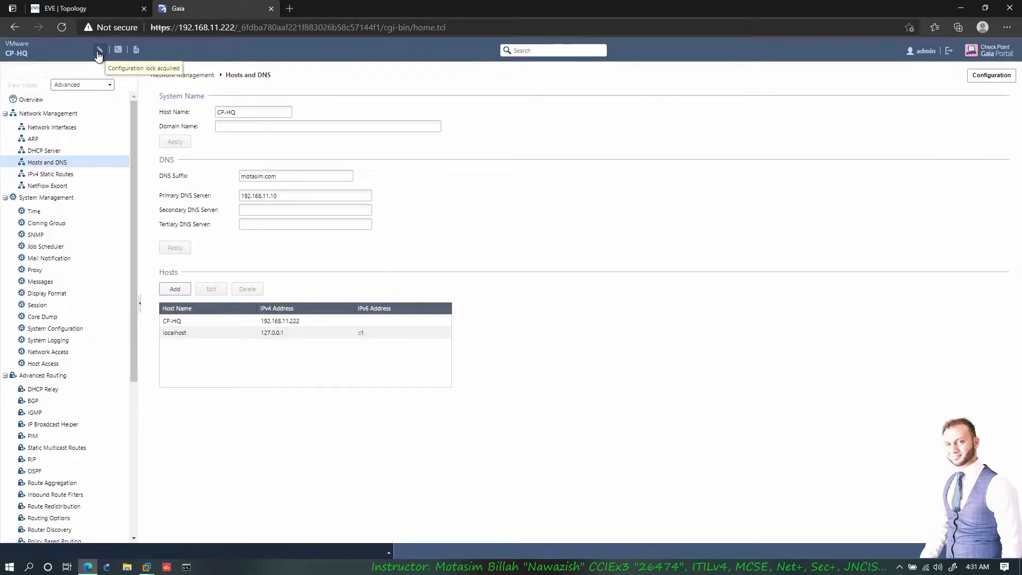
left_click(107, 8)
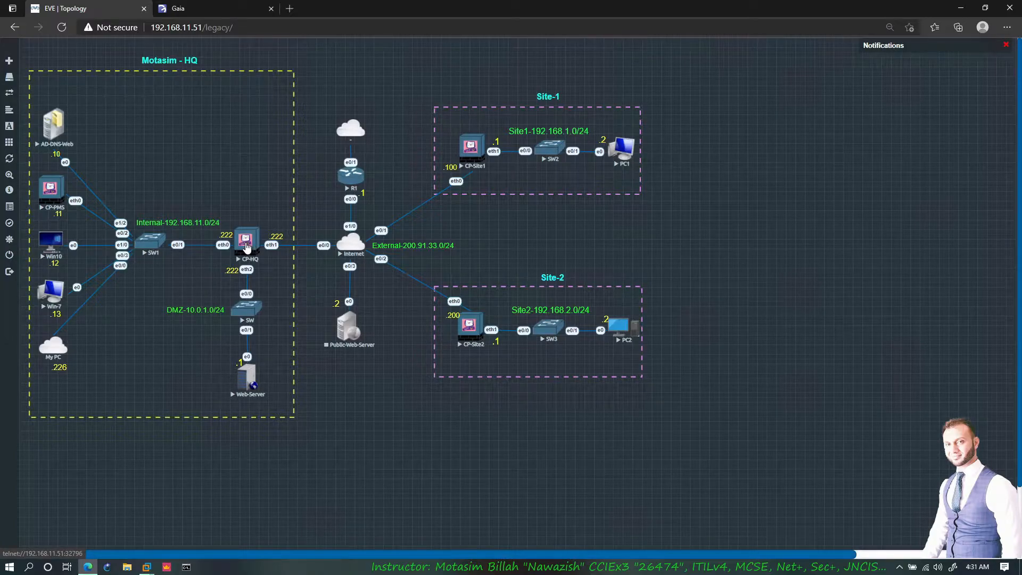
- Open a SecureCRT console to CP-HQ and run set expert-password, which hits the config lock
left_click(246, 246)
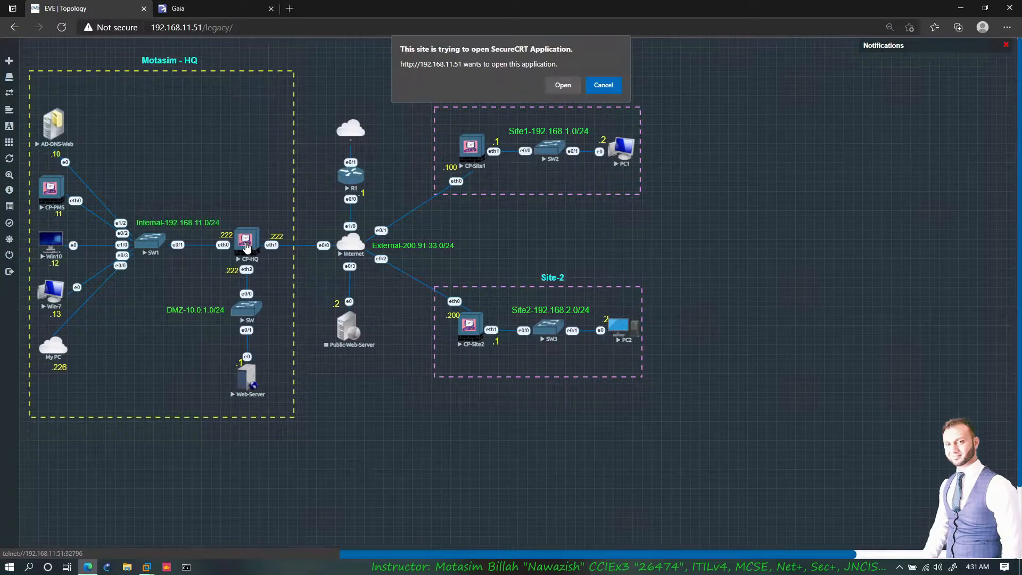
left_click(562, 87)
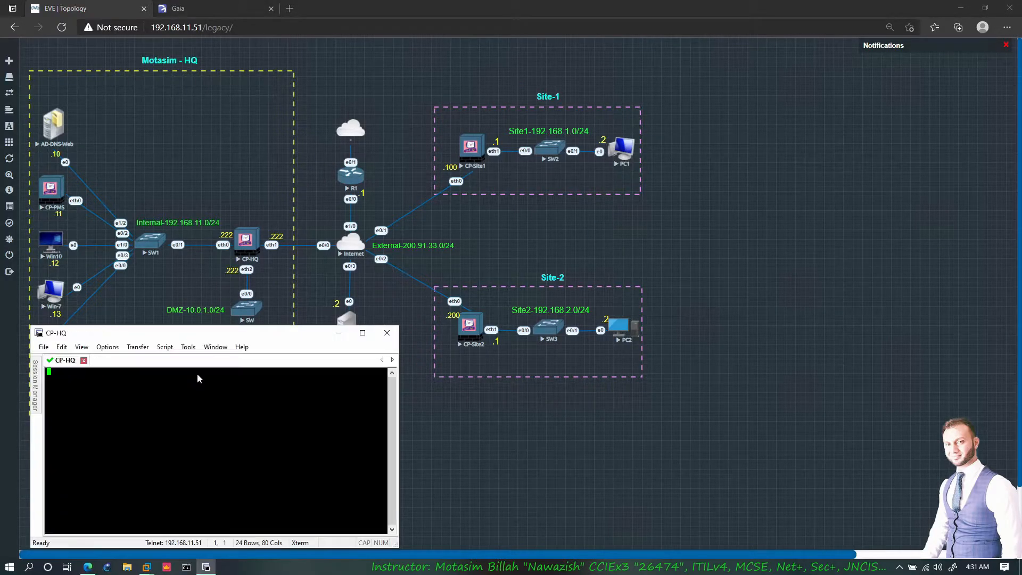
key("Return")
key("Return")
key("Return")
type("set ex")
key("Tab")
key("Return")
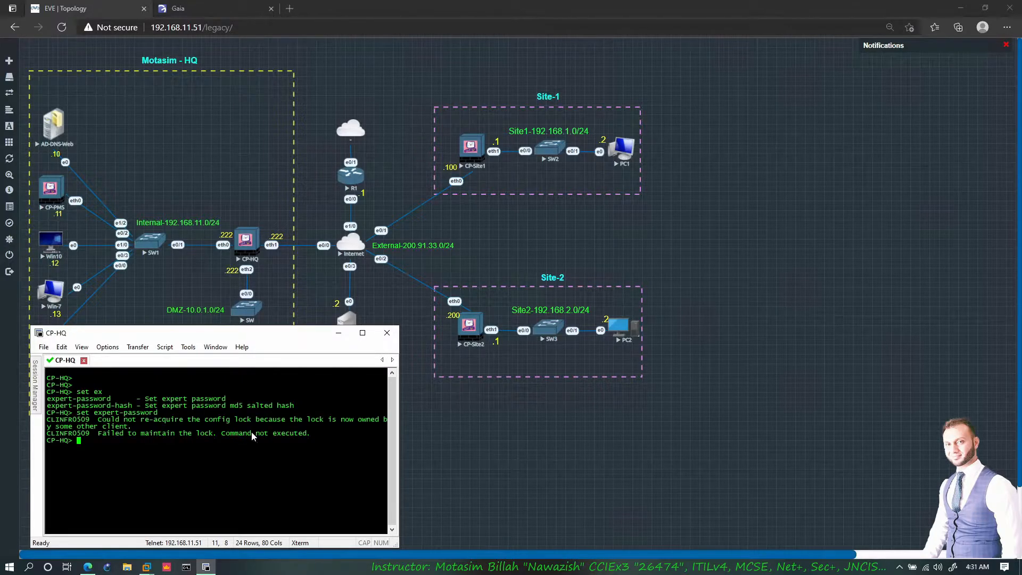
- Run lock database override, then rerun set expert-password until it asks for the current password
left_click_drag(214, 420, 308, 422)
left_click(306, 423)
type("lock")
key("Tab")
key("Tab")
key("Return")
key("Up")
key("Up")
key("Up")
key("Up")
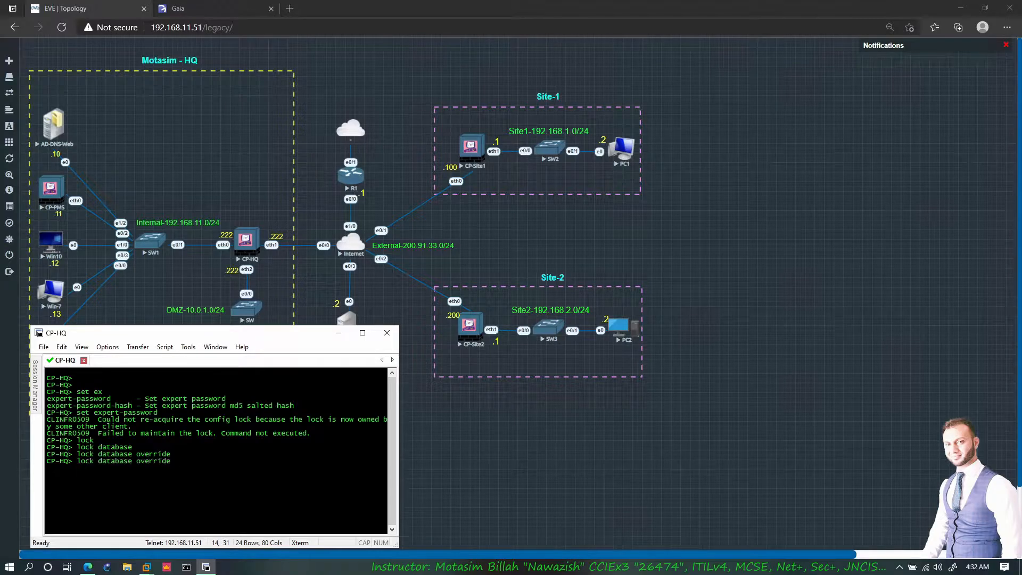
key("Return")
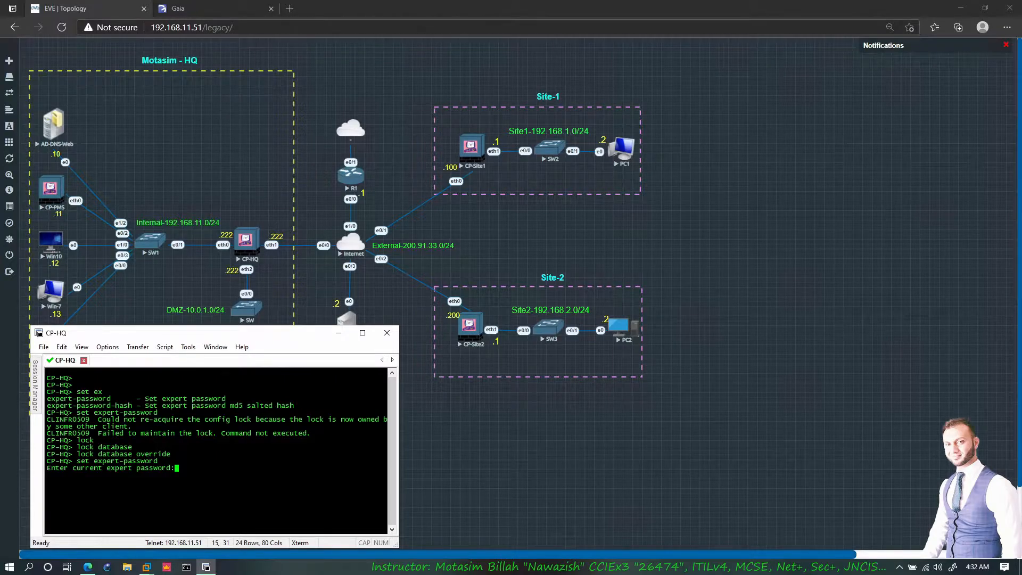
left_click(215, 10)
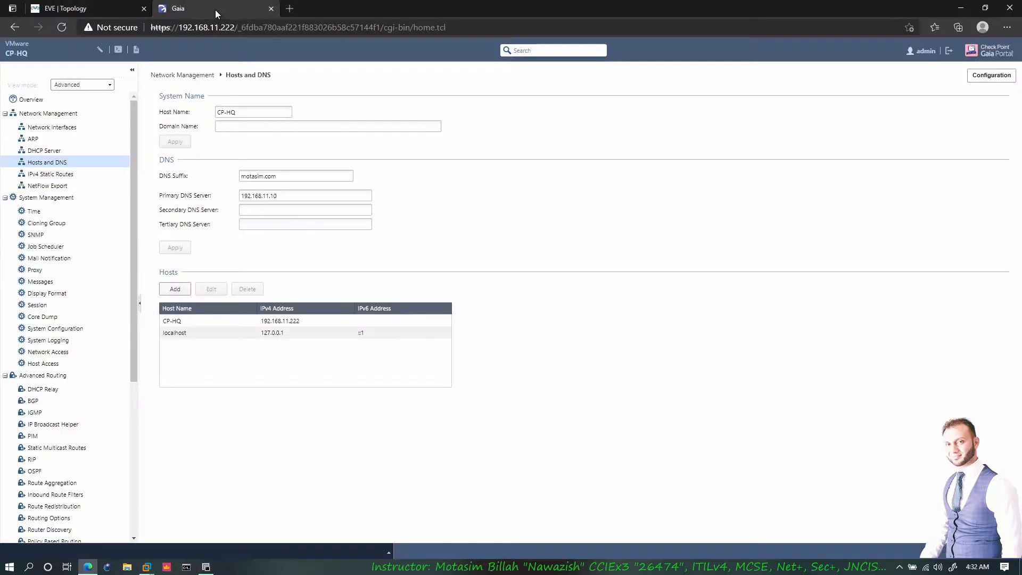
- Open the Network Interfaces page and override the configuration lock held by the other session
left_click(64, 128)
left_click(45, 103)
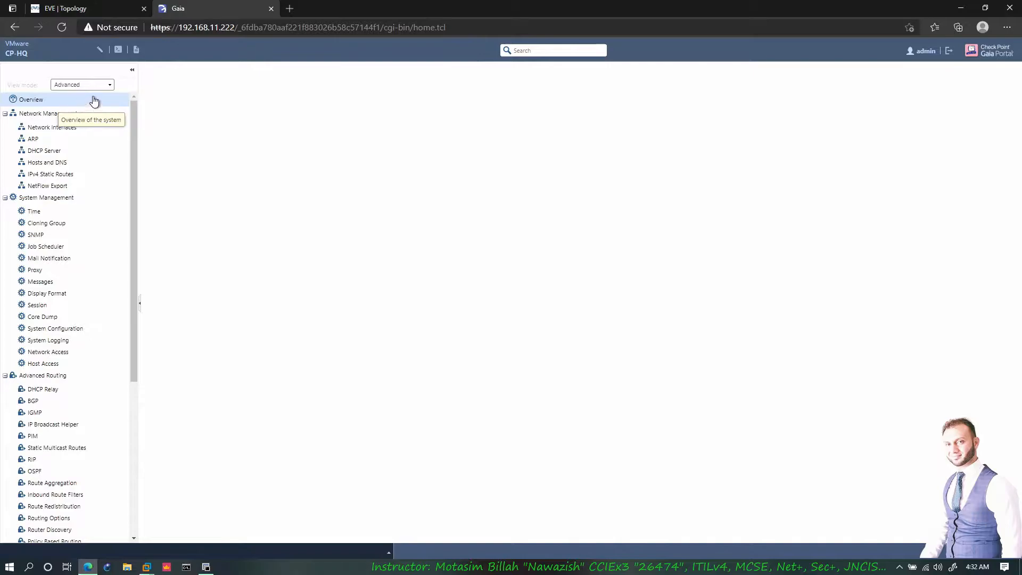
left_click(56, 128)
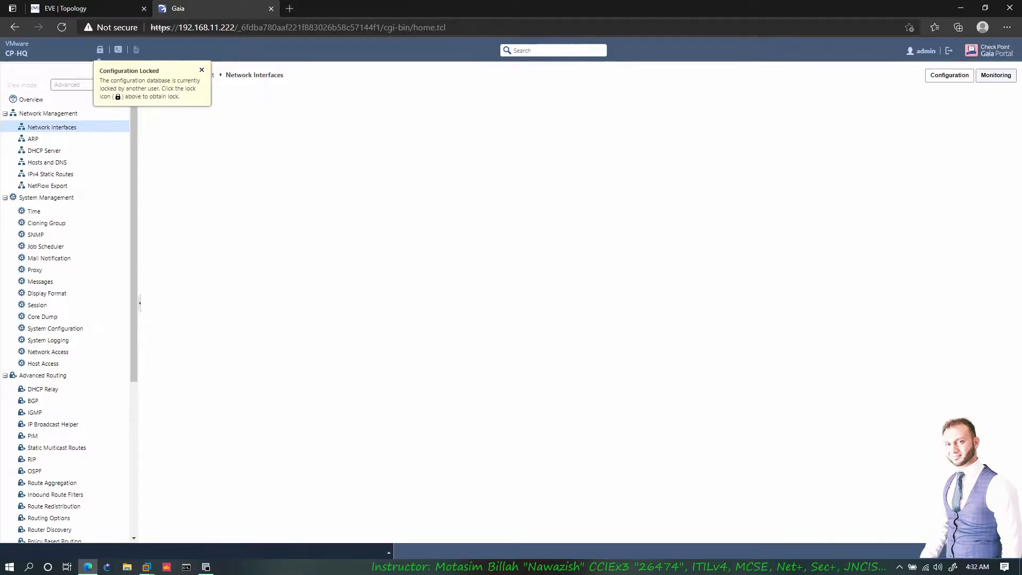
left_click(100, 49)
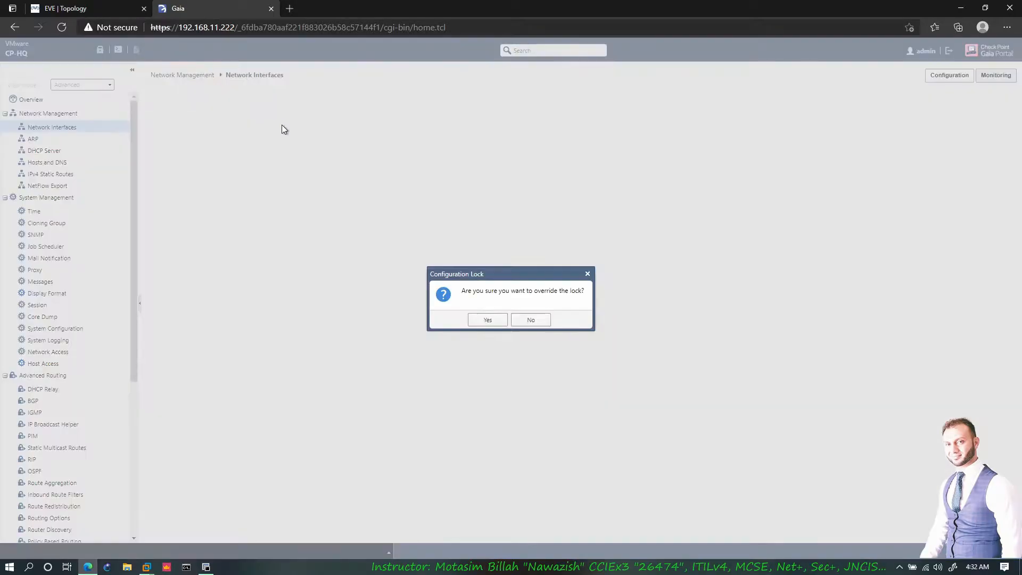
left_click(488, 321)
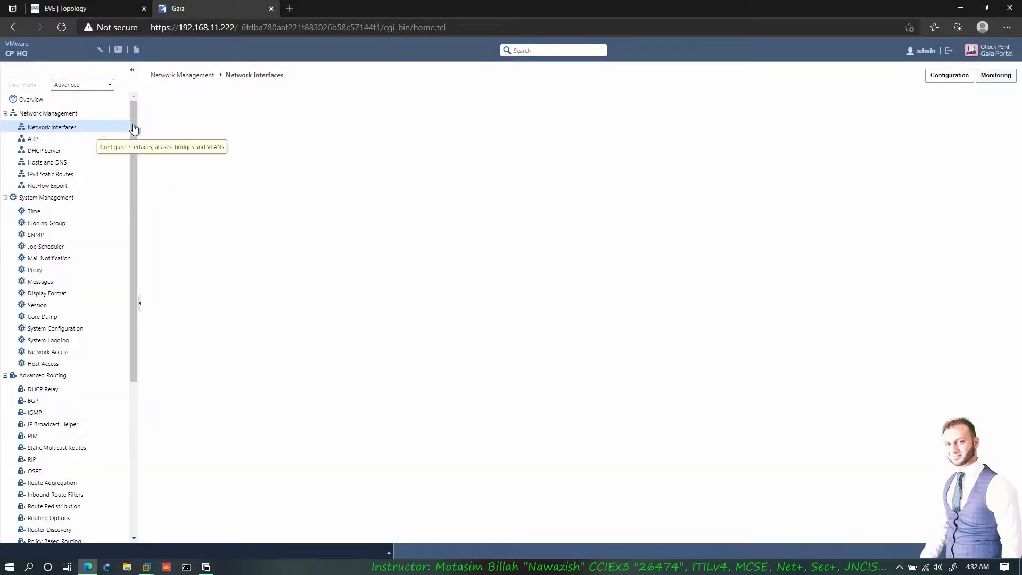
- Try the built-in terminal, logging in as admin, and the scratchpad, then close both
left_click(118, 51)
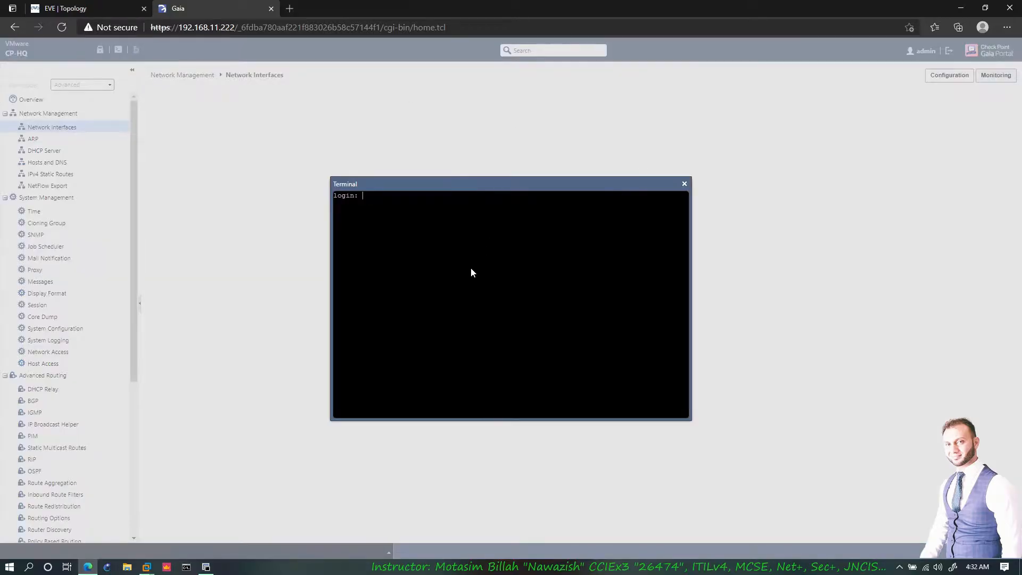
type("admin")
key("Return")
key("Return")
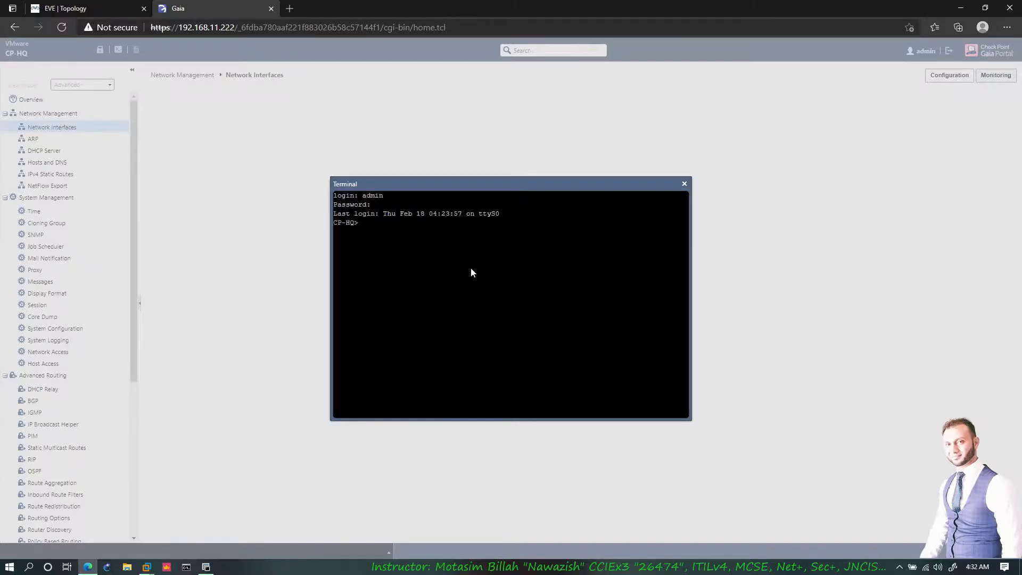
left_click(684, 184)
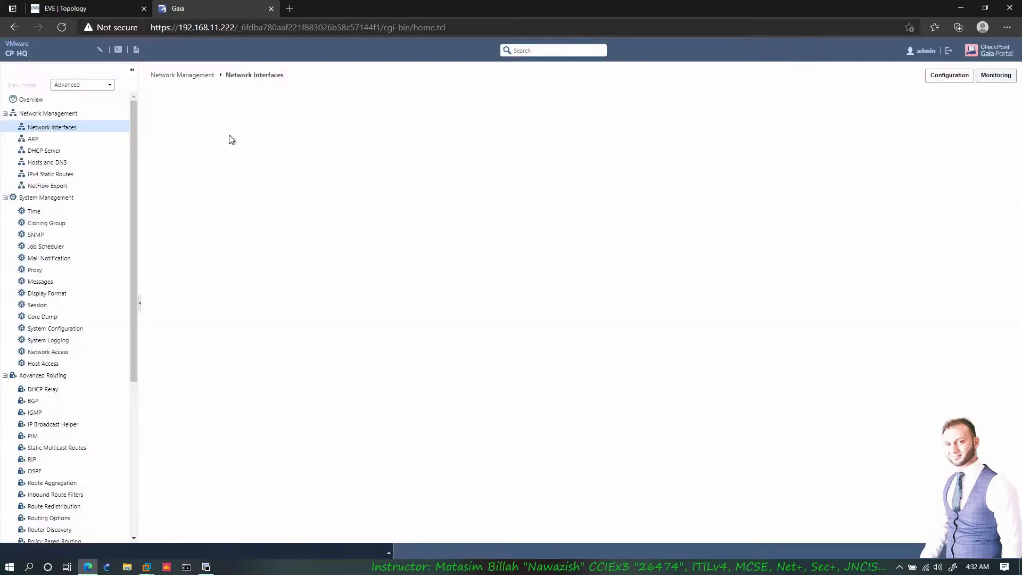
left_click(137, 49)
type("sdfasdf")
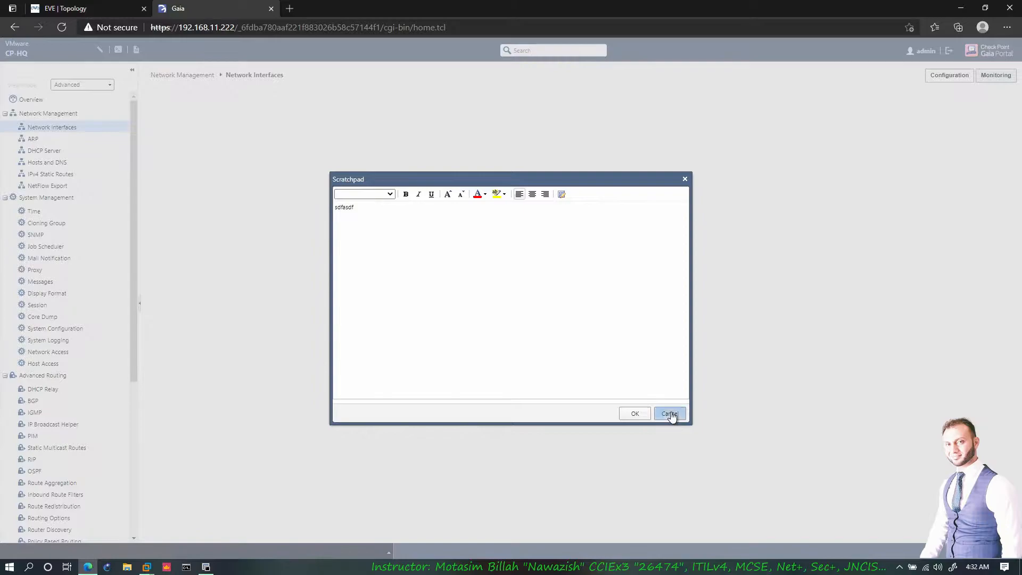
left_click(669, 414)
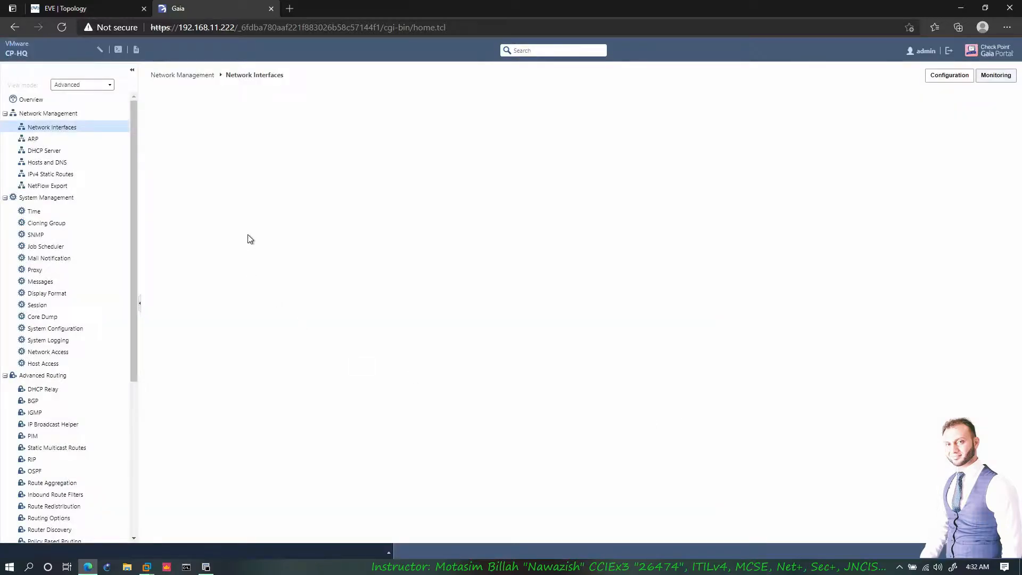
- Switch the portal View mode to Basic, then back to Advanced
left_click(5, 114)
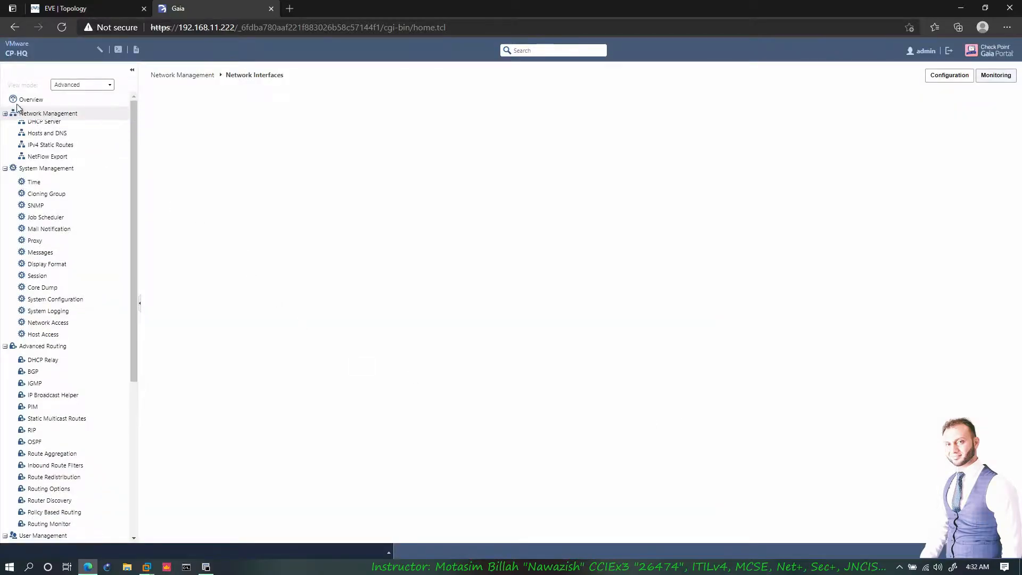
left_click(84, 84)
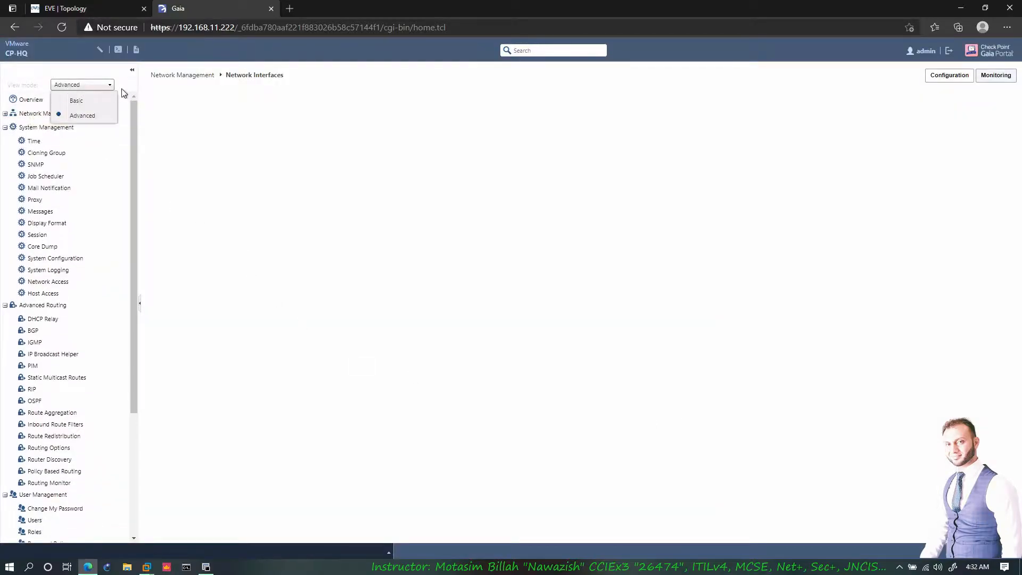
left_click(68, 101)
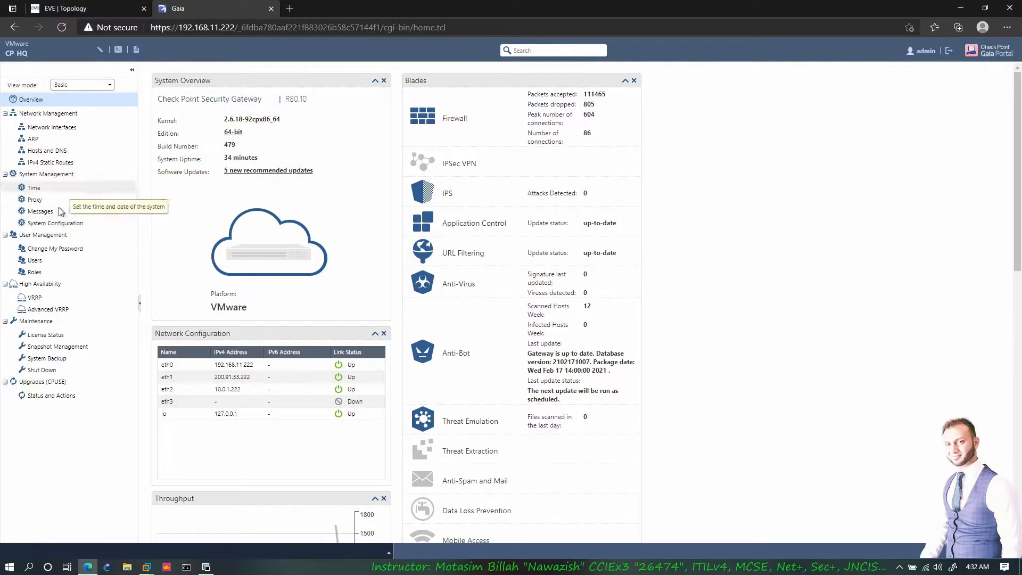
left_click(109, 85)
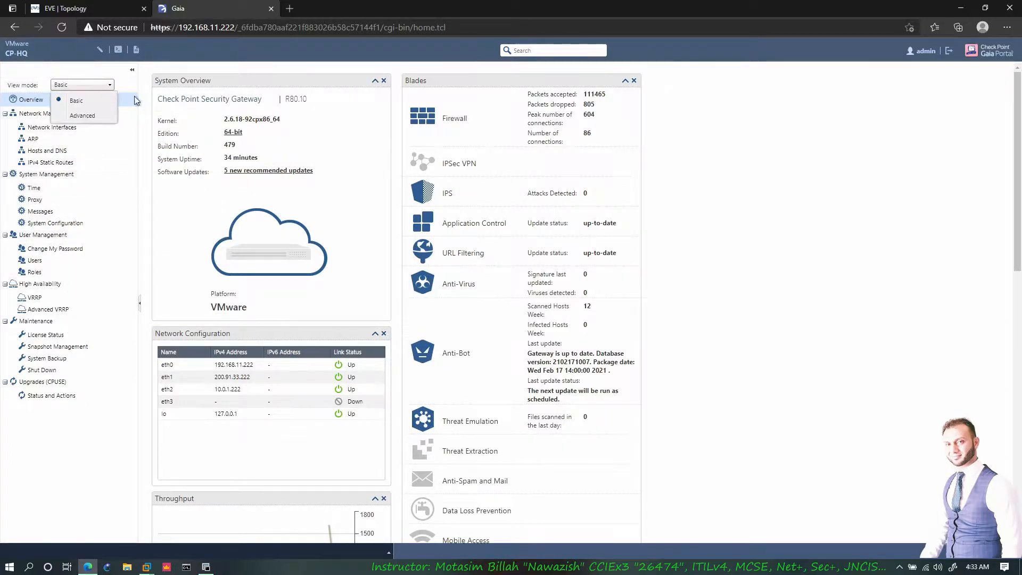
left_click(85, 113)
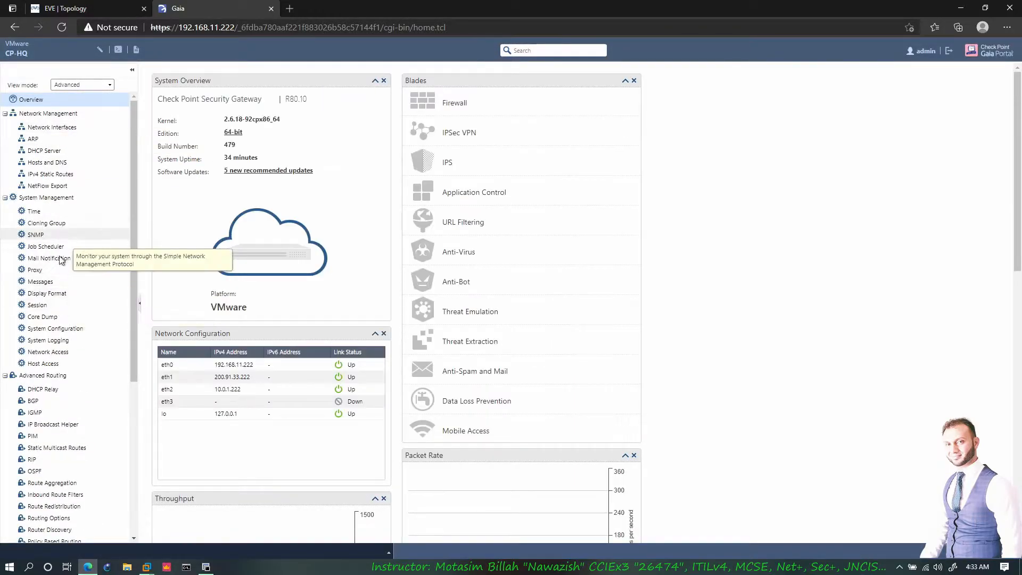
scroll(69, 386, "down", 1)
scroll(69, 388, "up", 1)
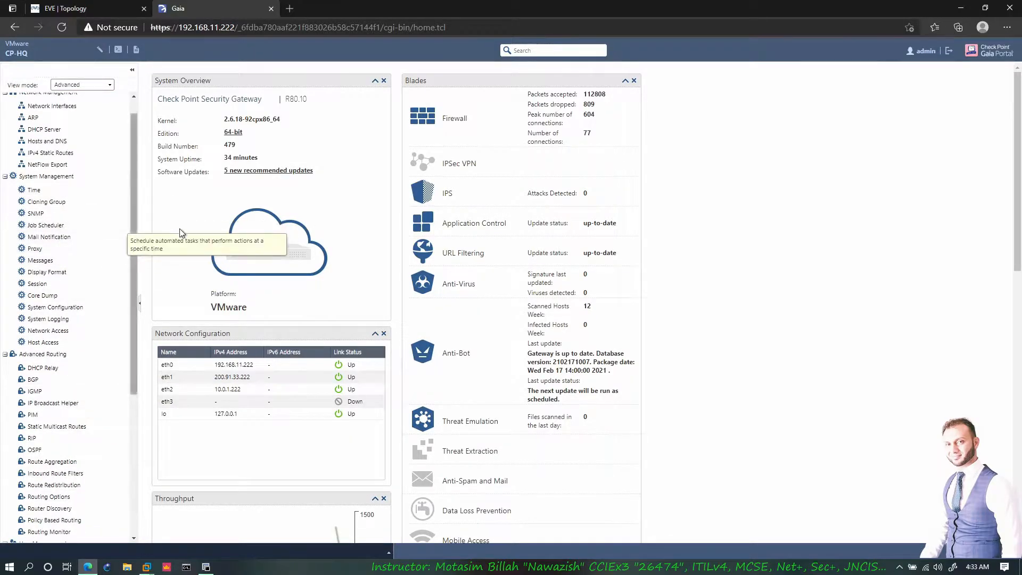
scroll(61, 198, "up", 1)
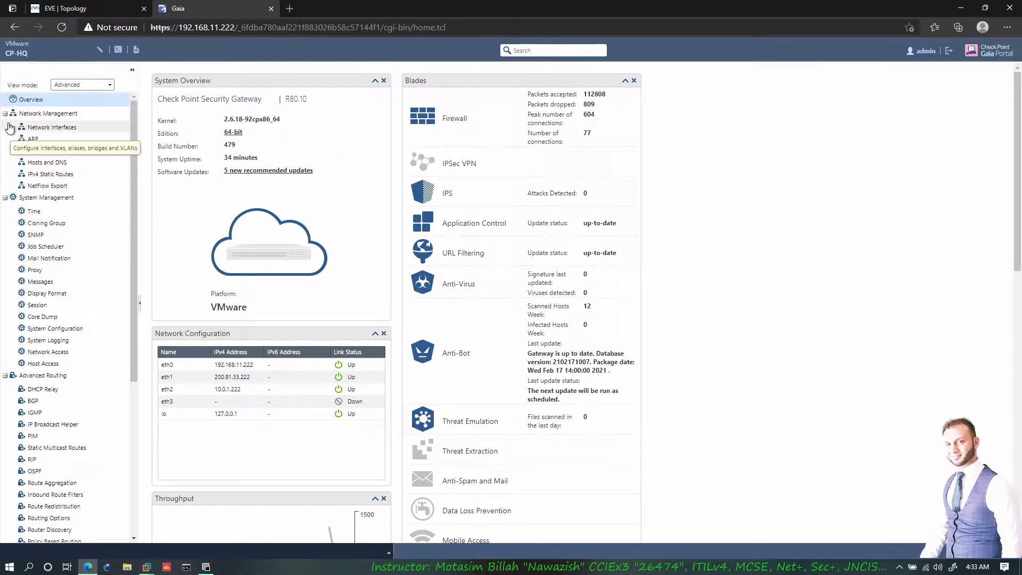
- Collapse every navigation branch, then expand only Network Management
left_click(5, 114)
left_click(6, 128)
left_click(4, 141)
left_click(5, 155)
left_click(5, 169)
left_click(5, 183)
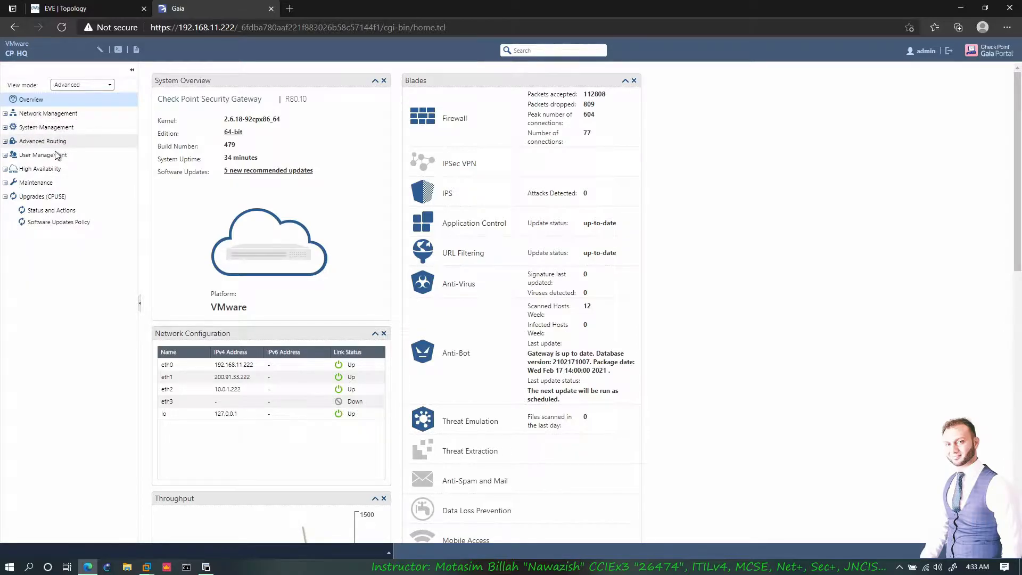
left_click(6, 197)
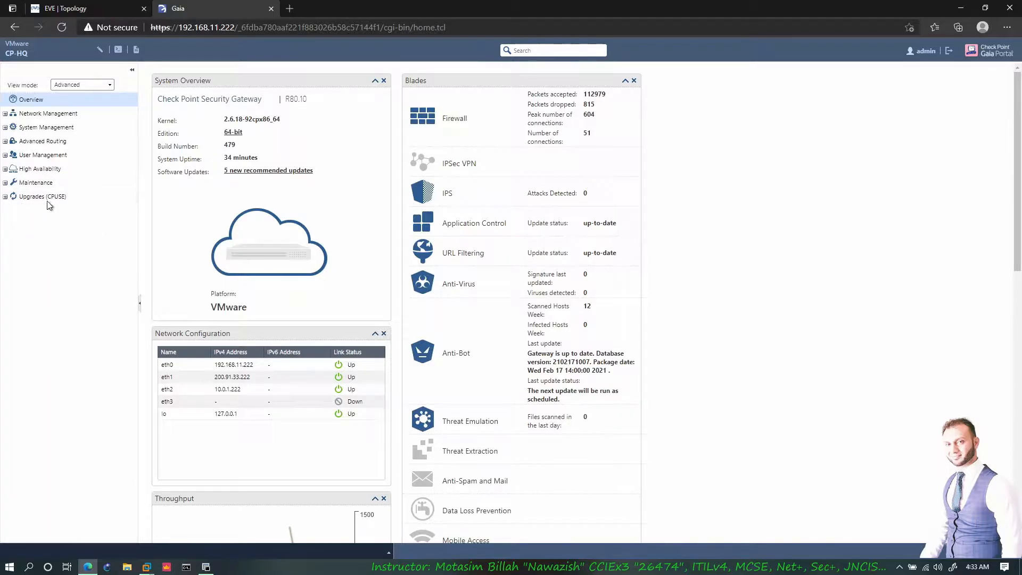
left_click(13, 117)
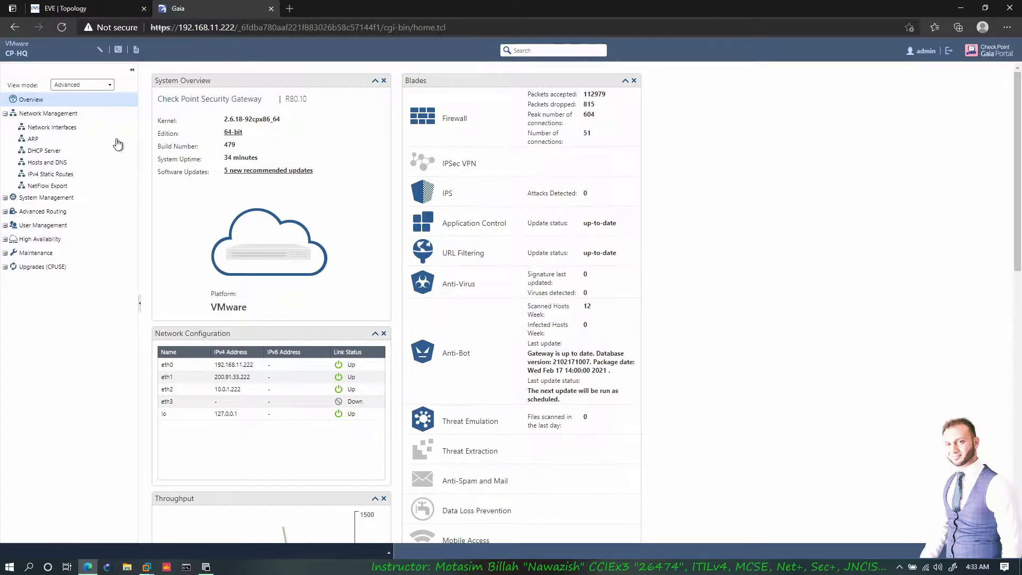
- Start an alias interface on eth0, check its IPv4 settings, and cancel it
left_click(52, 127)
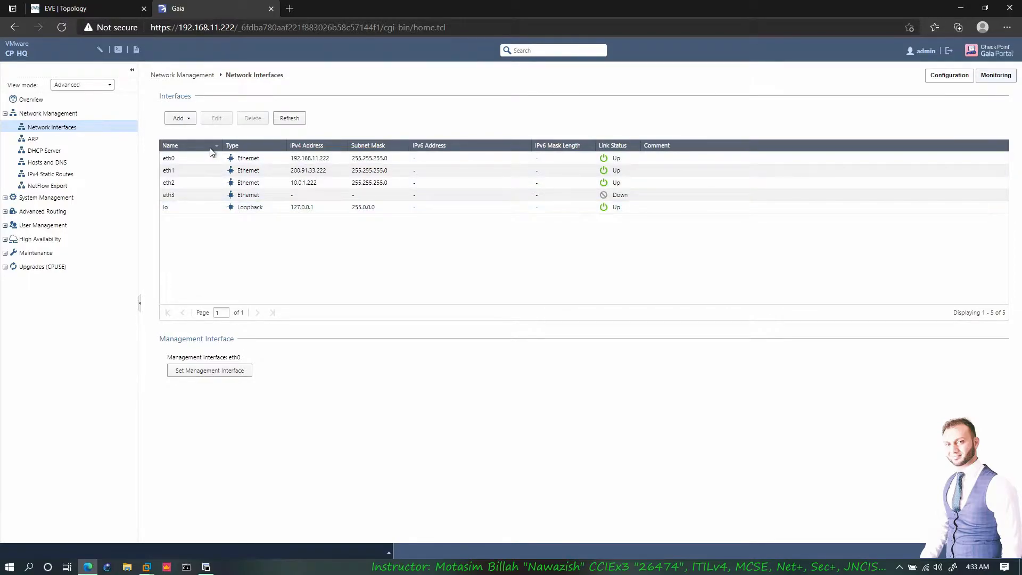
left_click(183, 119)
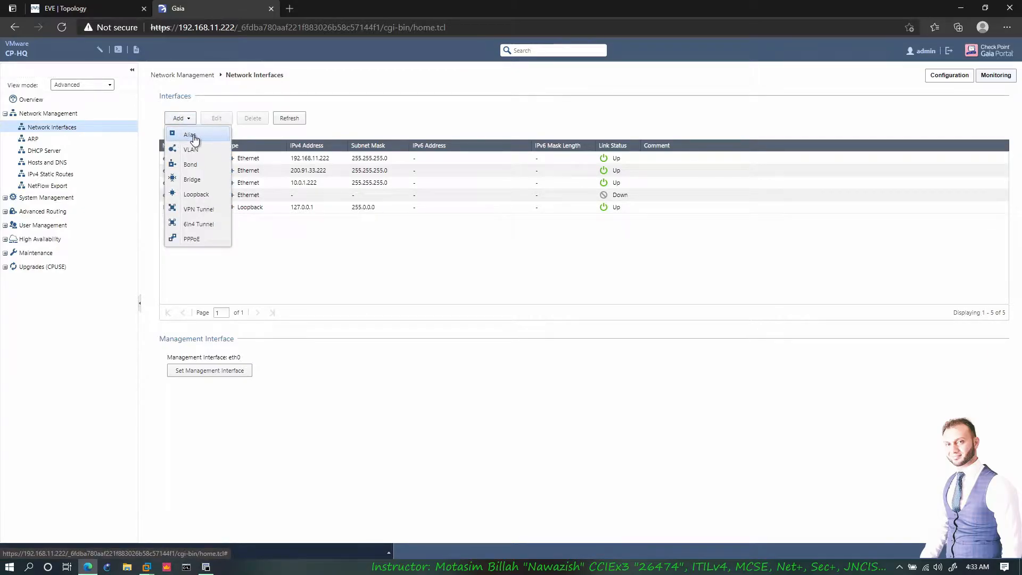
left_click(194, 138)
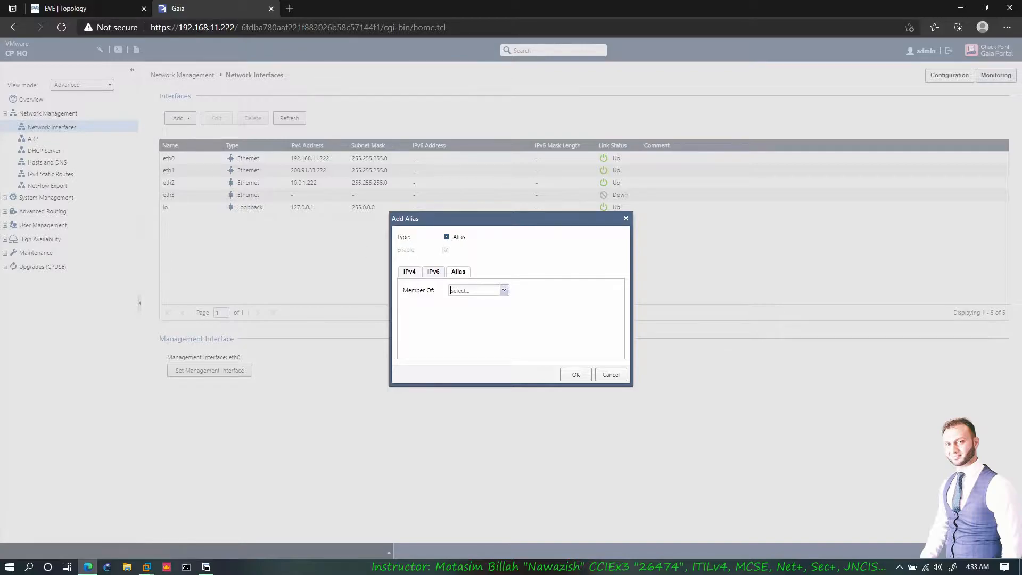
left_click(503, 291)
left_click(498, 302)
left_click(411, 274)
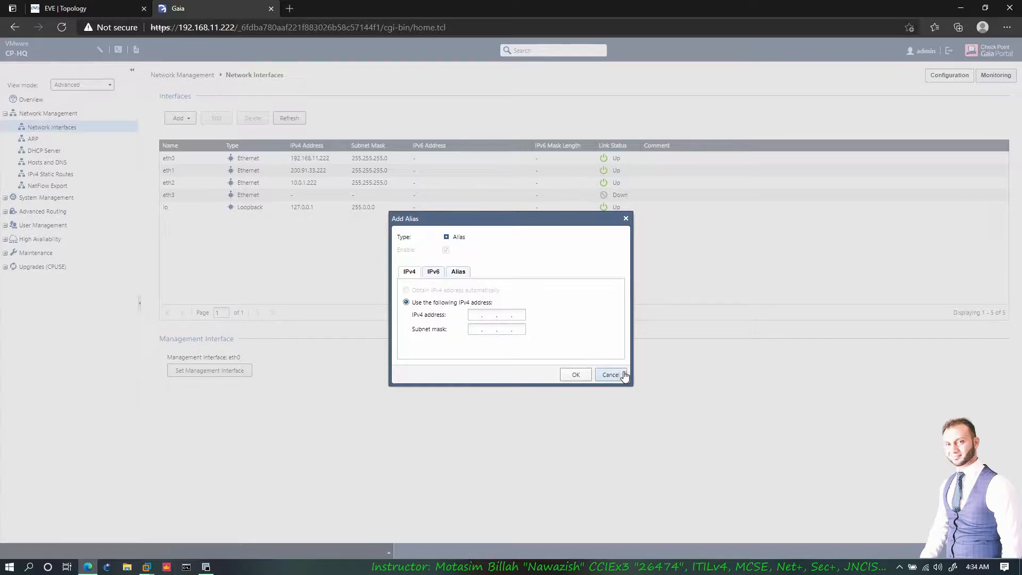
left_click(610, 374)
left_click(180, 118)
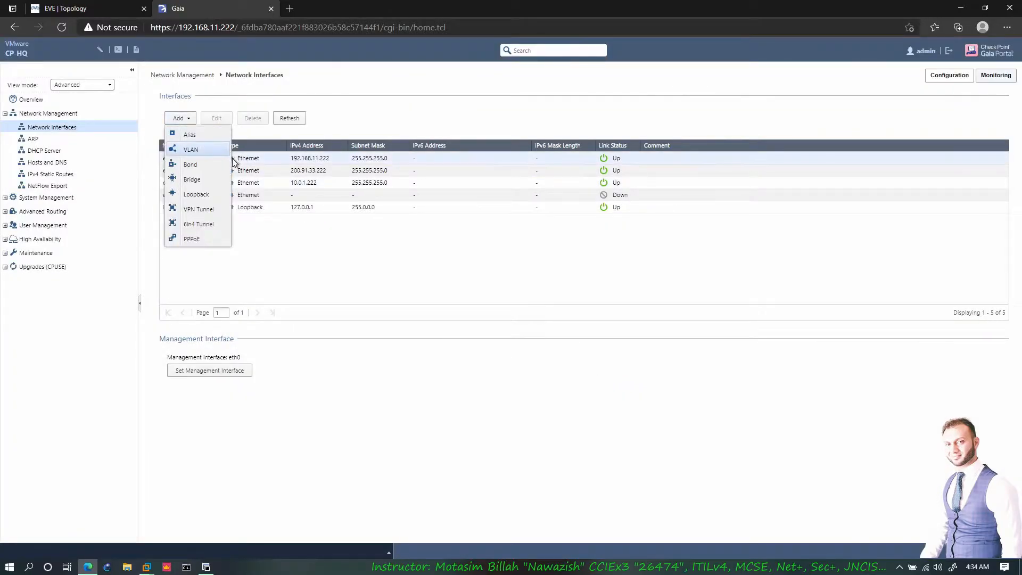
- Start a VLAN, look over its ID, parent interface, IPv4 and IPv6 fields, then cancel it
left_click(187, 150)
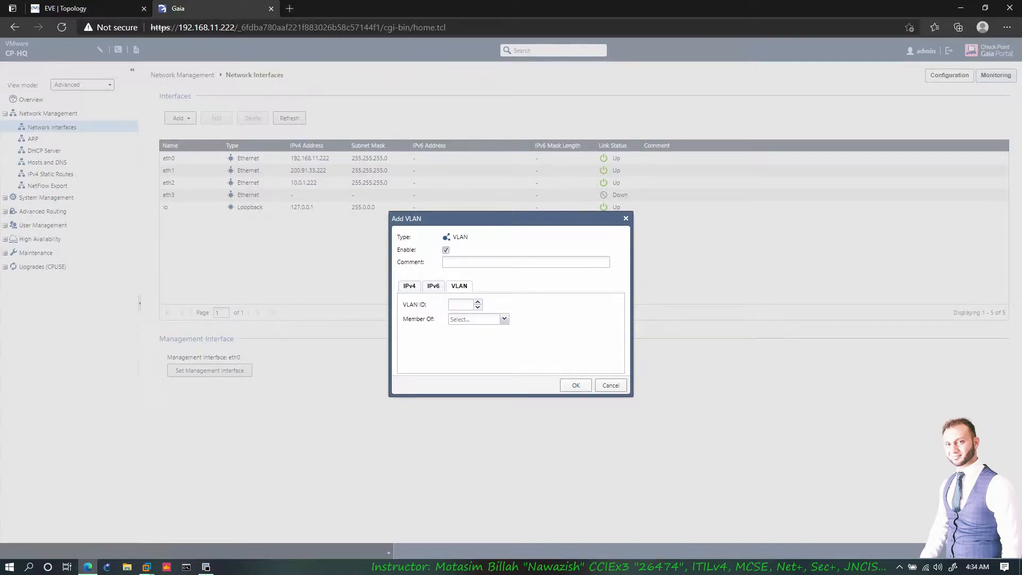
left_click(460, 304)
left_click(474, 320)
left_click(504, 319)
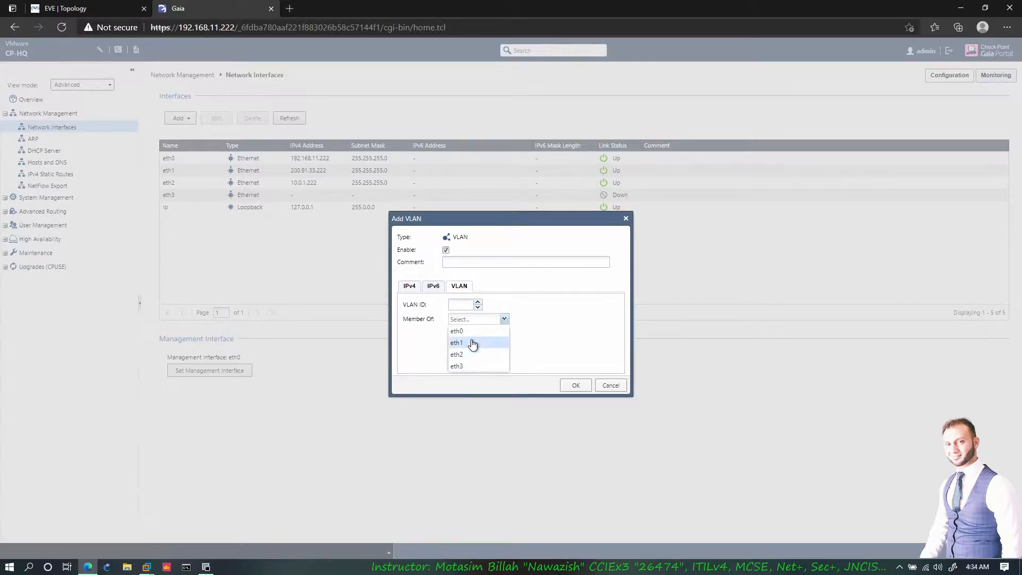
left_click(416, 303)
left_click(463, 319)
left_click(410, 287)
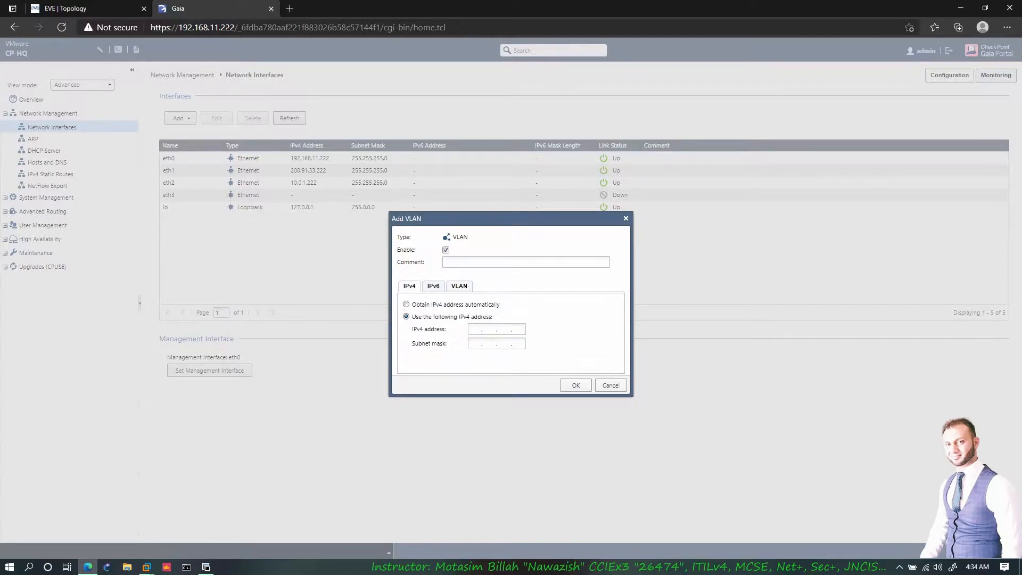
left_click(434, 287)
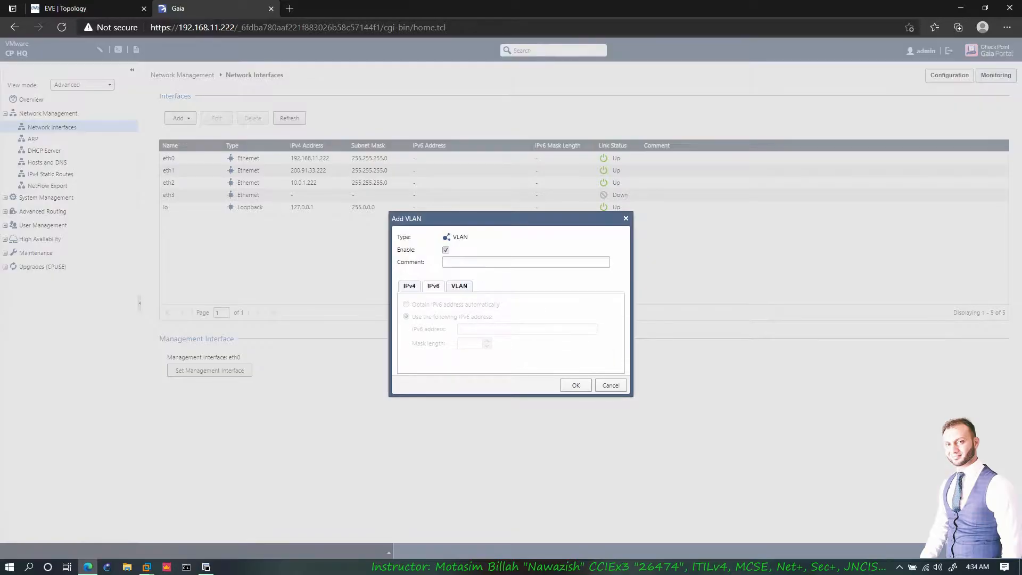
left_click(610, 386)
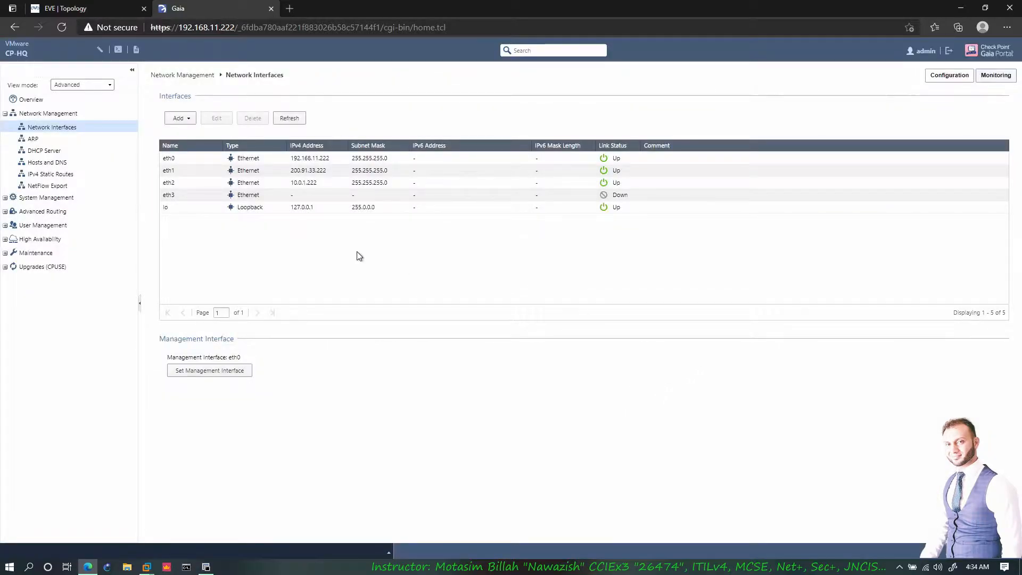
left_click(187, 118)
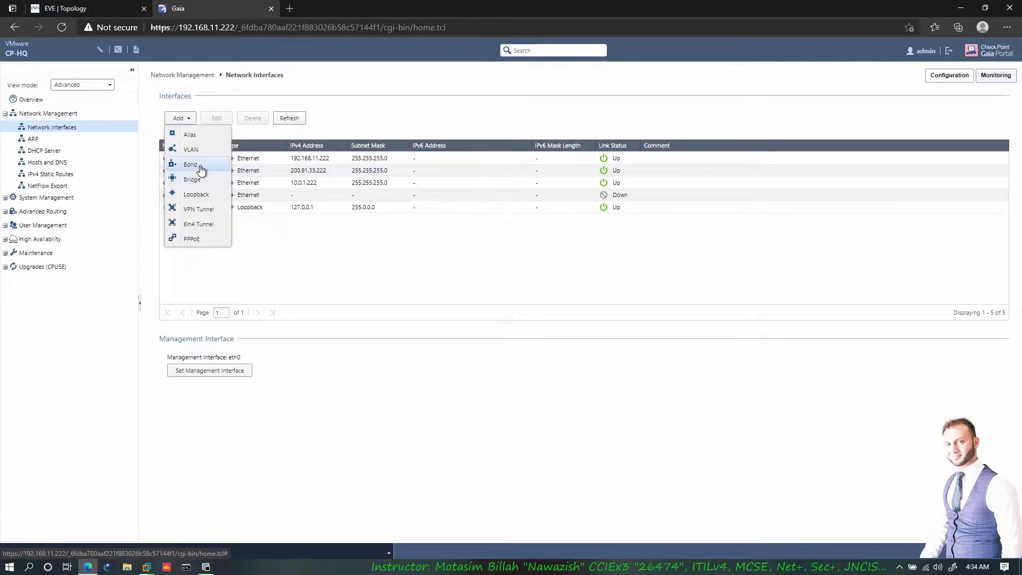
- Start a bond interface with bond group 1, then switch to the EVE-NG topology
left_click(191, 165)
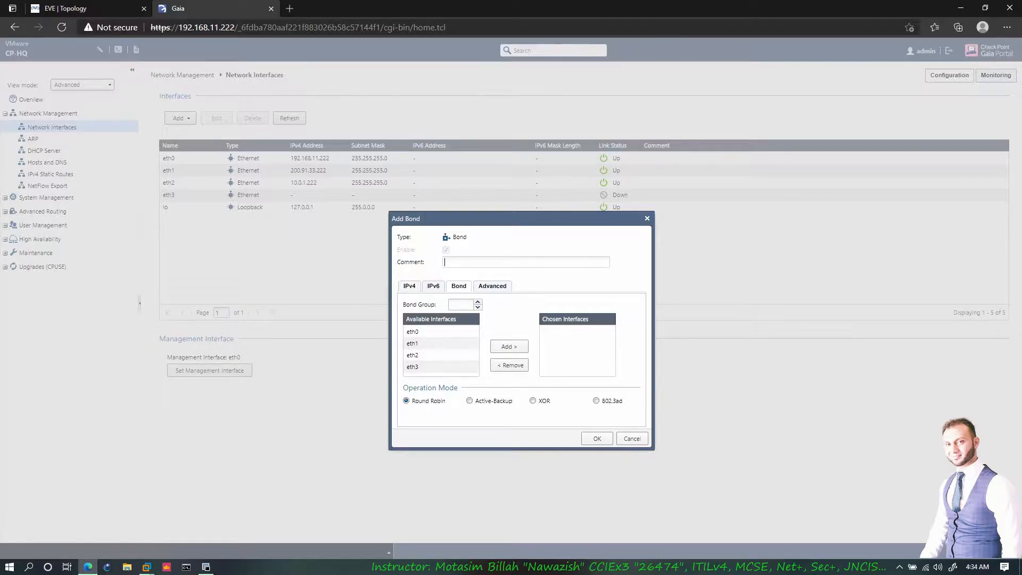
left_click(461, 305)
left_click(117, 10)
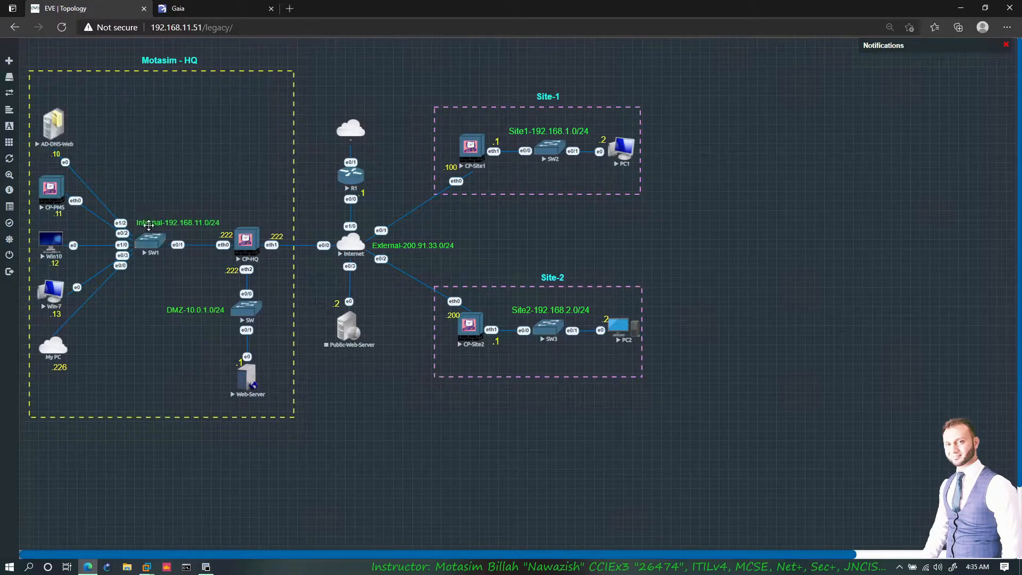
- Mark the CP-HQ to SW1 links on the topology, clear the marks, and pick eth0 for the bond
left_click_drag(235, 237, 161, 235)
mouse_move(234, 232)
left_mouse_down()
mouse_move(150, 230)
mouse_move(225, 230)
mouse_move(197, 256)
mouse_move(192, 226)
left_mouse_up()
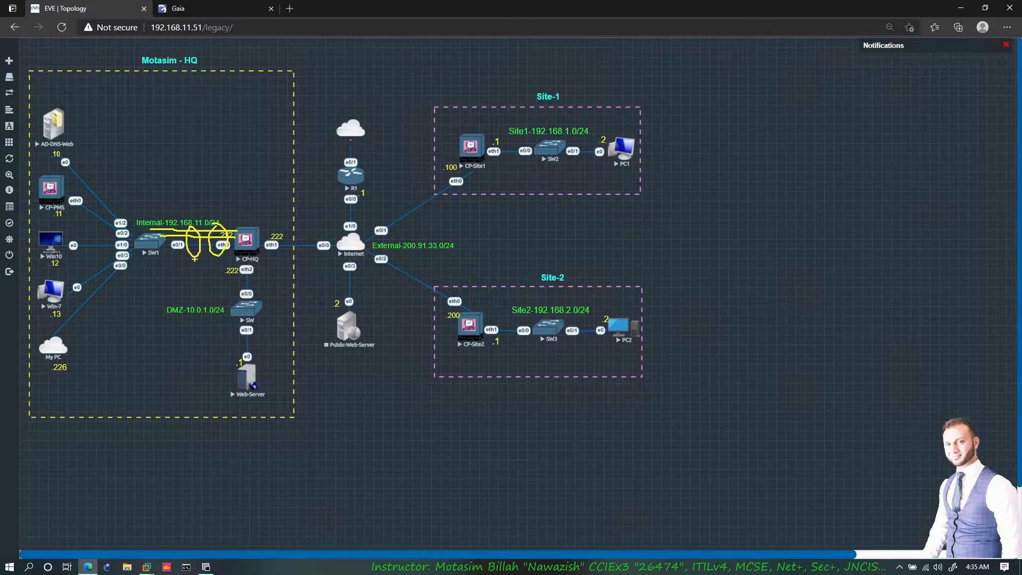
left_click_drag(226, 228, 258, 198)
key("Escape")
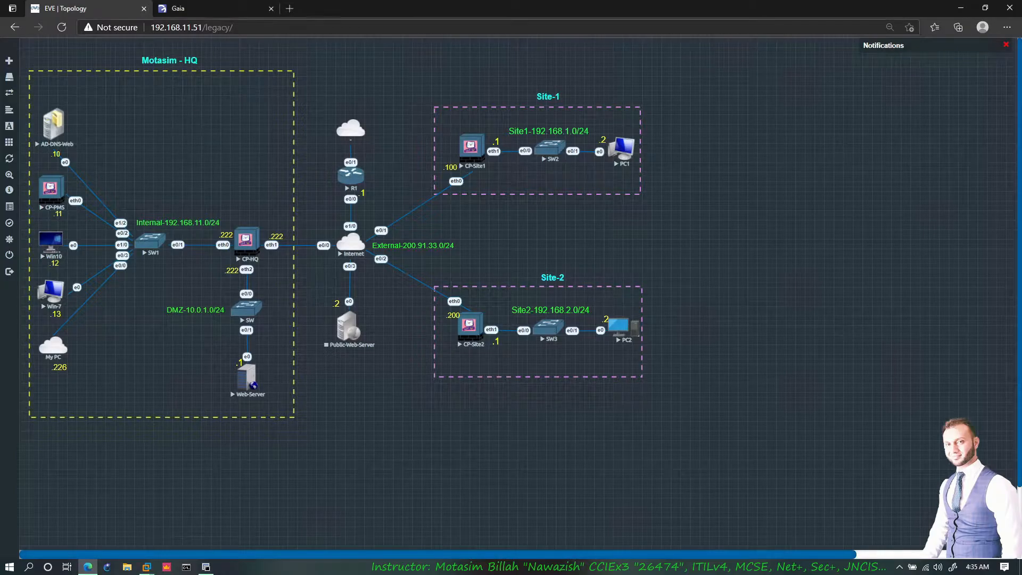
left_click(213, 8)
left_click(436, 331)
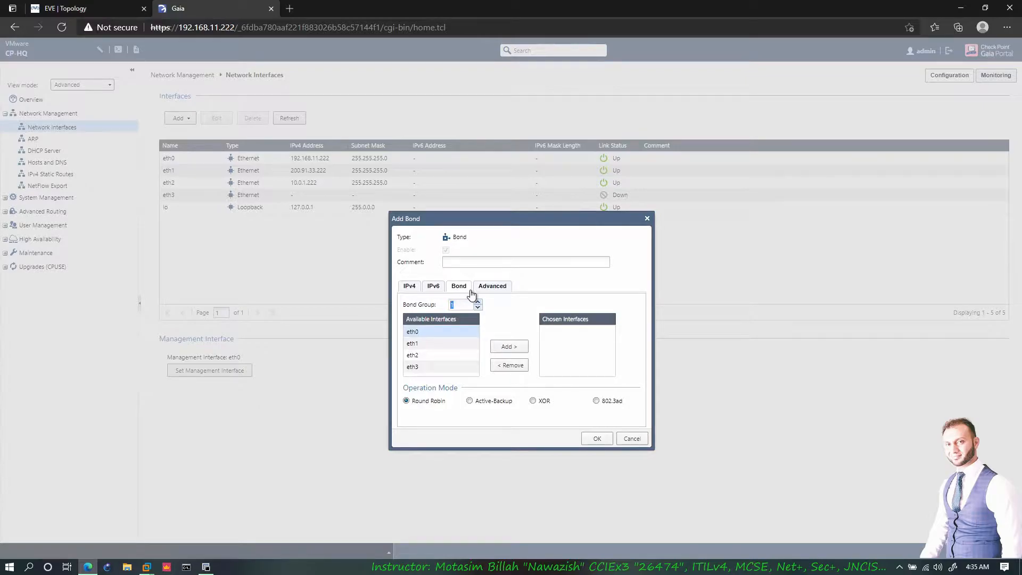
- Enter 1 as the bond group number and look over the IPv4 and IPv6 tabs
left_click(456, 304)
type("1")
left_click(410, 287)
left_click(433, 287)
left_click(409, 286)
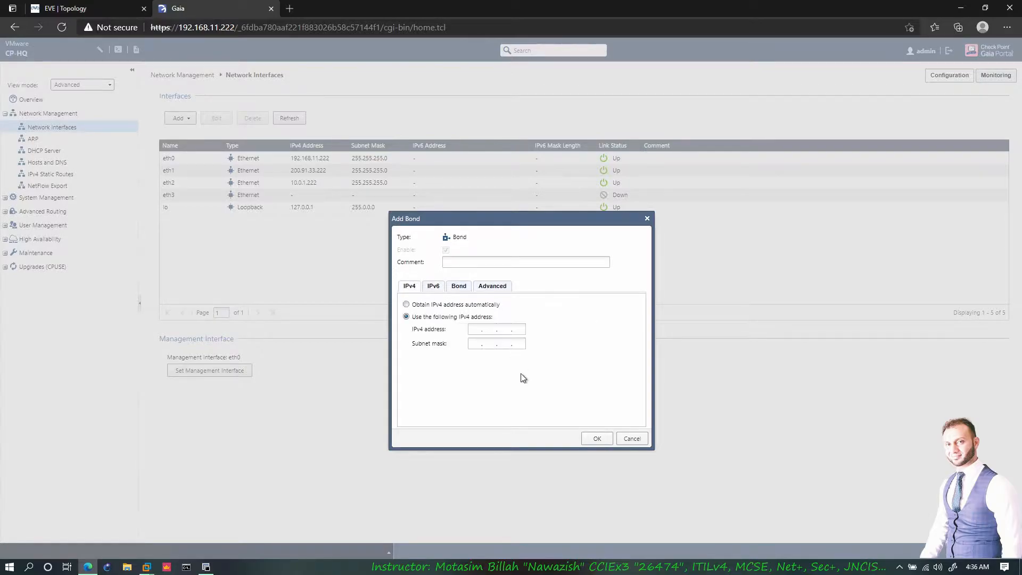
left_click(458, 287)
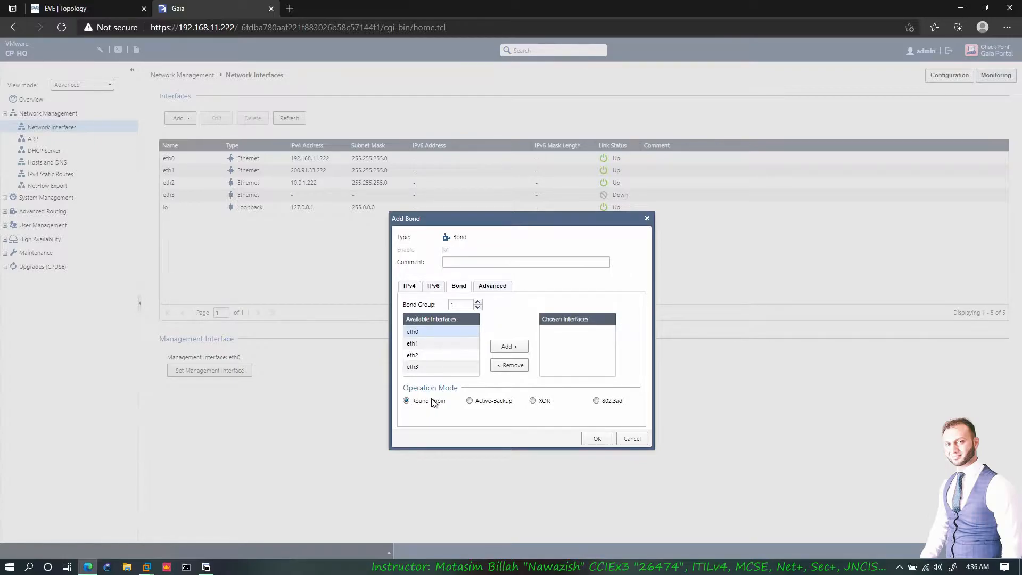
- Add eth0 and eth1 as bond members and set the operation mode to 802.3ad
left_click(470, 402)
left_click(506, 347)
left_click(420, 337)
left_click(513, 351)
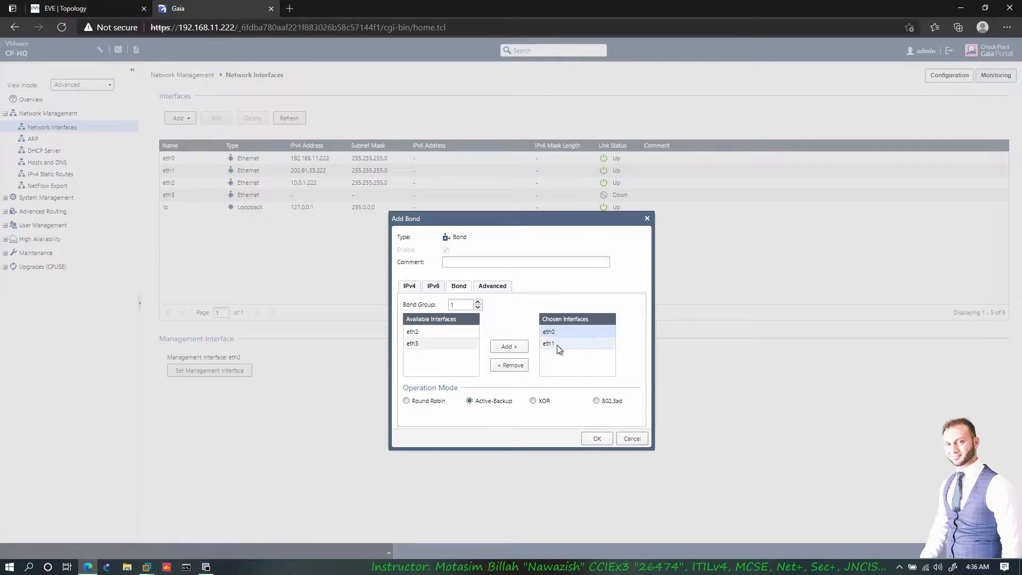
left_click(556, 344)
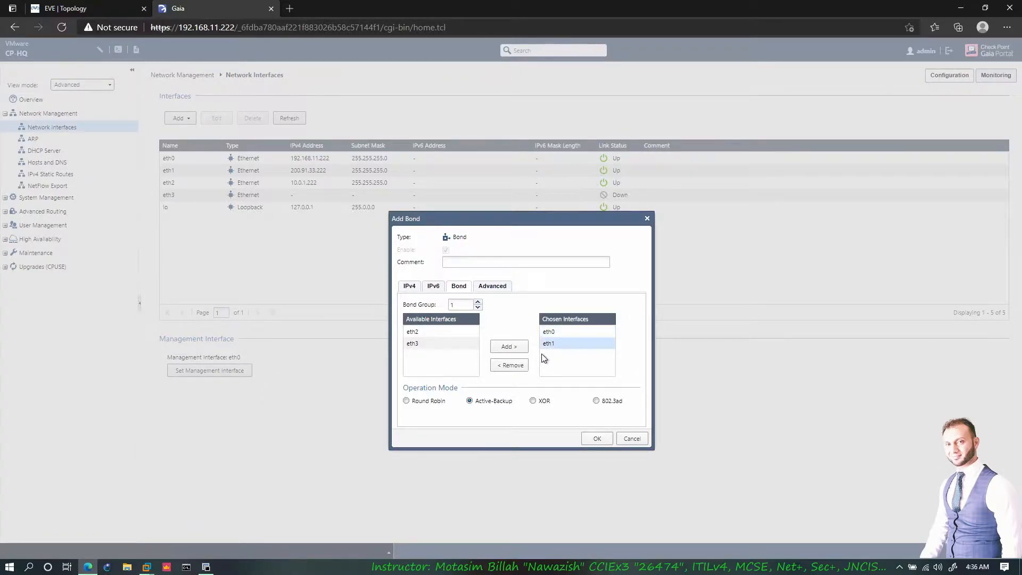
left_click(558, 332)
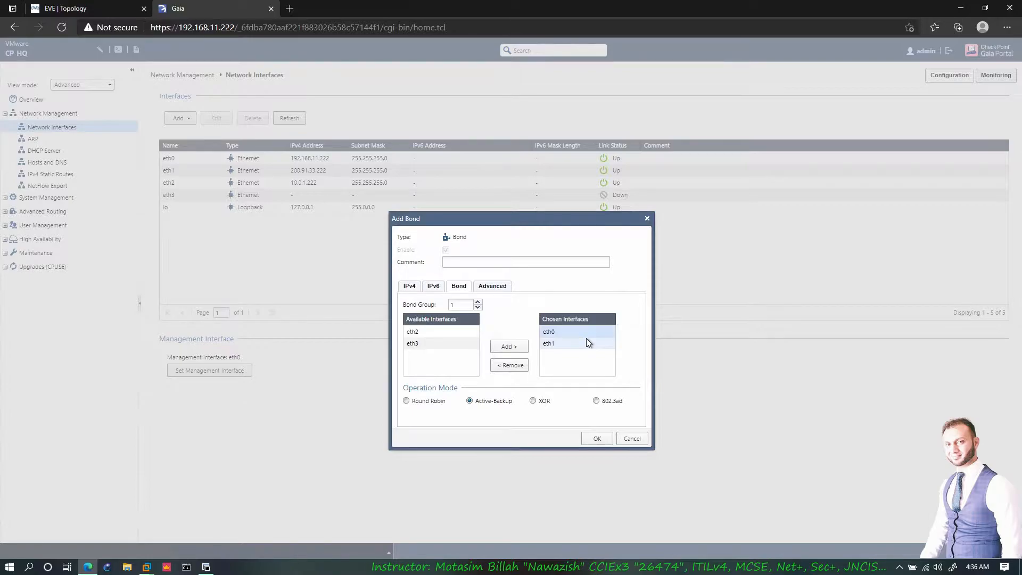
left_click(570, 344)
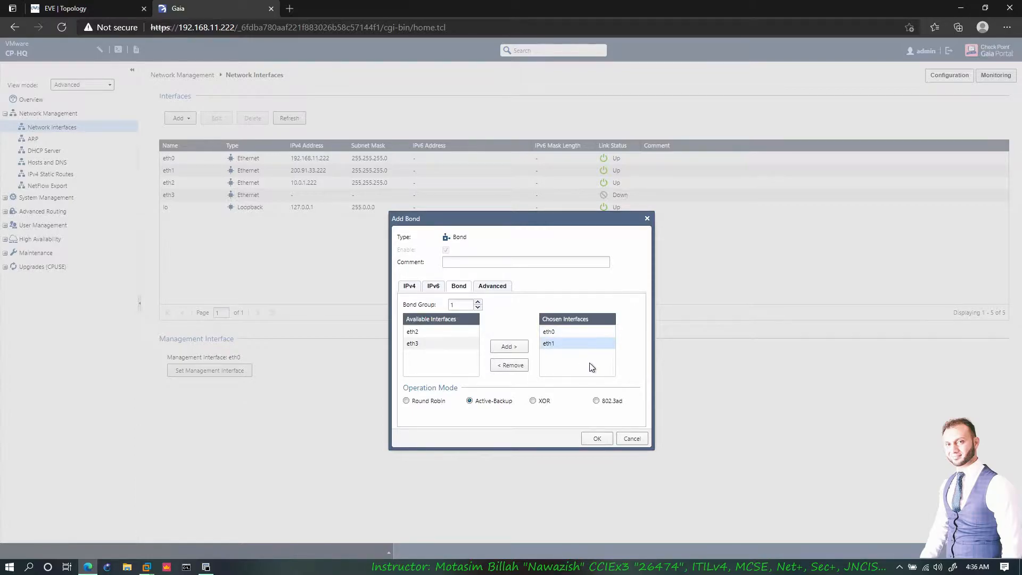
left_click(596, 400)
- Look over the bond's Advanced options, then cancel the Add Bond form
left_click(492, 287)
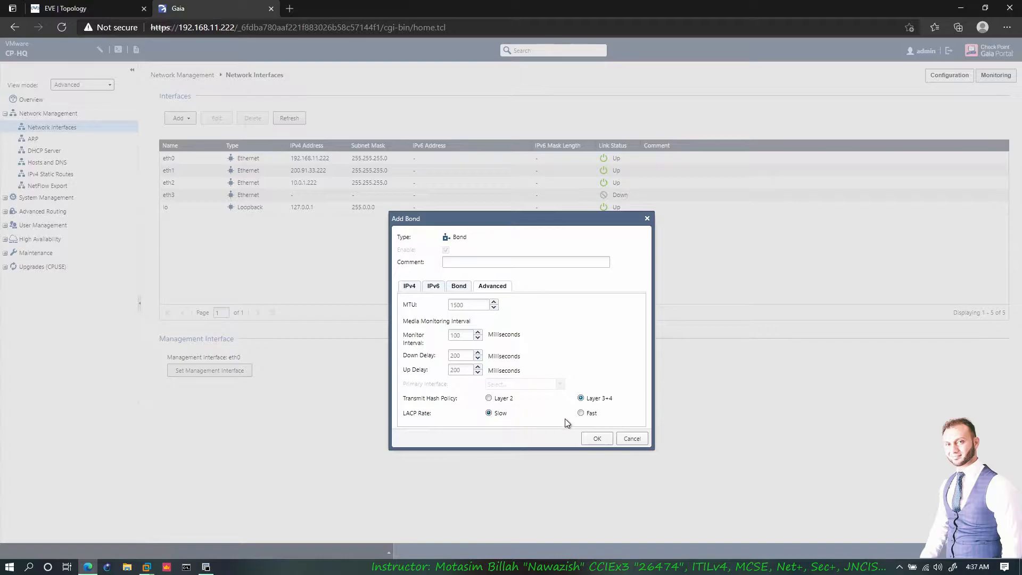
left_click(632, 439)
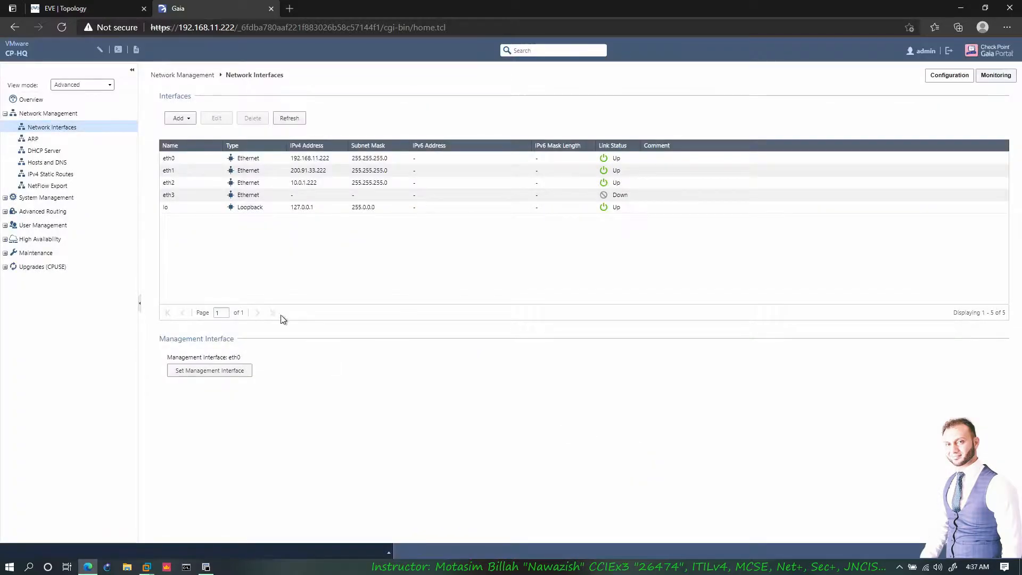
- Open the list of addable interface types, then view the CP-HQ node in the EVE-NG topology
left_click(181, 120)
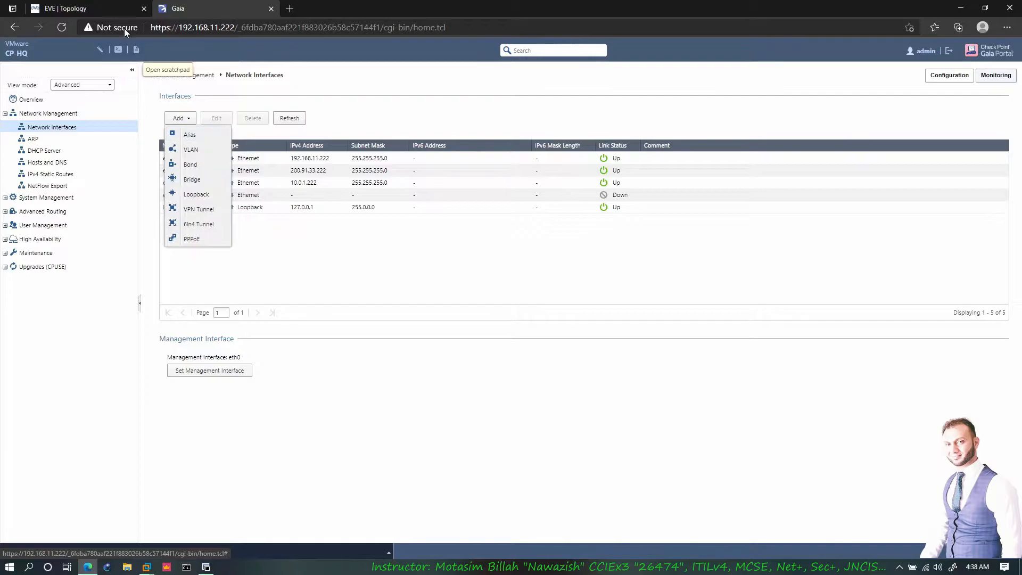
left_click(115, 13)
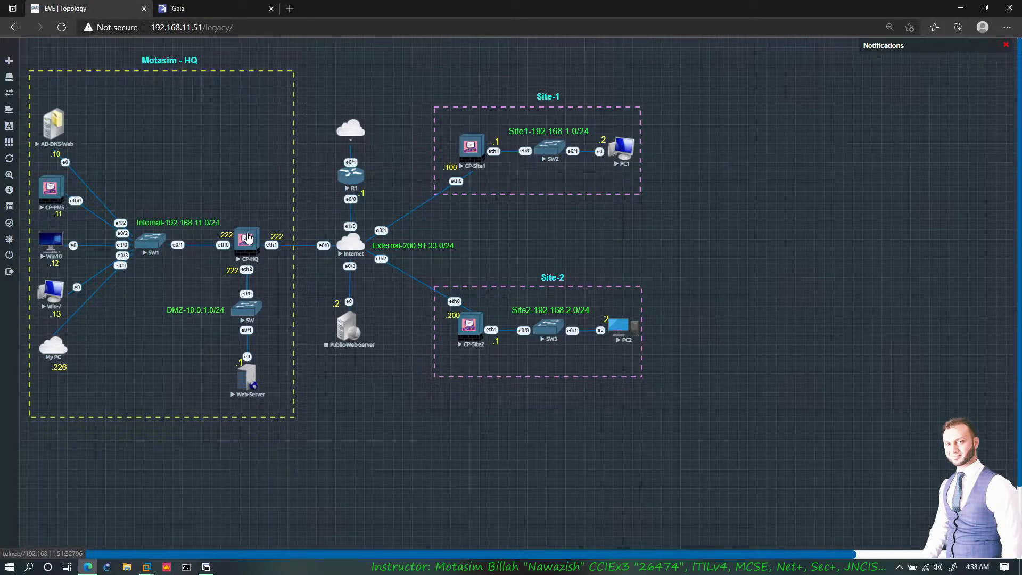
left_click(248, 238)
left_click(218, 8)
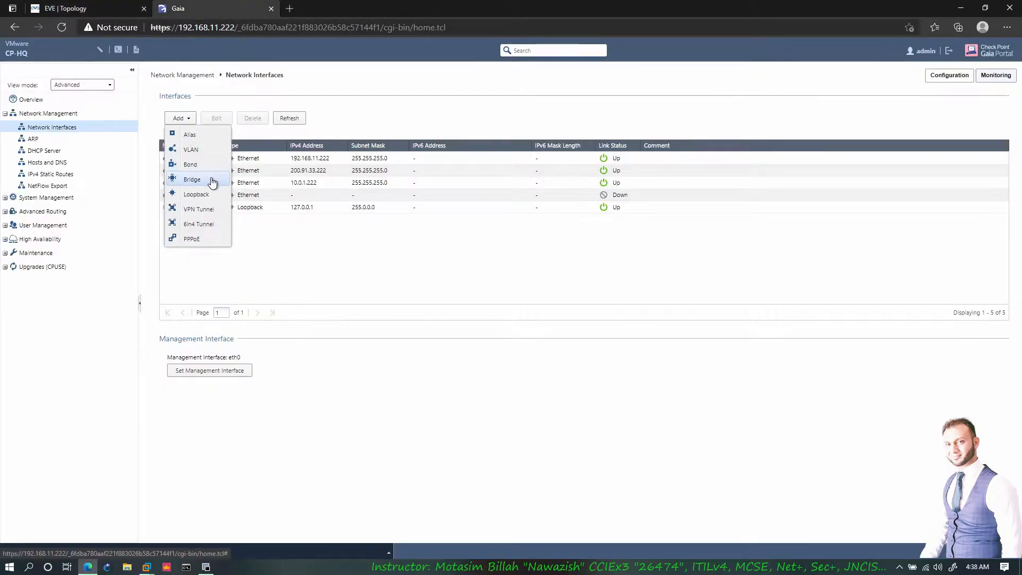
key("ctrl+Tab")
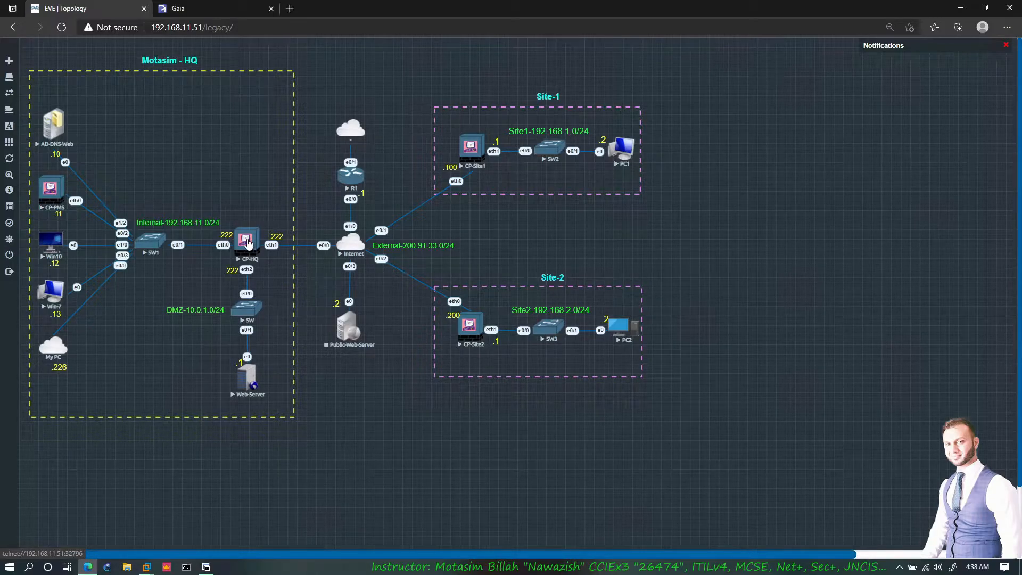
- Browse the Add Bridge form's fields and tabs without saving, then start adding a Loopback interface
left_click(206, 11)
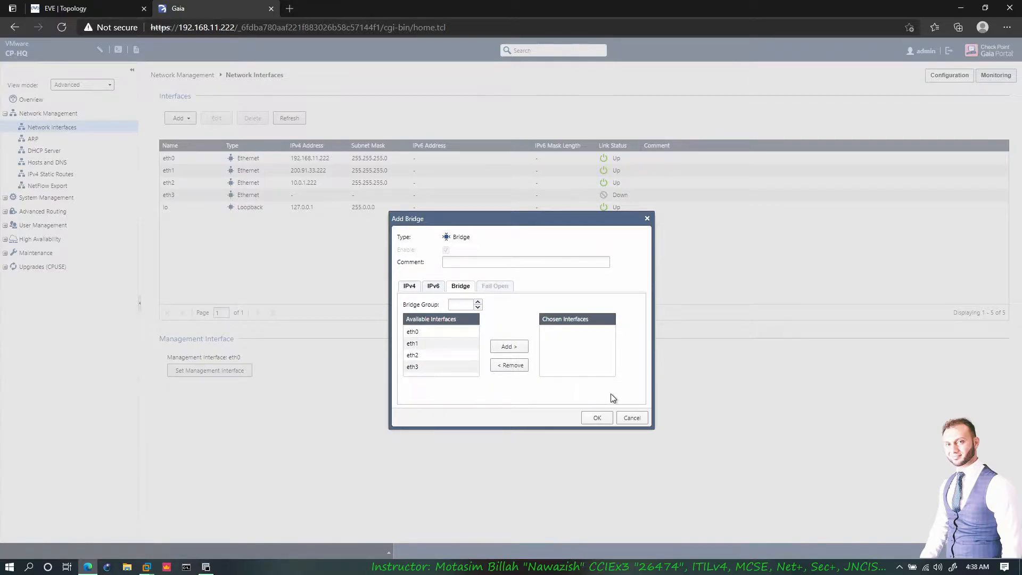
left_click(460, 304)
left_click(426, 330)
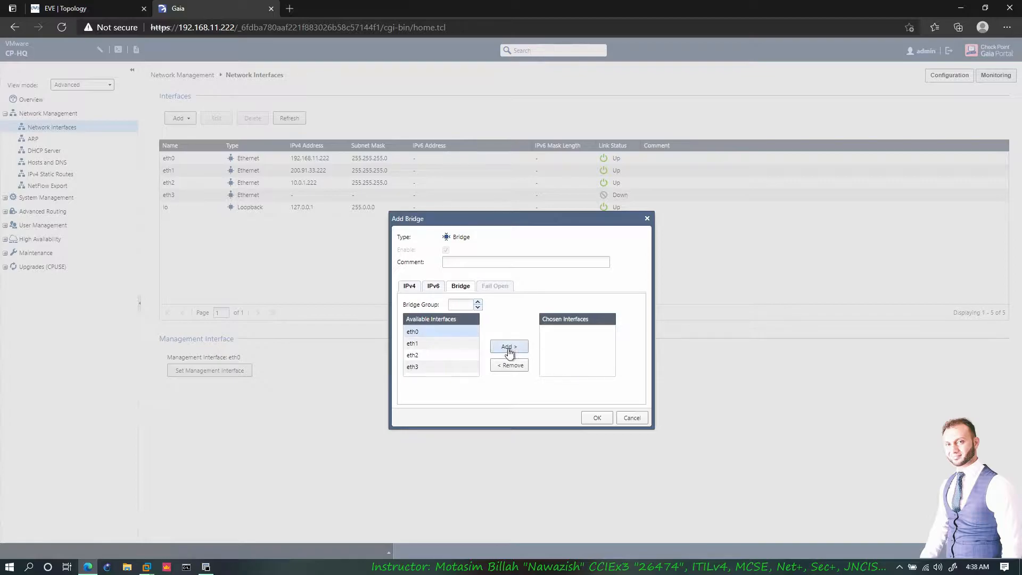
left_click(411, 288)
left_click(433, 287)
left_click(639, 417)
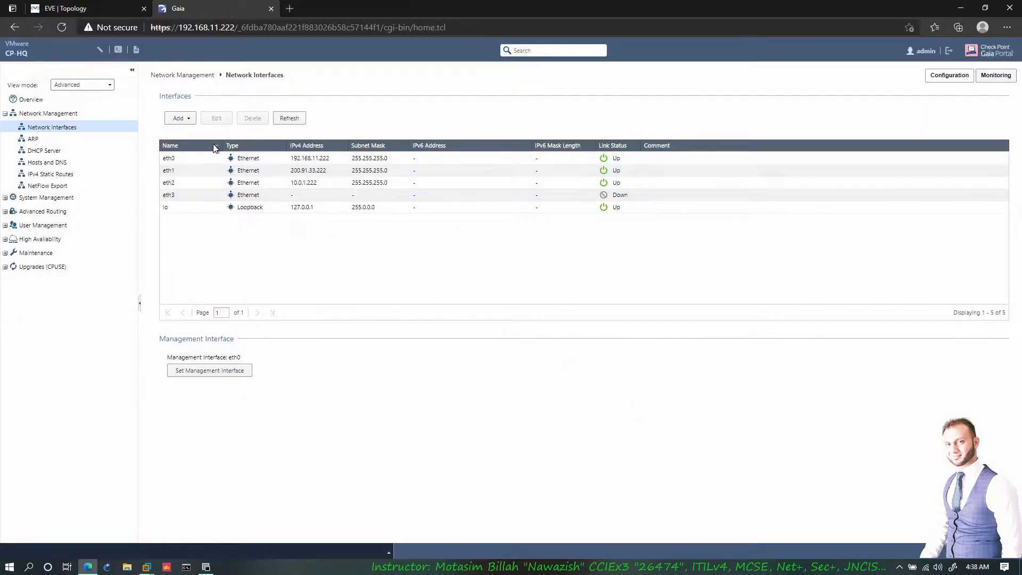
left_click(193, 119)
left_click(198, 192)
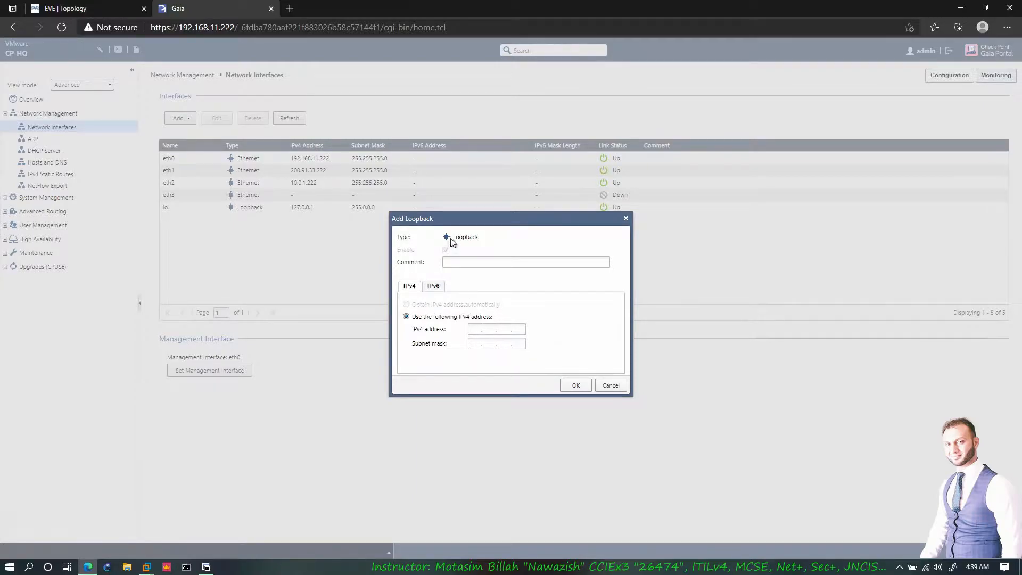
left_click_drag(457, 218, 445, 243)
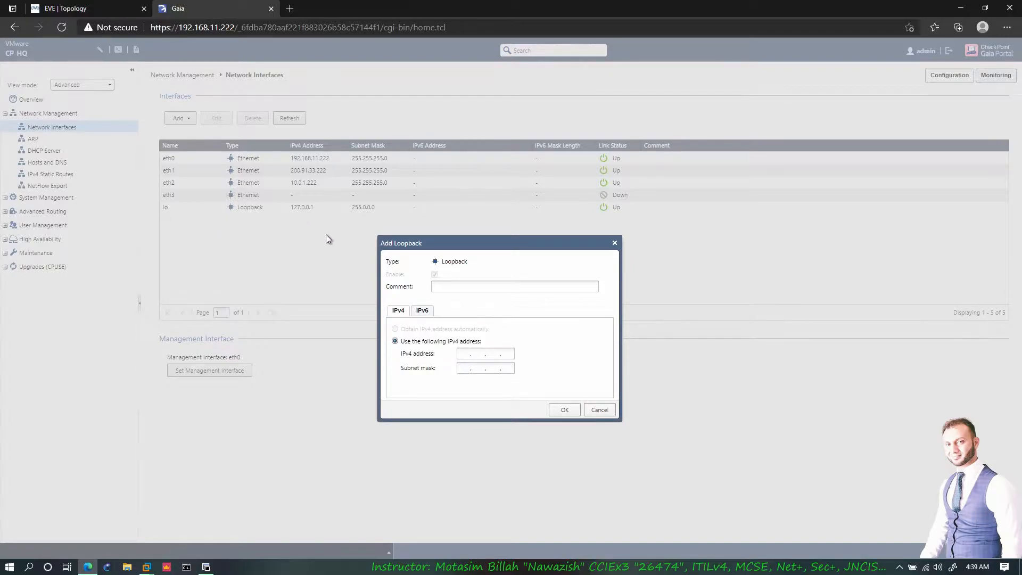
left_click(441, 288)
double_click(595, 412)
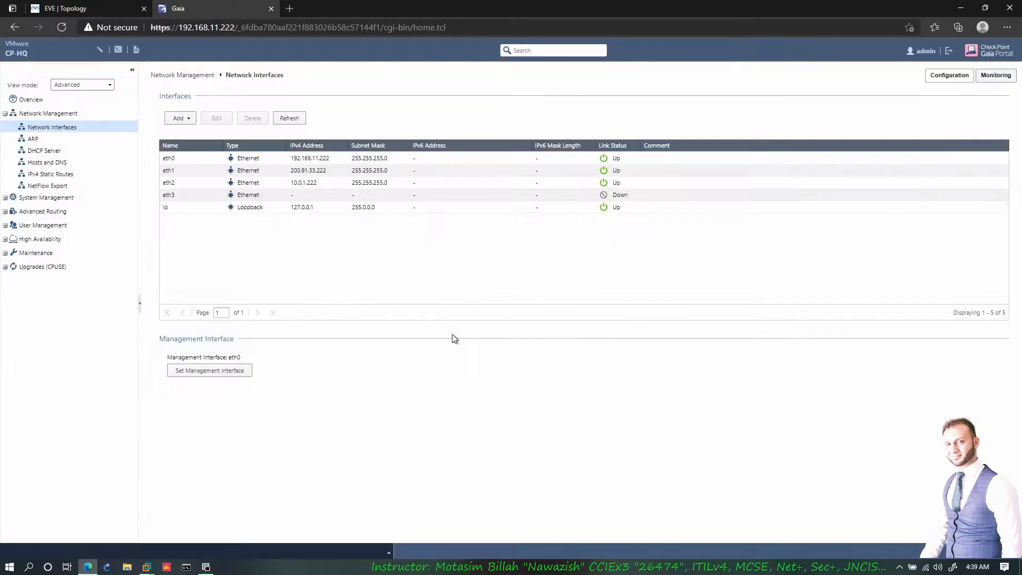
- Start a new VPN Tunnel interface, then switch over to the EVE-NG topology
left_click(194, 122)
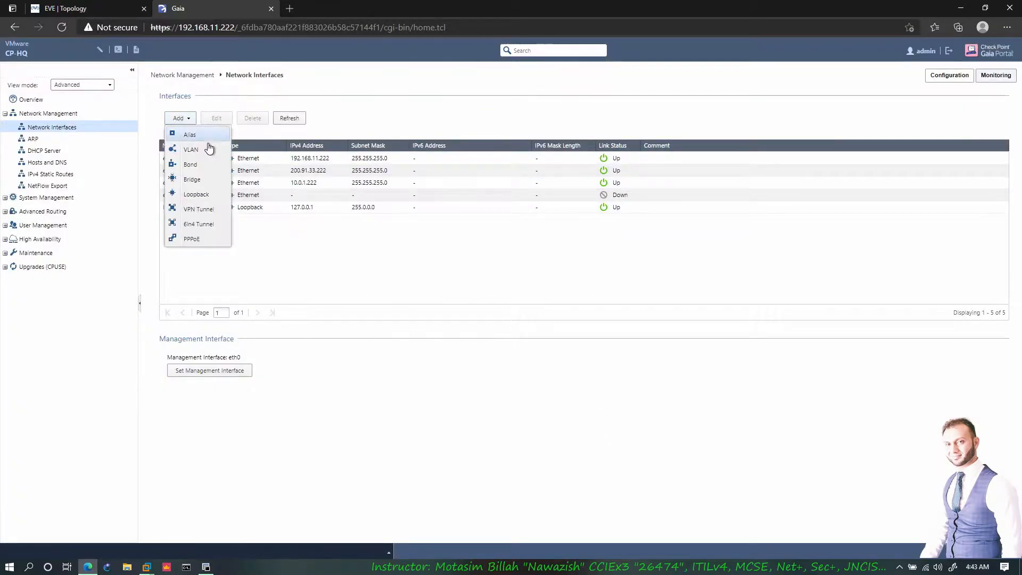
left_click(208, 212)
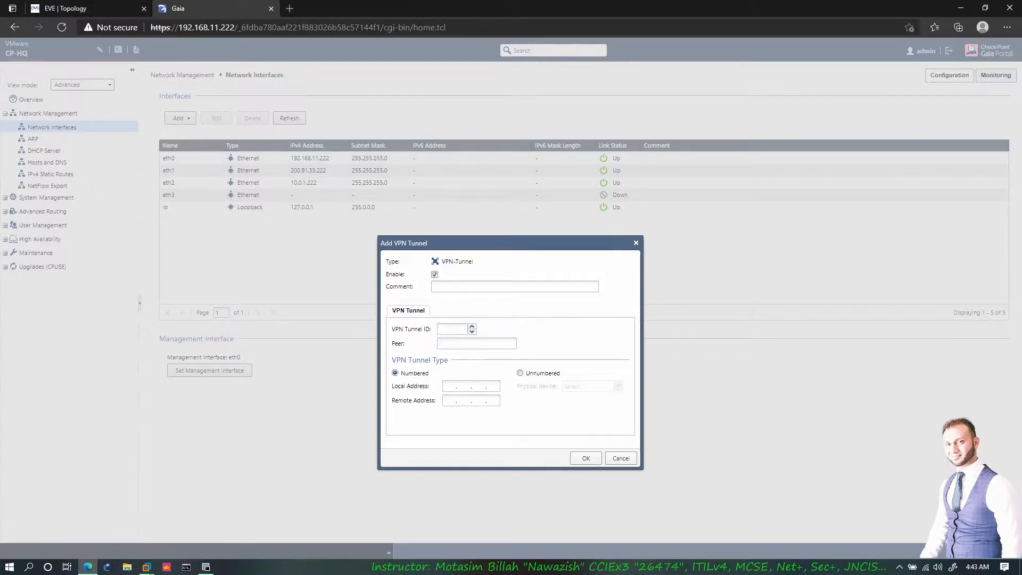
left_click(117, 12)
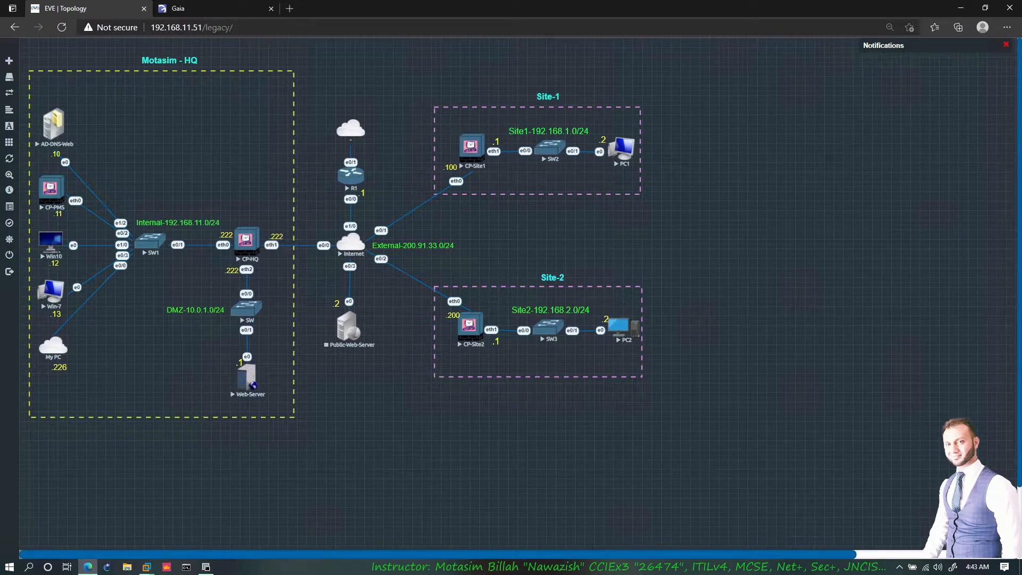
- Trace the CP-HQ to CP-Site1 path on the topology, clear the drawings, and return to the VPN tunnel form
mouse_move(255, 241)
left_mouse_down()
mouse_move(293, 218)
mouse_move(388, 201)
mouse_move(452, 152)
mouse_move(460, 163)
mouse_move(373, 225)
mouse_move(302, 233)
mouse_move(263, 251)
left_mouse_up()
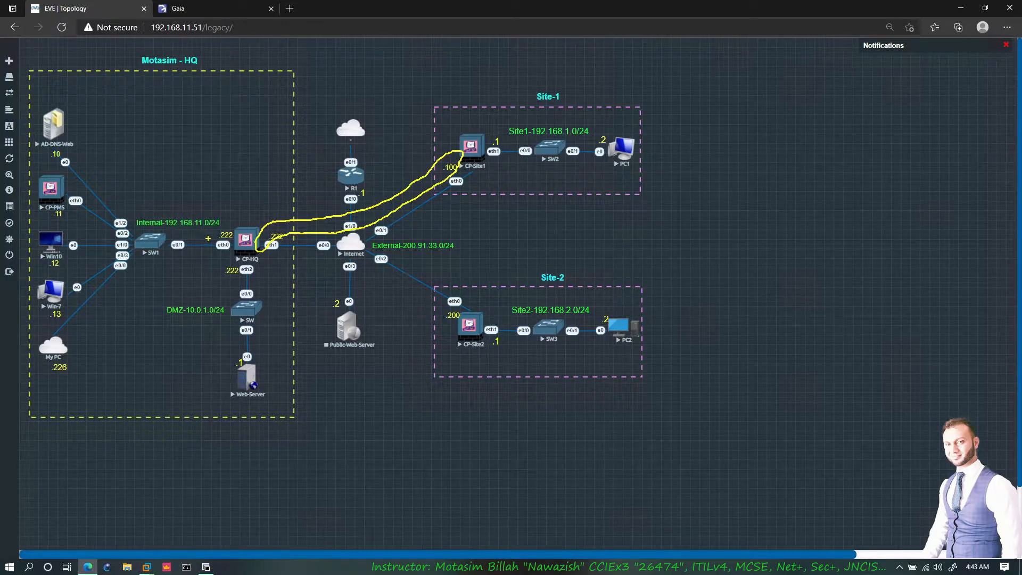
mouse_move(447, 167)
left_mouse_down()
mouse_move(333, 224)
mouse_move(277, 234)
left_mouse_up()
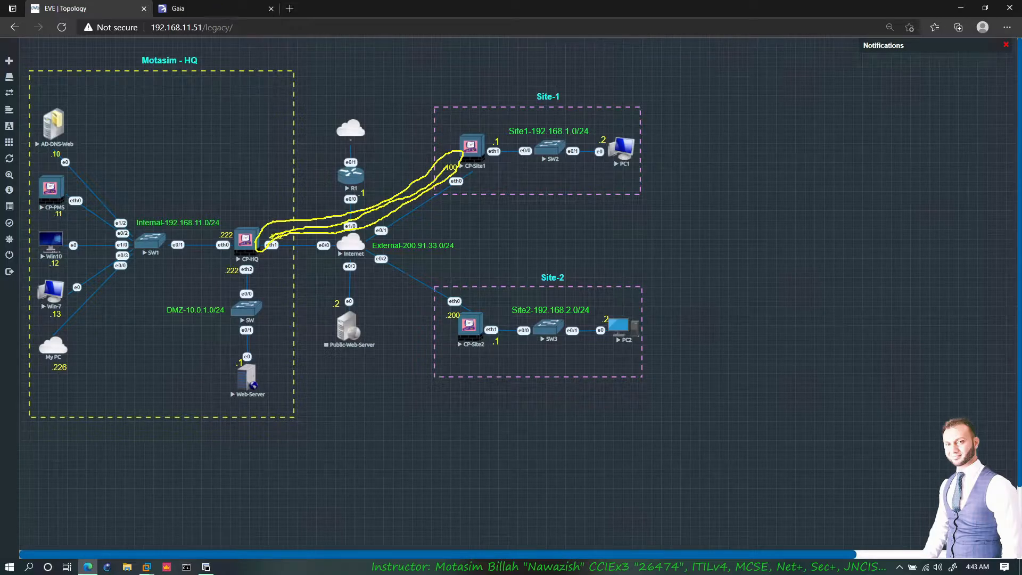
key("Escape")
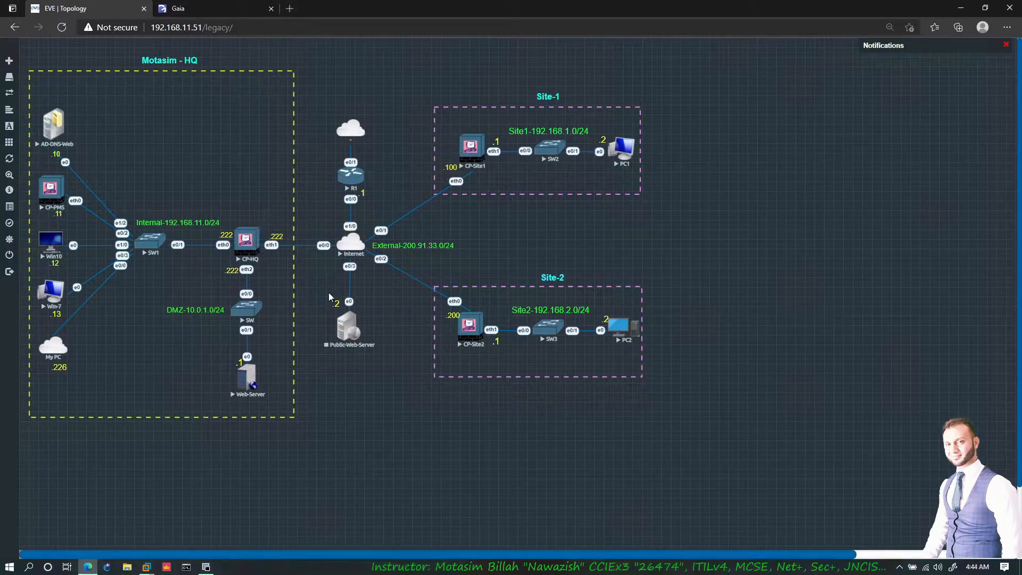
left_click(178, 9)
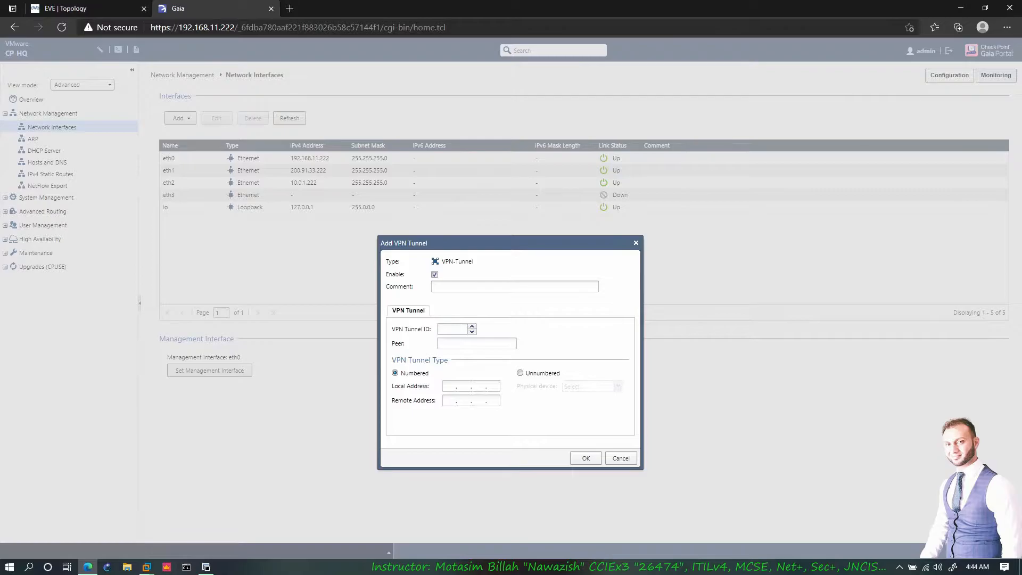
- Work through the VPN tunnel's ID, peer and local address fields, checking the topology for the peer
left_click(453, 329)
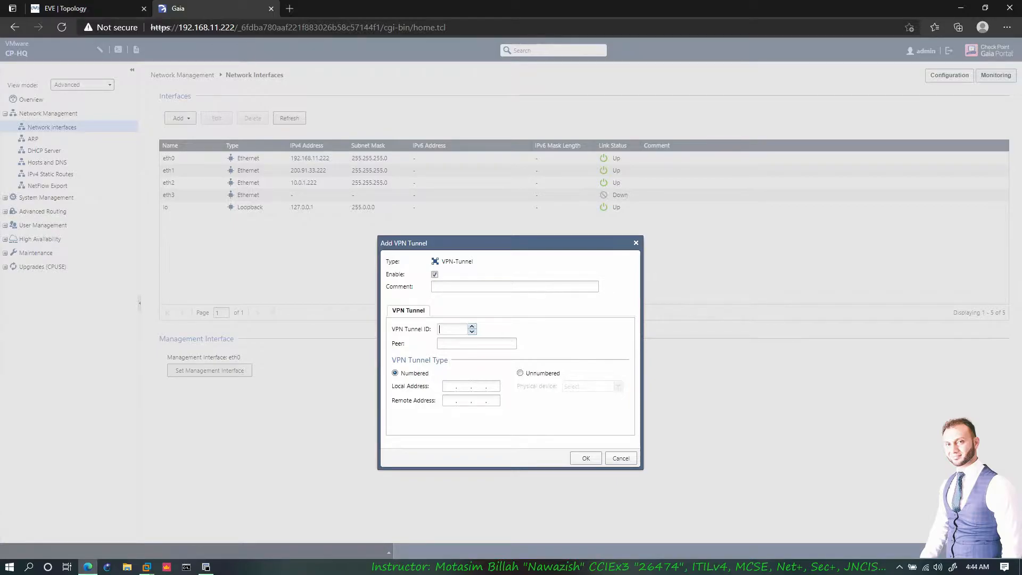
left_click(476, 344)
left_click(124, 12)
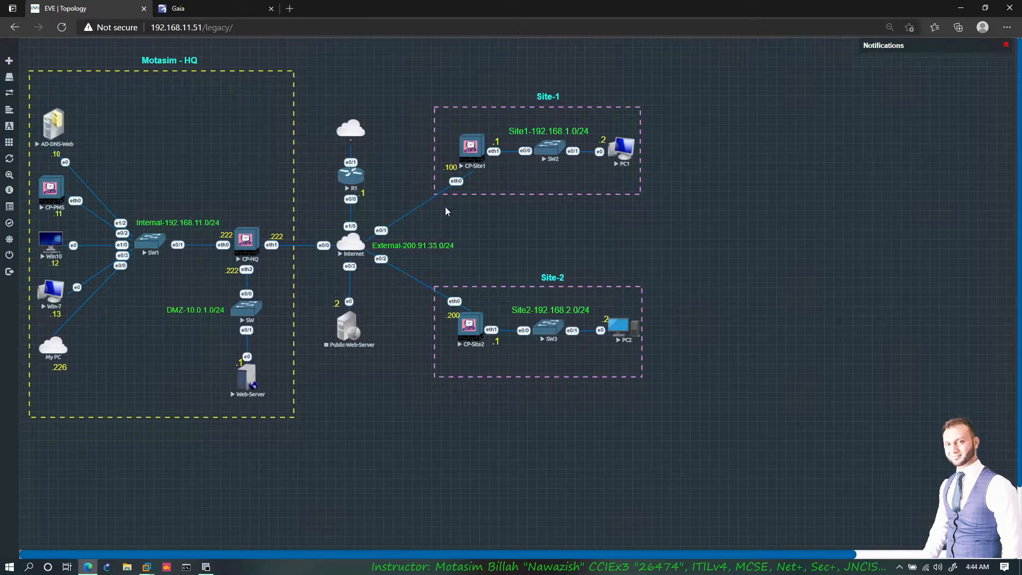
left_click(206, 13)
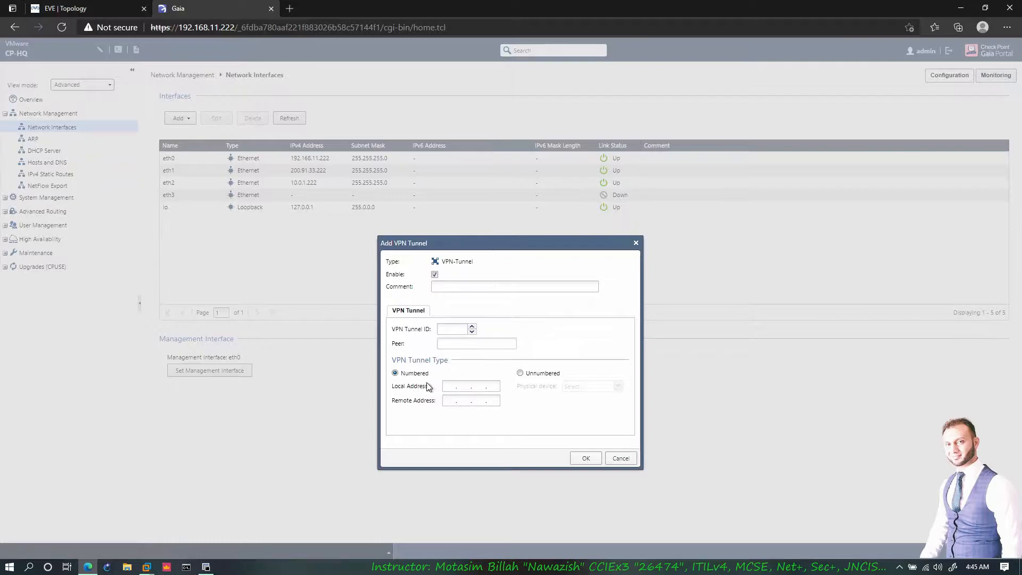
left_click(446, 386)
left_click(464, 386)
left_click_drag(531, 375, 487, 401)
left_click(450, 386)
- Make the tunnel Unnumbered and review the physical device list without choosing one
left_click(520, 374)
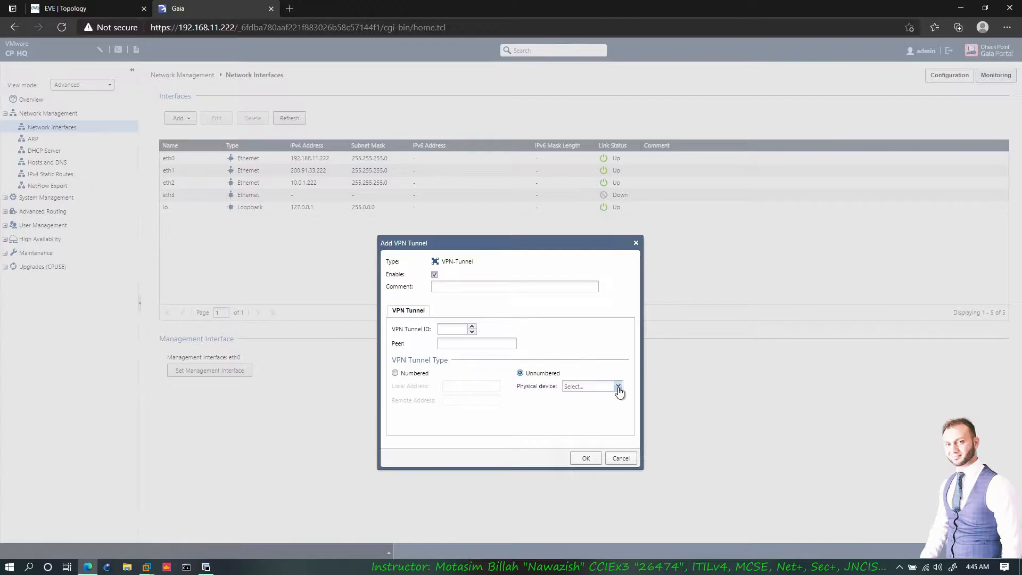
left_click(619, 387)
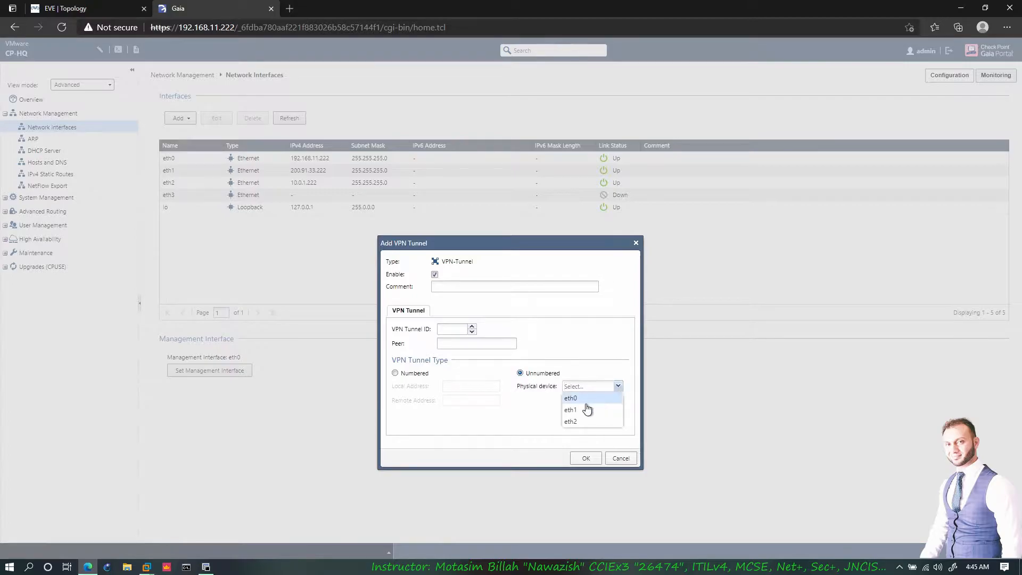
left_click(106, 9)
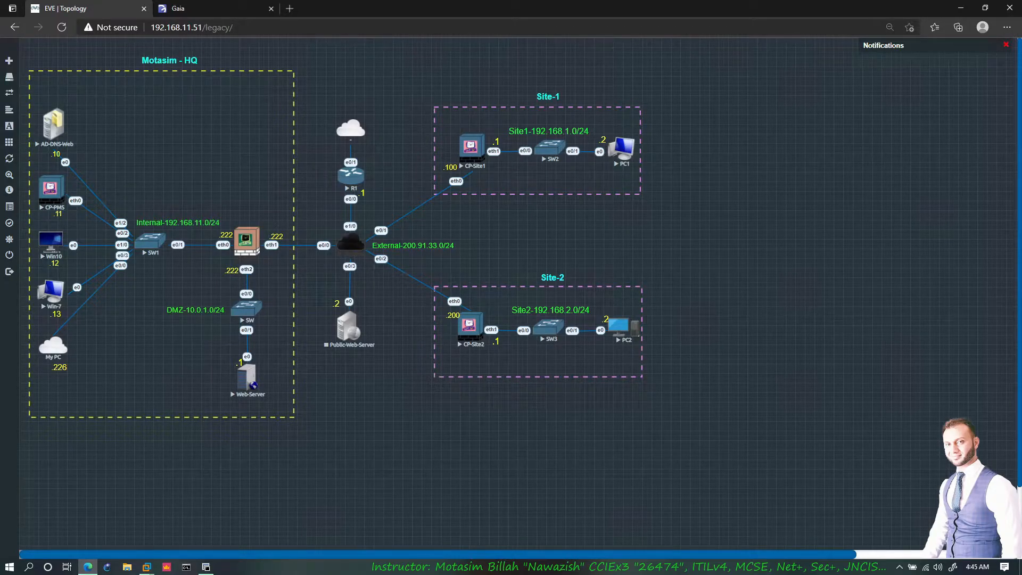
left_click(192, 8)
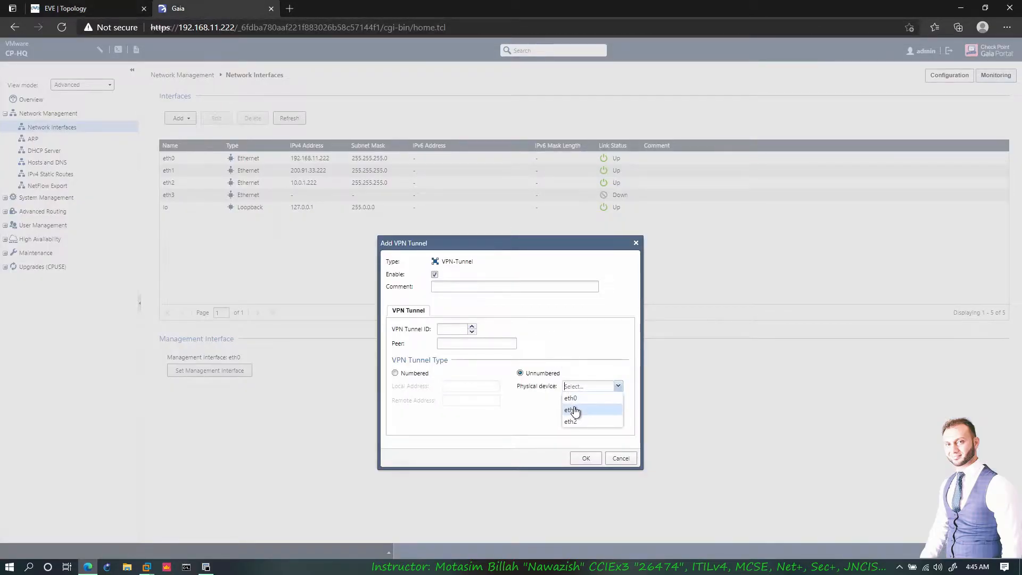
left_click(509, 415)
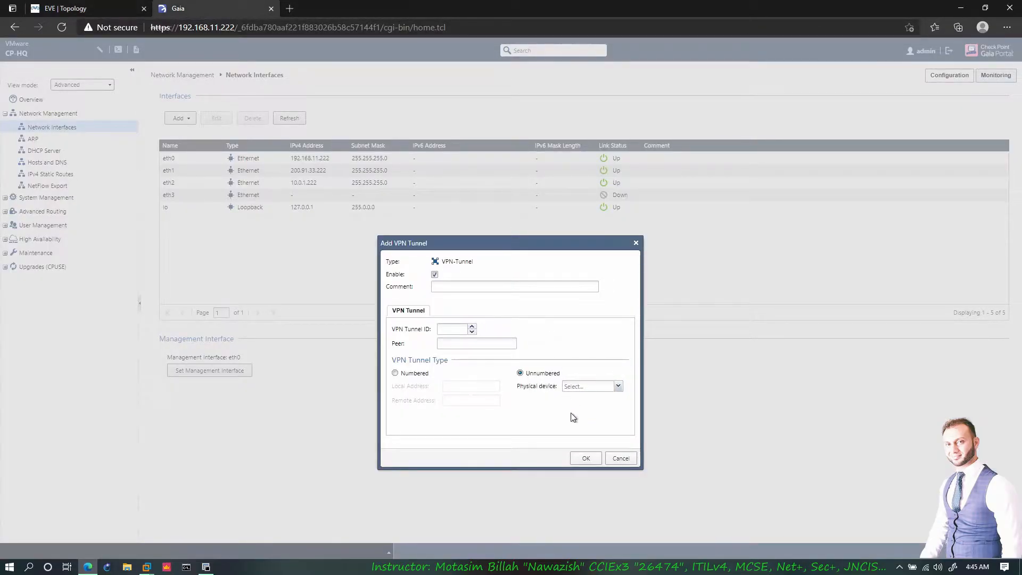
- Cancel the VPN tunnel and start adding a 6in4 tunnel interface instead
left_click(621, 459)
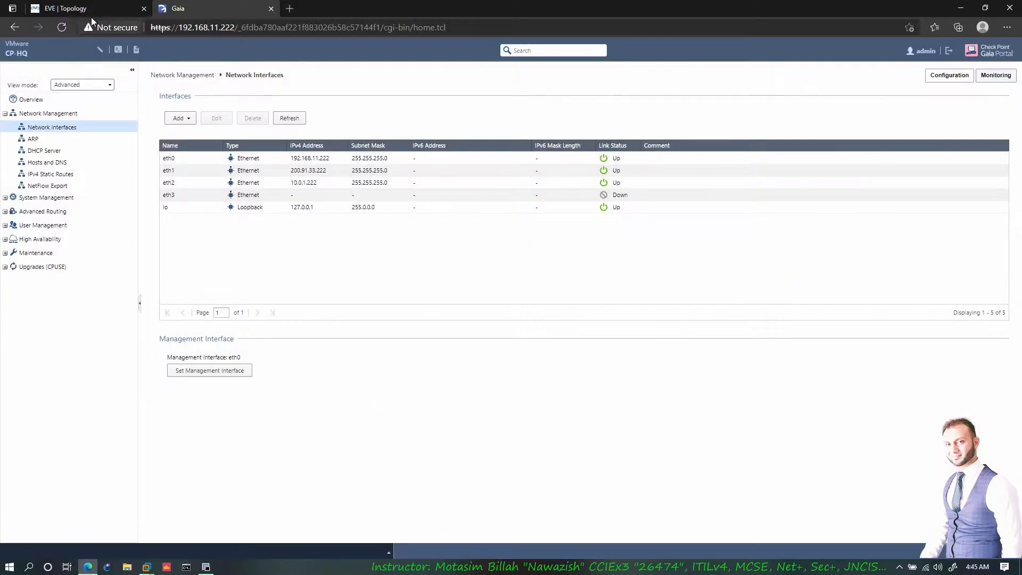
left_click(180, 118)
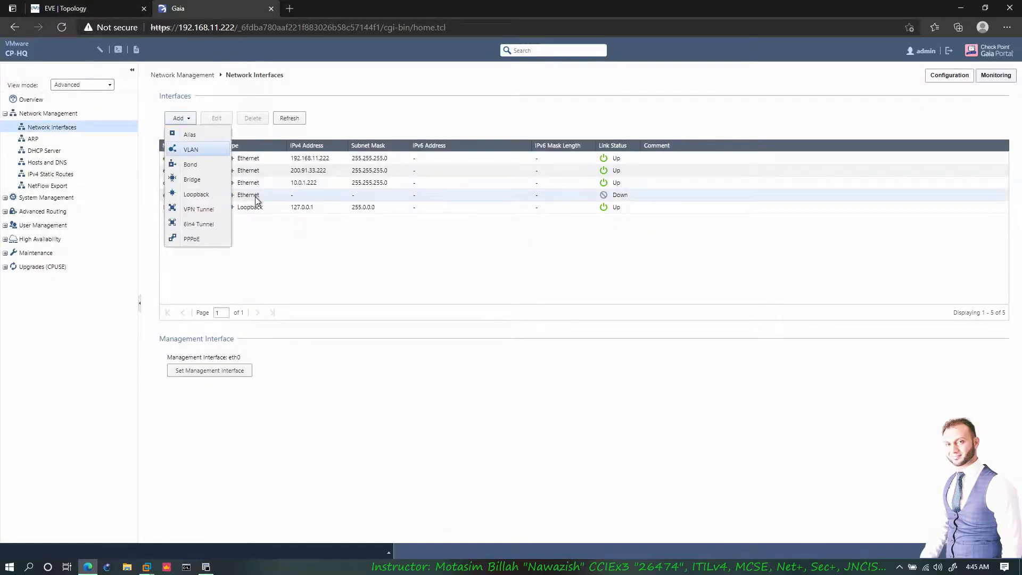
left_click(202, 226)
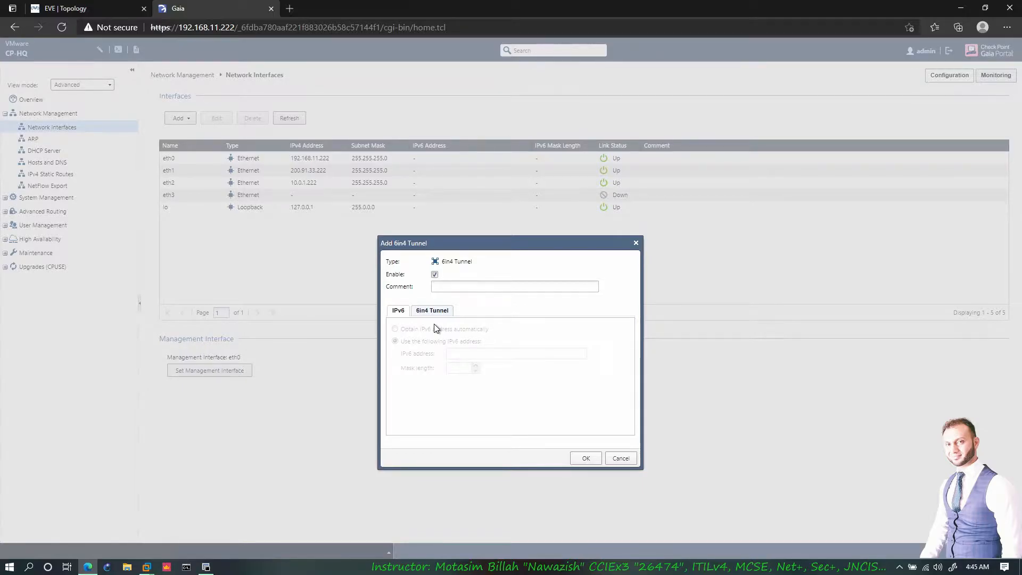
- Mark the tunnel path between CP-HQ's eth1 and CP-Site1 on the topology, then cancel the 6in4 tunnel
left_click(104, 11)
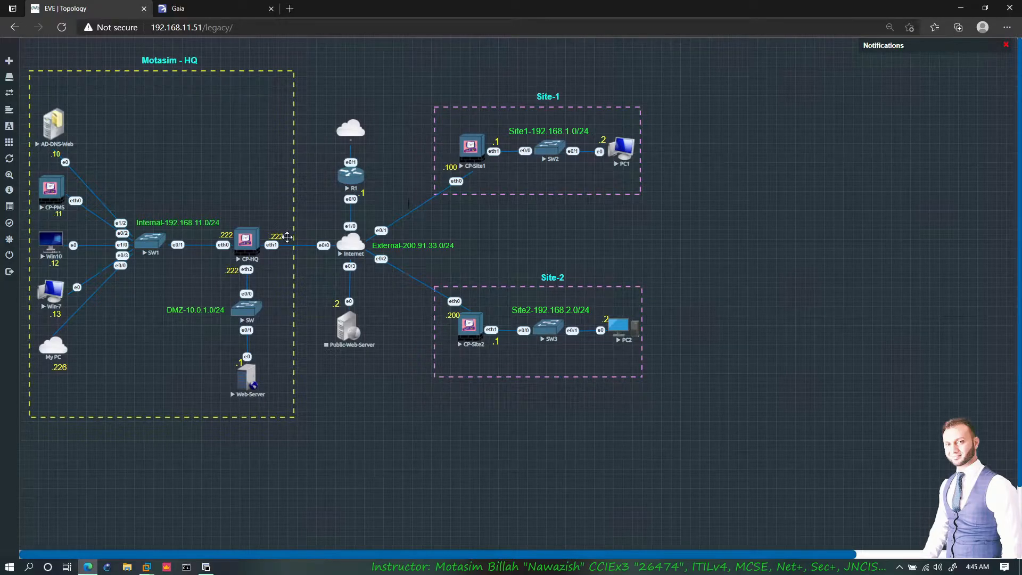
mouse_move(268, 238)
left_mouse_down()
mouse_move(407, 195)
mouse_move(457, 152)
left_mouse_up()
left_click_drag(442, 193, 269, 245)
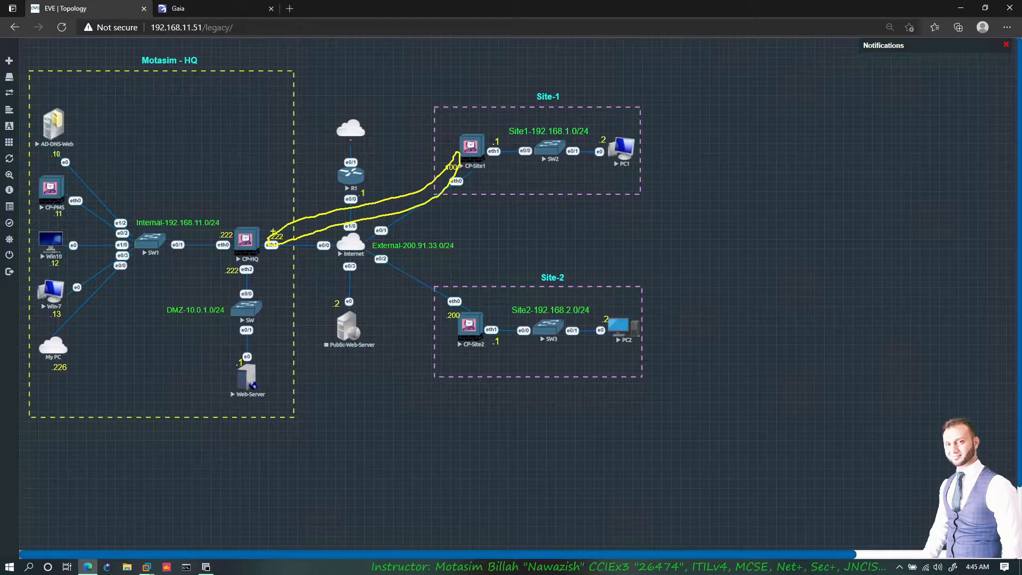
left_click_drag(276, 230, 219, 206)
key("Escape")
left_click(214, 9)
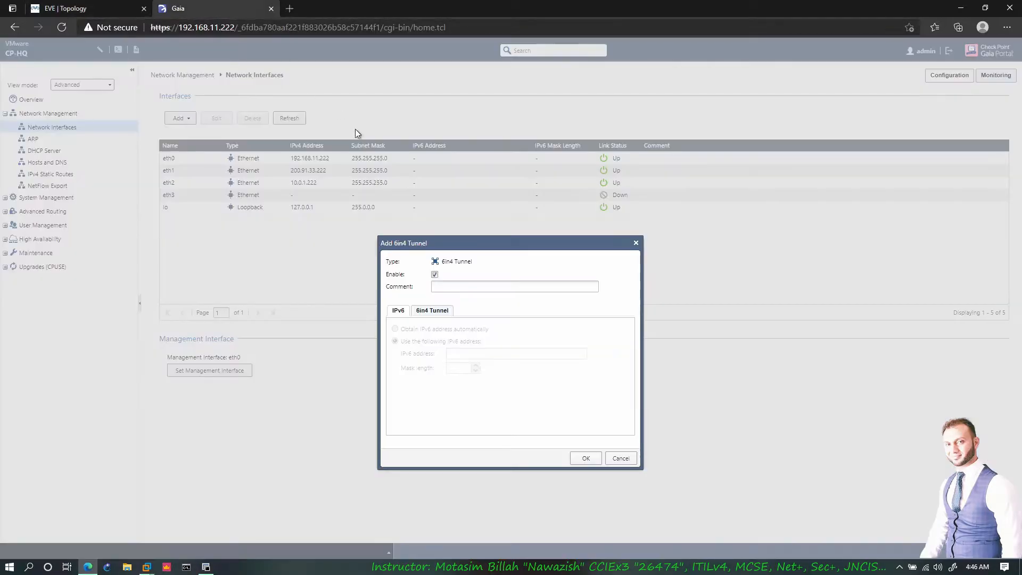
left_click(619, 458)
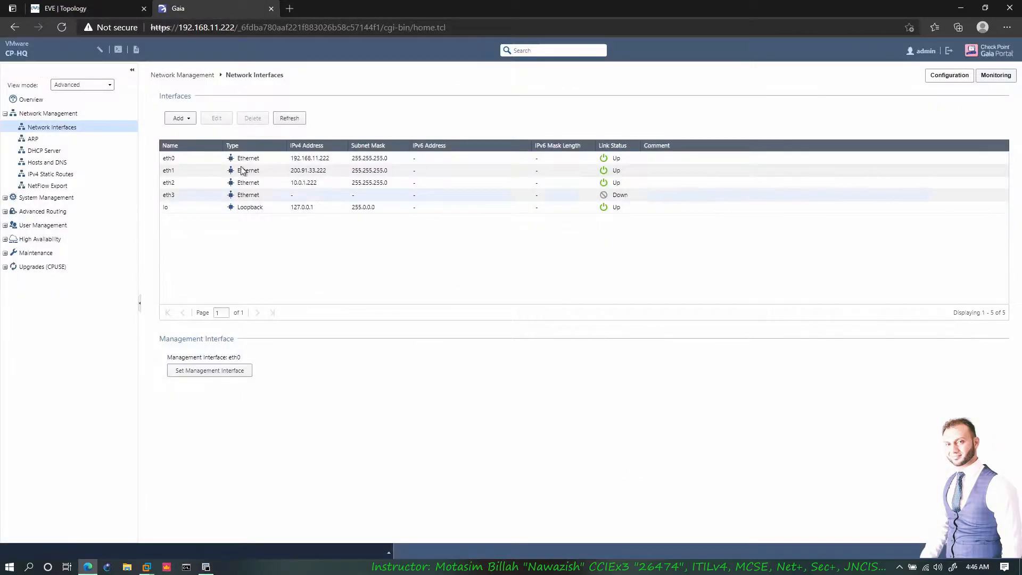
- Close the Add list unused, highlight management interface eth0, and compare against the EVE-NG topology
left_click(187, 118)
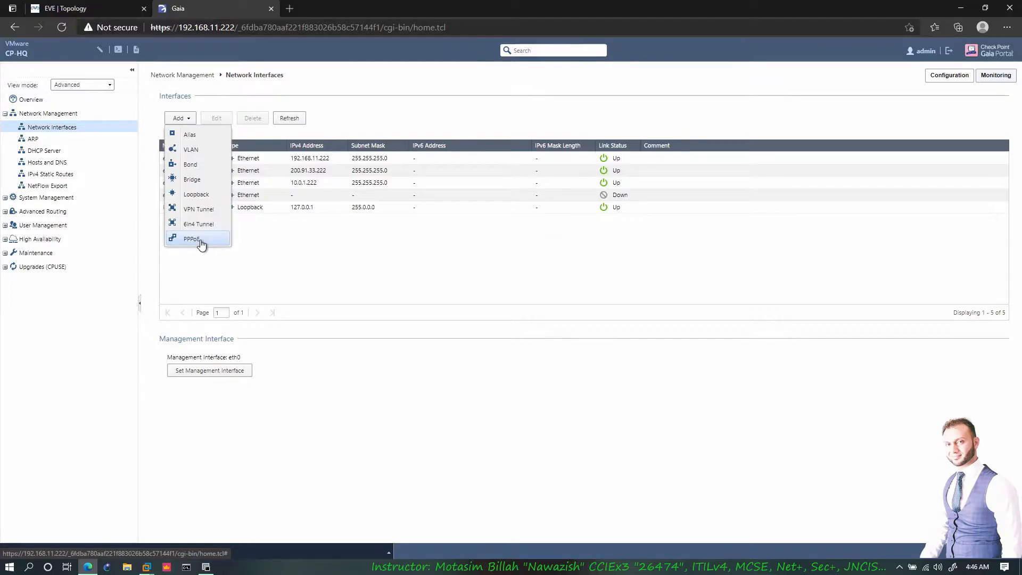
left_click(312, 256)
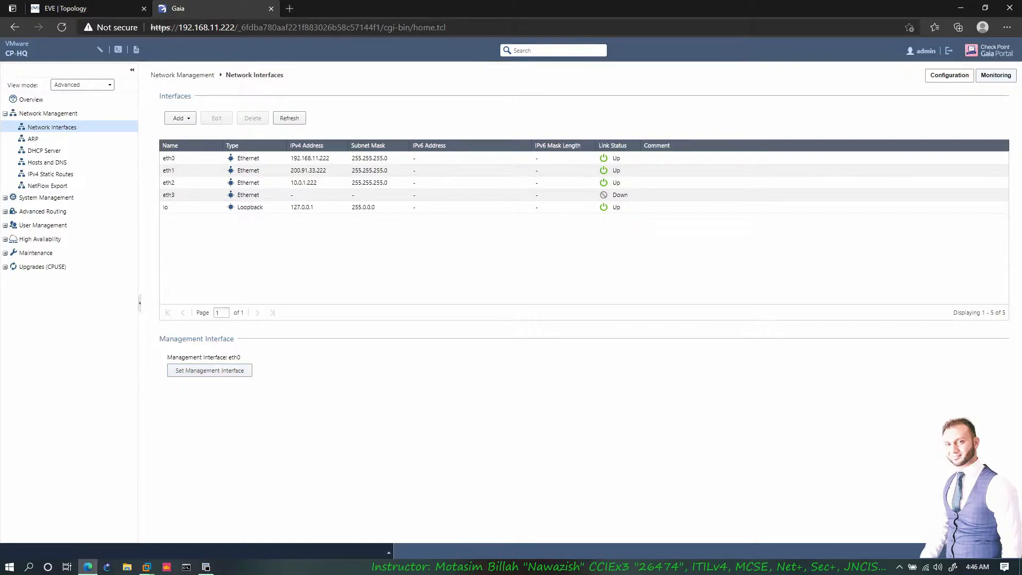
left_click_drag(193, 357, 238, 357)
left_click(243, 360)
left_click(119, 9)
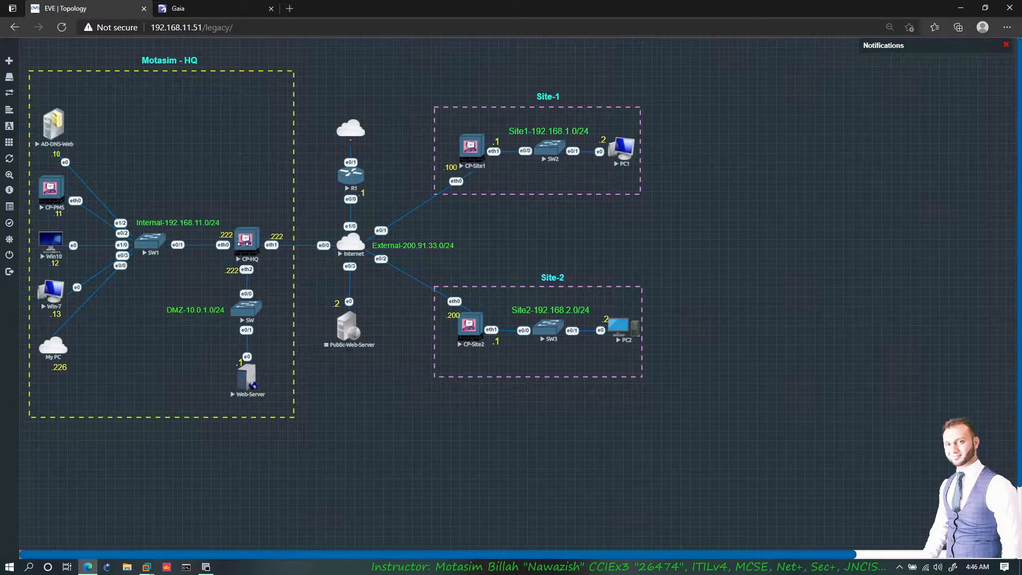
left_click(213, 11)
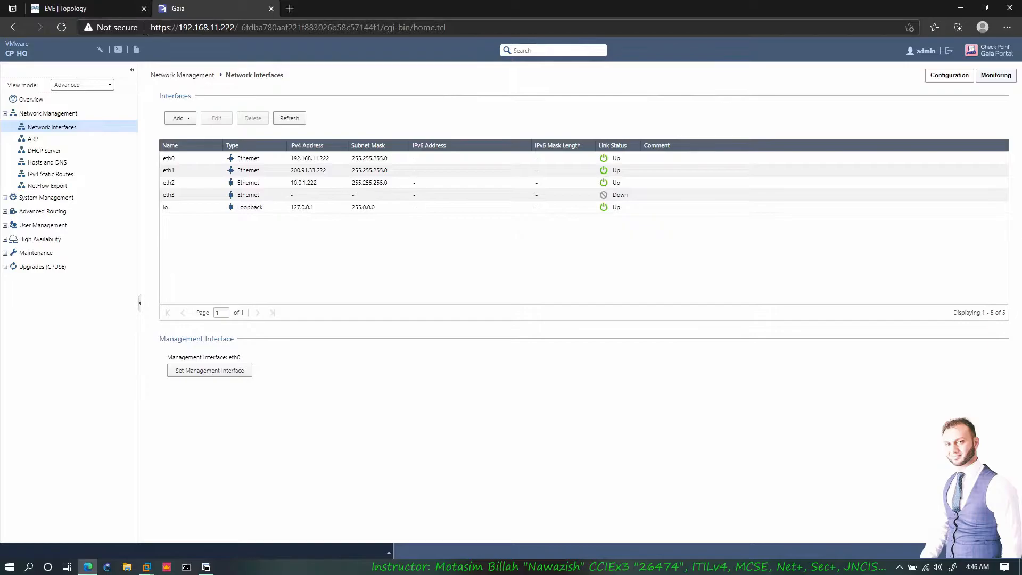
left_click(80, 9)
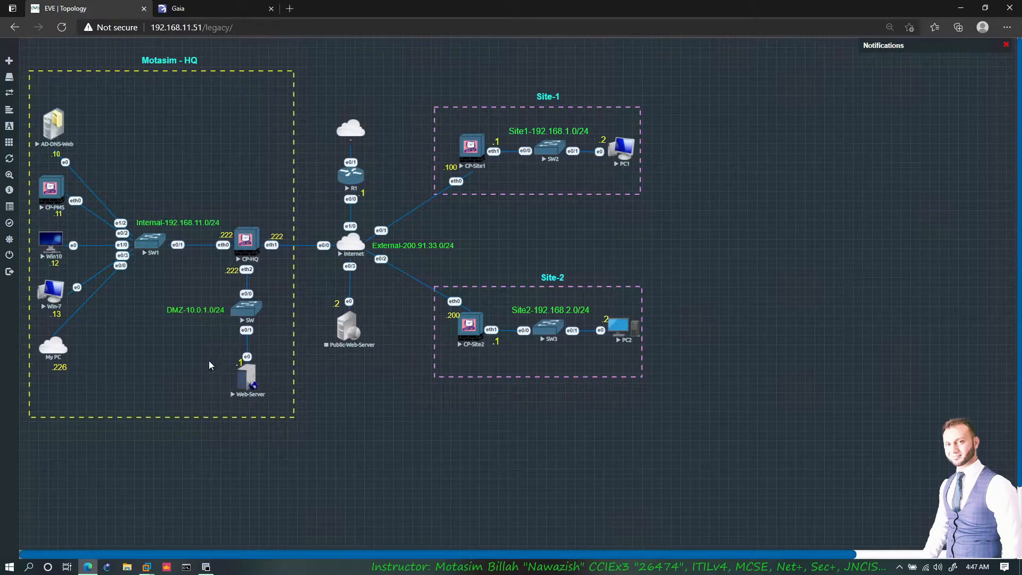
left_click(213, 11)
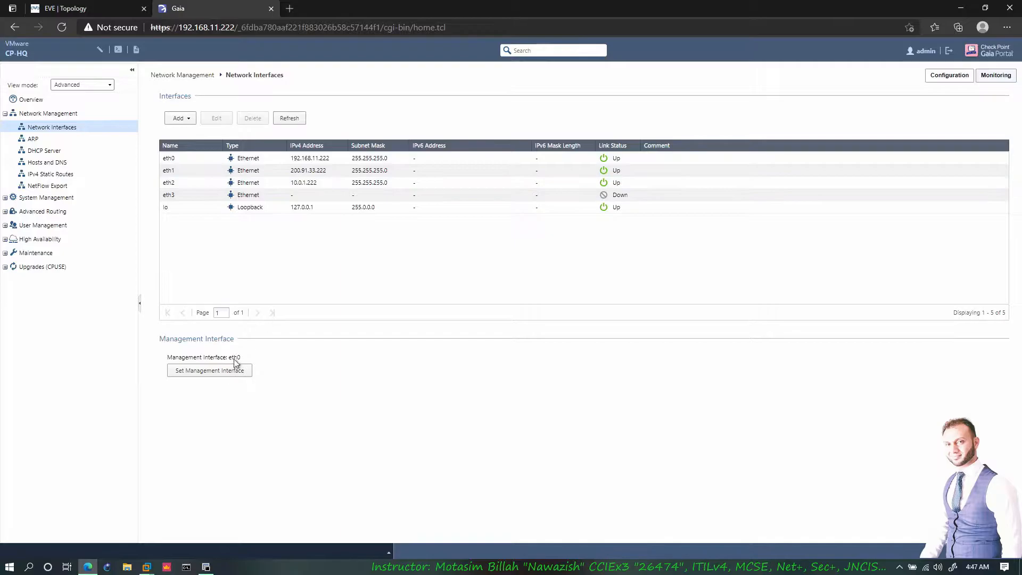
- Leave the management interface at eth0 and go to the ARP settings page
left_click(239, 369)
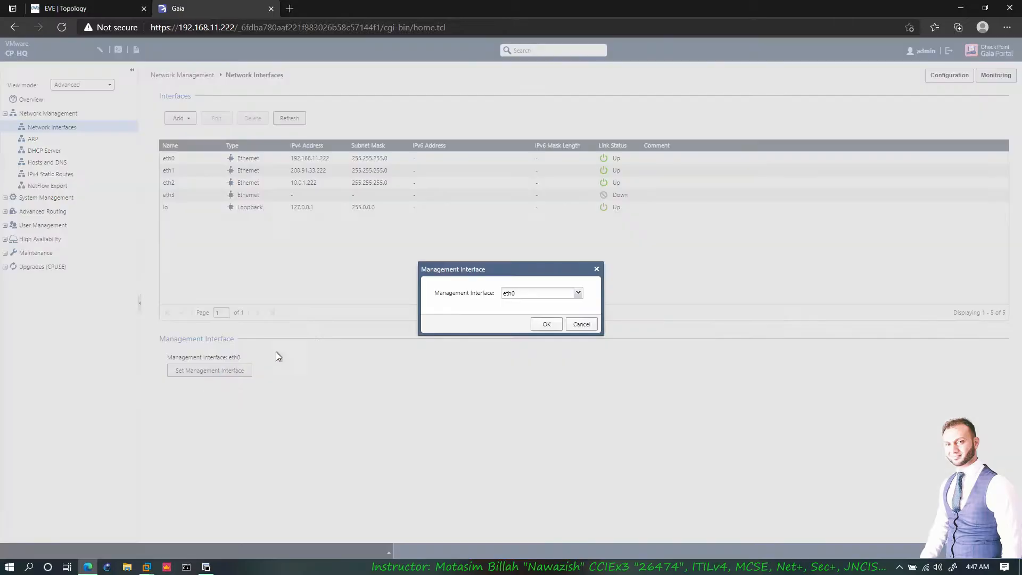
left_click(557, 296)
left_click(475, 299)
left_click(580, 326)
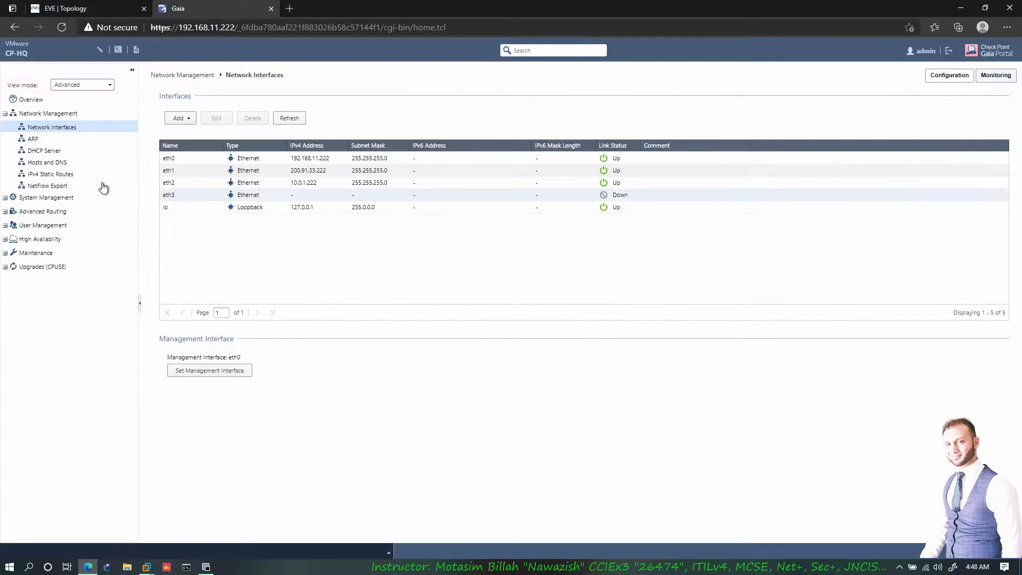
left_click(41, 140)
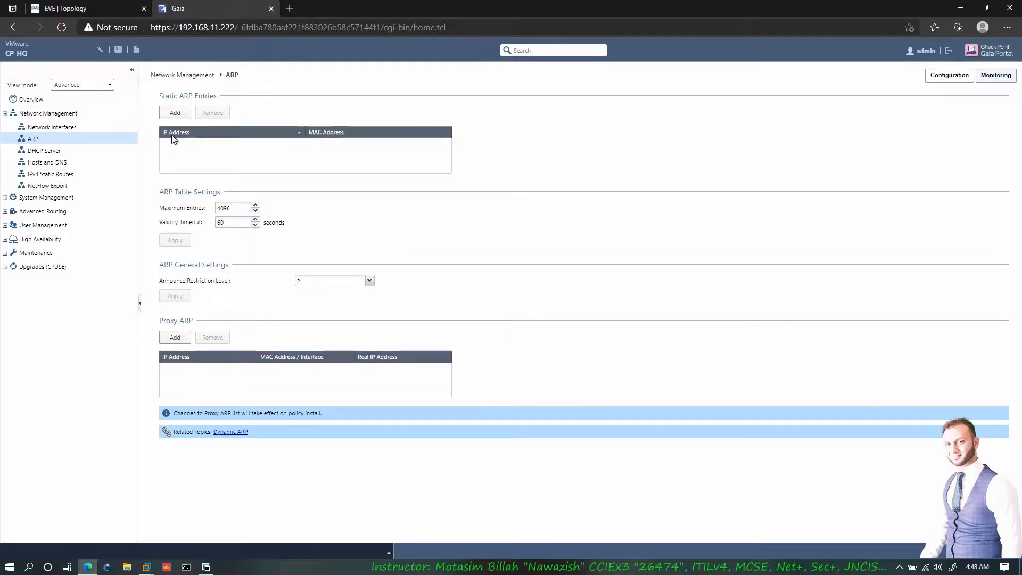
- Inspect the CP-HQ and SW1 nodes in the EVE-NG topology, then return to the Gaia ARP page
left_click(107, 7)
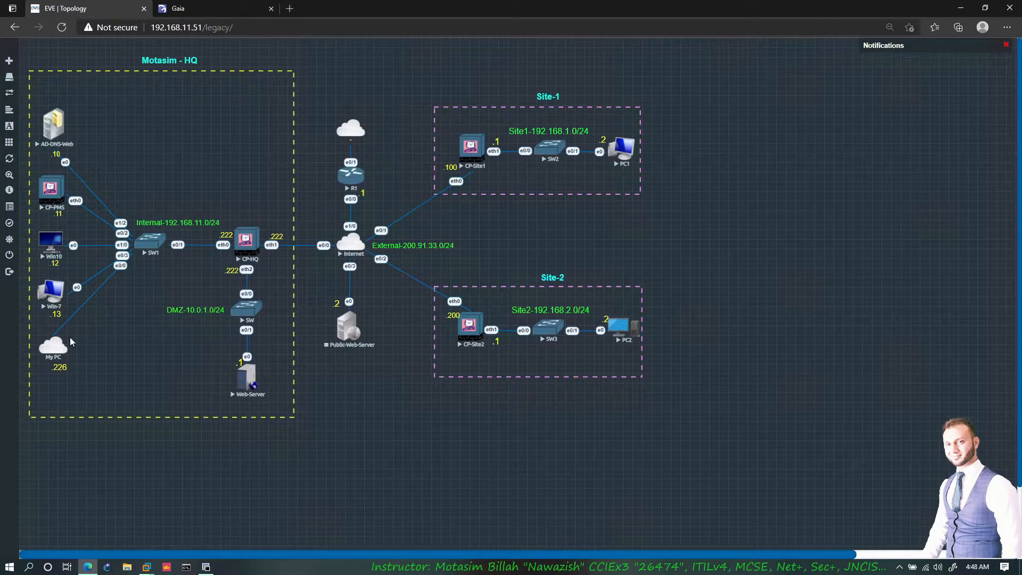
left_click(240, 245)
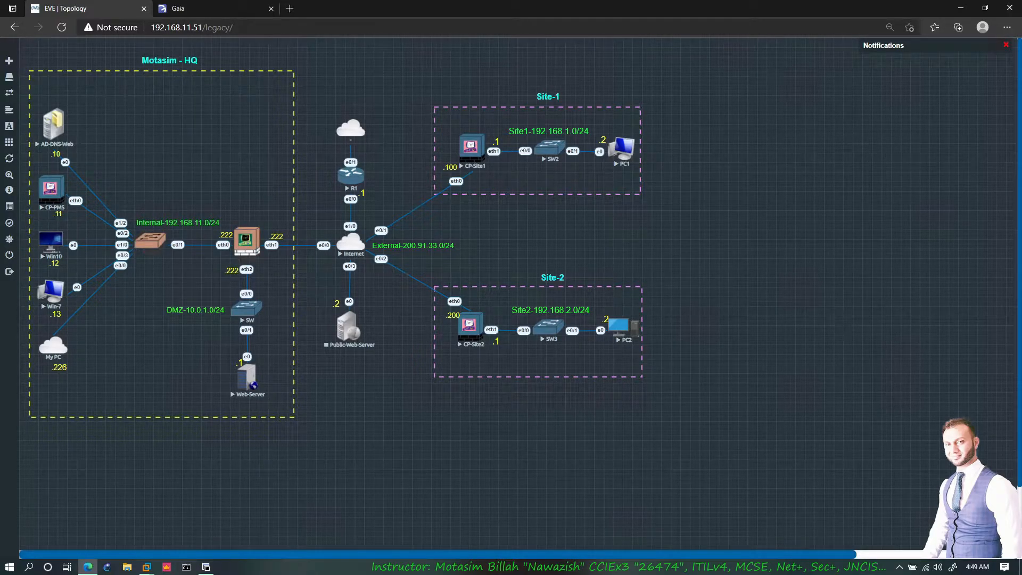
left_click(228, 242)
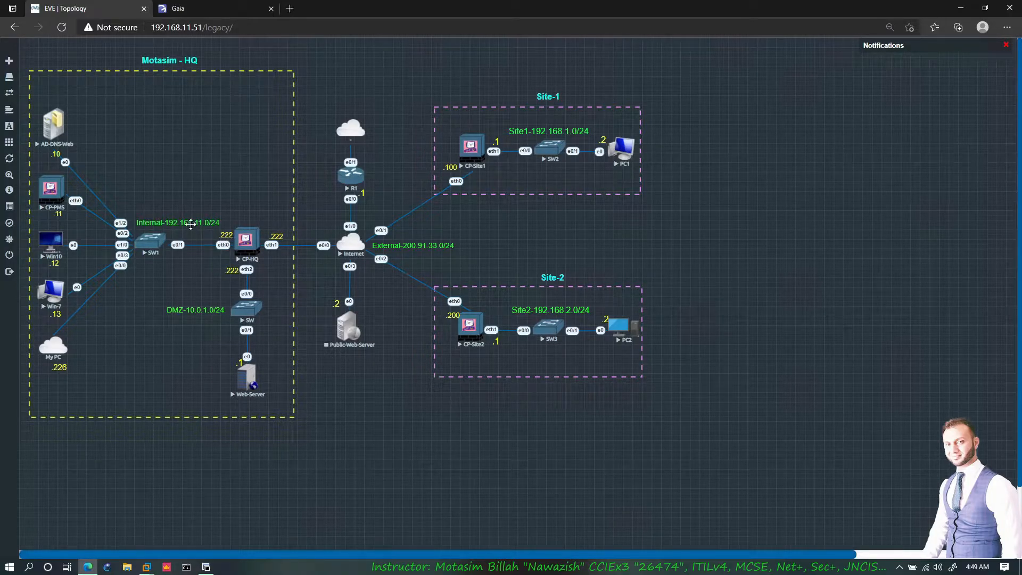
left_click(192, 9)
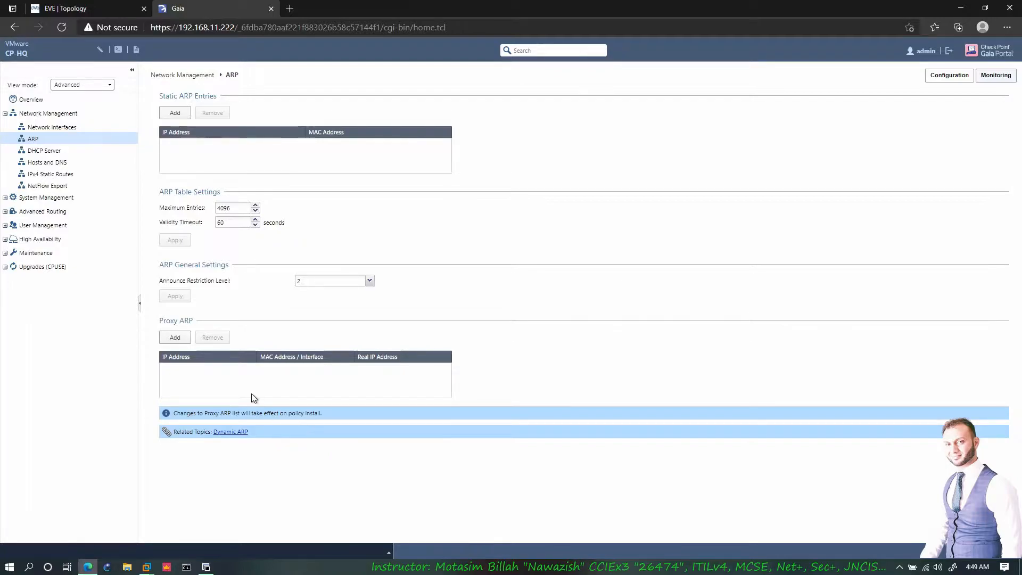
- Run arp -a in Command Prompt to list the local ARP table
left_click(186, 567)
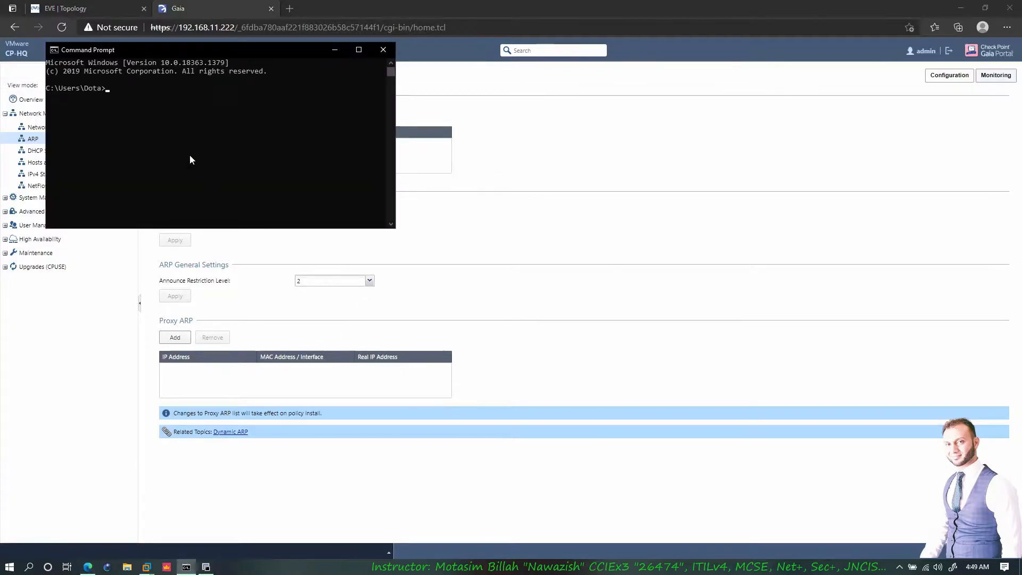
type("arp -a")
key("Return")
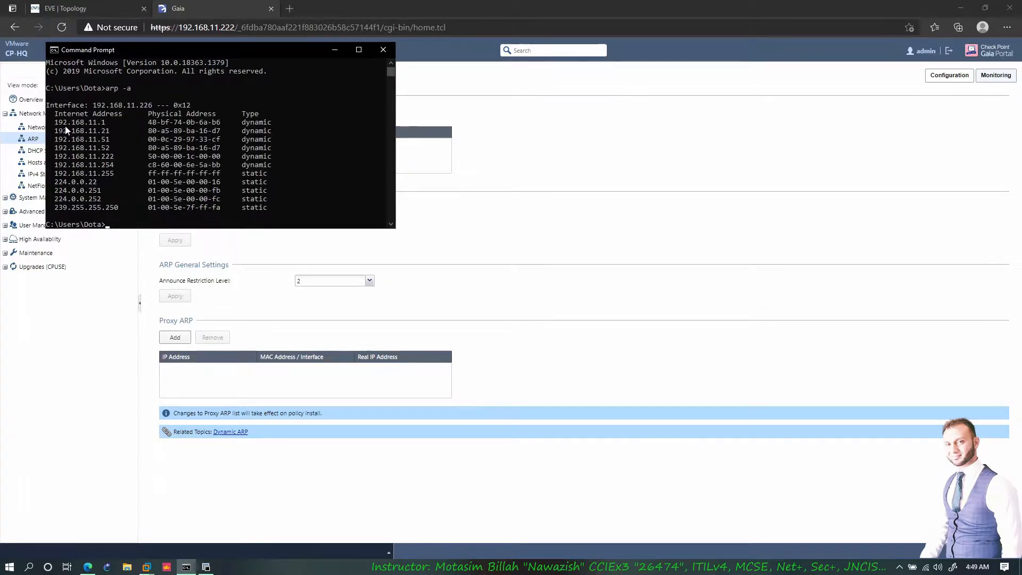
- Find gateway 192.168.11.222 and its MAC 50-00-00-1c-00-00, then return to the EVE-NG topology
left_click_drag(58, 148, 84, 148)
left_click_drag(152, 139, 194, 156)
left_click_drag(113, 156, 58, 160)
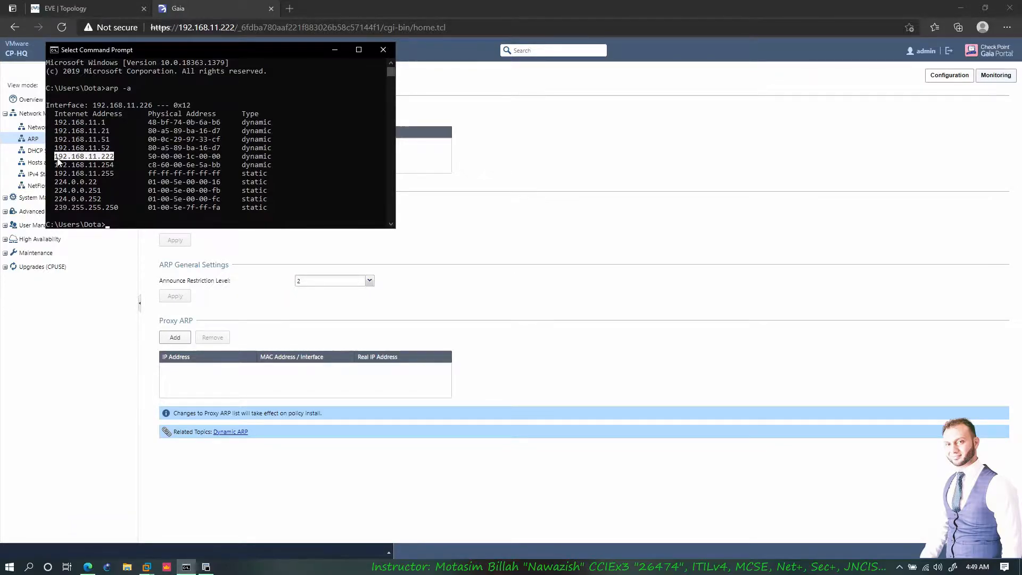
left_click(73, 157)
left_click_drag(152, 157, 207, 161)
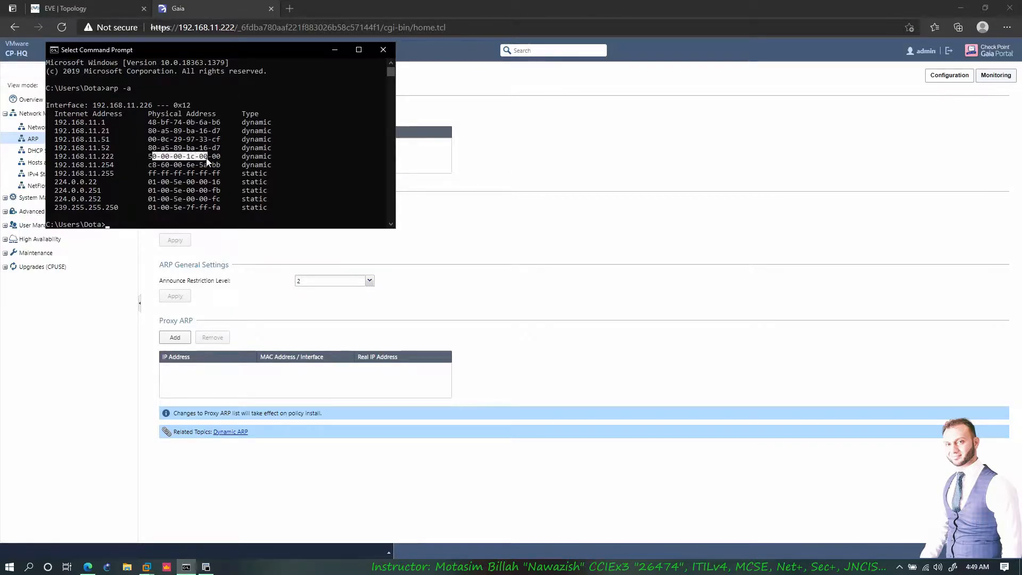
left_click(209, 157)
left_click(333, 51)
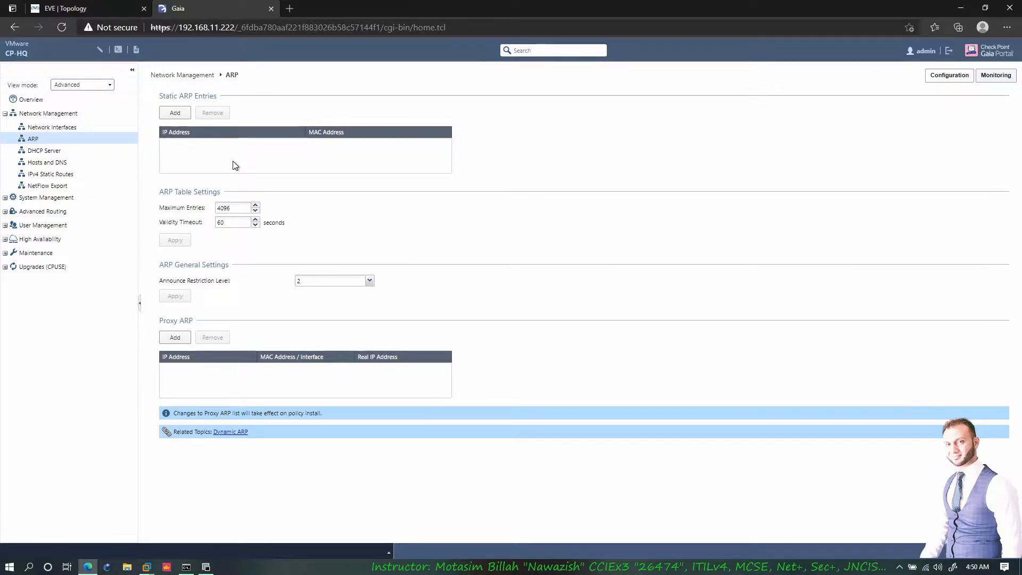
left_click(122, 8)
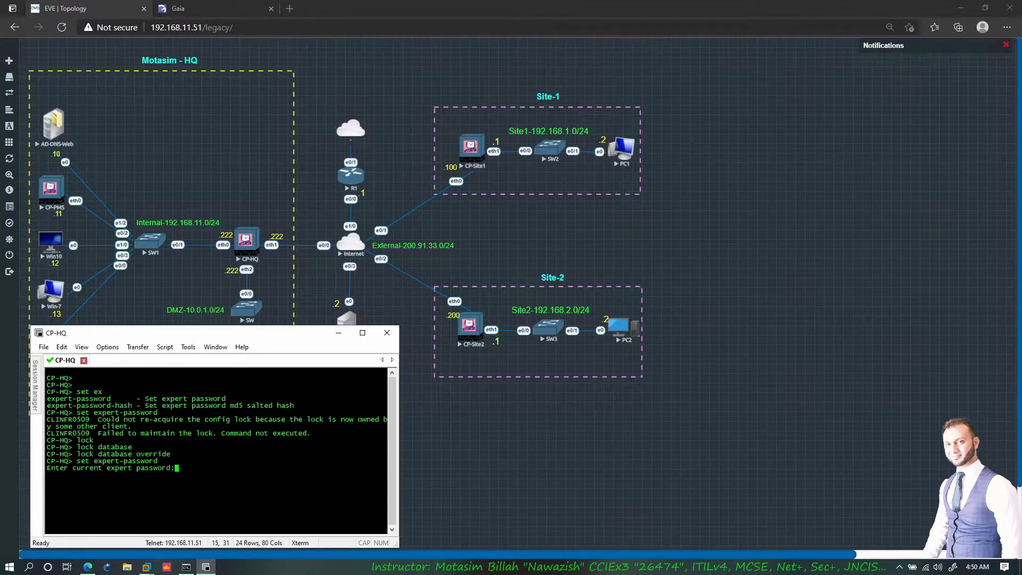
- Run show arp dynamic all on the CP-HQ gateway console
key("Return")
key("Return")
key("Return")
type("show arp dy")
key("Tab")
type("all")
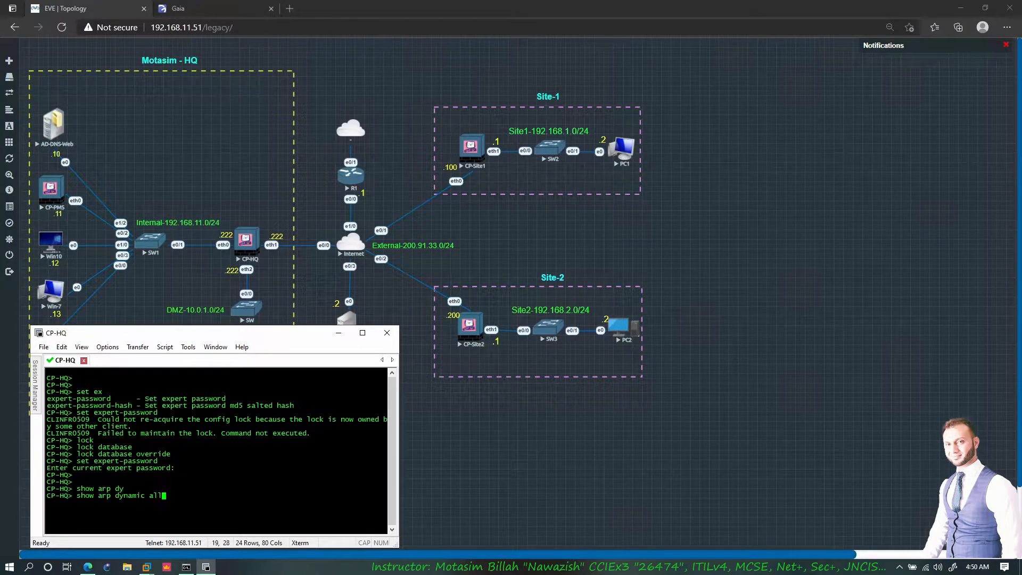
key("Return")
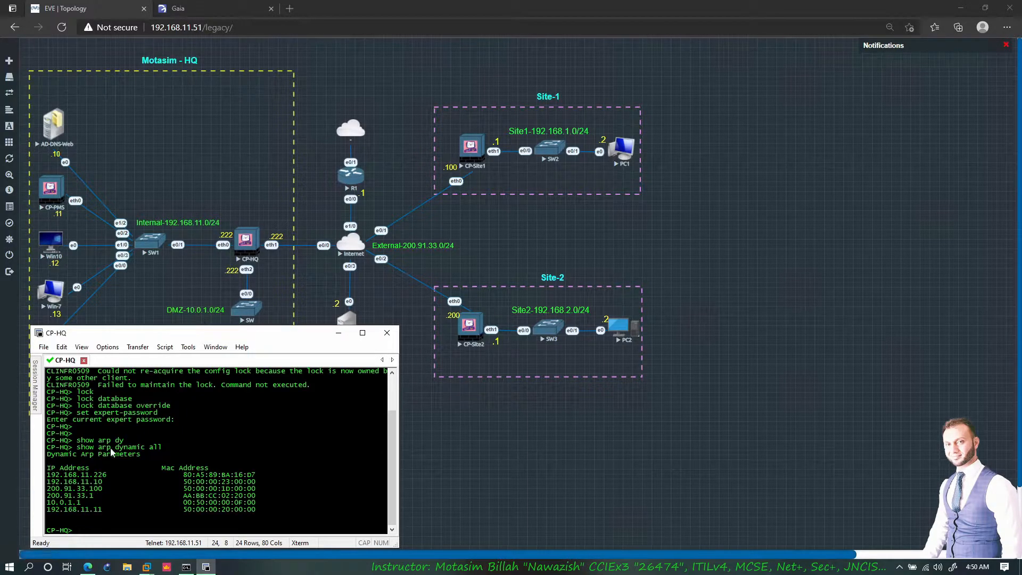
- Check the 192.168.11.226 and 200.91.33 entries in the output, then return to the Gaia ARP page
left_click_drag(96, 481, 81, 496)
left_click_drag(183, 484, 216, 497)
left_click(212, 510)
left_click_drag(93, 475, 65, 495)
left_click(75, 498)
left_click(196, 13)
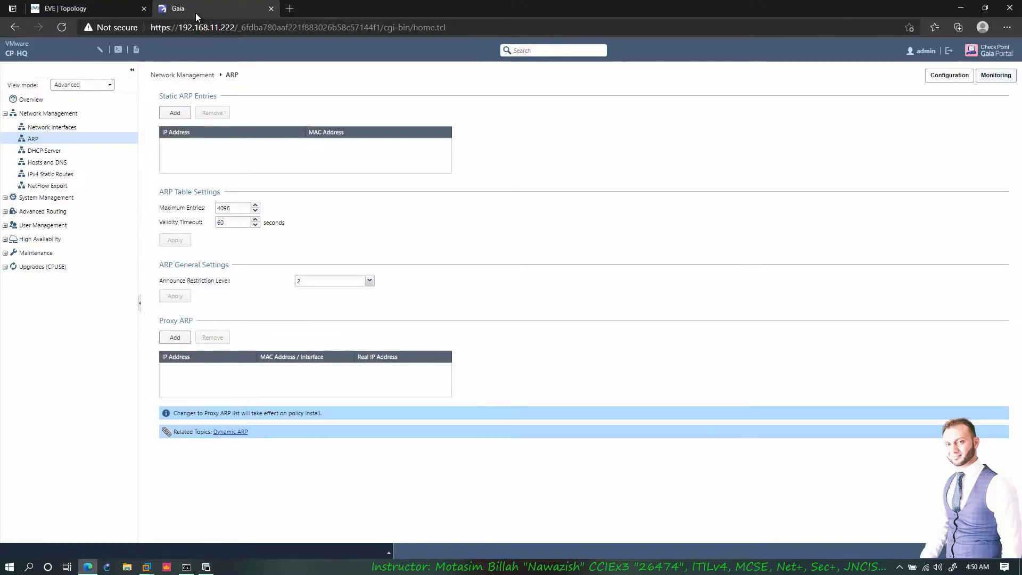
- Cancel a new static ARP entry and check the 192.168.11.10 entry in the CP-HQ terminal
left_click(177, 115)
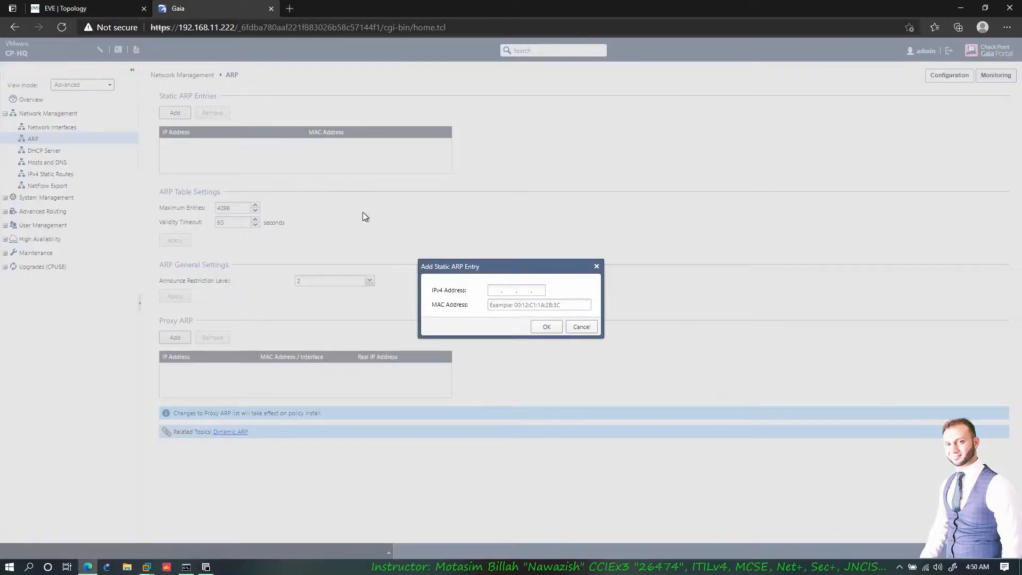
key("Escape")
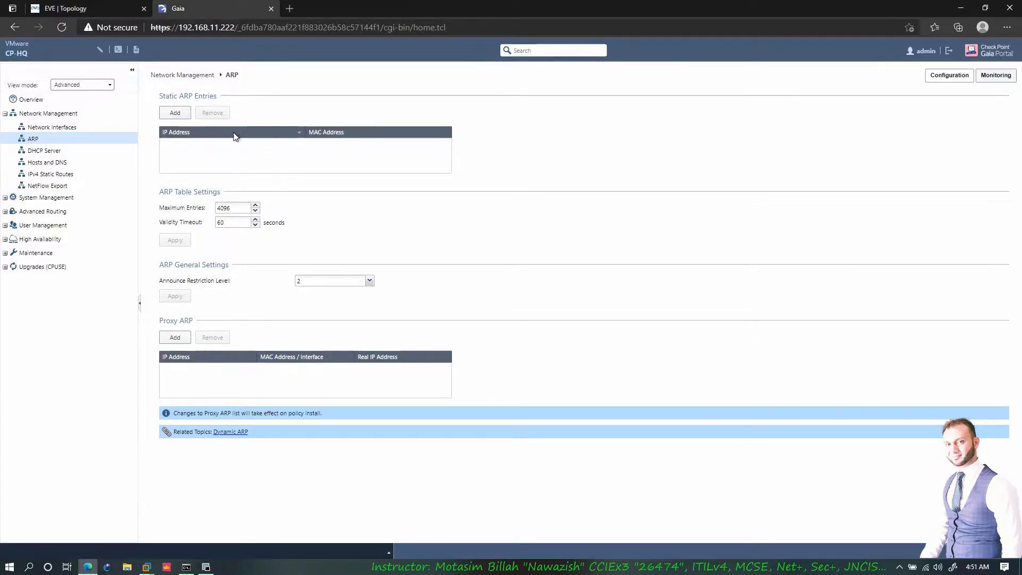
left_click(206, 567)
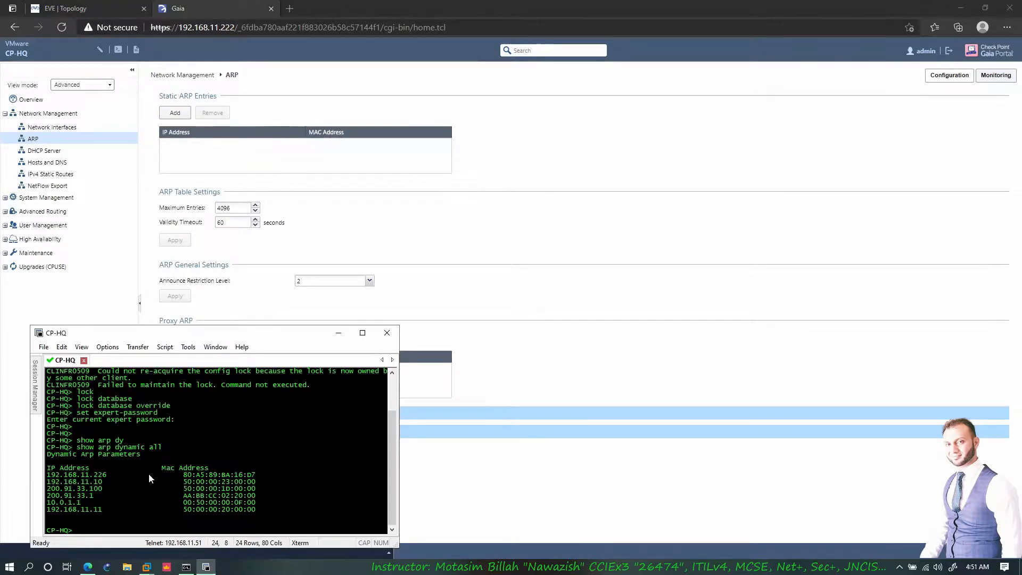
left_click_drag(105, 481, 55, 480)
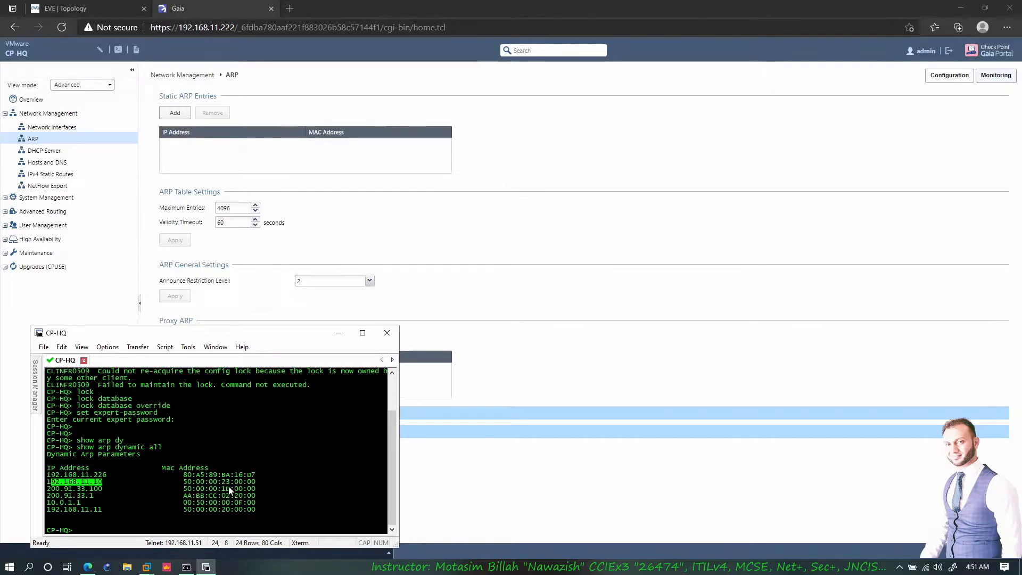
left_click(218, 485)
- Compare the ARP settings (Maximum Entries 4096, Validity Timeout) with the terminal, leaving them unchanged; go to DHCP Server
left_click(248, 166)
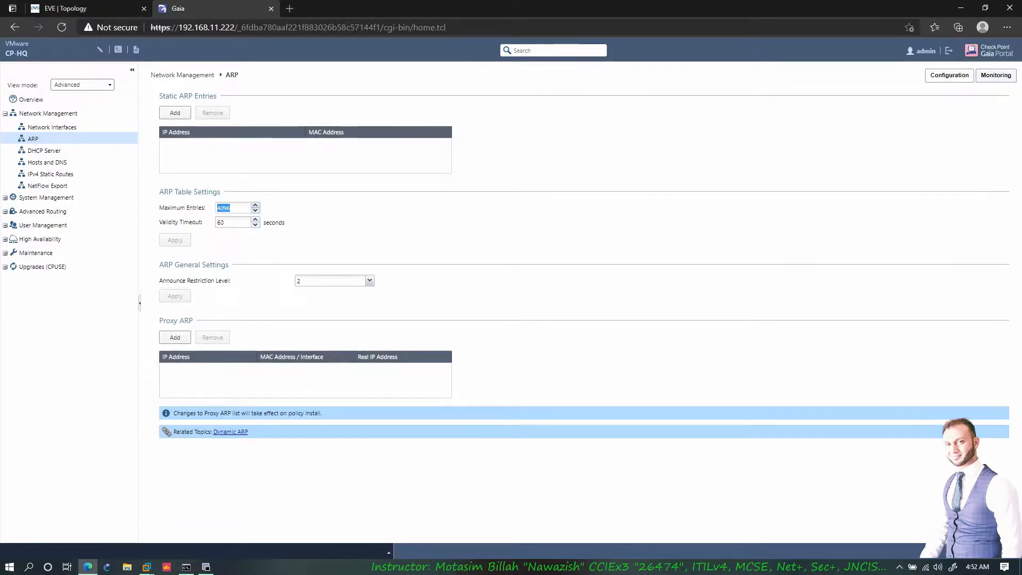
left_click(205, 568)
left_click_drag(47, 474, 256, 509)
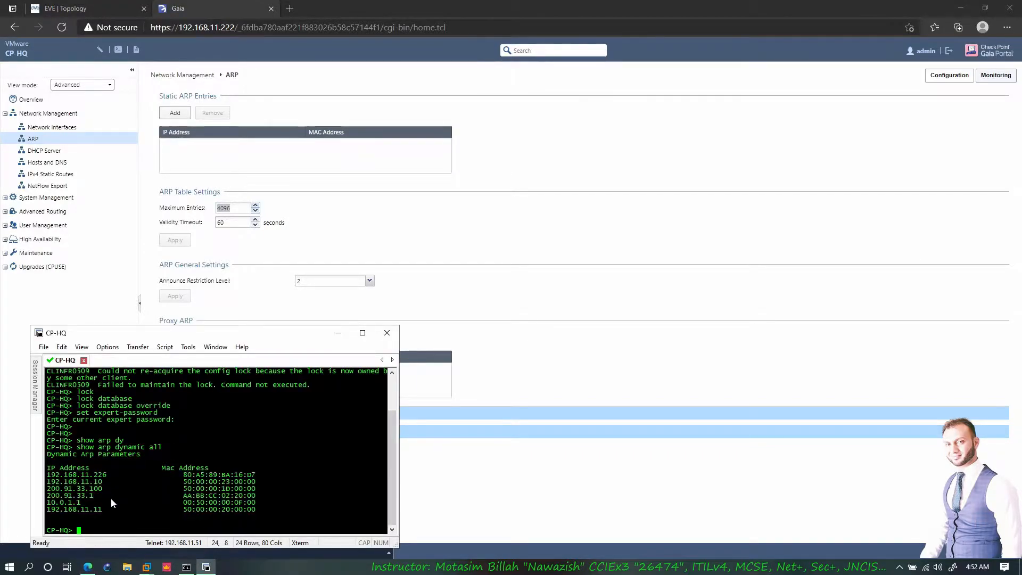
left_click(261, 237)
left_click(230, 207)
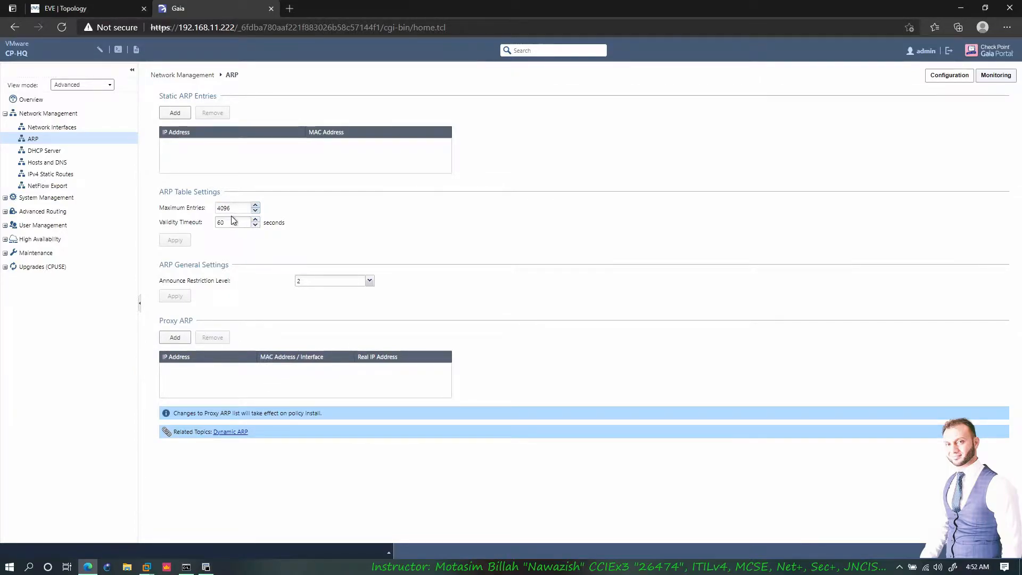
left_click_drag(224, 222, 220, 222)
left_click(207, 567)
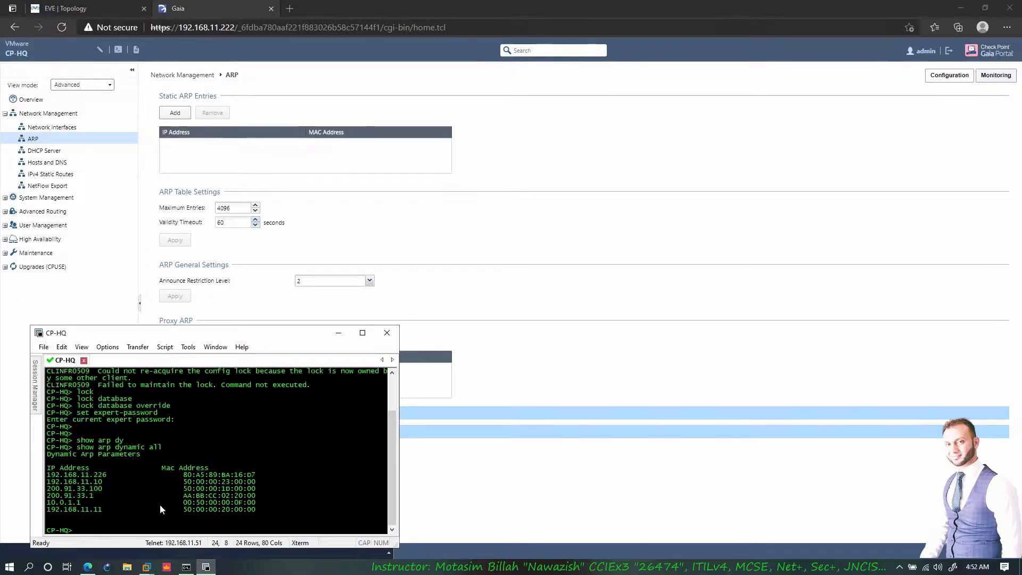
left_click(224, 223)
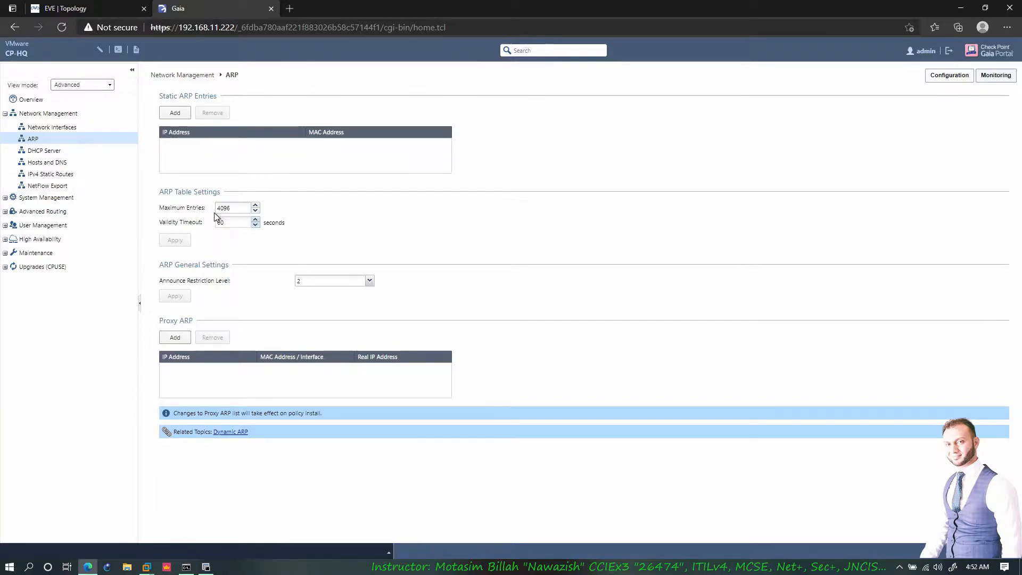
left_click(58, 153)
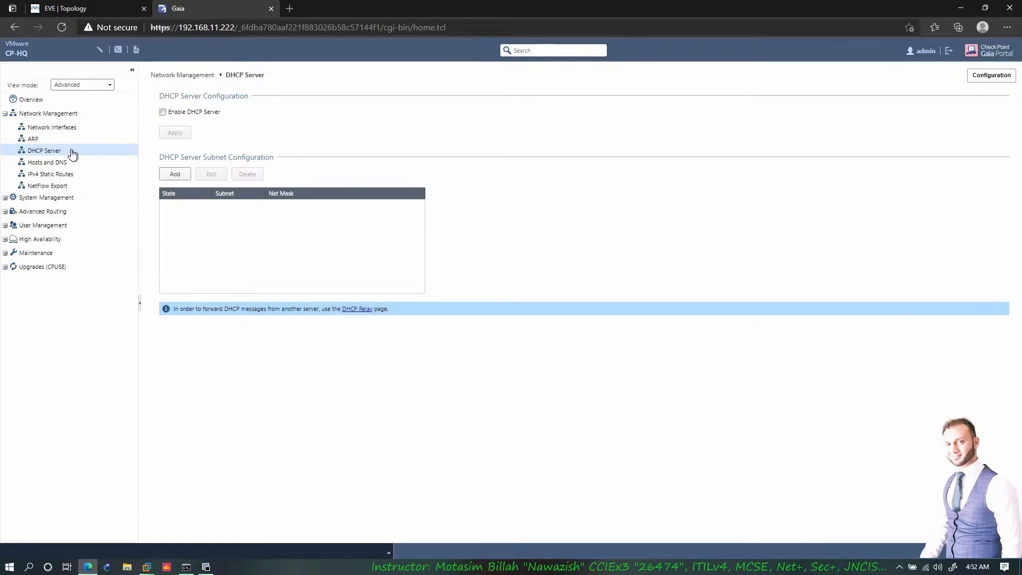
- Expand Advanced Routing in the Gaia tree, with the EVE-NG topology checked before and after
left_click(109, 7)
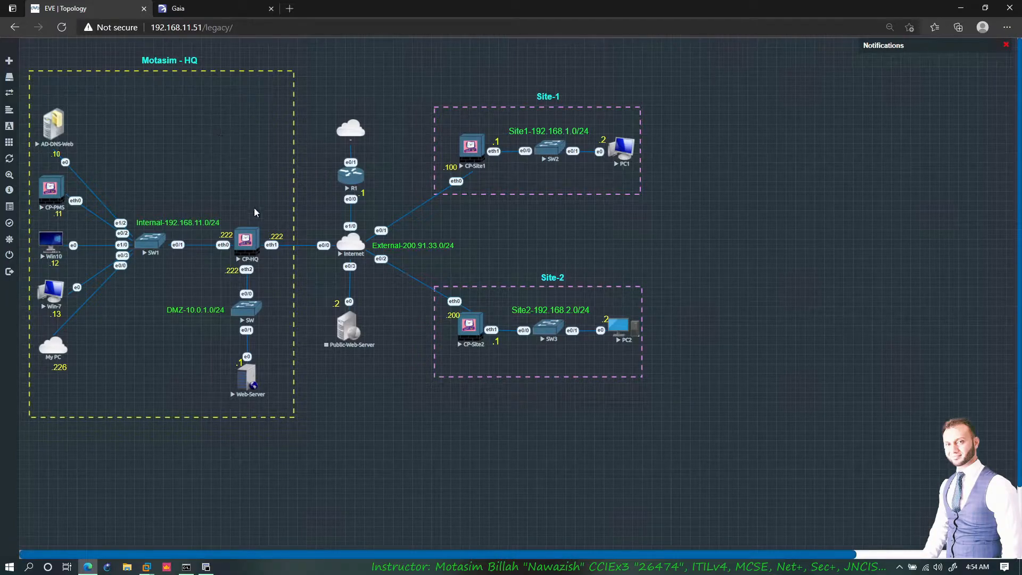
left_click(215, 8)
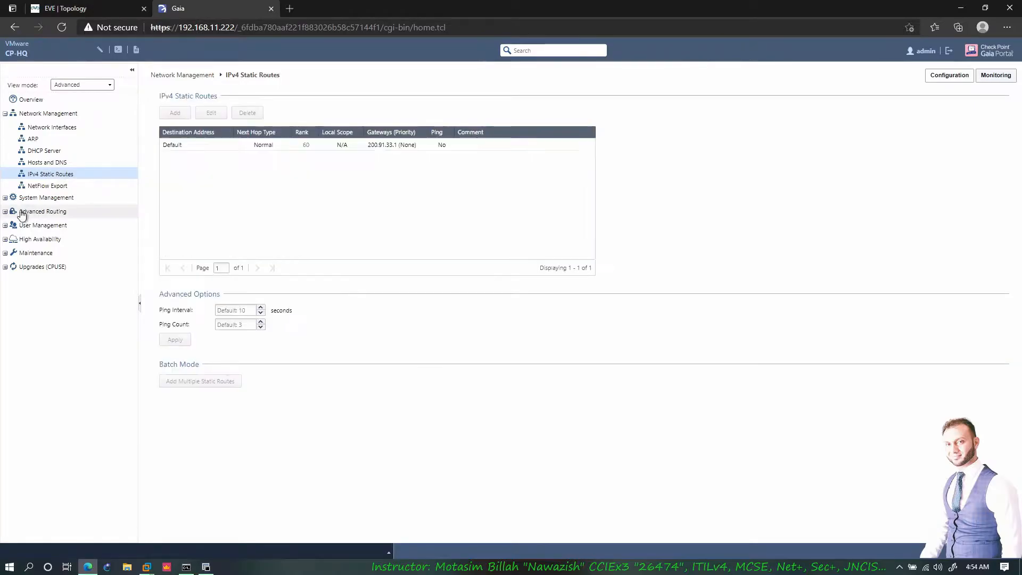
left_click(7, 212)
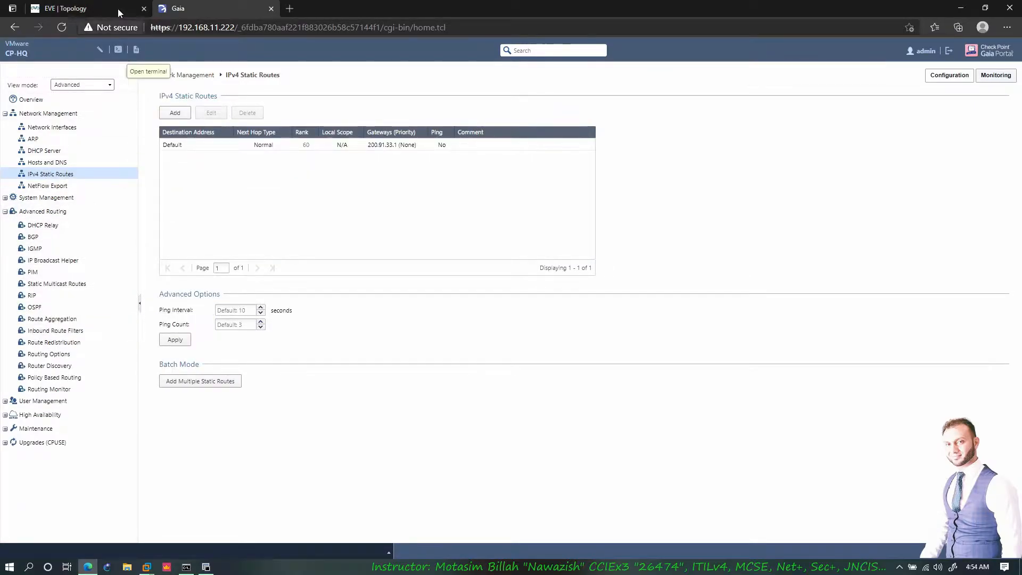
left_click(120, 10)
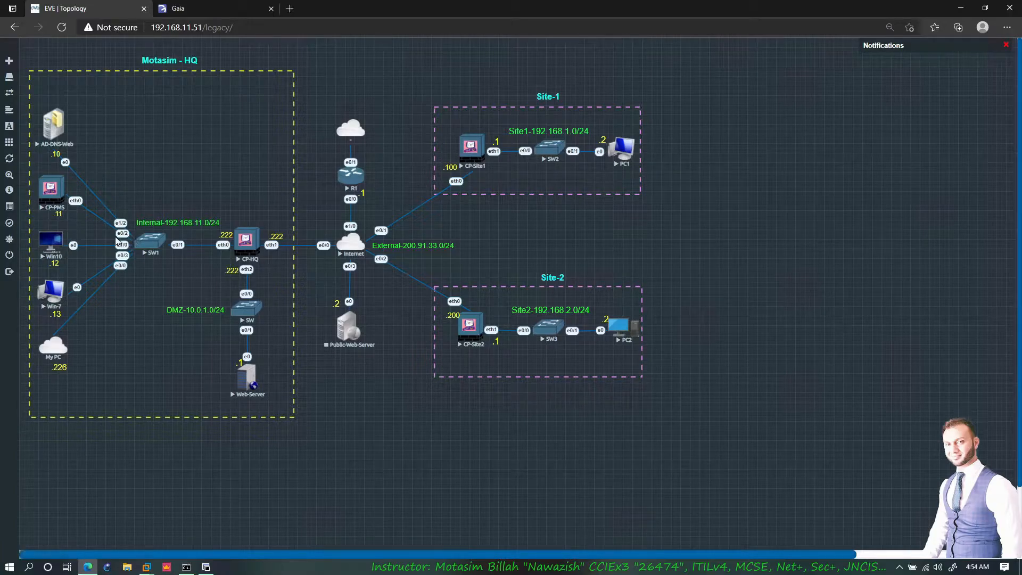
- Add a Cisco IOL node using the i86bi_LinuxL3-AdvEnterpriseK9-M2_157_3_May_2018.bin image
right_click(318, 87)
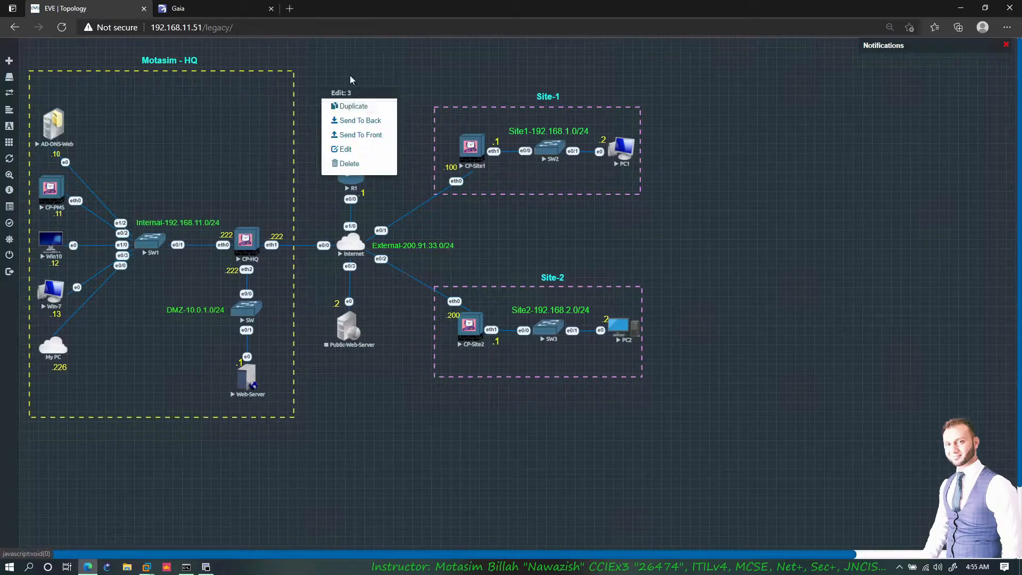
right_click(451, 66)
right_click(463, 56)
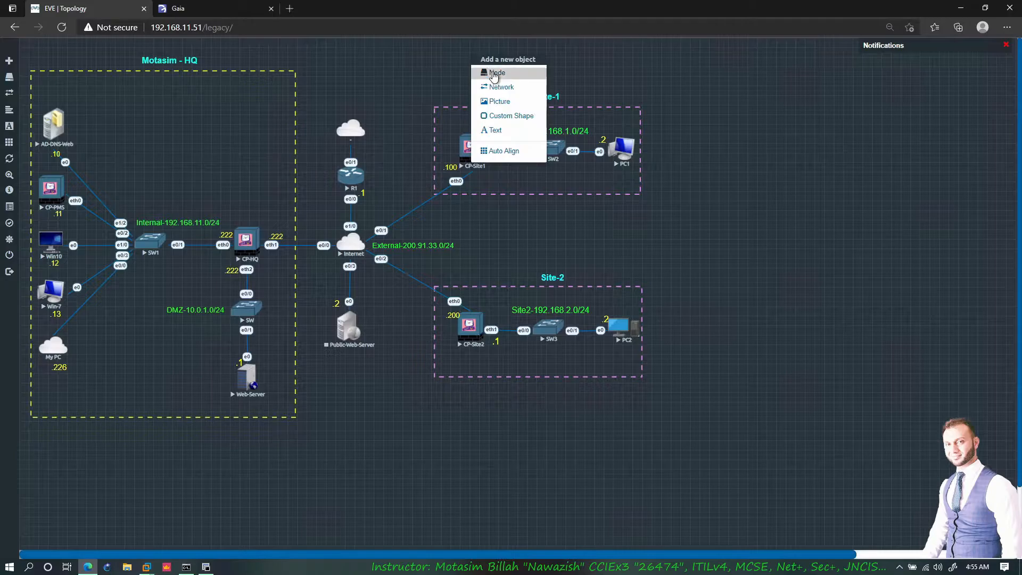
left_click(490, 72)
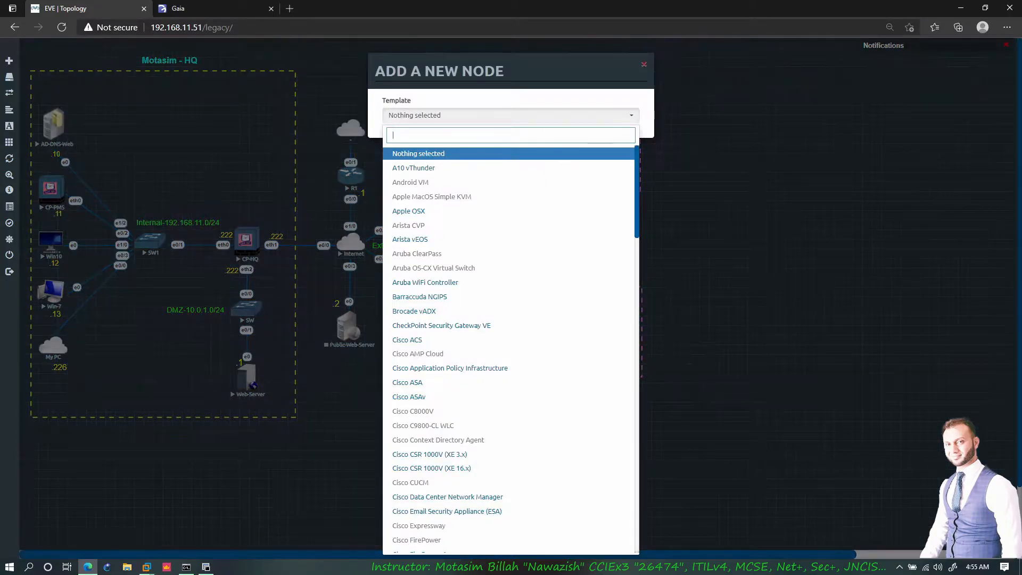
type("iol")
left_click(470, 153)
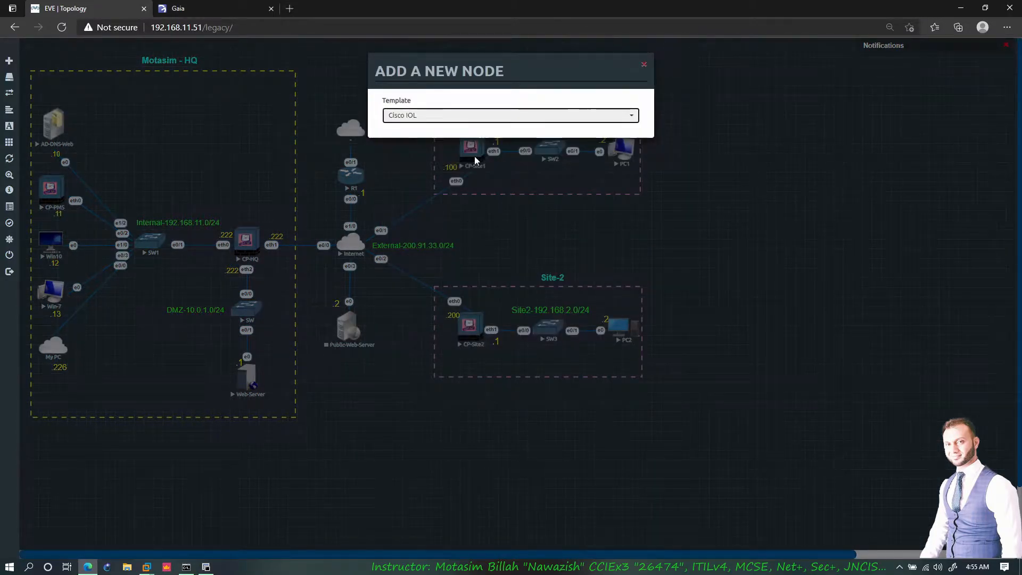
left_click(566, 160)
scroll(585, 192, "up", 2)
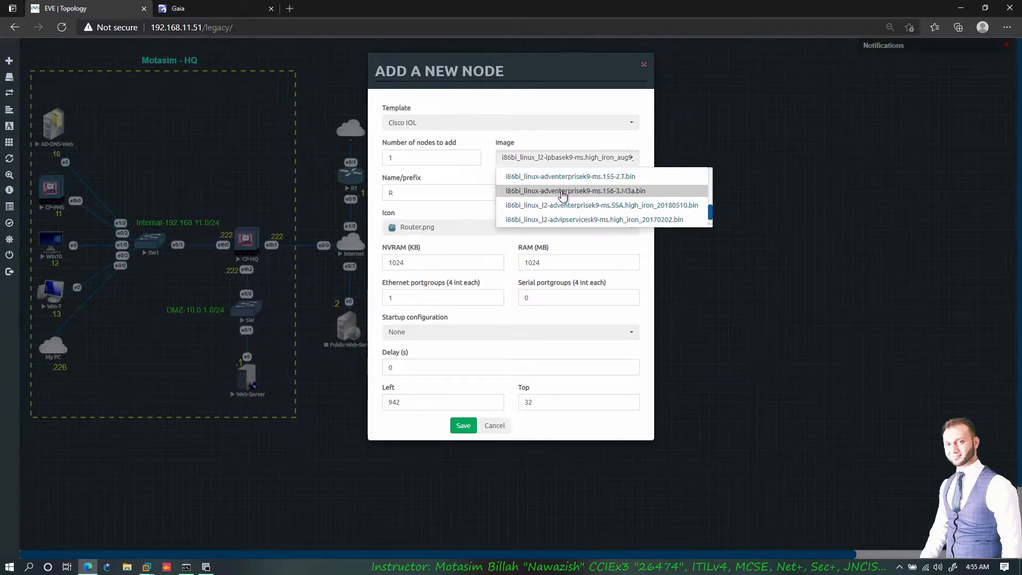
scroll(601, 198, "up", 1)
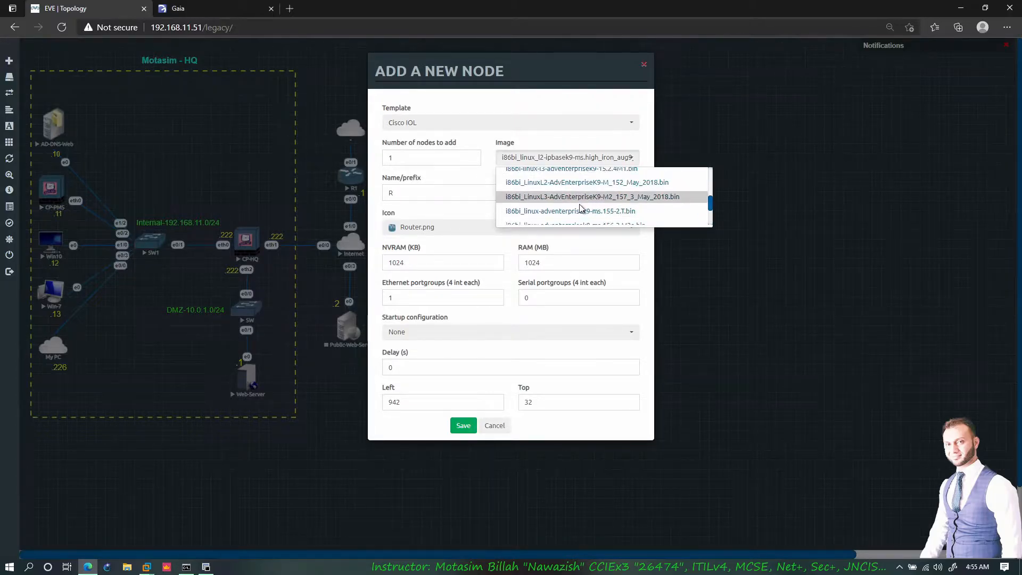
left_click(571, 201)
- Name the node HQ-R, save it, and move it further left on the canvas
left_click(390, 192)
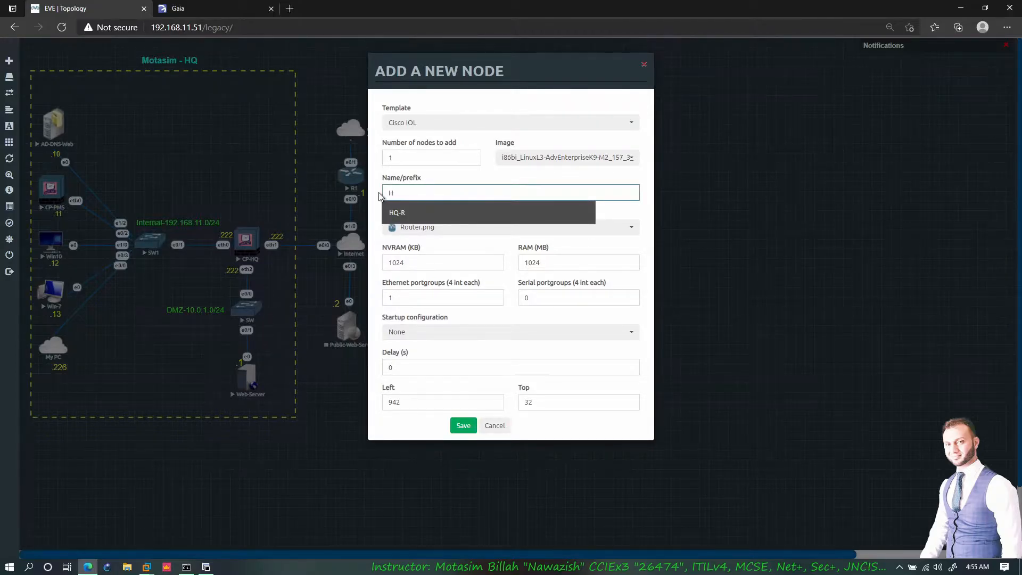
type("H")
key("Down")
key("Return")
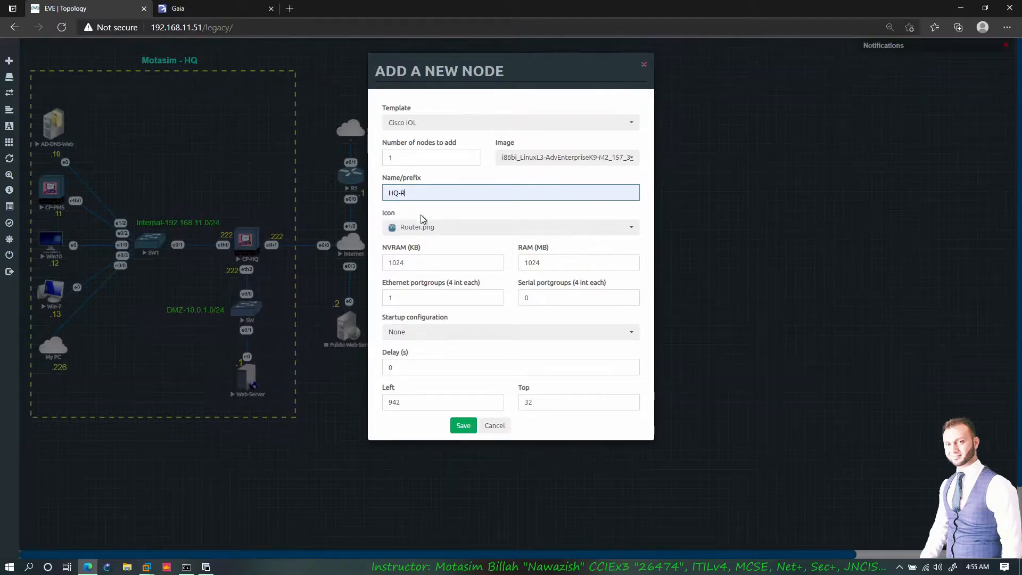
left_click(462, 426)
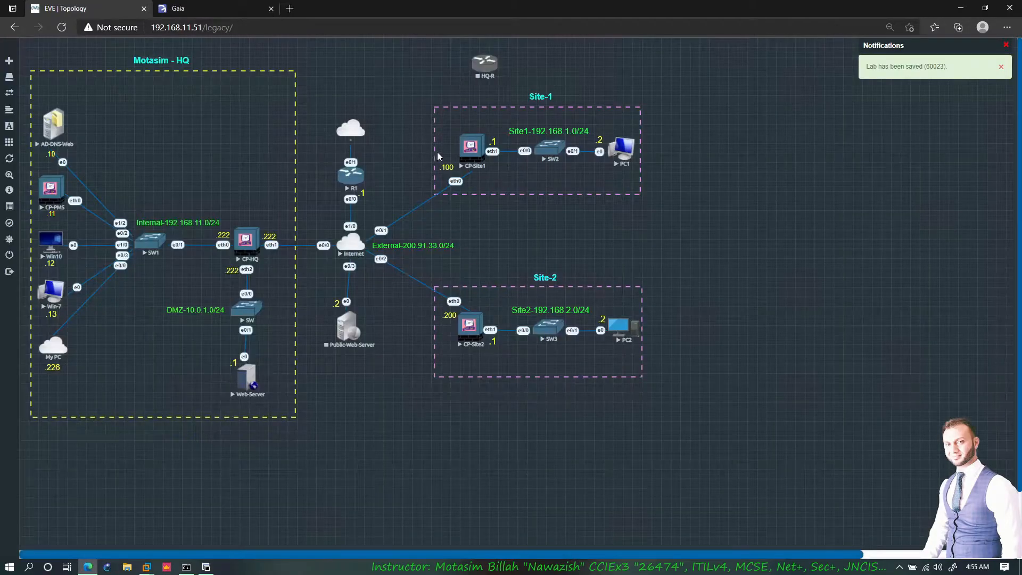
left_click_drag(482, 68, 334, 78)
- Add a Palo Alto node with 2048 MB RAM and 1 CPU
right_click(417, 70)
left_click(437, 93)
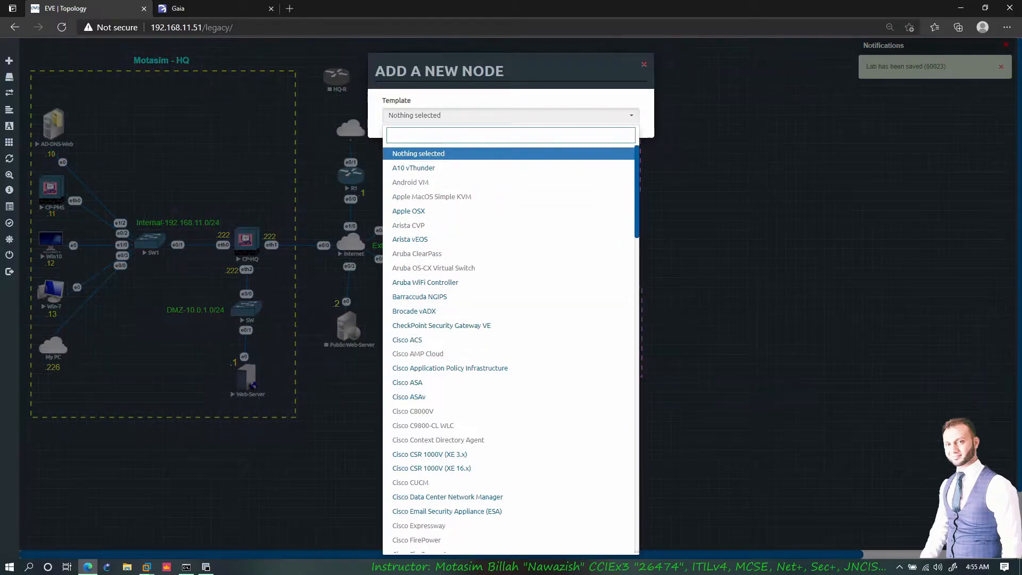
type("palo")
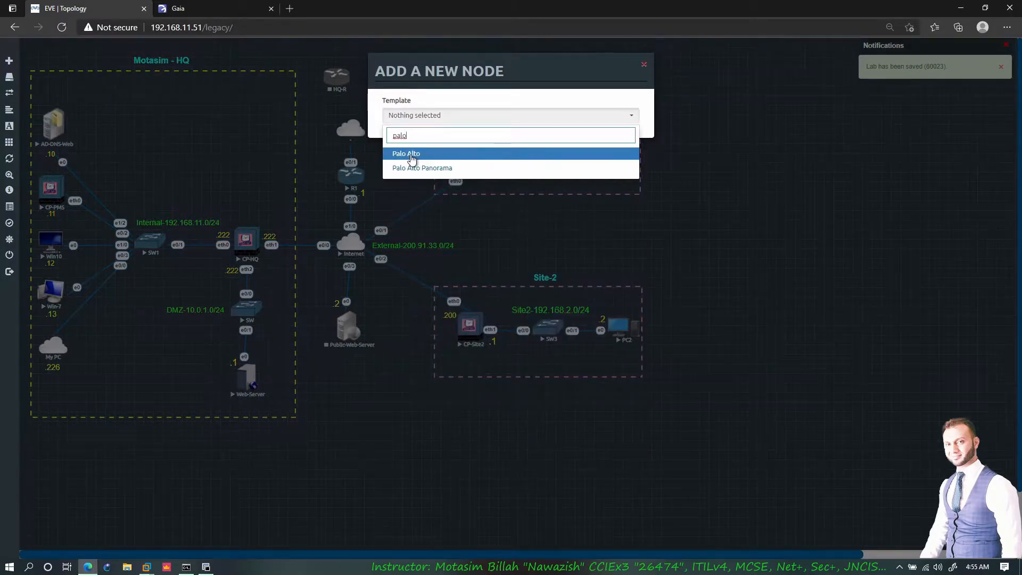
left_click(409, 154)
left_click(577, 159)
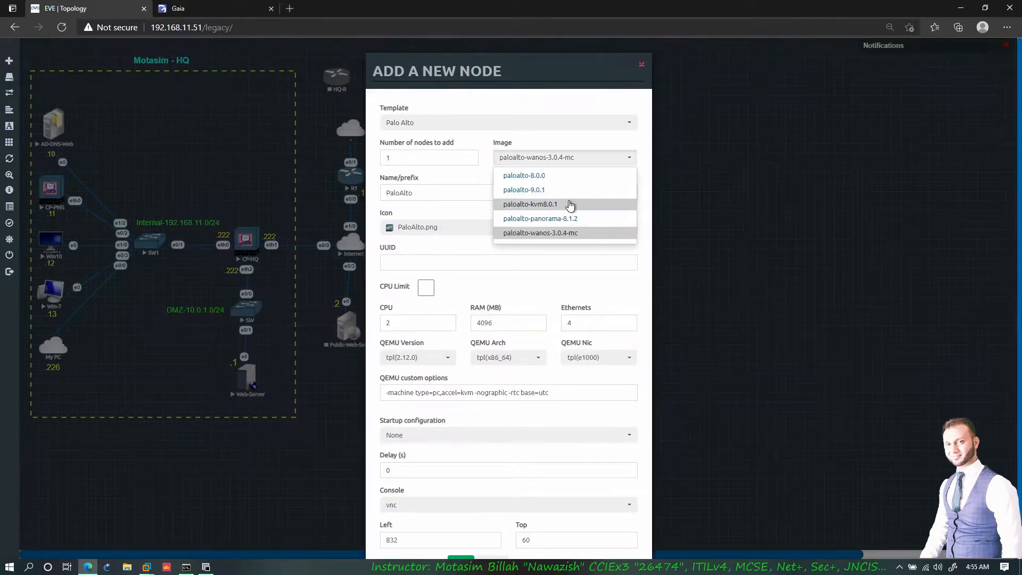
left_click(552, 177)
double_click(487, 323)
key("BackSpace")
left_click(496, 361)
key("shift+Tab")
type("1")
left_click(461, 560)
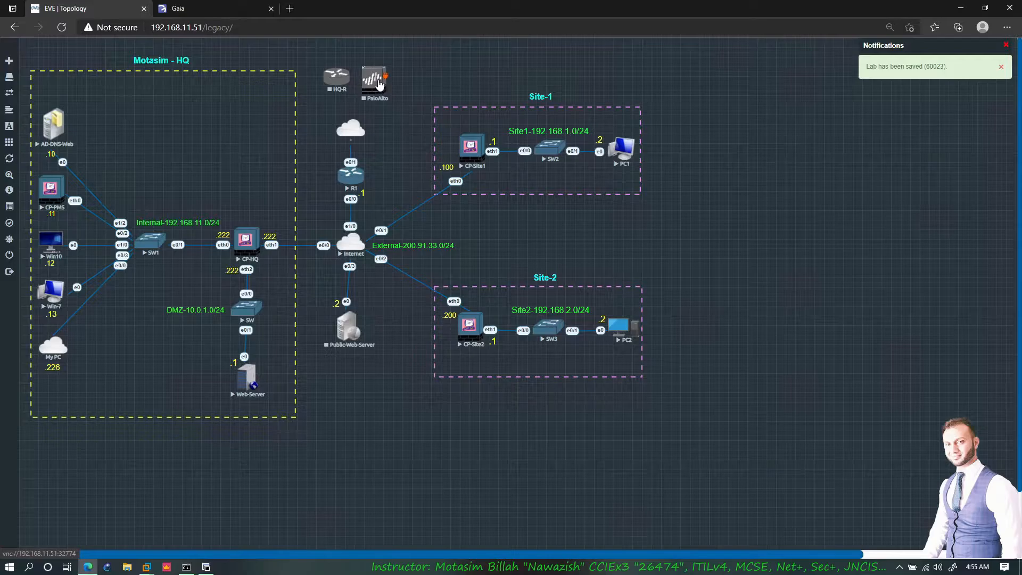
- Add a Fortinet FortiGate node using the fortinet-FGT-v6.0-build163 image
right_click(426, 80)
left_click(447, 98)
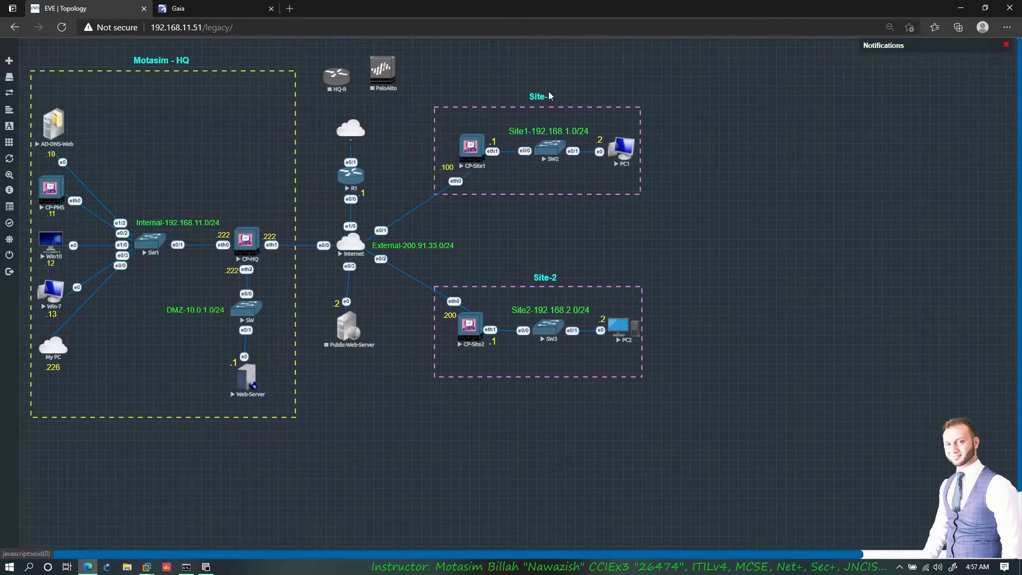
left_click(486, 115)
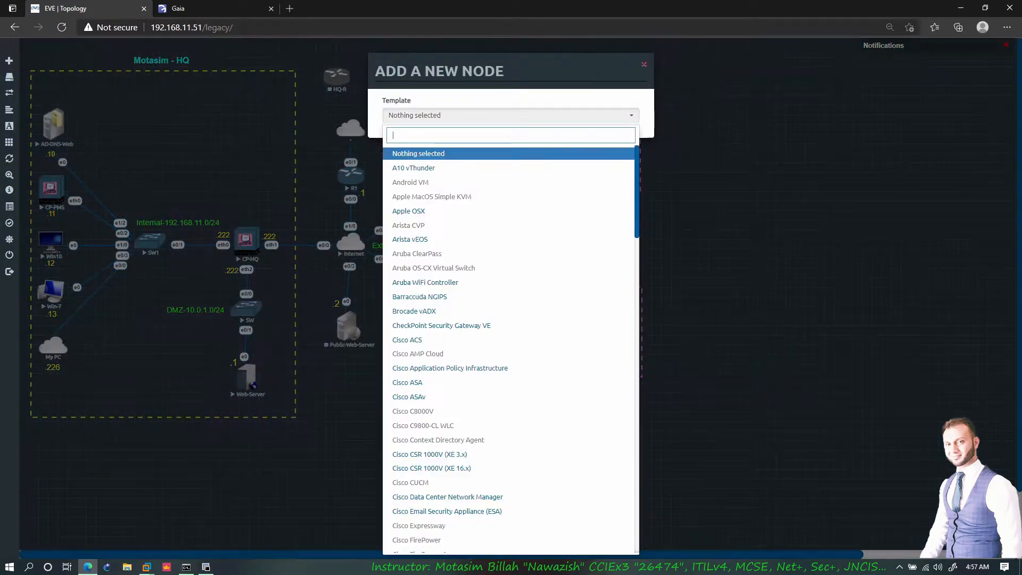
type("for")
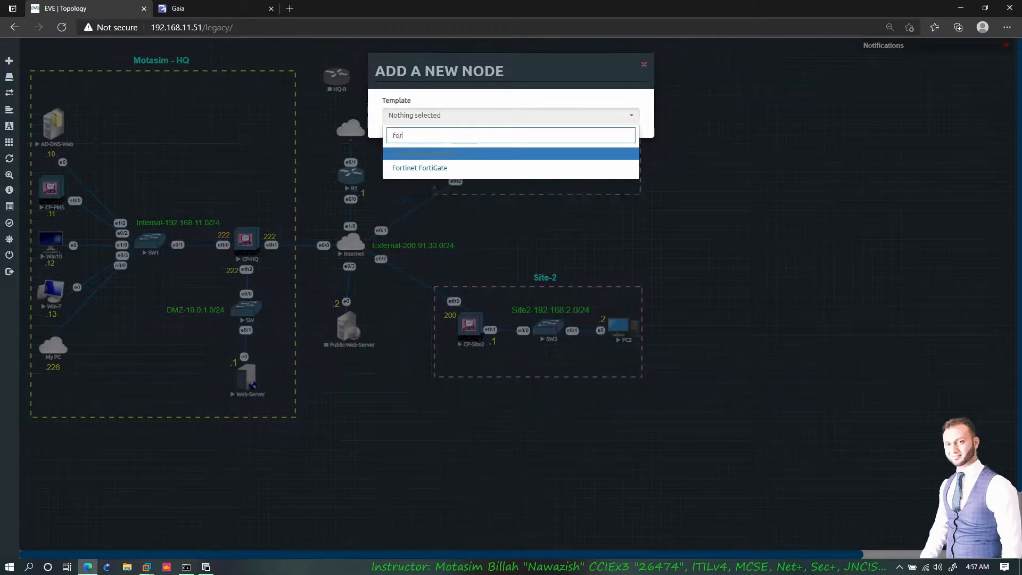
left_click(452, 170)
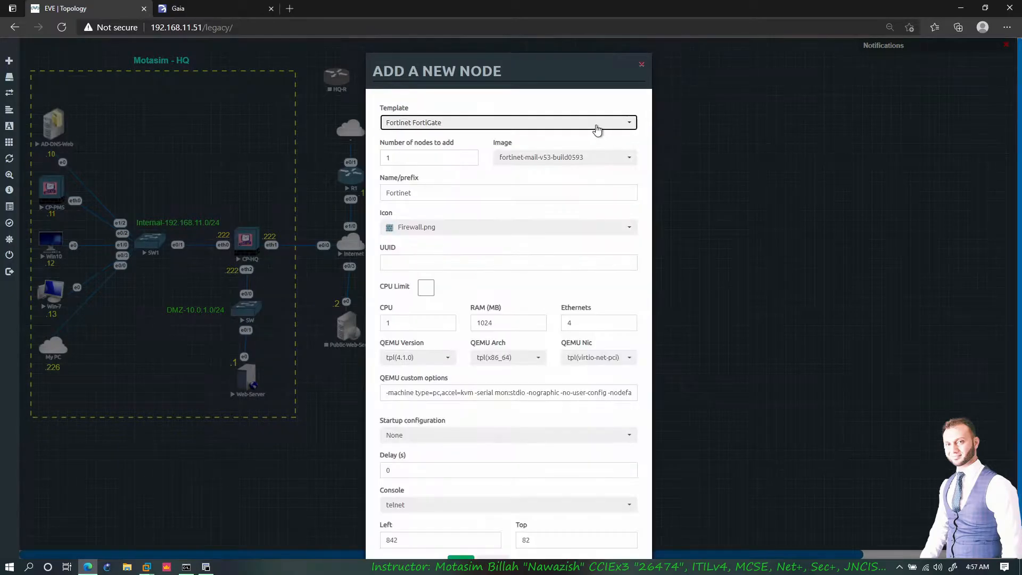
left_click(581, 158)
scroll(558, 212, "up", 2)
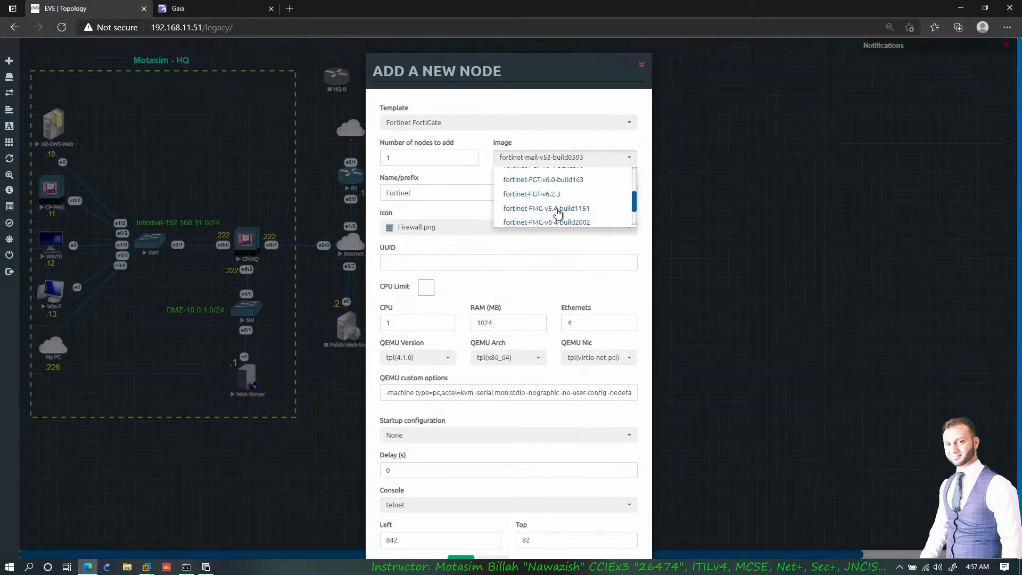
scroll(557, 212, "up", 3)
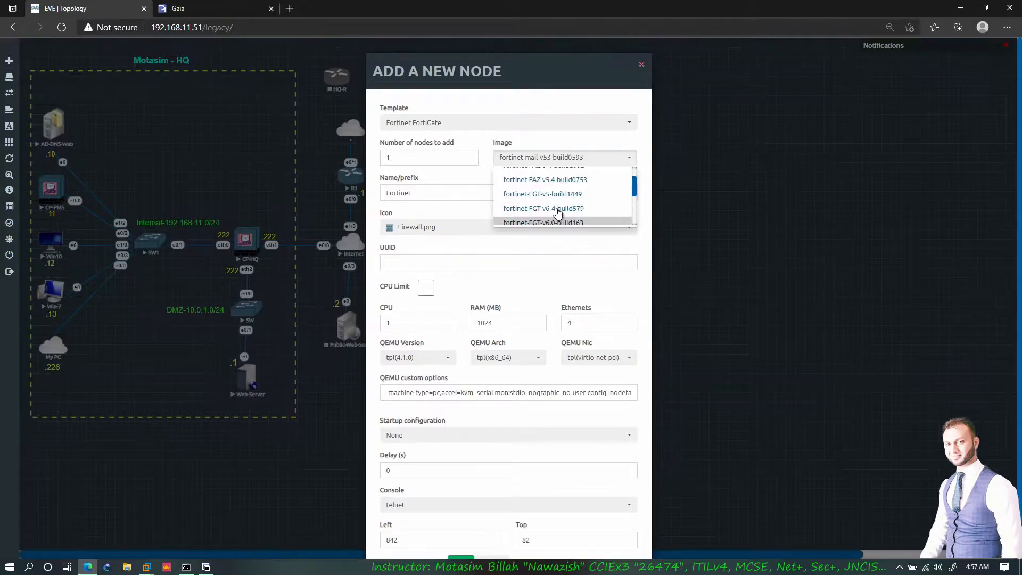
scroll(557, 212, "down", 2)
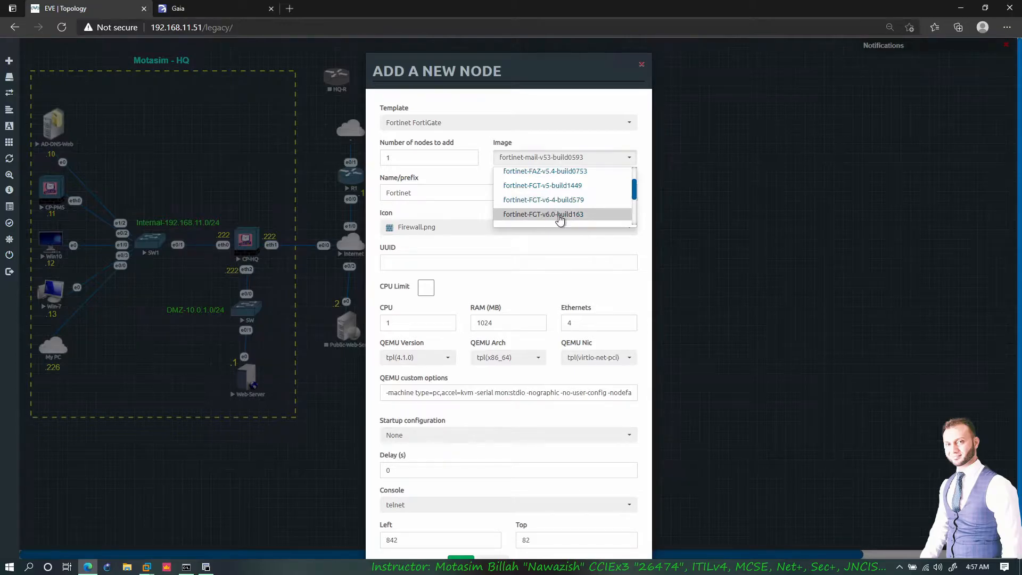
left_click(556, 216)
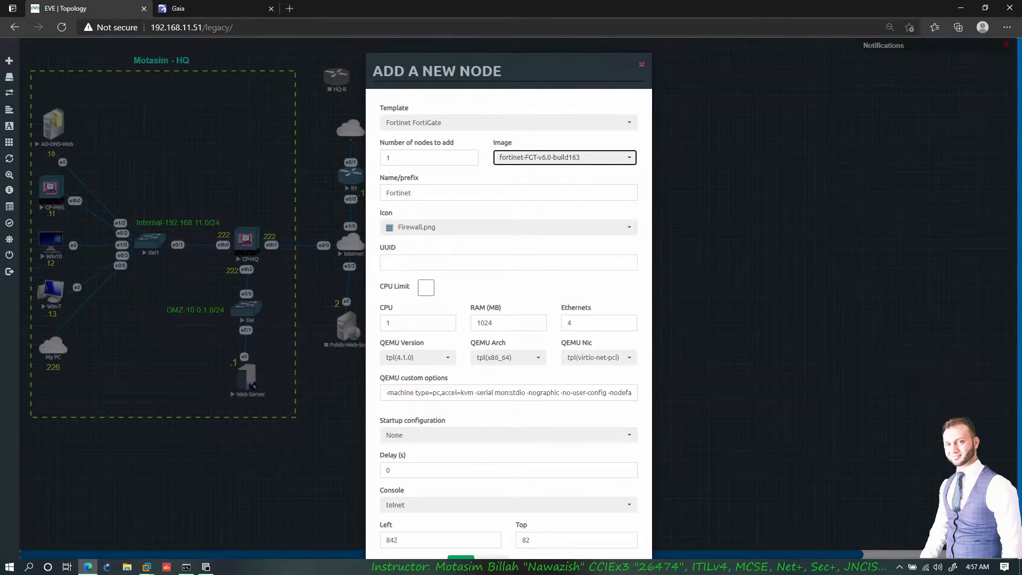
left_click(462, 563)
left_click(461, 558)
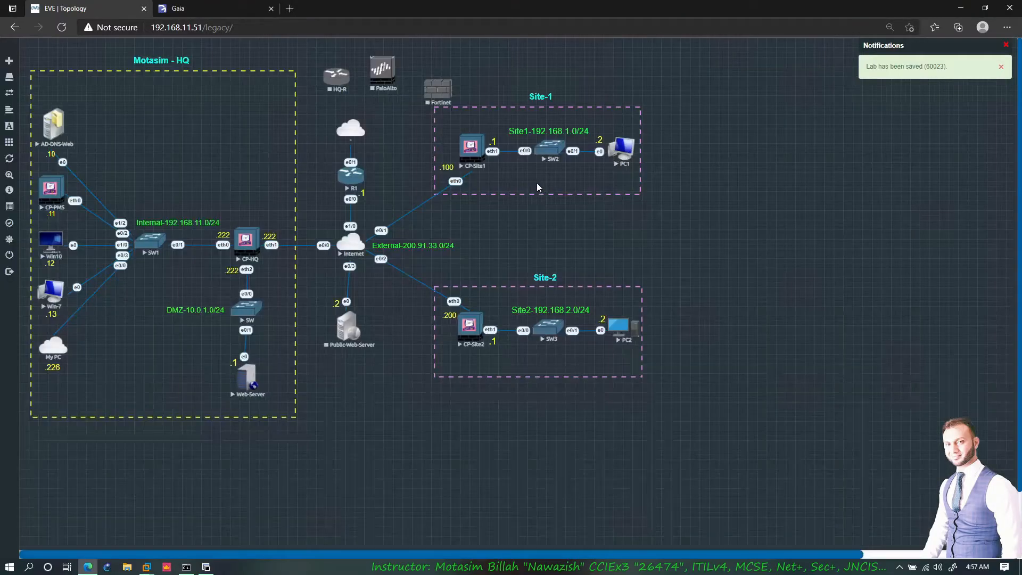
- Move PaloAlto, HQ-R and Fortinet side by side into the Motasim - HQ area
left_click_drag(382, 73, 179, 116)
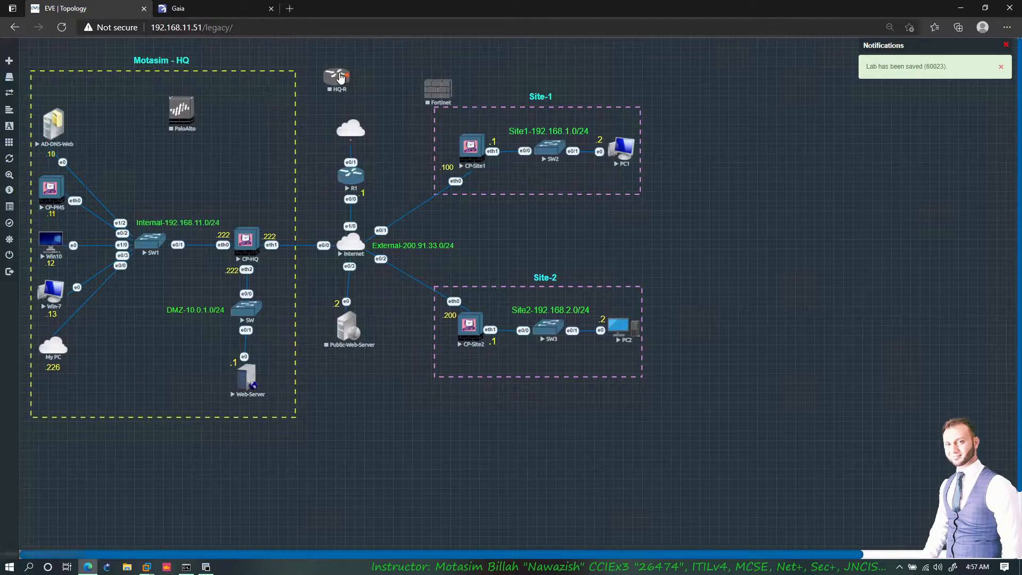
left_click_drag(336, 78, 269, 113)
left_click_drag(423, 97, 182, 118)
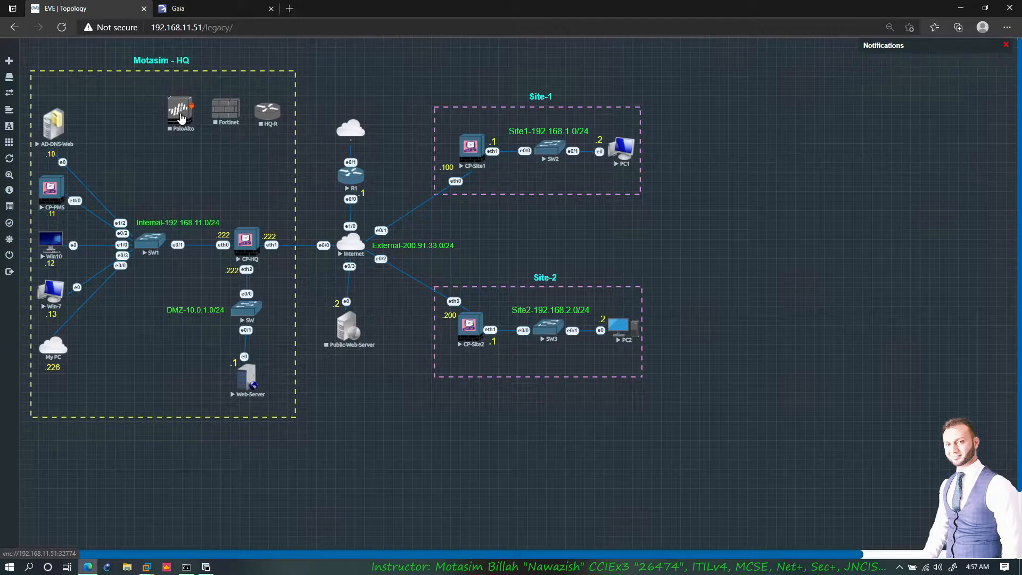
right_click(369, 87)
left_click(377, 52)
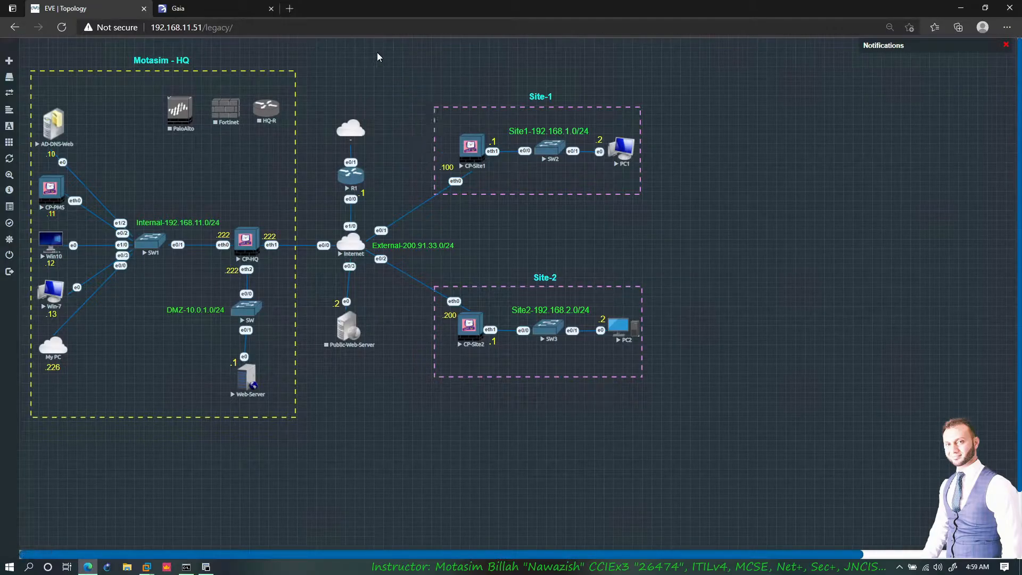
- Start a new Cisco IOL node with the LinuxL2 AdvEnterpriseK9 switching image
right_click(377, 52)
left_click(399, 75)
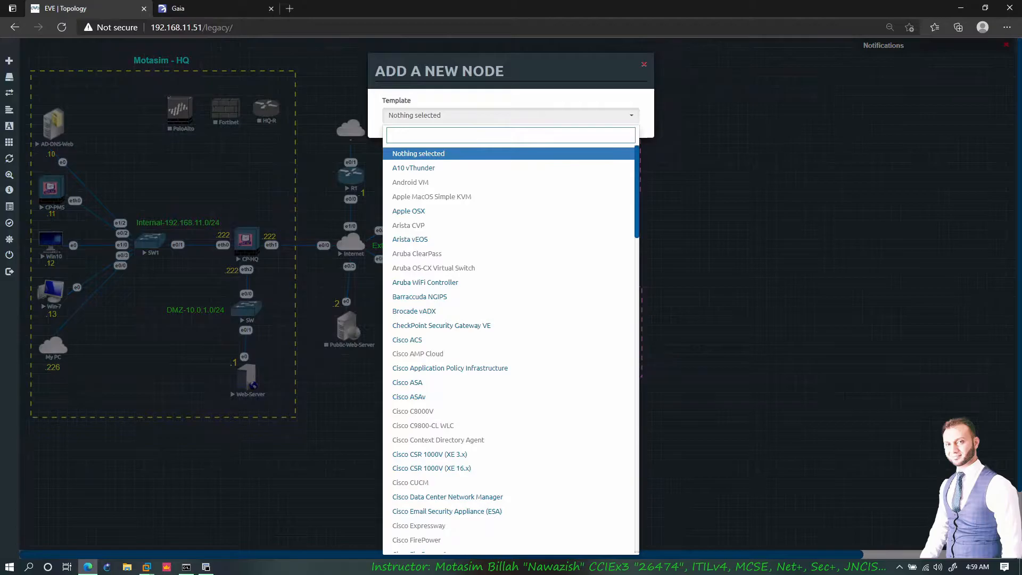
type("iol")
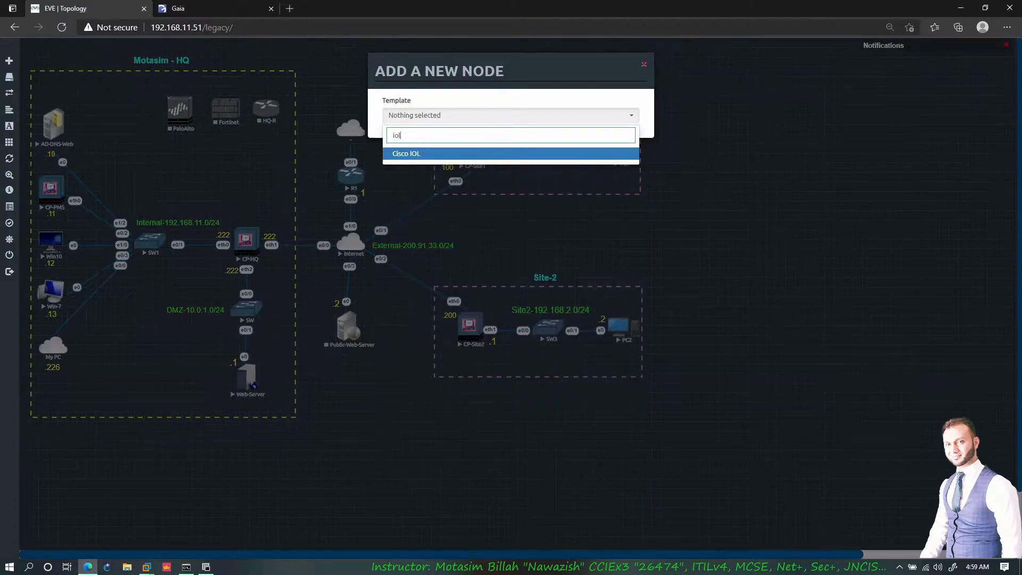
left_click(419, 153)
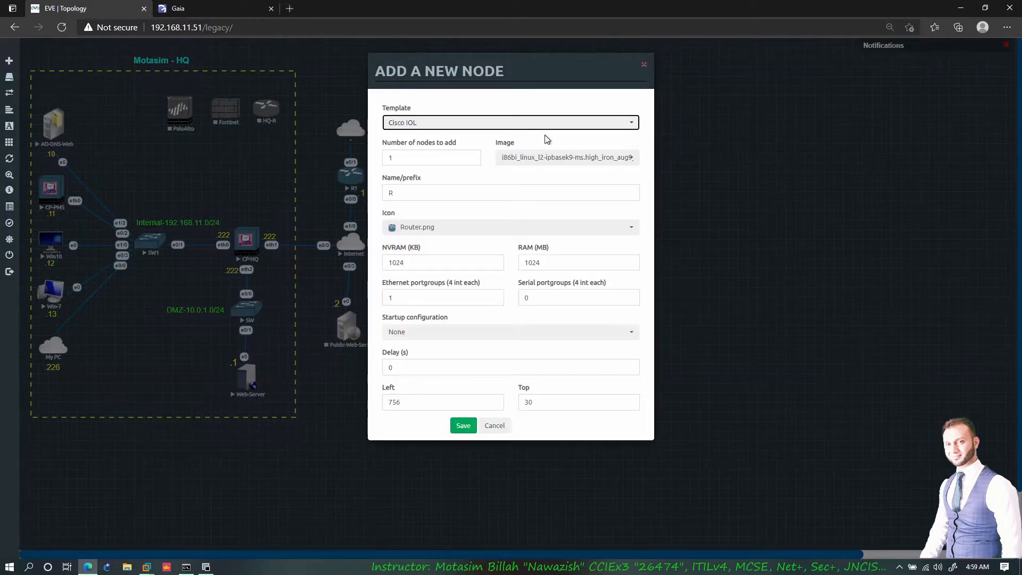
left_click(541, 157)
scroll(566, 193, "up", 3)
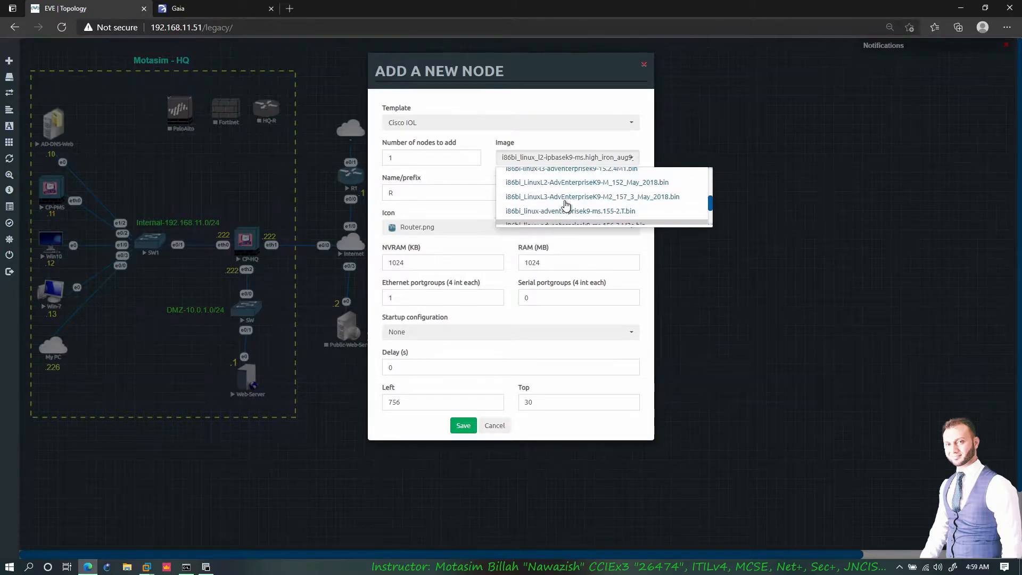
left_click(575, 183)
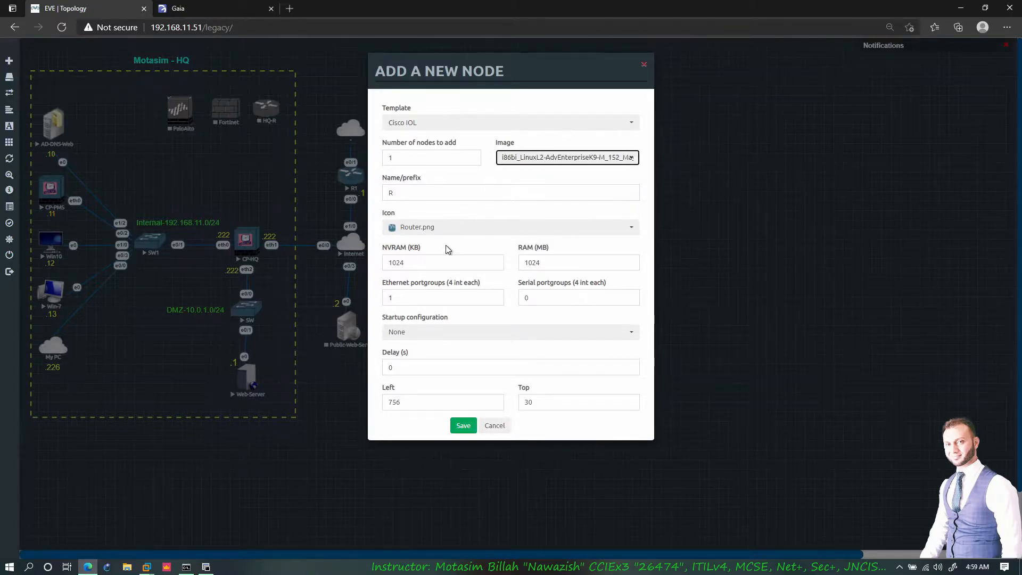
- Give it the Switch.png icon and name SW, save, and place it in the HQ area
left_click(447, 228)
scroll(453, 262, "down", 4)
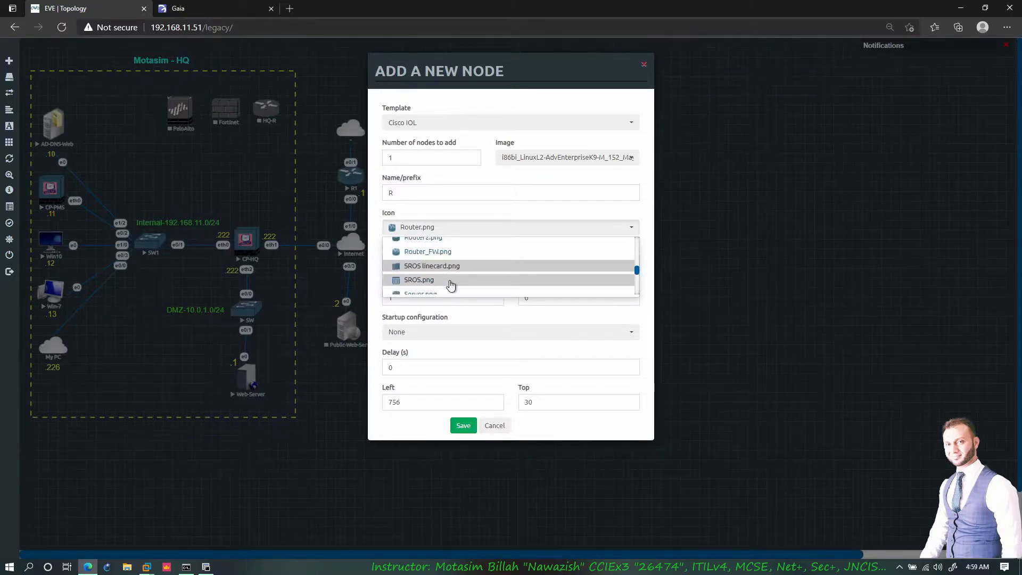
scroll(443, 271, "down", 3)
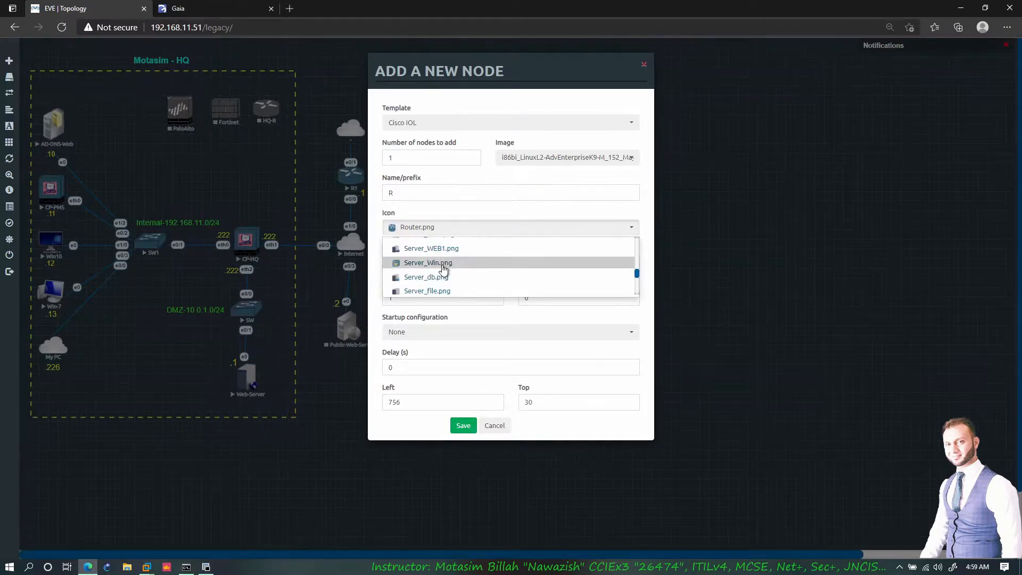
scroll(443, 269, "down", 4)
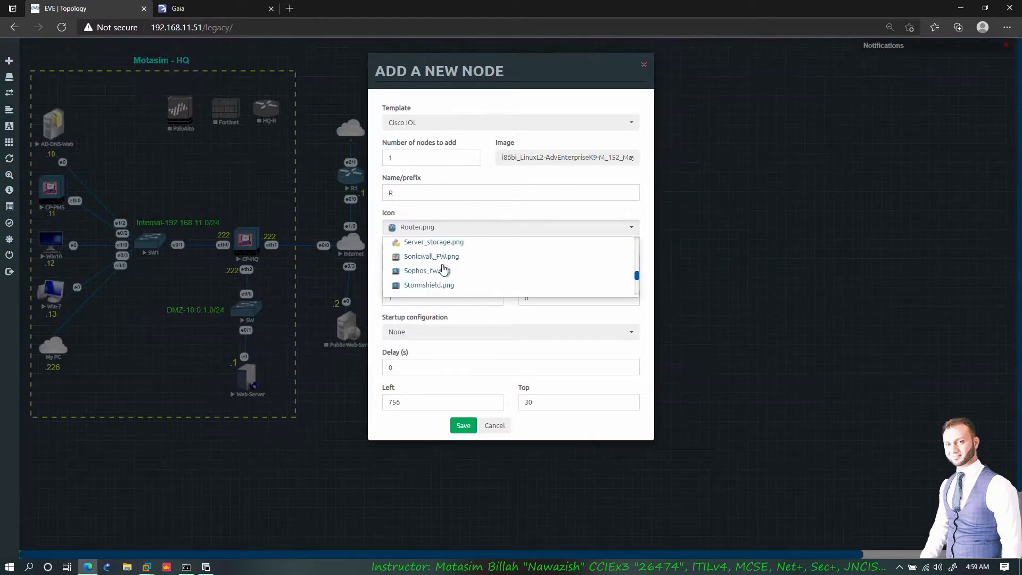
scroll(461, 283, "down", 1)
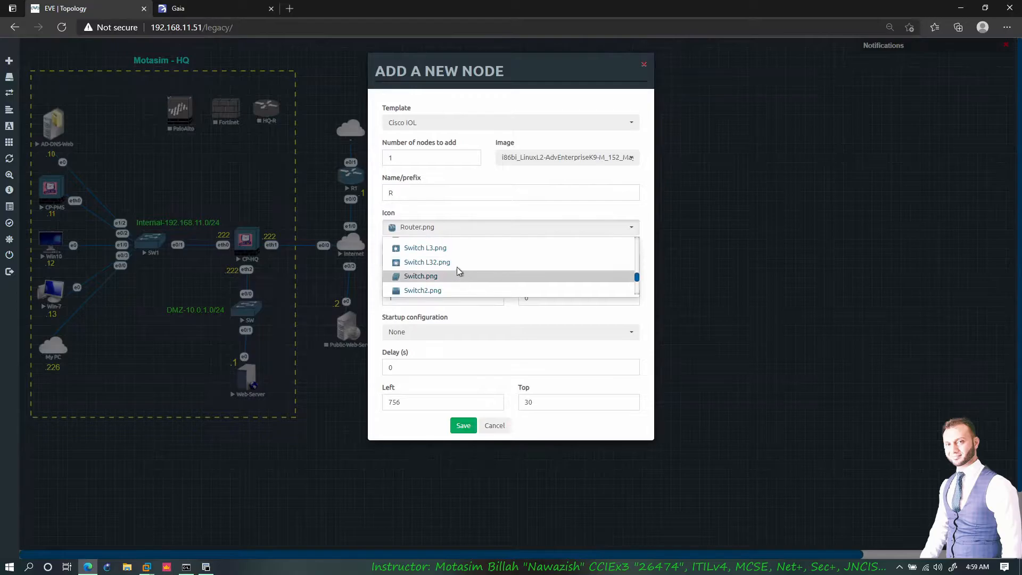
left_click(432, 279)
left_click(415, 193)
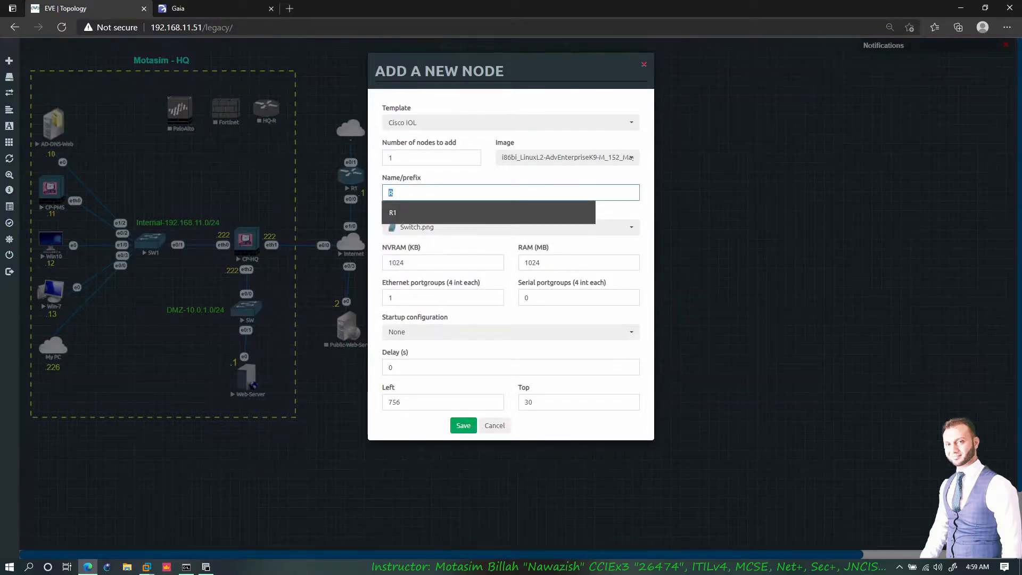
type("SW")
left_click(402, 232)
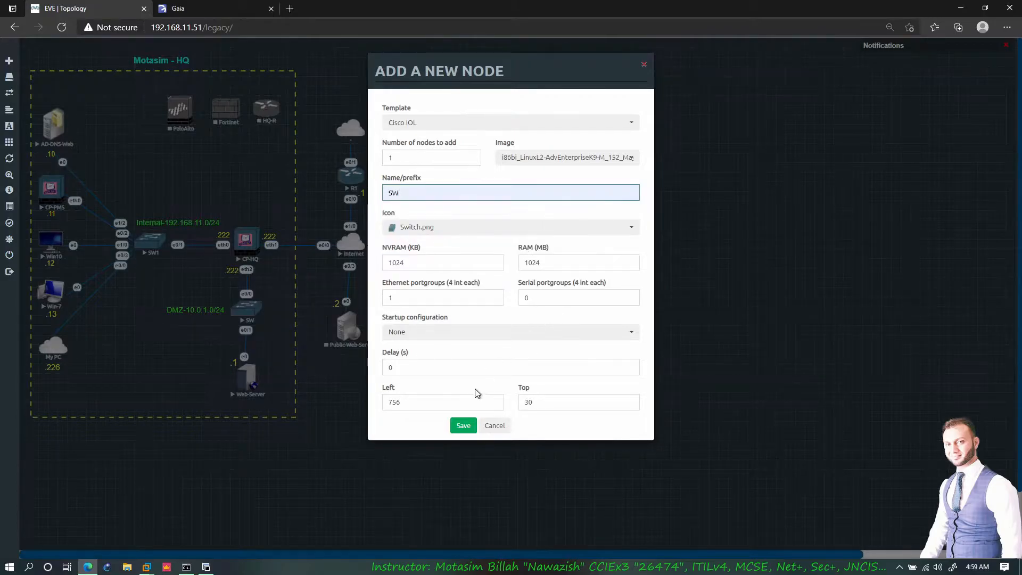
left_click(463, 425)
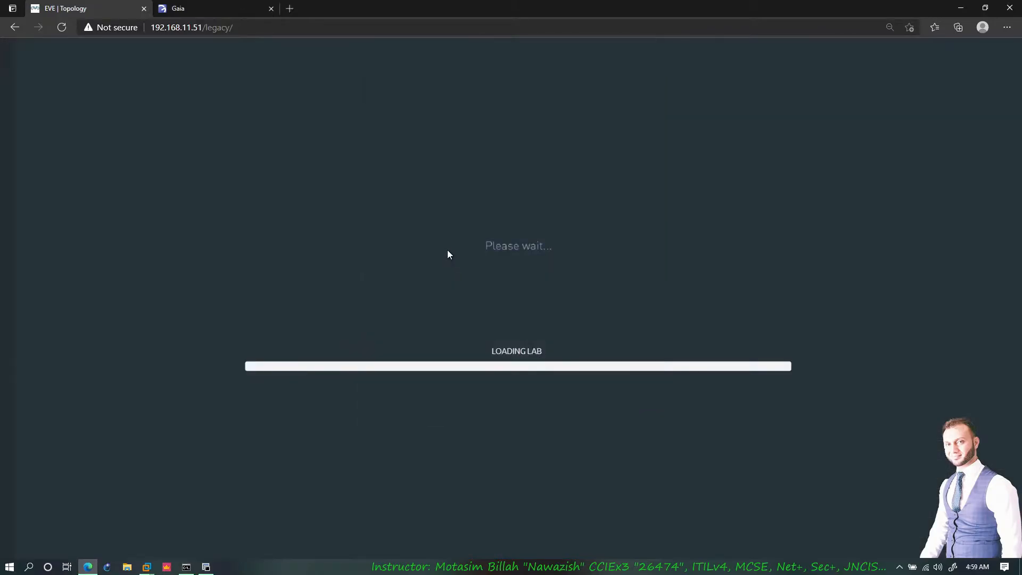
left_click_drag(391, 65, 238, 174)
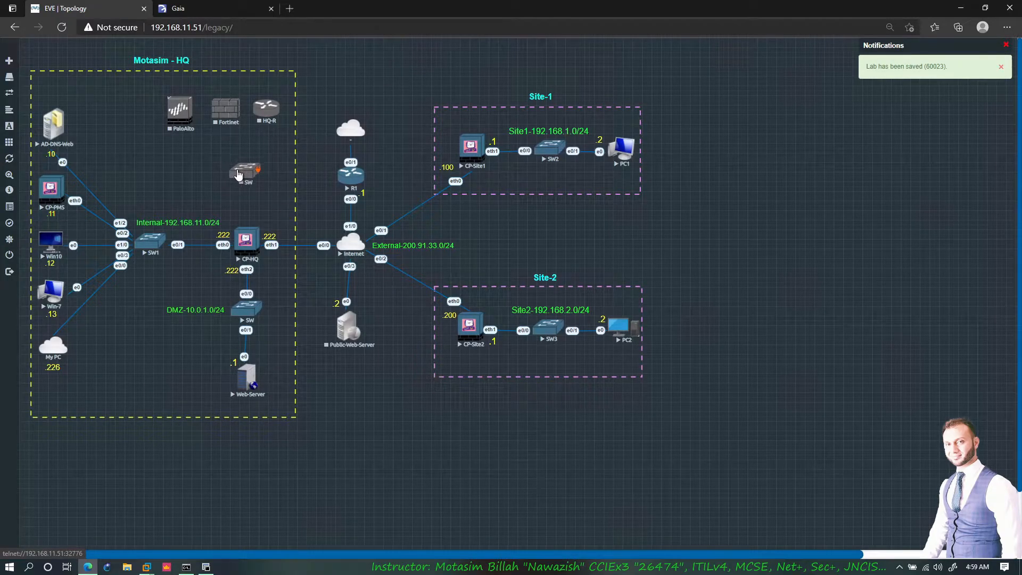
- Add a Management(Cloud0) network cloud and place it beside PaloAlto in the HQ area
right_click(327, 94)
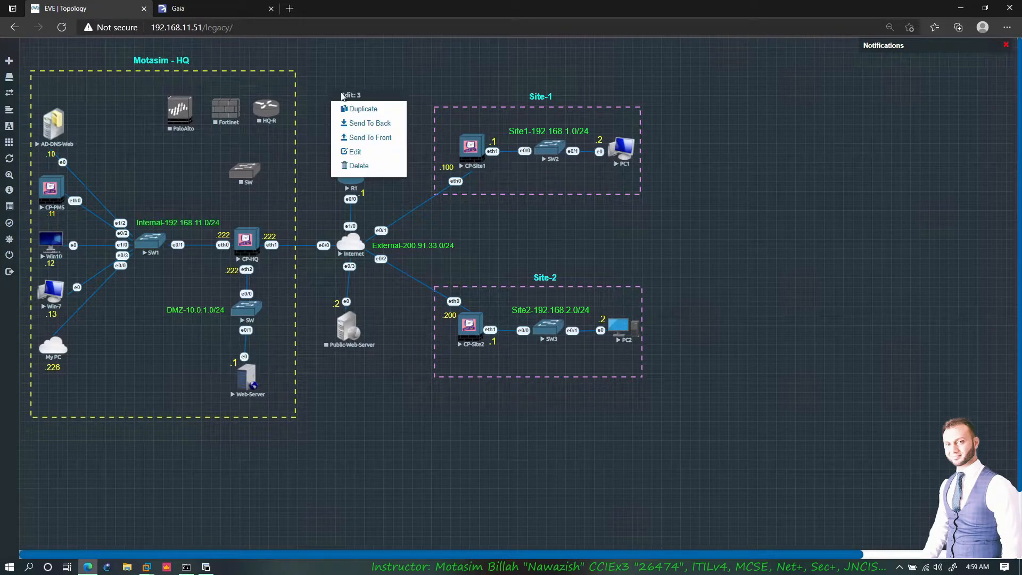
right_click(400, 76)
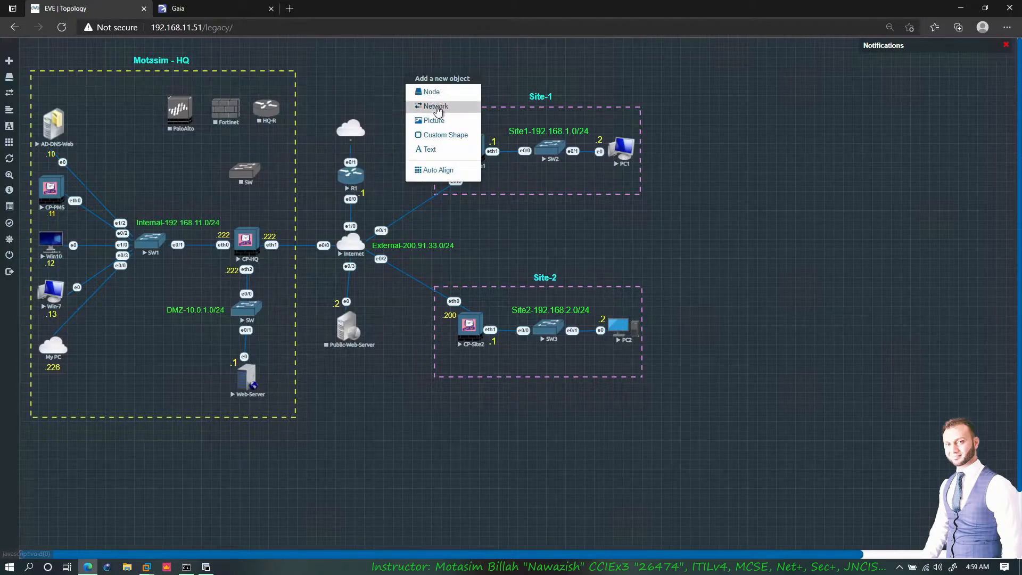
left_click(435, 106)
left_click(481, 155)
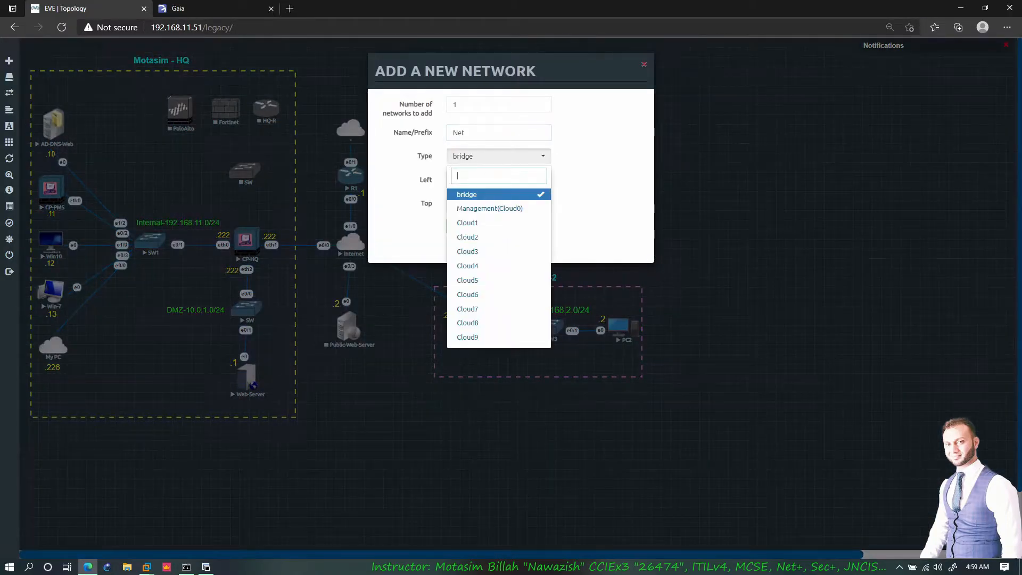
left_click(483, 210)
left_click(459, 227)
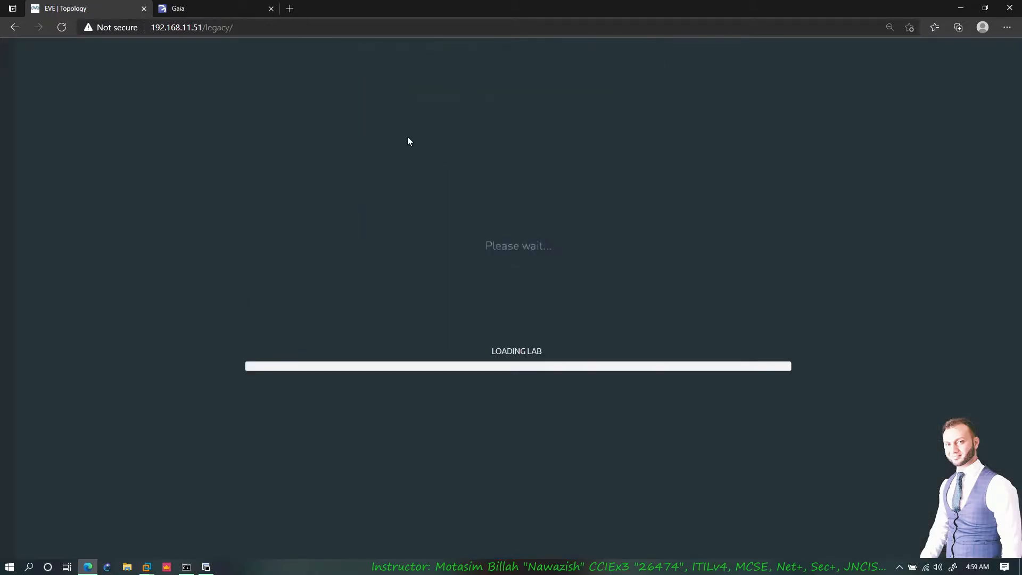
left_click_drag(417, 88, 181, 113)
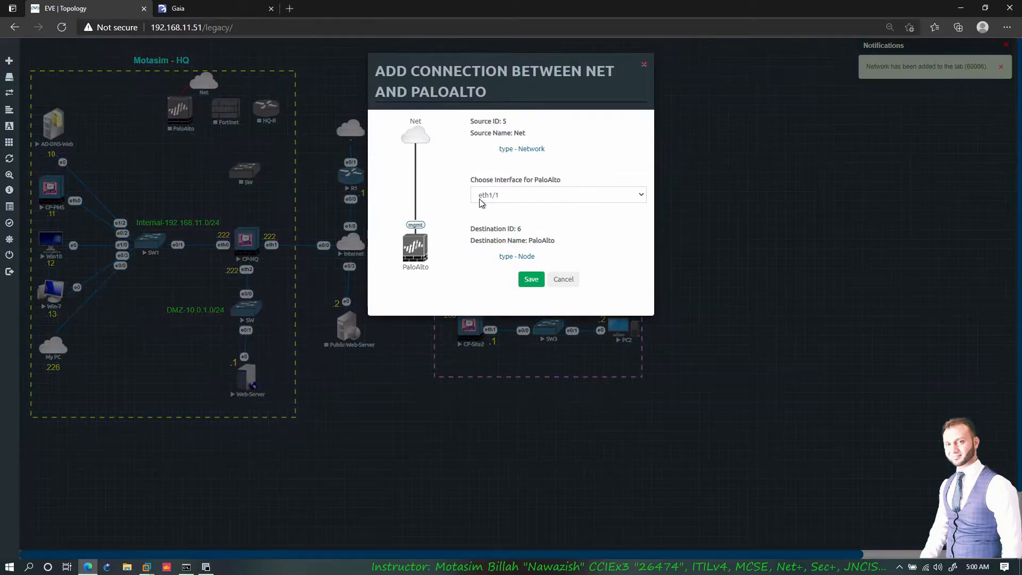
left_click(575, 281)
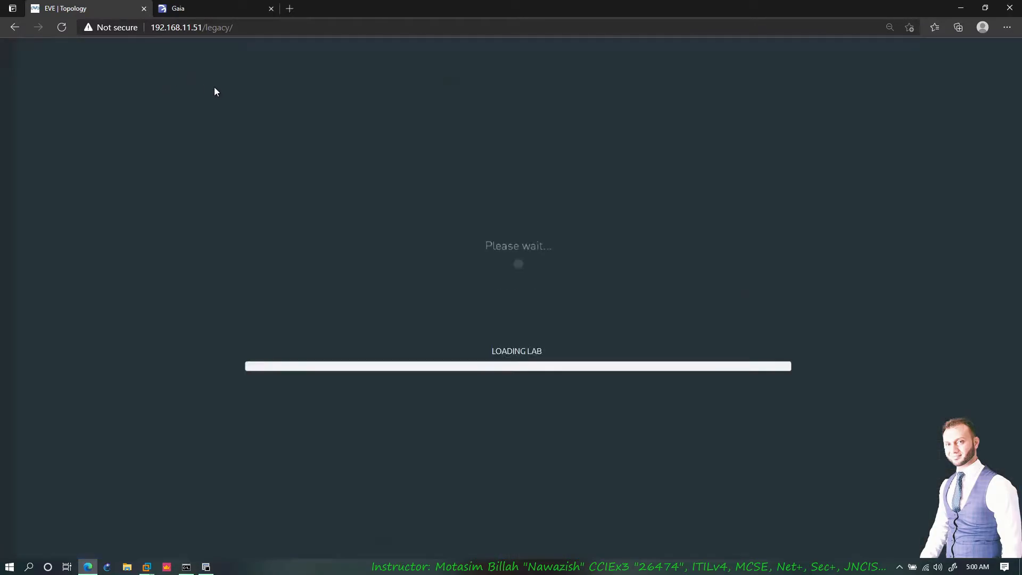
- Rename the cloud to My PC, save, and start a link from it to PaloAlto
right_click(202, 84)
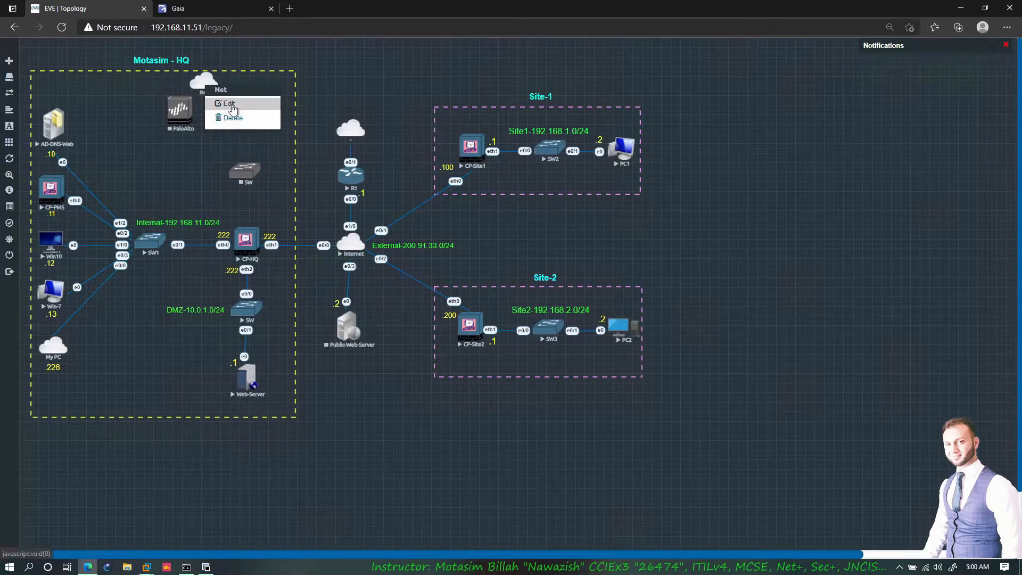
left_click(227, 103)
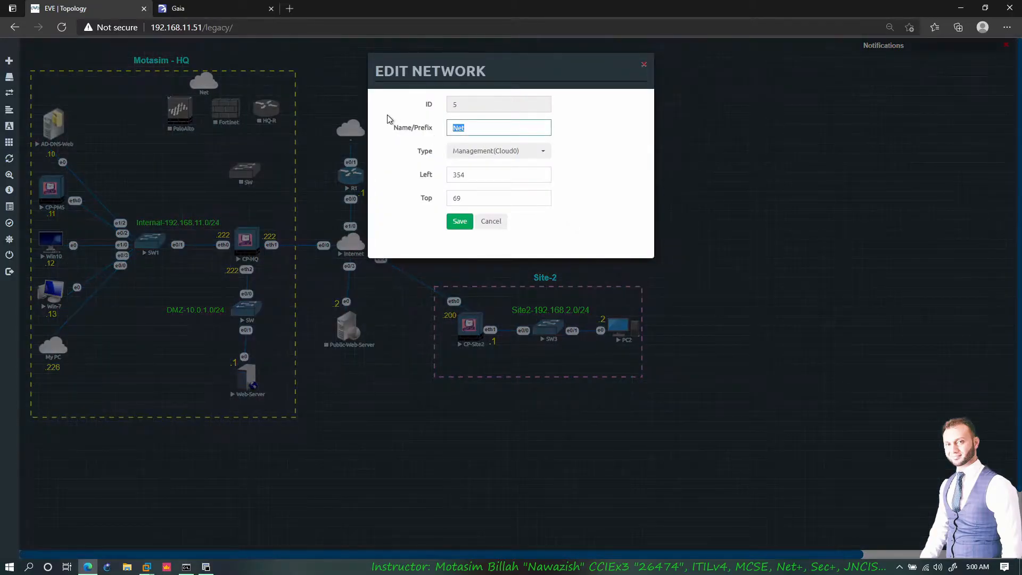
type("My")
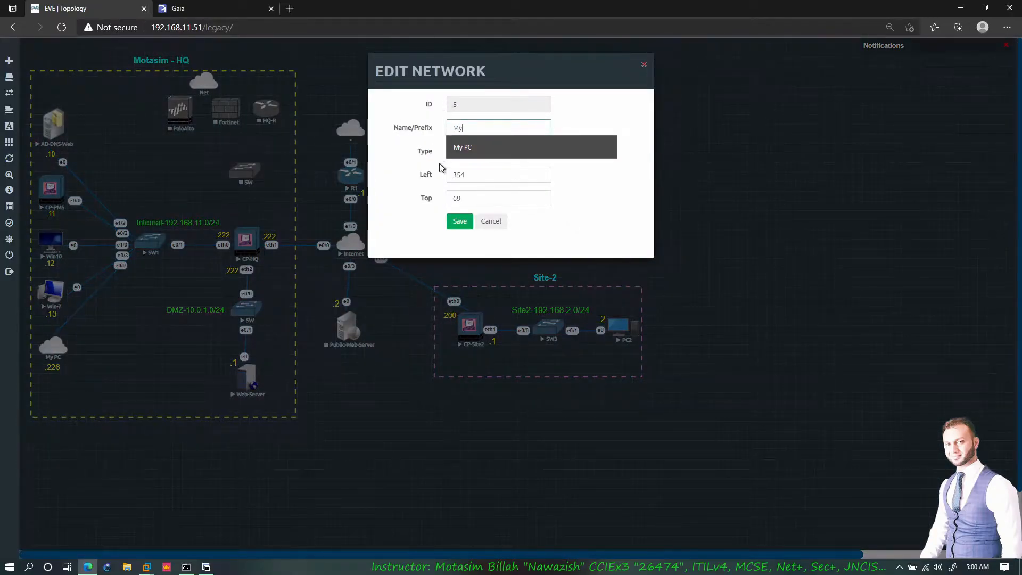
left_click(476, 147)
left_click(461, 222)
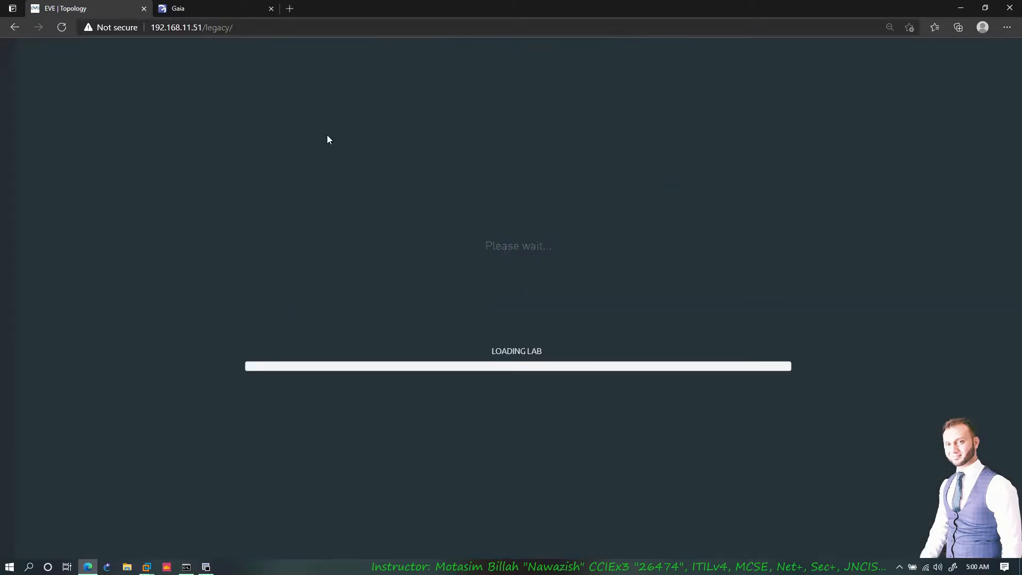
mouse_move(214, 83)
left_click_drag(214, 83, 178, 112)
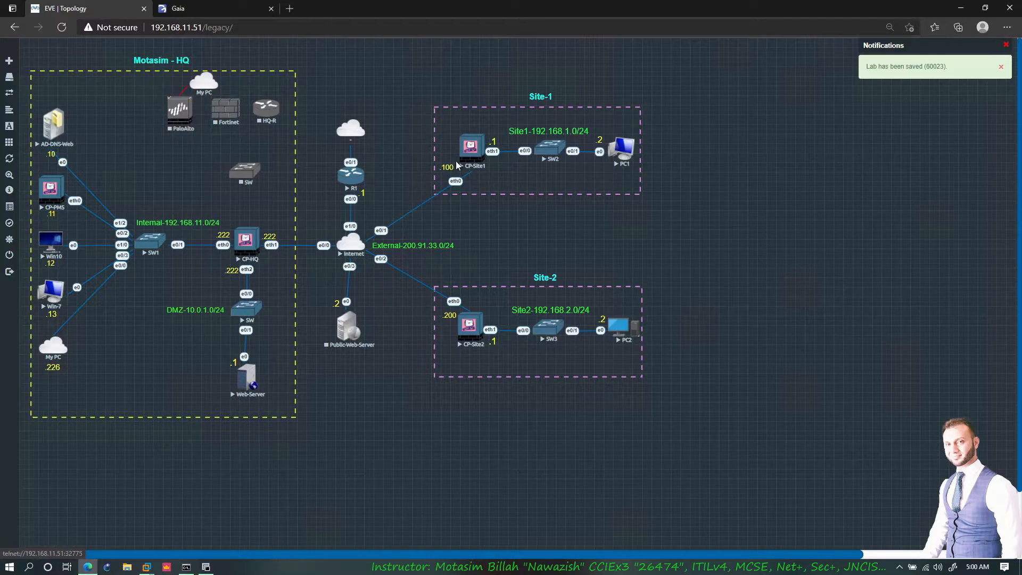
- Link My PC to PaloAlto's mgmt interface and Fortinet's port1
left_click(559, 194)
left_click(500, 264)
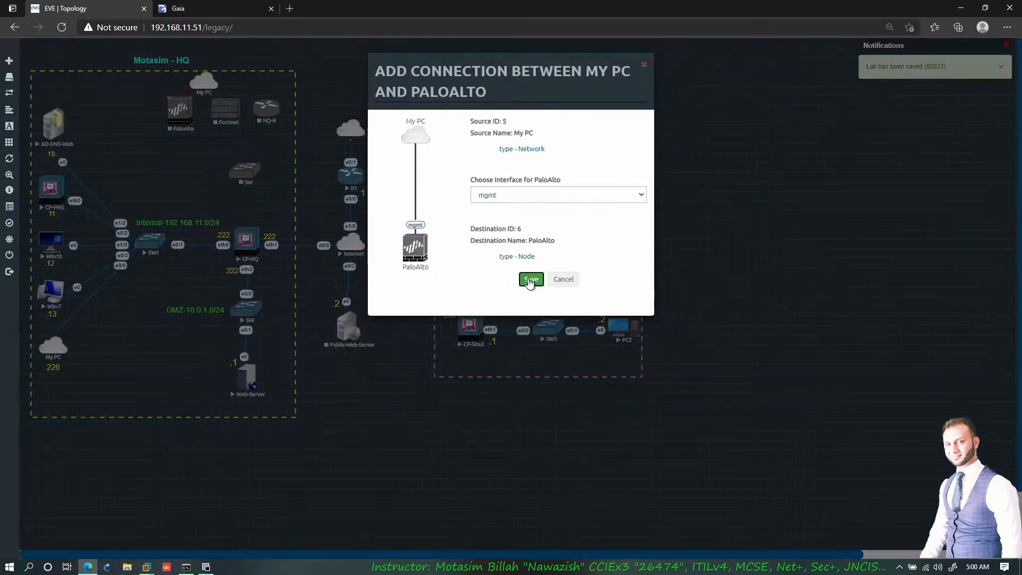
left_click(531, 279)
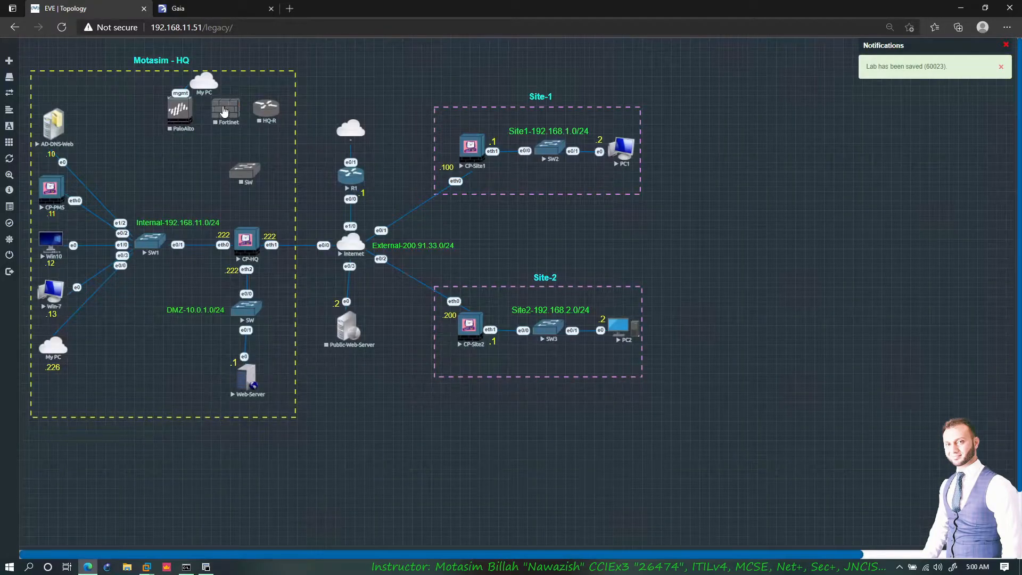
left_click_drag(230, 109, 230, 109)
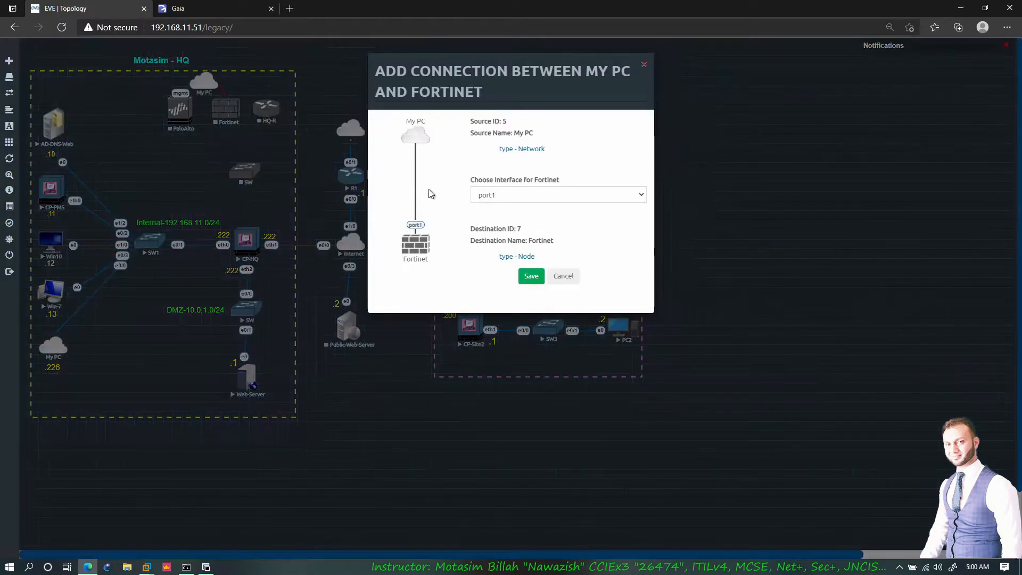
left_click(531, 275)
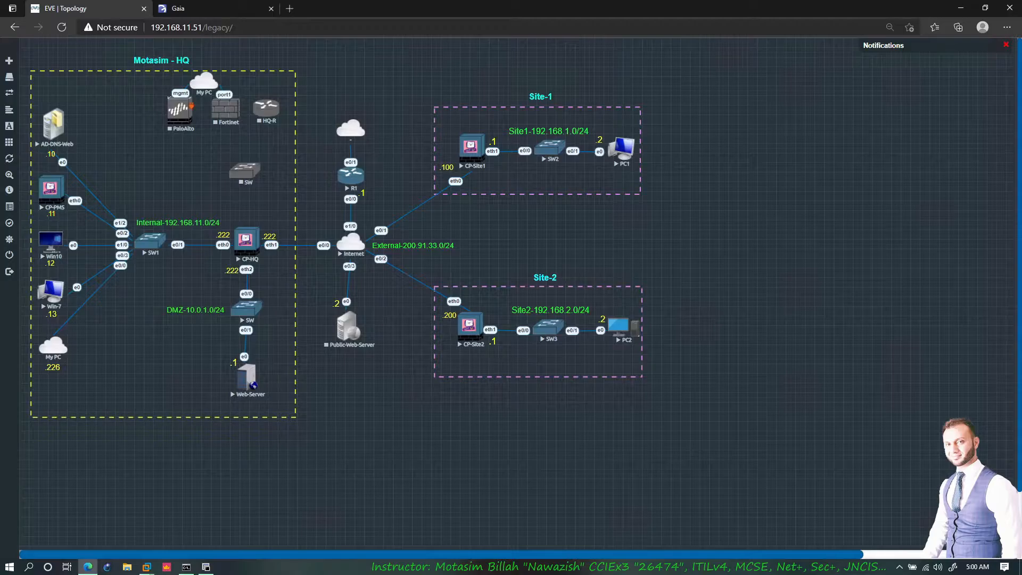
- Connect PaloAlto eth1/1, Fortinet port2 and HQ-R e0/0 to SW e0/0, e0/1, e0/2; adjust the layout
left_click_drag(228, 161, 244, 171)
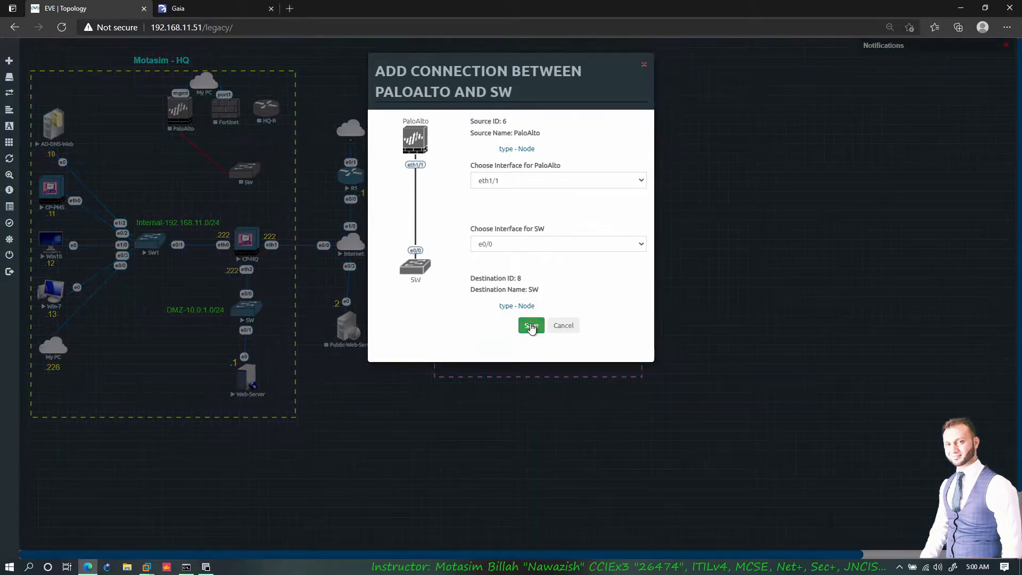
left_click(531, 326)
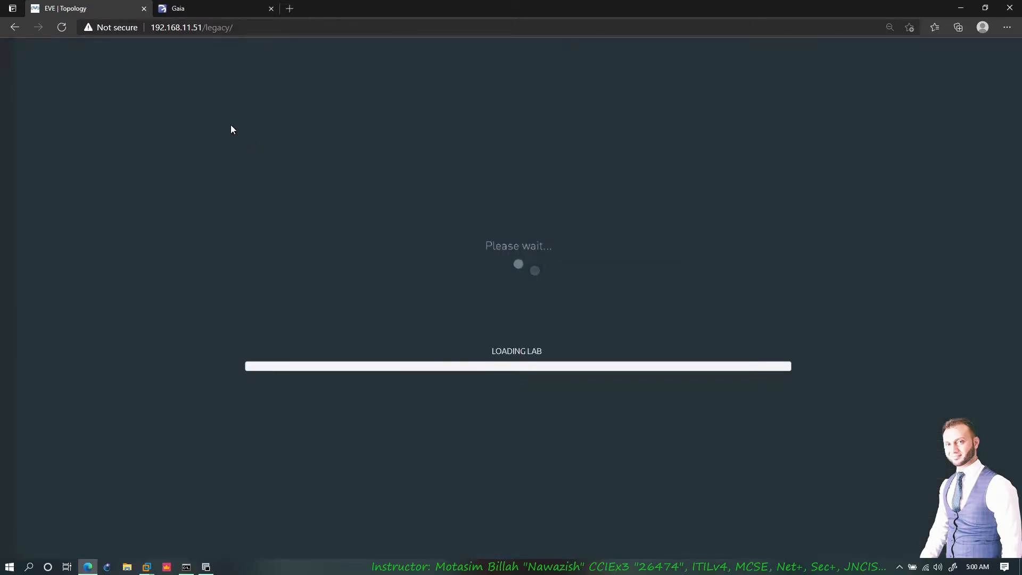
left_click_drag(231, 119, 246, 170)
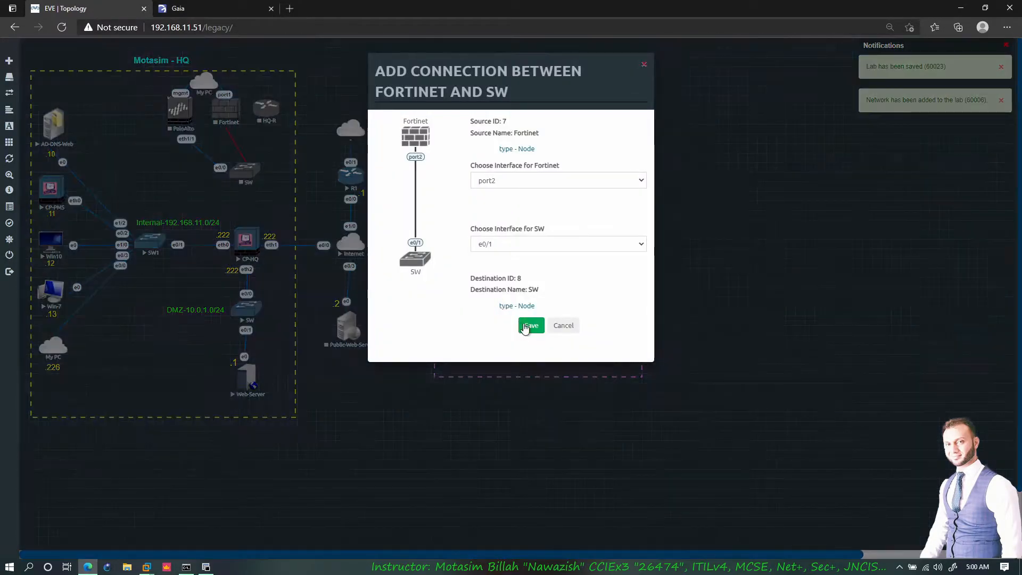
left_click(531, 326)
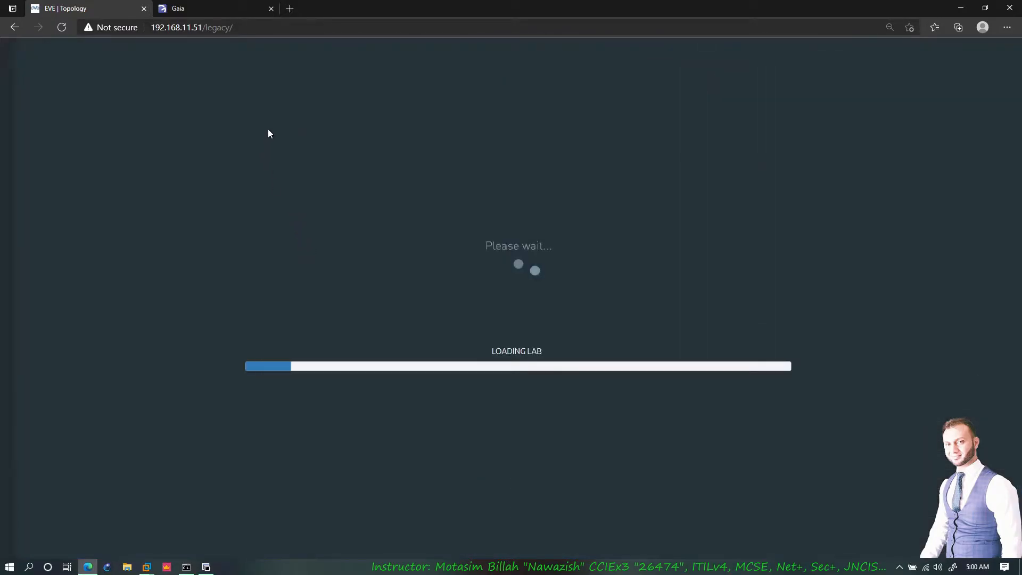
left_click_drag(277, 112, 246, 170)
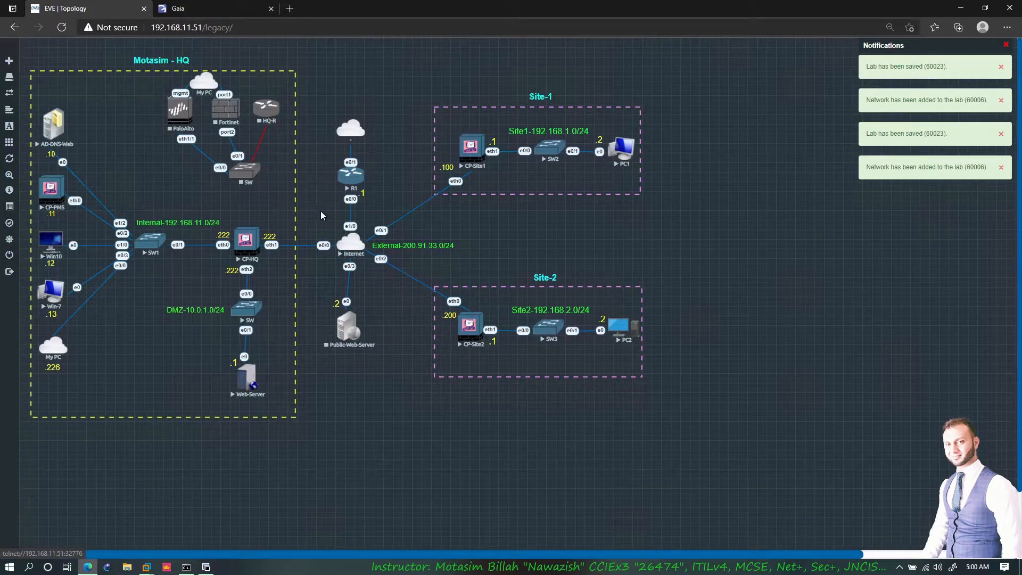
left_click(532, 325)
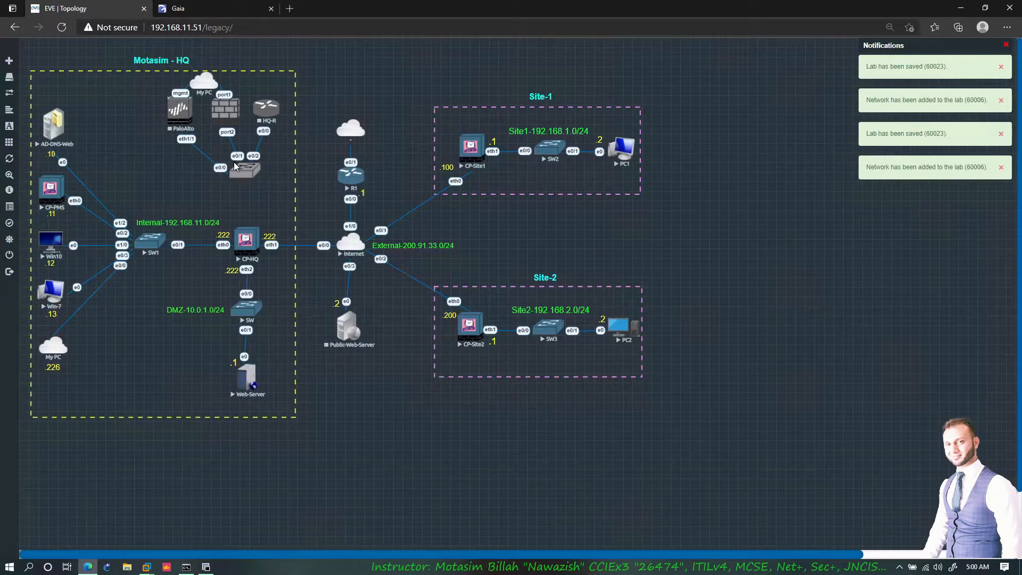
mouse_move(285, 92)
left_mouse_down()
mouse_move(276, 152)
mouse_move(248, 97)
mouse_move(240, 143)
mouse_move(211, 90)
mouse_move(196, 128)
mouse_move(154, 117)
mouse_move(176, 86)
left_mouse_up()
left_click_drag(245, 176, 251, 222)
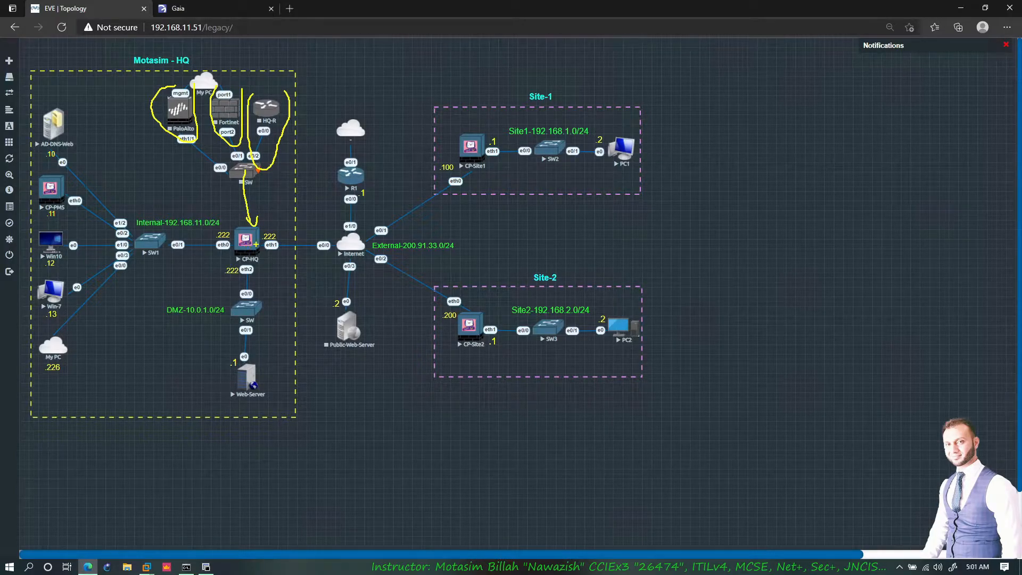
left_click_drag(277, 245, 302, 246)
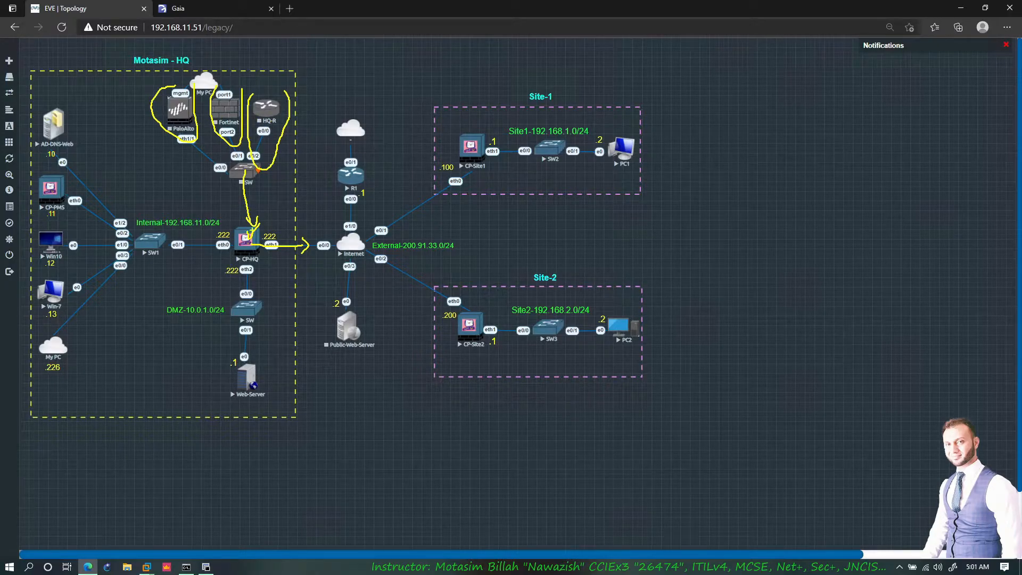
- Clear the on-screen annotations and stop the CP-HQ node before rewiring it
key("Escape")
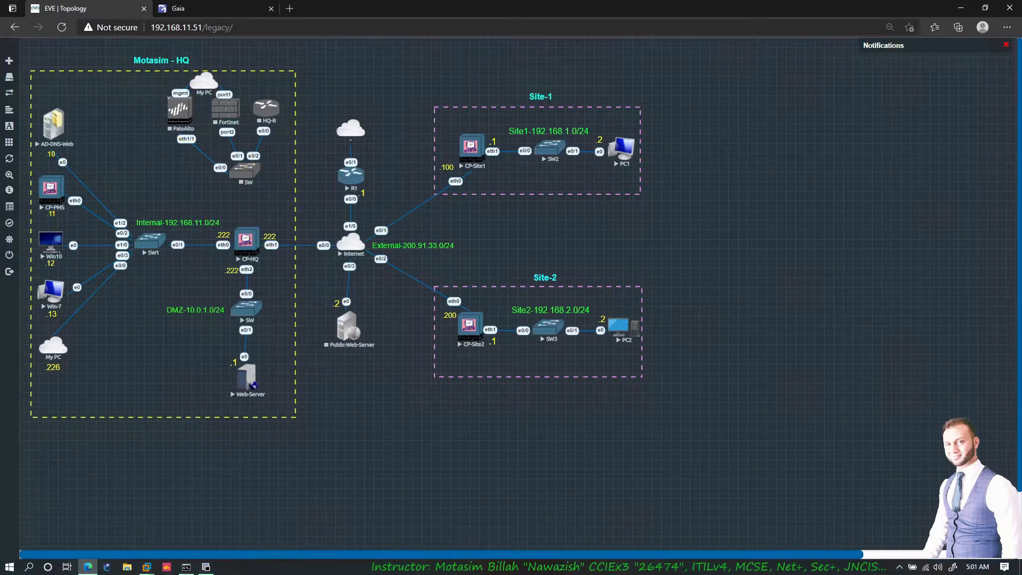
right_click(245, 242)
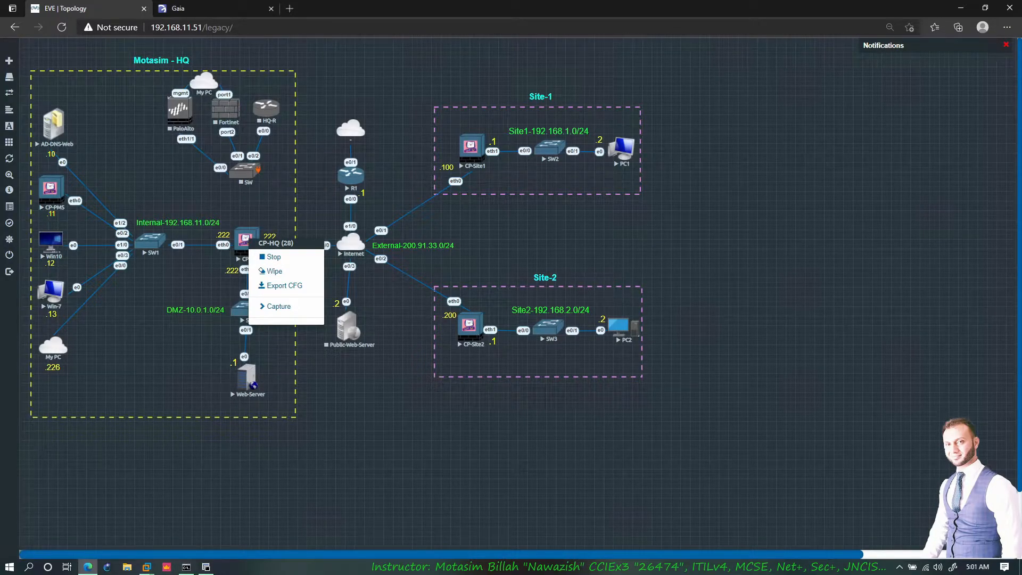
left_click(273, 259)
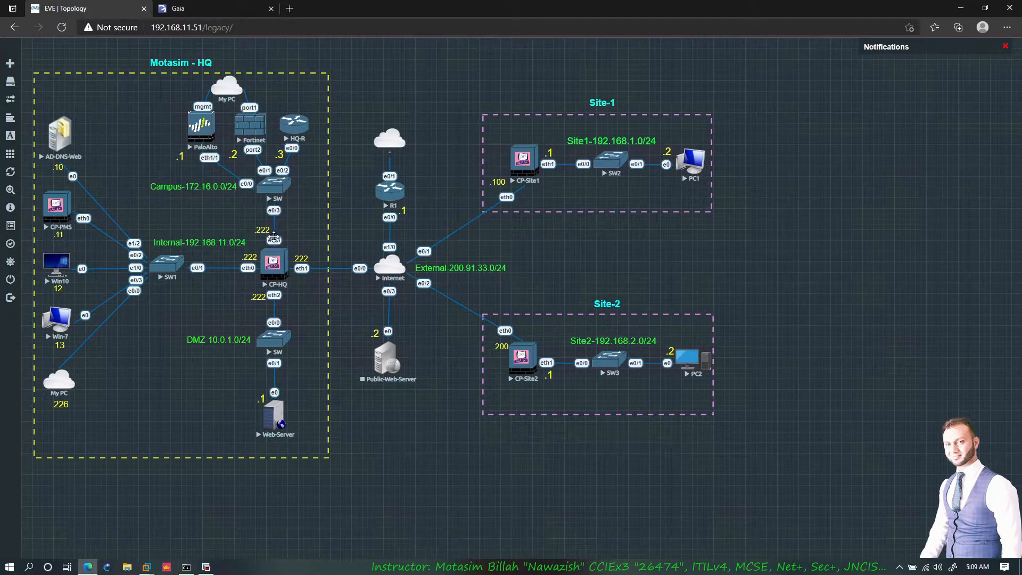
left_click(274, 234)
mouse_move(292, 113)
left_mouse_down()
mouse_move(292, 88)
mouse_move(341, 107)
left_mouse_up()
left_click_drag(205, 100, 187, 101)
left_click_drag(180, 107, 165, 108)
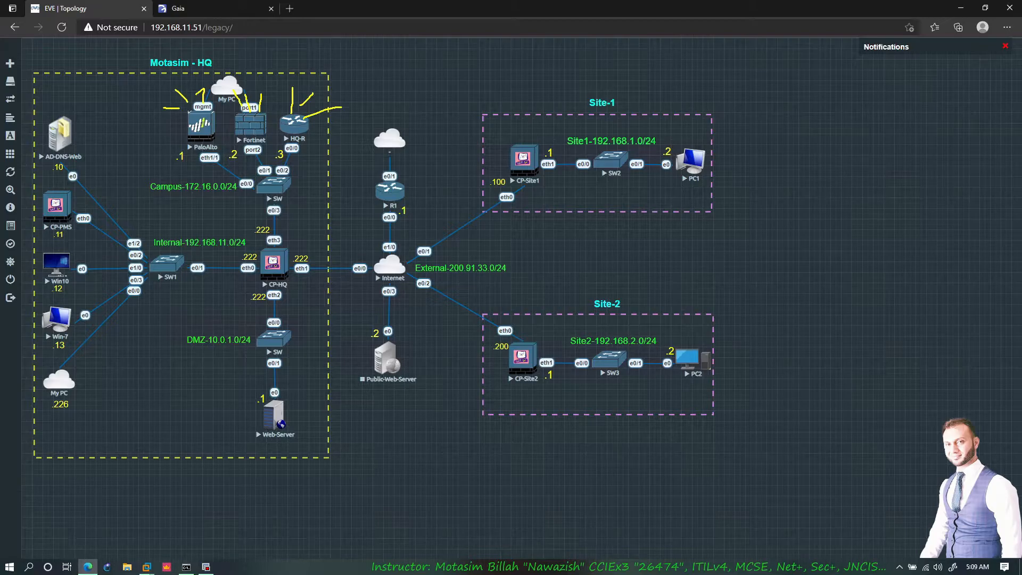
key("Escape")
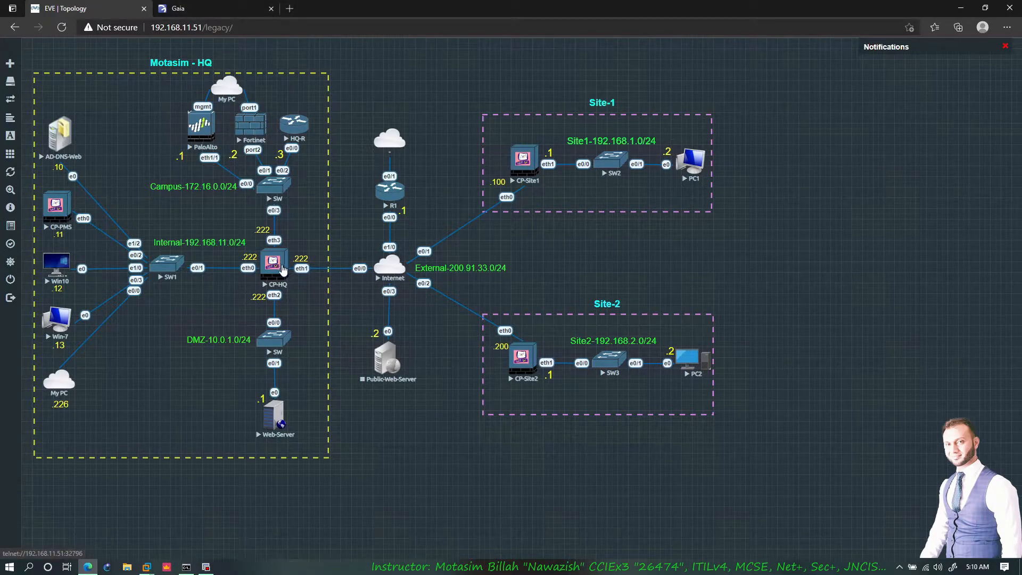
- Log into the Gaia Portal with the admin account and its password
left_click(178, 8)
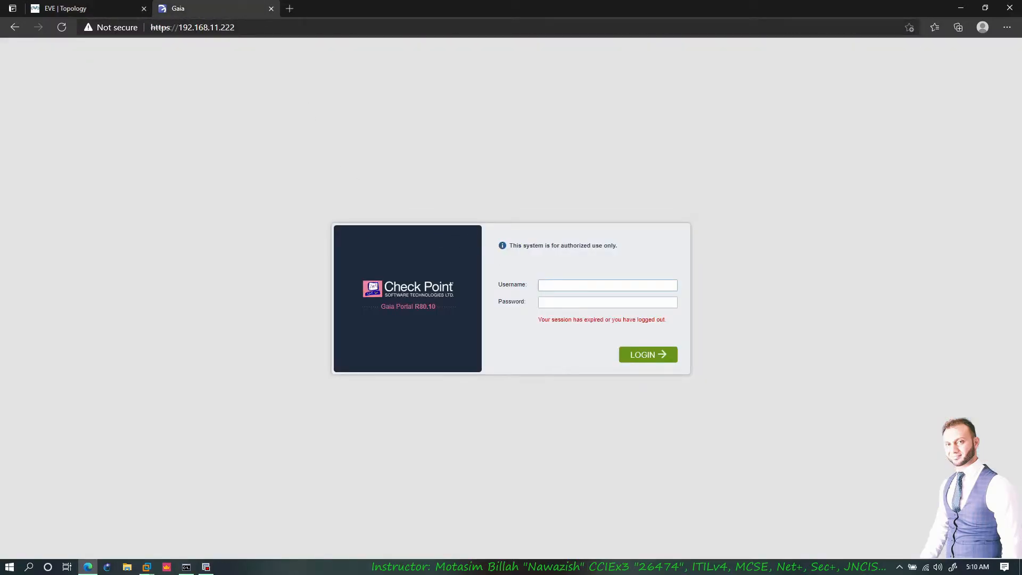
type("admin")
key("Tab")
type("admin123")
key("Return")
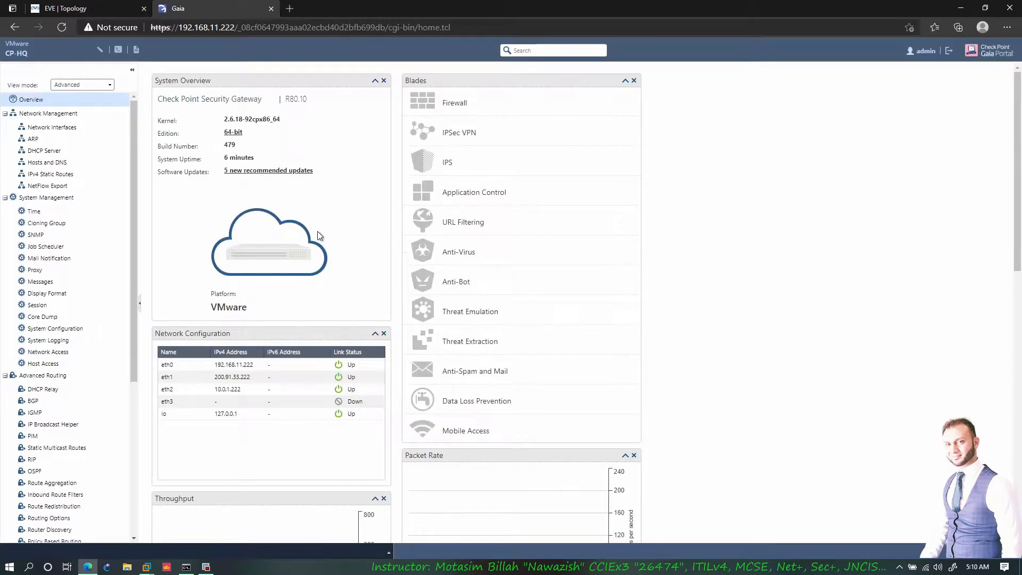
- Enable eth3 with address 172.16.0.222 and mask 255.255.255.0 under Network Interfaces
left_click(45, 153)
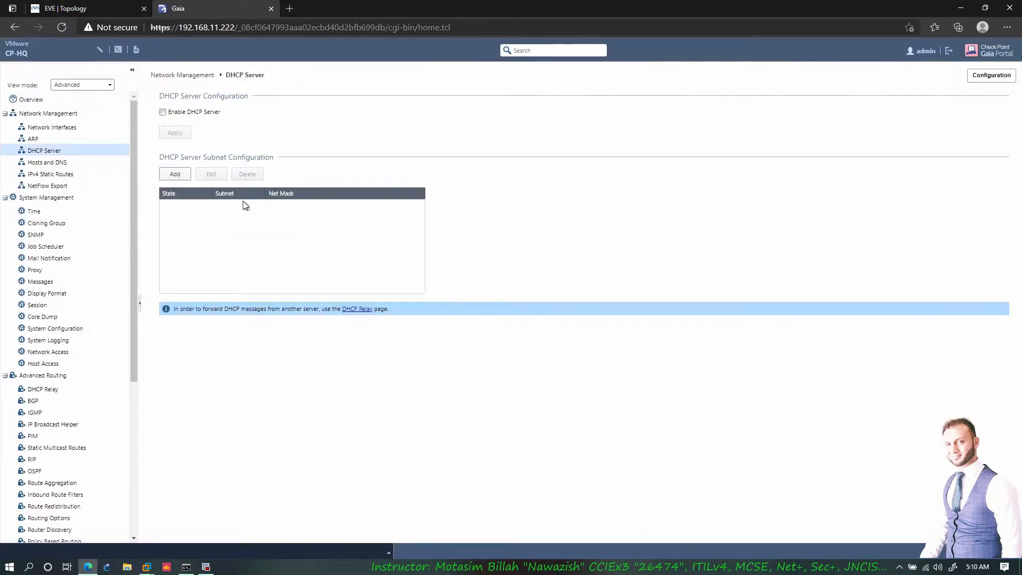
left_click(62, 132)
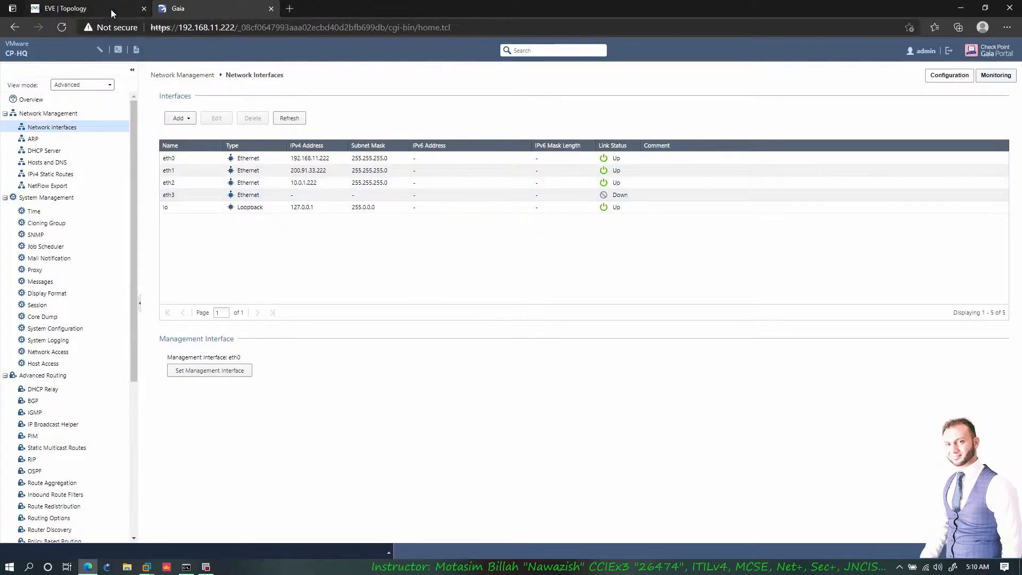
left_click(111, 8)
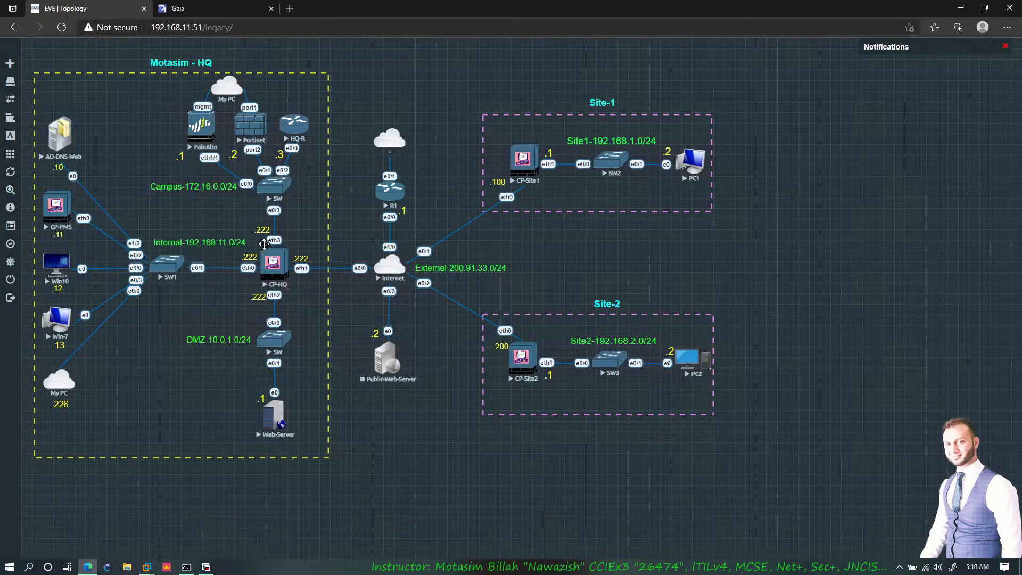
left_click(197, 11)
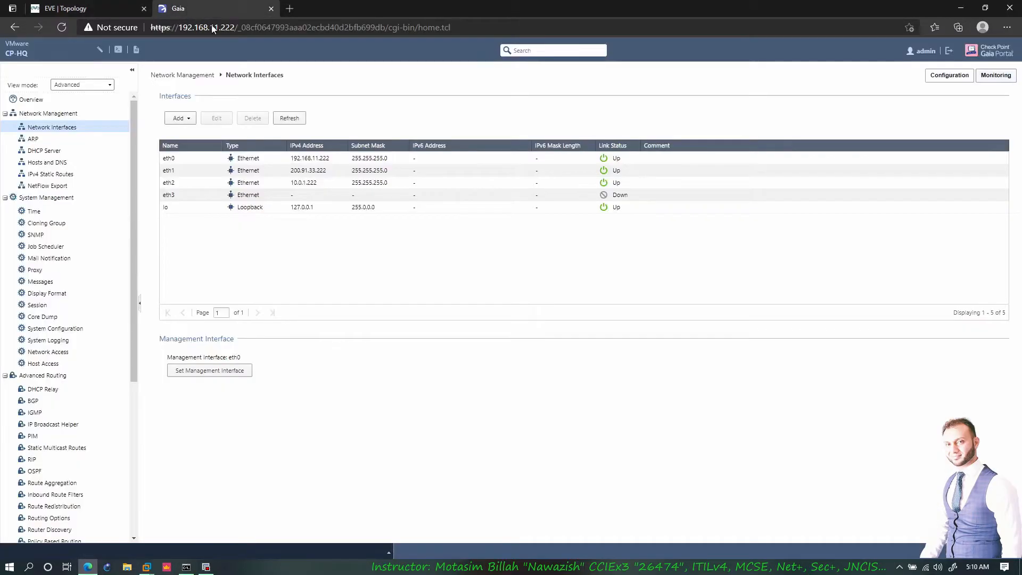
left_click(217, 118)
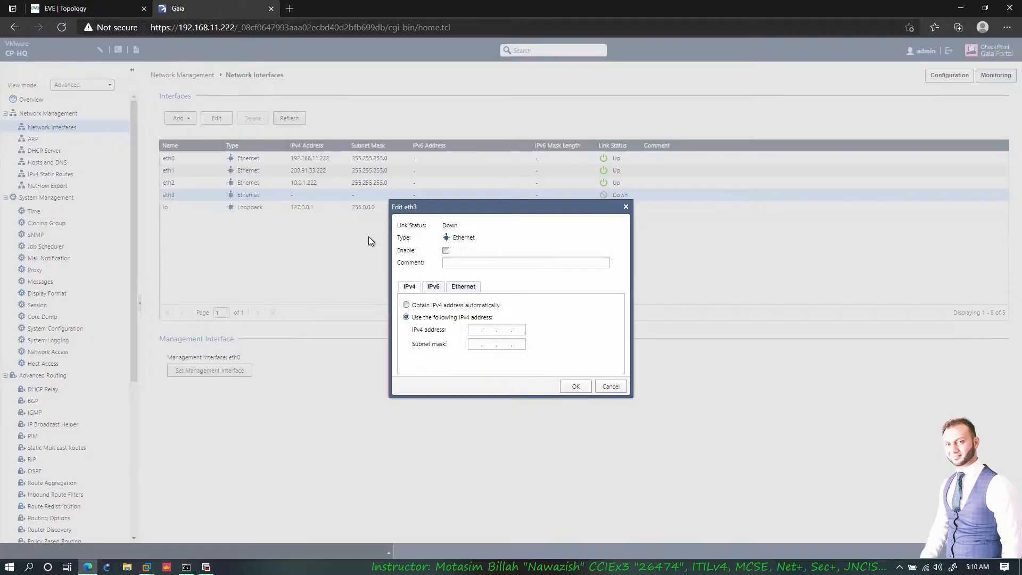
left_click(447, 251)
left_click(576, 386)
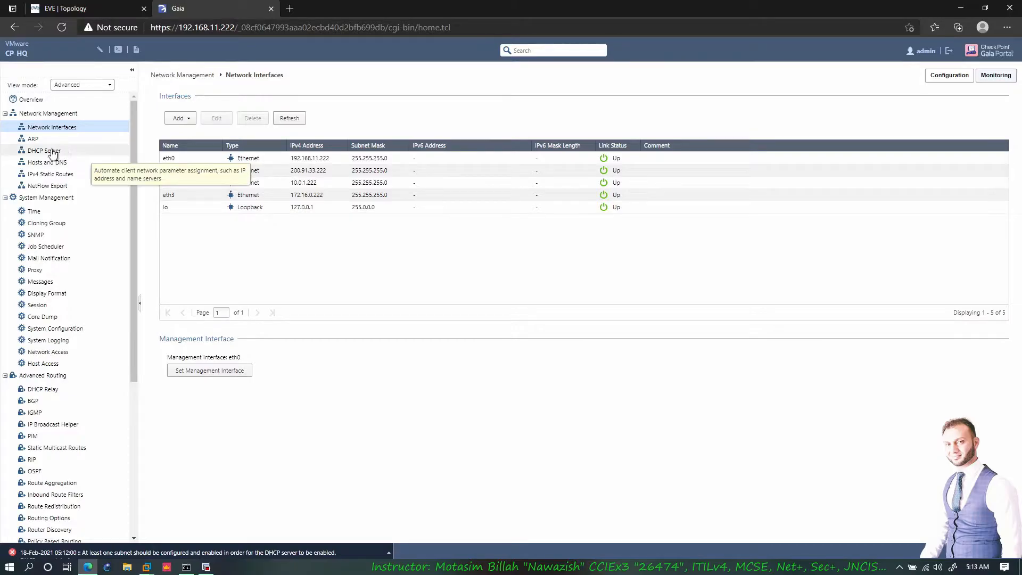
- Enable the DHCP server and add an enabled subnet taken from interface eth3
left_click(53, 152)
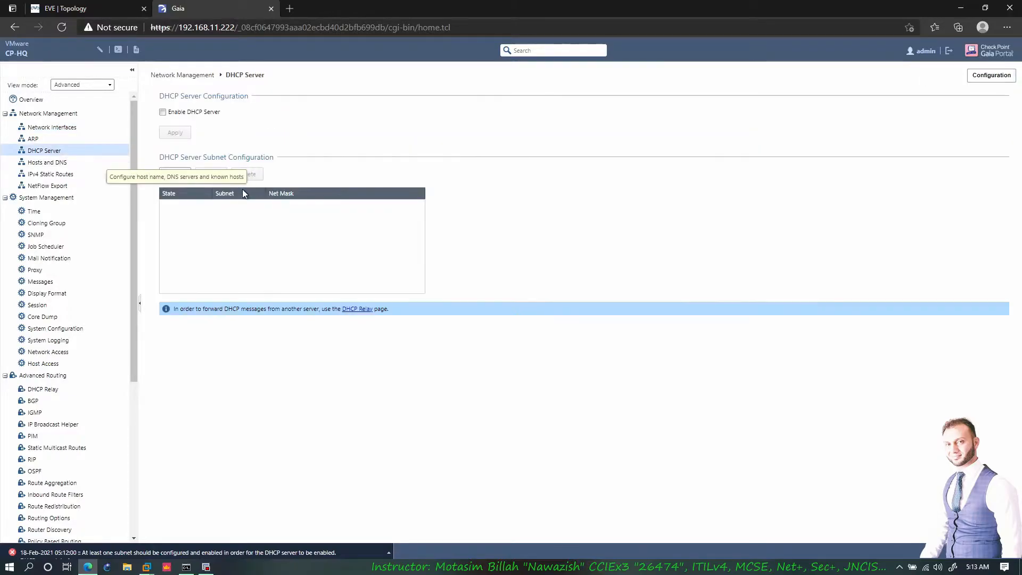
left_click(163, 113)
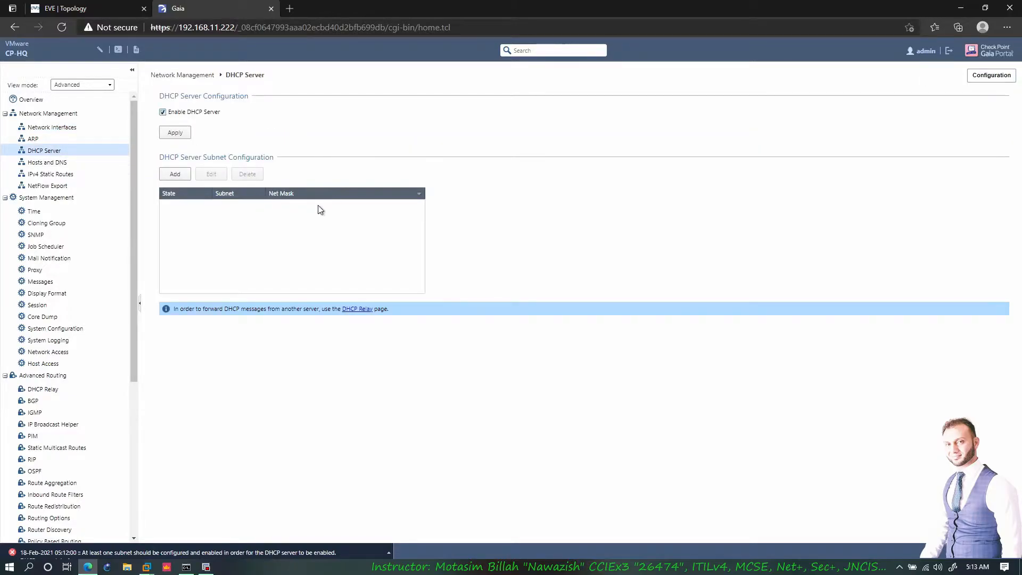
left_click(175, 175)
left_click(377, 166)
left_click(426, 209)
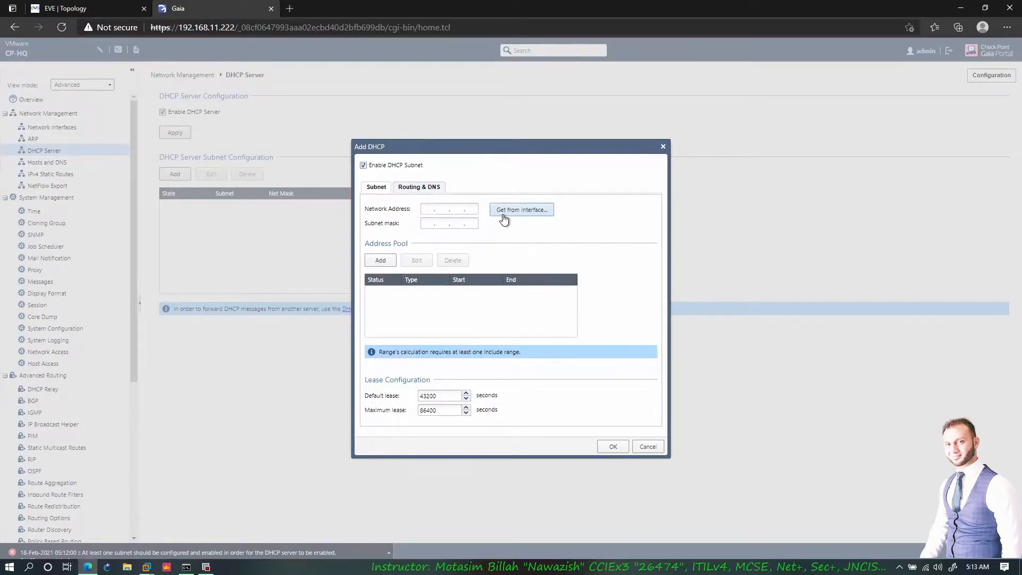
left_click(504, 211)
left_click(570, 272)
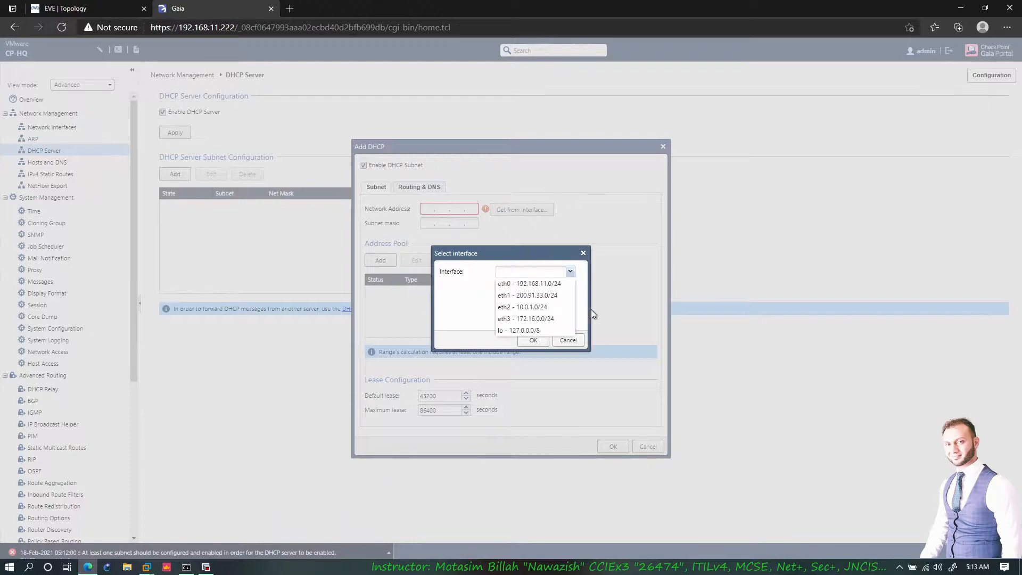
left_click(511, 319)
left_click(538, 341)
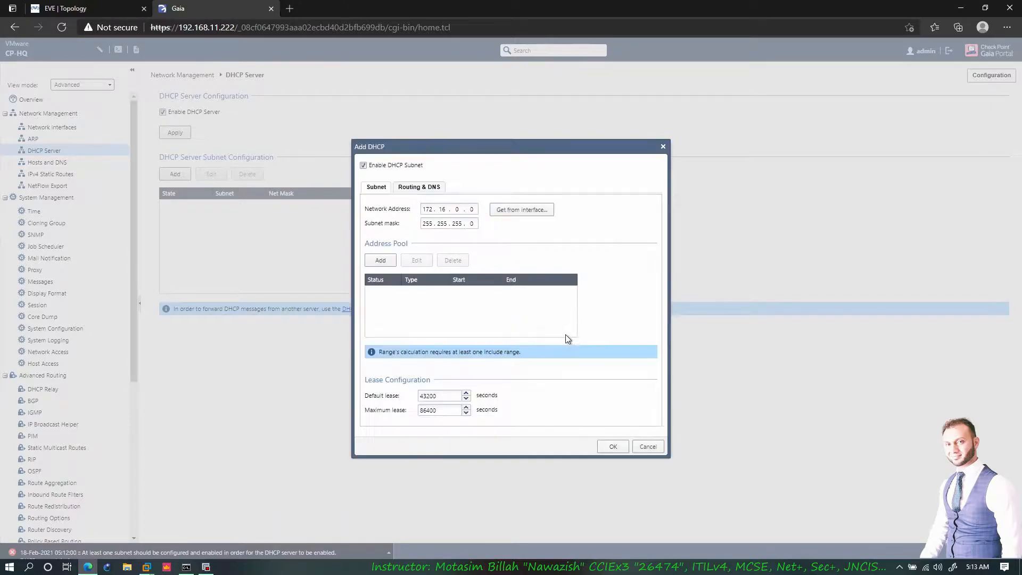
- Add an enabled Include range 172.16.0.100–172.16.0.200 to the subnet's address pool
left_click(382, 262)
left_click(493, 271)
left_click(485, 284)
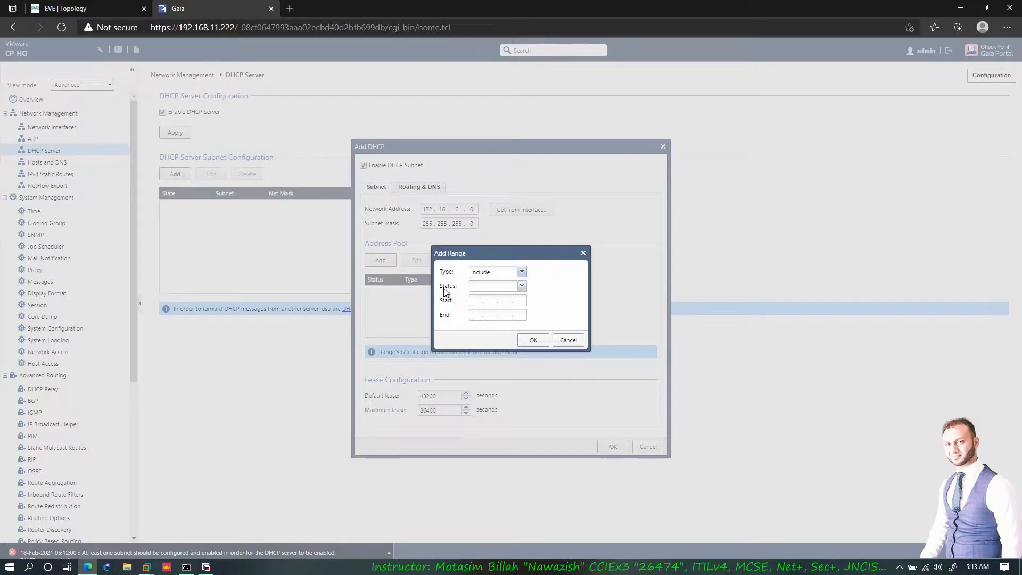
left_click_drag(458, 253, 499, 271)
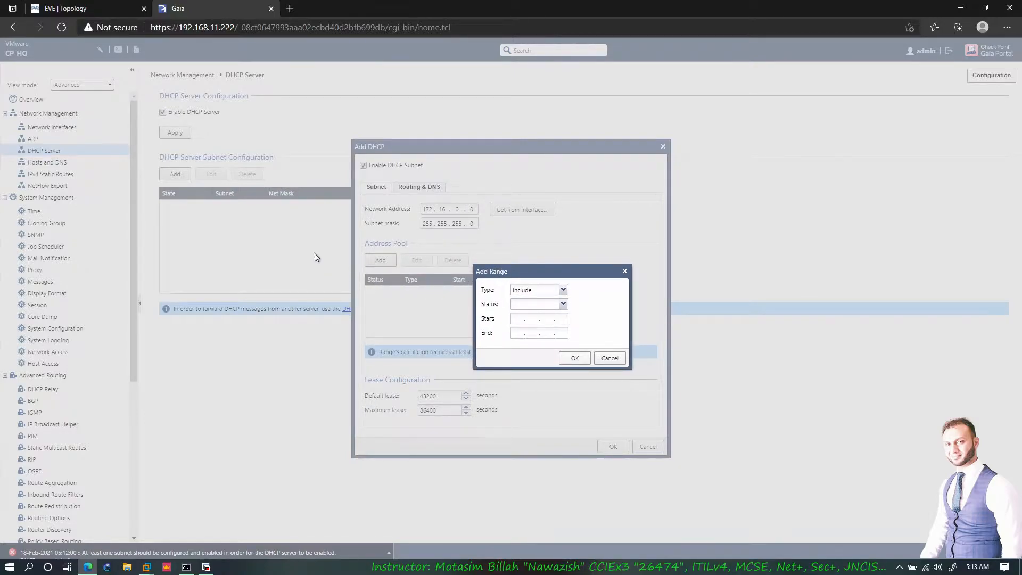
left_click(111, 8)
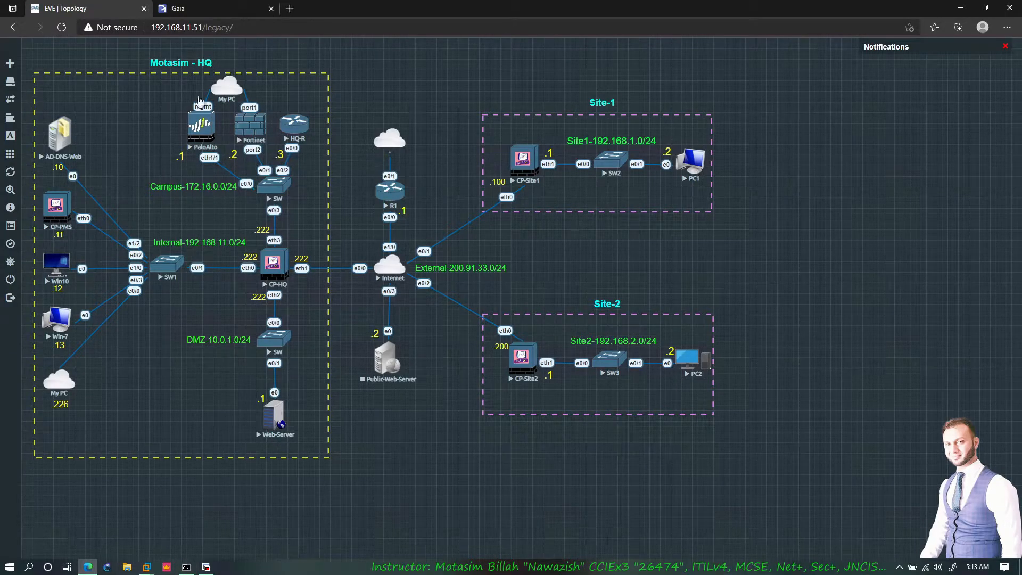
left_click(209, 12)
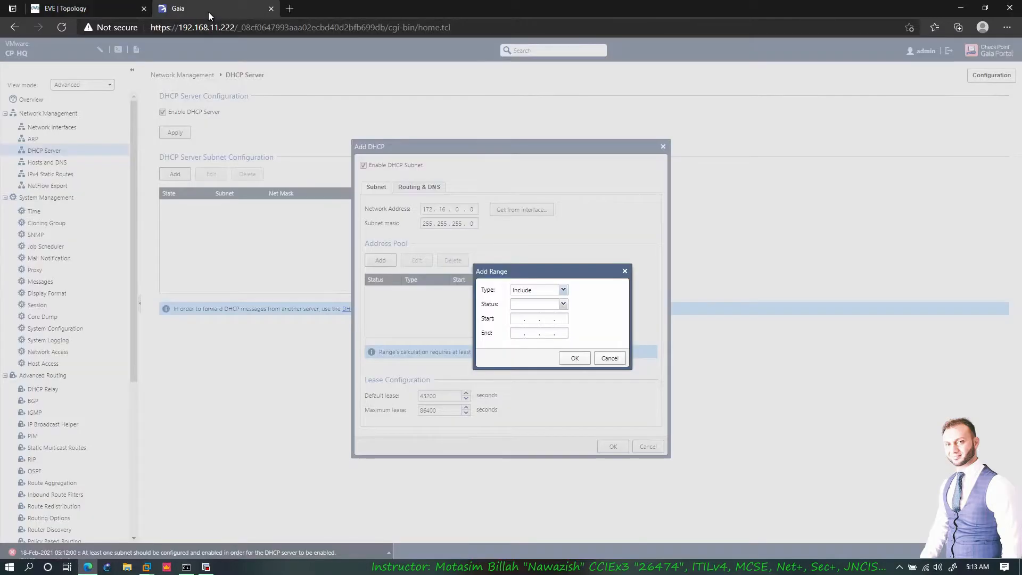
left_click(540, 300)
left_click(535, 308)
left_click(563, 304)
left_click(527, 316)
left_click(517, 318)
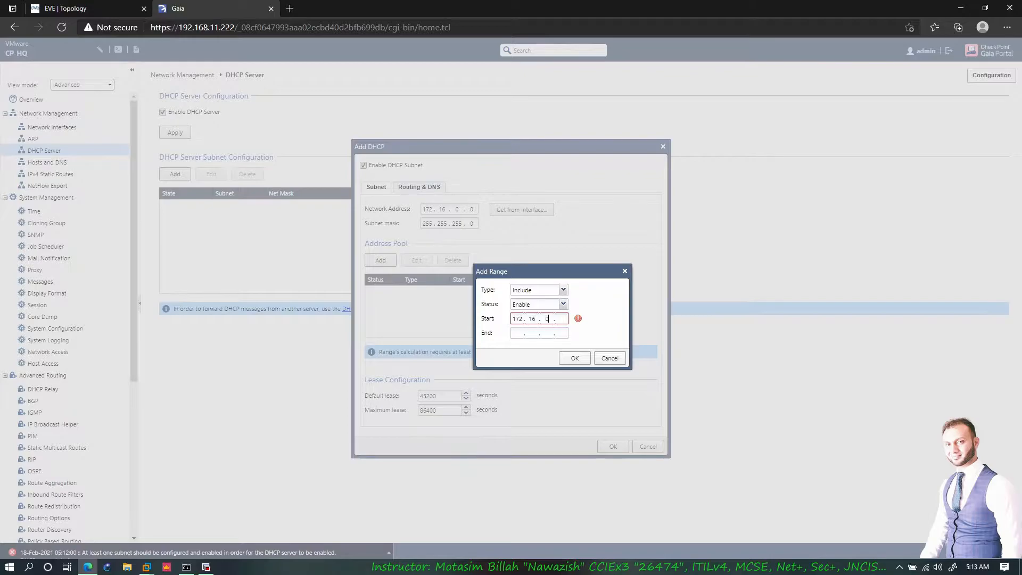
type("172.16.0.100172.")
left_click(582, 357)
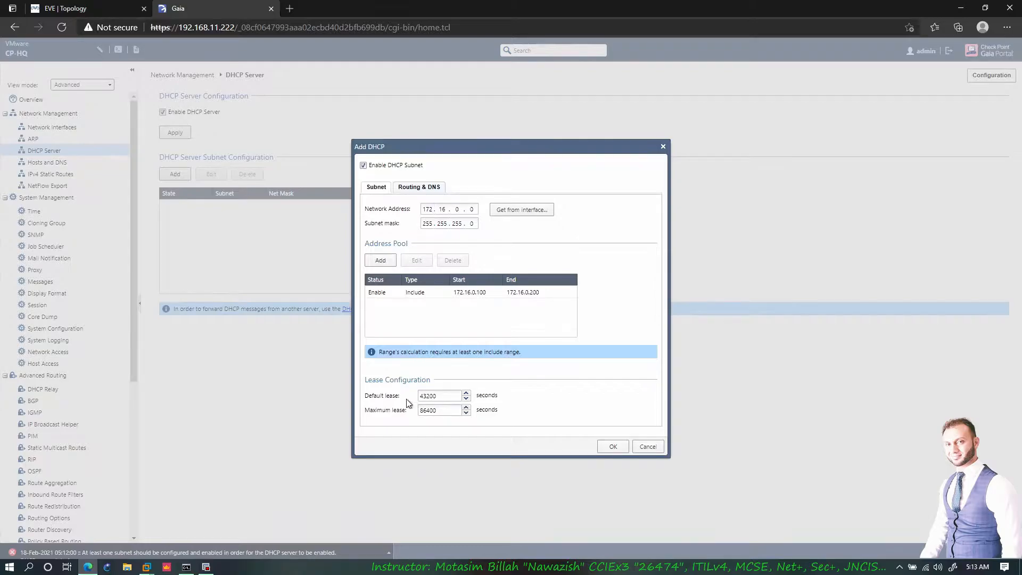
- Set the DHCP subnet's default gateway to 172.16.0.222 and domain to motasim.com
left_click(421, 186)
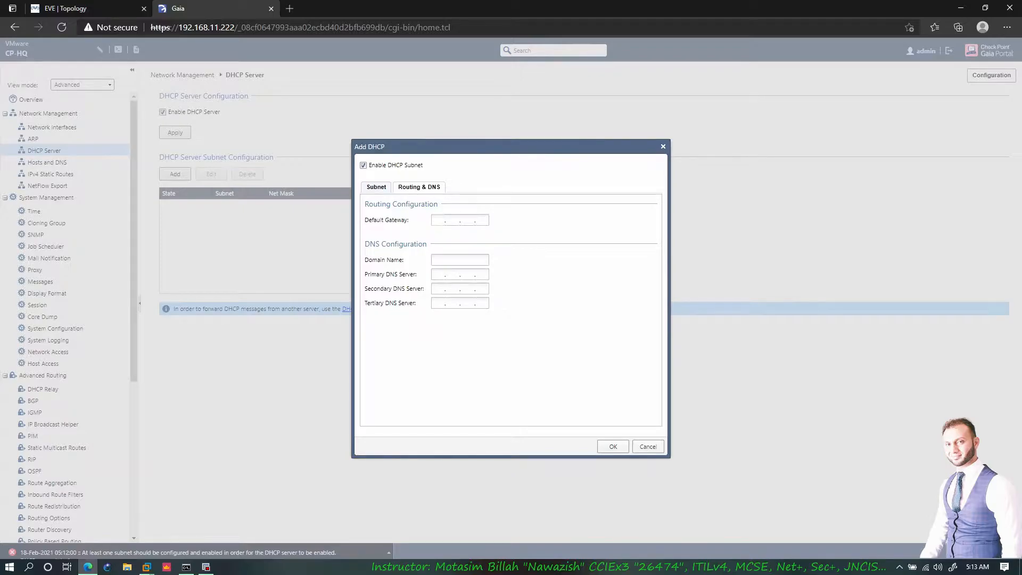
left_click(123, 12)
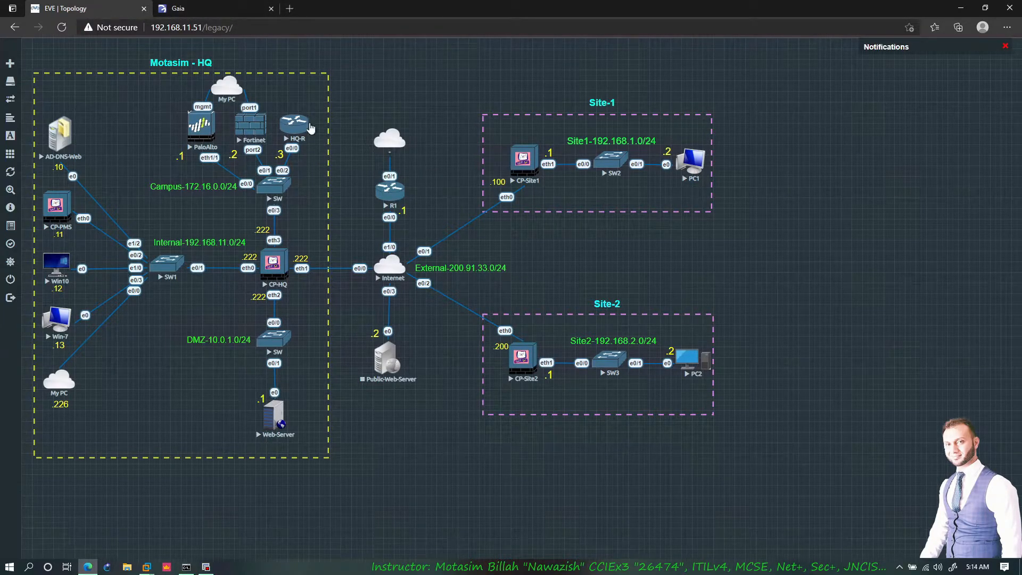
left_click(215, 16)
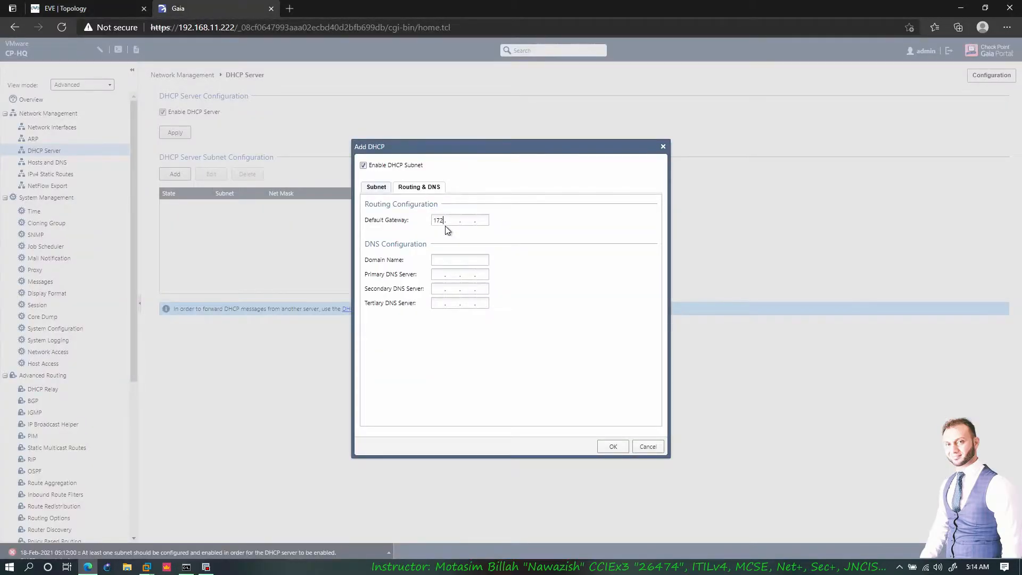
type(".0.222")
type("motasim.com")
- Enter primary DNS 192.168.11.10, save the 172.16.0.0/24 subnet, and enable the DHCP server
left_click(93, 9)
left_click(85, 171)
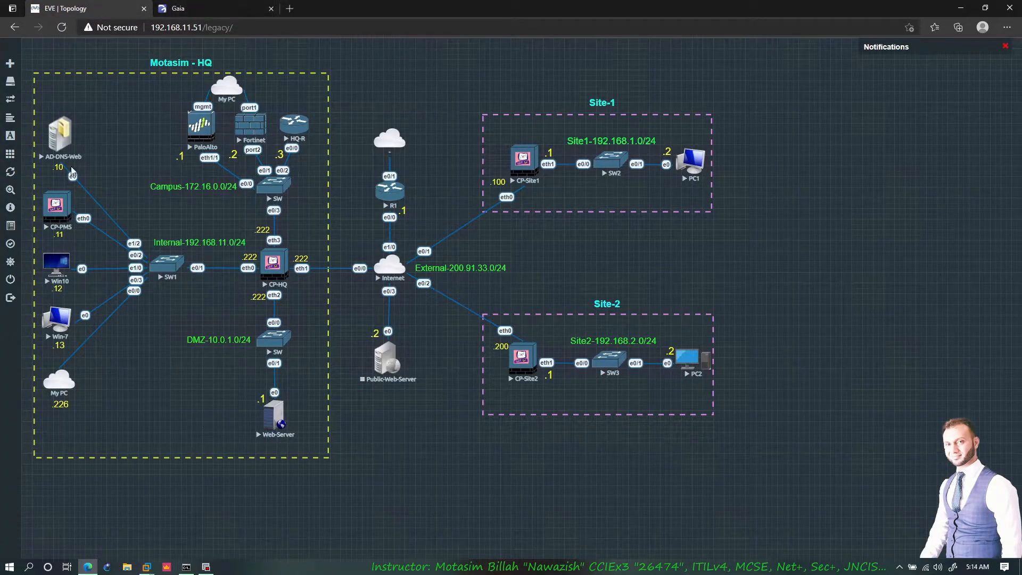
left_click(213, 10)
left_click(438, 275)
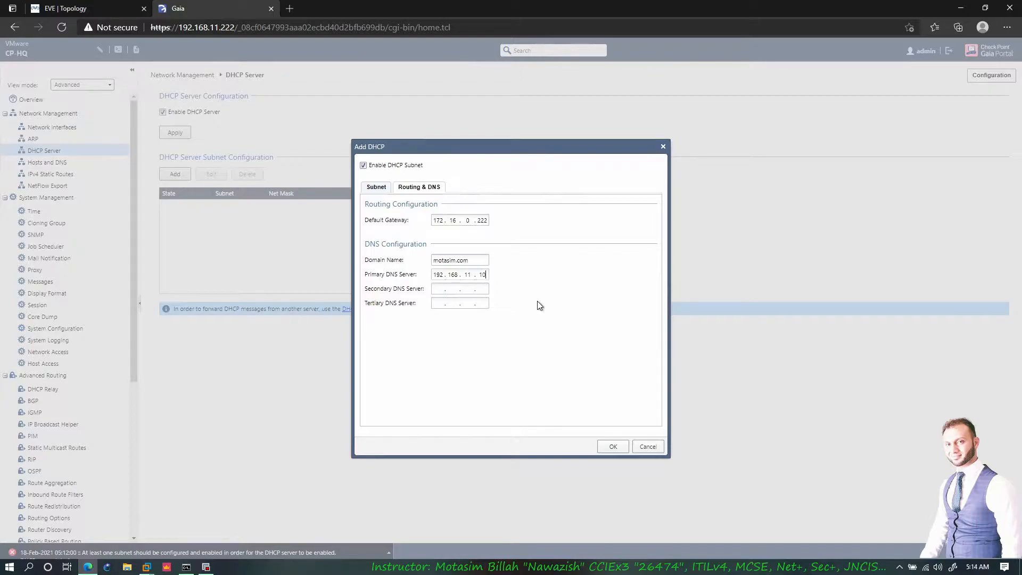
left_click(104, 10)
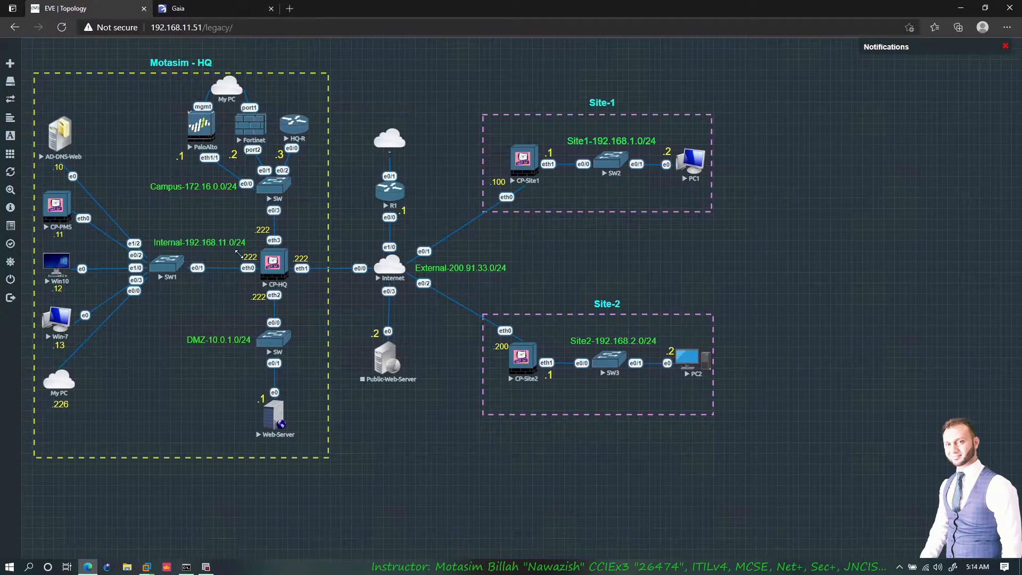
left_click(186, 11)
left_click(612, 446)
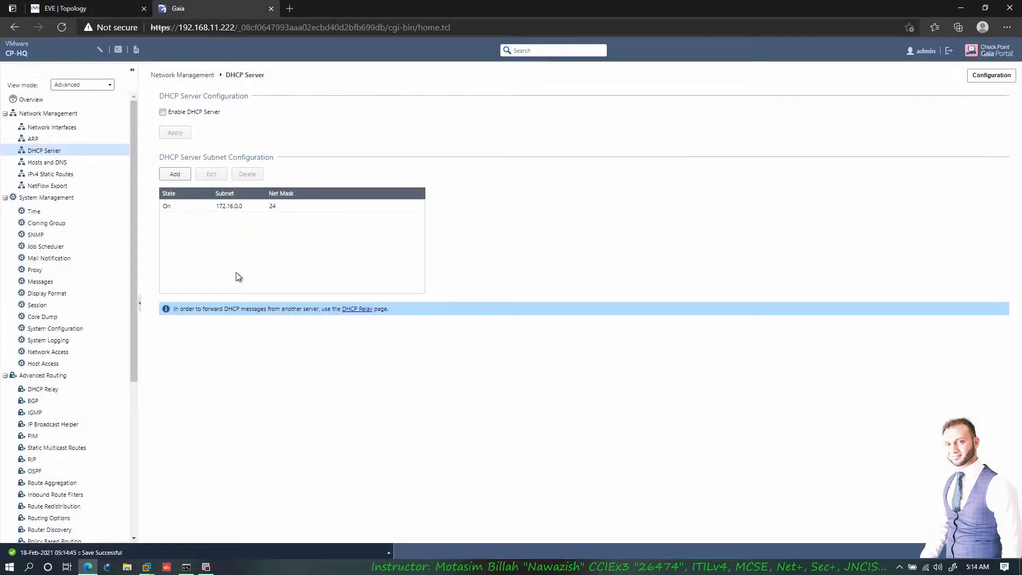
left_click(166, 112)
- Apply the DHCP configuration, then set Hosts and DNS domain name to motasim.com, checking primary DNS 192.168.11.10
left_click(178, 133)
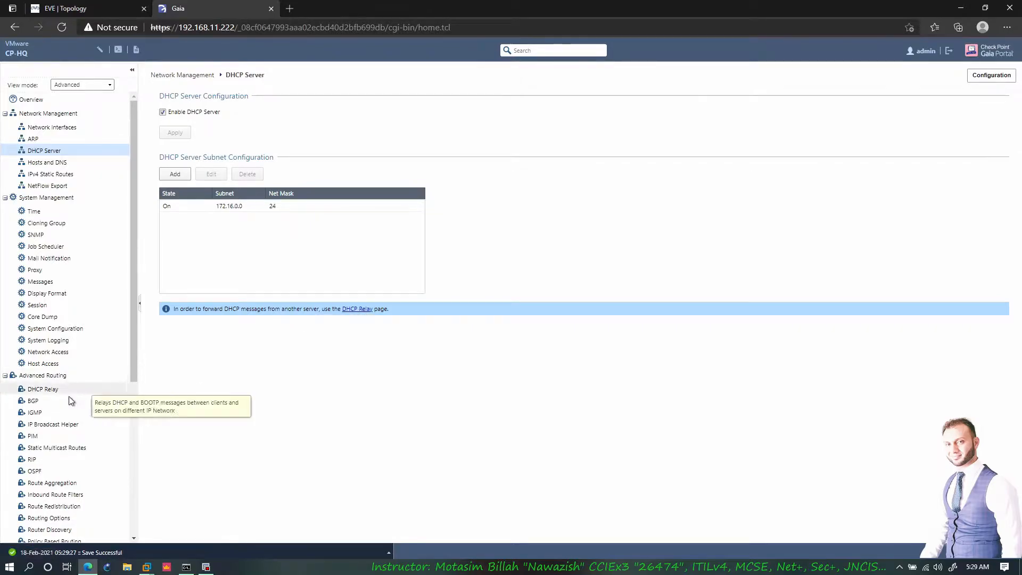
left_click(356, 311)
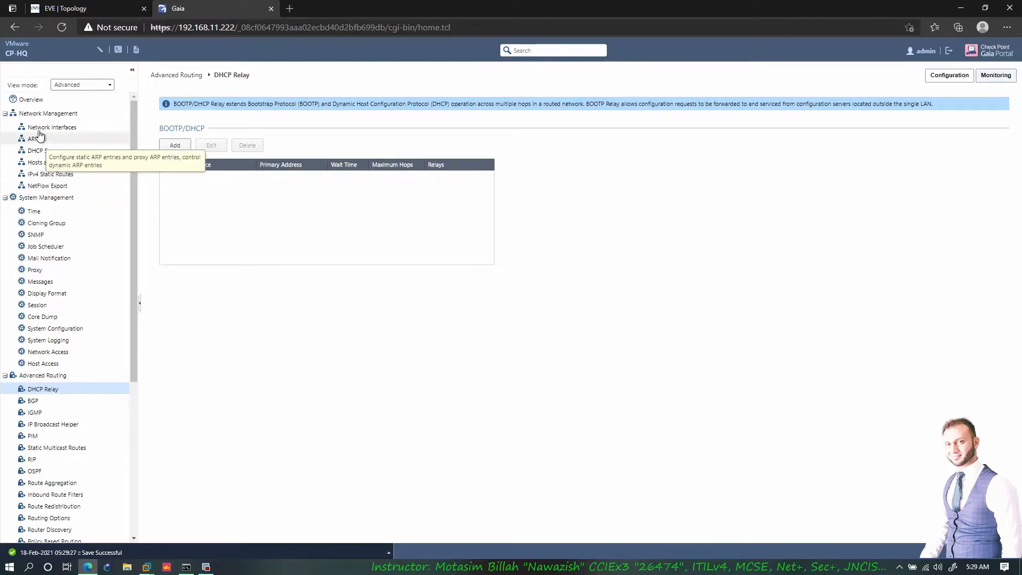
left_click(42, 162)
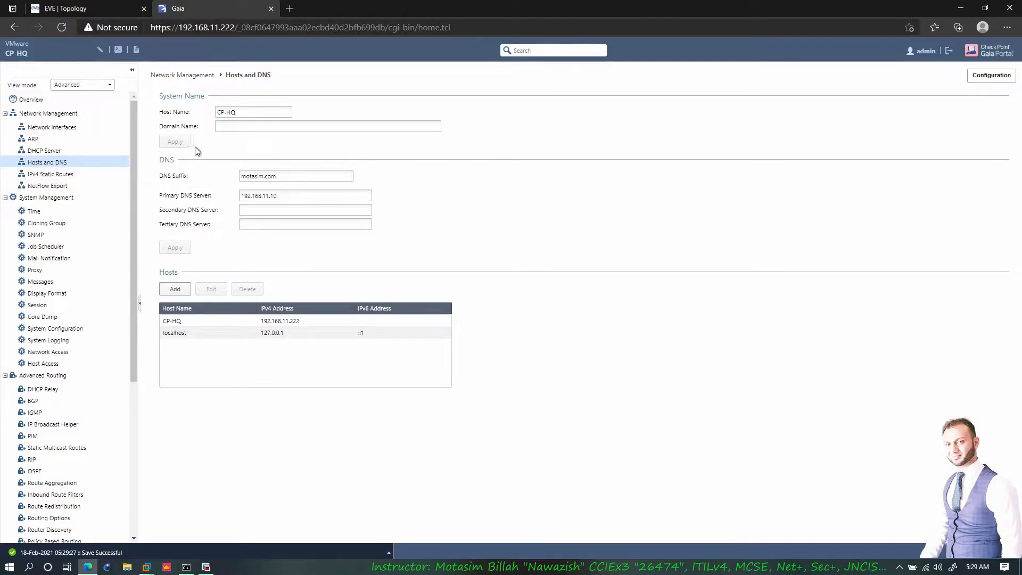
key("Tab")
left_click(342, 141)
type("motasim.com")
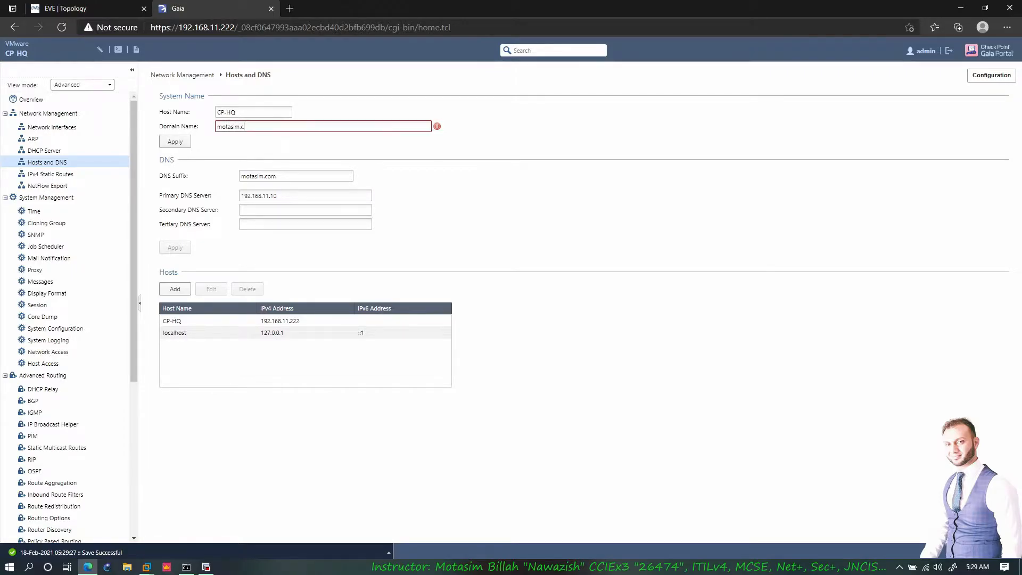
key("Tab")
key("Tab")
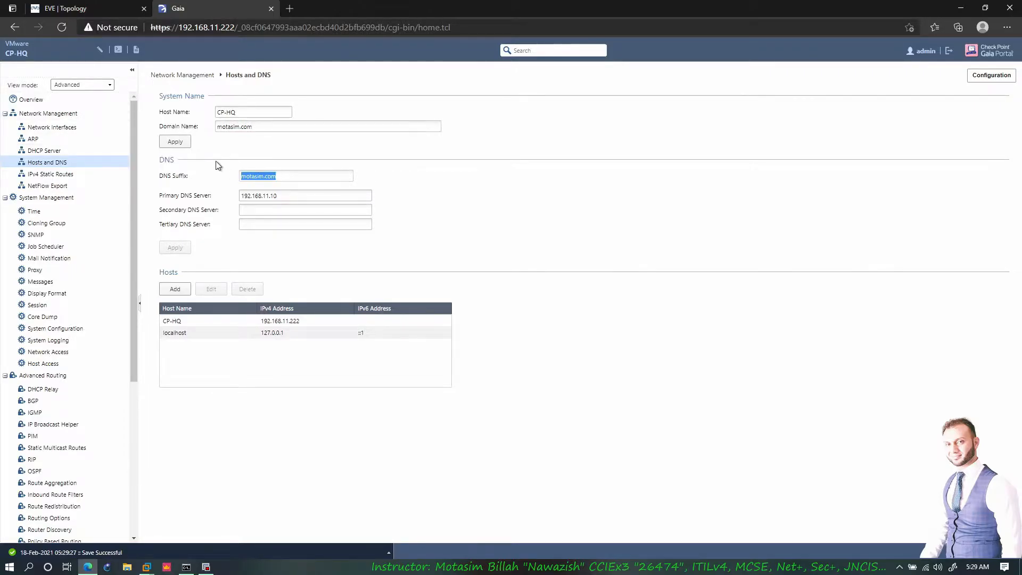
left_click(365, 196)
left_click_drag(364, 195, 238, 197)
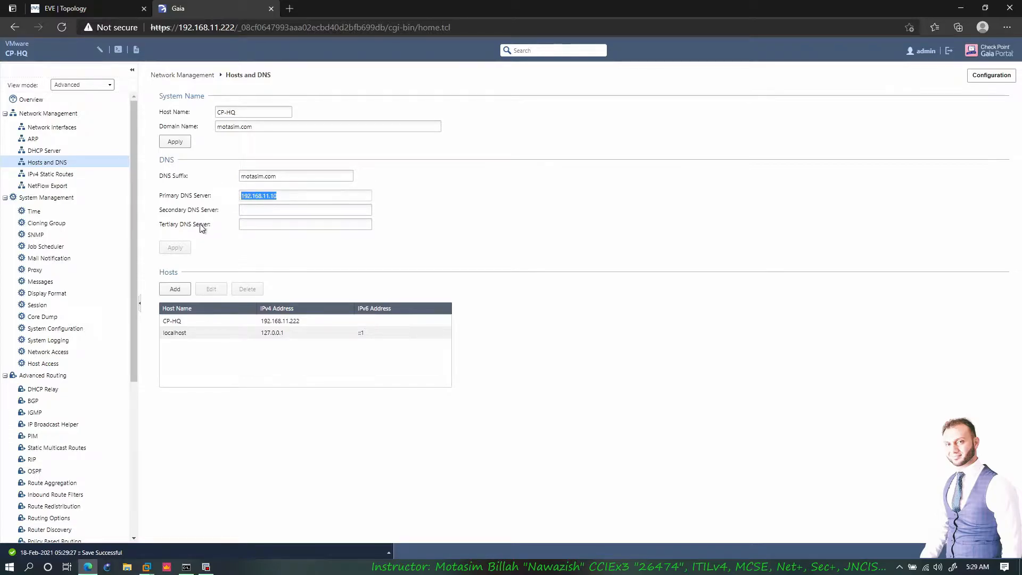
left_click(60, 8)
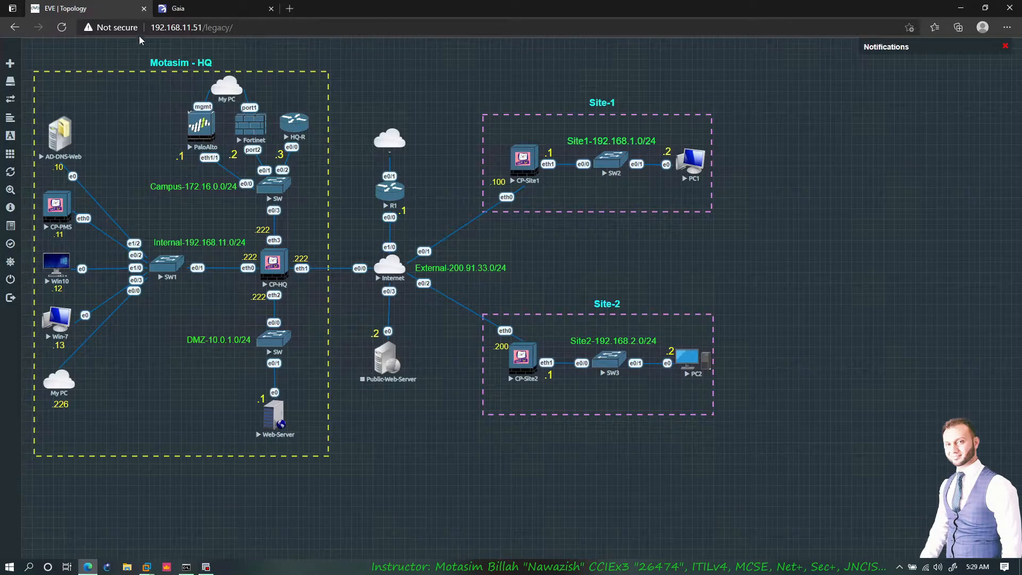
left_click(180, 9)
left_click(277, 195)
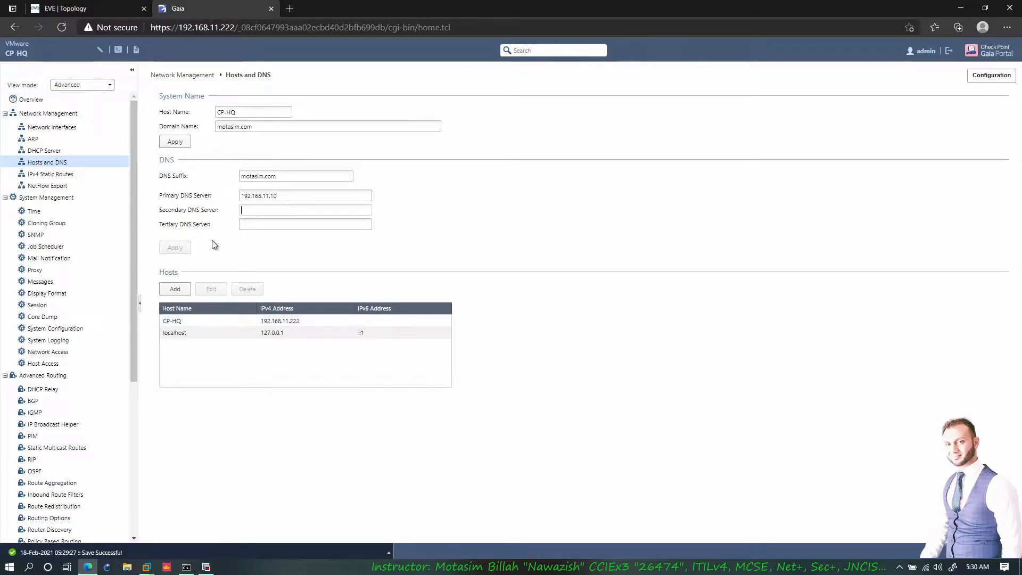
- Review the IPv4 static routes, with default via 200.91.33.1, then return to the EVE topology
left_click(54, 174)
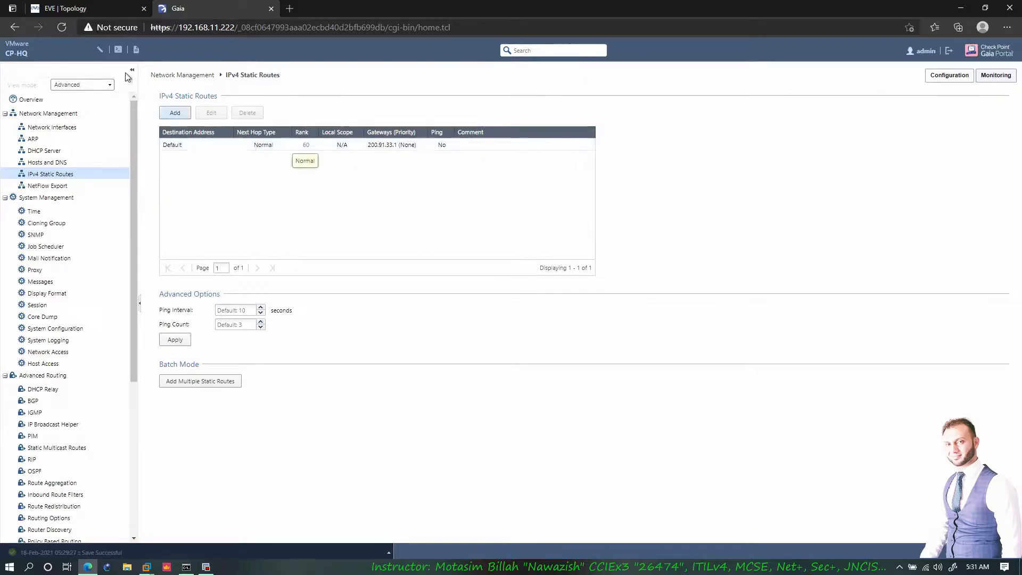
left_click(114, 12)
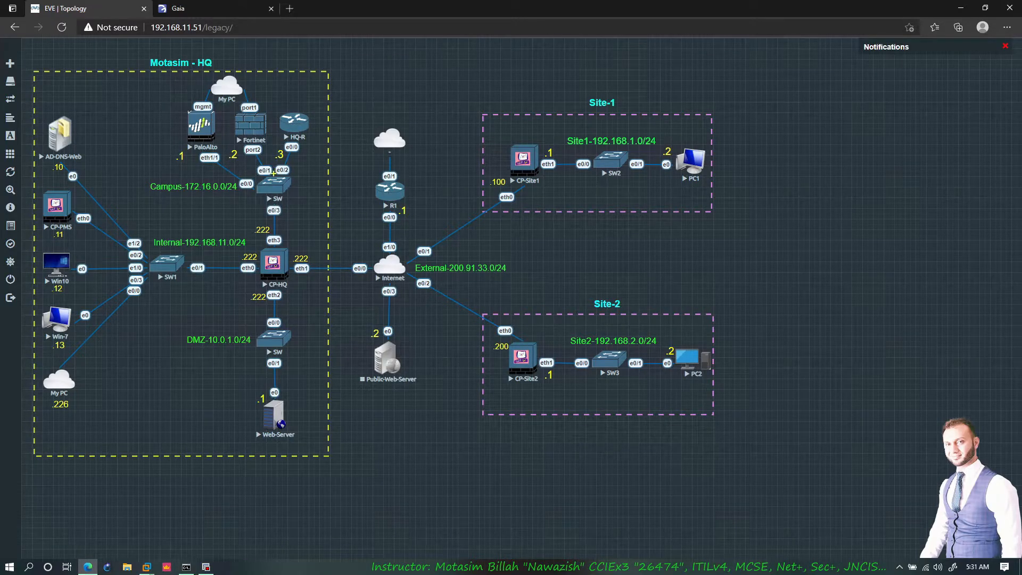
left_click_drag(272, 173, 269, 245)
left_click_drag(158, 275, 234, 275)
left_click_drag(276, 309, 277, 350)
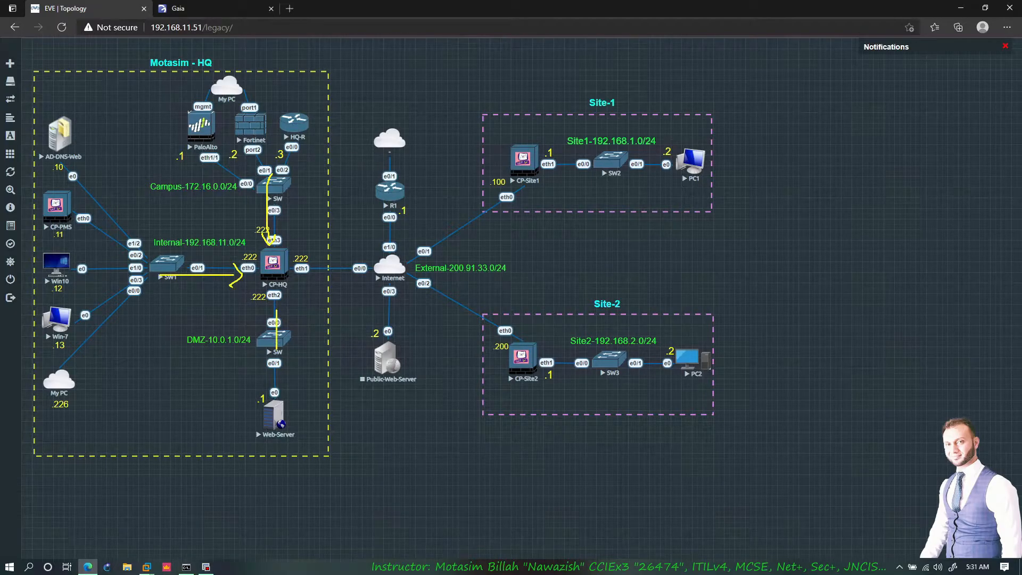
left_click_drag(260, 128, 280, 184)
left_click_drag(141, 262, 199, 270)
mouse_move(290, 263)
left_mouse_down()
mouse_move(325, 245)
mouse_move(388, 242)
left_mouse_up()
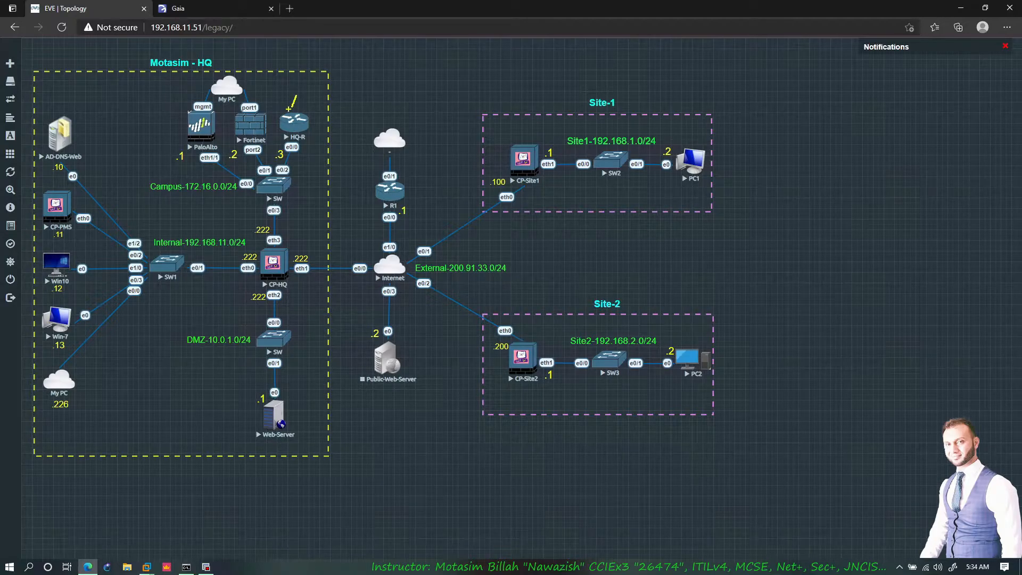
left_click_drag(296, 96, 307, 98)
key("Escape")
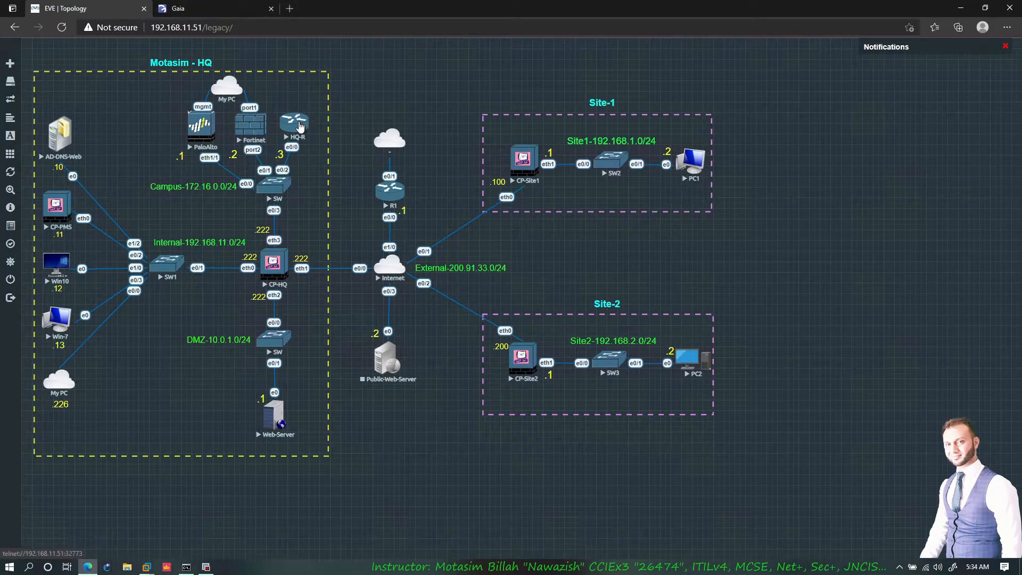
- On the HQ-R console, give e0/0 address 172.16.0.3 255.255.255.0 and bring it up
left_click(551, 88)
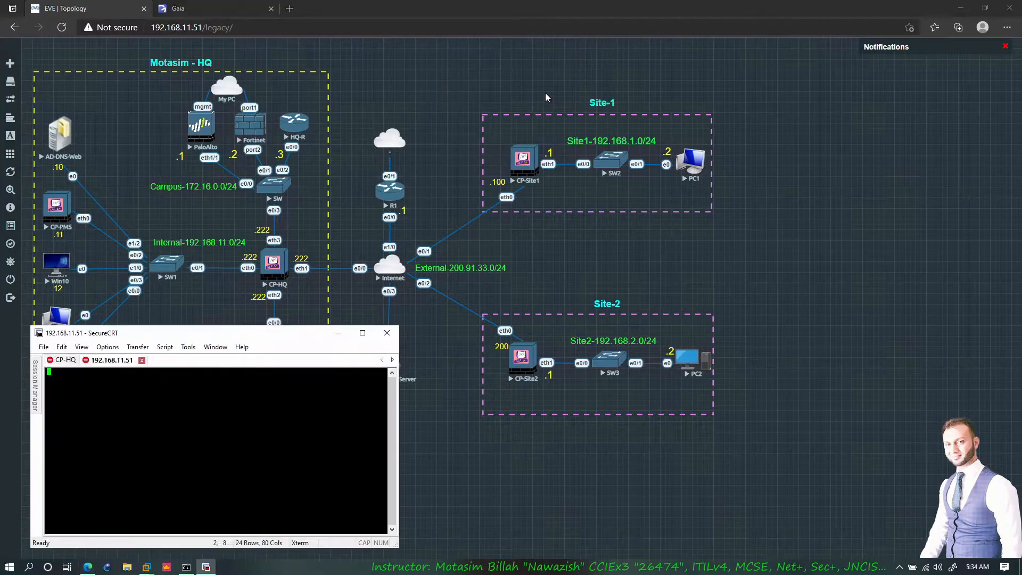
key("Return")
key("Return")
key("Return")
key("Return")
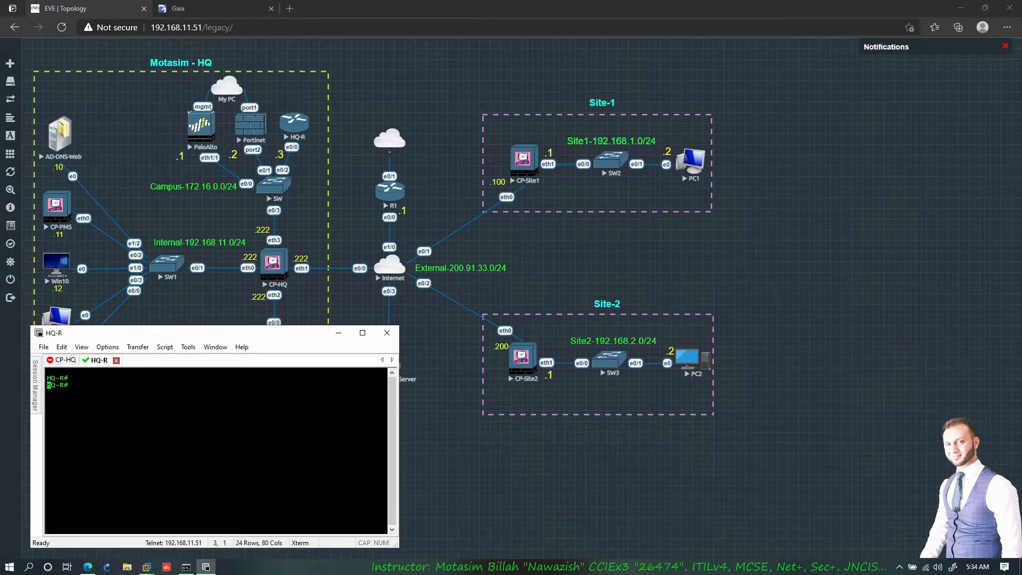
type("conf t")
key("Return")
type("int")
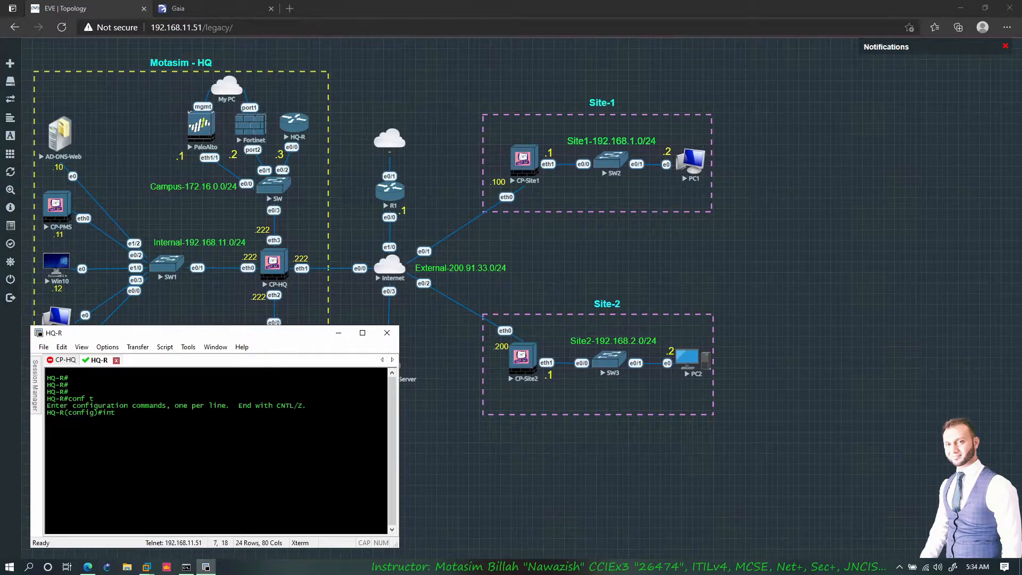
type("e0/0/0")
key("Return")
type("ip add 172.16")
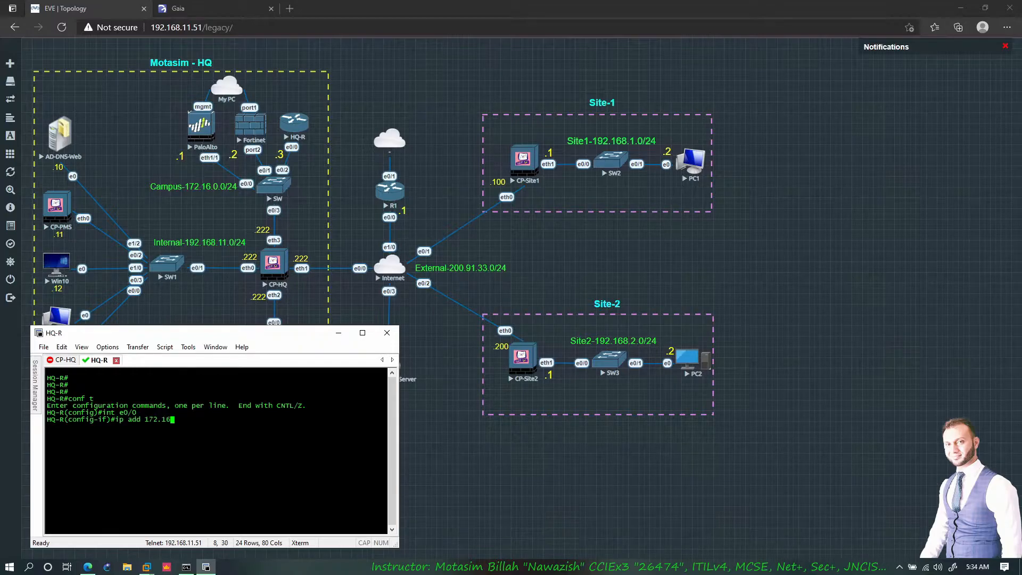
type(".0.3 255.255.255.0")
key("Return")
type("no shut")
key("Return")
- Add a default route 0.0.0.0/0 via 172.16.0.222 and create interface Loopback1
type("exit")
key("Return")
key("Return")
type("ip route 0.")
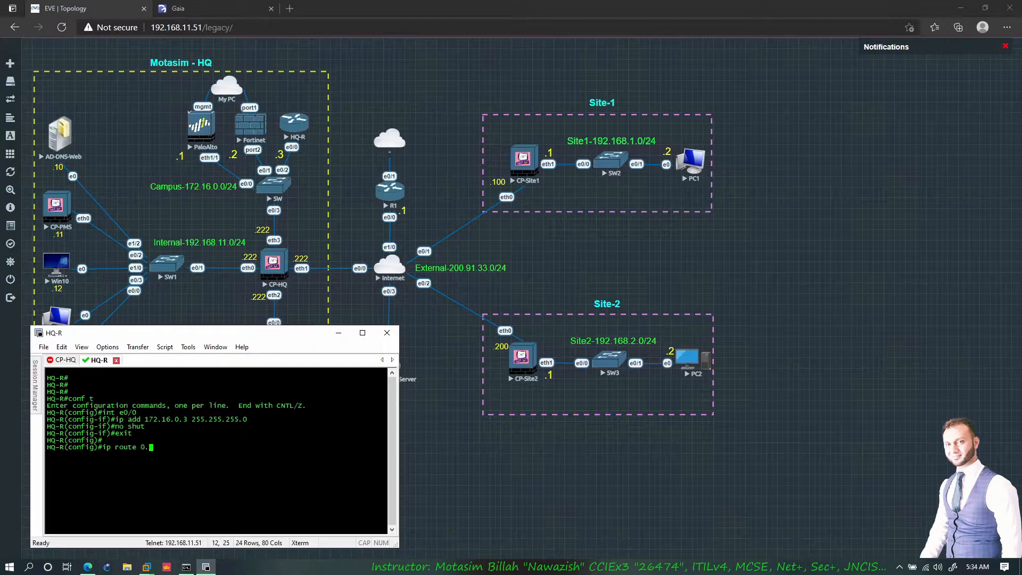
type("0.0.0 0.0.0.0 172.16.0.222")
key("Return")
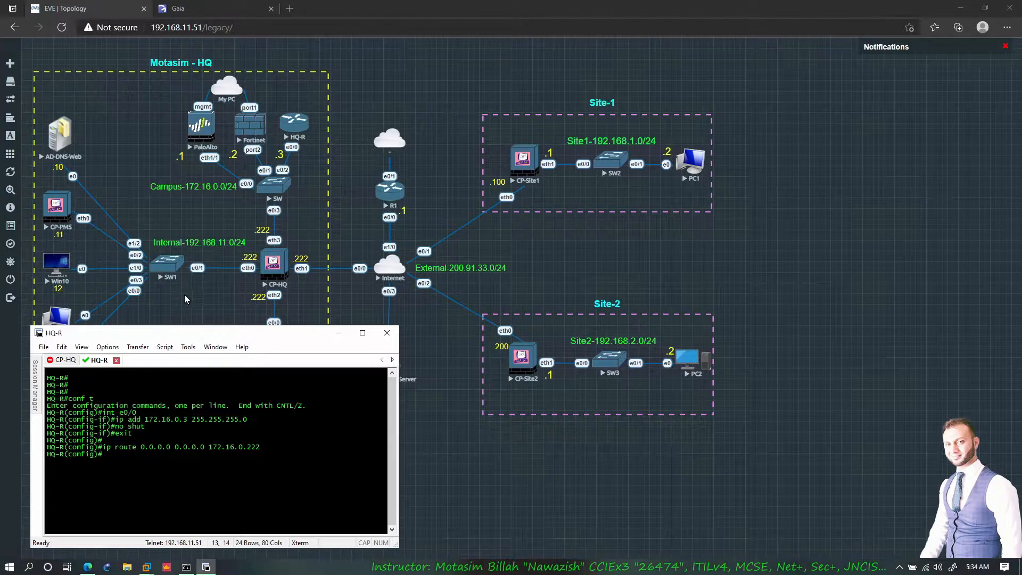
type("int lo 1")
key("Return")
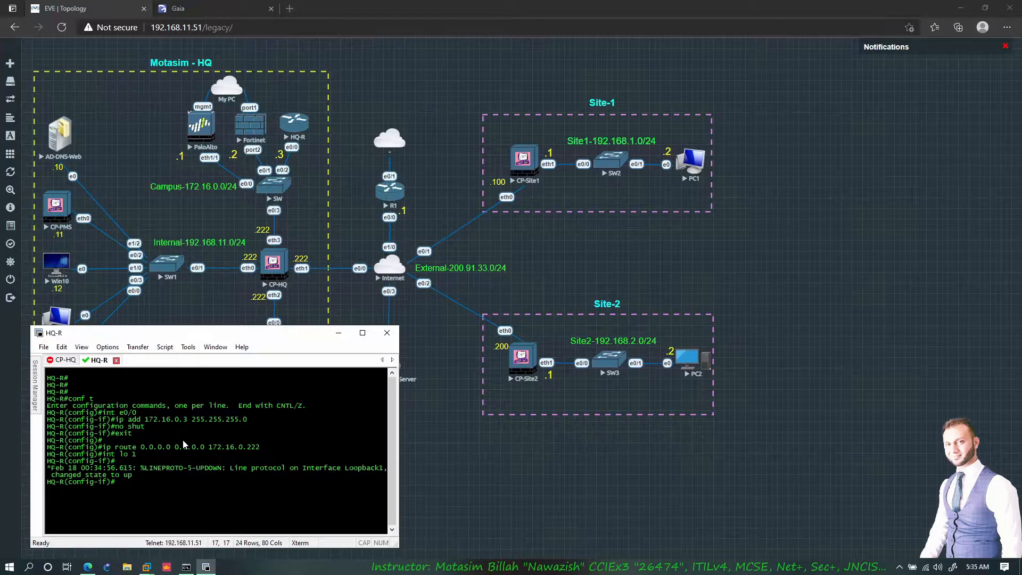
- Assign 172.16.1.1 255.255.255.0 to Loopback1
type("ip add")
type("172.16.1.1 255.255.255.0")
key("Return")
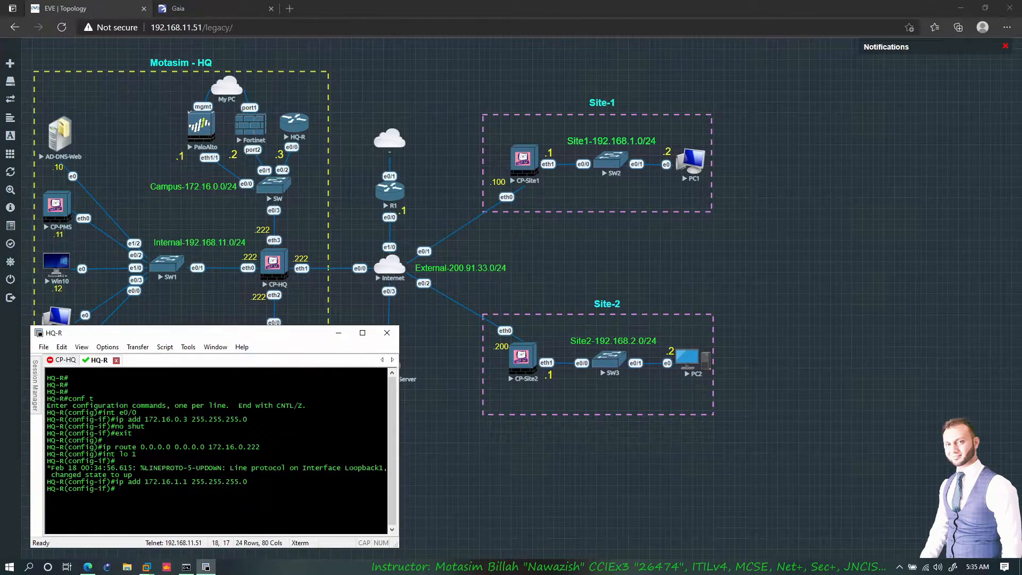
- Create Loopback2 and give it 172.16.2.1/24 by editing the recalled address command
type("int lo 1")
key("BackSpace")
type("2")
key("Return")
key("Up")
key("Return")
key("Up")
key("Up")
key("Left")
key("Left")
key("Left")
key("Left")
key("Left")
key("Left")
key("Left")
key("Left")
key("Left")
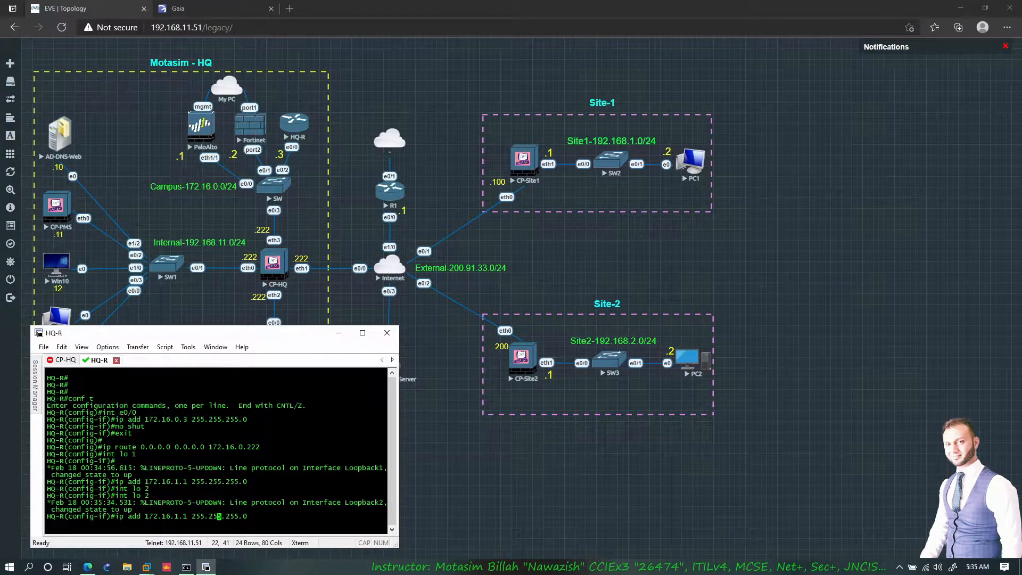
key("BackSpace")
type("2")
key("Return")
- Send the Internal label to back, trim it to 192.168.11.0/24, and place it beside My PC
left_click(339, 336)
right_click(210, 242)
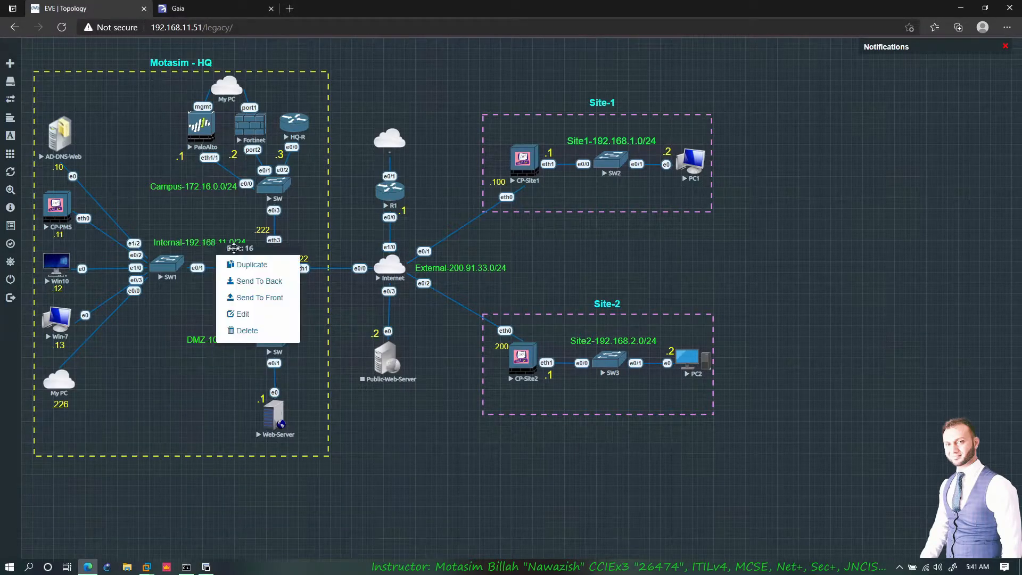
left_click(257, 281)
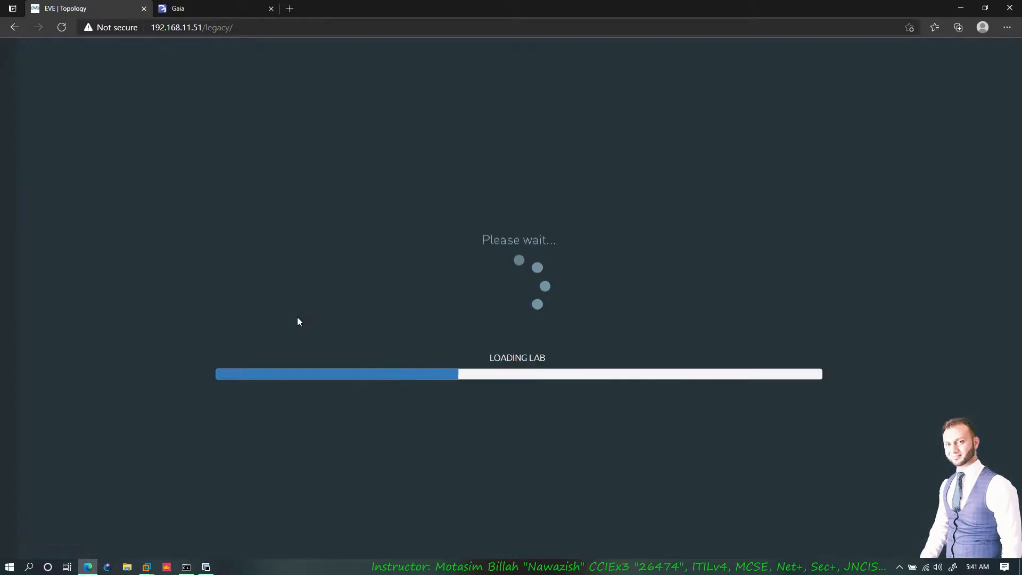
left_click_drag(248, 276, 402, 82)
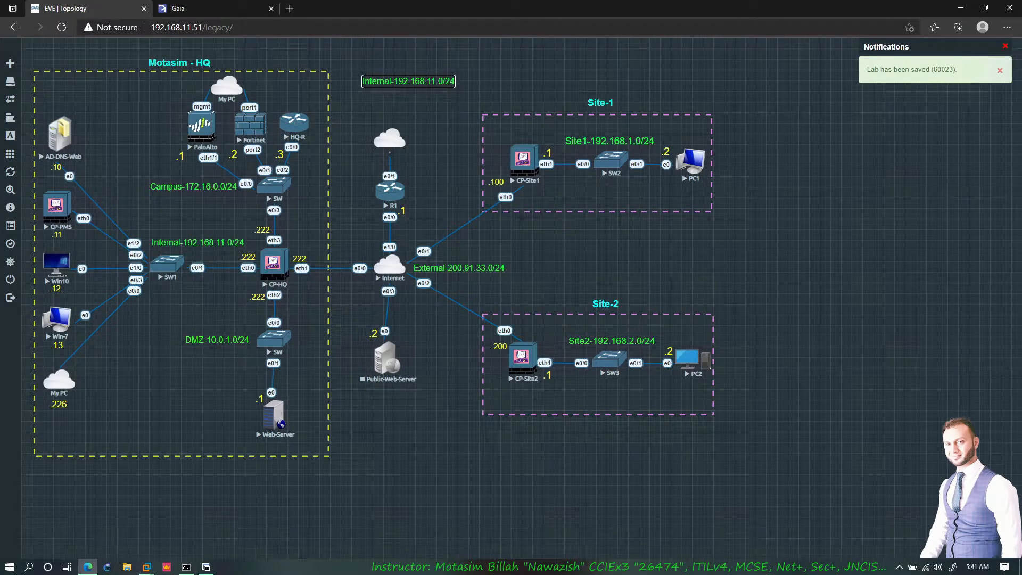
key("BackSpace")
key("BackSpace")
key("BackSpace")
key("BackSpace")
key("BackSpace")
key("BackSpace")
key("BackSpace")
key("BackSpace")
key("BackSpace")
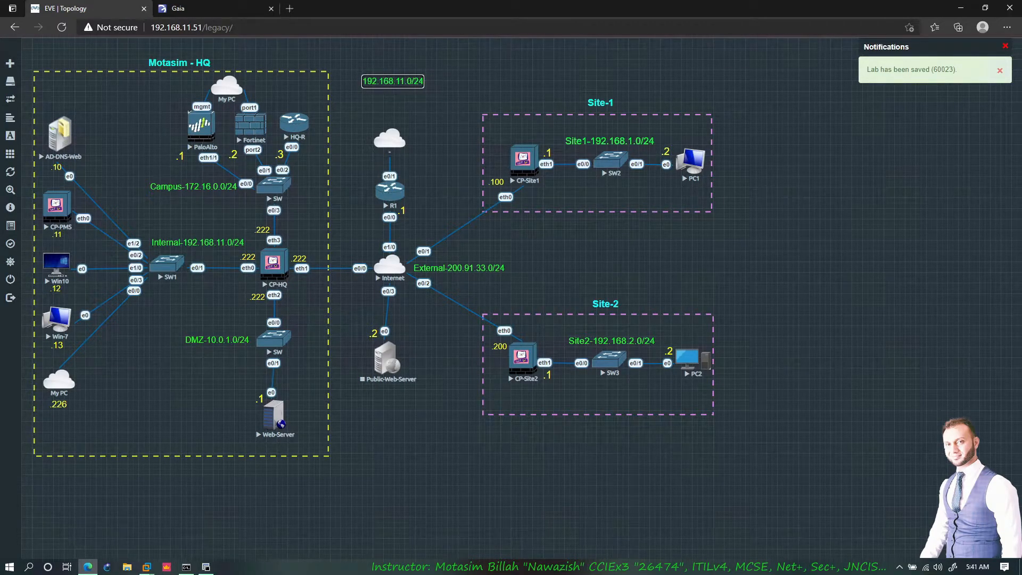
left_click_drag(396, 80, 277, 81)
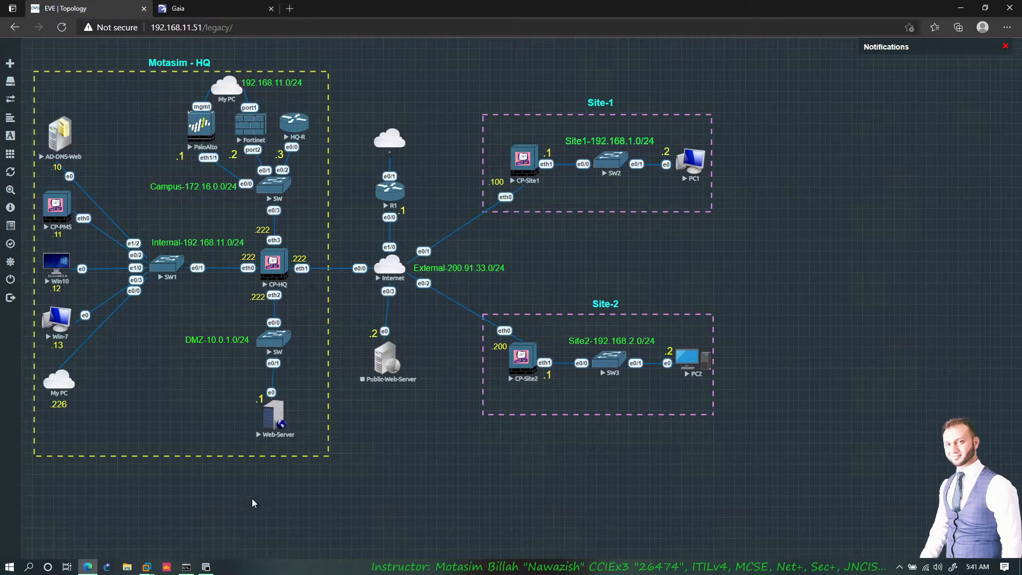
- Open the Fortinet console session and log in as admin
left_click(206, 567)
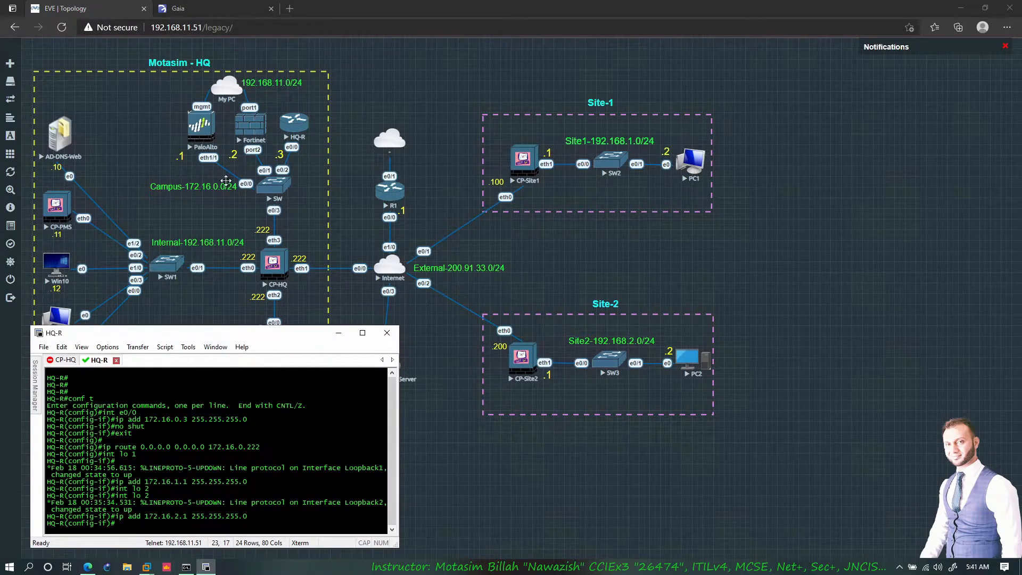
left_click(245, 133)
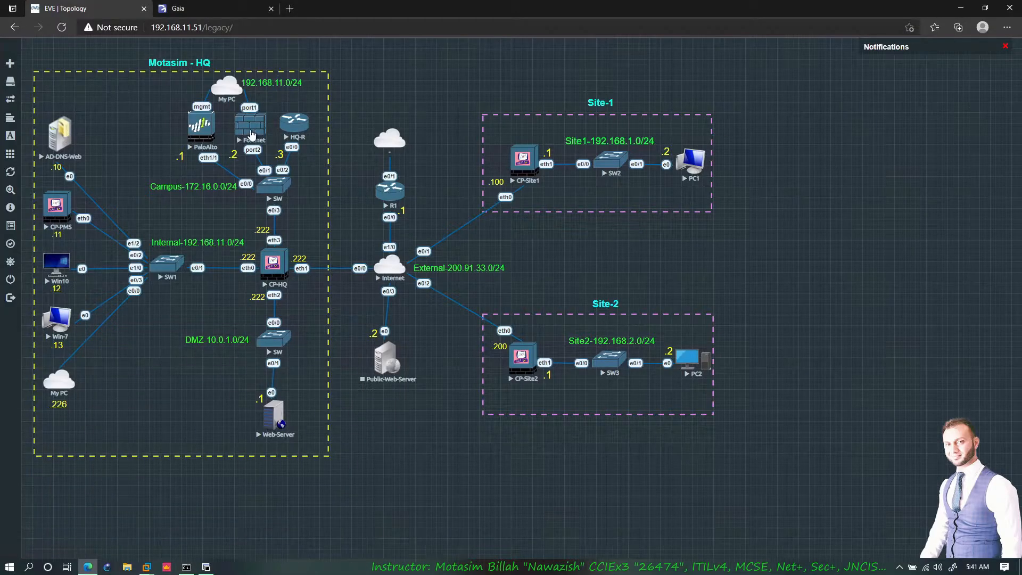
left_click(517, 171)
left_click(563, 85)
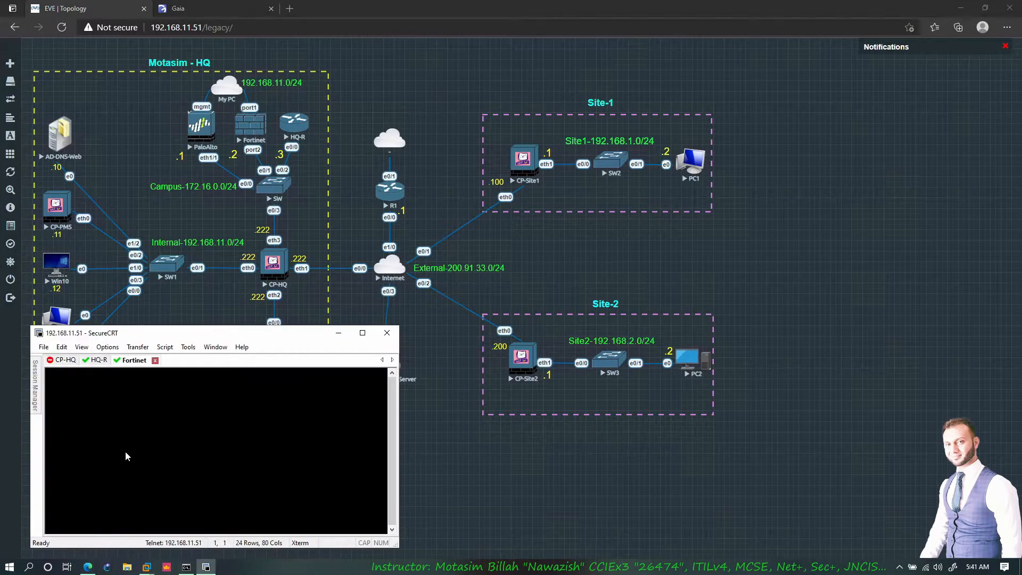
key("Return")
type("admin")
key("Return")
key("Return")
- Enter config system interface, edit port1, and set its mode to static
type("config system interface")
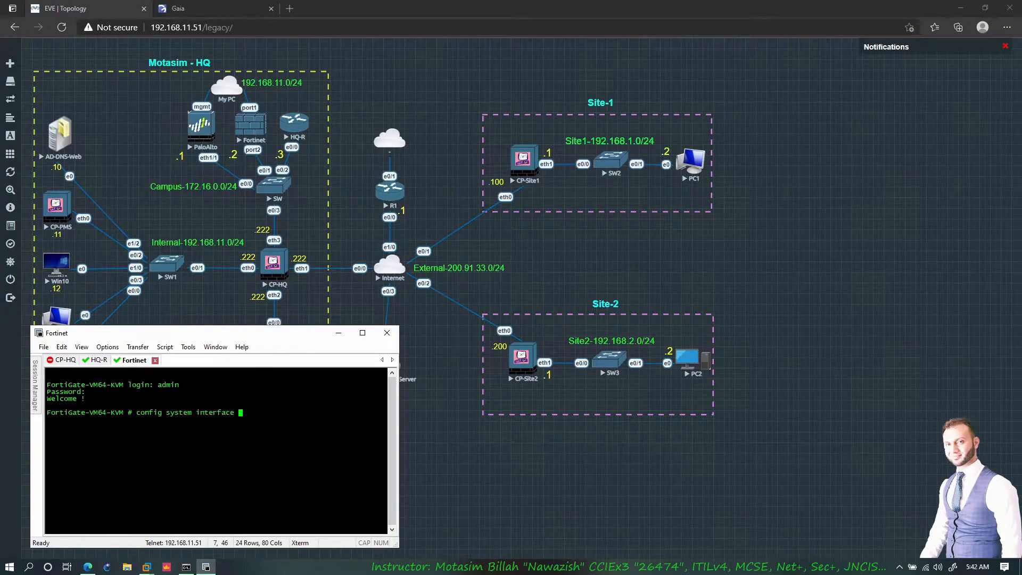
key("Return")
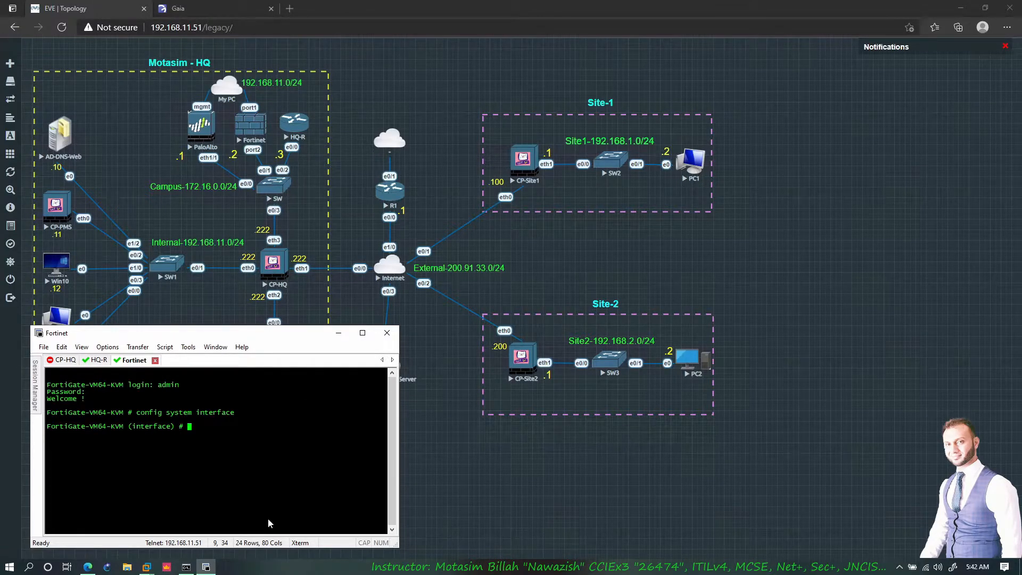
type("eid")
key("BackSpace")
type("dit port1")
key("BackSpace")
key("BackSpace")
key("BackSpace")
key("BackSpace")
key("BackSpace")
key("Tab")
key("Return")
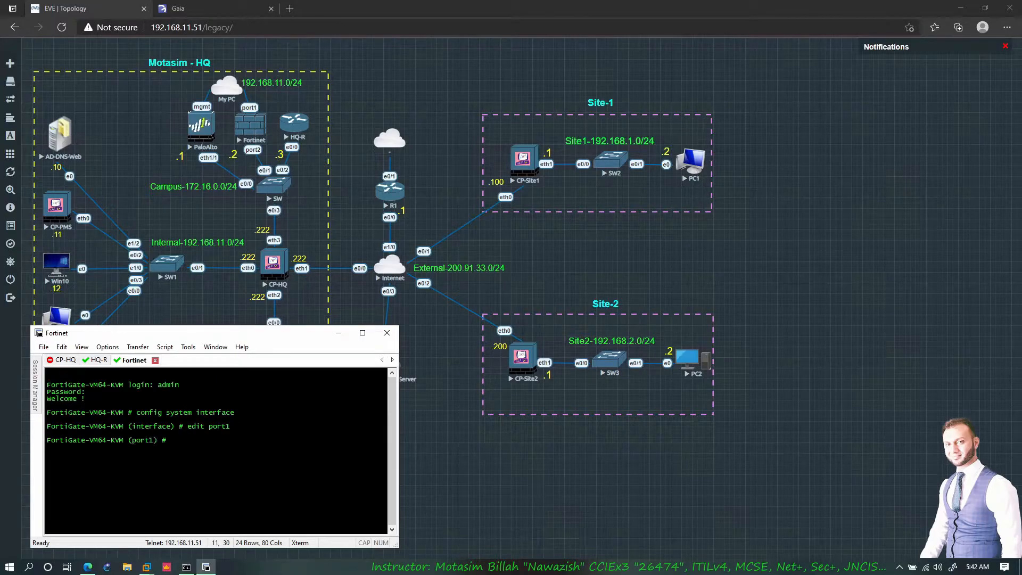
type("set mos")
type("e static")
key("Return")
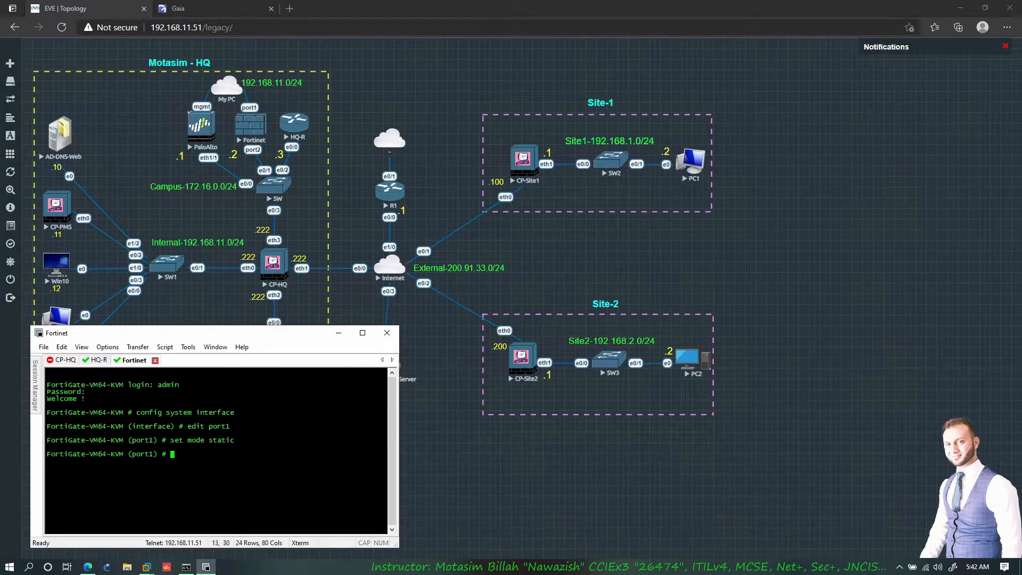
- Assign IP 192.168.11.161/24 to port1
type("set ip ")
type("192.168.")
type("11.")
type("161")
type("255.")
type("255.")
key("BackSpace")
key("BackSpace")
key("BackSpace")
key("BackSpace")
key("BackSpace")
key("BackSpace")
key("BackSpace")
key("BackSpace")
key("BackSpace")
key("BackSpace")
type("/")
key("BackSpace")
type("1/24")
key("Return")
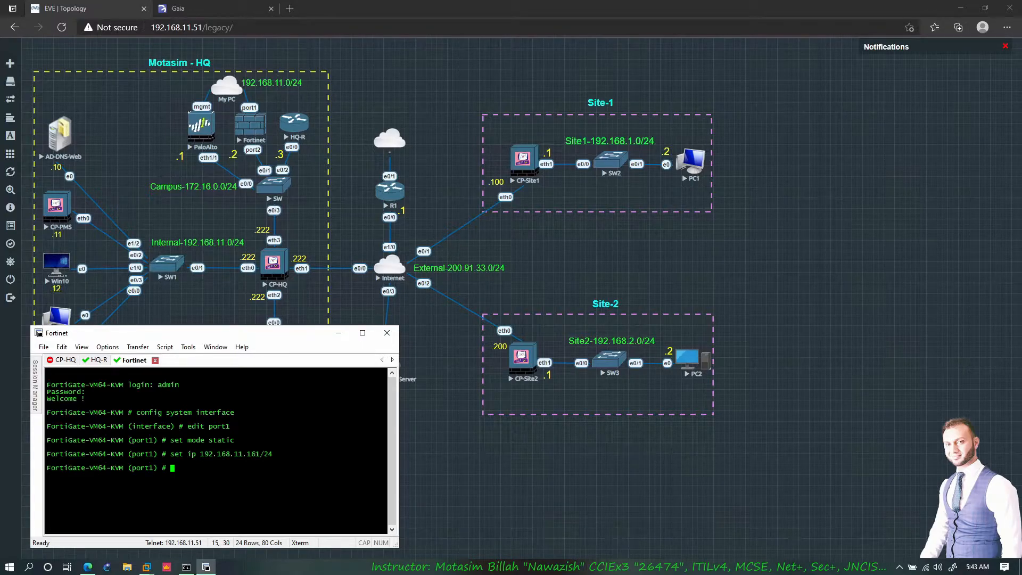
- End the port1 interface configuration and begin config router static
type("exn")
key("BackSpace")
key("BackSpace")
type("n")
key("Return")
type("confi")
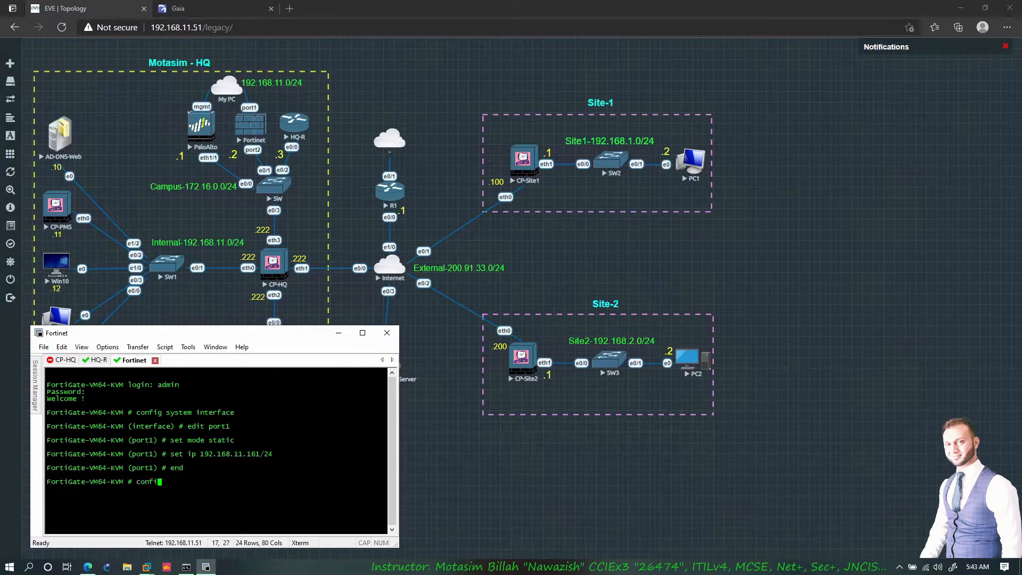
type("g router static")
- Create FortiGate static route 1 for 0.0.0.0/0 via gateway 172.16.0.222 on port1
key("Return")
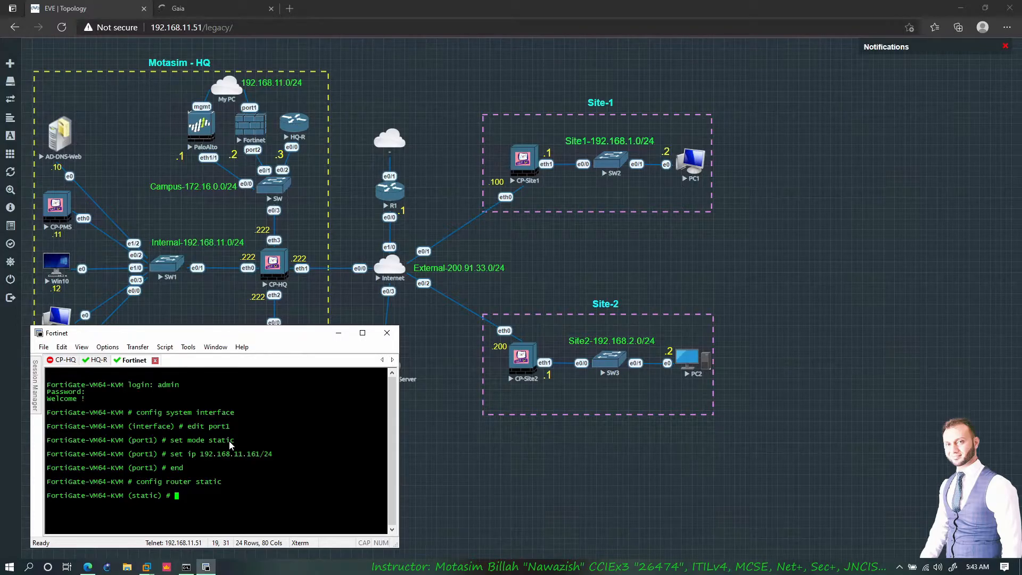
type("edit 1")
key("Return")
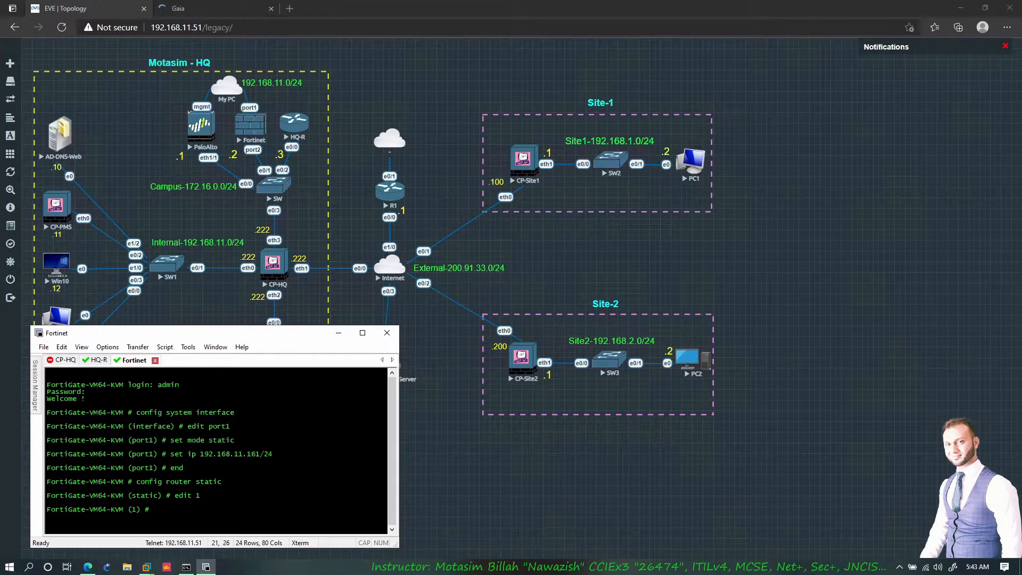
type("set d")
key("BackSpace")
type("status")
key("BackSpace")
key("BackSpace")
key("BackSpace")
key("BackSpace")
key("BackSpace")
key("BackSpace")
type("dst 0.0.0.0/0")
key("Return")
type("set gateway ")
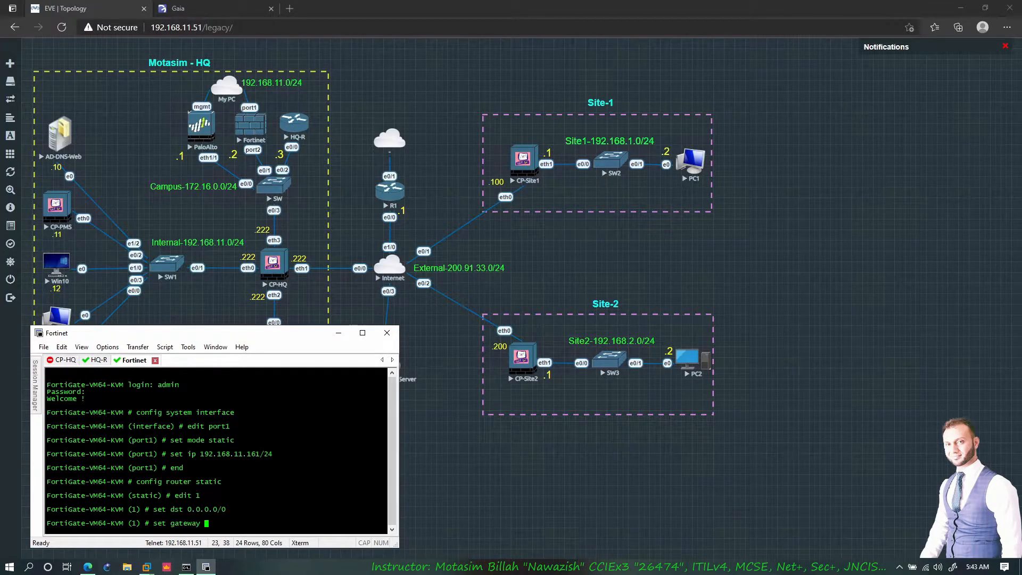
type("172.16.0.222")
key("Return")
type("set po")
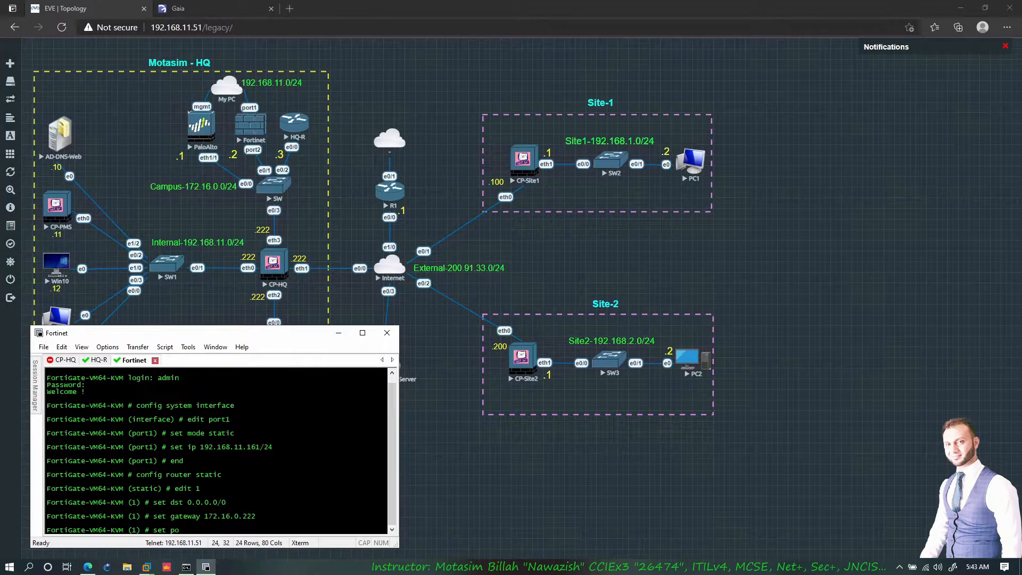
key("BackSpace")
key("BackSpace")
type("device port1")
key("Return")
type("exit")
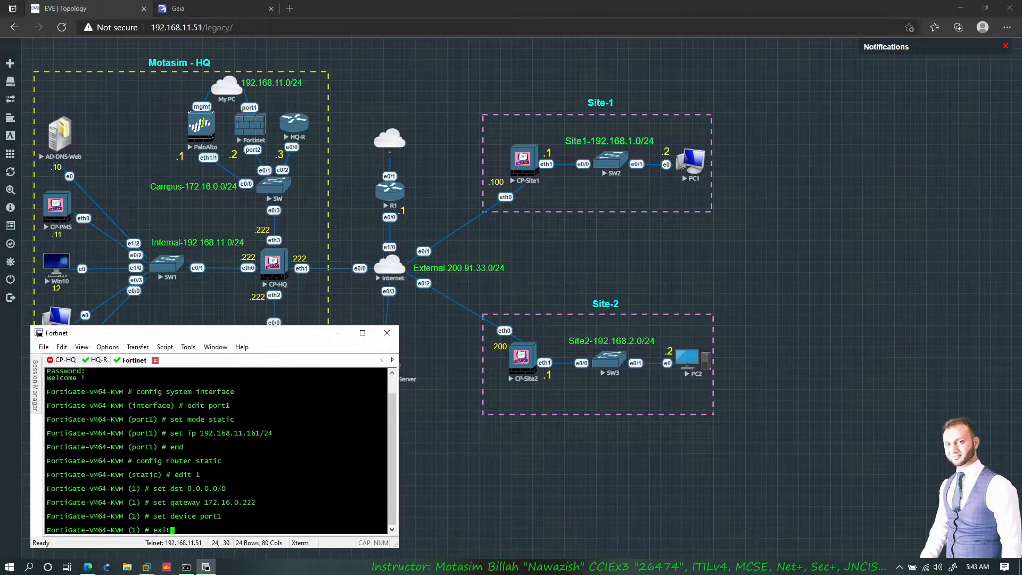
key("Return")
key("Return")
type("end")
key("Return")
key("Return")
key("Return")
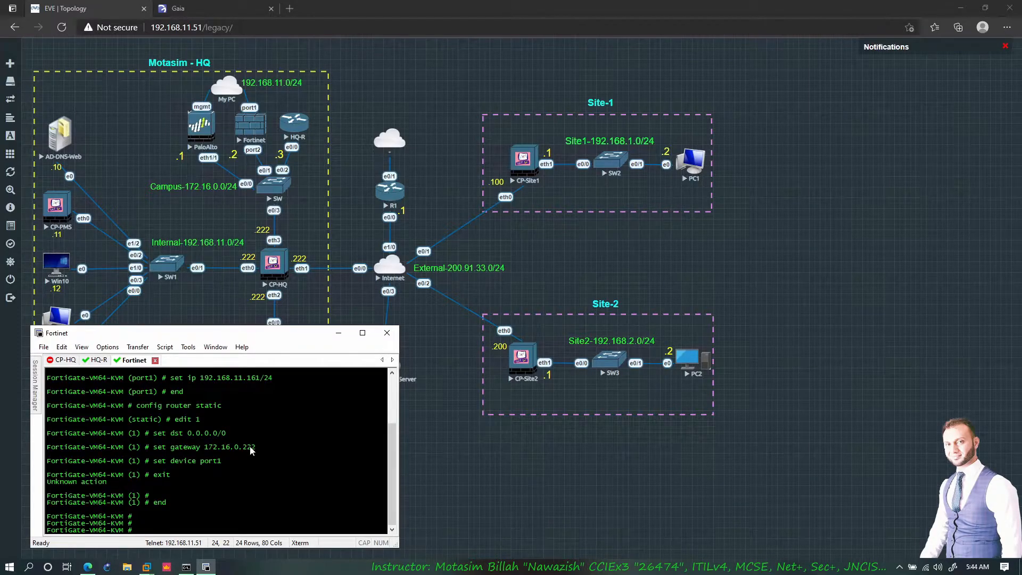
- Enter config system interface and begin an 'edit port1' command
type("config system interface")
key("Return")
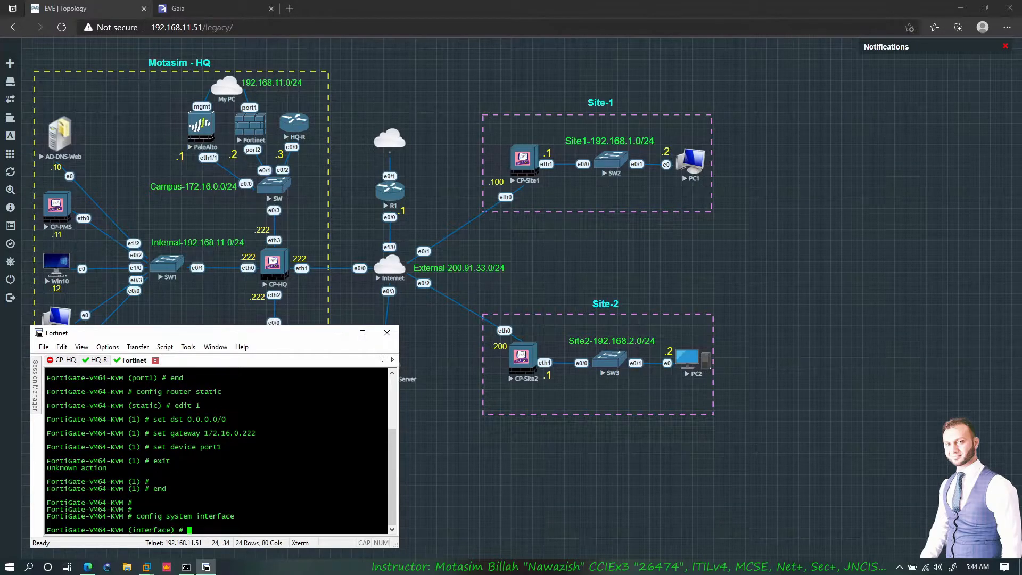
type("p")
key("BackSpace")
type("edit port1")
- Change the interface being edited to port2
key("BackSpace")
key("BackSpace")
key("BackSpace")
key("BackSpace")
key("BackSpace")
type("2")
key("BackSpace")
type("port1")
key("BackSpace")
key("BackSpace")
key("BackSpace")
key("BackSpace")
key("BackSpace")
type("port2")
key("Return")
key("Return")
key("Return")
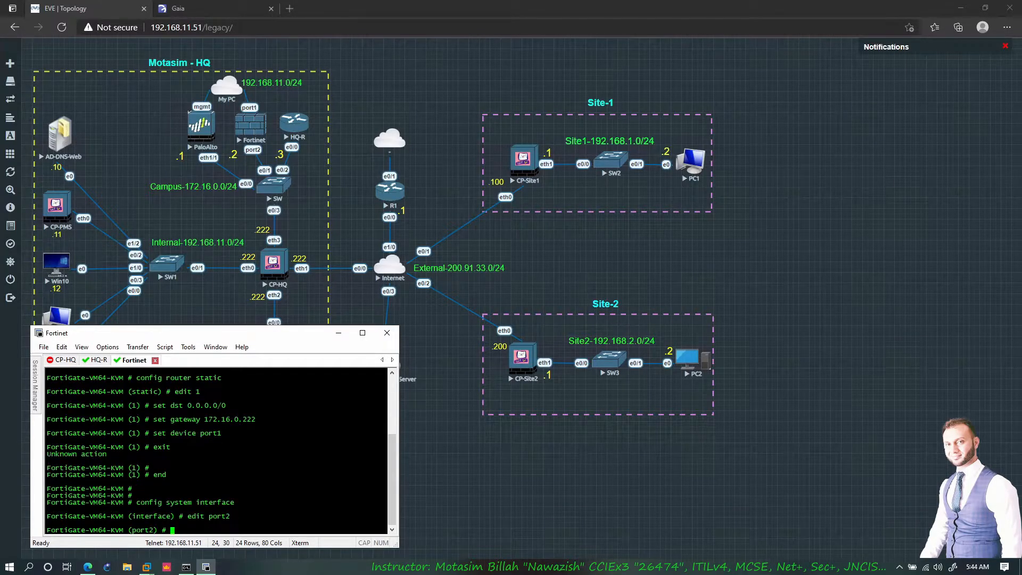
- Set port2 to static mode with IP 172.16.0.2/24 and end the configuration
key("Return")
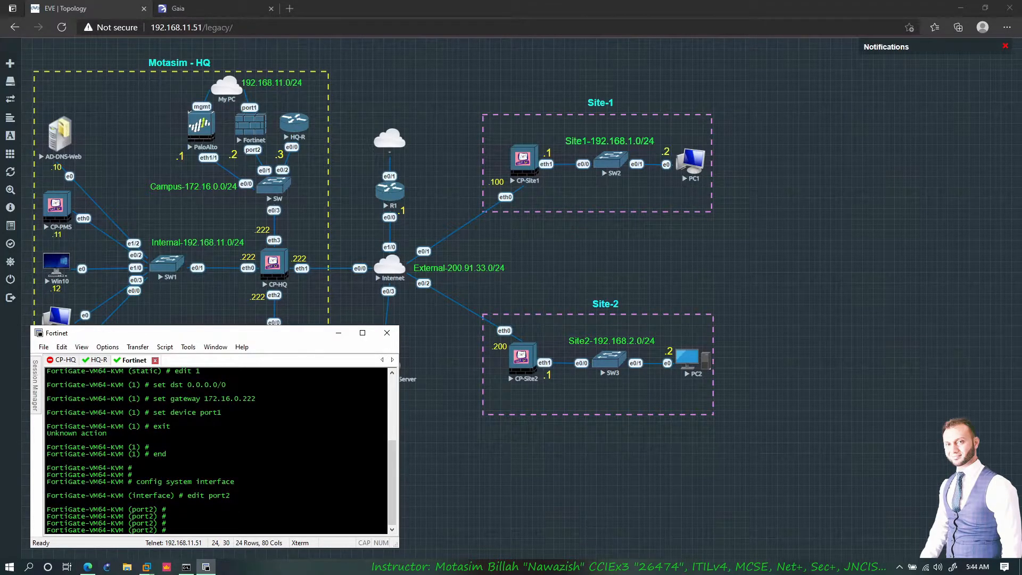
type("set mode static")
key("Return")
type("set ip")
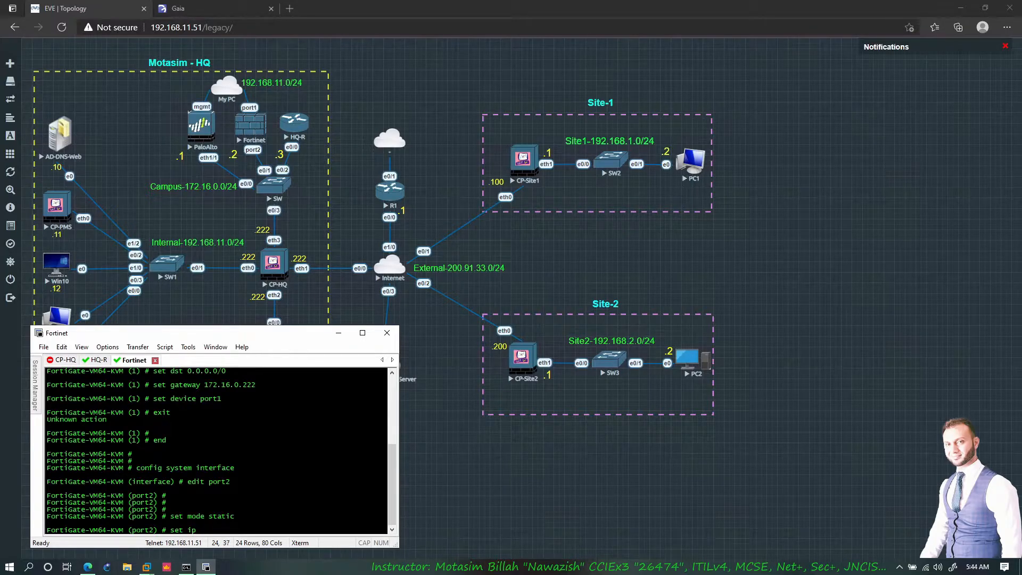
type(" 172.16.0.2/24")
key("Return")
type("end")
key("Return")
key("Return")
key("Return")
key("Return")
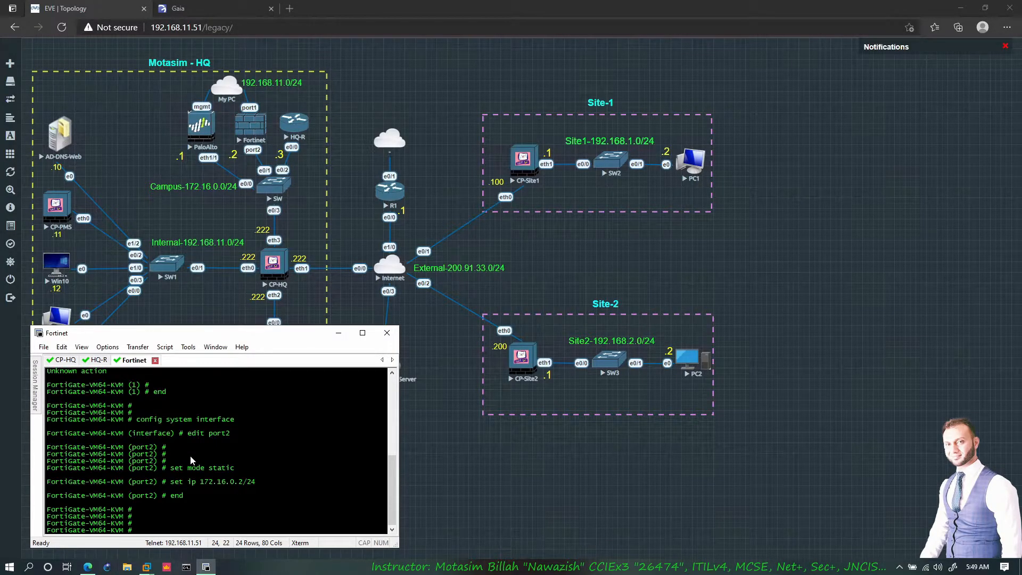
- Ping the FortiGate at 192.168.11.161 from a Command Prompt, getting 4 of 4 replies
key("super+r")
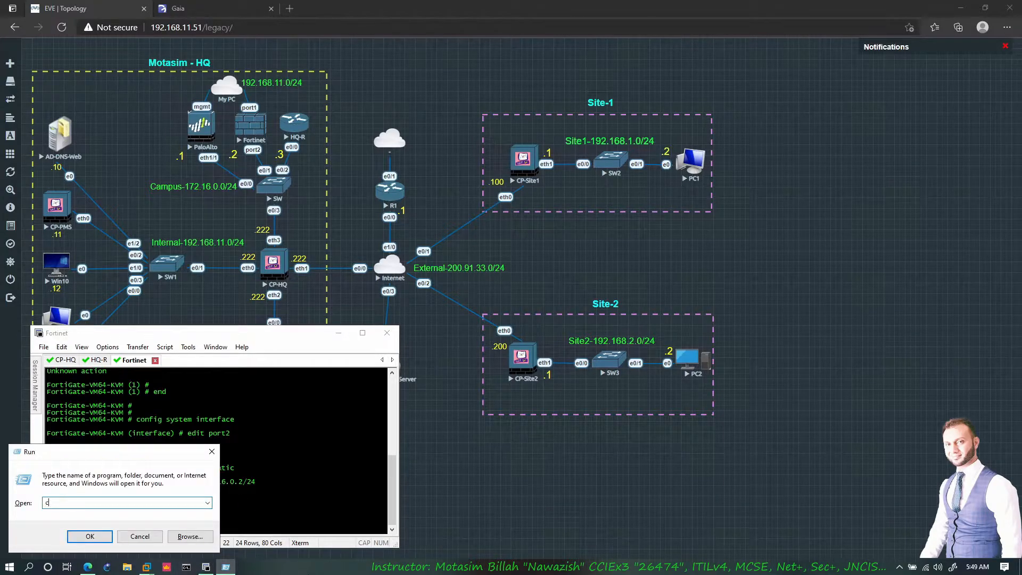
key("Return")
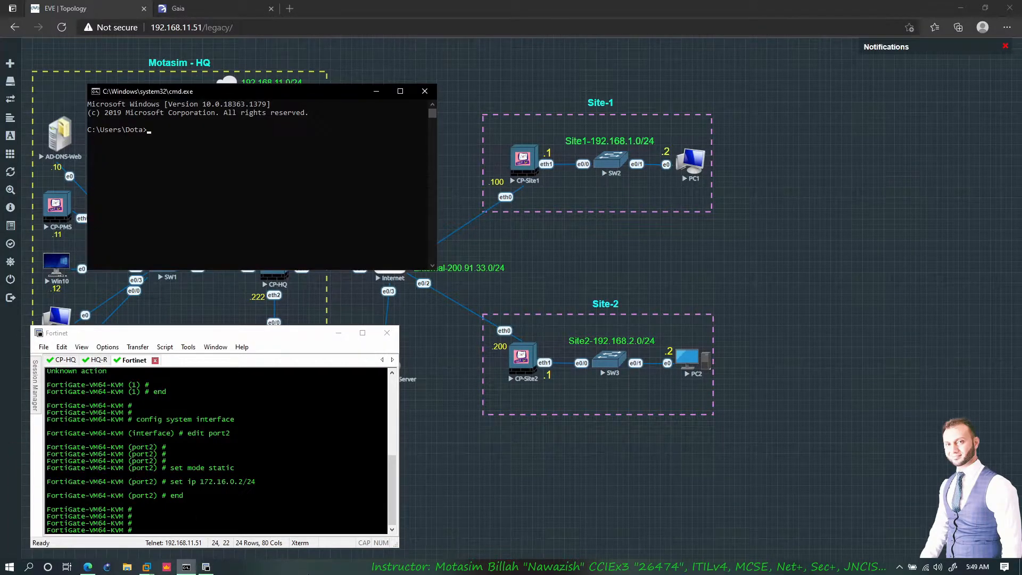
left_click_drag(219, 91, 211, 149)
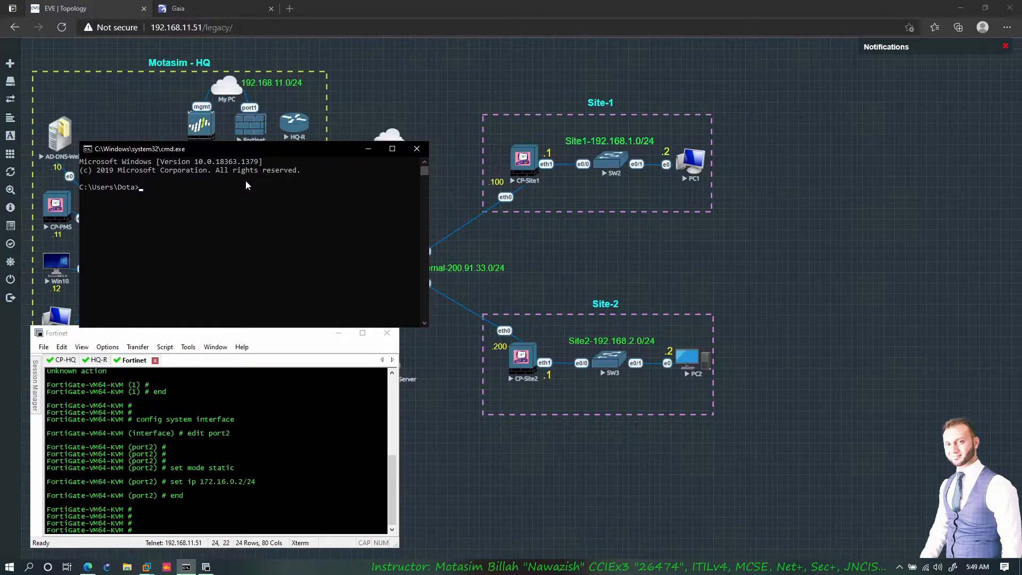
type("ping 192.168.11.161")
key("Return")
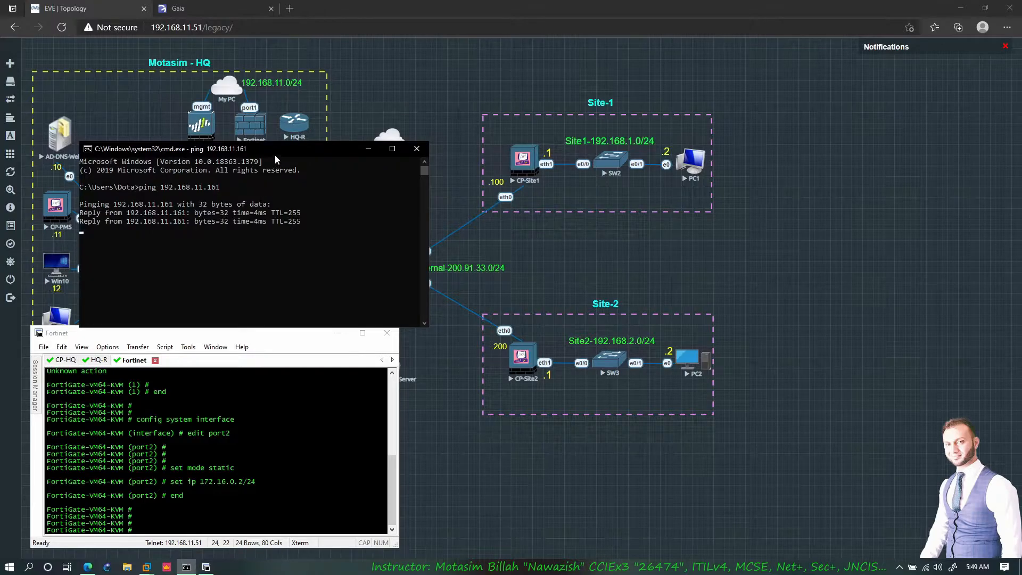
left_click_drag(274, 151, 276, 171)
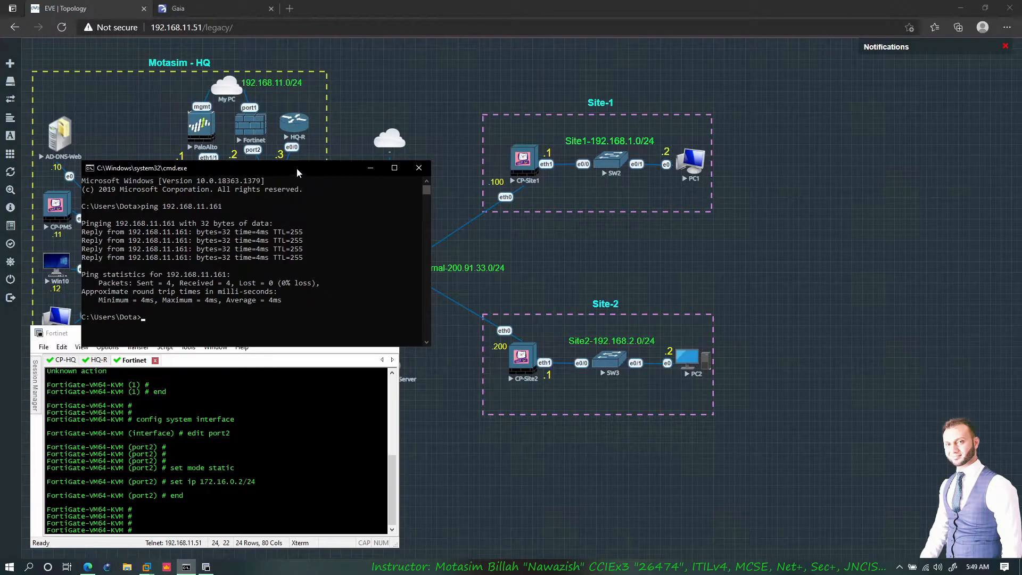
left_click(370, 168)
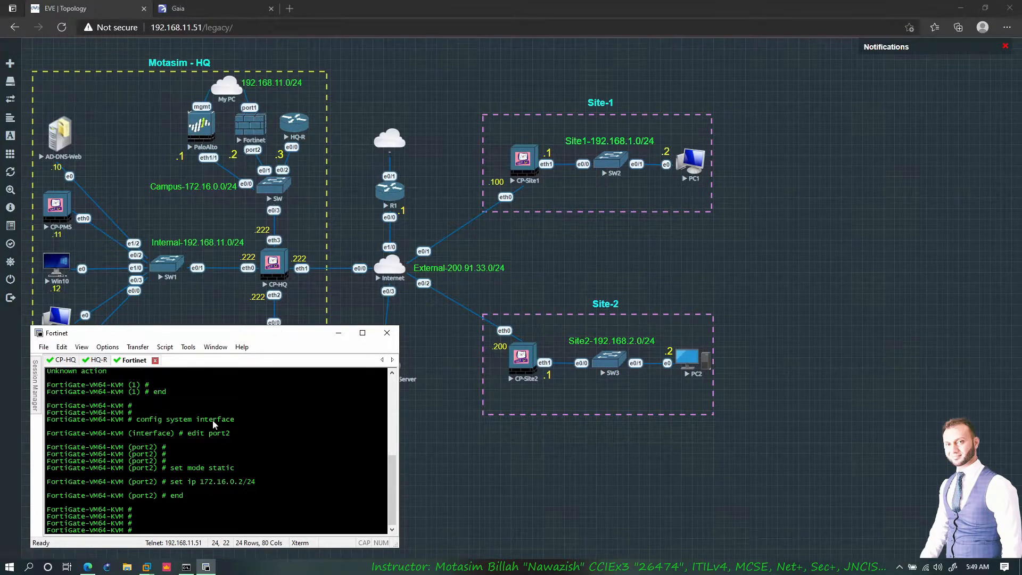
- From CP-HQ, ping 172.16.0.3 (4 of 4 replies), then start pinging 172.16.0.2
left_click(65, 360)
type("ping ")
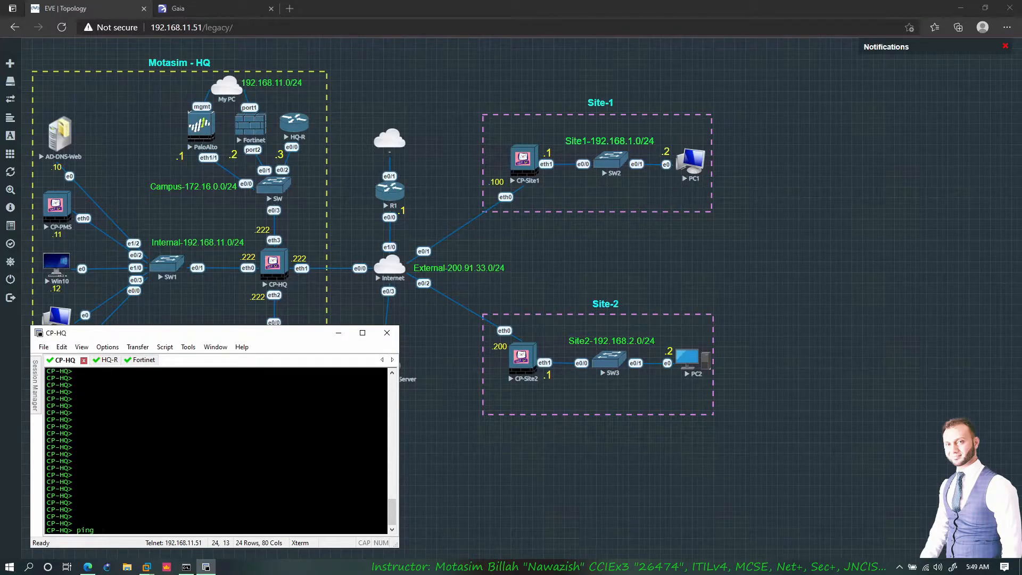
type("172.16.0.3")
key("Return")
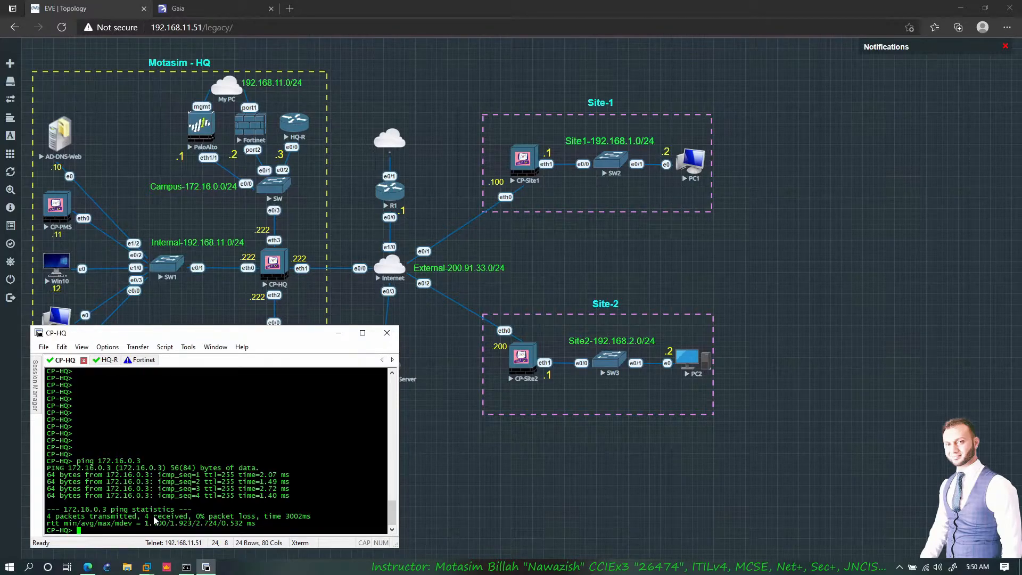
type("ping 172.16.0.2")
key("Return")
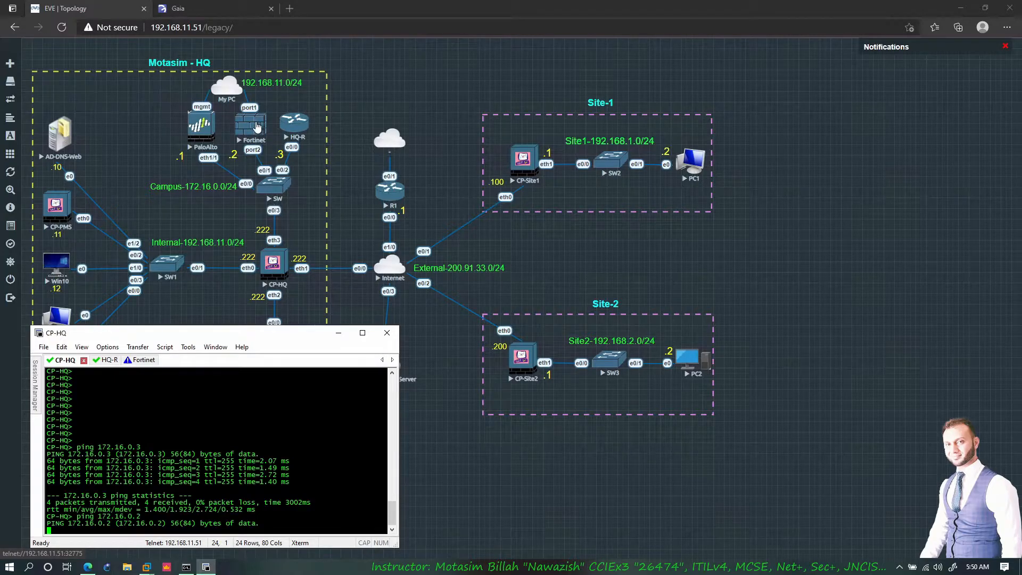
left_click(290, 8)
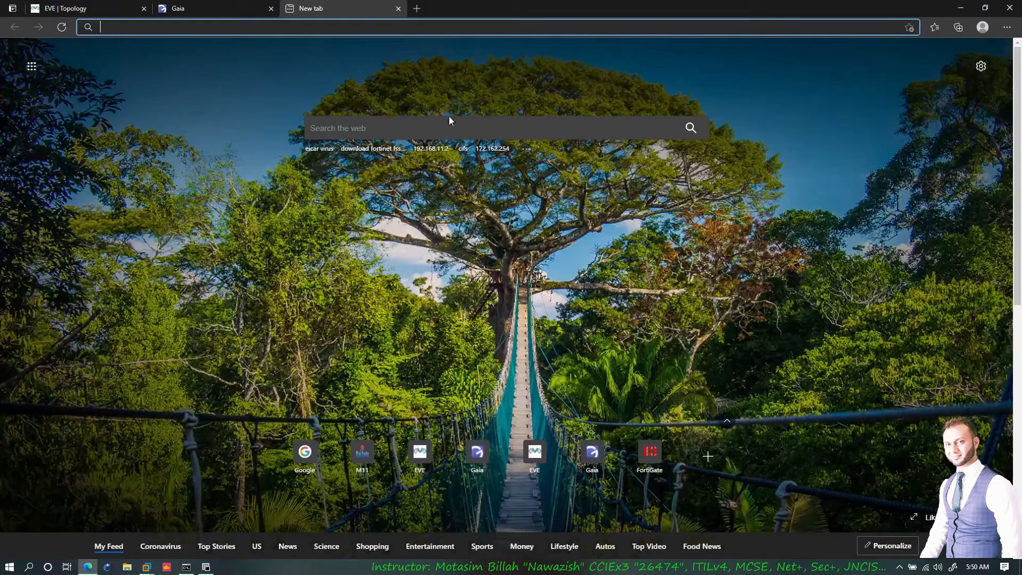
- Log in to the FortiGate web GUI at 192.168.11.161 as admin, skipping the password change
left_click(204, 28)
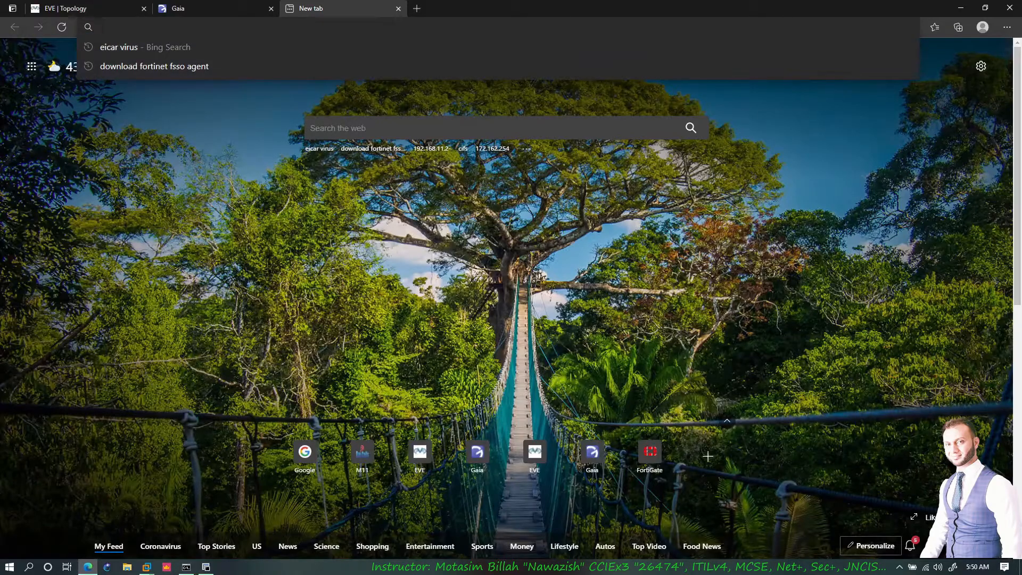
type("19")
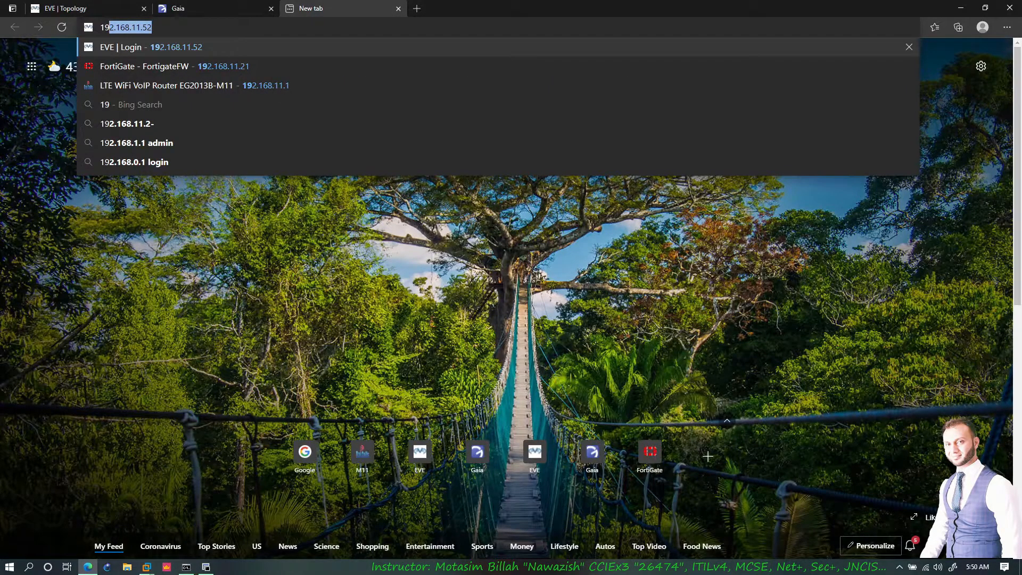
type("2.168.")
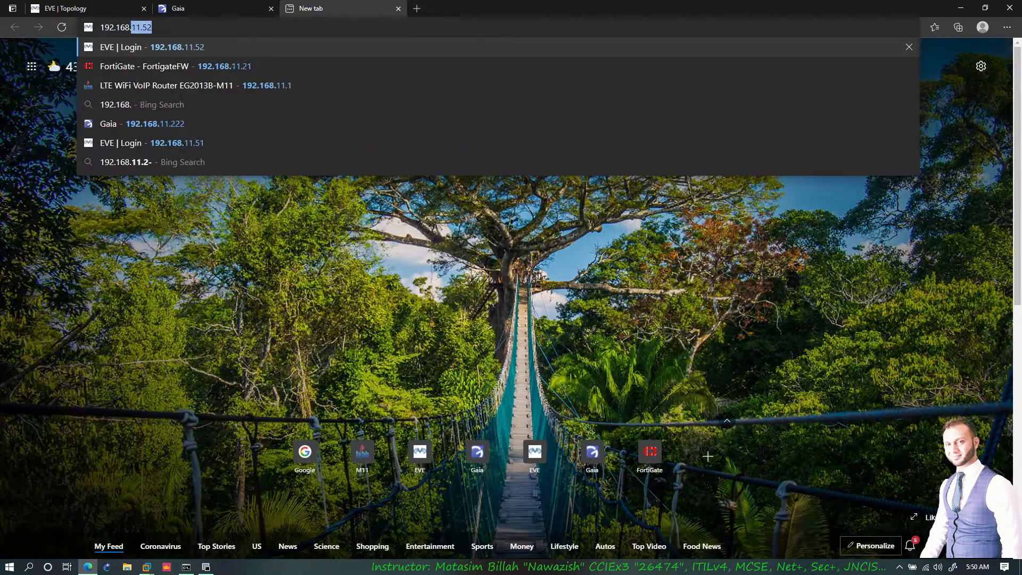
type("11.161")
key("Return")
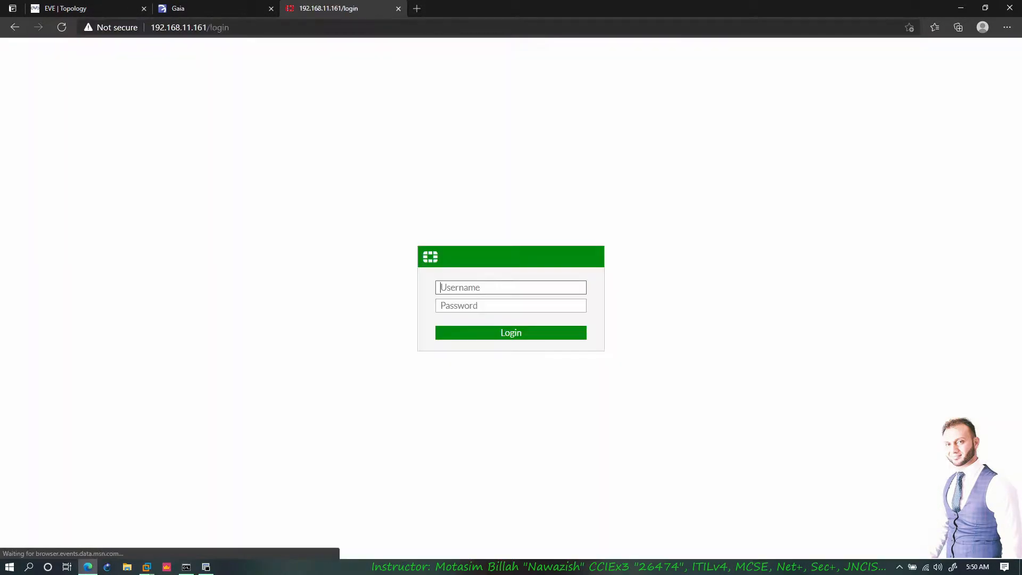
type("admin")
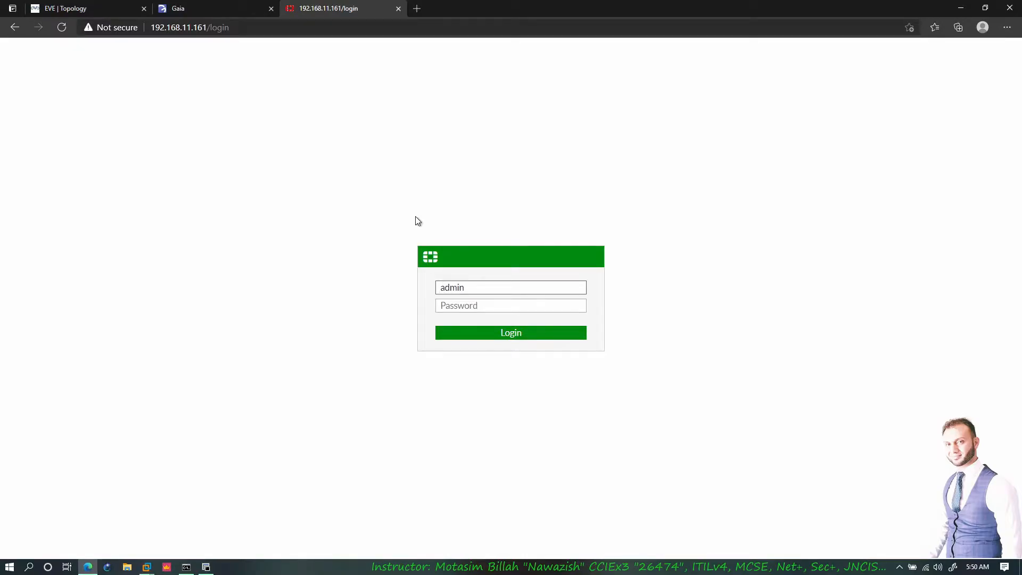
key("Return")
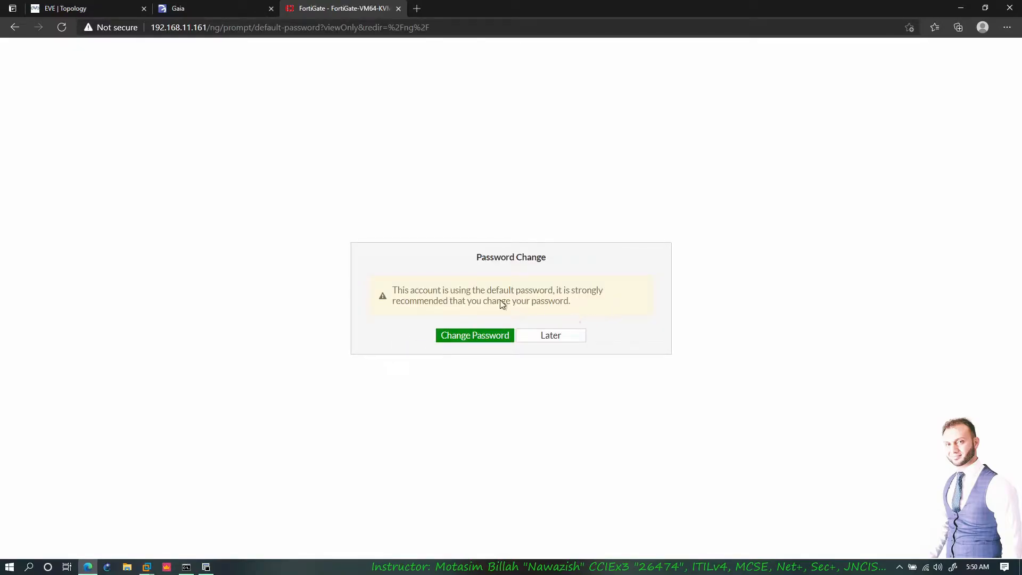
left_click(543, 335)
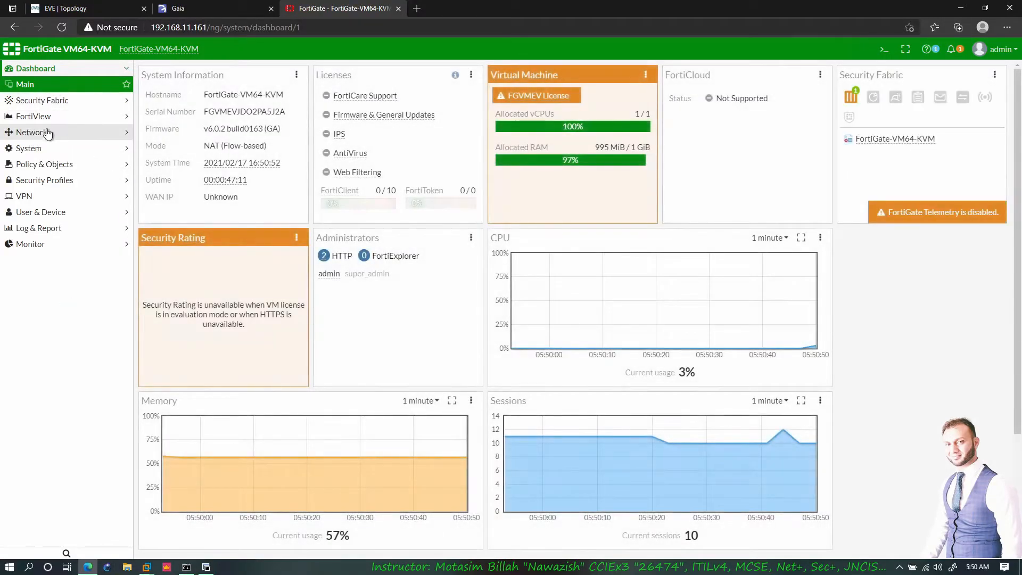
- Enable PING administrative access on port2 under Network > Interfaces
left_click(47, 133)
left_click(46, 132)
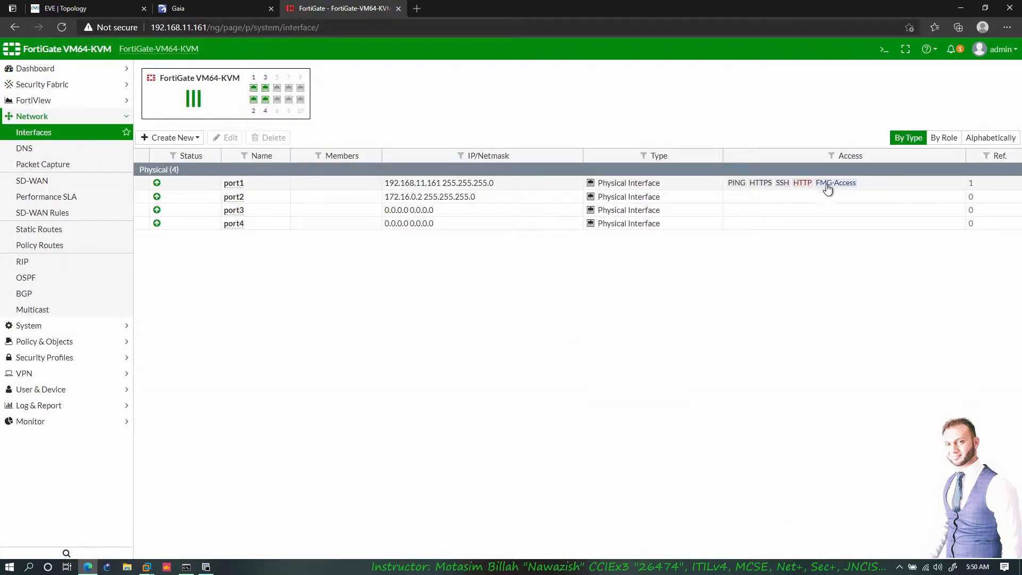
left_click(244, 200)
left_click(226, 138)
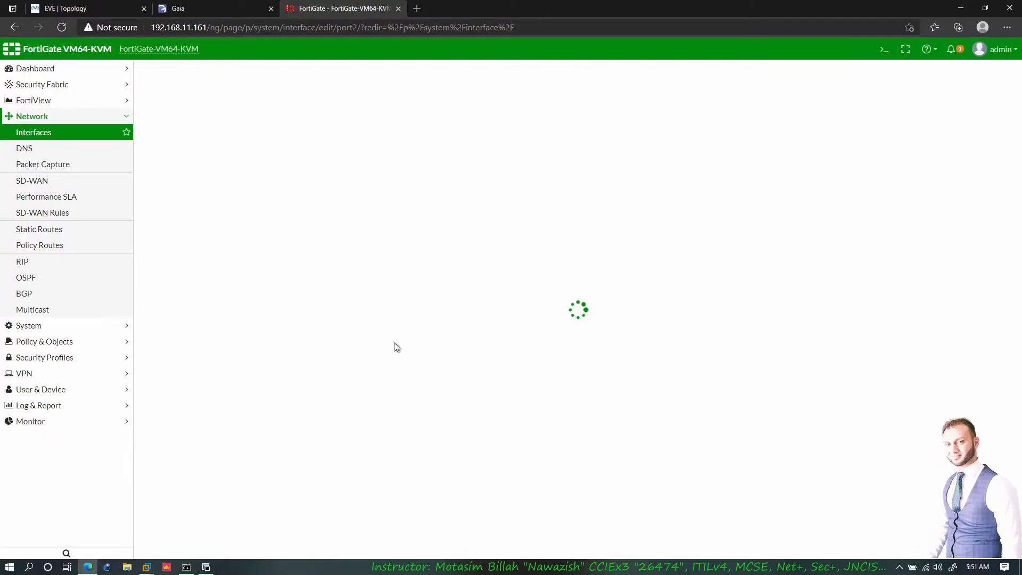
left_click(236, 309)
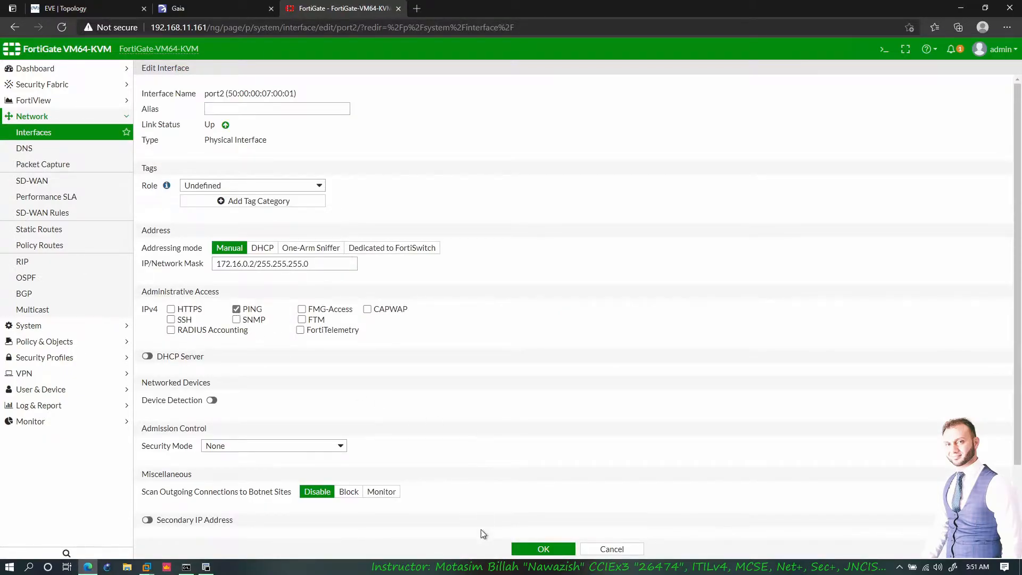
left_click(542, 549)
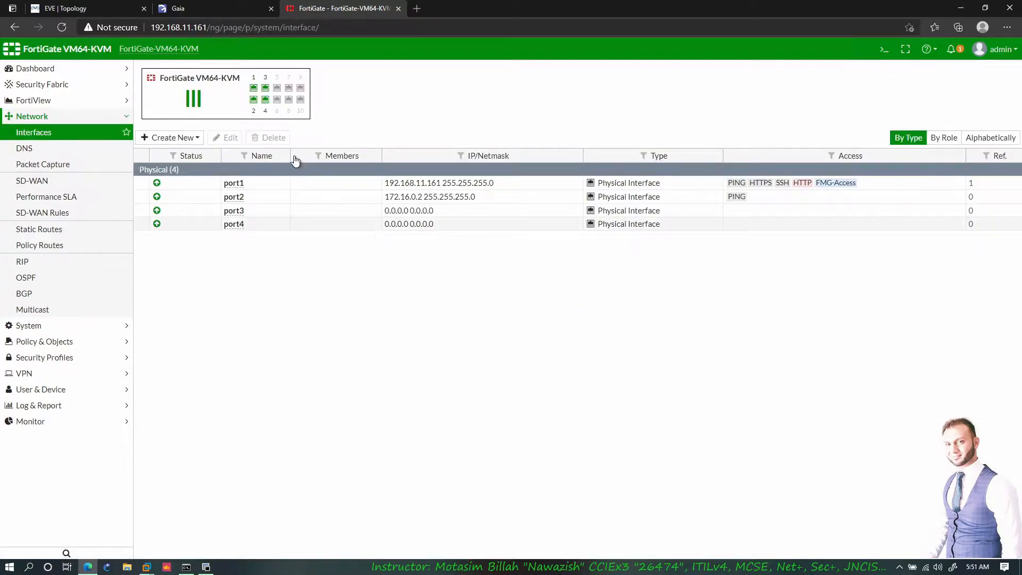
left_click(206, 567)
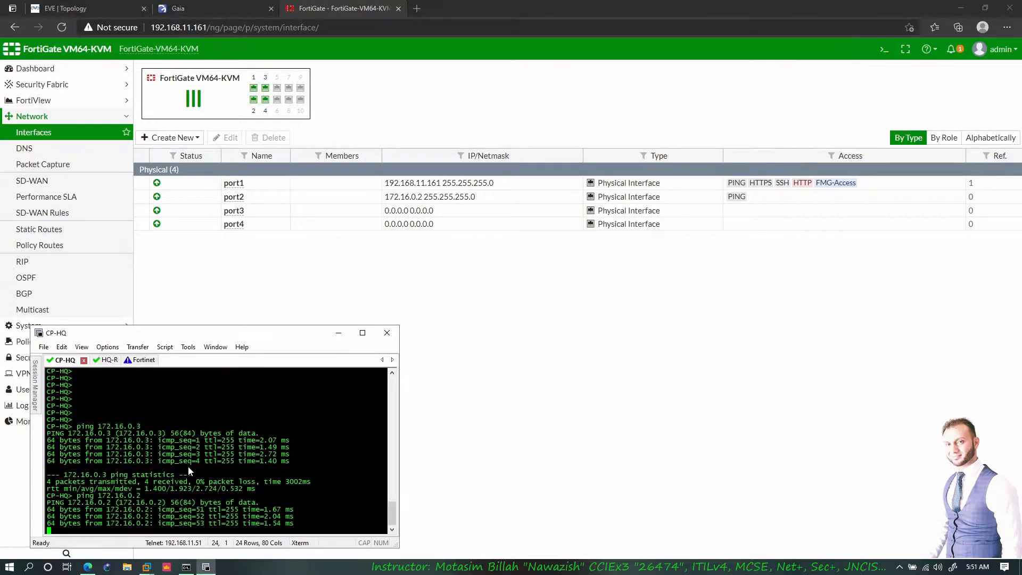
- Highlight CP-HQ's successful replies from 172.16.0.2, then return to the EVE topology
left_click_drag(255, 510, 130, 504)
left_click(64, 8)
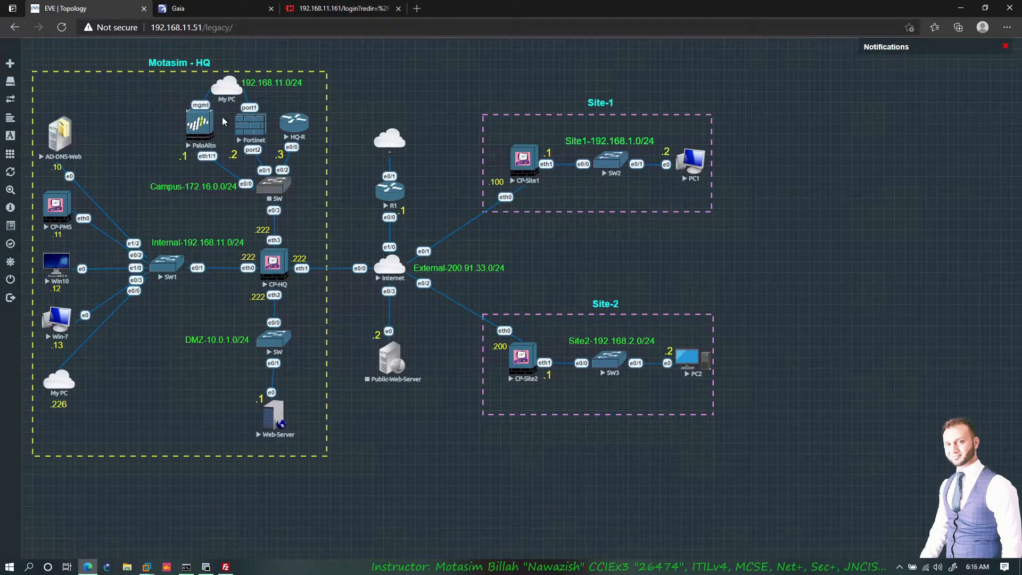
- Log into the PaloAlto console as admin and show its management IP, 192.168.11.104
left_click(198, 129)
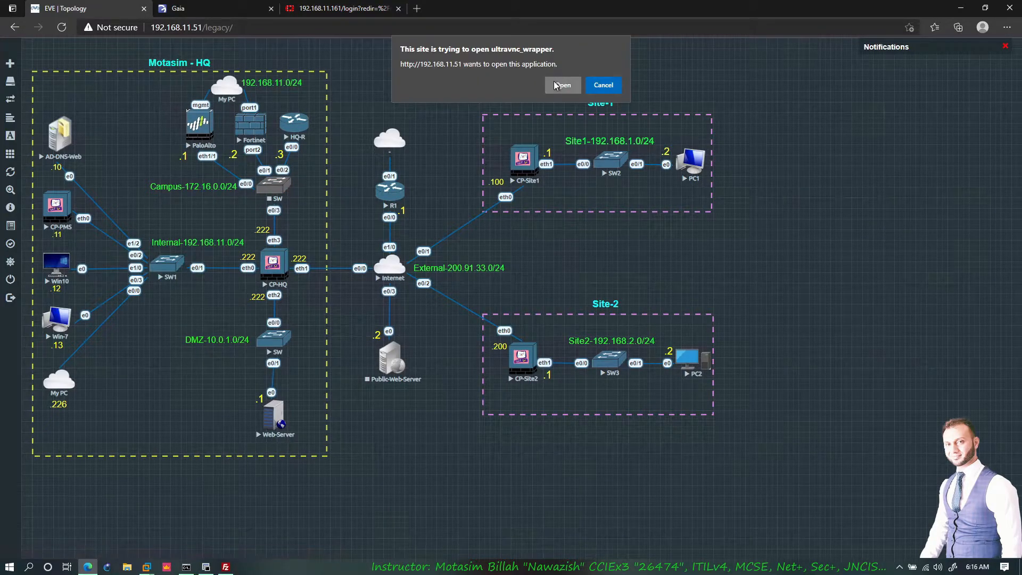
left_click(563, 85)
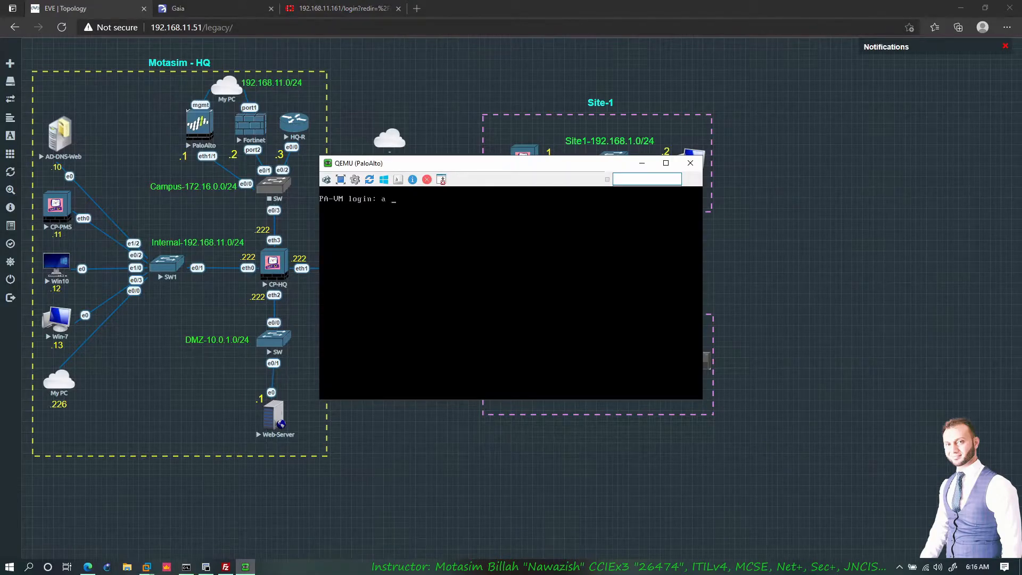
type("admin")
key("Return")
key("Return")
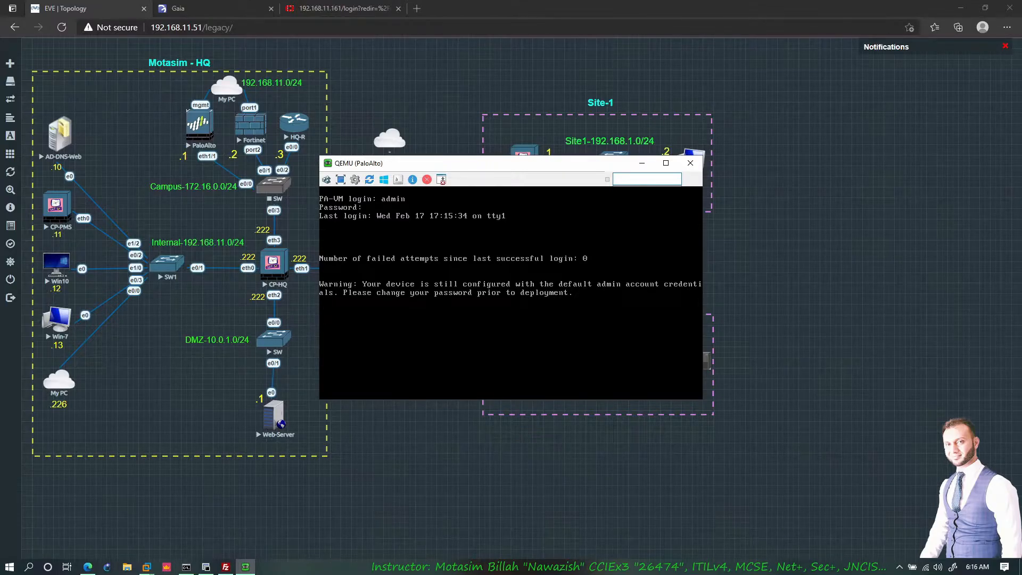
key("Return")
key("Return")
key("Return")
type("show interface management")
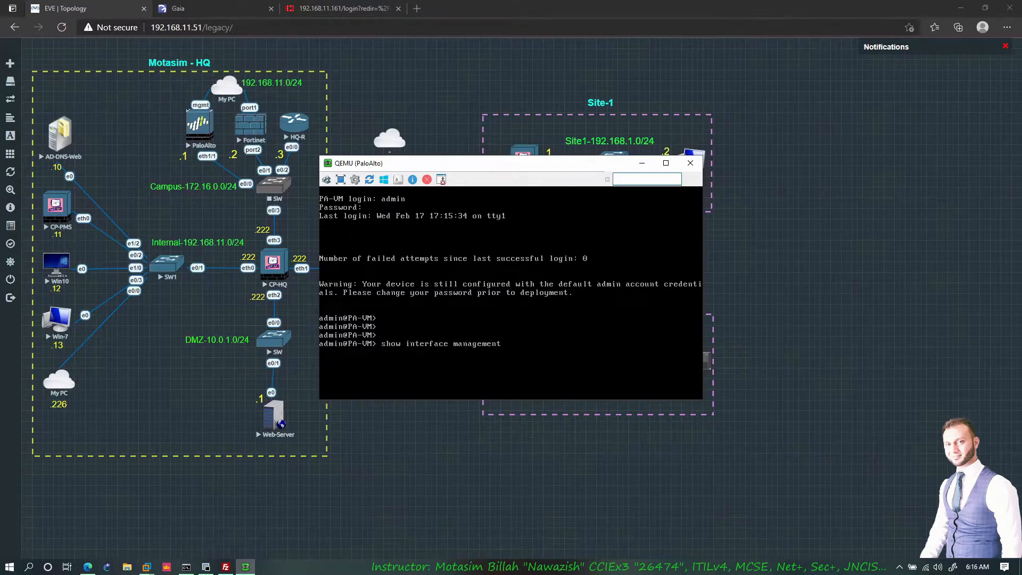
key("Return")
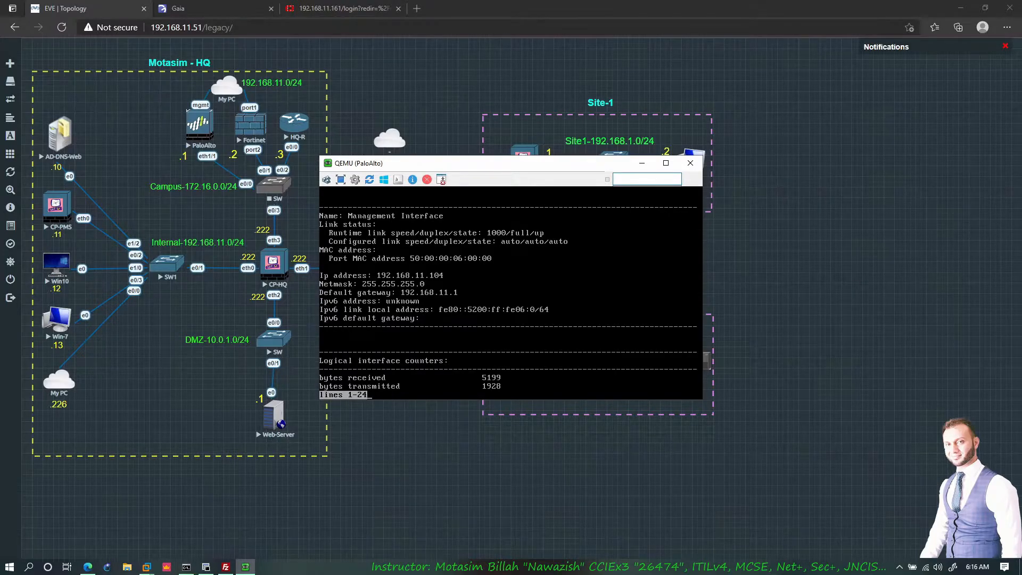
left_click(417, 8)
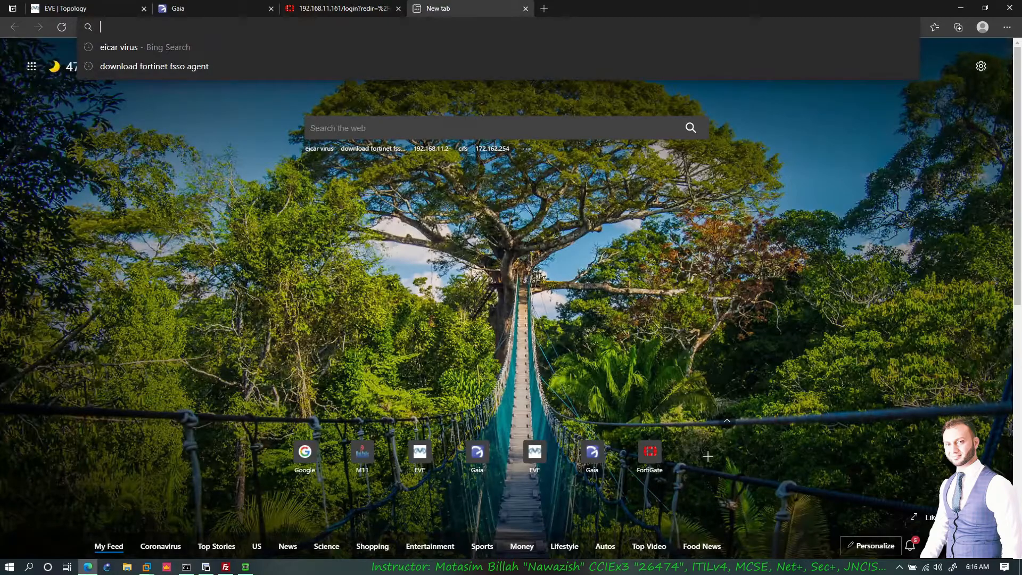
type("192.168.11.")
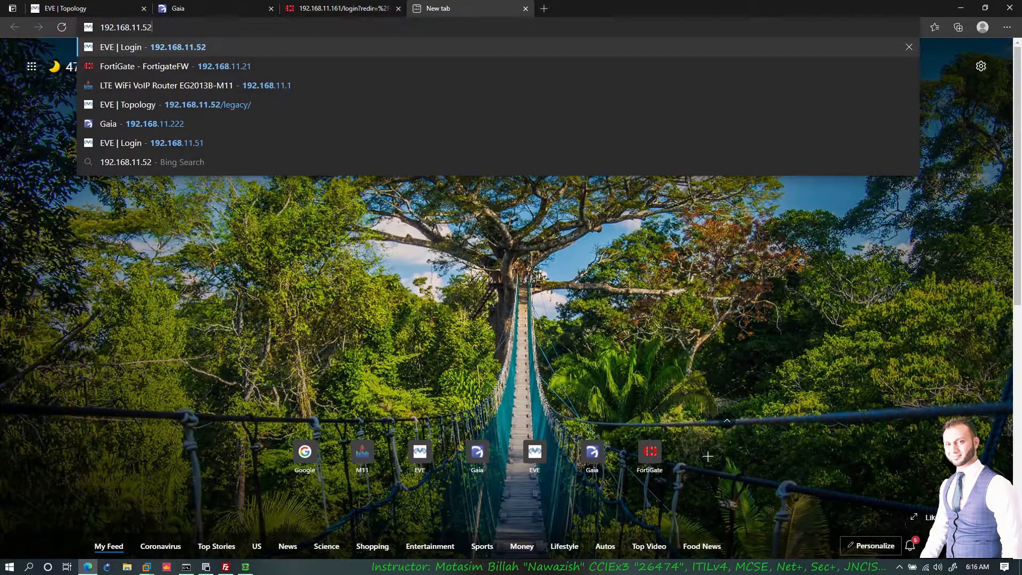
type("104")
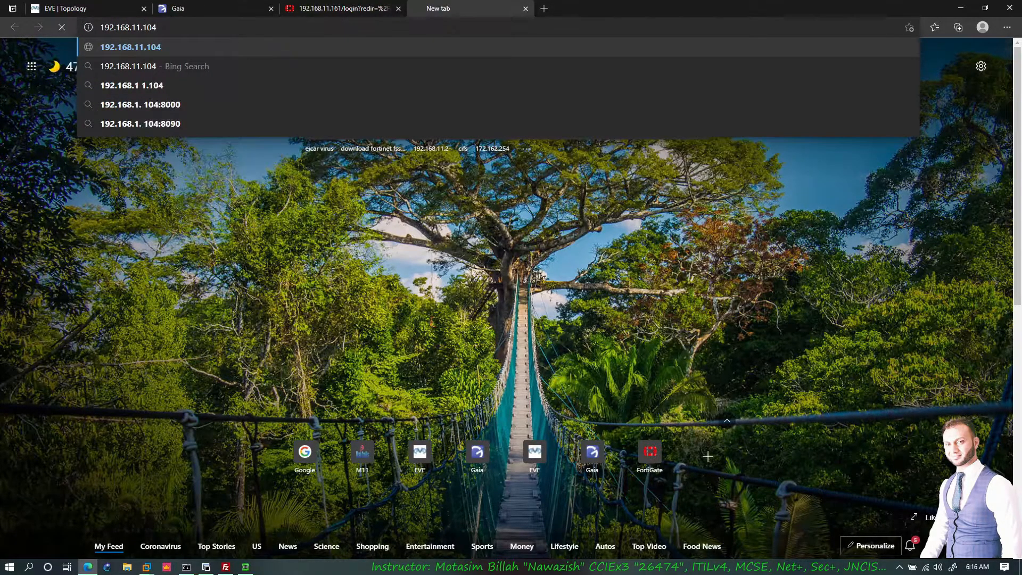
key("Return")
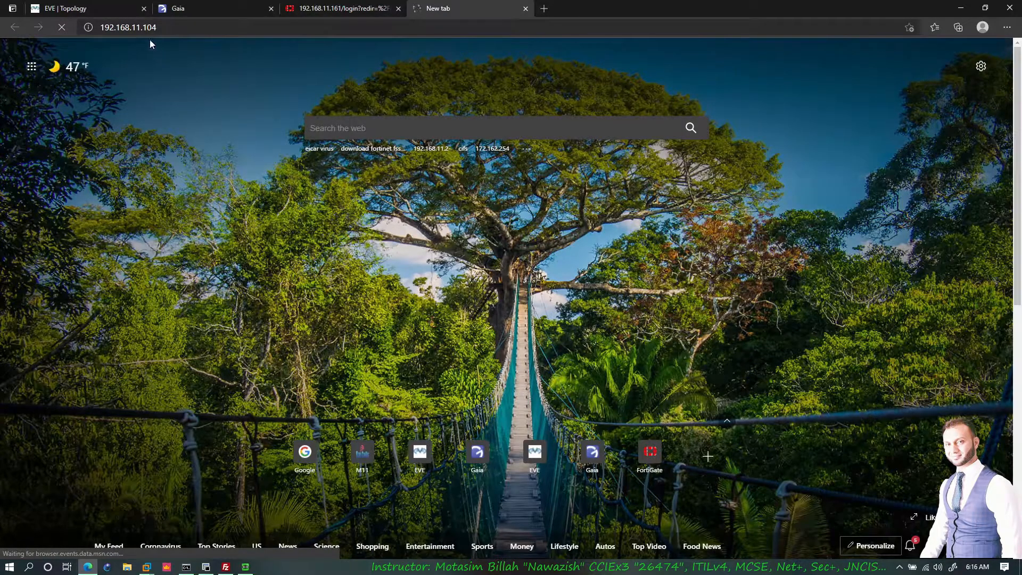
left_click(113, 28)
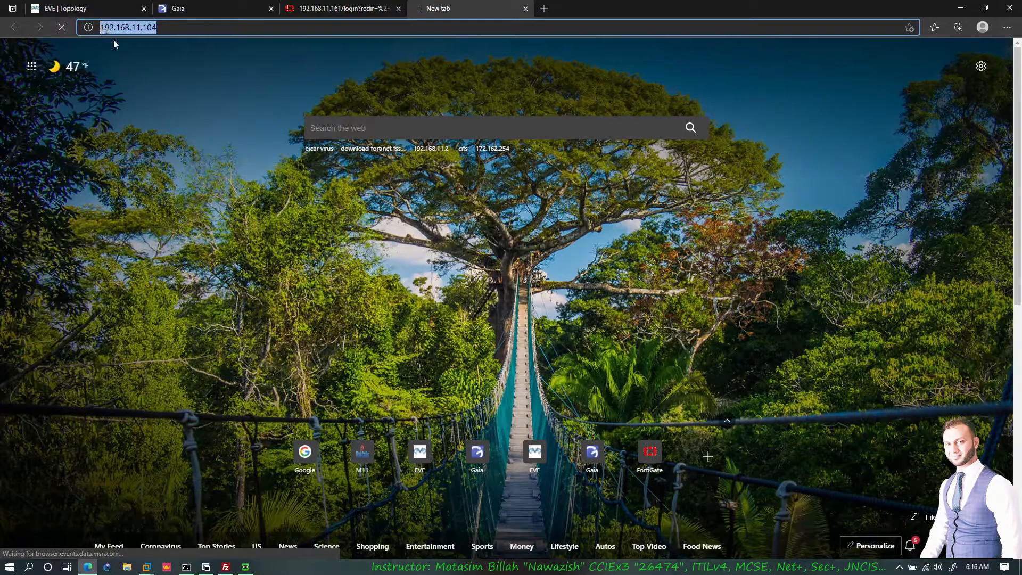
left_click(103, 28)
type("https:")
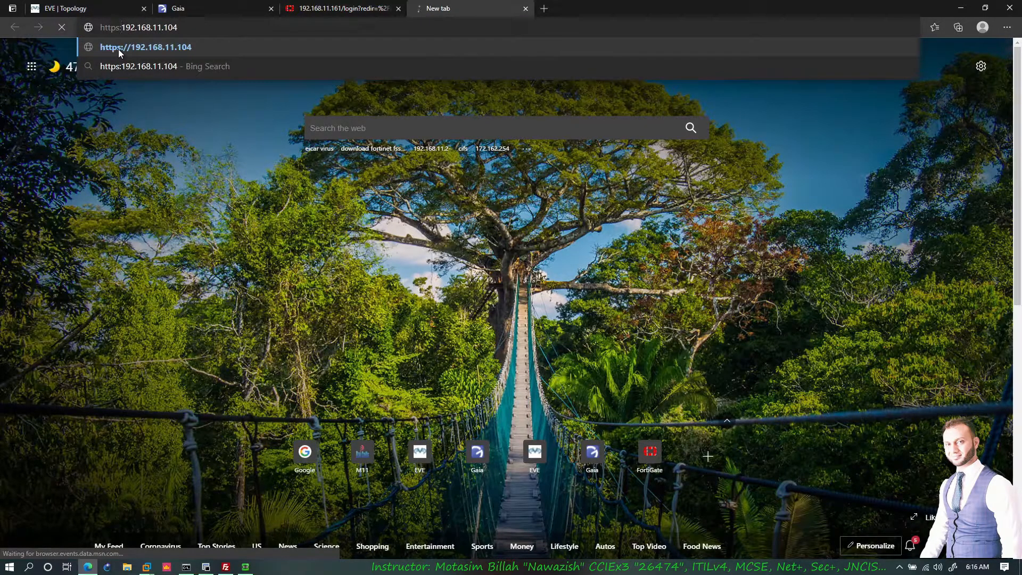
type("//")
key("Return")
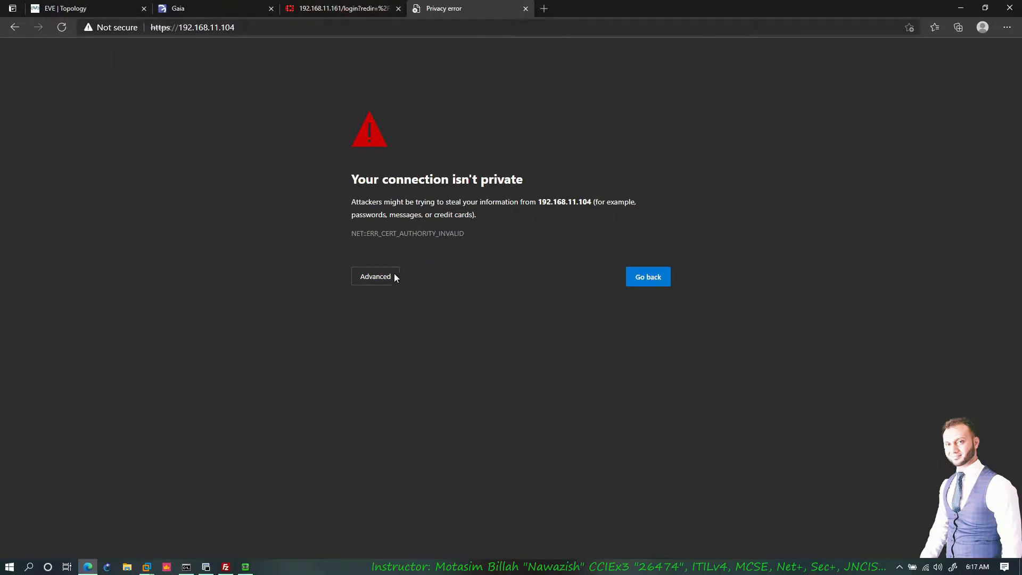
left_click(400, 275)
left_click(413, 358)
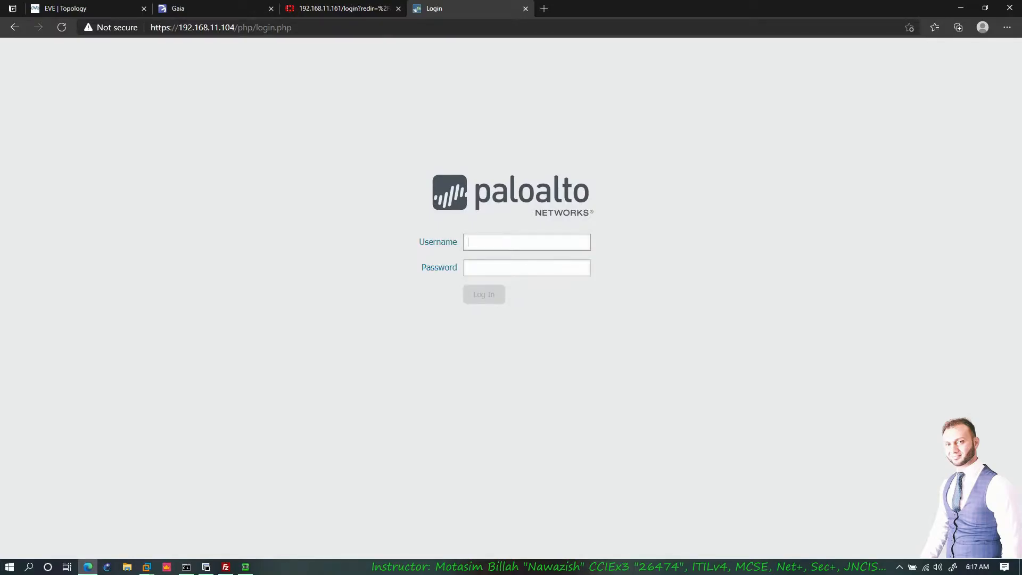
- Sign in to PAN-OS and open ethernet1/1 from the Network interfaces list
key("Tab")
type("a")
key("Return")
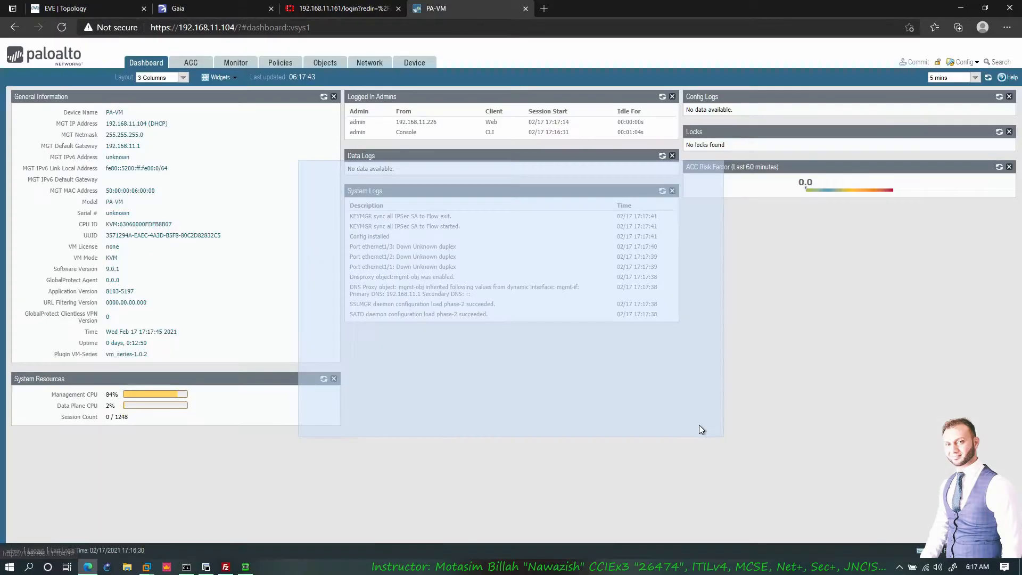
left_click(369, 62)
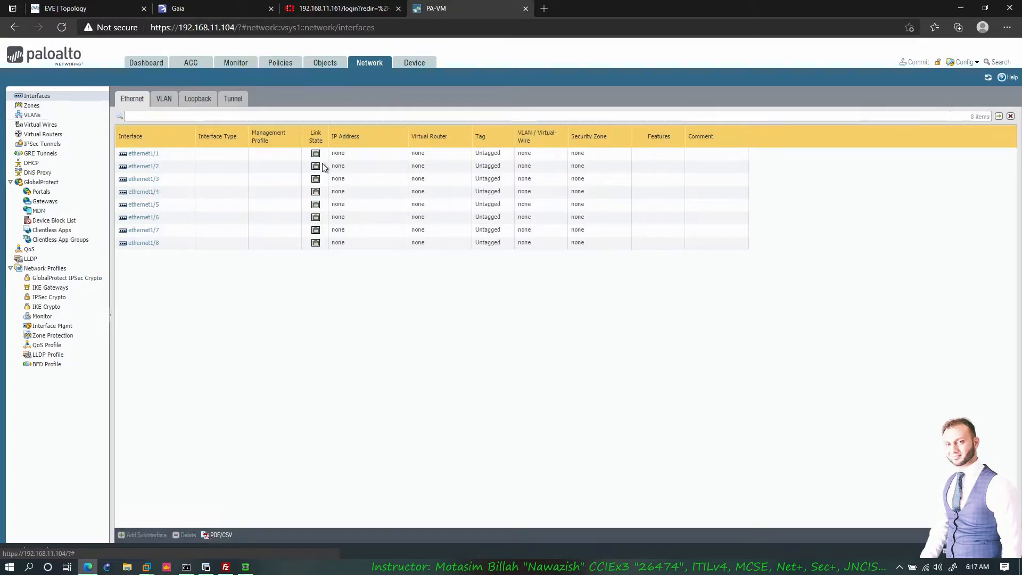
left_click(143, 154)
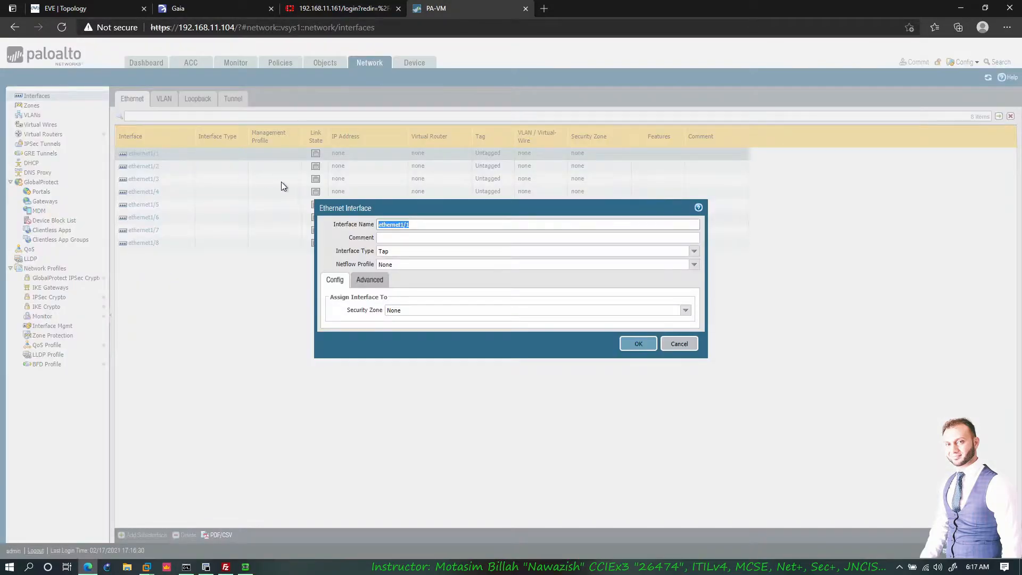
- Close and reopen the ethernet1/1 settings from the Network interfaces page
left_click(679, 343)
left_click(107, 7)
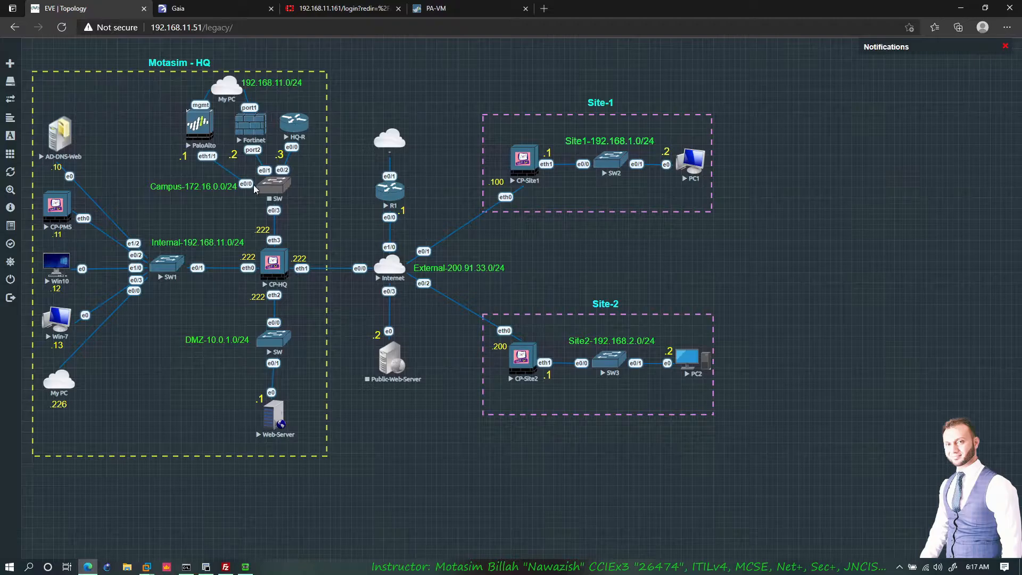
left_click(454, 15)
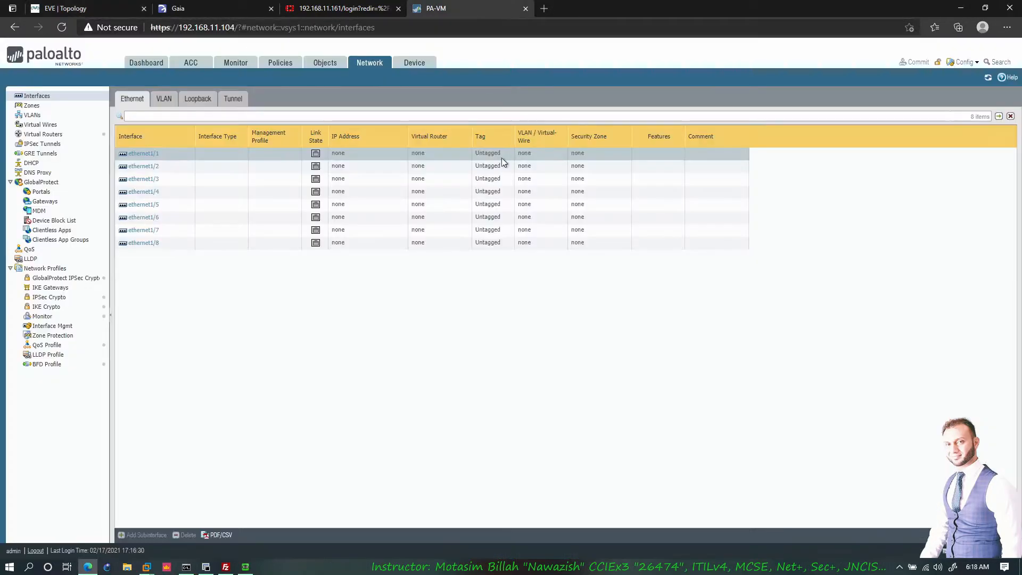
left_click(142, 154)
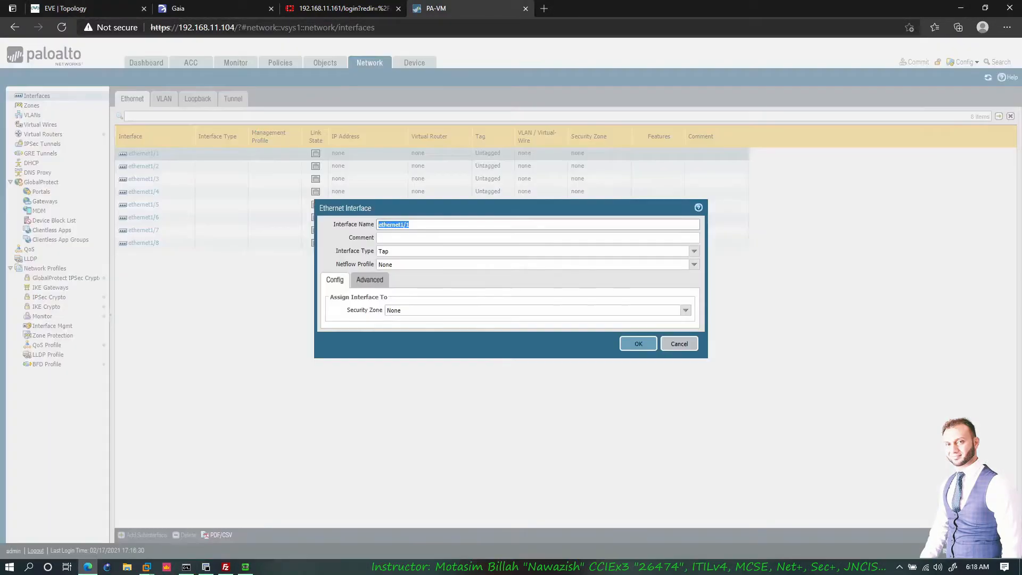
- Set ethernet1/1 to Layer3, virtual router default, and a new security zone 'Inside'
left_click(694, 250)
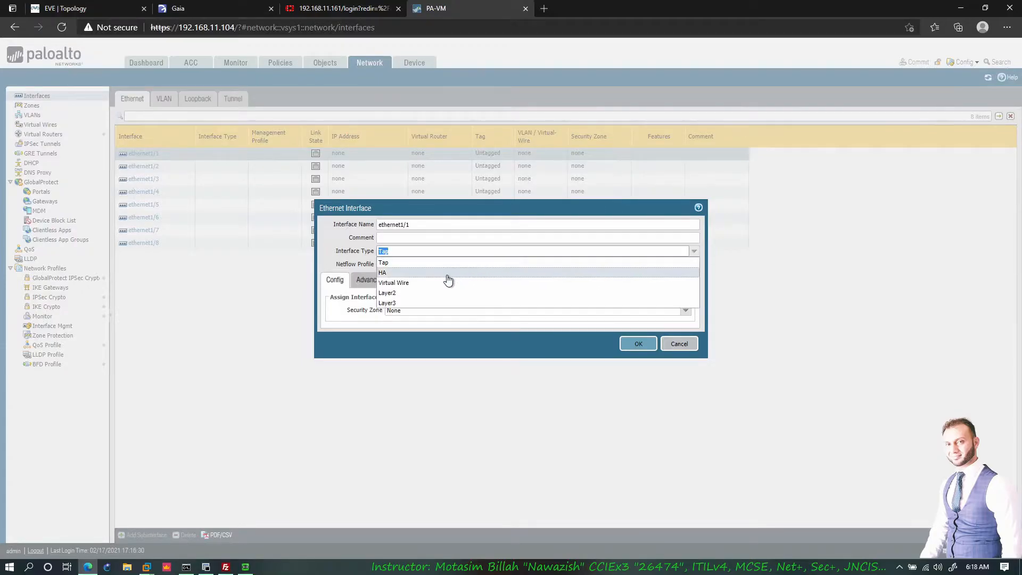
left_click(395, 303)
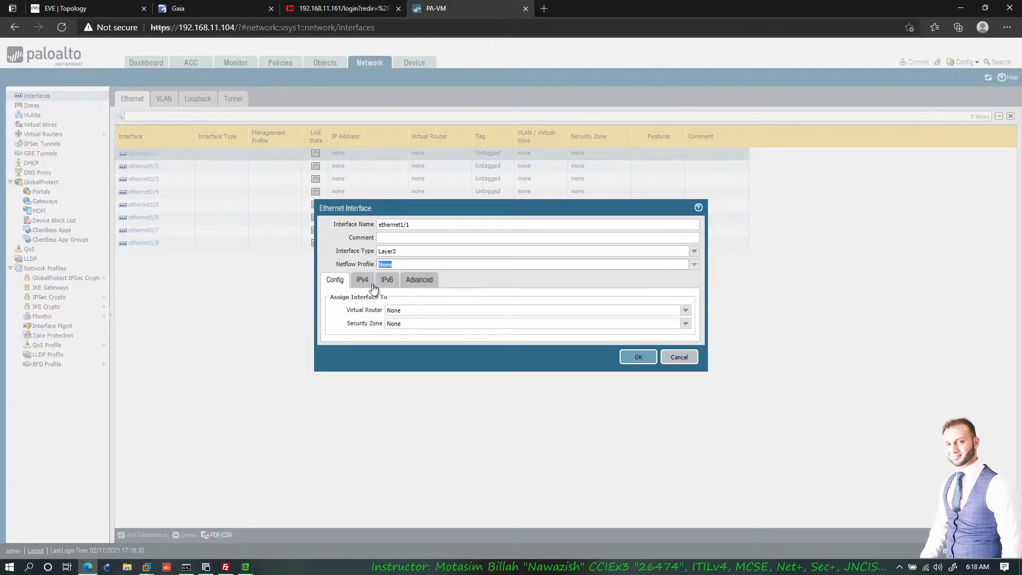
key("Tab")
left_click(685, 311)
left_click(412, 339)
left_click(685, 323)
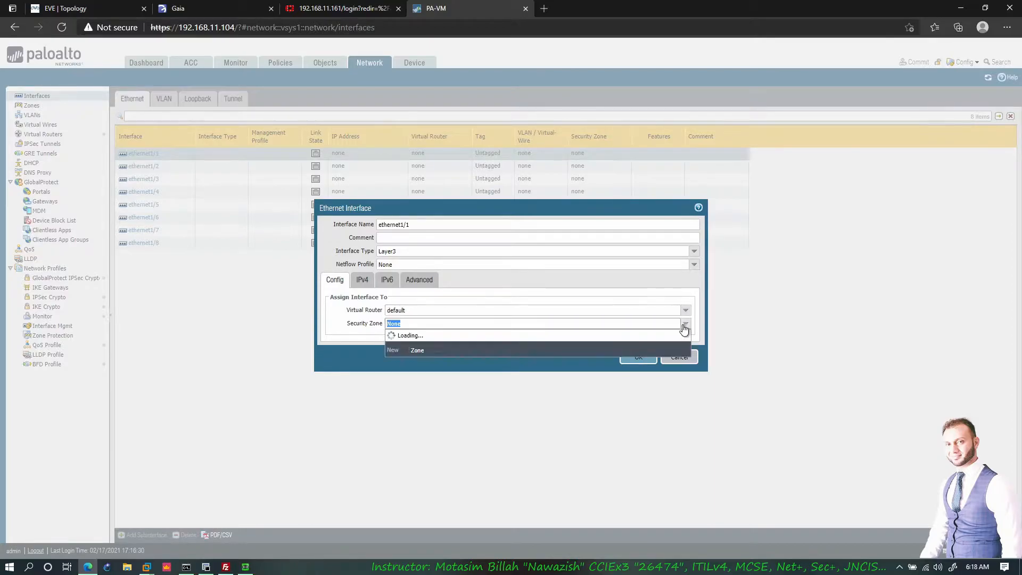
left_click(416, 349)
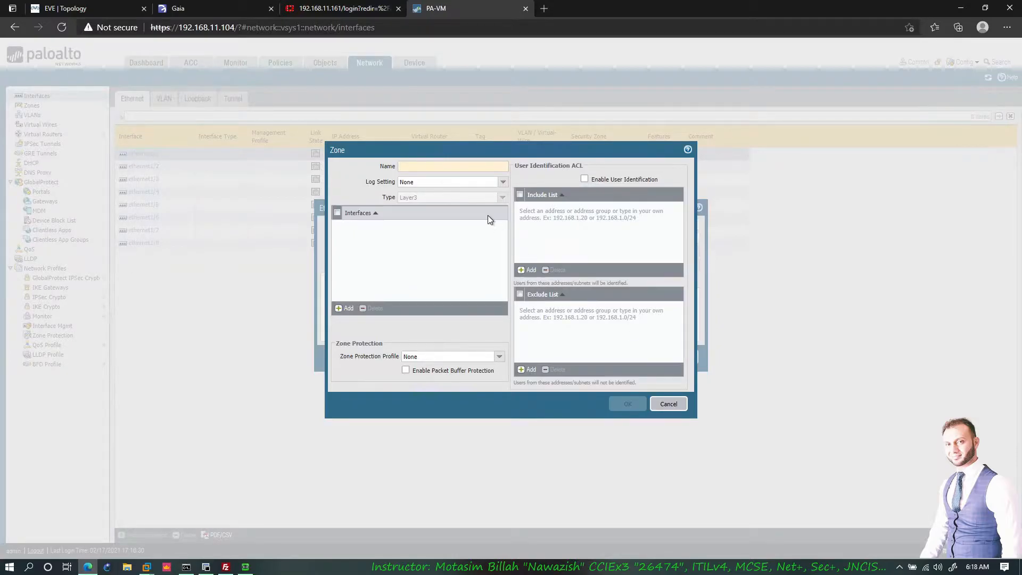
type("Inside")
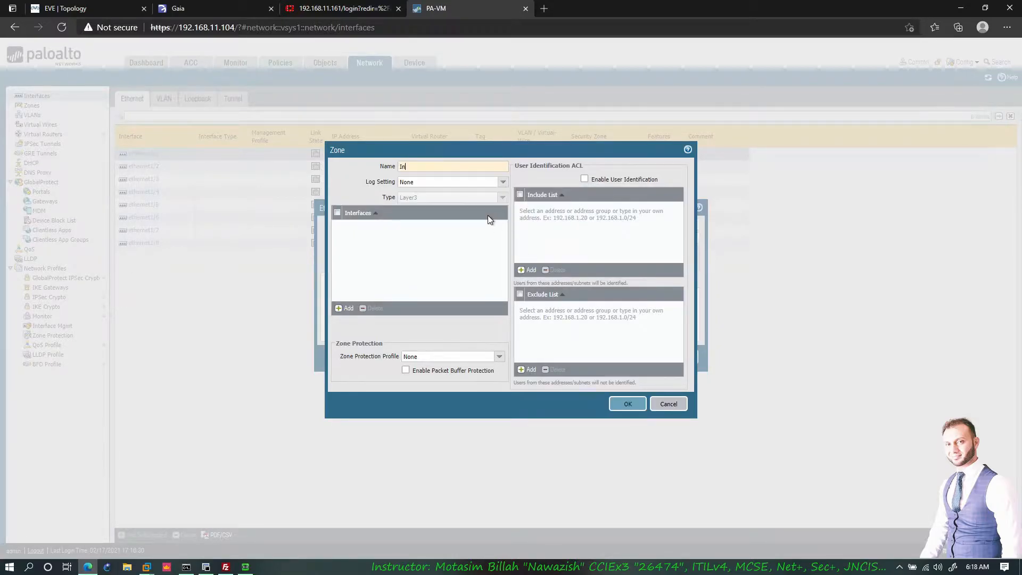
left_click(627, 404)
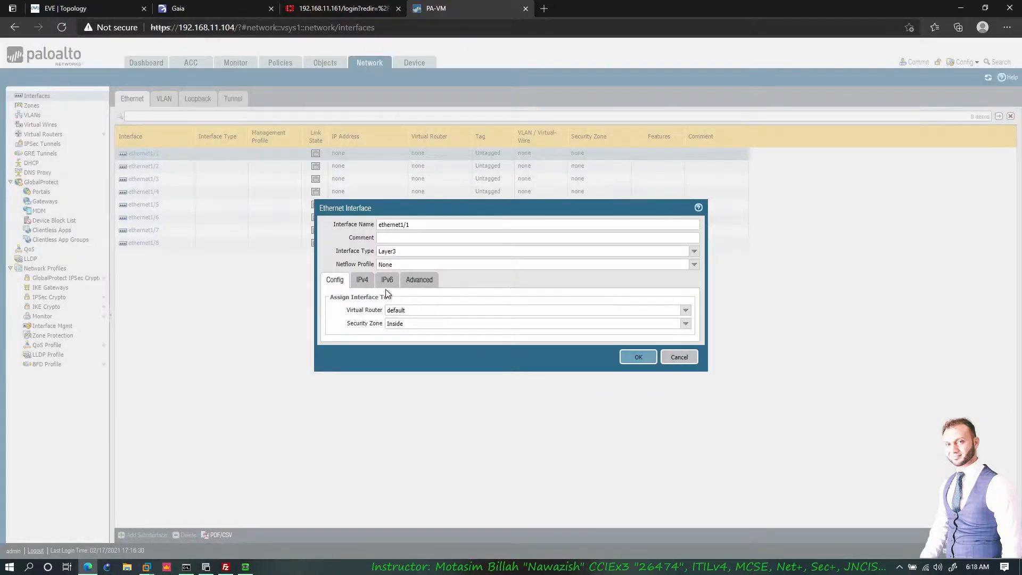
left_click(362, 279)
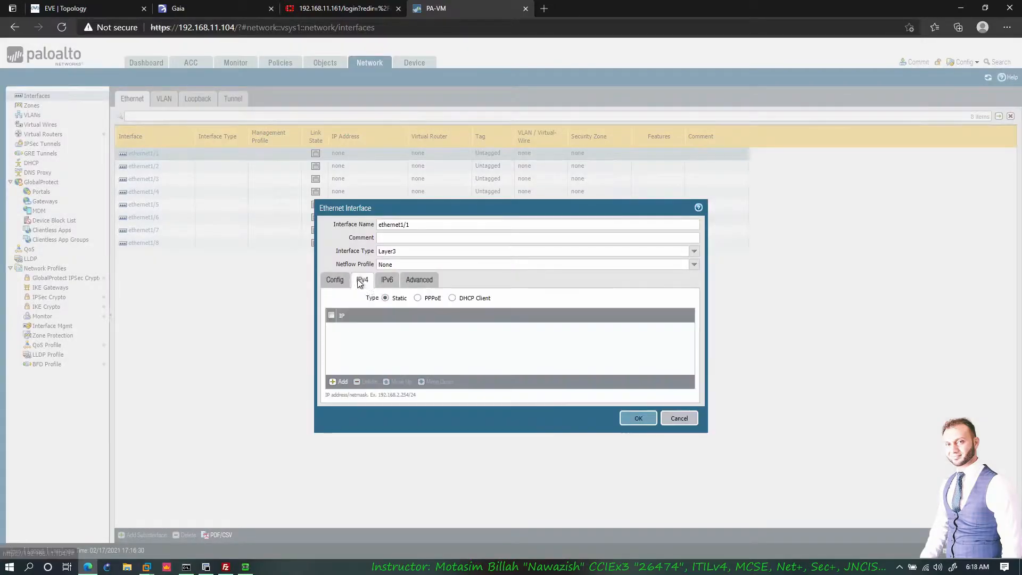
- Add the IPv4 address 172.16.0.1/24 to ethernet1/1
left_click(341, 382)
type("172.16.0.1/24")
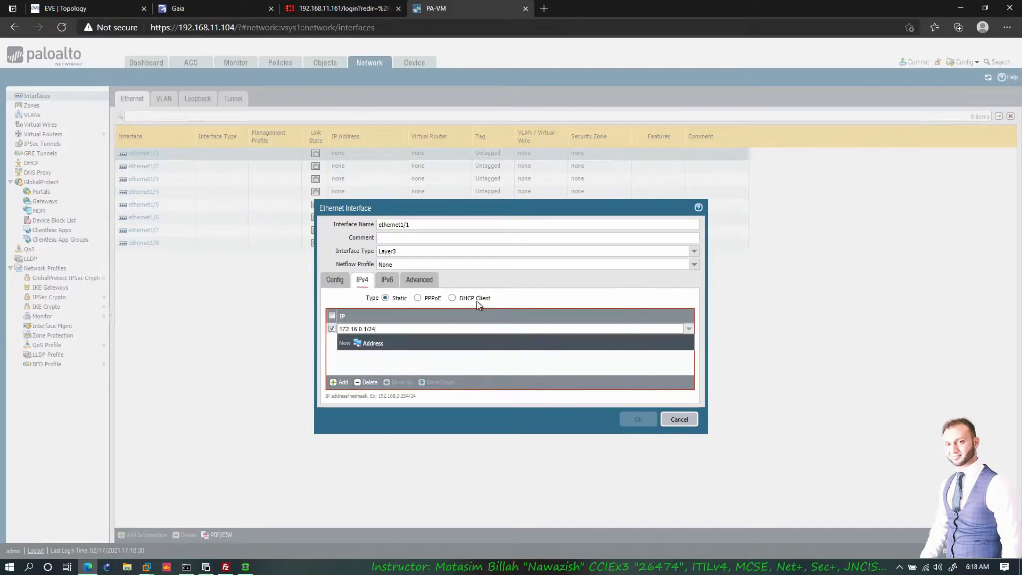
left_click(447, 300)
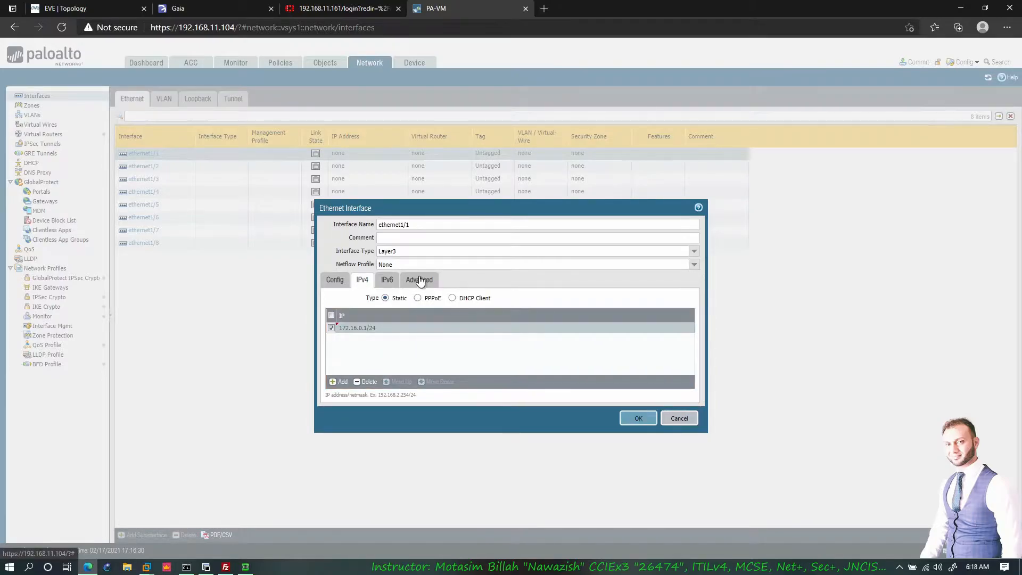
- Create and assign a PING management profile that allows ping, then apply the ethernet1/1 settings
left_click(419, 279)
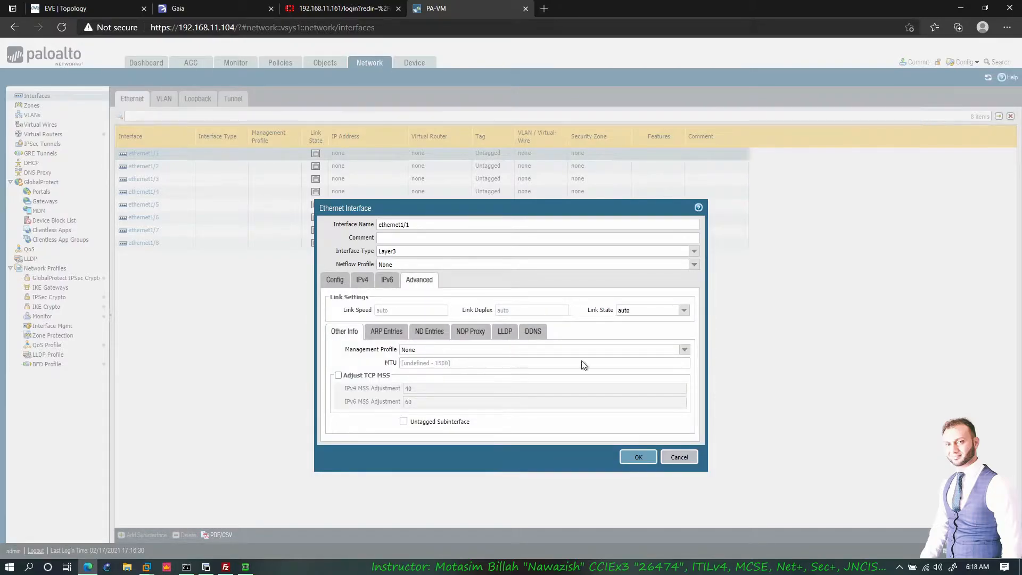
left_click(685, 350)
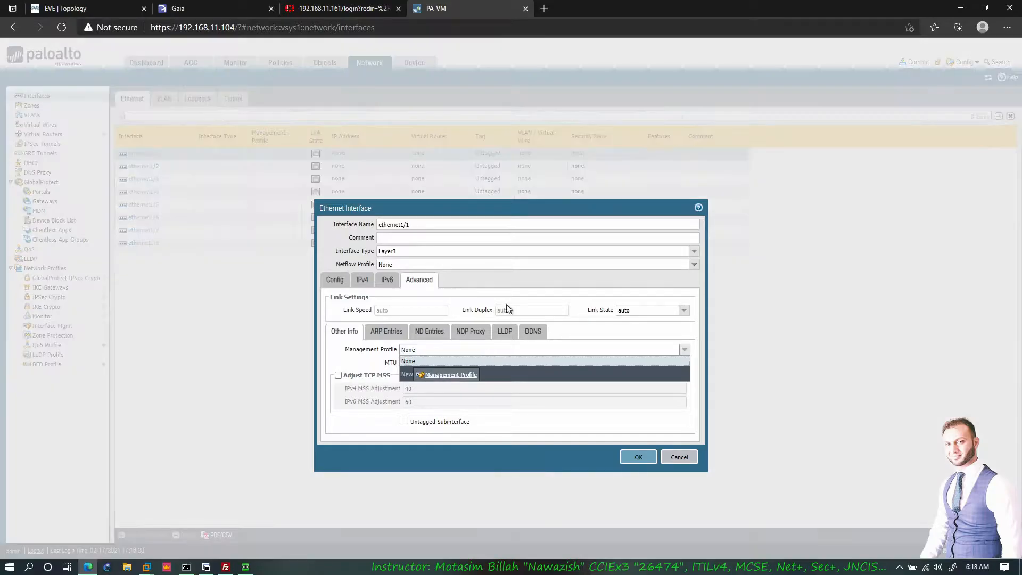
left_click(451, 375)
left_click(413, 286)
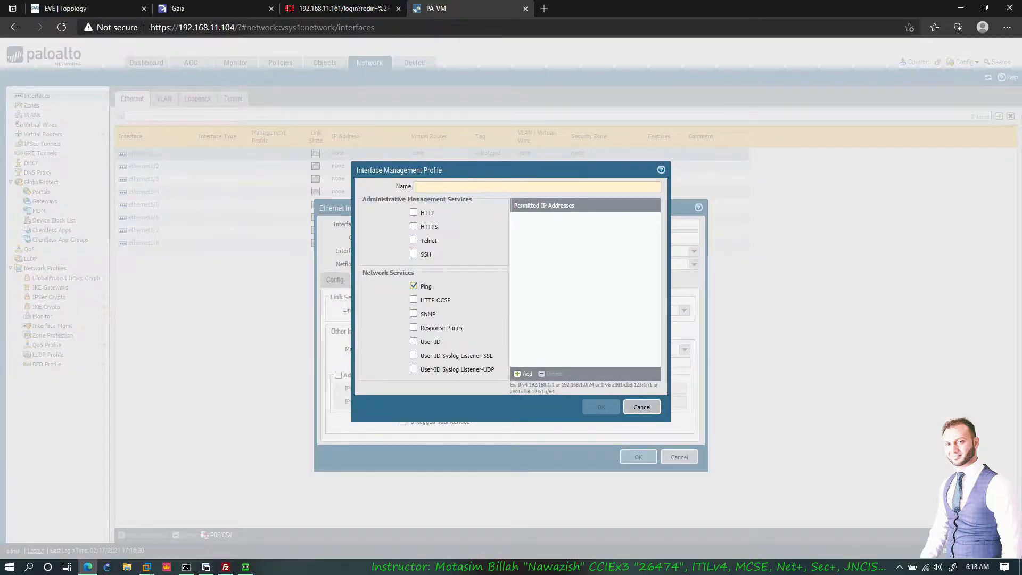
left_click(418, 186)
type("PING")
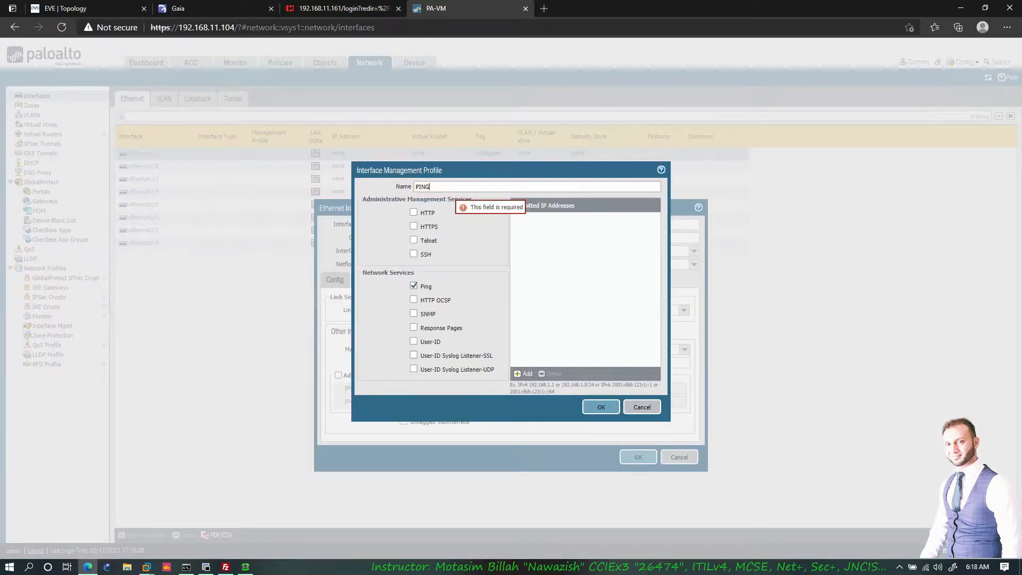
left_click(601, 407)
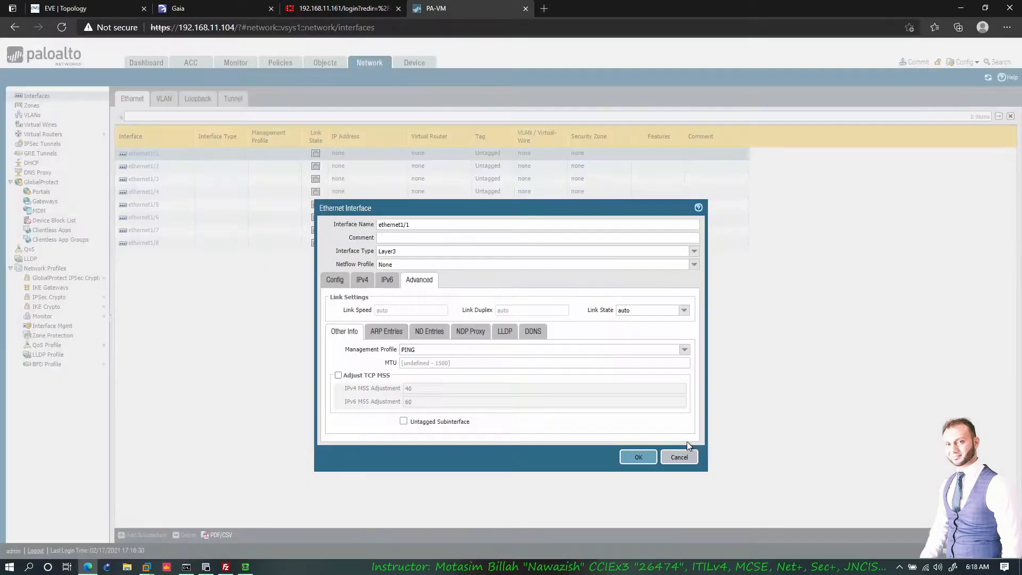
left_click(637, 457)
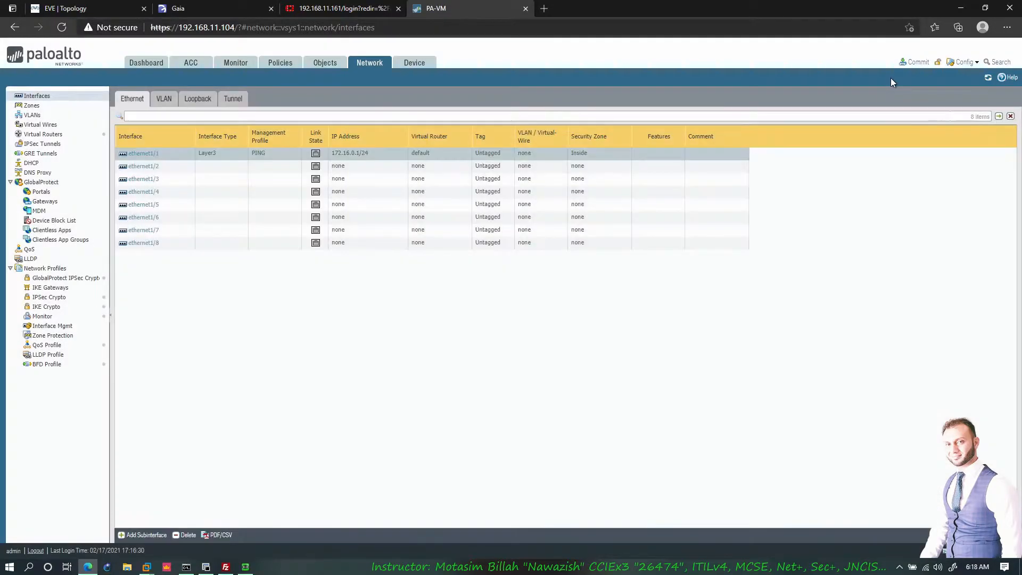
- Commit the interface changes and start a new interface under the Loopback list
left_click(917, 64)
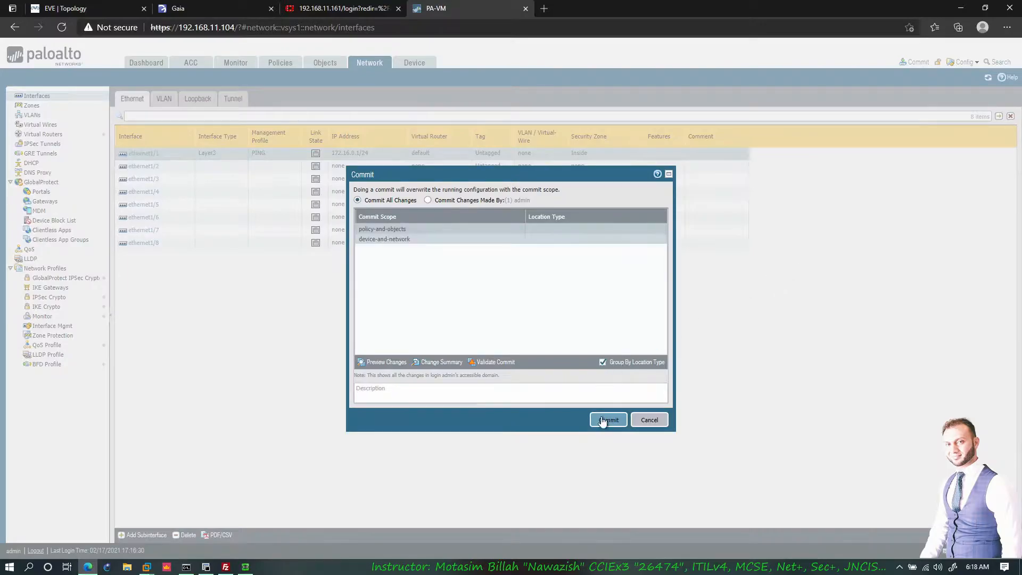
left_click(606, 418)
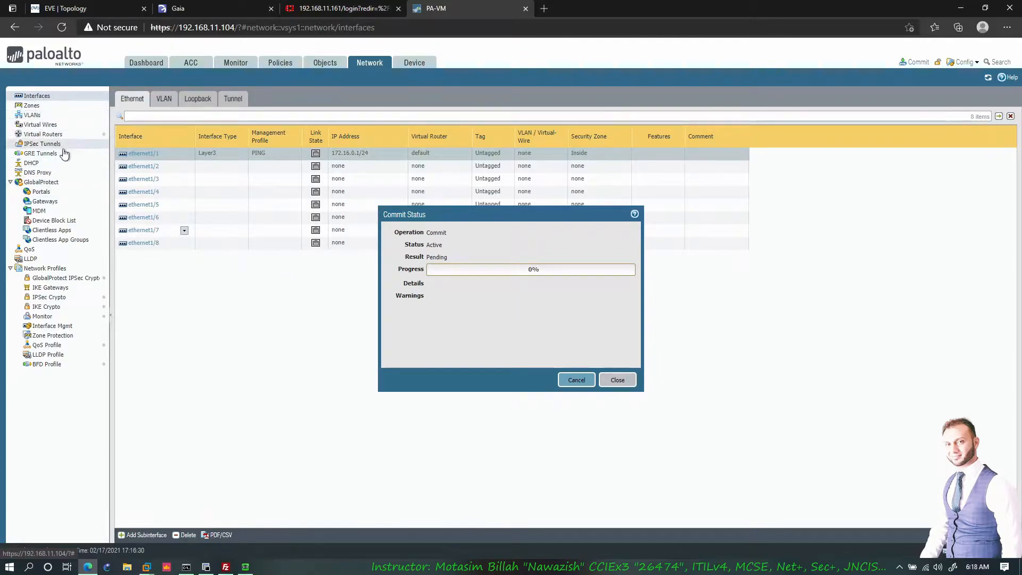
left_click(197, 99)
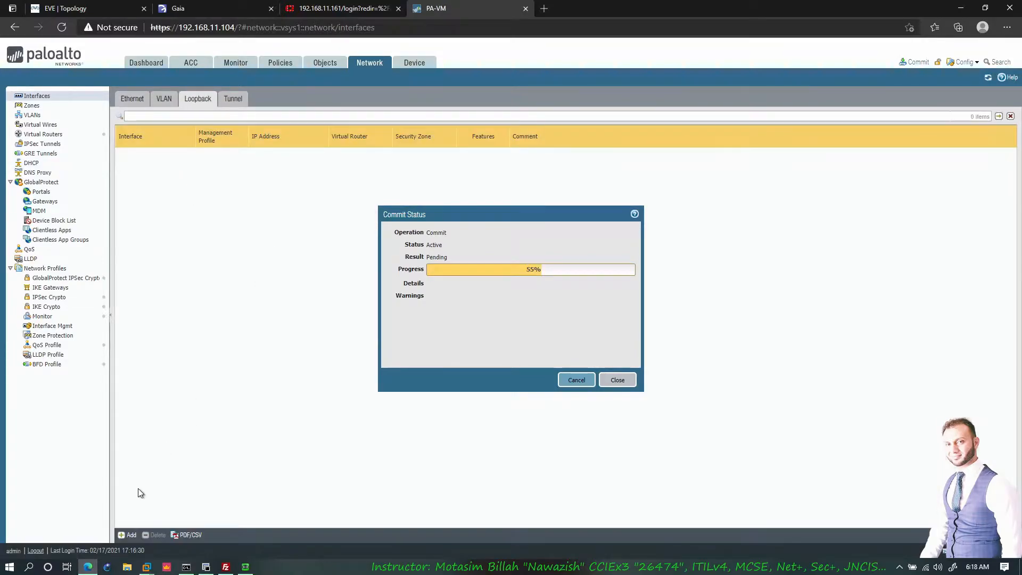
left_click(128, 535)
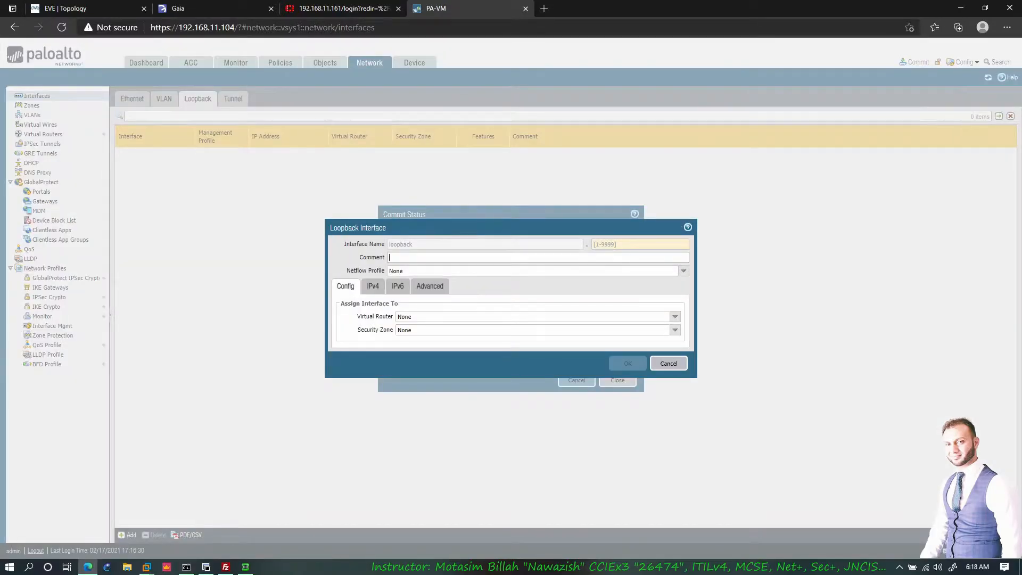
- Number the loopback 1 and assign it to the default virtual router and Inside zone
type("1")
key("Tab")
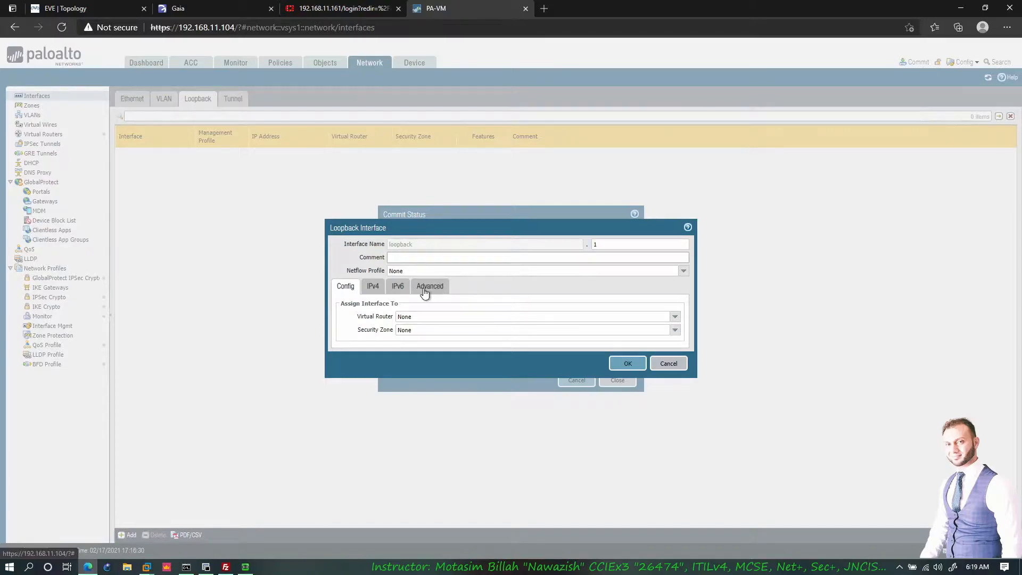
left_click(372, 288)
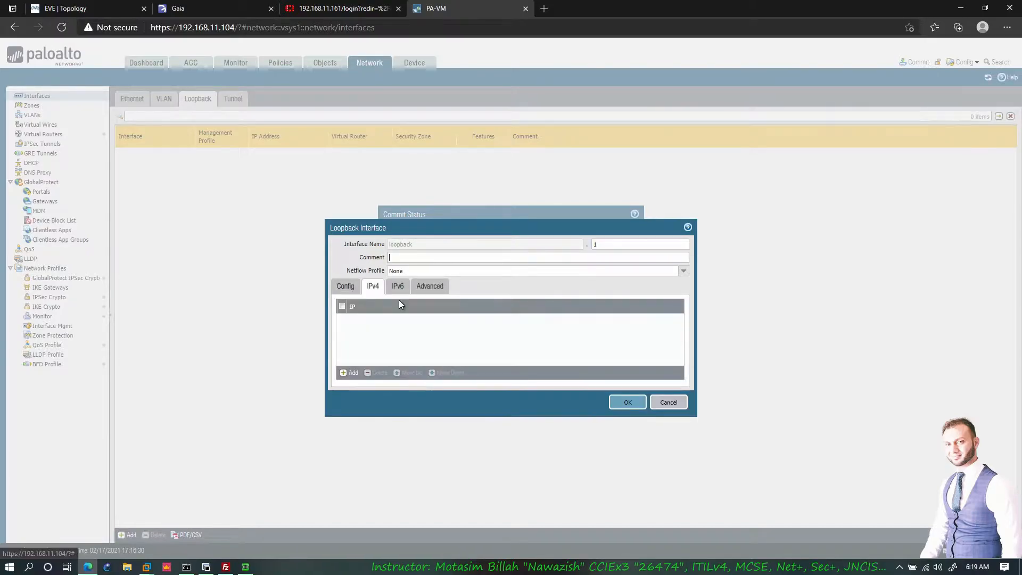
left_click(343, 286)
left_click(674, 317)
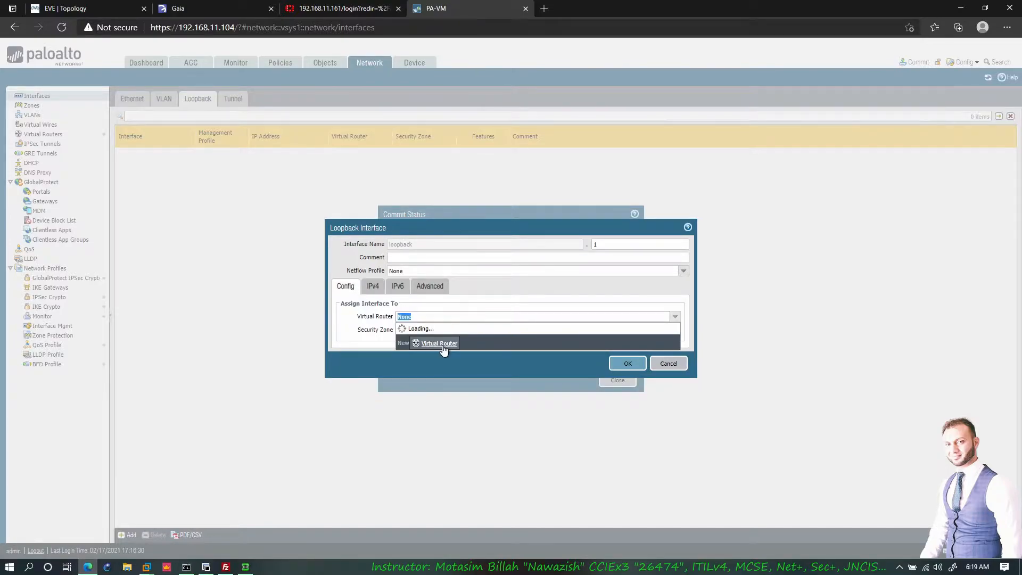
left_click(392, 331)
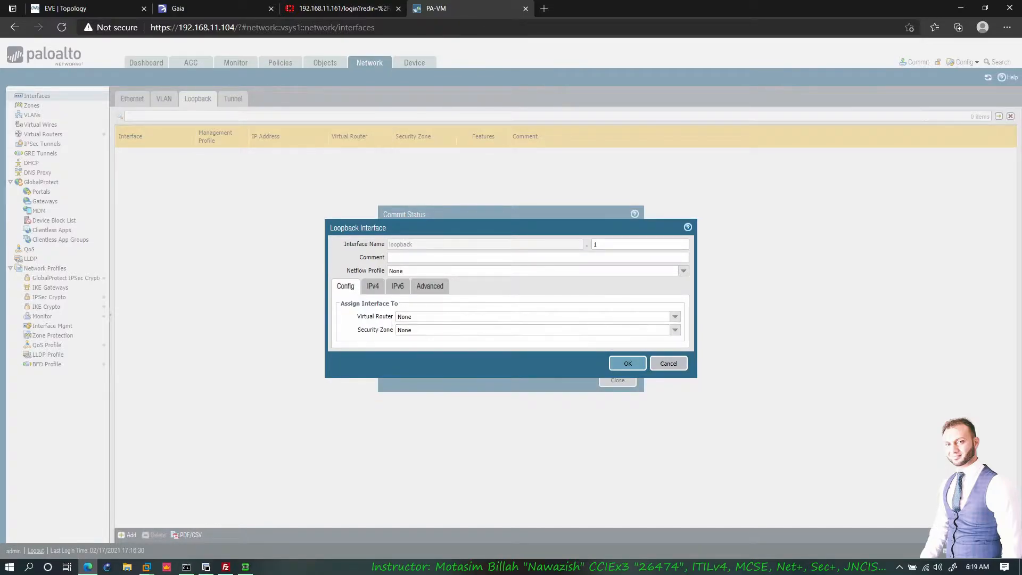
left_click(673, 317)
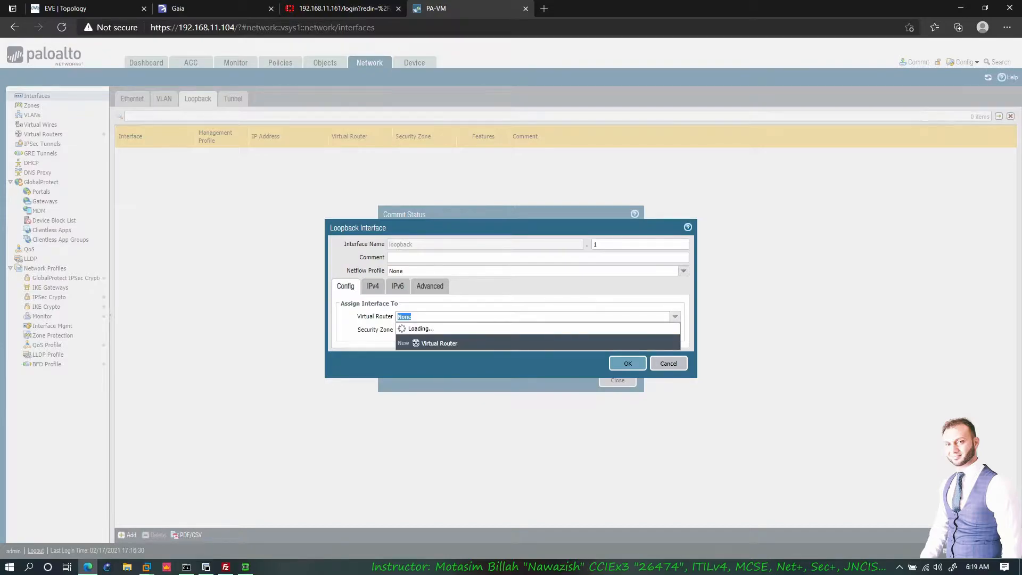
left_click_drag(437, 331, 400, 330)
left_click(392, 329)
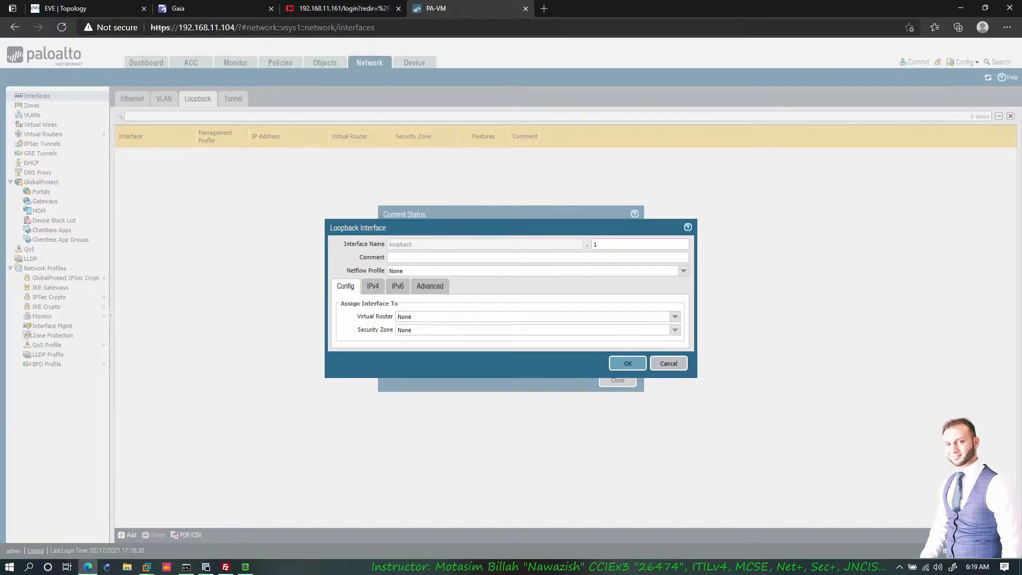
left_click(674, 317)
left_click(663, 339)
left_click(674, 330)
left_click(418, 356)
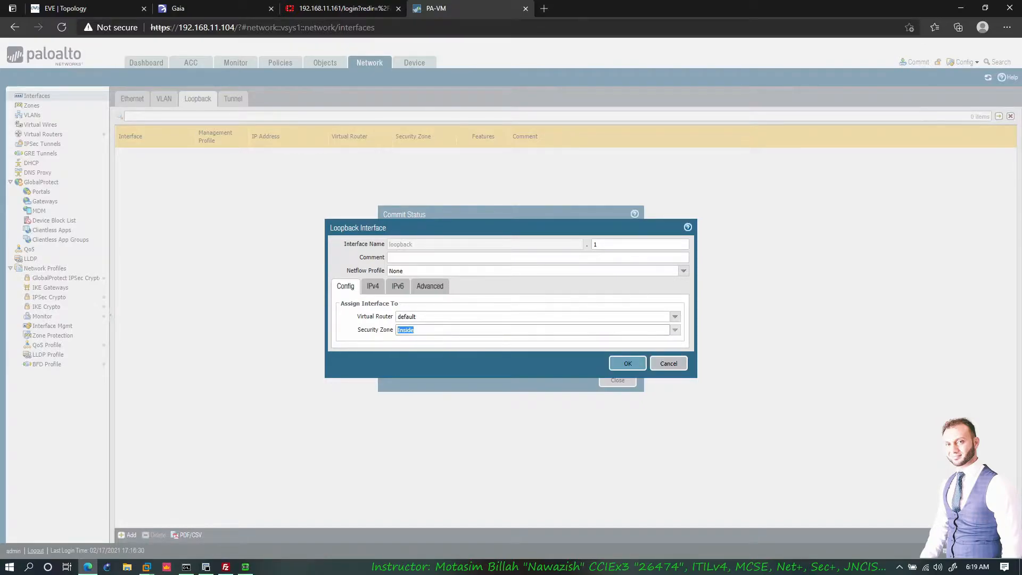
- Add a blank IPv4 address entry for loopback.1, then go to the EVE topology
left_click(373, 286)
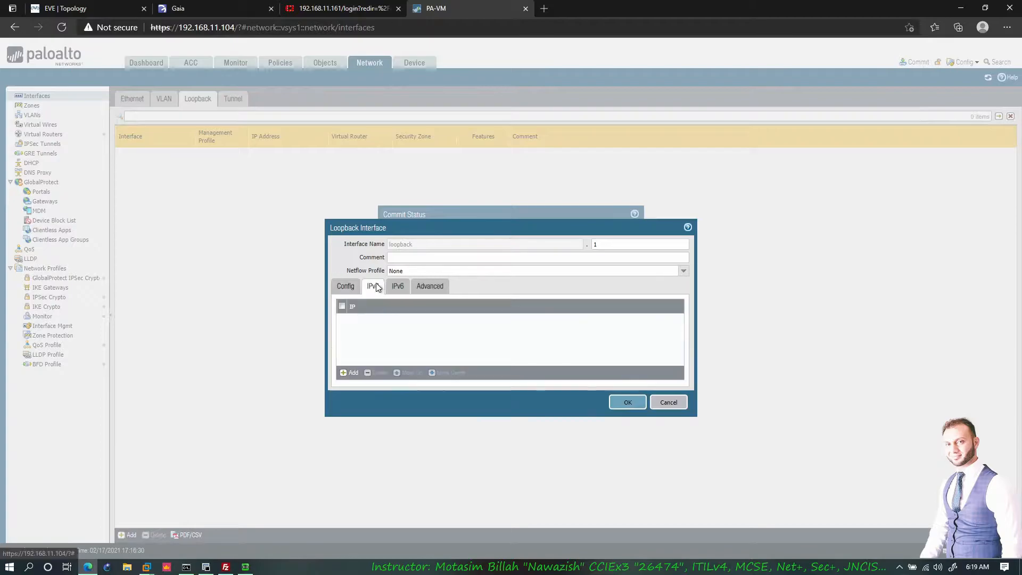
left_click(351, 373)
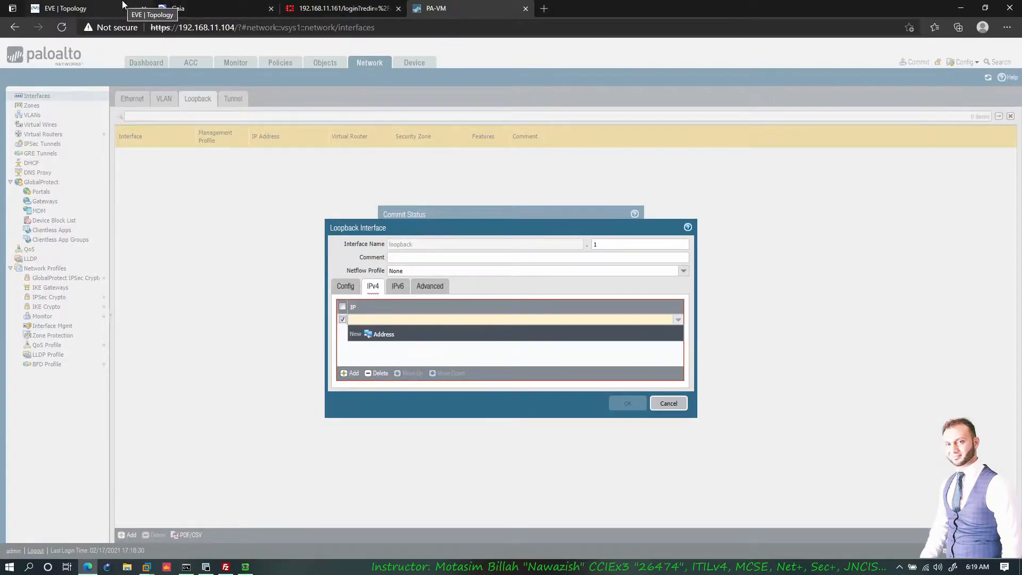
left_click(123, 5)
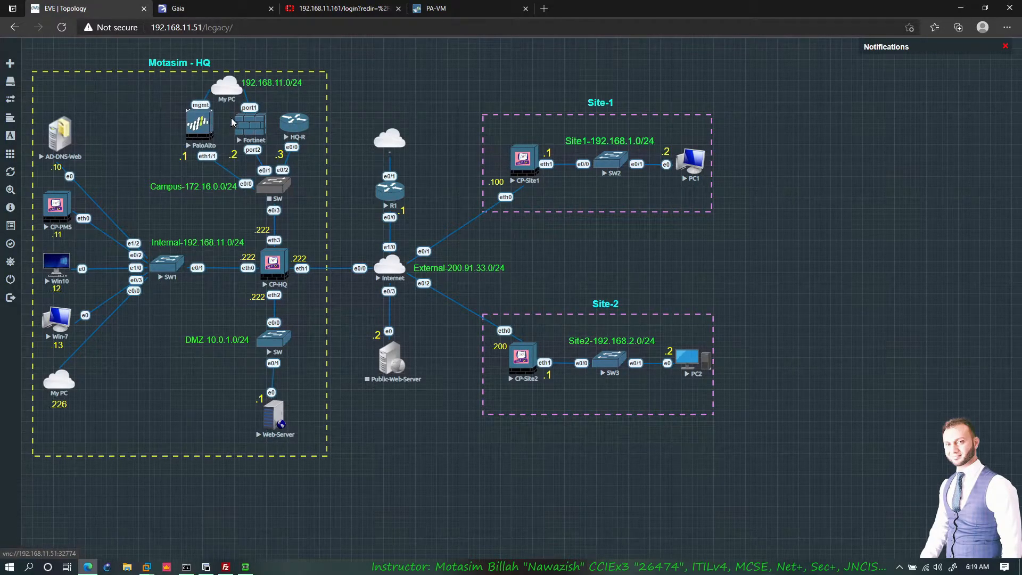
- Launch the HQ-R console in SecureCRT and start the Campus switch node SW
left_click(302, 127)
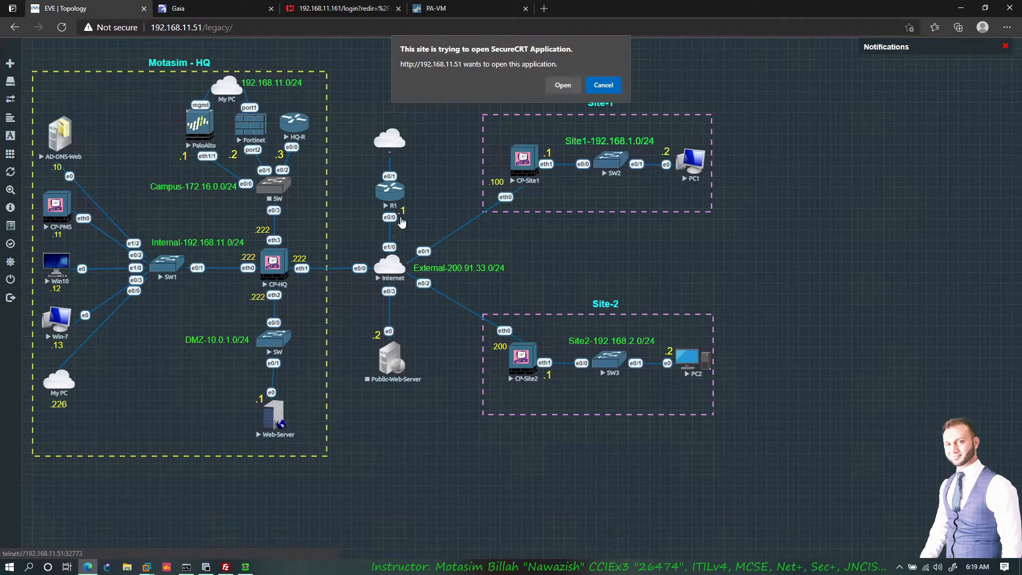
left_click(561, 85)
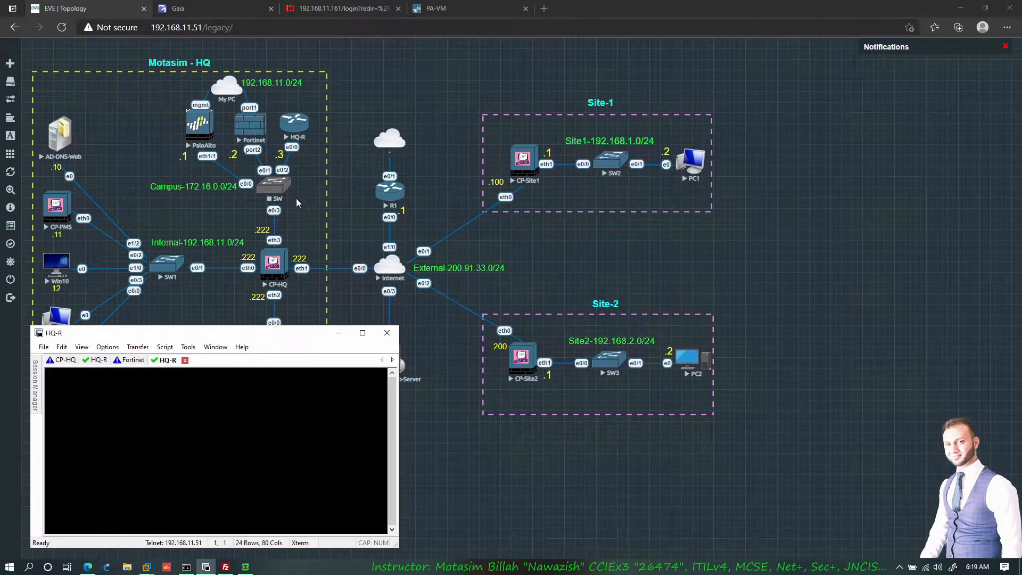
right_click(279, 198)
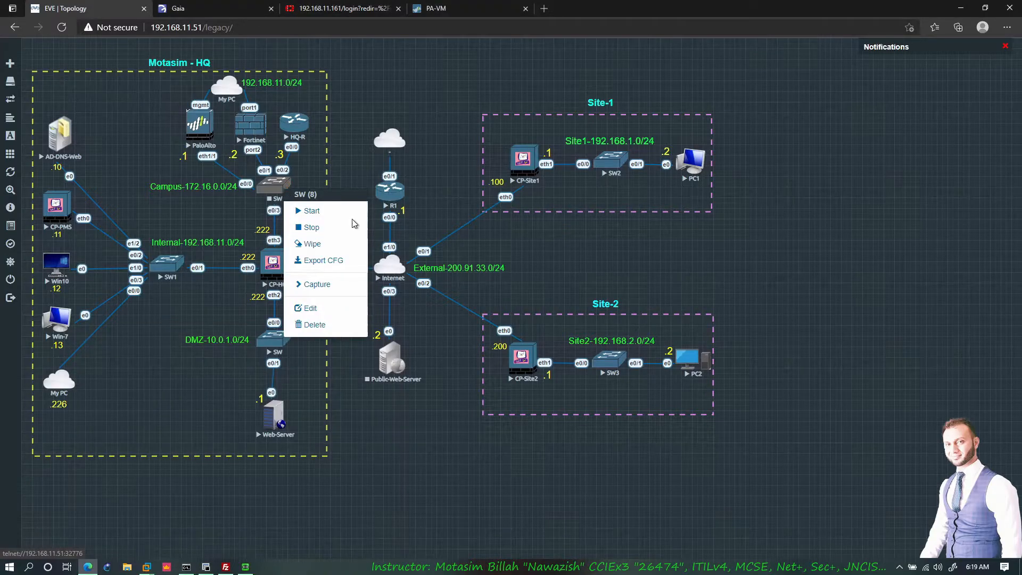
left_click(330, 214)
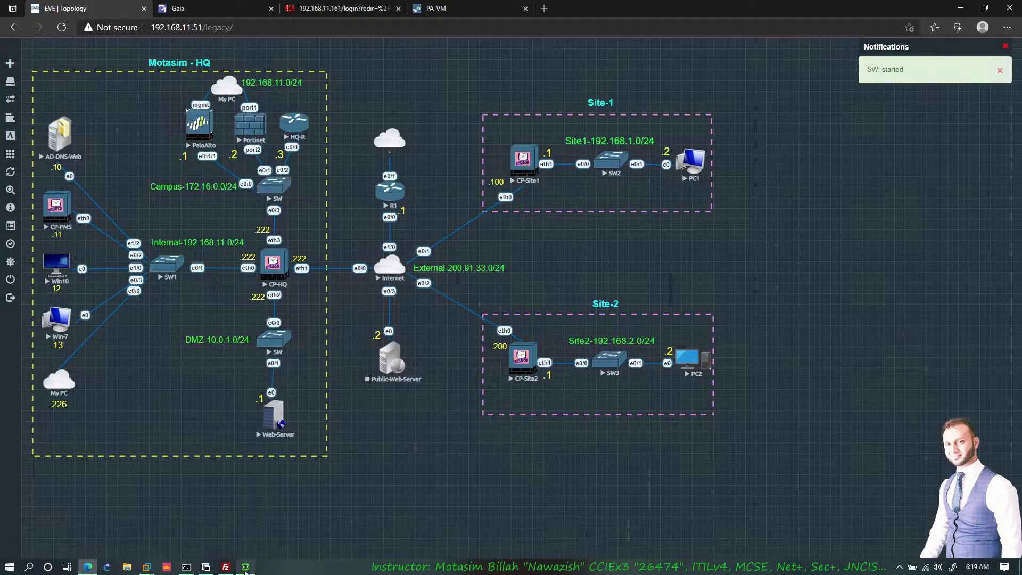
left_click(245, 567)
left_click(190, 511)
- Enable privileged mode on HQ-R, run show ip int br, and highlight Loopback2's 172.16.2.1
left_click(206, 567)
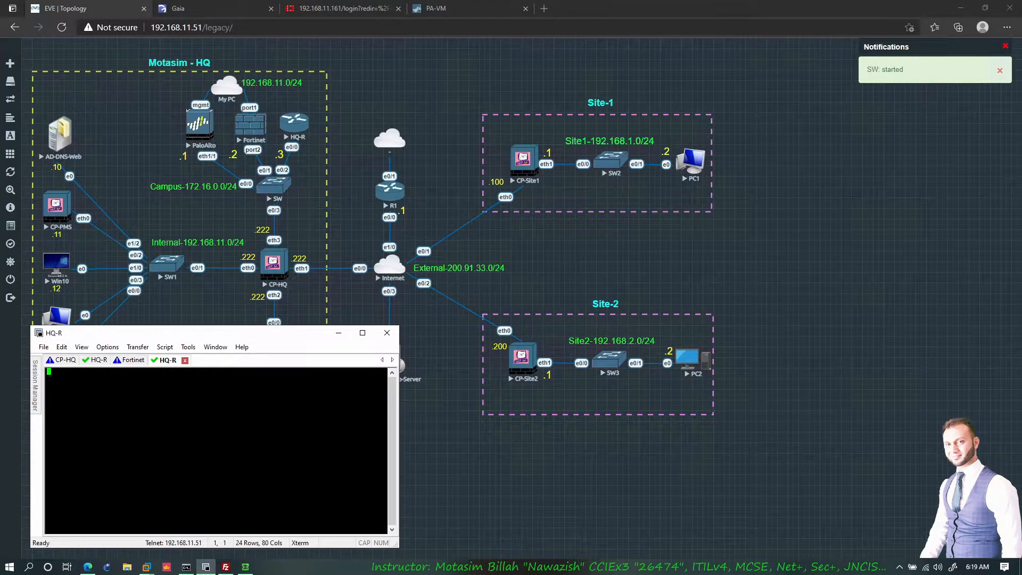
key("Return")
key("Return")
type("en")
key("Return")
type("show ip int br")
key("Return")
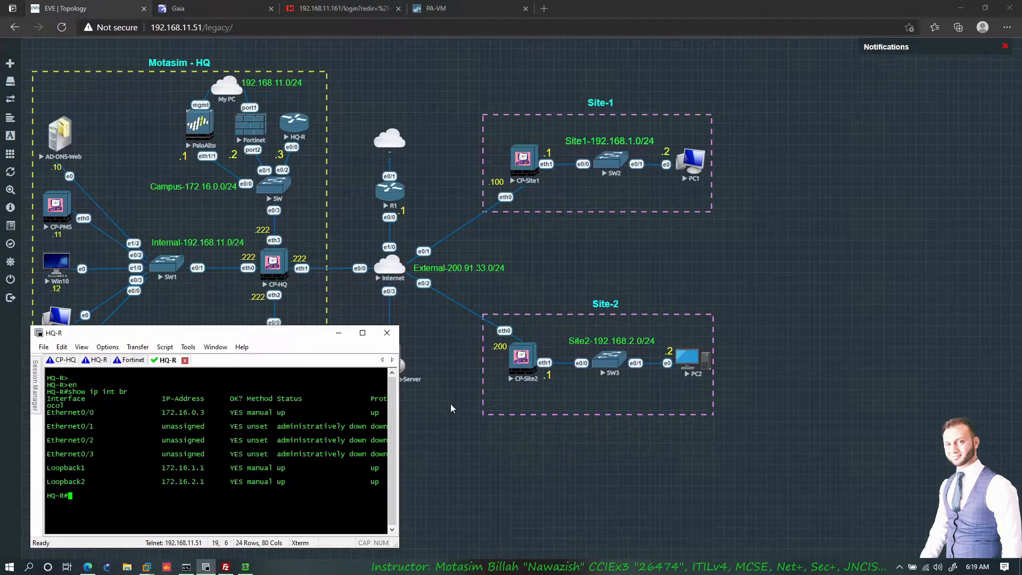
left_click_drag(200, 481, 192, 481)
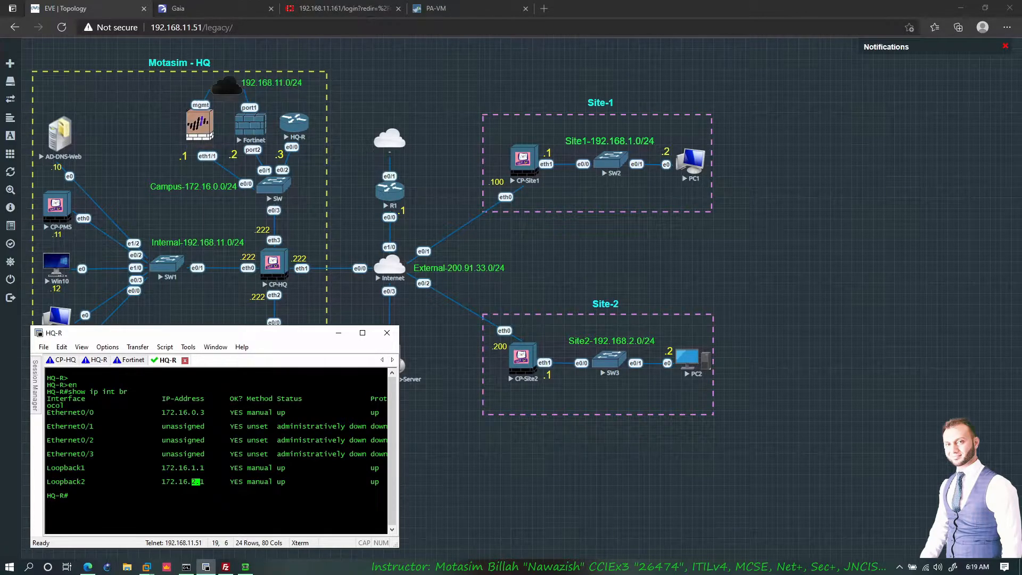
- Complete loopback.1's address as 172.16.5.1 and assign the PING management profile
left_click(441, 14)
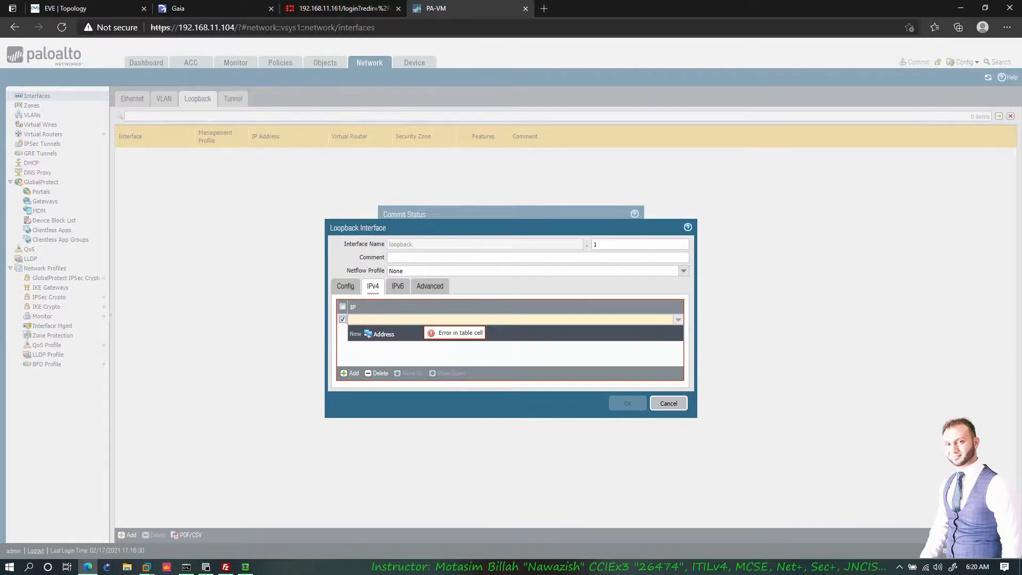
type(".16.")
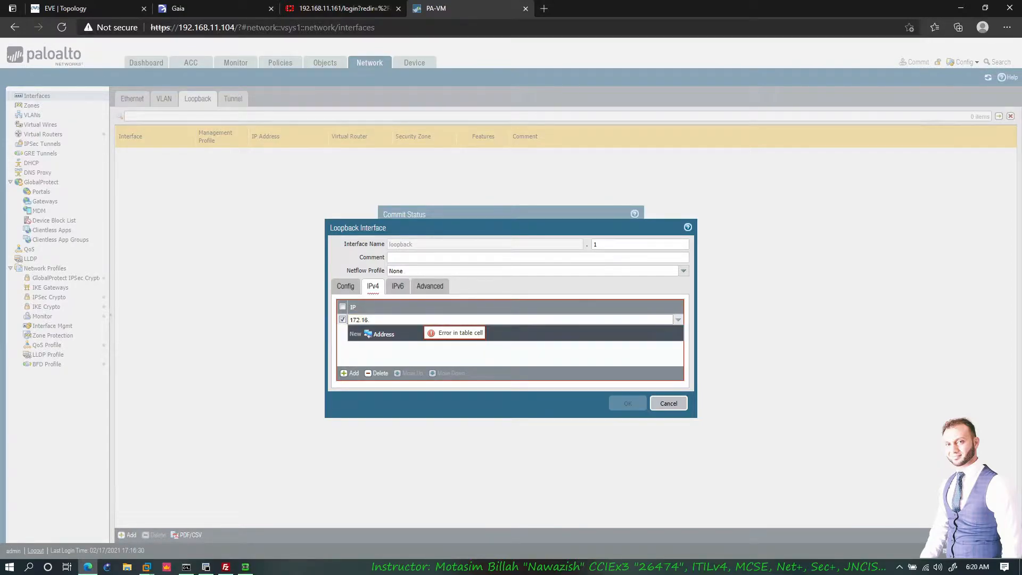
type("5.1/24")
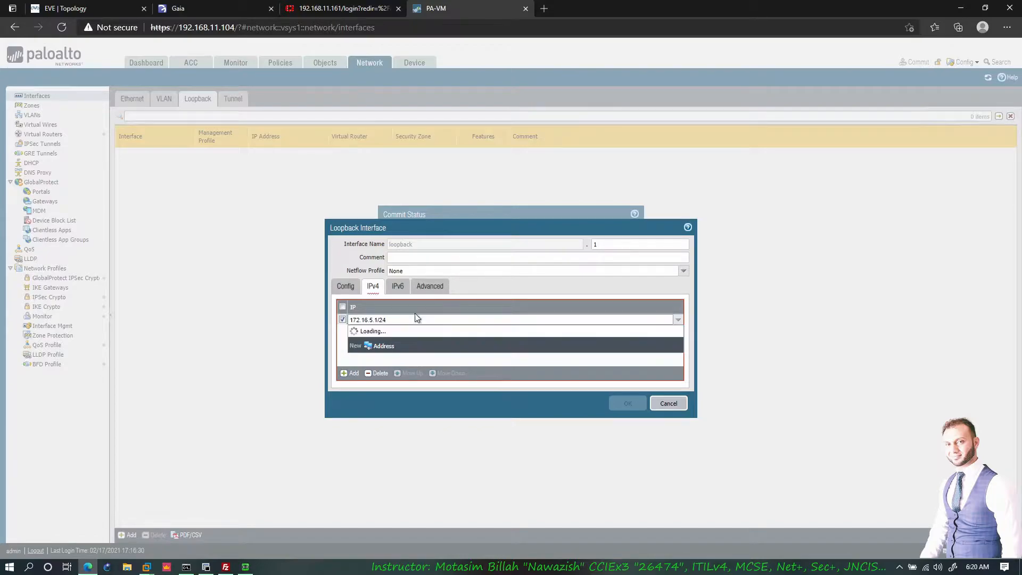
left_click(429, 286)
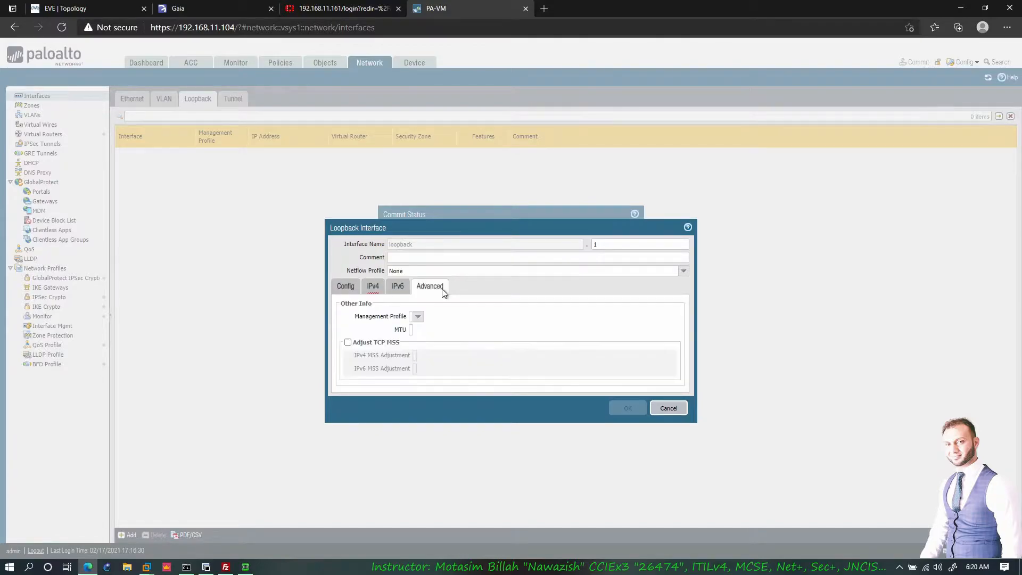
left_click(538, 317)
left_click(410, 332)
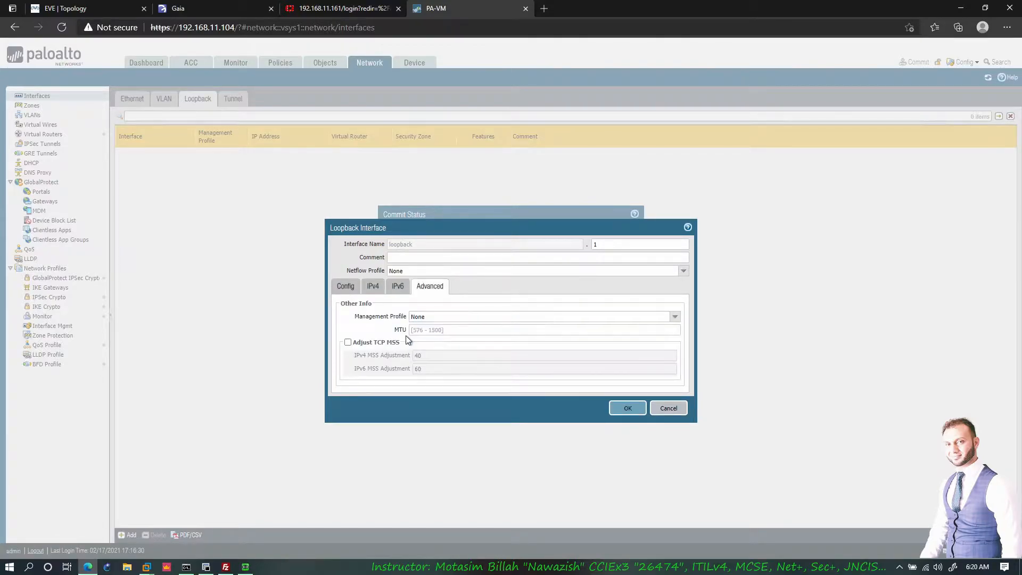
left_click(676, 318)
left_click(436, 337)
- Review loopback.1's router, zone and IPv4 settings and attempt to save it
left_click(345, 286)
left_click(372, 286)
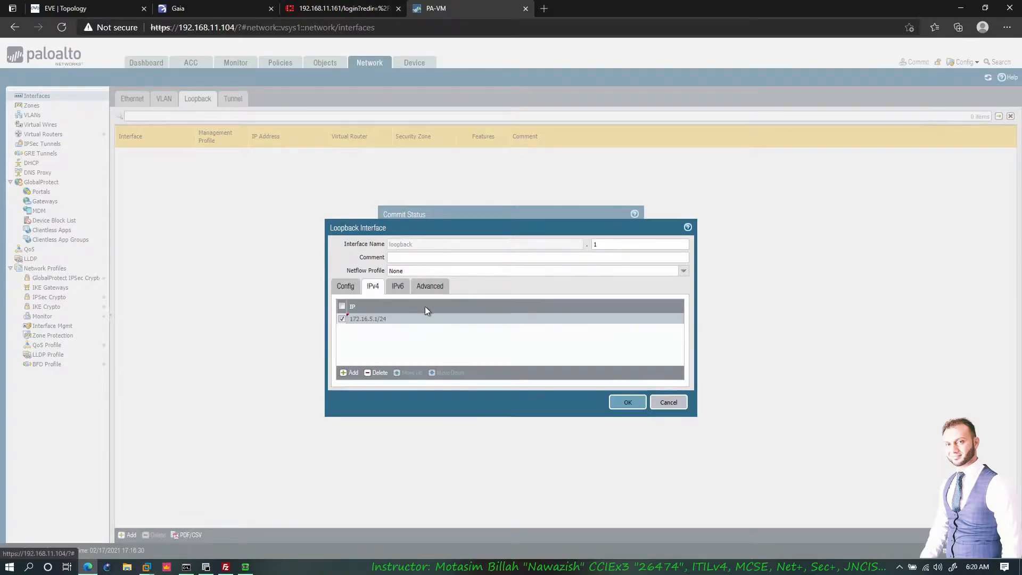
left_click(346, 291)
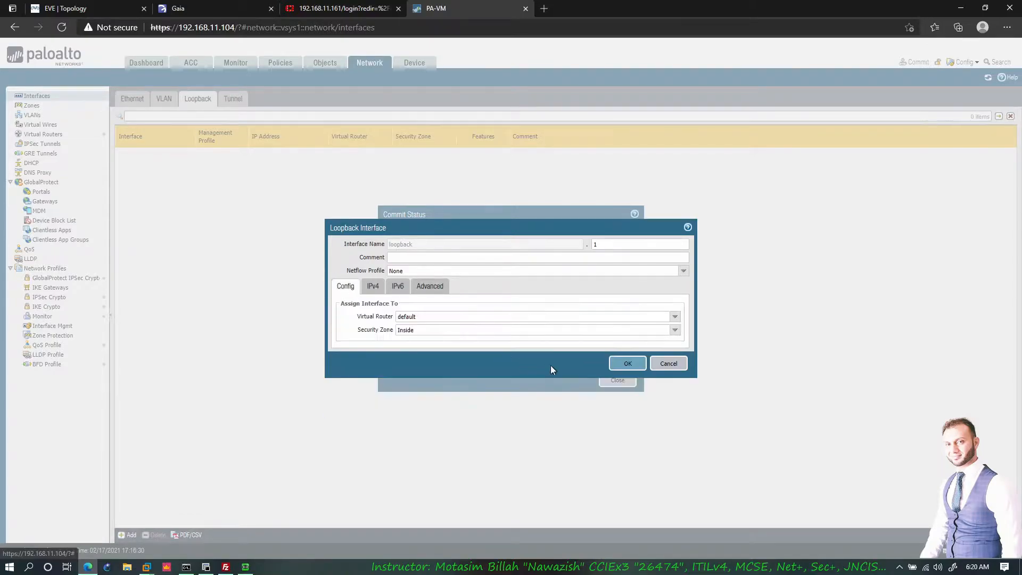
left_click(374, 288)
left_click(429, 288)
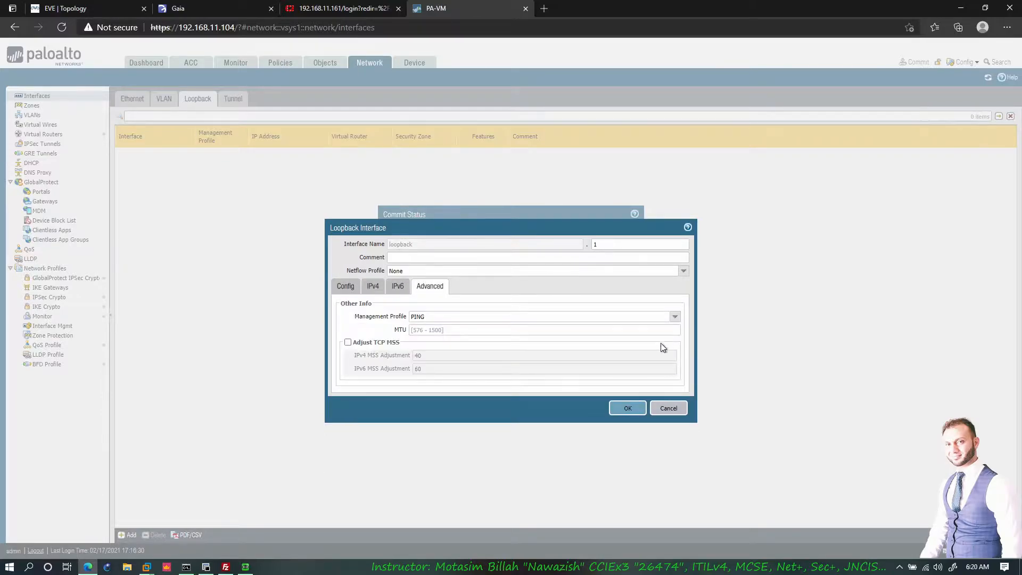
left_click(636, 408)
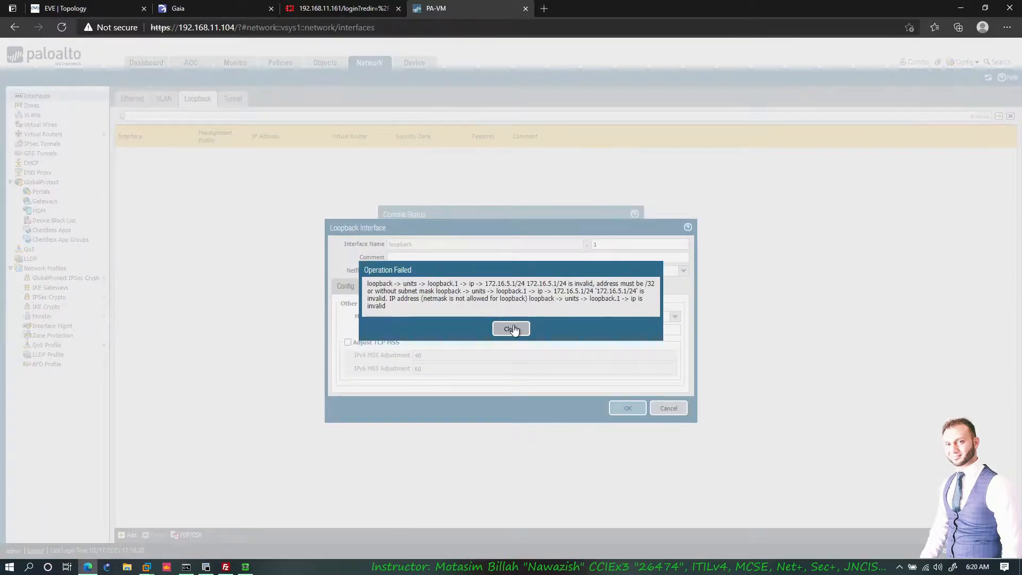
- Clear the save errors and change the prefix to /32 so loopback.1 saves as 172.16.5.1/32
left_click(511, 326)
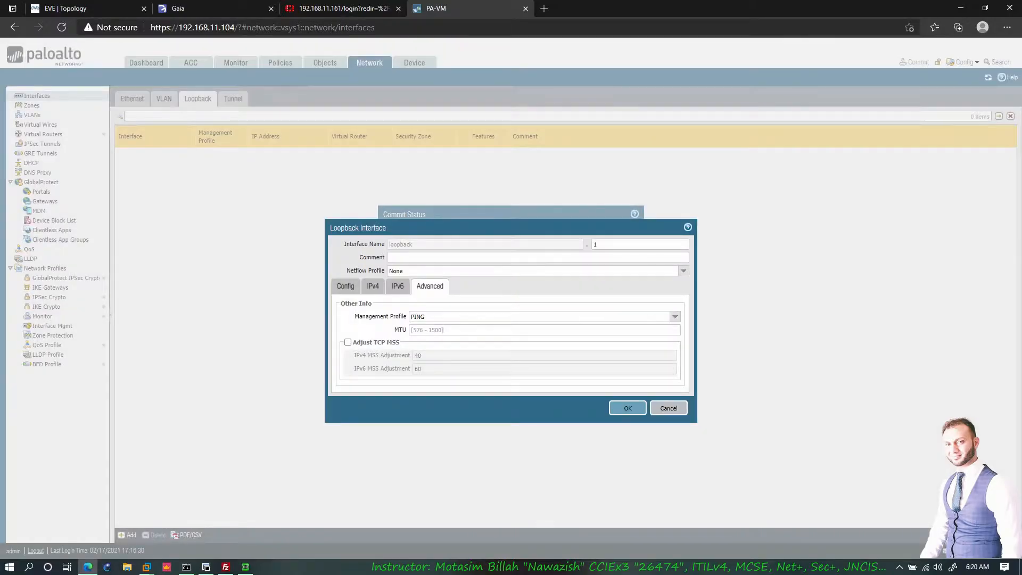
left_click(373, 288)
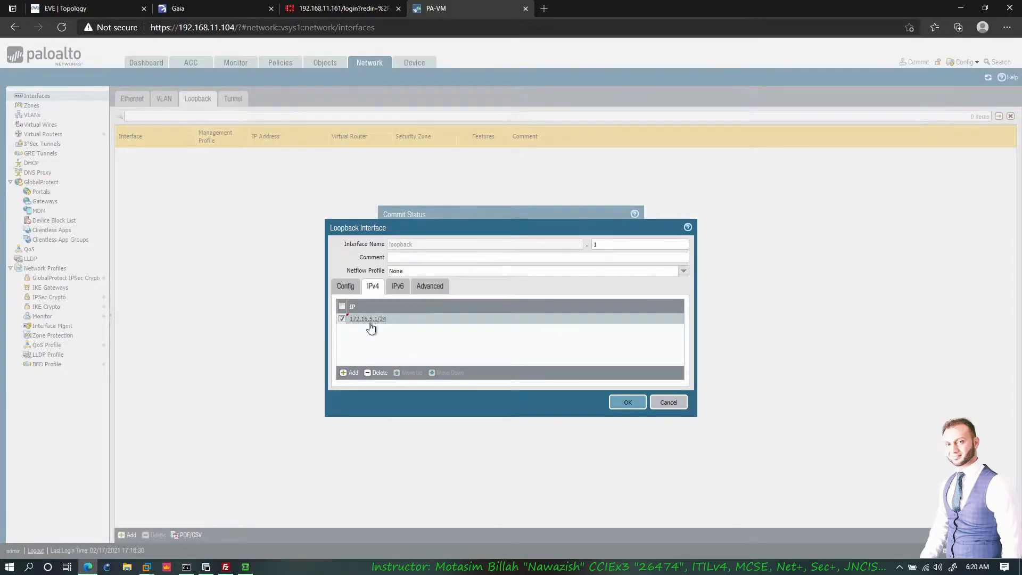
left_click(628, 403)
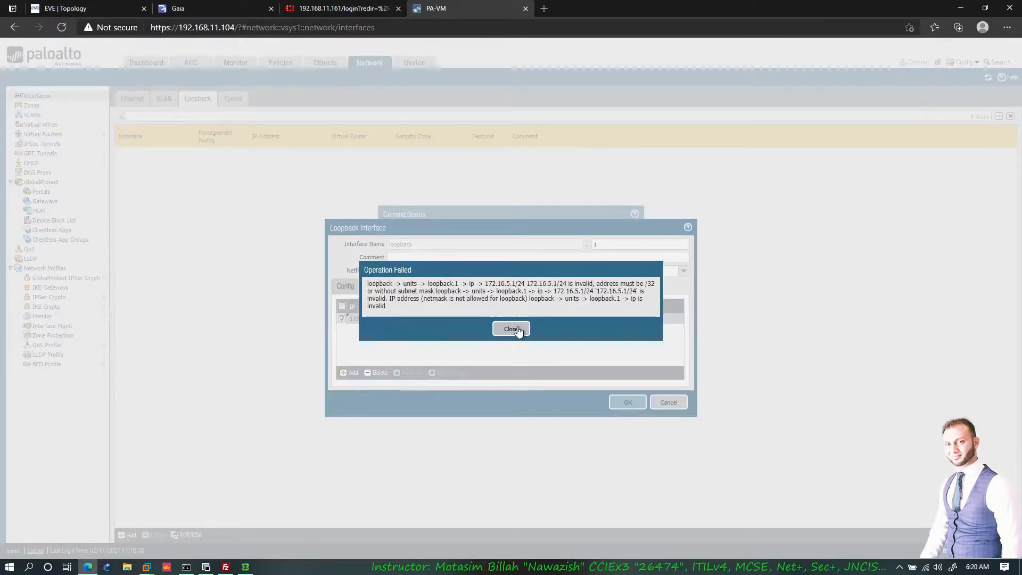
left_click(514, 328)
left_click(379, 322)
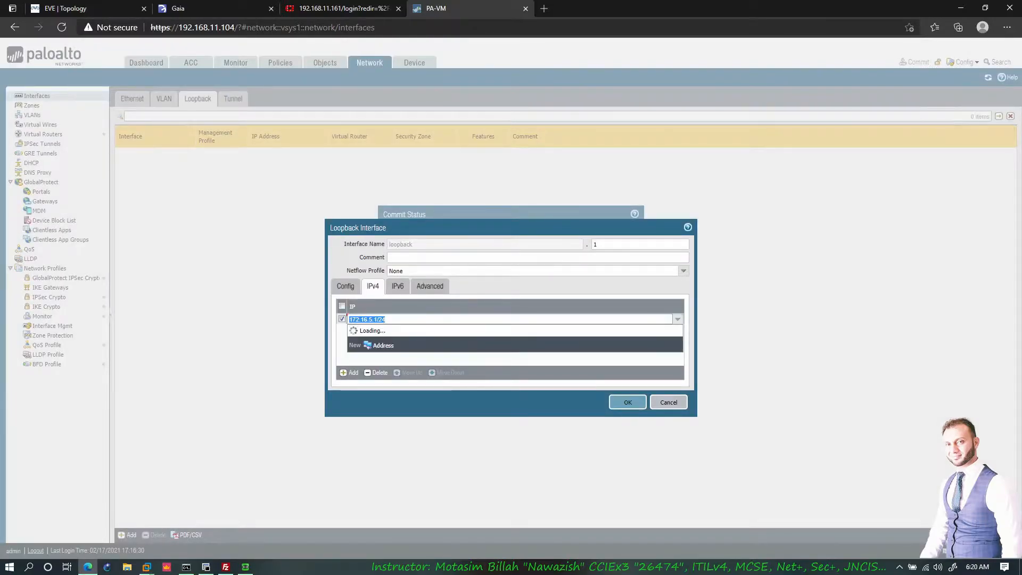
key("BackSpace")
type("32")
left_click(633, 403)
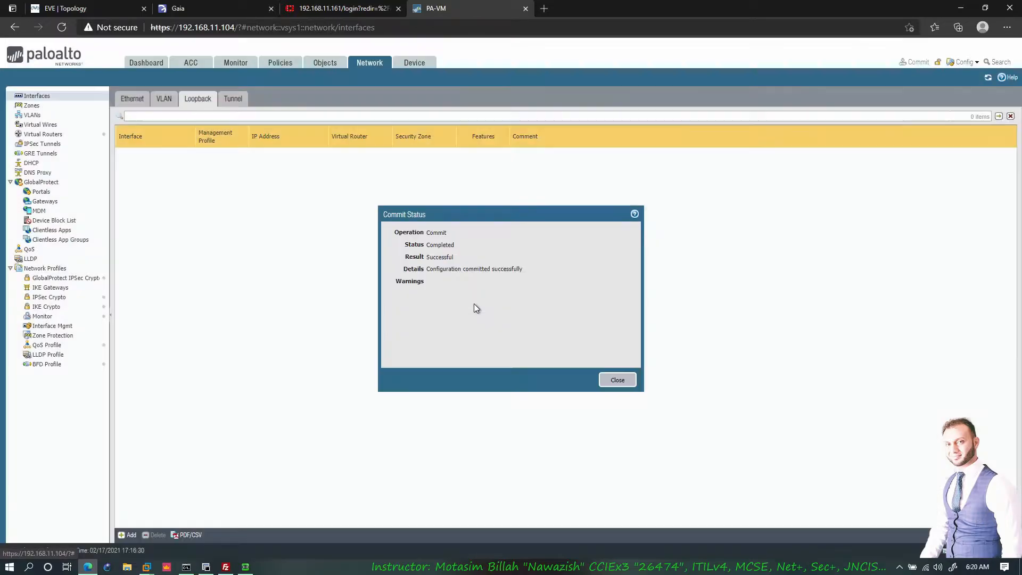
- Close the commit status, reload the firewall page, and dismiss the PAN-OS 9.0 welcome notes
left_click(611, 377)
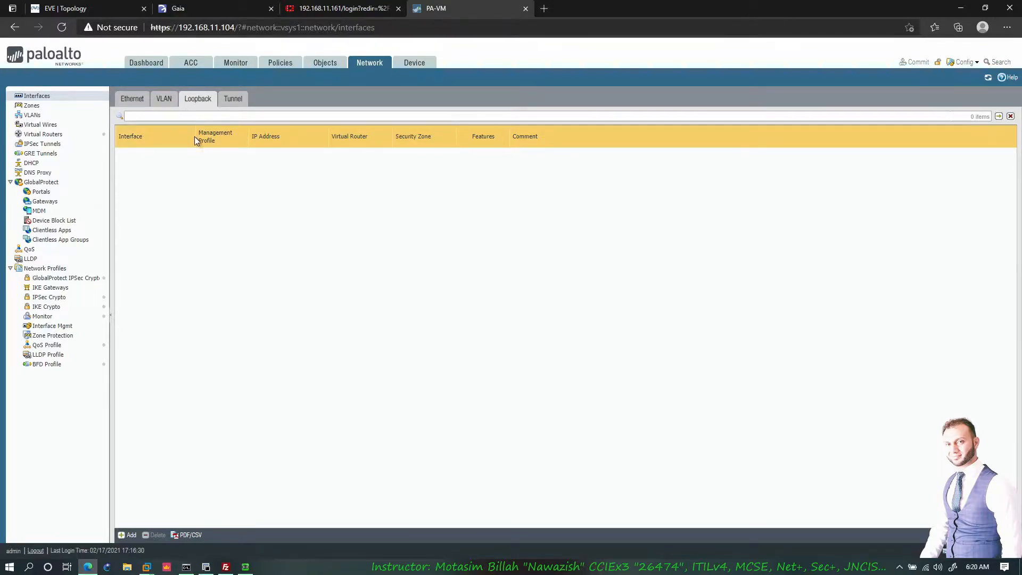
left_click(62, 27)
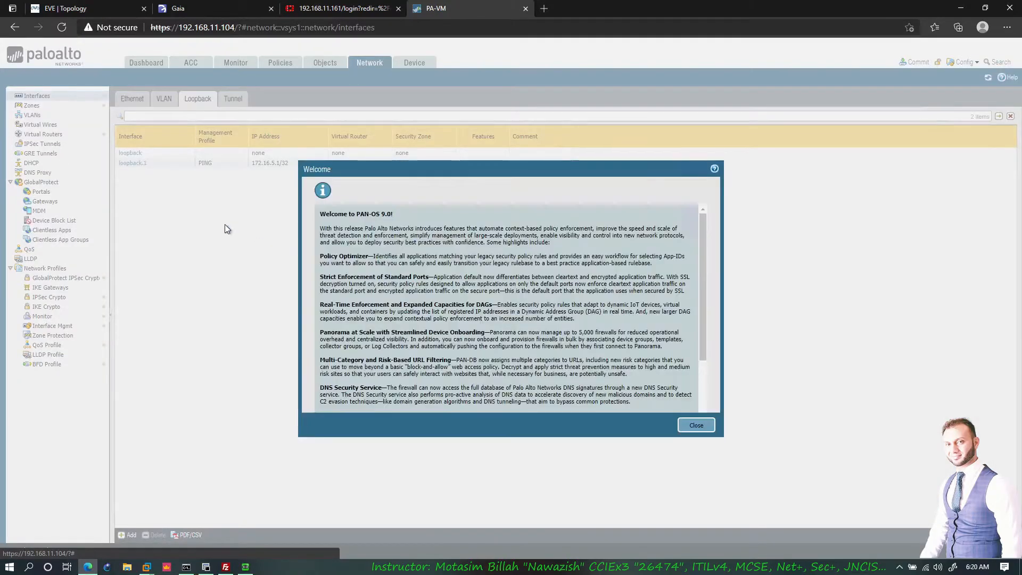
left_click(683, 425)
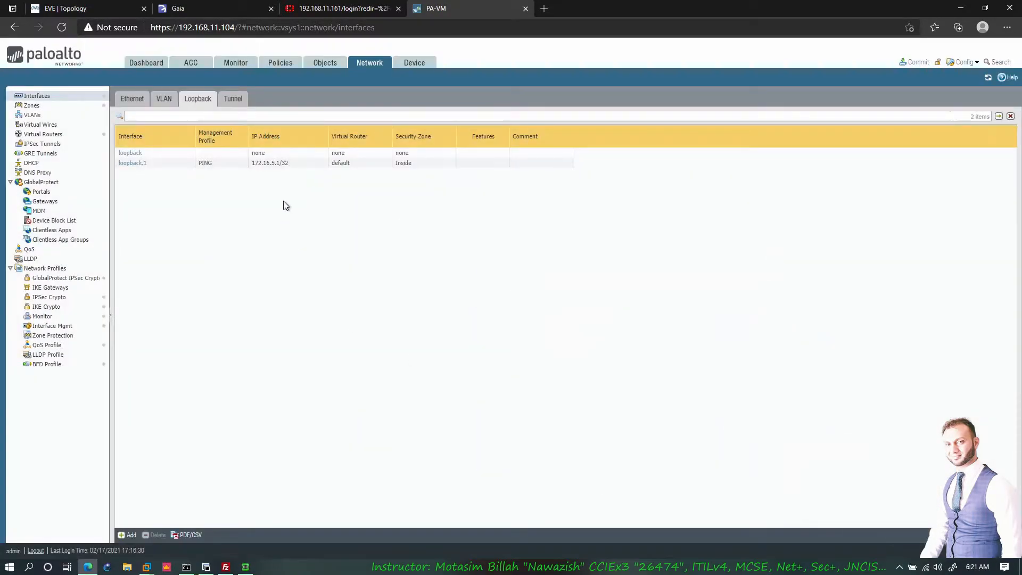
- Create loopback.2 in the default virtual router and Inside zone with IPv4 172.16.6.1/32
left_click(127, 535)
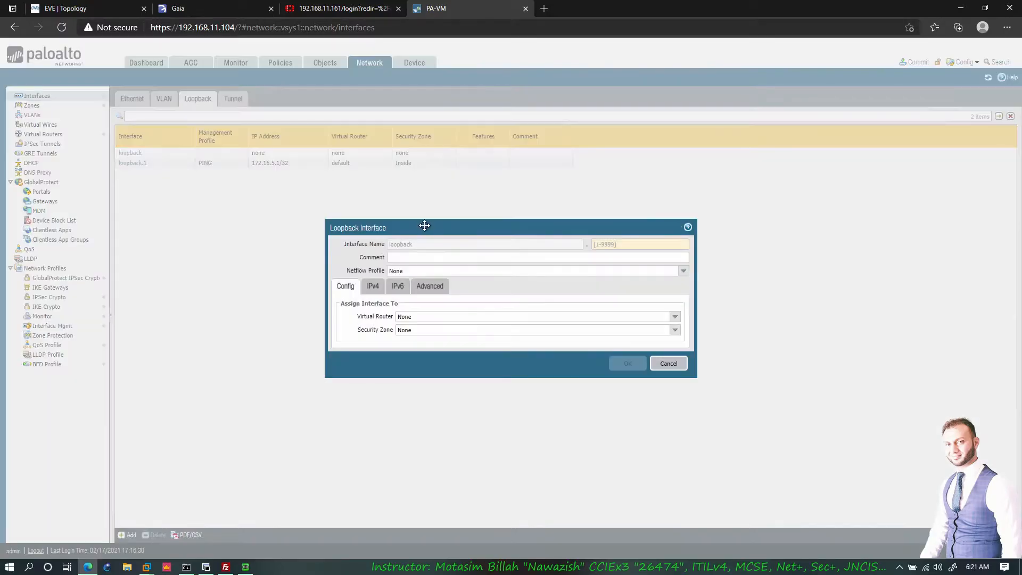
type("2")
key("Tab")
key("Tab")
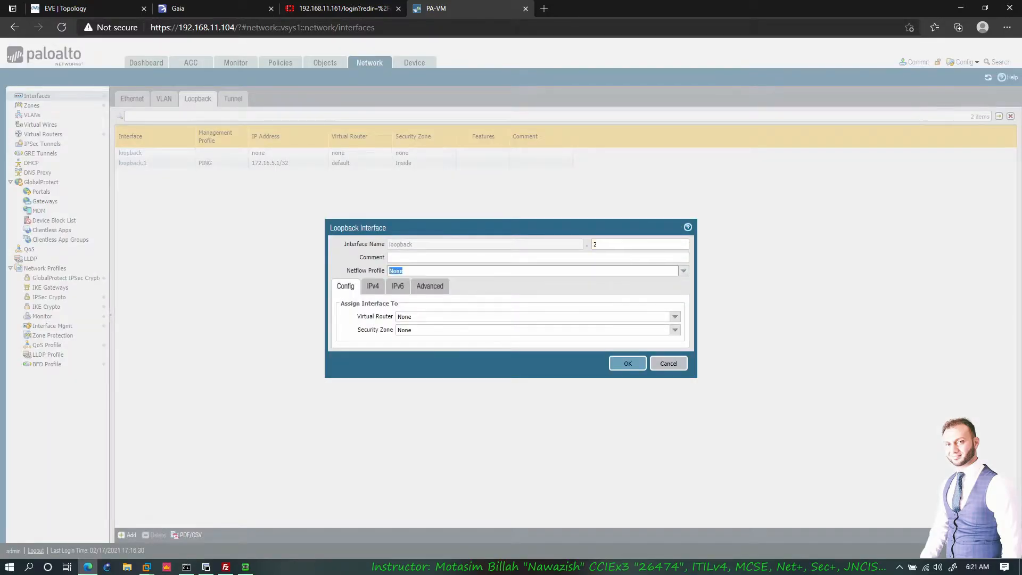
left_click(372, 286)
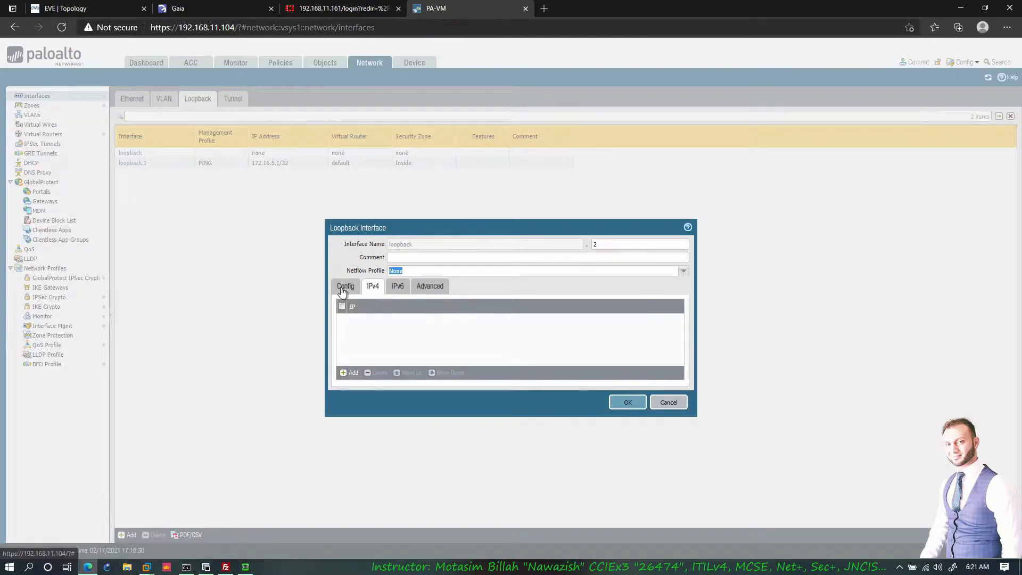
left_click(345, 286)
left_click(675, 316)
left_click(421, 335)
left_click(675, 329)
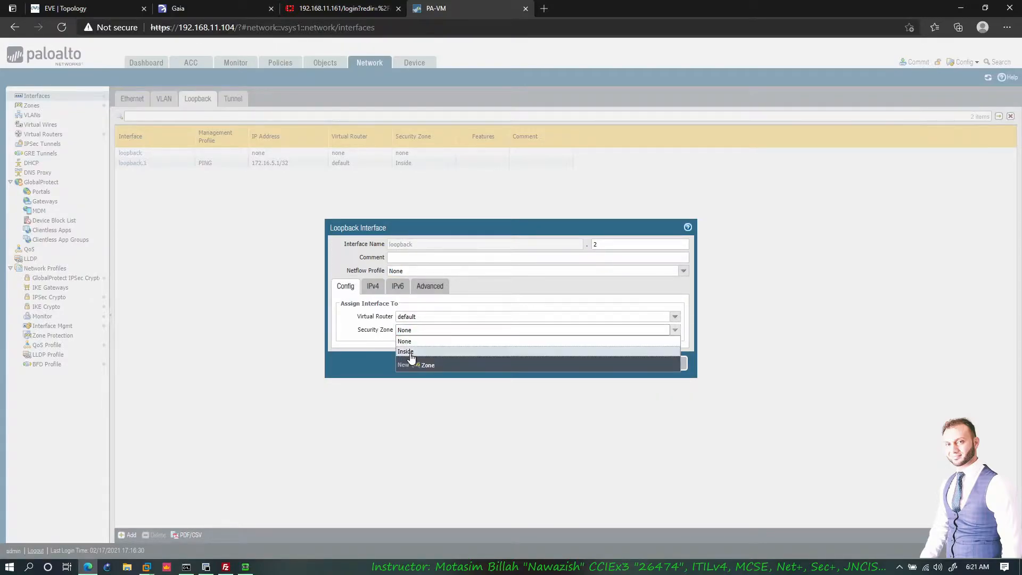
left_click(415, 349)
left_click(373, 286)
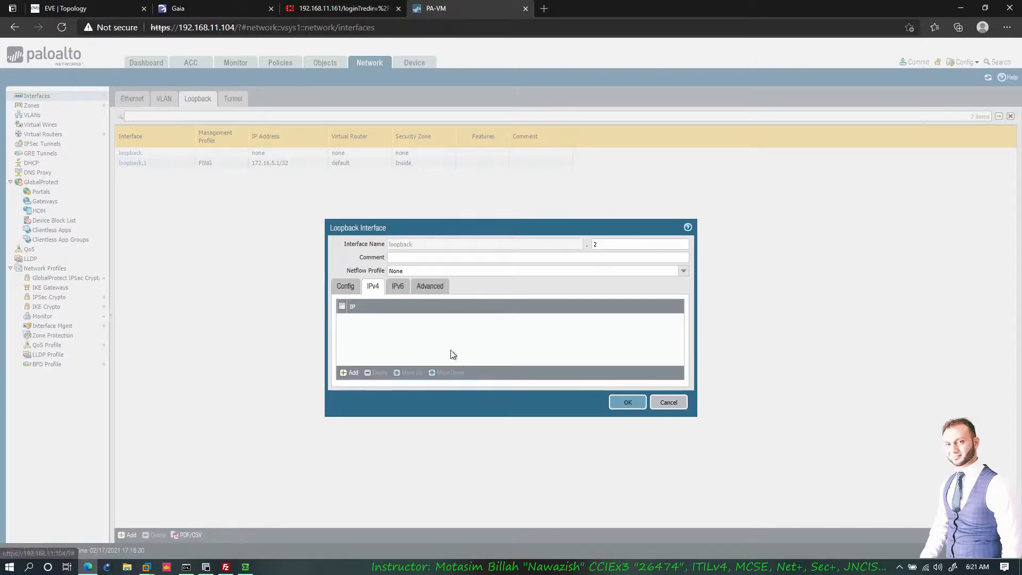
left_click(349, 373)
type("172.16.6.1/32")
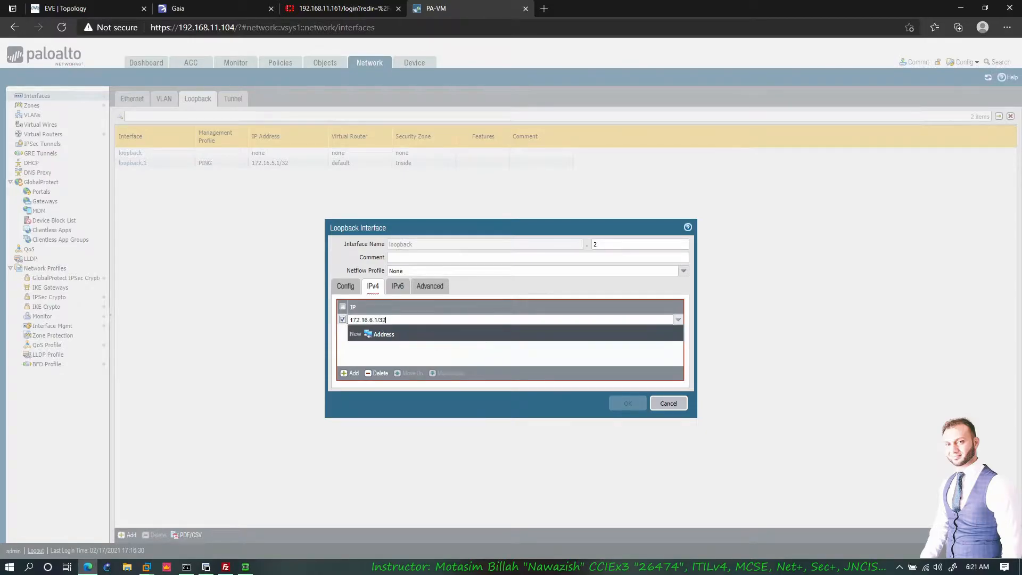
- Give loopback.2 the PING management profile, save it, and commit all changes
left_click(430, 285)
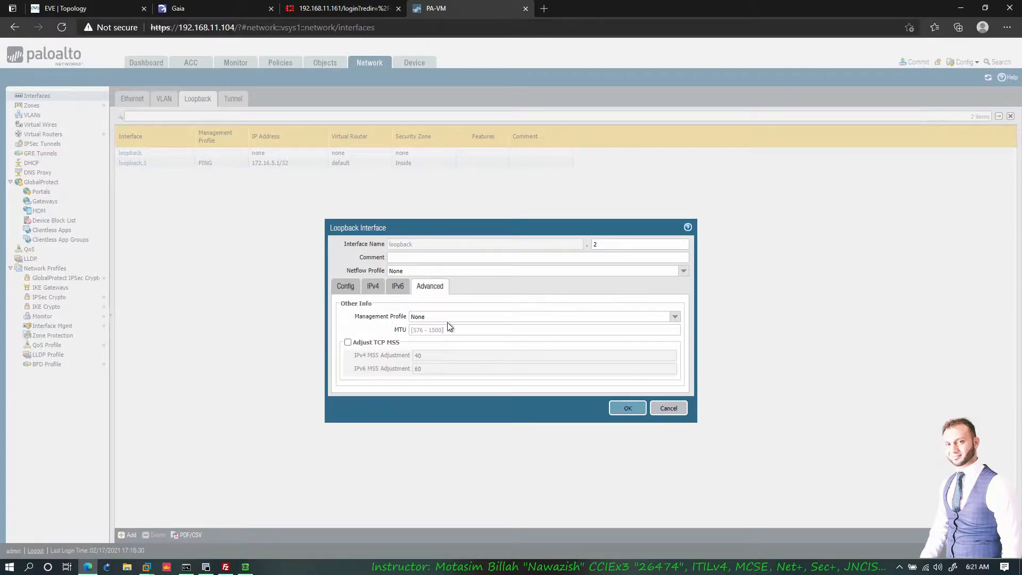
left_click(675, 317)
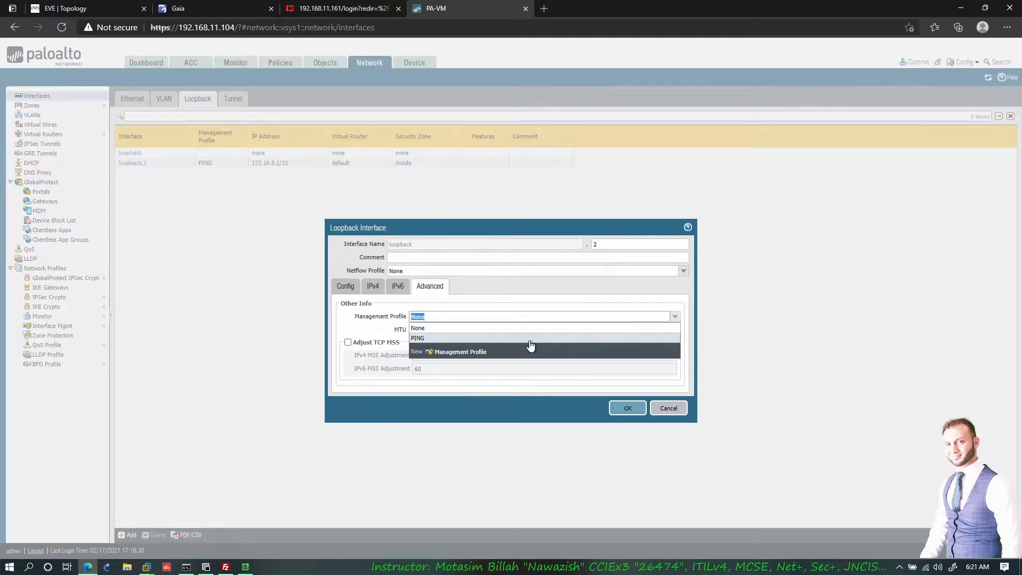
left_click(437, 341)
left_click(628, 409)
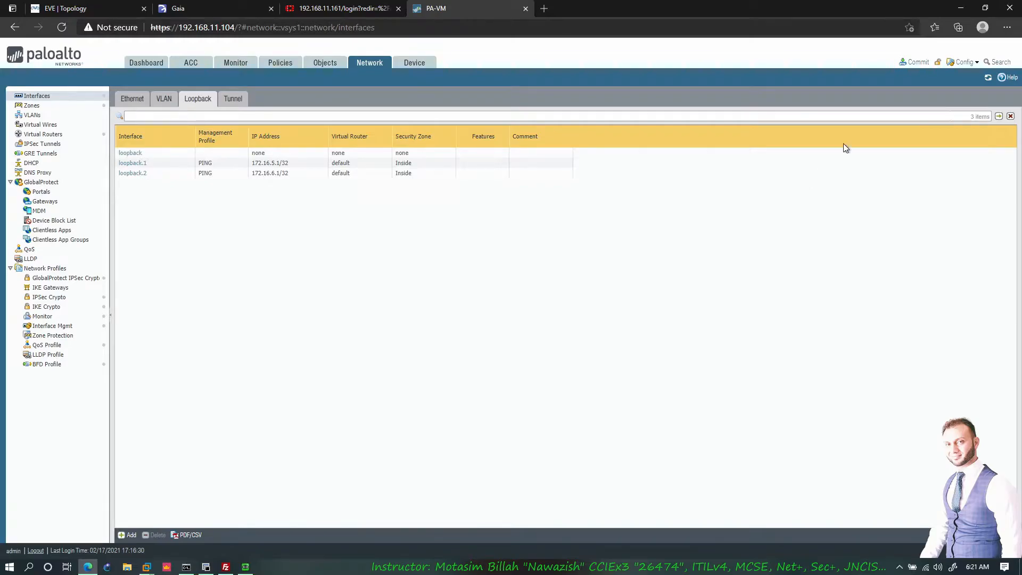
left_click(916, 62)
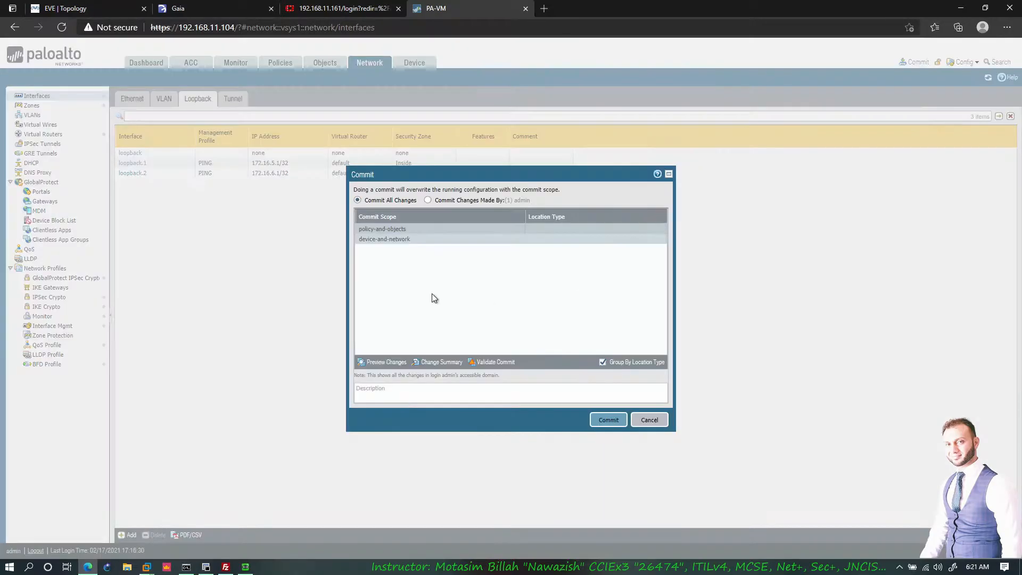
left_click(595, 421)
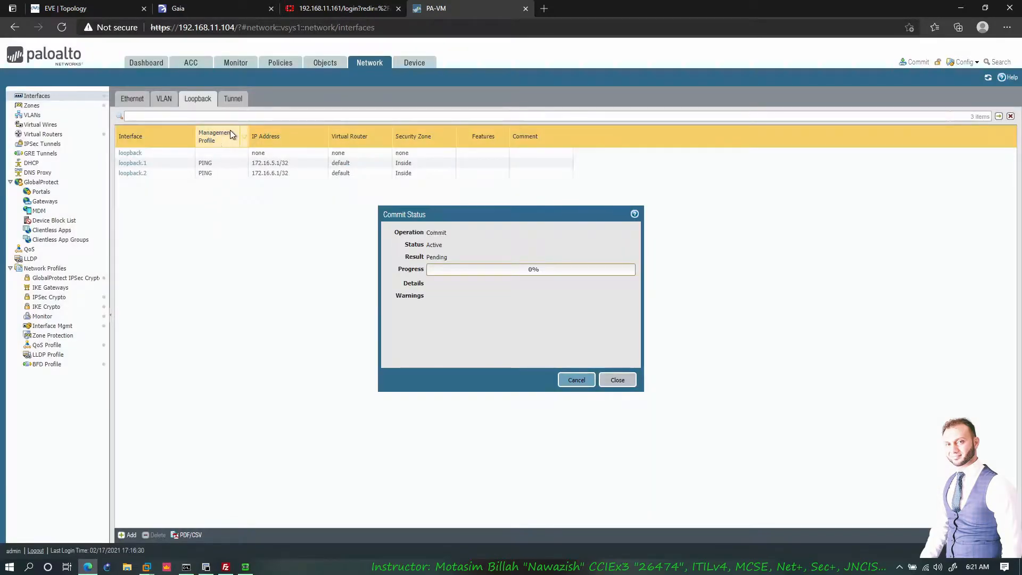
- Dismiss the Gaia Portal connection error and return to the EVE lab topology
left_click(189, 10)
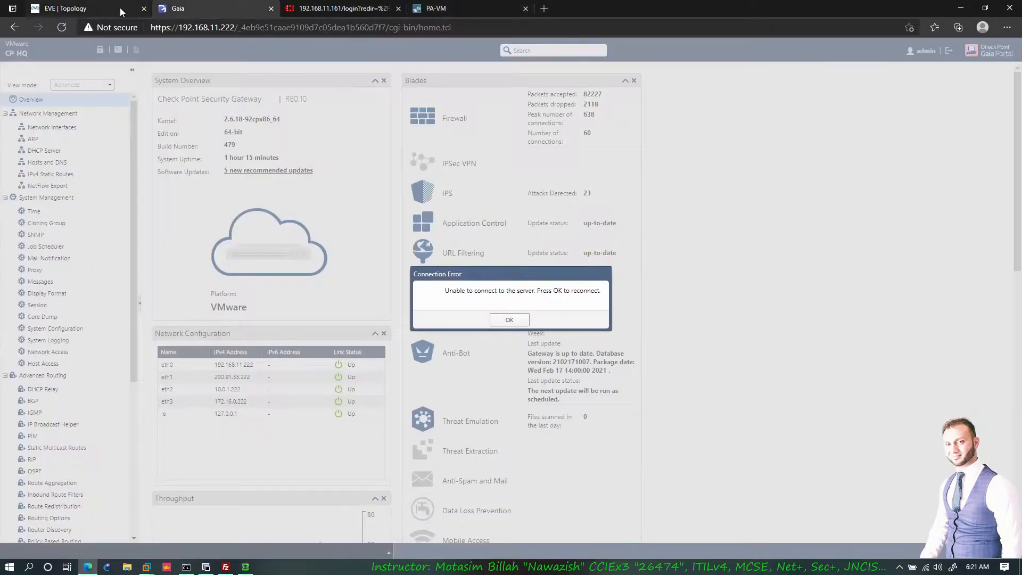
left_click(509, 321)
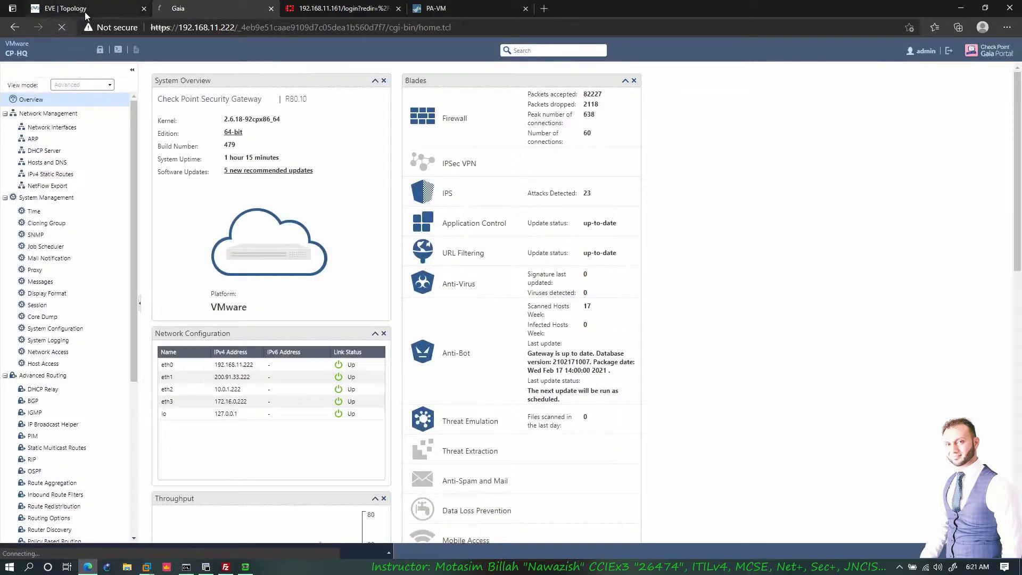
left_click(85, 12)
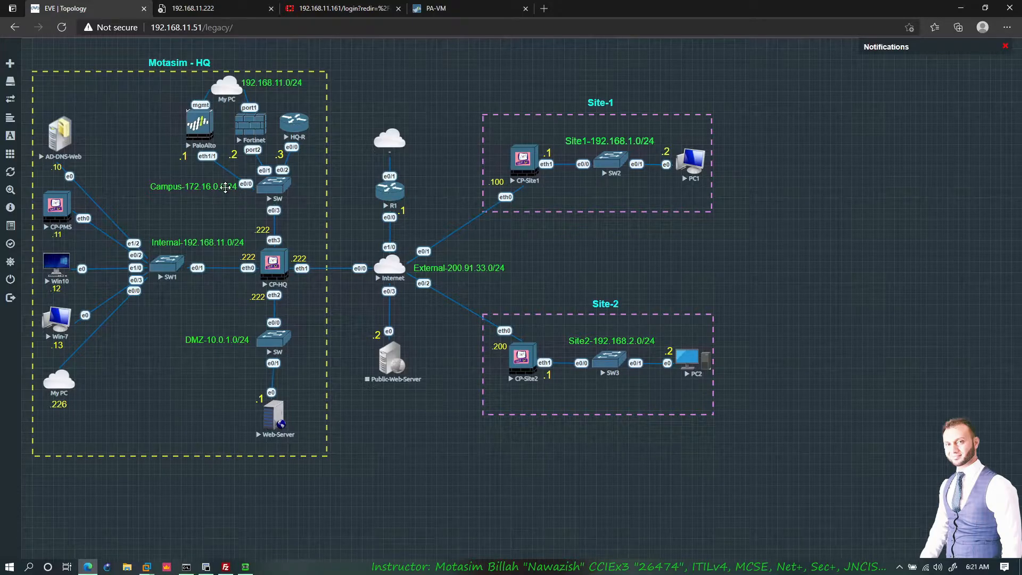
- On CP-HQ, stop the old ping and ping the PaloAlto at 172.16.0.1, getting 3 of 3 replies
left_click(206, 567)
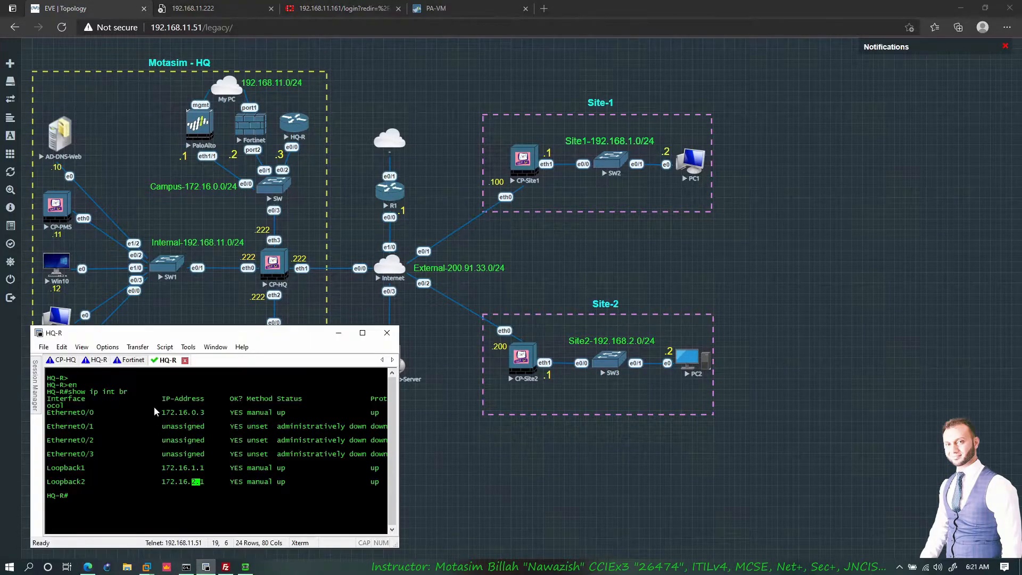
left_click(66, 362)
key("ctrl+c")
key("Return")
key("Return")
key("Return")
key("Return")
key("Return")
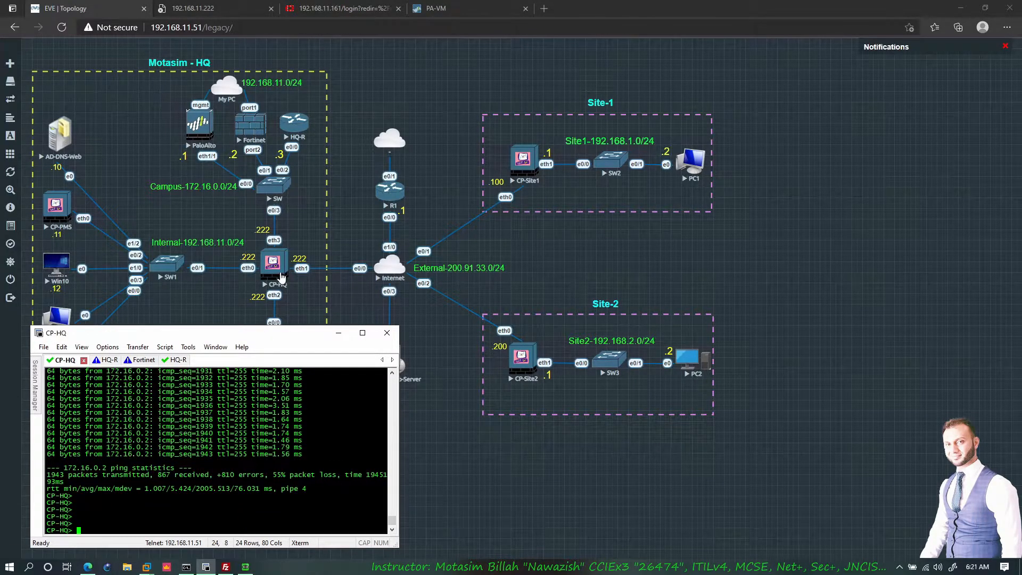
type("ping 172.16.0.2")
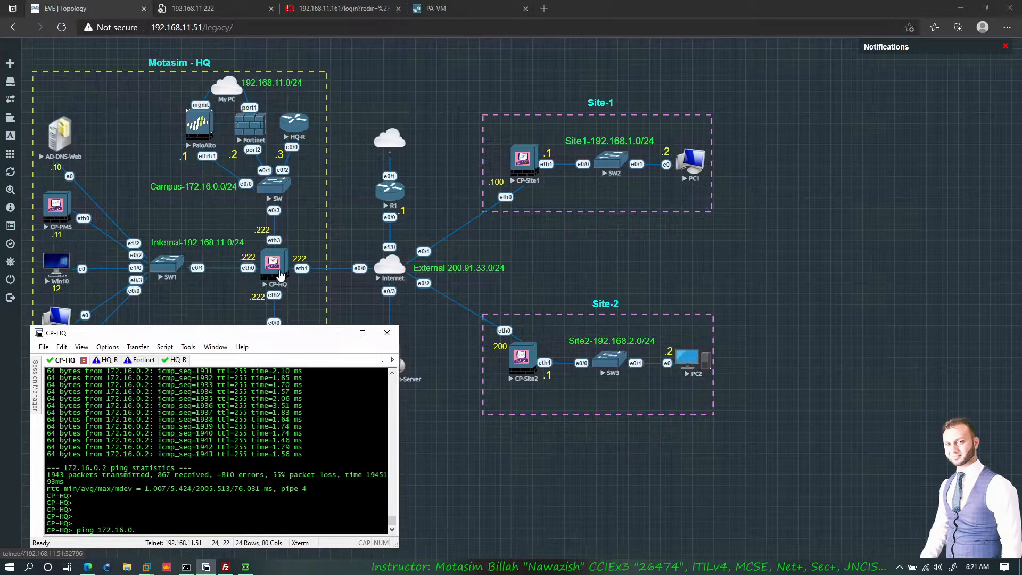
key("Return")
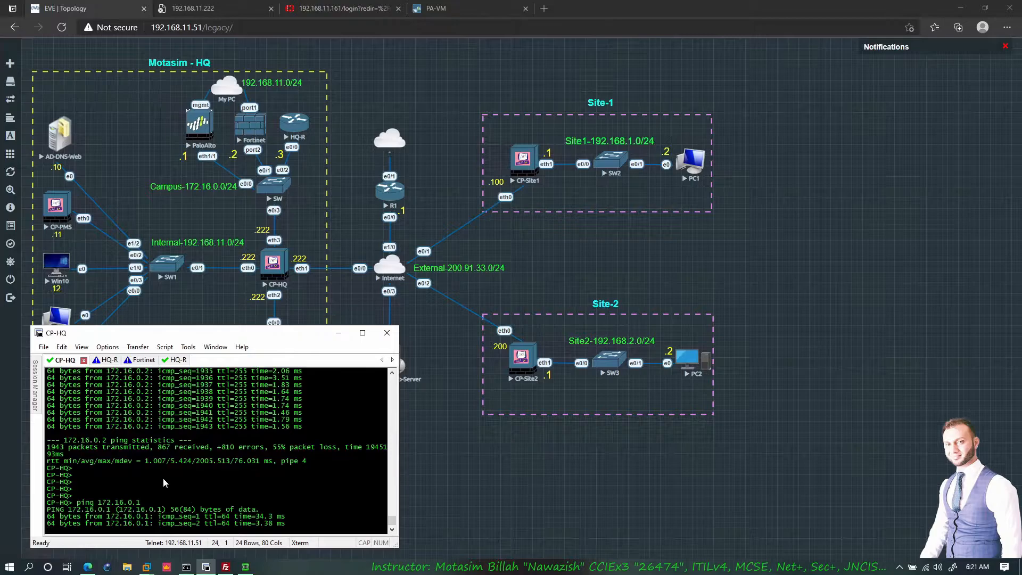
key("ctrl+c")
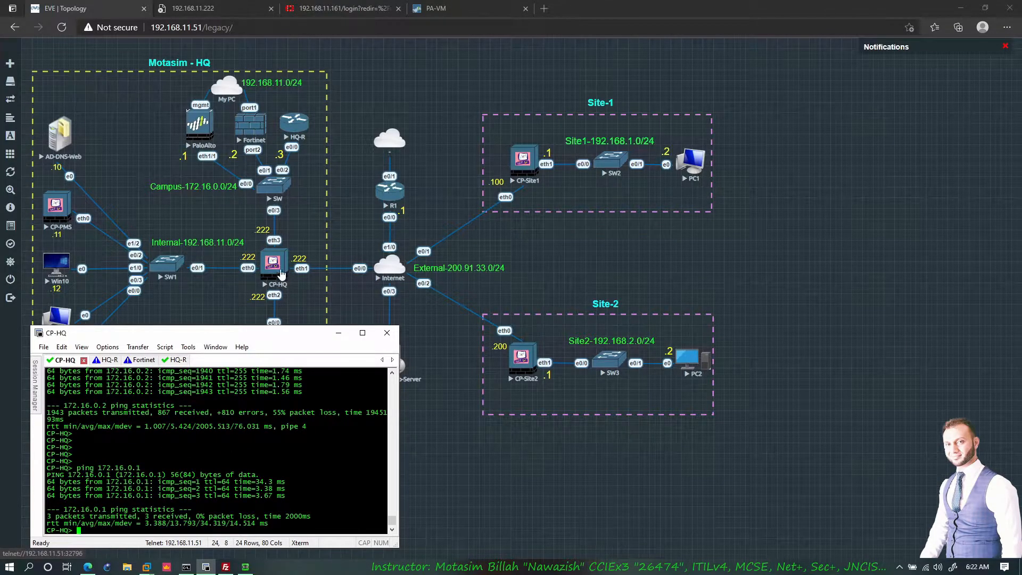
- Enter '172.16.1.0 172.16.2.0' in the window, then cancel it with Escape
left_click(308, 130)
type("172.16")
type(".1.0 ")
type("172.16")
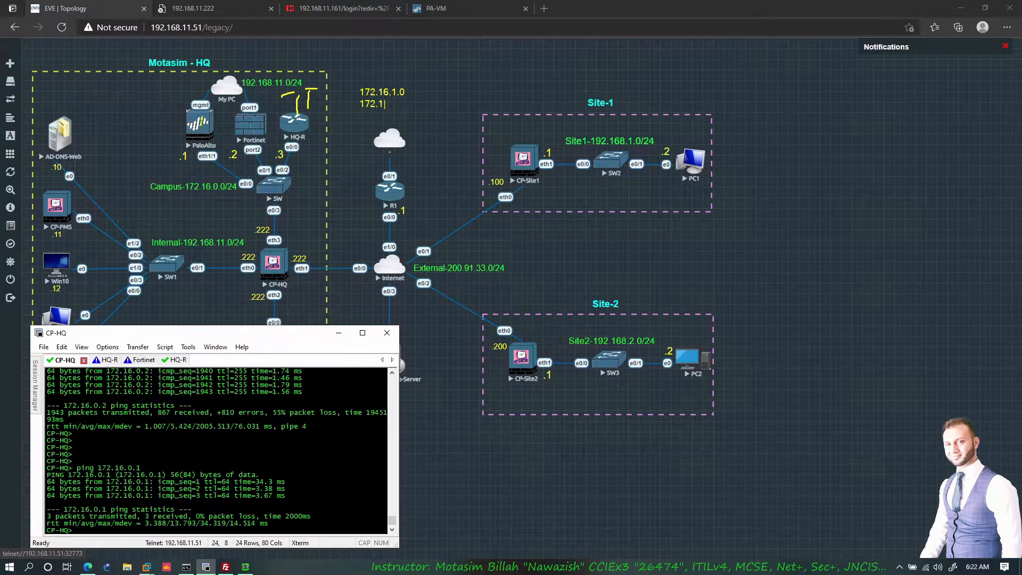
type(".2.0")
key("Escape")
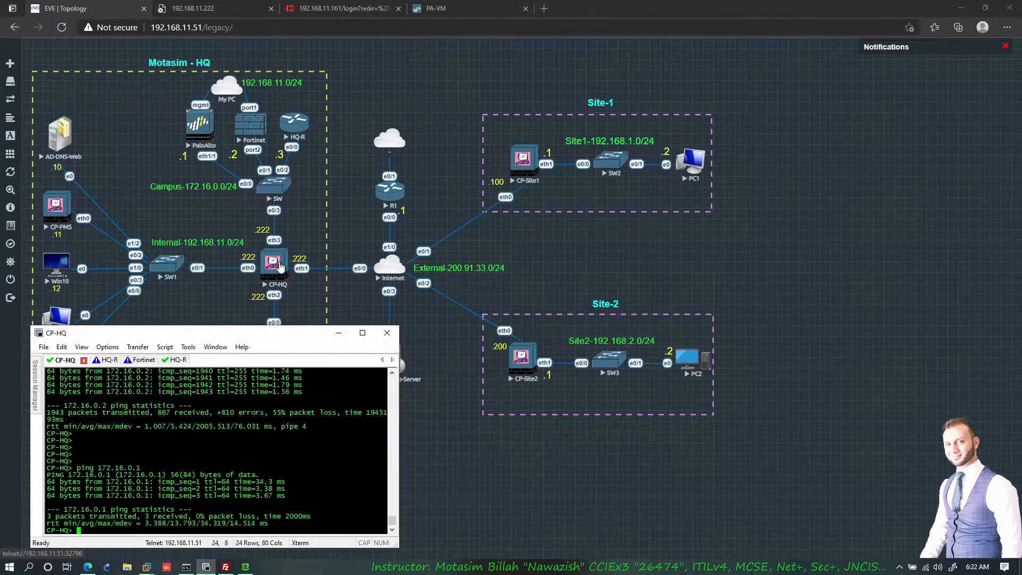
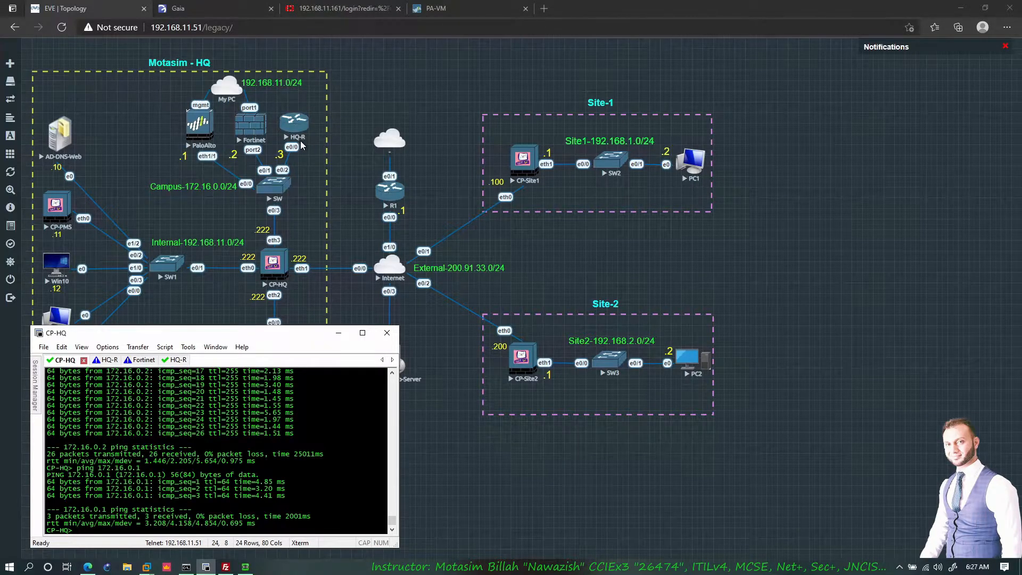
- Start a ping to 172.16.1.1 from the CP-HQ console
type("ping 172.16.1.1")
key("Return")
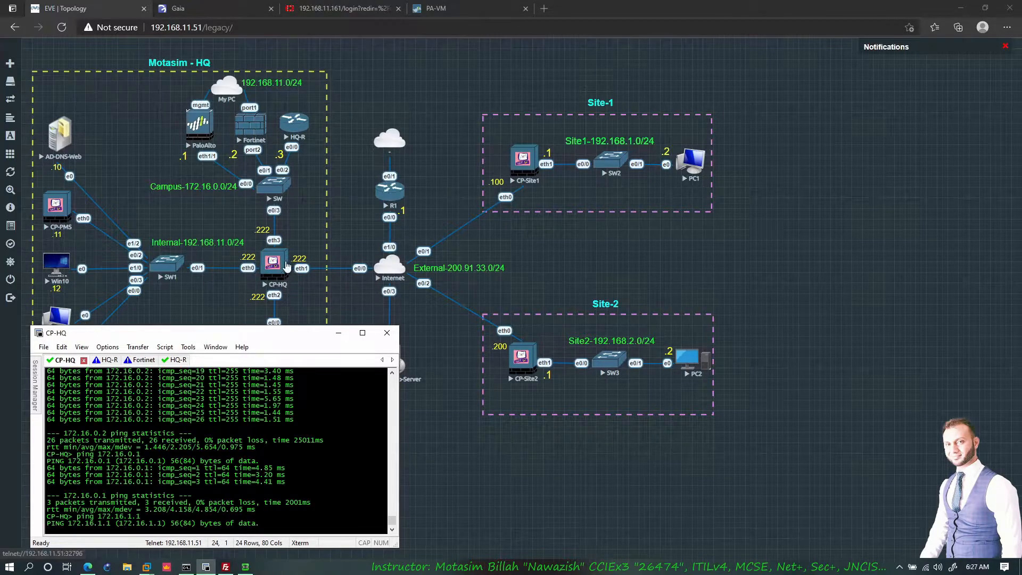
- Dismiss the error, log in to CP-HQ's Gaia Portal, open IPv4 Static Routes and override the lock
left_click(228, 10)
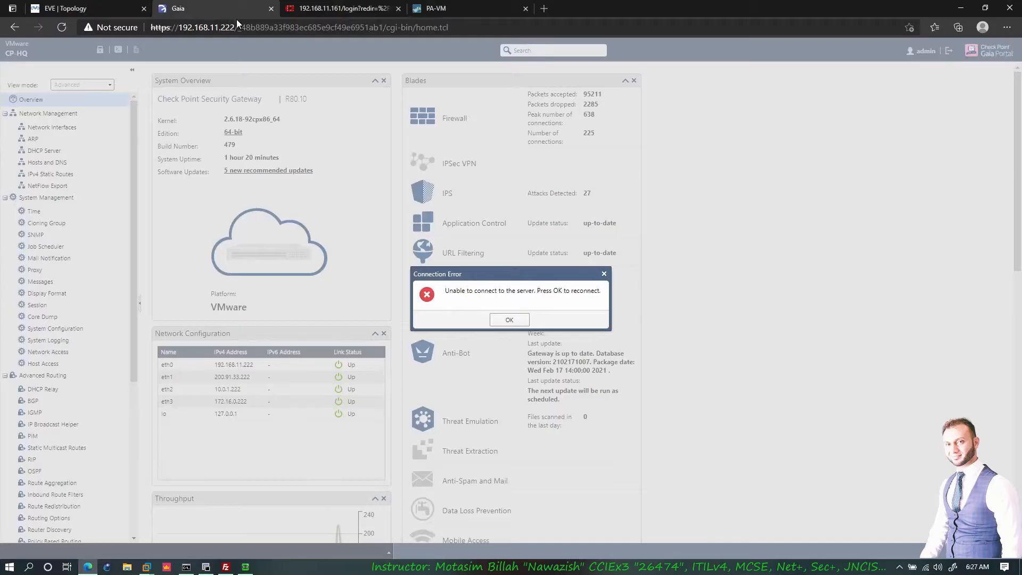
left_click(509, 319)
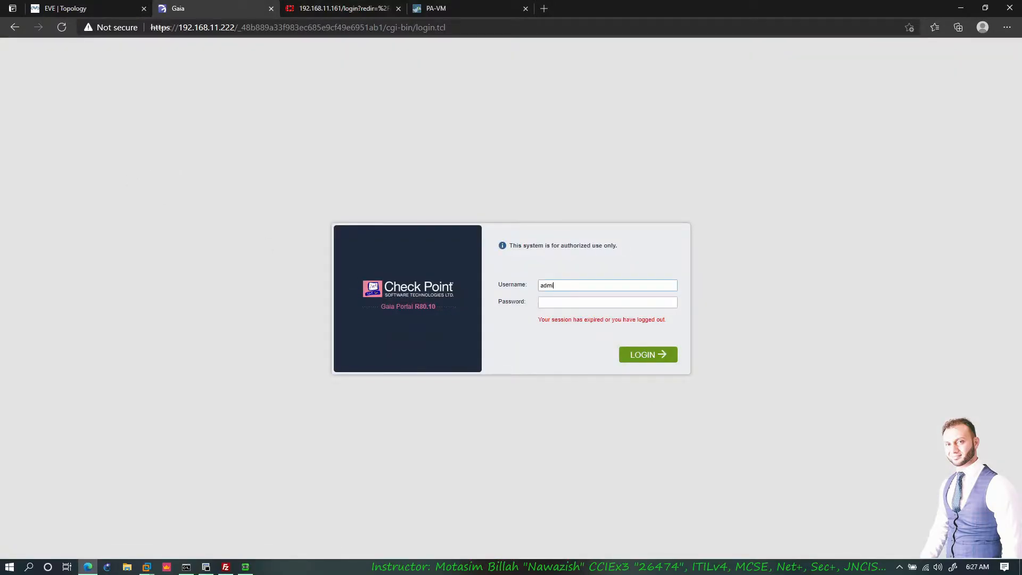
key("Return")
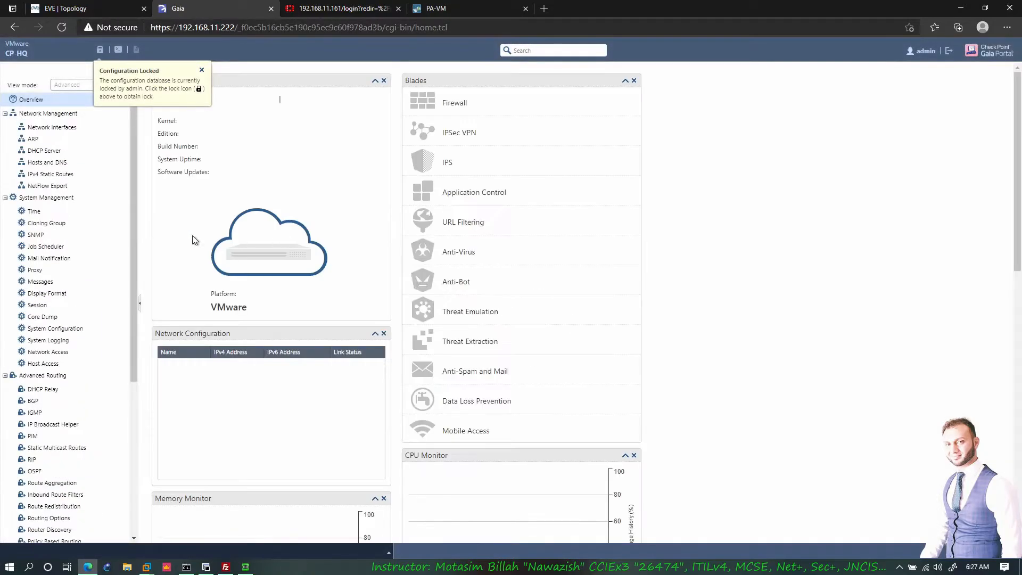
left_click(53, 174)
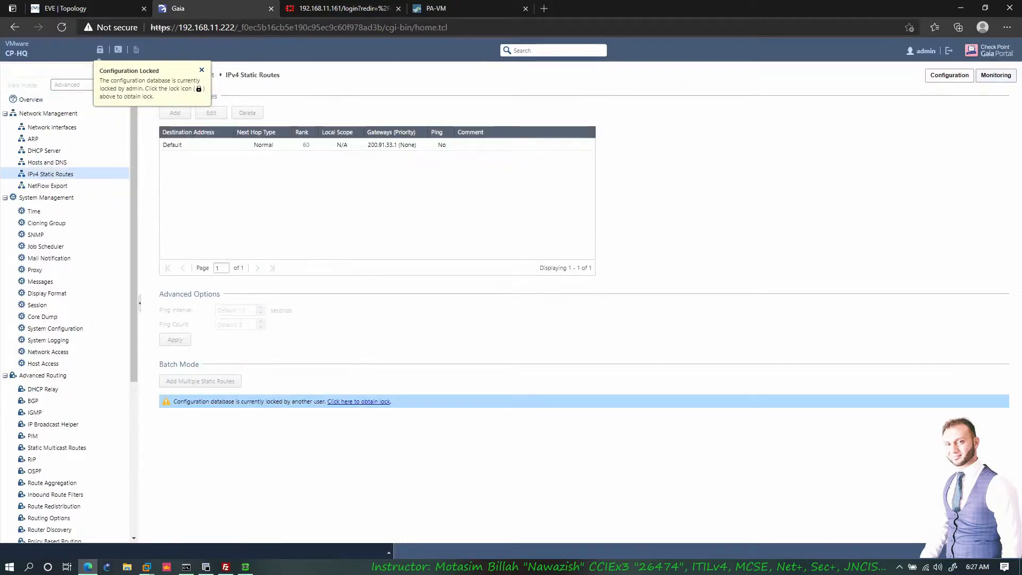
left_click(100, 49)
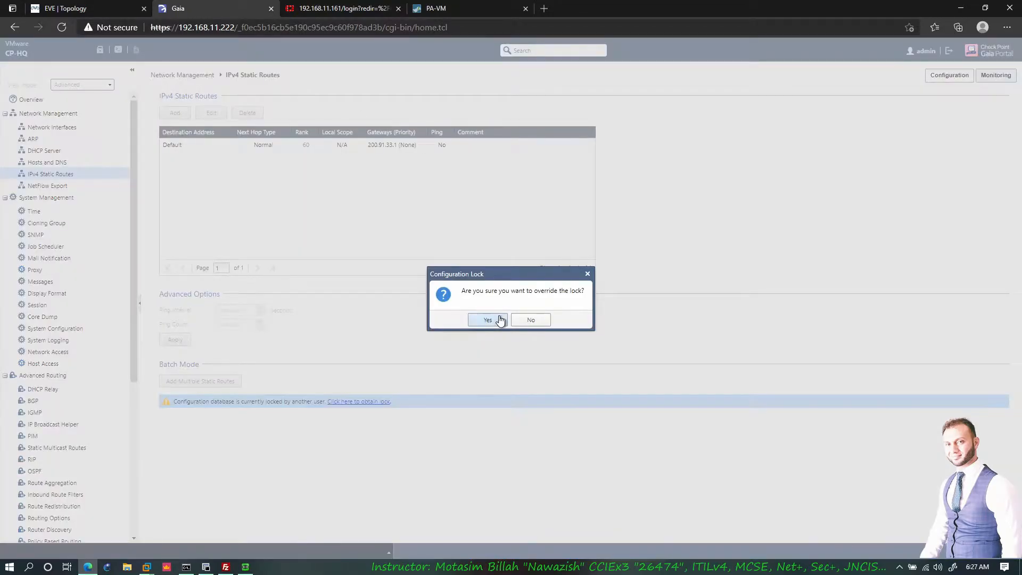
left_click(488, 319)
- Add a Normal static route with destination 172.16.1.0 and mask 255.255.255.0
left_click(174, 113)
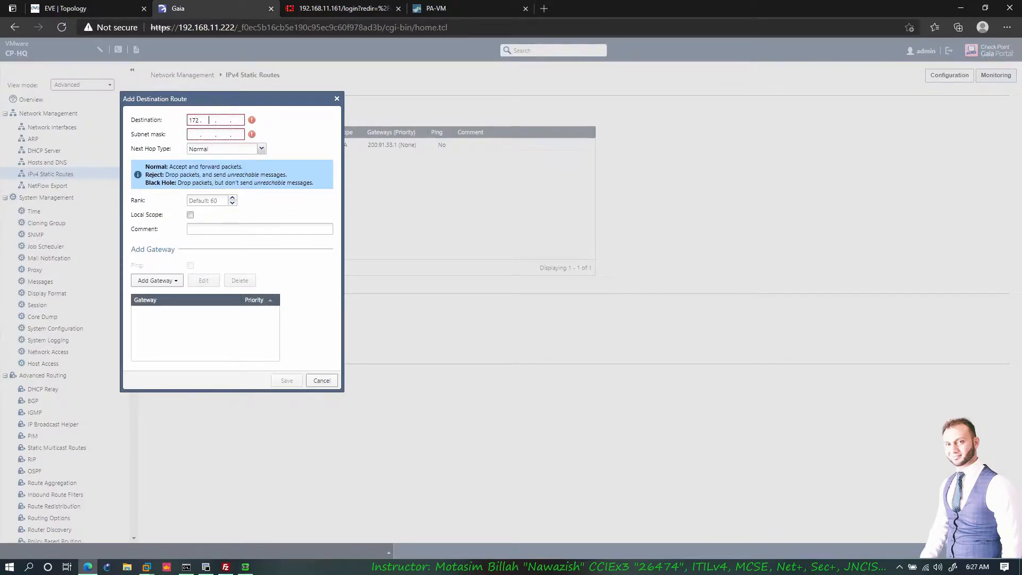
type("172.16.1.0")
type("255")
type(".255.255.0")
left_click(258, 149)
left_click(333, 185)
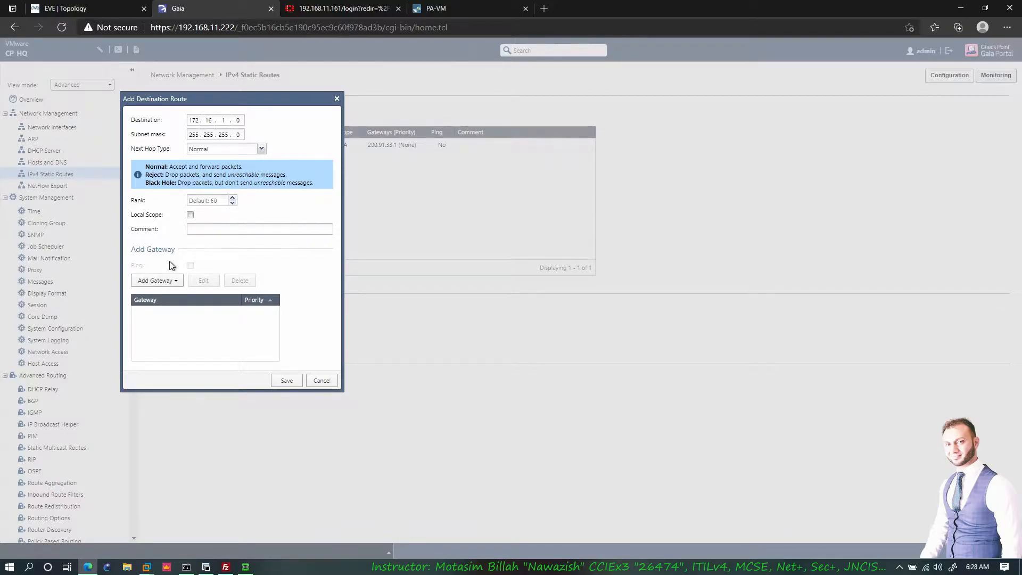
left_click(157, 280)
- Add 172.16.0.3 as the route's IP-address gateway, after checking the topology
left_click(168, 310)
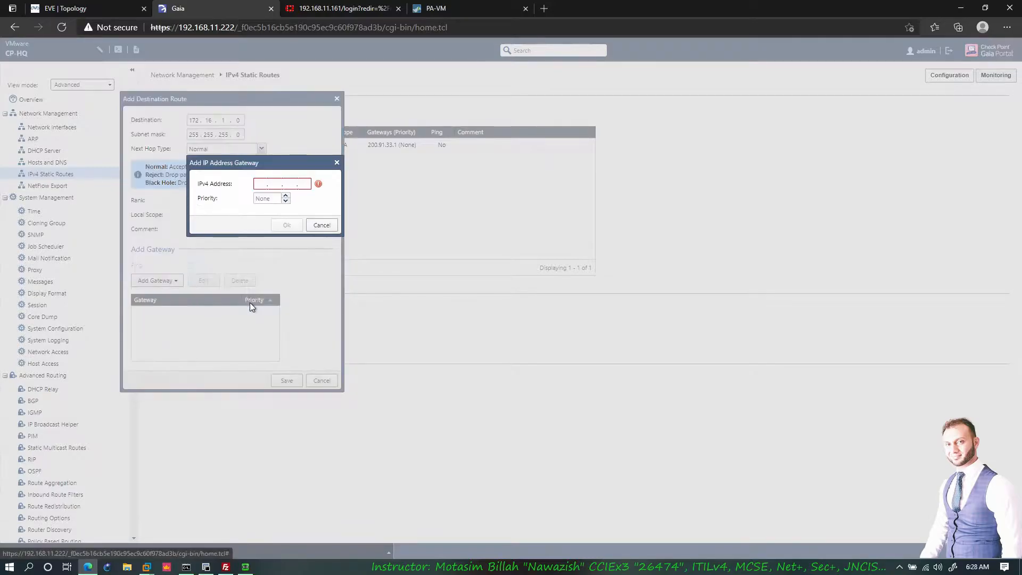
left_click(260, 184)
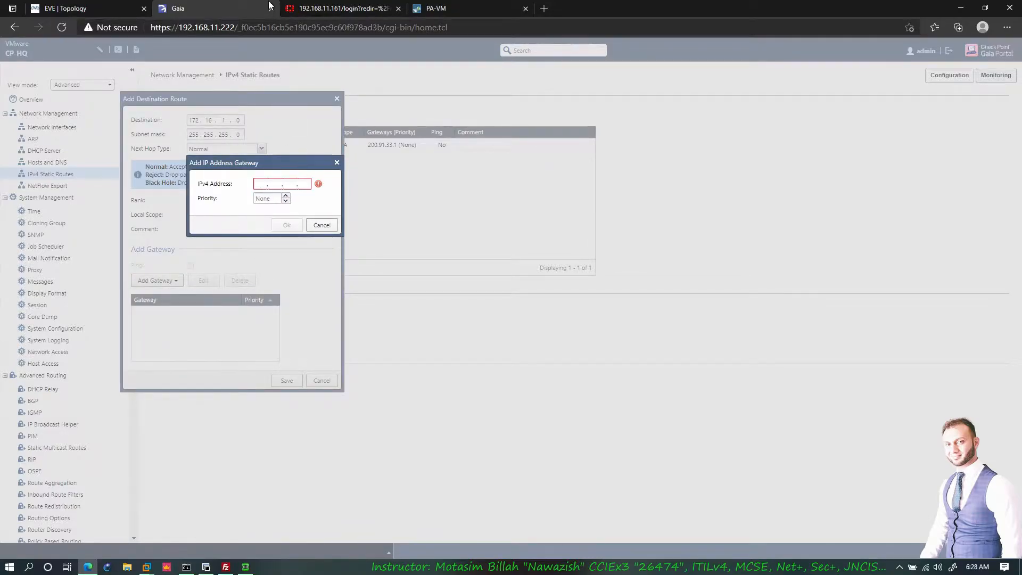
left_click(113, 8)
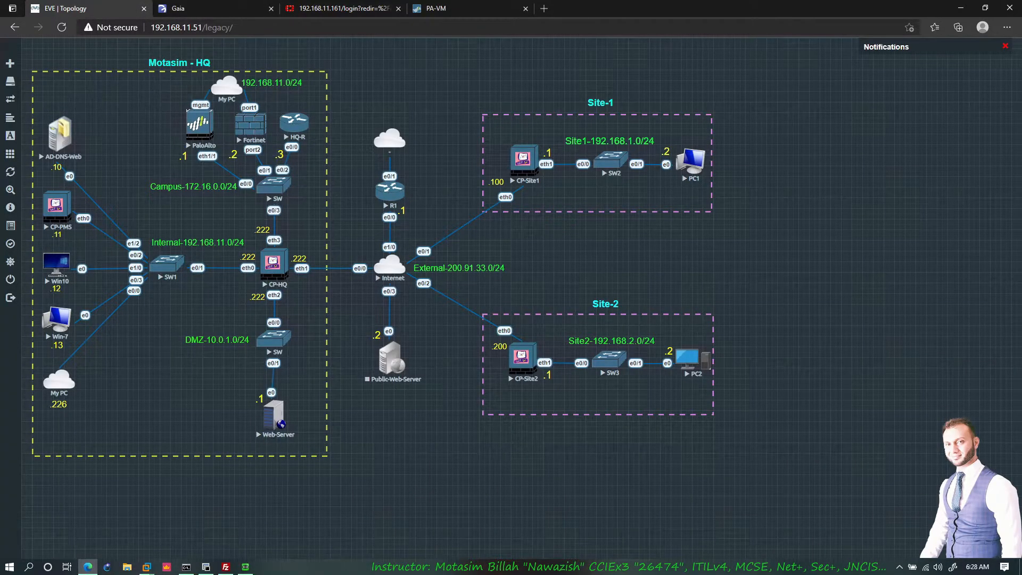
left_click(208, 8)
type("172 . 16 . 0 . 3")
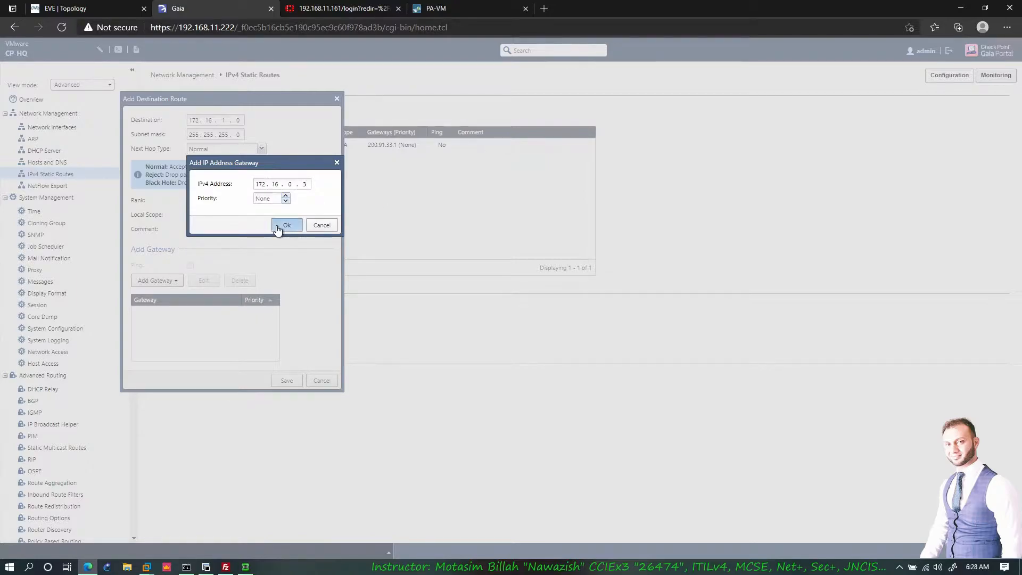
left_click(286, 225)
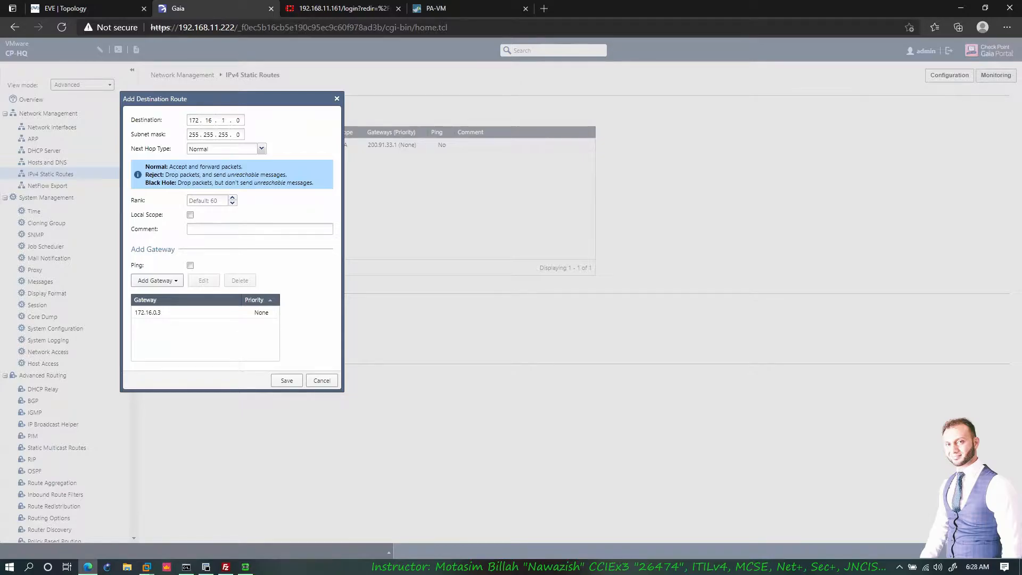
- Enable ping monitoring on gateway 172.16.0.3 and save the 172.16.1.0/24 route
left_click(171, 312)
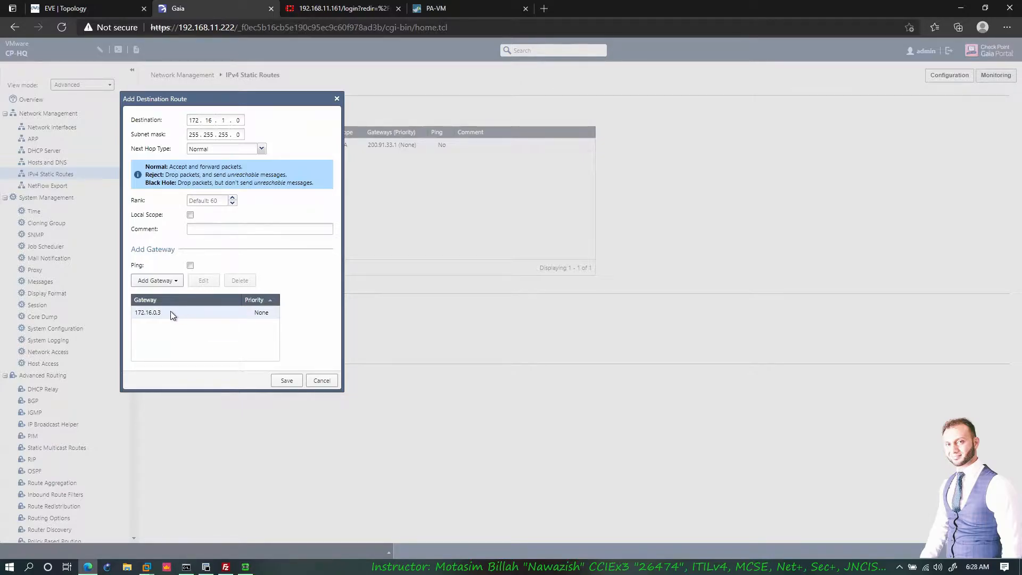
double_click(172, 312)
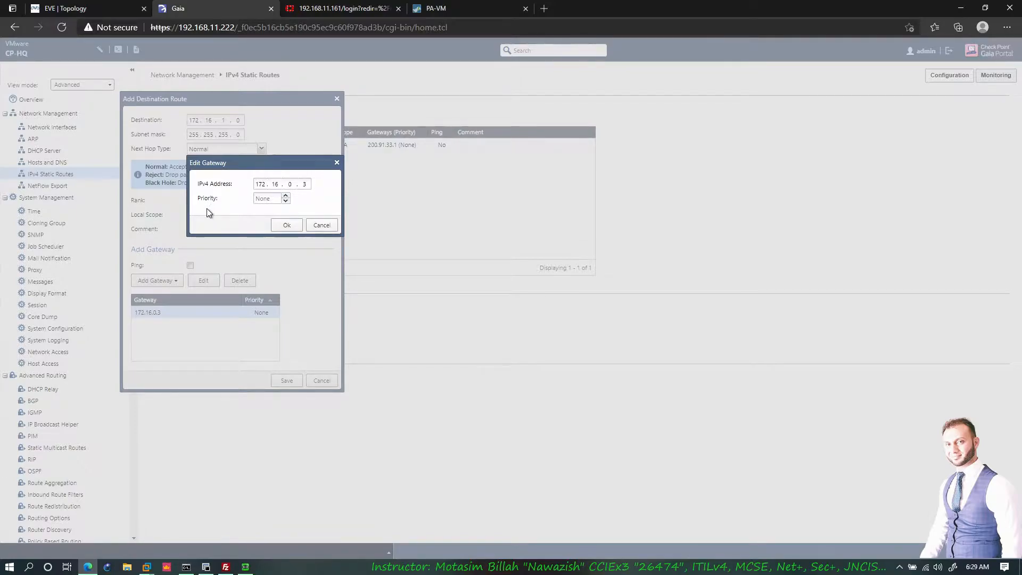
left_click_drag(230, 162, 250, 200)
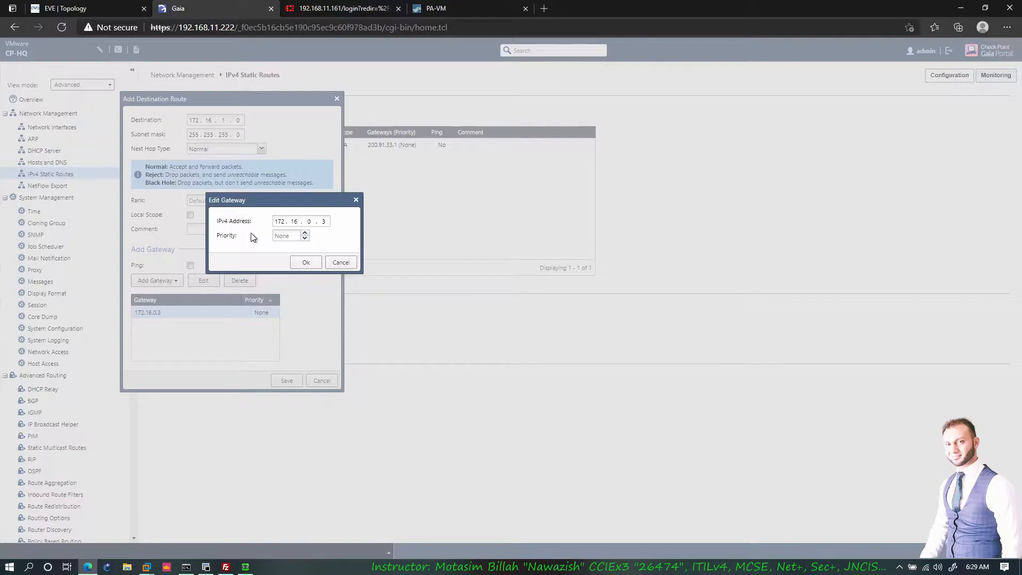
left_click(307, 263)
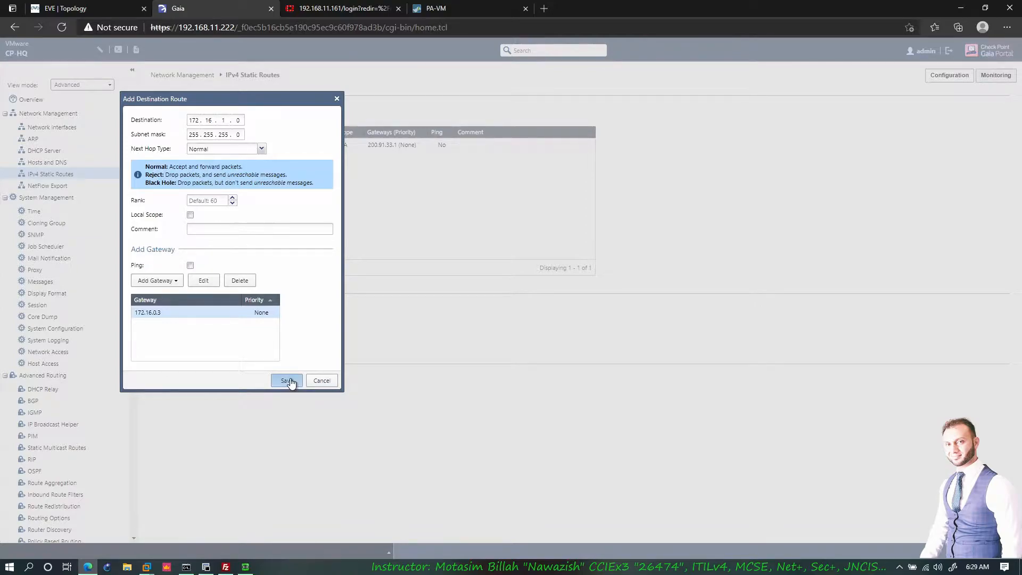
left_click(191, 266)
left_click(288, 379)
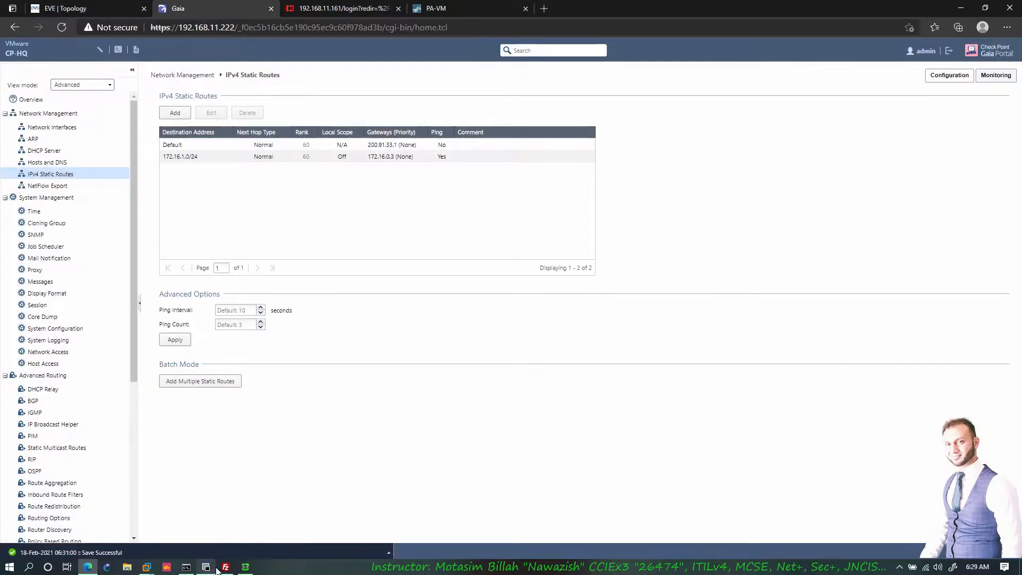
left_click(210, 569)
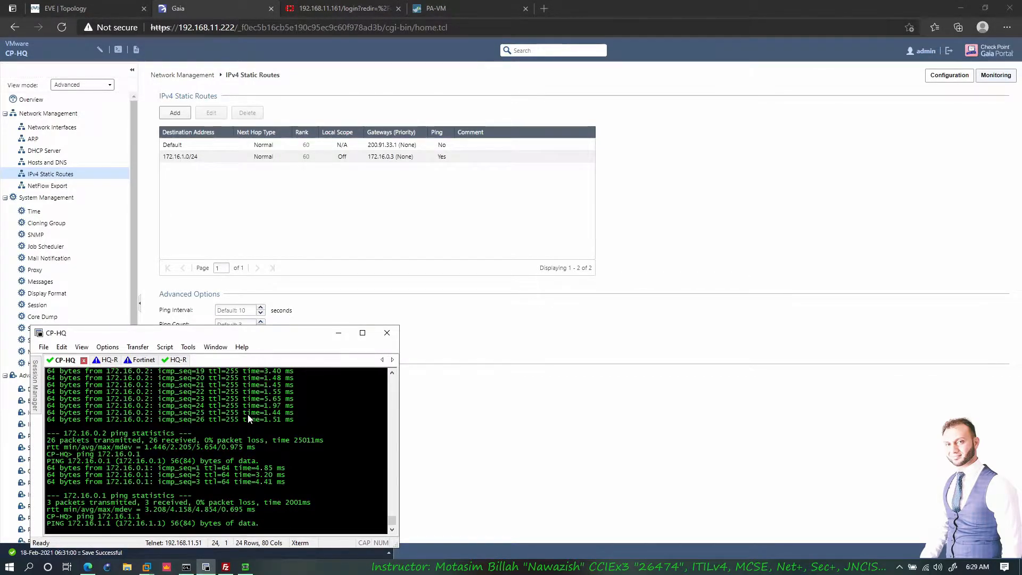
- Rerun ping 172.16.1.1 from CP-HQ, now getting replies, mark HQ-R on the topology, then stop it
key("ctrl+c")
type("ping 172.16.1.1")
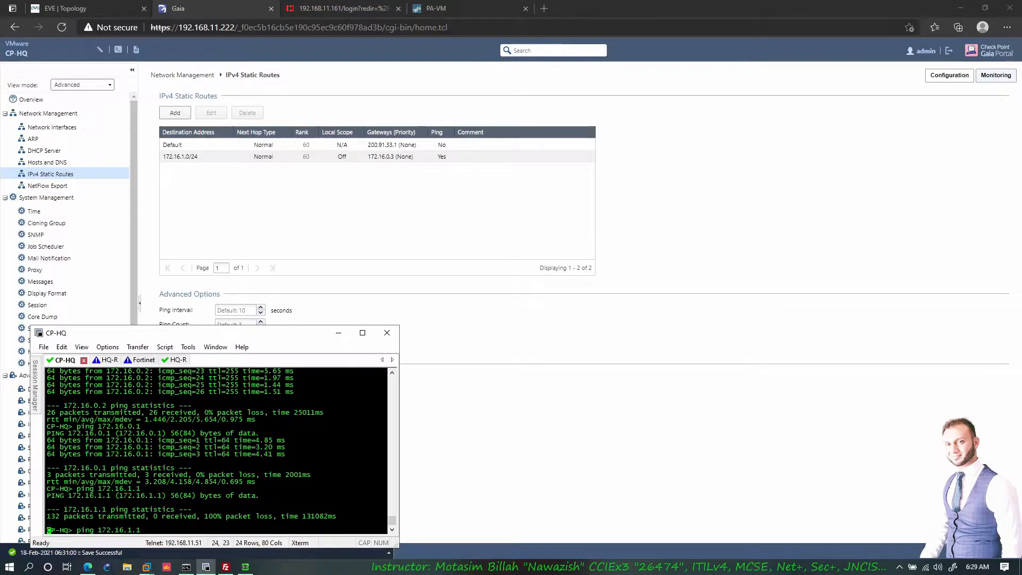
key("Return")
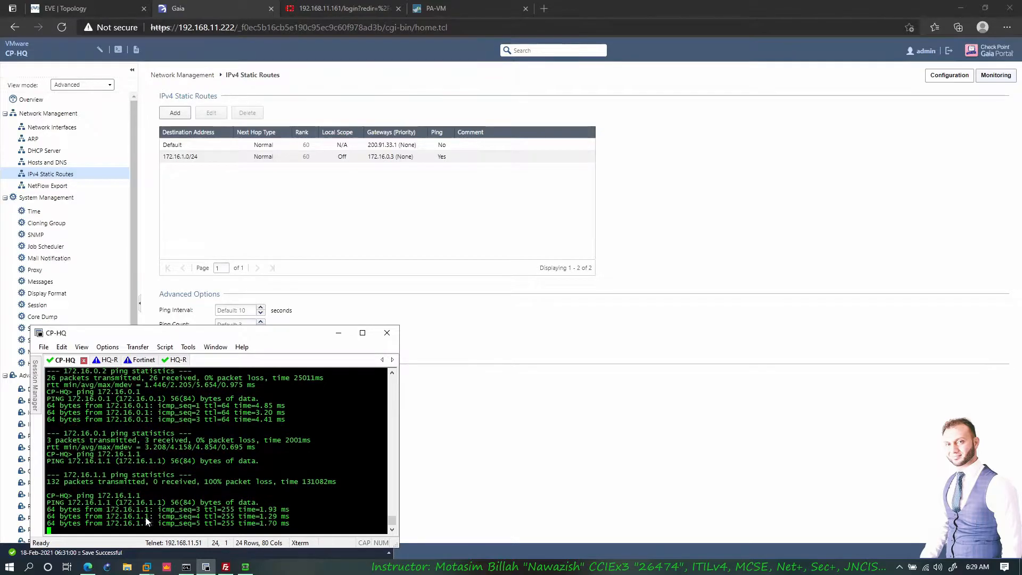
left_click(85, 8)
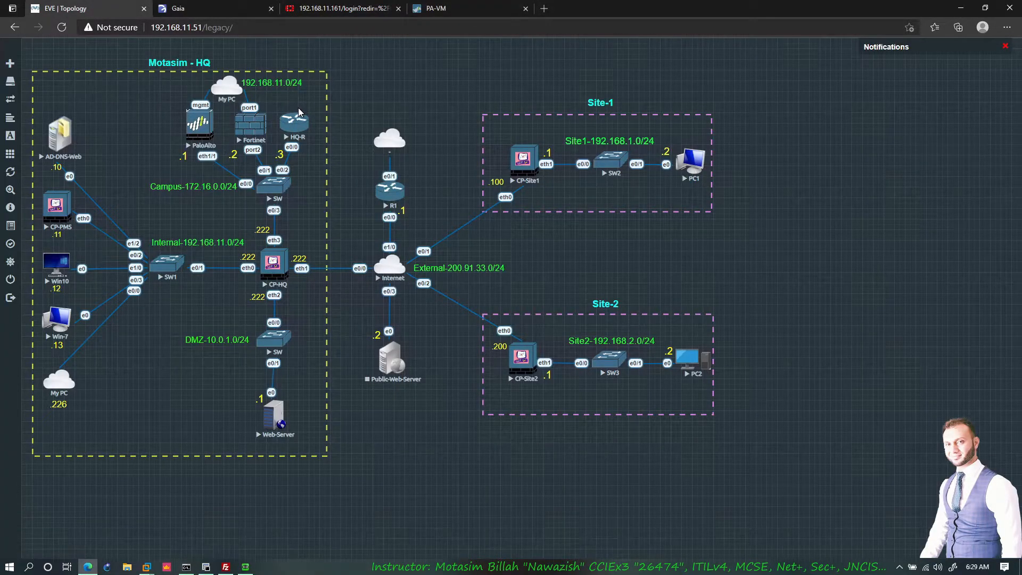
left_click_drag(296, 96, 314, 97)
left_click(206, 566)
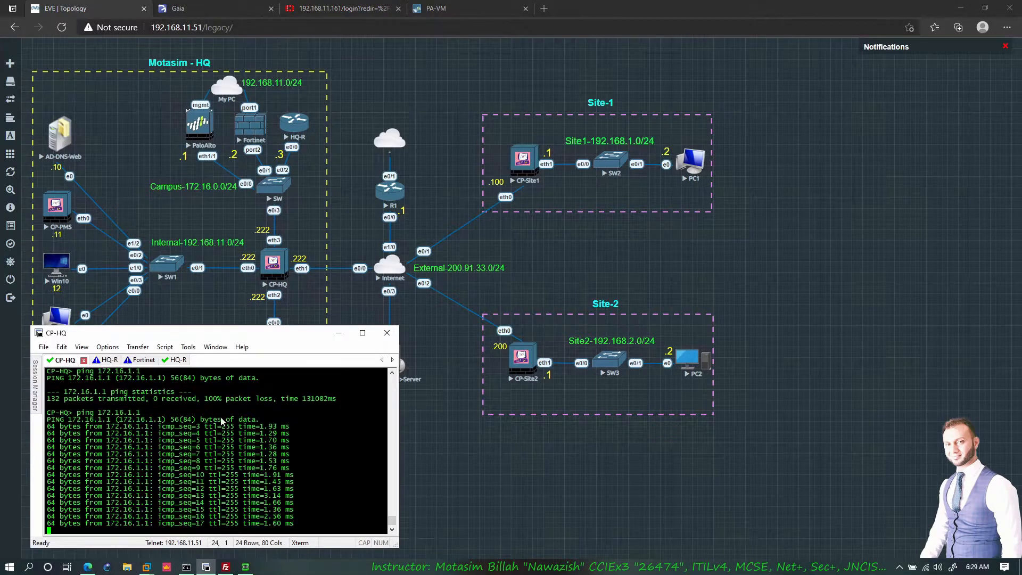
key("ctrl+c")
left_click(178, 8)
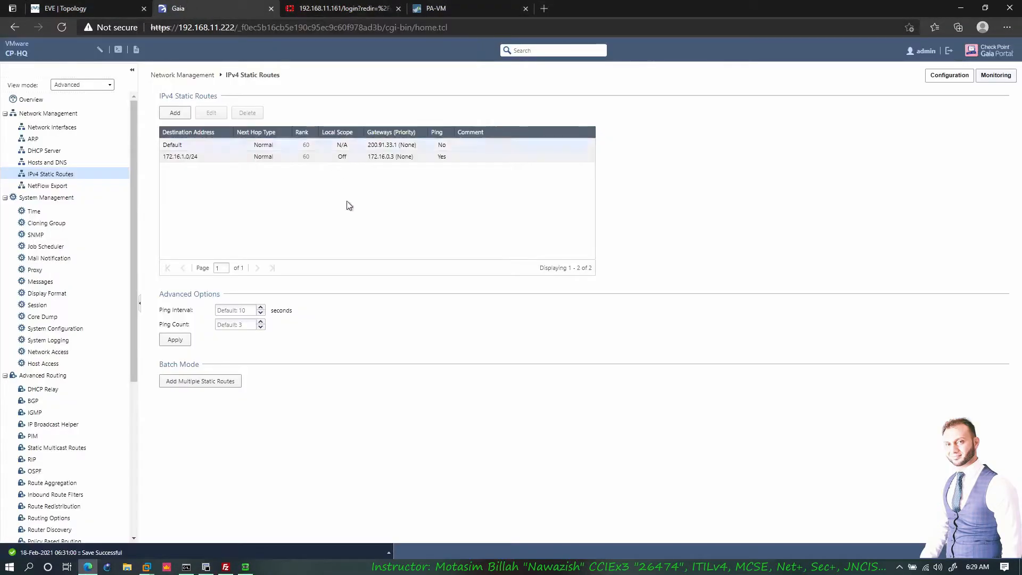
- Start a new static route to 172.16.2.0 with subnet mask 255.255.255.0
left_click(174, 113)
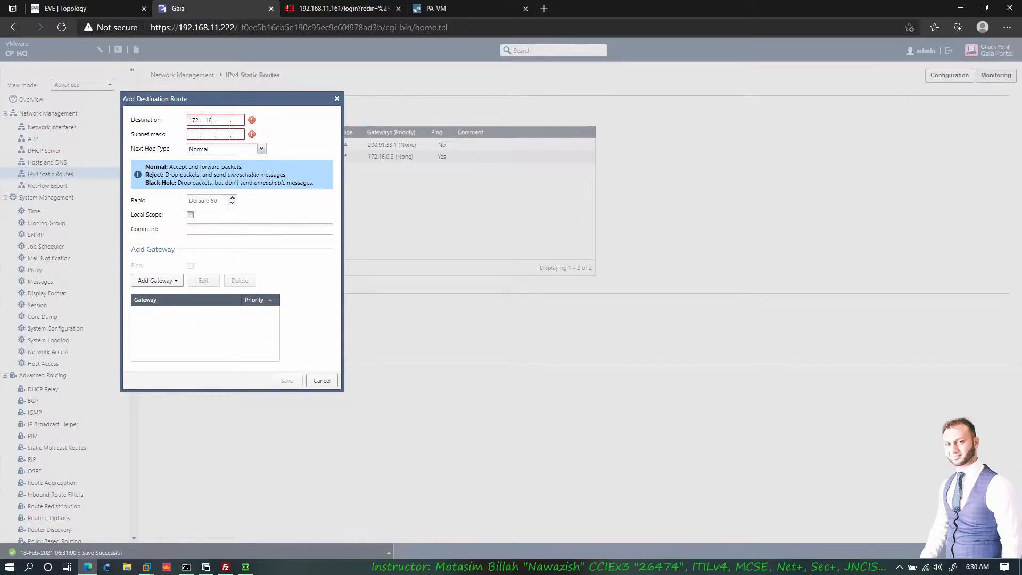
key("Tab")
type("255 . 255 . 255 . 0")
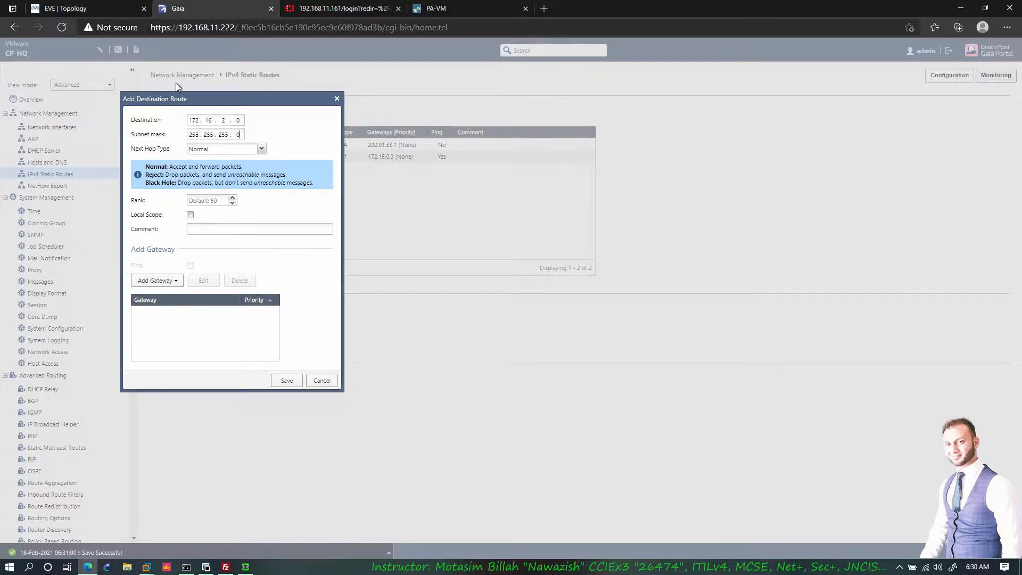
- Give the route gateway 172.16.0.3 and save the 172.16.2.0/24 static route
left_click(157, 280)
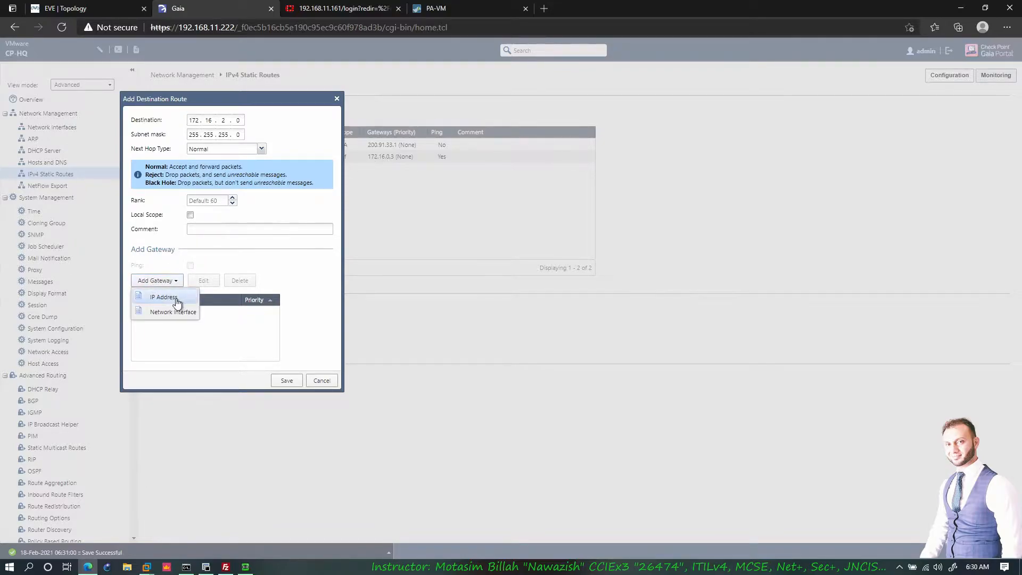
left_click(164, 293)
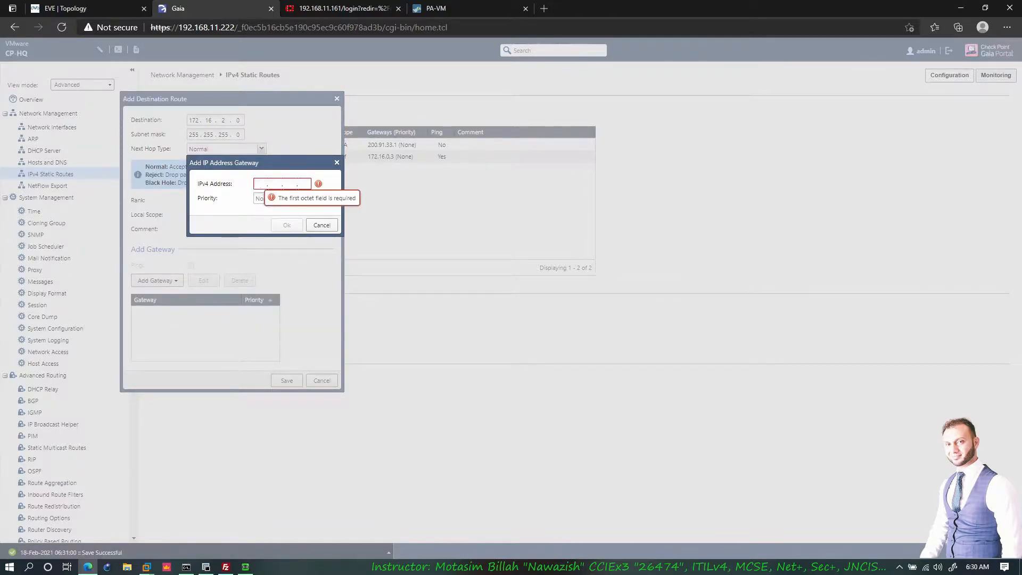
type("172 . 16 . 0 . 1")
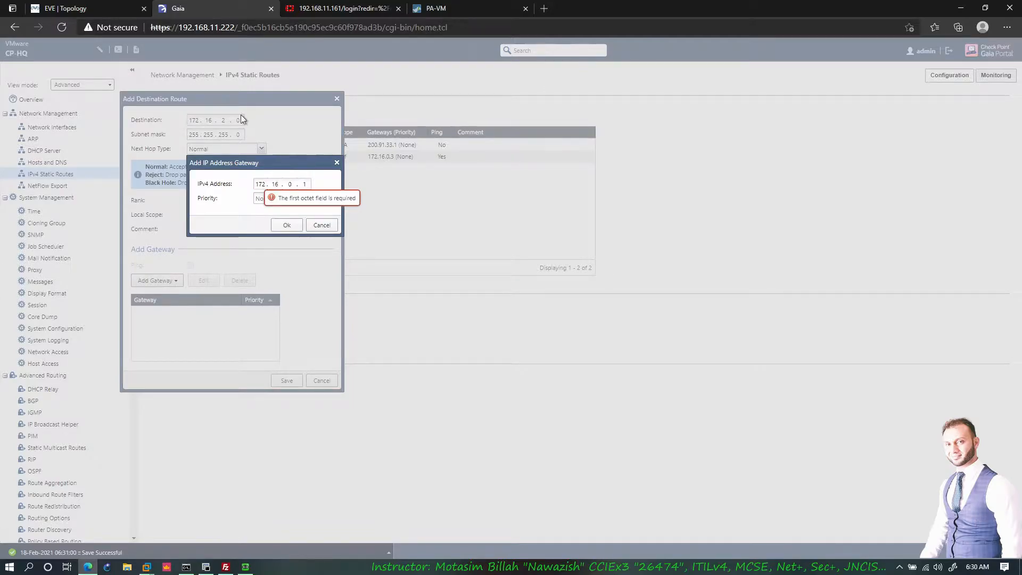
left_click(89, 9)
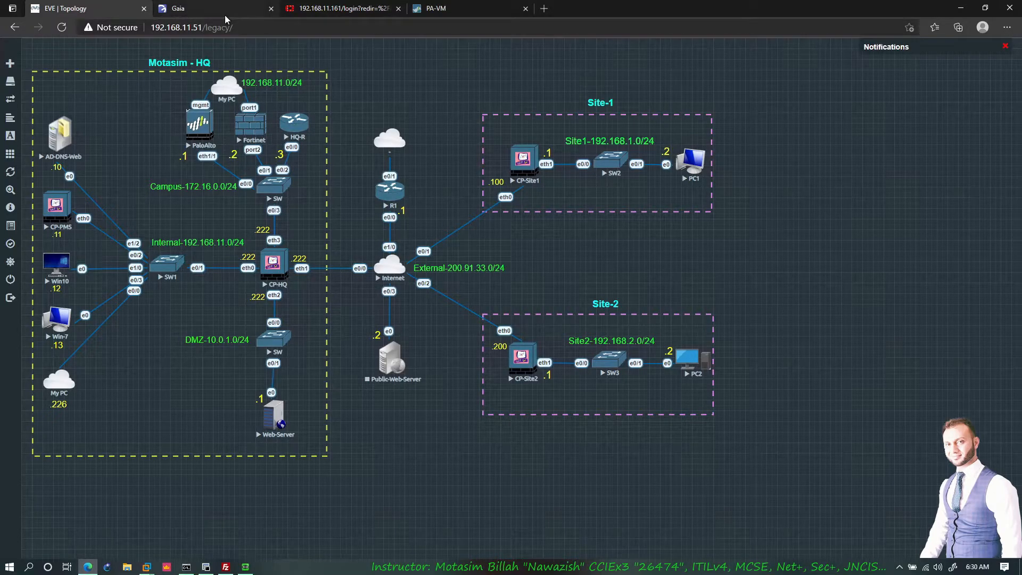
left_click(256, 8)
key("BackSpace")
type("3")
left_click(287, 225)
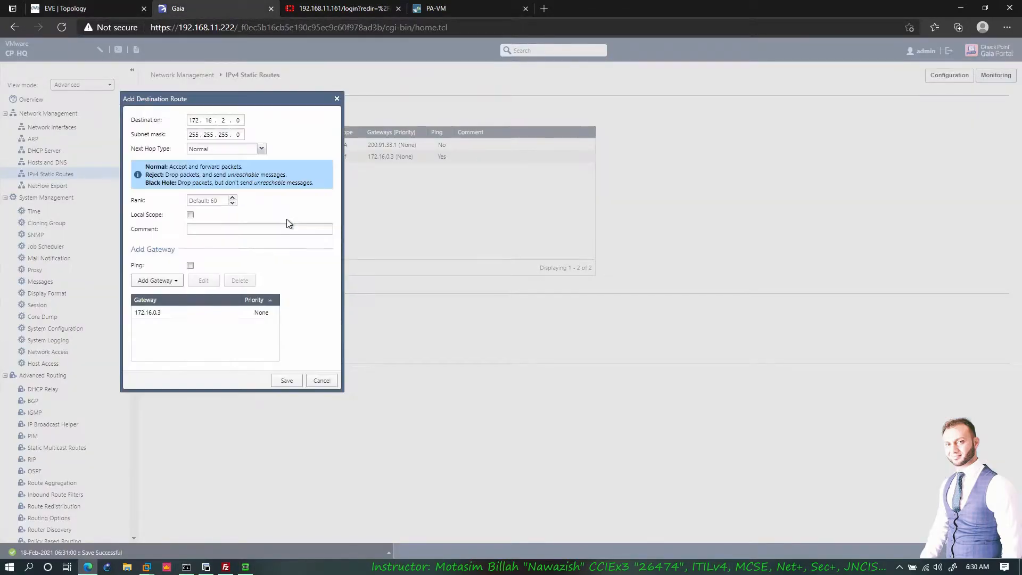
left_click(287, 380)
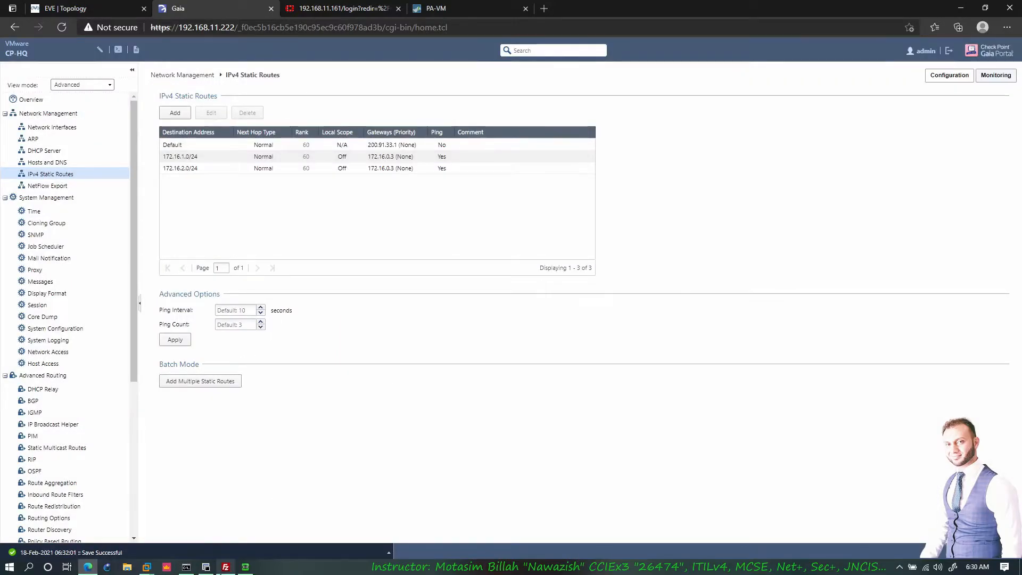
- Ping 172.16.2.1 from CP-HQ, getting replies with 50% loss, then stop it
mouse_move(241, 569)
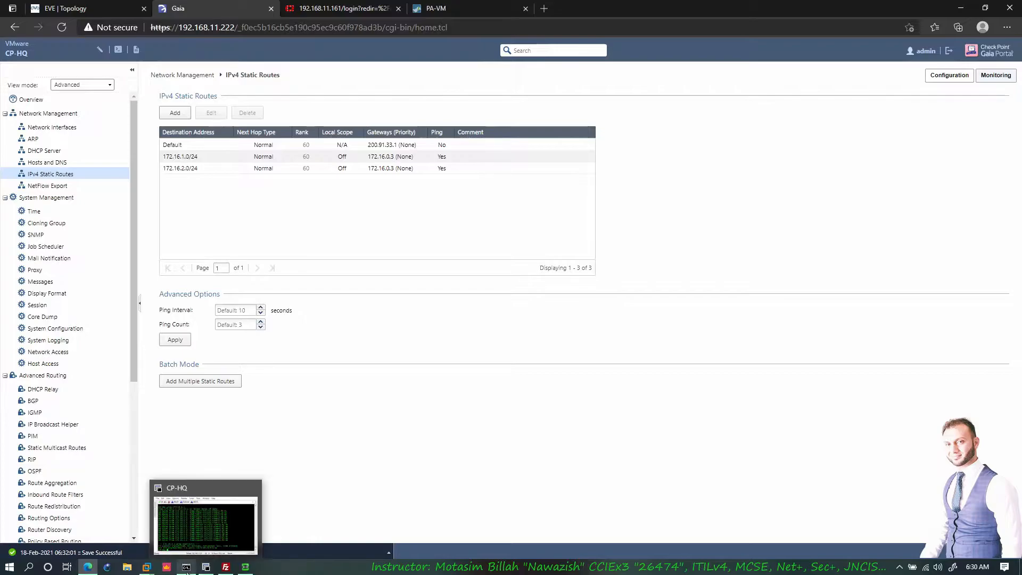
mouse_move(202, 570)
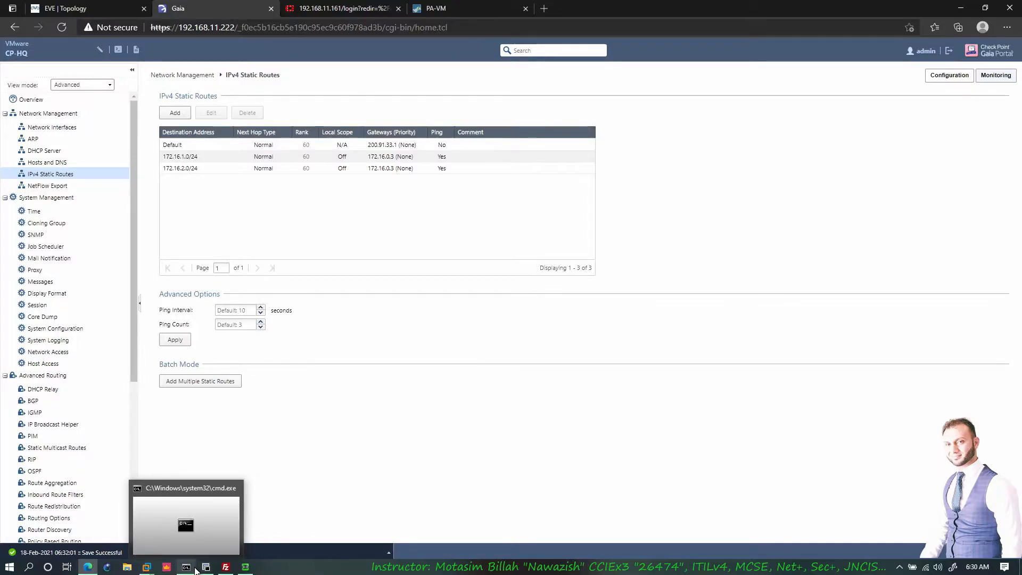
left_click(206, 567)
key("Up")
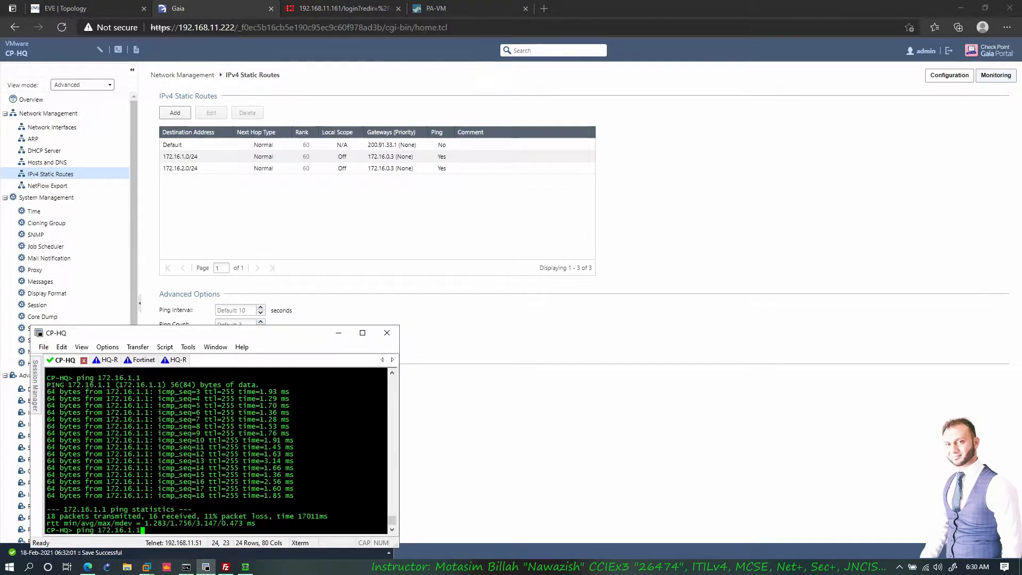
key("BackSpace")
key("BackSpace")
key("BackSpace")
type("2.1")
key("Return")
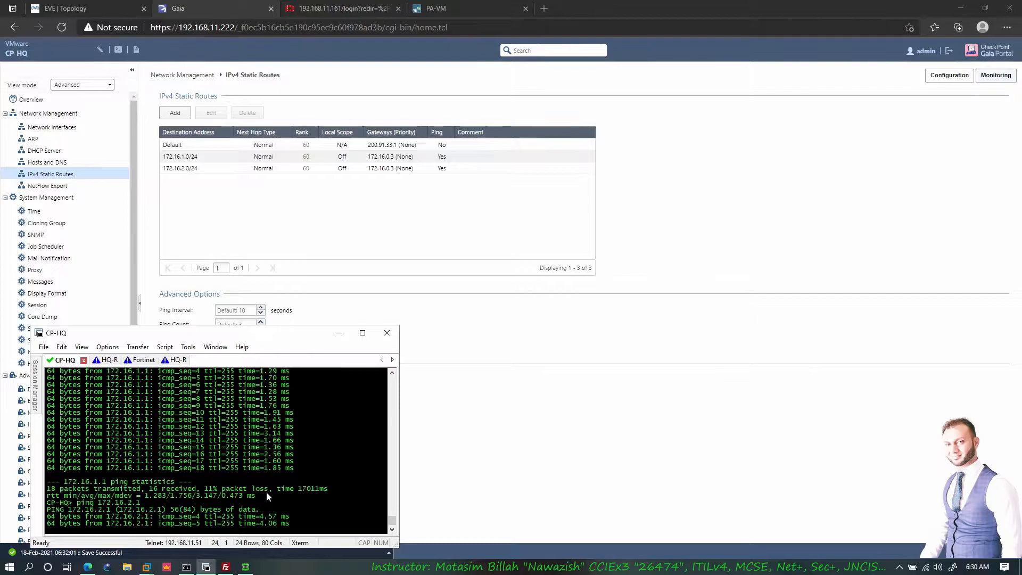
key("ctrl+c")
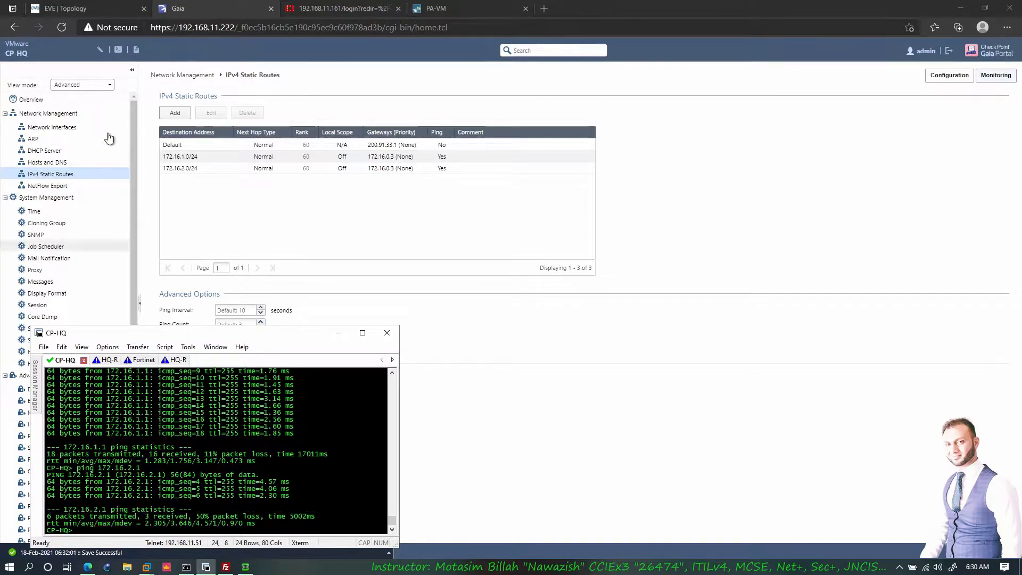
left_click(107, 9)
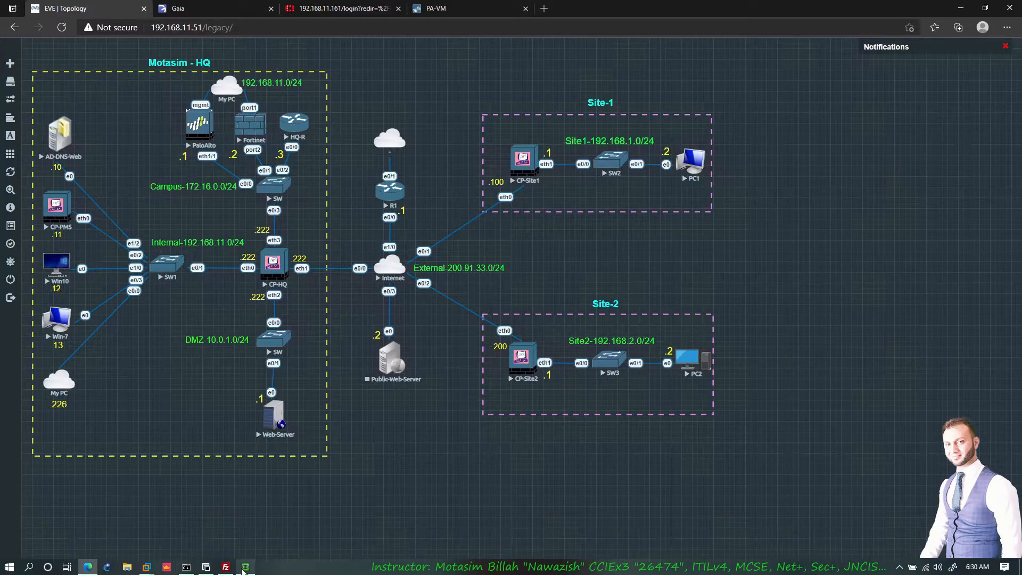
- Recheck the Gaia static routes, view the NetFlow Export page, and return to the topology
mouse_move(245, 567)
left_click(225, 13)
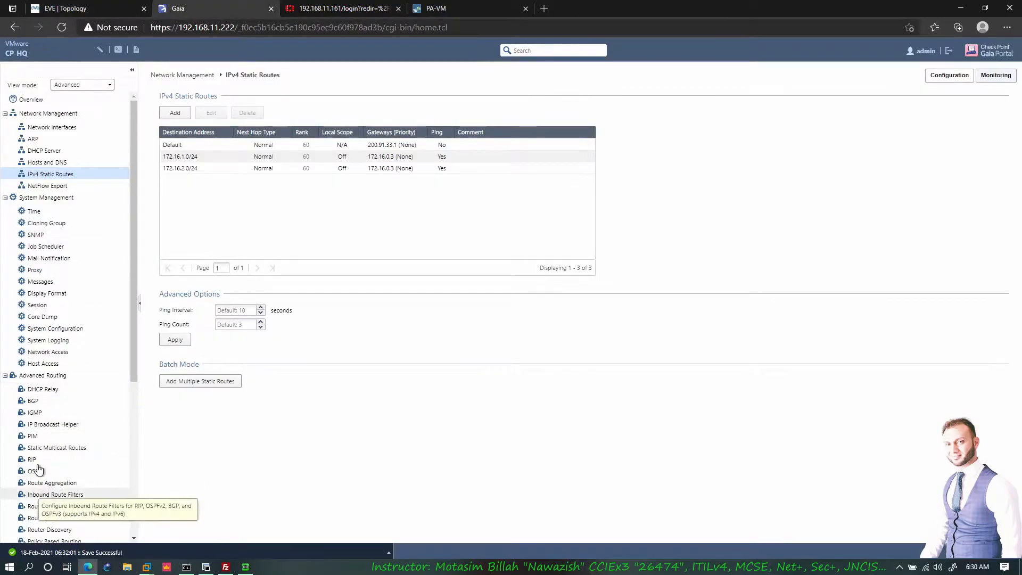
left_click(101, 8)
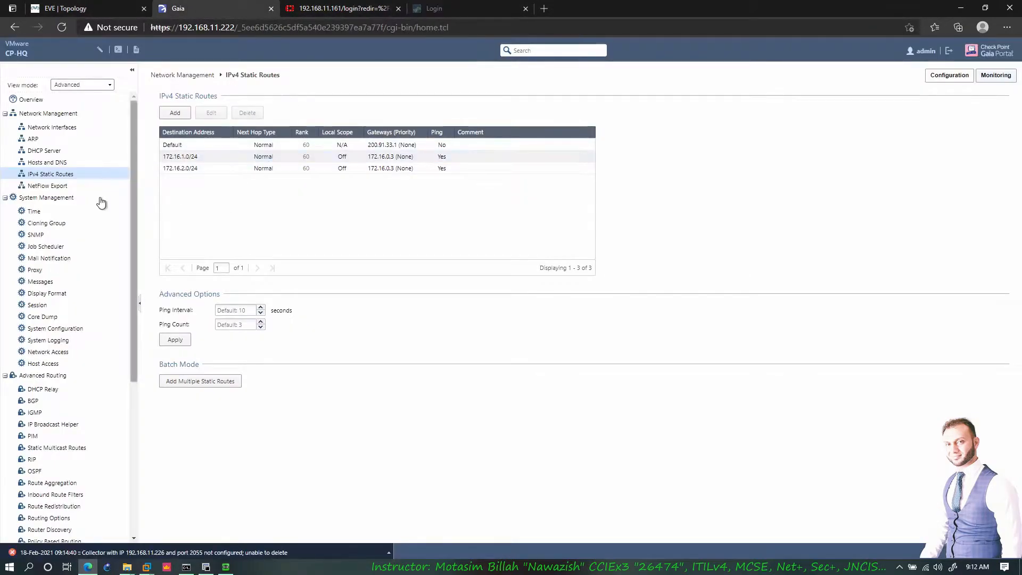
left_click(53, 186)
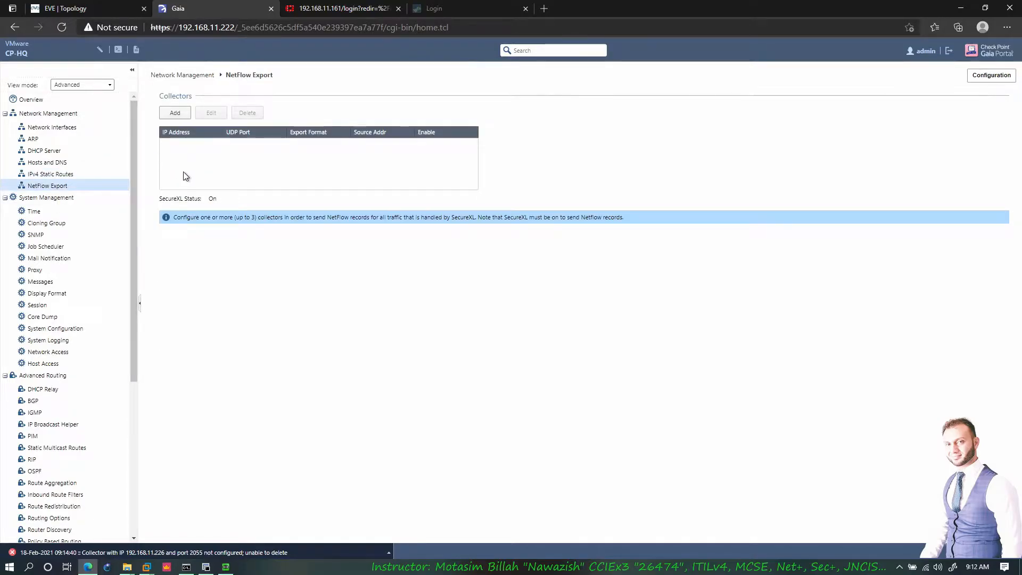
left_click(101, 9)
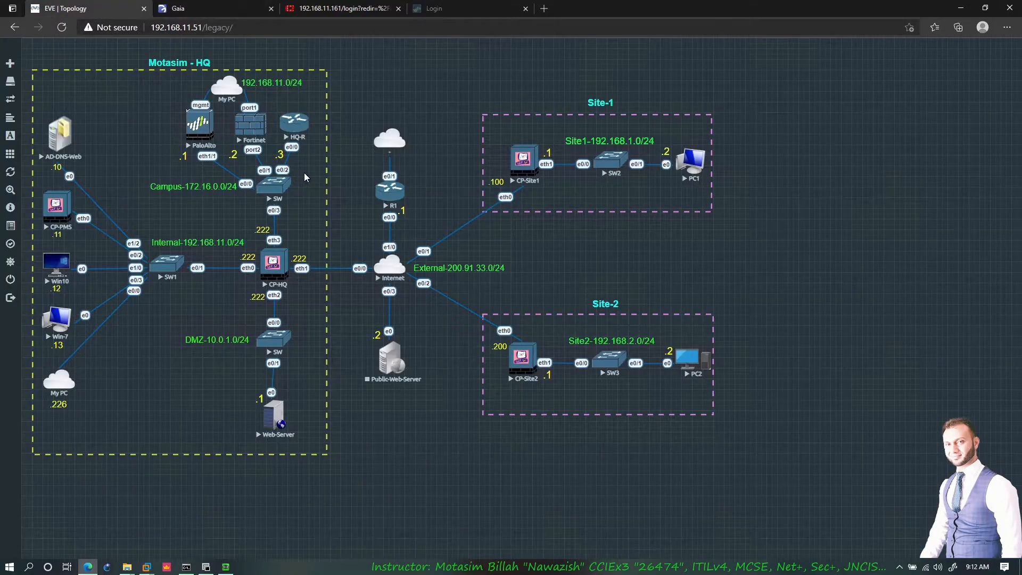
- Draw a yellow line from the HQ box down past CP-HQ to the Web-Server
mouse_move(319, 93)
left_mouse_down()
mouse_move(305, 202)
mouse_move(245, 262)
mouse_move(301, 334)
mouse_move(274, 420)
mouse_move(113, 436)
left_mouse_up()
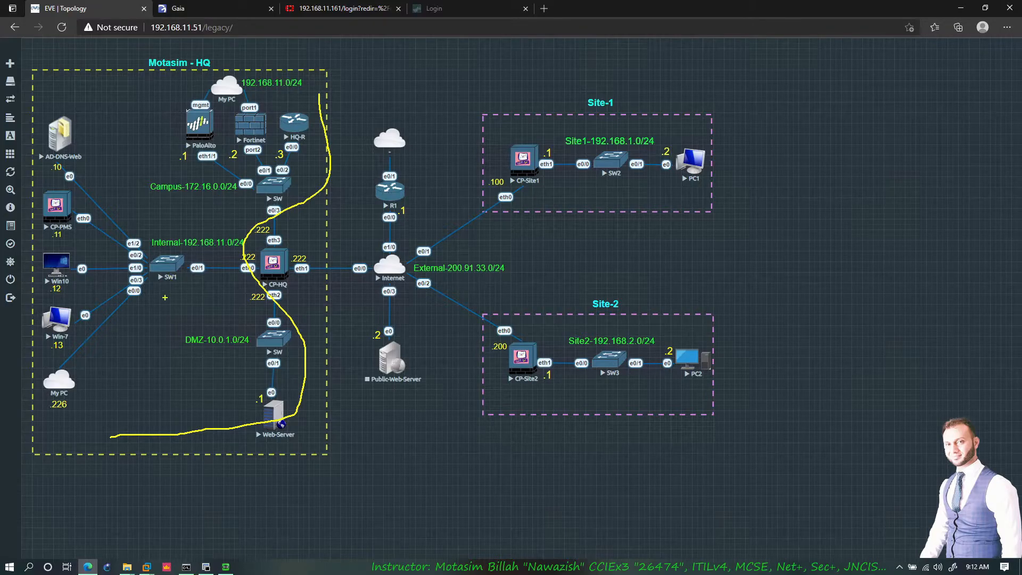
- Clear the annotation, browse the SolarWinds Standard Toolset apps in the Start menu, then close it
key("Escape")
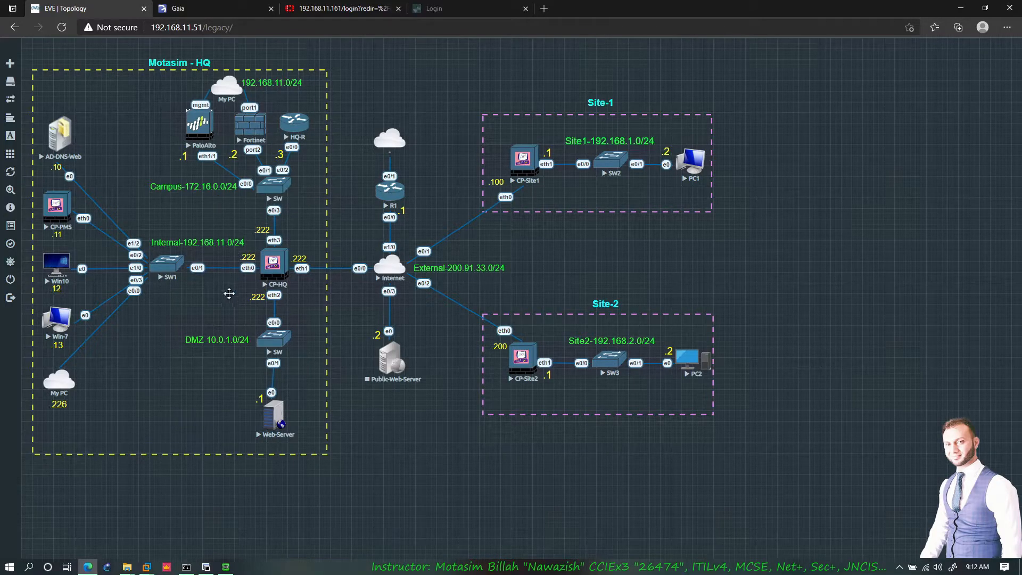
key("super")
scroll(104, 427, "down", 10)
scroll(104, 427, "down", 10)
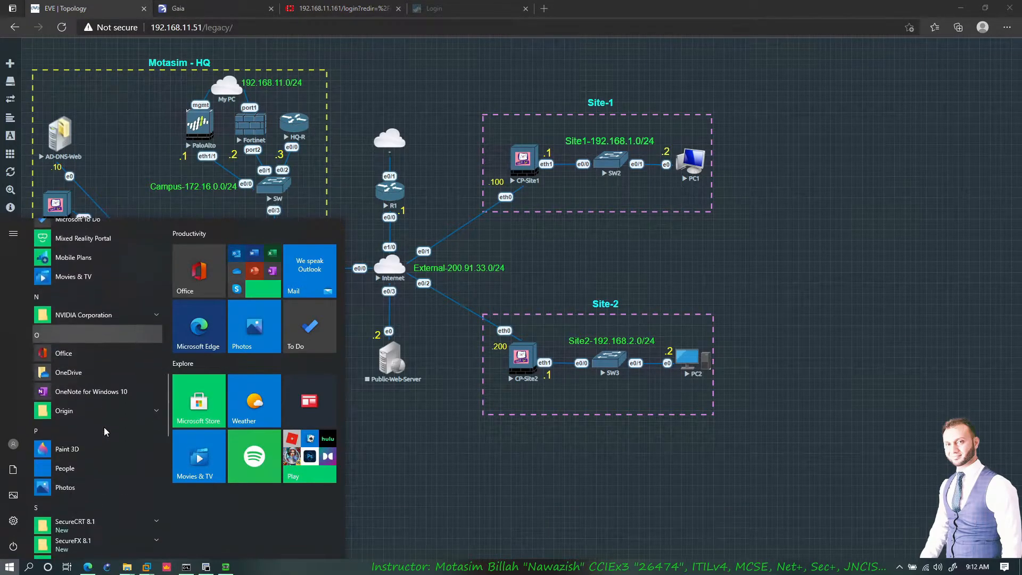
scroll(105, 432, "down", 1)
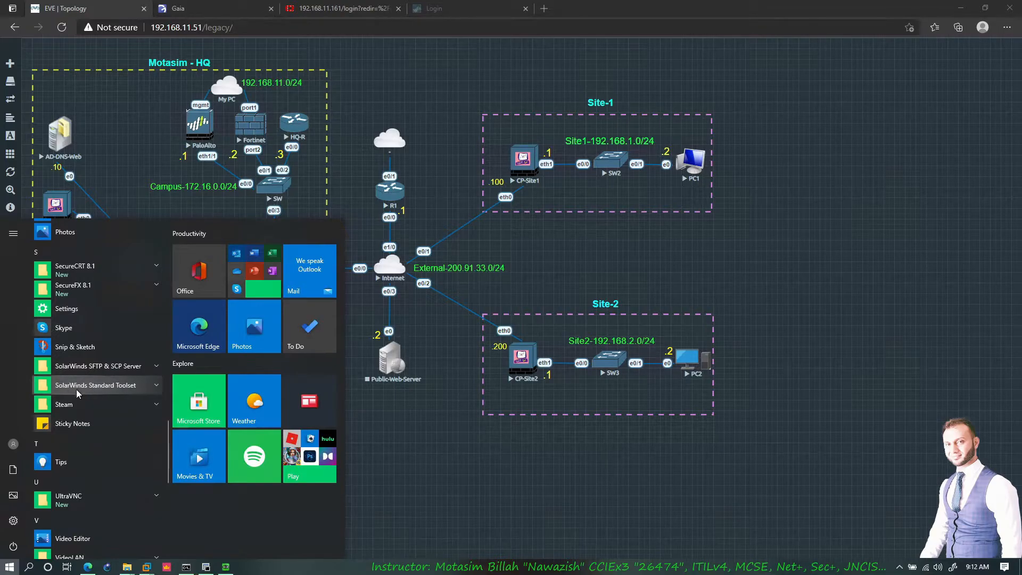
left_click(113, 388)
scroll(113, 389, "down", 7)
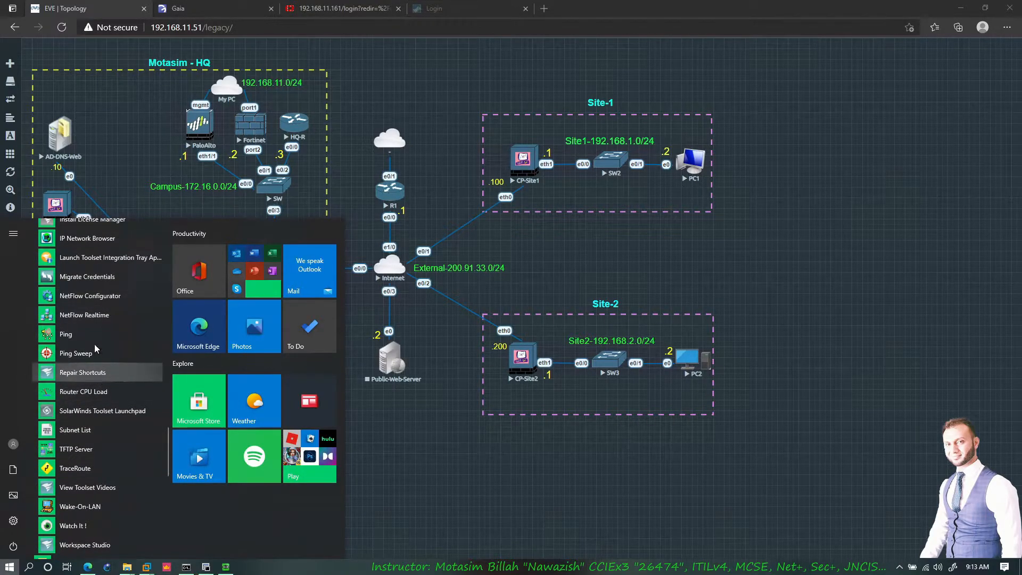
left_click(343, 192)
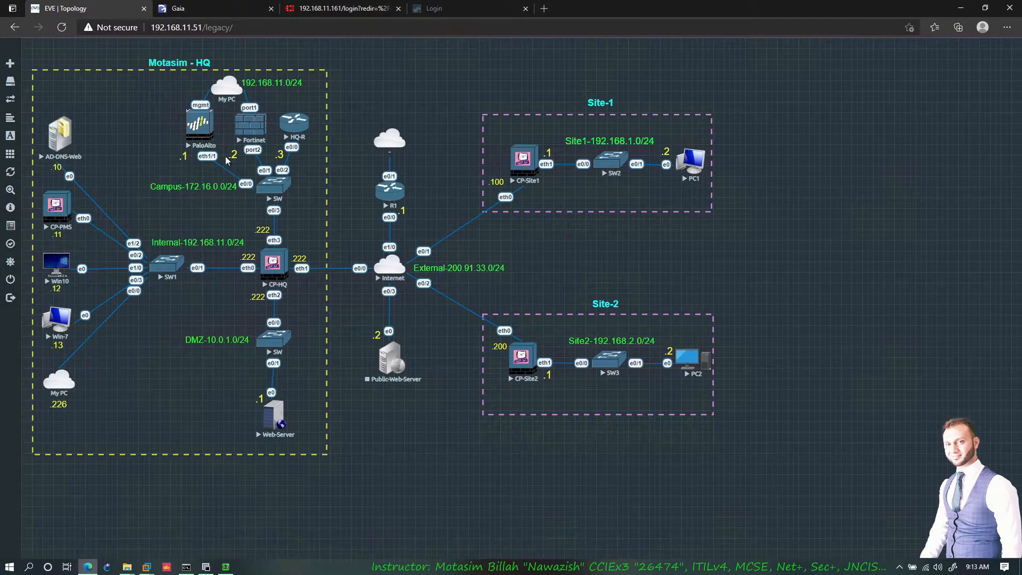
- Correct the collector address to 192.168.11.226 and save it with UDP port 2055 and Netflow_V9 format
left_click(221, 10)
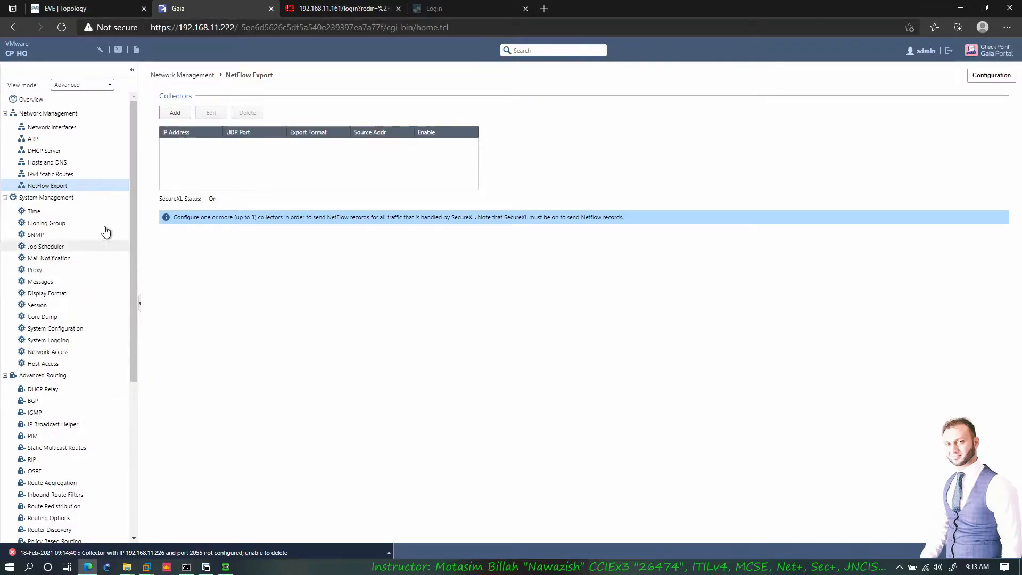
left_click(175, 113)
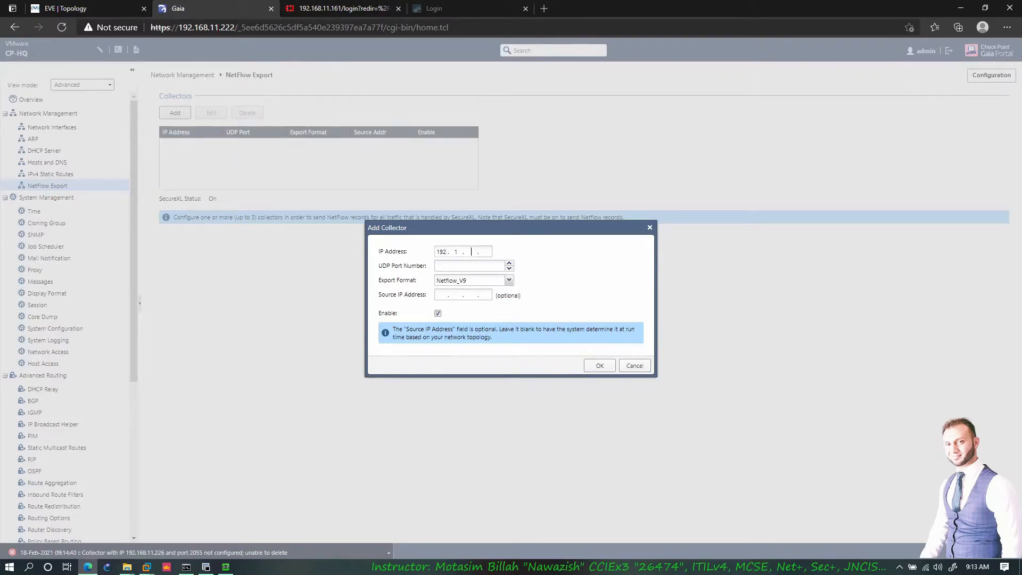
key("BackSpace")
key("BackSpace")
type("11")
left_click(436, 266)
left_click(483, 281)
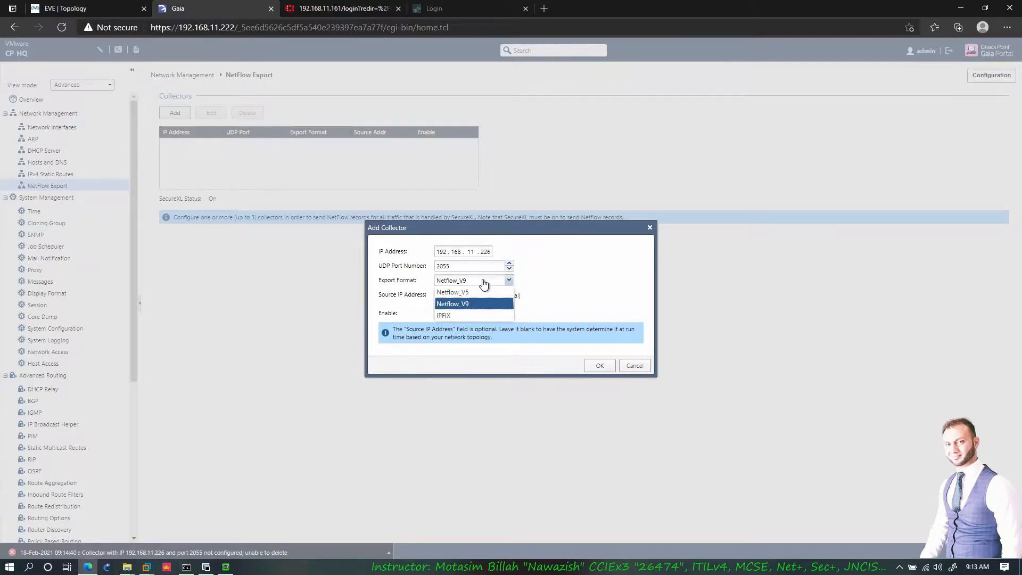
left_click(482, 281)
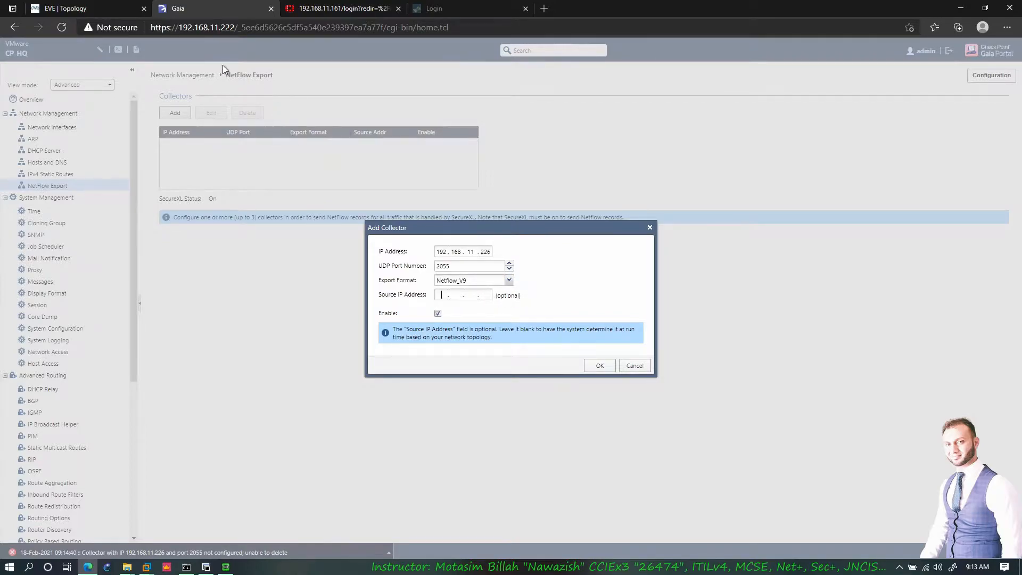
left_click(112, 6)
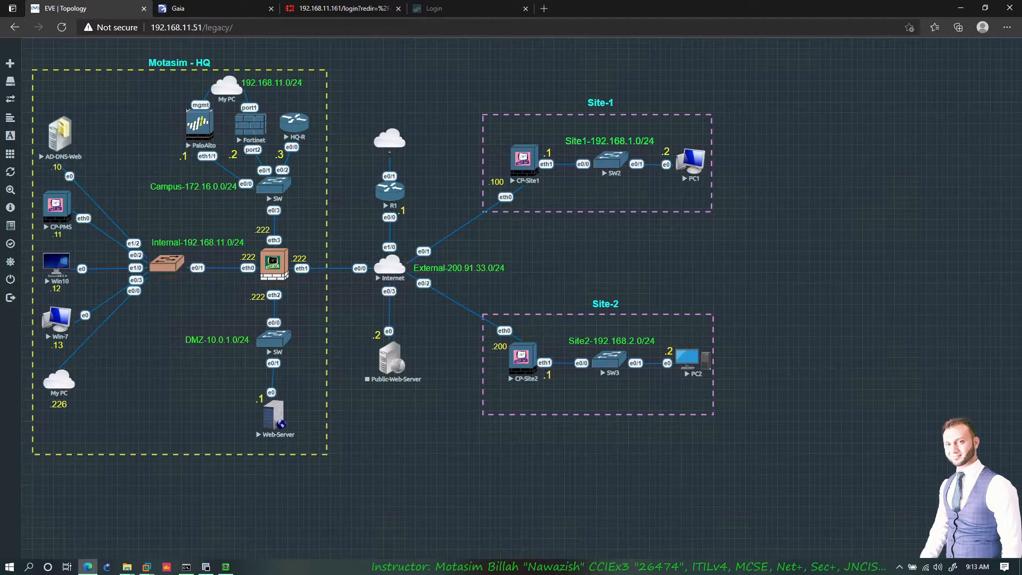
left_click(225, 11)
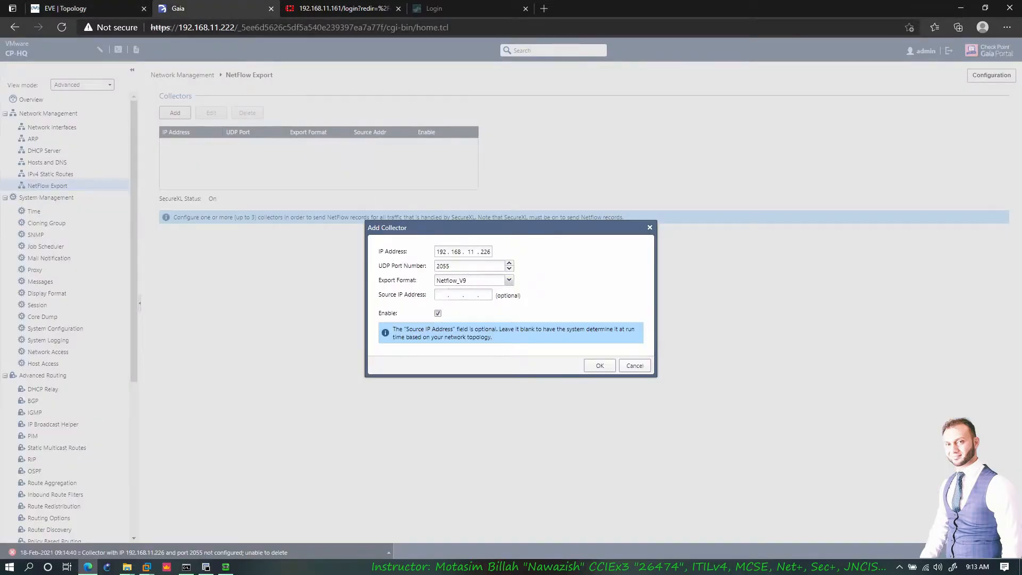
left_click(600, 366)
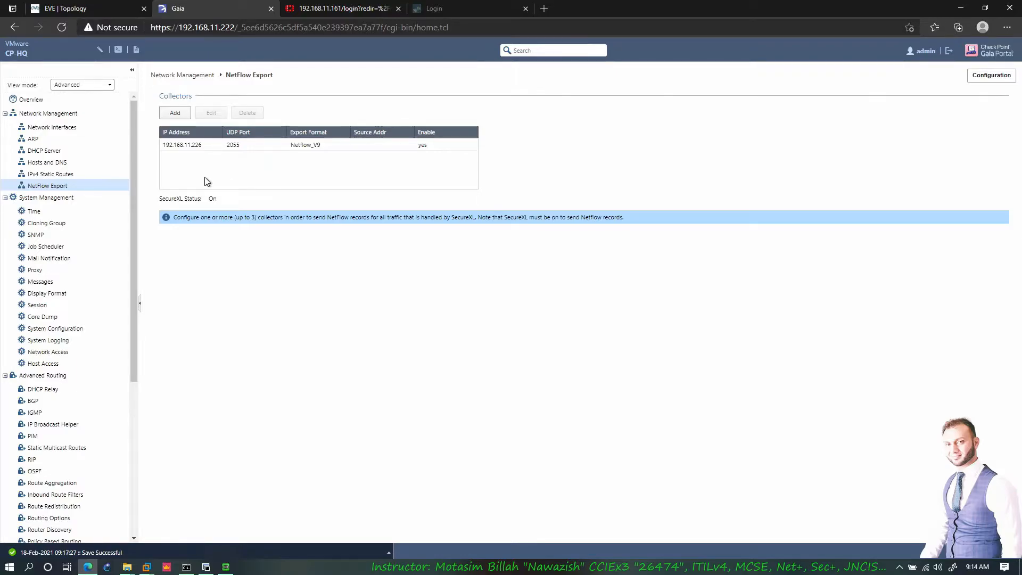
- Tick Enable SNMP Agent on CP-HQ, leaving the version at v1 / v2 / v3 (any)
left_click(43, 237)
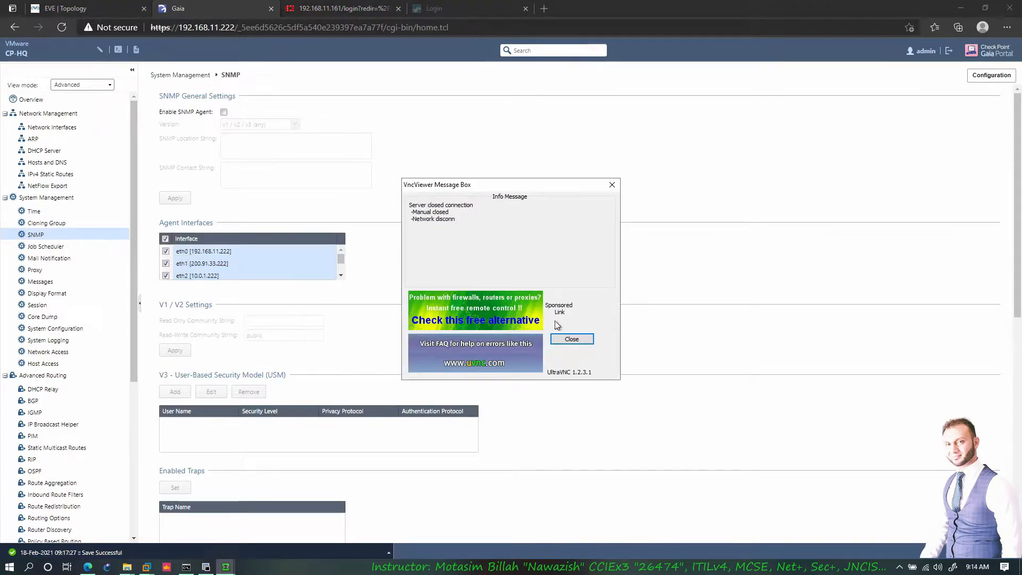
left_click(571, 341)
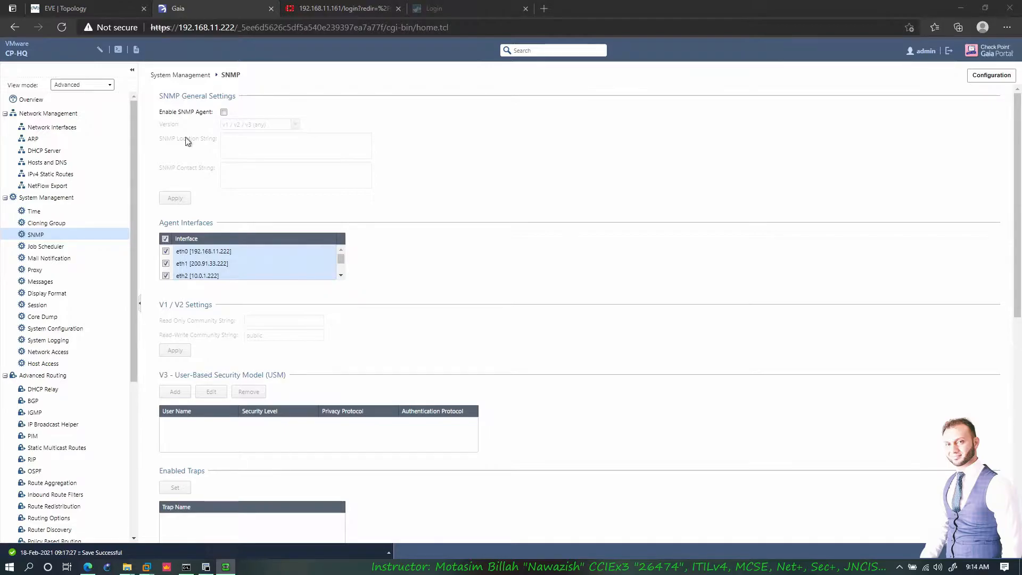
left_click(69, 8)
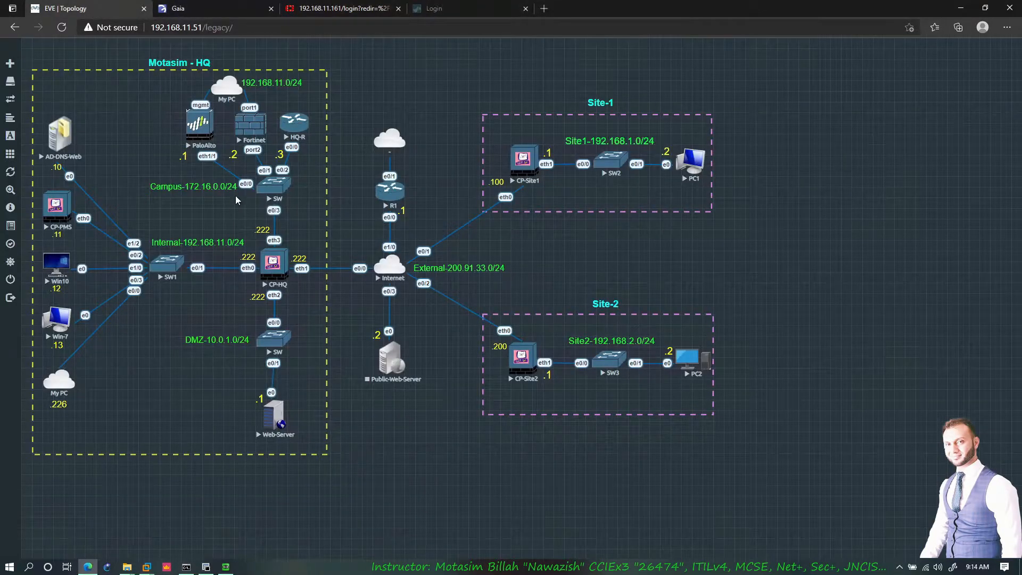
left_click(215, 7)
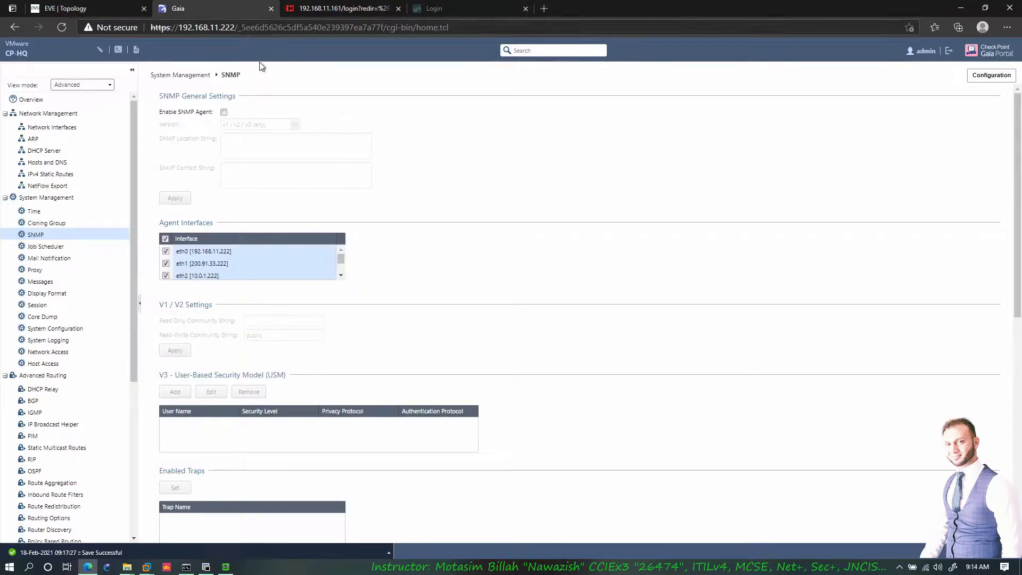
left_click(224, 112)
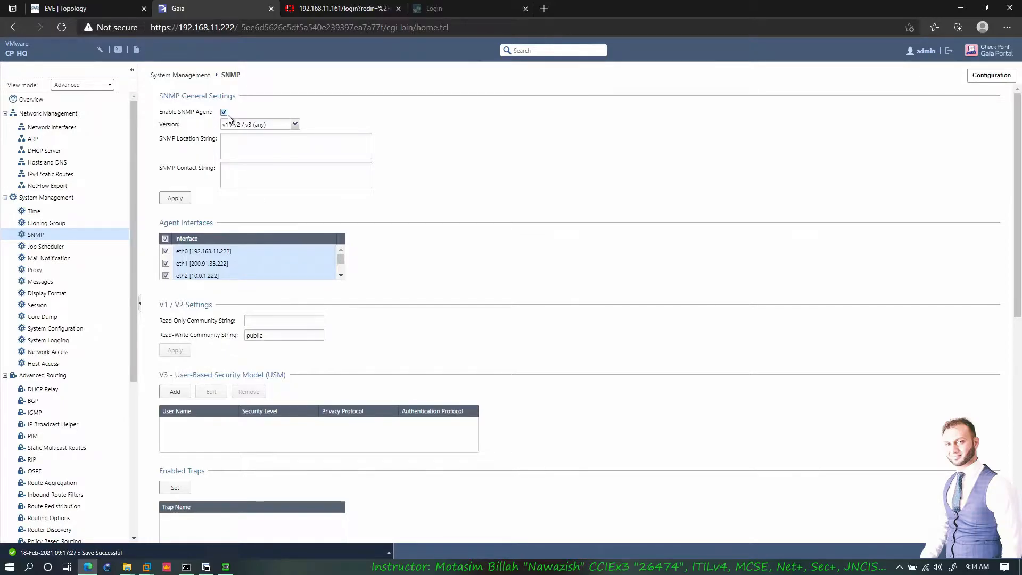
left_click(274, 128)
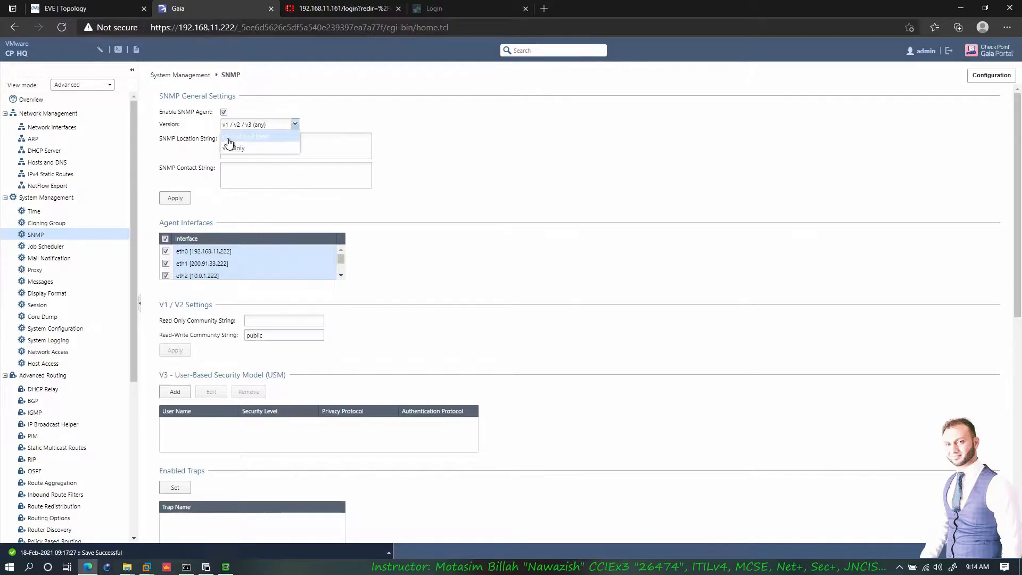
left_click(360, 106)
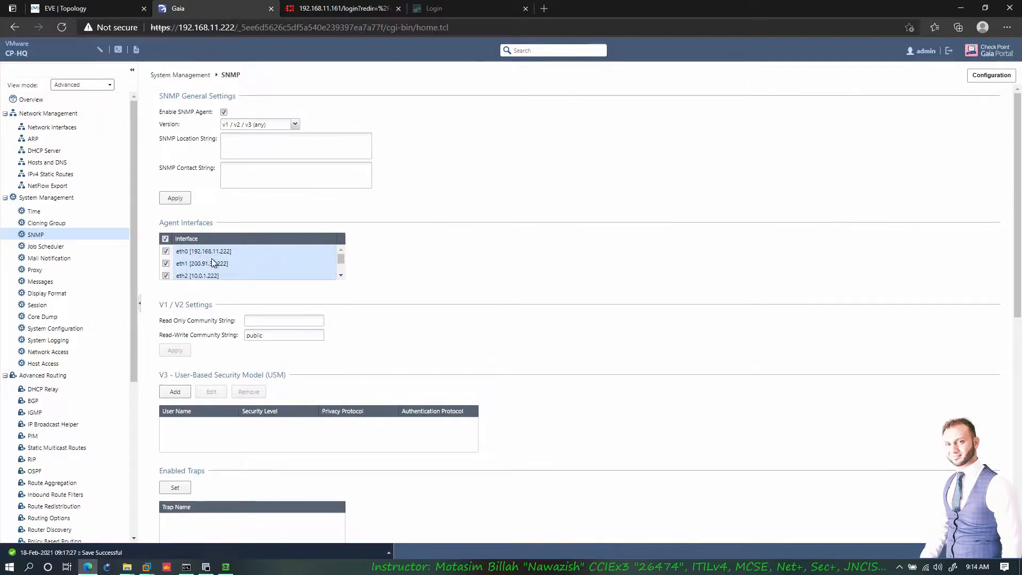
- Select read-write community string 'public' and apply both the V1/V2 and general SNMP settings
scroll(202, 261, "down", 2)
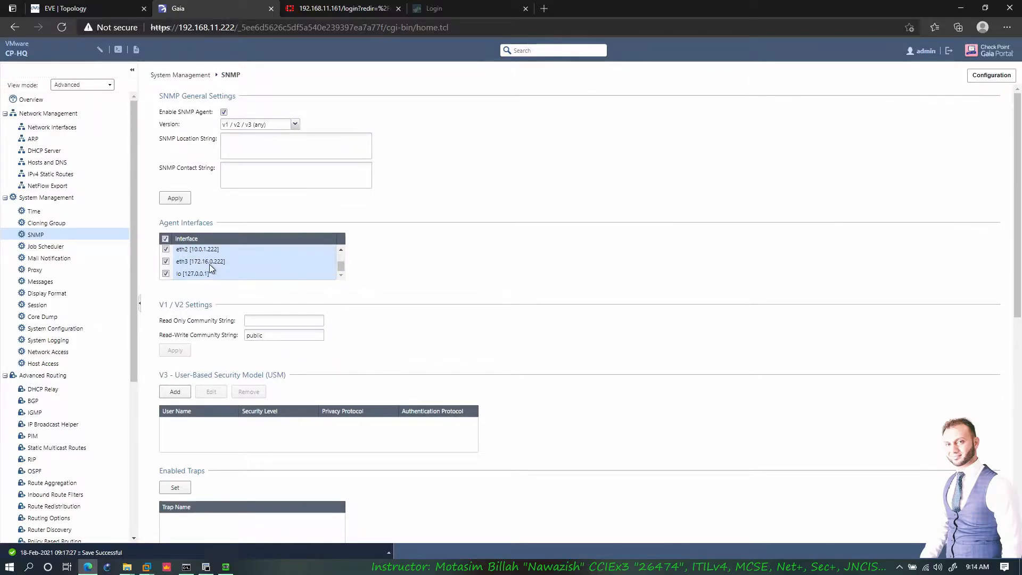
scroll(219, 272, "up", 2)
scroll(245, 270, "down", 2)
left_click(256, 322)
left_click_drag(257, 336, 288, 337)
left_click_drag(264, 335, 240, 330)
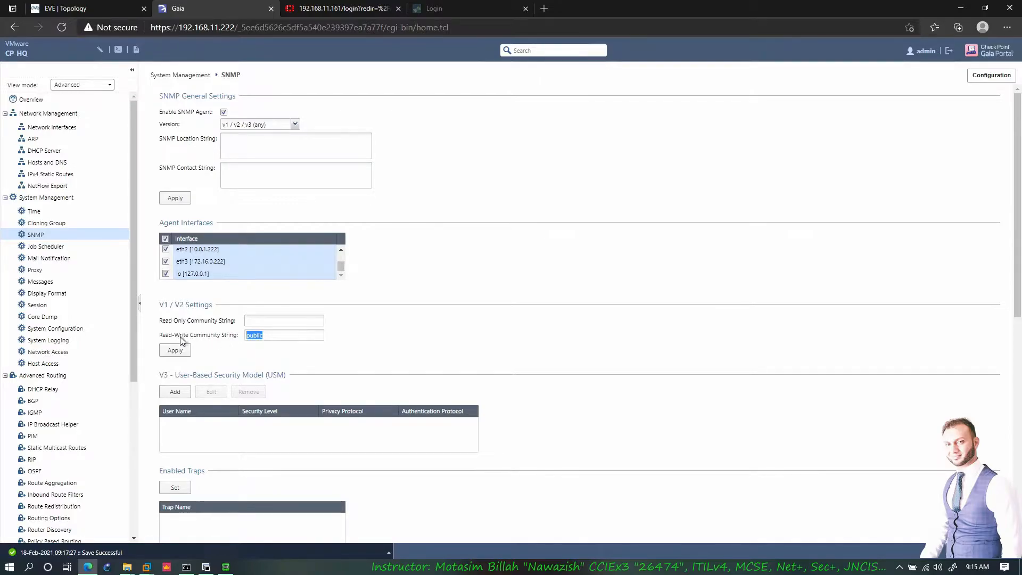
left_click(272, 335)
left_click_drag(266, 336, 238, 341)
left_click(182, 352)
left_click(183, 202)
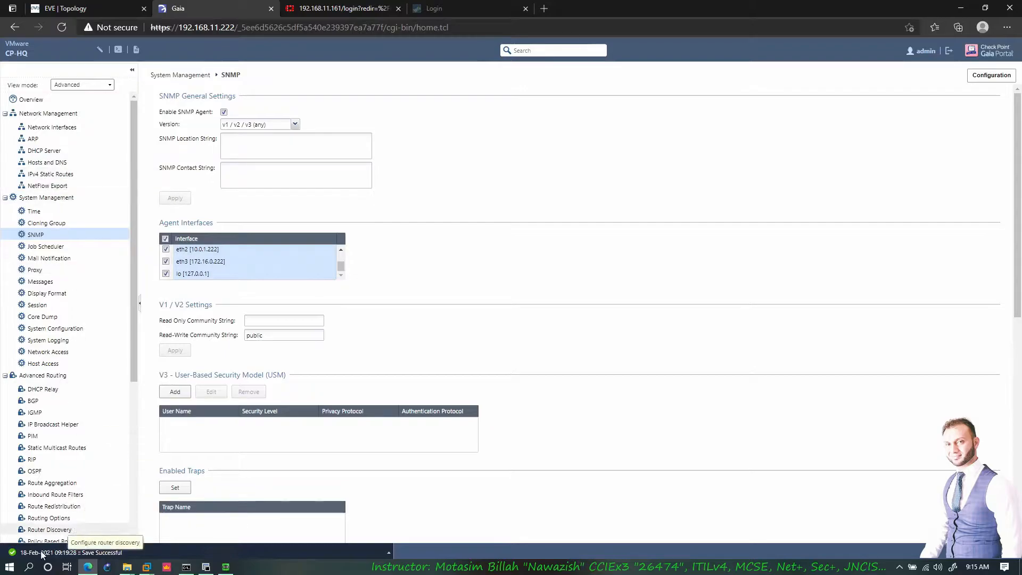
- Launch NetFlow Realtime from the SolarWinds Standard Toolset and grant it administrator permission
left_click(17, 569)
scroll(81, 436, "down", 8)
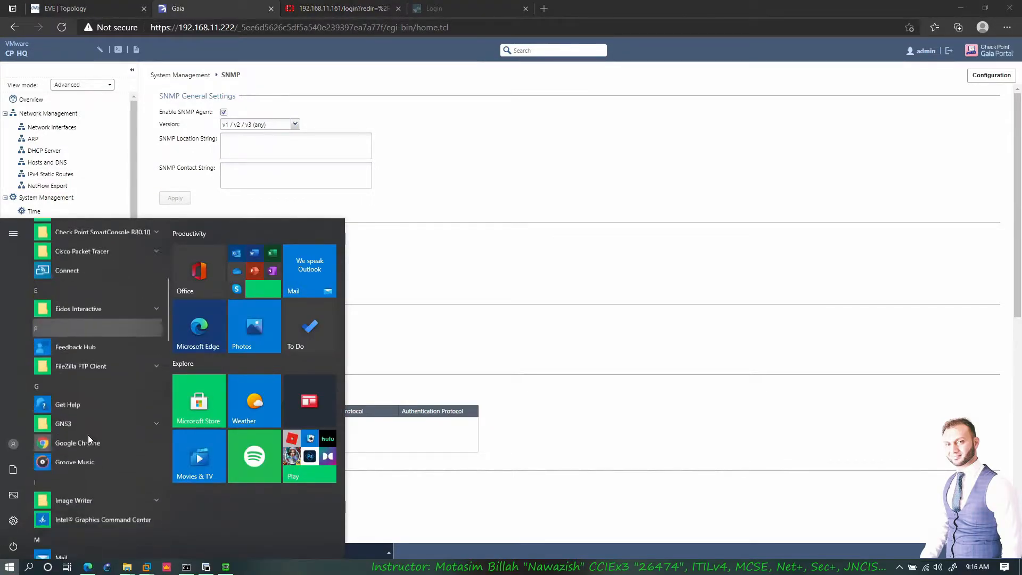
scroll(98, 424, "down", 10)
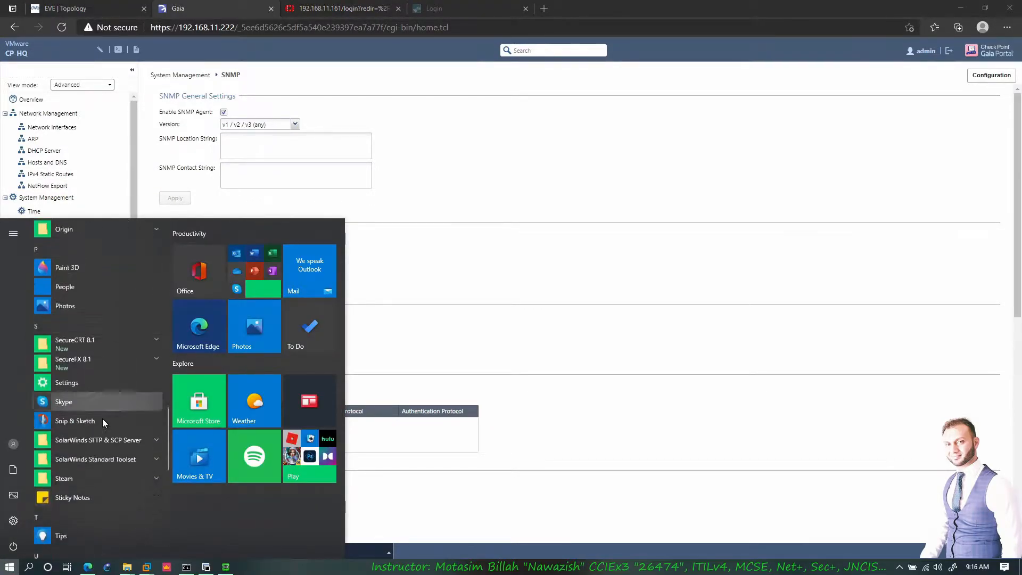
left_click(105, 384)
scroll(133, 426, "down", 4)
scroll(126, 404, "down", 1)
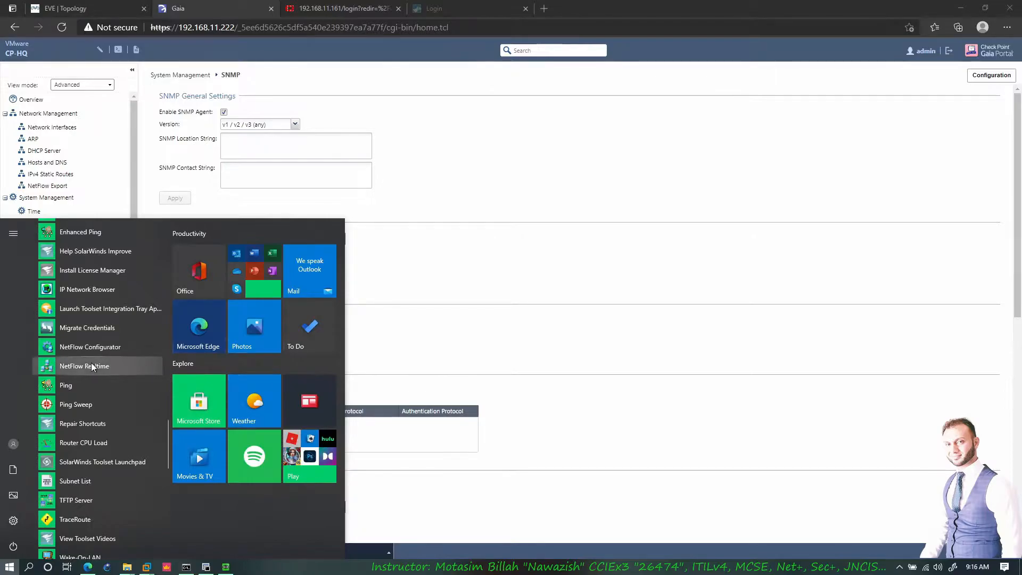
left_click(88, 366)
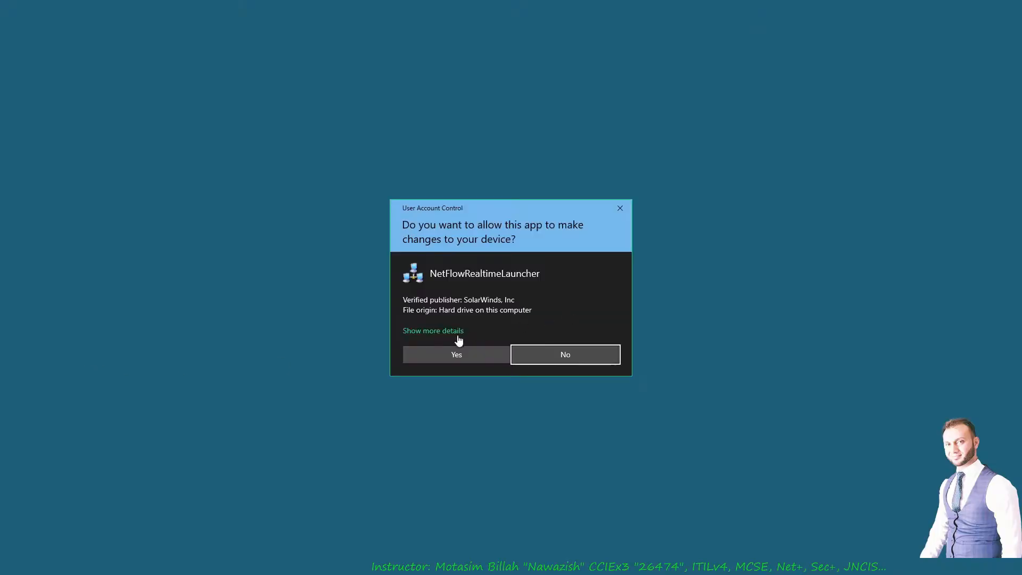
left_click(444, 354)
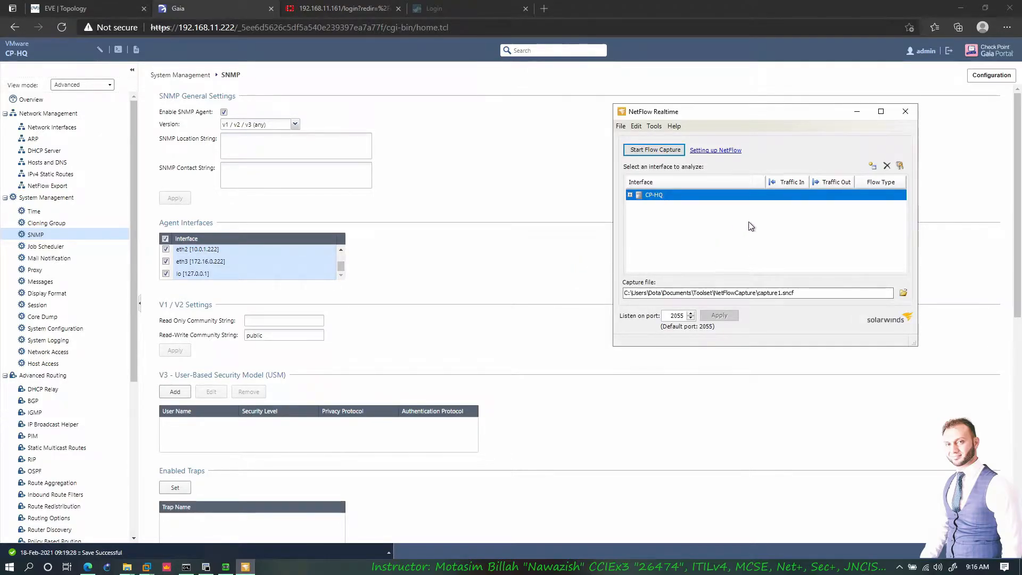
- Select CP-HQ's eth0 interface, after a no-interface error, and start the flow capture
left_click(671, 316)
left_click(656, 152)
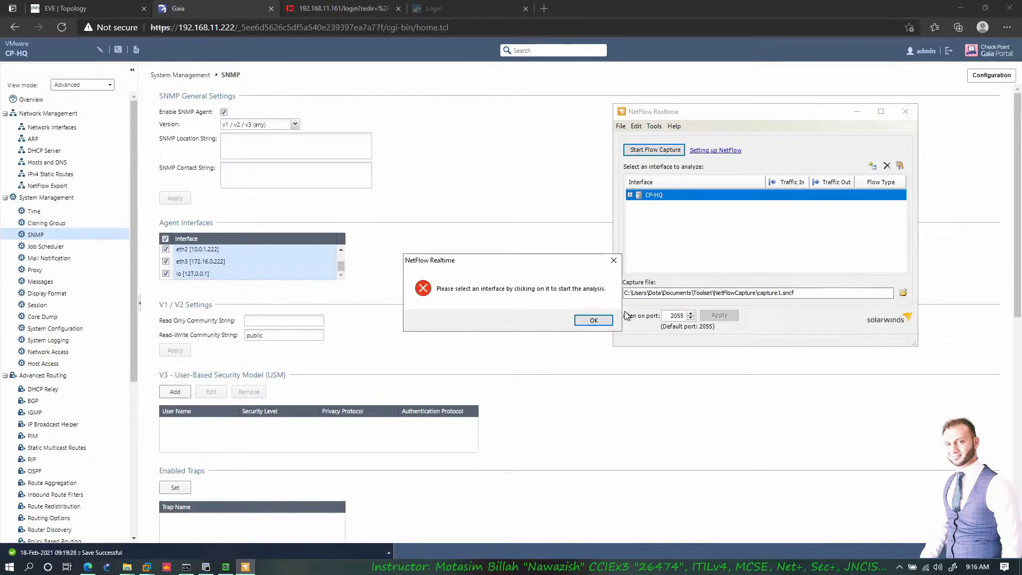
key("Return")
left_click(629, 196)
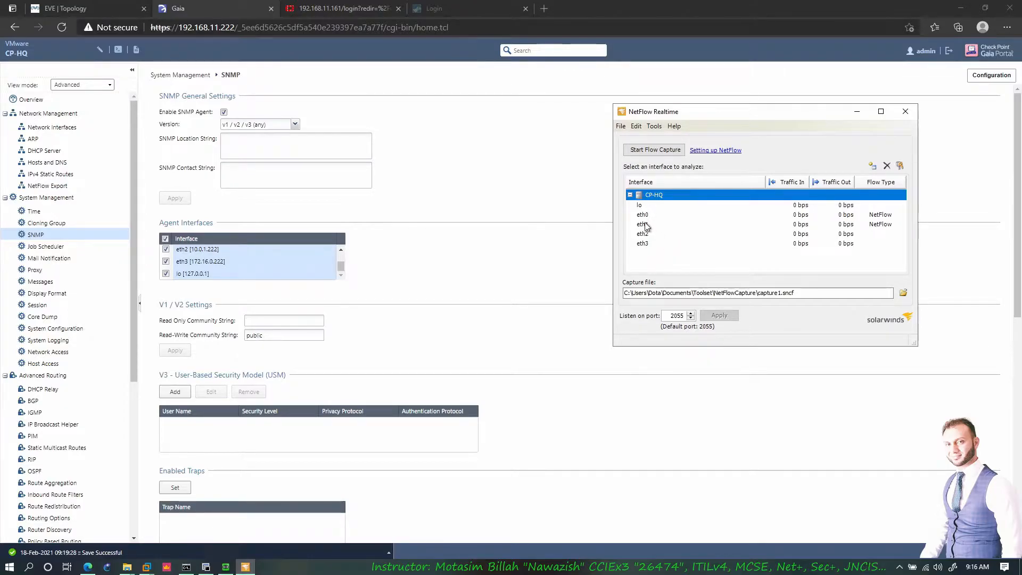
left_click(646, 215)
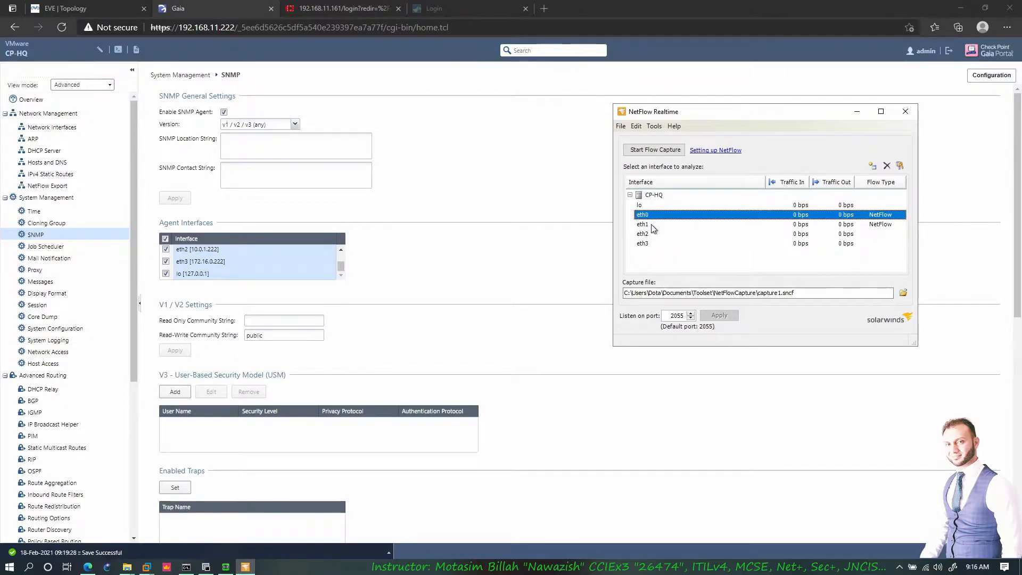
left_click(112, 15)
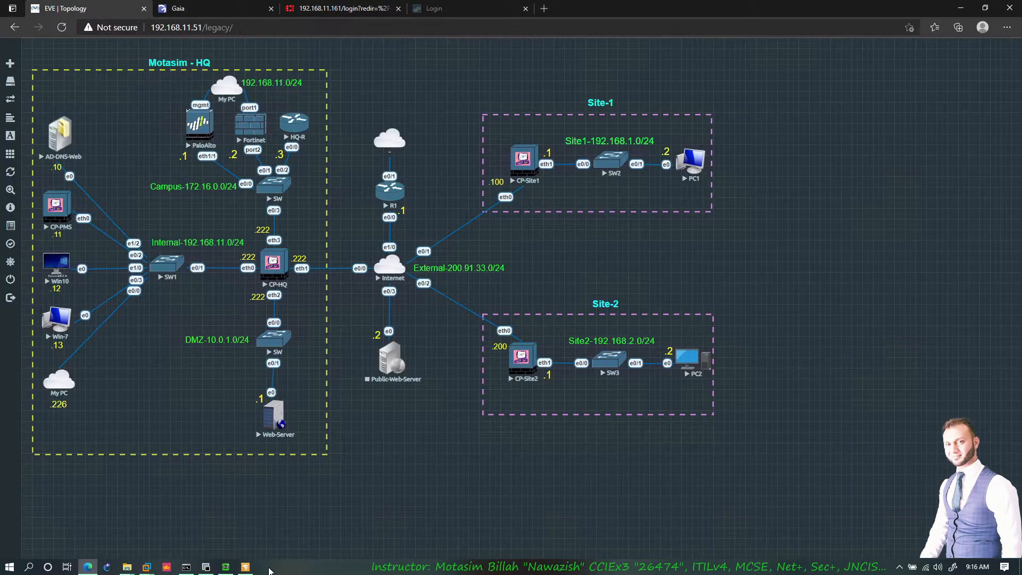
left_click(245, 567)
left_click(656, 150)
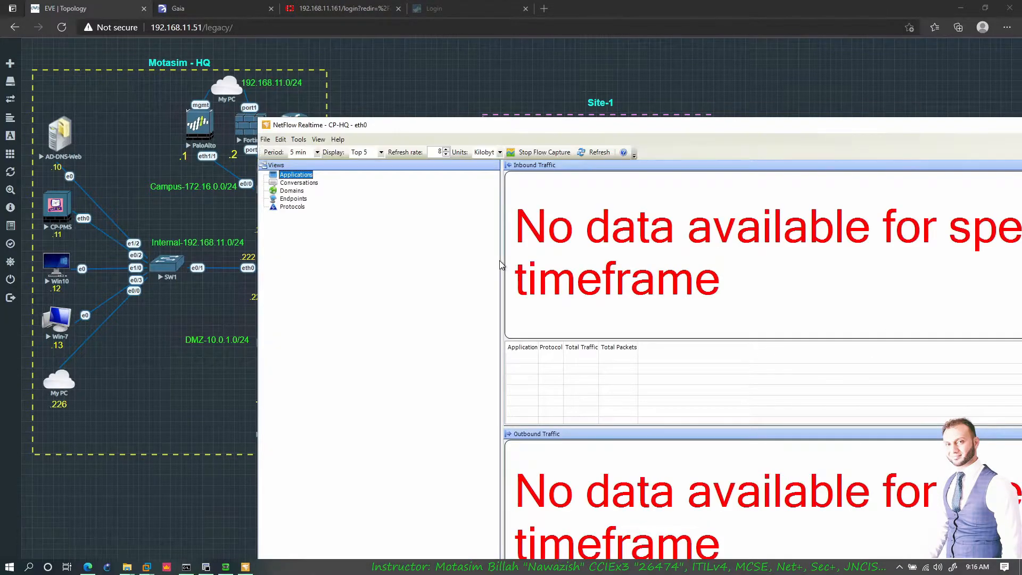
- Maximize the NetFlow Realtime capture window, then bring the EVE topology browser forward
left_click_drag(582, 133, 306, 14)
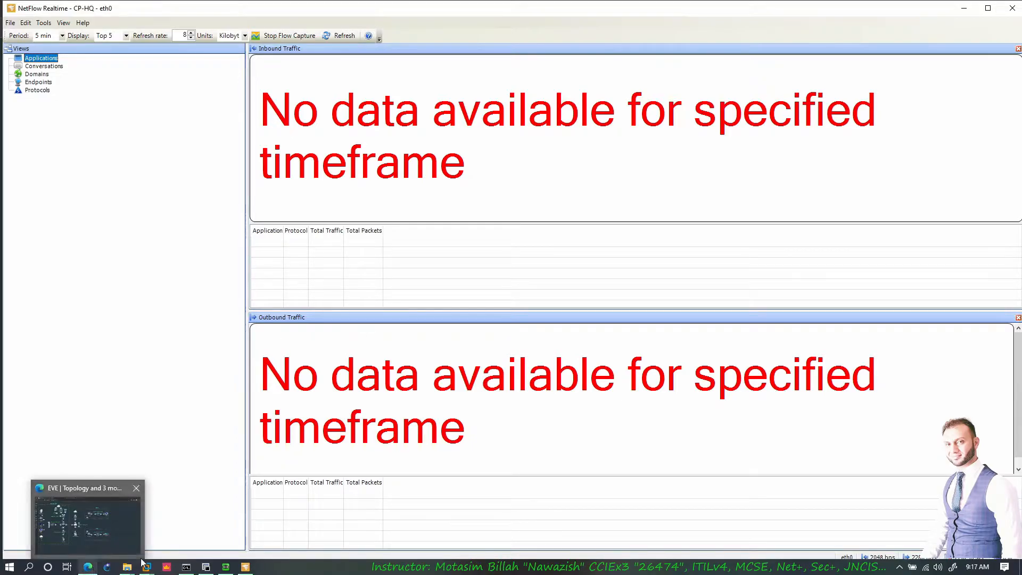
left_click(88, 542)
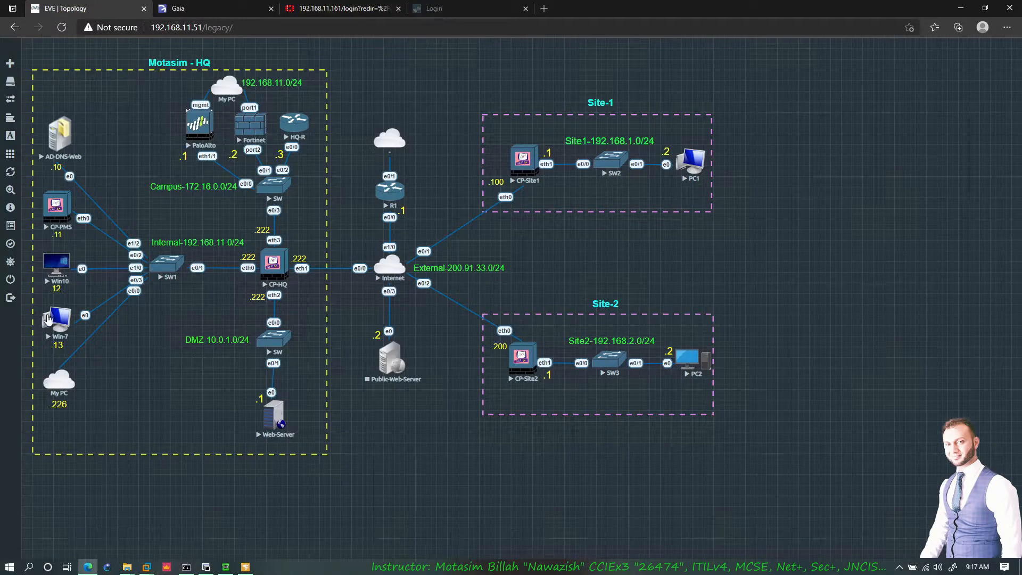
- Open the win10 Remote Desktop session from the CP folder and reveal its desktop
left_click(127, 567)
left_click(143, 524)
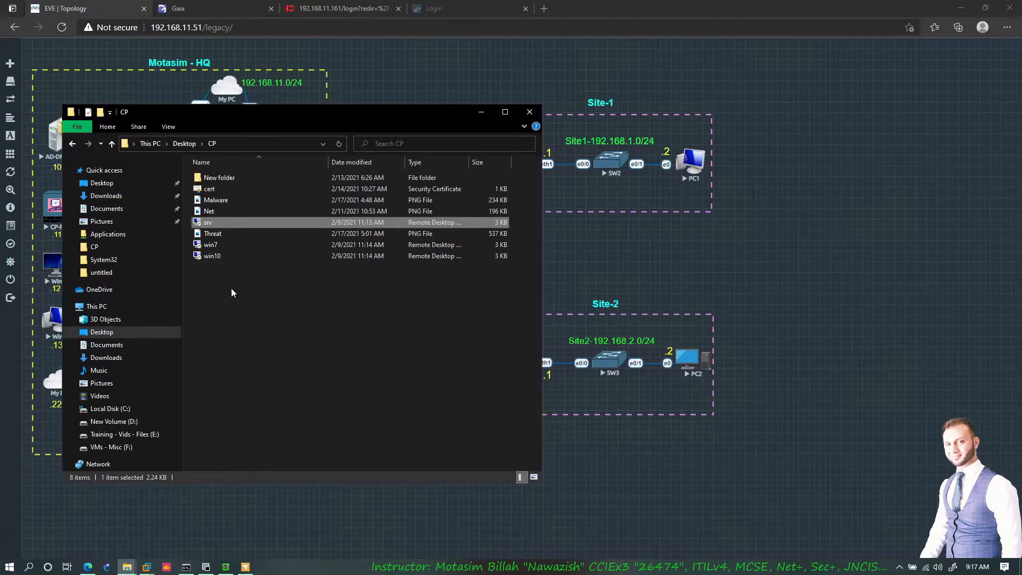
left_click(229, 256)
double_click(228, 257)
left_click(481, 113)
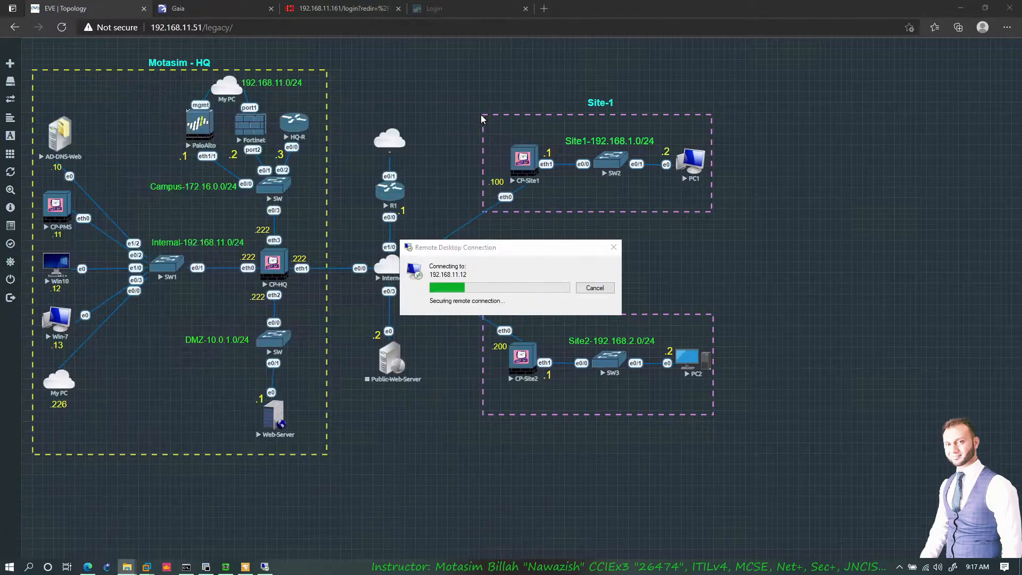
left_click_drag(384, 48, 644, 48)
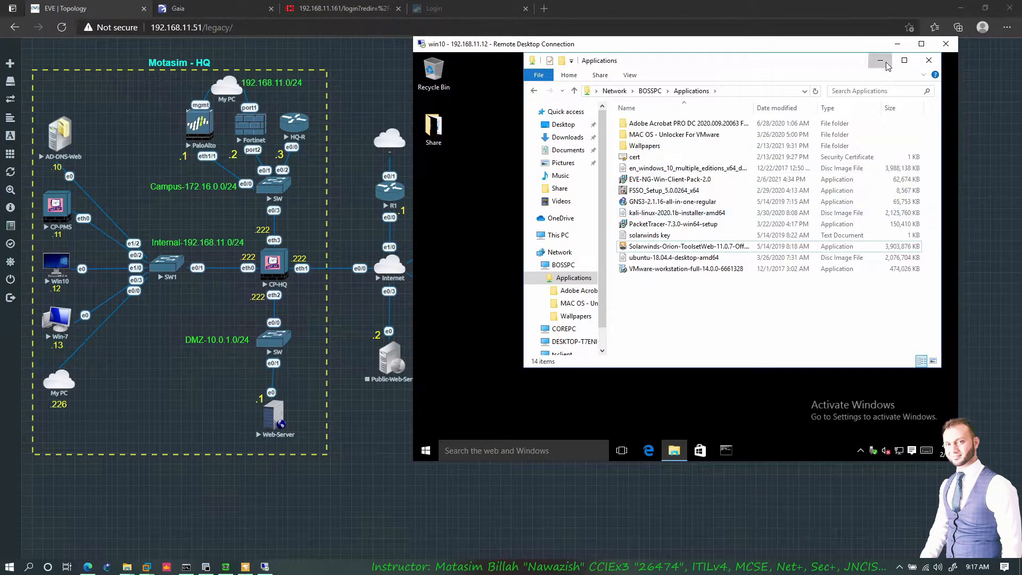
left_click(881, 60)
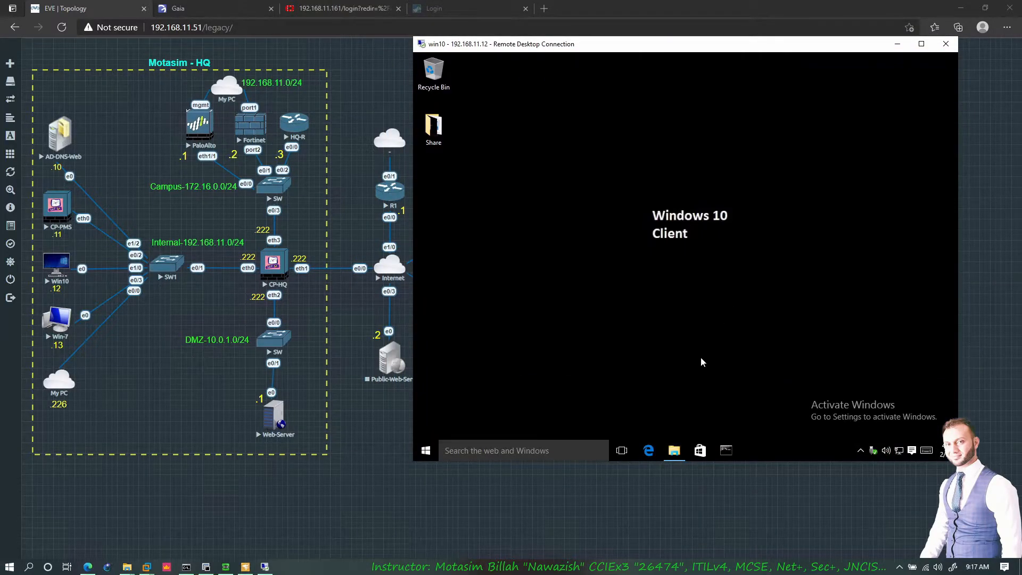
- Generate traffic in the remote browser by loading google.com, Facebook and eBay in separate tabs
left_click(650, 451)
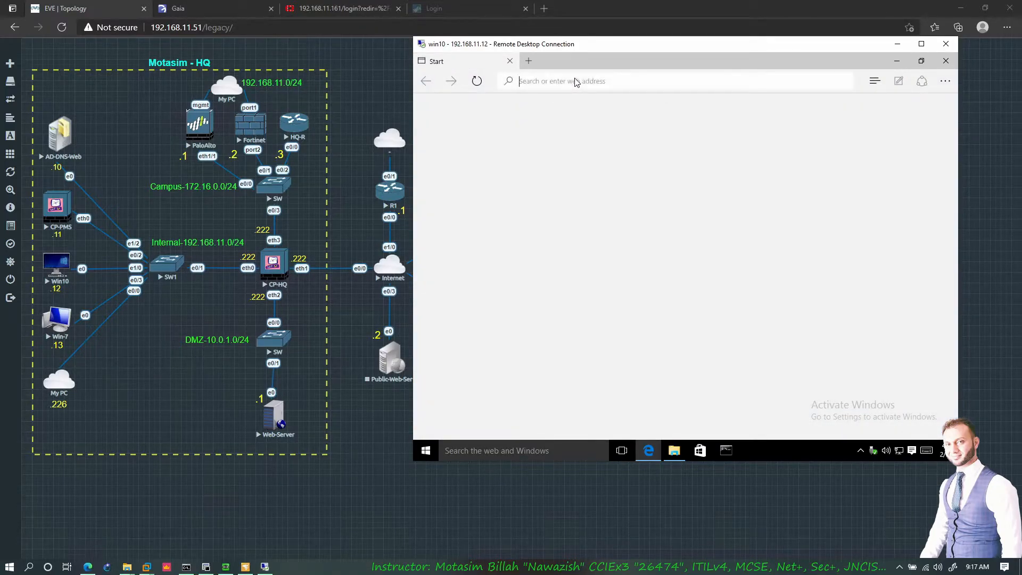
type("google.com/")
key("Return")
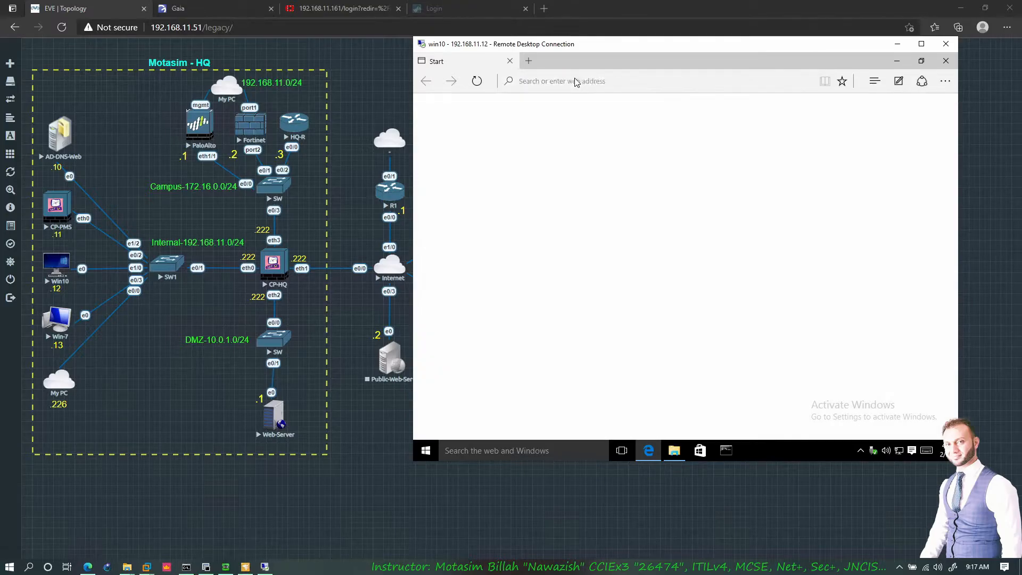
left_click(527, 64)
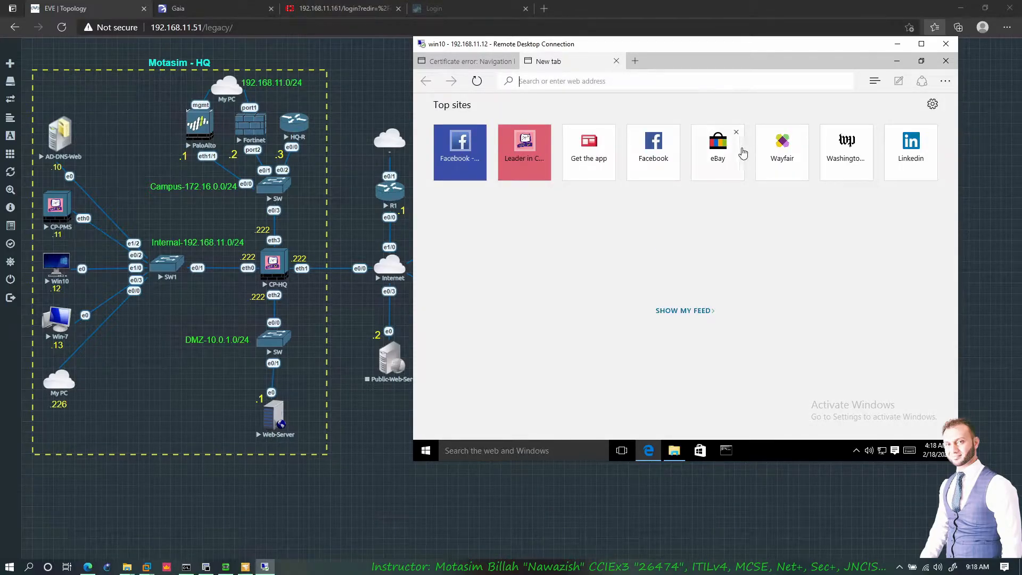
left_click(654, 154)
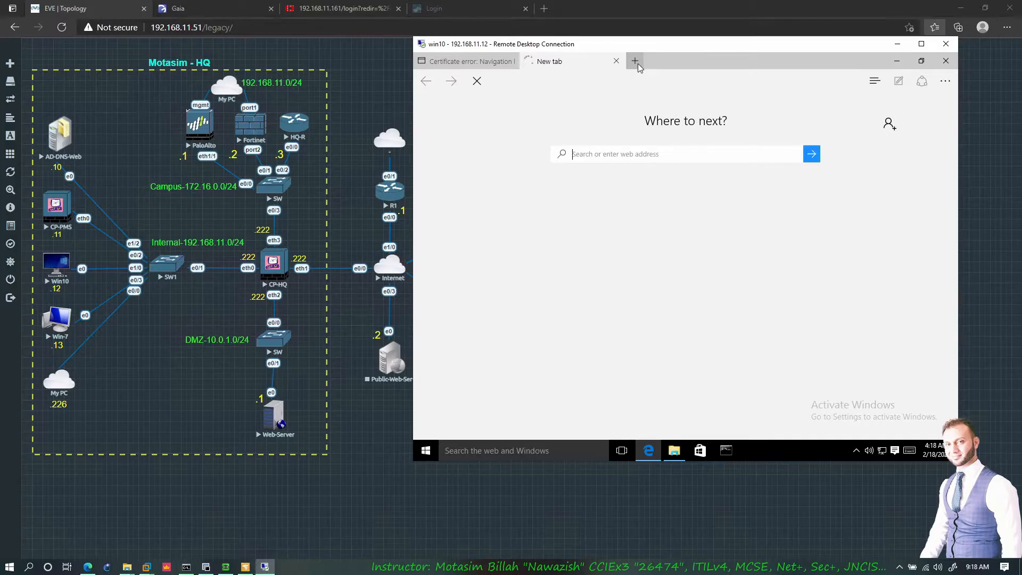
left_click(635, 62)
left_click(725, 235)
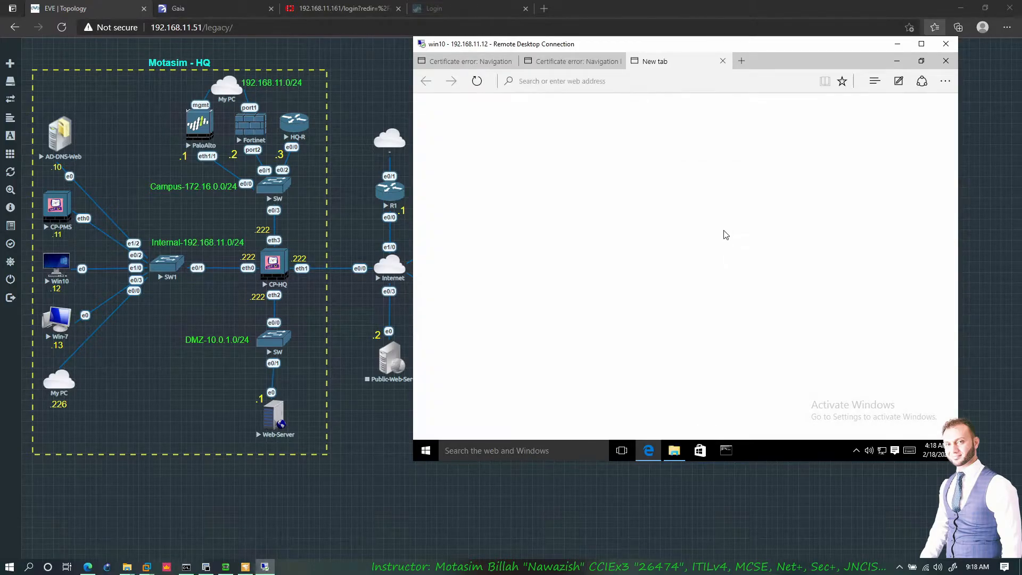
- Continue past Facebook's certificate warning, view the eBay tab, then return to NetFlow Realtime
left_click(573, 62)
left_click(663, 274)
left_click(660, 61)
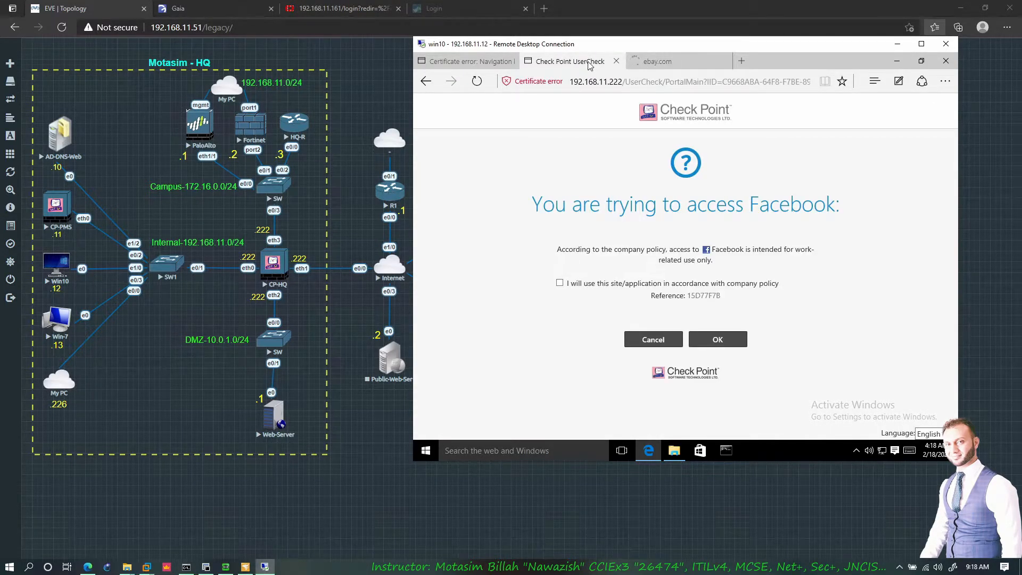
left_click(681, 62)
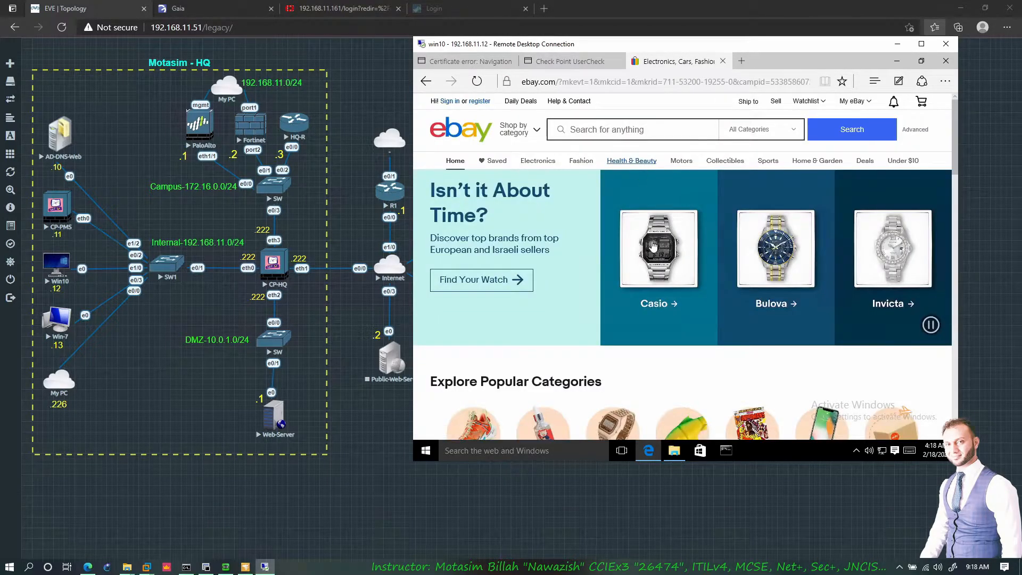
left_click(266, 567)
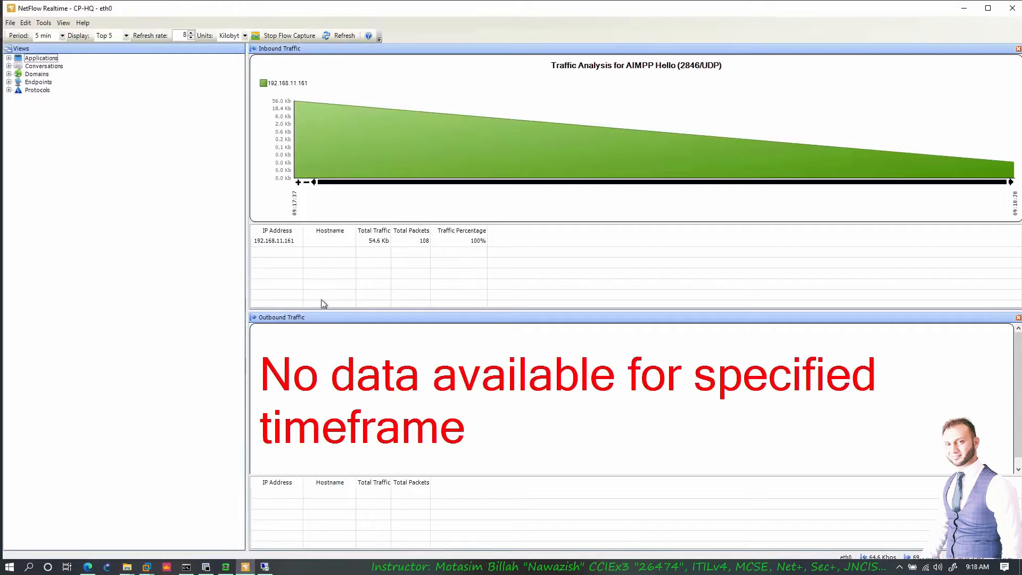
- Expand Applications, Conversations and Domains; view DNS 53/TCP, 53/UDP, 111.221.29.254 and facebook.com traffic
left_click(8, 58)
left_click(8, 129)
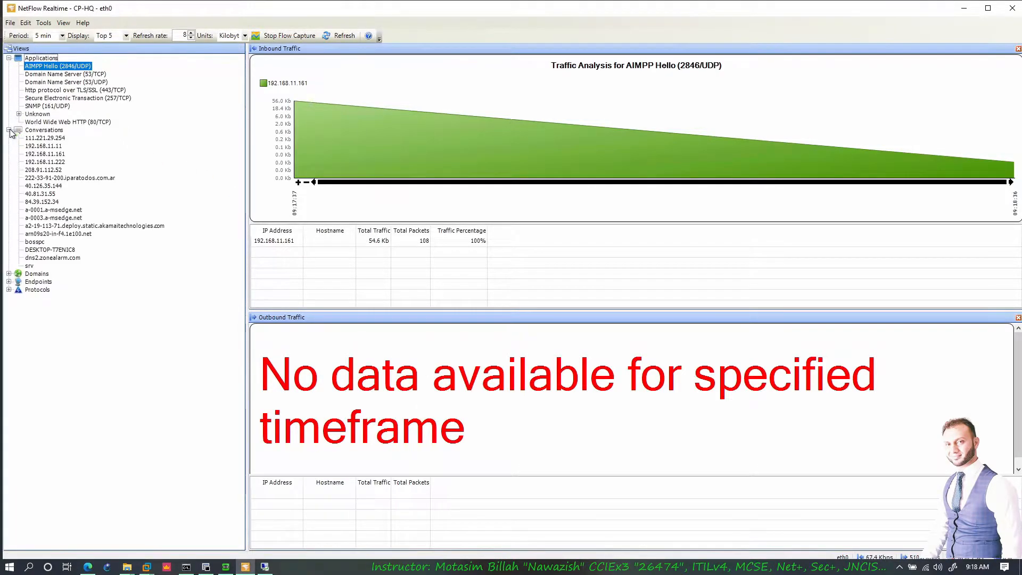
left_click(47, 75)
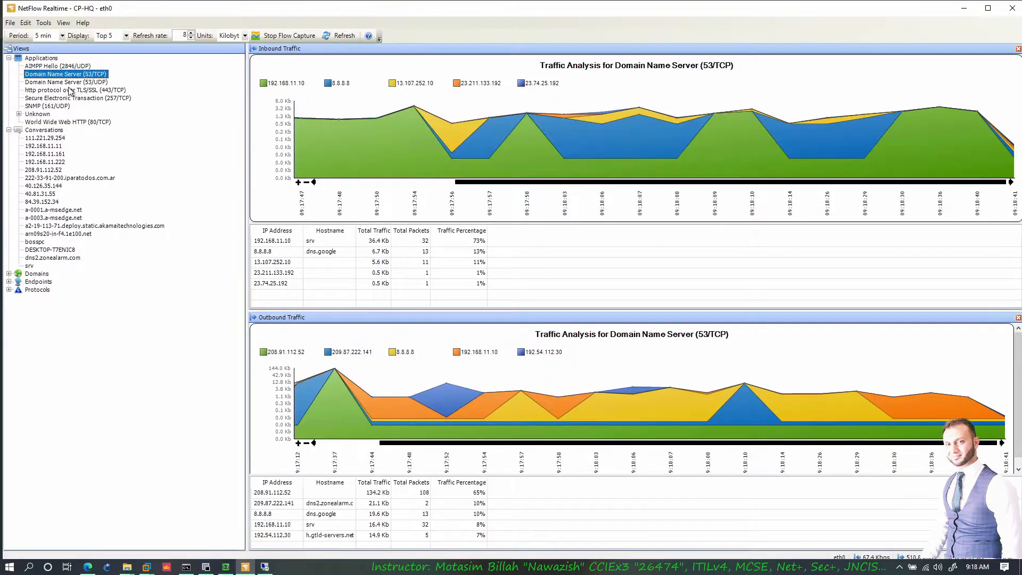
left_click(80, 82)
left_click(80, 75)
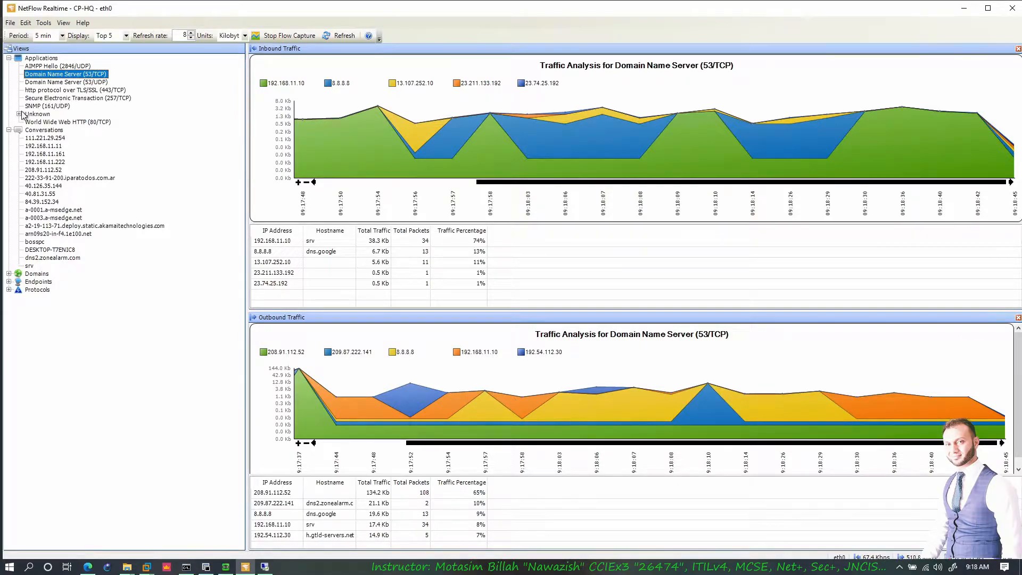
left_click(46, 138)
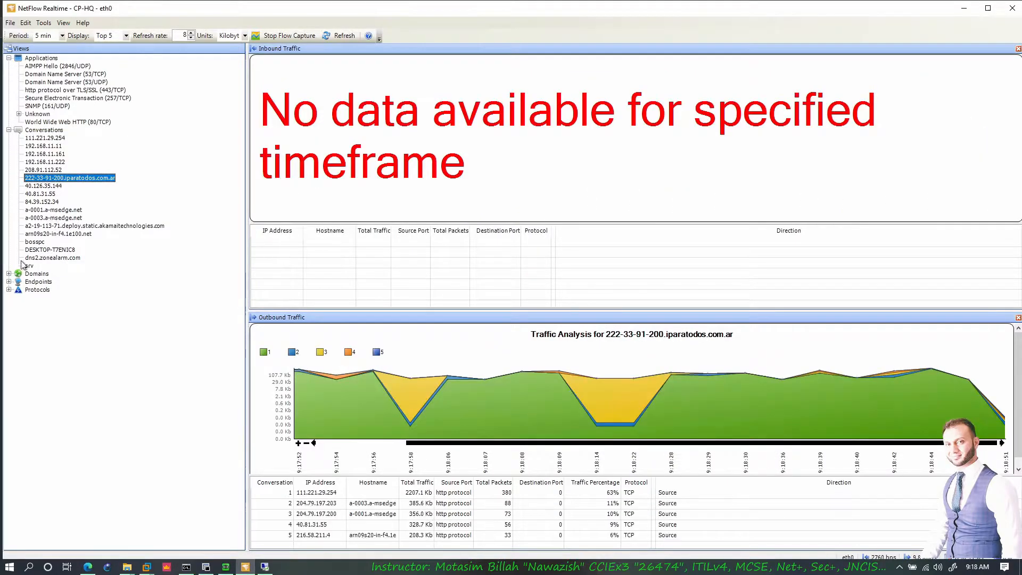
left_click(9, 274)
left_click(44, 330)
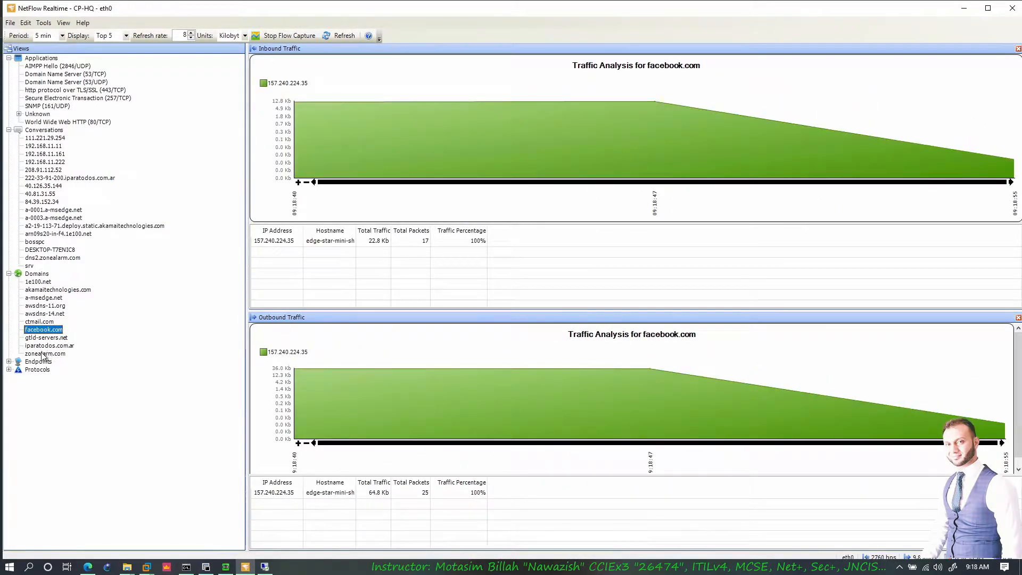
- Expand Endpoints and Protocols; view 192.168.11.222, 192.168.11.161, 40.81.31.55 and a-0001.a-msedge.net traffic
left_click(9, 362)
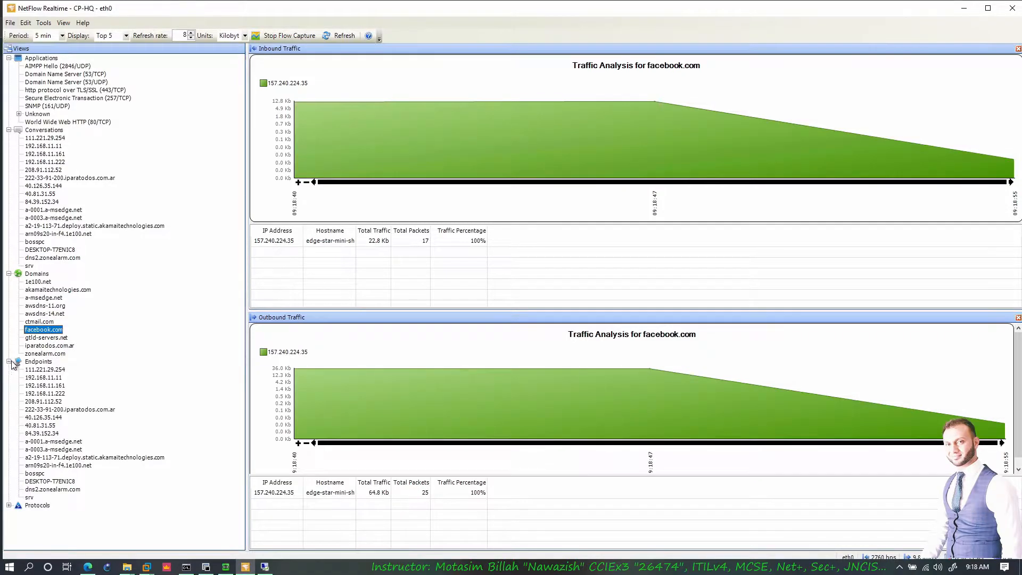
left_click(50, 393)
left_click(49, 386)
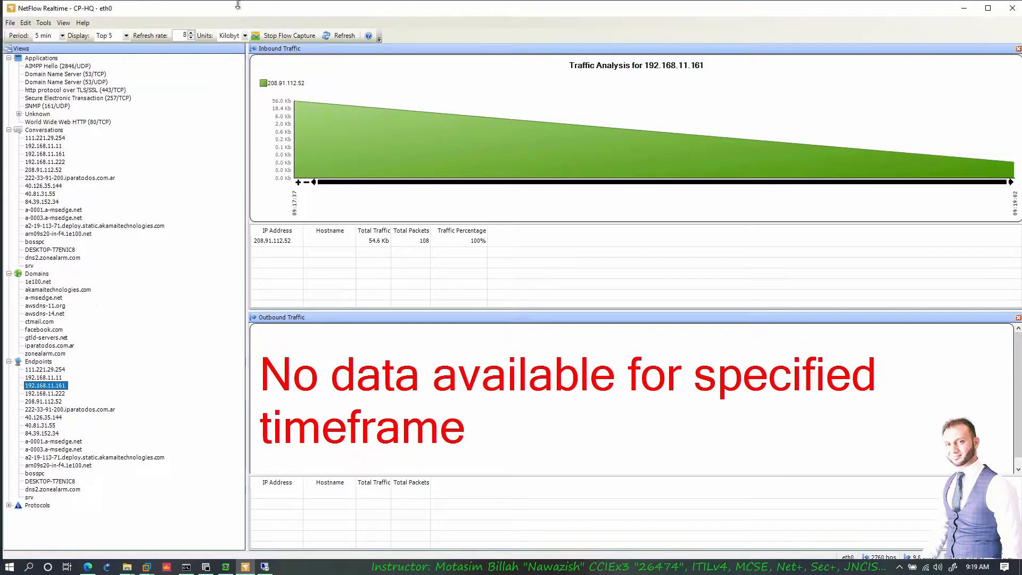
left_click(9, 505)
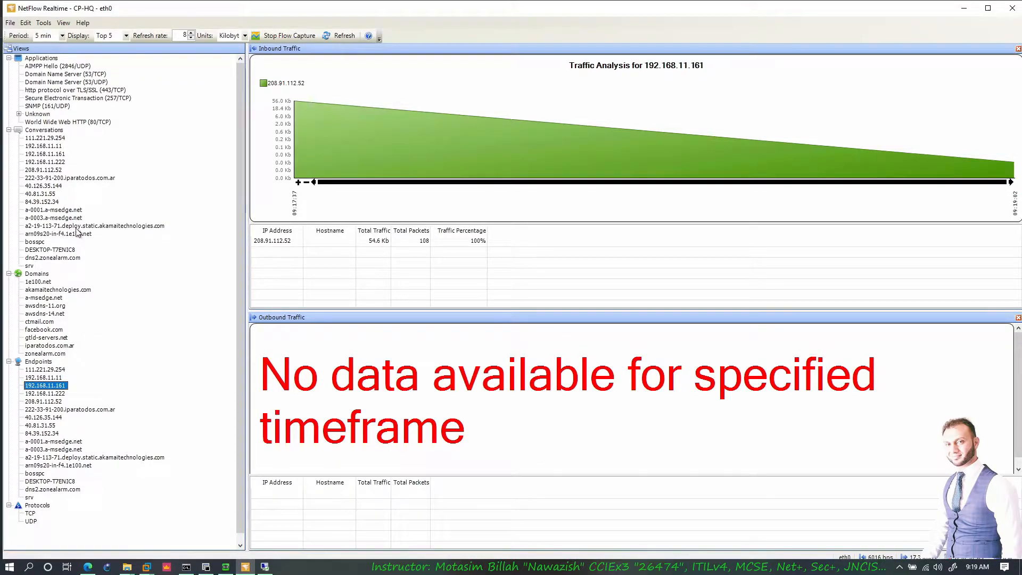
left_click(54, 194)
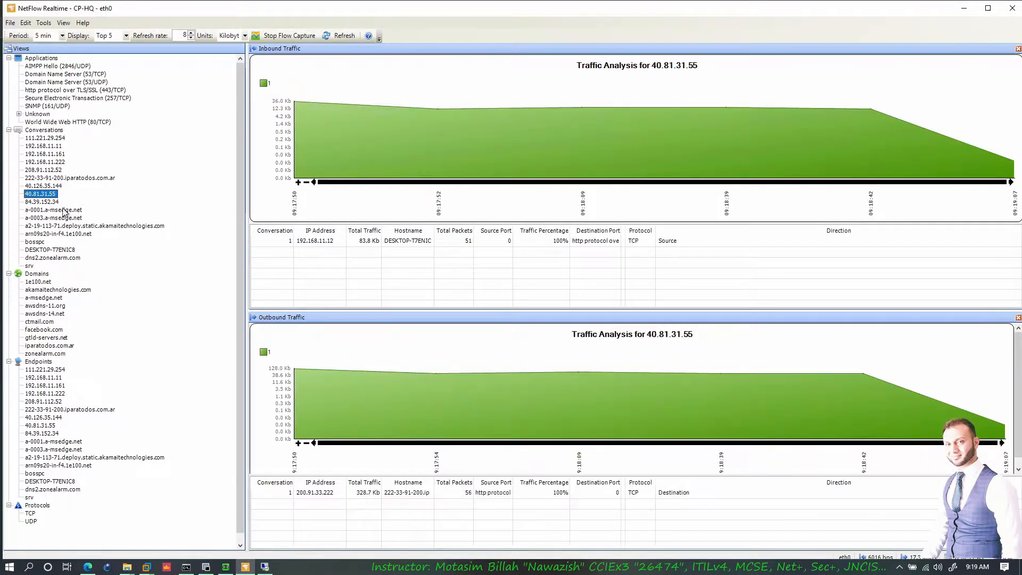
left_click(59, 211)
- View conversations 192.168.11.161 and 111.221.29.254, briefly minimizing and restoring the monitor
left_click(43, 155)
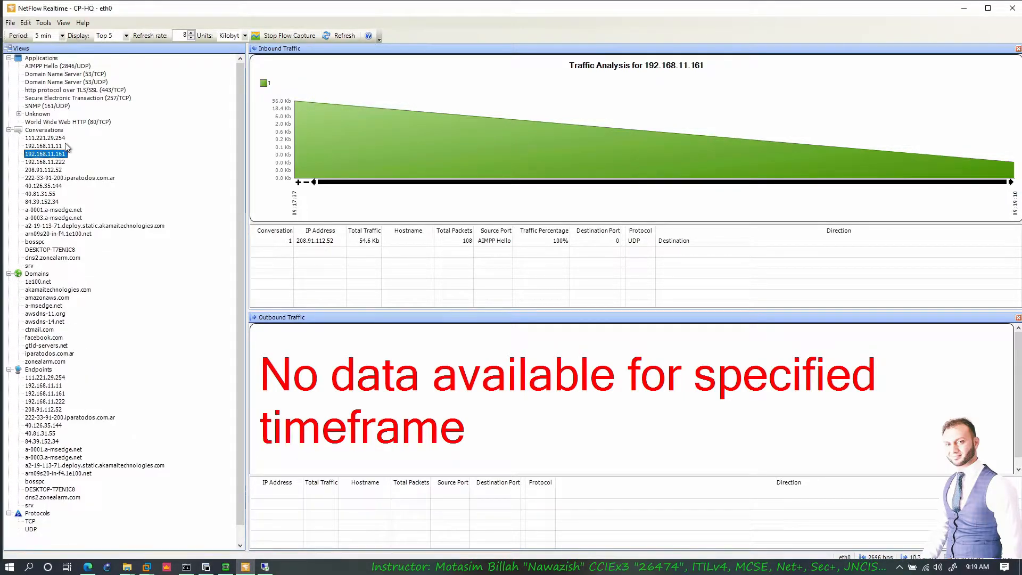
left_click(51, 138)
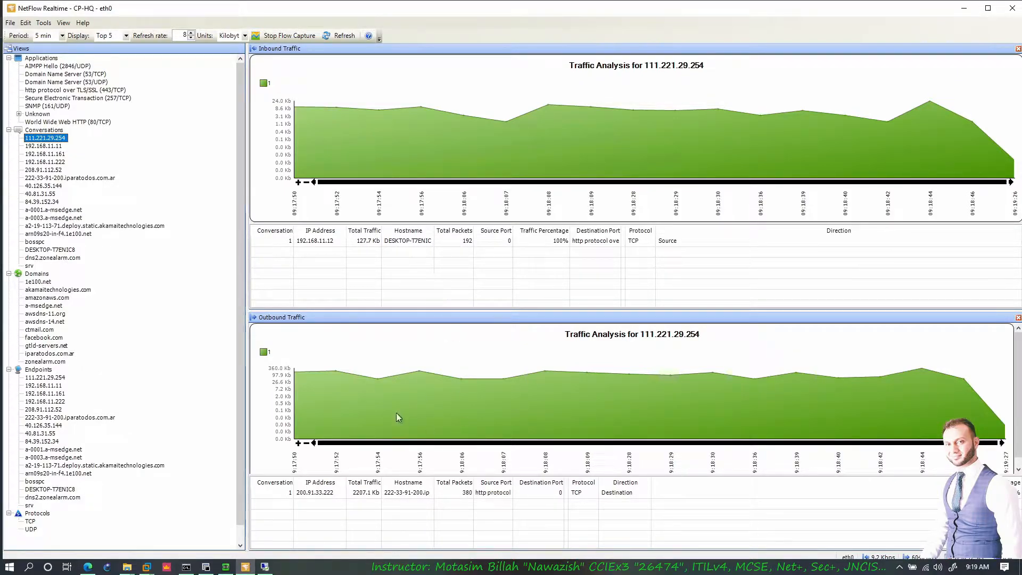
left_click(965, 11)
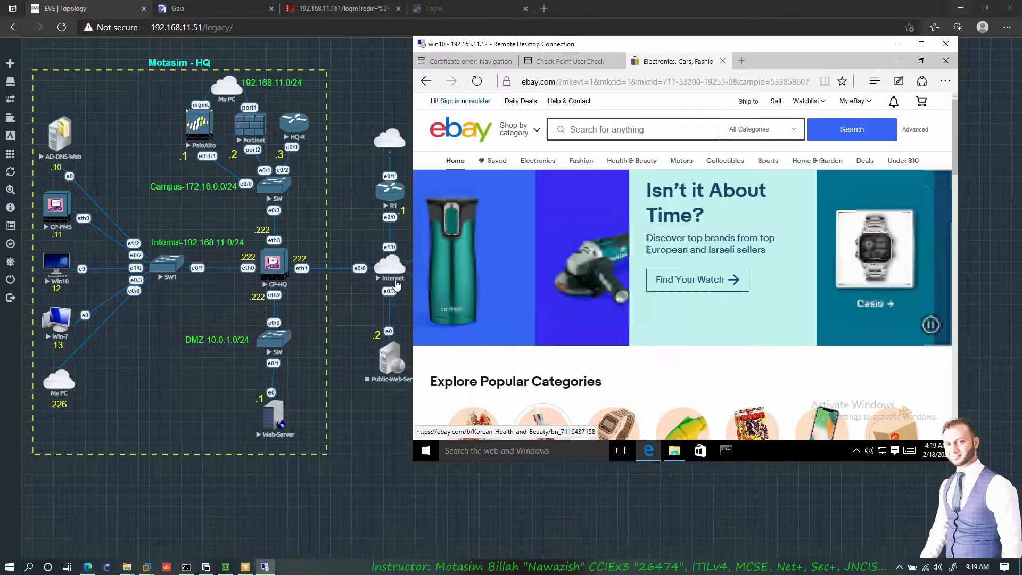
left_click(253, 568)
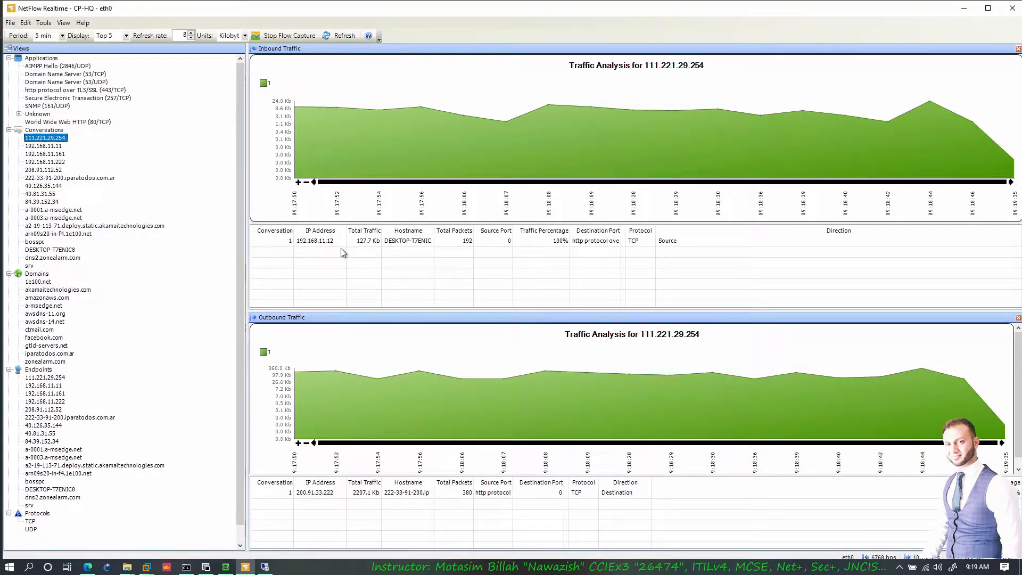
left_click(56, 202)
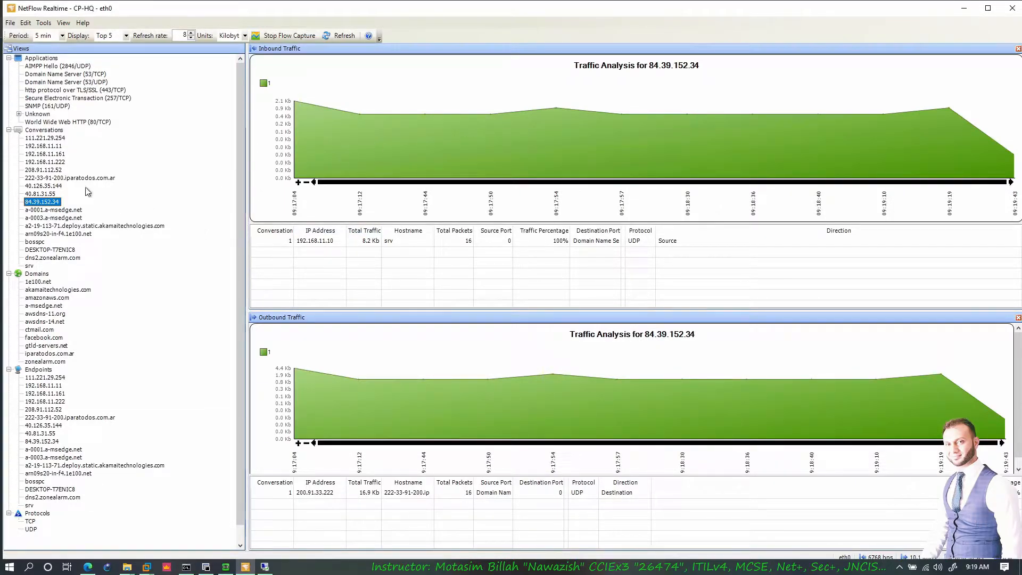
left_click(101, 177)
left_click(46, 162)
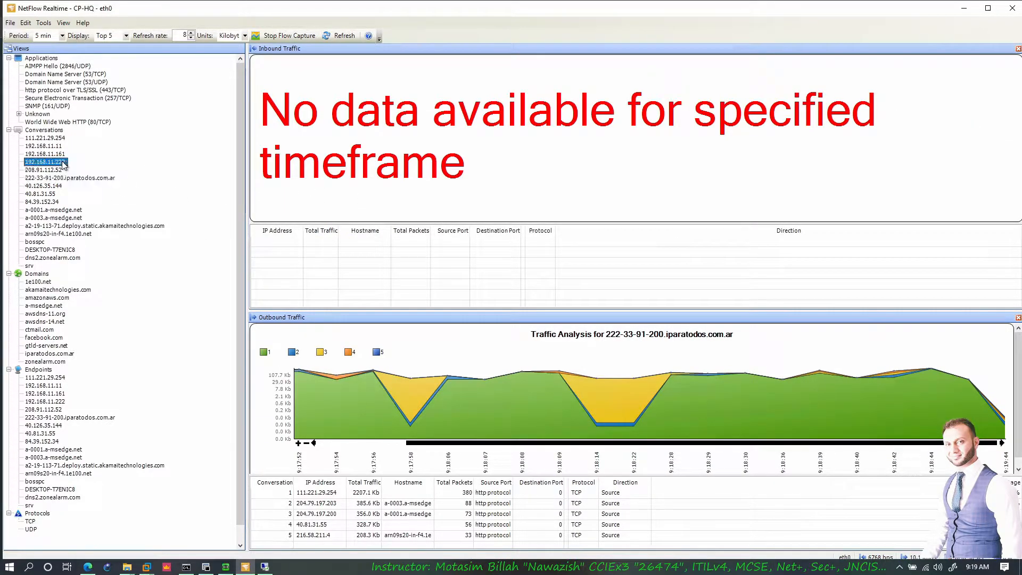
left_click(963, 8)
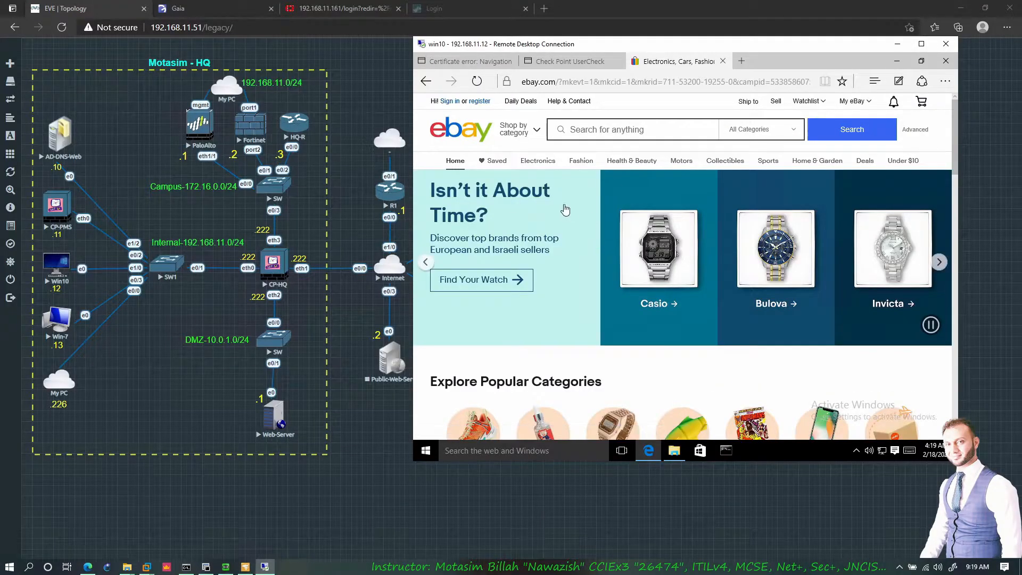
- Browse CP-HQ's Time, Cloning Group, SNMP and Job Scheduler pages in the Gaia portal
left_click(233, 10)
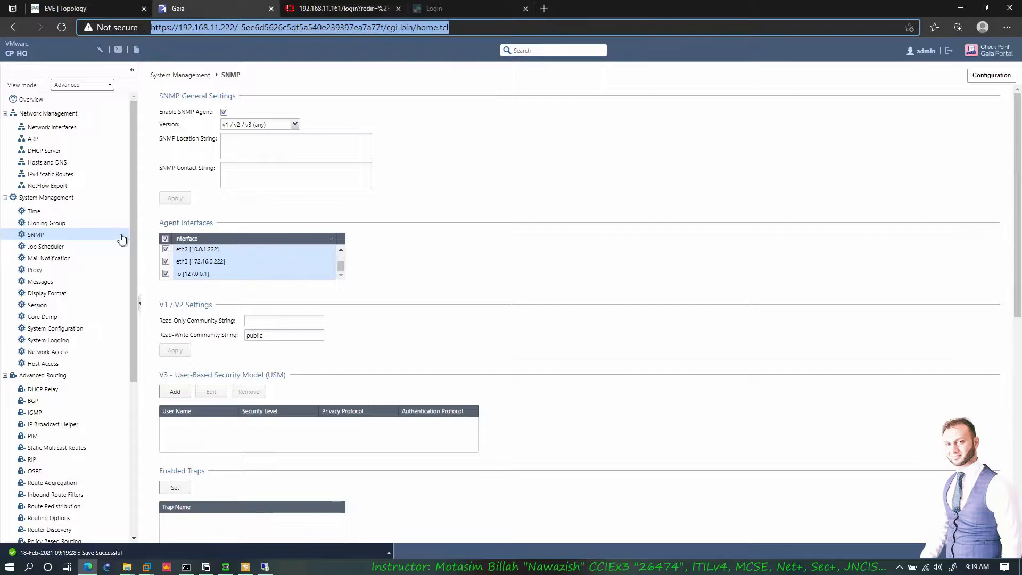
left_click(36, 196)
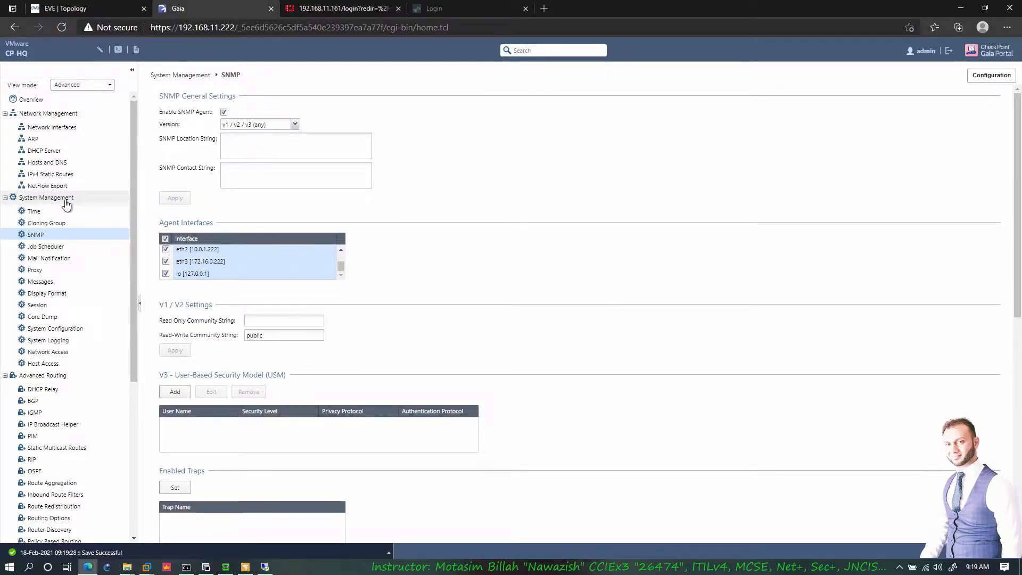
left_click(34, 211)
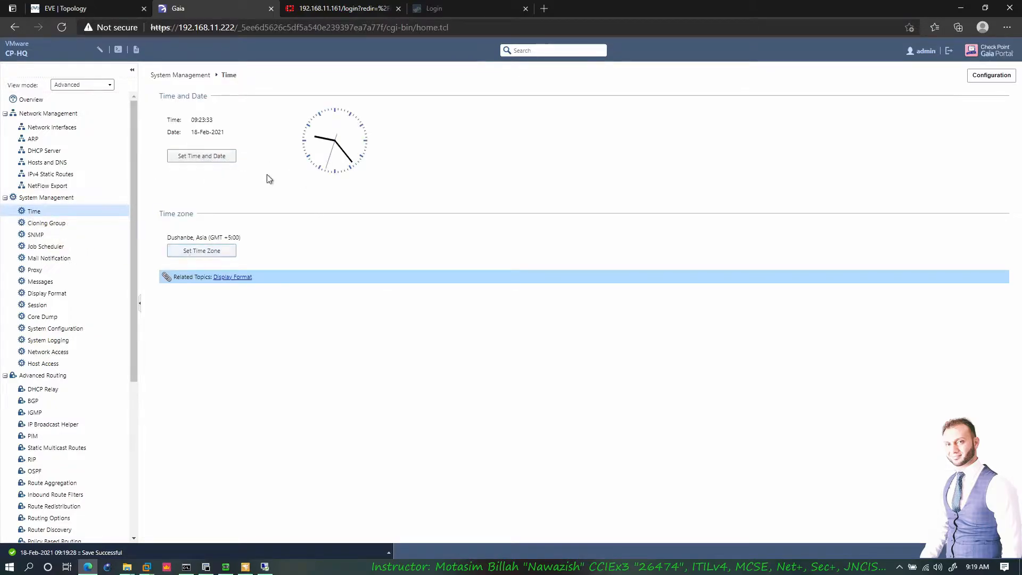
left_click(57, 223)
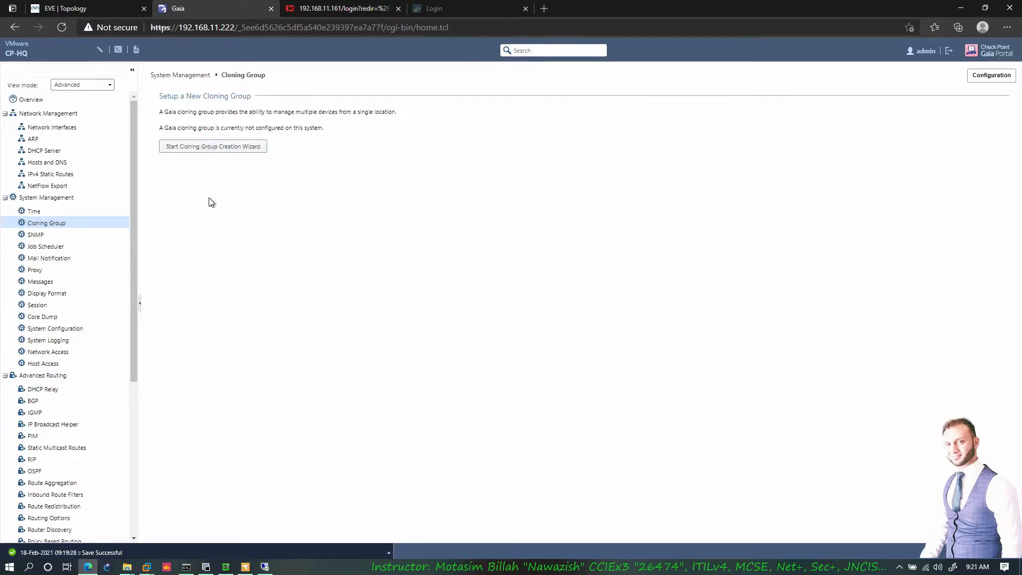
left_click(38, 235)
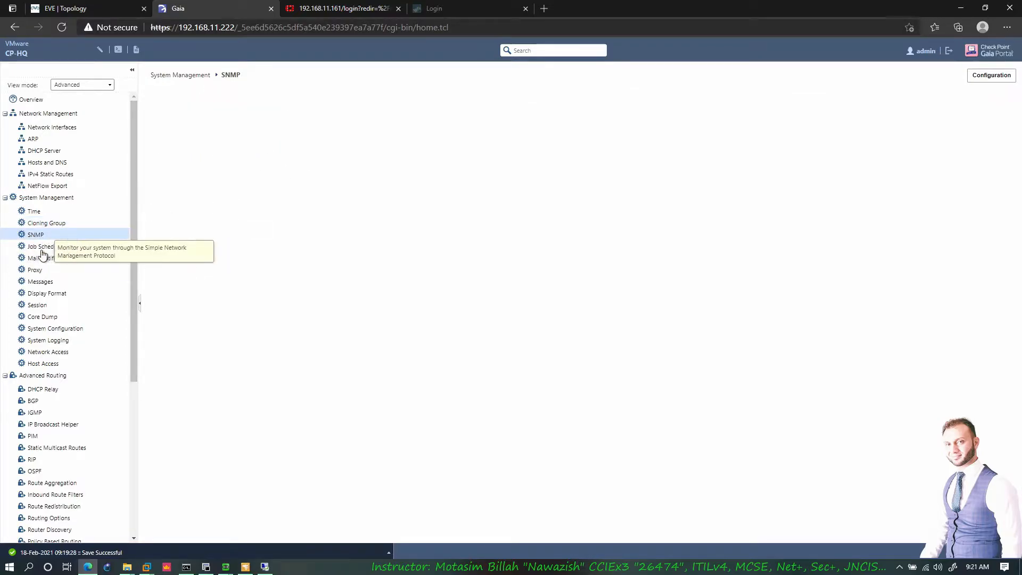
left_click(46, 246)
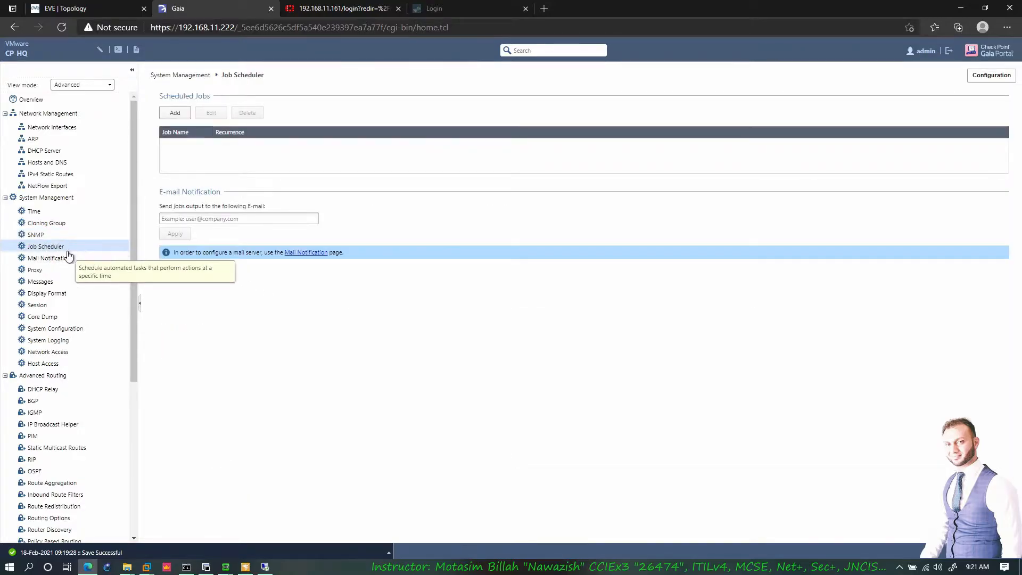
- Scroll through the SNMP settings page again, ending on the empty Job Scheduler page
left_click(36, 235)
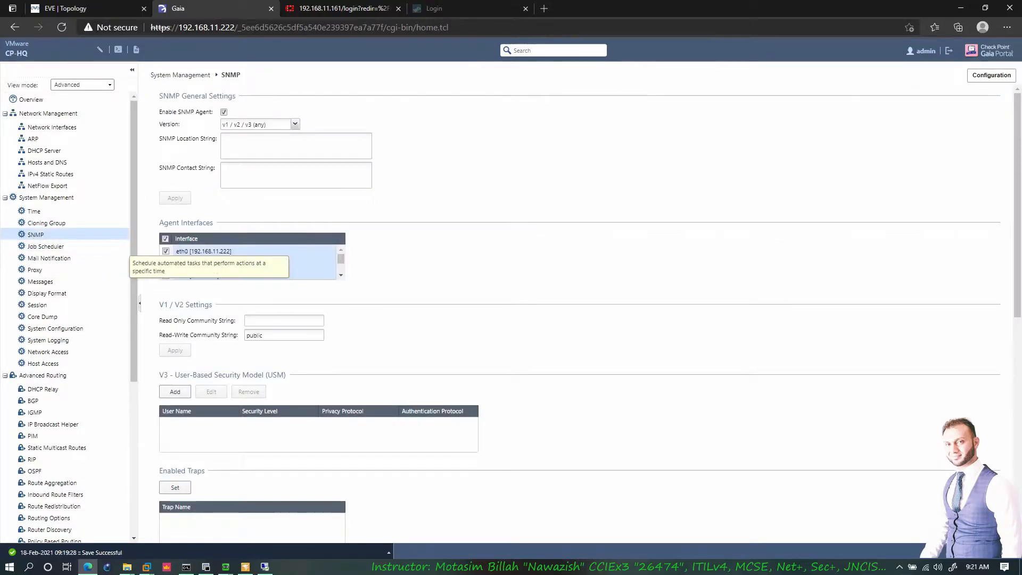
scroll(246, 326, "down", 5)
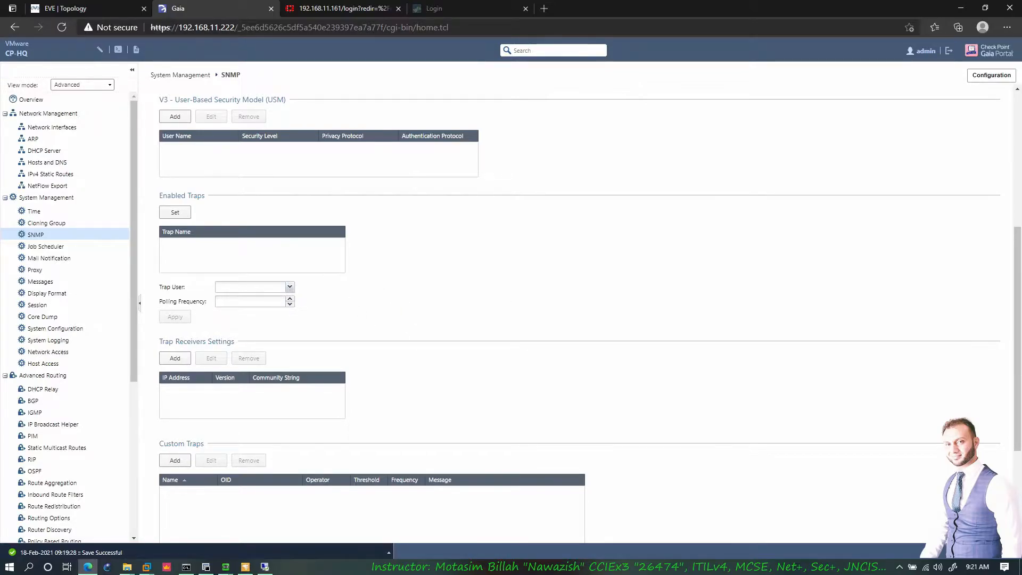
scroll(274, 342, "down", 3)
scroll(272, 367, "up", 5)
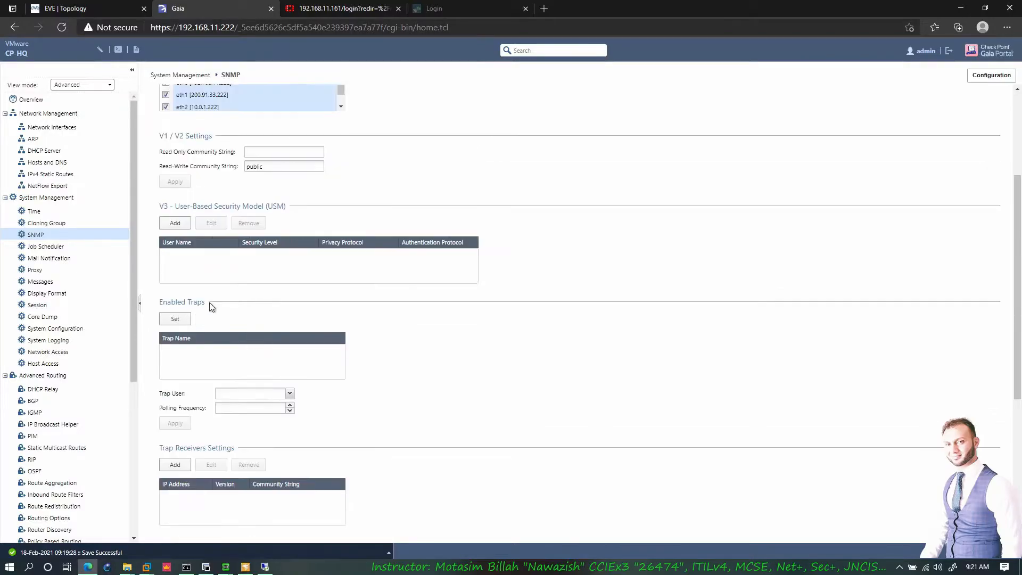
left_click(46, 248)
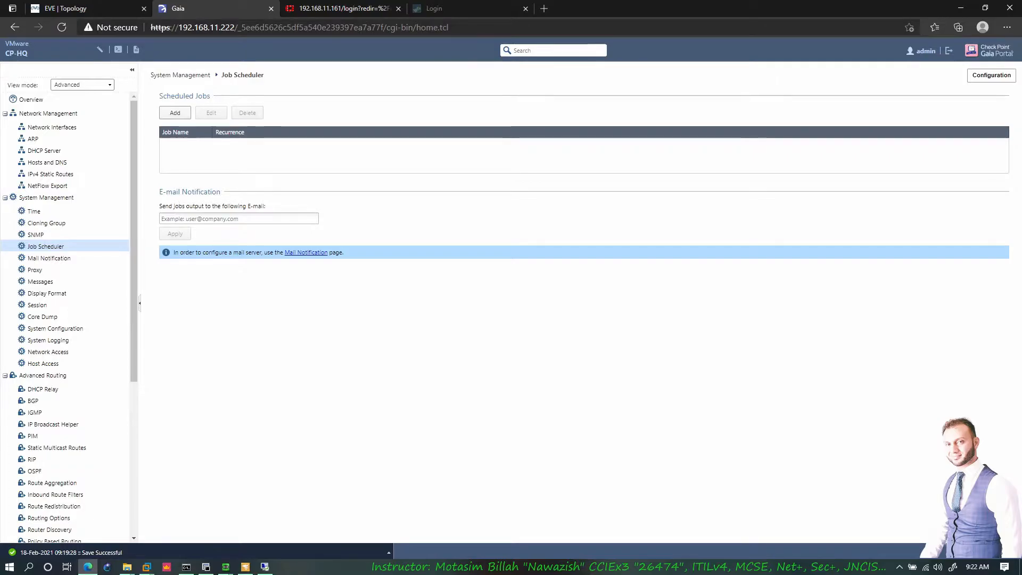
- Start a new scheduled job, cancel it, and go to the Mail Notification settings
left_click(175, 113)
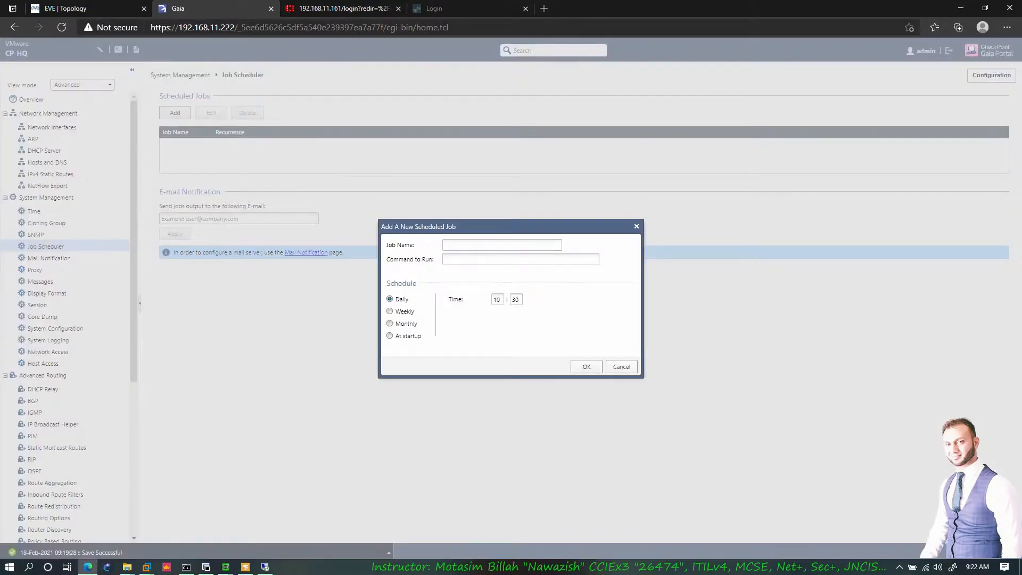
left_click(502, 244)
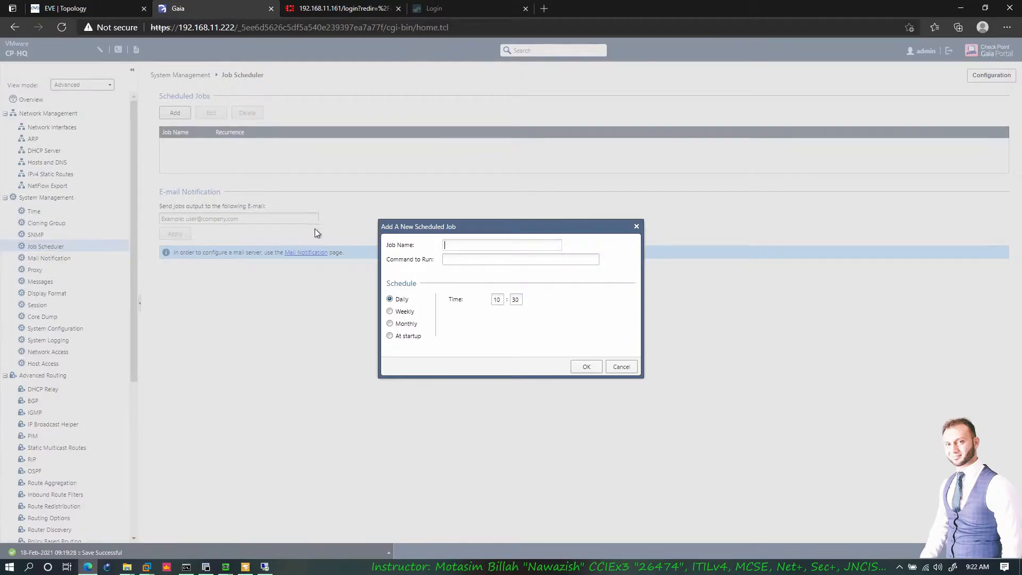
left_click(621, 366)
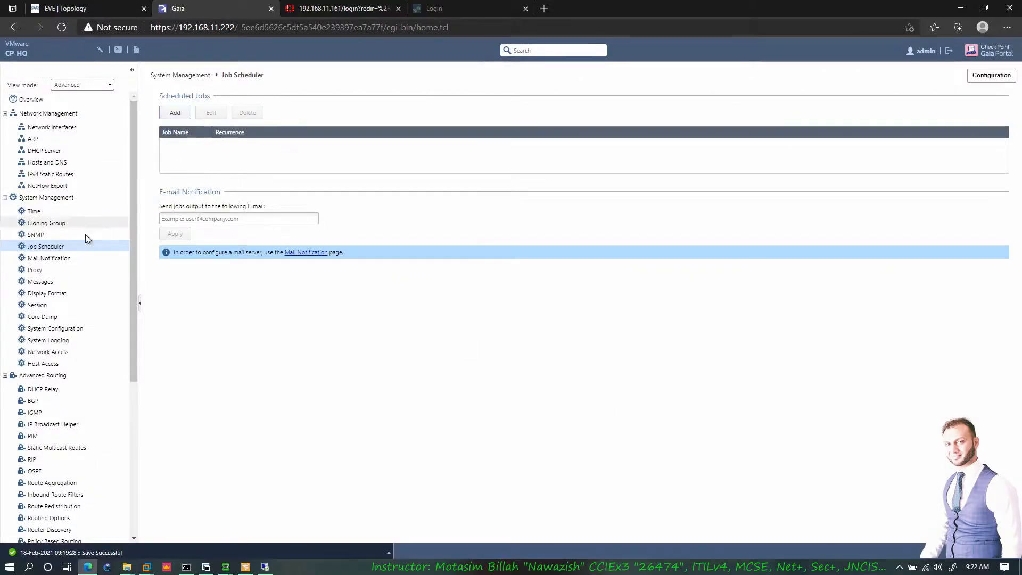
left_click(51, 258)
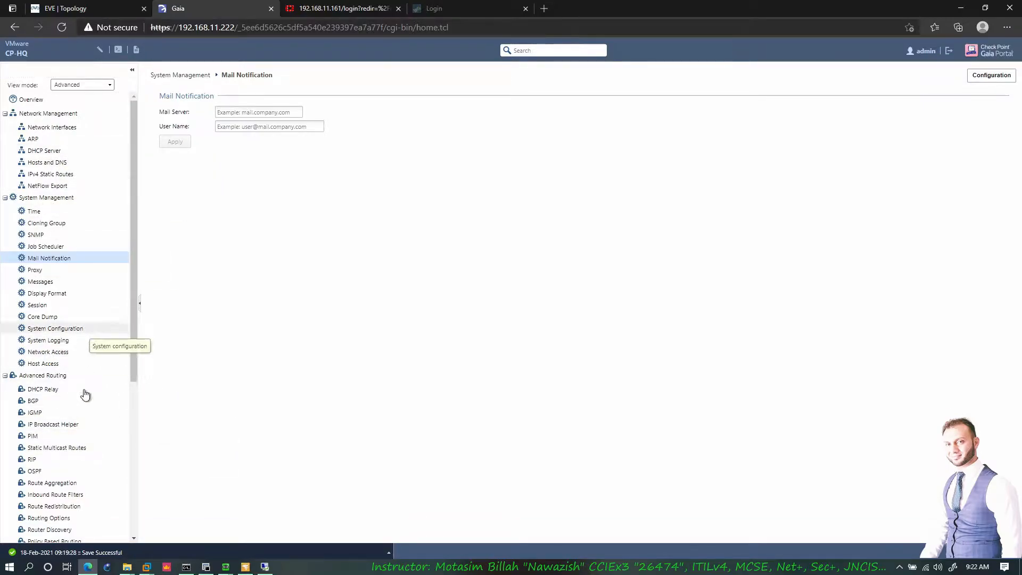
- Look over the Proxy settings, then move on to the Messages login banner page
left_click(38, 273)
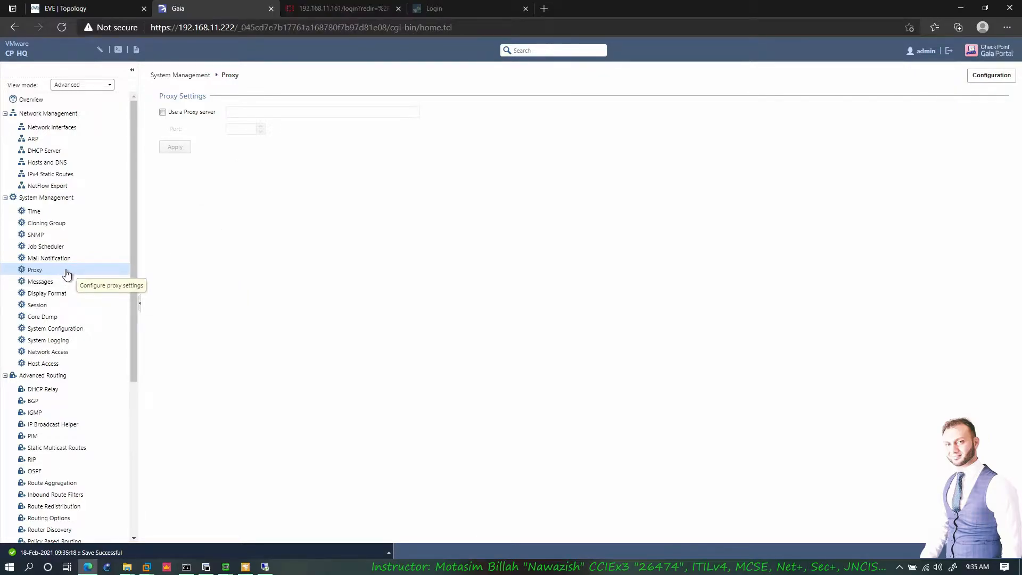
left_click(41, 284)
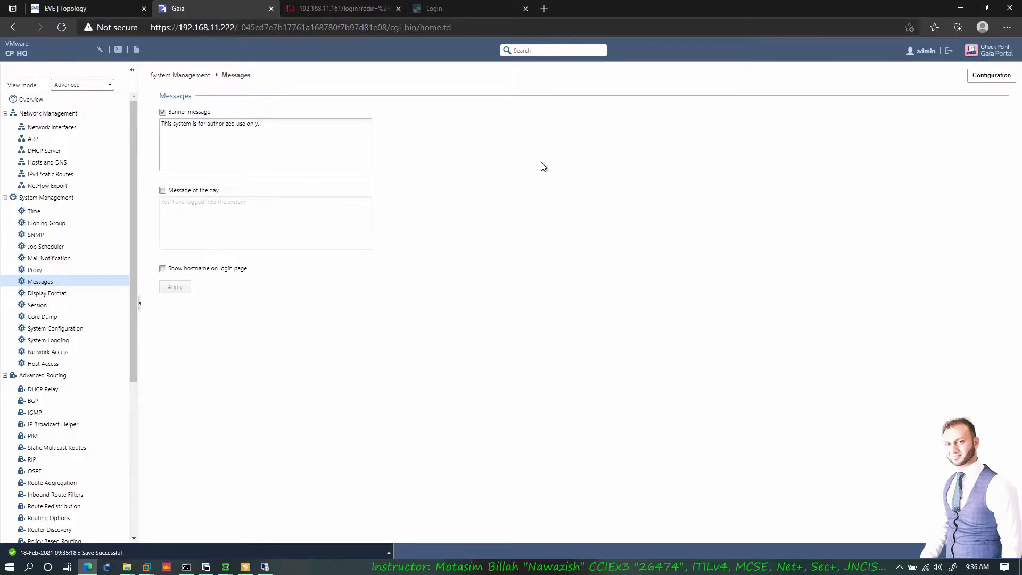
- Append ' Thanks' to the login banner, apply it, and check it in the CP-HQ terminal
left_click(206, 567)
left_click_drag(232, 372, 166, 373)
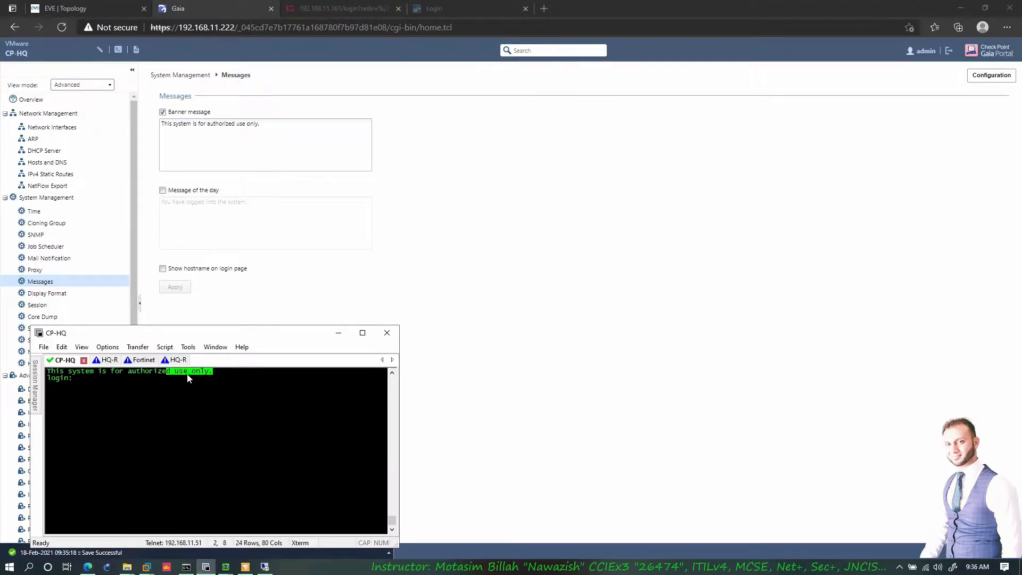
left_click(266, 125)
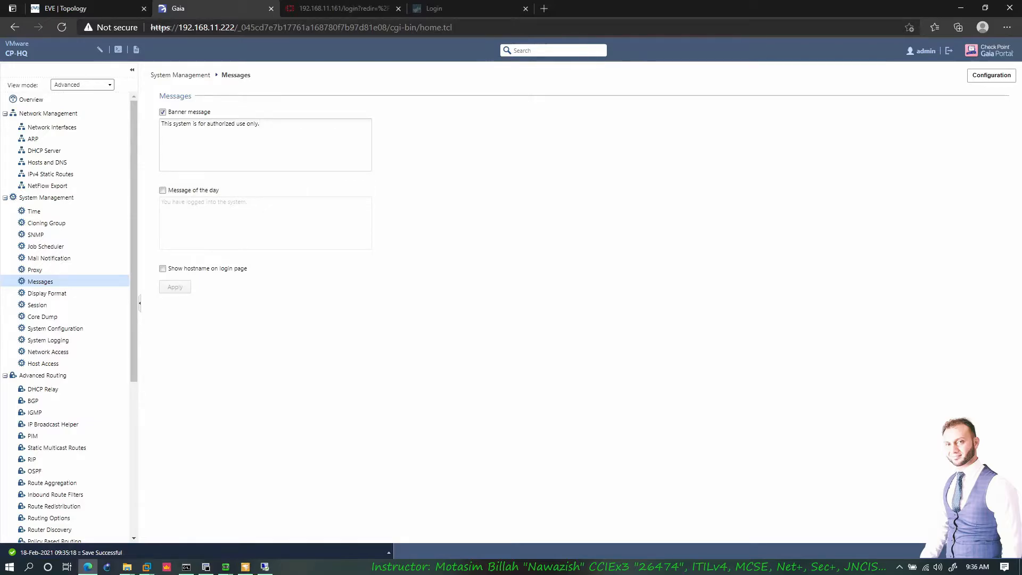
type("Thanks")
mouse_move(207, 568)
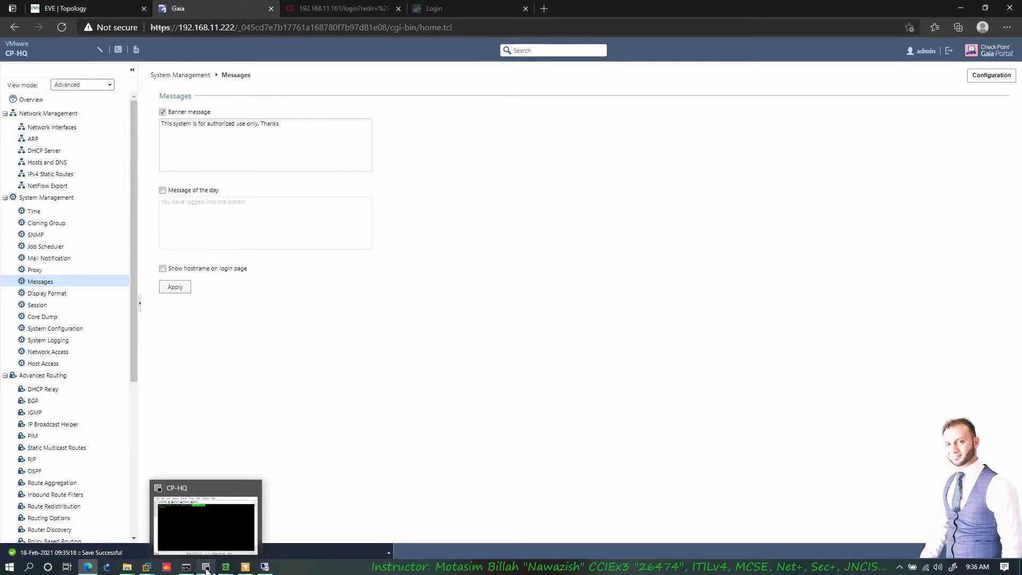
left_click(214, 535)
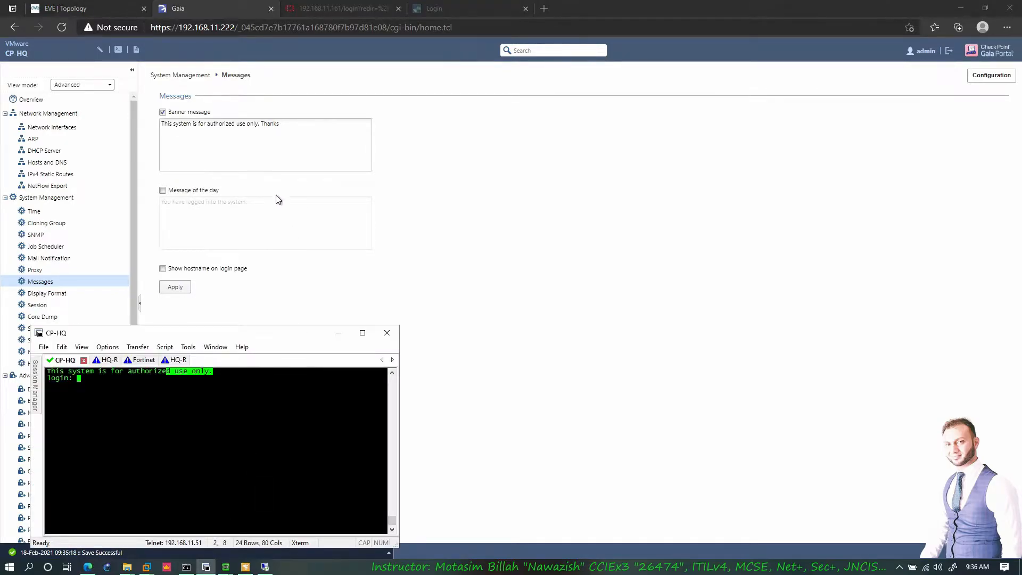
left_click(186, 290)
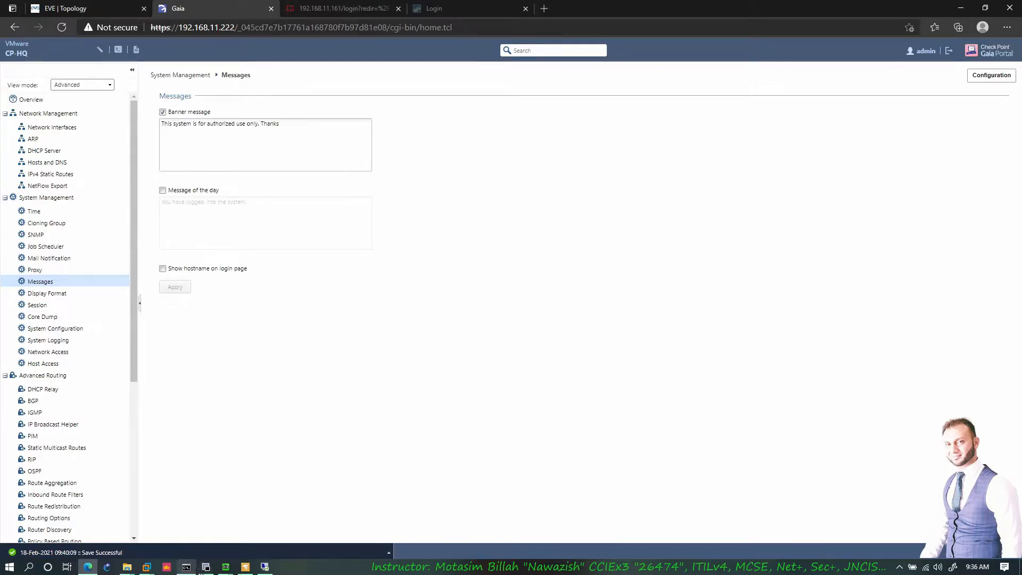
left_click(206, 567)
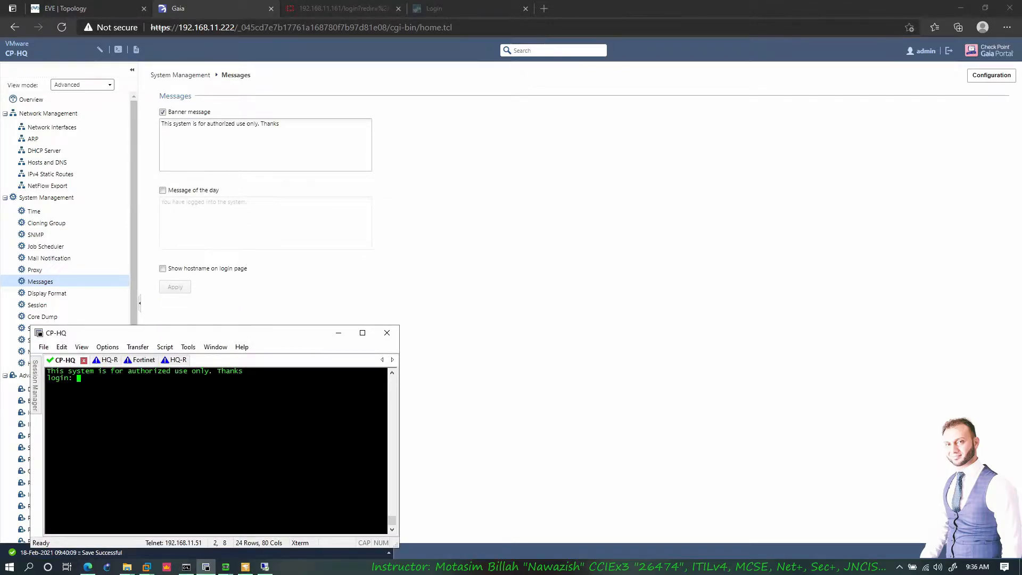
- Enable the message of the day with a welcome to HQ-Gateway and apply it
left_click(262, 123)
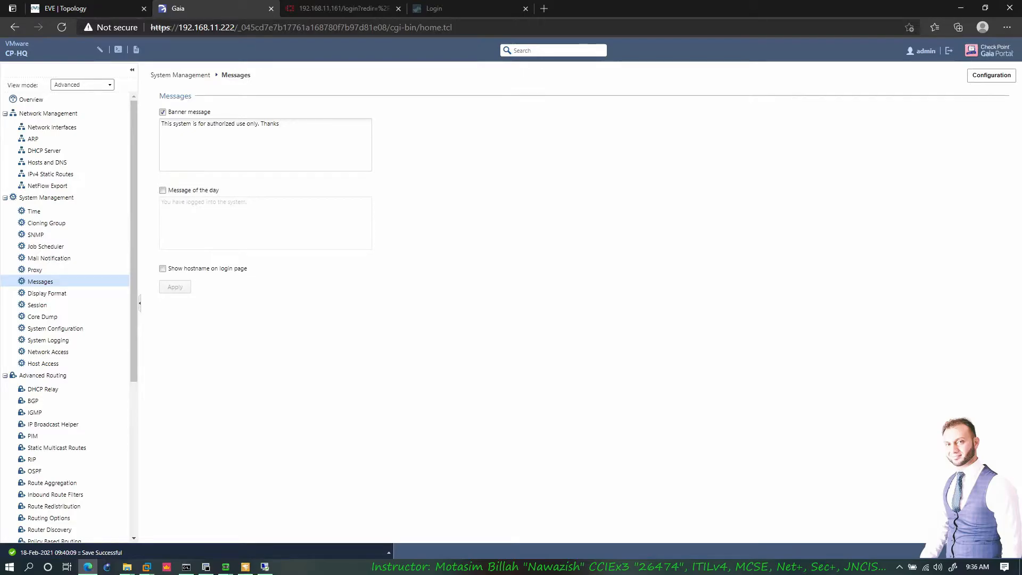
left_click(187, 191)
left_click(247, 202)
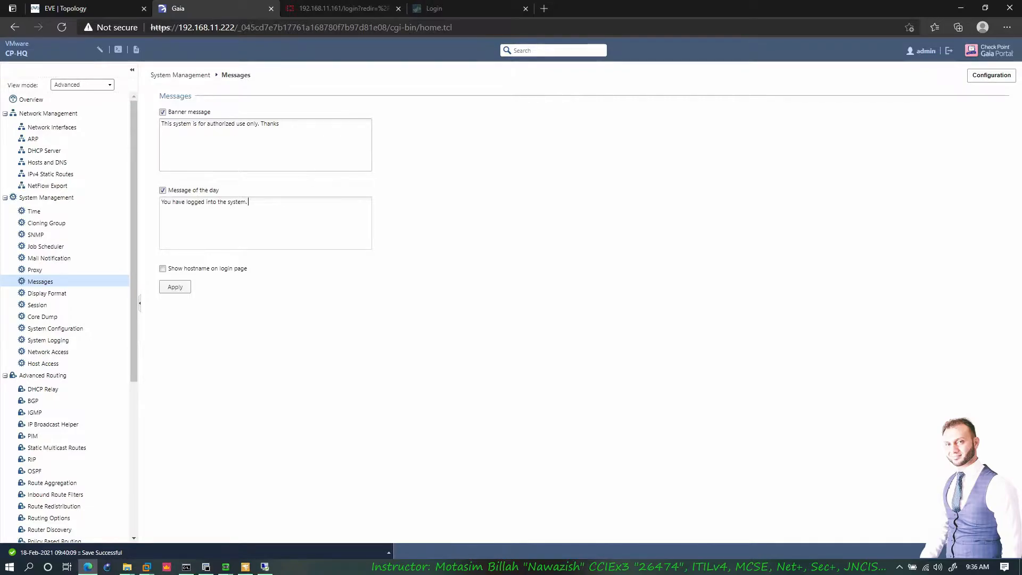
type("HQ-Gateway, Unauth")
type("orized Access prohibited!")
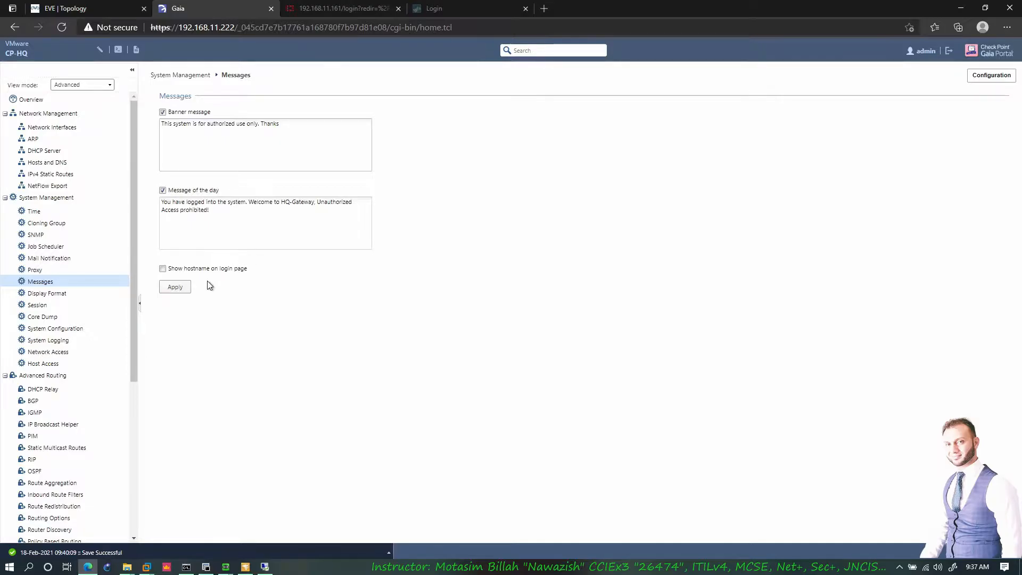
left_click(175, 287)
- Reload the Gaia portal, log back in, and dismiss the message of the day popup
left_click(491, 8)
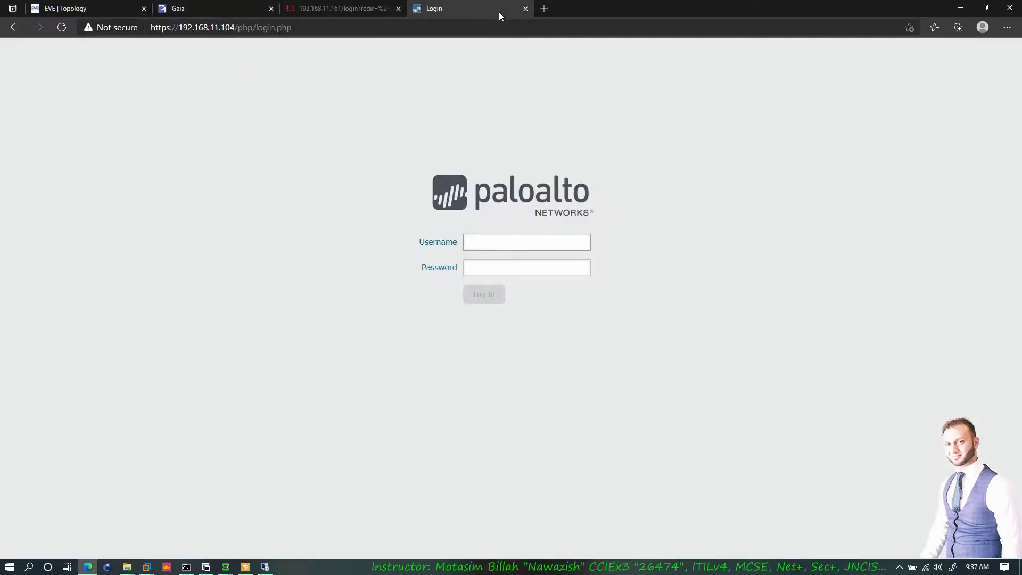
key("ctrl+Tab")
key("ctrl+Tab")
left_click(949, 51)
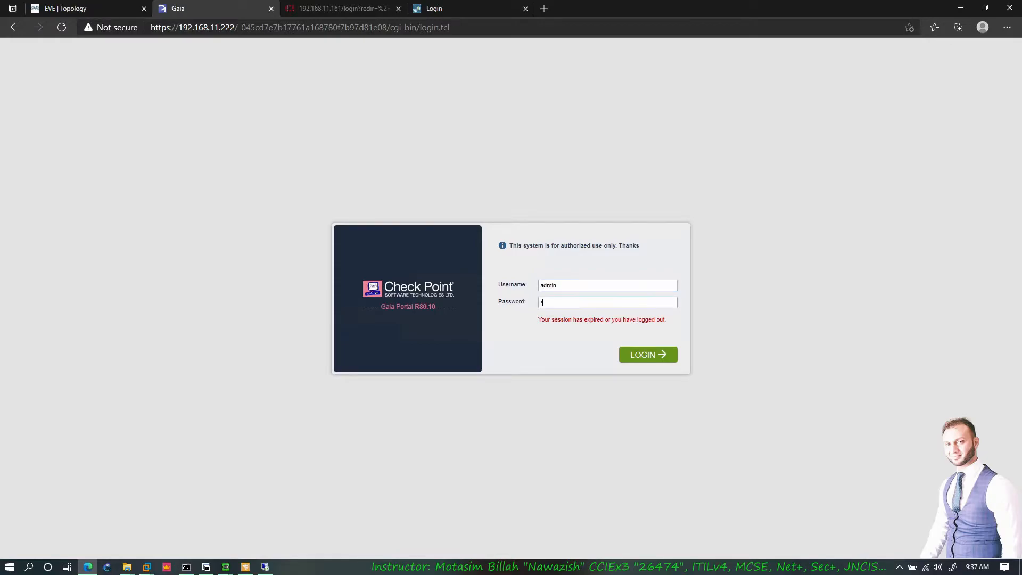
type("3")
key("Return")
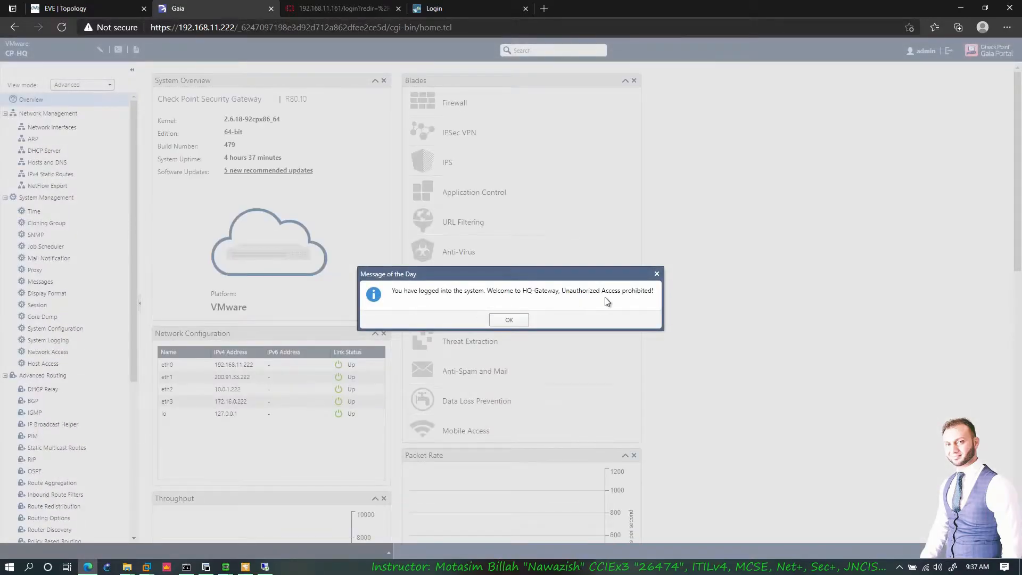
left_click(511, 321)
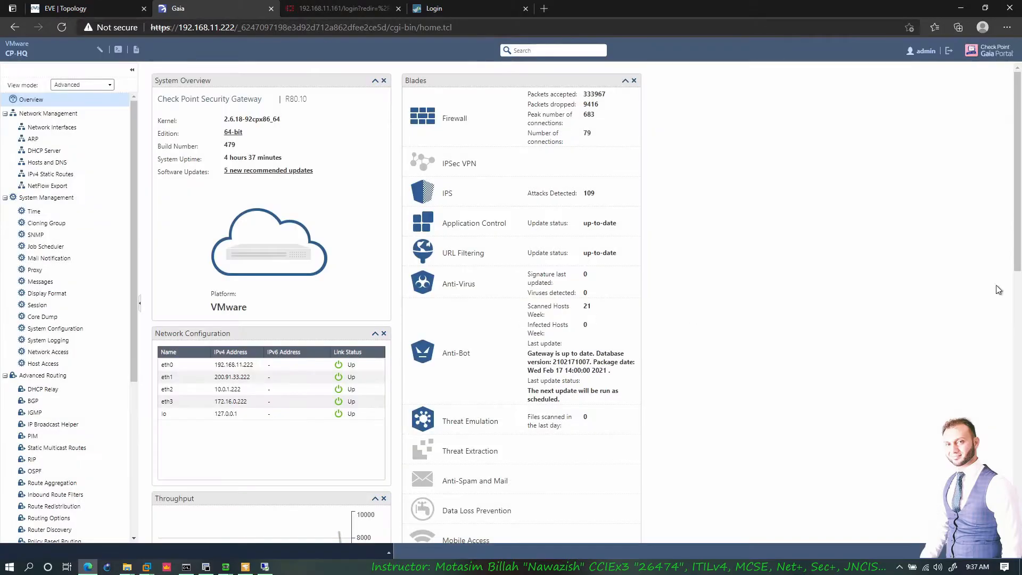
left_click(41, 282)
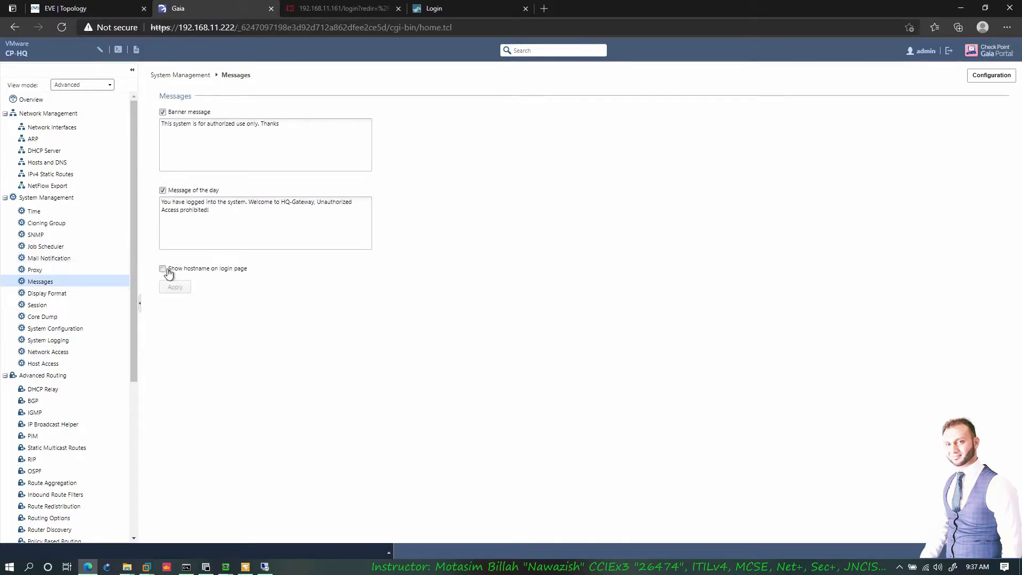
- Review the Display Format time choices, keeping the 24-hour format
left_click(53, 294)
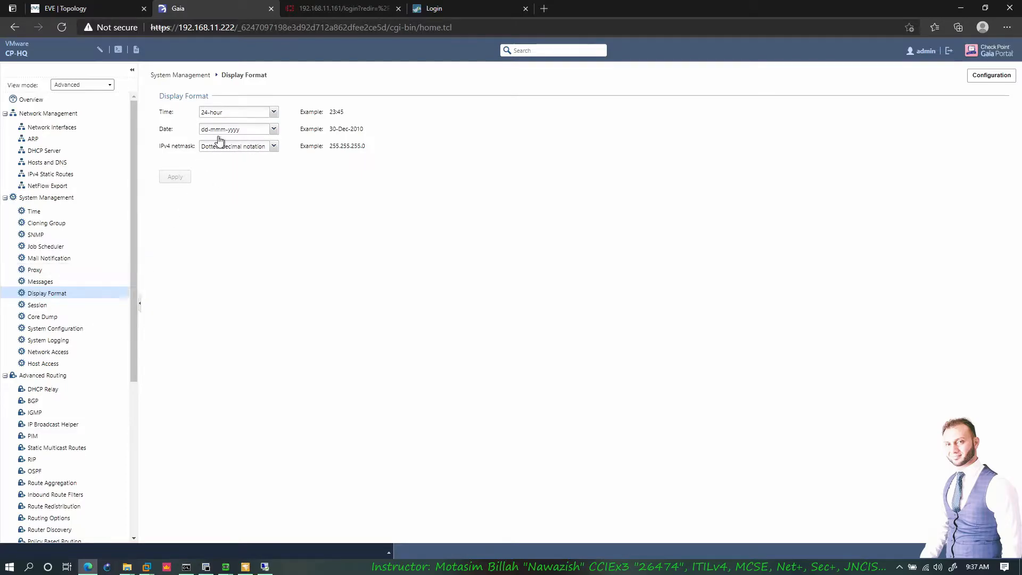
left_click(273, 111)
left_click(239, 132)
- Check the Session timeout page and confirm the banner by logging into CP-HQ as admin in the terminal
left_click(64, 305)
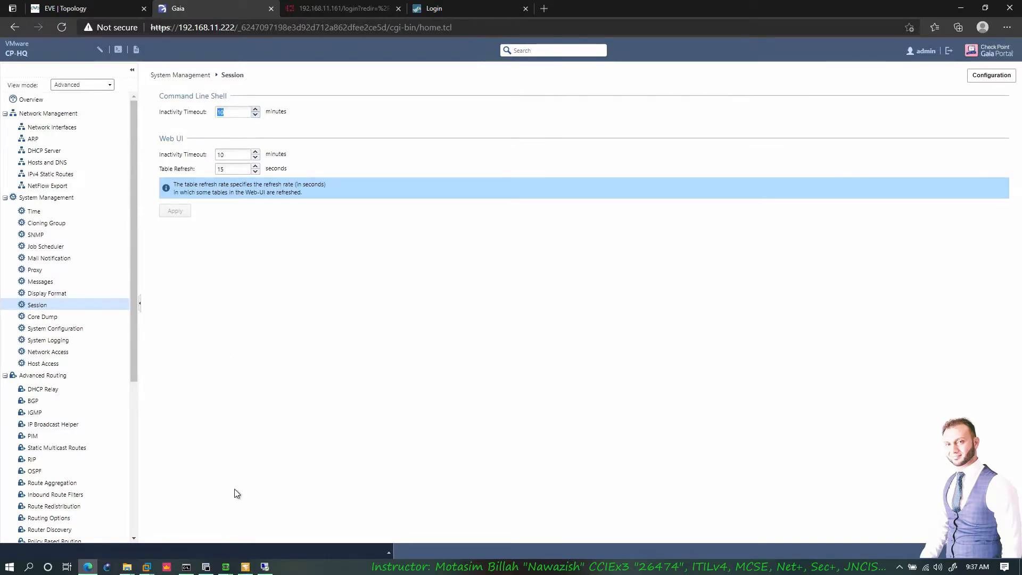
left_click(206, 566)
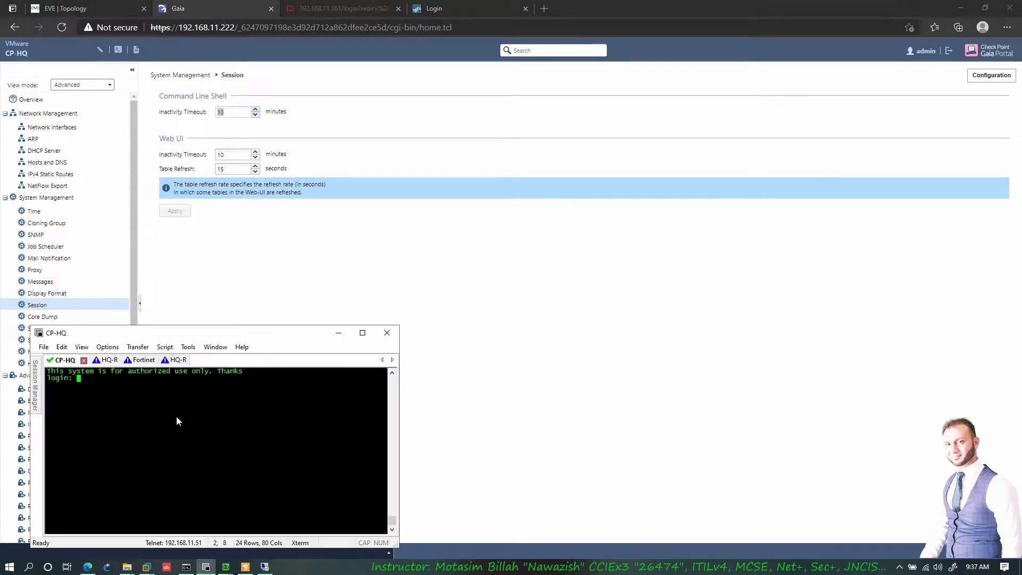
type("admin")
key("Return")
key("Return")
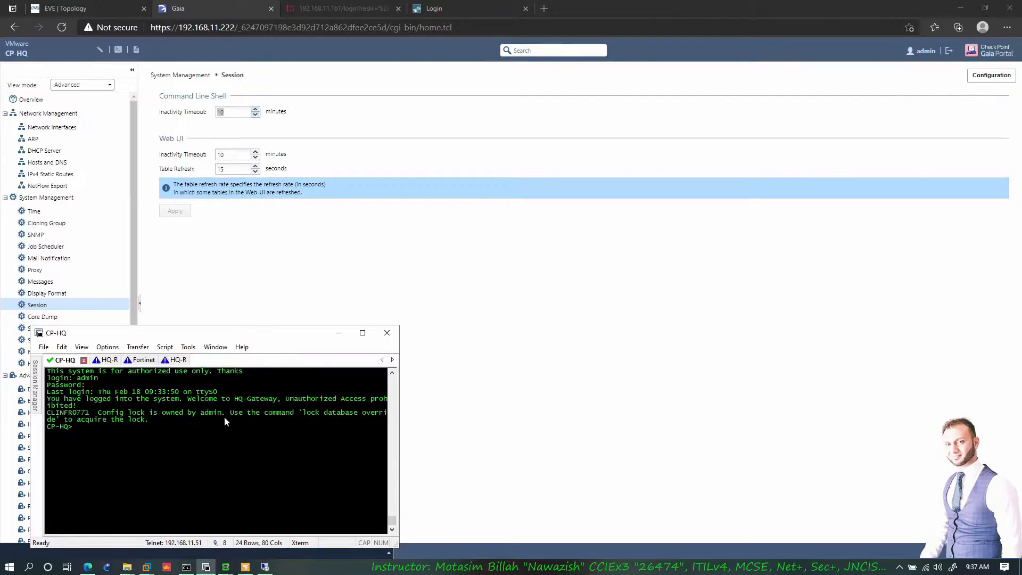
left_click_drag(68, 399, 100, 406)
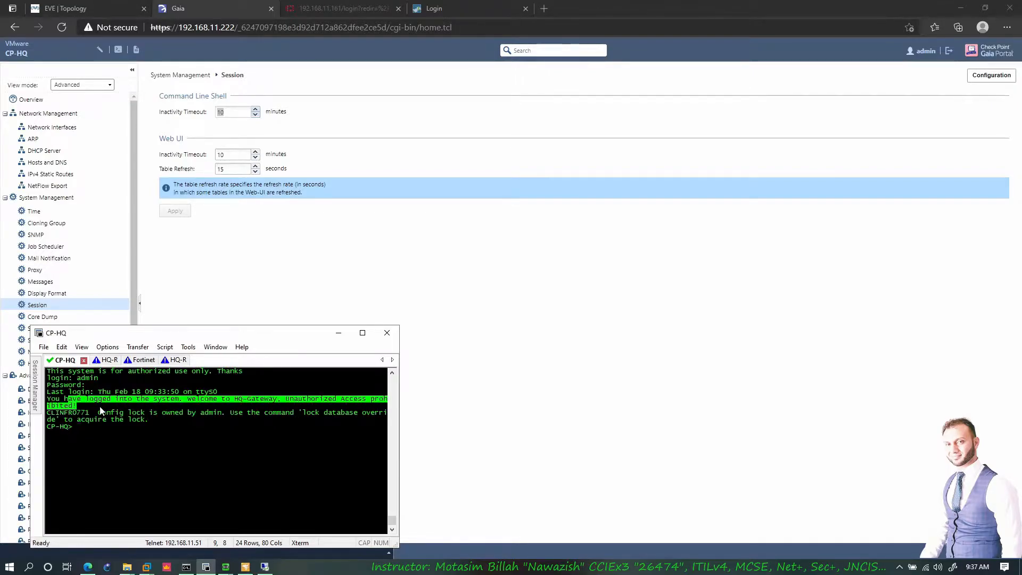
left_click(100, 407)
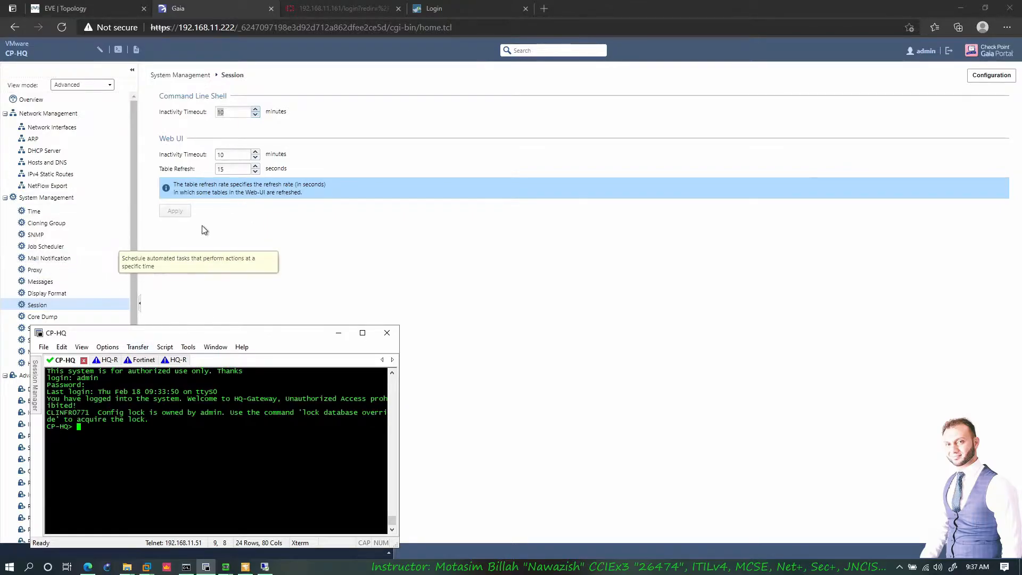
left_click(235, 156)
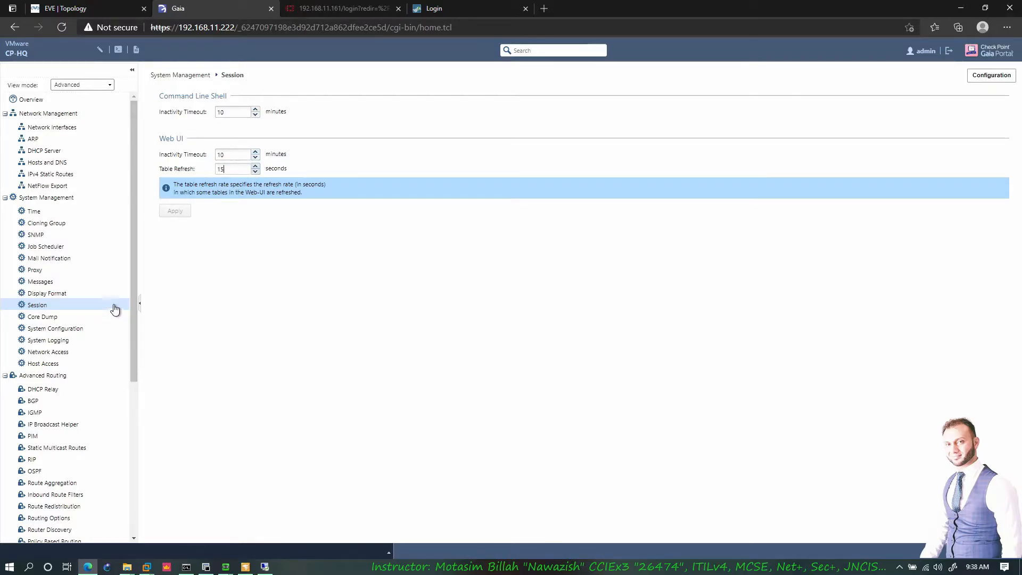
left_click(50, 317)
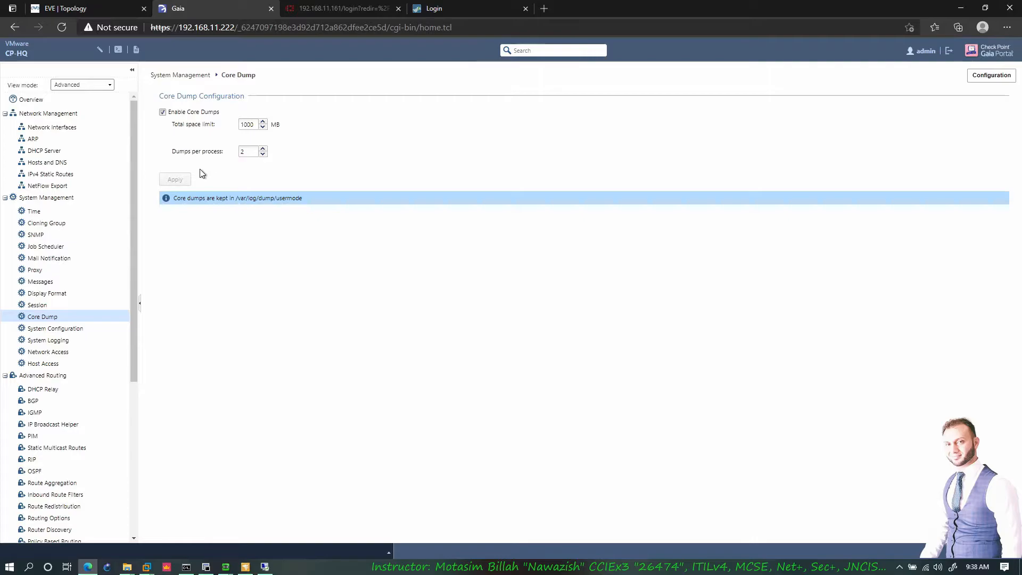
- Inspect the core dump path and System Configuration, toggling IPv6 support on and back off
mouse_move(277, 198)
left_mouse_down()
mouse_move(324, 203)
mouse_move(258, 198)
left_mouse_up()
left_click(238, 198)
left_click(280, 203)
left_click(74, 330)
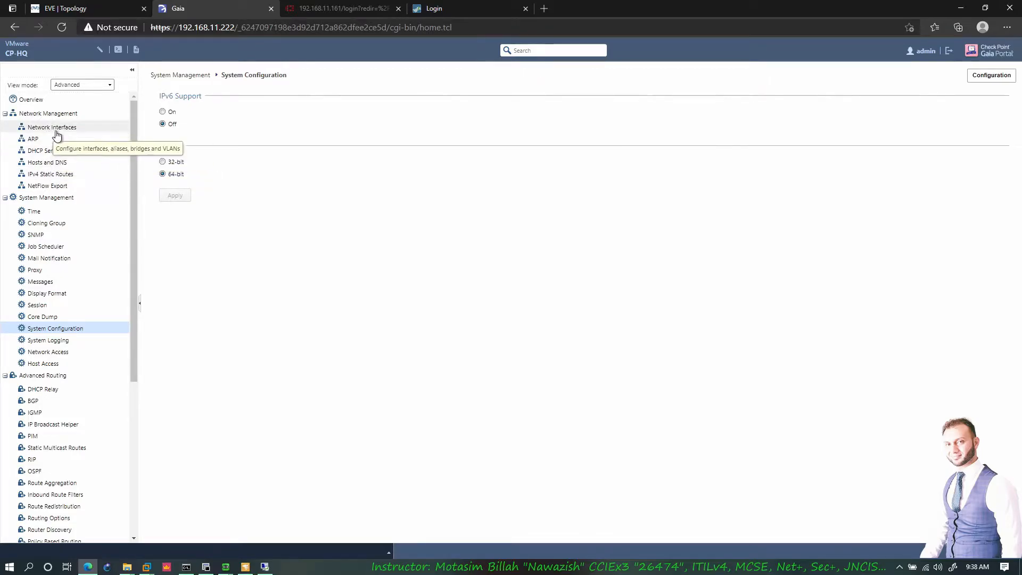
left_click(163, 111)
left_click(172, 125)
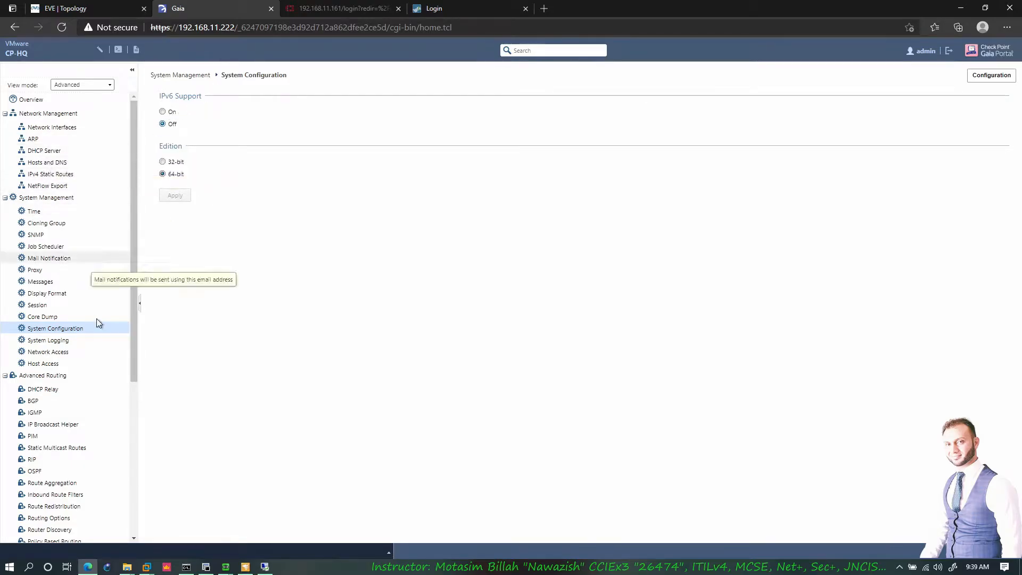
- Open System Logging, glance at the EVE topology, and return to the logging page
left_click(53, 339)
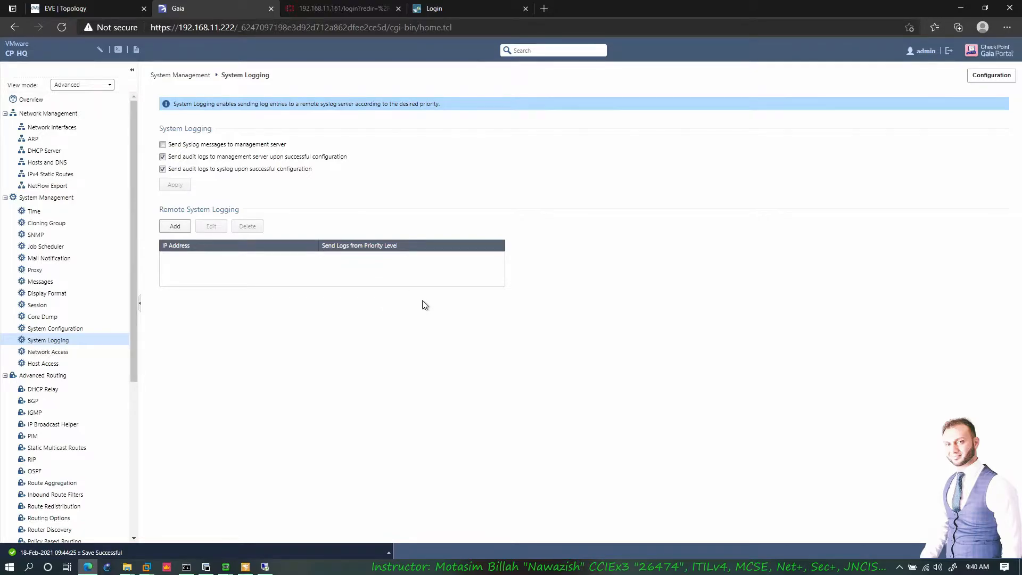
left_click(107, 8)
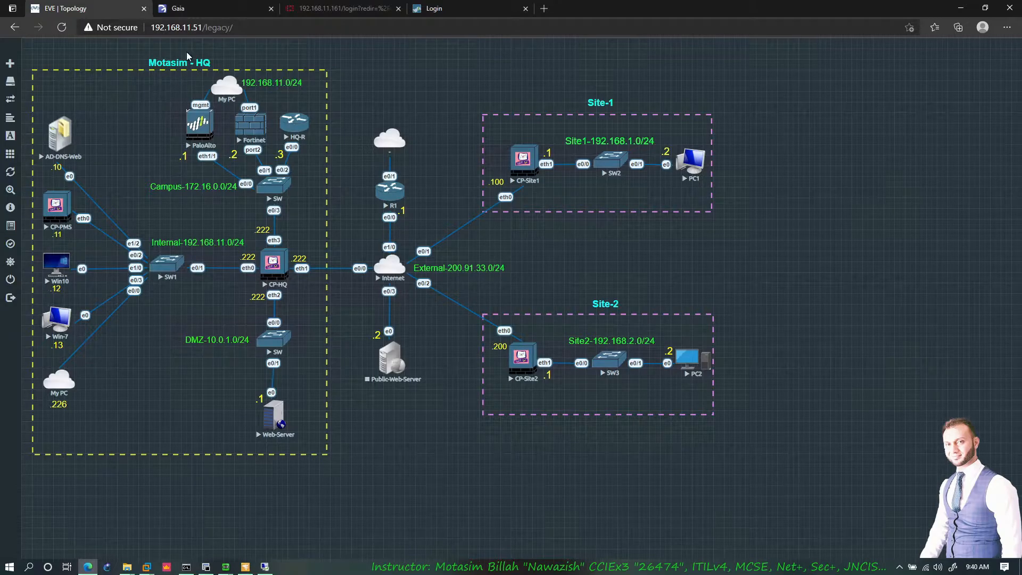
mouse_move(264, 566)
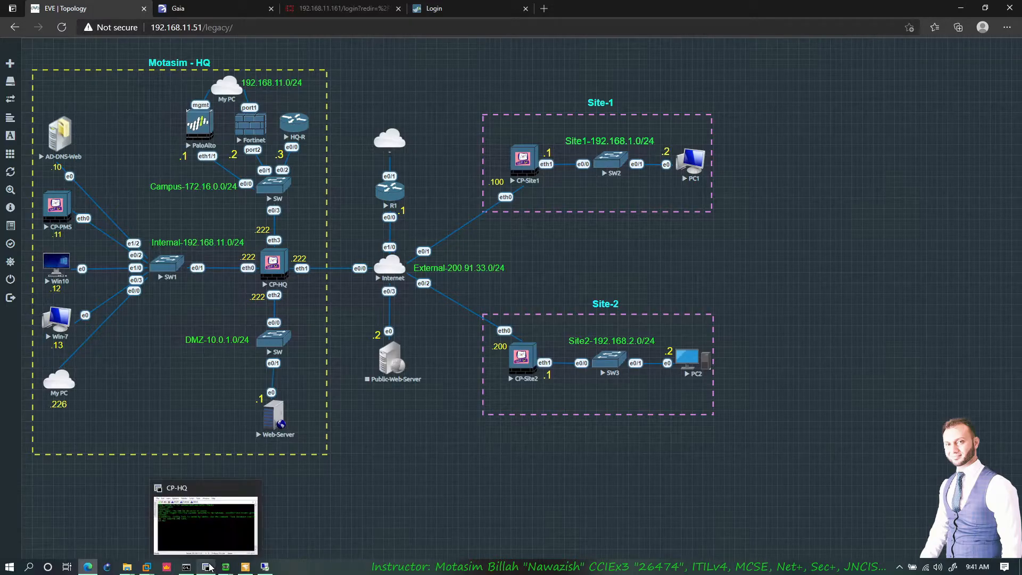
left_click(220, 10)
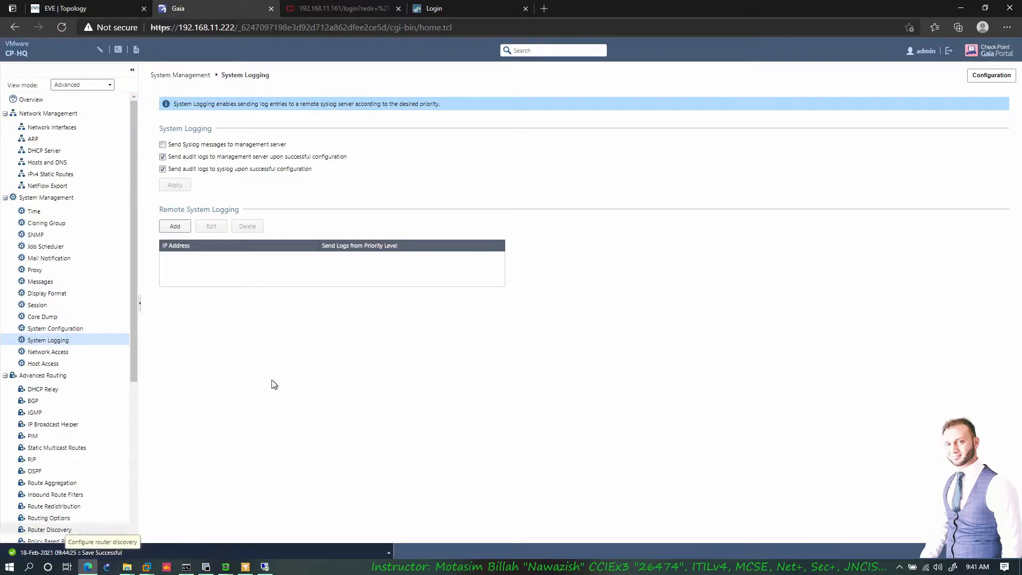
- Launch 3CDaemon and dismiss the TFTP, FTP Server and Syslog Server socket errors
key("super")
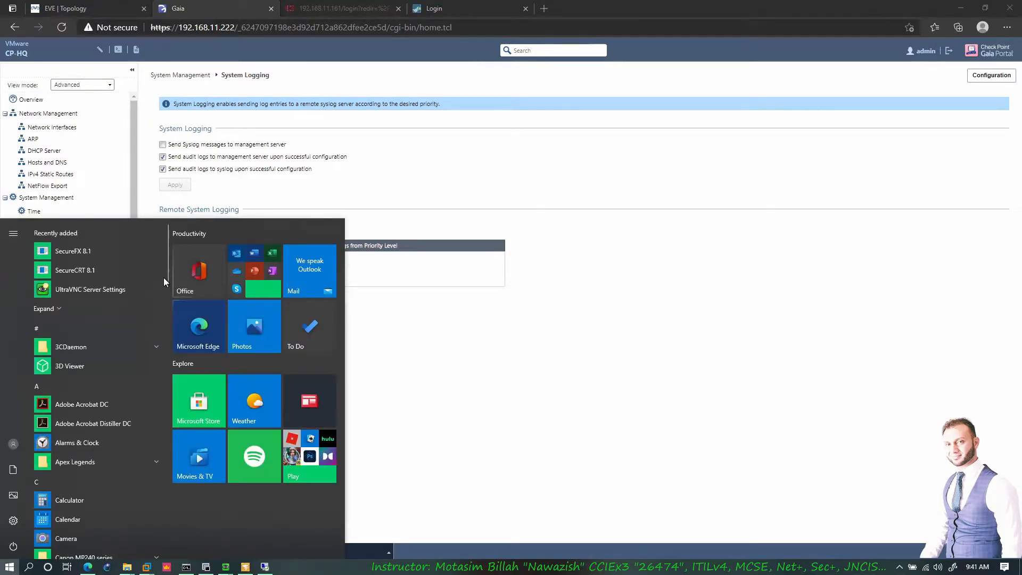
type("3CDaemon")
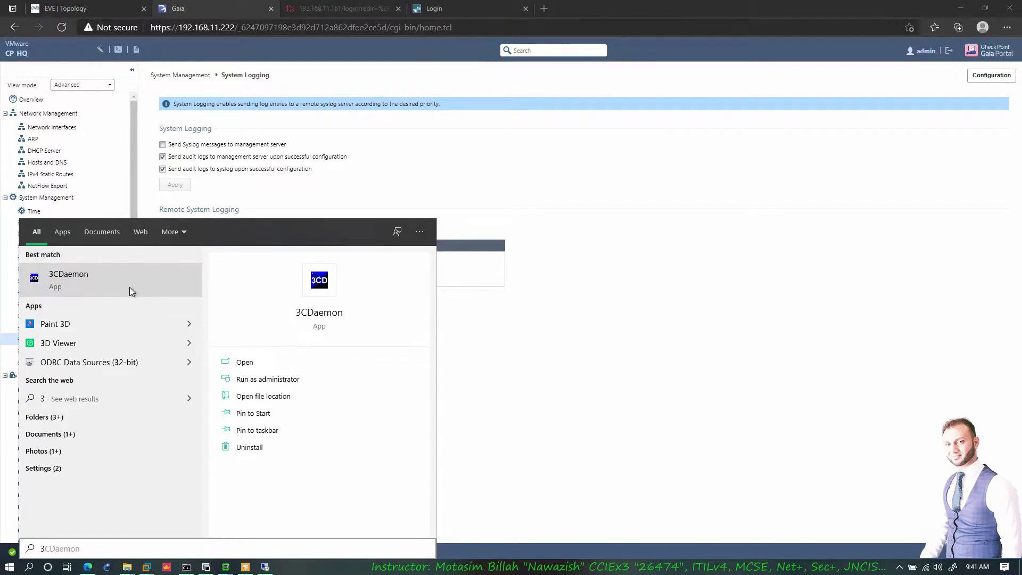
left_click(130, 287)
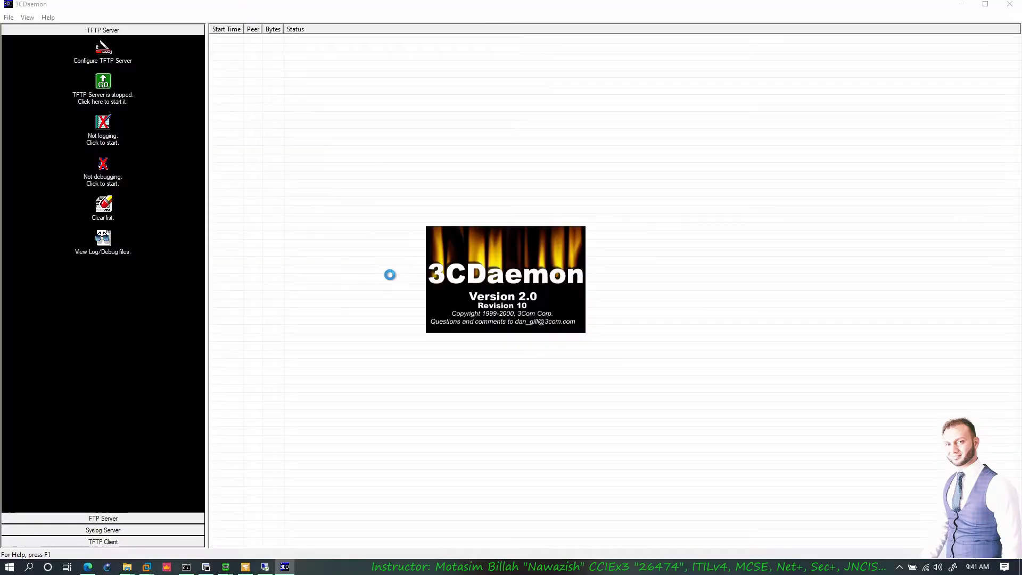
left_click(578, 306)
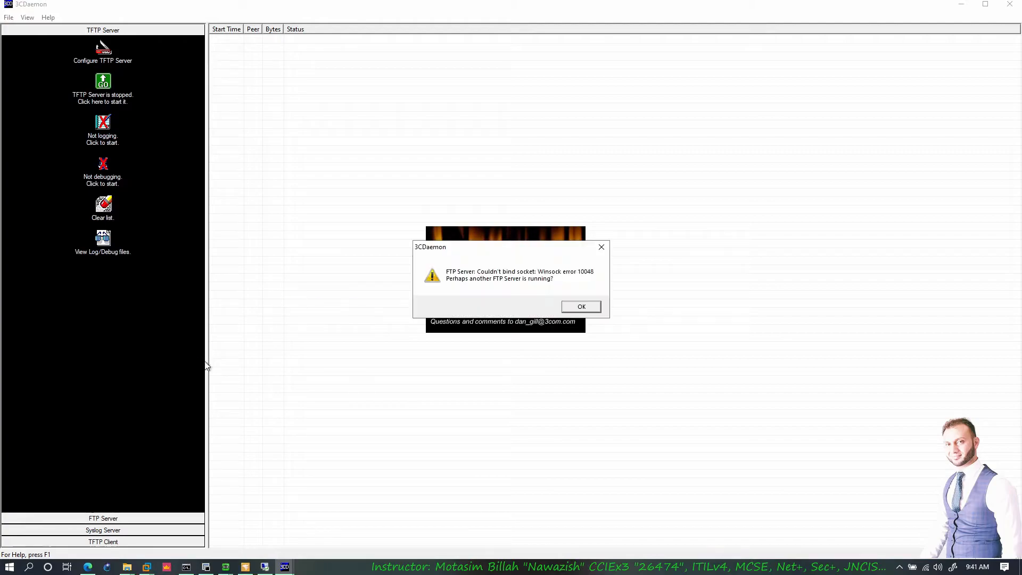
left_click(582, 306)
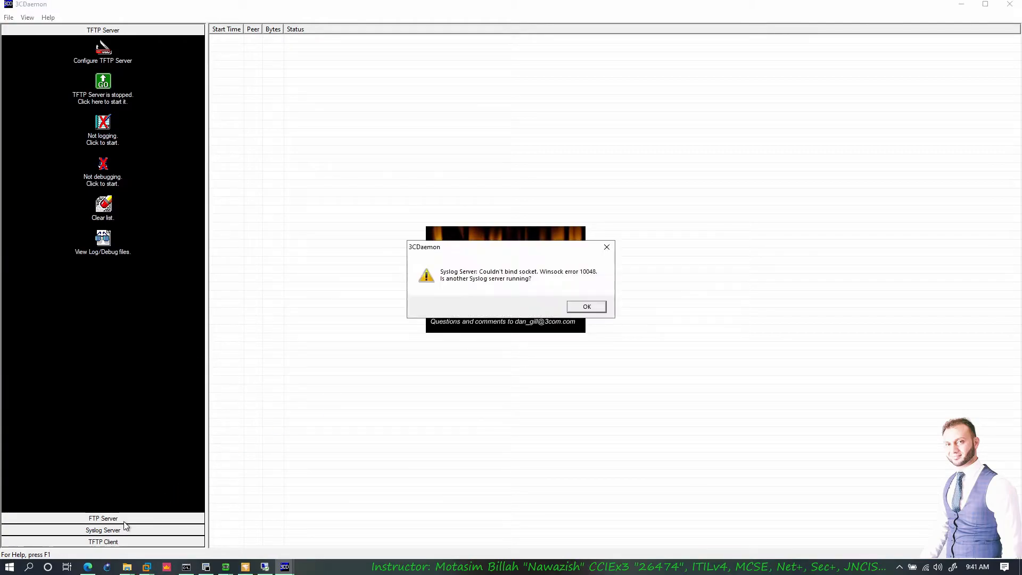
left_click(583, 308)
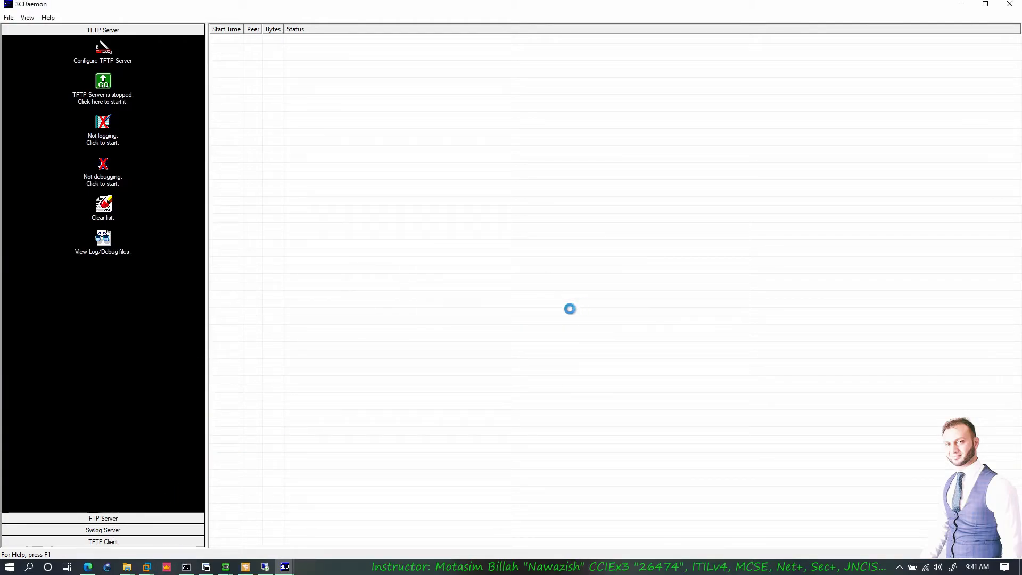
- Close NetFlow Realtime to free its ports
left_click(245, 567)
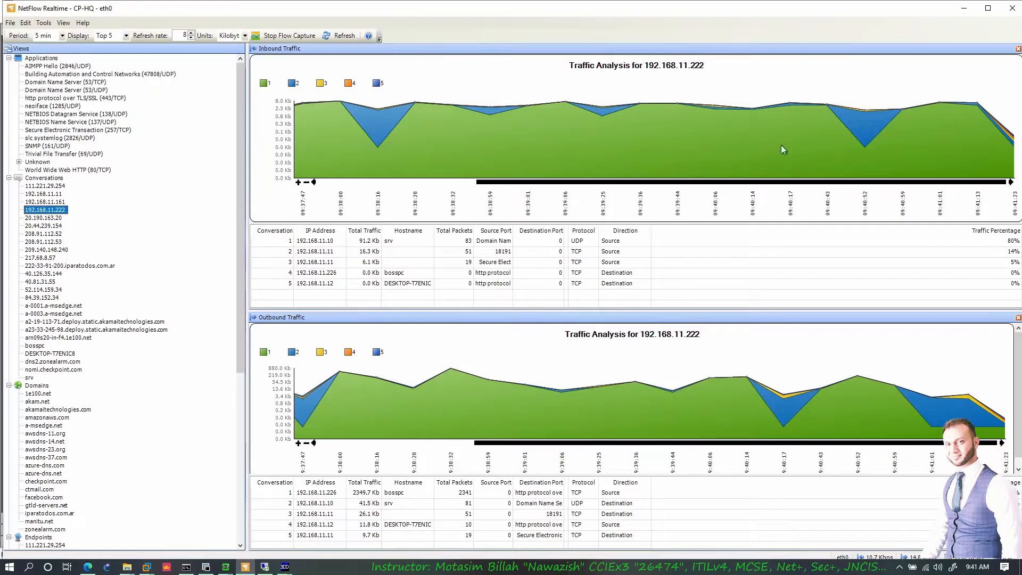
left_click(1009, 10)
left_click(550, 320)
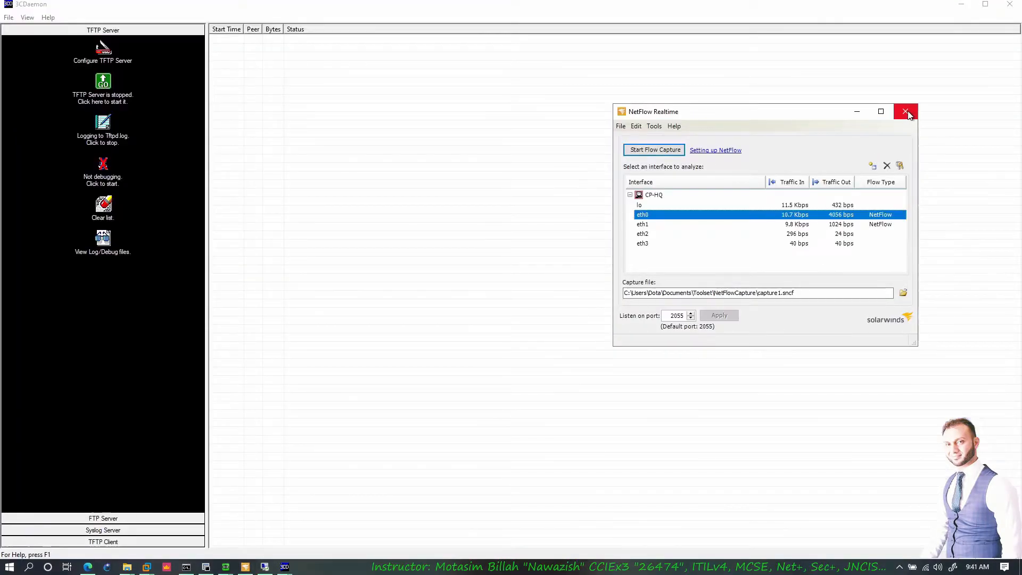
left_click(906, 111)
- Restart 3CDaemon so its Syslog Server starts, then minimize it
left_click(1010, 4)
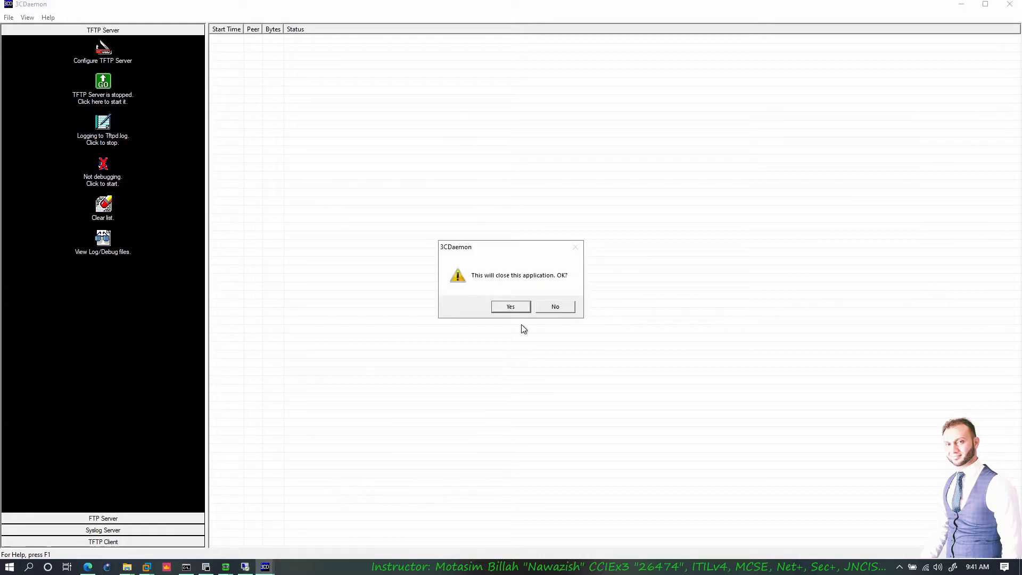
left_click(527, 304)
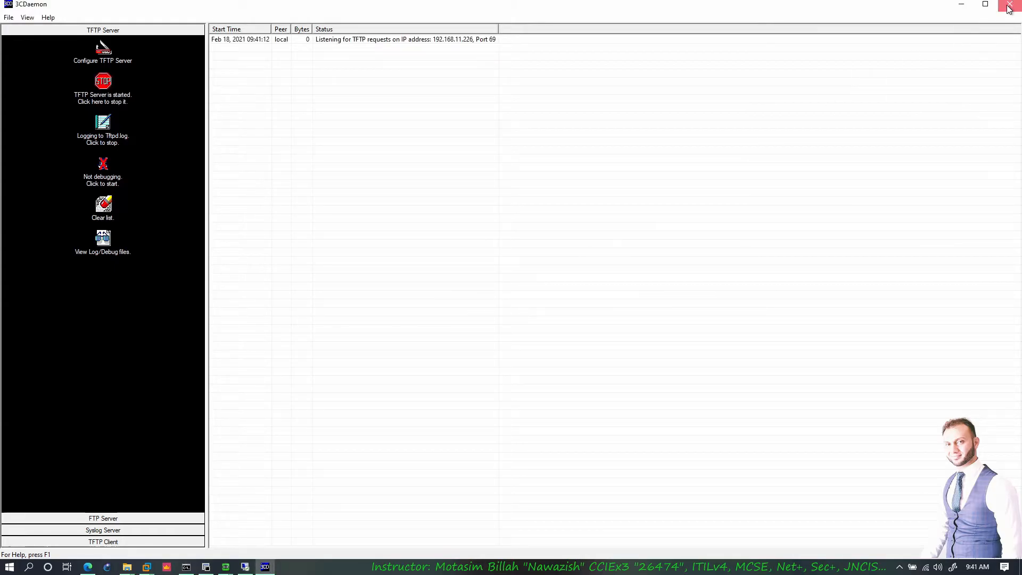
left_click(1010, 5)
left_click(510, 307)
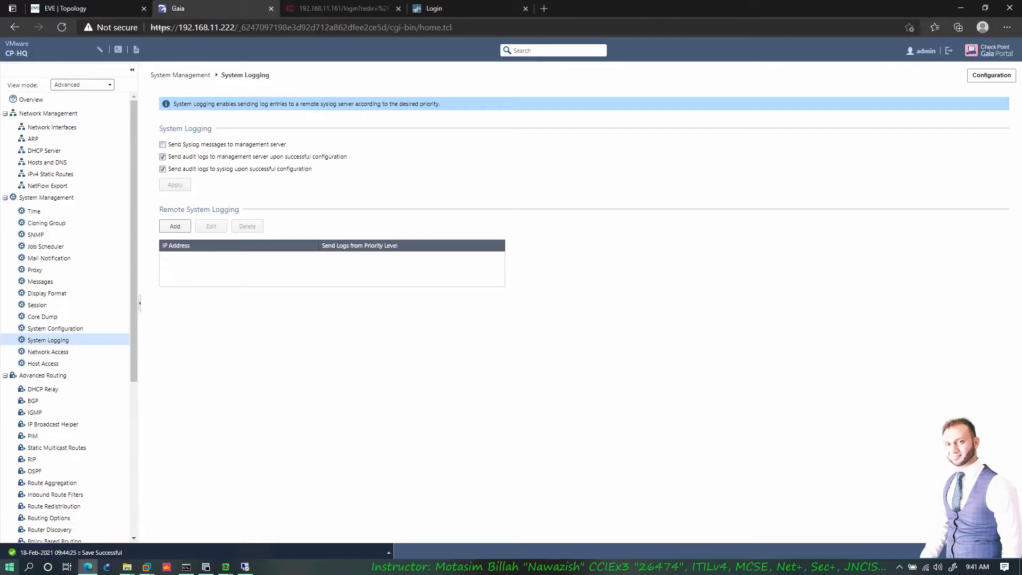
left_click(10, 566)
type("3")
left_click(101, 284)
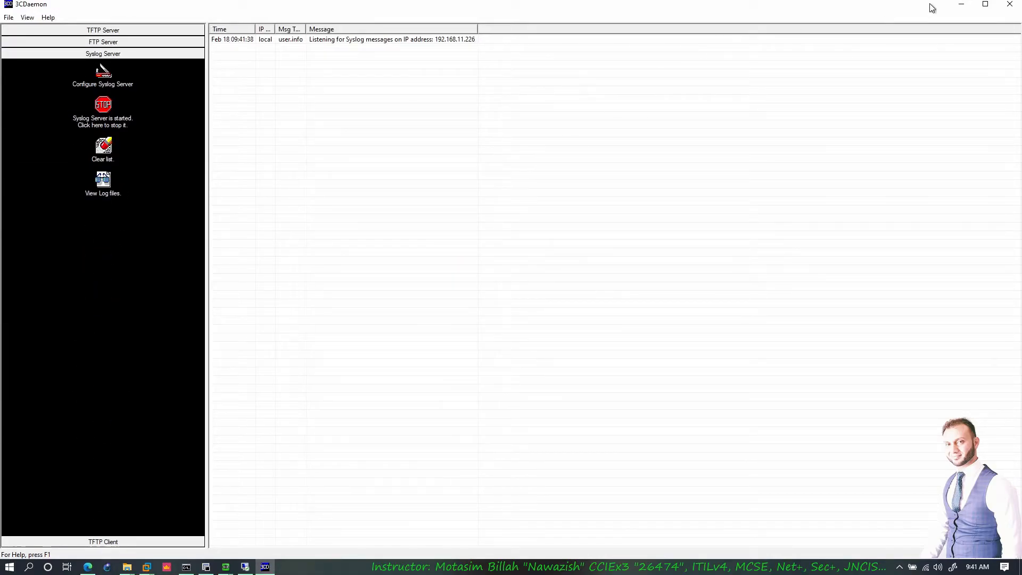
left_click(961, 5)
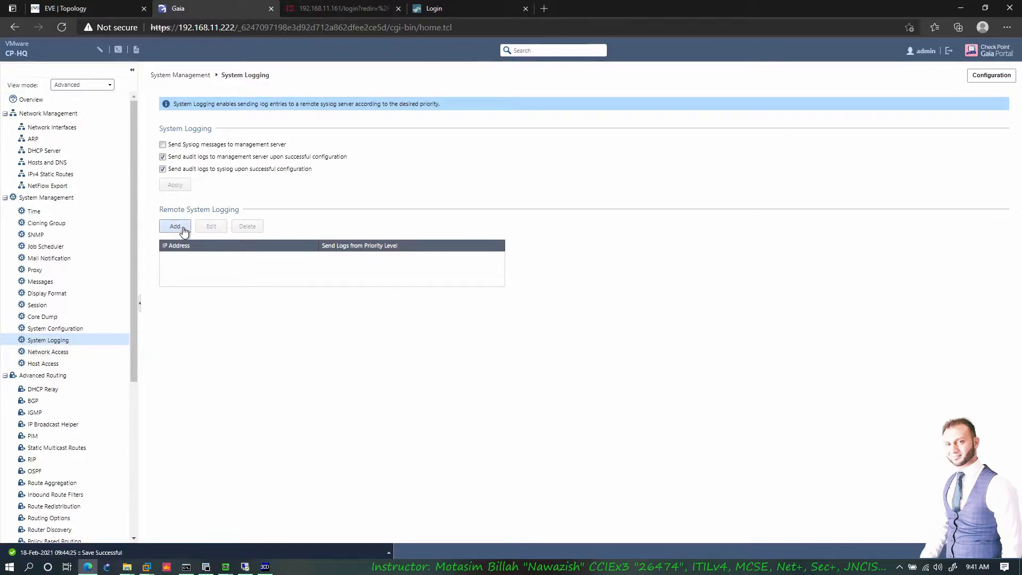
- Enable sending syslog to the management server, apply, and enter remote server IP 192.168.11.226
left_click(163, 144)
left_click(181, 186)
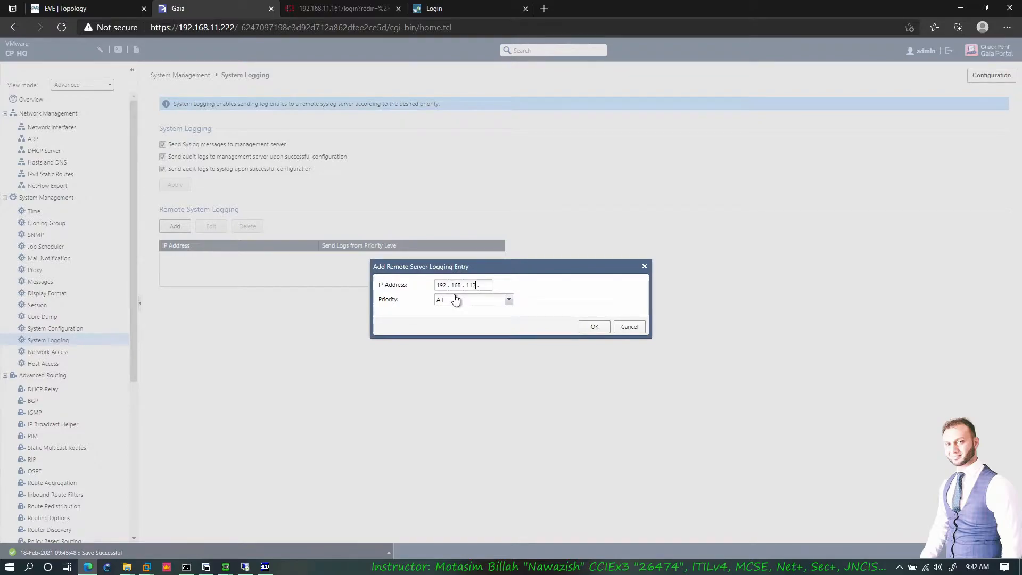
key("BackSpace")
key("BackSpace")
type("22")
- Set the remote syslog server's priority to All and save the entry
left_click(509, 300)
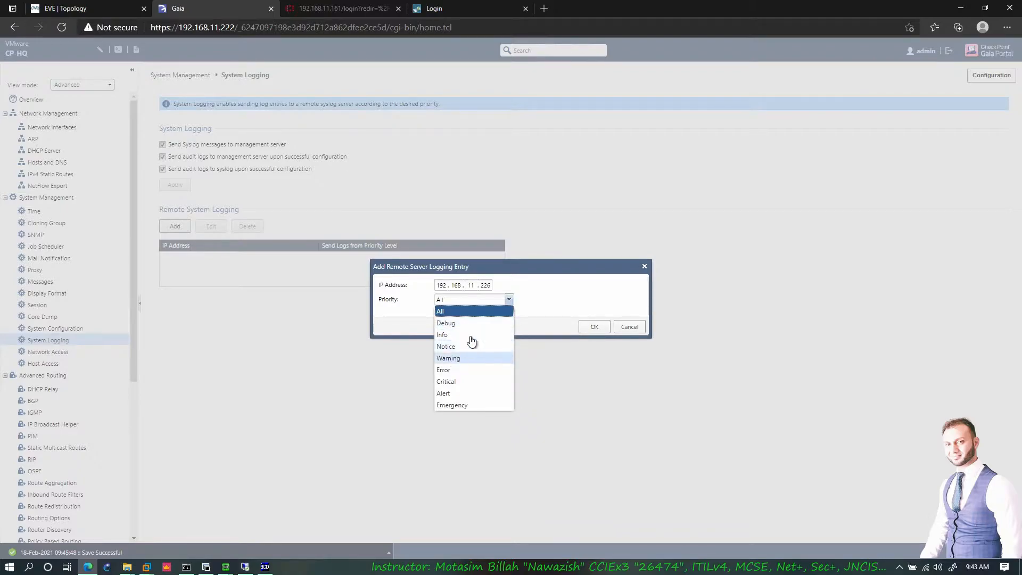
left_click(566, 310)
key("ctrl+shift+Tab")
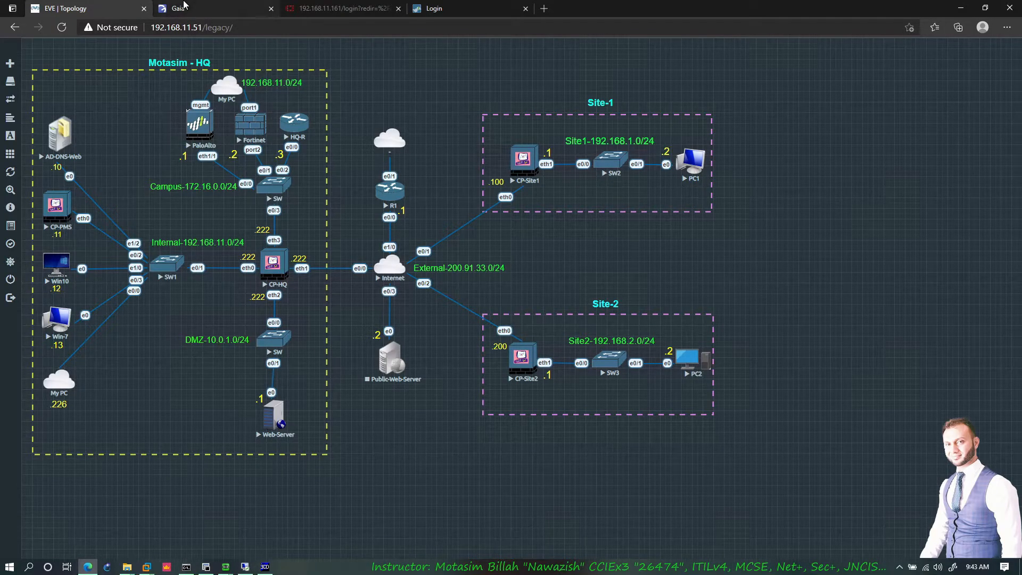
left_click(187, 7)
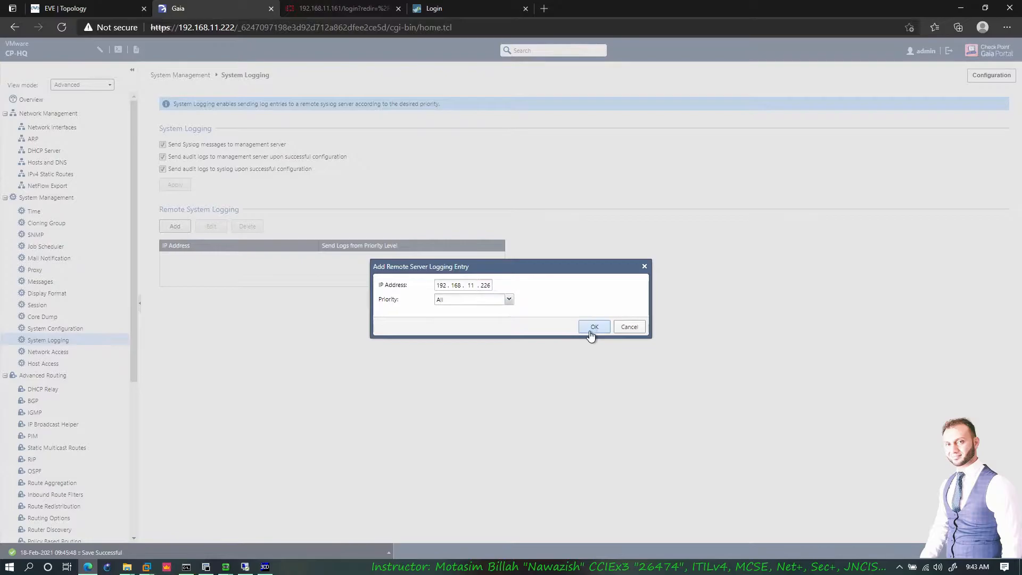
left_click(594, 326)
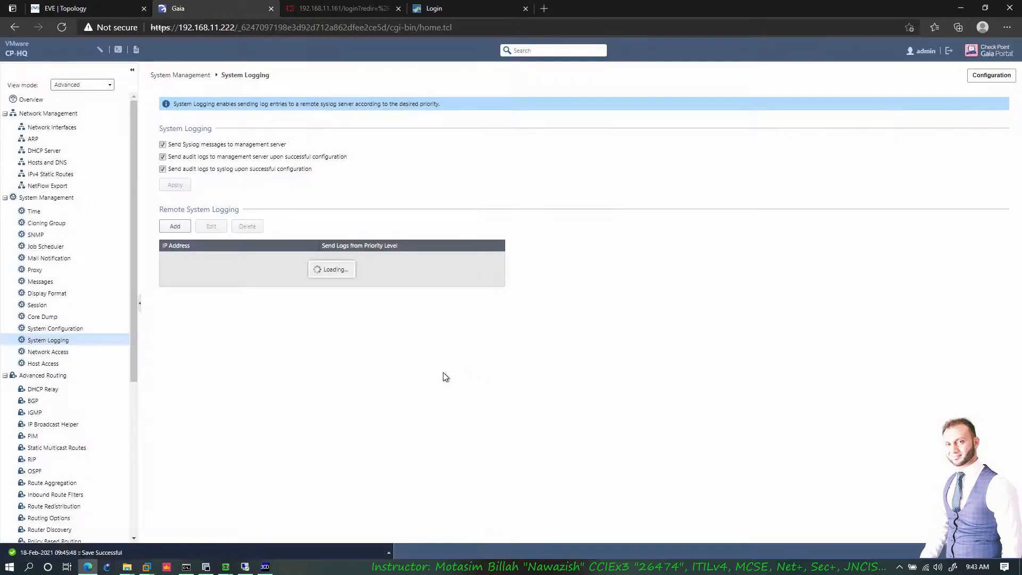
left_click(265, 567)
- Log out of CP-HQ's console with exit and back in as admin, then view the new syslog rows in 3CDaemon
left_click(420, 125)
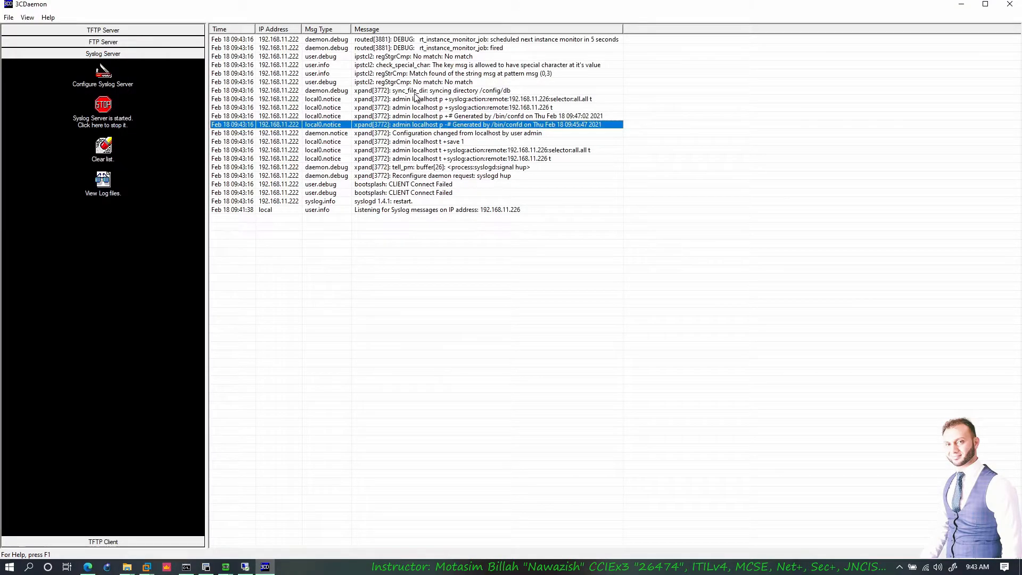
left_click(206, 567)
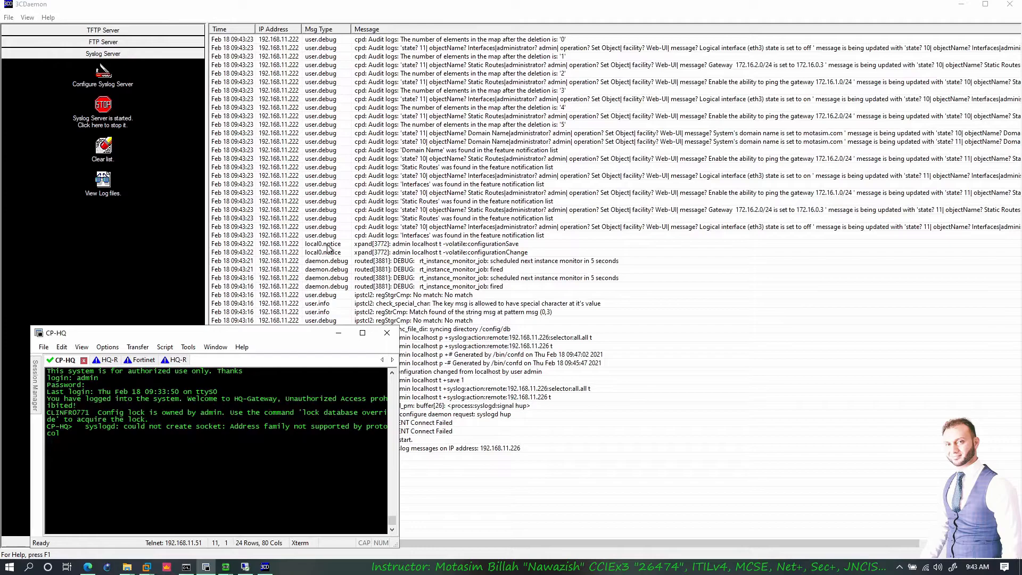
key("Return")
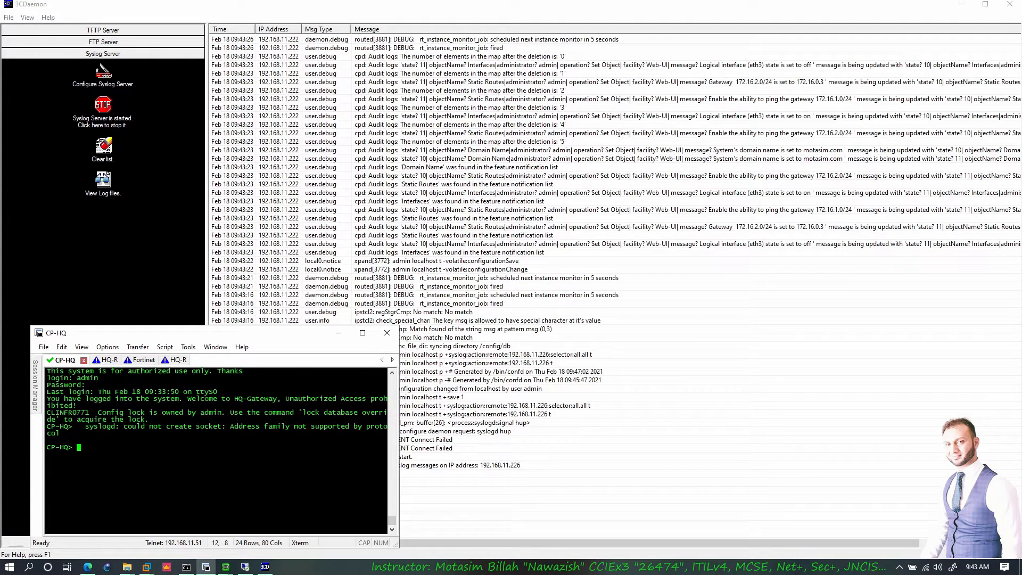
type("ex")
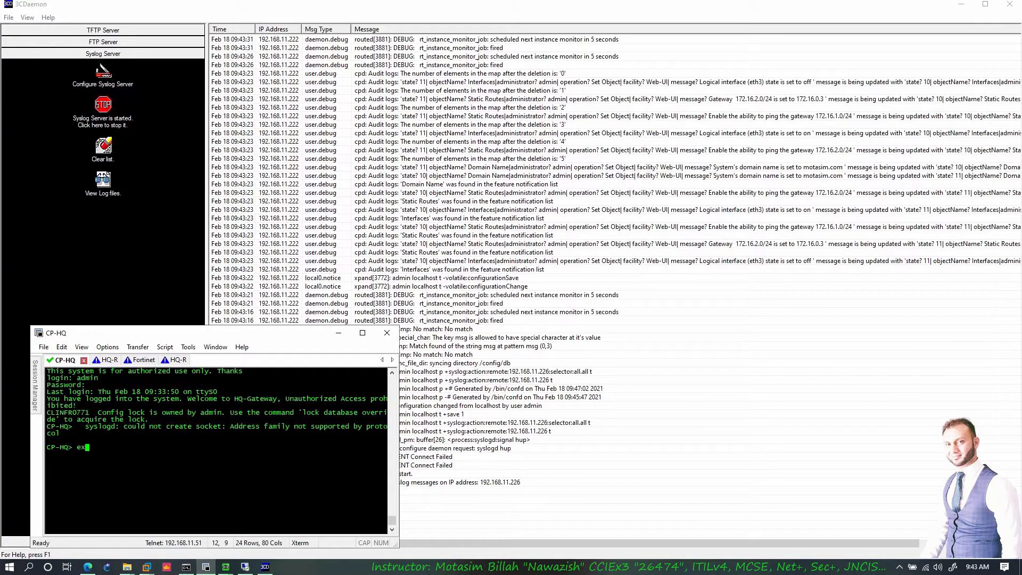
type("it")
key("Return")
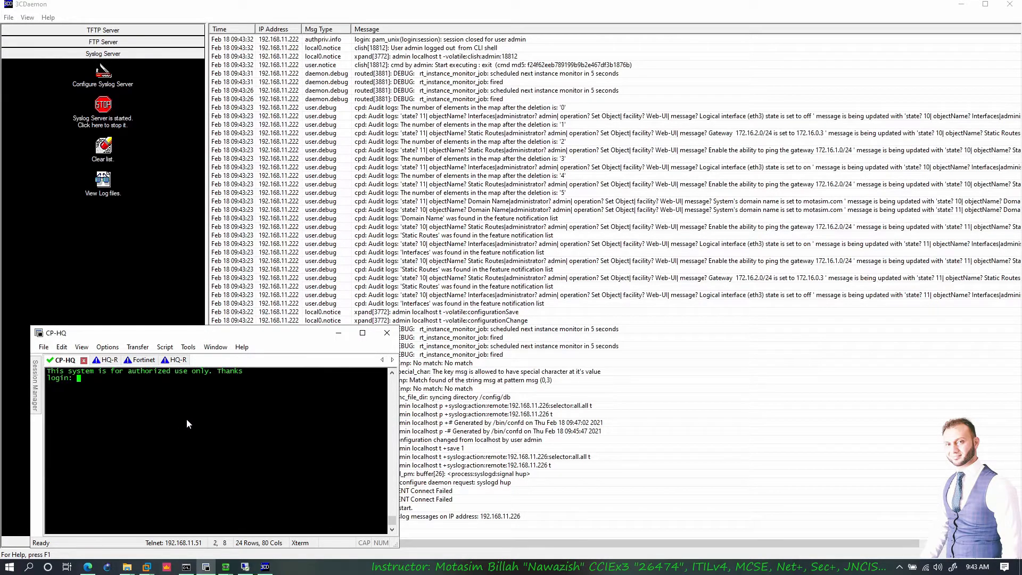
type("admin")
key("Return")
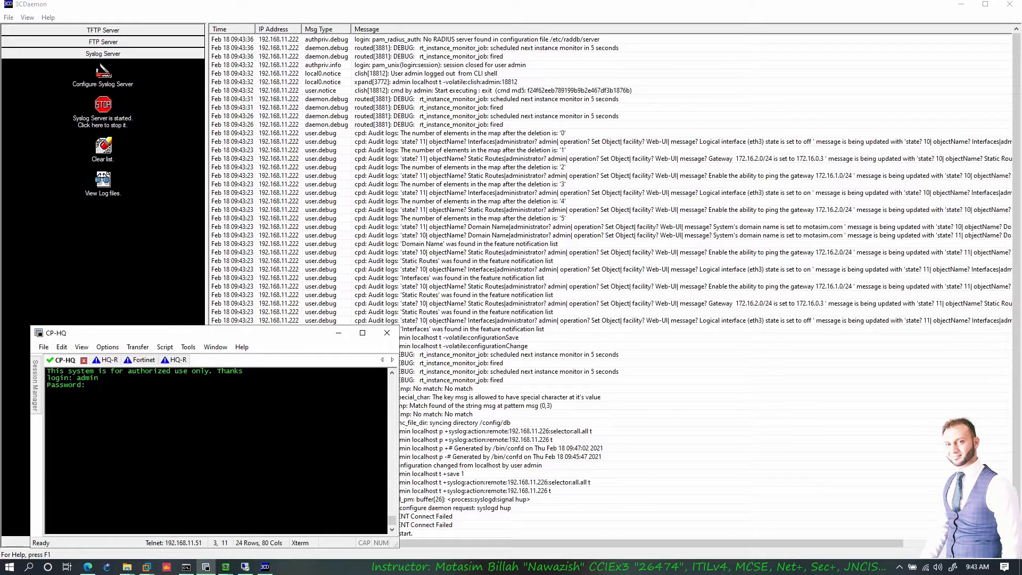
key("Return")
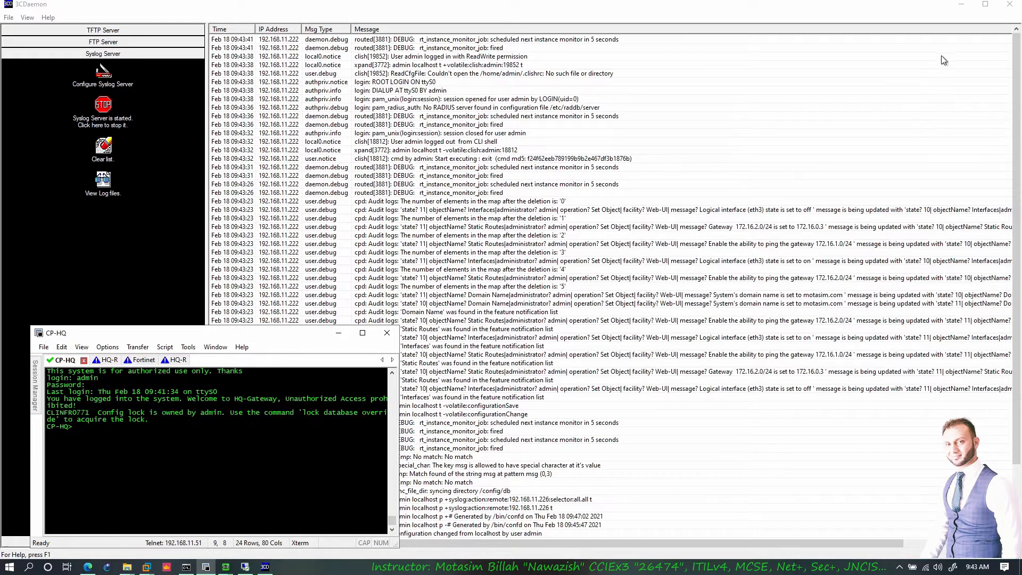
left_click(964, 7)
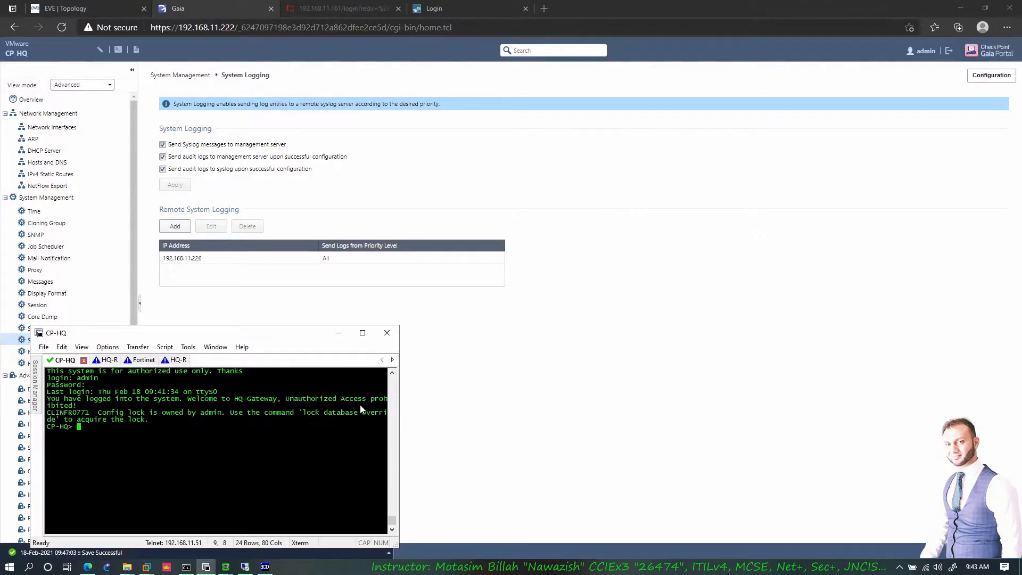
- Enable Telnet on CP-HQ's Network Access page, apply and confirm the warning, then return to the topology
left_click(339, 333)
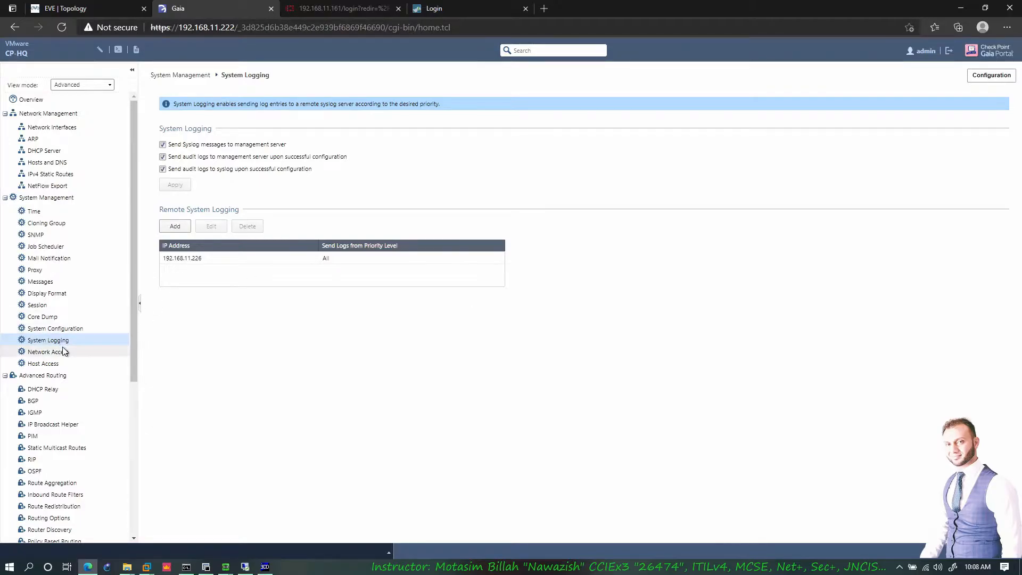
left_click(53, 351)
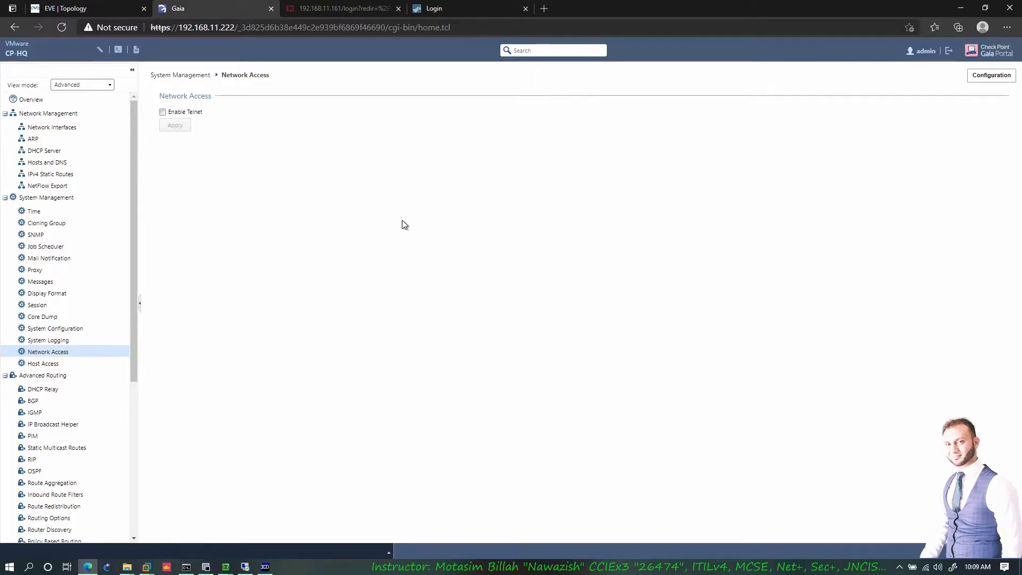
left_click(182, 115)
left_click(171, 127)
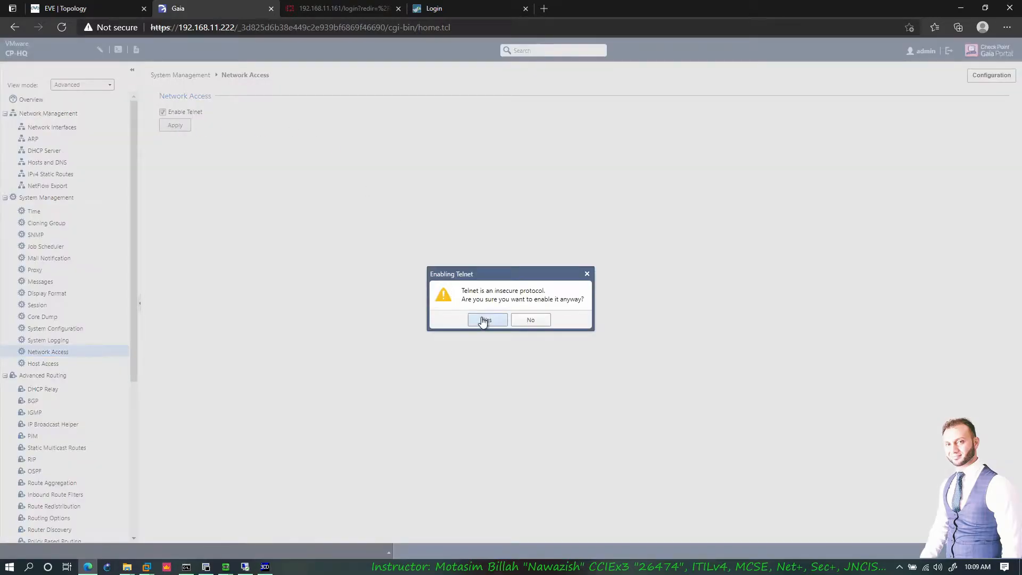
left_click(484, 321)
left_click(108, 8)
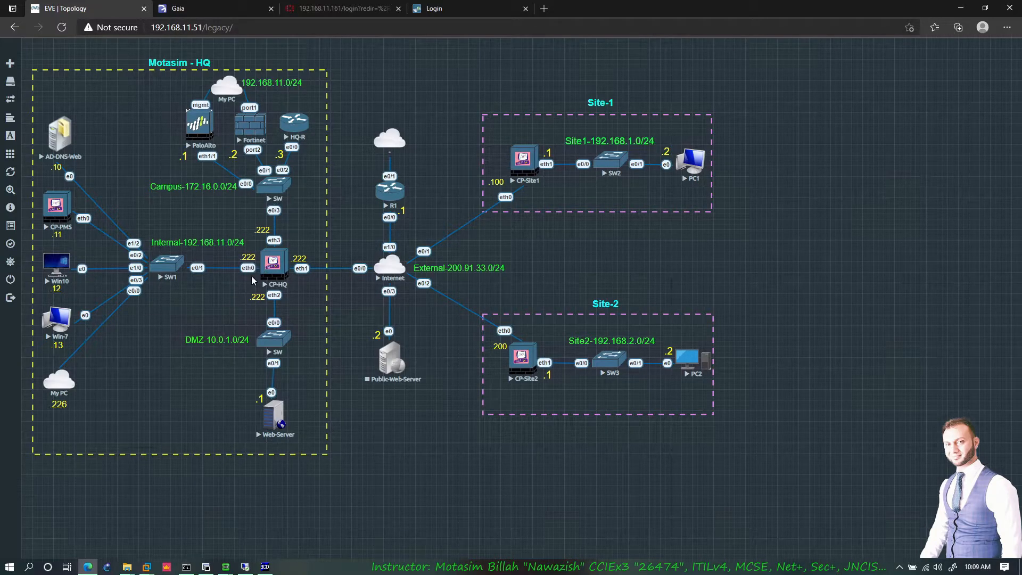
- Capture traffic on SW1's e0/0 port and allow the browser to open it in Wireshark
right_click(170, 271)
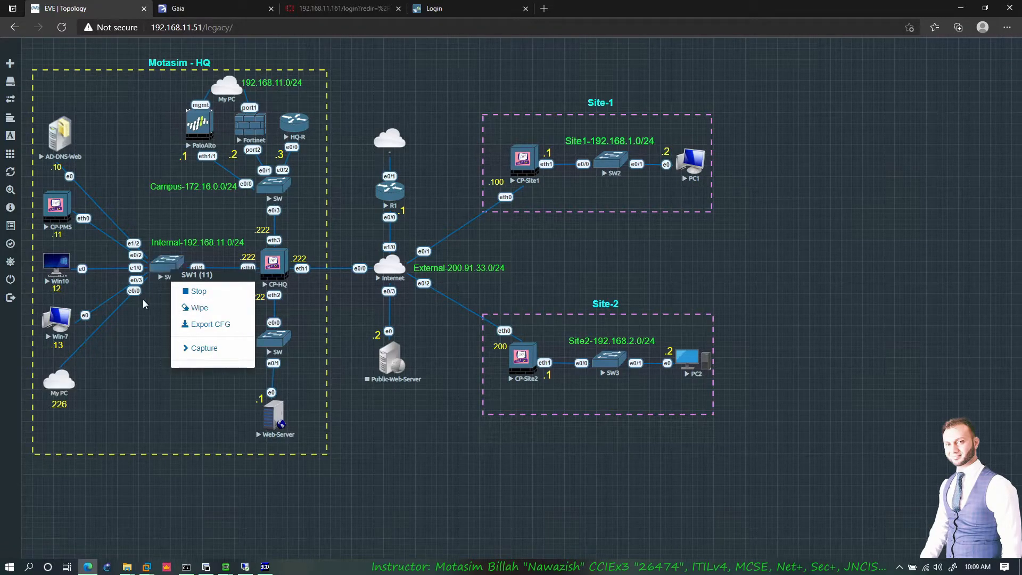
left_click(205, 348)
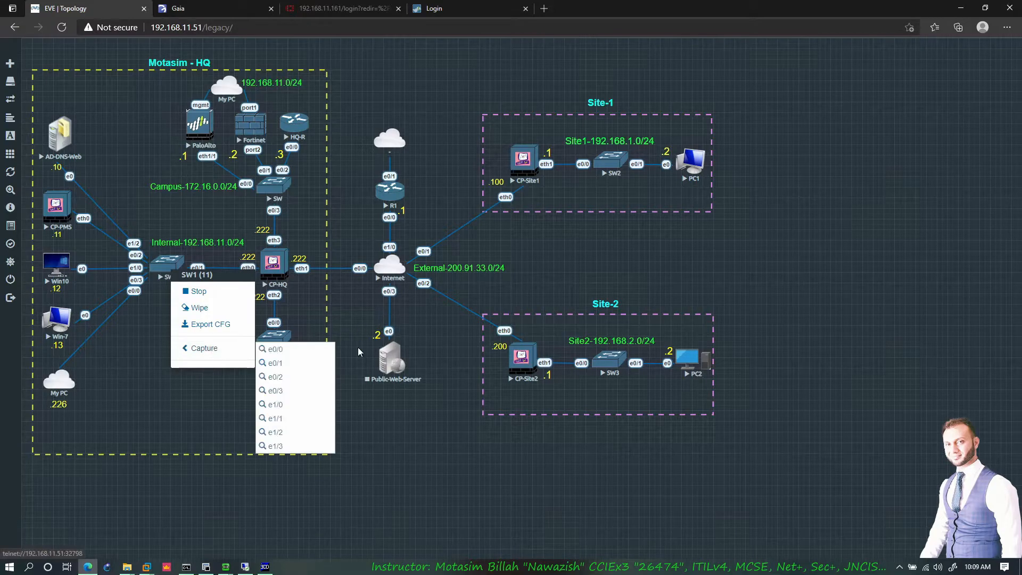
left_click(277, 351)
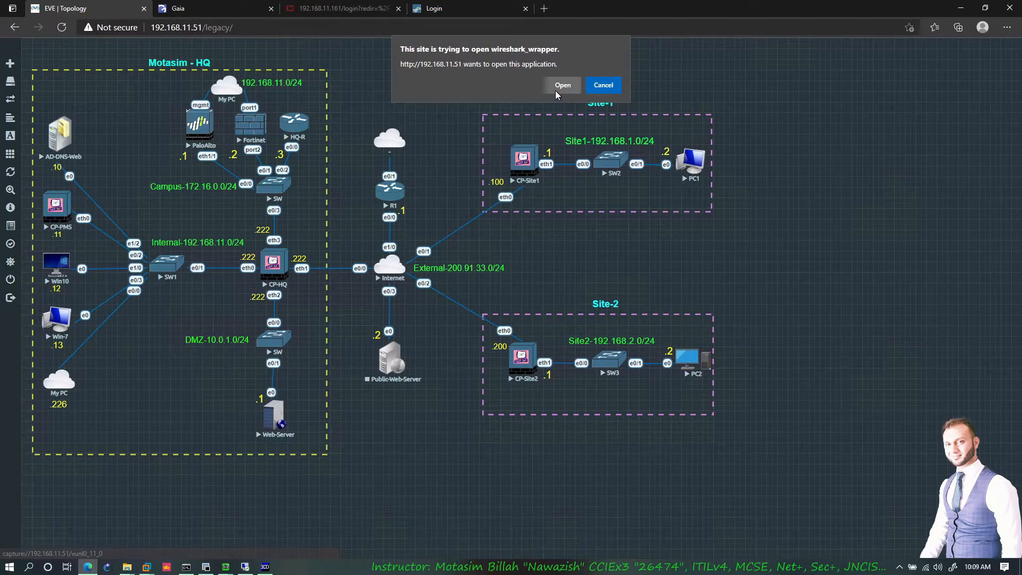
left_click(556, 91)
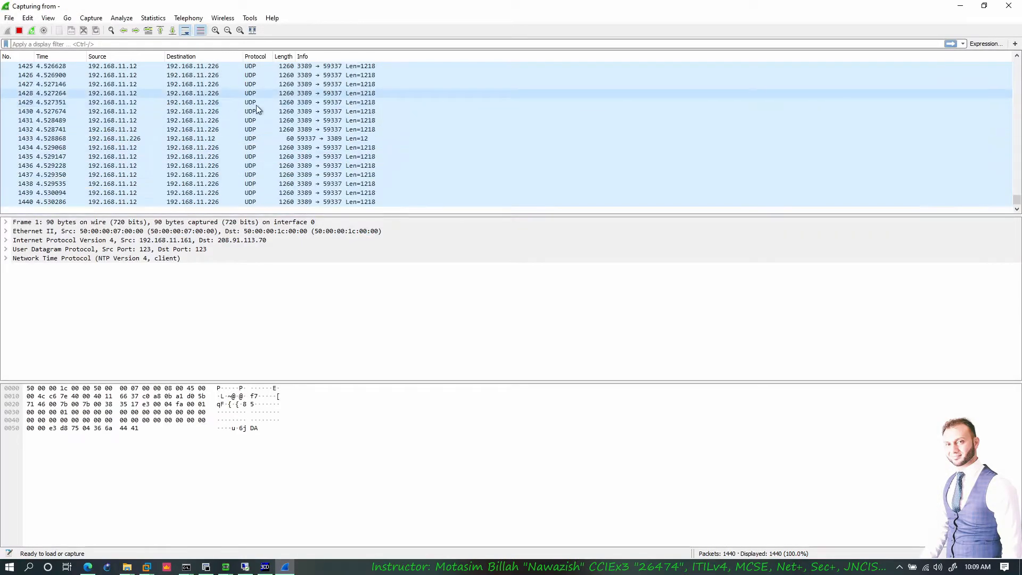
- Launch PuTTY and open a Telnet session to CP-HQ at 192.168.11.222
key("super")
type("p")
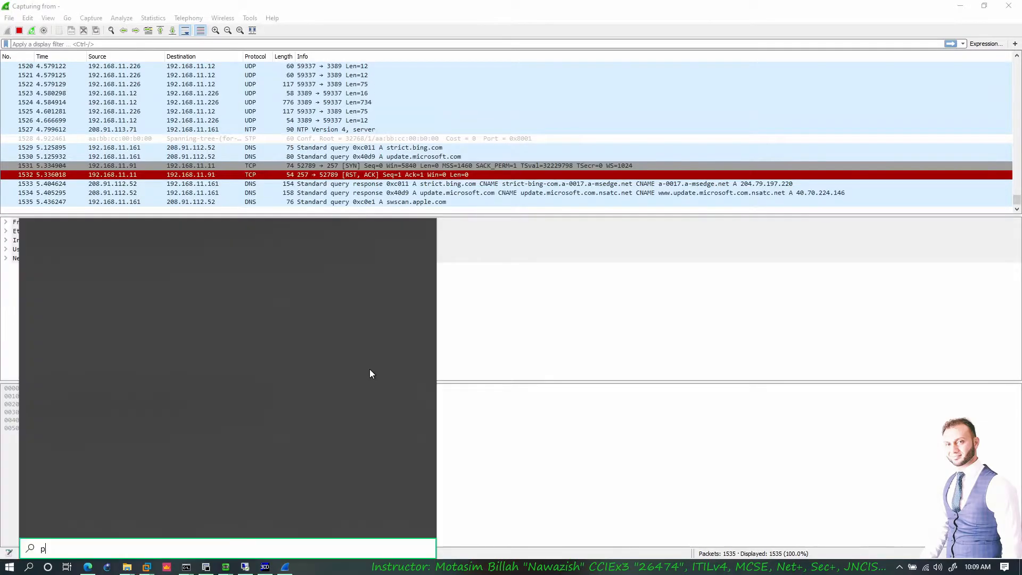
type("utty")
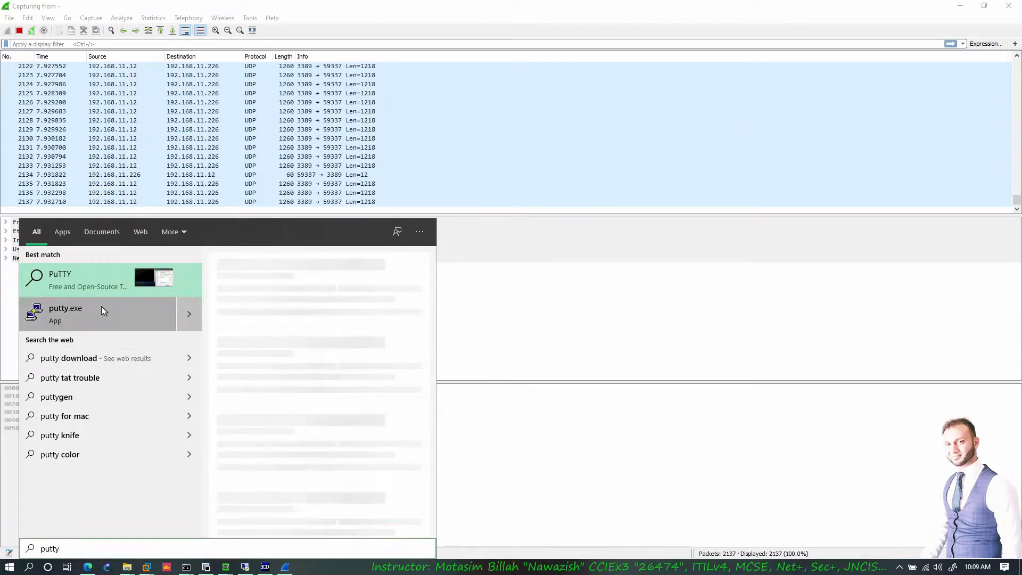
left_click(104, 310)
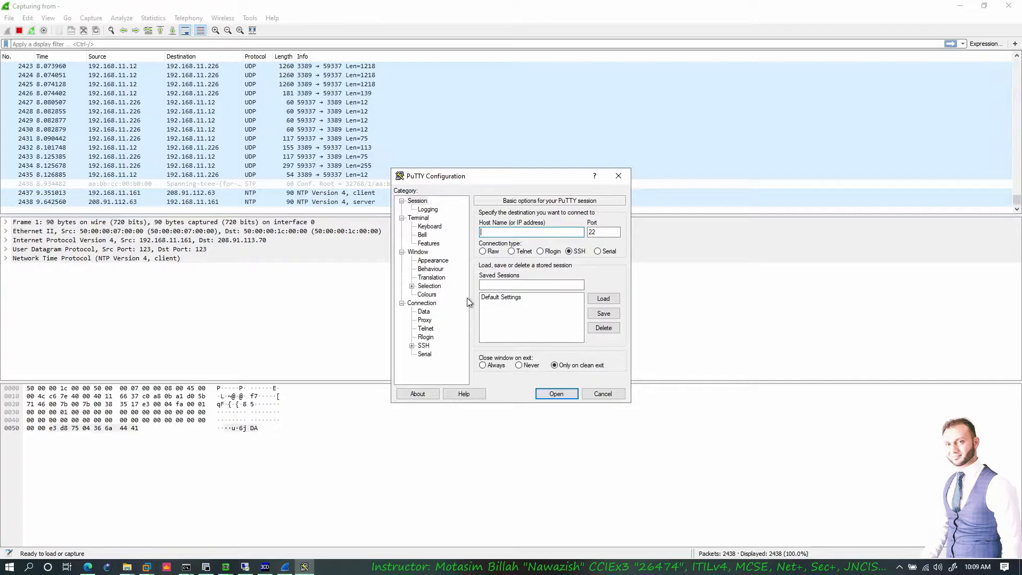
type("192.168.11.226")
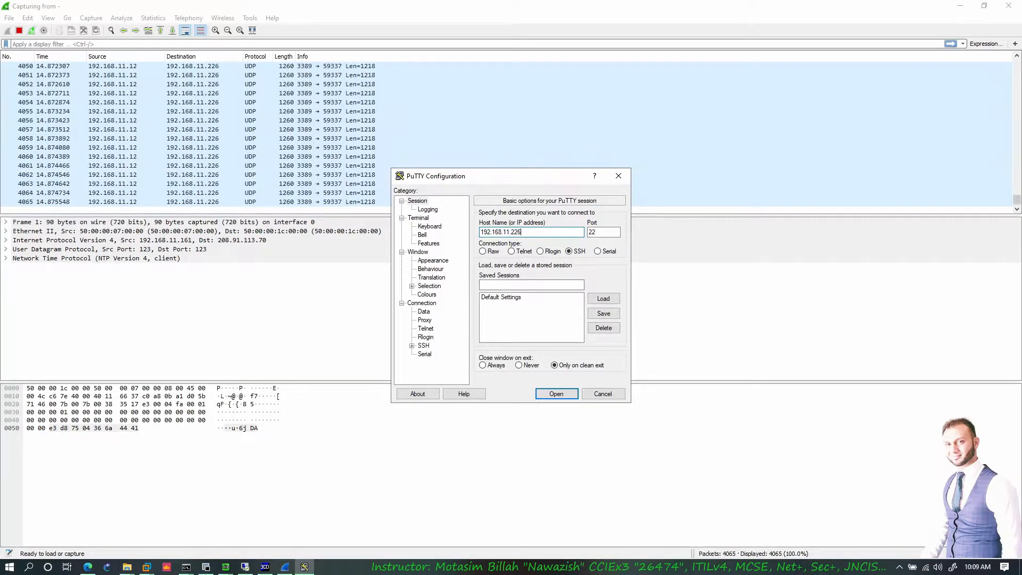
left_click(521, 252)
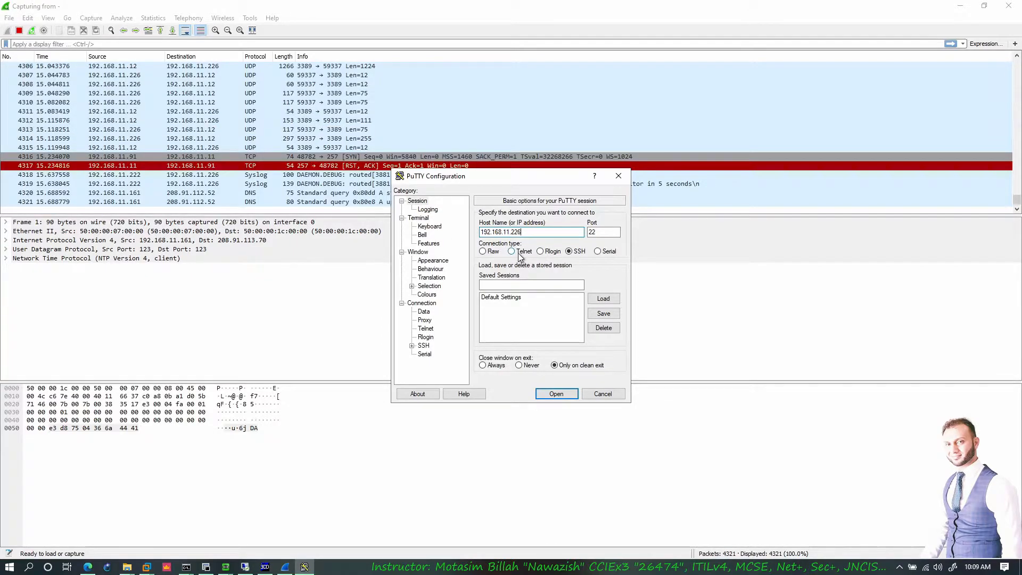
key("shift+Tab")
key("shift+Tab")
key("End")
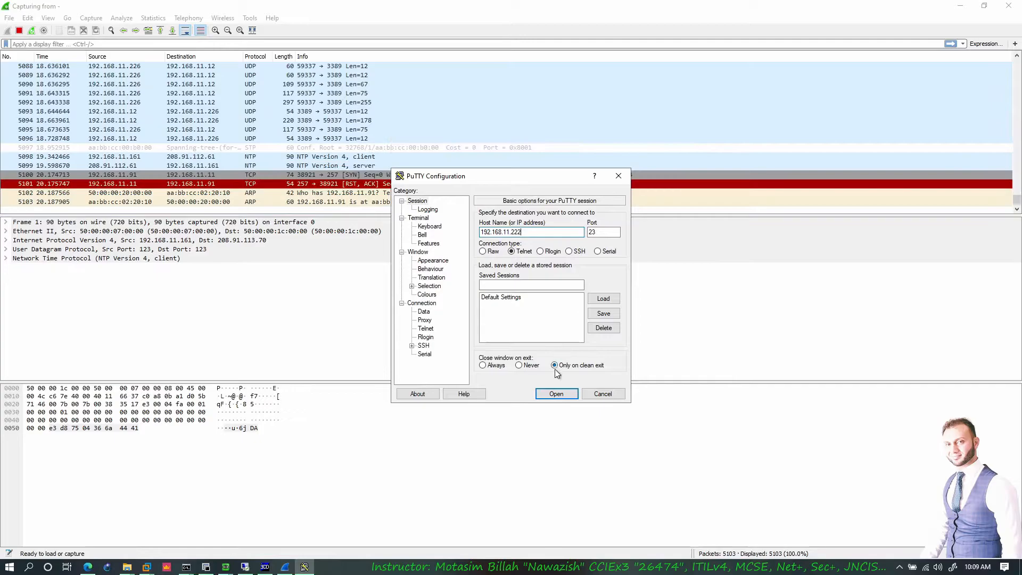
left_click(555, 394)
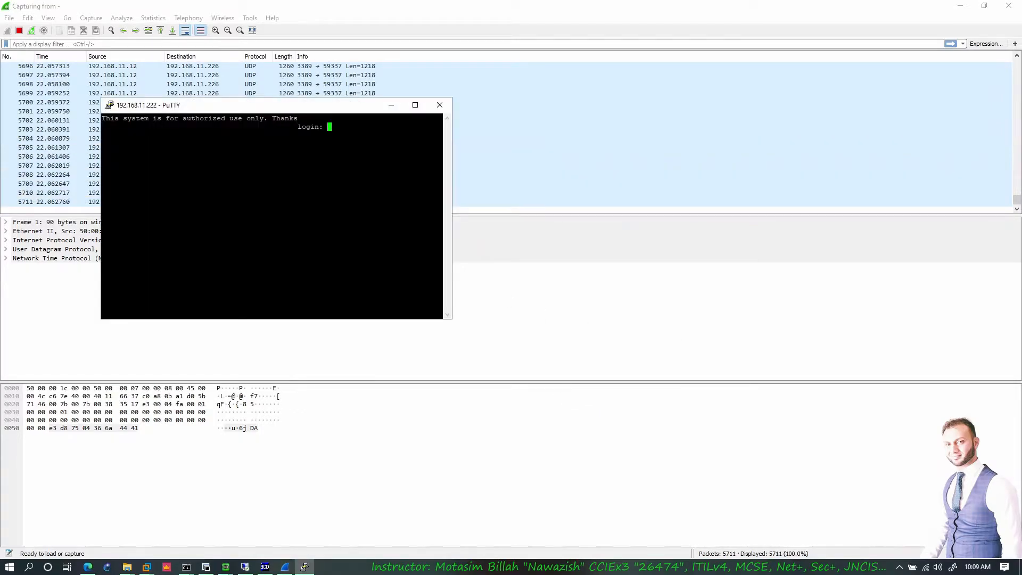
- Log in as admin and page through the 'show configuration' output
type("admin")
key("Return")
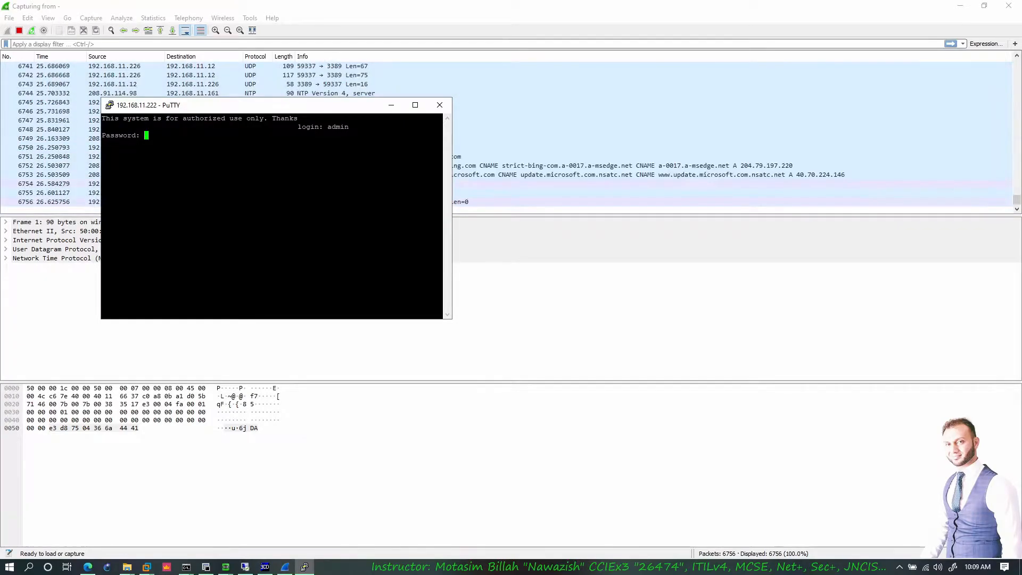
key("Return")
key("Return")
key("Return")
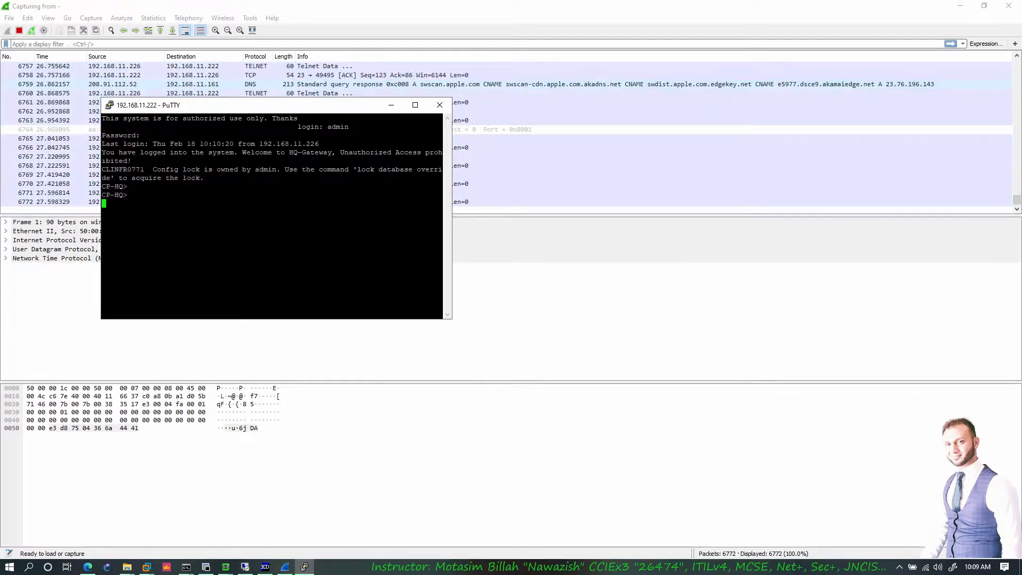
type("show conf")
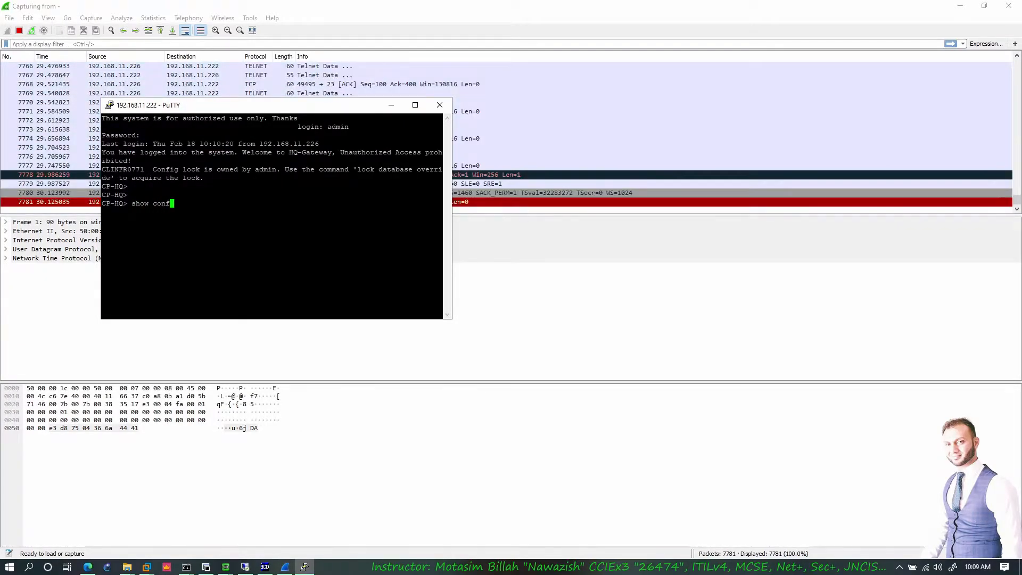
type("i")
key("Tab")
type("uration")
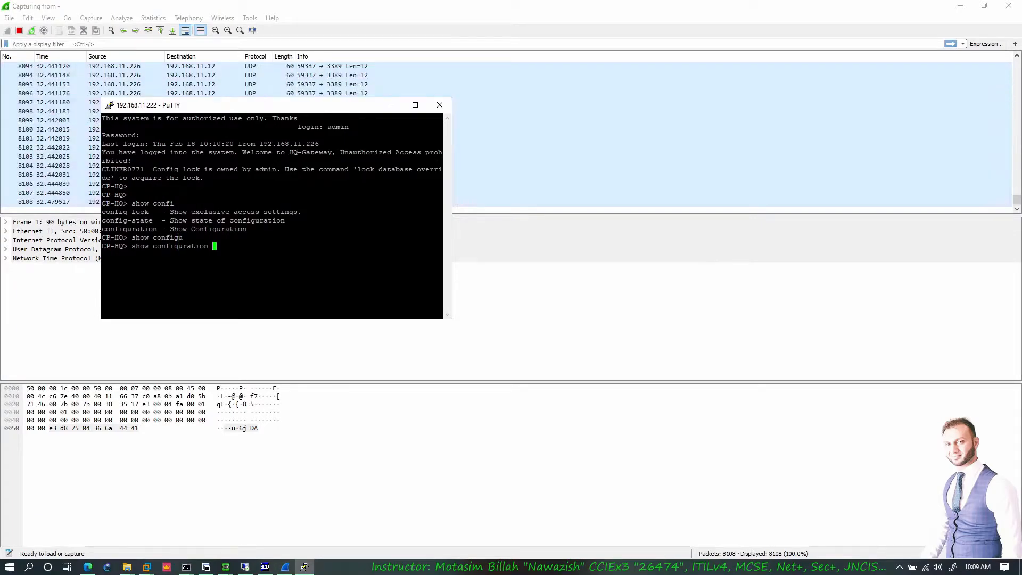
key("Return")
key("space")
key("space")
key("space")
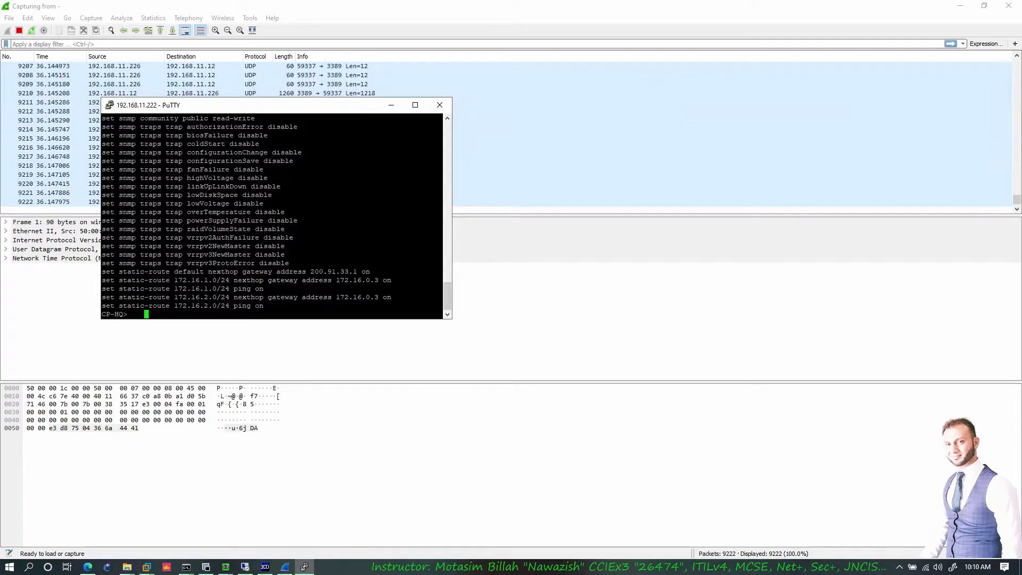
left_click(322, 84)
- Stop the Wireshark capture and inspect the NTP and ICMP packets
left_click(20, 30)
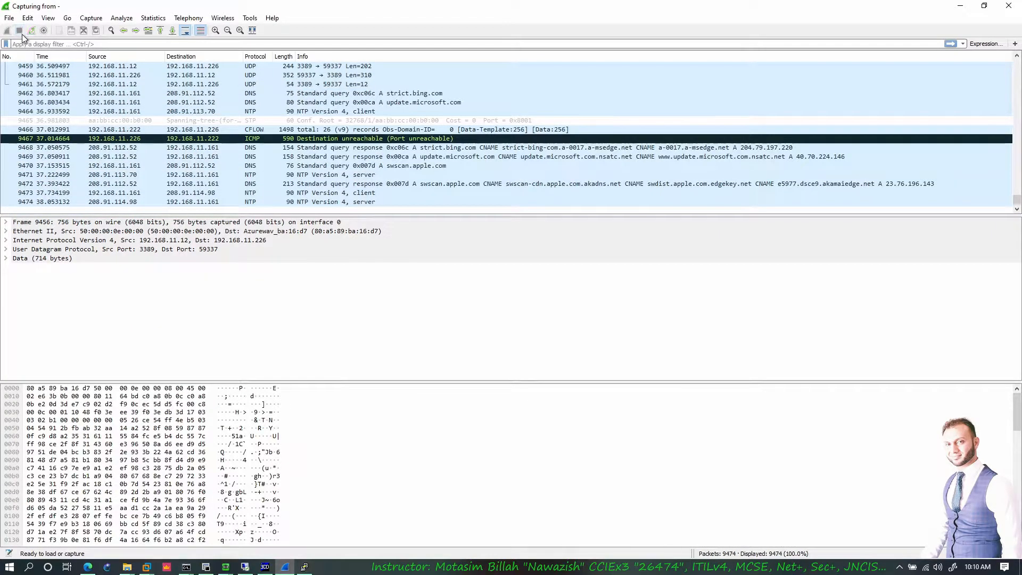
left_click(201, 111)
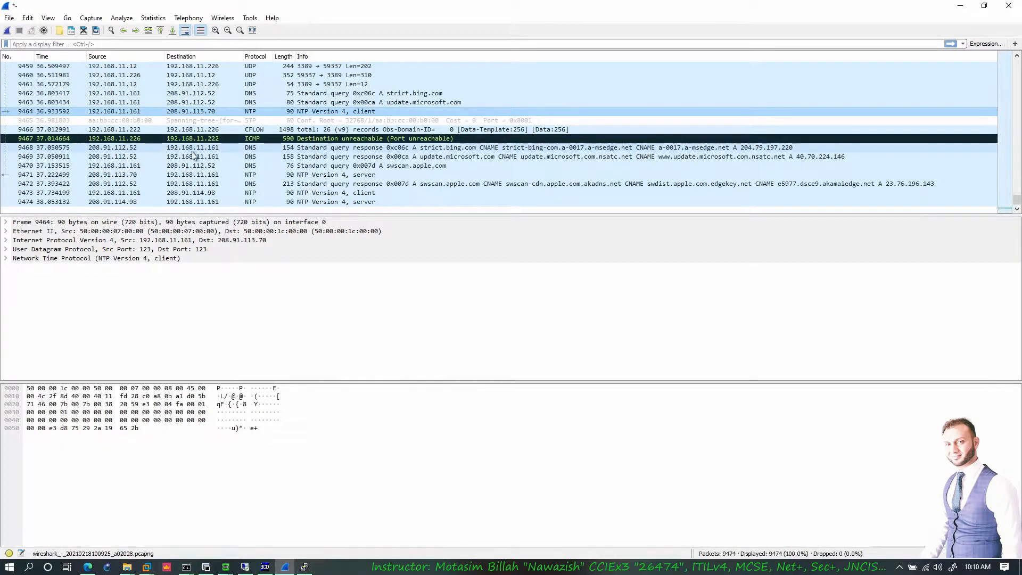
left_click(88, 567)
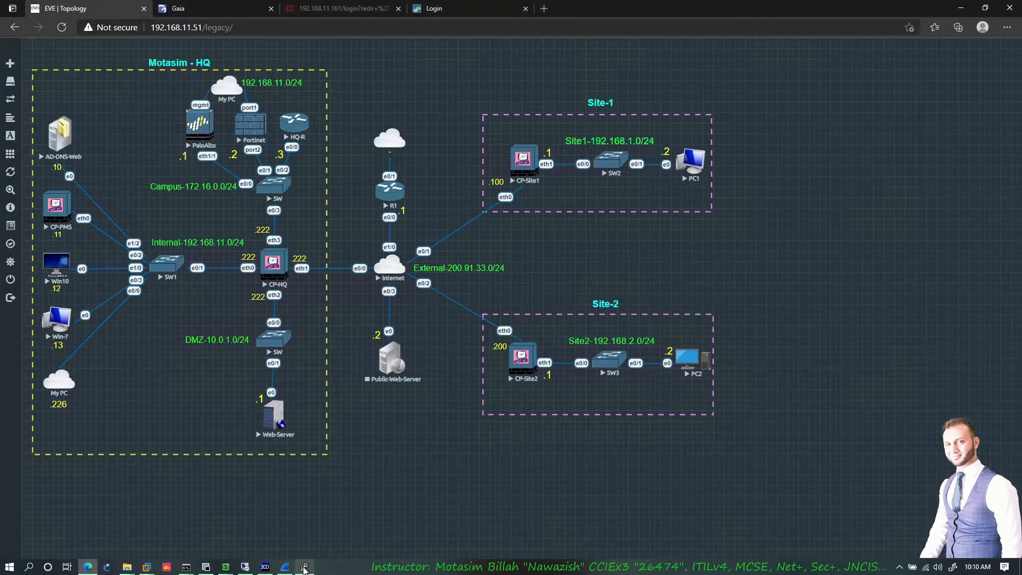
left_click(302, 567)
left_click(285, 567)
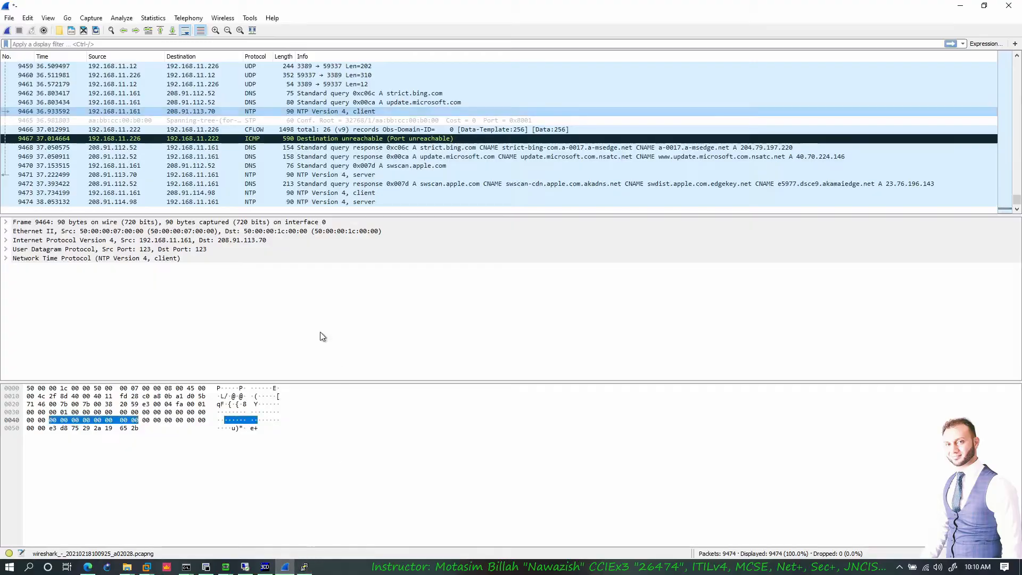
left_click(318, 138)
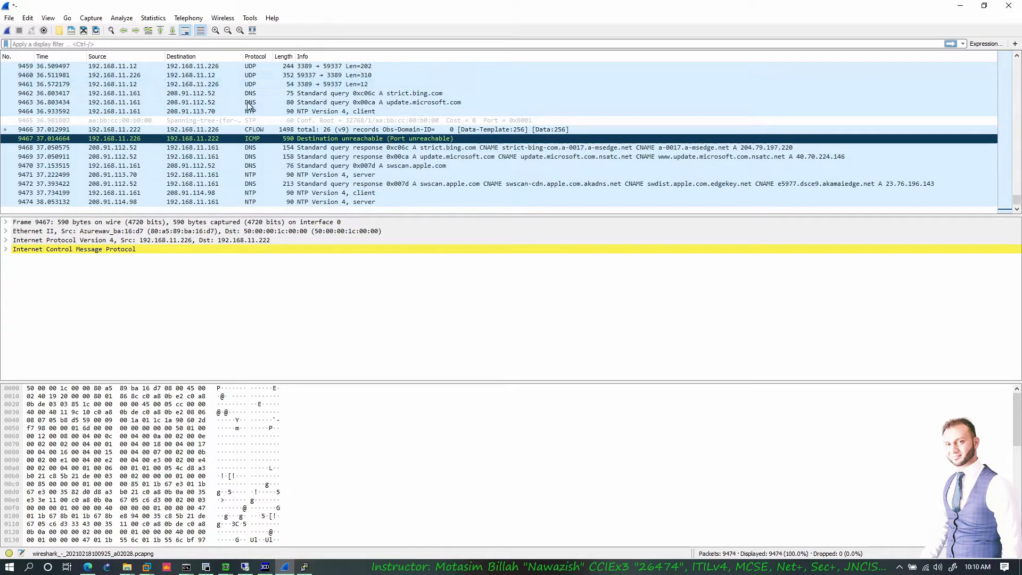
- Filter with 'ip.addr eq 192.168.11.222 and ip.addr eq 192.168.11.226' and inspect a Telnet packet
left_click(132, 44)
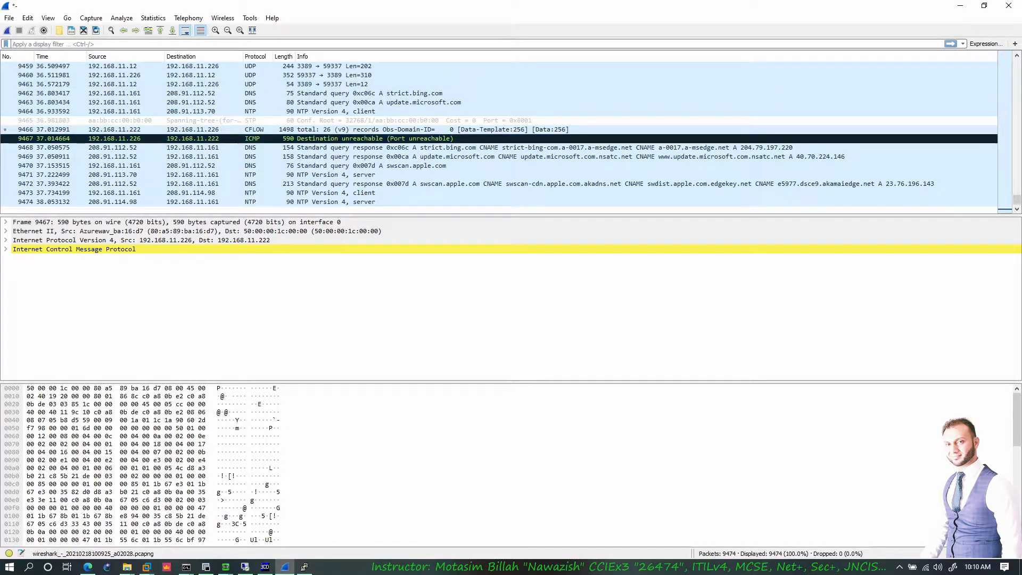
type("ip.addr eq 192.168.11.222 and ip.addr eq 192.168.11.226")
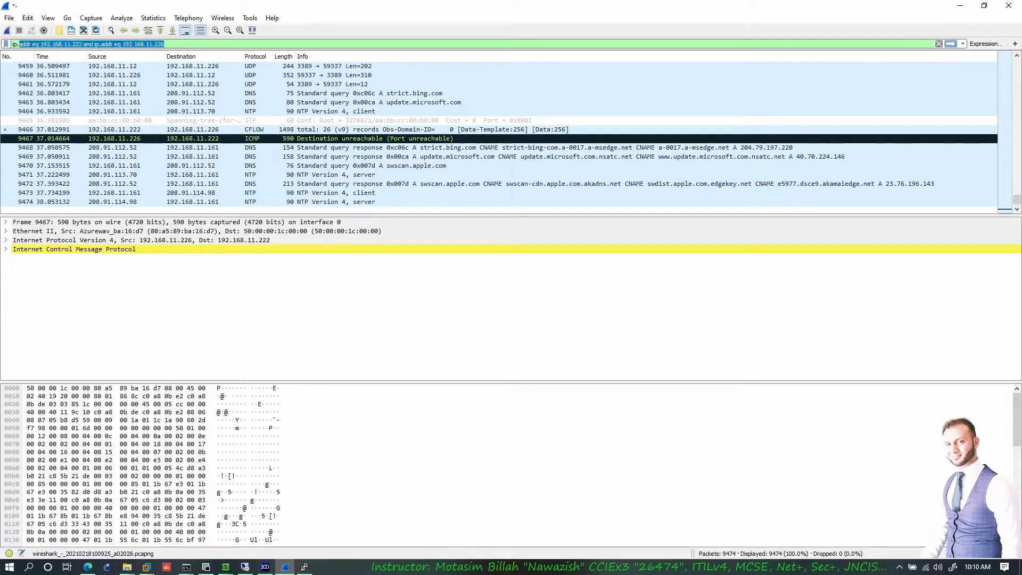
key("Return")
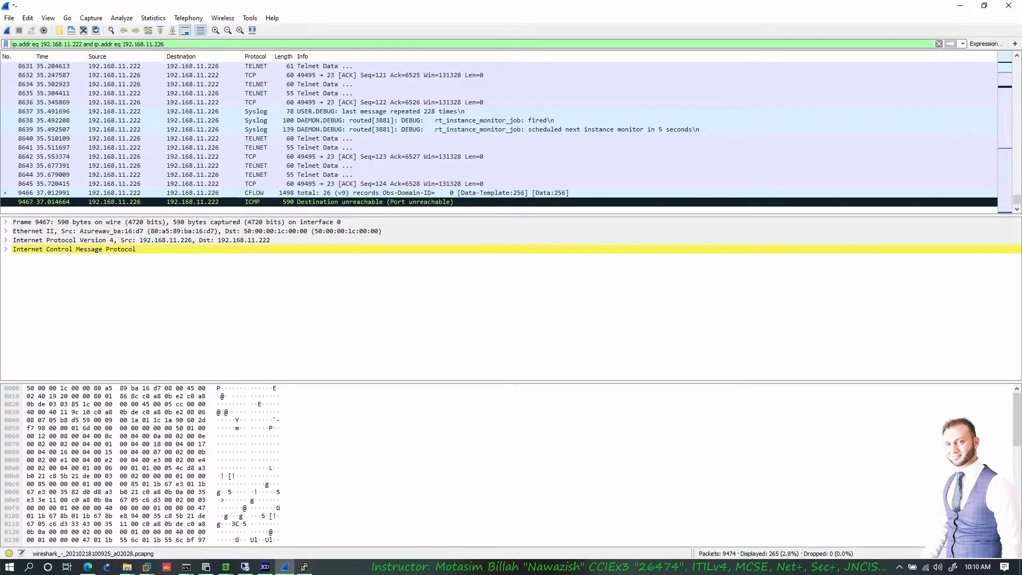
left_click(142, 93)
scroll(213, 160, "up", 15)
scroll(176, 127, "down", 4)
scroll(175, 126, "up", 5)
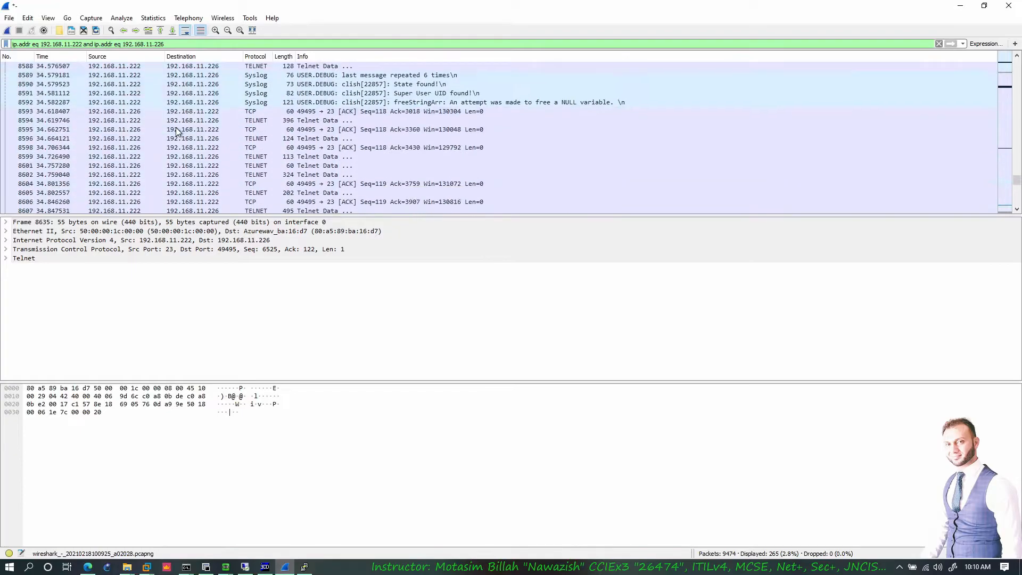
- Follow the Telnet TCP stream and point out the cleartext login name and password
left_click(118, 18)
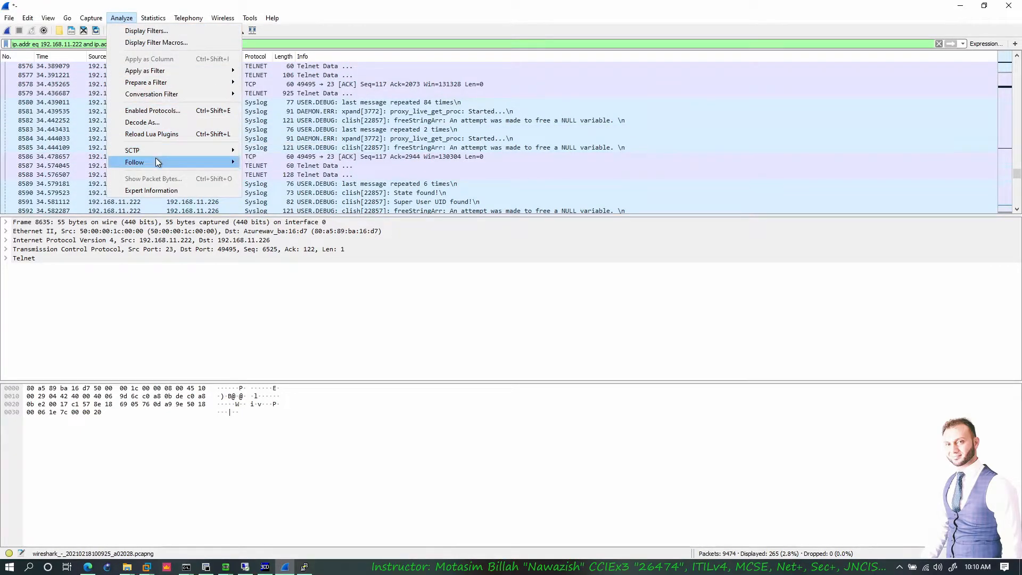
mouse_move(156, 159)
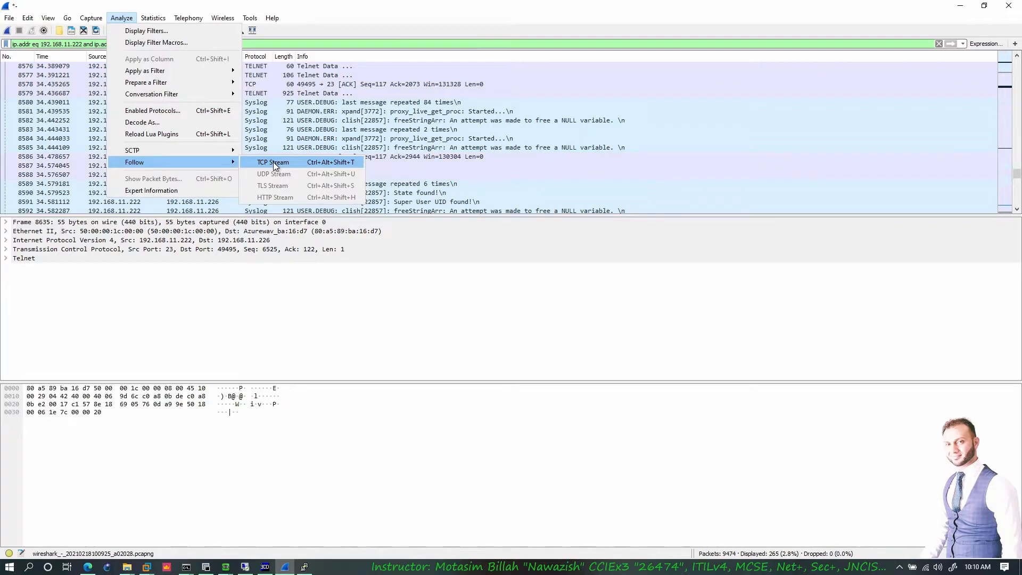
left_click(273, 162)
mouse_move(258, 46)
left_mouse_down()
mouse_move(265, 38)
mouse_move(251, 53)
left_mouse_up()
left_click(256, 47)
left_click_drag(600, 37, 623, 37)
left_click(622, 38)
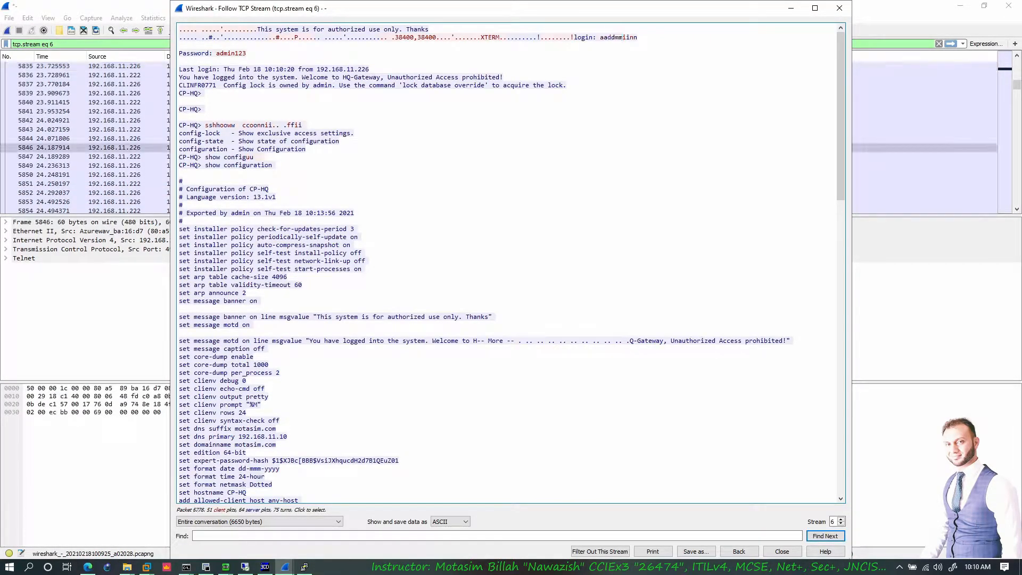
left_click(231, 53)
scroll(256, 159, "down", 2)
scroll(256, 160, "up", 2)
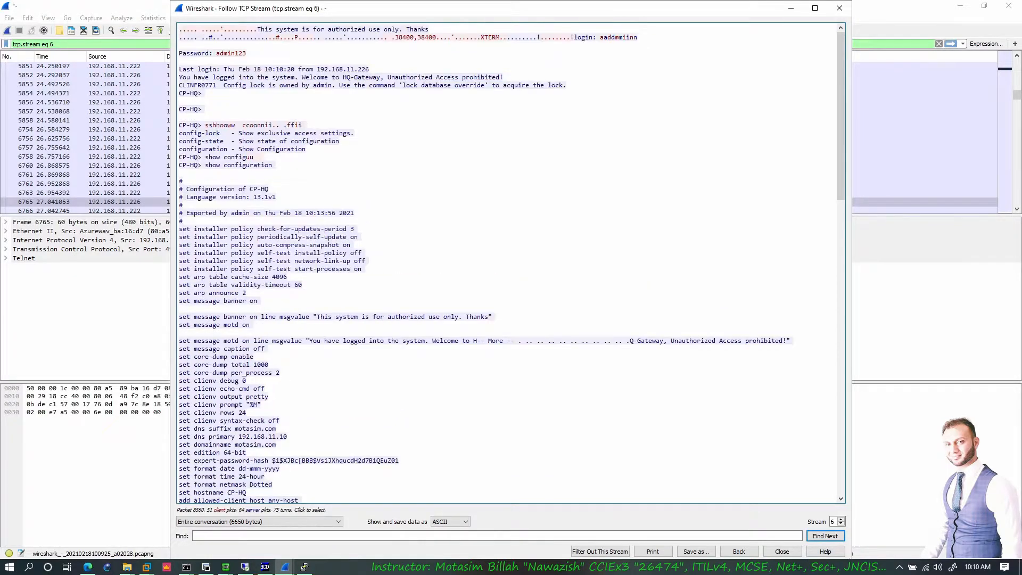
- Read the cleartext 'show configuration' output in the stream, then close the view
left_click_drag(204, 124, 287, 124)
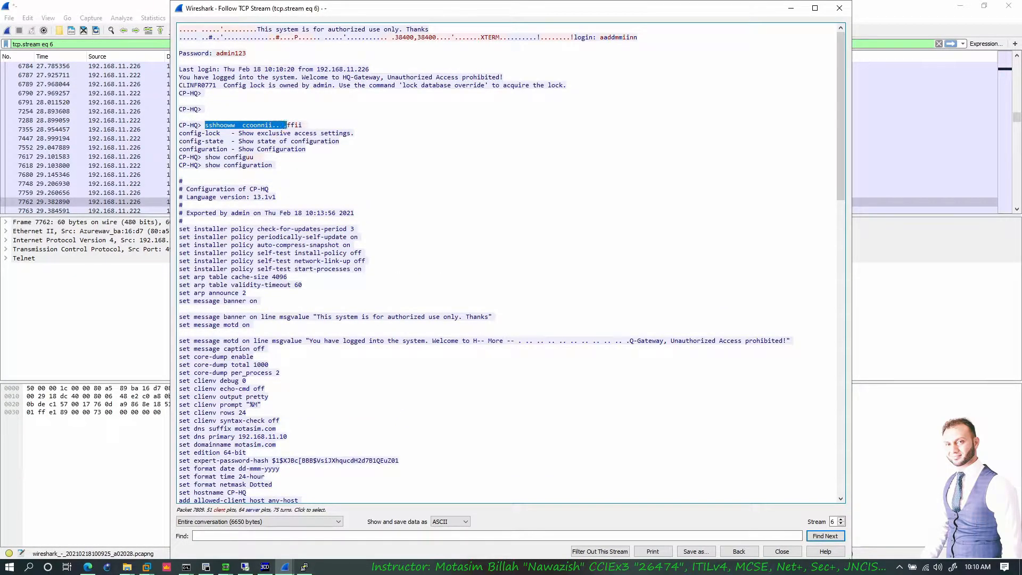
left_click(288, 125)
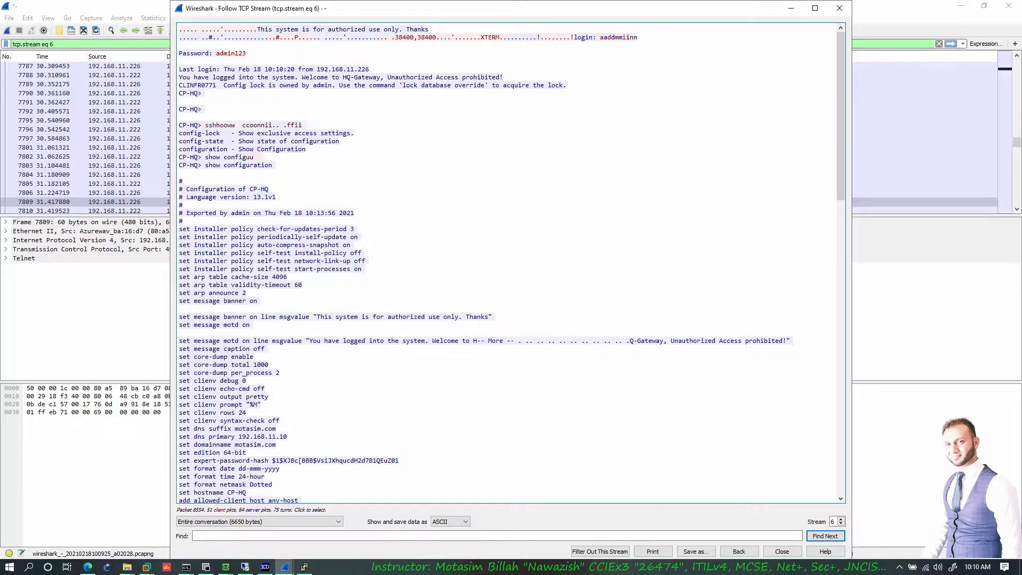
scroll(511, 260, "down", 20)
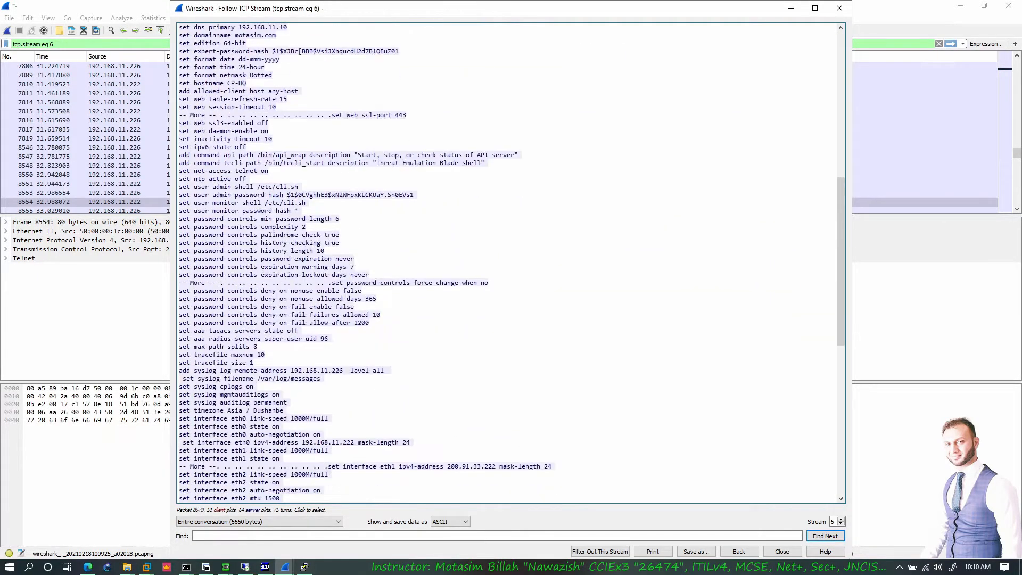
scroll(512, 261, "down", 4)
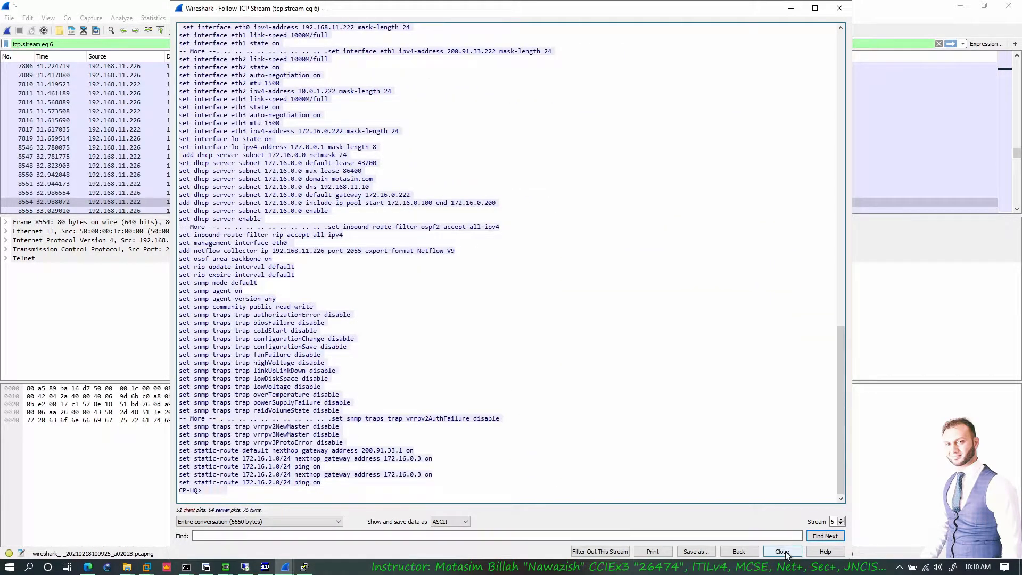
left_click(786, 552)
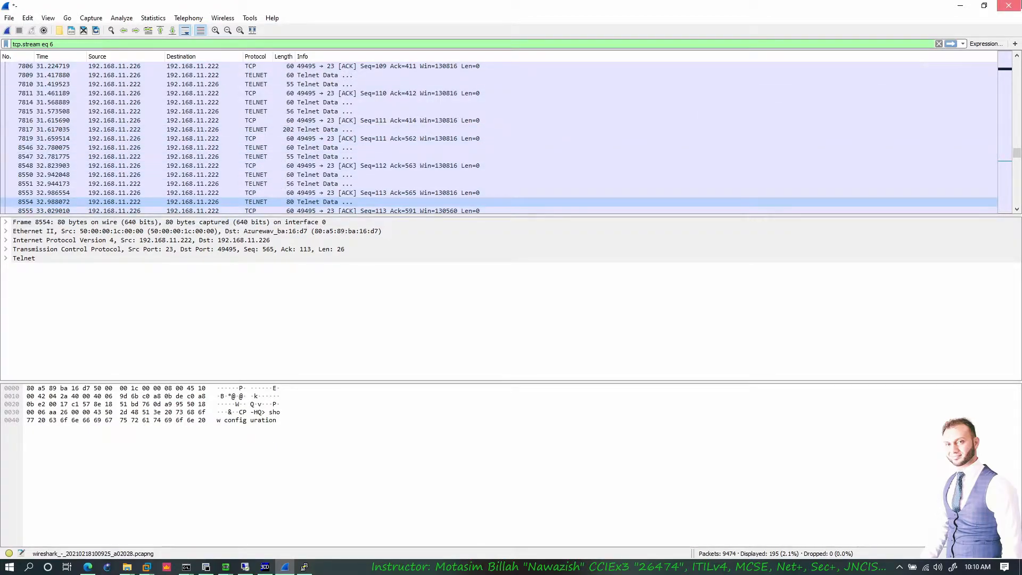
- Quit Wireshark without saving and end the PuTTY Telnet session
left_click(1009, 5)
left_click(525, 296)
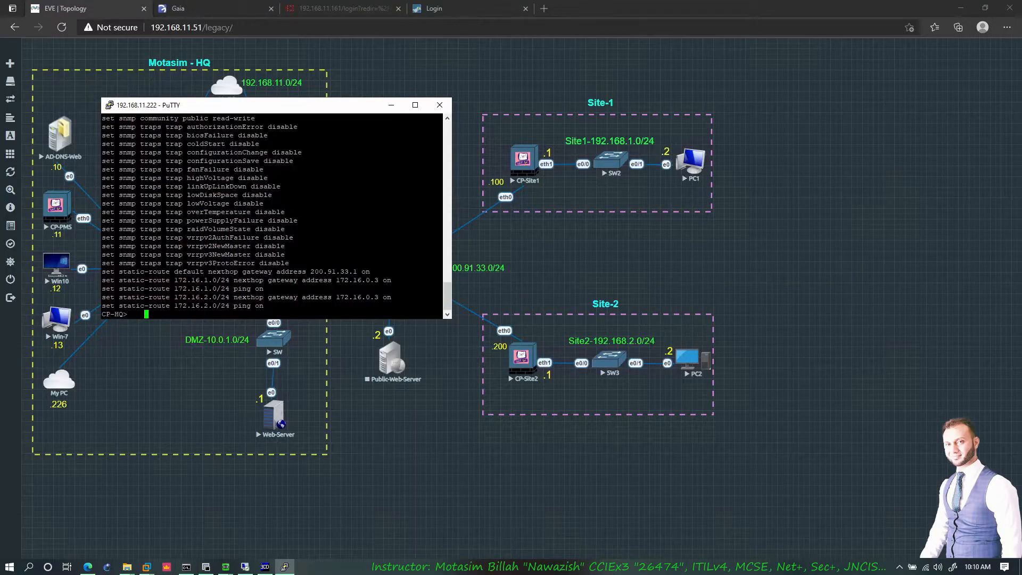
left_click(439, 105)
left_click(528, 322)
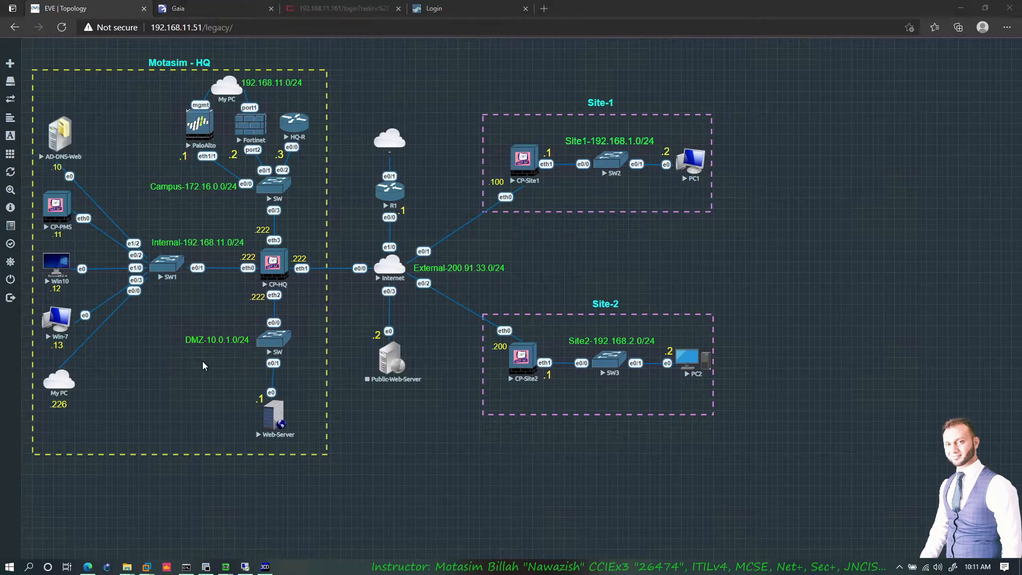
key("super")
- Launch PuTTY and open an SSH connection to 192.168.11.222, moving the terminal aside
type("putty.exe")
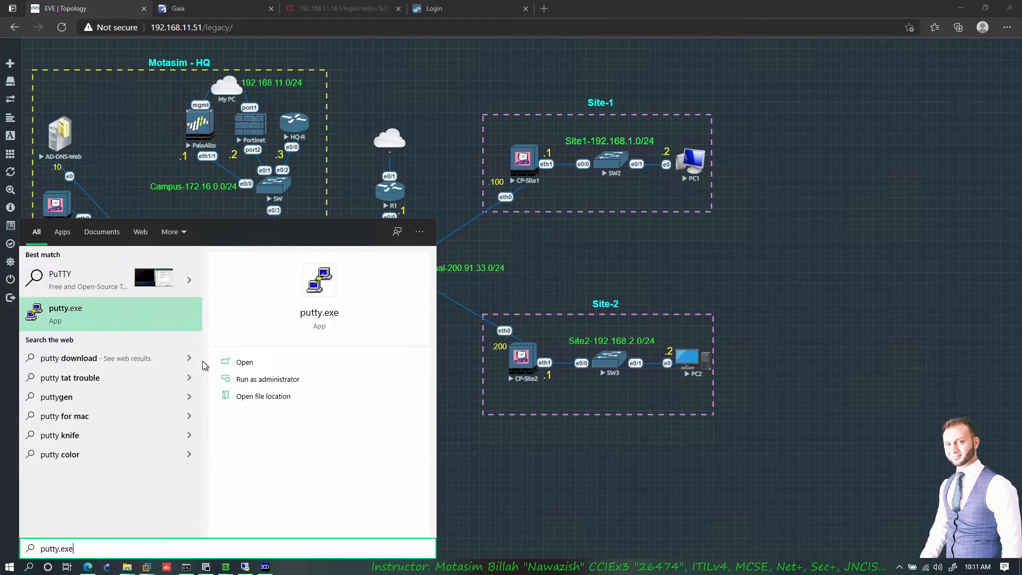
key("Return")
type("192.168.11.222")
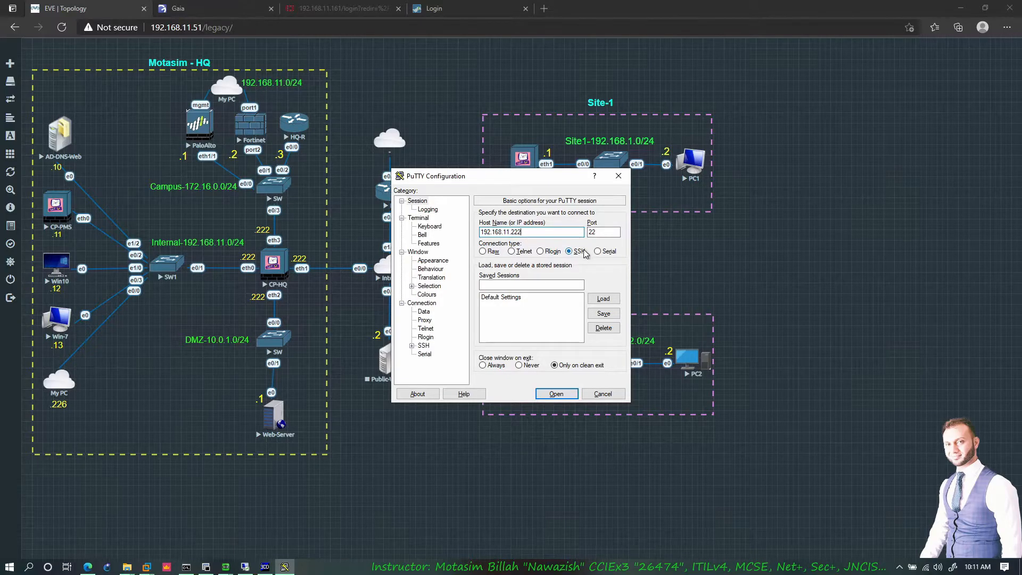
left_click(559, 396)
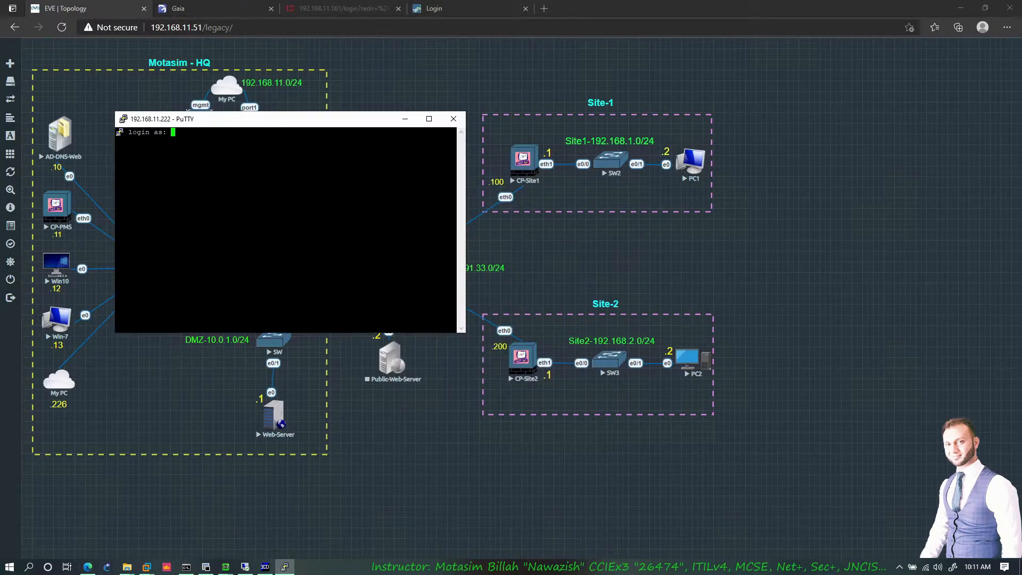
left_click_drag(300, 119, 543, 133)
- Capture on SW1 interface e0/0, launching Wireshark, and bring the PuTTY login forward
right_click(161, 269)
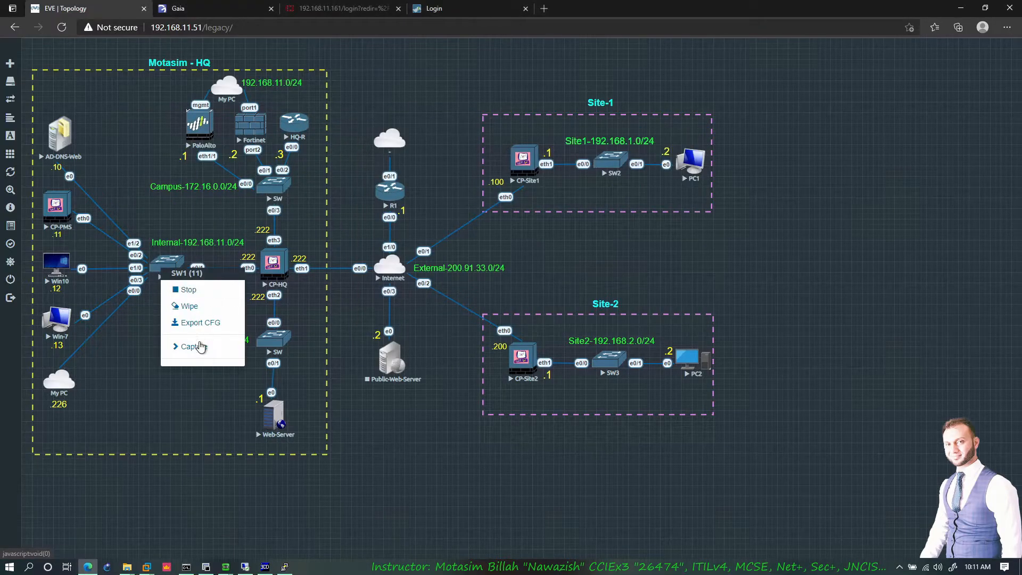
mouse_move(227, 346)
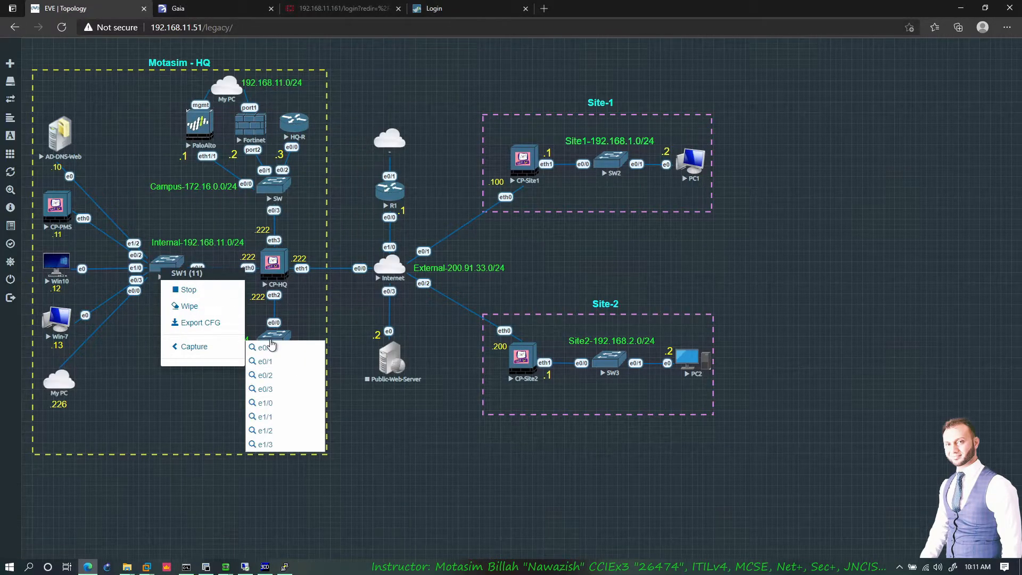
left_click(267, 348)
left_click(563, 85)
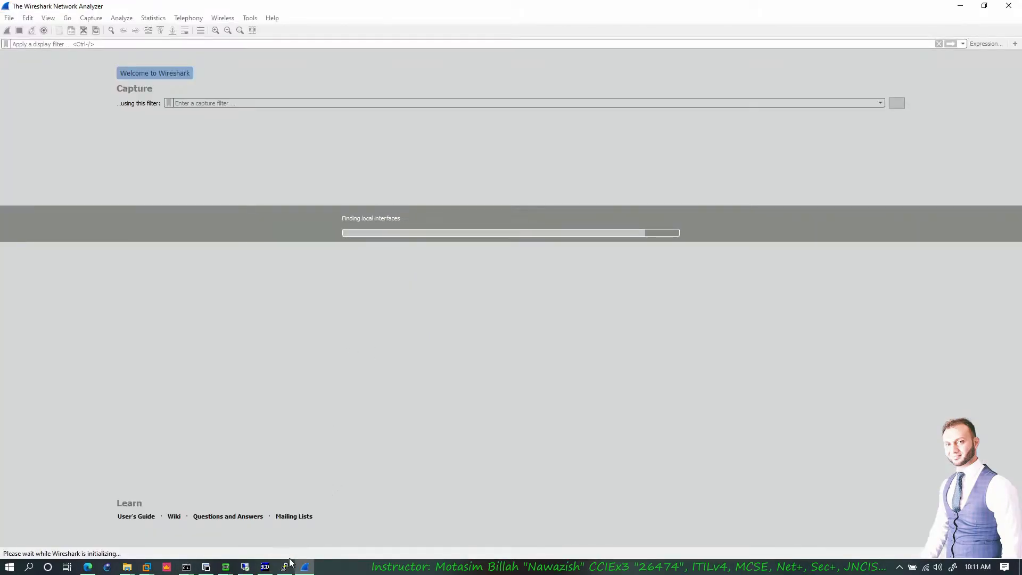
left_click(286, 568)
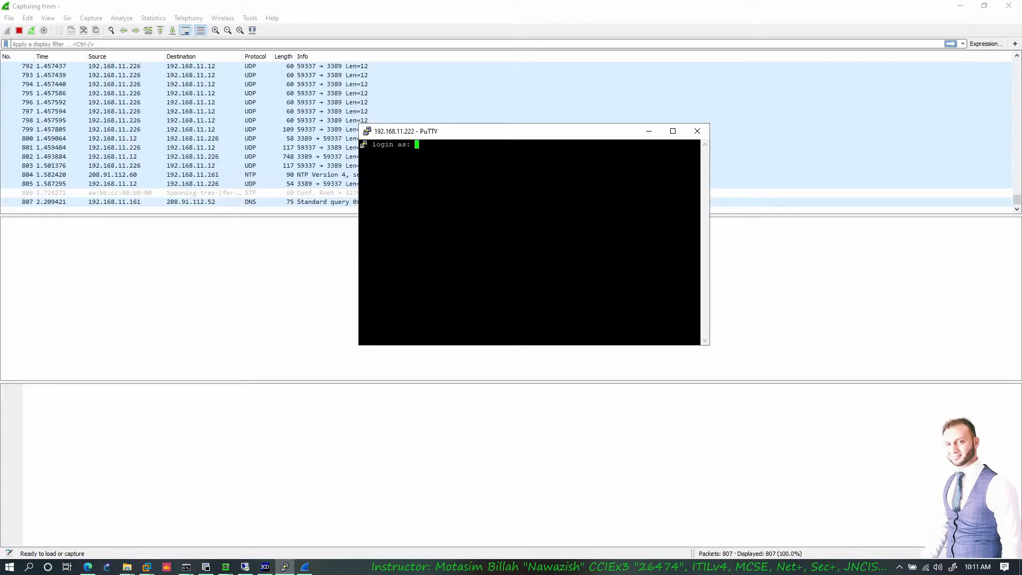
- Log in to CP-HQ over SSH as admin
type("admin")
key("Return")
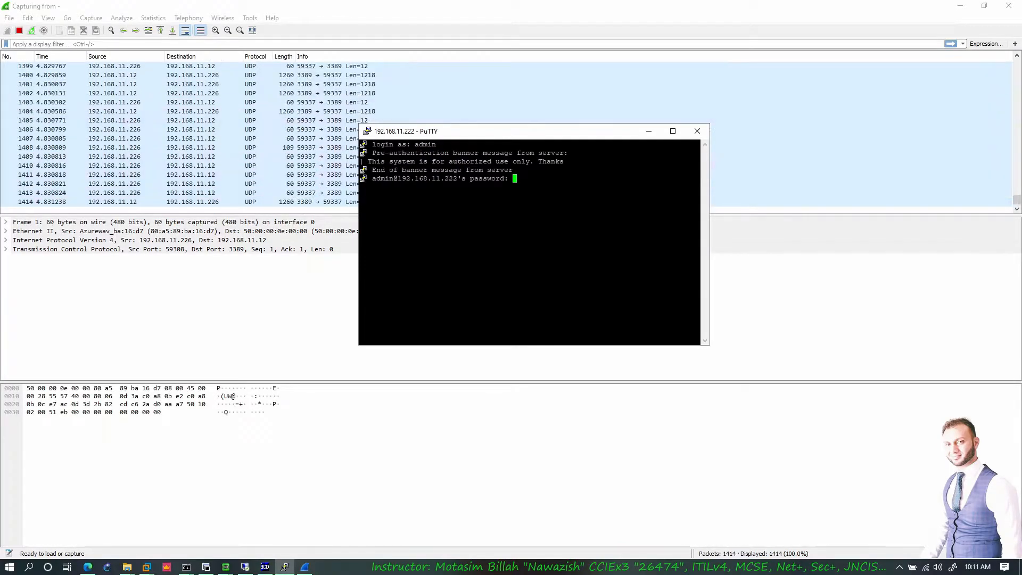
key("Return")
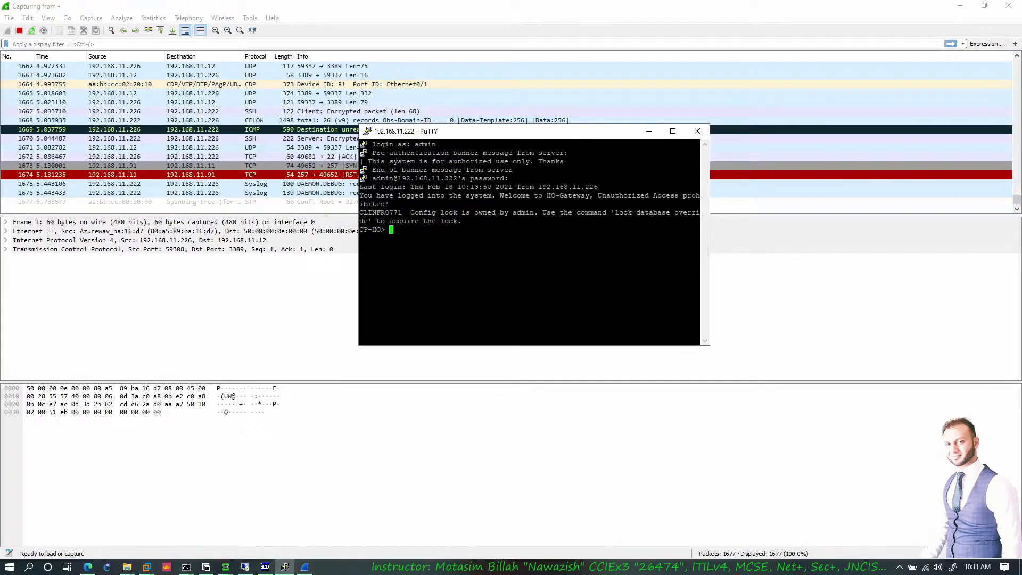
left_click_drag(572, 134, 618, 225)
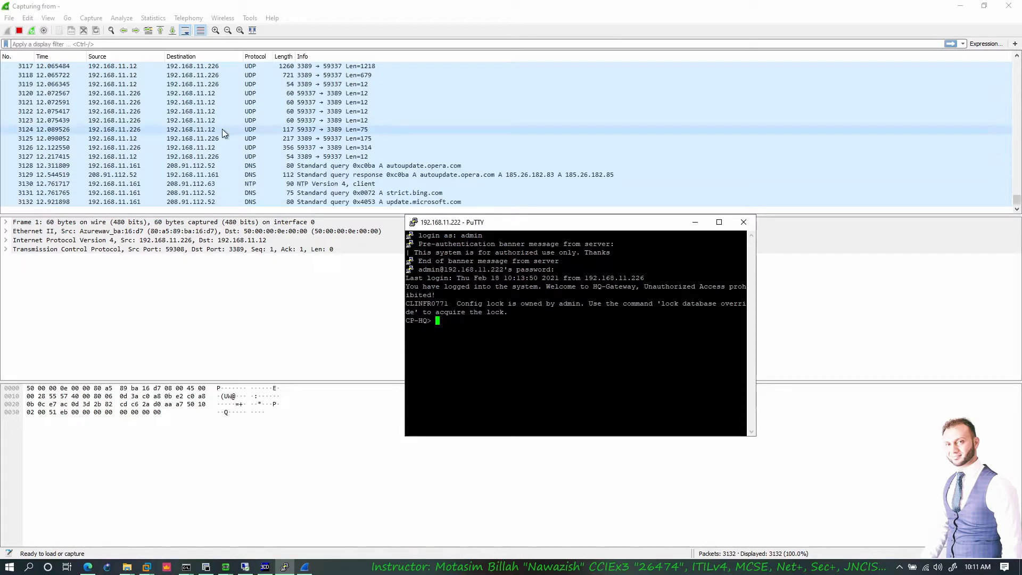
- Stop the Wireshark capture and apply the 'ssh' display filter
left_click(229, 128)
left_click(20, 30)
left_click(150, 45)
type("ssh")
key("Return")
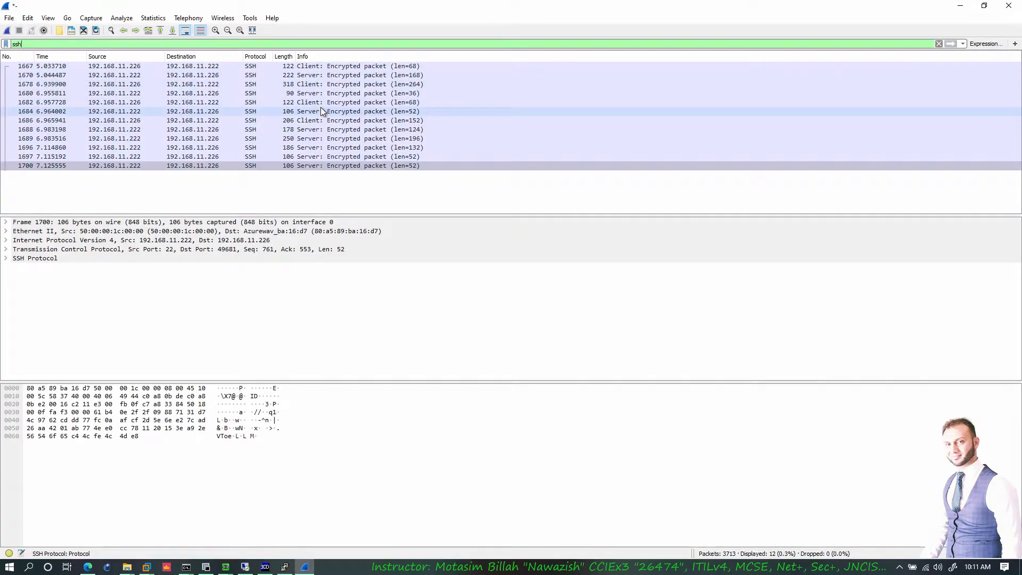
- Inspect an encrypted SSH payload and follow the SSH TCP stream
left_click(170, 420)
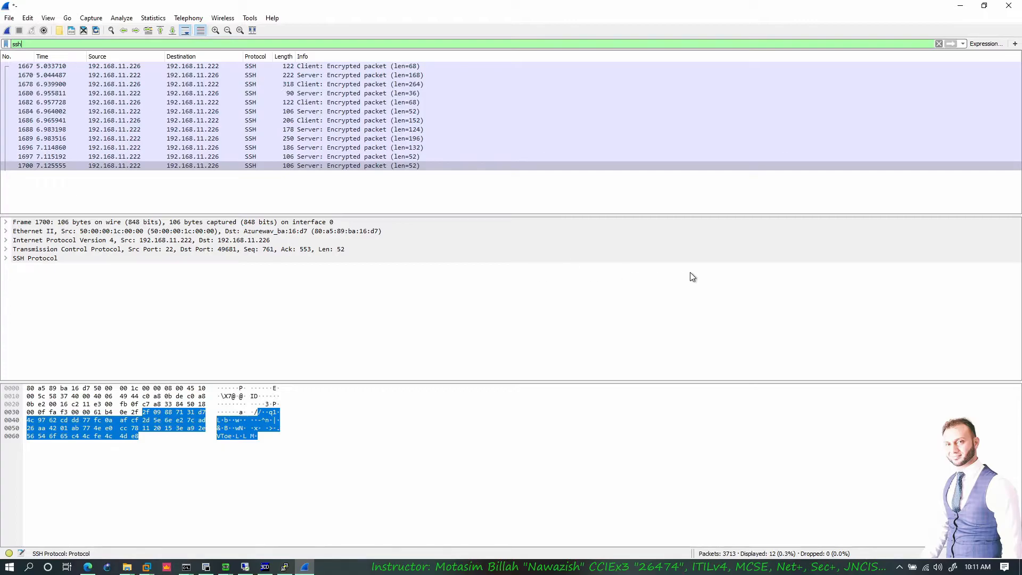
left_click(311, 568)
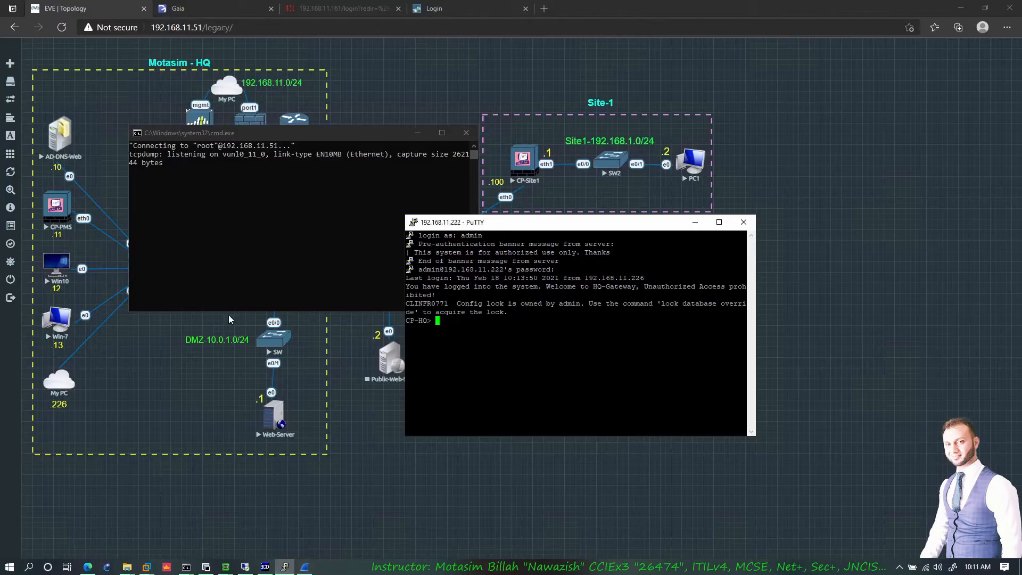
left_click(305, 567)
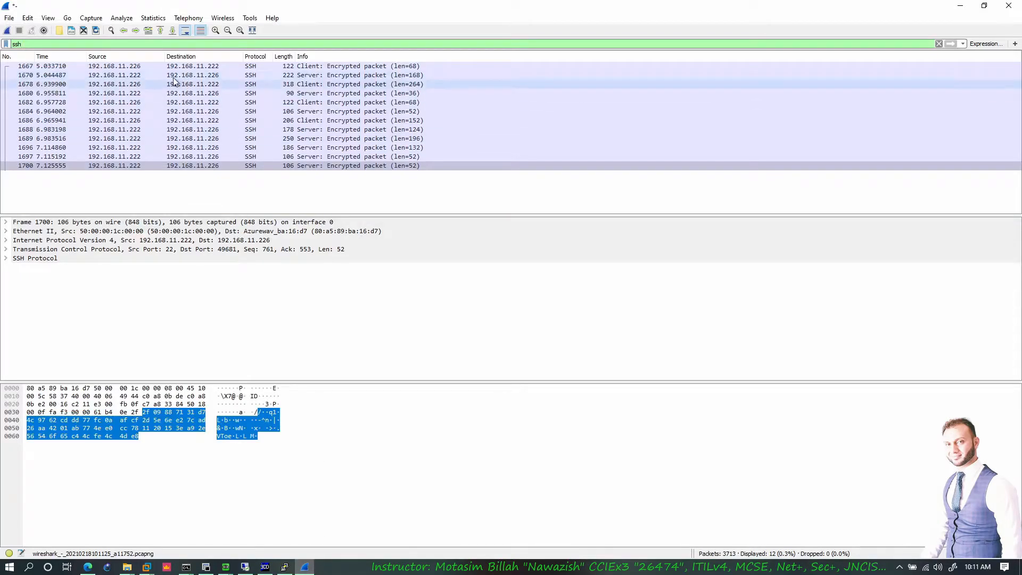
left_click(122, 19)
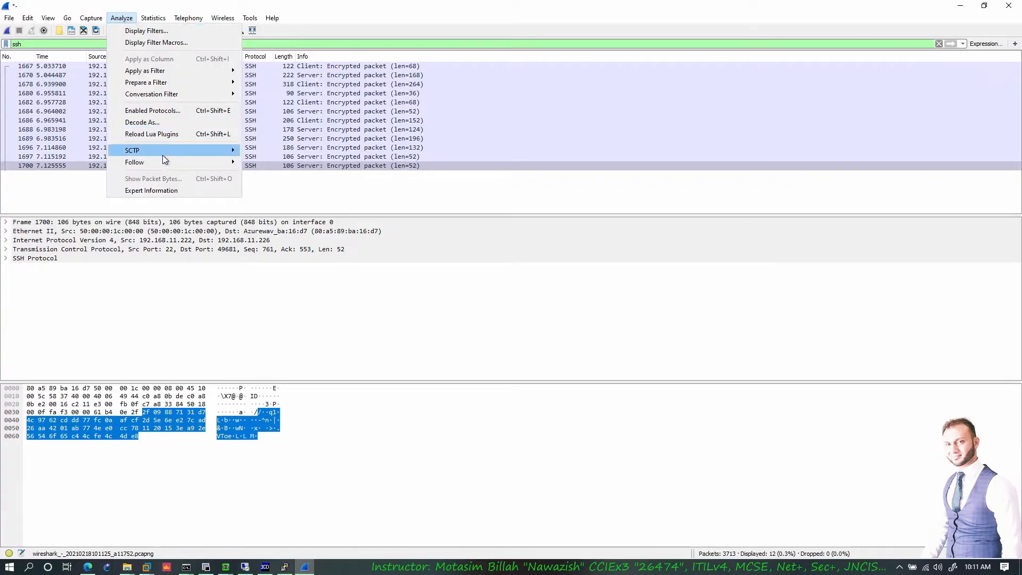
mouse_move(168, 161)
left_click(292, 163)
- Examine the garbled encrypted text of stream 3, then close the view and minimise Wireshark
left_click_drag(292, 161, 275, 61)
left_click_drag(306, 158, 240, 109)
left_click(405, 133)
left_click(384, 149)
left_click(362, 110)
left_click(372, 85)
left_click_drag(303, 54, 415, 126)
left_click(405, 134)
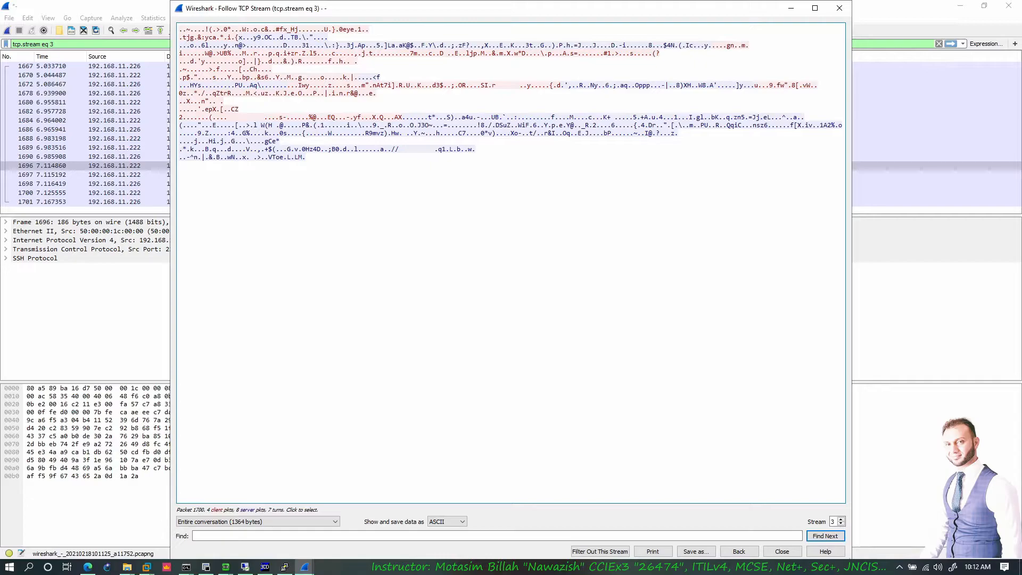
left_click(775, 556)
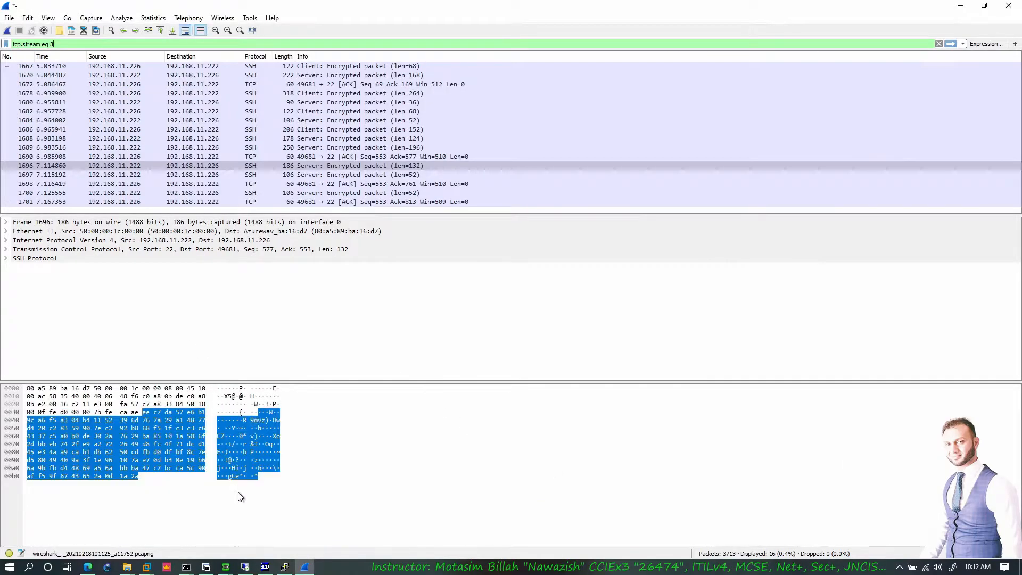
left_click(960, 7)
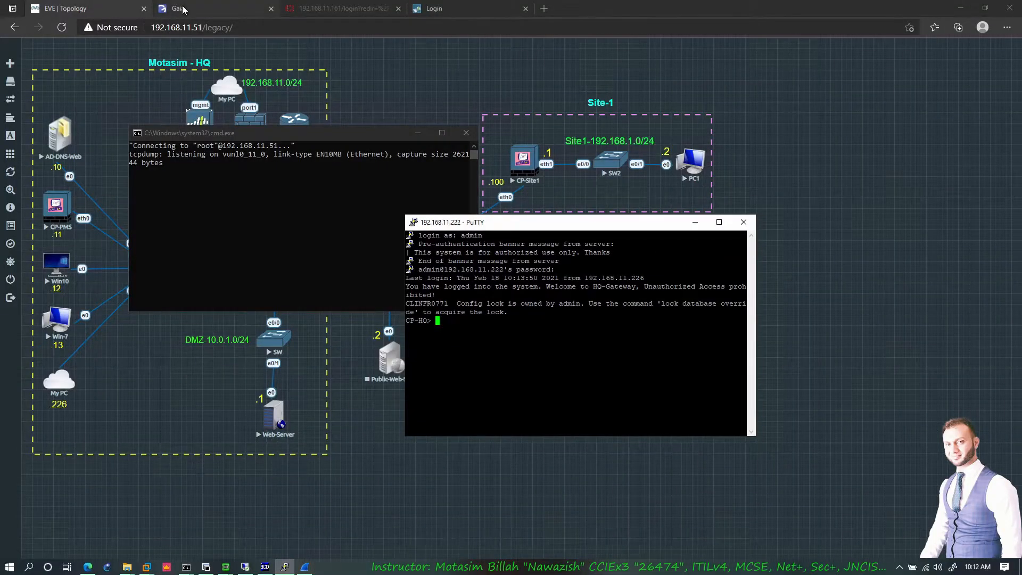
- Open CP-HQ's System Management > Host Access page in Gaia Portal
left_click(178, 8)
left_click(43, 363)
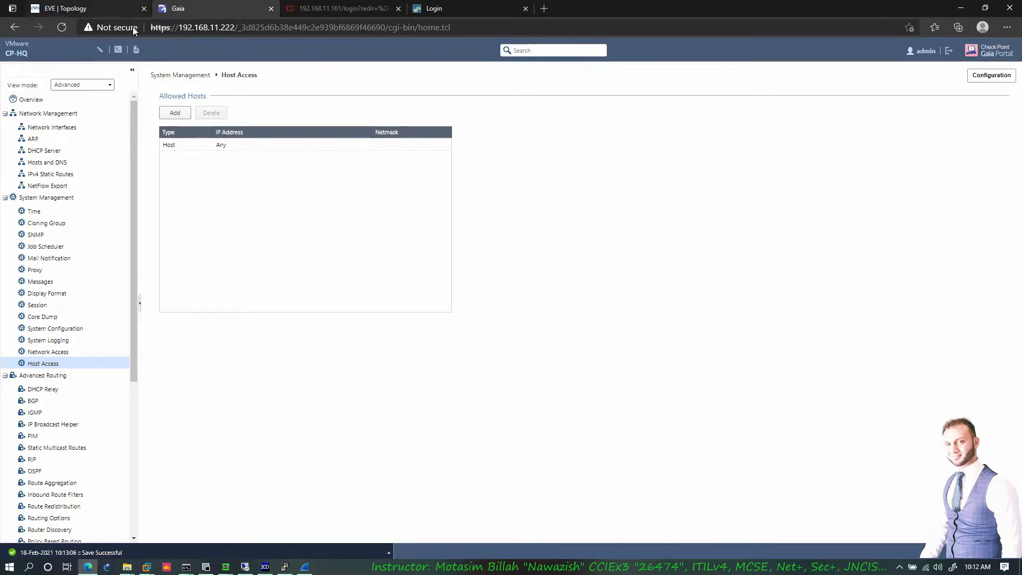
left_click(106, 9)
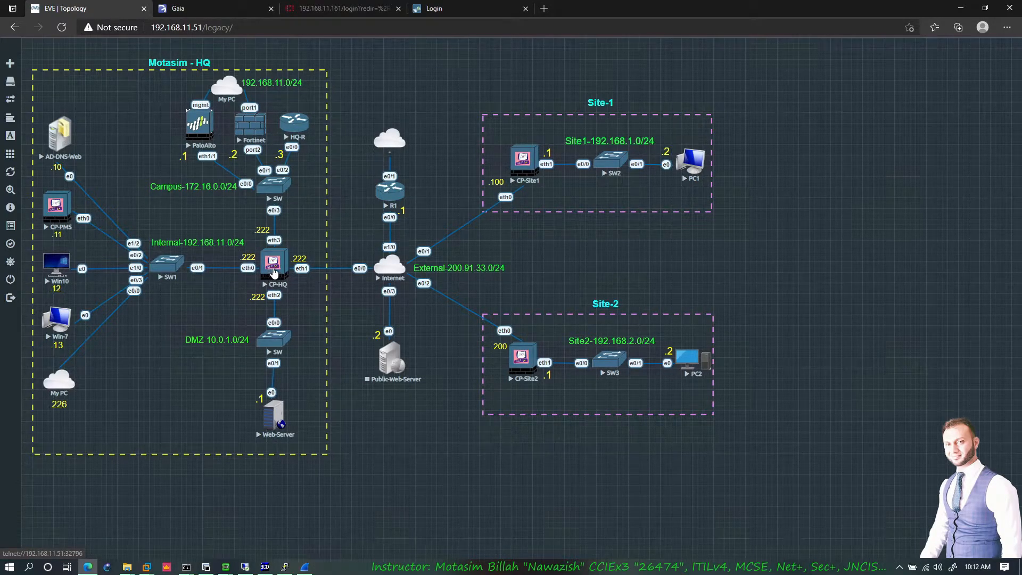
left_click(181, 9)
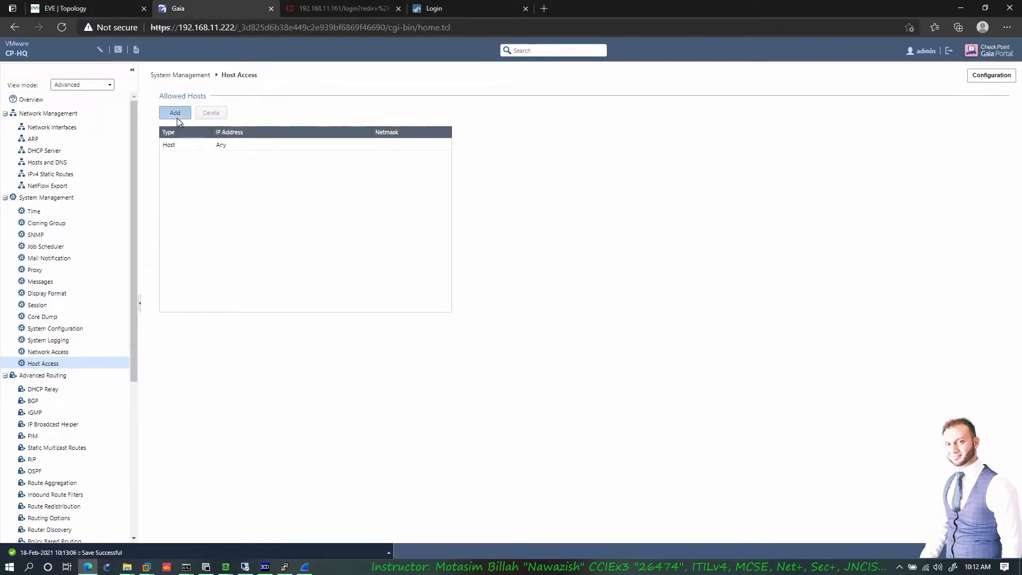
- Try a new allowed host as Network, then Any IP Address, and cancel without adding
left_click(174, 113)
left_click(438, 291)
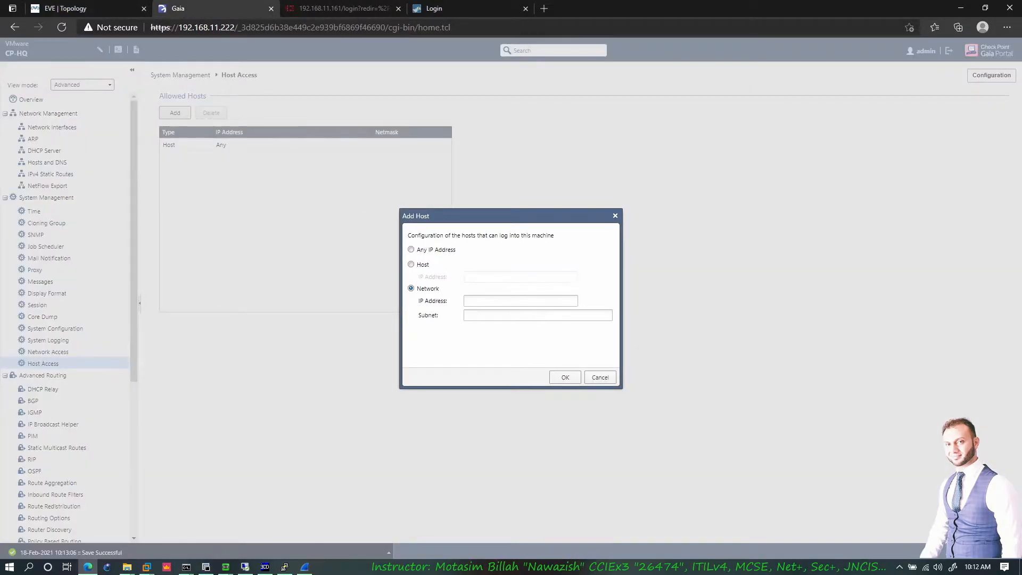
left_click(528, 315)
left_click(432, 251)
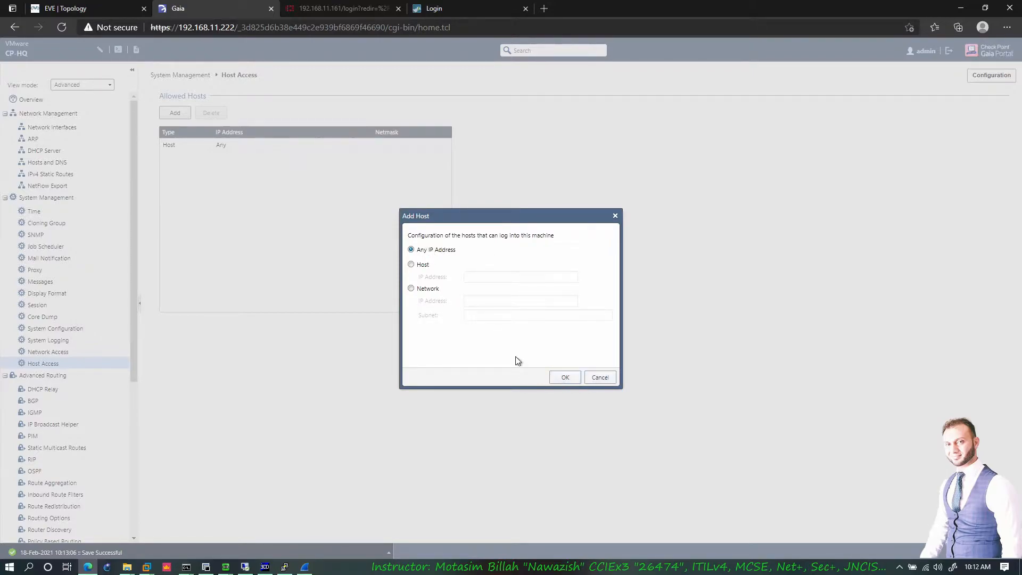
left_click(598, 377)
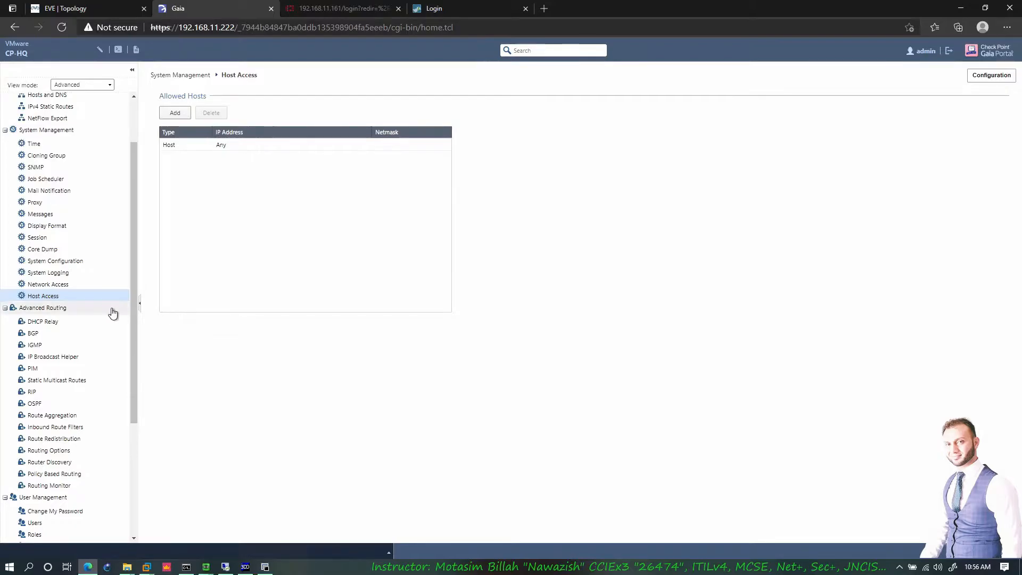
- Open Advanced Routing > DHCP Relay for CP-HQ, then switch to the EVE | Topology tab
scroll(55, 341, "down", 3)
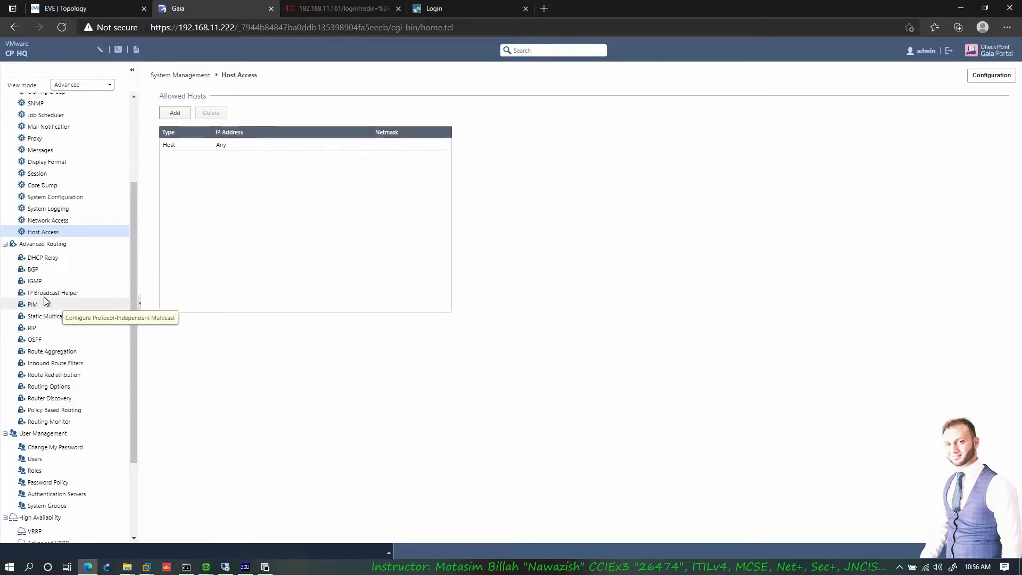
scroll(50, 299, "up", 3)
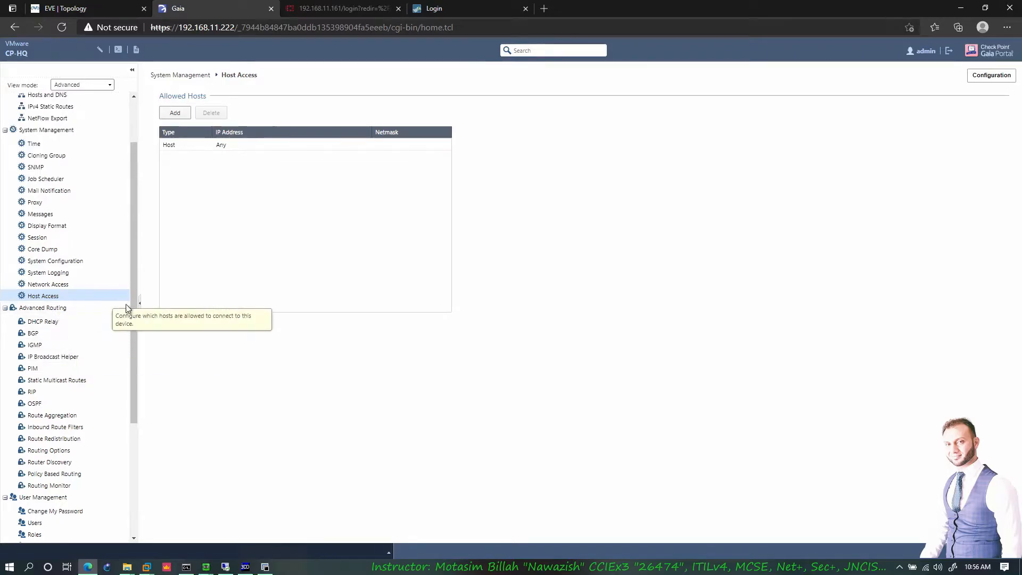
left_click(63, 321)
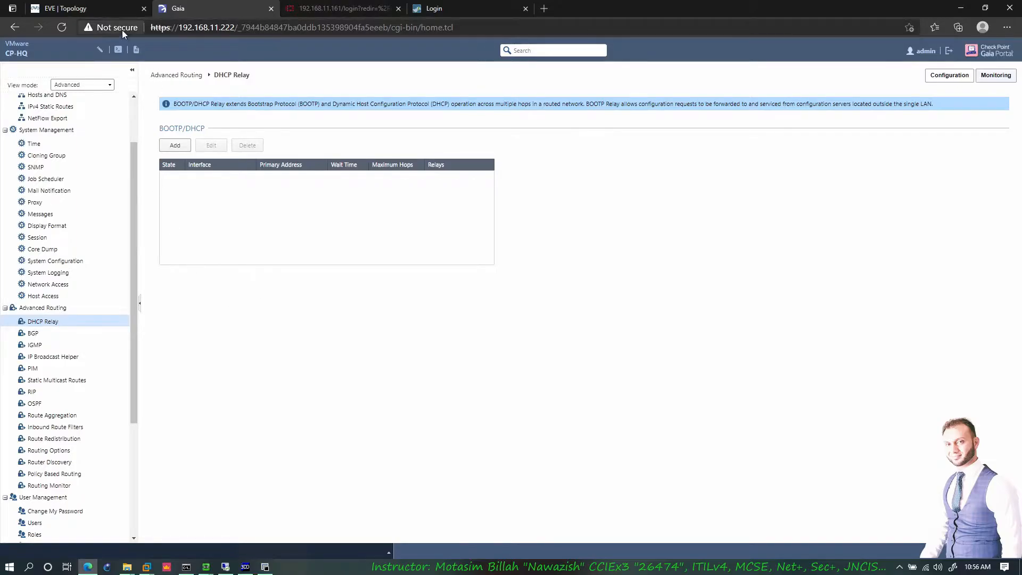
left_click(116, 16)
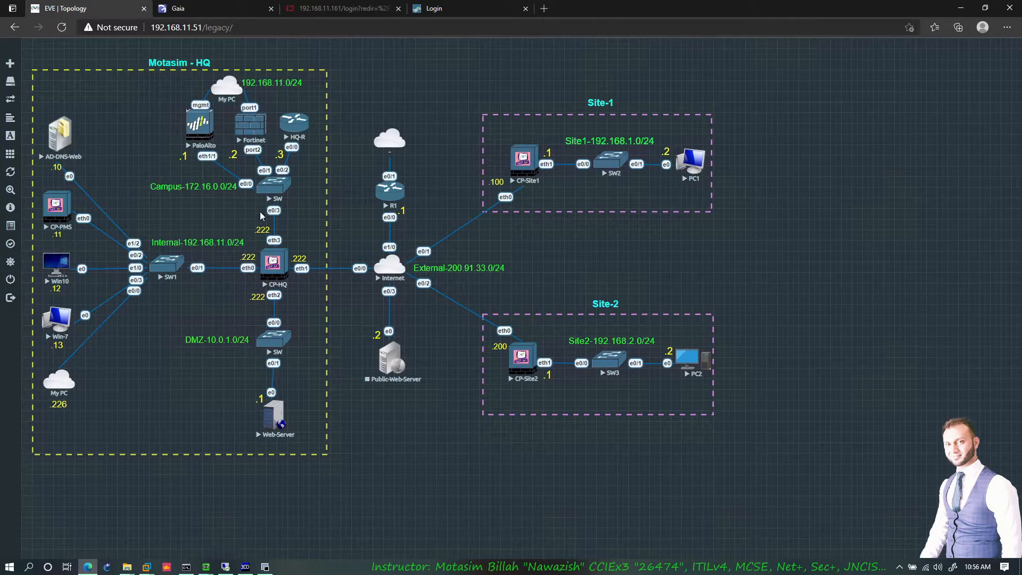
- Sketch a yellow curve dividing the internal side, a line along eth3, a box around HQ-R and an arrow under SW1
mouse_move(143, 132)
left_mouse_down()
mouse_move(232, 238)
mouse_move(186, 371)
mouse_move(97, 394)
left_mouse_up()
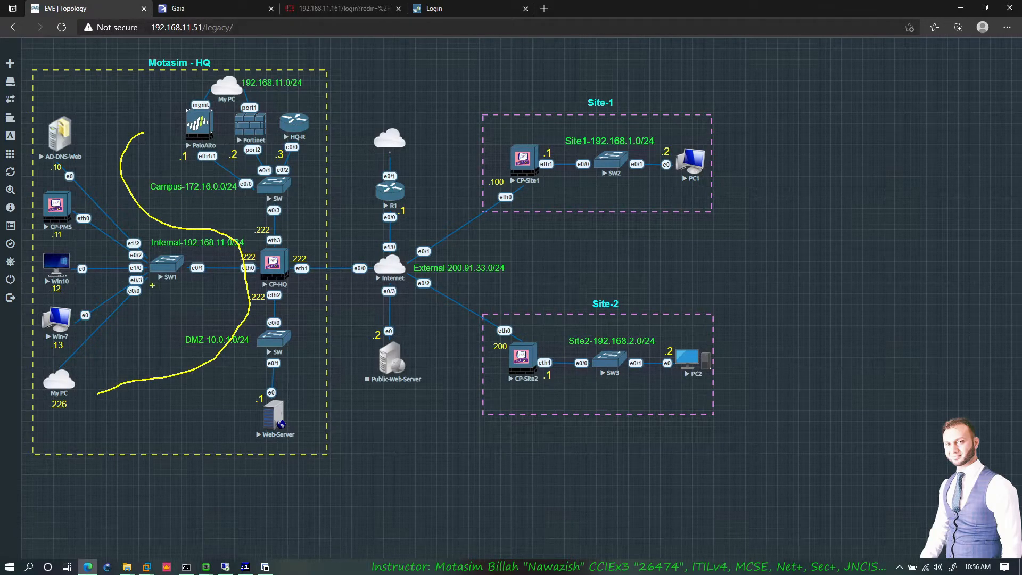
mouse_move(283, 236)
left_mouse_down()
mouse_move(283, 175)
mouse_move(297, 182)
left_mouse_up()
mouse_move(283, 109)
left_mouse_down()
mouse_move(286, 141)
mouse_move(304, 121)
mouse_move(284, 108)
left_mouse_up()
mouse_move(154, 278)
left_mouse_down()
mouse_move(214, 280)
mouse_move(203, 292)
left_mouse_up()
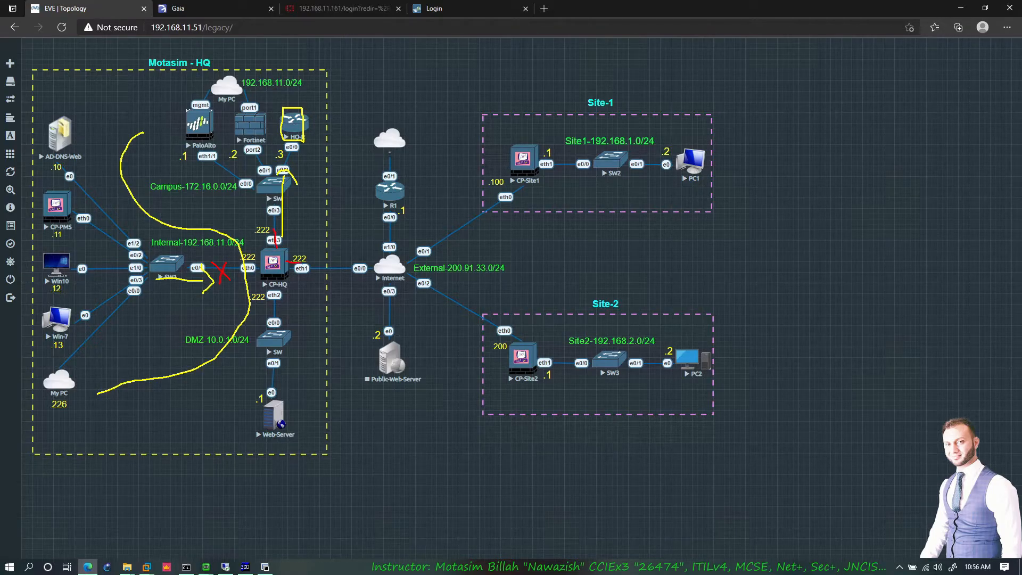
- Strike through CP-HQ's eth0 link in red, then add green marks above it and along the eth3 link
left_click_drag(256, 267, 240, 267)
left_click_drag(214, 262, 237, 260)
left_click_drag(278, 244, 287, 152)
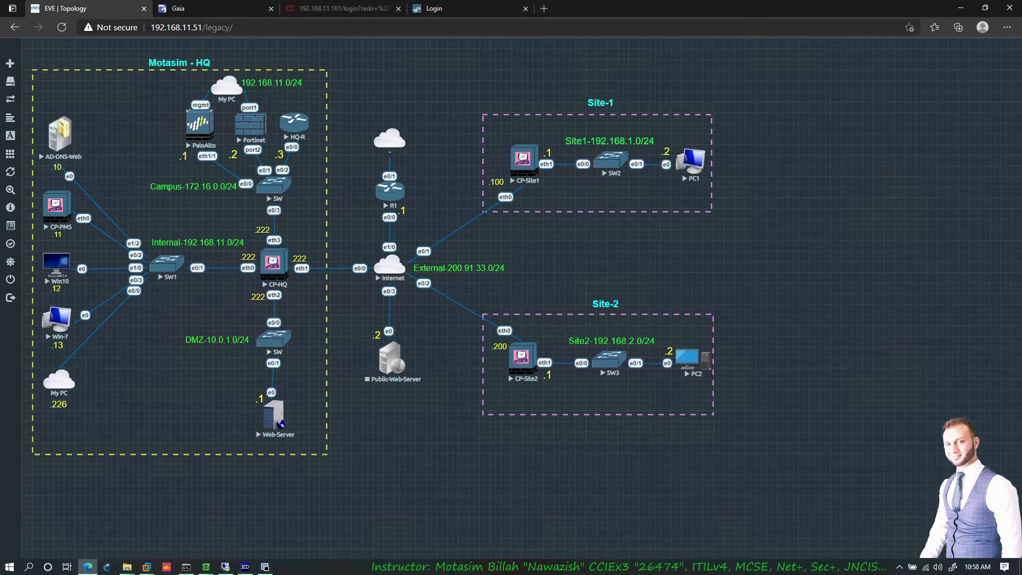
- On CP-HQ's DHCP Relay page, begin a new relay entry on interface eth0
left_click(178, 8)
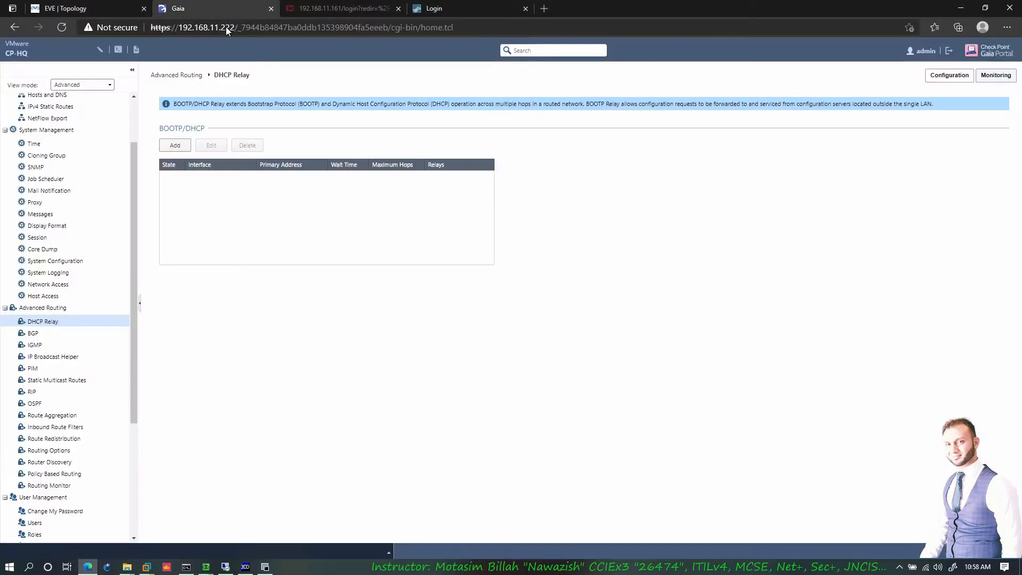
left_click(173, 146)
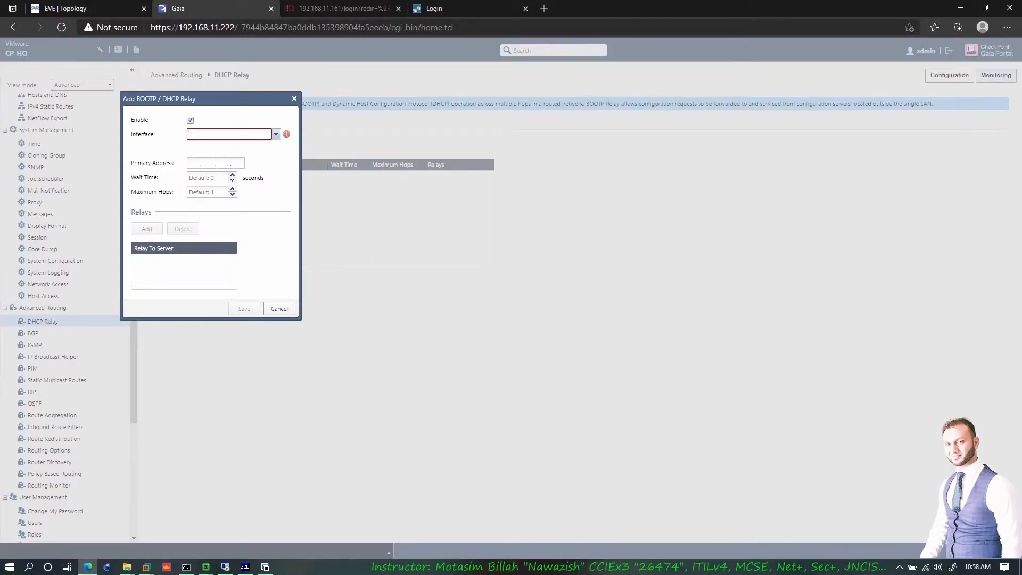
left_click(276, 135)
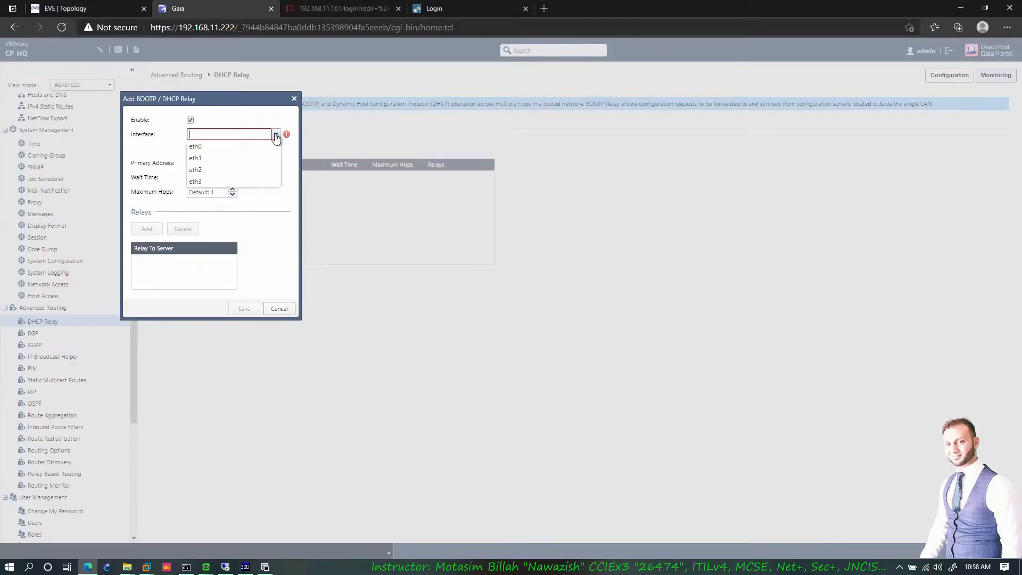
left_click(207, 148)
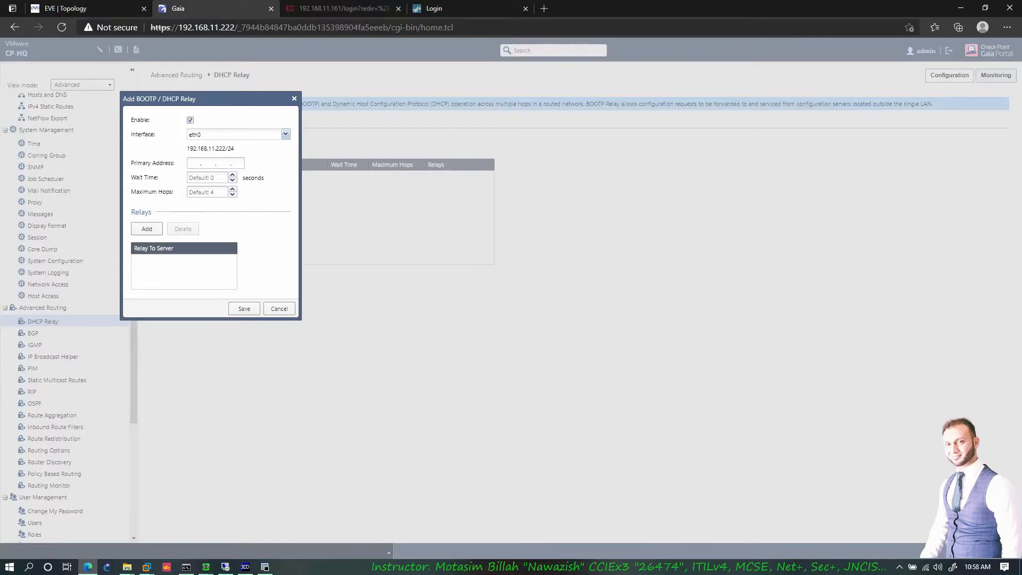
- Start a relay server address of 172.16, then cancel both dialogs and return to the EVE-NG topology
left_click(149, 229)
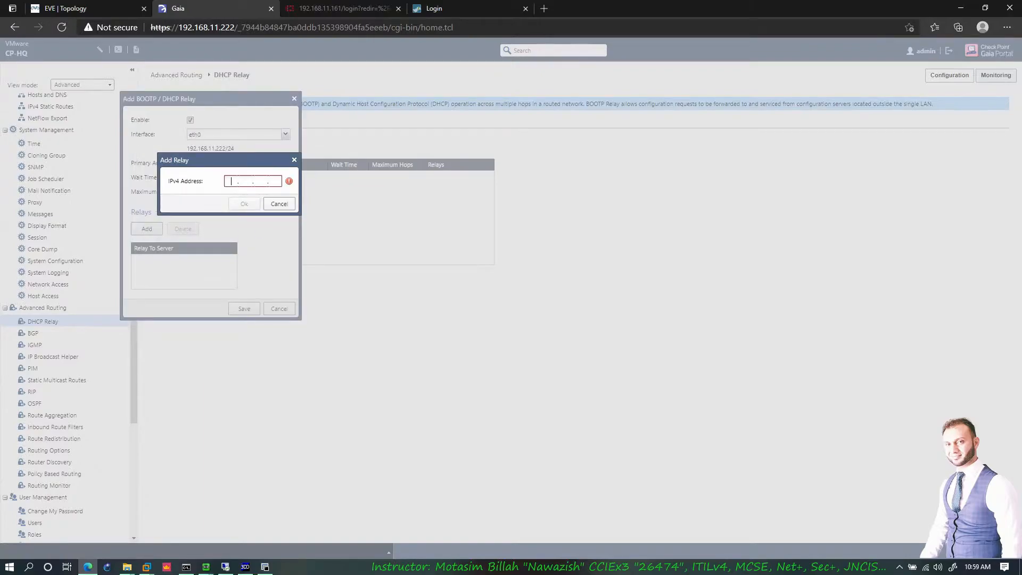
type("172.16")
left_click(282, 204)
left_click(271, 310)
left_click(116, 10)
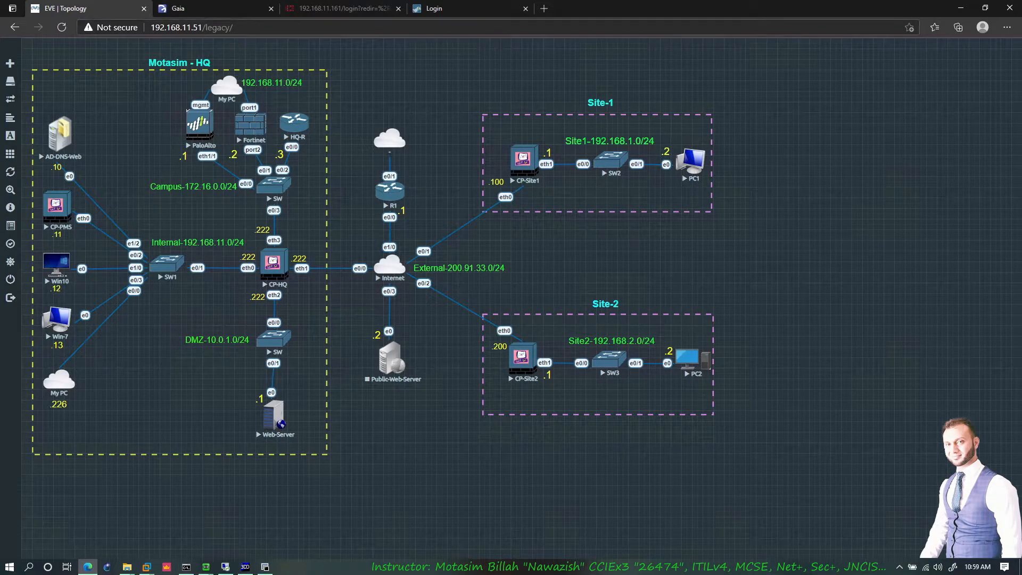
- Back in Gaia Portal, open CP-HQ's Advanced Routing > BGP settings page
left_click(213, 8)
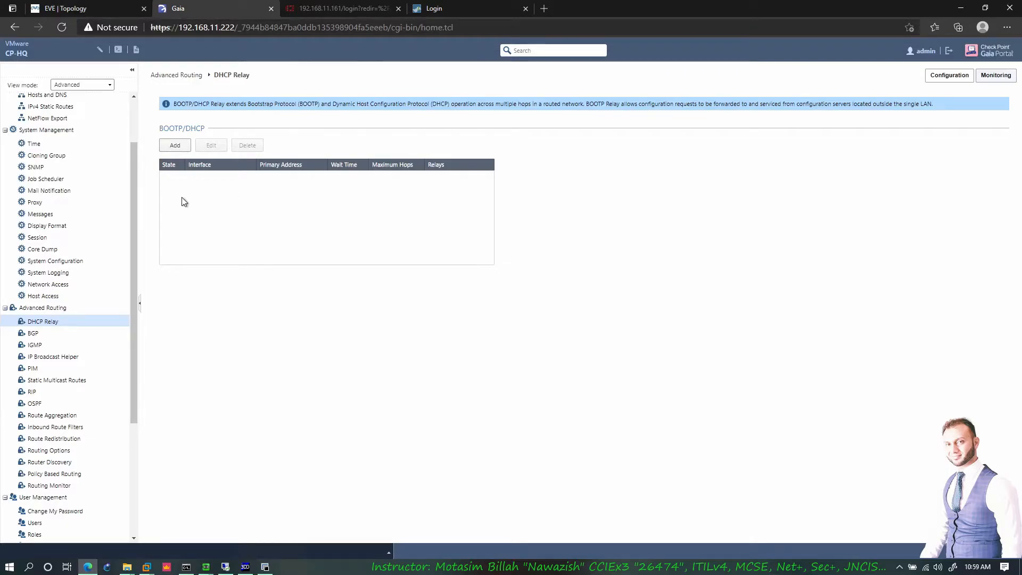
left_click(58, 336)
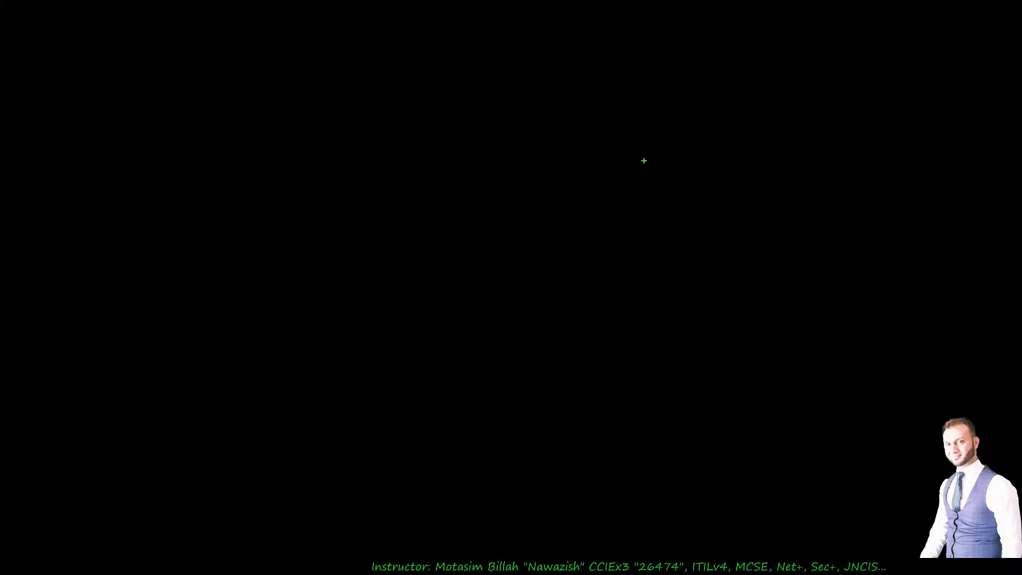
- Draw three large green circles: upper right, lower right and a big one on the left
left_click_drag(650, 130, 826, 300)
key("g")
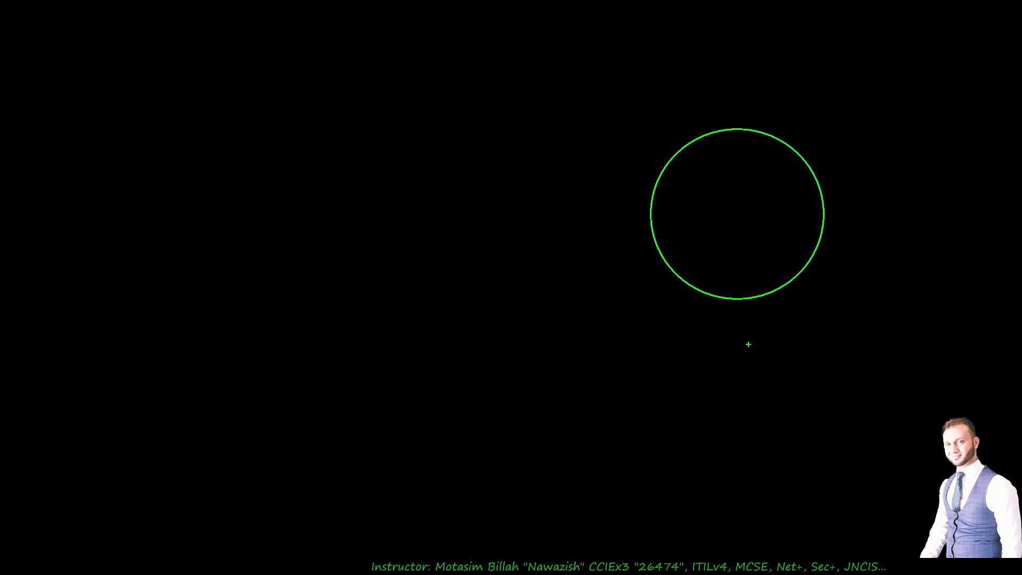
left_click_drag(675, 346, 828, 509)
left_click_drag(286, 217, 498, 457)
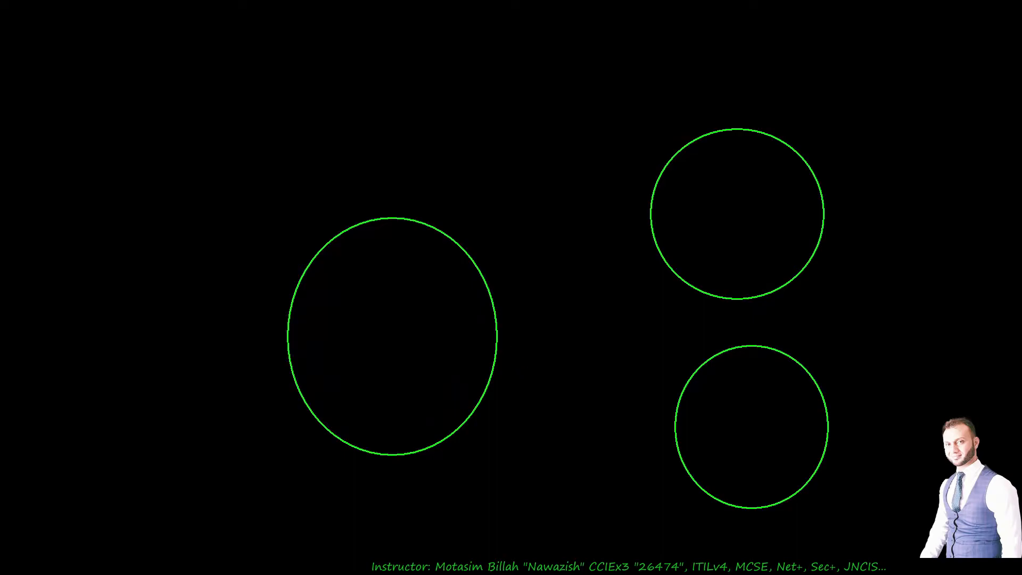
- Add four small circles inside the left circle and an oval grouping the upper ones
left_click_drag(412, 273, 463, 355)
left_click_drag(379, 366, 402, 393)
left_click_drag(329, 288, 356, 314)
left_click_drag(326, 264, 456, 323)
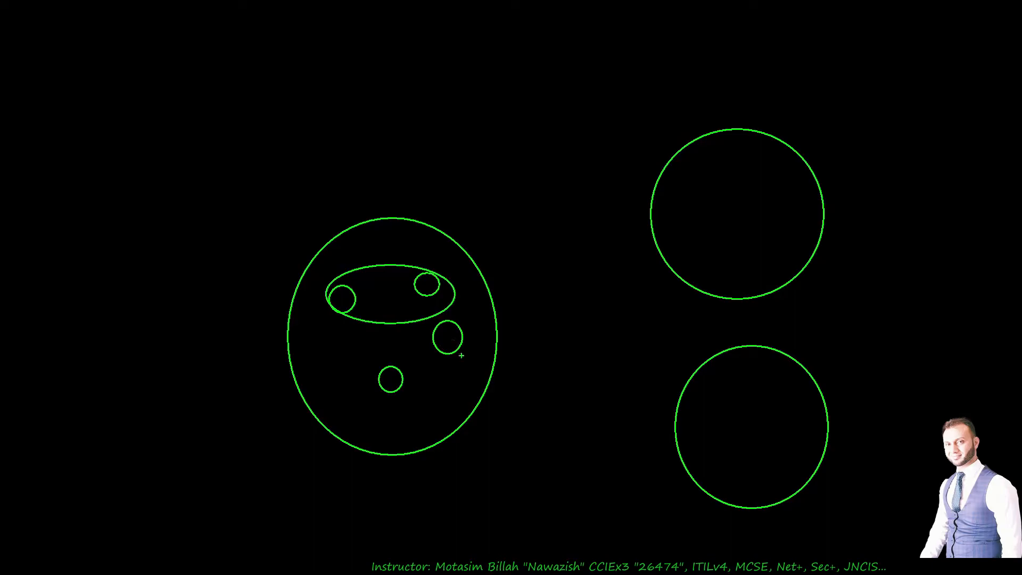
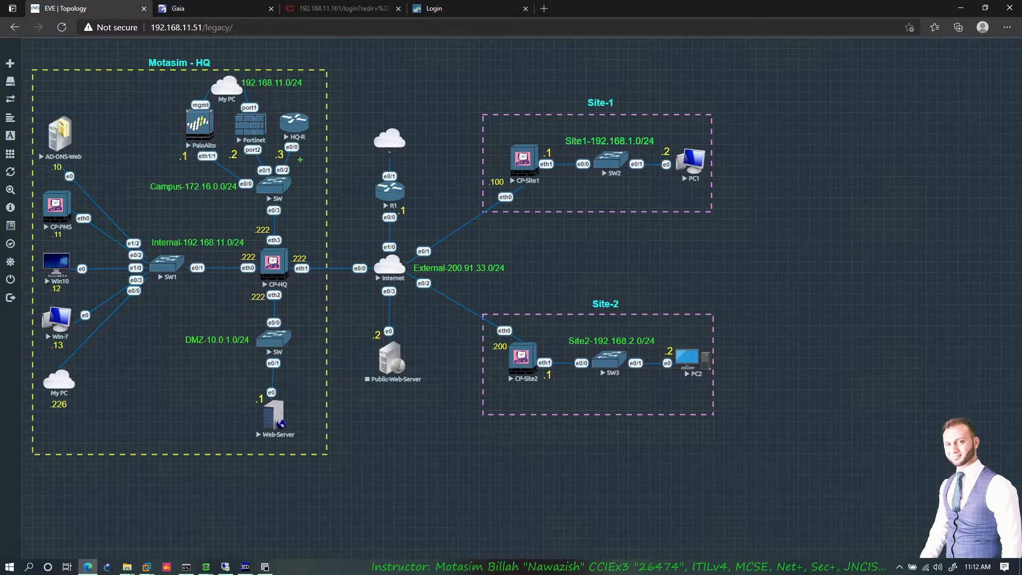
mouse_move(312, 97)
left_mouse_down()
mouse_move(325, 124)
mouse_move(316, 156)
mouse_move(264, 143)
mouse_move(268, 113)
mouse_move(306, 94)
left_mouse_up()
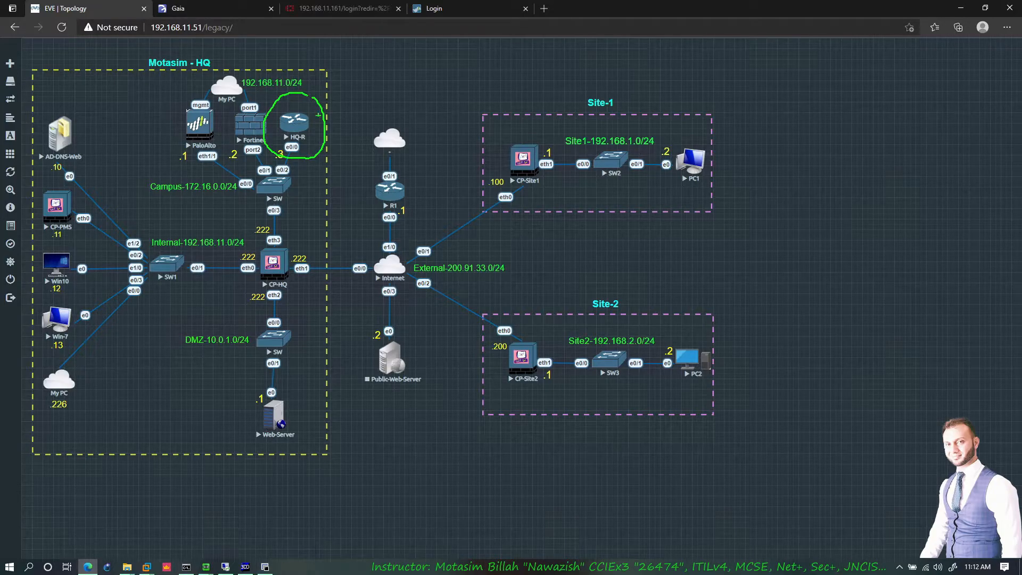
mouse_move(268, 242)
left_mouse_down()
mouse_move(313, 262)
mouse_move(255, 292)
mouse_move(278, 246)
left_mouse_up()
key("r")
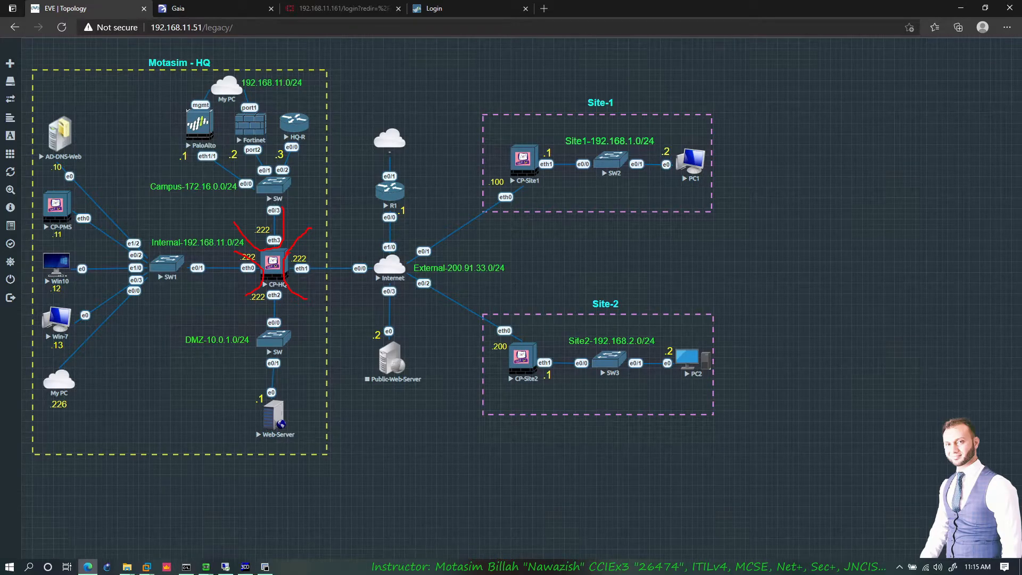
left_click_drag(272, 266, 283, 258)
key("Escape")
- In CP-HQ's Gaia Portal, open the BGP page and override the configuration lock
left_click(189, 8)
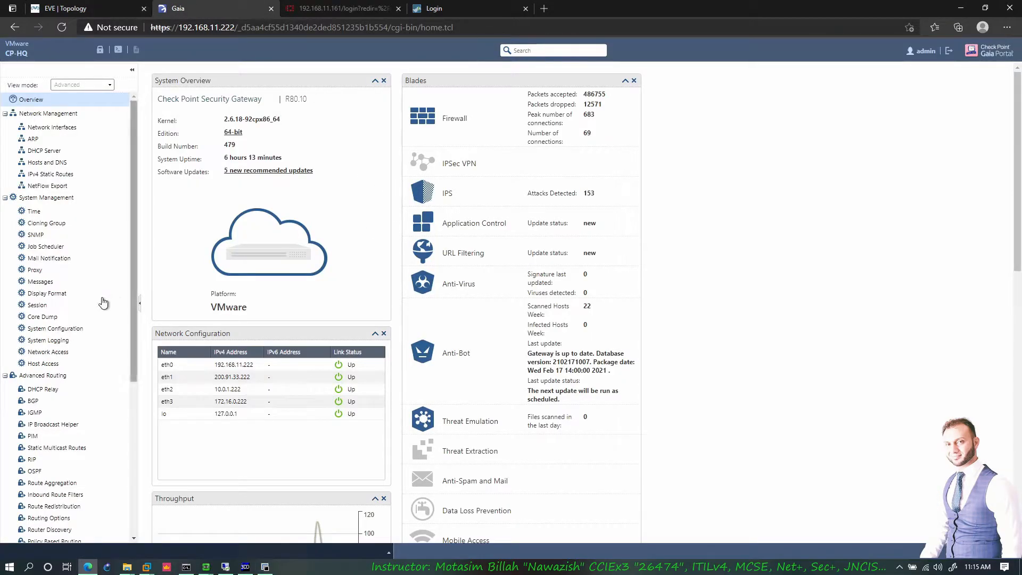
left_click(33, 401)
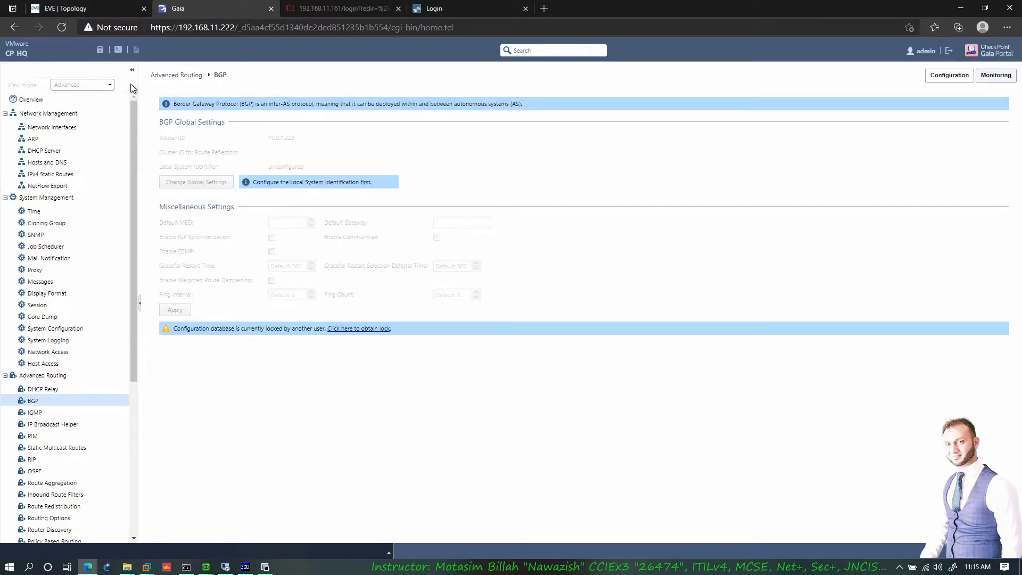
left_click(100, 50)
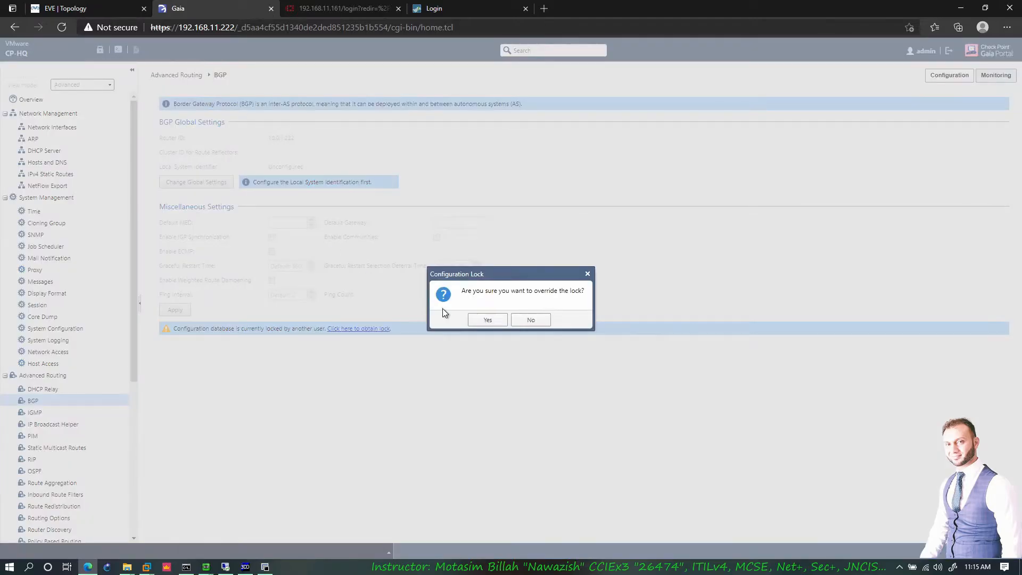
left_click(485, 320)
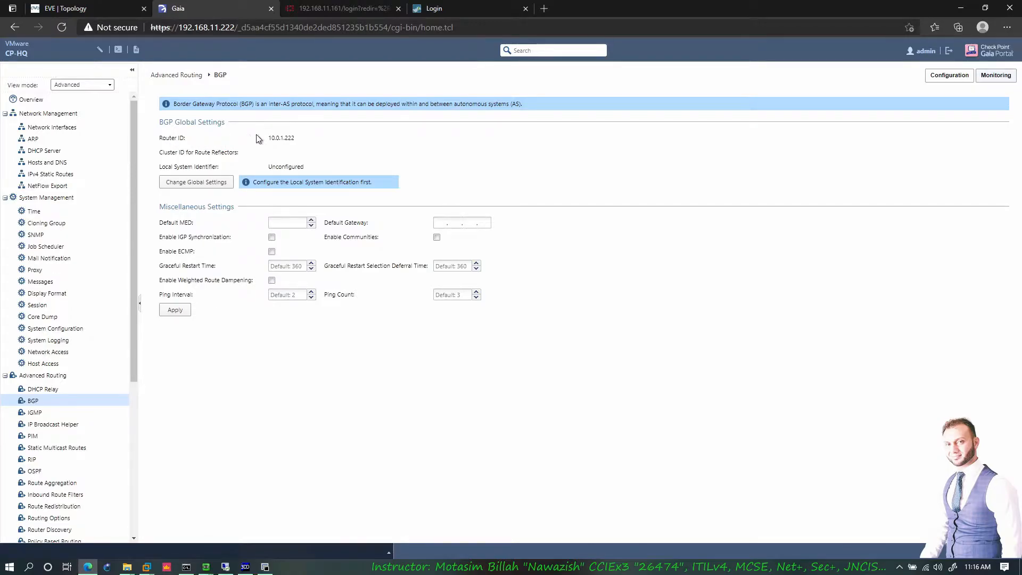
- Highlight the current Router ID 10.0.1.222, briefly checking the EVE-NG topology in between
left_click_drag(293, 138, 269, 139)
left_click(269, 139)
left_click_drag(296, 138, 271, 139)
left_click(80, 9)
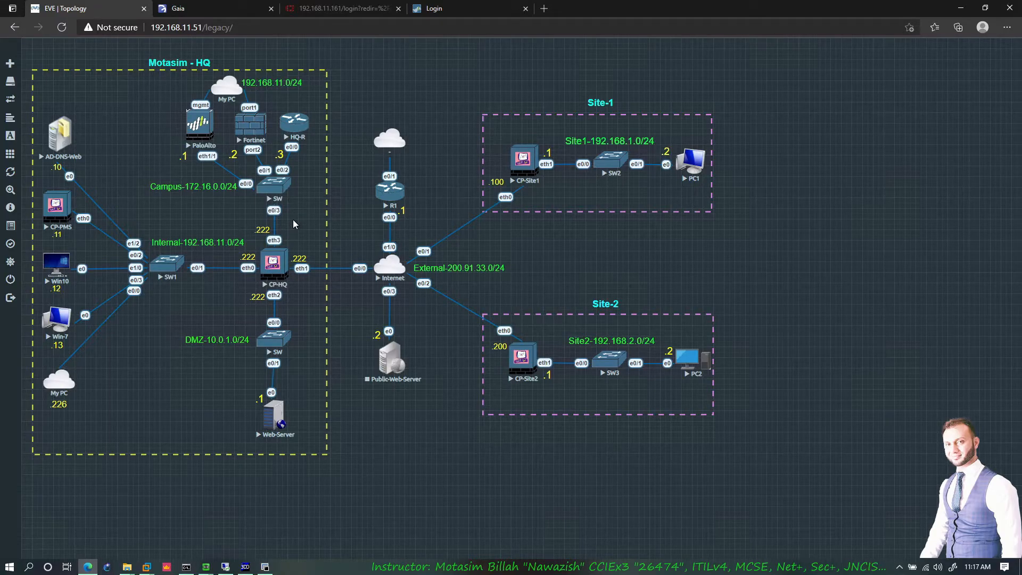
left_click(216, 11)
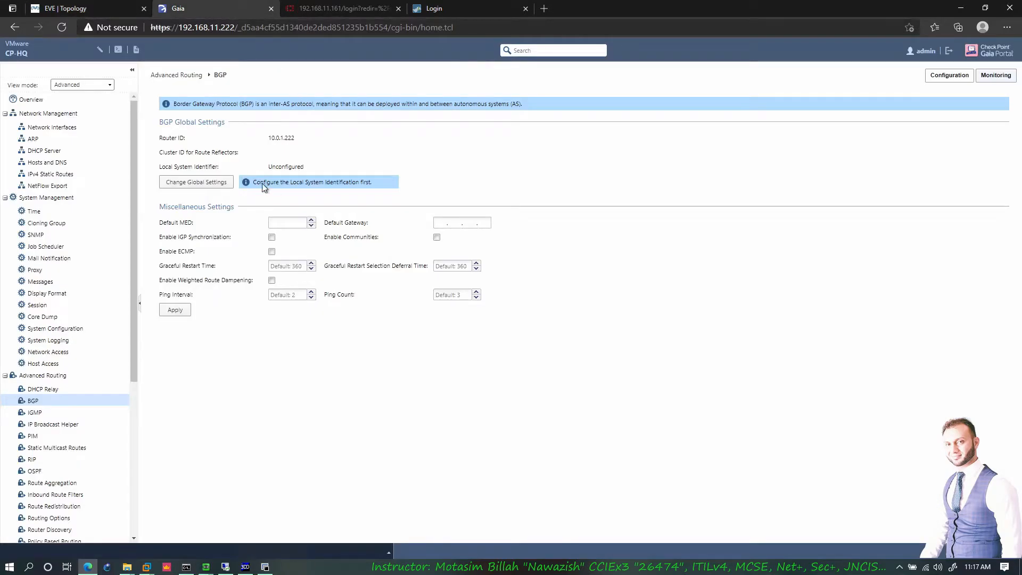
mouse_move(268, 137)
left_mouse_down()
mouse_move(295, 137)
mouse_move(279, 136)
left_mouse_up()
left_click_drag(293, 137, 271, 138)
left_click(271, 137)
- Open Change Global Settings and select the Router ID field's contents
left_click(207, 183)
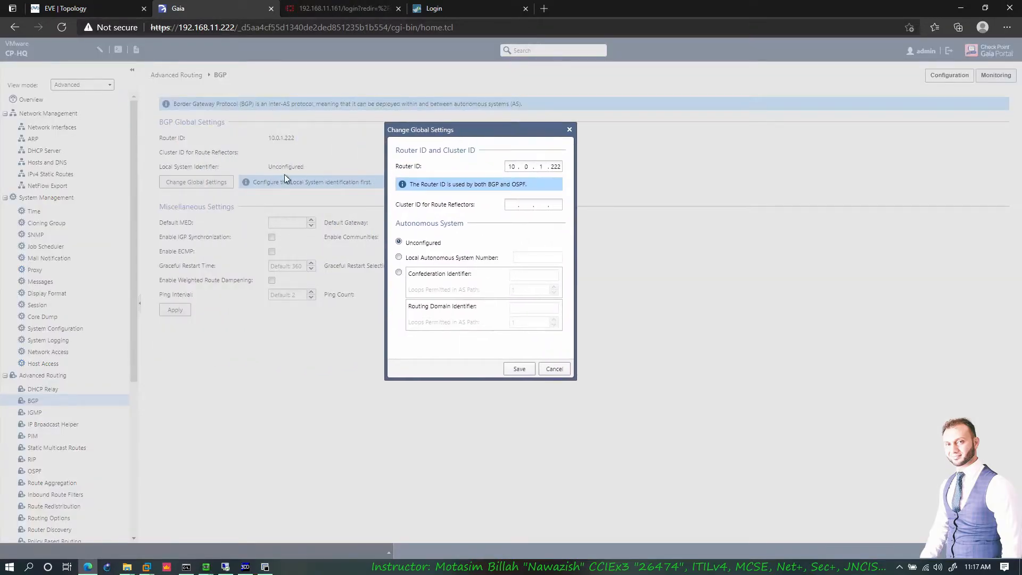
left_click(548, 167)
left_click(511, 166)
key("ctrl+a")
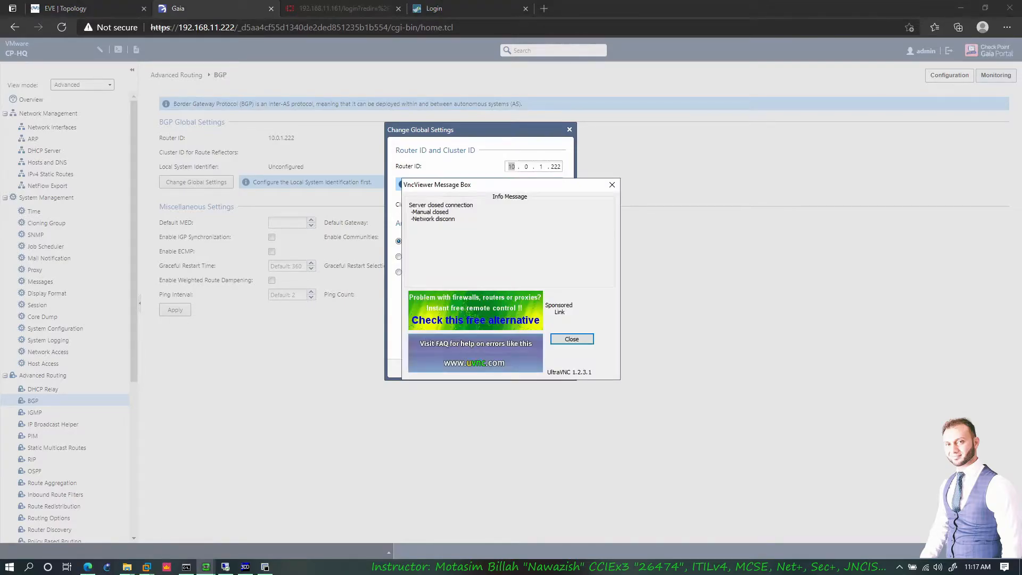
- Dismiss the VNC error and enter the Router ID as 1.1.1.1
left_click(572, 339)
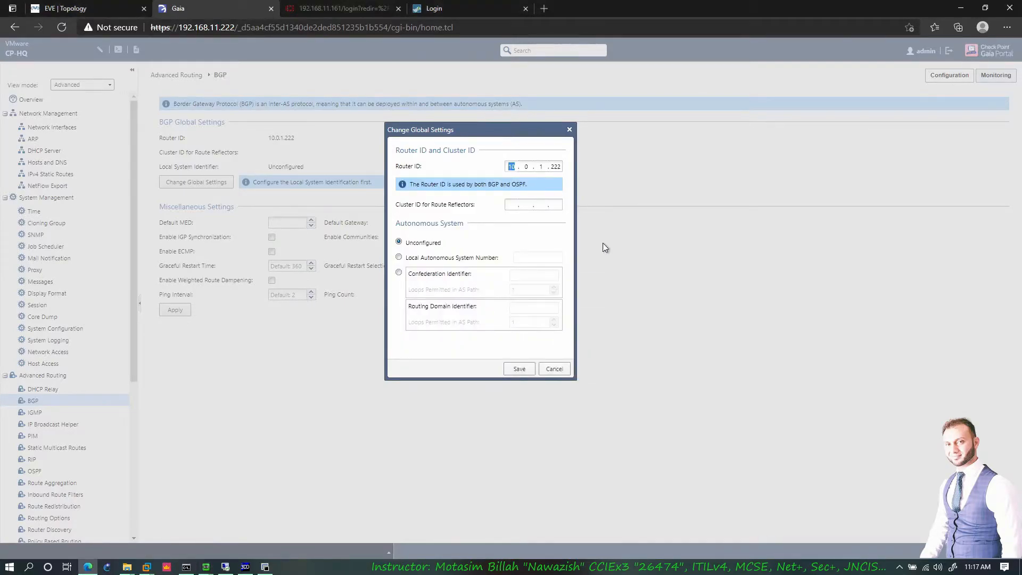
type("11.1.1.")
key("BackSpace")
key("BackSpace")
key("BackSpace")
key("BackSpace")
key("BackSpace")
key("BackSpace")
key("BackSpace")
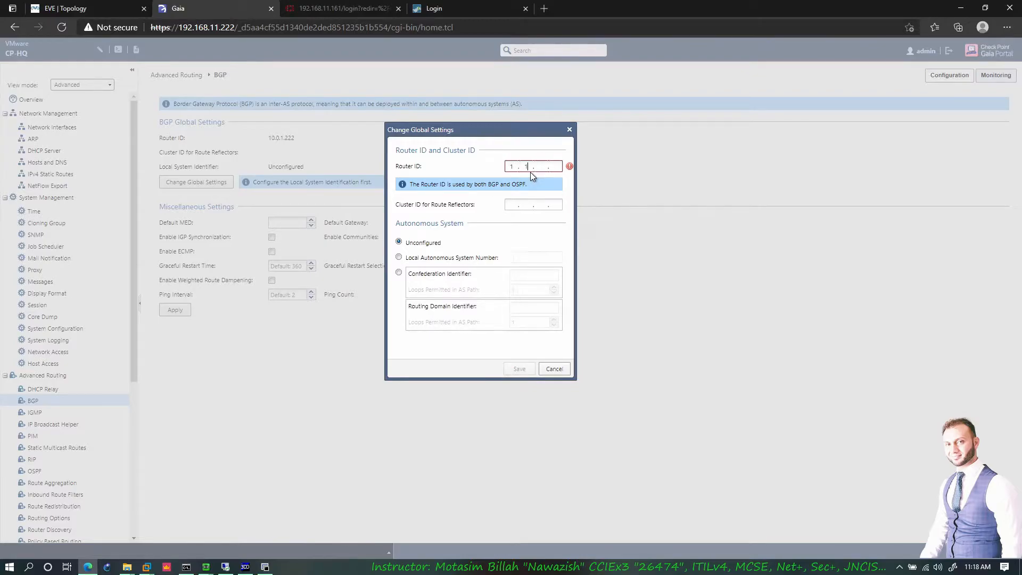
type(". 1 . 1 . 1")
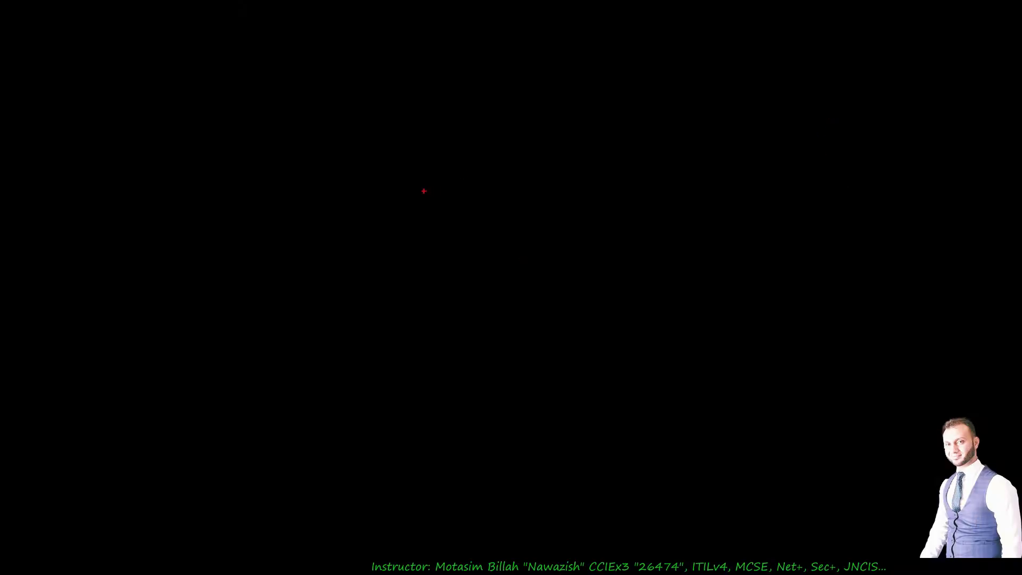
left_click_drag(363, 140, 675, 445)
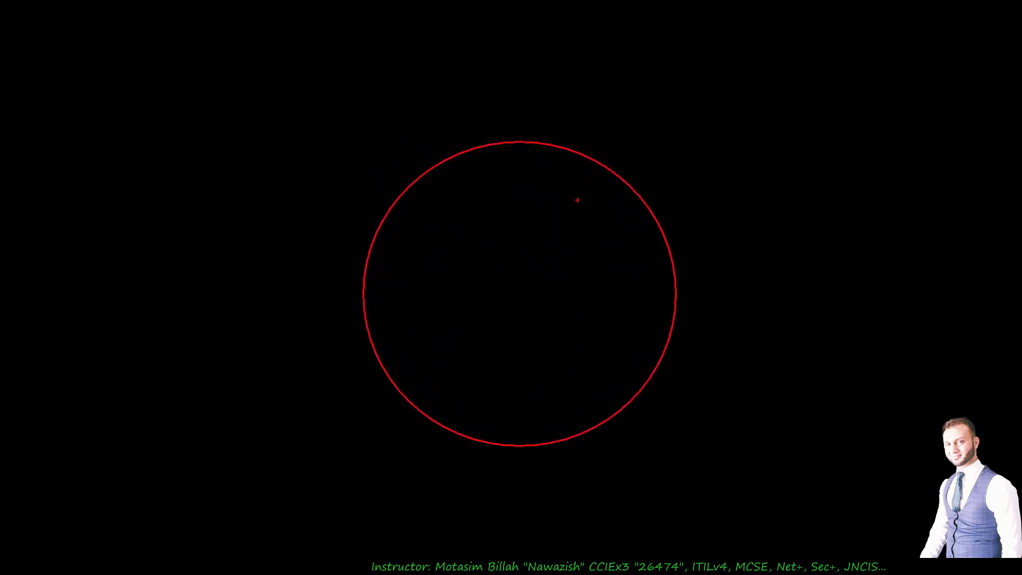
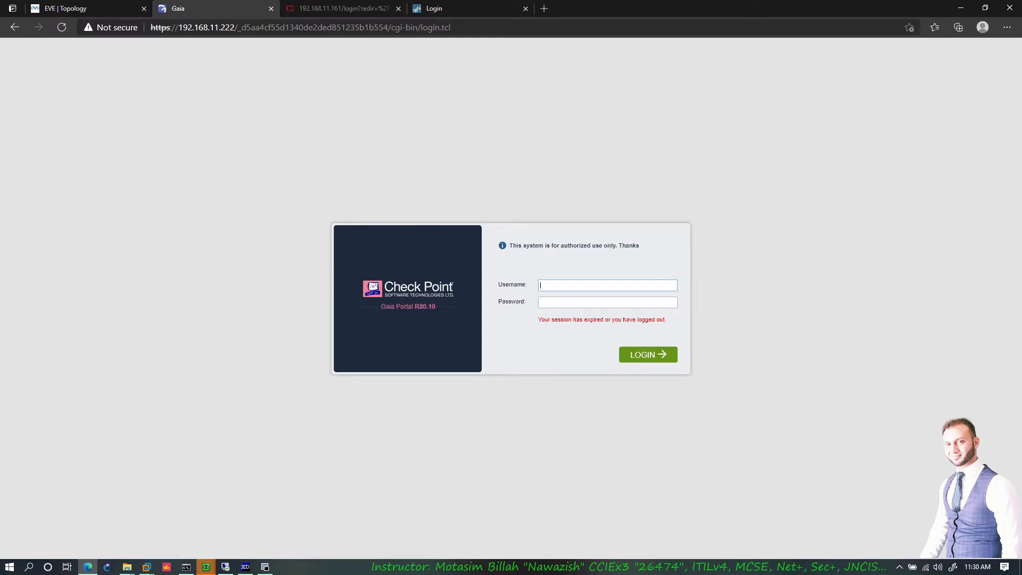
- Log in to CP-HQ as admin, override the configuration lock, and go to Advanced Routing > BGP
type("in")
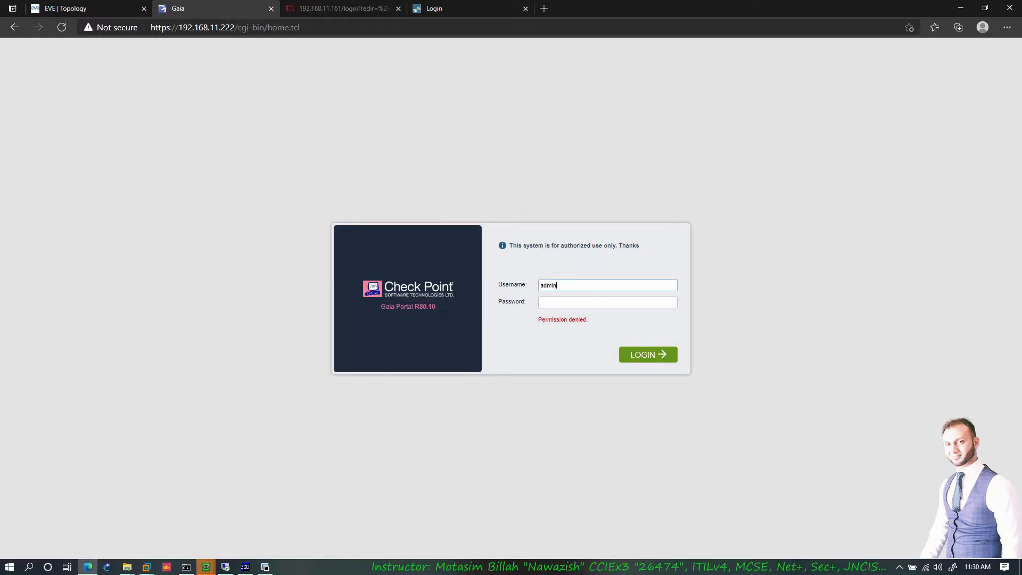
type("23")
key("Return")
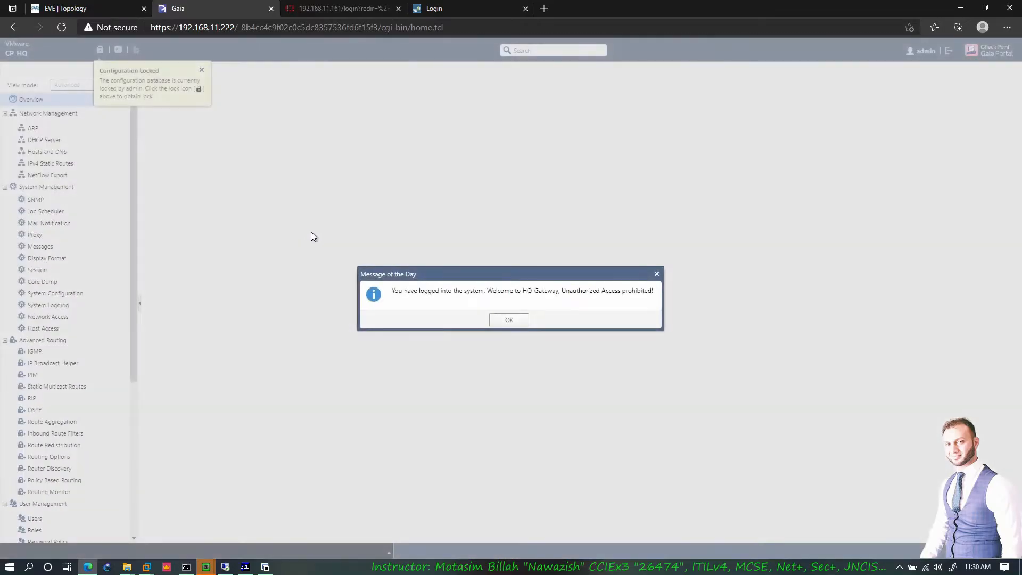
left_click(509, 319)
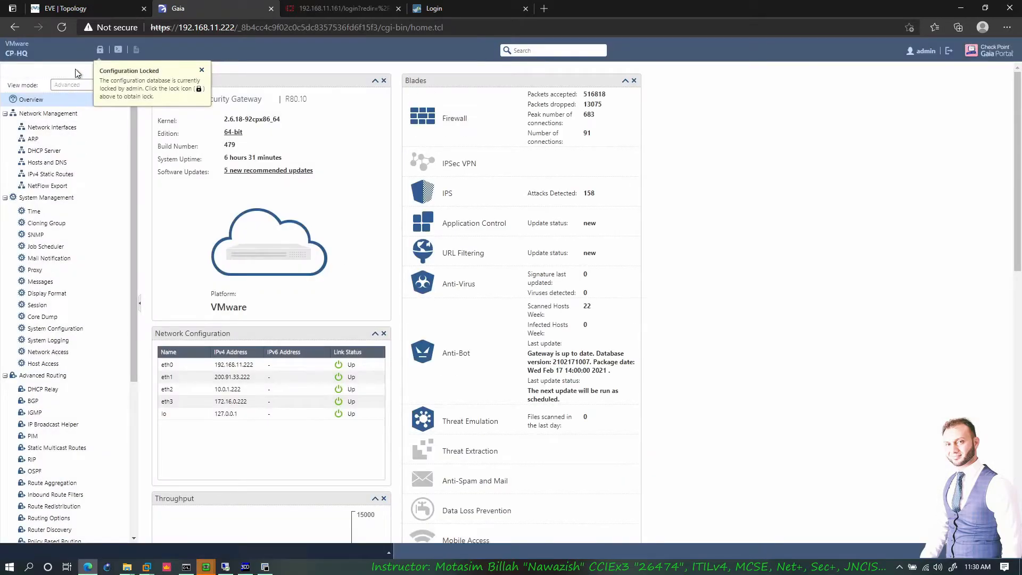
left_click(98, 52)
left_click(493, 320)
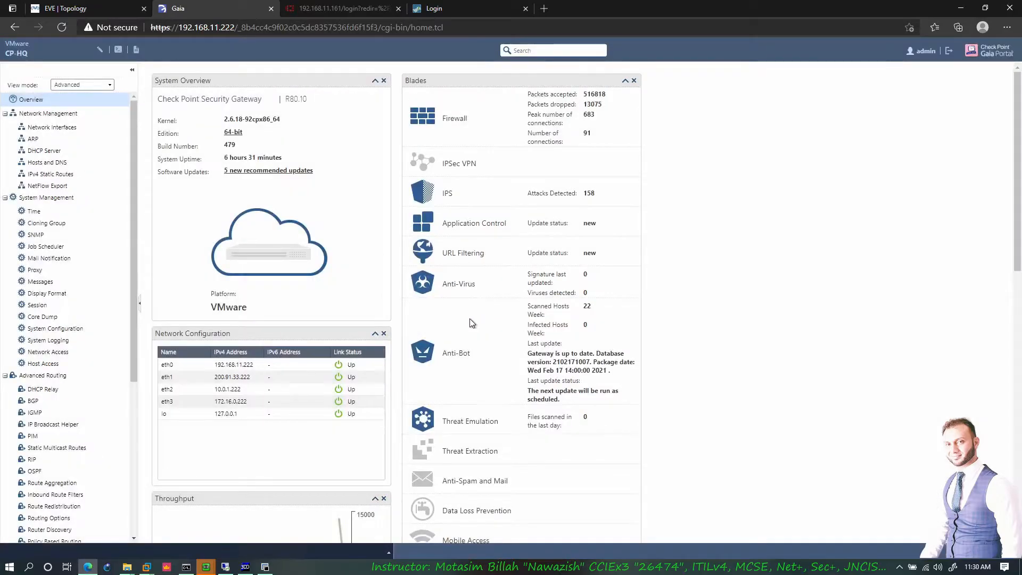
left_click(33, 401)
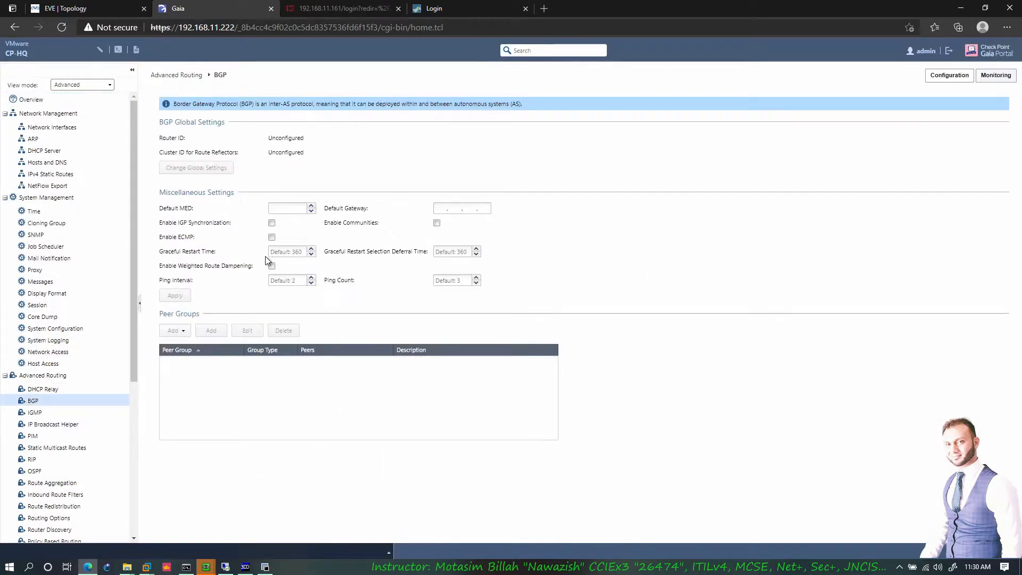
- Save the BGP global settings with router ID 1.1.1.1 and local AS number 100
left_click(217, 184)
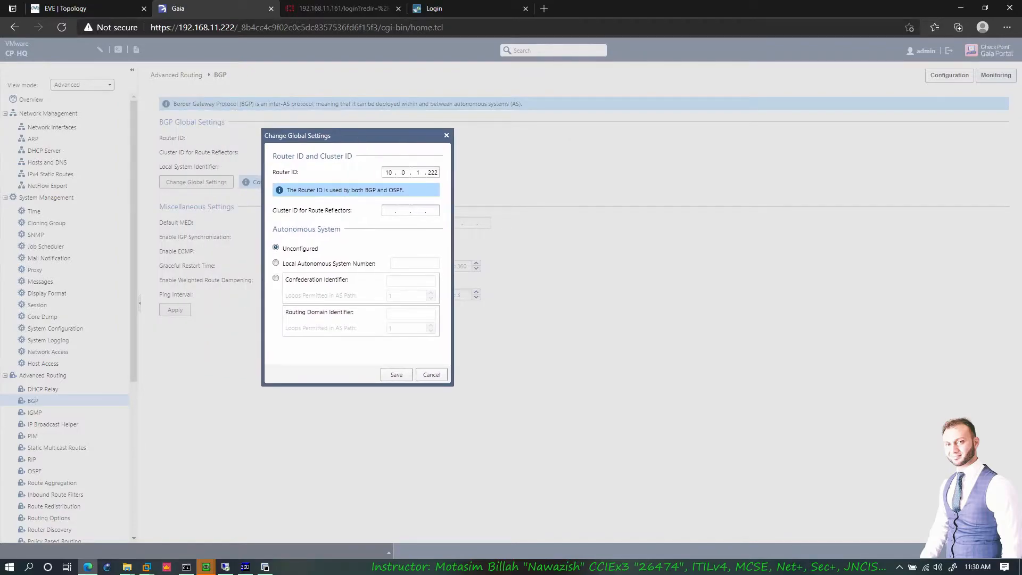
type("1 .1 . 1 . 1 . 1")
left_click(276, 263)
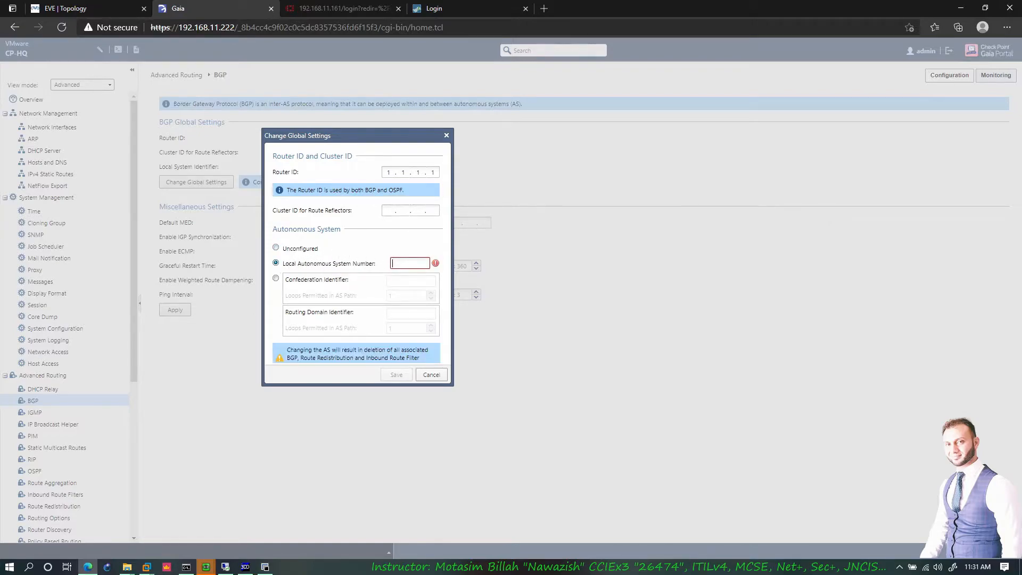
left_click(413, 263)
type("100")
left_click(396, 374)
left_click(398, 375)
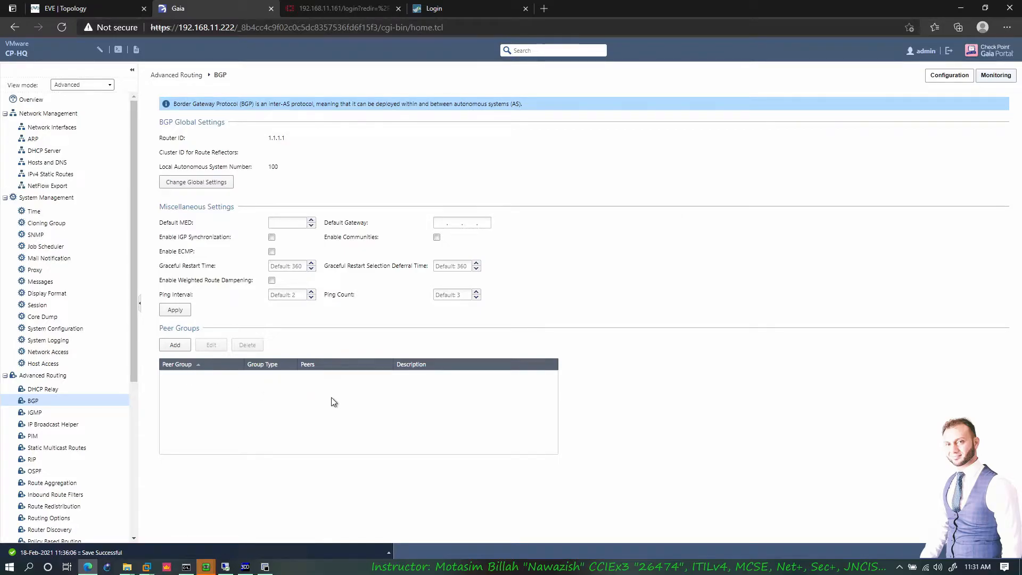
- Start a new BGP peer group, checking the EVE topology, and enter peer AS 200
left_click(175, 347)
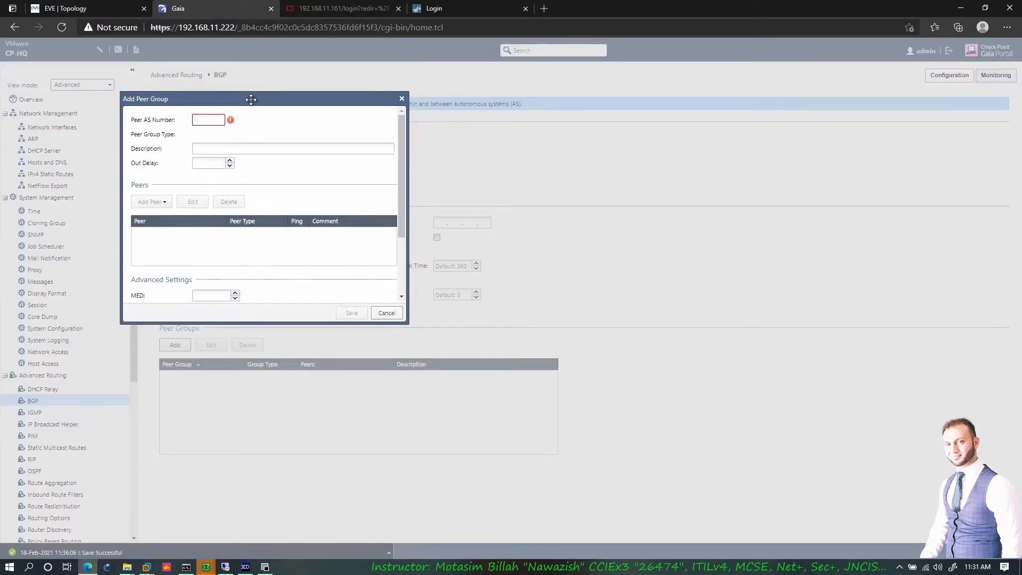
left_click(122, 9)
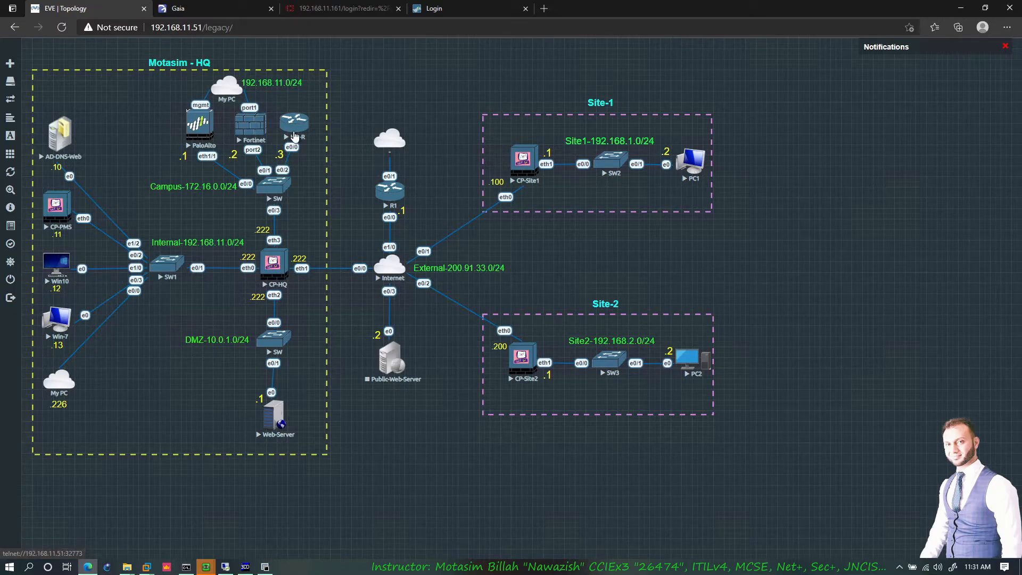
left_click(193, 10)
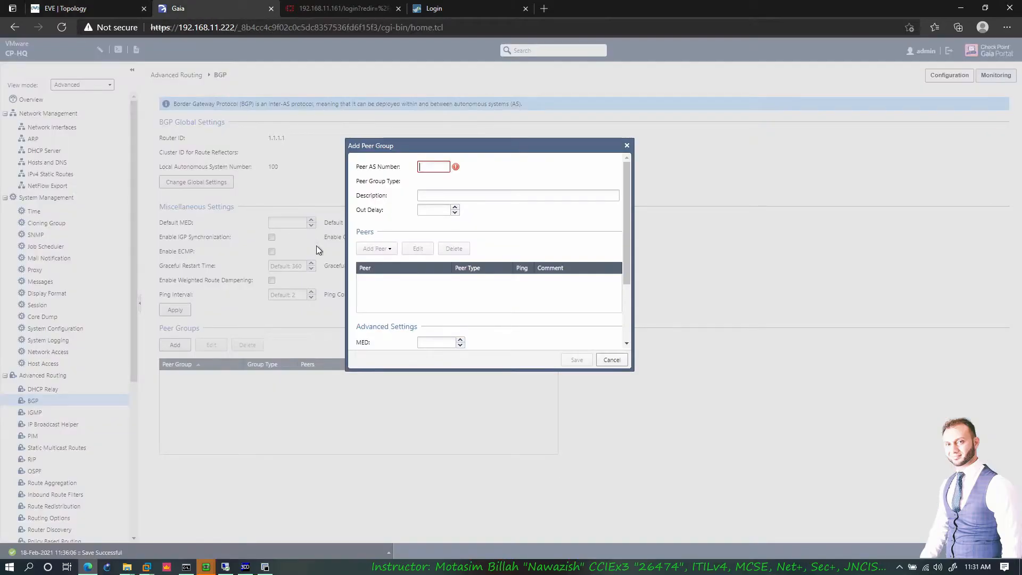
type("200")
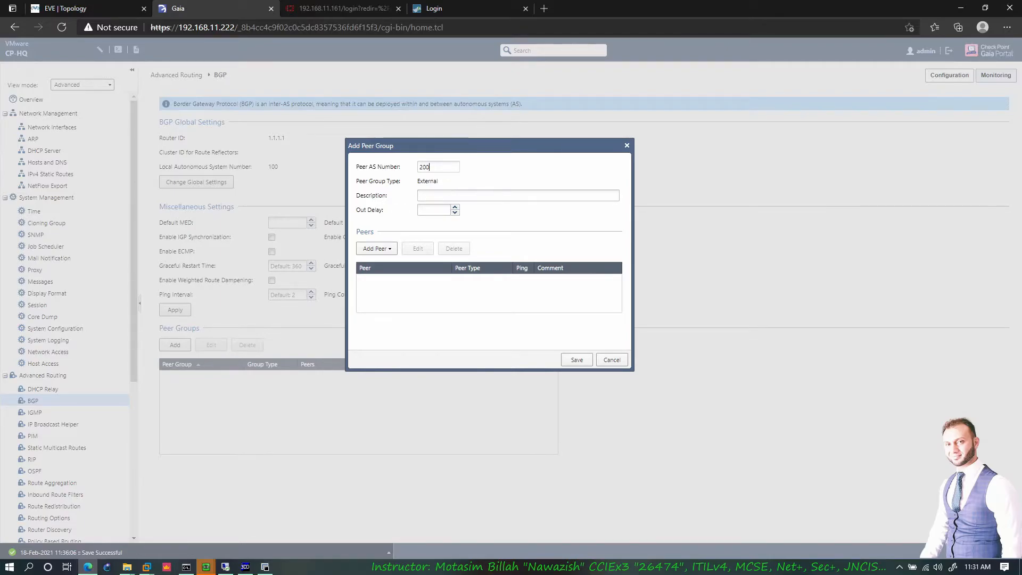
- Correct the peer AS number back to 200 after trying 100, then move to Description
double_click(424, 167)
type("100")
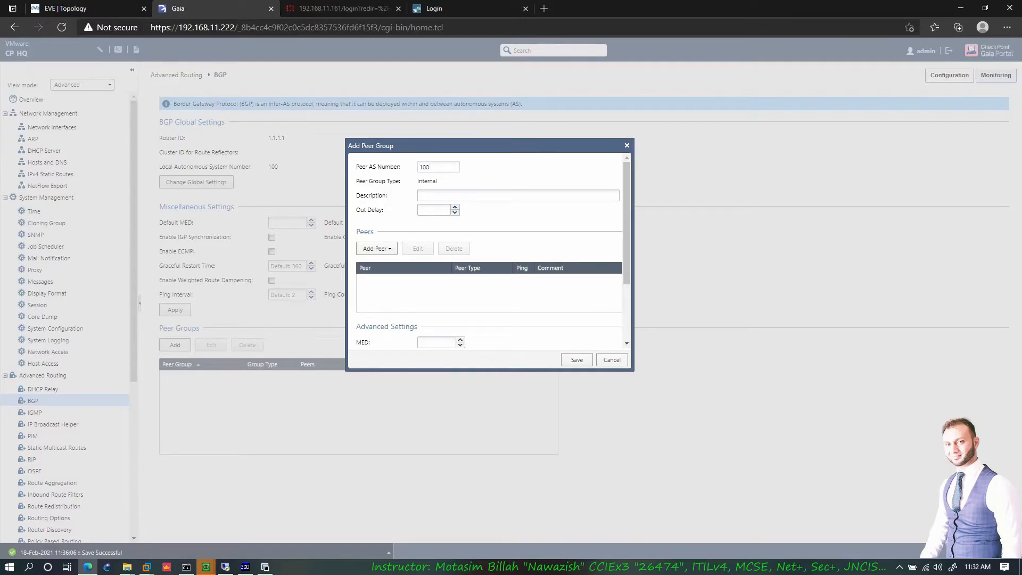
left_click_drag(439, 171, 397, 170)
type("200")
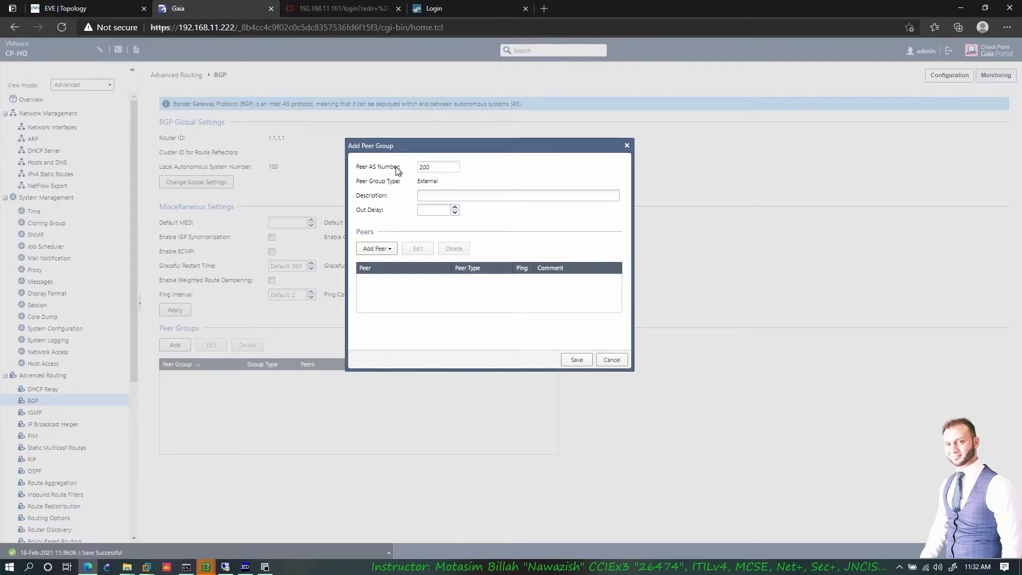
double_click(426, 168)
type("100")
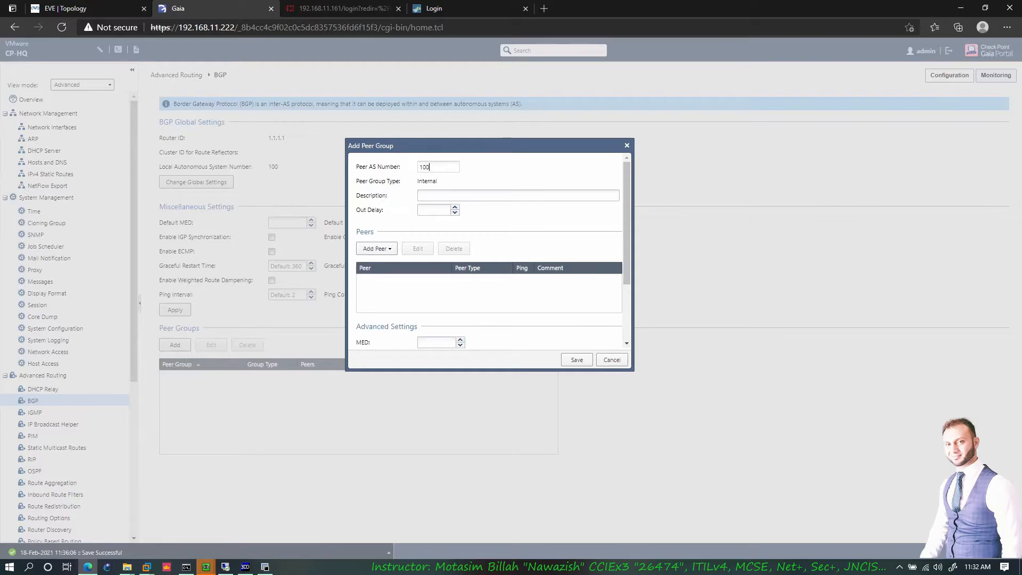
scroll(486, 282, "down", 2)
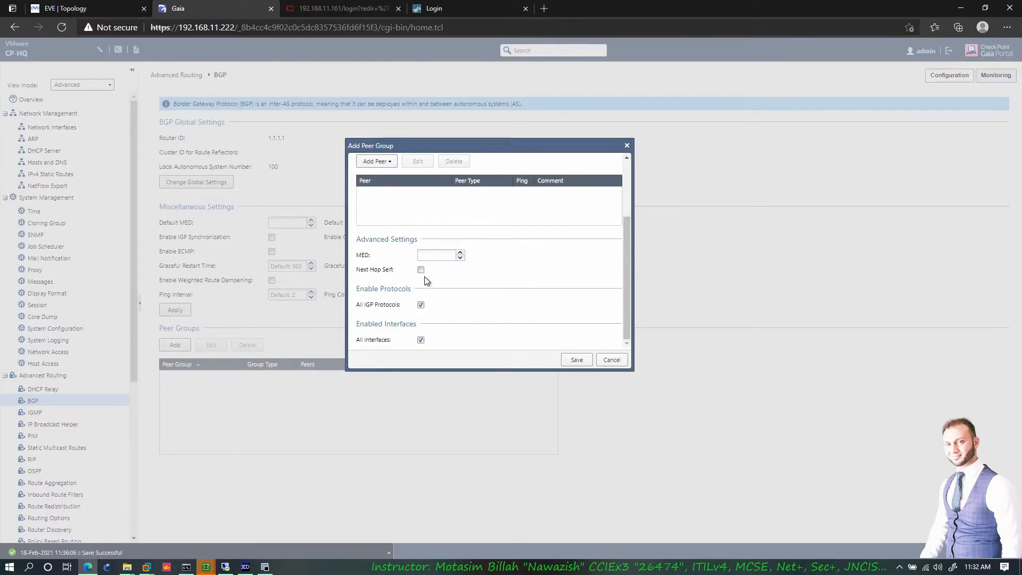
left_click(432, 255)
scroll(441, 294, "up", 3)
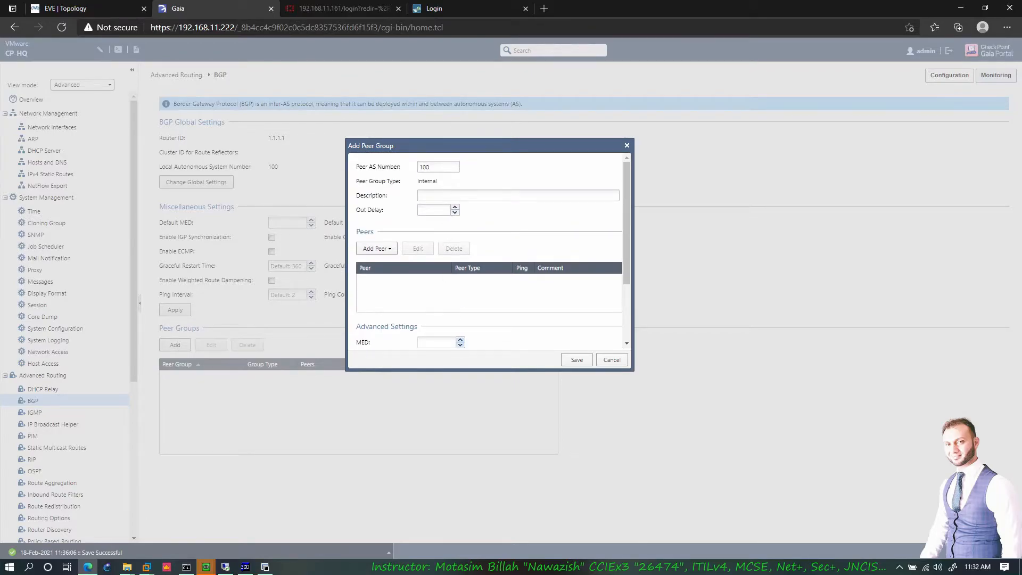
left_click_drag(424, 168, 413, 173)
type("2")
key("Tab")
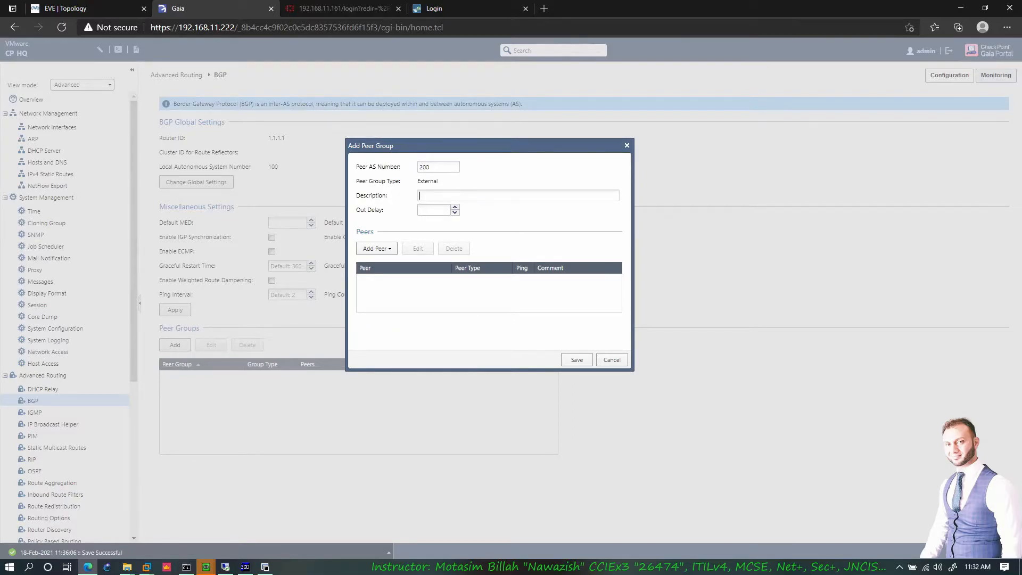
- Add IPv4 peer 172.16.0.1 to the group and review its advanced peer settings
left_click(383, 250)
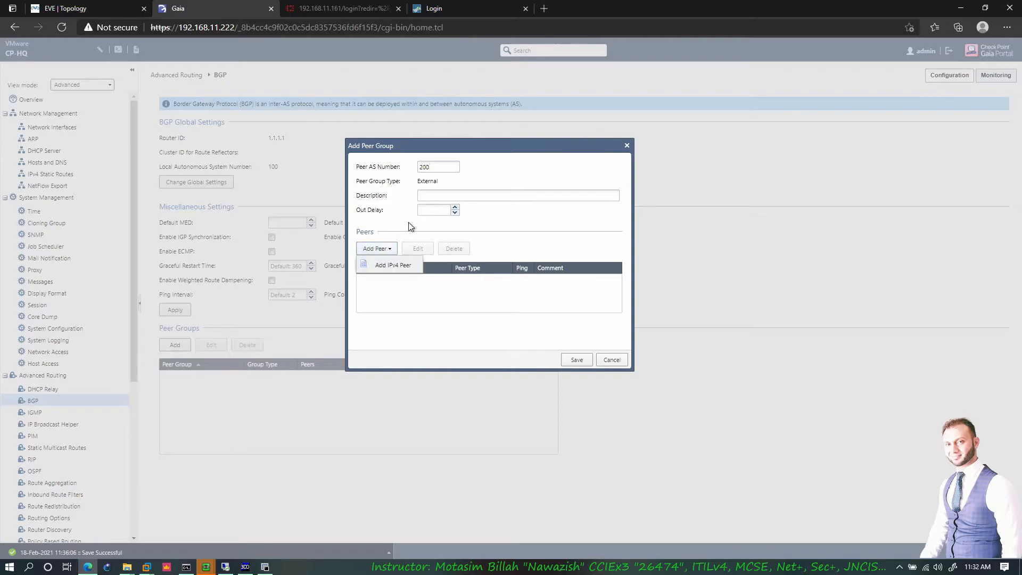
left_click(392, 266)
left_click(486, 320)
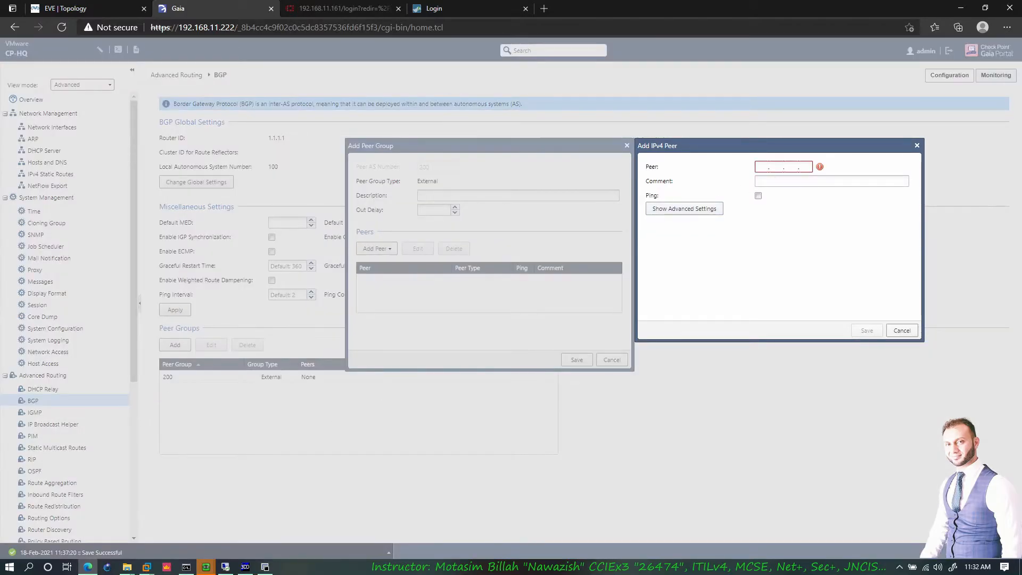
type("172 . 16 . 0 . 1")
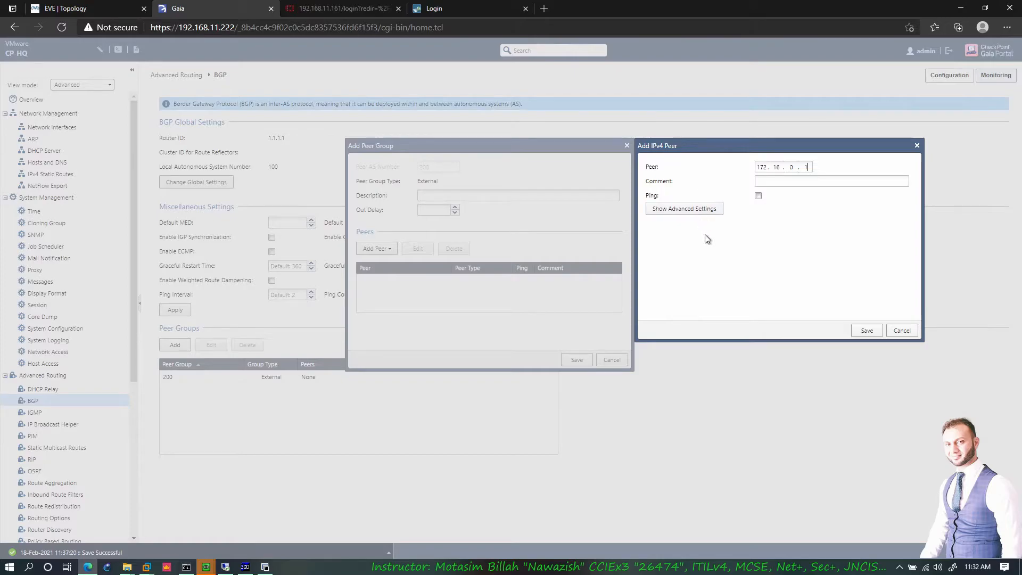
left_click(704, 211)
scroll(761, 271, "down", 1)
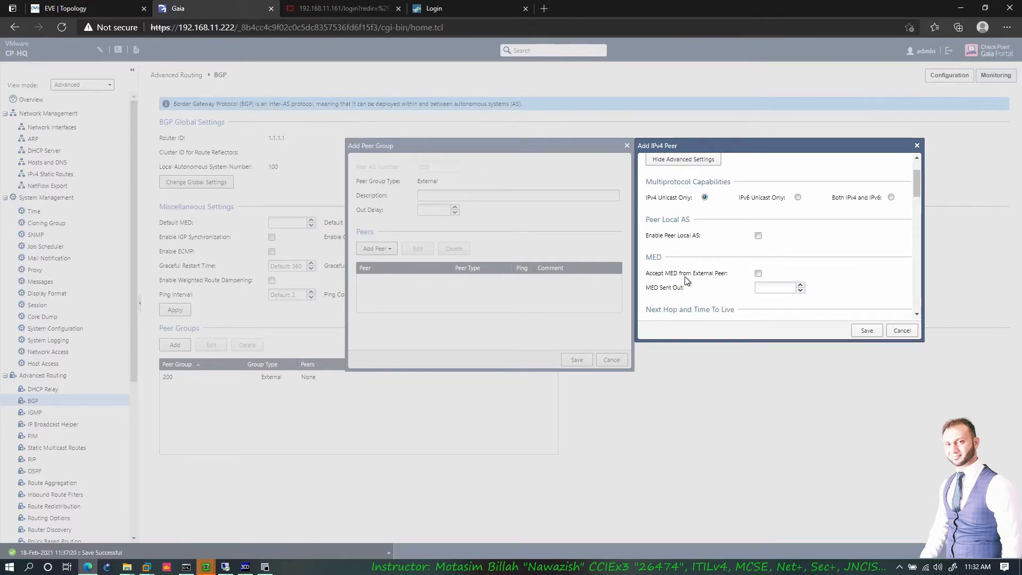
scroll(690, 276, "down", 2)
scroll(766, 247, "down", 2)
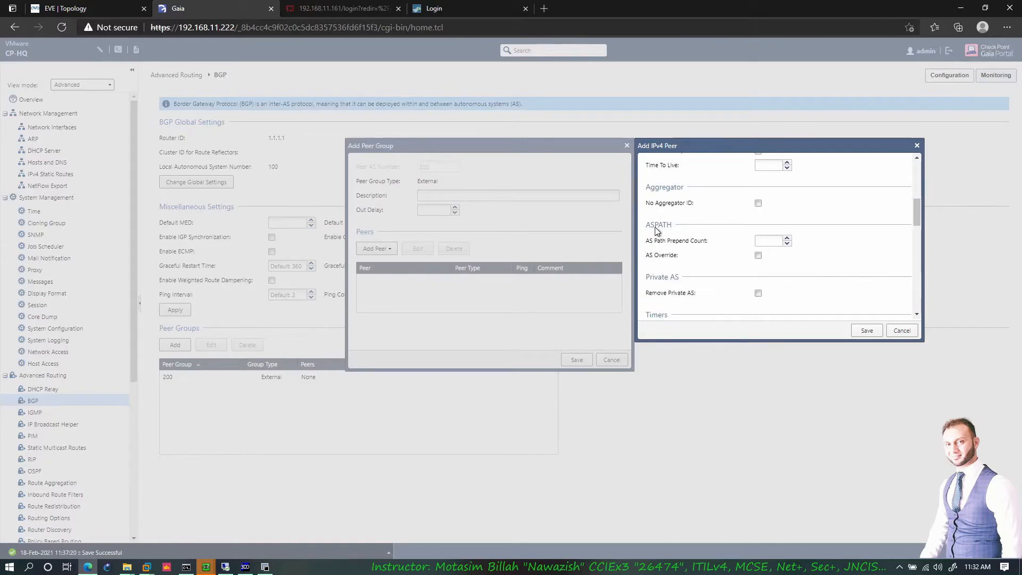
scroll(699, 246, "down", 1)
scroll(700, 242, "down", 2)
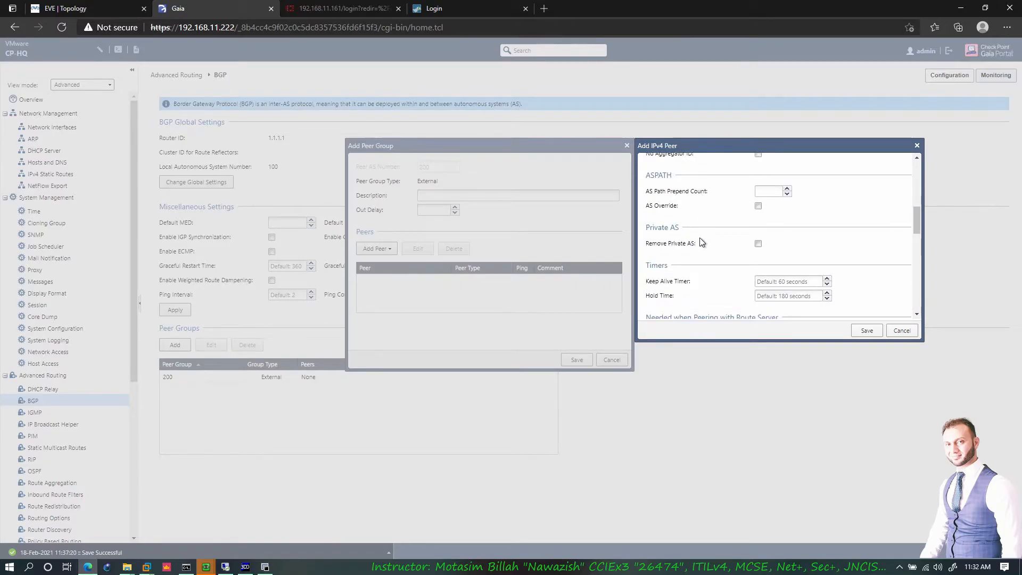
scroll(701, 229, "down", 1)
scroll(700, 230, "down", 5)
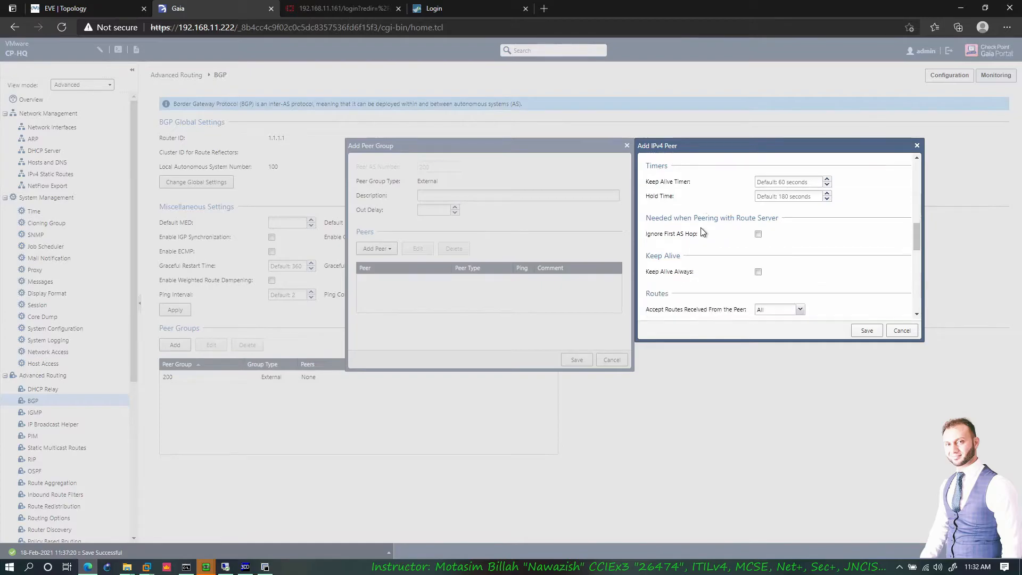
scroll(758, 265, "down", 5)
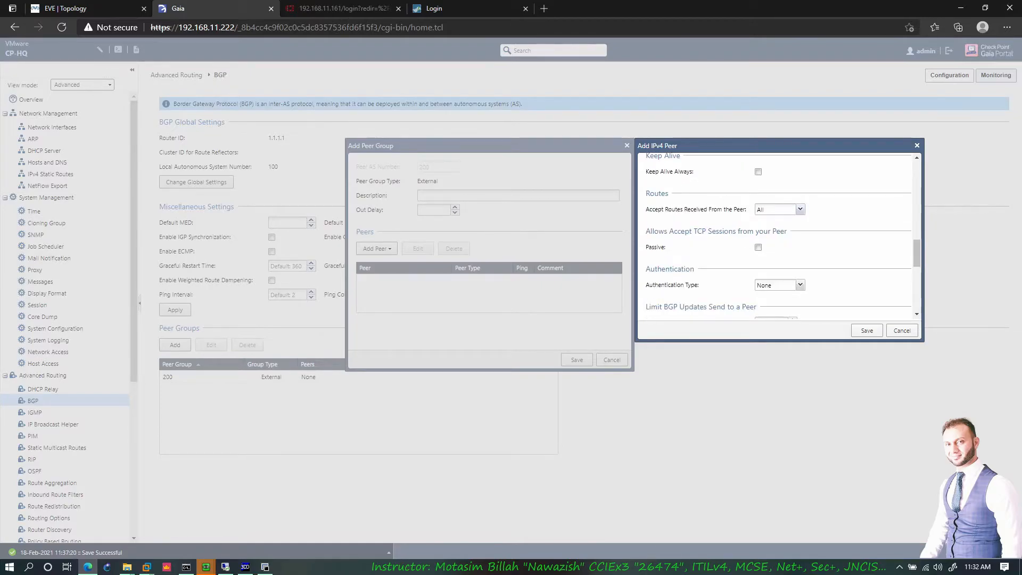
scroll(740, 230, "down", 3)
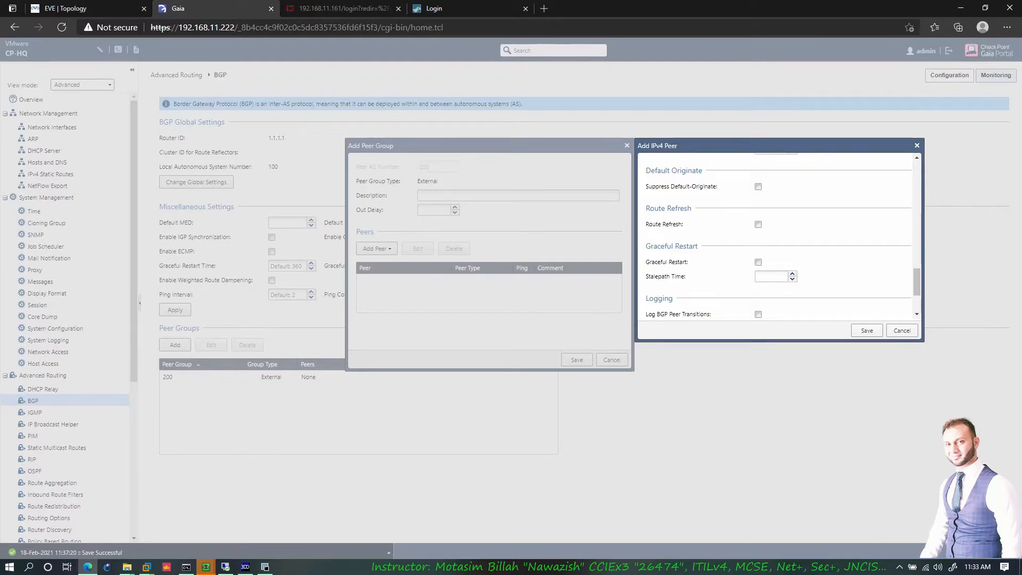
scroll(777, 237, "down", 1)
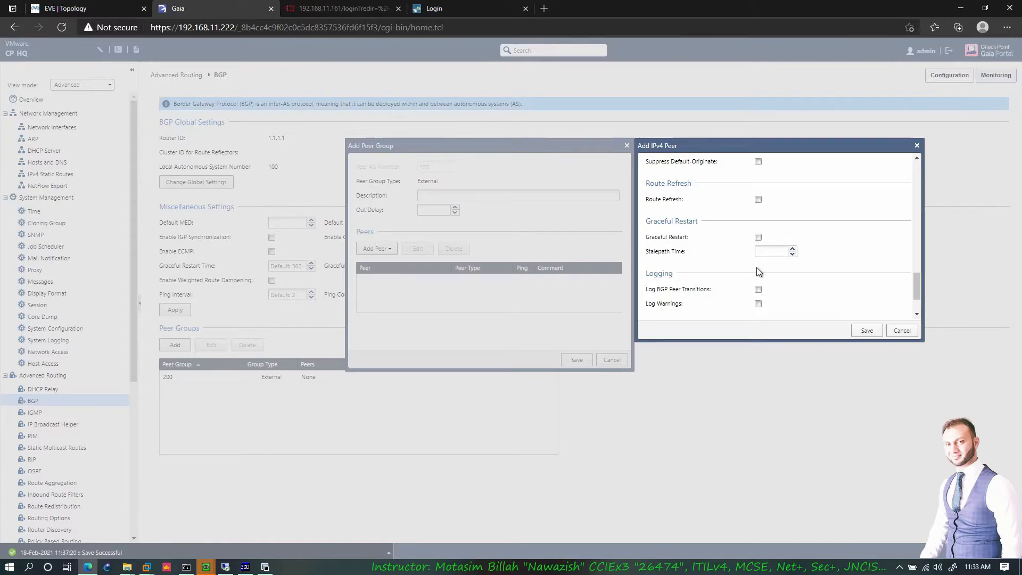
scroll(762, 264, "down", 1)
scroll(762, 263, "down", 1)
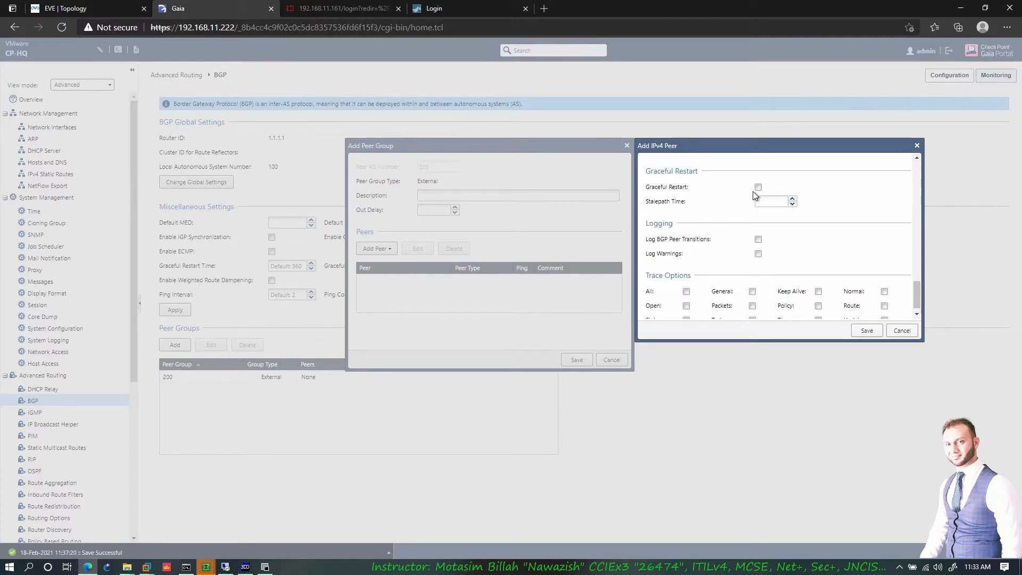
scroll(803, 260, "down", 1)
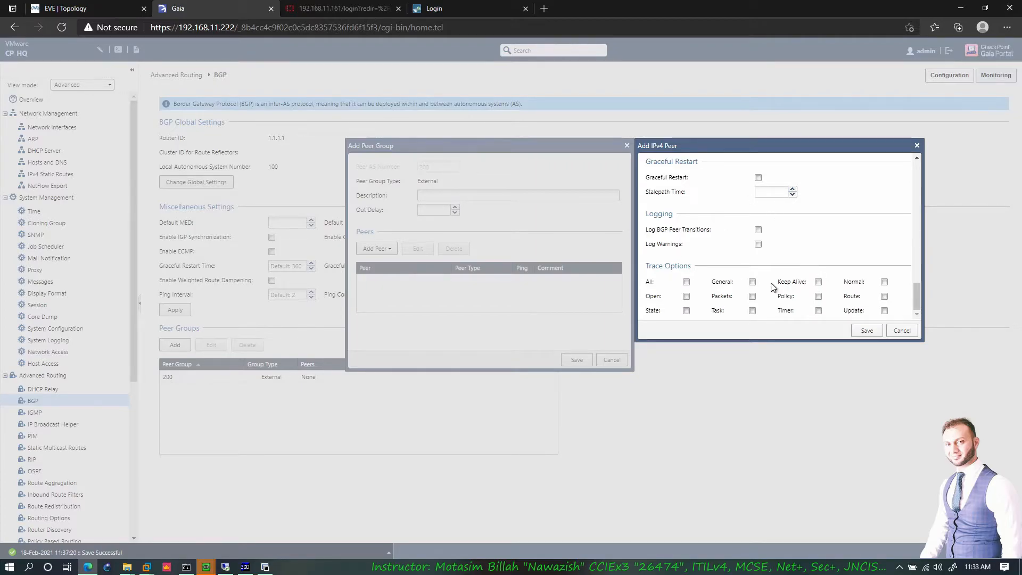
scroll(773, 288, "up", 15)
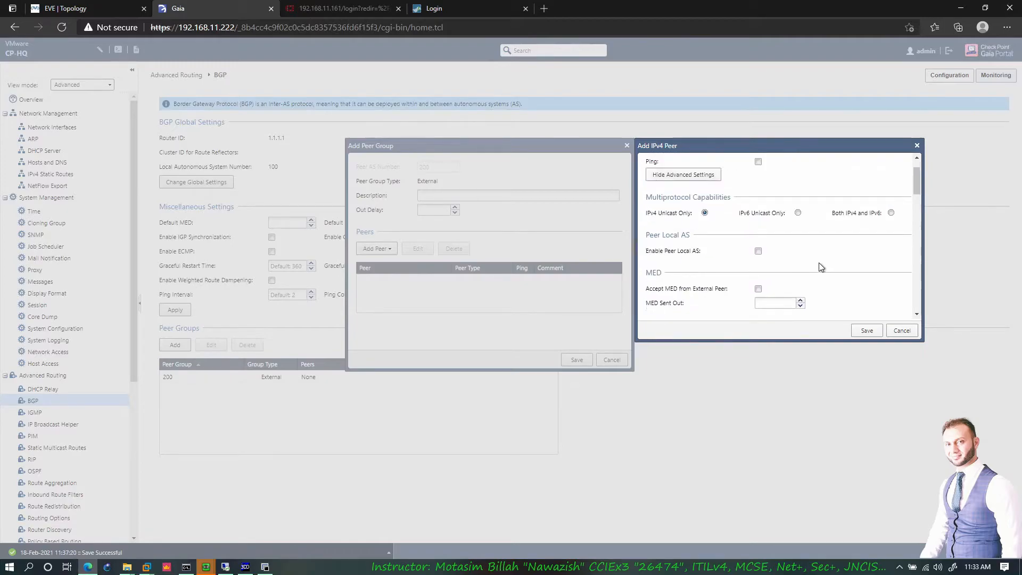
scroll(821, 267, "up", 3)
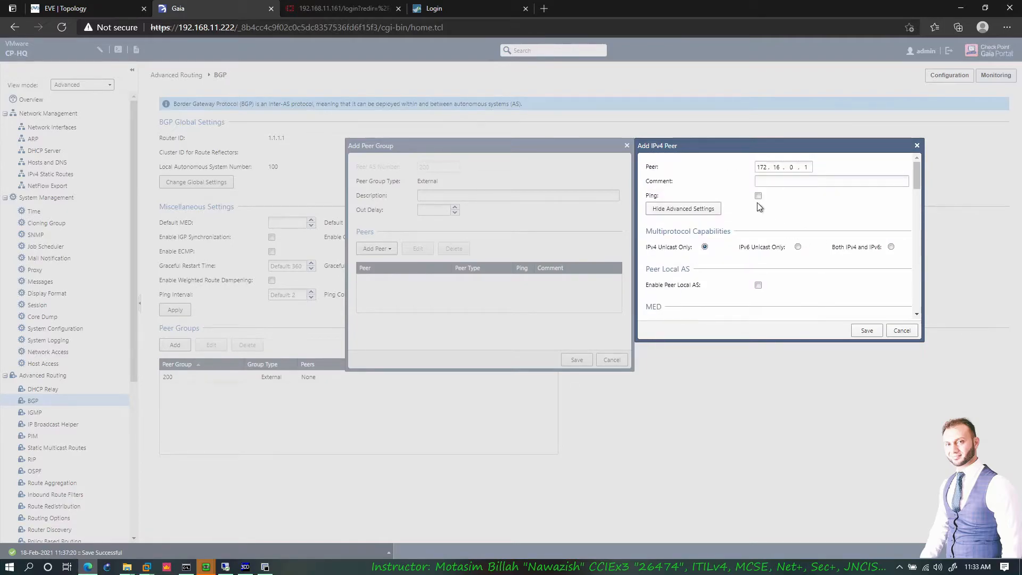
- Save peer 172.16.0.1 and peer group 200, then bring up the EVE topology
left_click(867, 331)
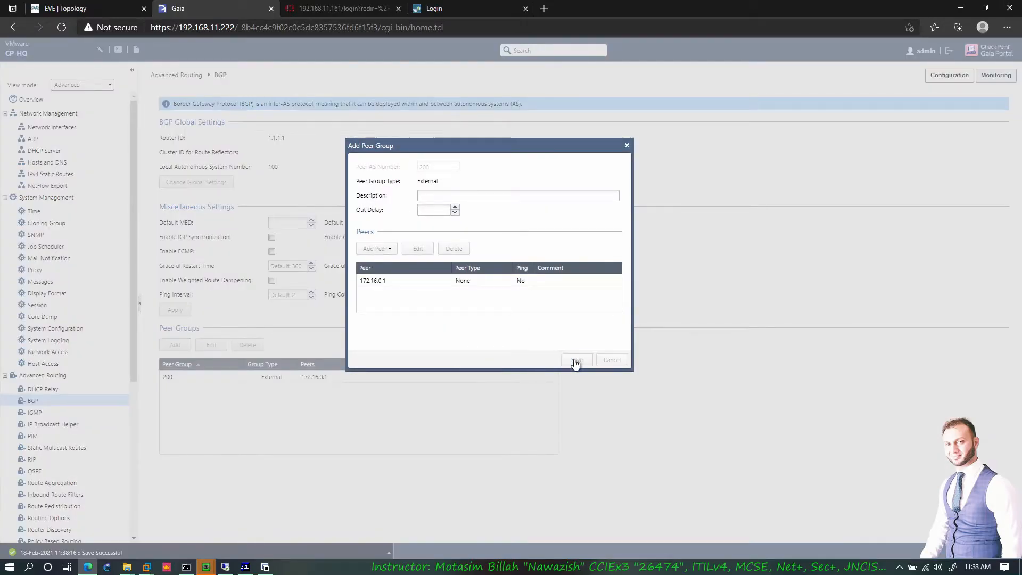
left_click(575, 362)
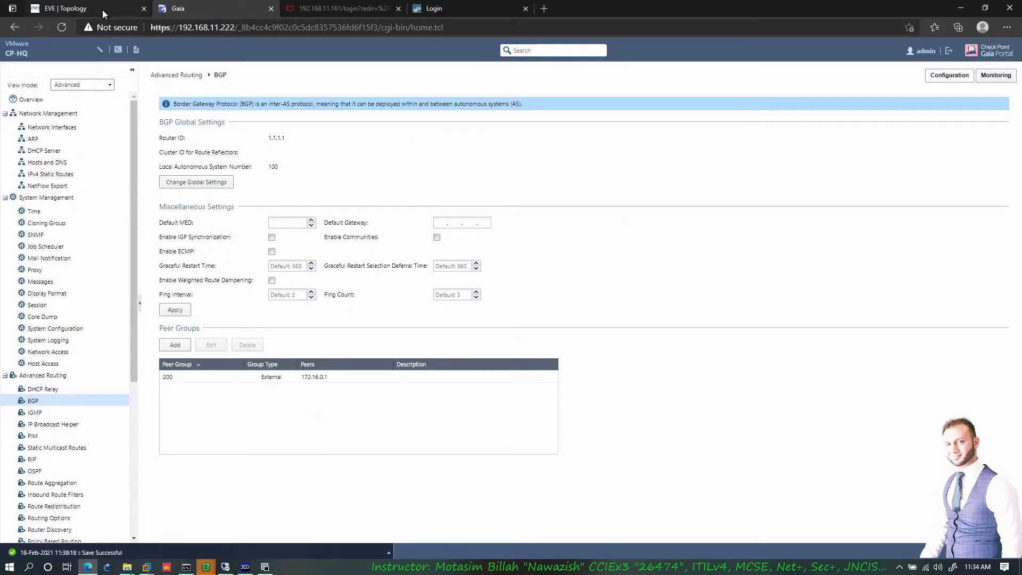
left_click(102, 9)
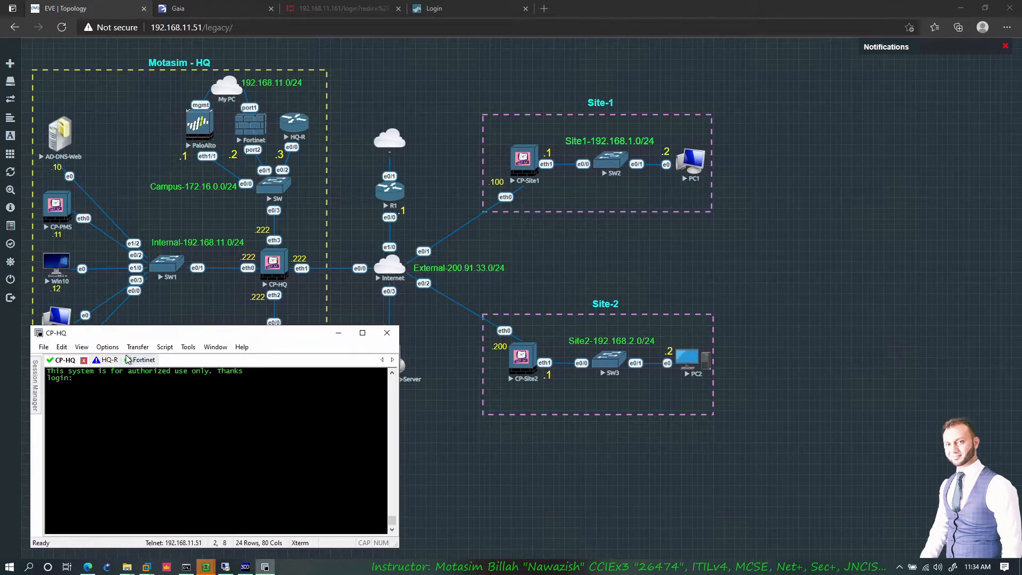
- On HQ-R, start BGP AS 200 with no auto-summary and neighbor 172.16.0.222 remote-as 100
left_click(119, 360)
key("Return")
key("Return")
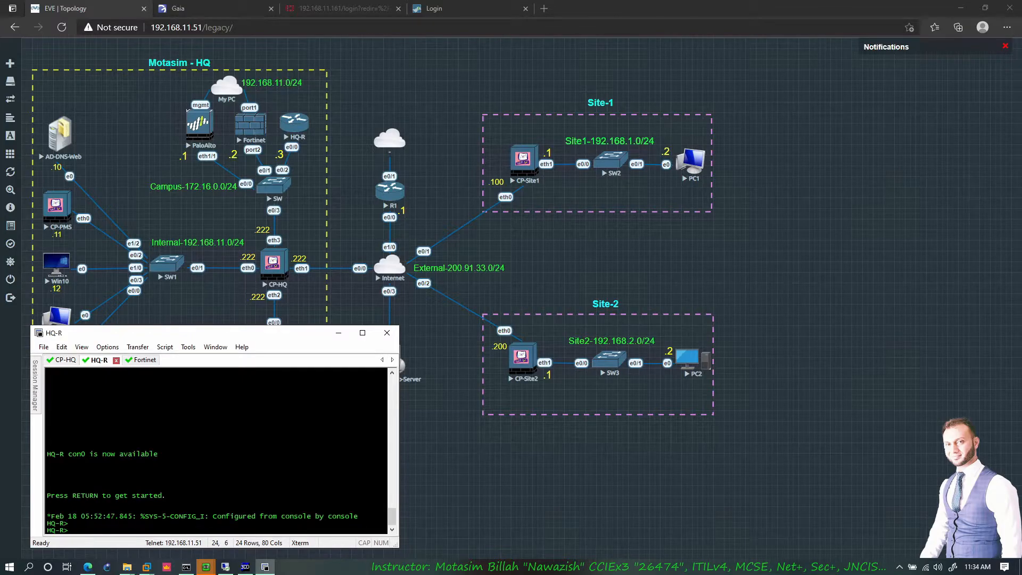
key("Return")
key("Return")
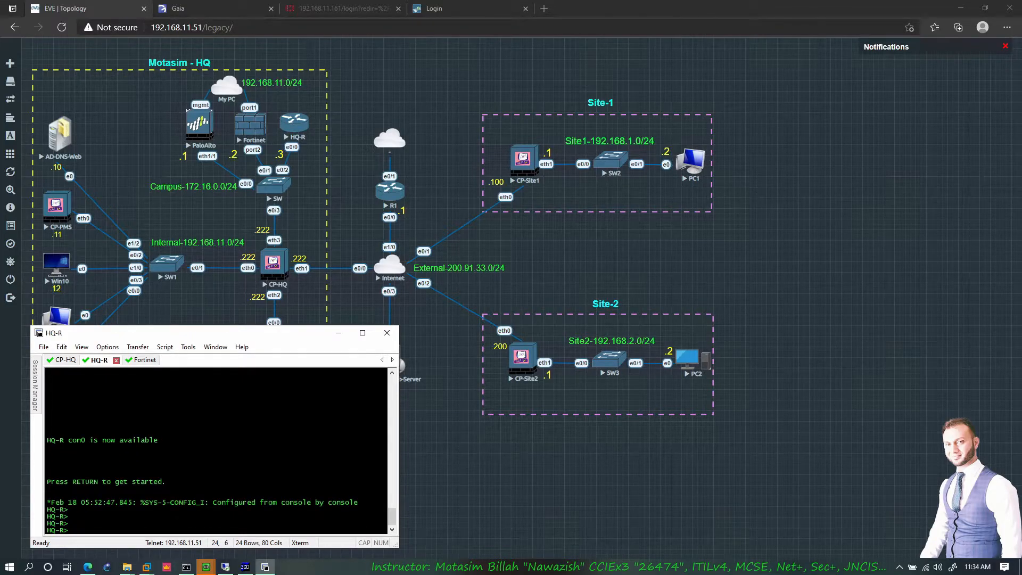
type("en")
key("Return")
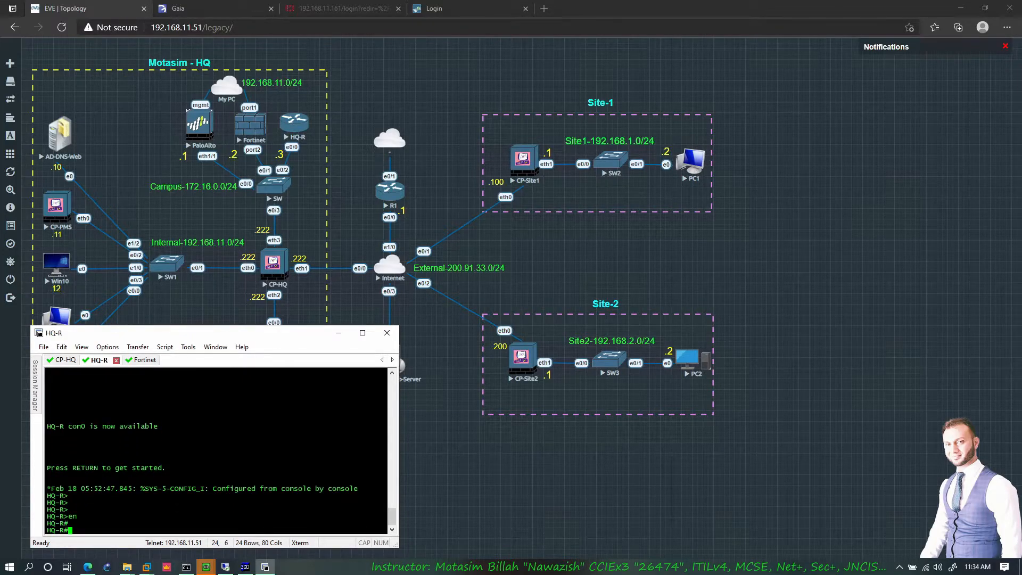
type("conf t")
key("Return")
type("router bgp 200")
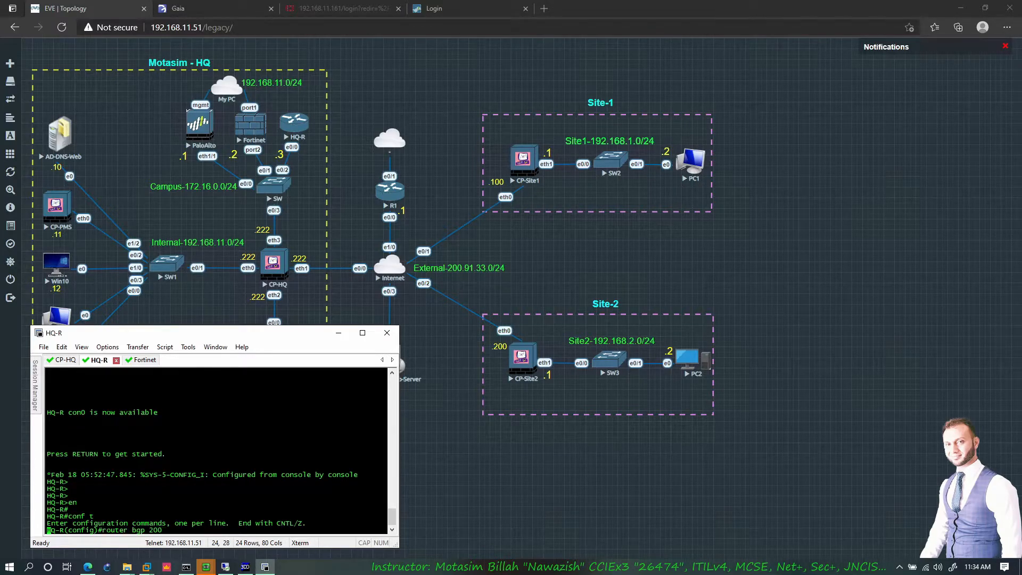
key("Return")
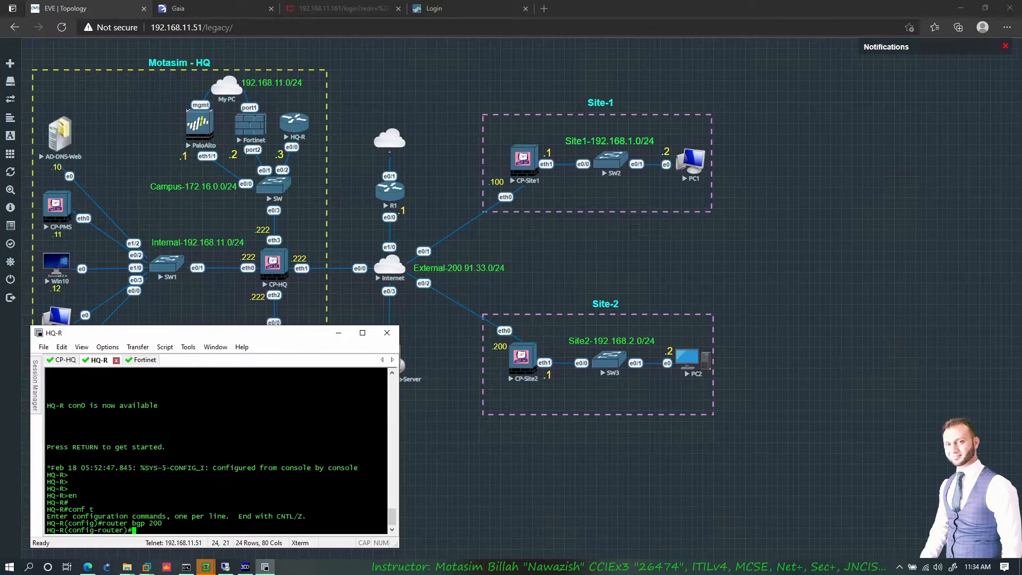
type("no aut")
key("Tab")
key("Return")
type("net")
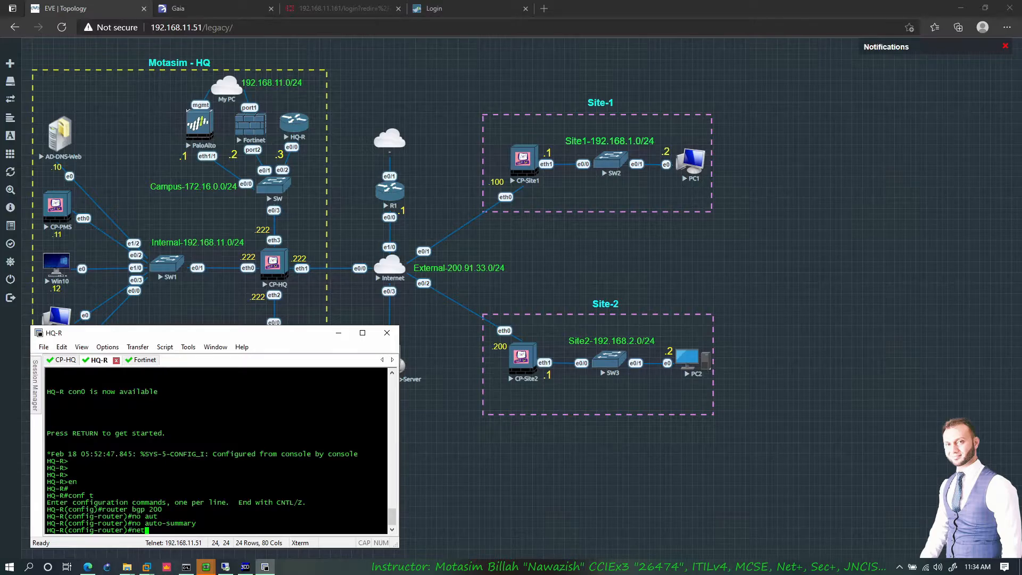
key("Tab")
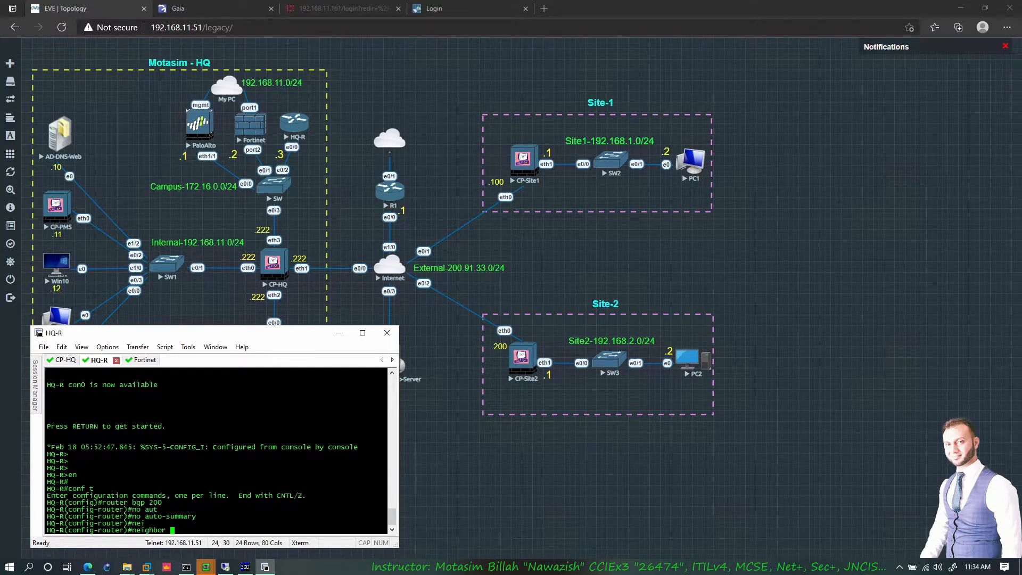
type("172.16.0.222 remo")
key("Tab")
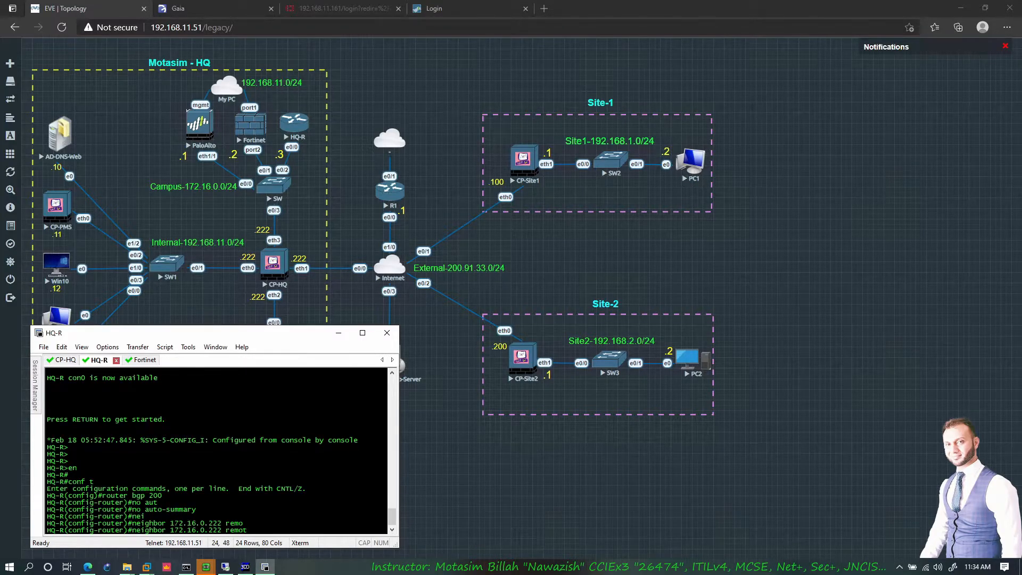
type("t")
key("Tab")
type("100")
key("Return")
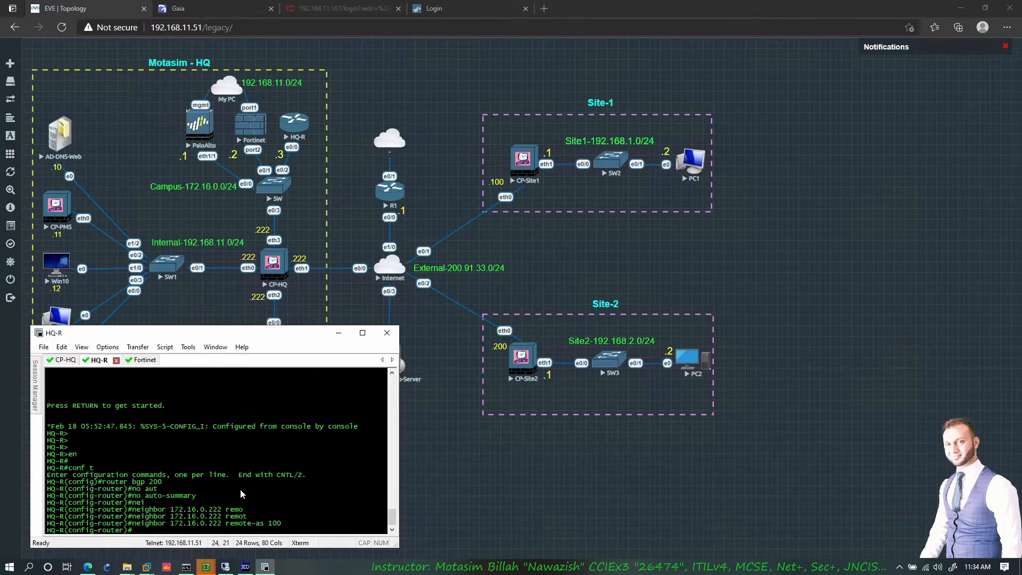
- List HQ-R's interface addresses to identify the Loopback1 and Loopback2 networks
type("do show ip int br")
key("Return")
left_click_drag(72, 505, 205, 517)
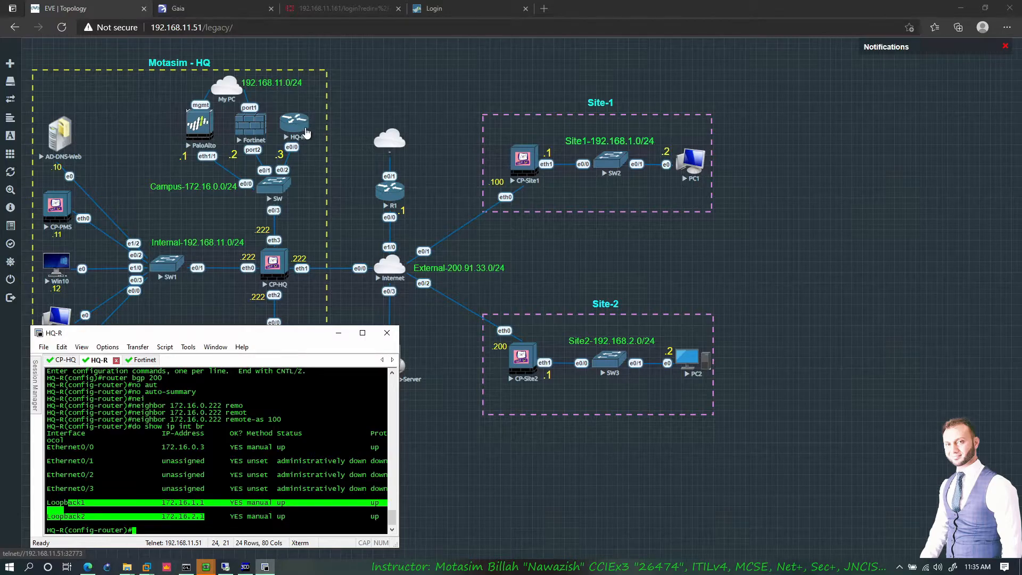
left_click(230, 503)
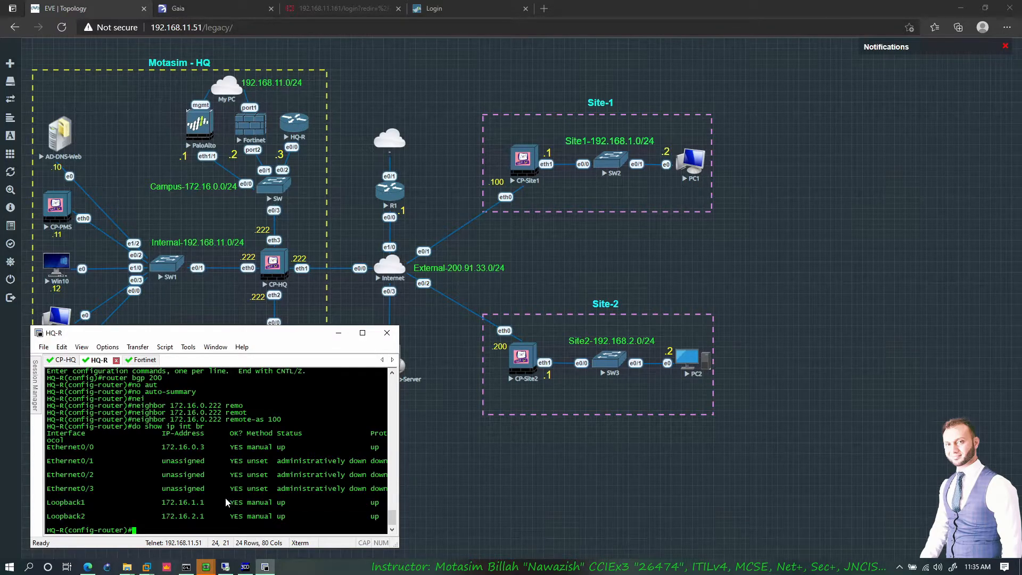
- Advertise 172.16.1.0/24 and 172.16.2.0/24 into BGP on HQ-R and exit configuration mode
type("network 172.16.1.0 mas")
key("Tab")
type("255.255.255")
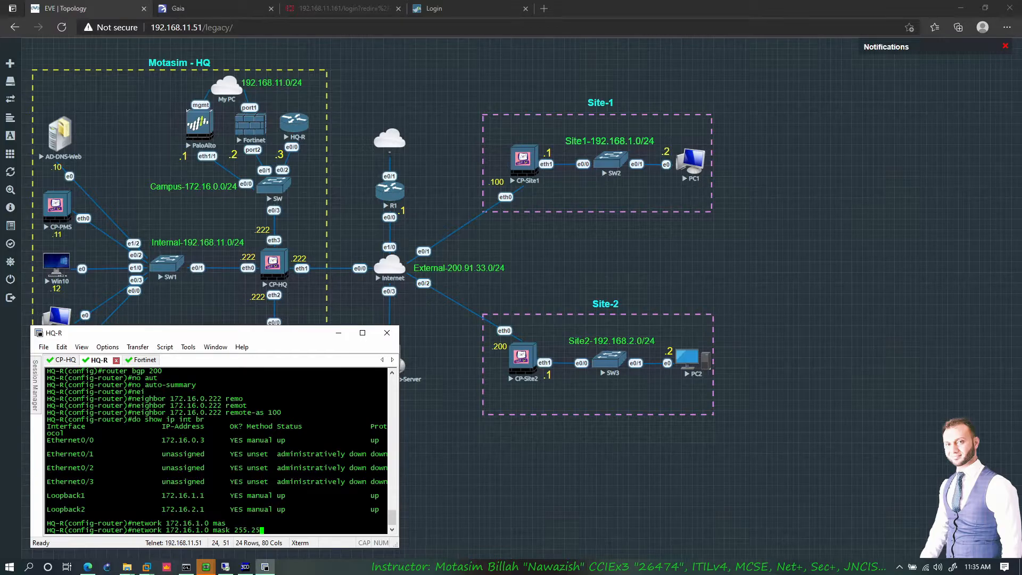
key("Return")
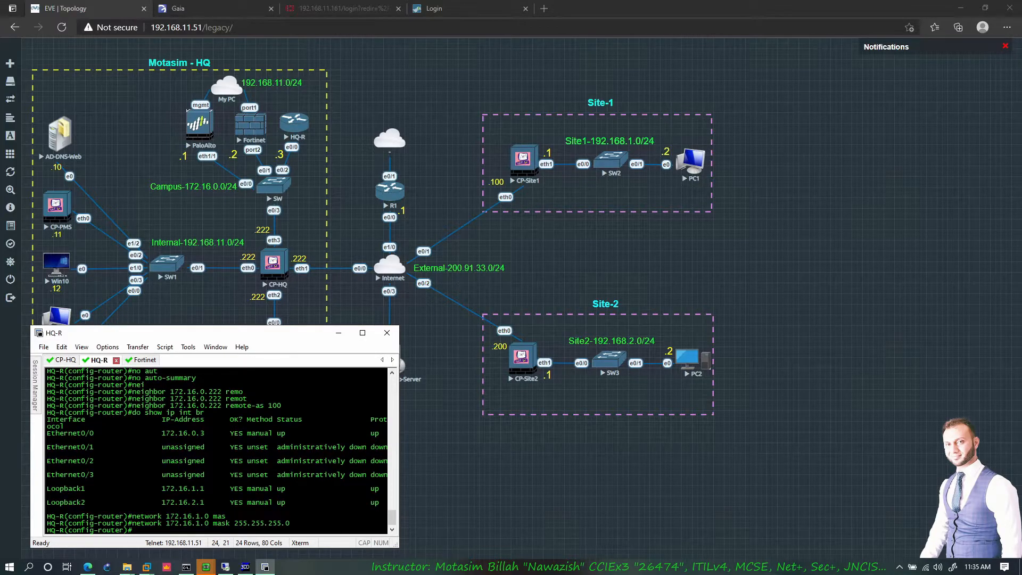
type("network 172.16.2.0 mask 255.255.255.0")
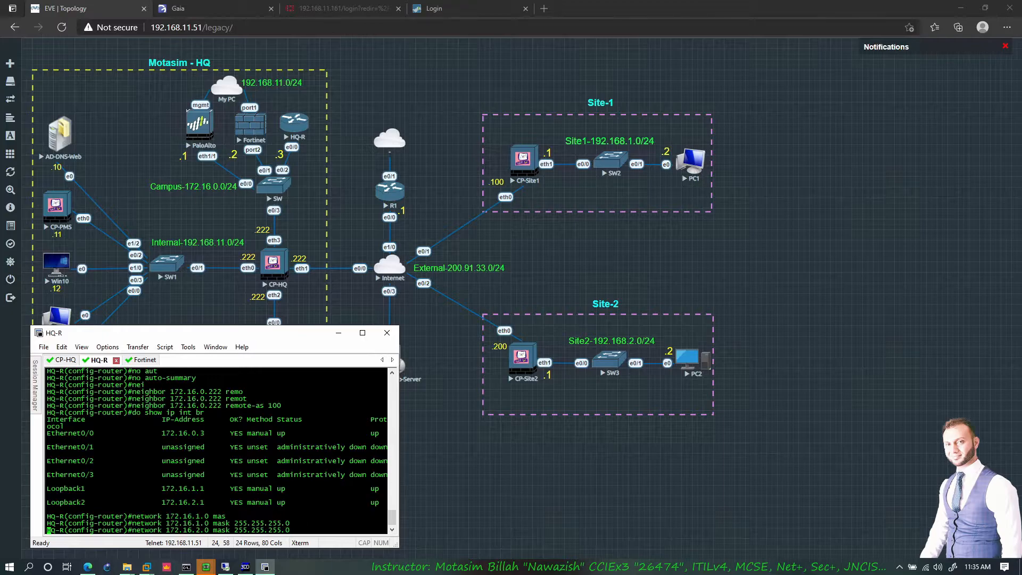
key("Return")
type("end")
key("Return")
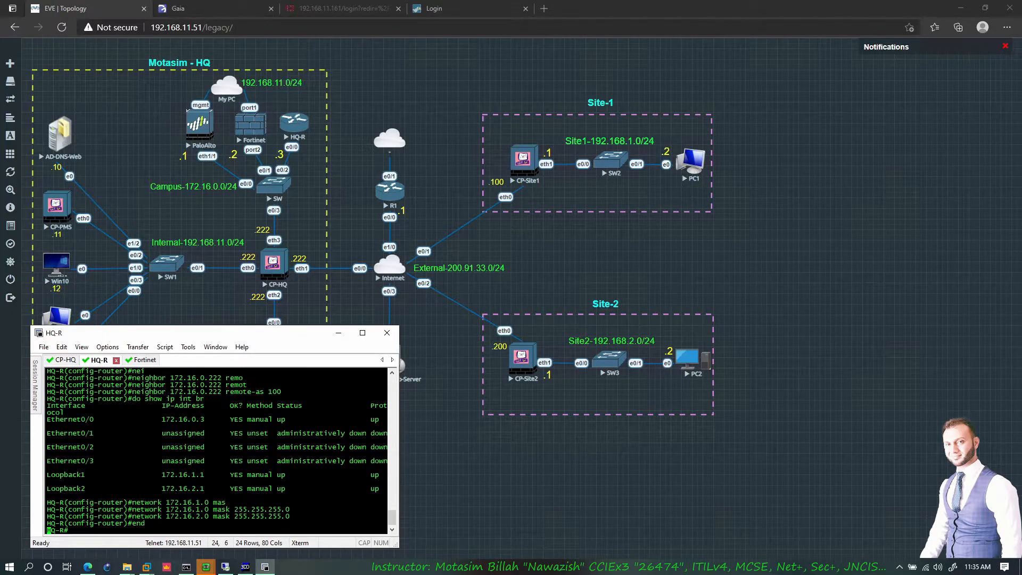
key("Return")
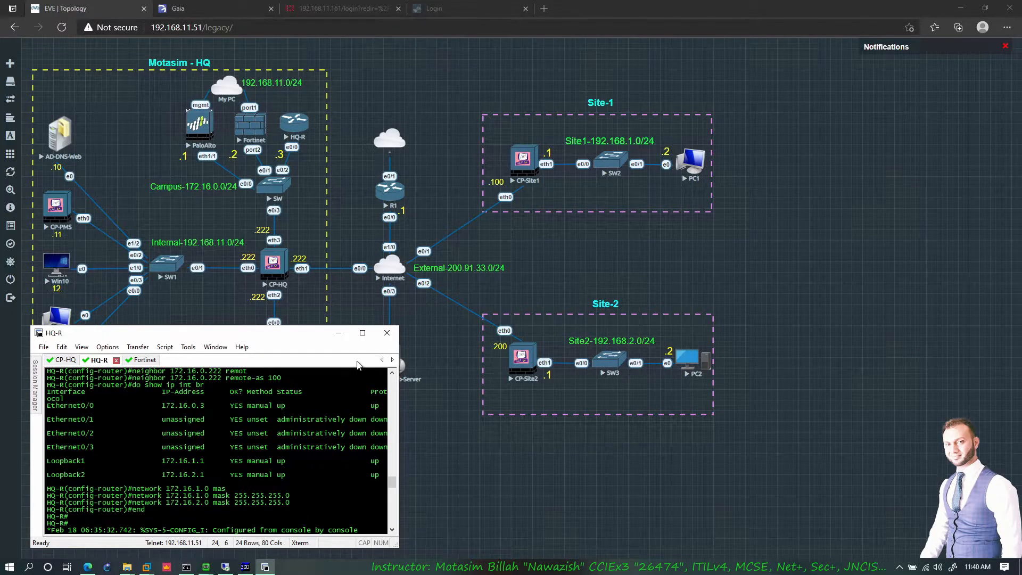
left_click(233, 8)
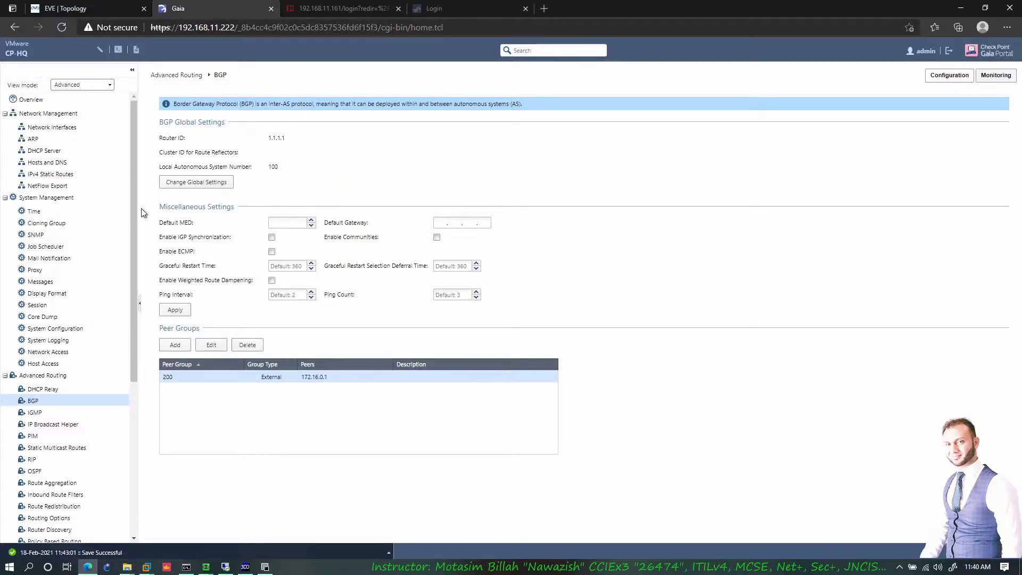
- Open the IPv4 Static Routes page and select the 172.16.1.0/24 route via 172.16.0.3
left_click(67, 173)
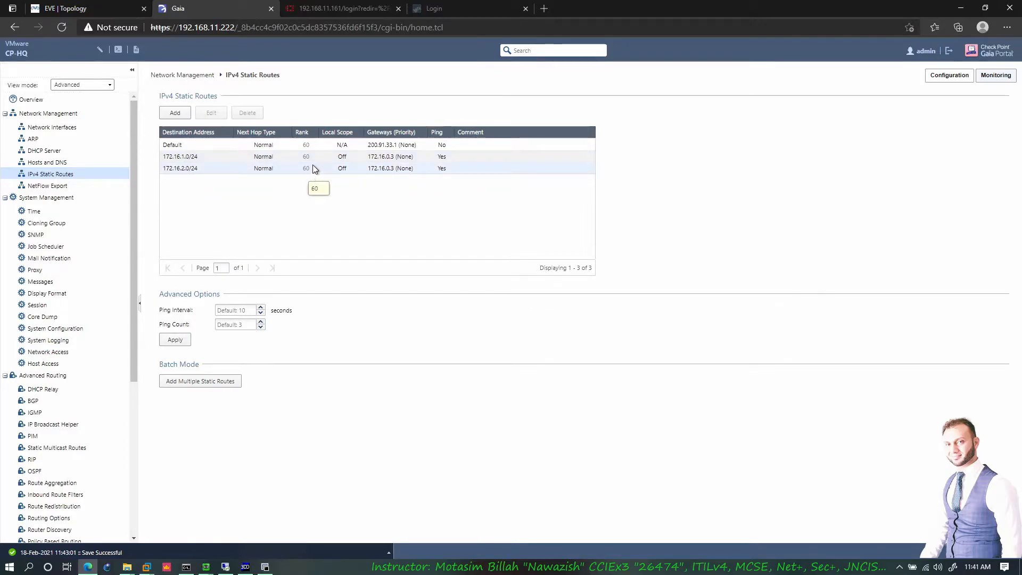
left_click(235, 156)
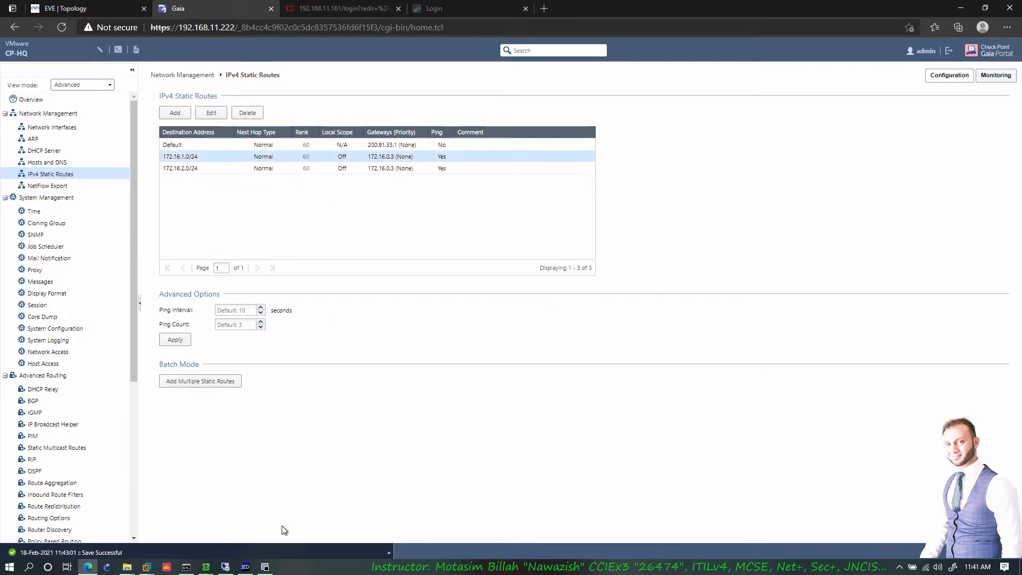
left_click(265, 567)
- Log in to CP-HQ and run 'show route all', confirming both 172.16 routes are static via 172.16.0.3
left_click(64, 360)
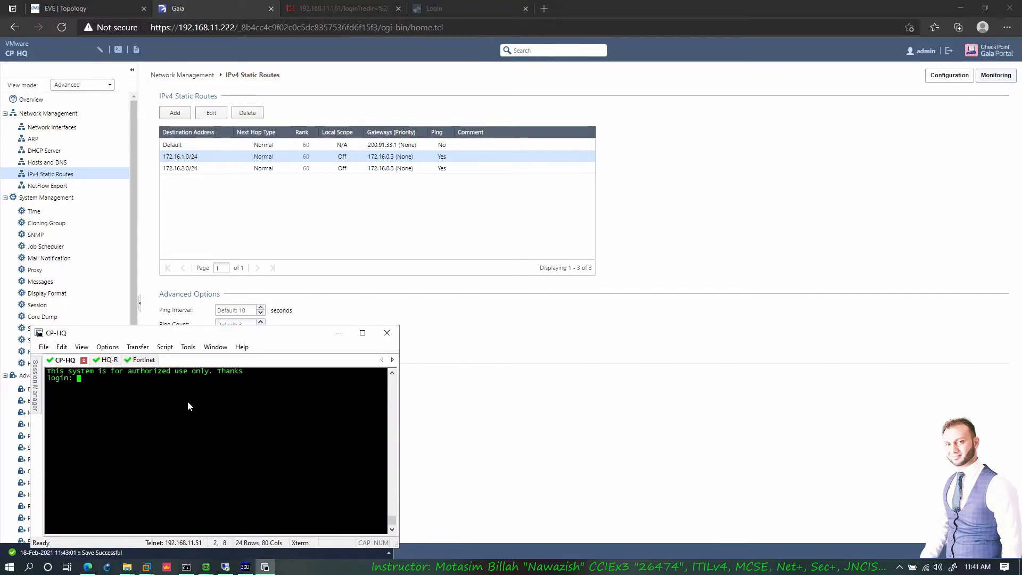
type("admin")
key("Return")
key("Return")
key("Return")
key("Return")
key("Return")
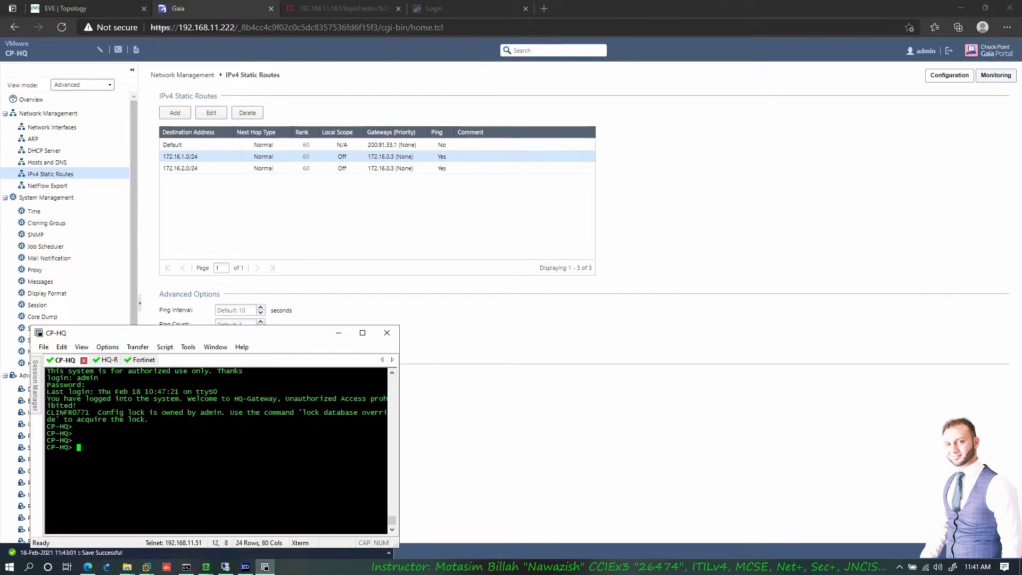
type("show route all")
key("Return")
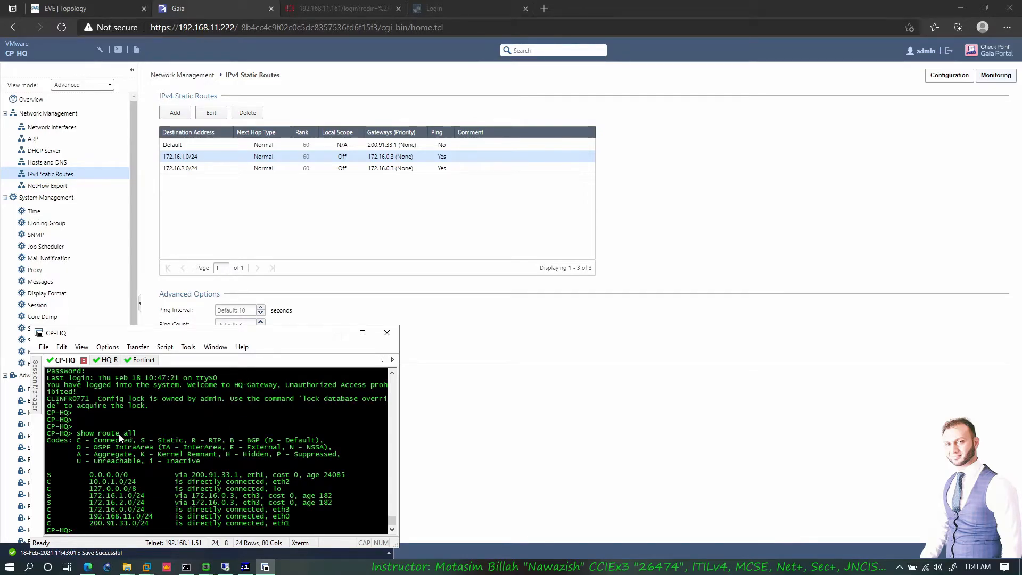
left_click_drag(52, 494, 307, 501)
left_click(239, 499)
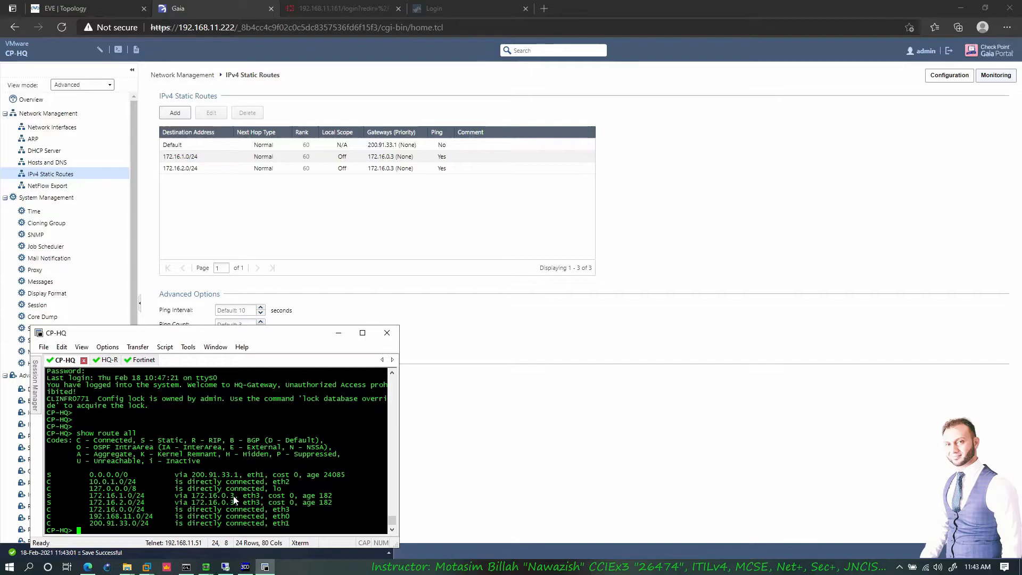
left_click(98, 6)
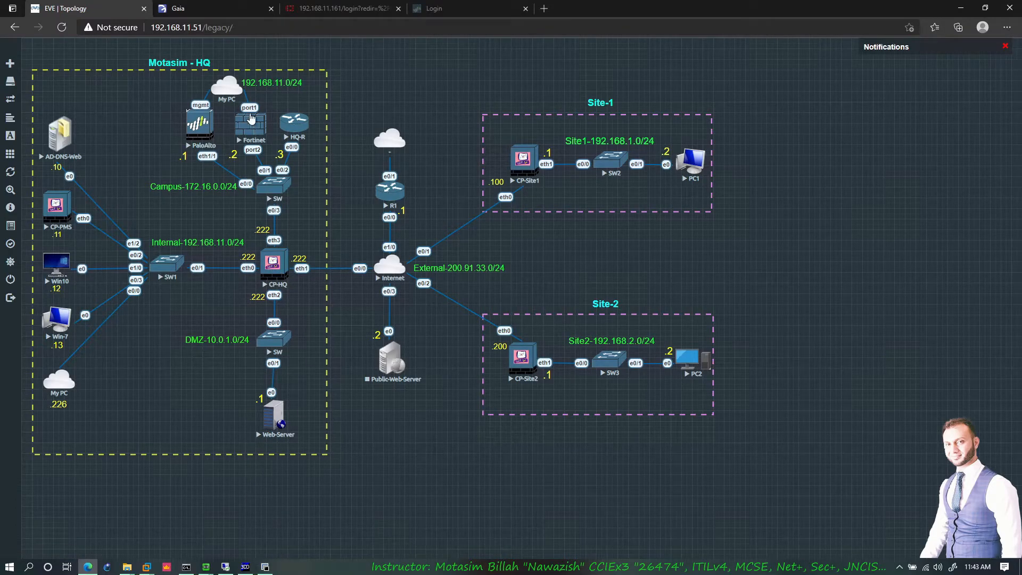
- Delete the existing BGP peer group 200 from the BGP page
left_click(209, 7)
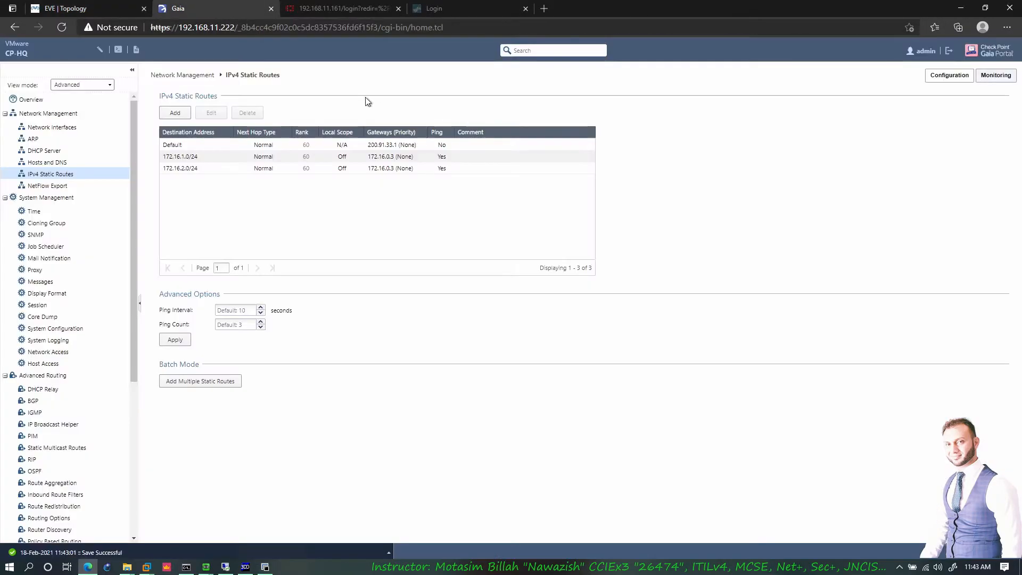
left_click(47, 401)
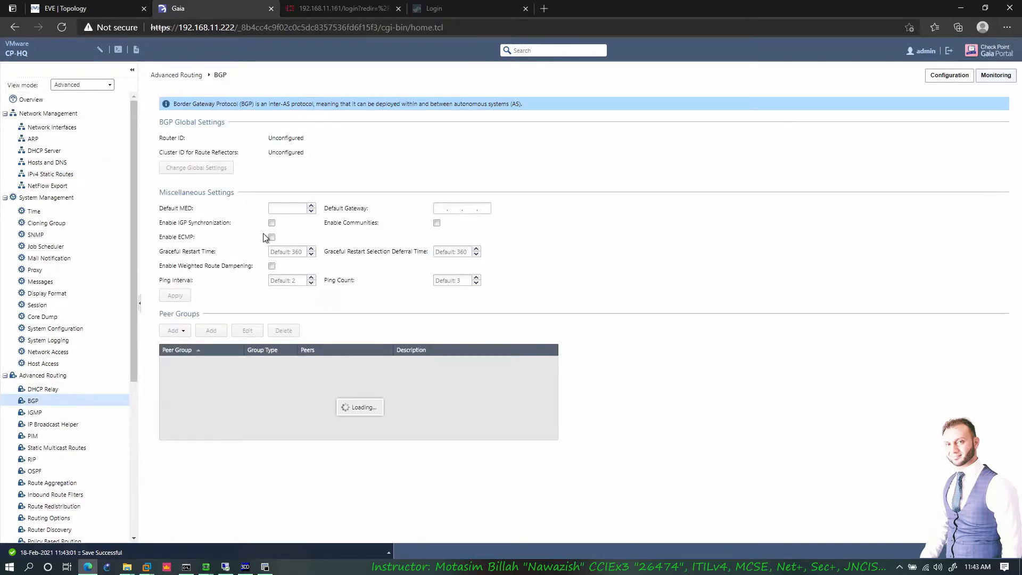
left_click(219, 377)
left_click(246, 345)
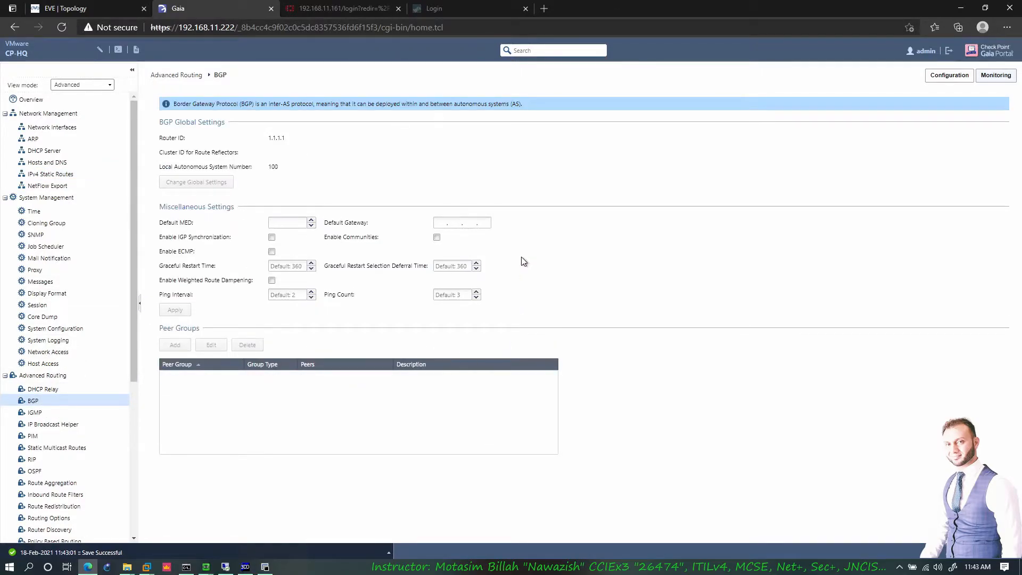
- Add peer group AS 200 with IPv4 peer 172.16.0.3 and save it
left_click(175, 345)
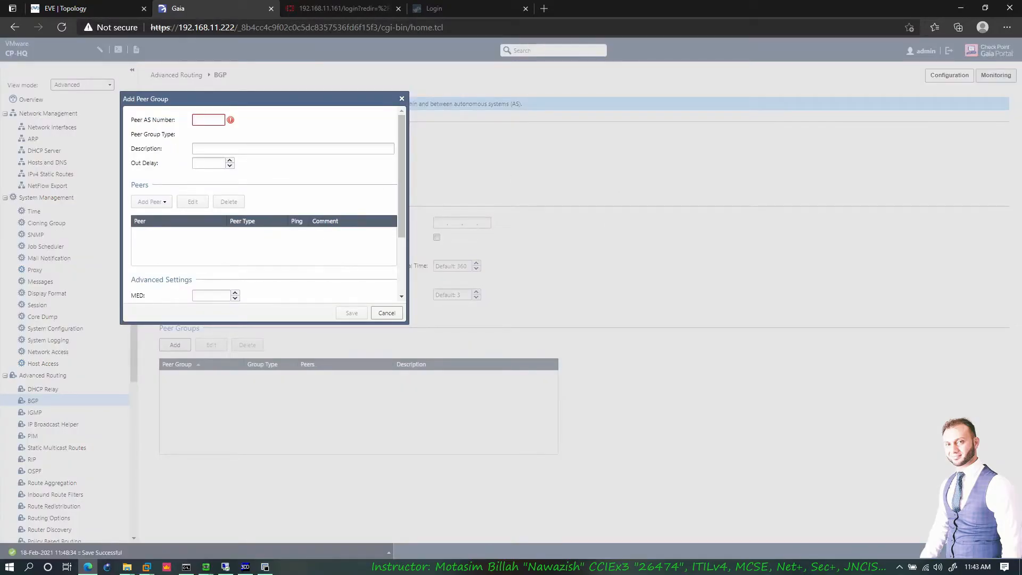
type("200")
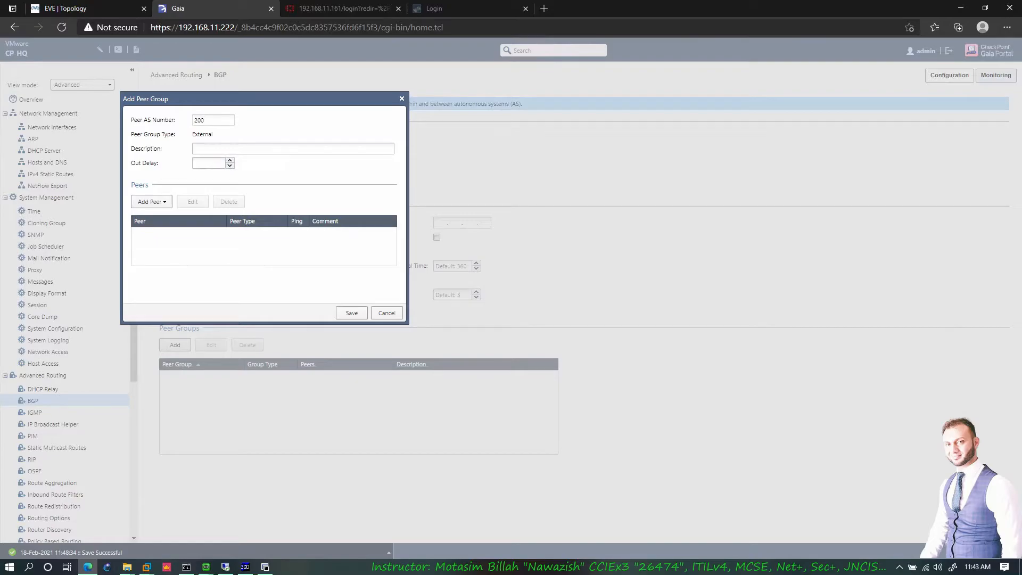
left_click(195, 148)
left_click(151, 201)
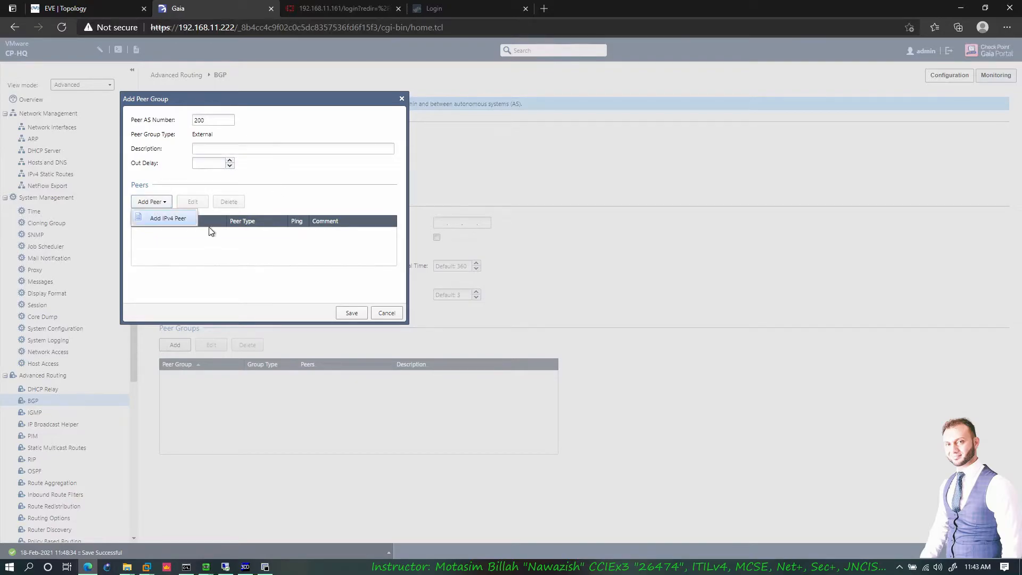
left_click(166, 217)
left_click(487, 319)
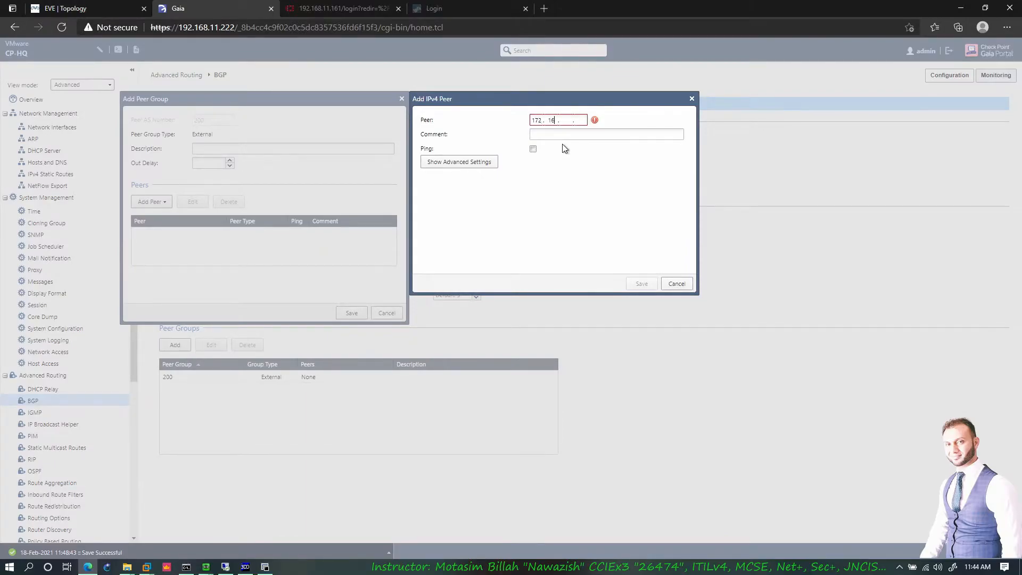
type("172.16.0.3")
left_click(642, 286)
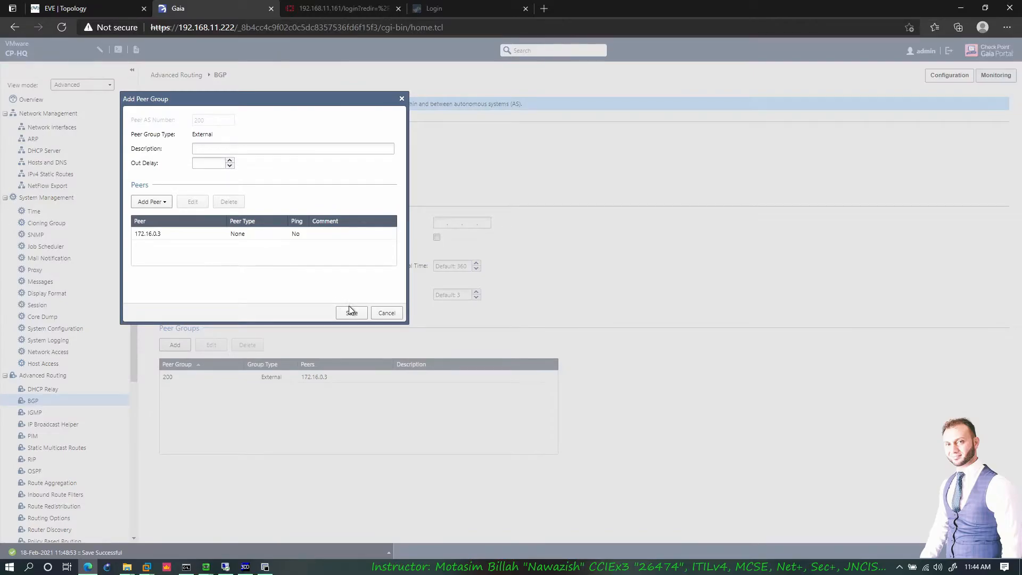
left_click(351, 312)
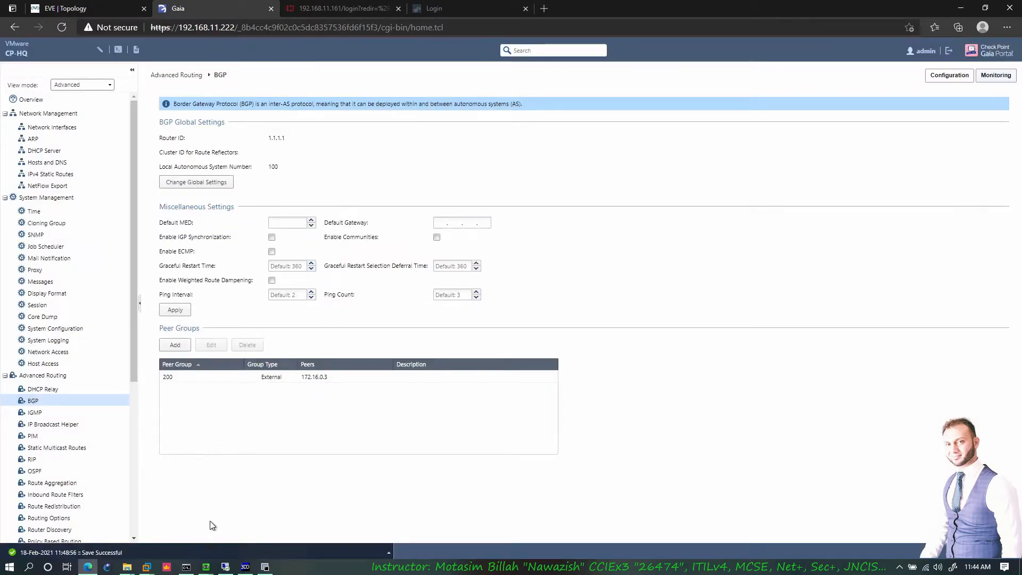
- Delete the 172.16.1.0/24 and 172.16.2.0/24 static routes and apply the change
left_click(265, 566)
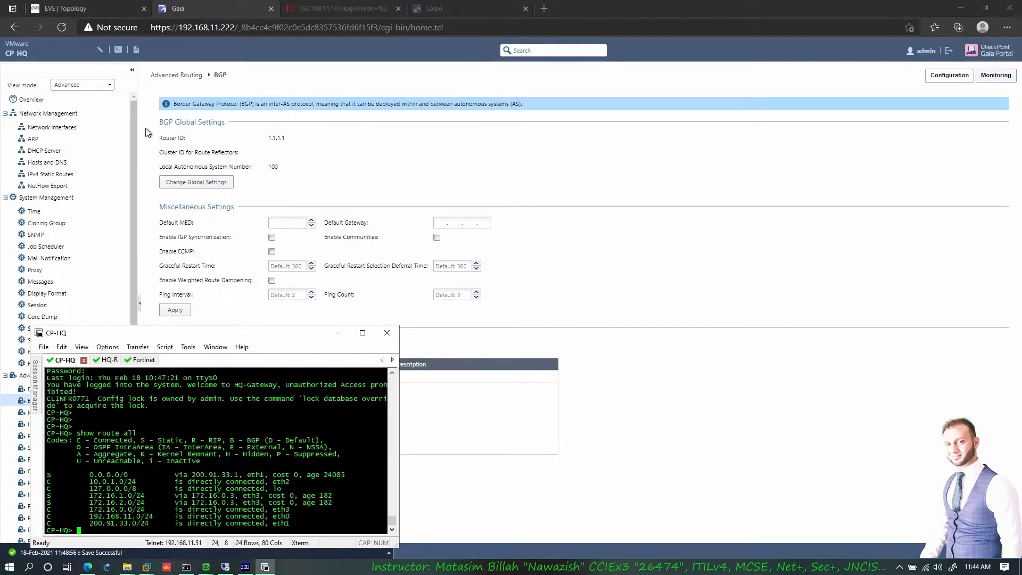
left_click(56, 172)
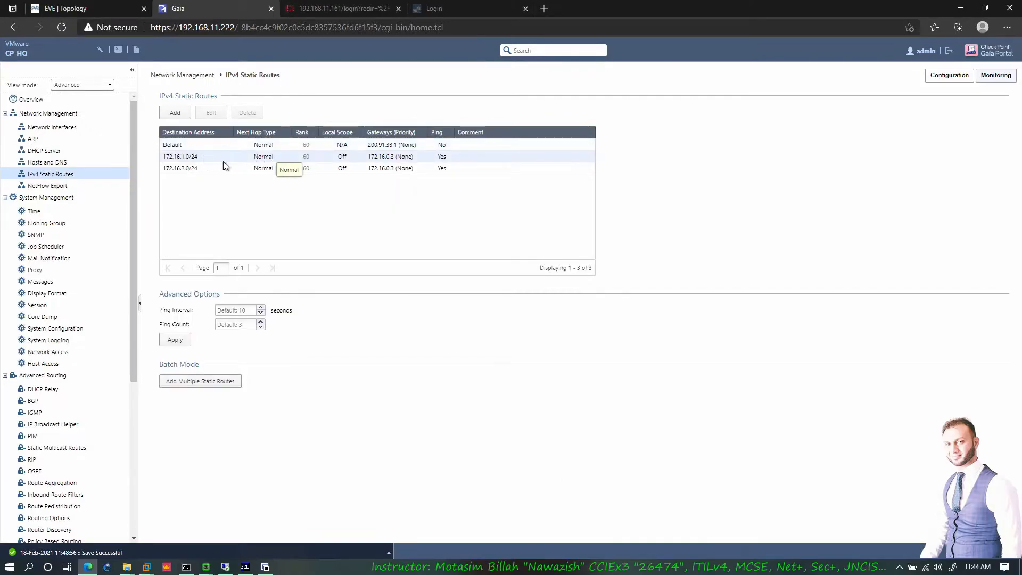
left_click(195, 158)
left_click(247, 112)
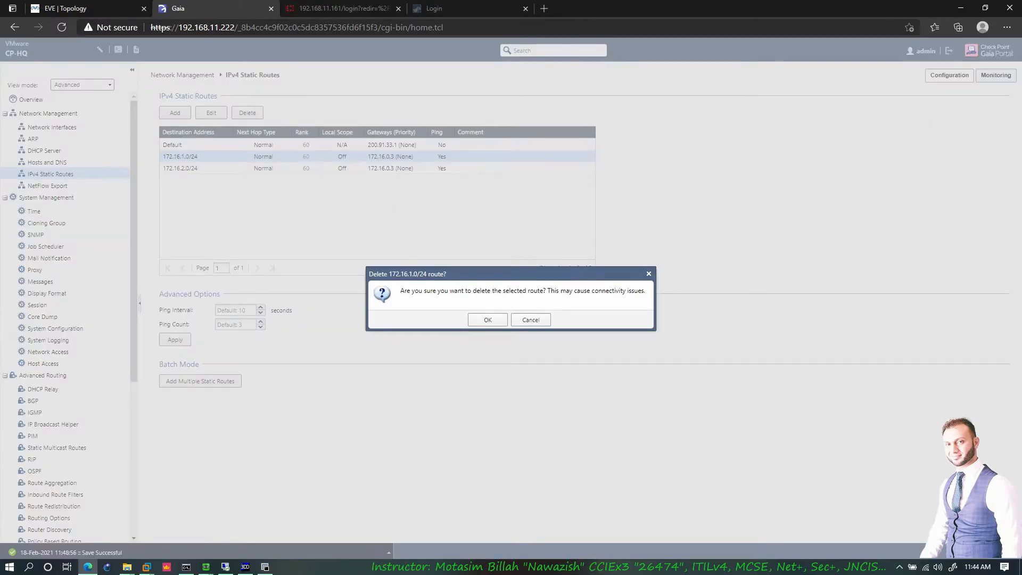
left_click(487, 320)
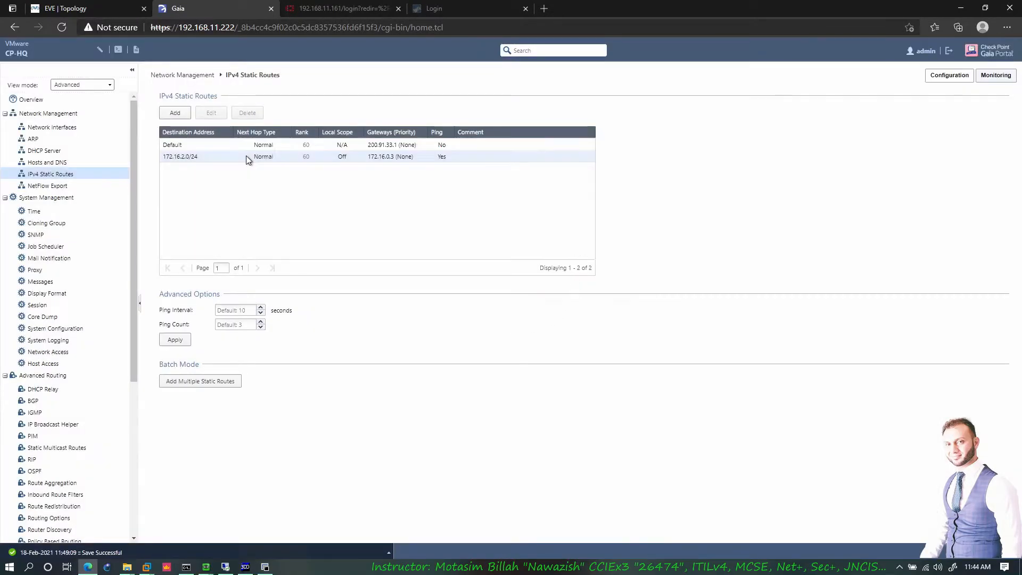
left_click(245, 155)
left_click(247, 112)
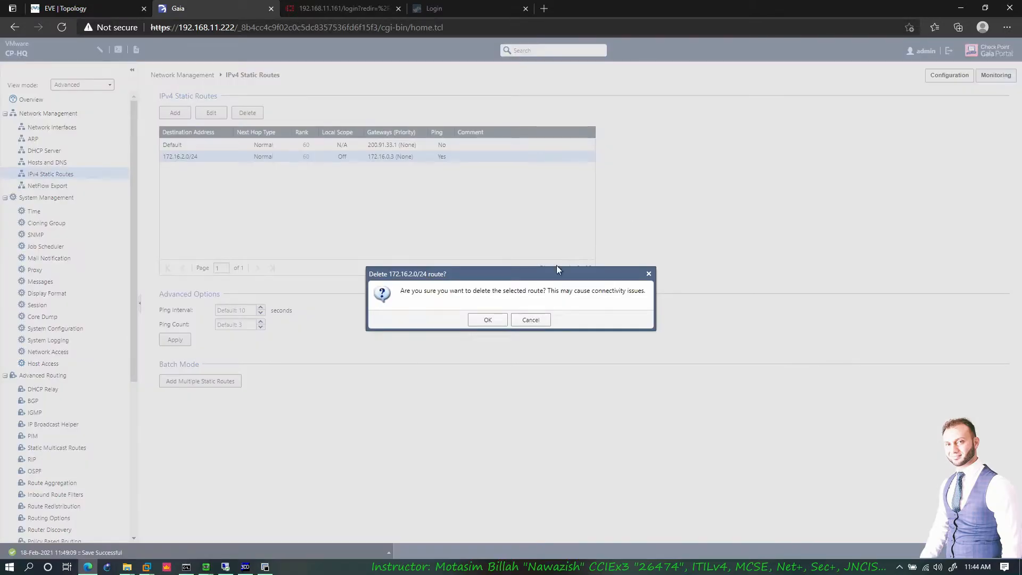
left_click(487, 320)
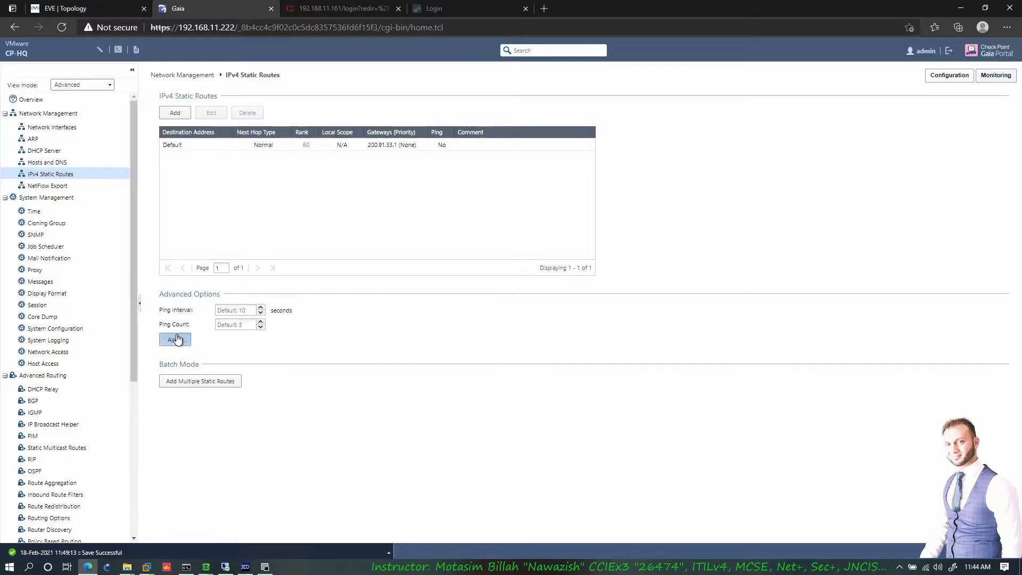
left_click(175, 340)
left_click(80, 8)
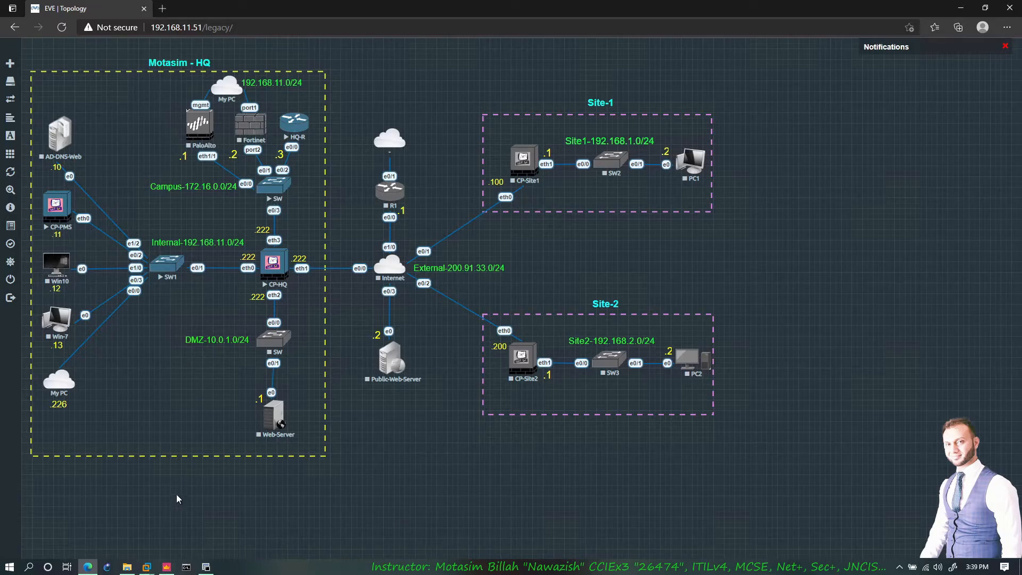
- Open the TFTP-Root folder window from the taskbar
left_click(126, 567)
- Deselect the backup .tgz file and send the TFTP-Root window behind the browser
left_click(666, 407)
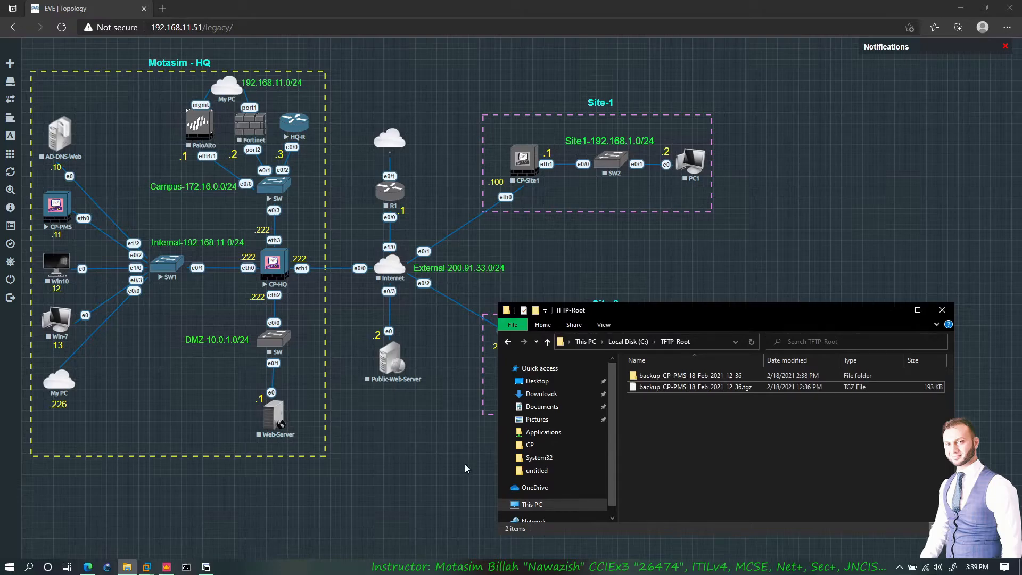
left_click(447, 451)
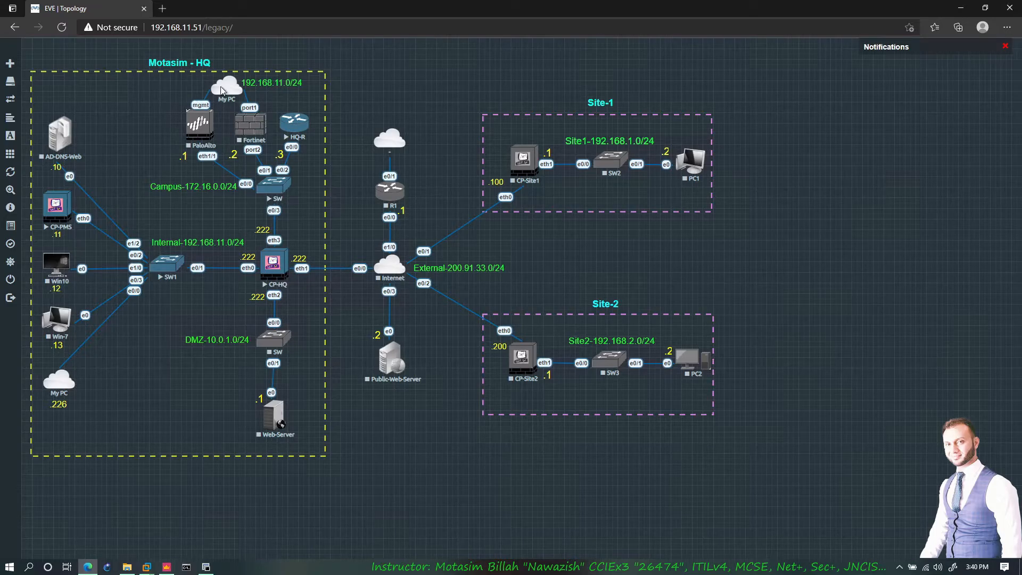
- Log in as admin to the CP-HQ Gaia portal at 192.168.11.222 in a new tab
left_click(162, 8)
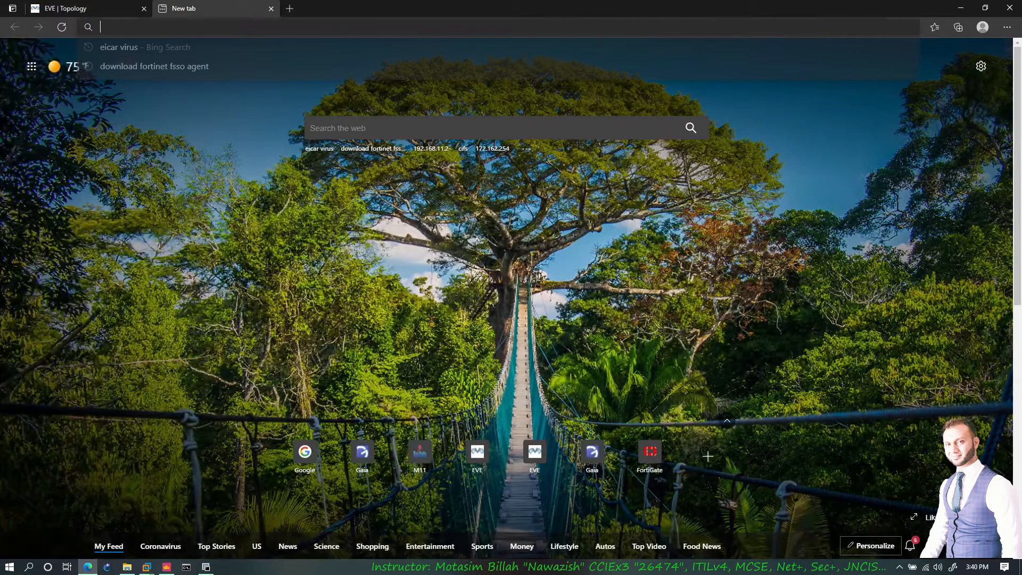
type("192")
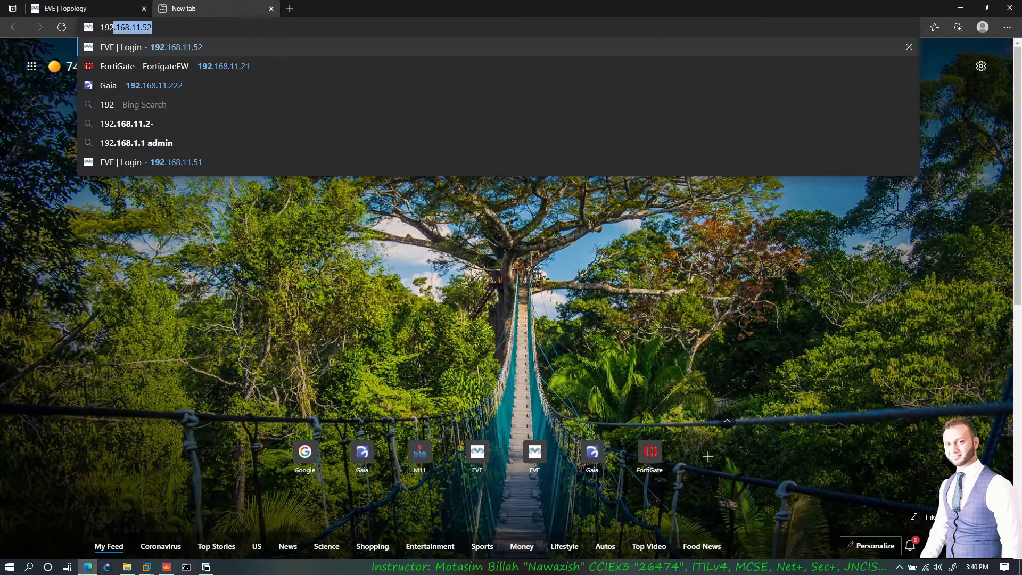
type(".168.11.222")
key("Return")
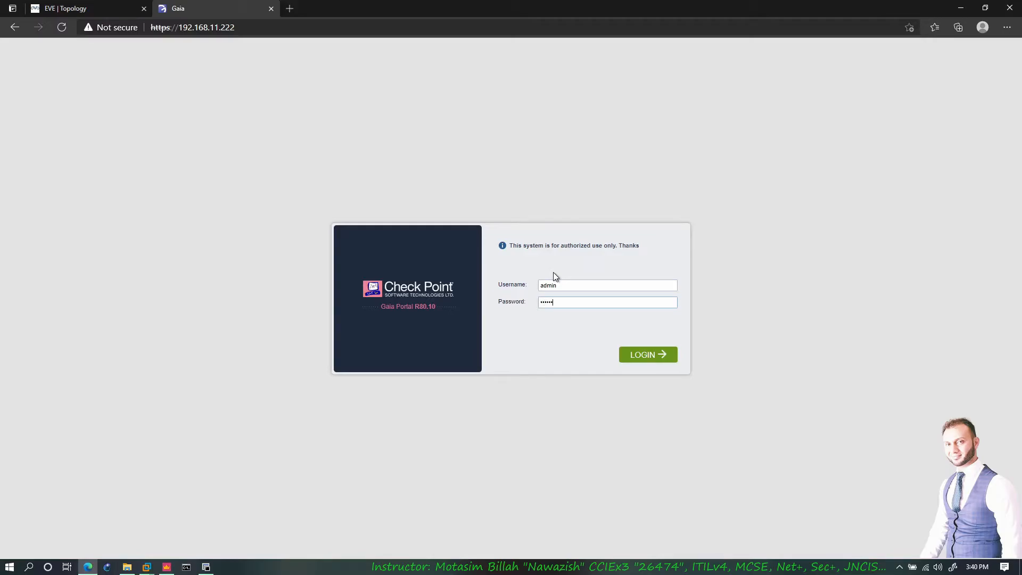
key("Return")
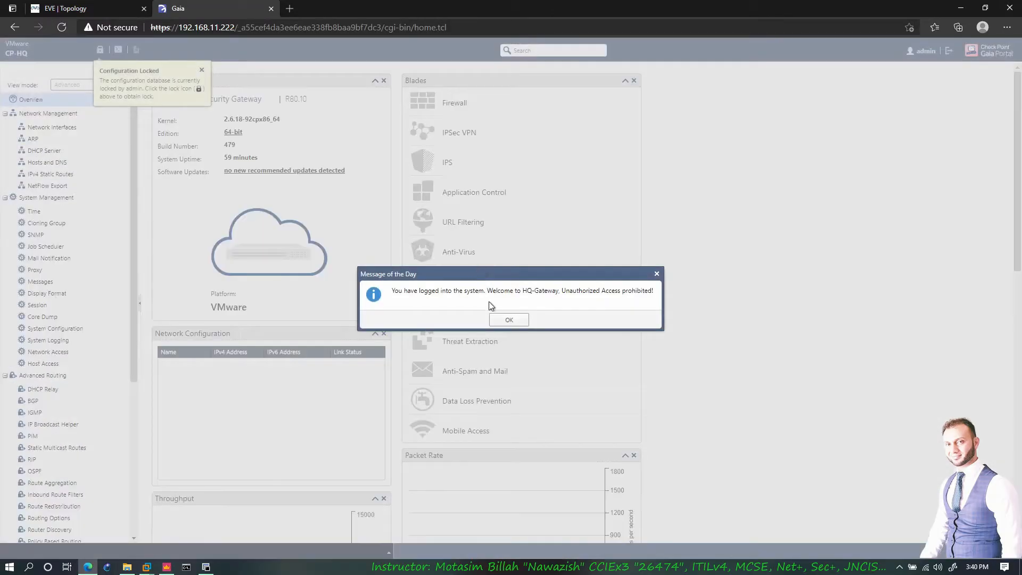
left_click(505, 319)
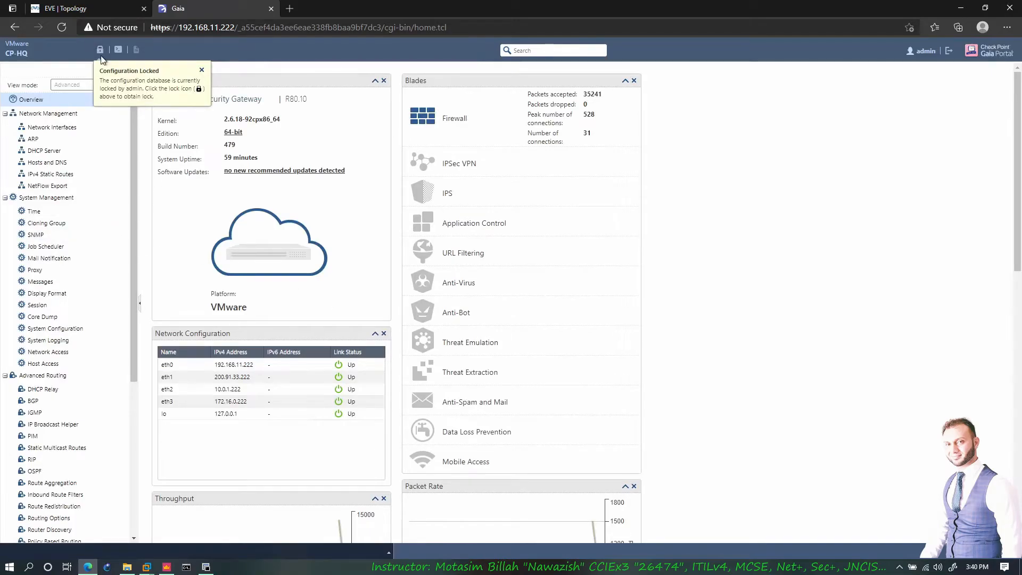
- Override the configuration lock and open the Advanced Routing BGP page
left_click(100, 49)
left_click(489, 319)
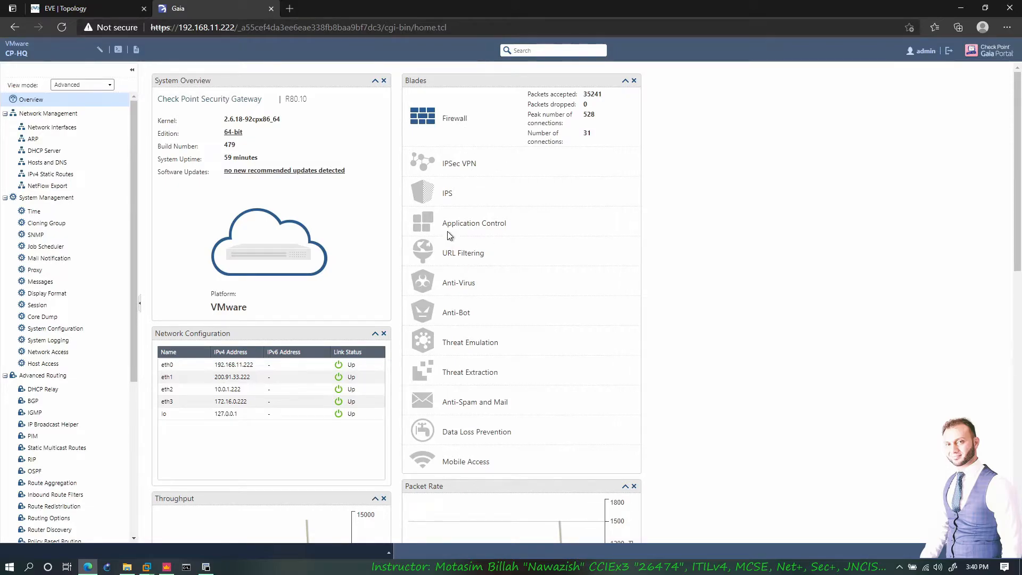
scroll(460, 325, "down", 3)
scroll(460, 326, "up", 3)
scroll(53, 368, "down", 2)
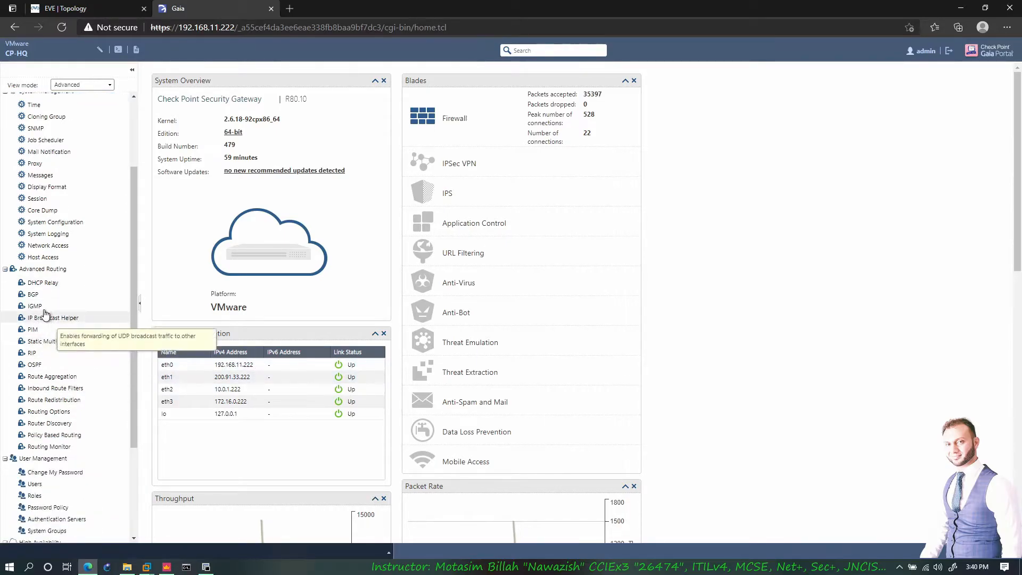
left_click(34, 295)
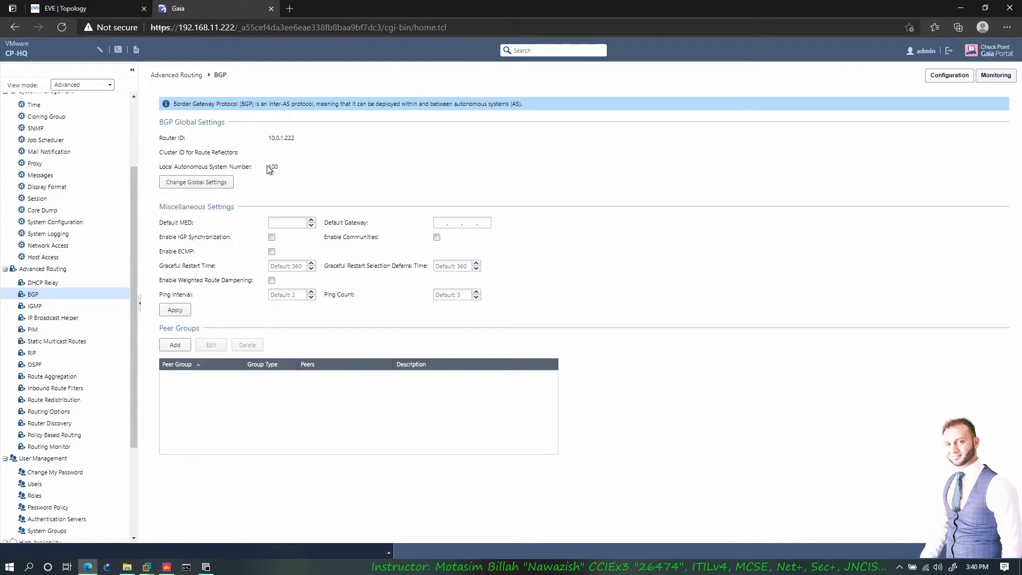
key("ctrl+Tab")
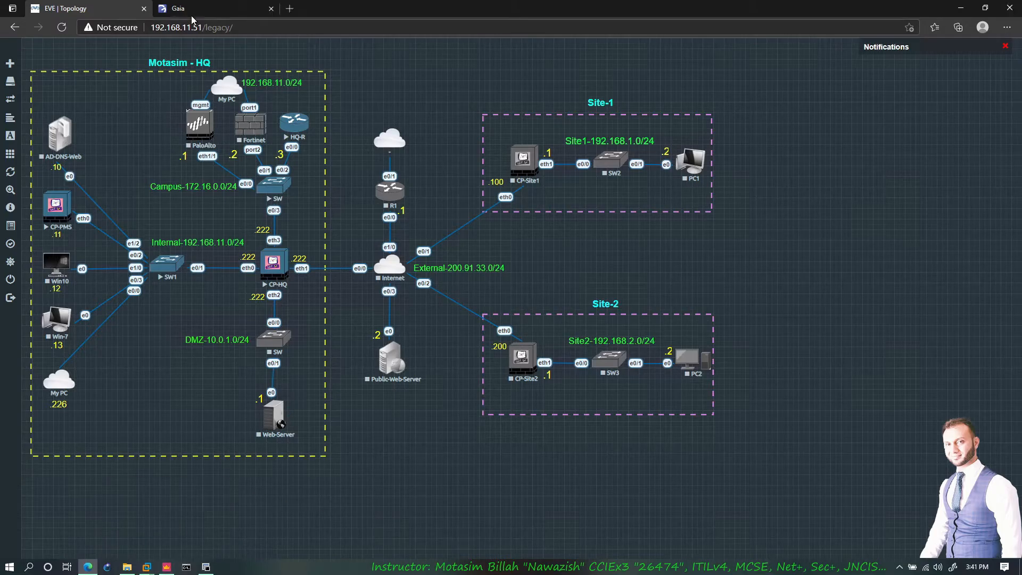
- Review the BGP global settings without changes, then start a new peer group
left_click(178, 8)
left_click(215, 186)
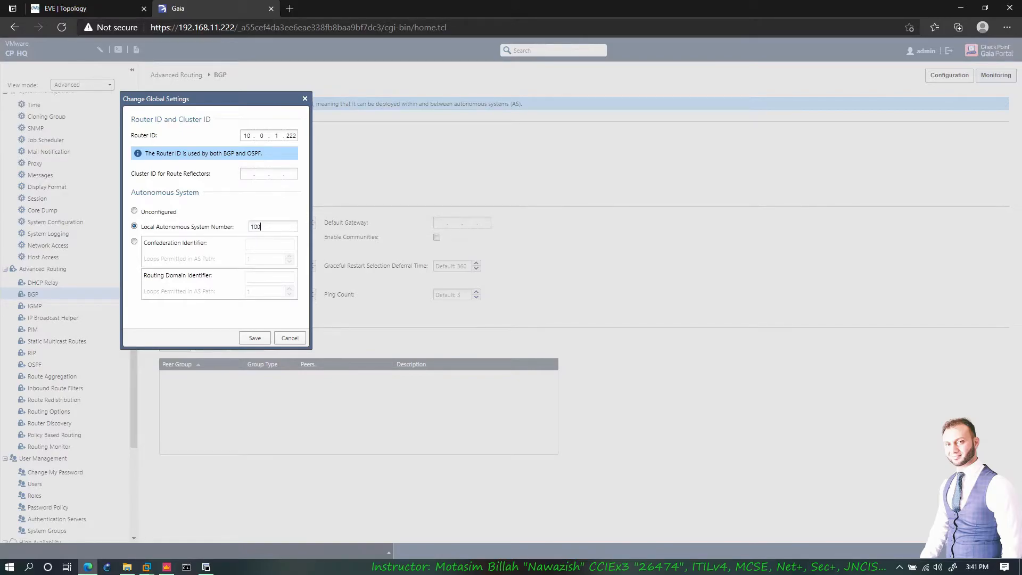
left_click(288, 338)
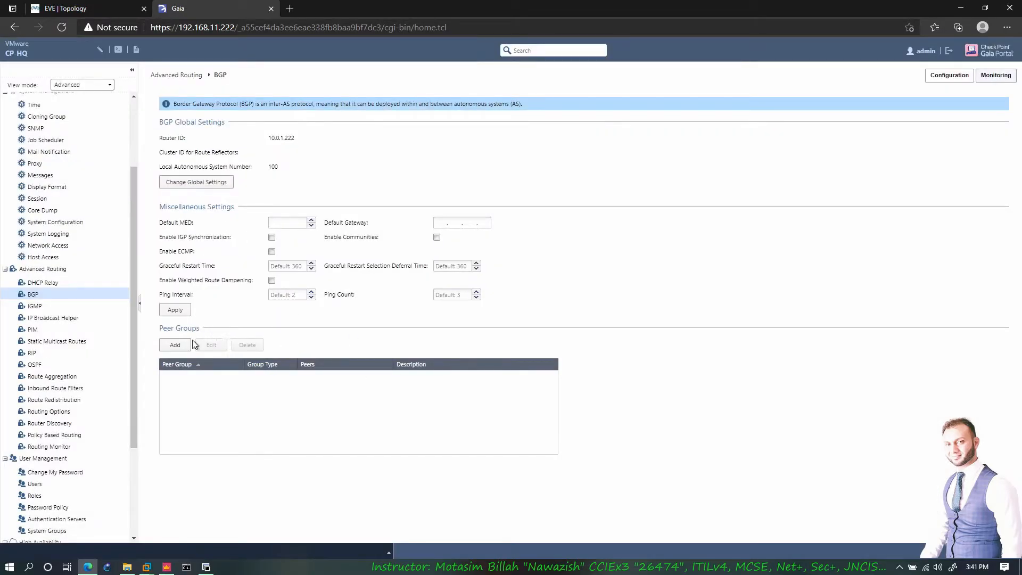
left_click(177, 345)
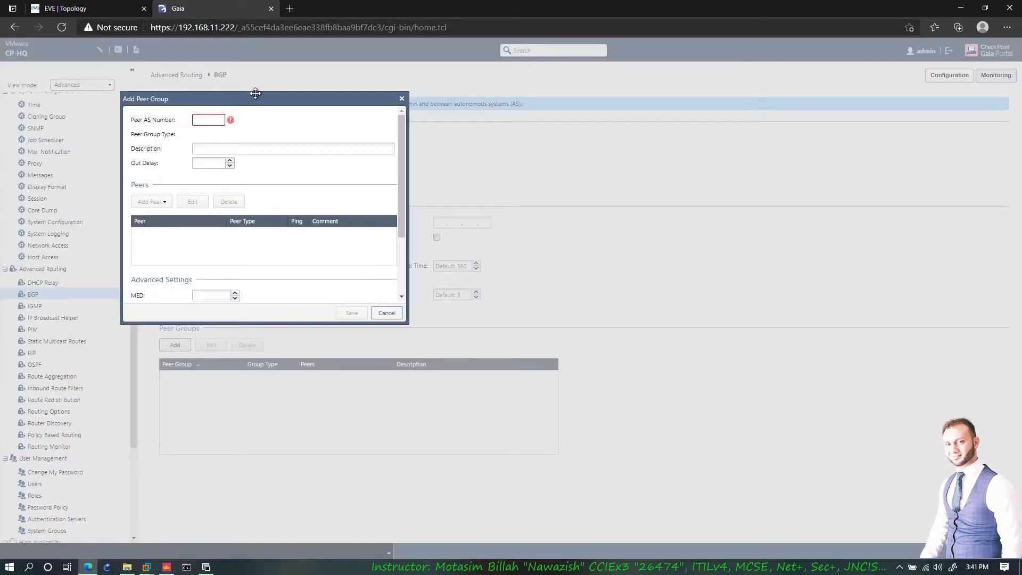
left_click_drag(256, 98, 424, 171)
left_click(114, 11)
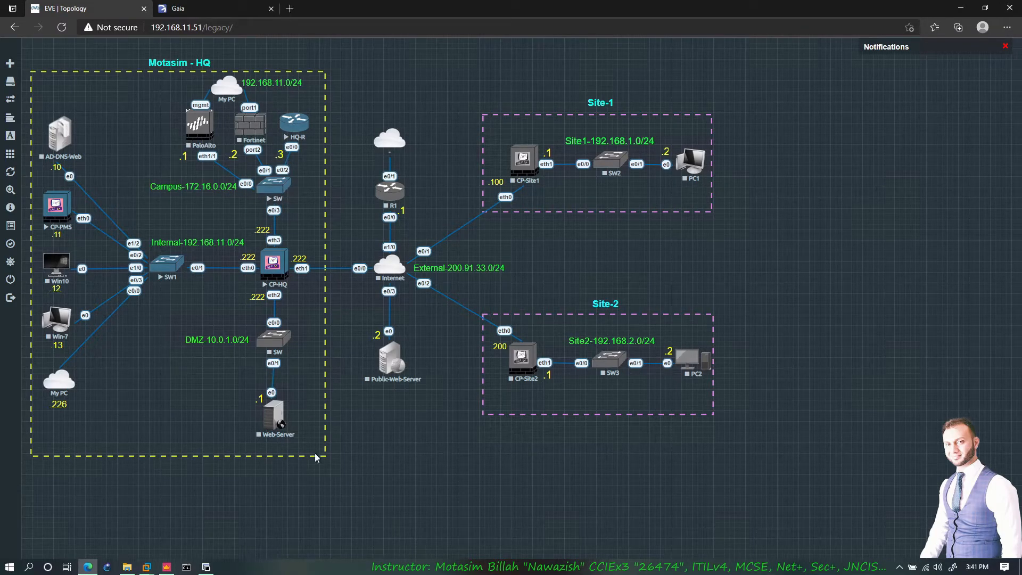
left_click(206, 567)
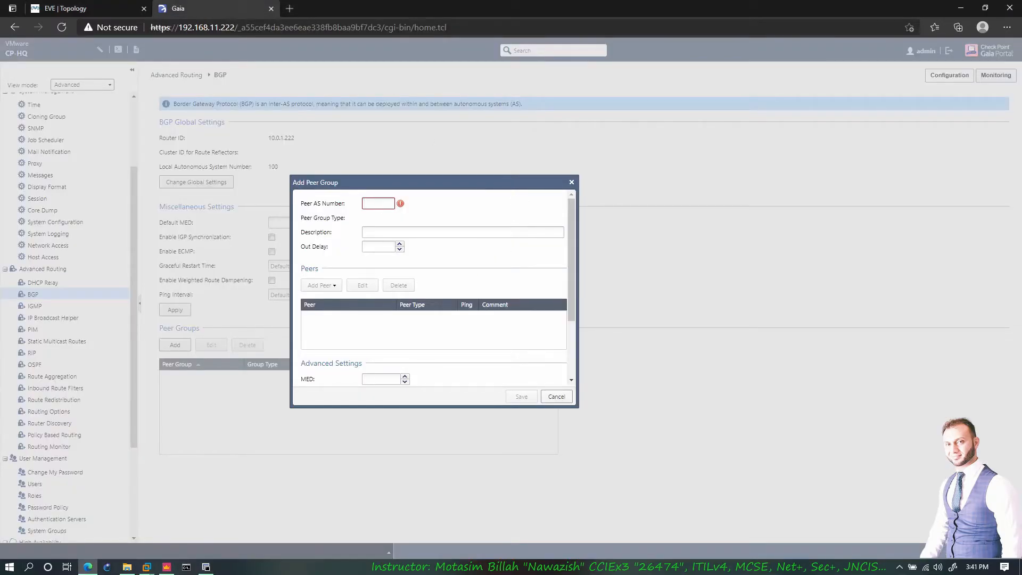
- Set the peer group to AS 200, add IPv4 peer 172.16.0.3, and save both
type("200")
left_click(378, 246)
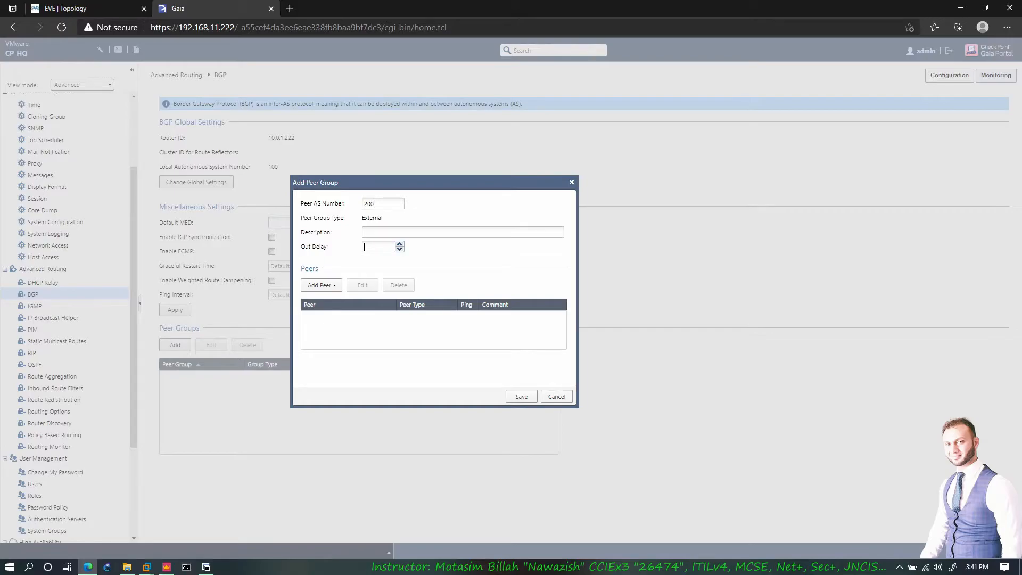
left_click(325, 287)
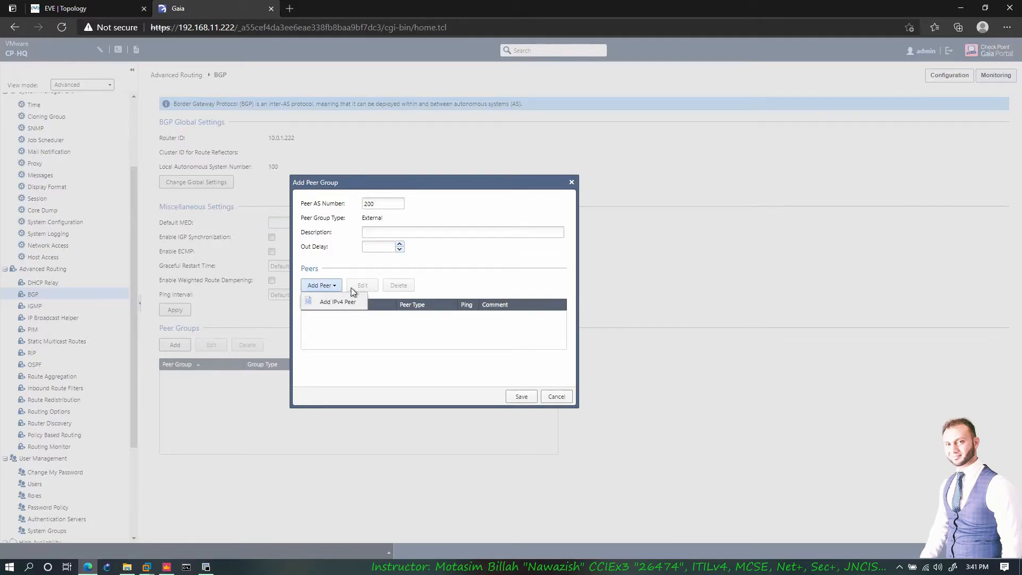
left_click(341, 304)
left_click(488, 321)
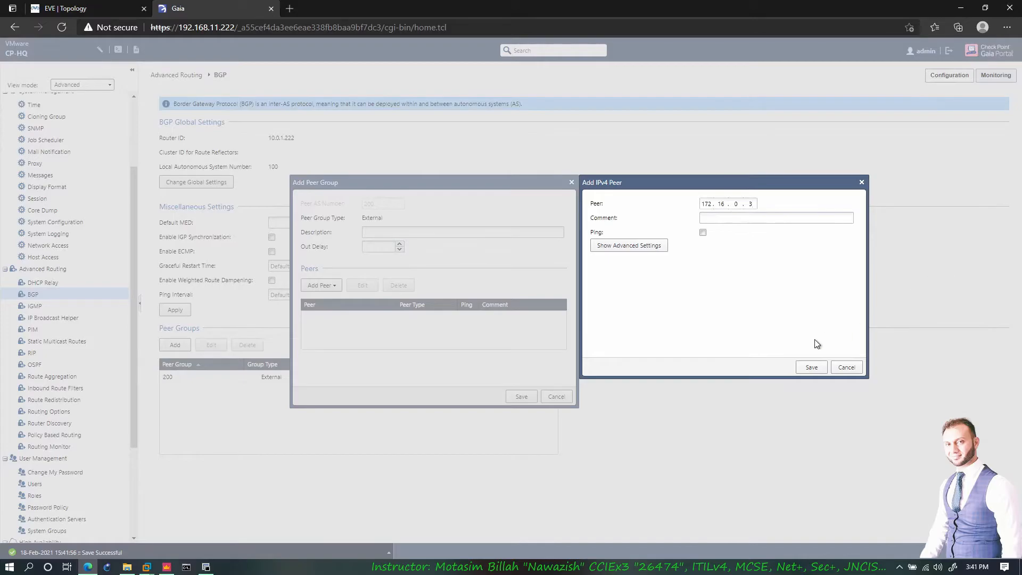
left_click(811, 368)
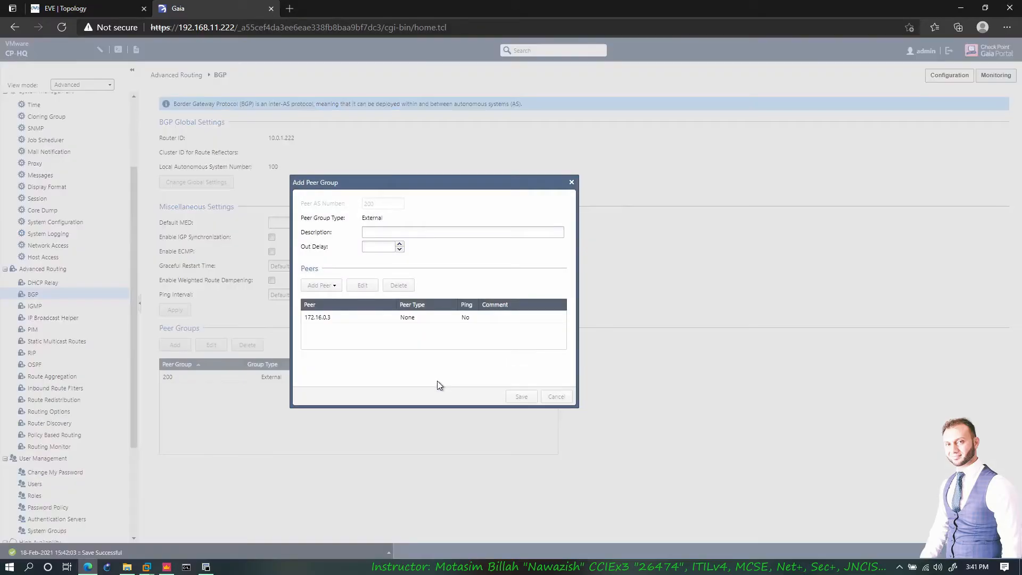
left_click(522, 397)
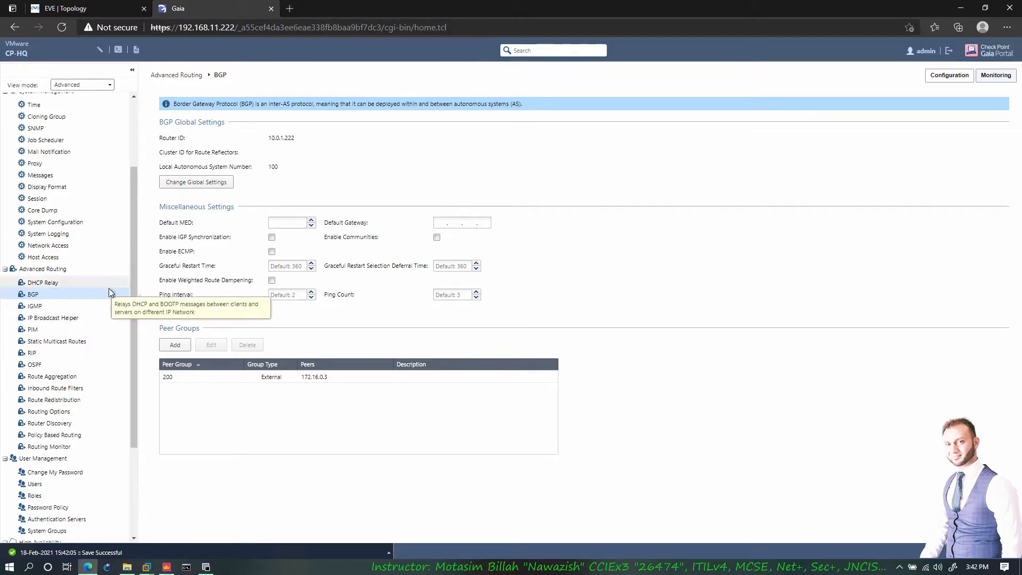
- Open Inbound Route Filters, check the EVE topology, and return to pick a filter type to add
left_click(57, 392)
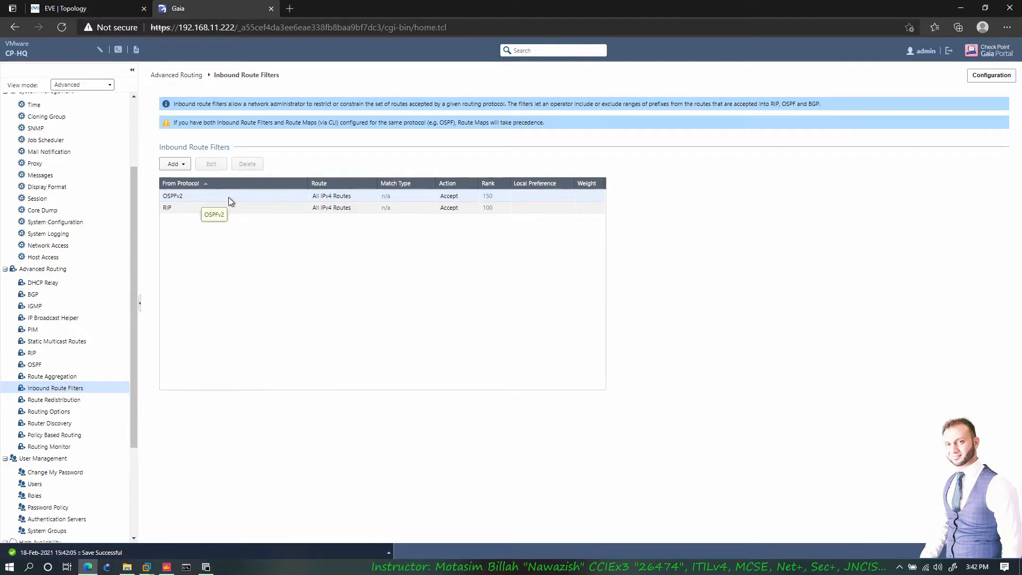
left_click(118, 10)
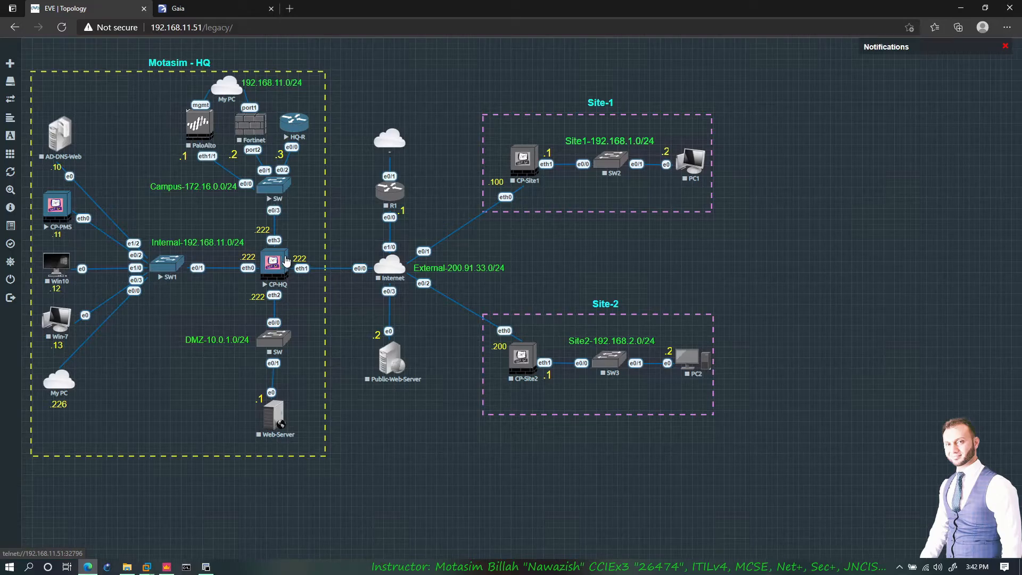
left_click(223, 9)
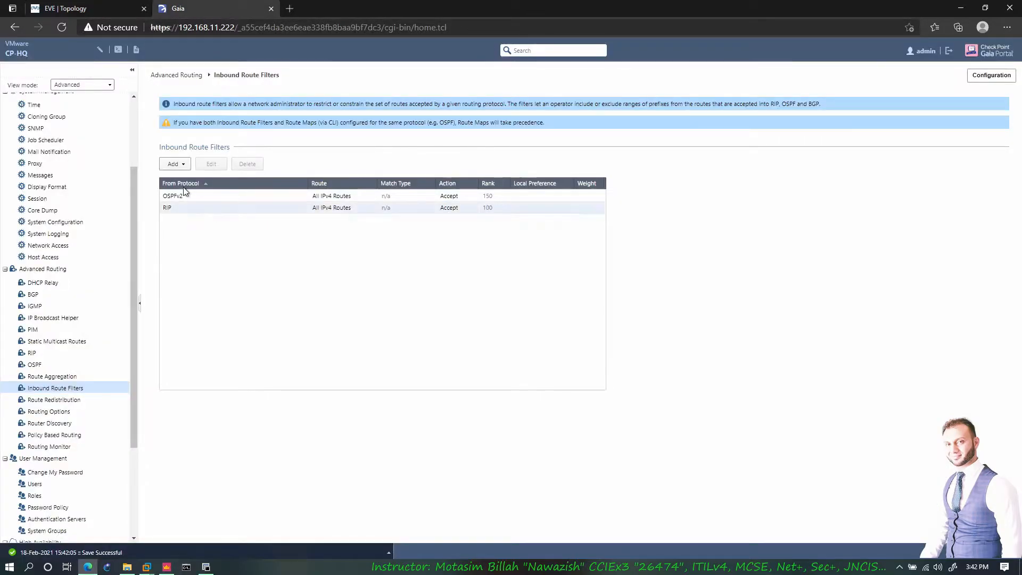
left_click(175, 164)
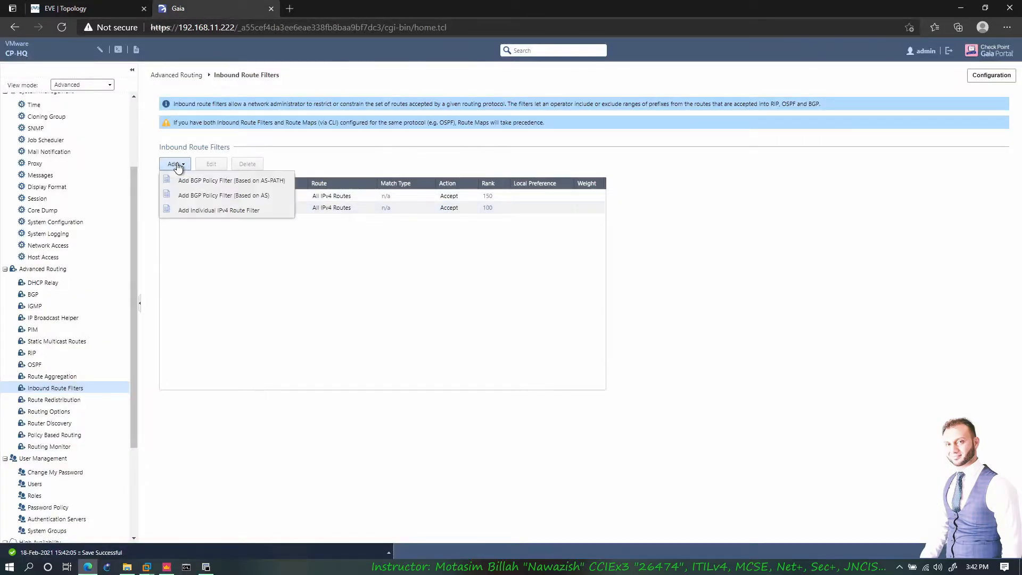
- Create BGP Policy Filter 512 for AS 200 with action Accept and save it
left_click(203, 197)
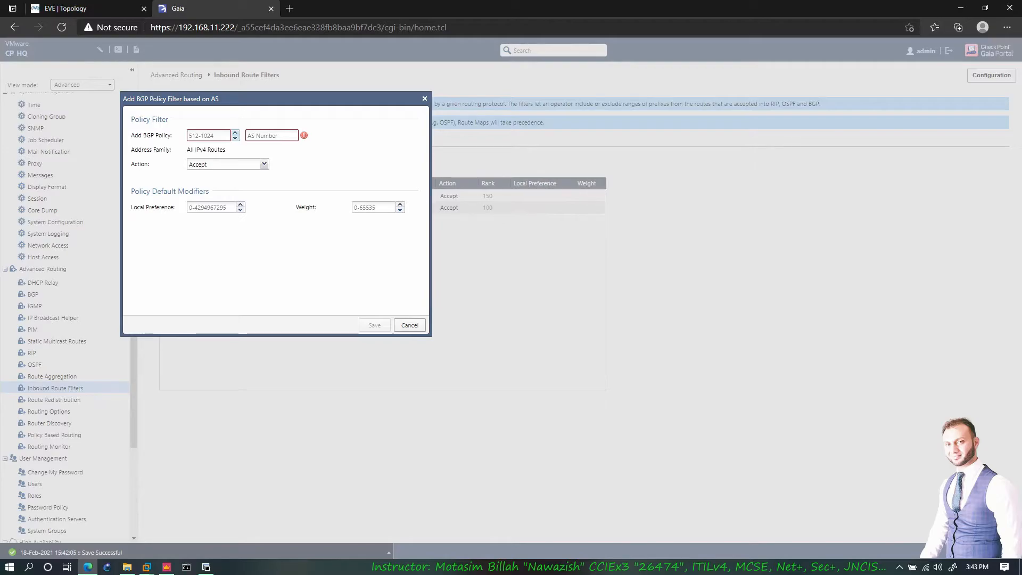
type("51")
type("200")
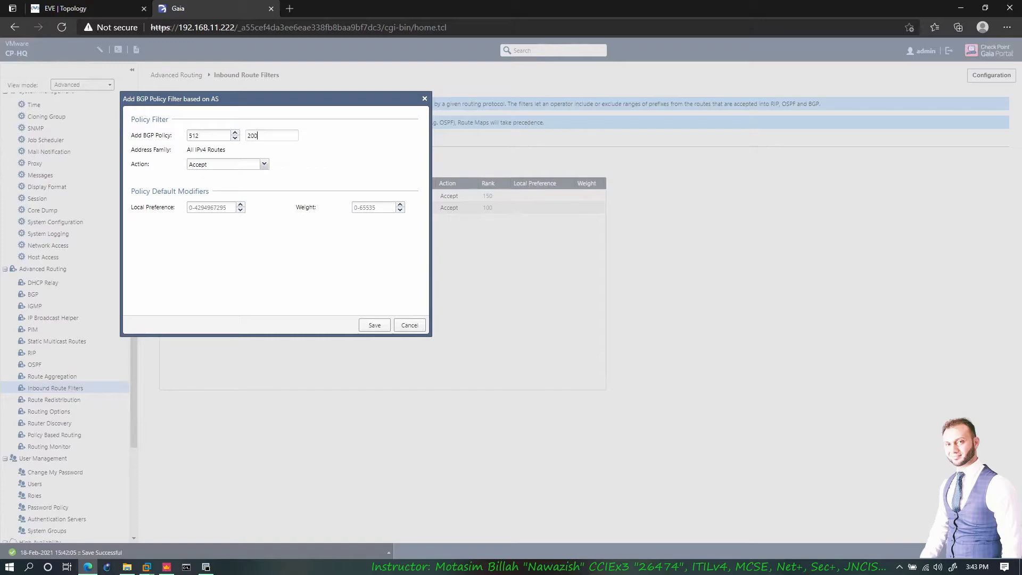
left_click(249, 164)
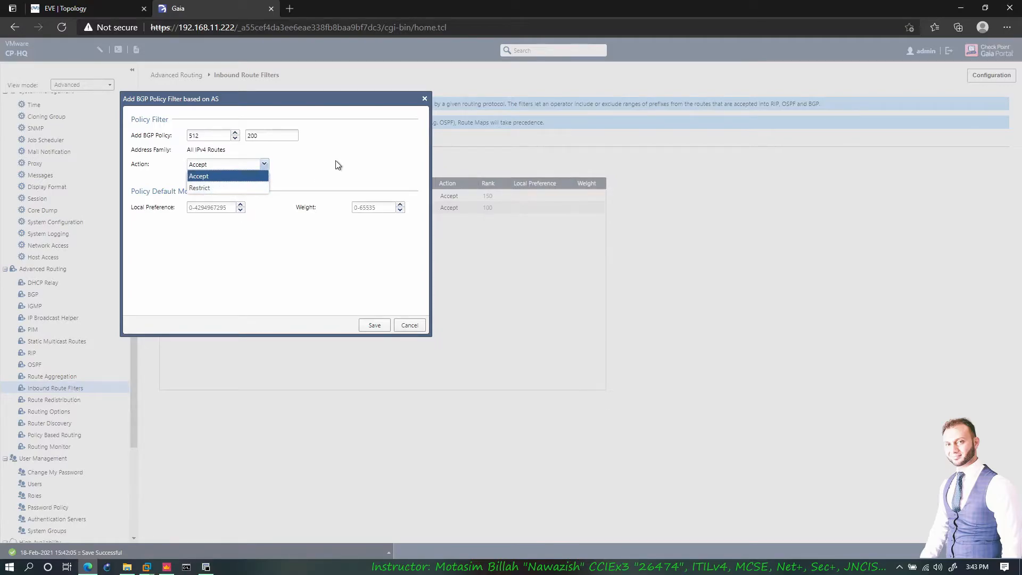
left_click(328, 171)
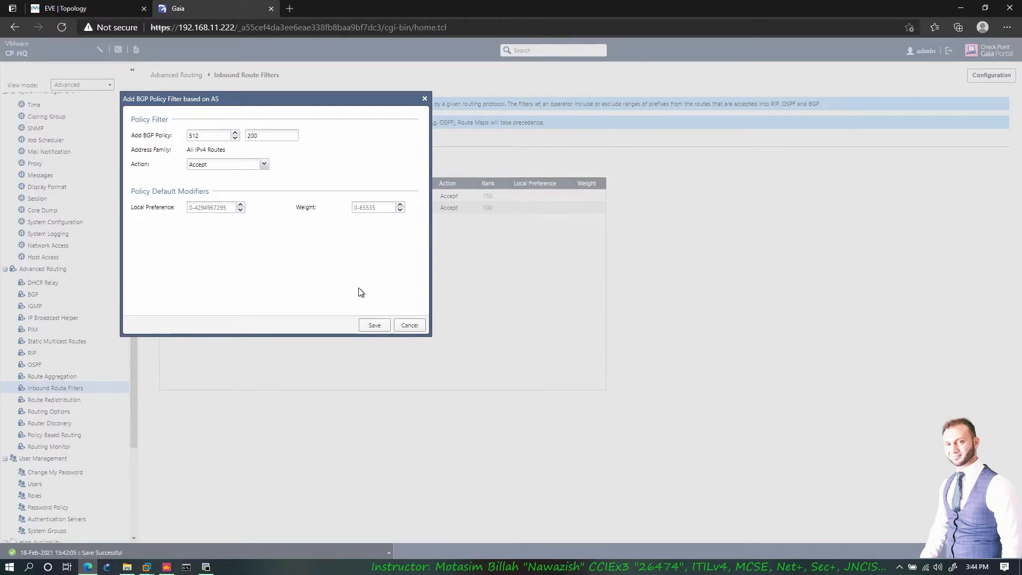
left_click(373, 324)
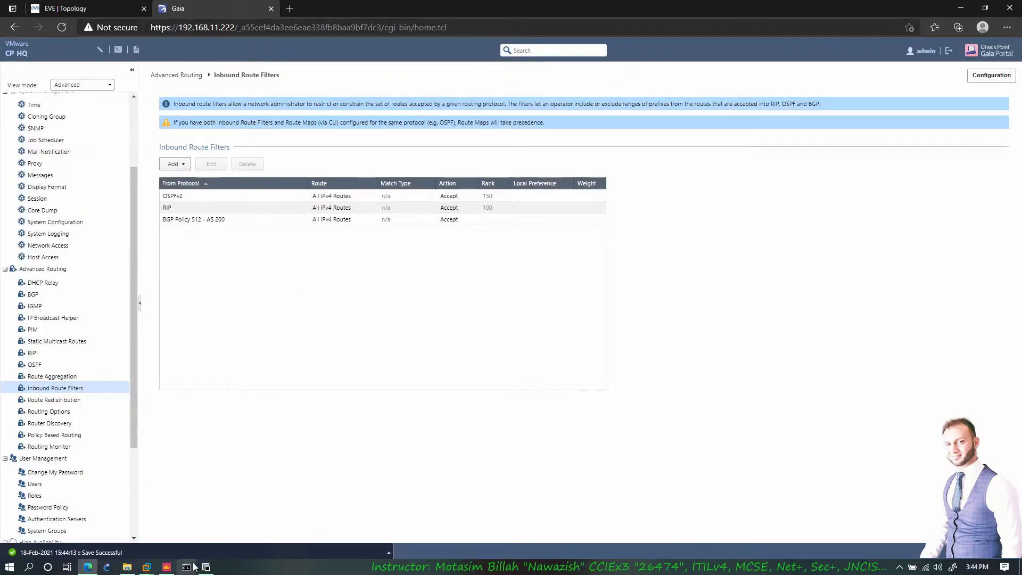
- On the HQ-R console, enter privileged mode and show the existing BGP configuration
mouse_move(209, 568)
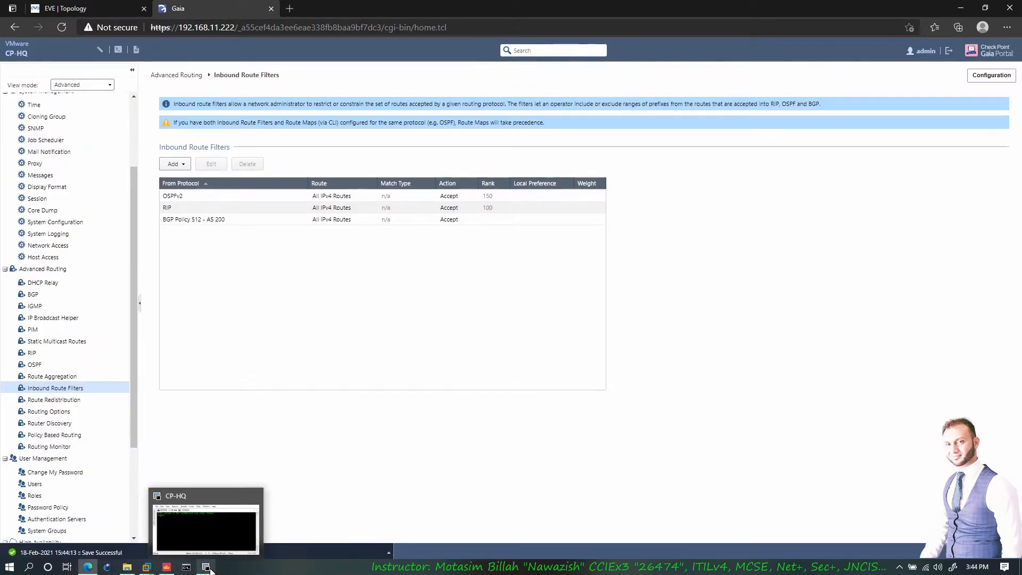
left_click(208, 528)
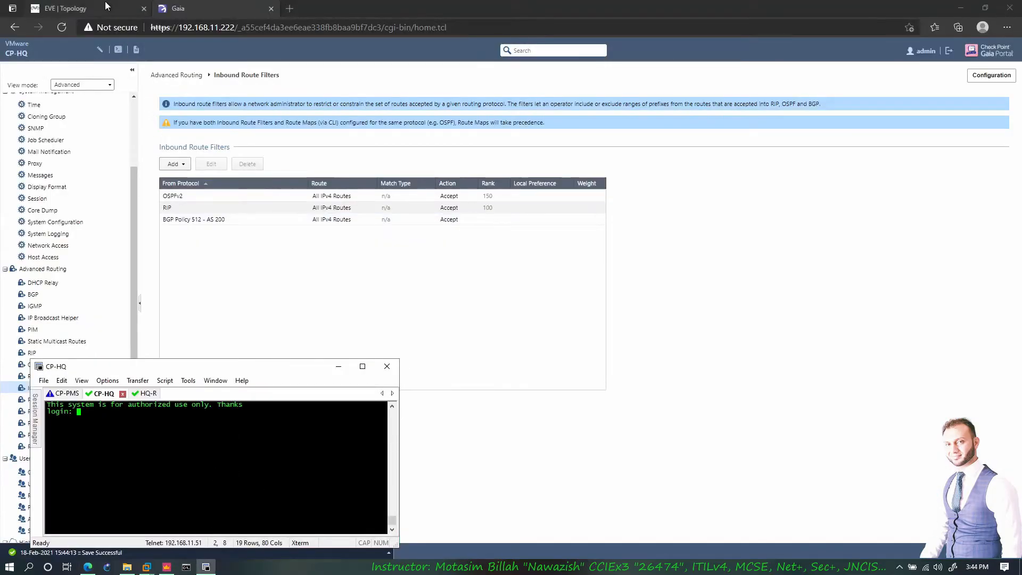
left_click(88, 8)
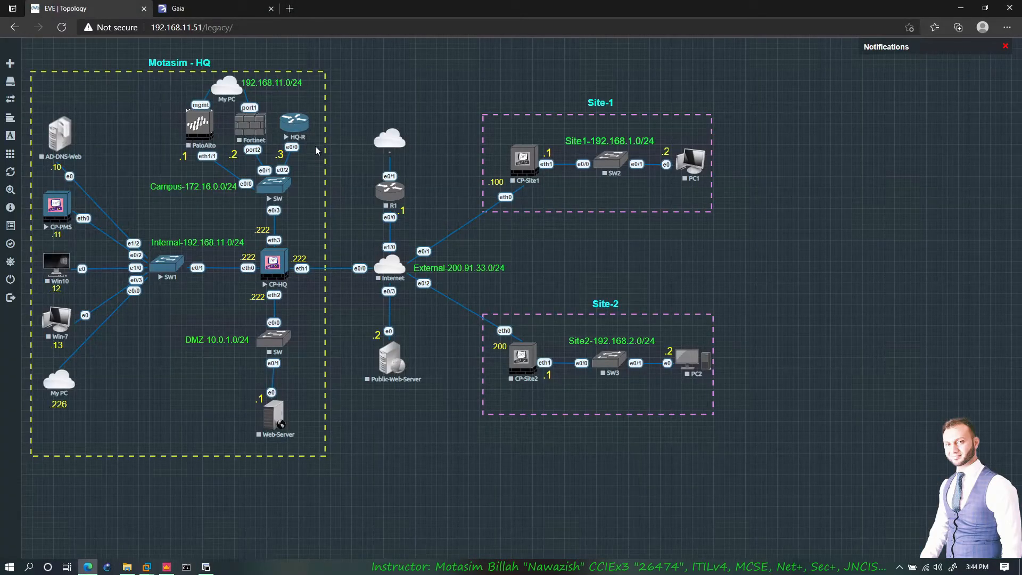
left_click(209, 569)
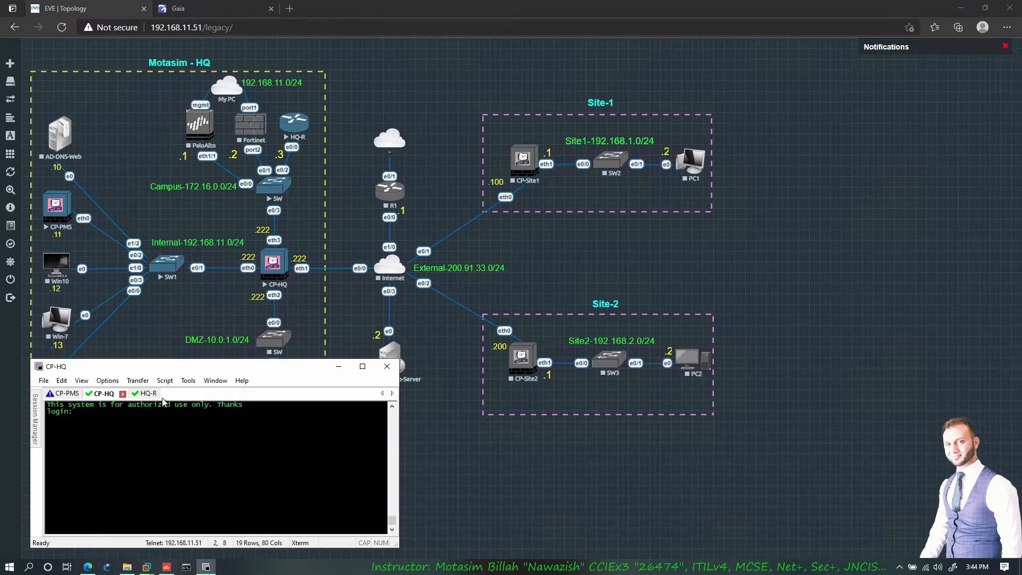
left_click(137, 394)
key("Return")
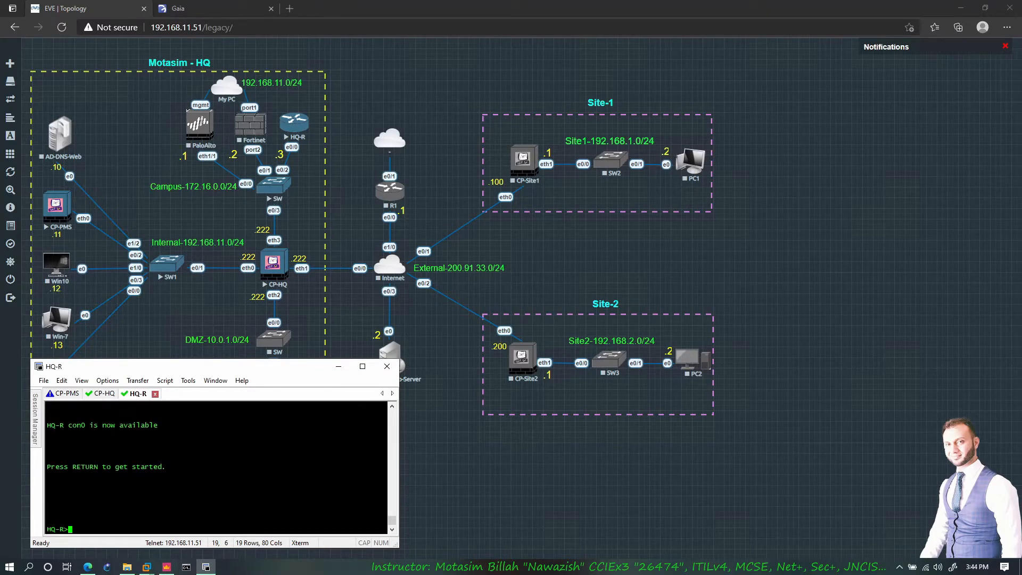
type("en")
key("Return")
key("Return")
key("Return")
type("show run |")
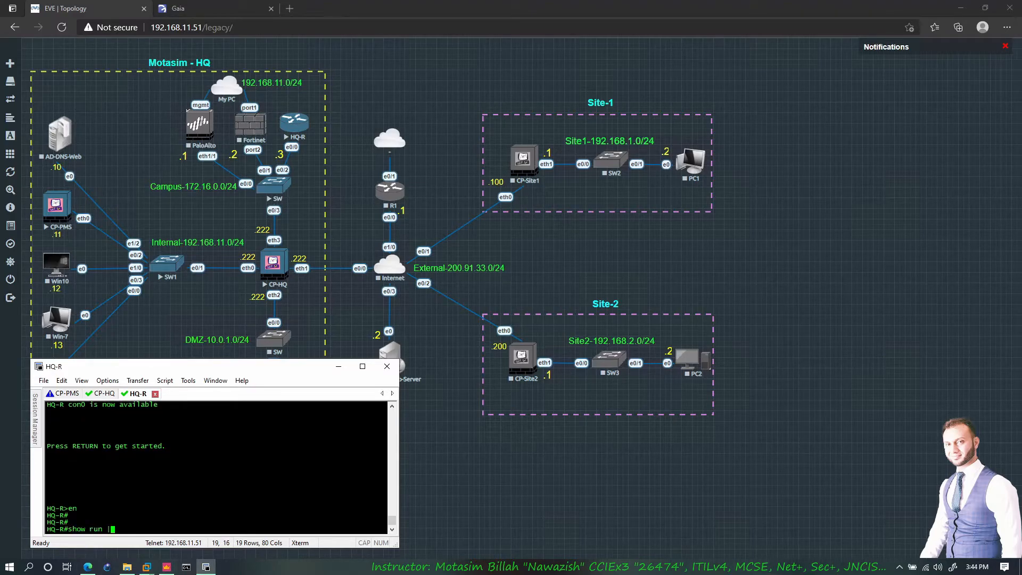
type(" sec bgp")
key("Return")
- Start BGP process AS 200 on HQ-R with no auto-summary
key("Return")
key("Return")
type("conf t")
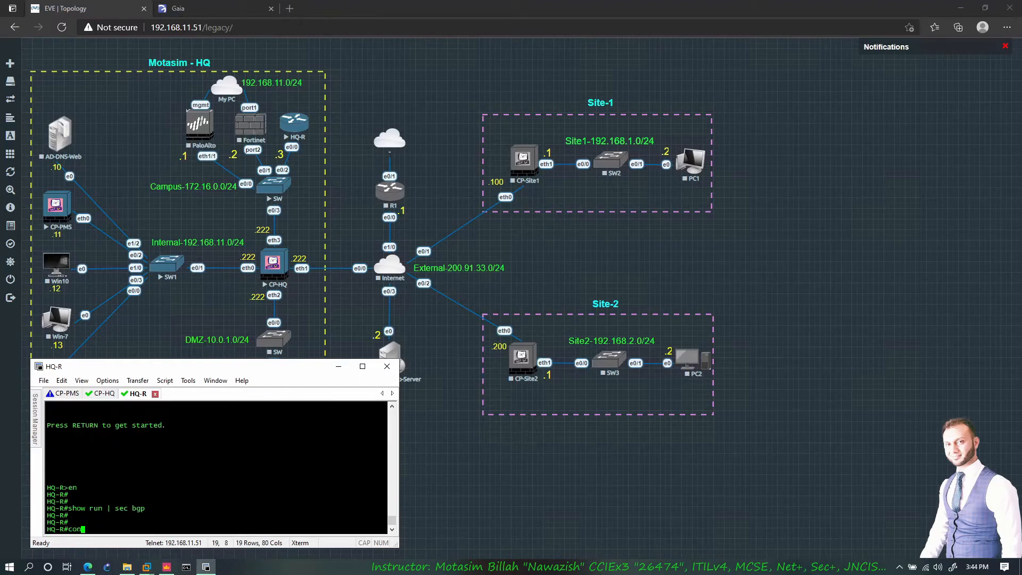
key("Return")
type("router bgp 200")
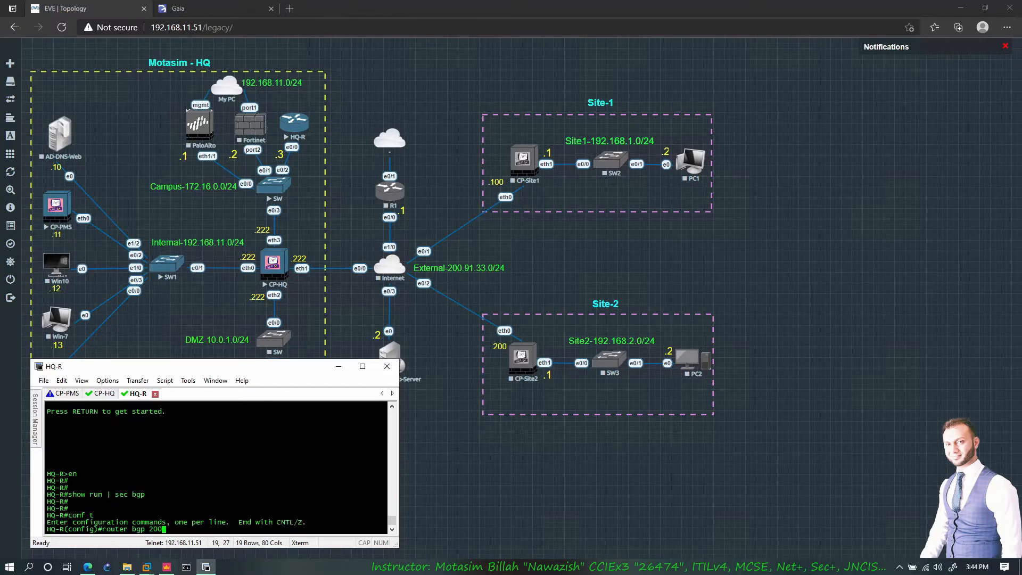
key("Return")
type("no au")
key("Tab")
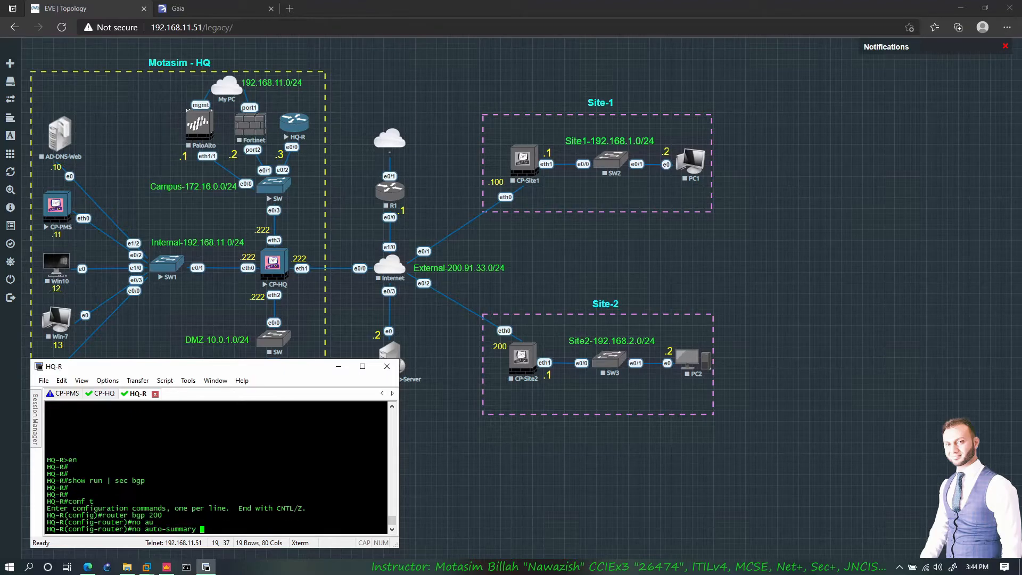
key("Return")
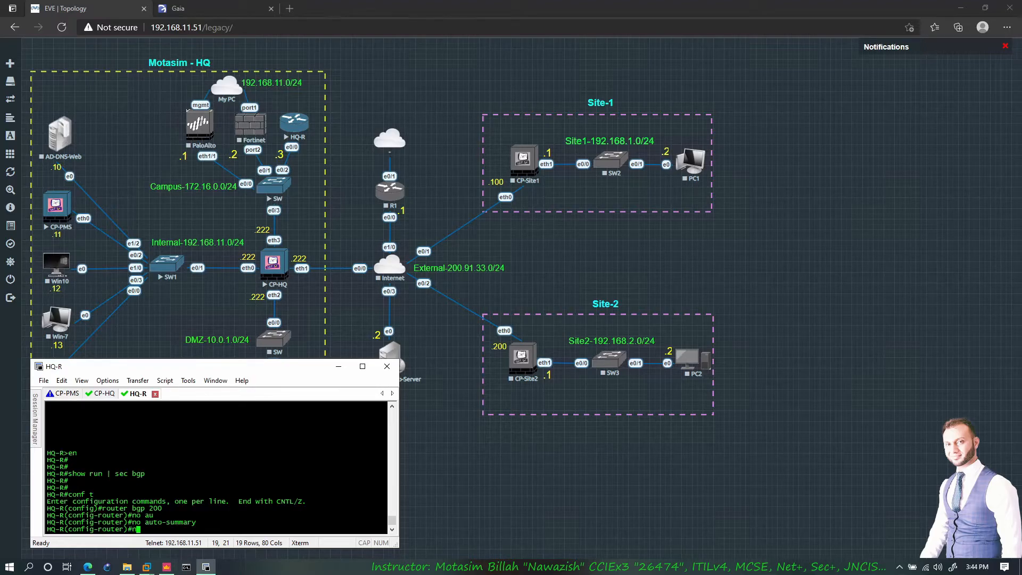
- Add neighbor 172.16.0.222 with remote-as 100, then list interfaces with 'do show ip int br'
type("ei")
key("Tab")
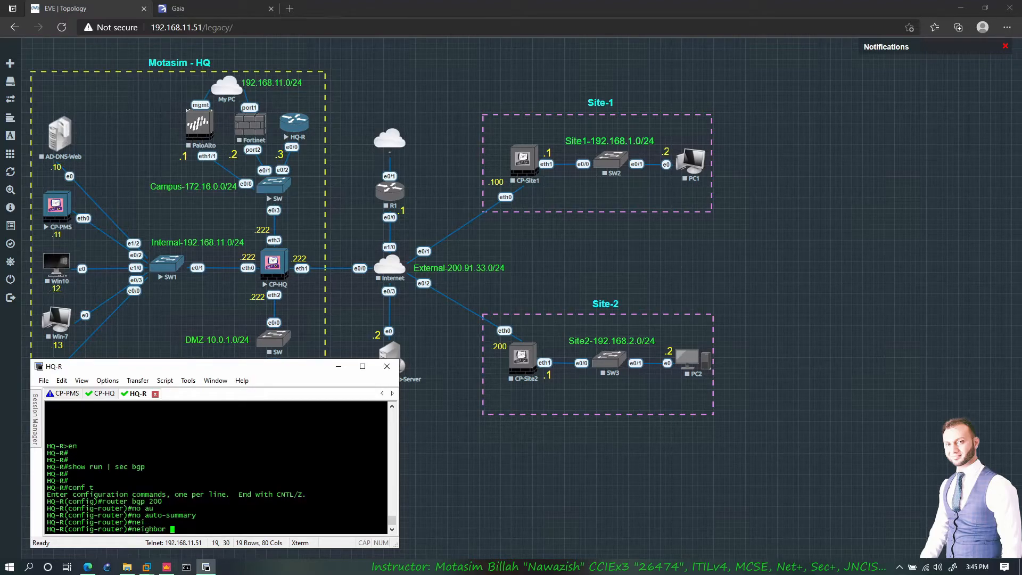
type("172.16.0.222 remot")
key("Tab")
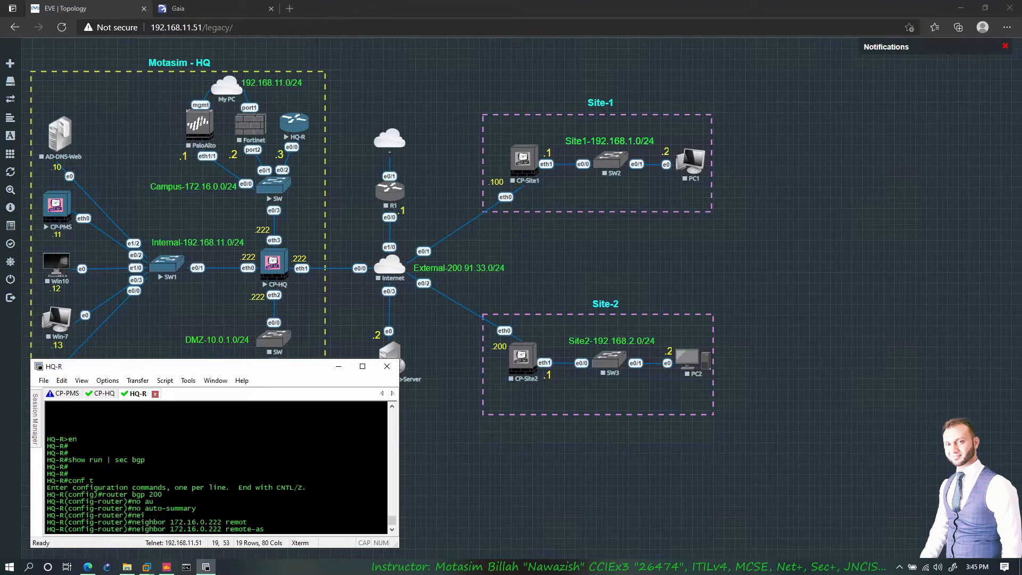
type("100")
key("Return")
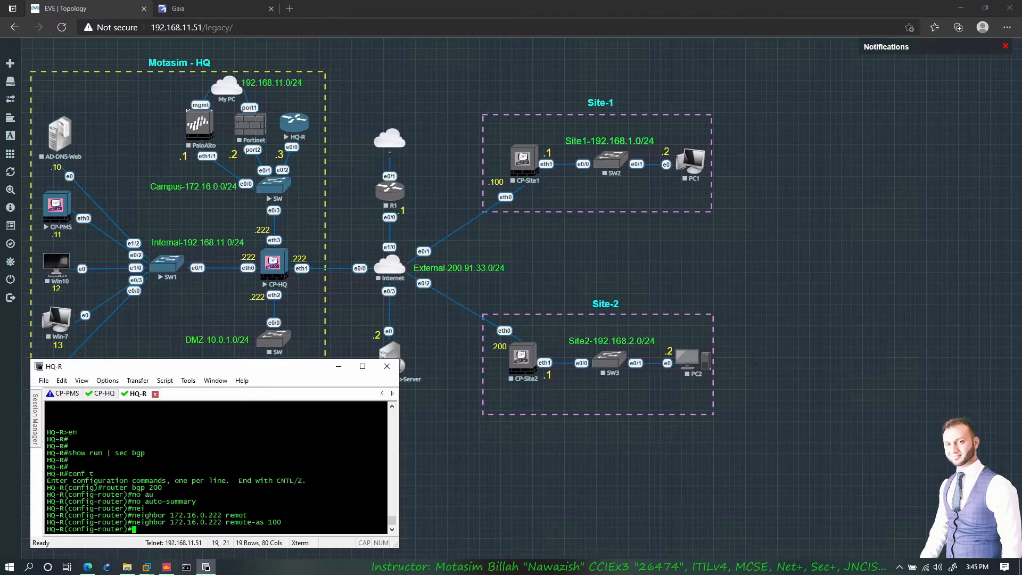
type("neighbor")
key("BackSpace")
key("BackSpace")
key("BackSpace")
key("BackSpace")
key("BackSpace")
key("BackSpace")
key("BackSpace")
key("BackSpace")
type("do show ip int br")
key("Return")
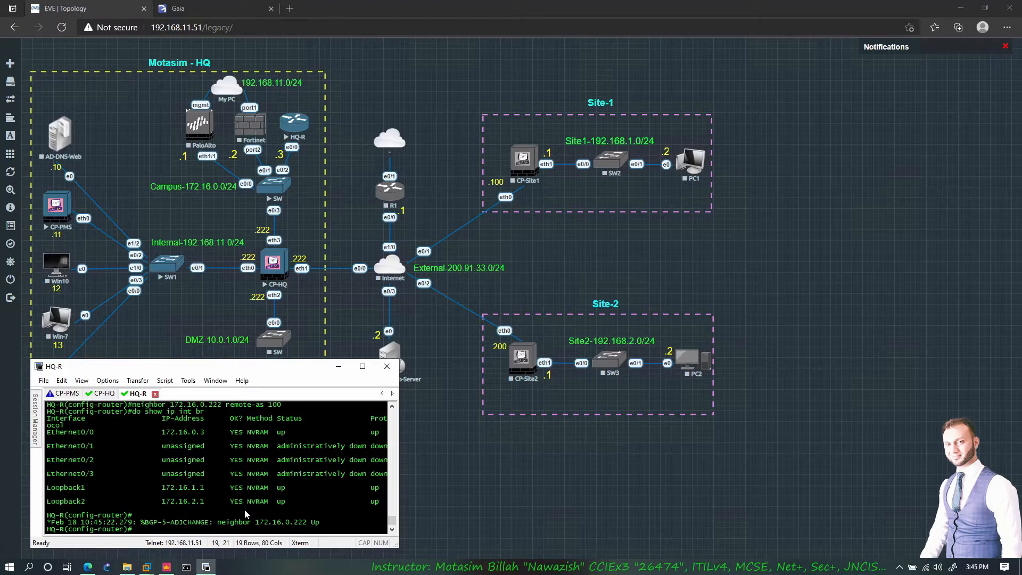
- Advertise networks 172.16.1.0 and 172.16.2.0 with mask 255.255.255.0 in BGP
left_click_drag(123, 524, 48, 525)
left_click(155, 524)
type("network 172.16.1.0 mask 255.255.255.0")
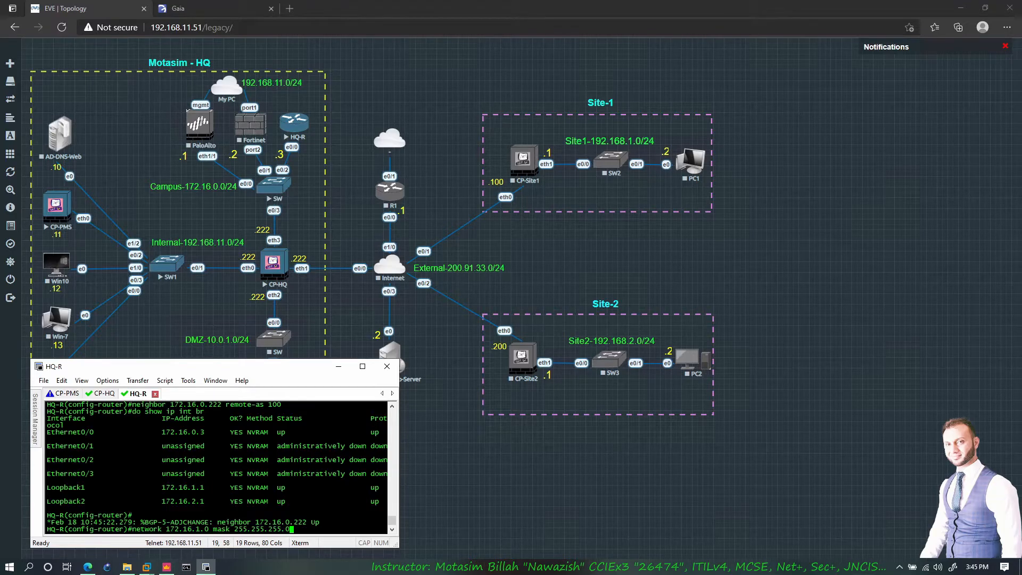
key("Return")
key("Up")
key("Left")
key("Left")
key("Left")
key("Left")
key("Left")
key("Left")
key("Left")
key("Left")
key("Left")
key("Left")
key("Left")
key("Left")
key("Left")
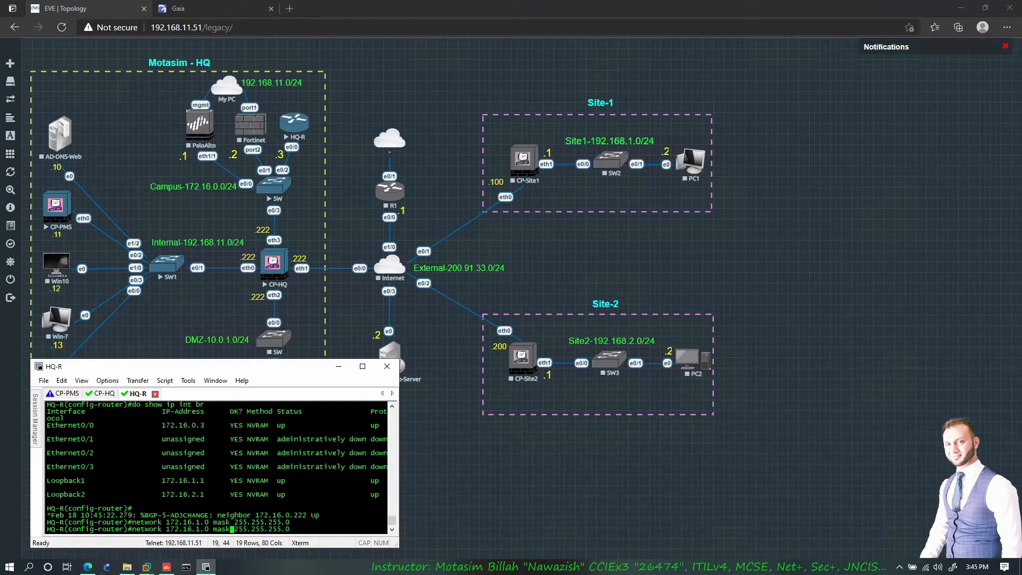
key("Left")
key("Left")
key("BackSpace")
type("2")
key("Return")
- Exit router mode, run 'do show ip bgp sum' and highlight neighbor 172.16.0.222
type("e")
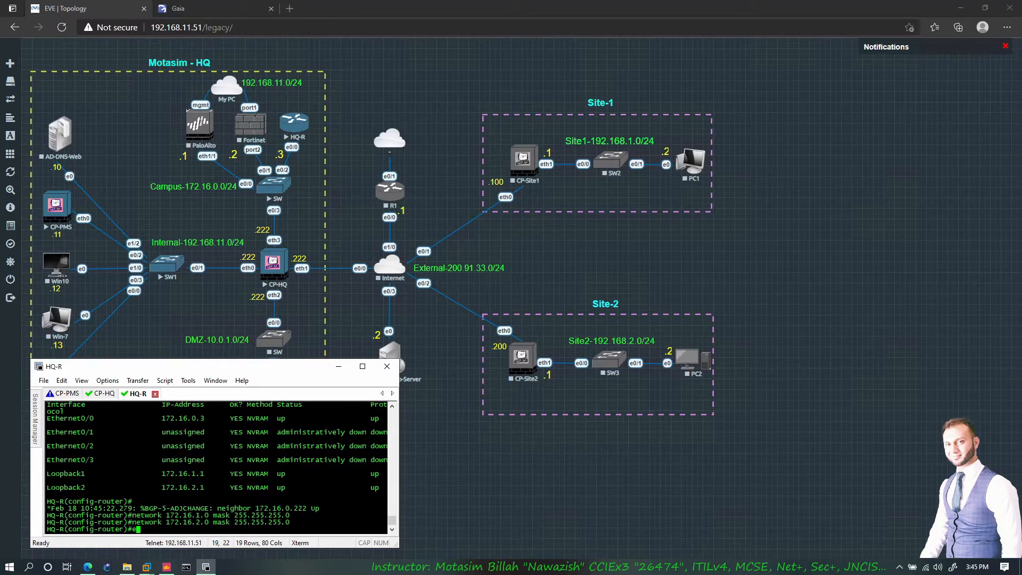
type("xit")
key("Return")
key("Return")
type("show ip")
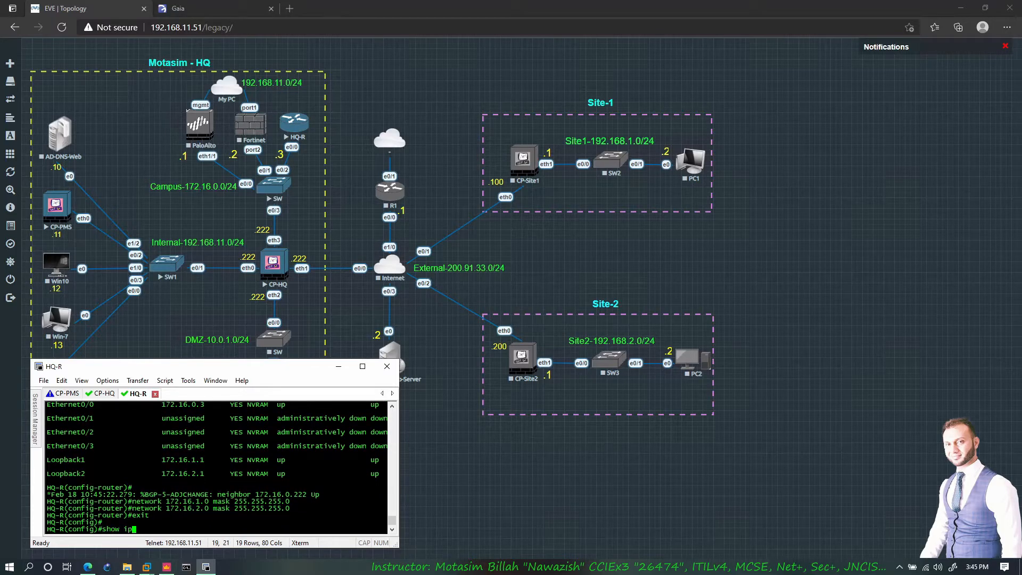
key("BackSpace")
key("BackSpace")
key("BackSpace")
key("BackSpace")
key("BackSpace")
key("BackSpace")
key("BackSpace")
type("do show ip bgp sum")
key("Return")
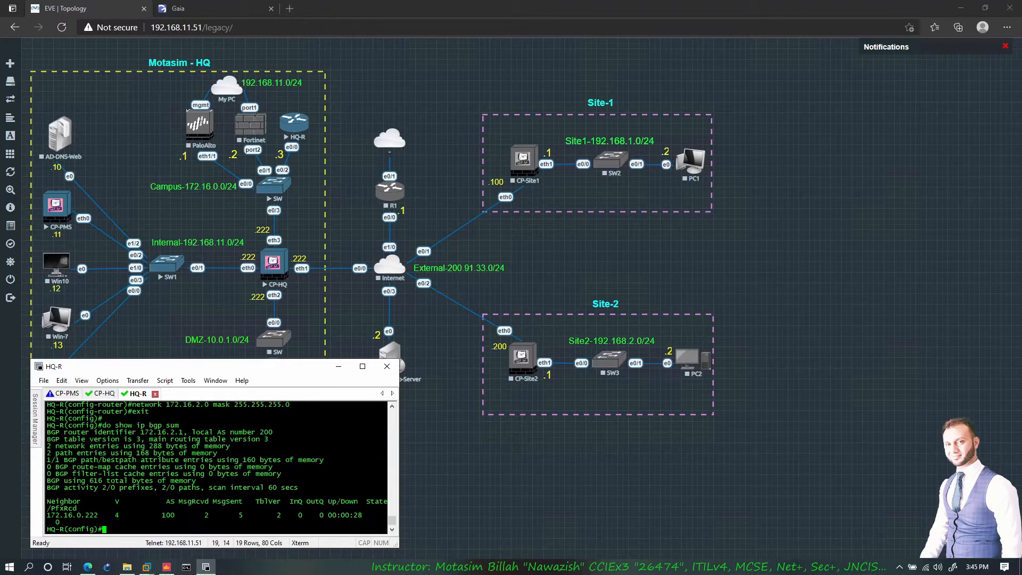
left_click_drag(105, 516, 49, 518)
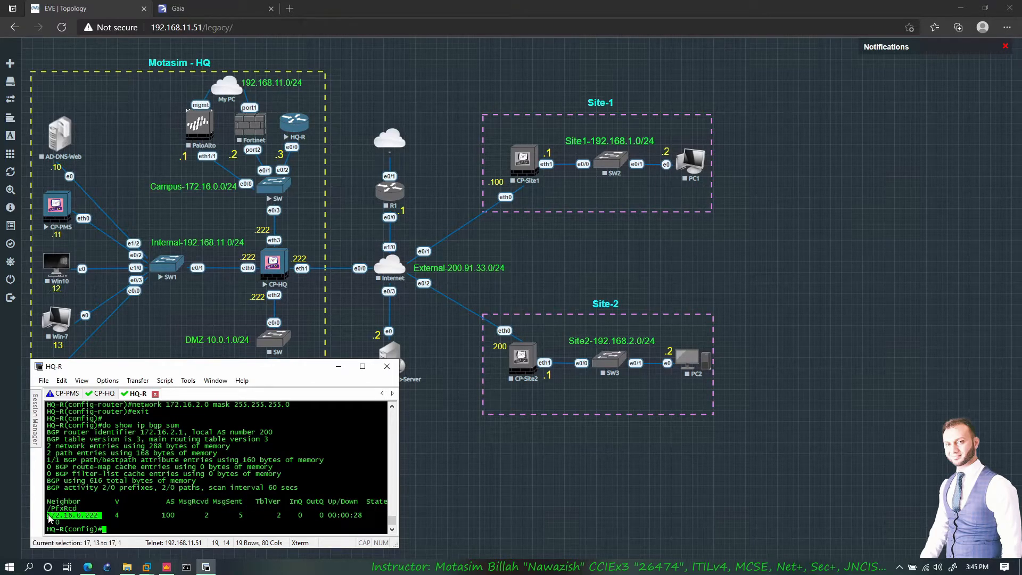
left_click(122, 518)
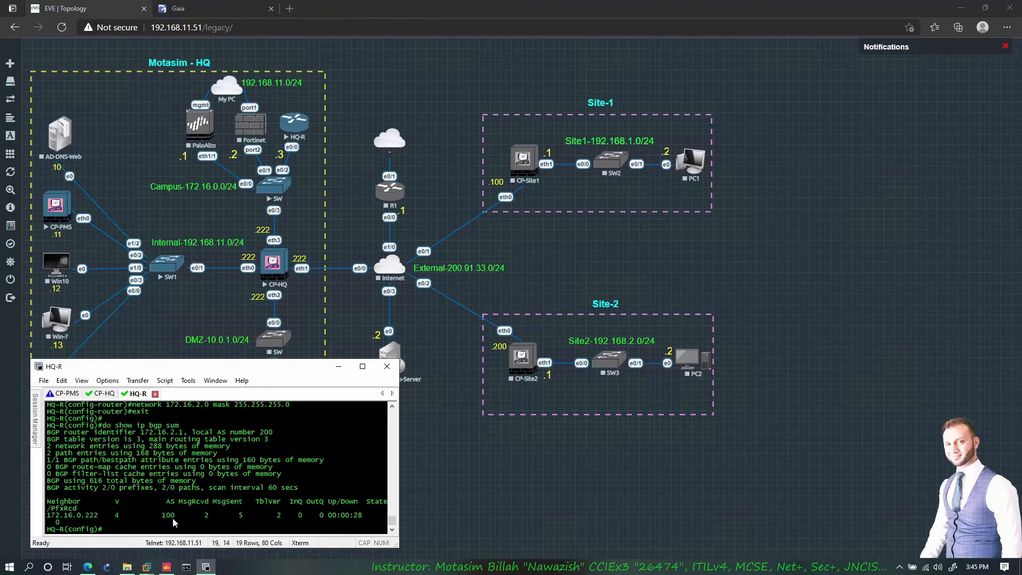
- Highlight the received message count, widen the terminal, and re-run the BGP summary
left_click_drag(201, 517, 239, 502)
left_click(244, 506)
left_click_drag(398, 497, 433, 498)
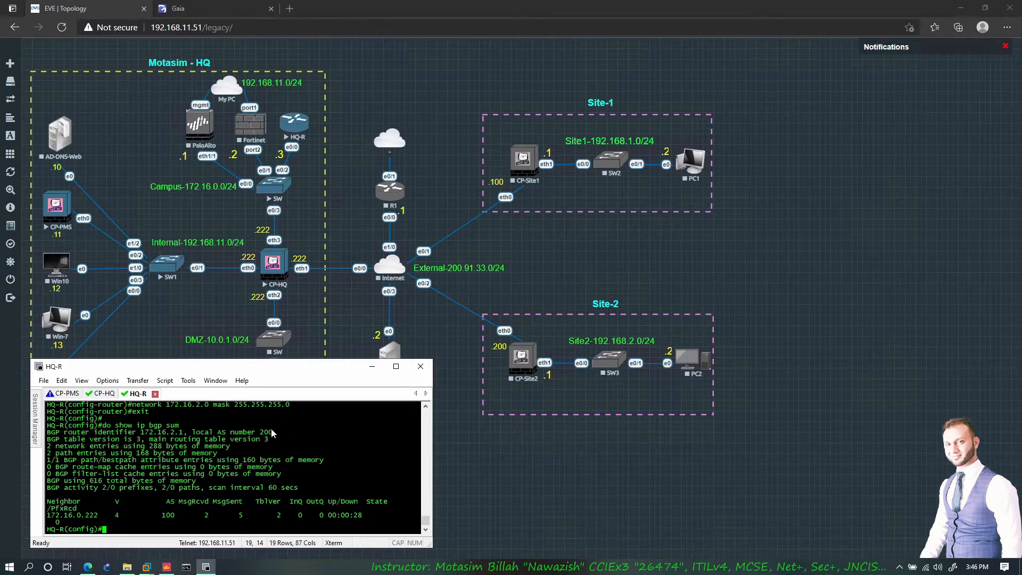
key("Up")
key("Return")
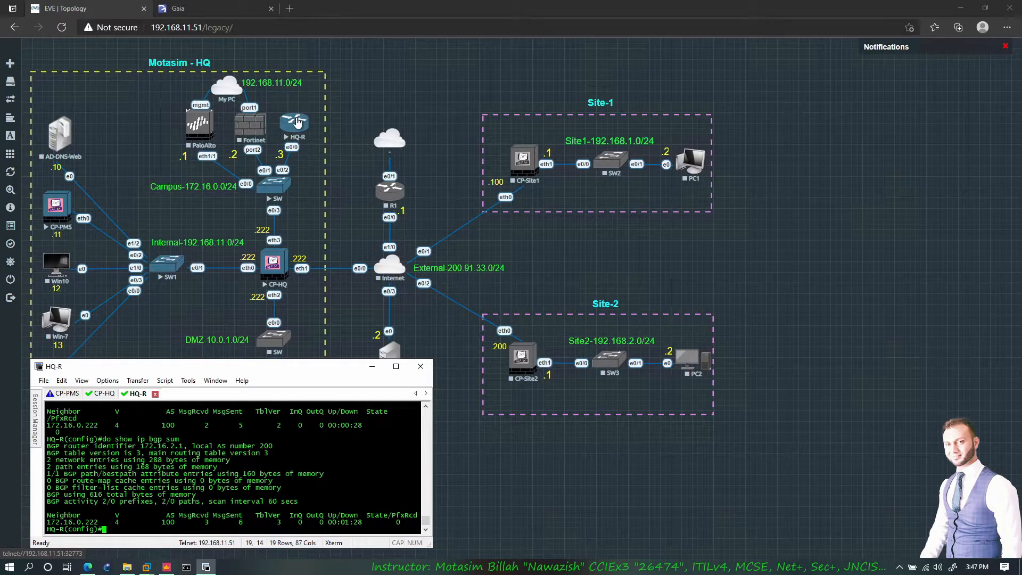
- Log into CP-HQ as admin and run 'show route all'
left_click(289, 276)
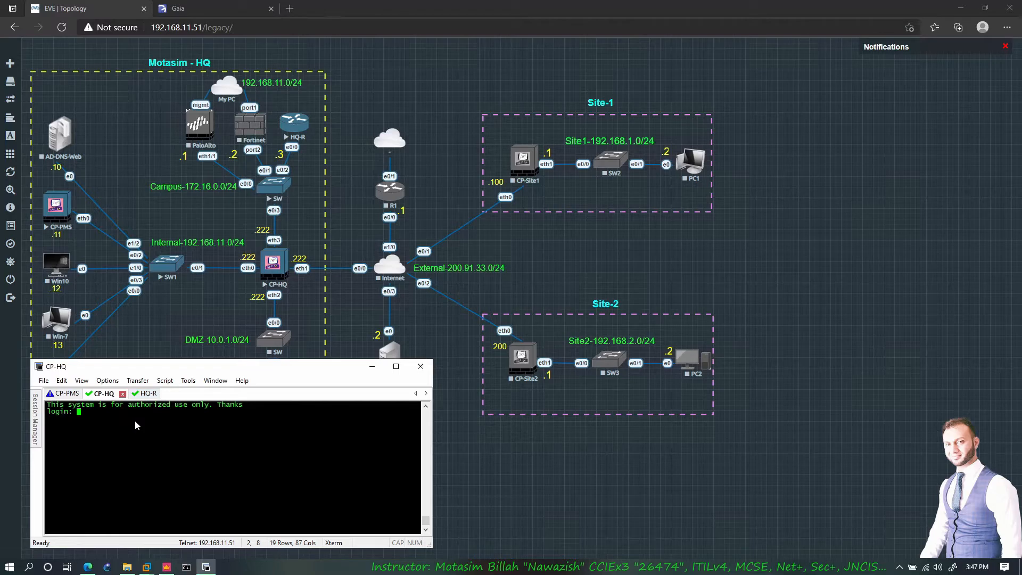
type("admin")
key("Return")
key("Return")
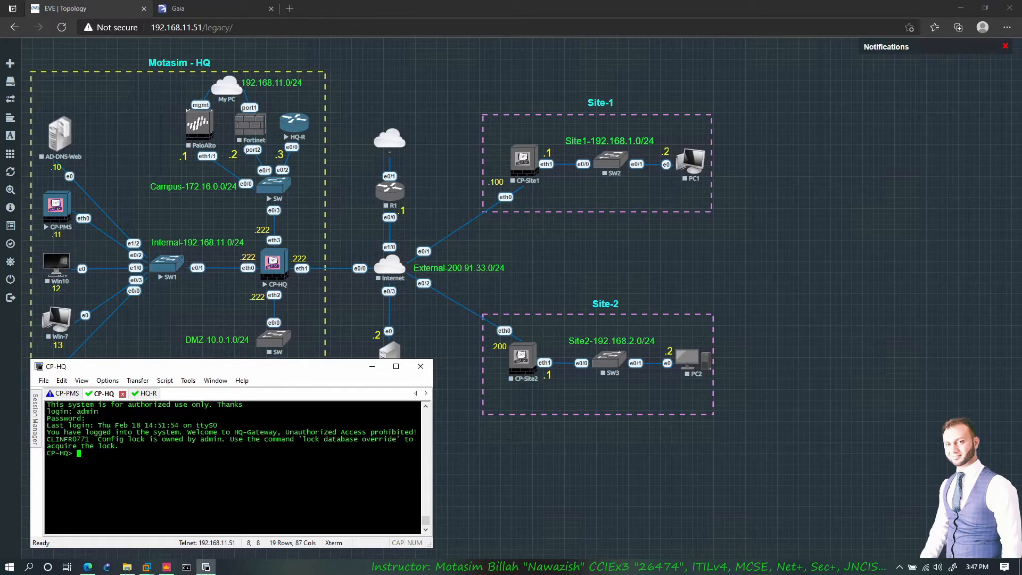
key("Return")
key("Return")
type("show route")
key("Tab")
type("all")
key("Return")
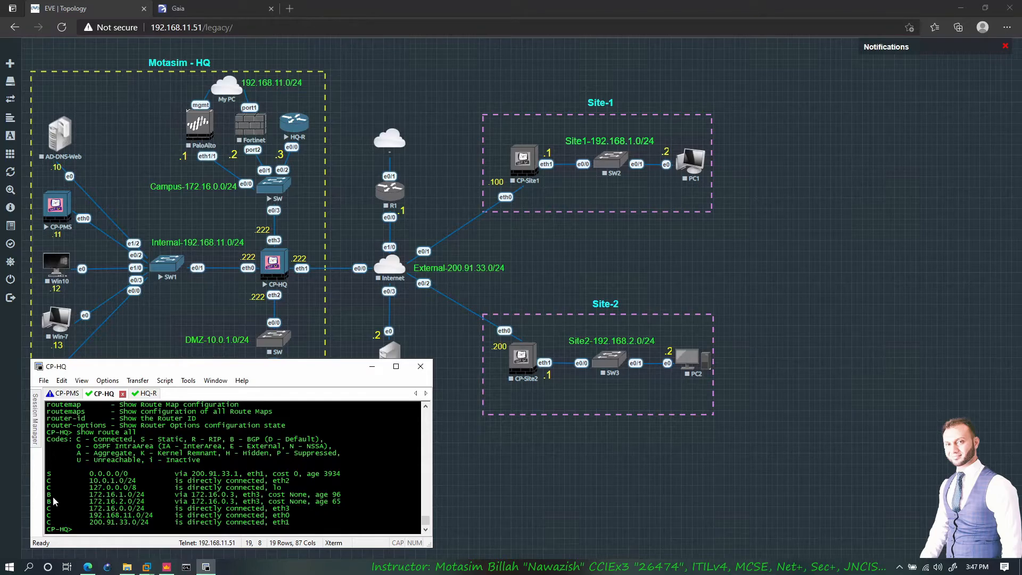
- Highlight the BGP route 172.16.1.0/24: legend code, next hop, interface eth3, cost and age
left_click_drag(48, 495, 298, 506)
left_click(49, 498)
left_click_drag(233, 443, 257, 443)
left_click_drag(179, 495, 230, 495)
double_click(258, 497)
double_click(321, 495)
left_click_drag(307, 495, 285, 495)
left_click(286, 507)
left_click_drag(316, 494, 323, 495)
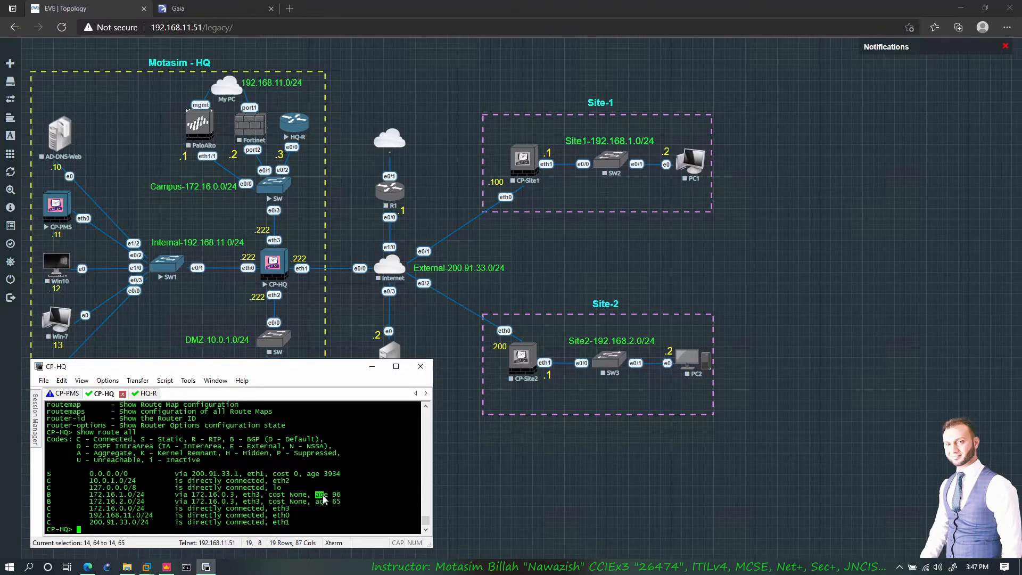
left_click(313, 501)
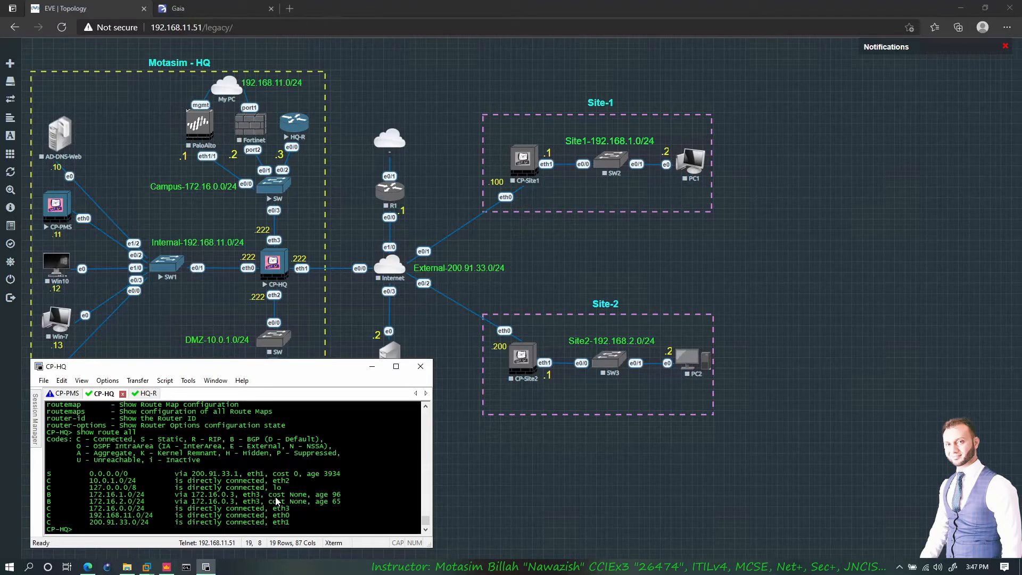
left_click_drag(273, 497, 290, 497)
left_click(299, 500)
- Ping 172.16.1.1 and 172.16.2.1 from CP-HQ, then return to the Gaia portal
type("ping 172.16.1.1.")
key("Return")
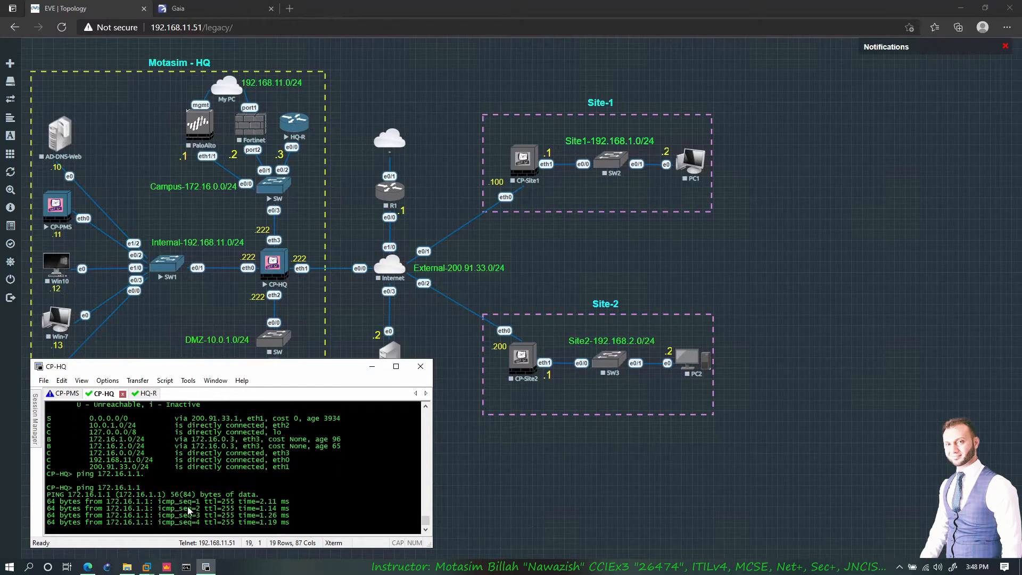
key("ctrl+c")
key("Up")
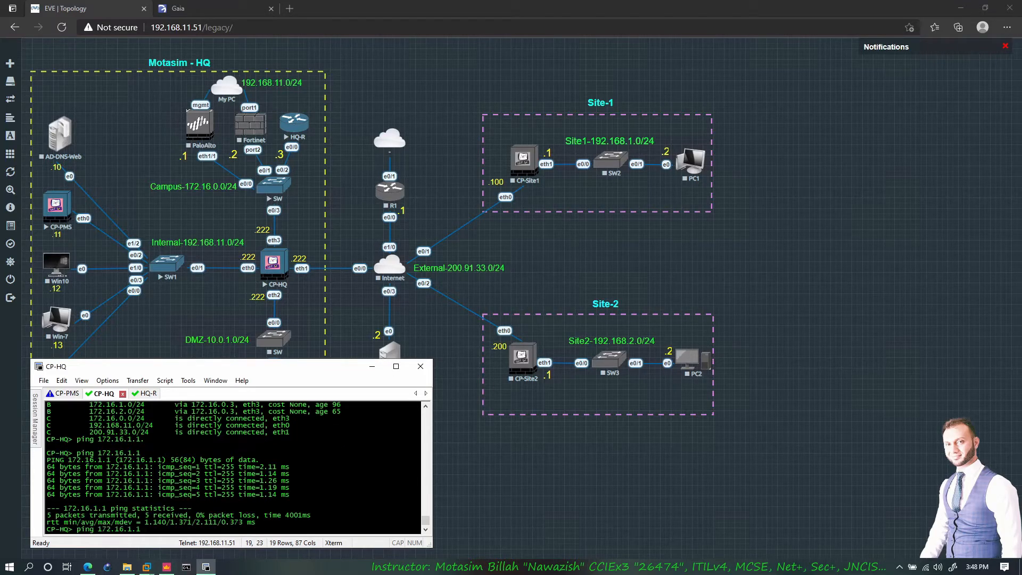
key("Return")
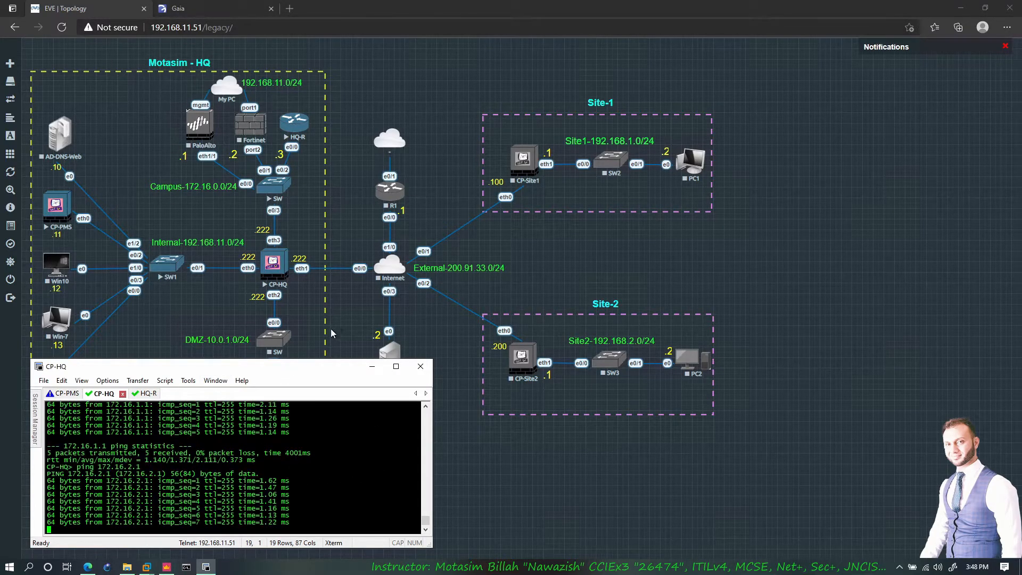
key("ctrl+c")
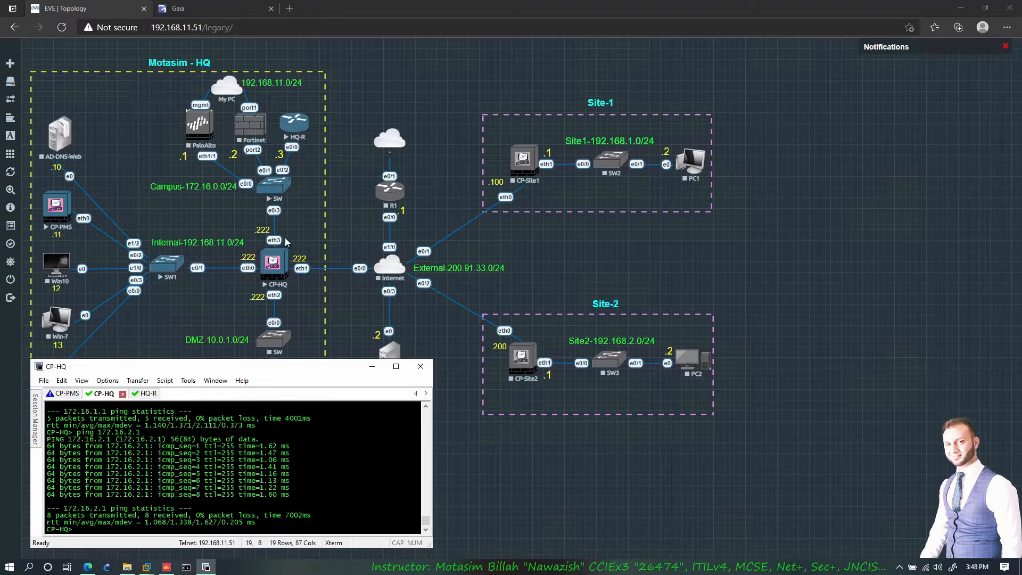
left_click(213, 11)
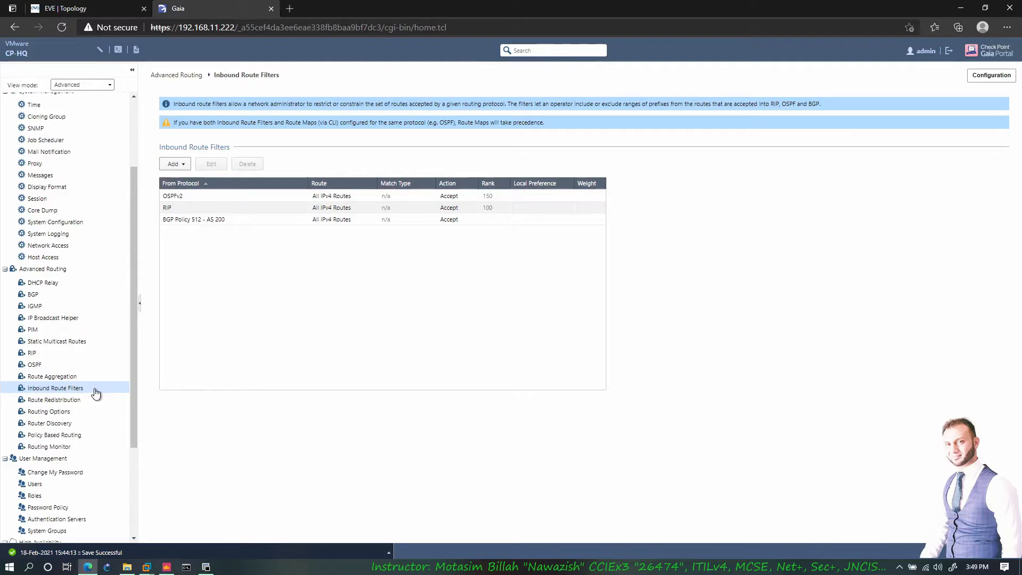
- Restore the CP-HQ terminal and highlight the successful ping replies
left_click(208, 568)
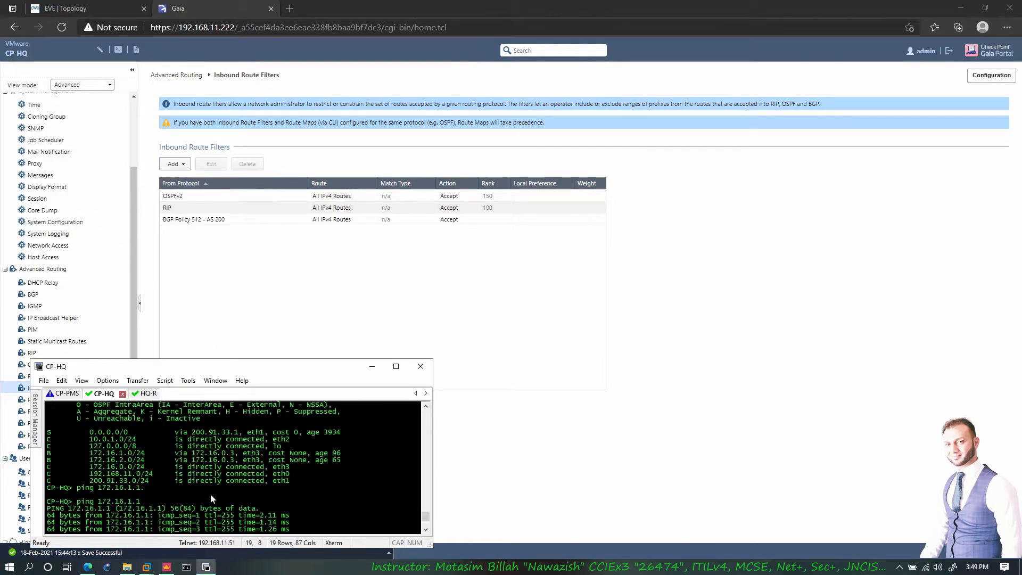
left_click_drag(243, 453, 89, 449)
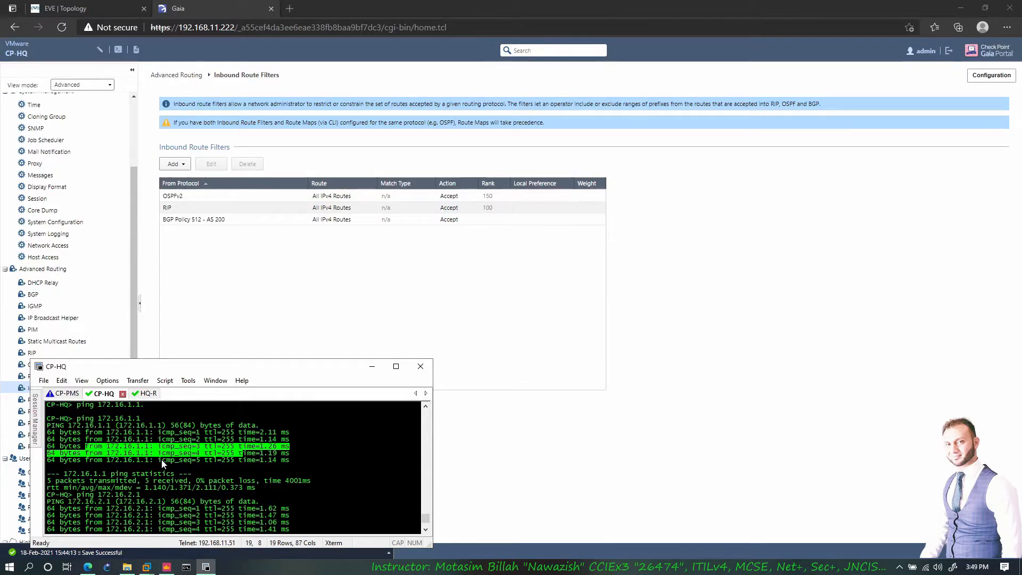
scroll(161, 458, "up", 4)
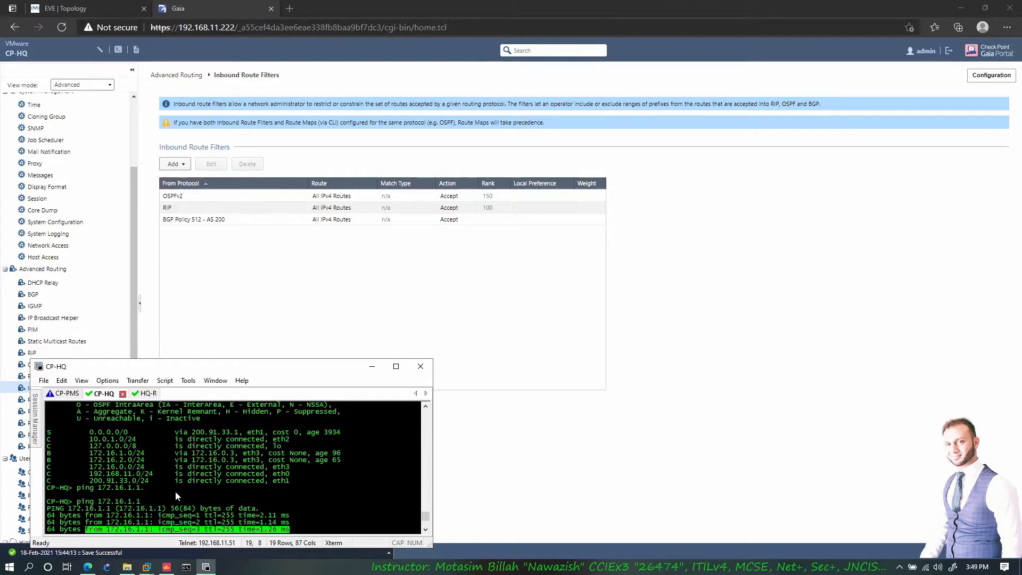
scroll(177, 496, "down", 1)
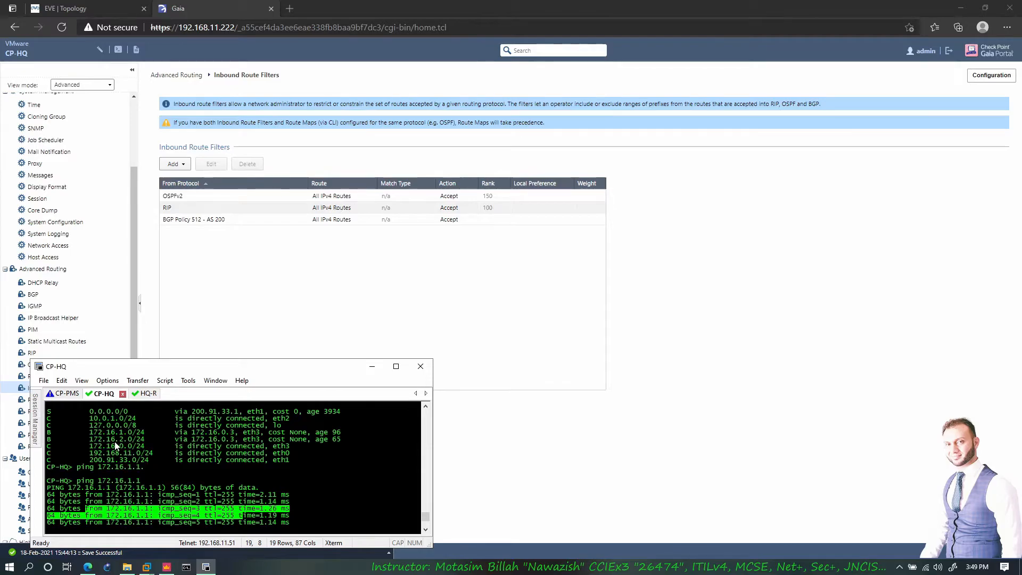
left_click(48, 440)
- Highlight the two BGP-learned routes, the Inactive legend code and a ping line, then go to SmartConsole
left_click_drag(48, 437, 151, 441)
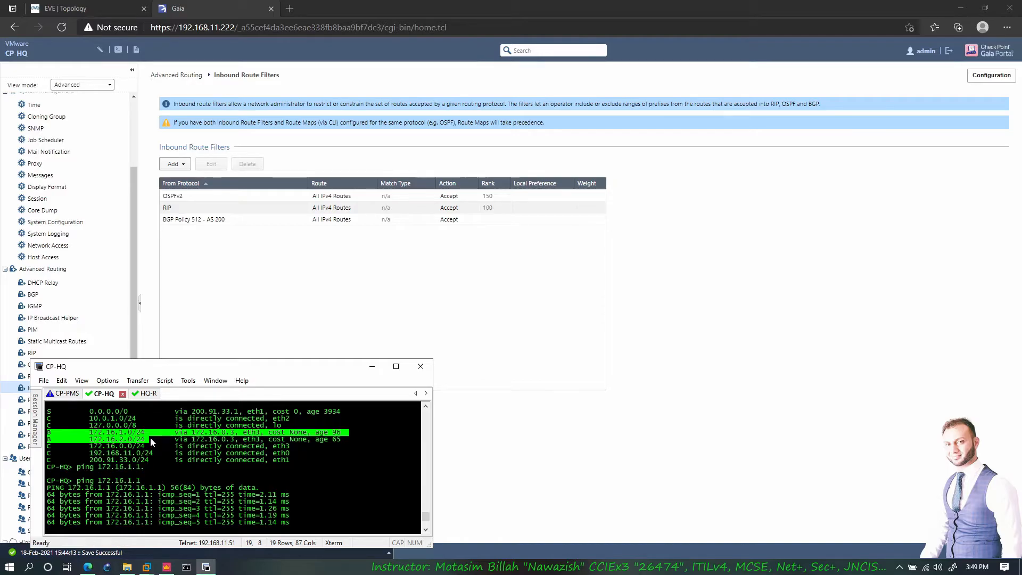
left_click(150, 441)
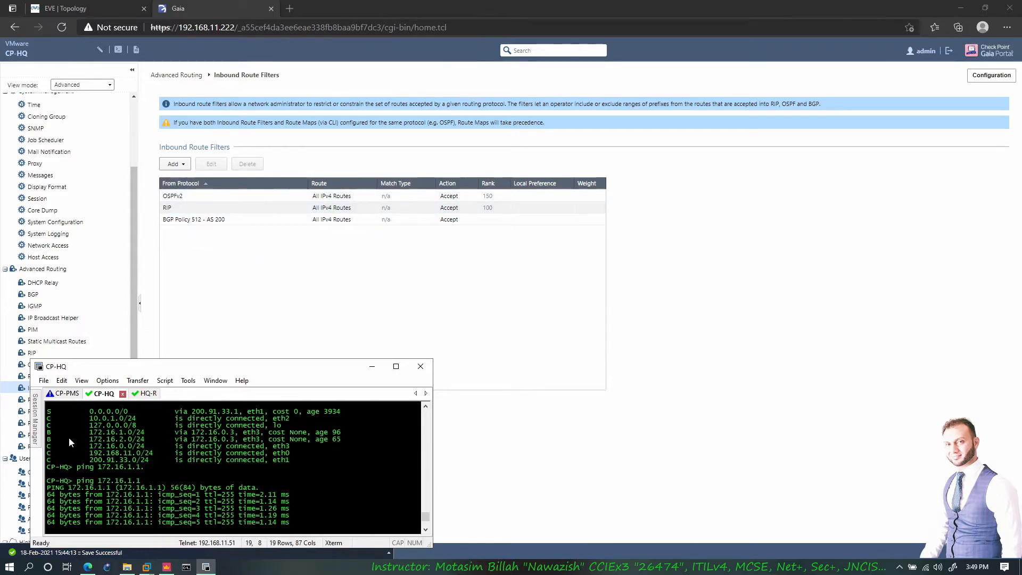
scroll(81, 436, "up", 1)
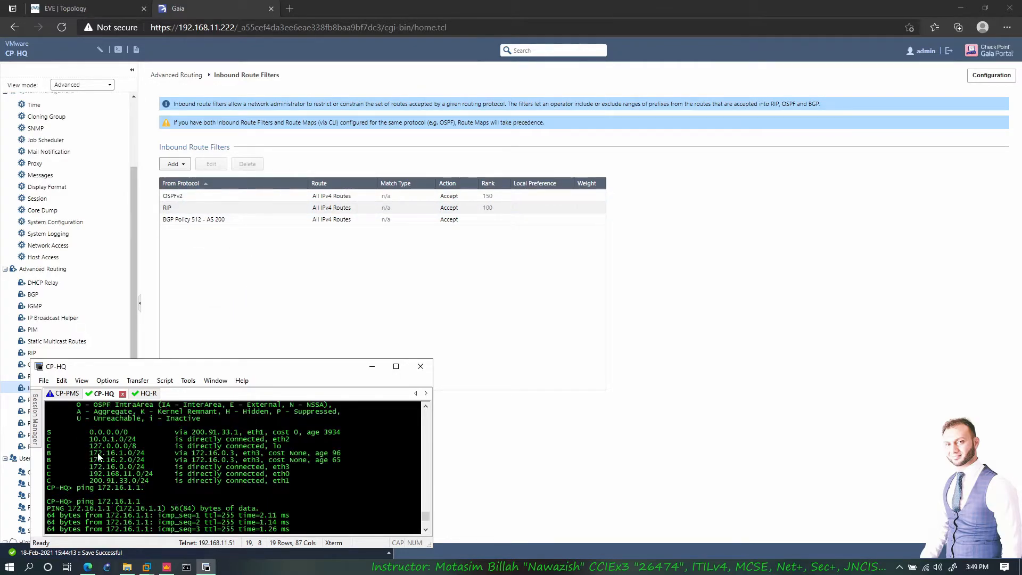
left_click_drag(157, 414, 192, 420)
left_click(229, 417)
left_click_drag(68, 523, 137, 525)
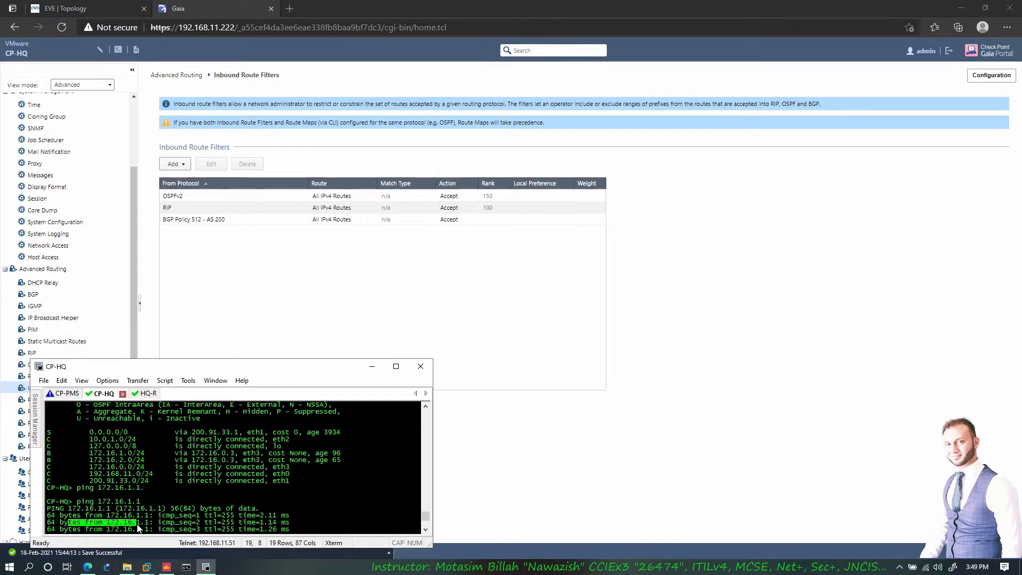
left_click(138, 524)
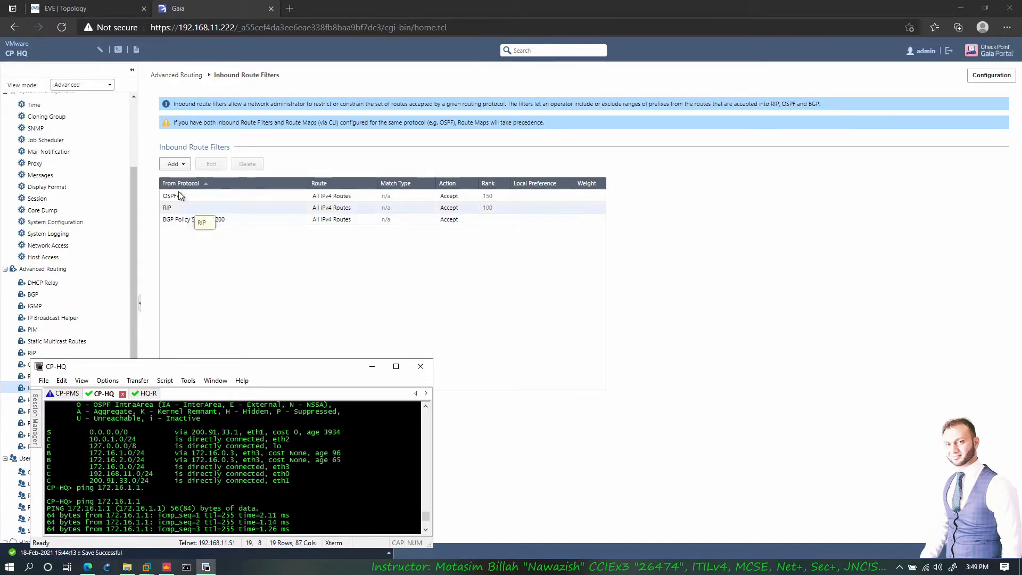
left_click(166, 567)
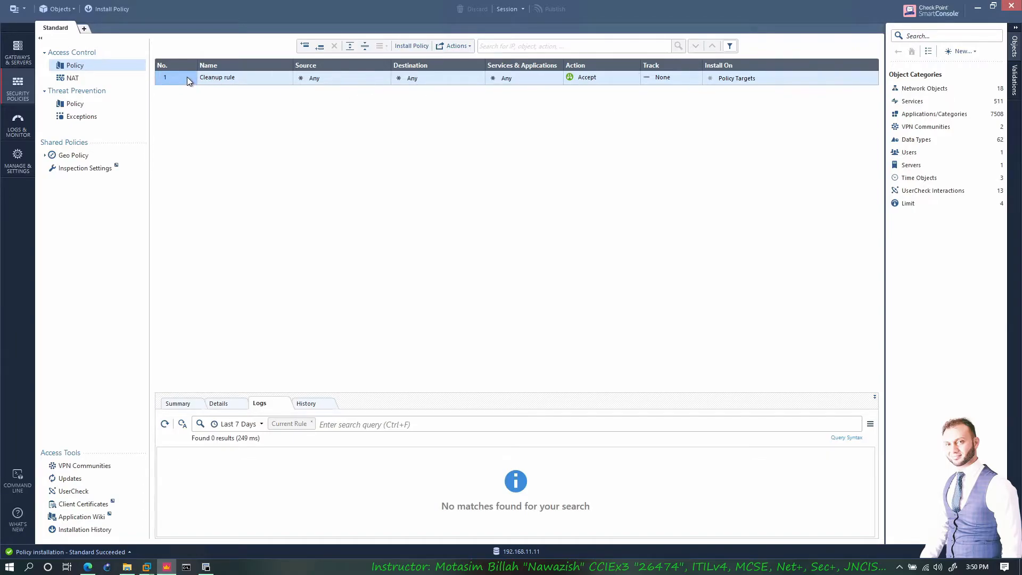
left_click(638, 75)
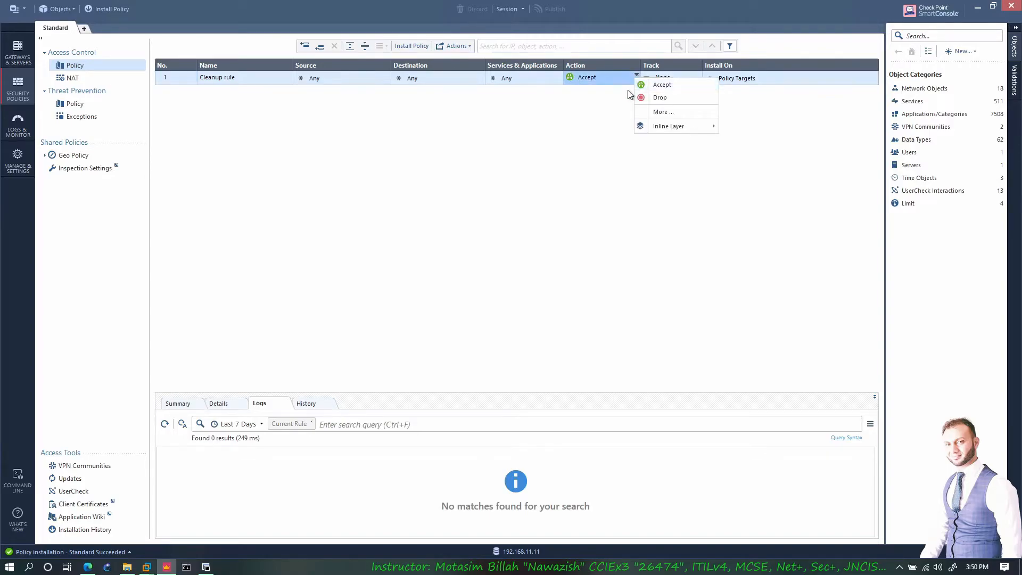
left_click(658, 98)
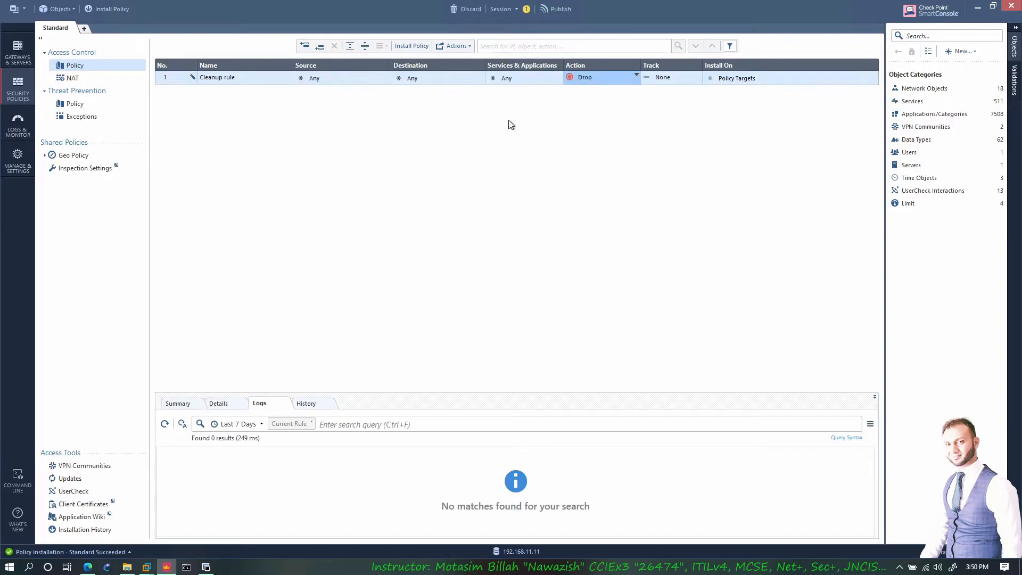
left_click(637, 75)
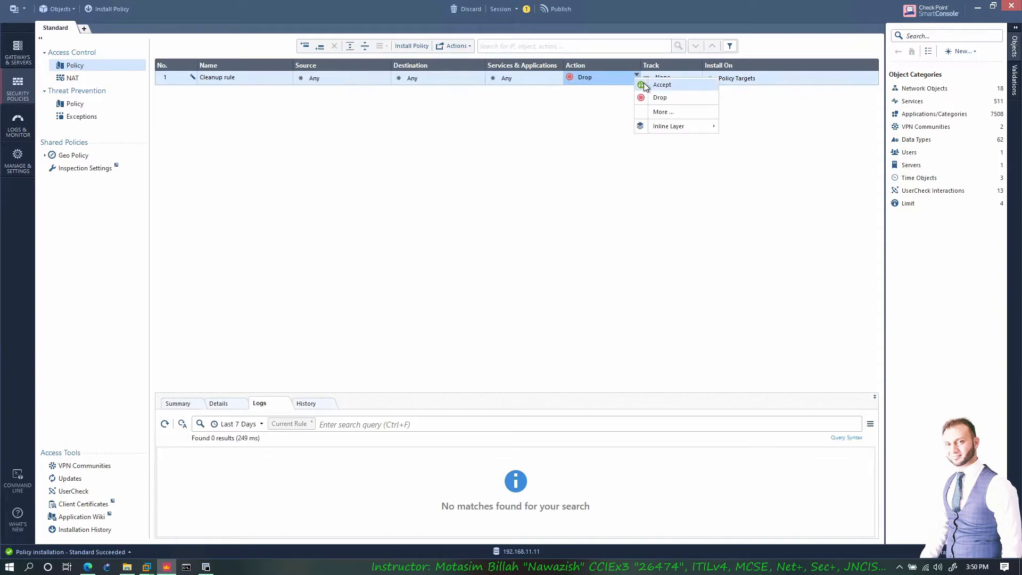
left_click(645, 84)
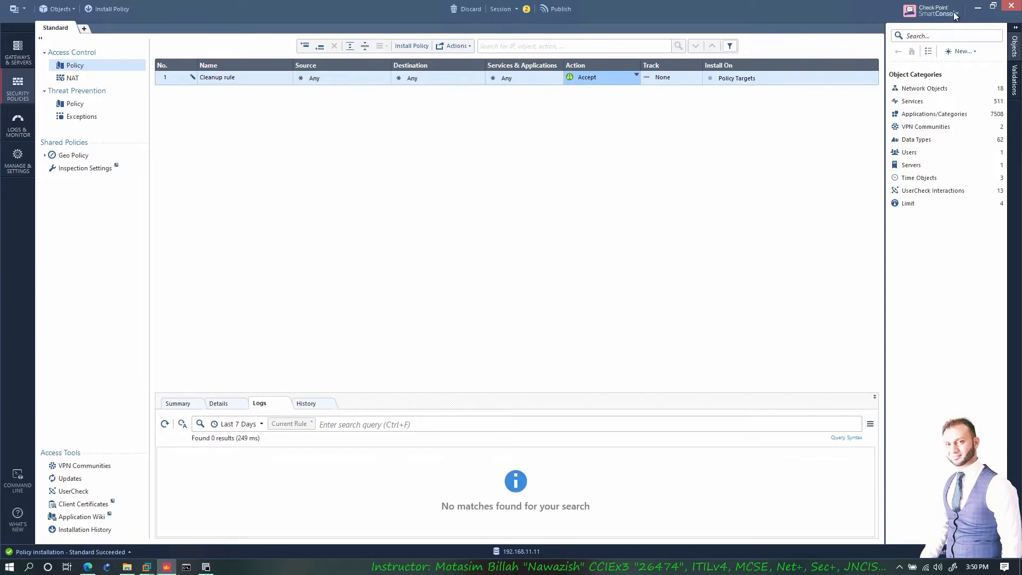
left_click(978, 8)
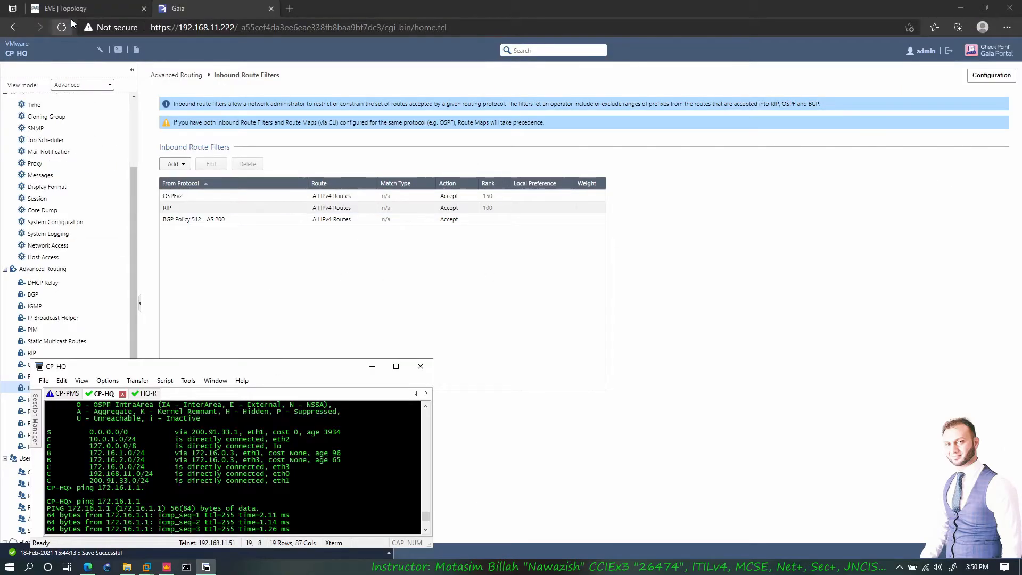
left_click(64, 8)
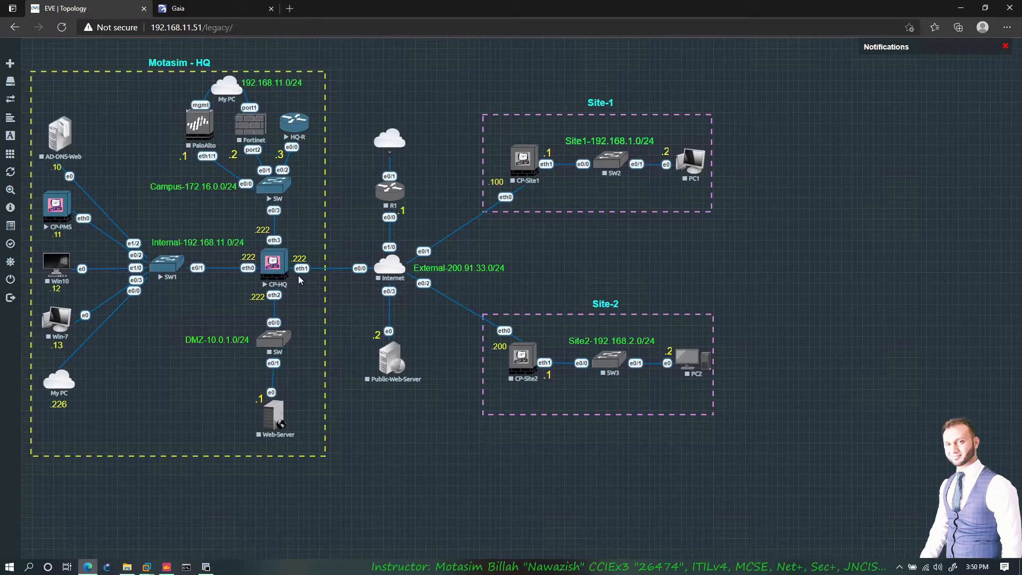
left_click(169, 568)
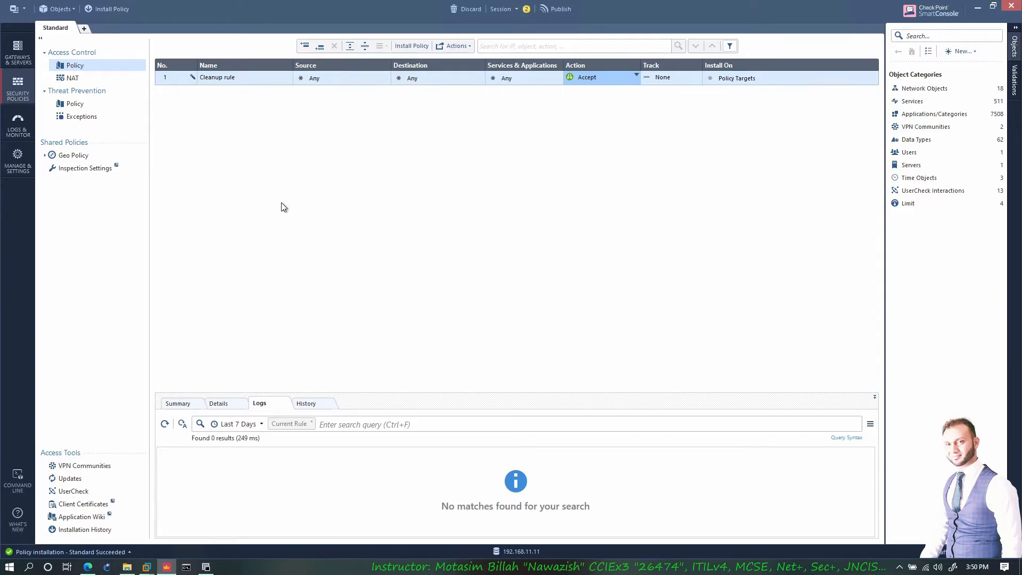
- Insert a new rule above the Cleanup rule in the SmartConsole policy
right_click(183, 79)
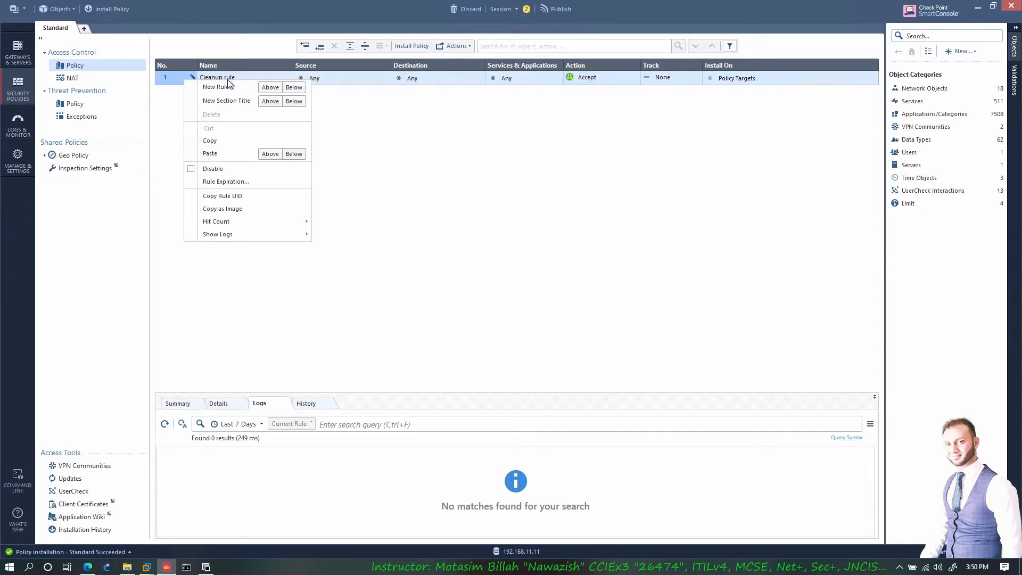
left_click(270, 88)
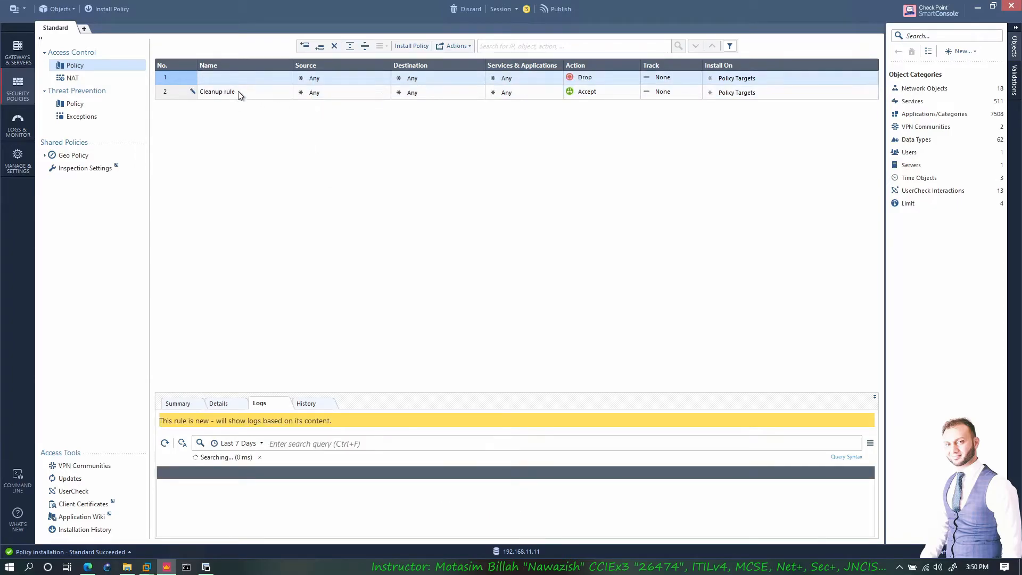
left_click(260, 81)
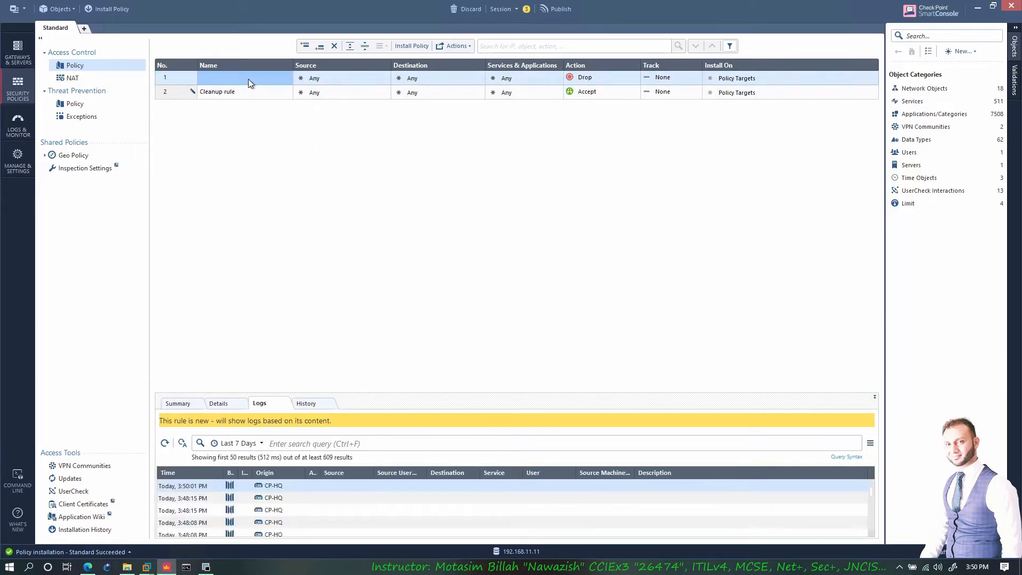
left_click(330, 78)
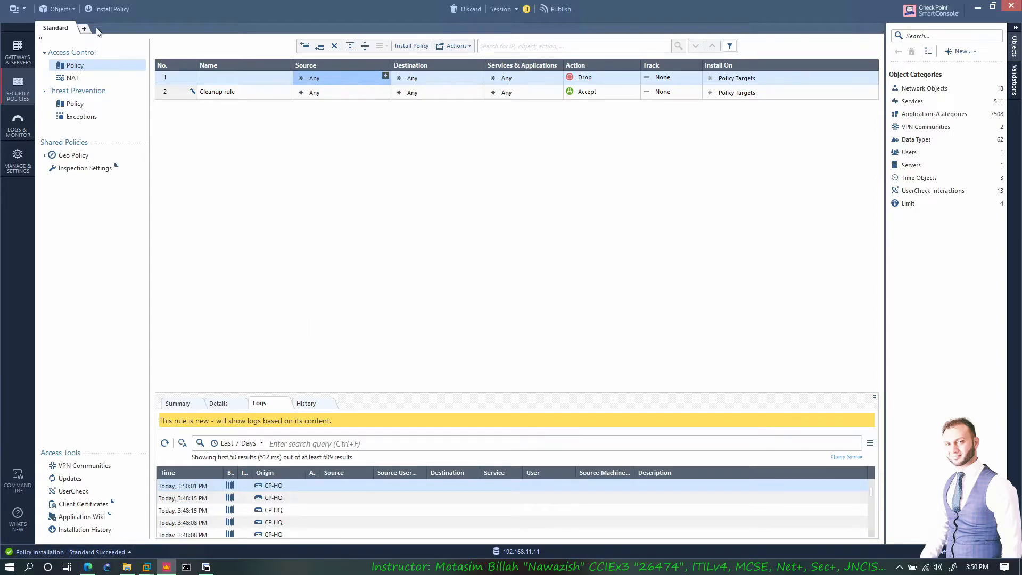
left_click(88, 566)
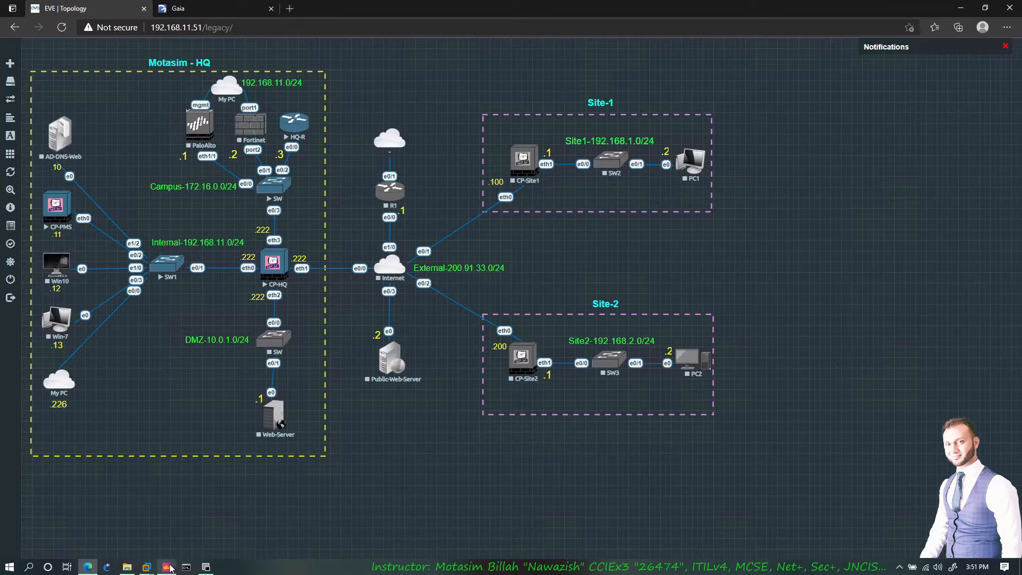
left_click(166, 568)
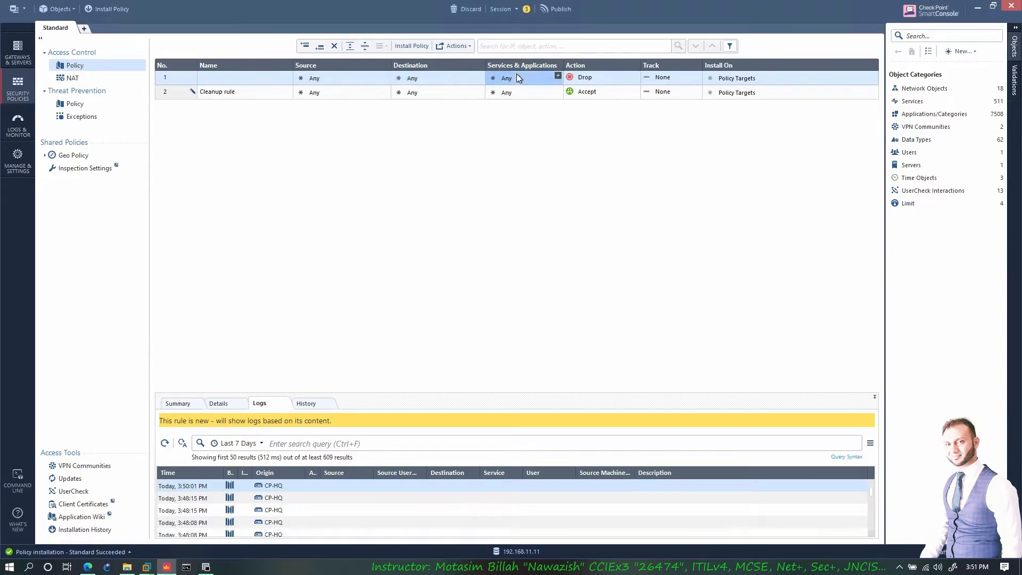
- Give the new rule the BGP service (found by searching '179') and set its action to Accept
left_click(558, 76)
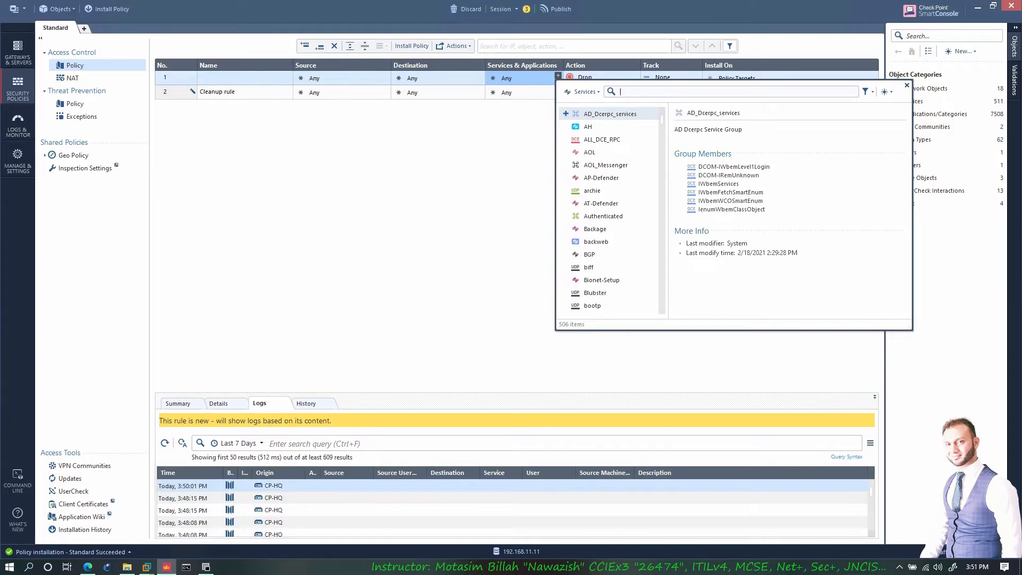
type("179")
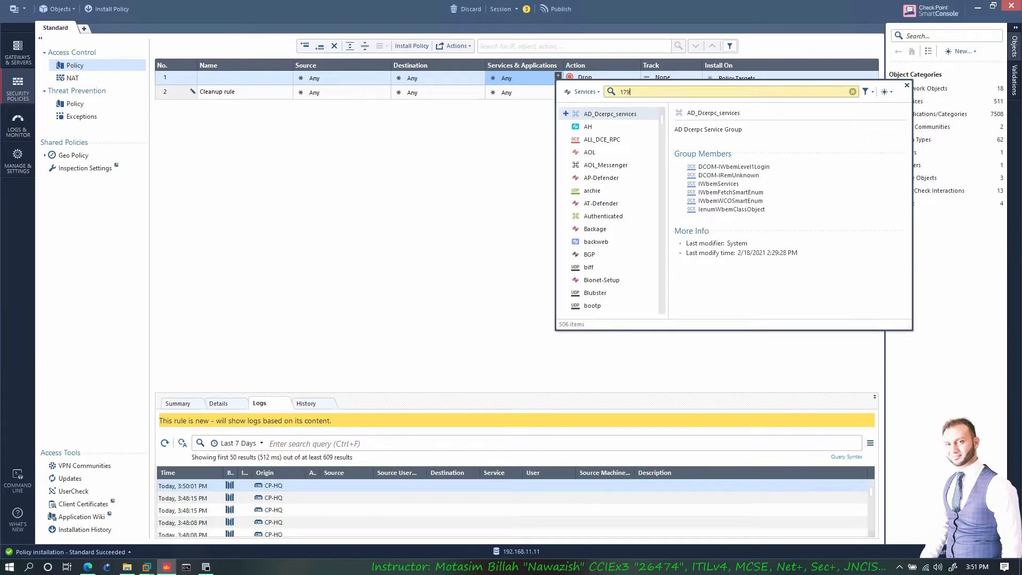
left_click(566, 113)
left_click(490, 183)
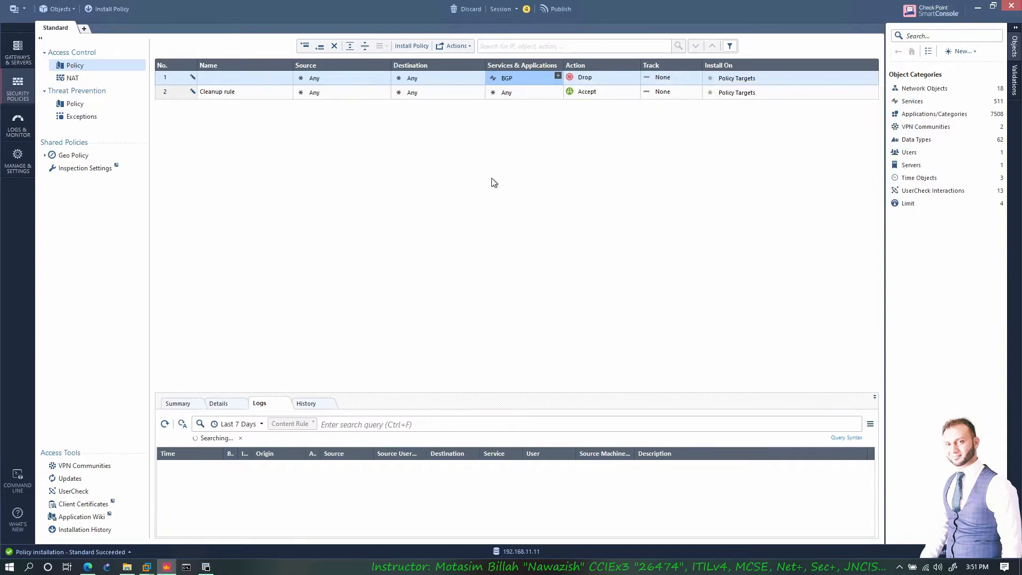
left_click(635, 76)
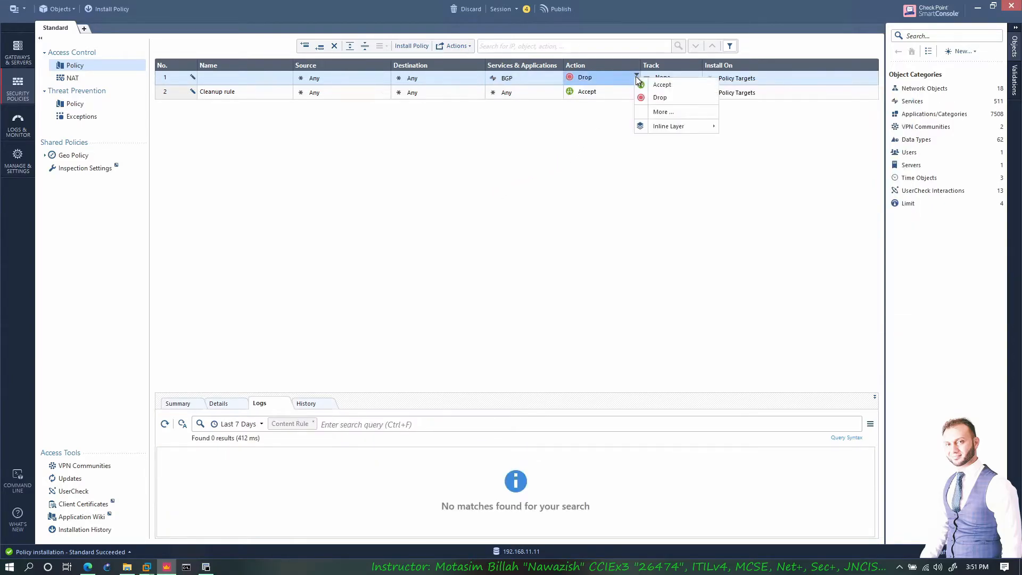
left_click(659, 89)
- Switch the Cleanup rule's action to Drop and back to Accept, then bring up the CP-HQ terminal
left_click(615, 92)
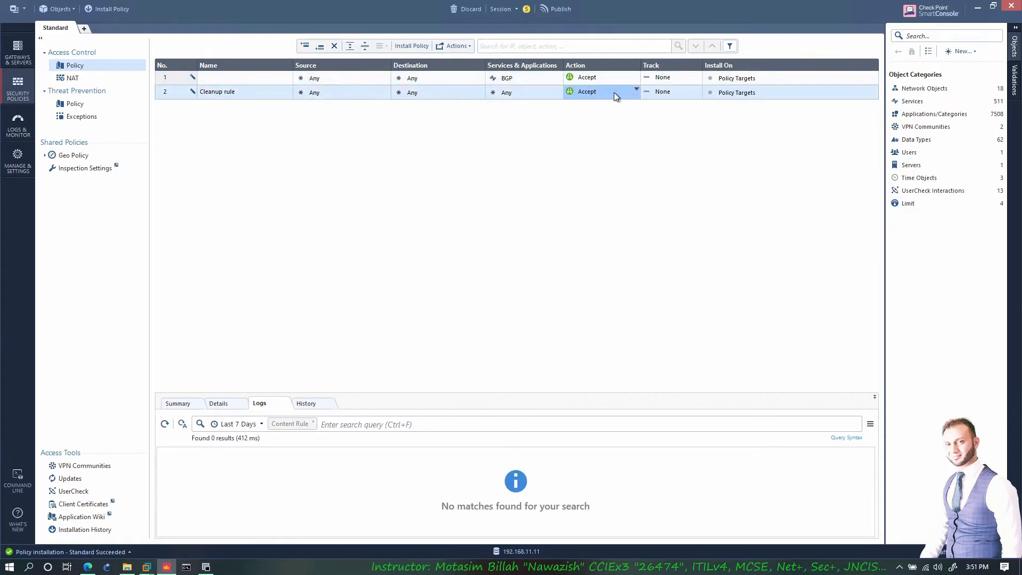
left_click(637, 89)
left_click(621, 112)
left_click(637, 90)
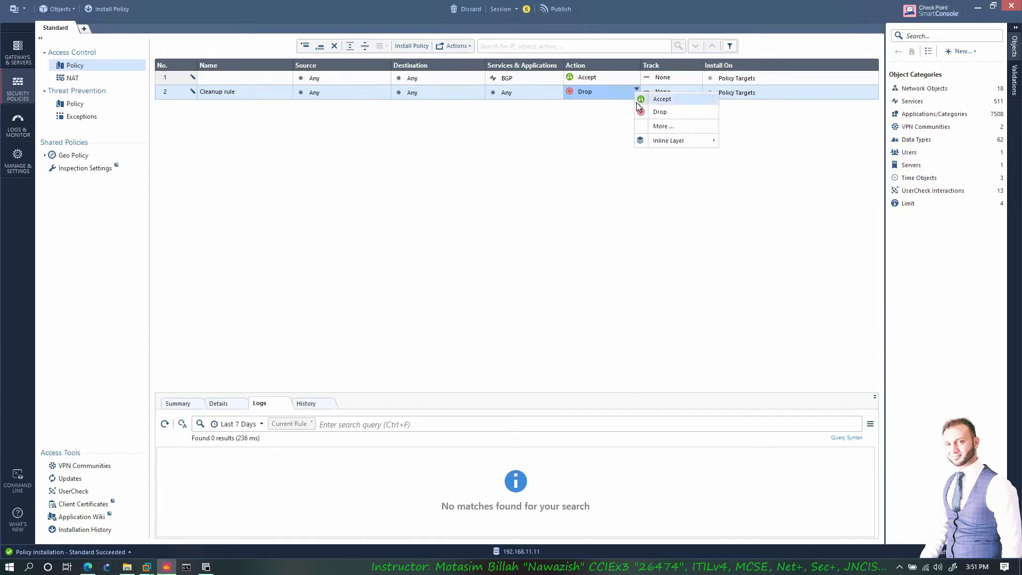
left_click(637, 102)
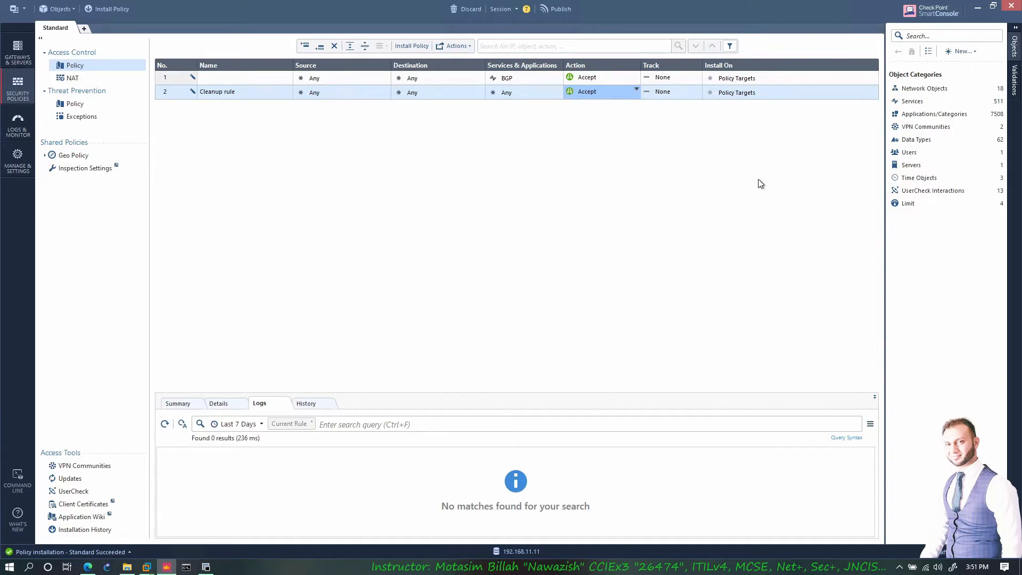
left_click(979, 7)
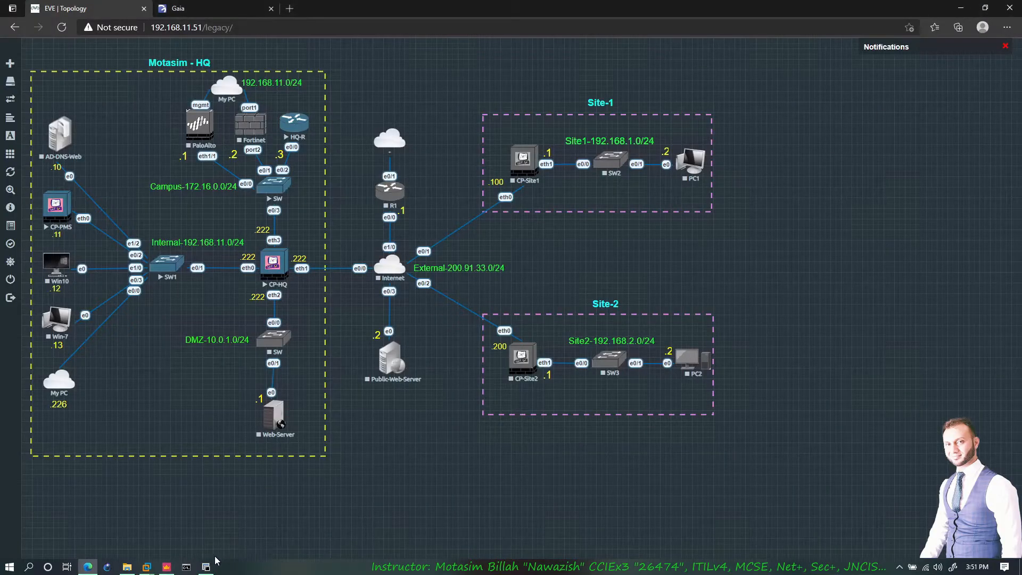
left_click(206, 567)
- Open Global Properties and toggle Accept ICMP requests off and back on
scroll(266, 465, "down", 7)
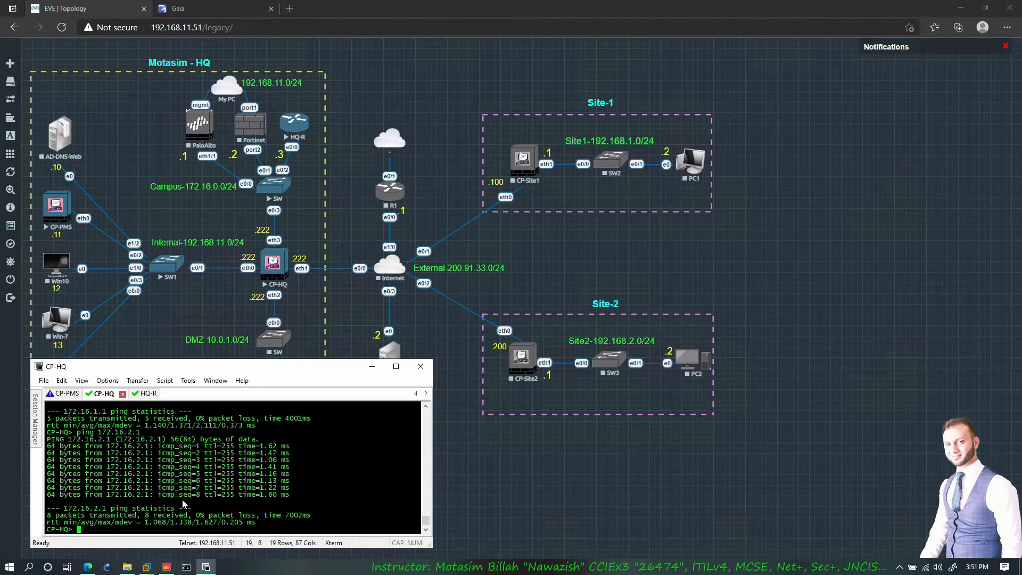
left_click(166, 567)
left_click(14, 9)
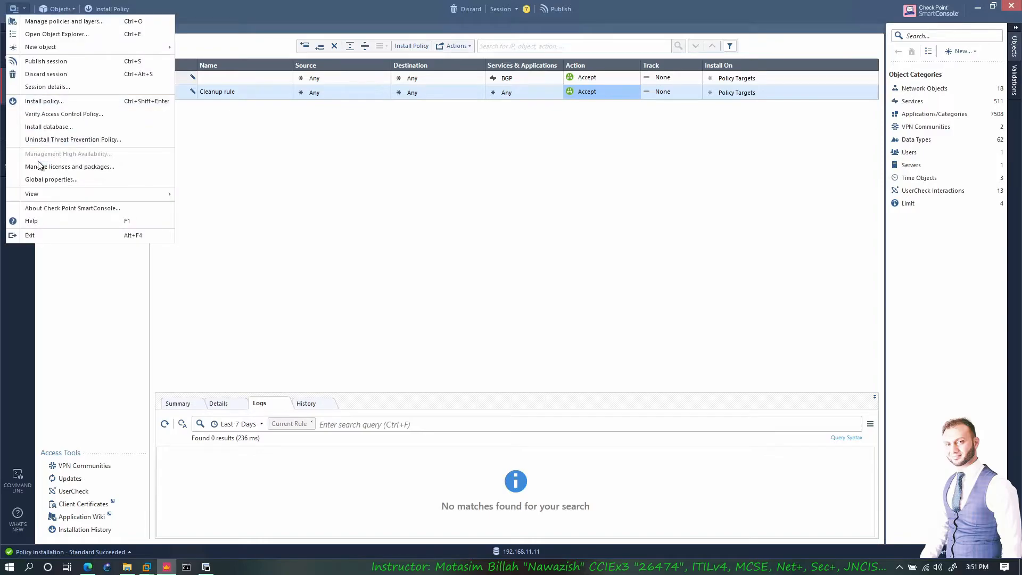
left_click(386, 209)
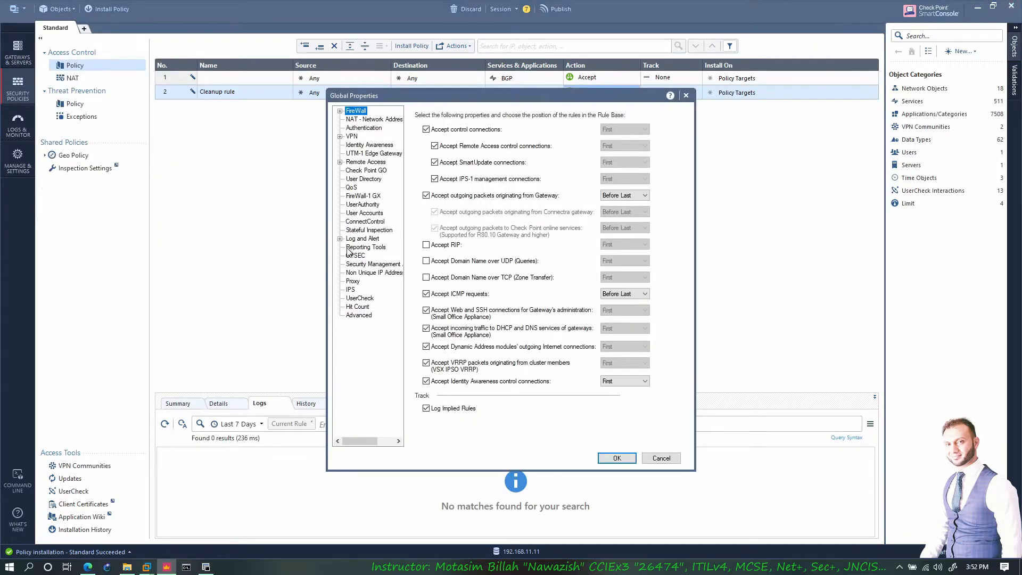
left_click(426, 293)
left_click(426, 294)
- Cancel Global Properties unchanged and return to the Gaia portal's Inbound Route Filters page
left_click(663, 458)
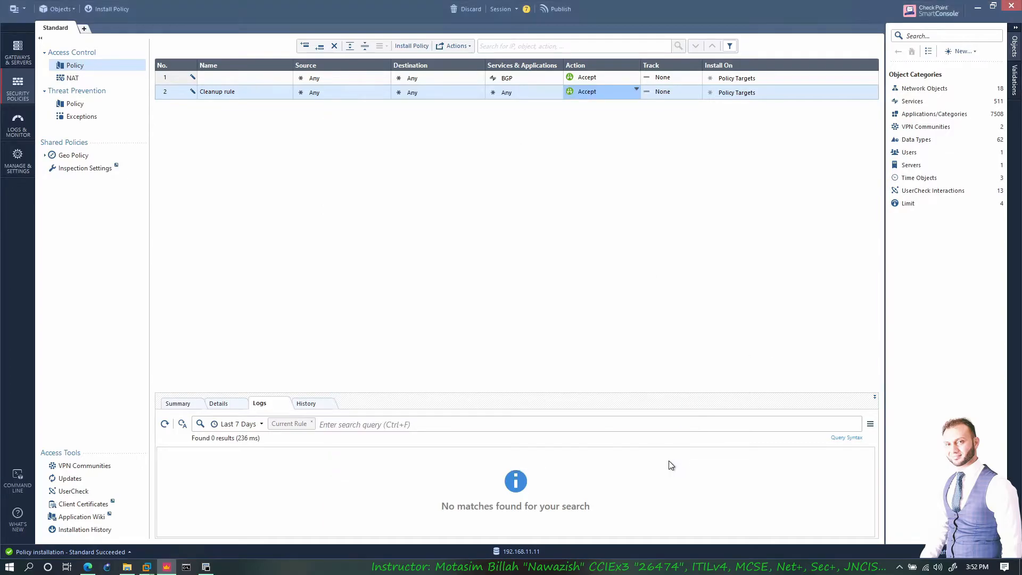
left_click(977, 6)
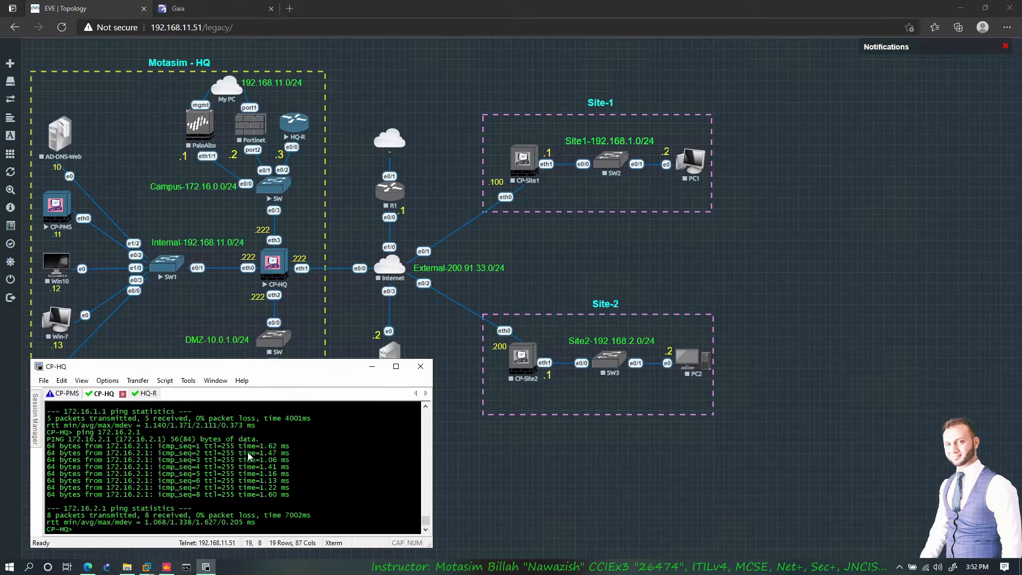
left_click(192, 15)
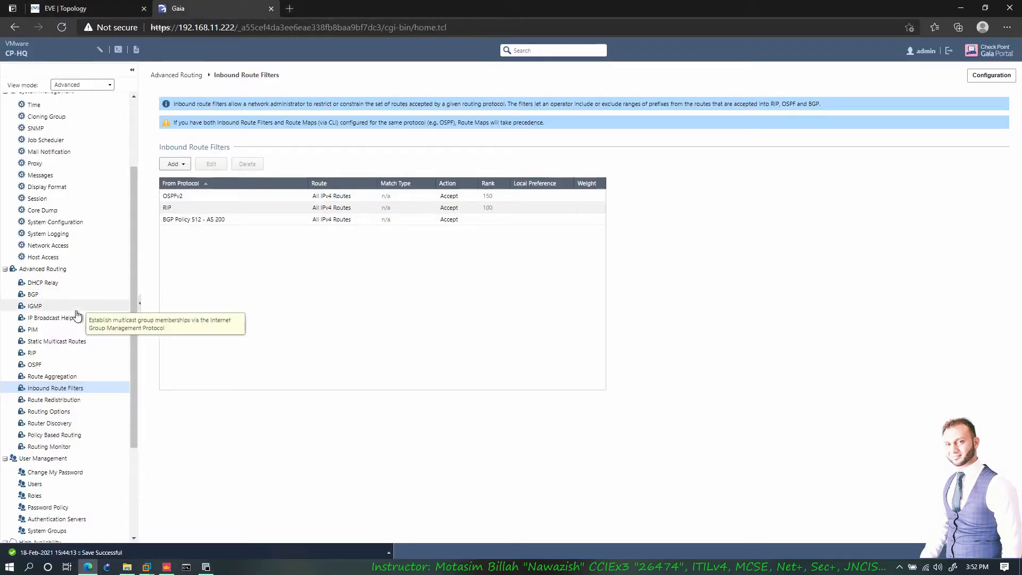
- Review CP-HQ's IGMP, IP Broadcast Helper and PIM (Sparse Mode, no interfaces) pages, then view the EVE topology
left_click(46, 305)
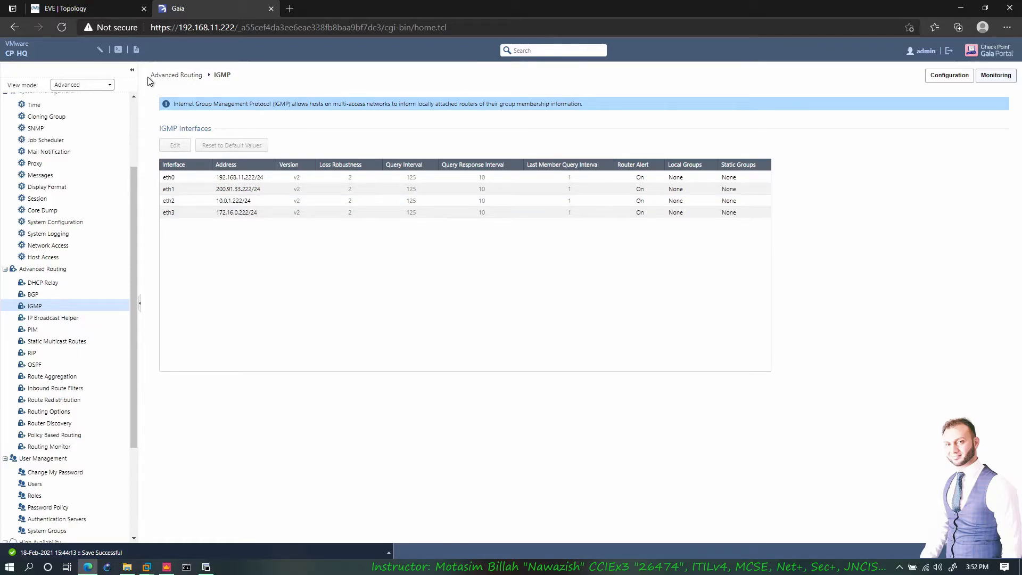
left_click(106, 8)
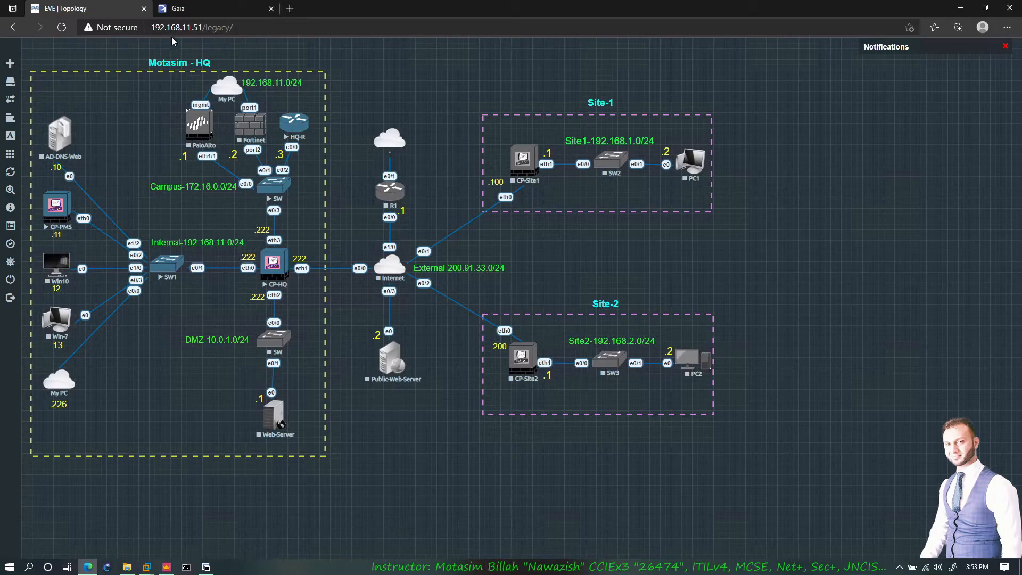
left_click(200, 15)
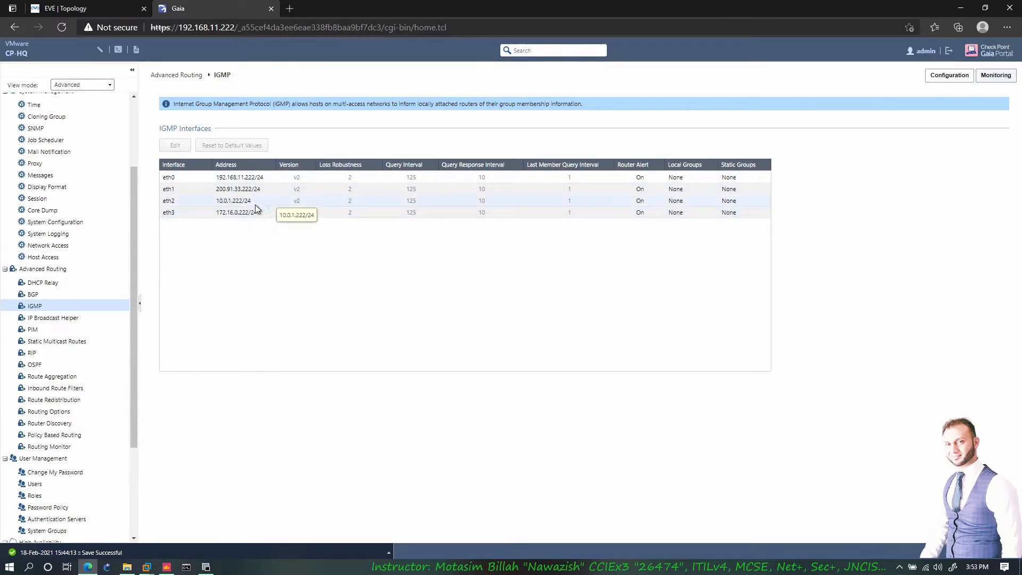
left_click(53, 318)
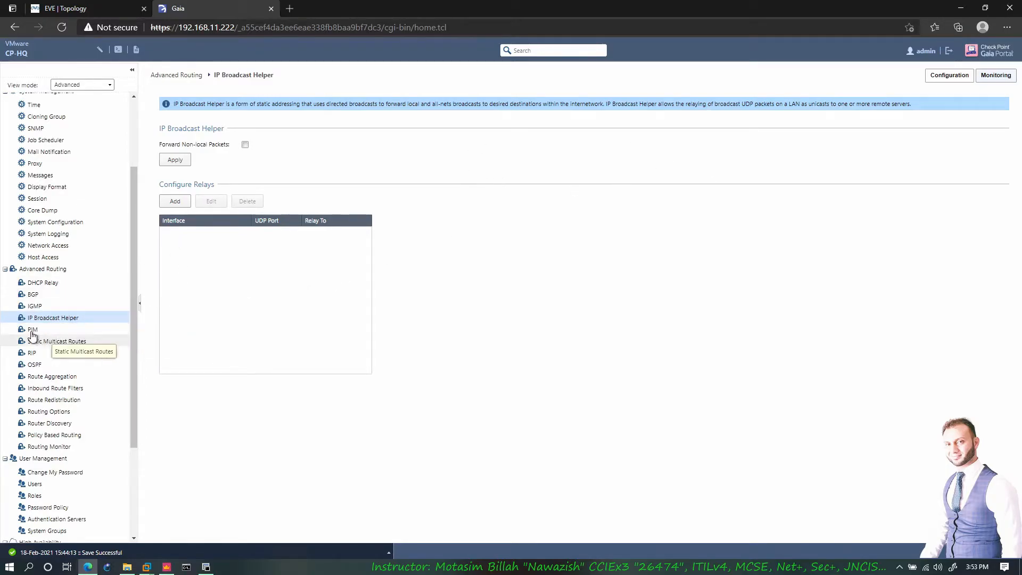
left_click(61, 331)
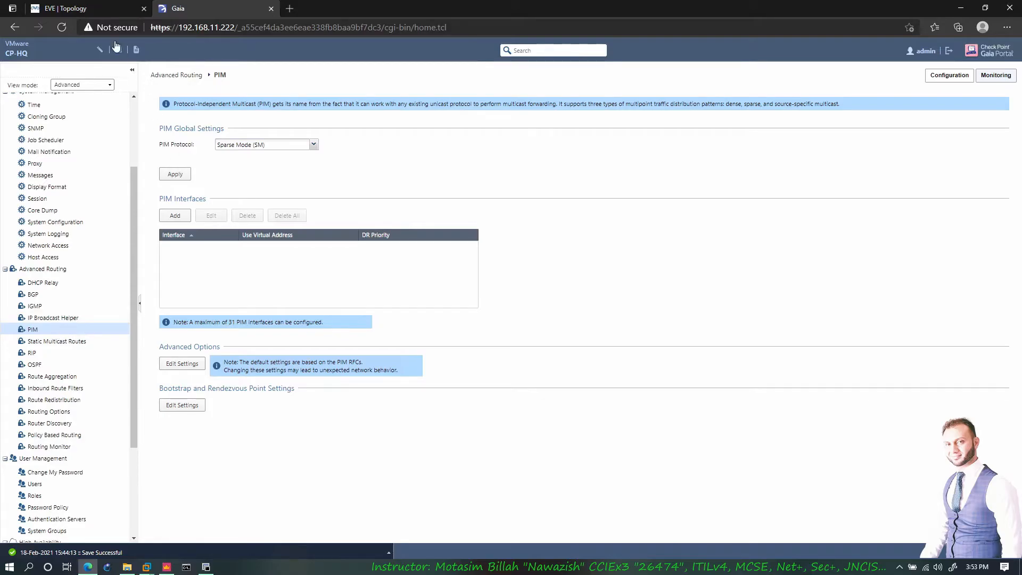
left_click(107, 8)
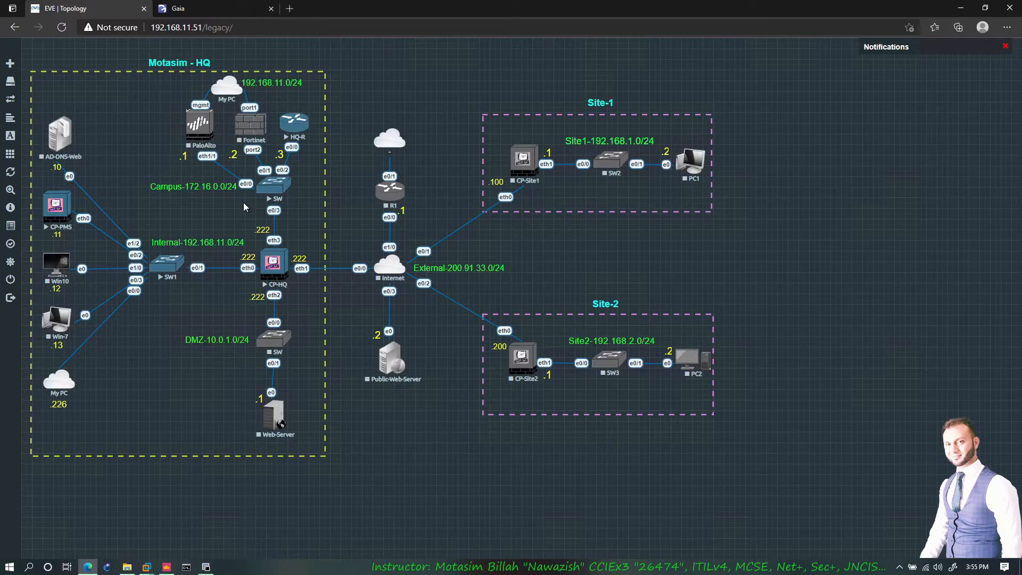
- Glance at Static Multicast Routes and the EVE topology, then return to CP-HQ's PIM page
left_click(199, 9)
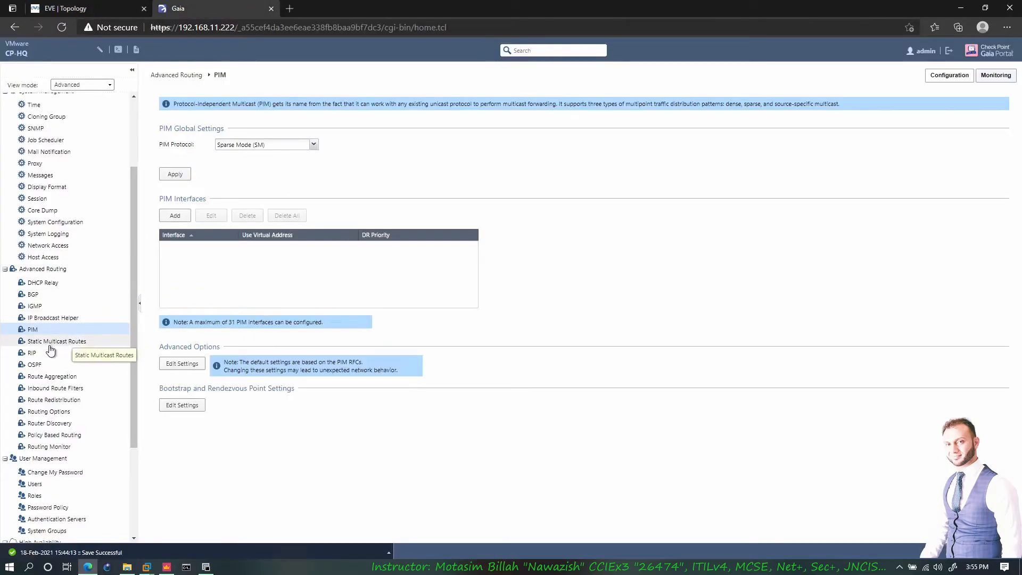
left_click(86, 344)
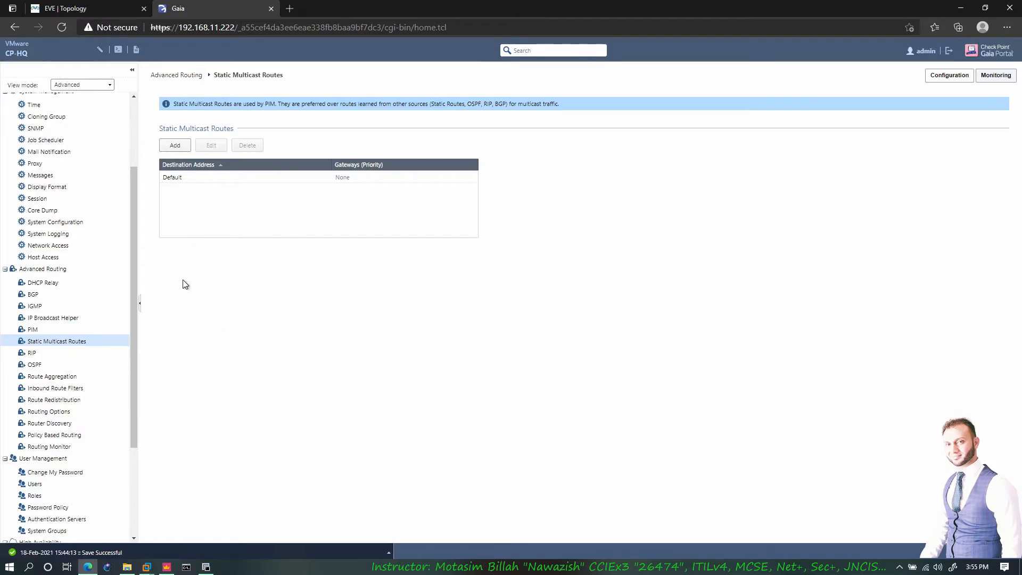
left_click(94, 331)
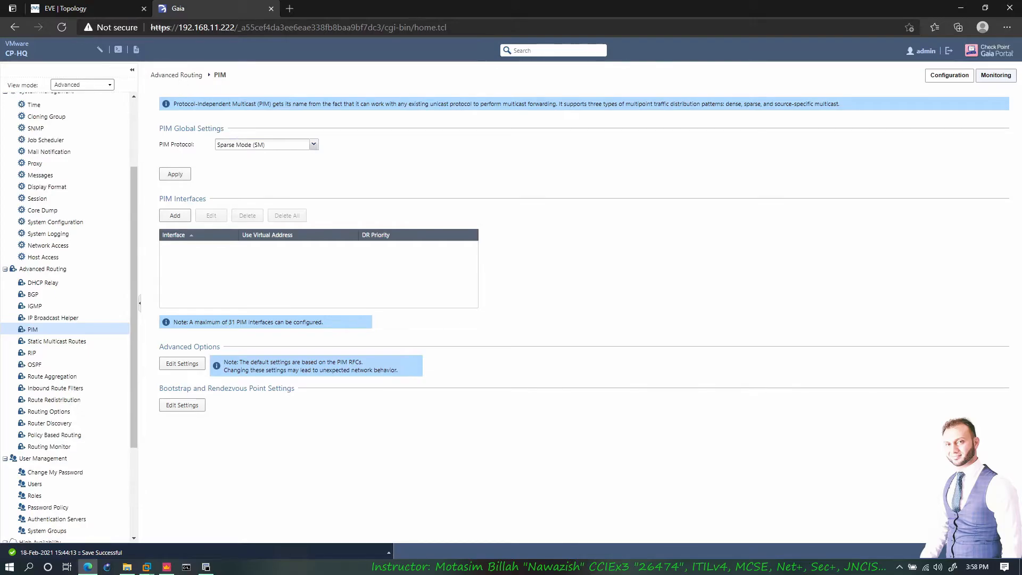
left_click(115, 11)
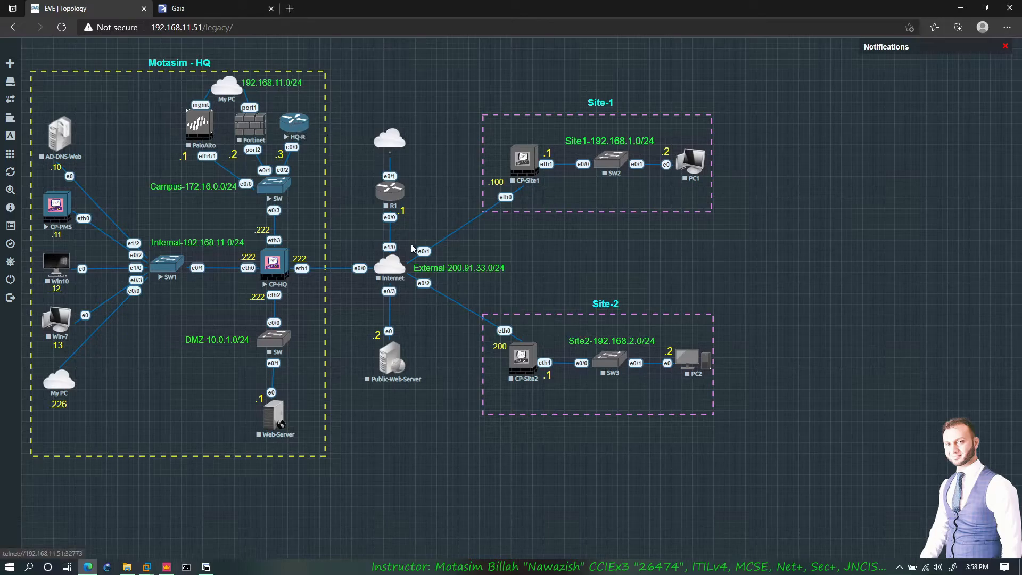
left_click(189, 9)
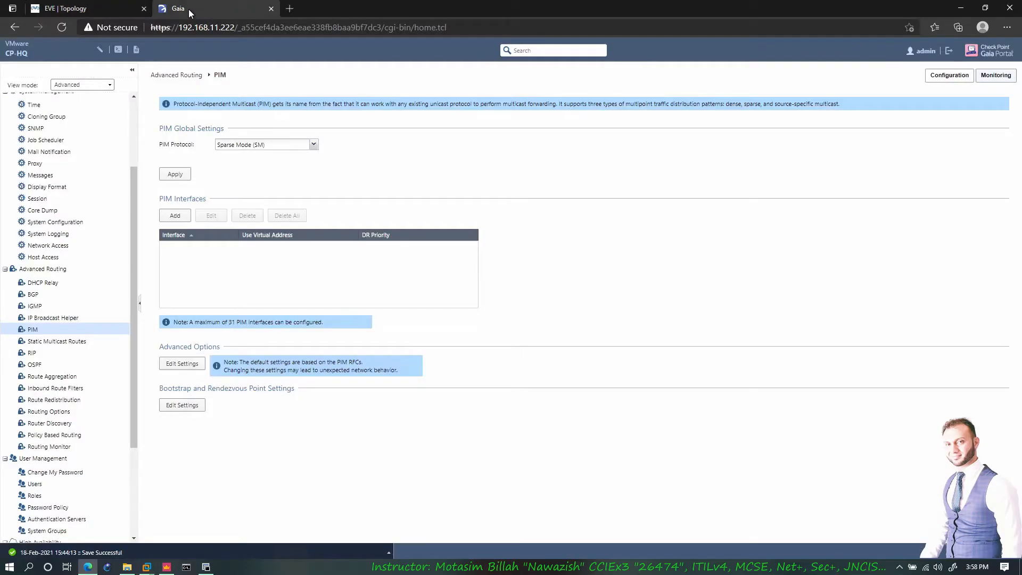
- Keep PIM in Sparse Mode, cancel Add Interface, and open Static Multicast Routes
left_click(314, 145)
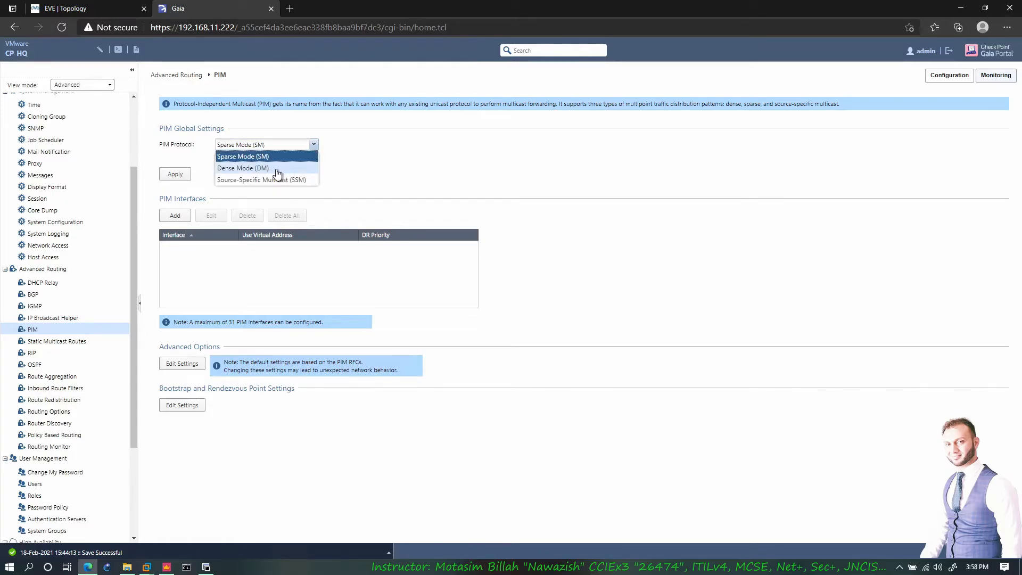
left_click(370, 173)
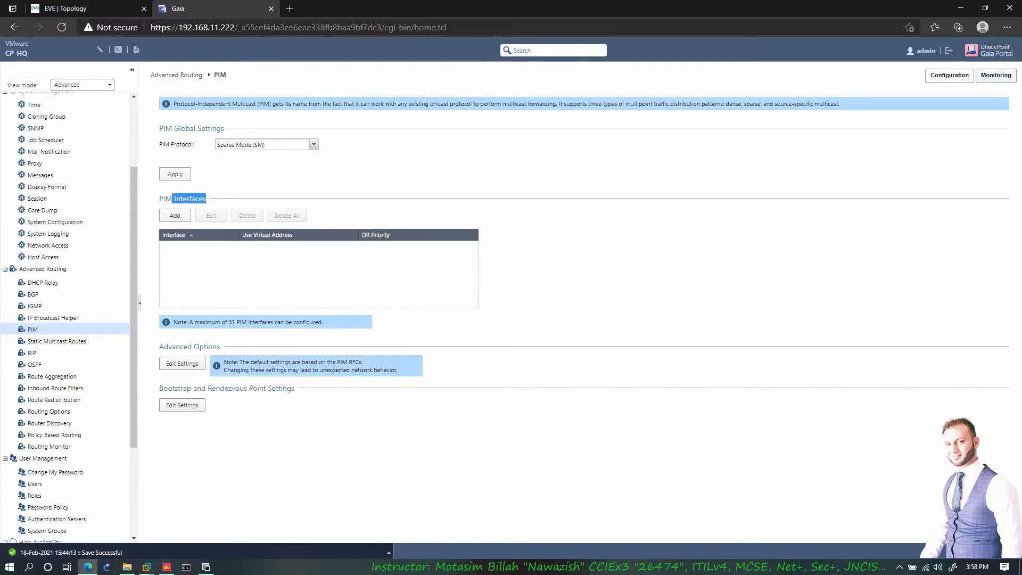
left_click(175, 215)
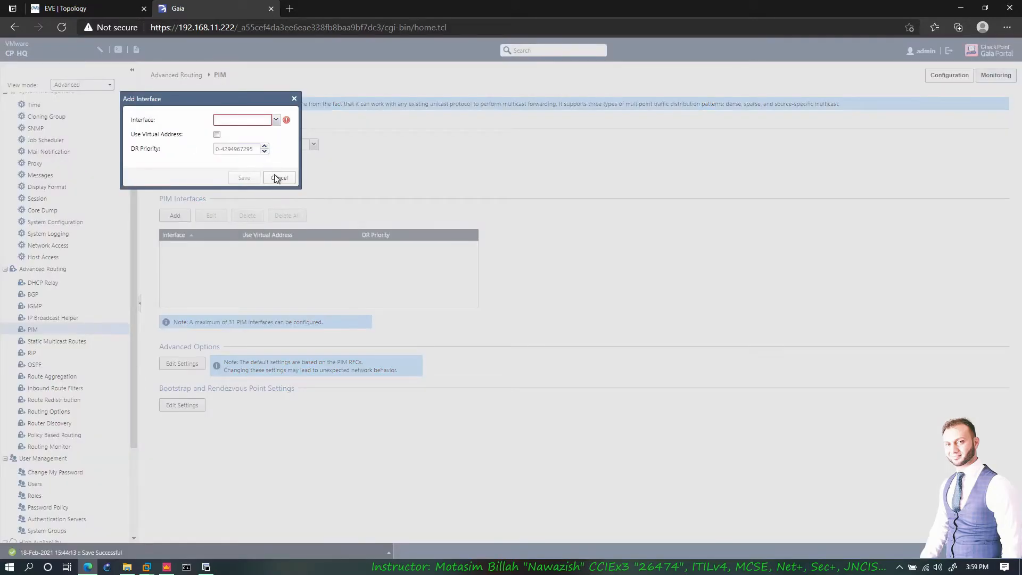
left_click(278, 178)
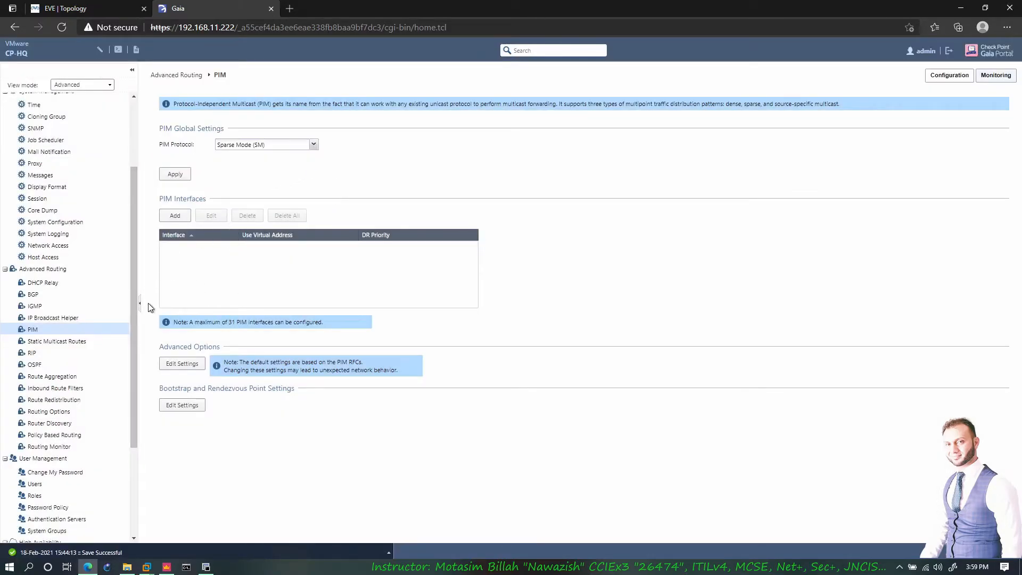
left_click(64, 341)
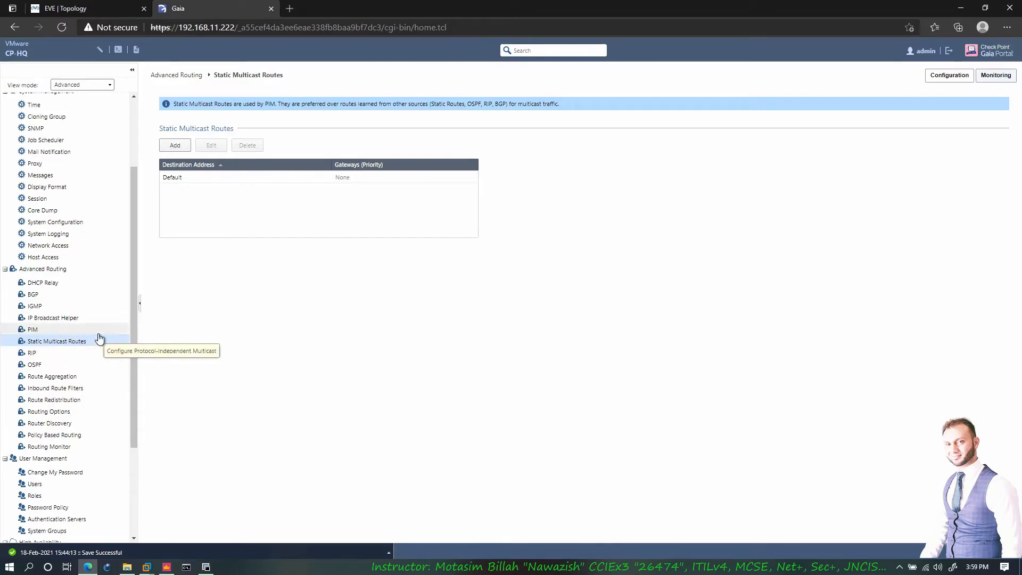
- Delete the eth3 entry from CP-HQ's RIP interfaces and apply the RIP global settings
left_click(50, 355)
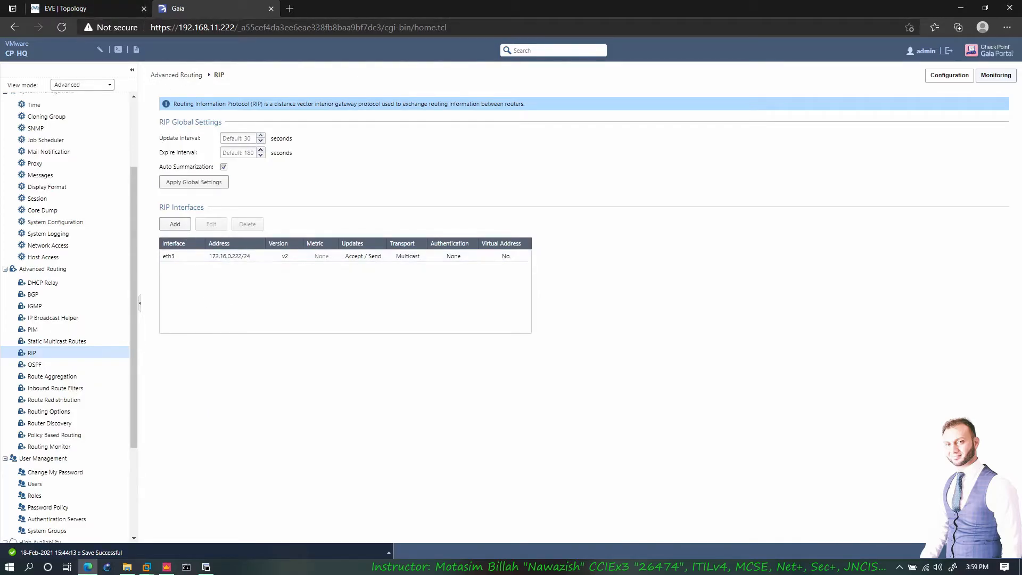
left_click(85, 8)
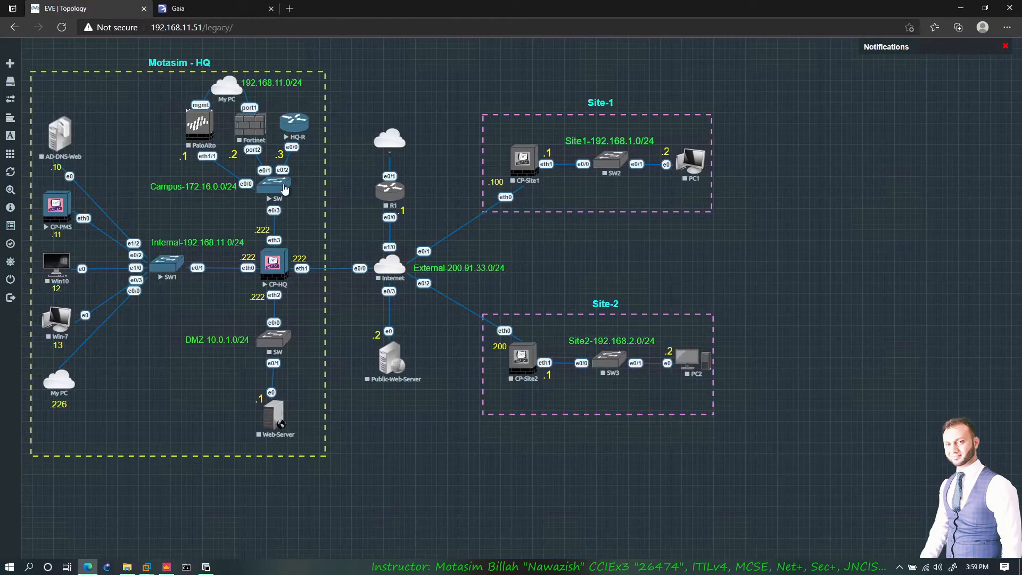
left_click(213, 9)
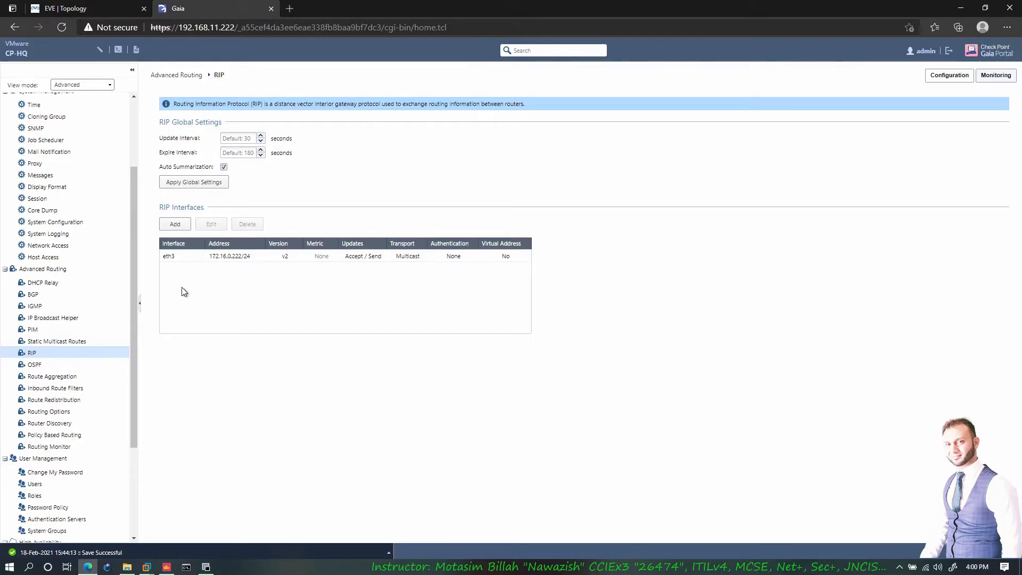
left_click(228, 264)
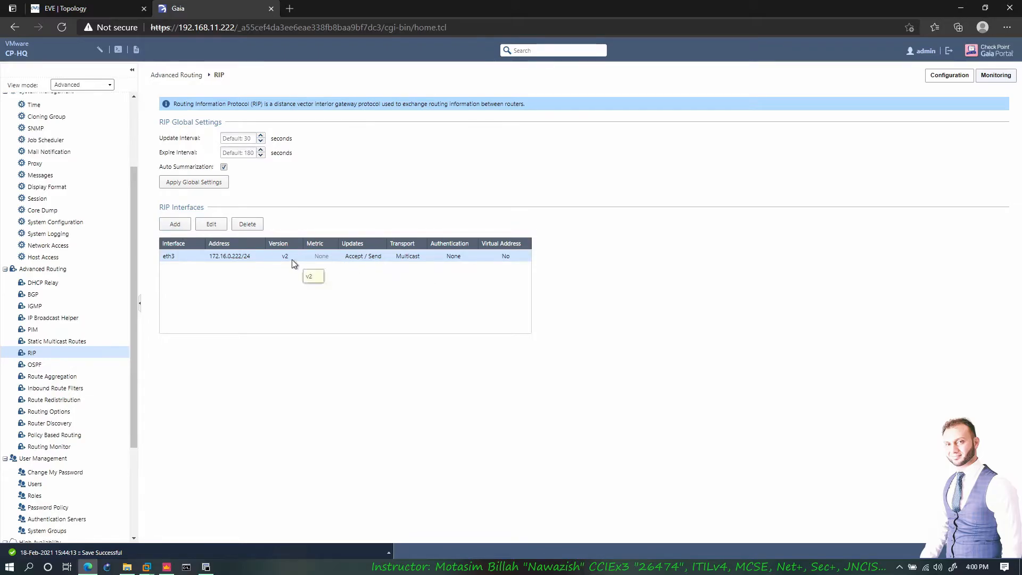
left_click(241, 228)
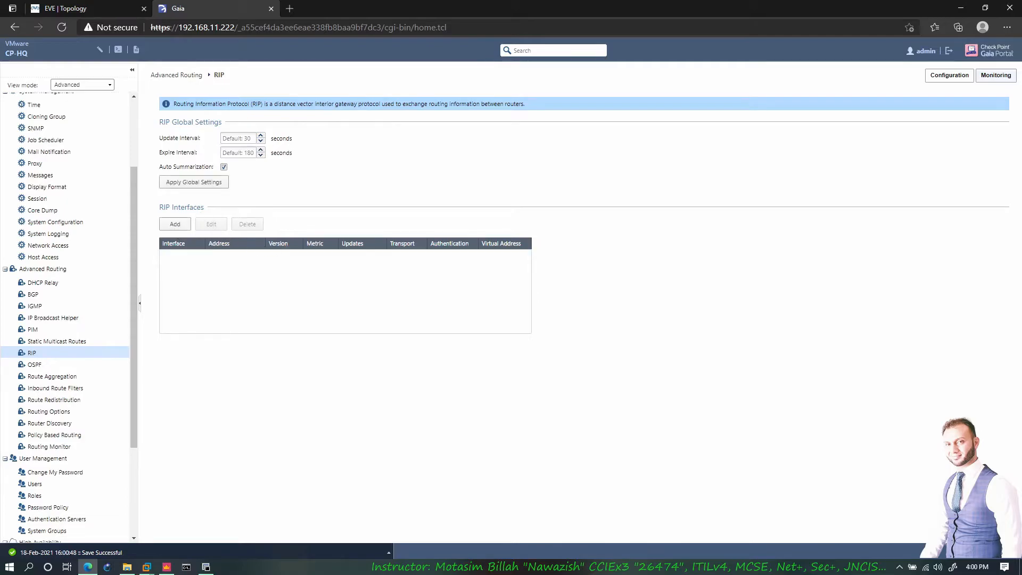
left_click(193, 183)
left_click(223, 139)
left_click(80, 9)
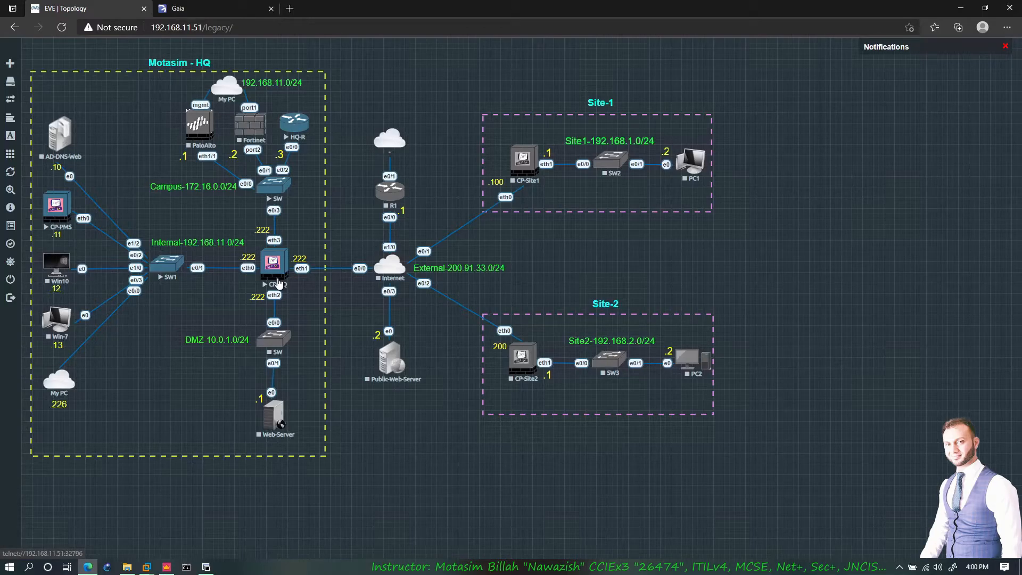
left_click_drag(279, 273, 299, 305)
mouse_move(286, 247)
left_mouse_down()
mouse_move(261, 223)
mouse_move(281, 151)
left_mouse_up()
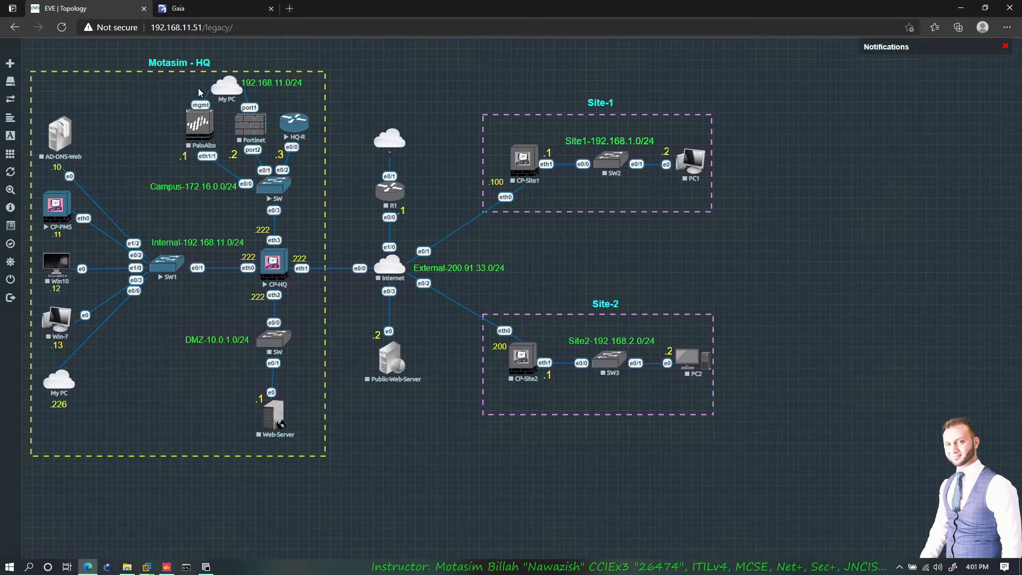
left_click(201, 15)
key("Tab")
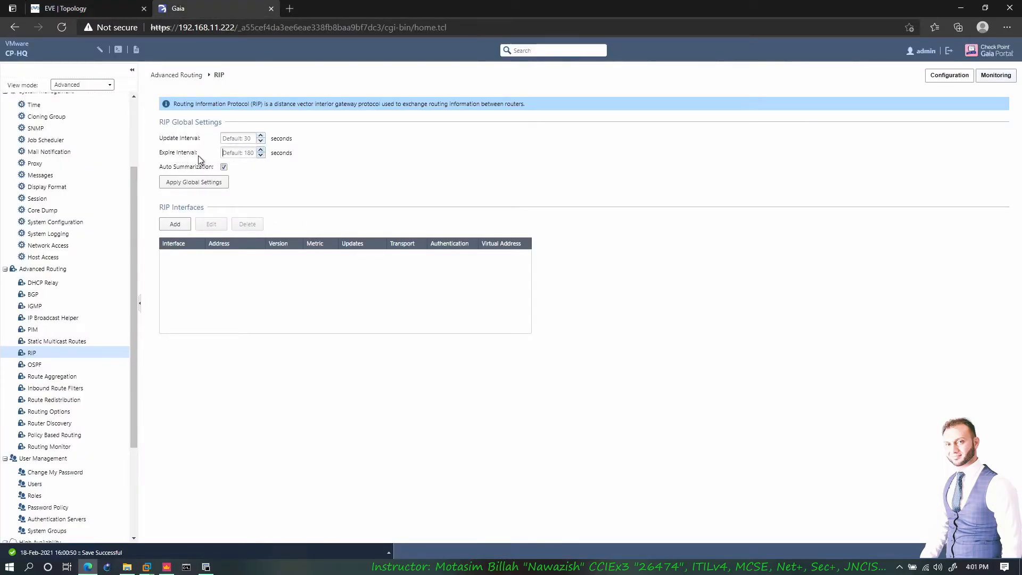
left_click(198, 182)
key("super+r")
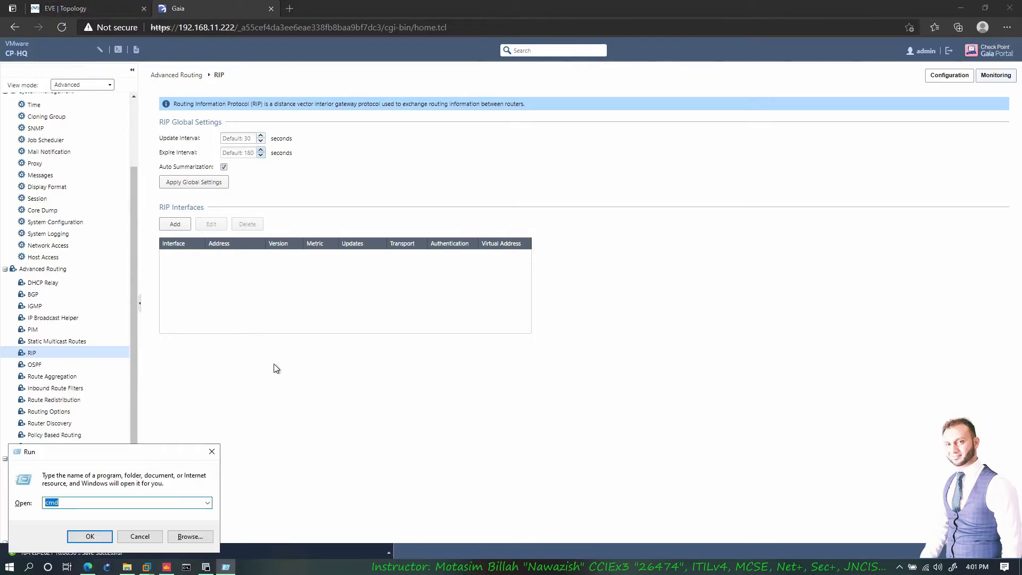
type("10.0")
key("BackSpace")
type("0.1.0/24  10.0.2.0/24")
type("A")
key("BackSpace")
type("10.0.0.0/8")
left_click(95, 502)
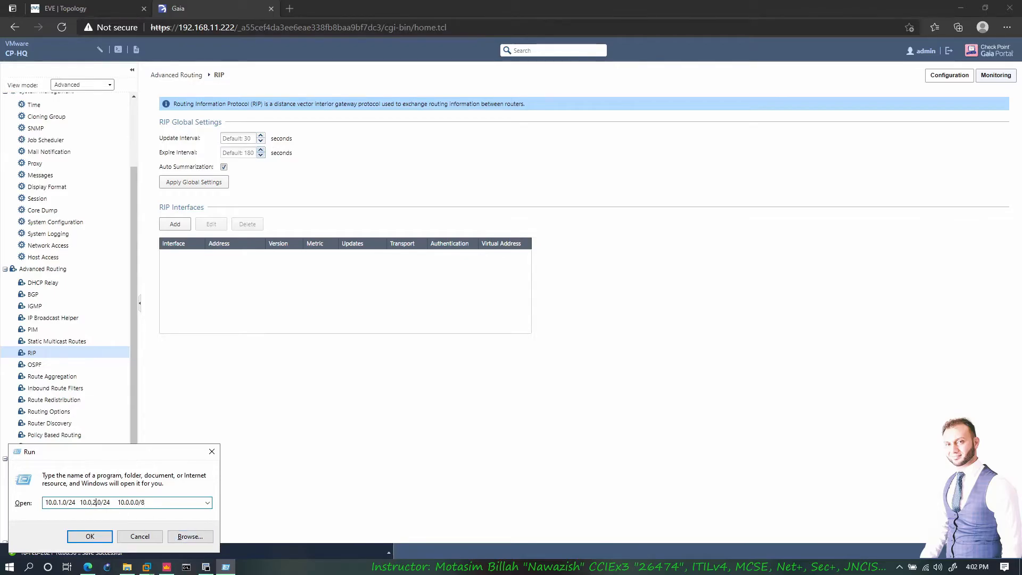
double_click(130, 502)
left_click(145, 503)
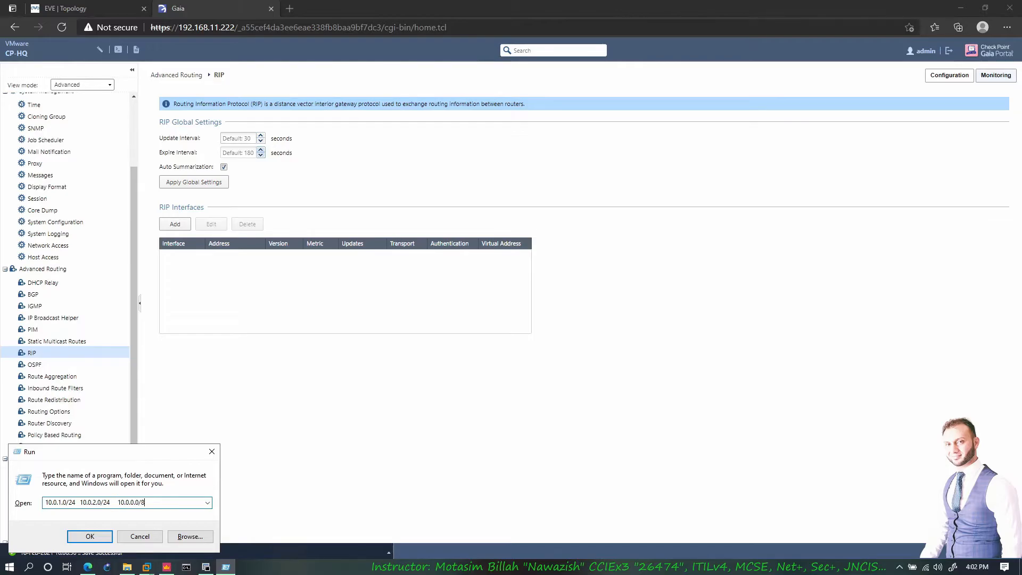
left_click(141, 535)
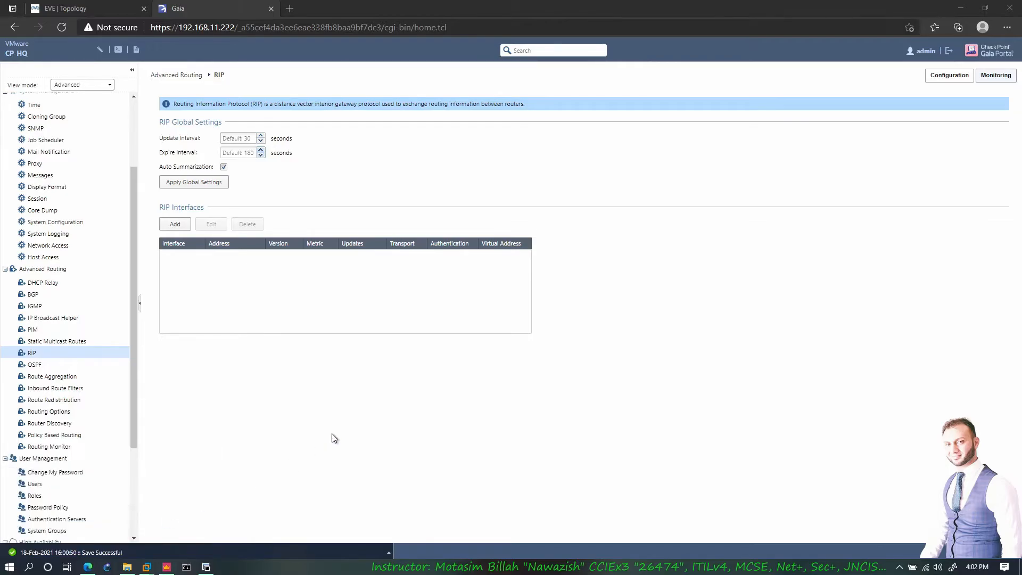
- Start a RIP interface for eth3, keeping version v2 and Accept Updates checked
left_click(176, 224)
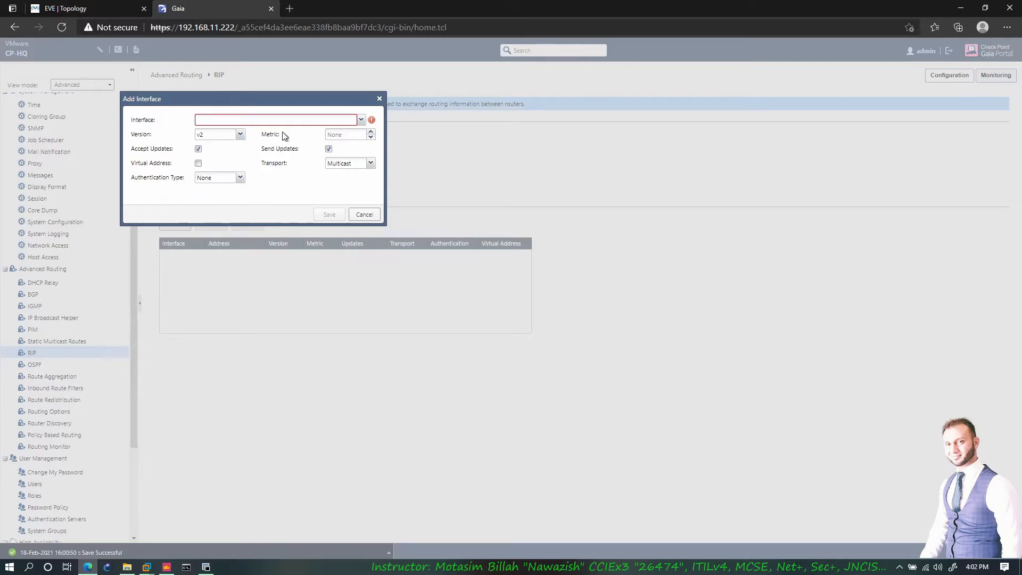
left_click_drag(244, 99, 546, 271)
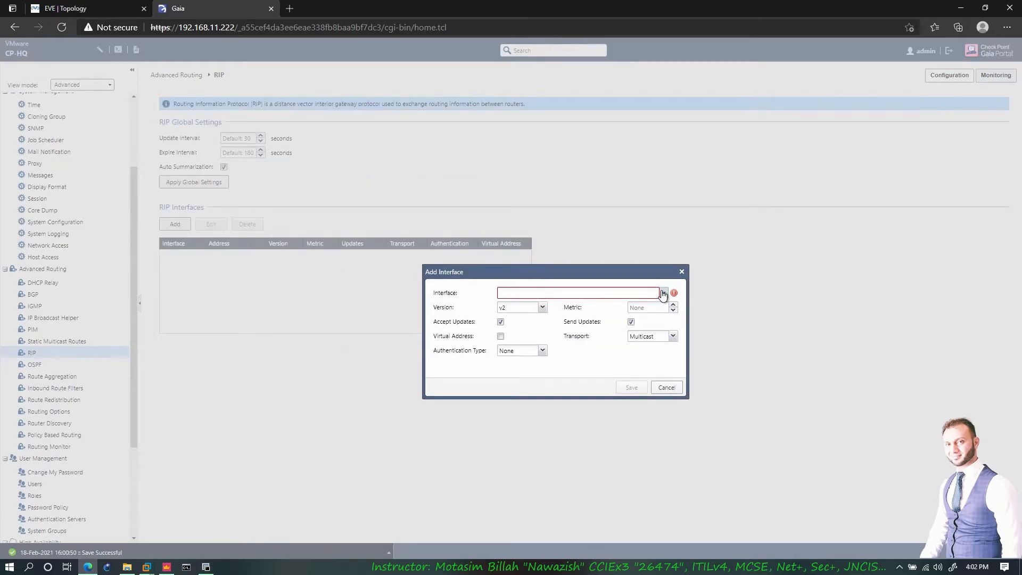
left_click(663, 293)
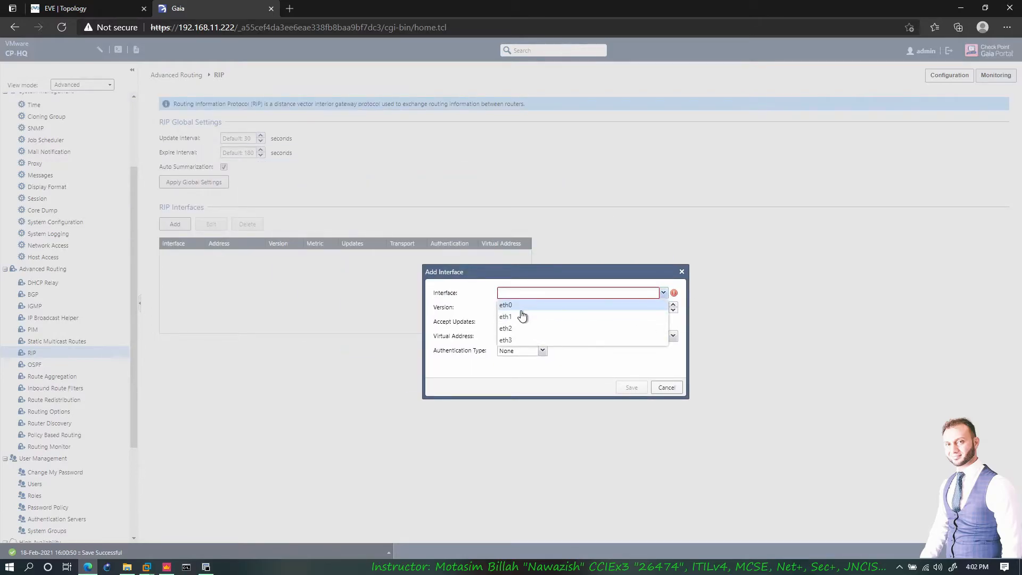
left_click(100, 7)
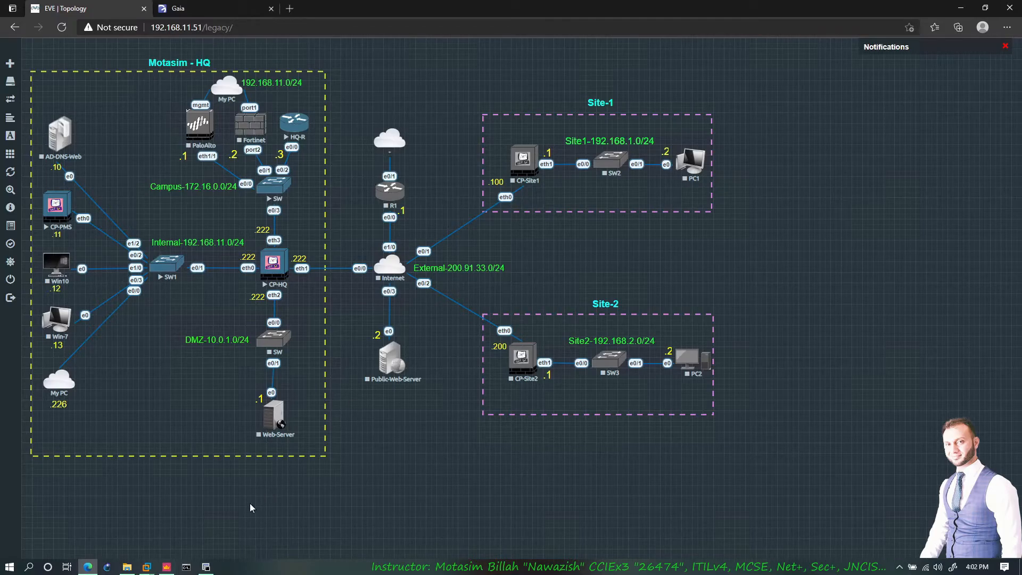
left_click(206, 566)
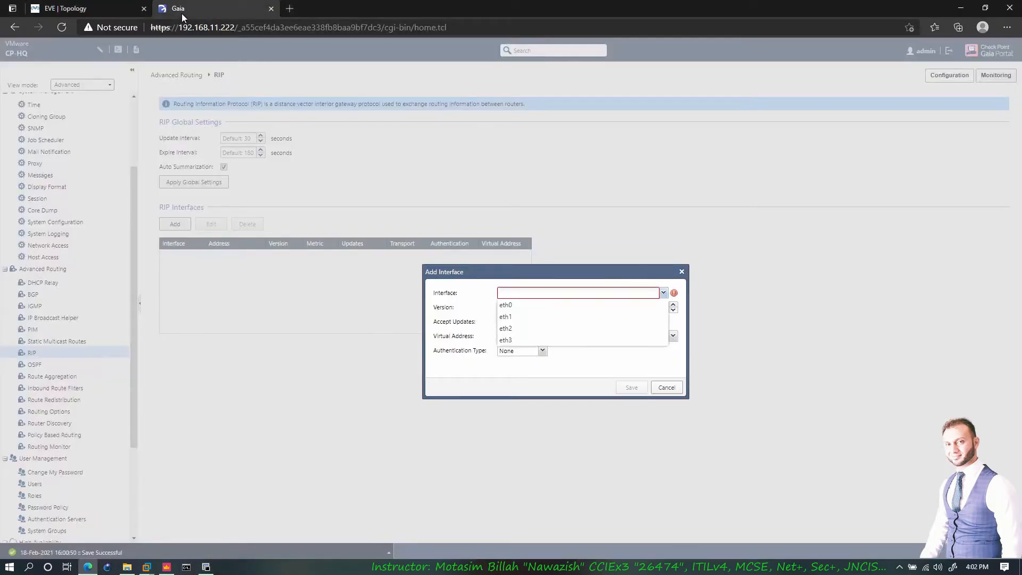
left_click(520, 339)
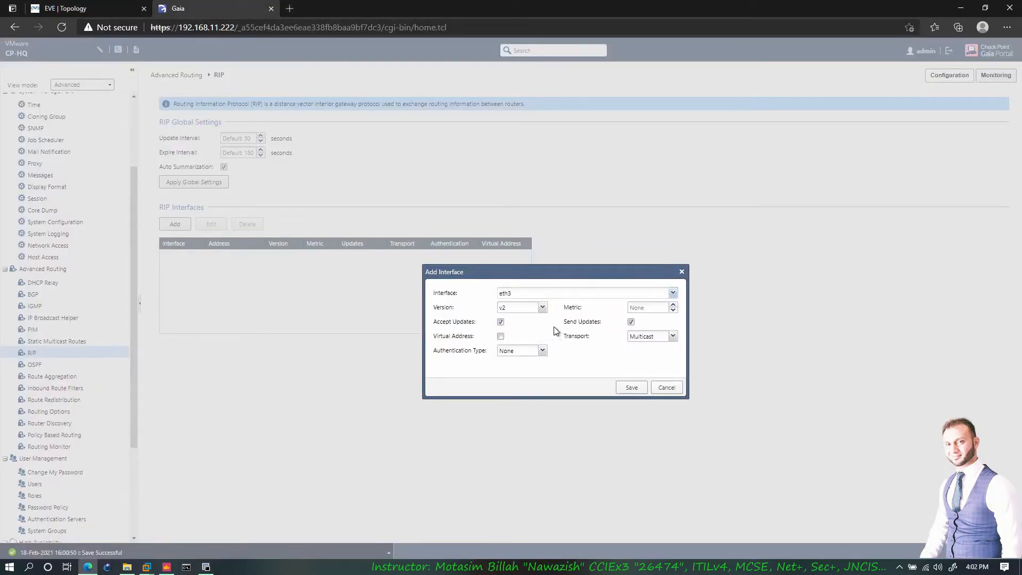
left_click(542, 308)
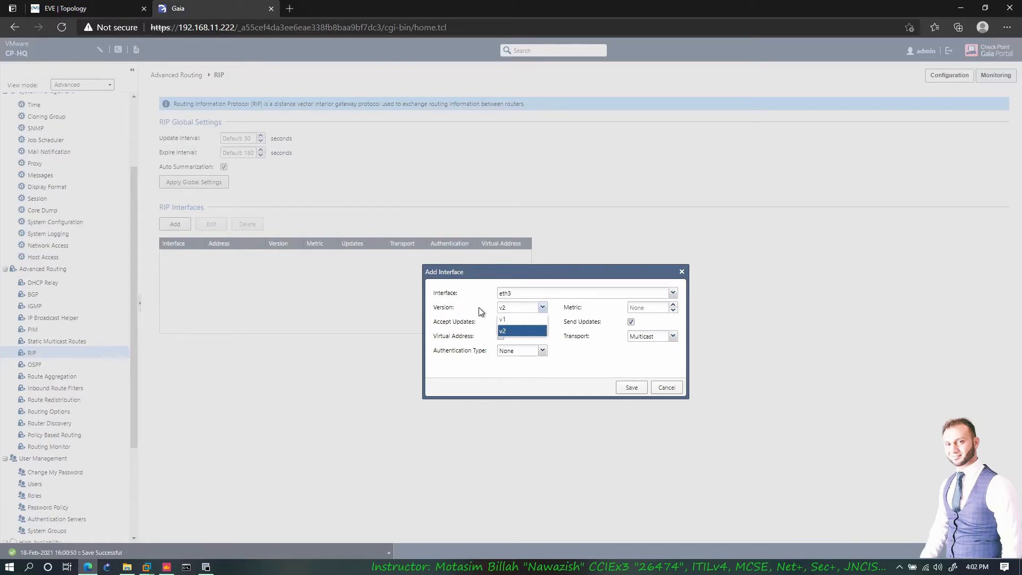
left_click(508, 330)
left_click(501, 322)
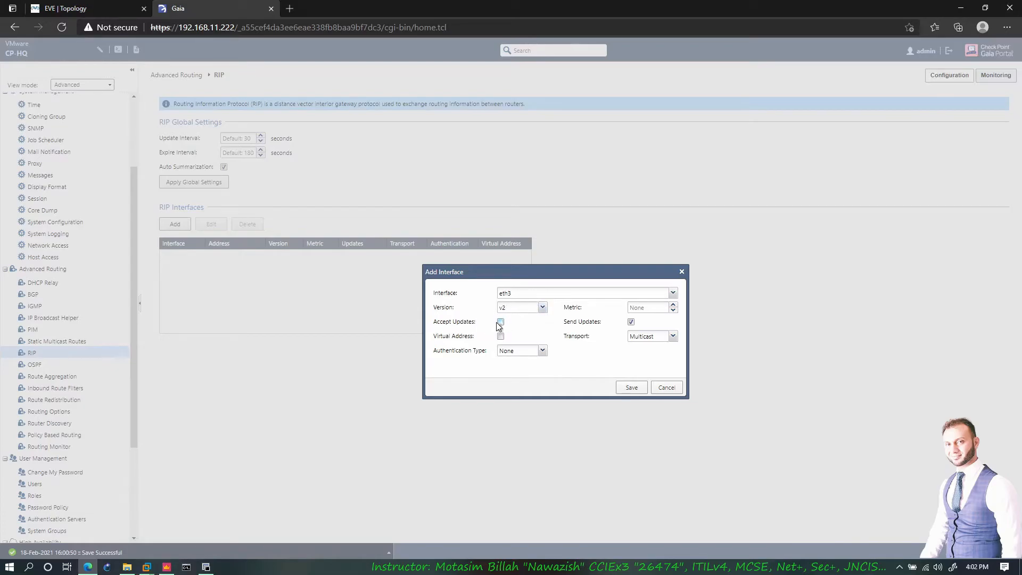
left_click(501, 322)
left_click(630, 308)
- Draw explanatory circles and arcs over the RIP page, then clear them
mouse_move(313, 207)
left_mouse_down()
mouse_move(322, 213)
mouse_move(307, 207)
left_mouse_up()
left_click_drag(443, 173, 447, 168)
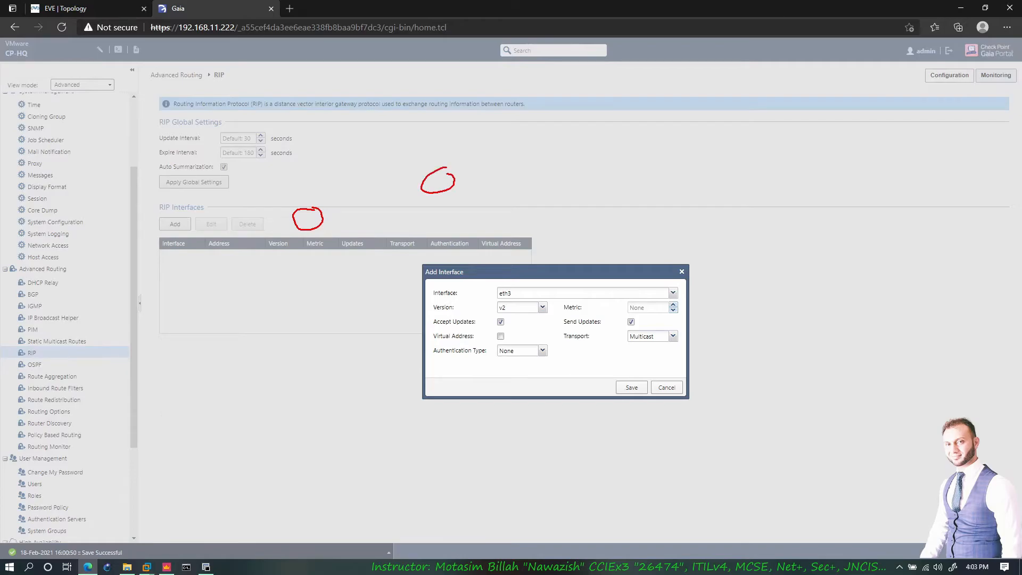
mouse_move(616, 146)
left_mouse_down()
mouse_move(623, 160)
mouse_move(584, 148)
left_mouse_up()
left_click_drag(739, 139, 738, 142)
mouse_move(753, 140)
left_mouse_down()
mouse_move(776, 137)
mouse_move(777, 156)
mouse_move(803, 148)
mouse_move(793, 151)
left_mouse_up()
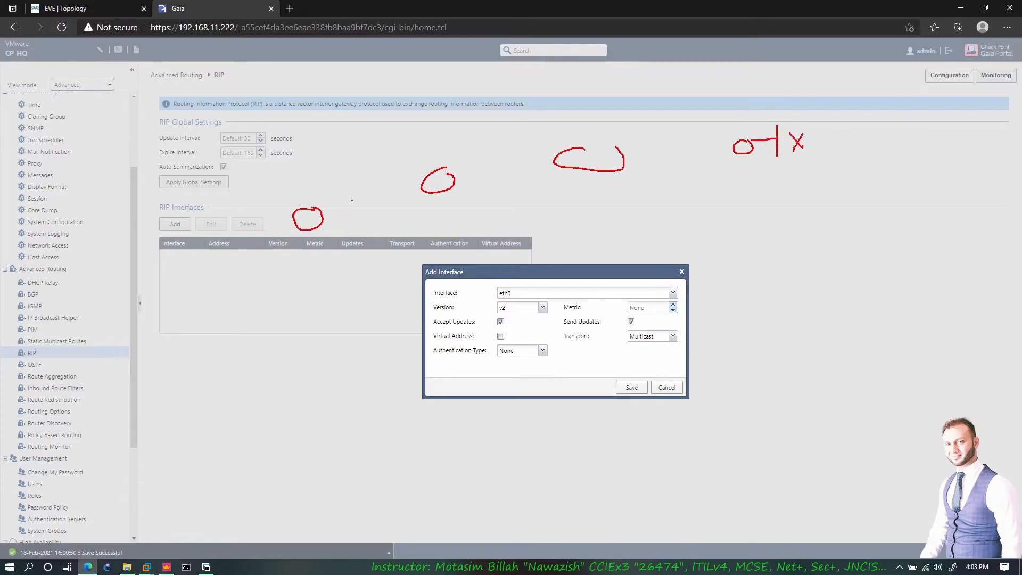
mouse_move(319, 212)
left_mouse_down()
mouse_move(331, 189)
mouse_move(415, 166)
mouse_move(683, 127)
mouse_move(714, 162)
left_mouse_up()
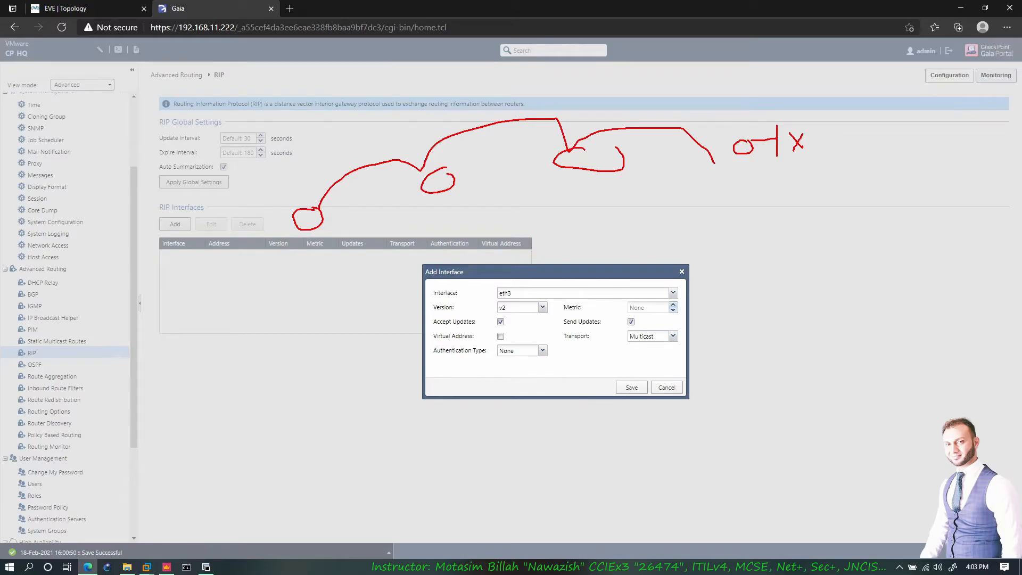
key("Escape")
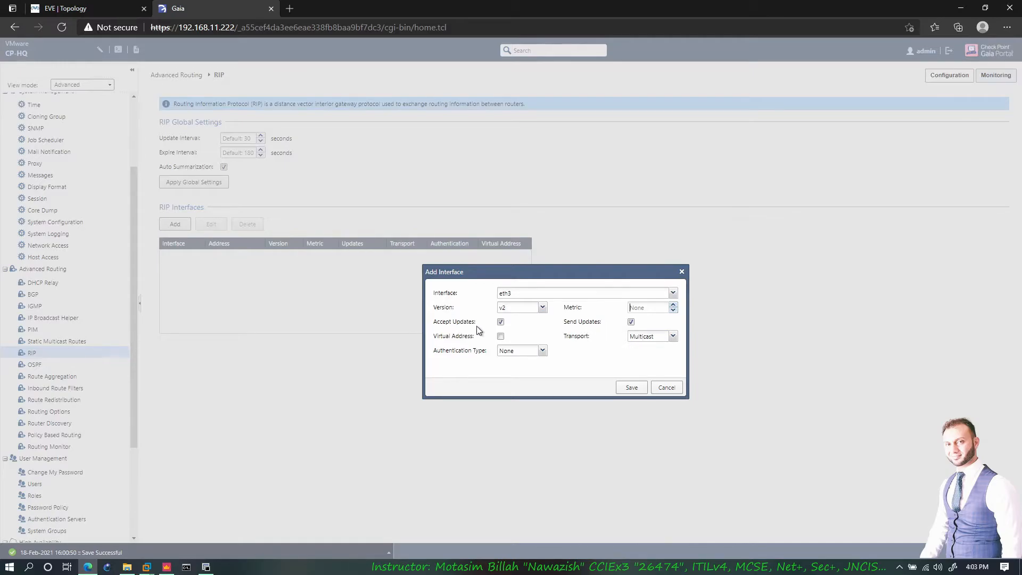
- Try RIP version v1, then settle on v2 with Multicast transport
left_click(663, 337)
left_click(542, 307)
left_click(519, 320)
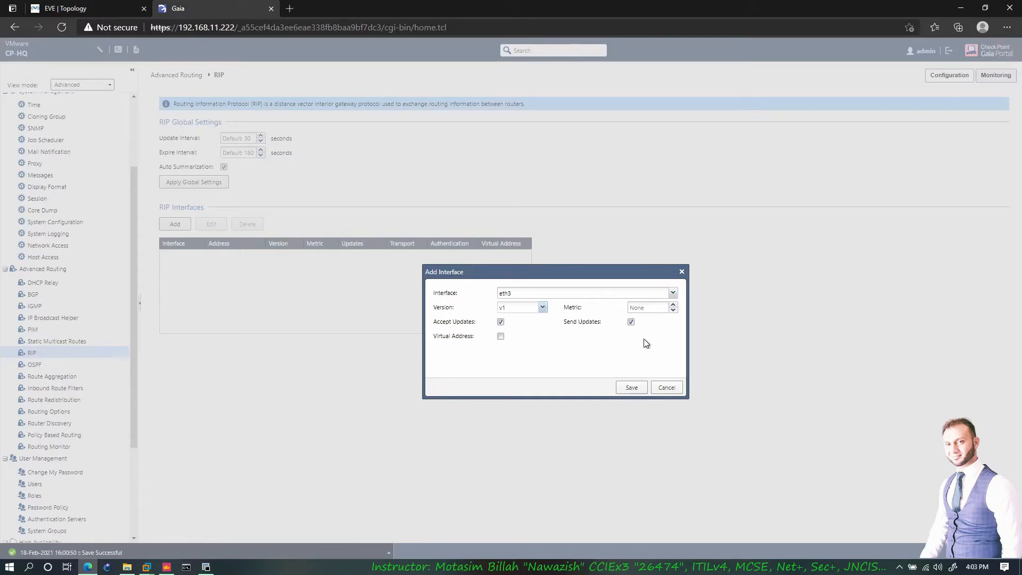
left_click(531, 308)
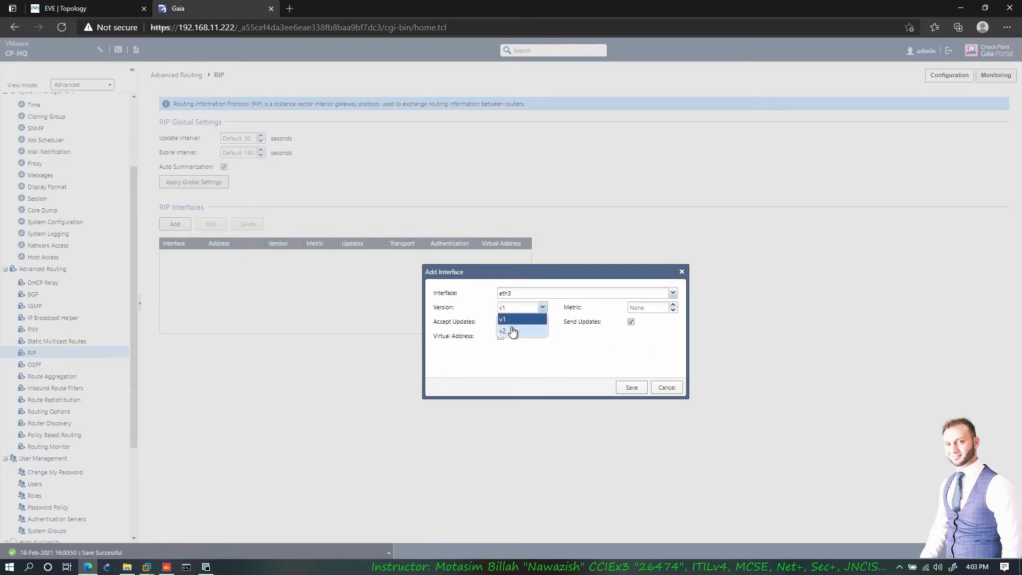
left_click(513, 331)
left_click(658, 337)
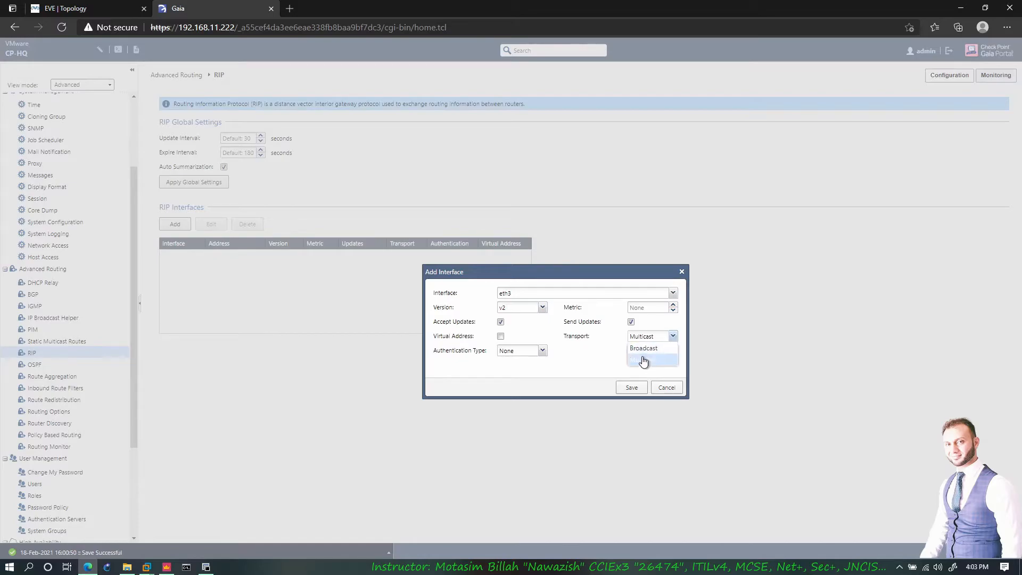
left_click(652, 362)
- Preview Simple and MD5 authentication, then save eth3 with authentication None
left_click(542, 351)
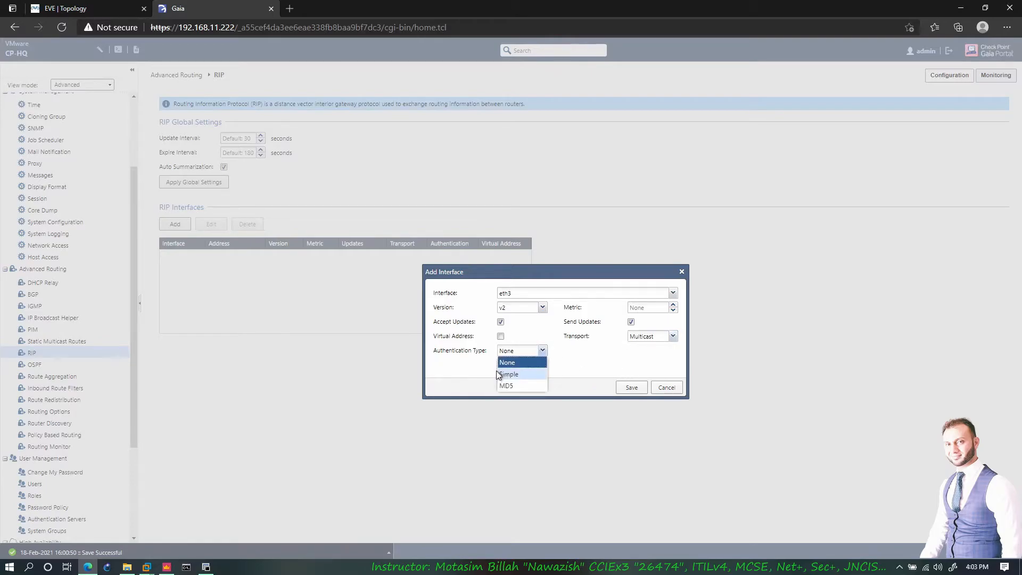
left_click(515, 376)
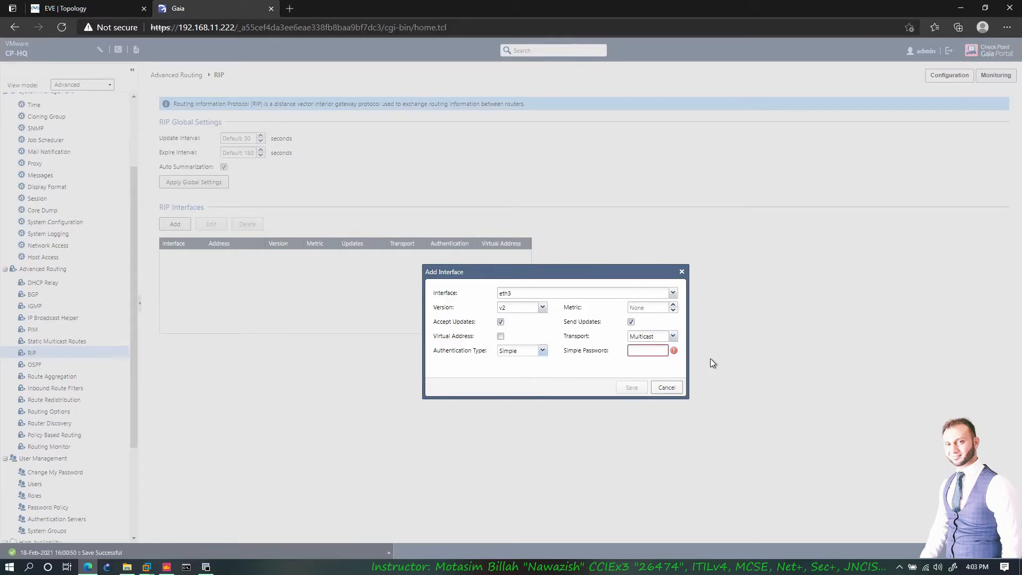
left_click(543, 352)
left_click(515, 387)
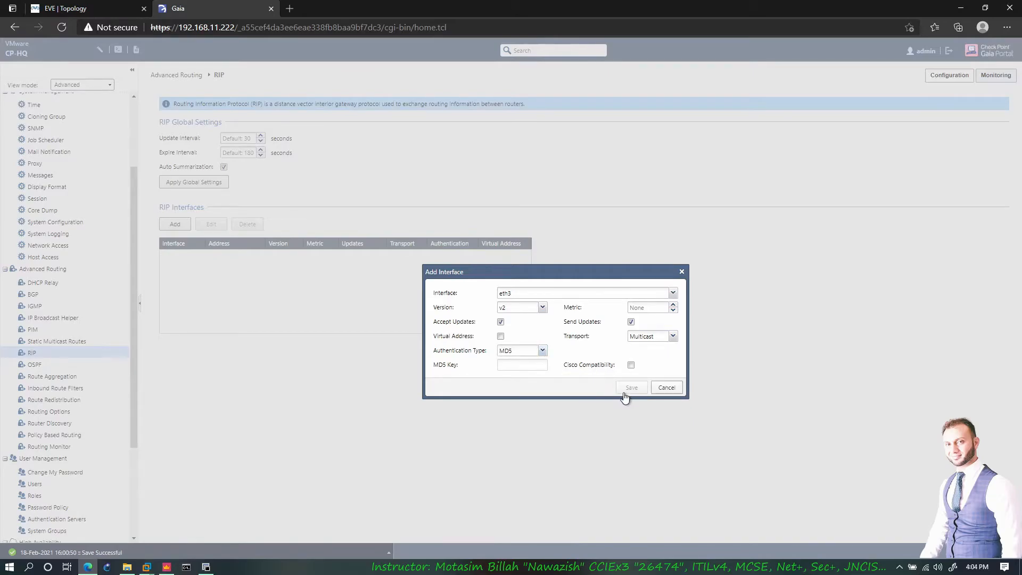
left_click(646, 387)
left_click(543, 351)
left_click(519, 361)
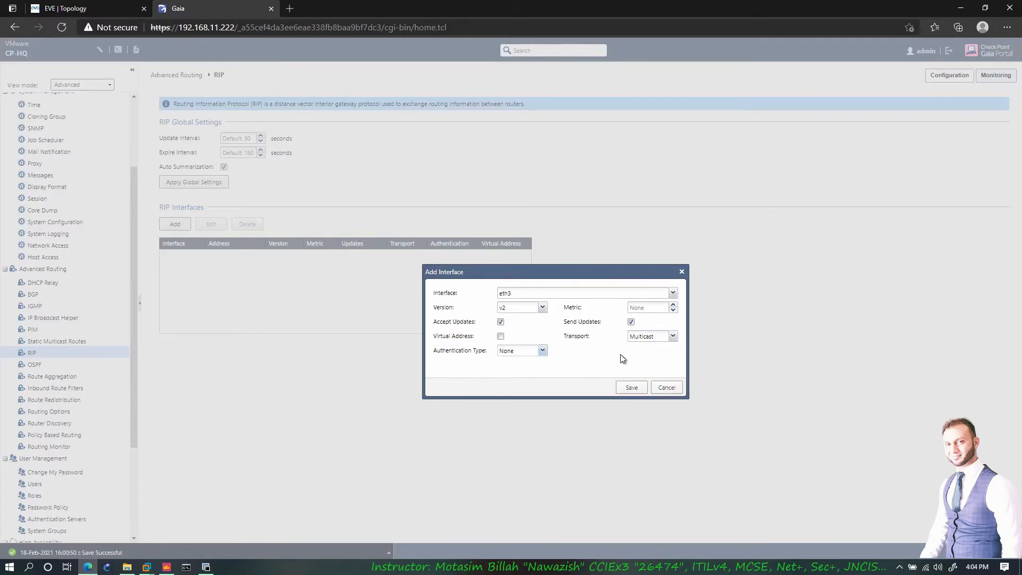
left_click(631, 388)
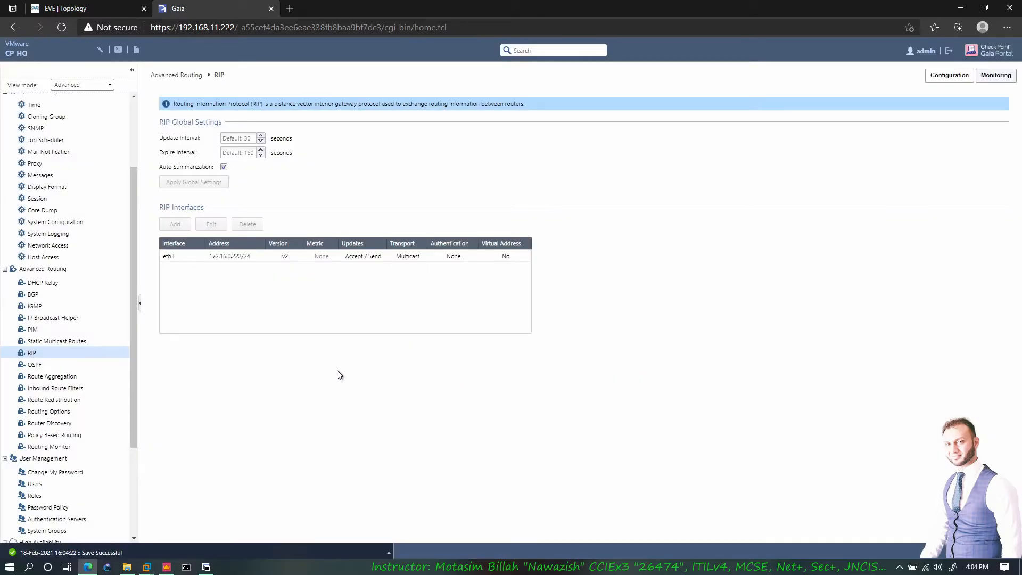
left_click(206, 567)
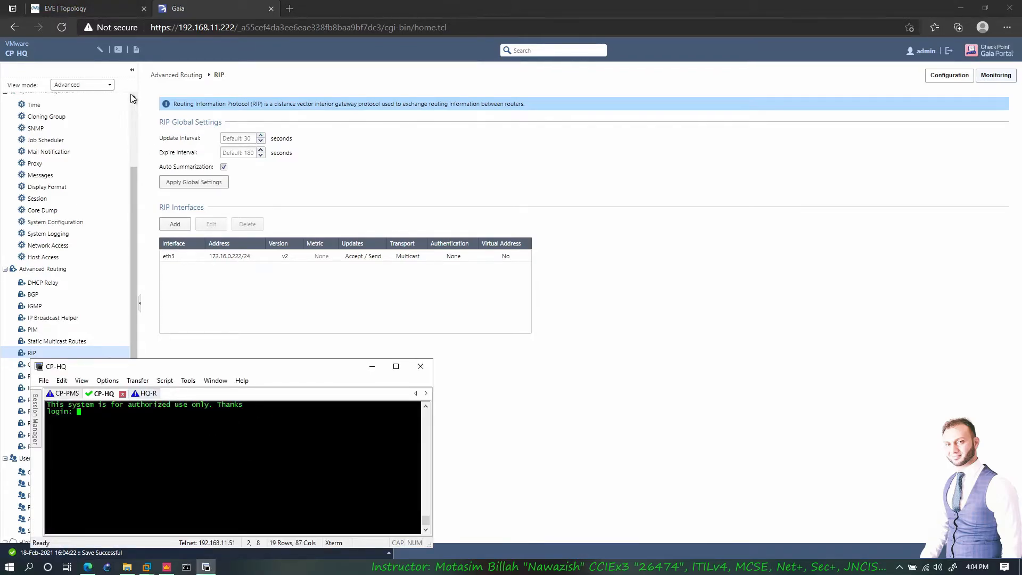
- Open HQ-R's console tab in SecureCRT and dismiss the semaphore timeout message
left_click(60, 8)
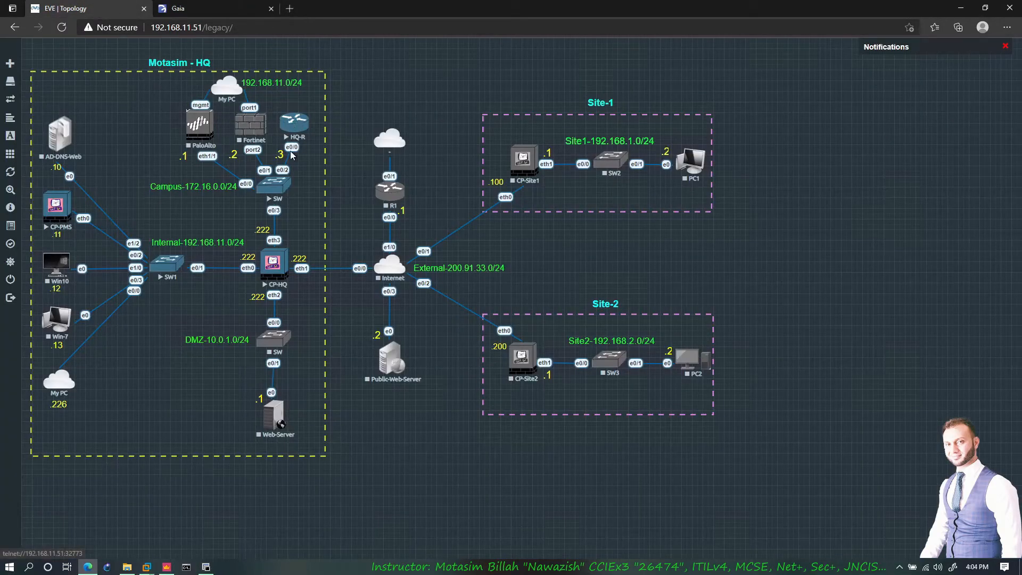
left_click(210, 567)
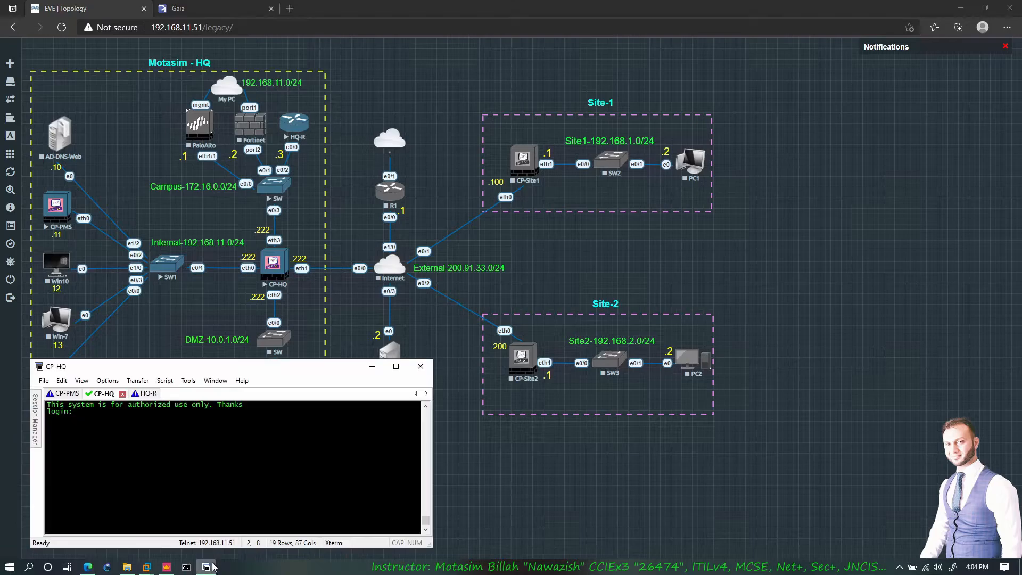
left_click(148, 393)
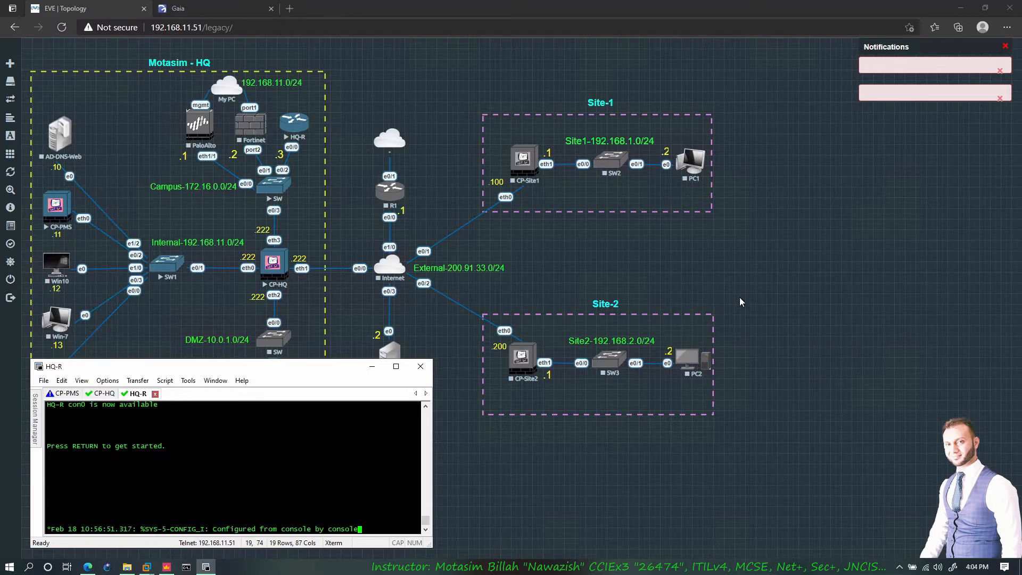
left_click(529, 309)
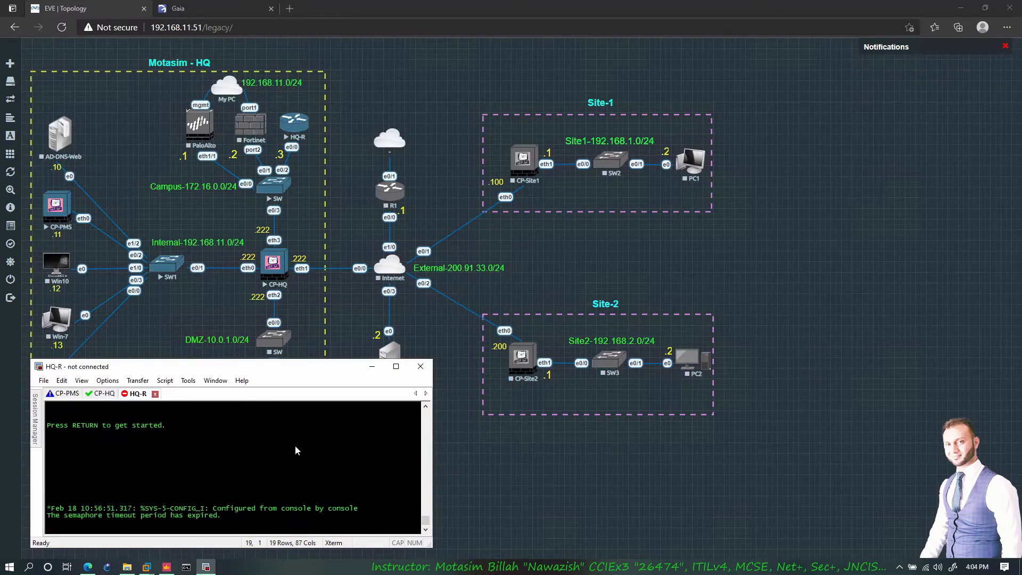
left_click(357, 324)
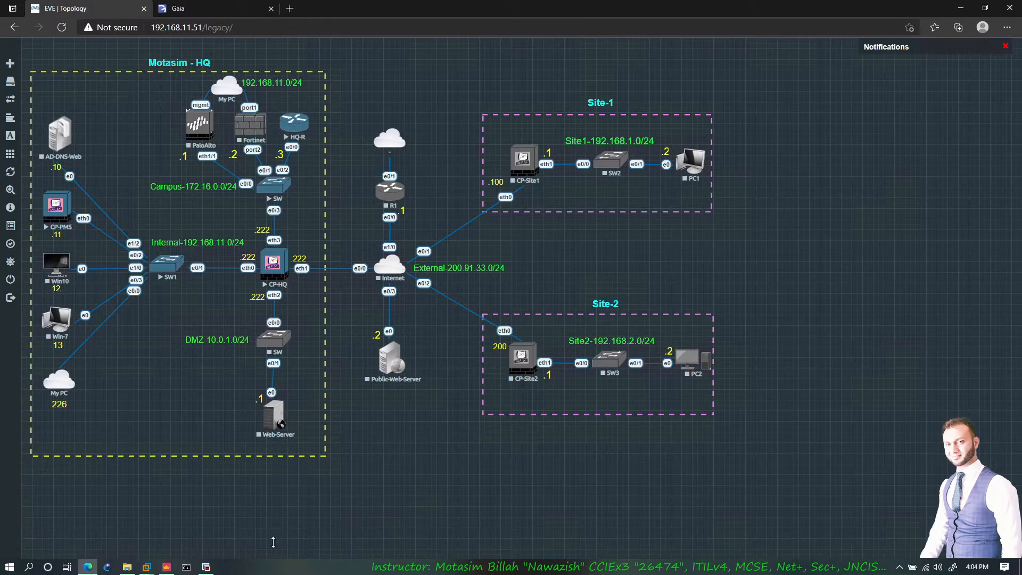
left_click(206, 567)
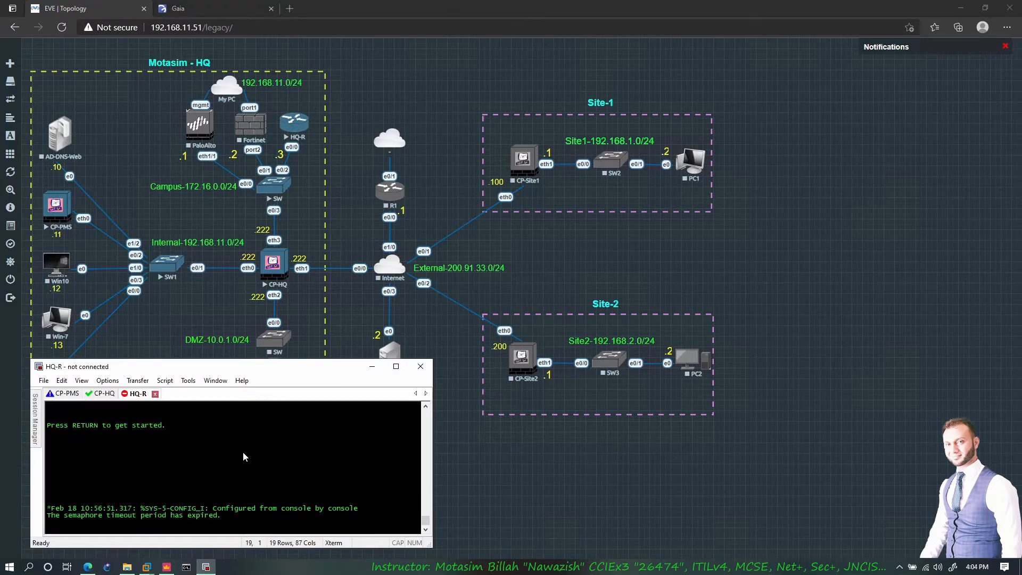
- Reconnect HQ-R, enter configuration mode and remove the BGP 200 routing process
key("Return")
key("Return")
key("Return")
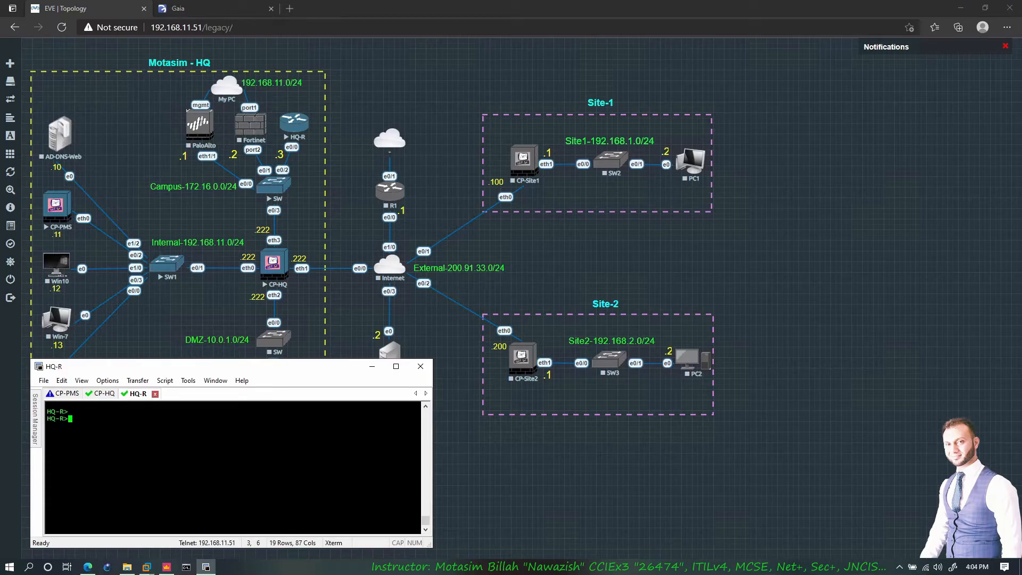
type("en")
key("Return")
key("Return")
type("conf t")
key("Return")
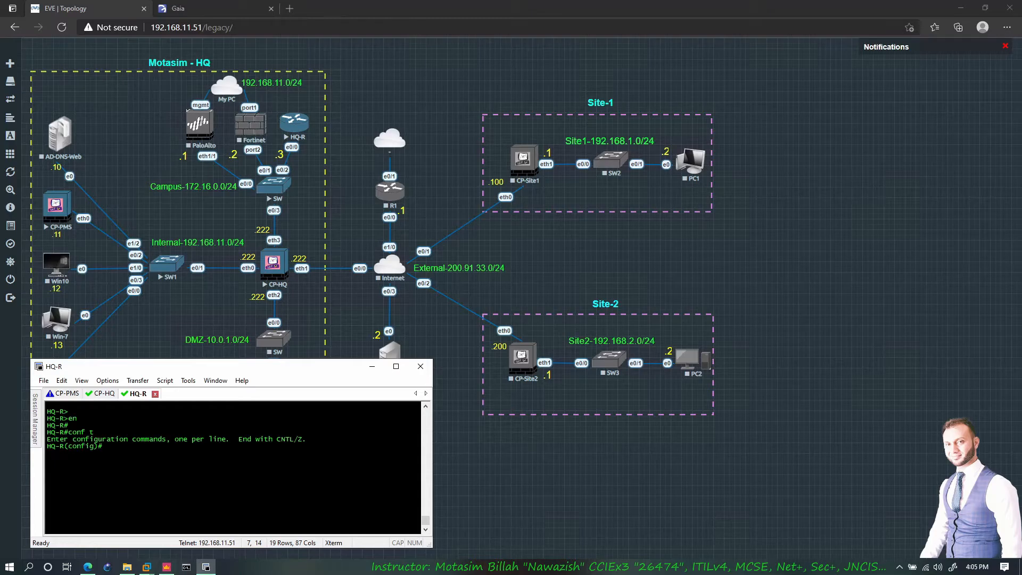
type("no router osp")
key("BackSpace")
key("BackSpace")
key("BackSpace")
key("BackSpace")
key("BackSpace")
key("BackSpace")
key("BackSpace")
key("BackSpace")
key("BackSpace")
key("BackSpace")
key("BackSpace")
key("BackSpace")
key("BackSpace")
key("BackSpace")
type("router bgp 221")
key("Return")
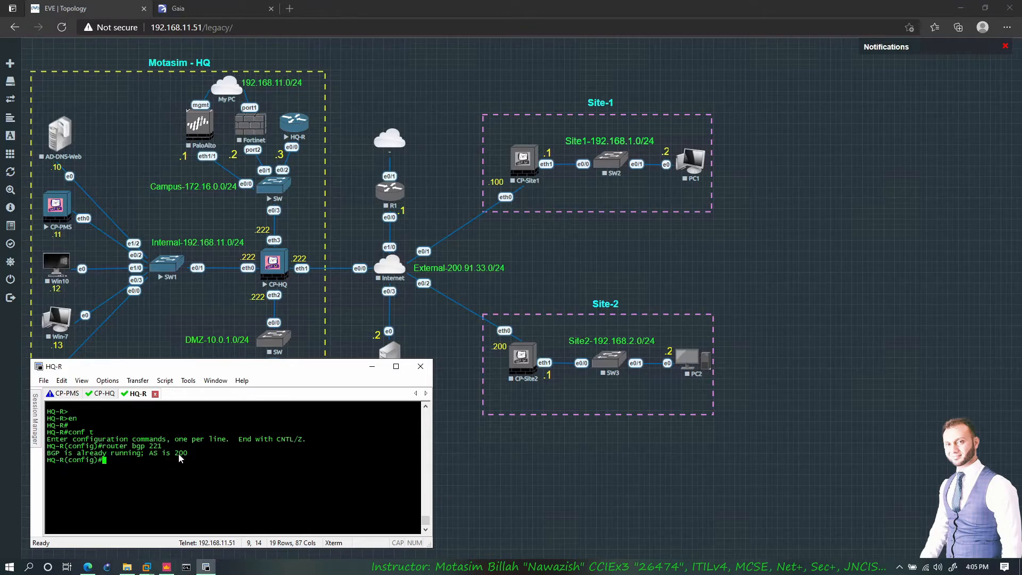
type("no router bgp 200")
key("Return")
- Start RIP on HQ-R with no auto-summary
key("Return")
key("Return")
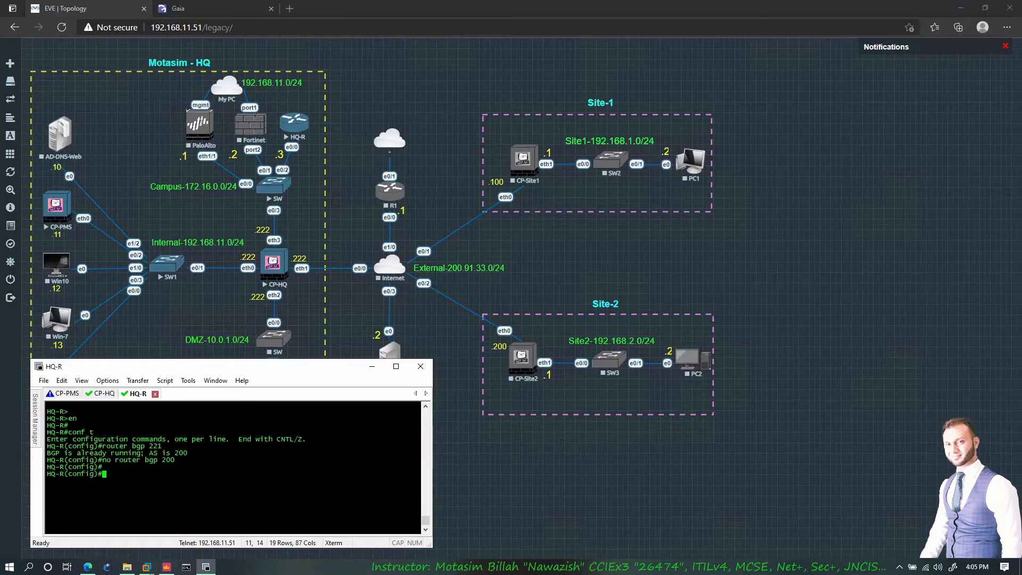
type("router rip")
key("Return")
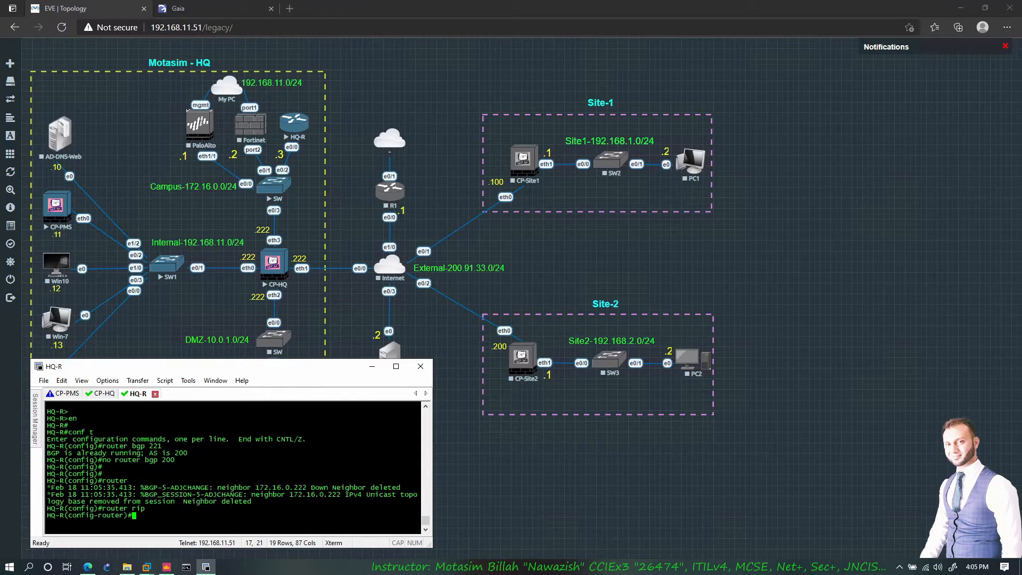
type("no auto")
key("Tab")
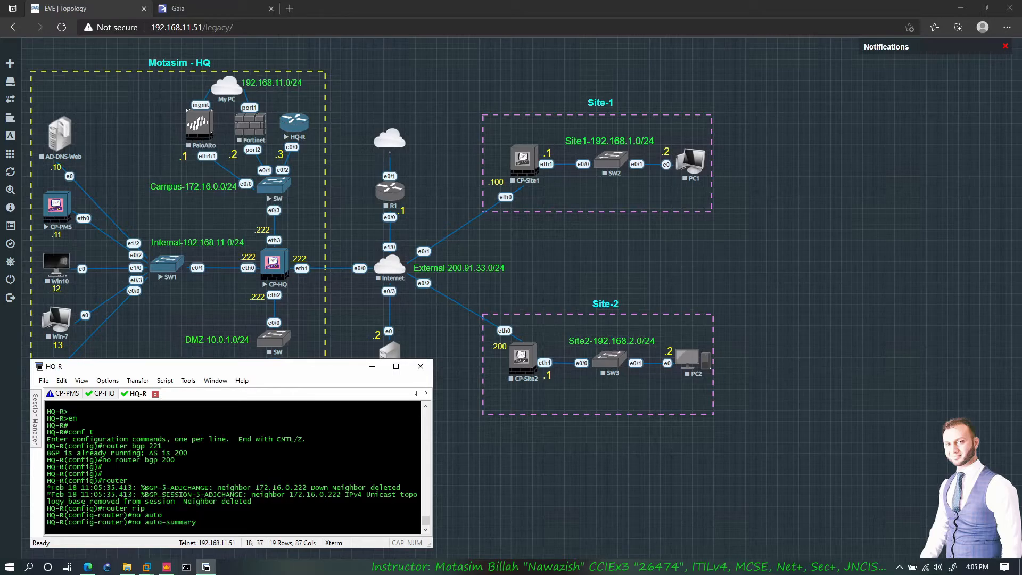
key("Return")
key("Return")
key("Return")
- Add networks 172.16.0.0, 172.16.1.0 and 172.16.2.0 to RIP on HQ-R
type("network ")
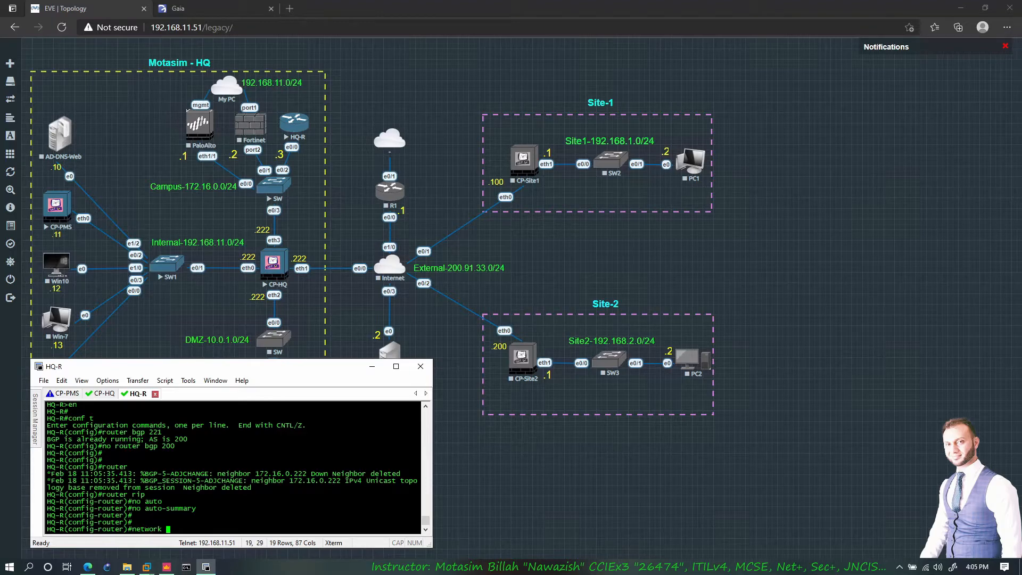
type("172.16.0.0")
key("Return")
key("Up")
key("Left")
key("Left")
key("BackSpace")
type("2")
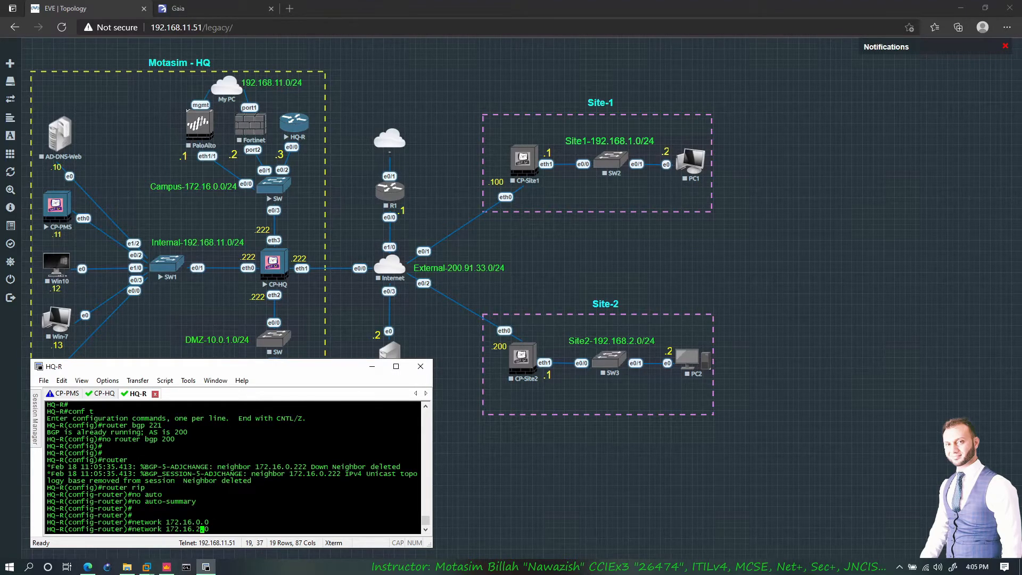
key("BackSpace")
type("1")
key("Return")
key("Up")
key("Left")
key("Left")
key("BackSpace")
type("2")
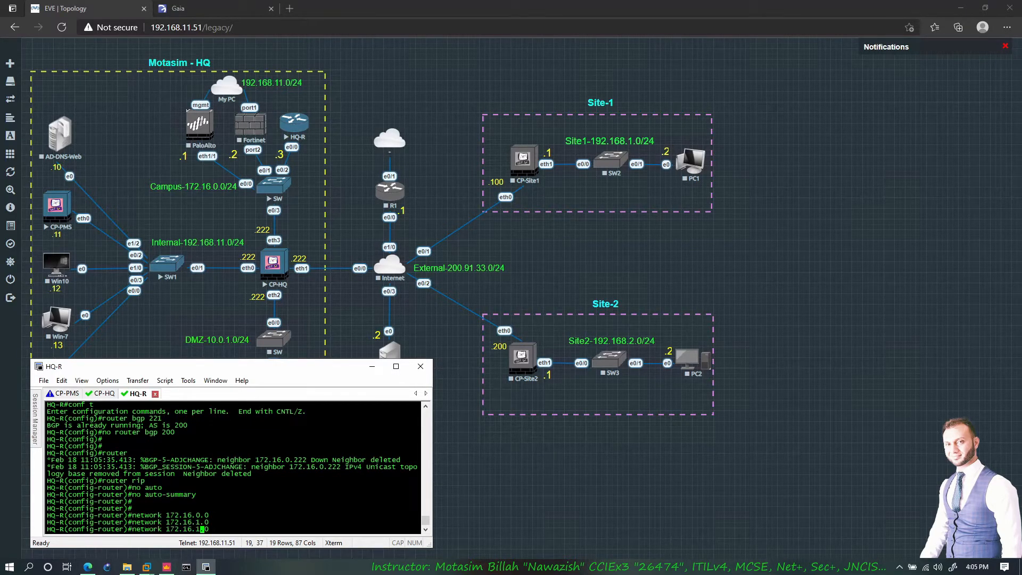
key("Return")
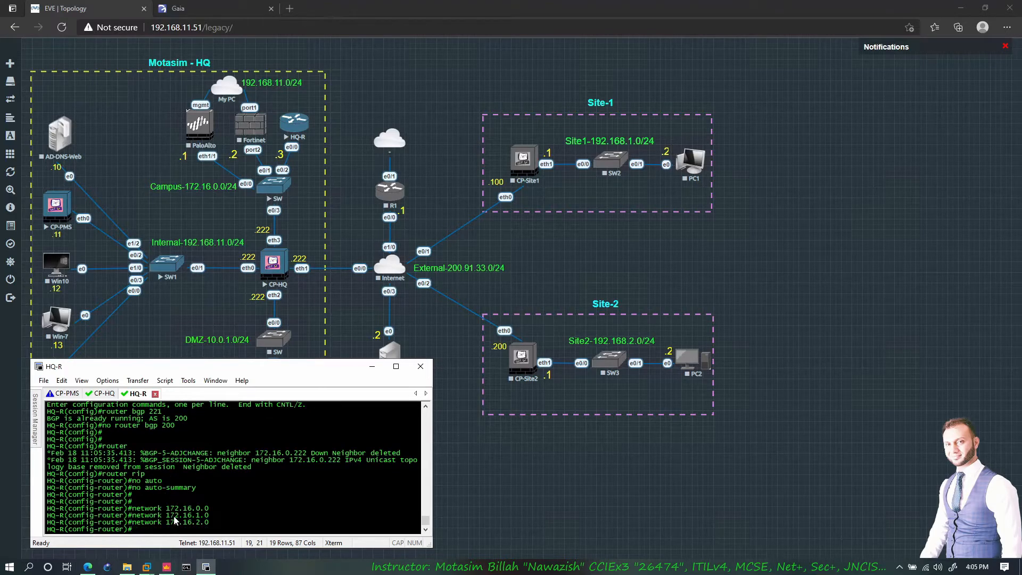
left_click_drag(210, 523, 132, 521)
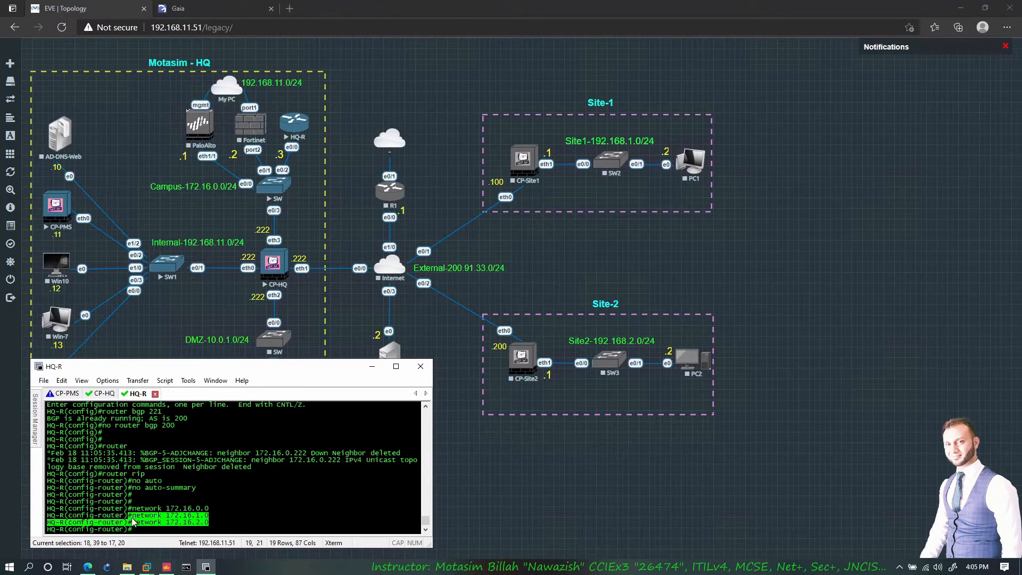
left_click_drag(208, 508, 175, 508)
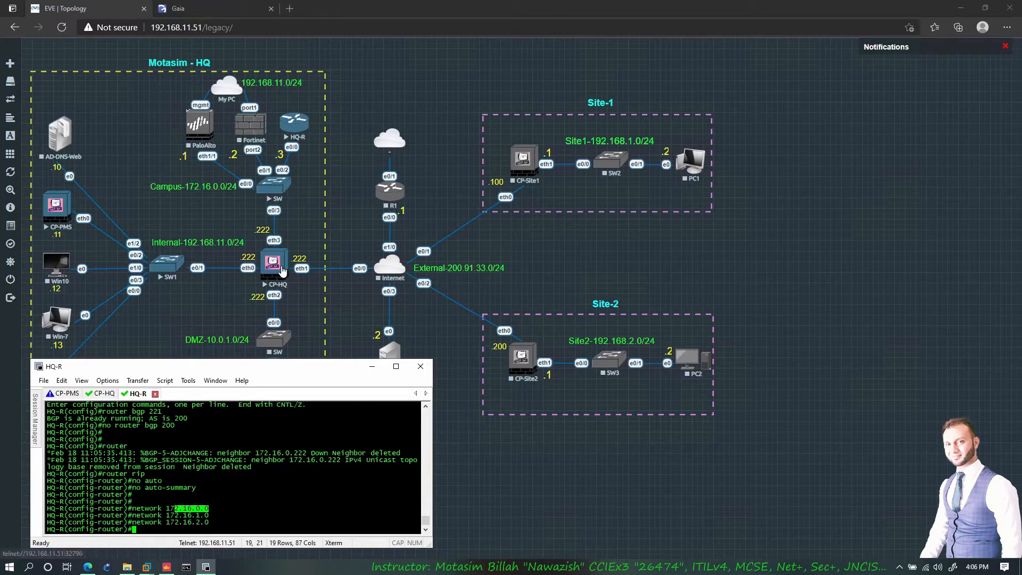
left_click(237, 480)
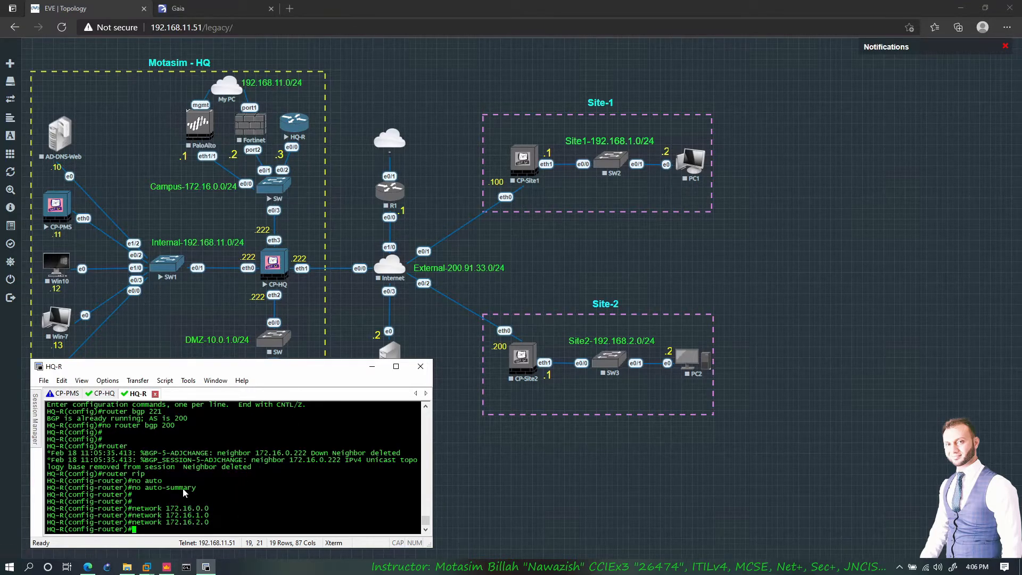
left_click(98, 394)
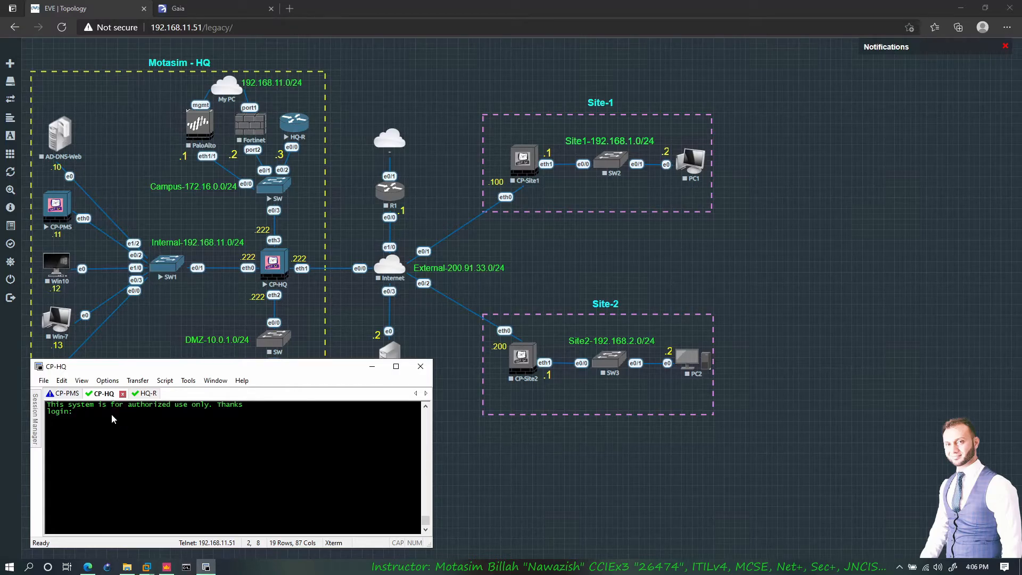
- Log into CP-HQ as admin and confirm RIP routes to 172.16.1.0/24 and 172.16.2.0/24 via eth3
type("admin")
key("Return")
key("Return")
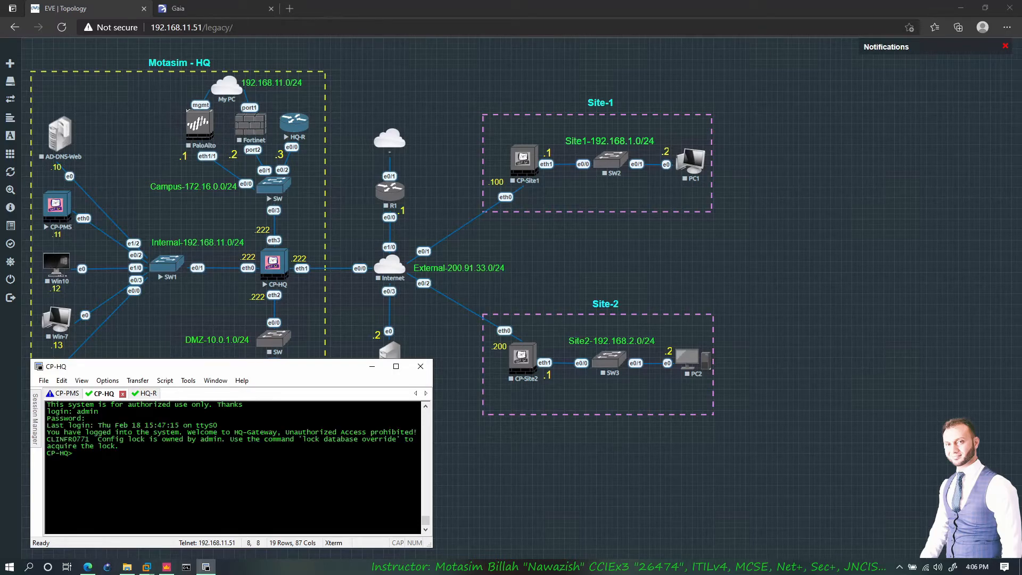
type("show route all")
key("Return")
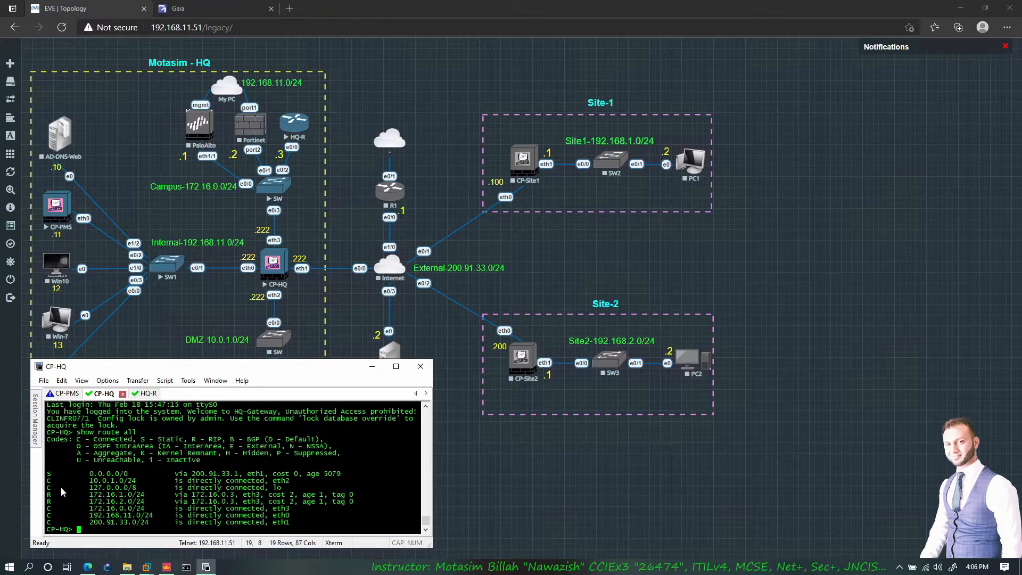
left_click_drag(48, 495, 341, 504)
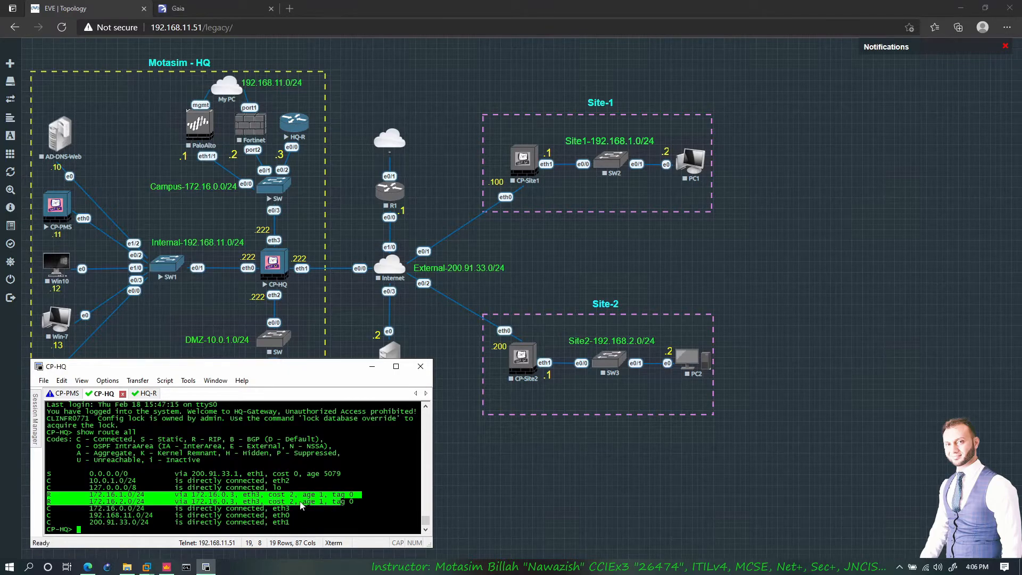
left_click(216, 498)
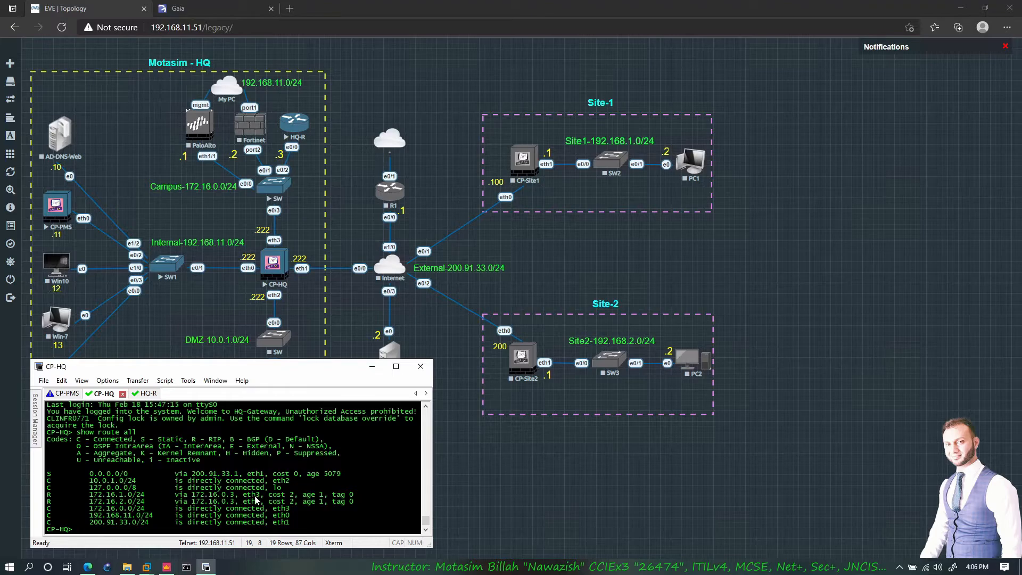
left_click_drag(243, 495, 261, 502)
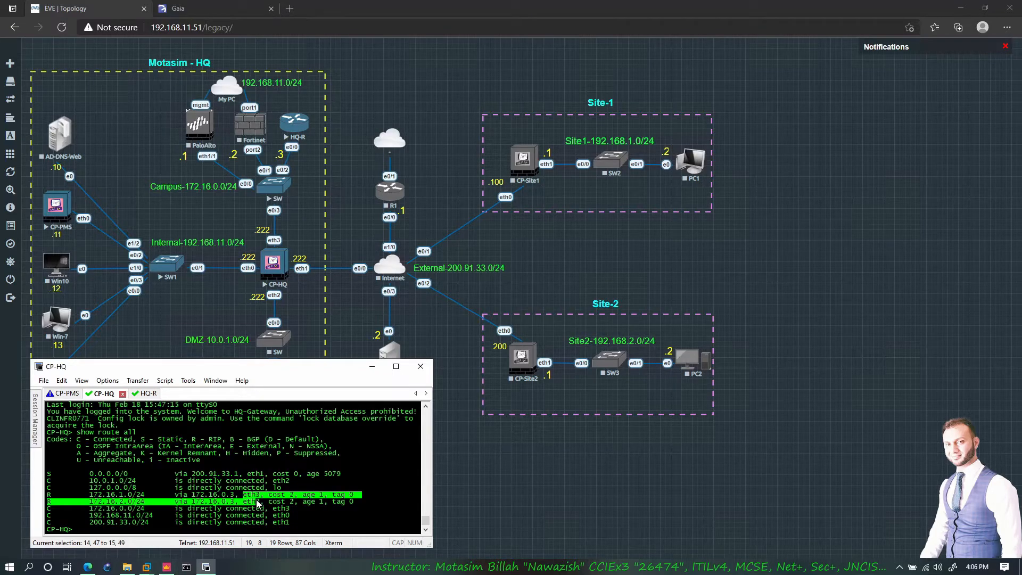
left_click(258, 504)
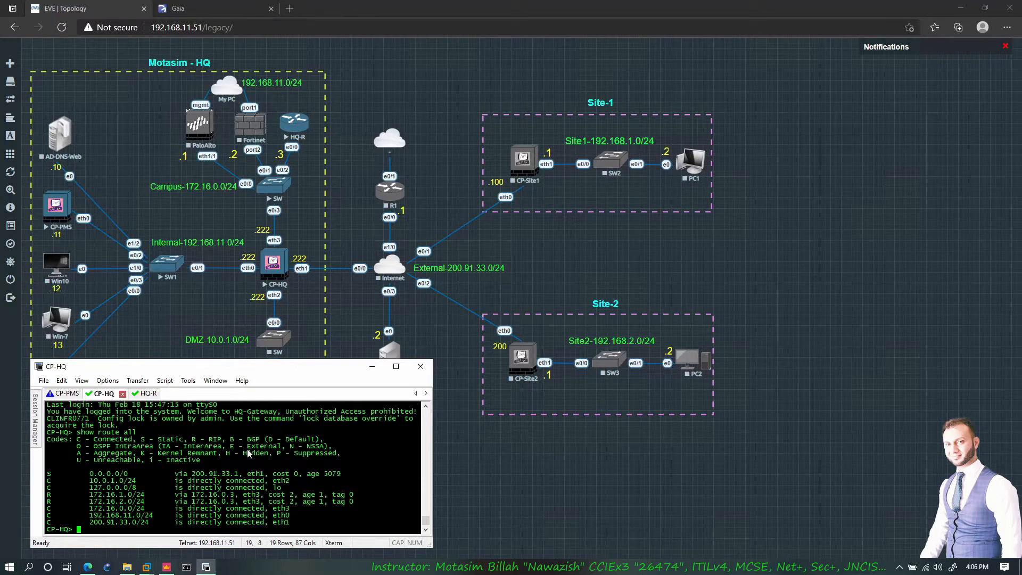
- Ping 172.16.1.1 and 172.16.2.1 from CP-HQ, then open Gaia's OSPF page
type("ping 172.16.1.1")
key("Return")
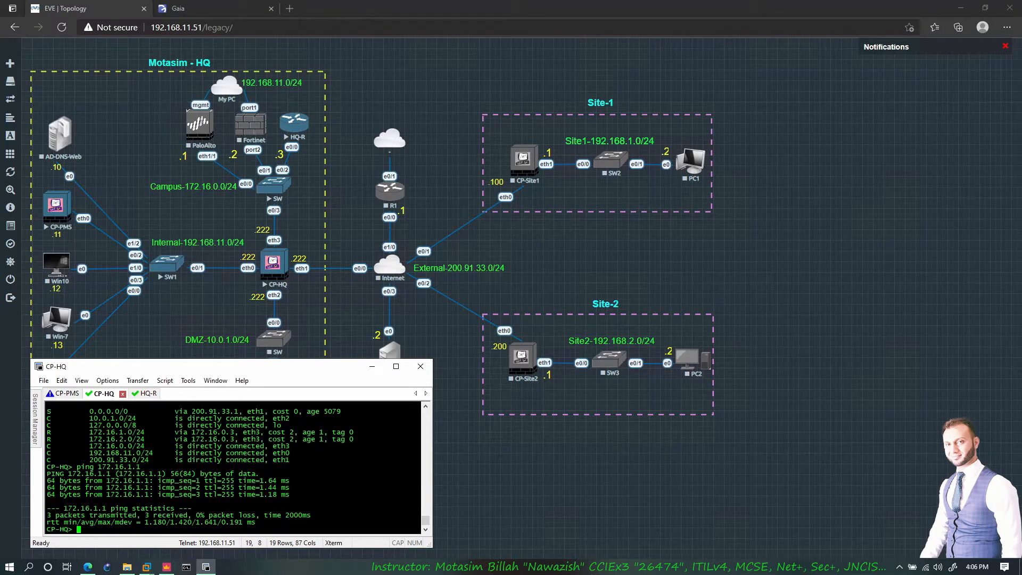
key("Up")
key("BackSpace")
key("BackSpace")
key("BackSpace")
type("2.1")
key("Return")
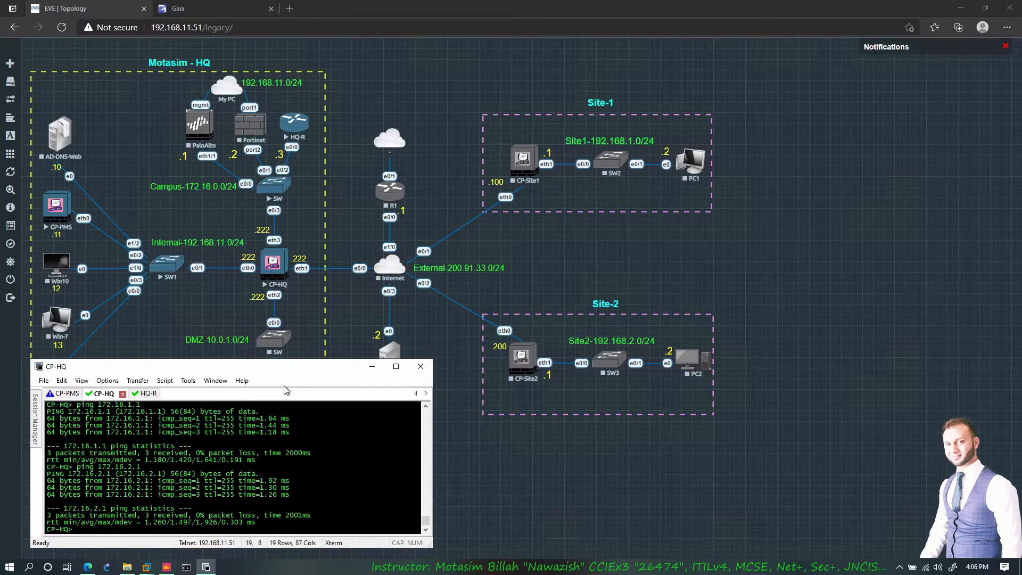
left_click(179, 8)
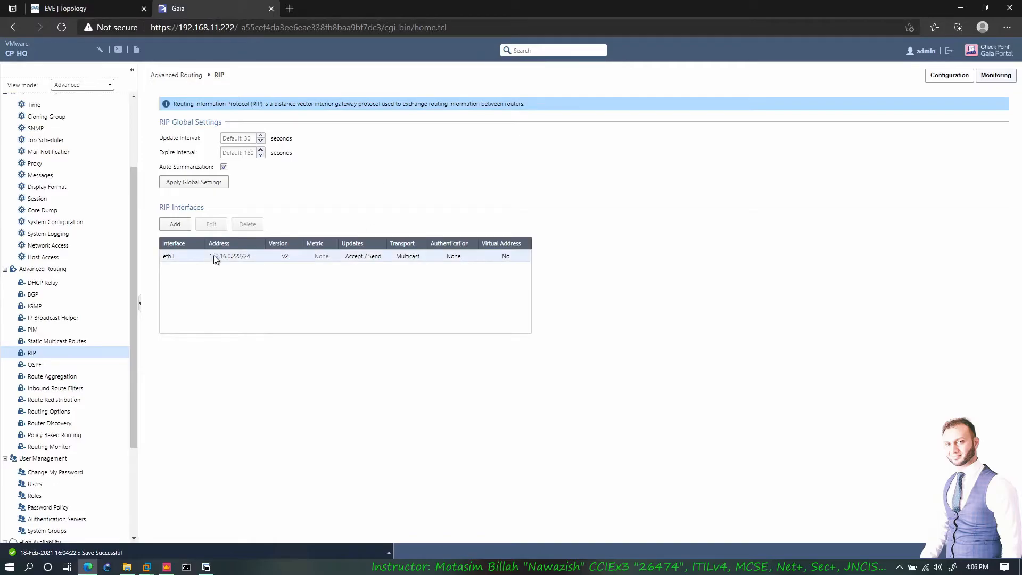
left_click(46, 365)
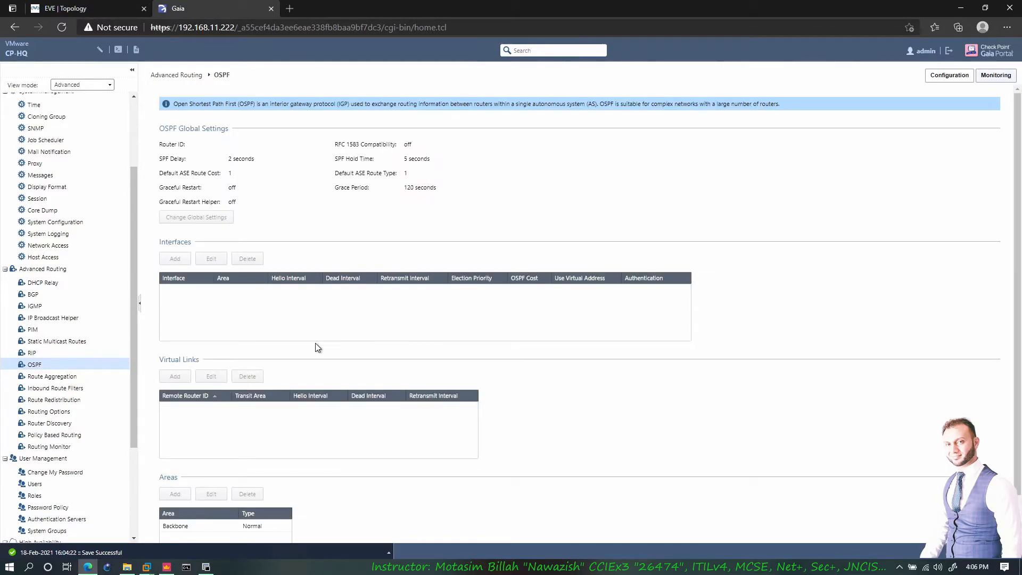
- Scroll the OSPF page to review router ID 10.0.1.222, SPF delay 2 s and hold time 5 s
scroll(253, 237, "down", 1)
scroll(296, 253, "up", 1)
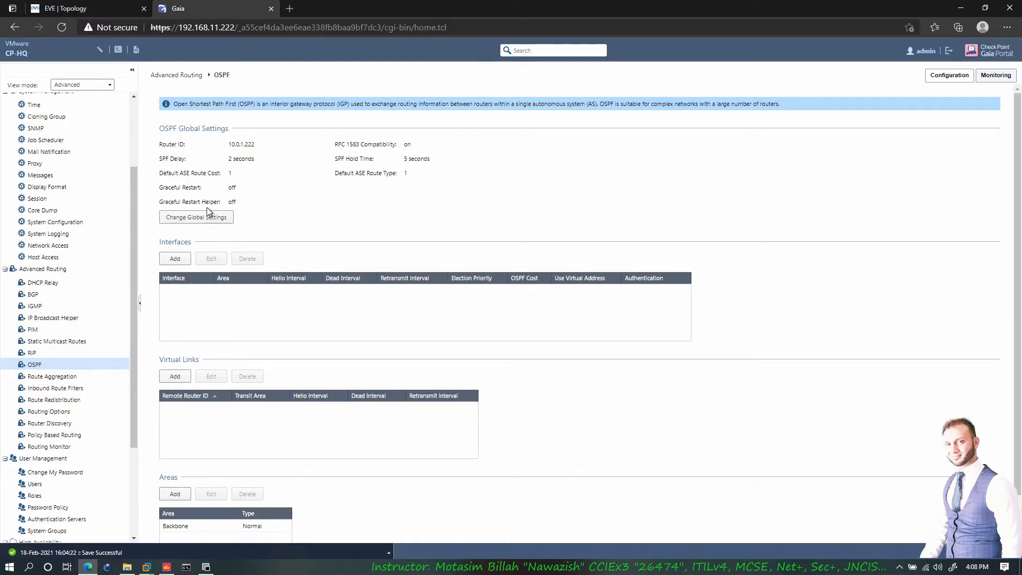
left_click(198, 218)
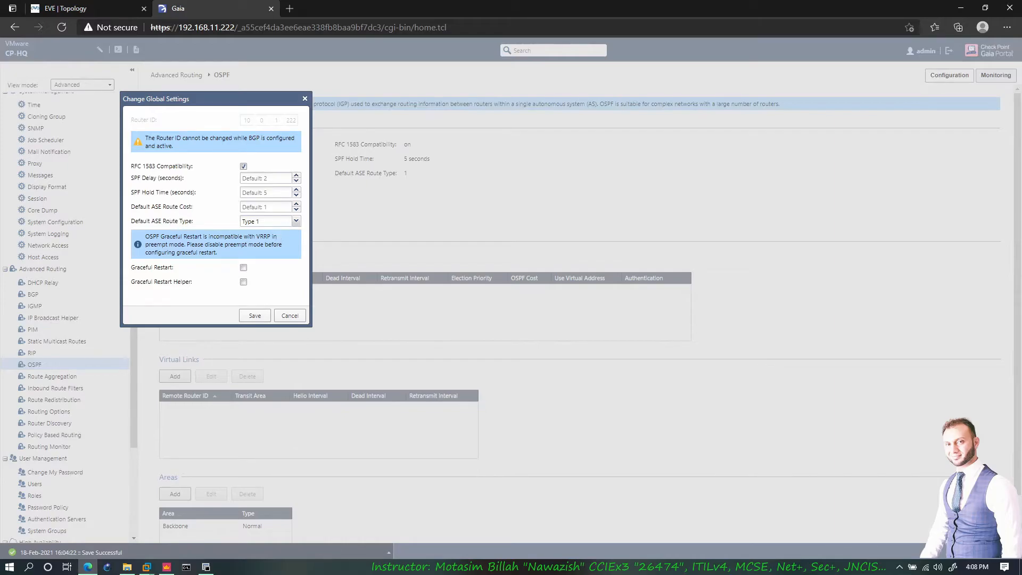
left_click(290, 316)
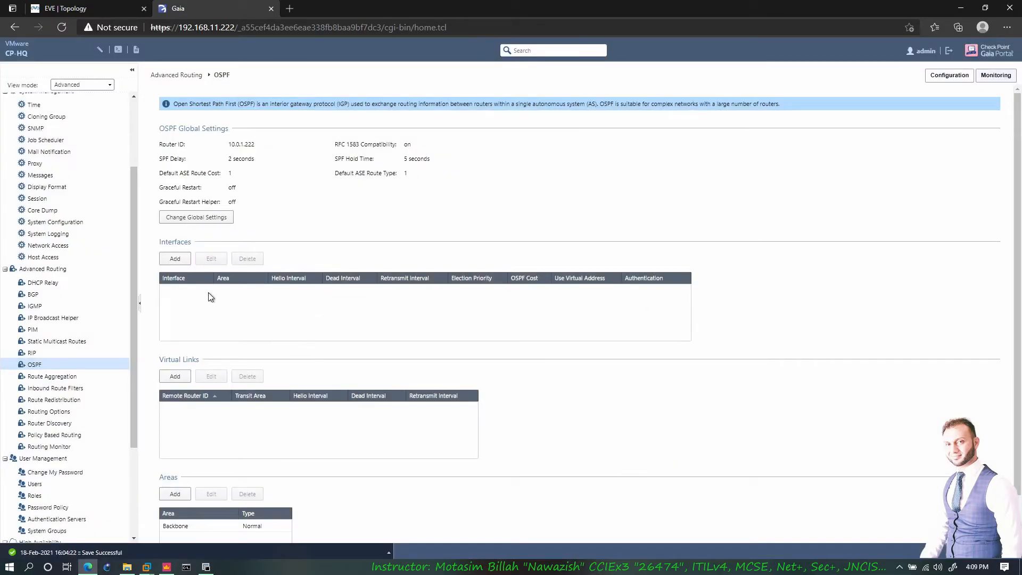
left_click(176, 260)
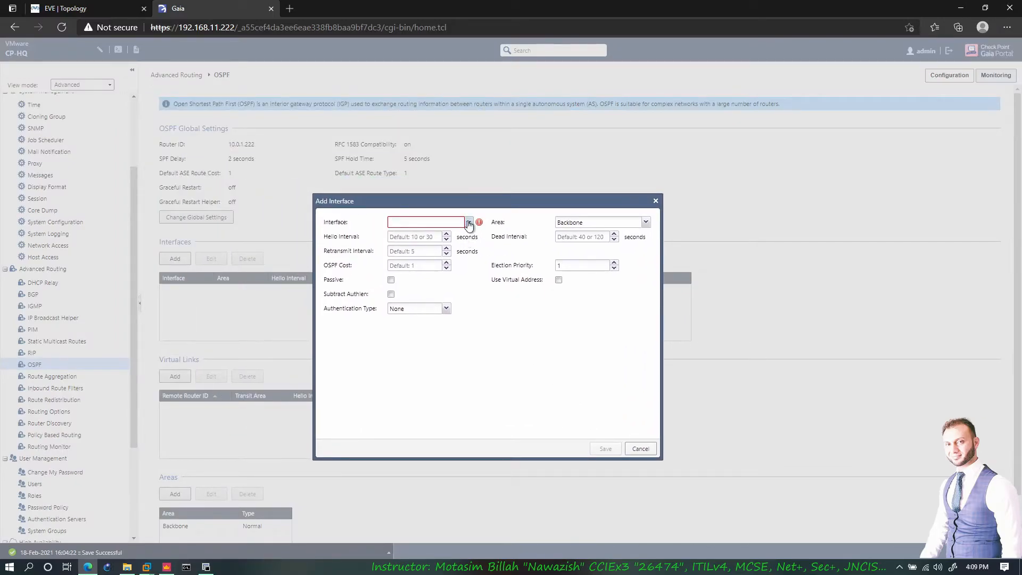
- Choose eth3 as the new OSPF interface, leaving the area as Backbone
left_click(468, 222)
left_click(400, 269)
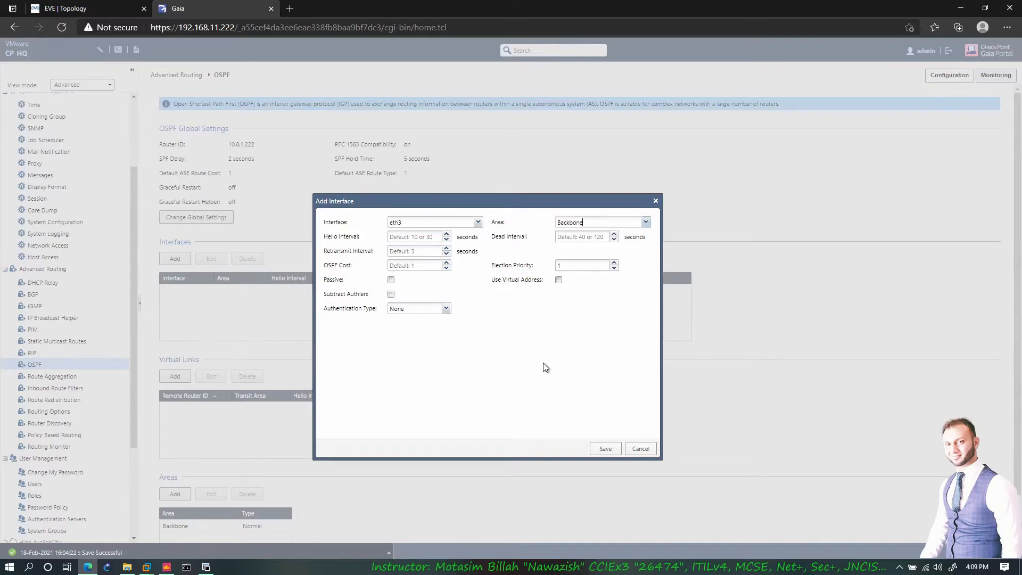
left_click(584, 222)
left_click(118, 10)
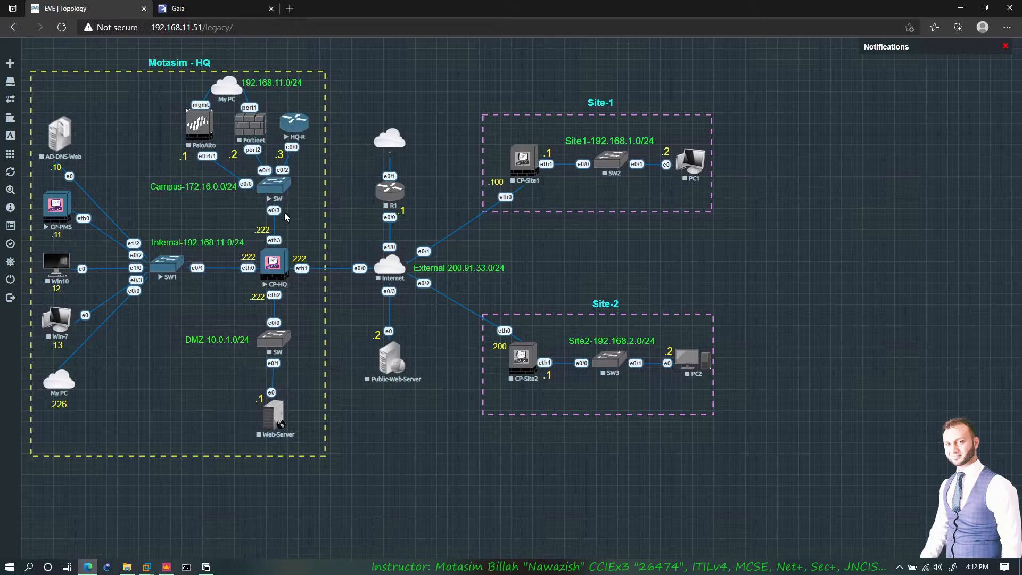
left_click(206, 16)
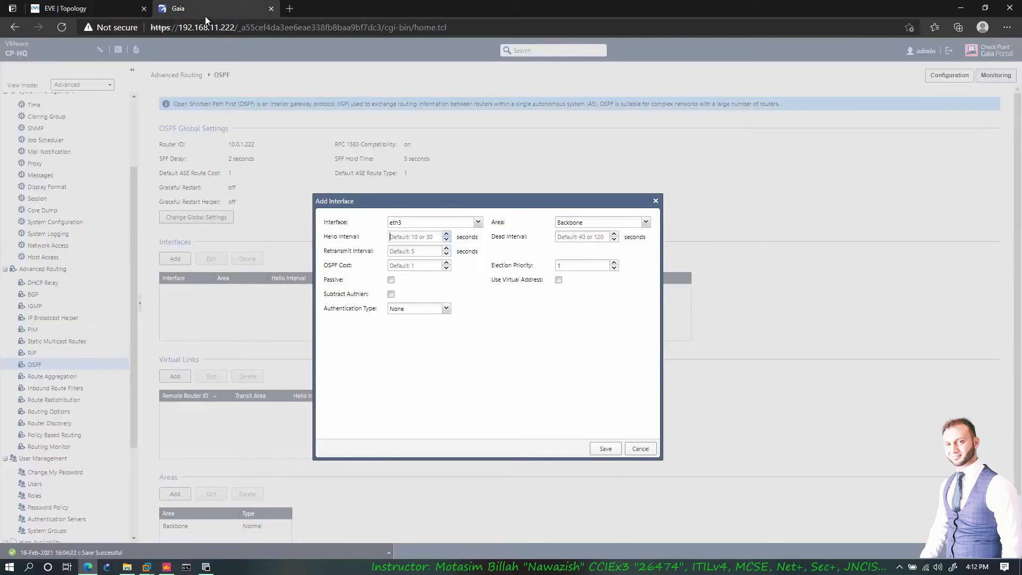
left_click(391, 237)
left_click(445, 265)
mouse_move(578, 190)
left_mouse_down()
mouse_move(559, 165)
mouse_move(575, 190)
left_mouse_up()
mouse_move(828, 130)
left_mouse_down()
mouse_move(810, 136)
mouse_move(829, 131)
left_mouse_up()
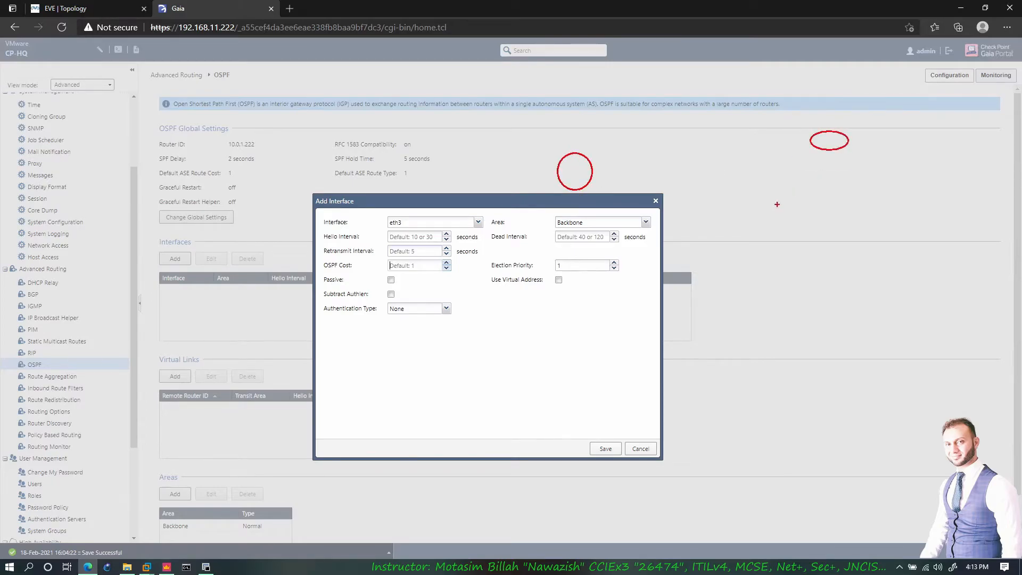
mouse_move(690, 119)
left_mouse_down()
mouse_move(719, 128)
mouse_move(692, 111)
left_mouse_up()
mouse_move(703, 201)
left_mouse_down()
mouse_move(725, 227)
mouse_move(713, 202)
left_mouse_up()
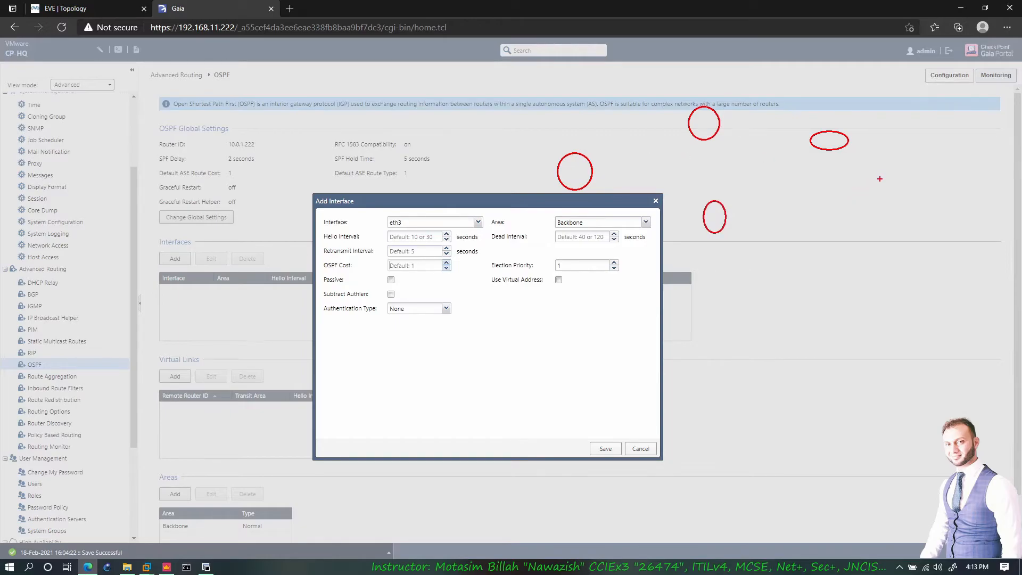
mouse_move(715, 134)
left_mouse_down()
mouse_move(822, 140)
mouse_move(817, 133)
mouse_move(716, 215)
mouse_move(616, 163)
mouse_move(593, 173)
mouse_move(721, 212)
left_mouse_up()
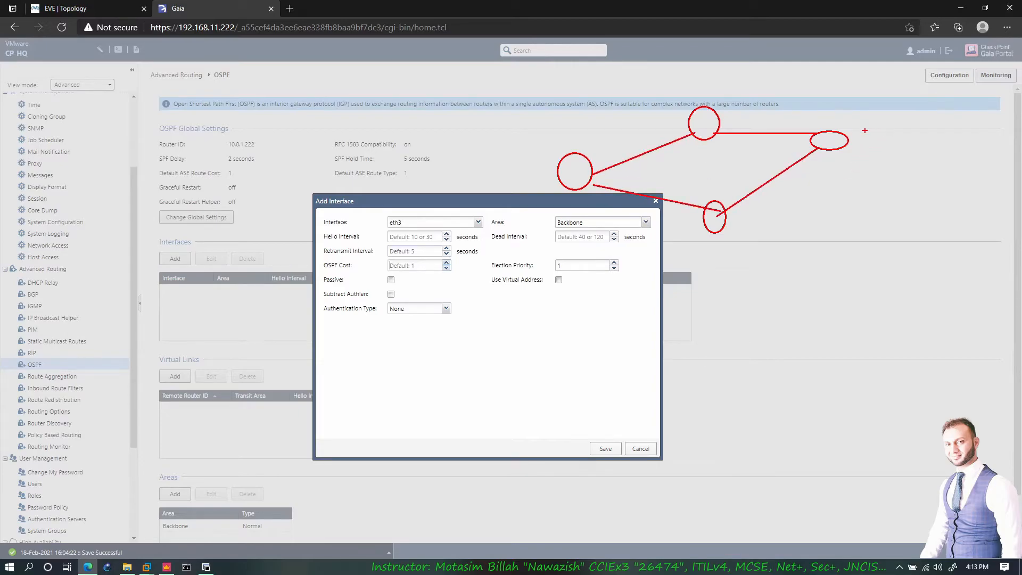
mouse_move(858, 142)
left_mouse_down()
mouse_move(882, 142)
mouse_move(884, 161)
mouse_move(904, 148)
mouse_move(891, 151)
left_mouse_up()
mouse_move(577, 167)
left_mouse_down()
mouse_move(610, 150)
mouse_move(759, 134)
mouse_move(797, 141)
left_mouse_up()
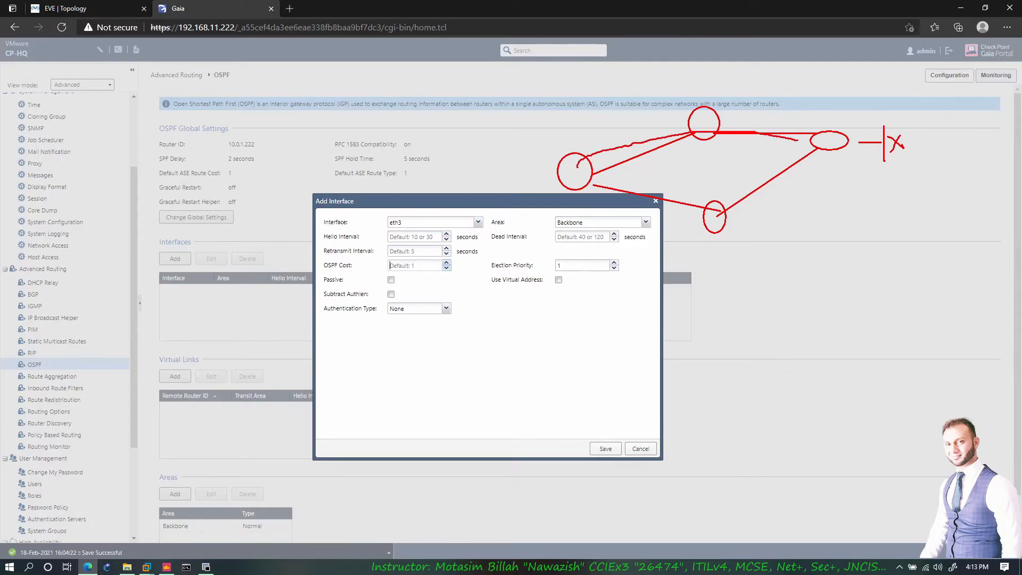
left_click_drag(619, 153, 641, 140)
left_click_drag(658, 194, 678, 189)
left_click_drag(768, 183, 776, 166)
left_click_drag(654, 147, 661, 142)
left_click_drag(752, 117, 764, 116)
left_click_drag(576, 170, 647, 136)
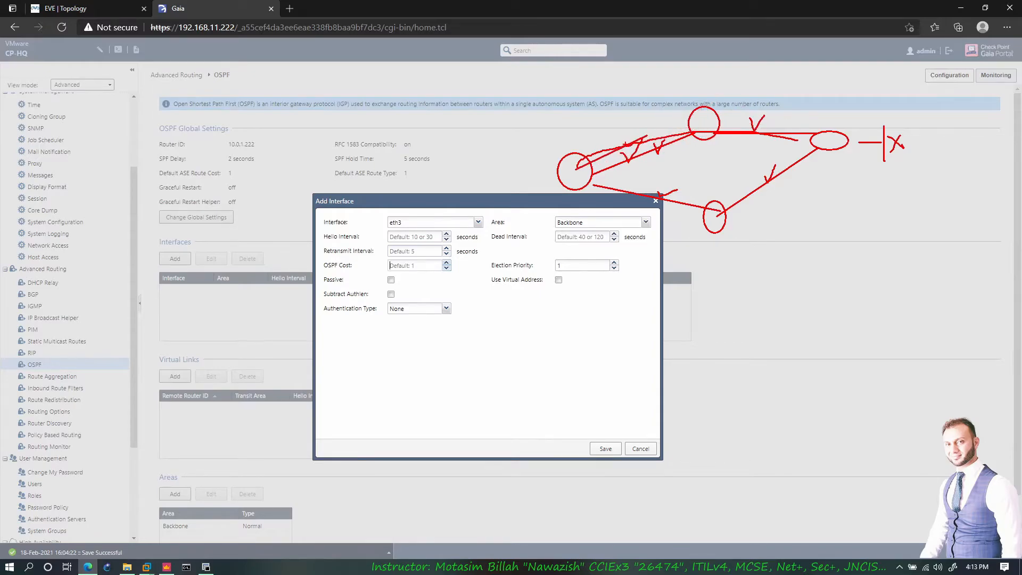
key("ctrl+z")
mouse_move(591, 160)
left_mouse_down()
mouse_move(687, 104)
mouse_move(849, 130)
mouse_move(798, 141)
left_mouse_up()
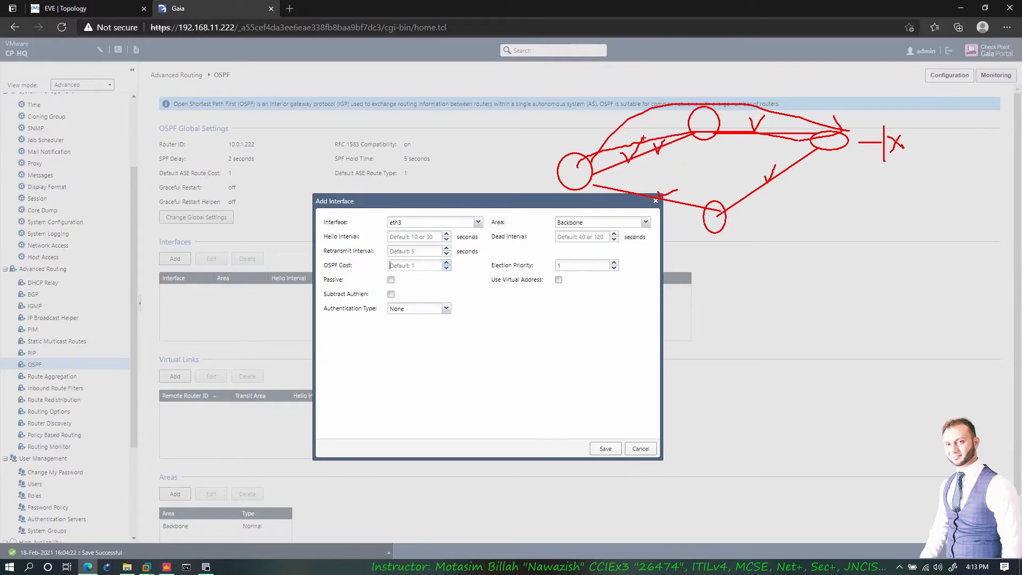
mouse_move(644, 137)
left_mouse_down()
mouse_move(646, 156)
mouse_move(659, 140)
mouse_move(643, 137)
left_mouse_up()
mouse_move(595, 168)
left_mouse_down()
mouse_move(662, 139)
mouse_move(711, 133)
left_mouse_up()
mouse_move(578, 179)
left_mouse_down()
mouse_move(722, 199)
mouse_move(791, 164)
left_mouse_up()
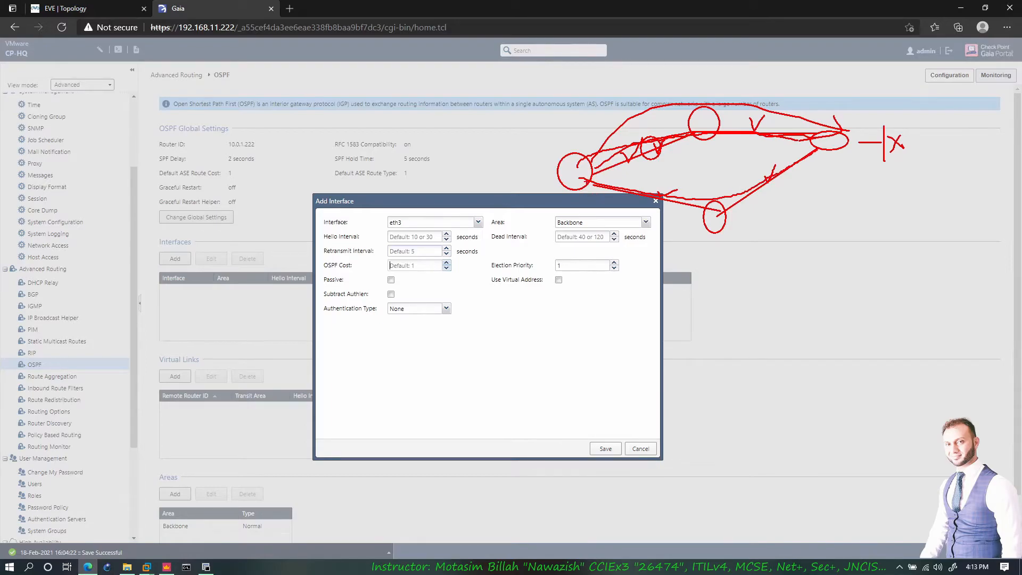
mouse_move(592, 174)
left_mouse_down()
mouse_move(594, 192)
mouse_move(752, 224)
mouse_move(810, 164)
left_mouse_up()
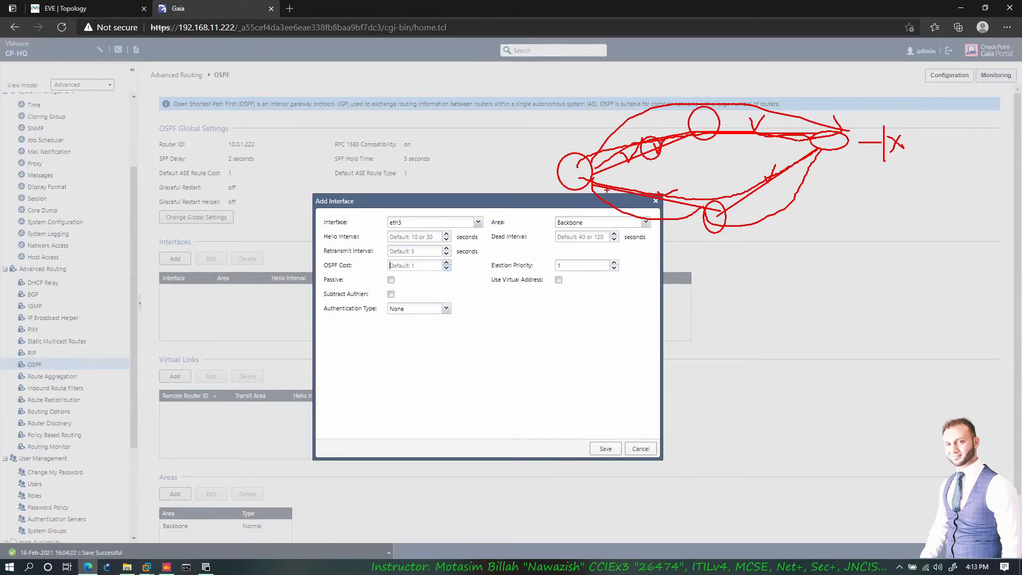
mouse_move(592, 184)
left_mouse_down()
mouse_move(682, 235)
mouse_move(813, 154)
left_mouse_up()
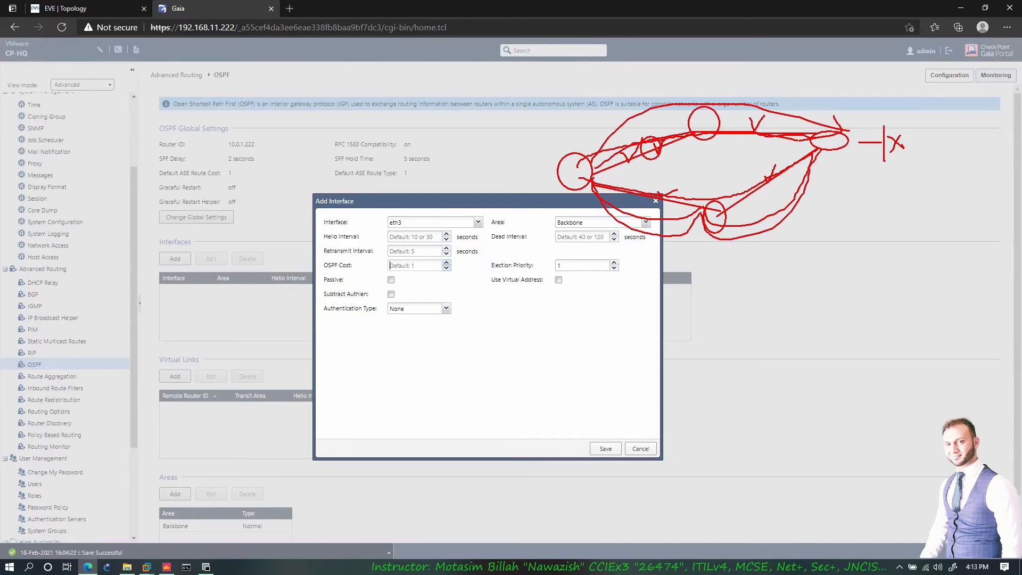
key("Escape")
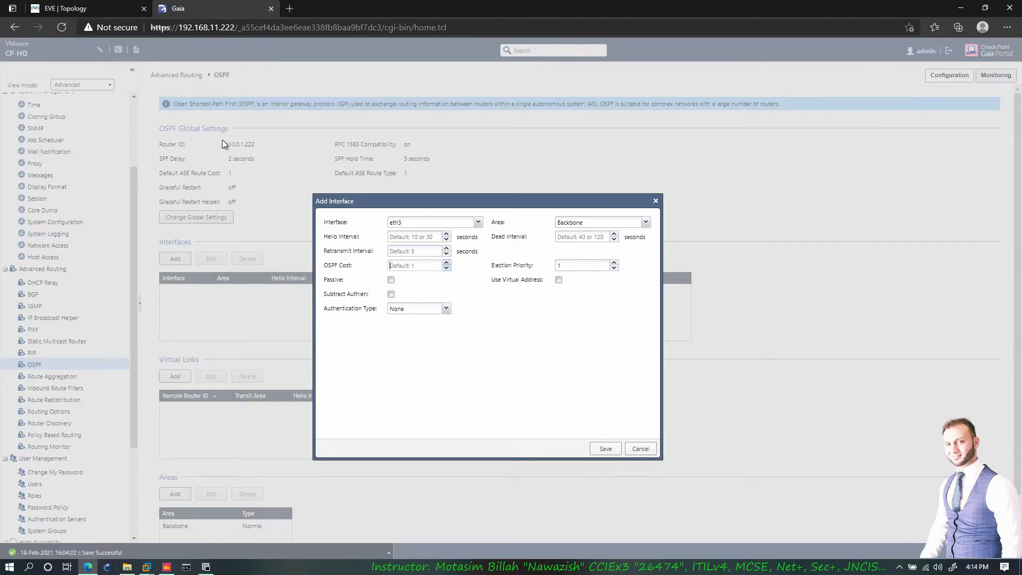
- Check the network topology, then return to the OSPF Add Interface dialog for eth3
left_click(85, 8)
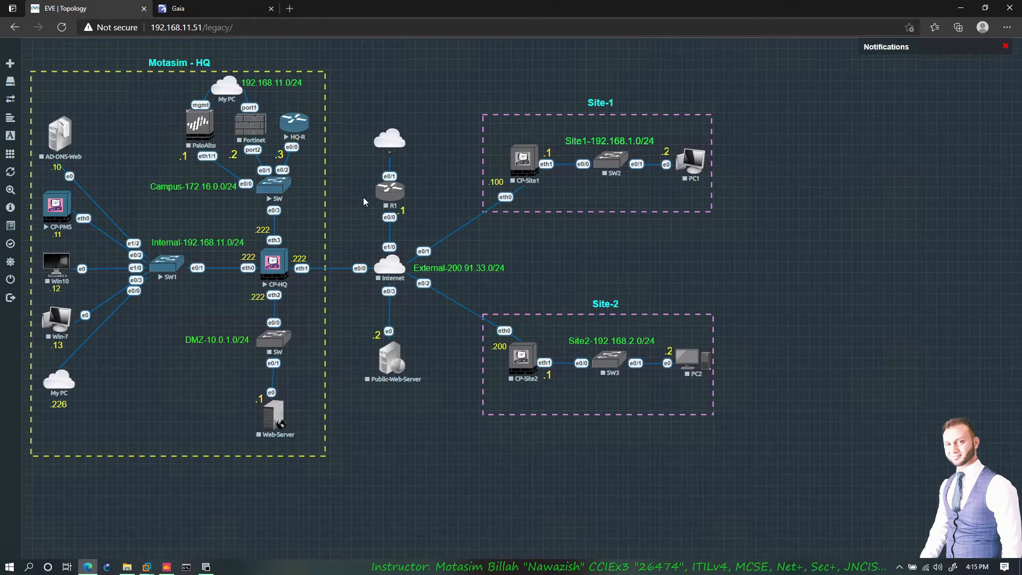
left_click(215, 11)
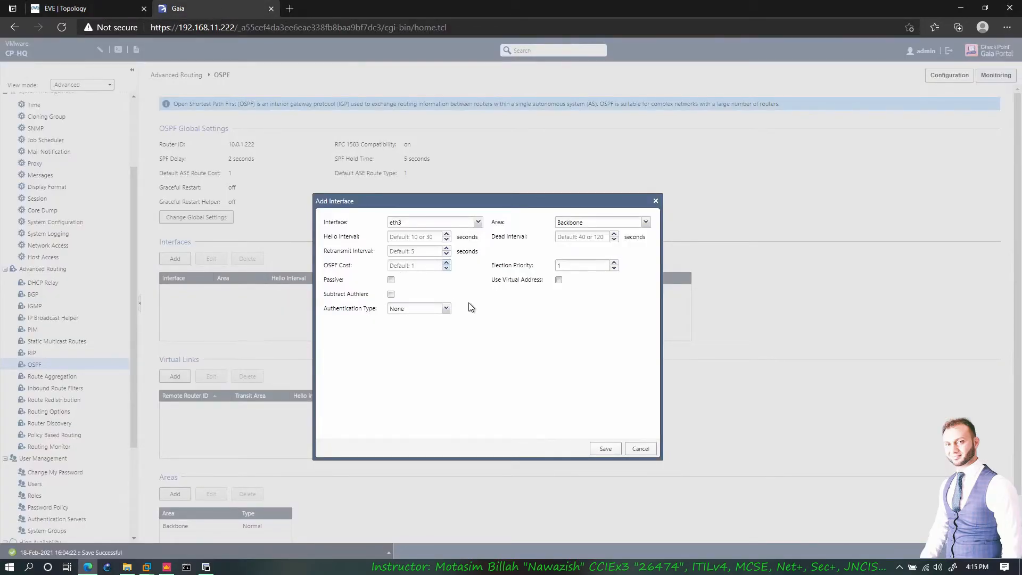
- Try Simple and MD5 authentication on eth3, cancel the MD5 key entry, and revert to None
left_click(446, 309)
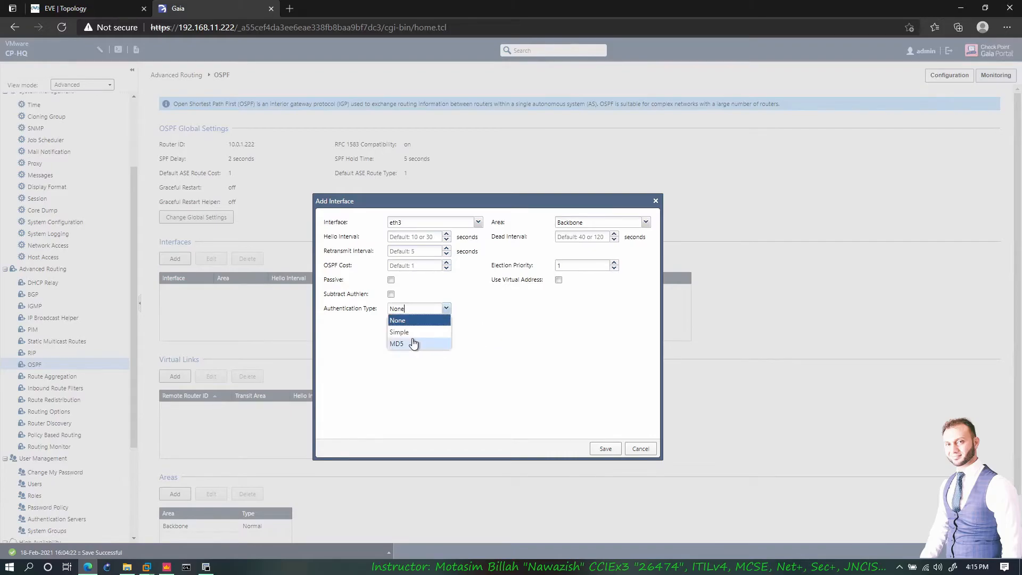
left_click(412, 332)
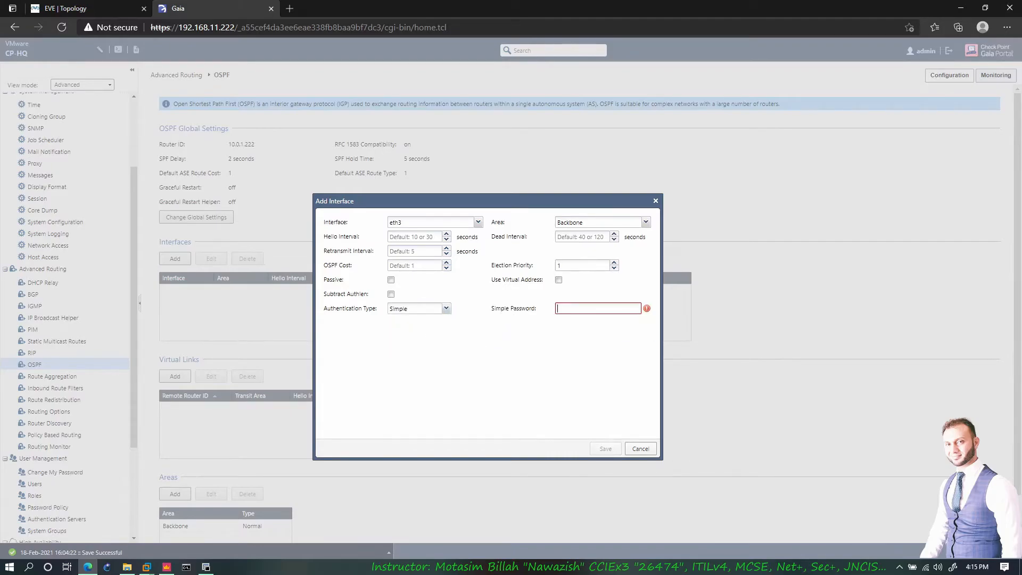
left_click(446, 309)
left_click(410, 344)
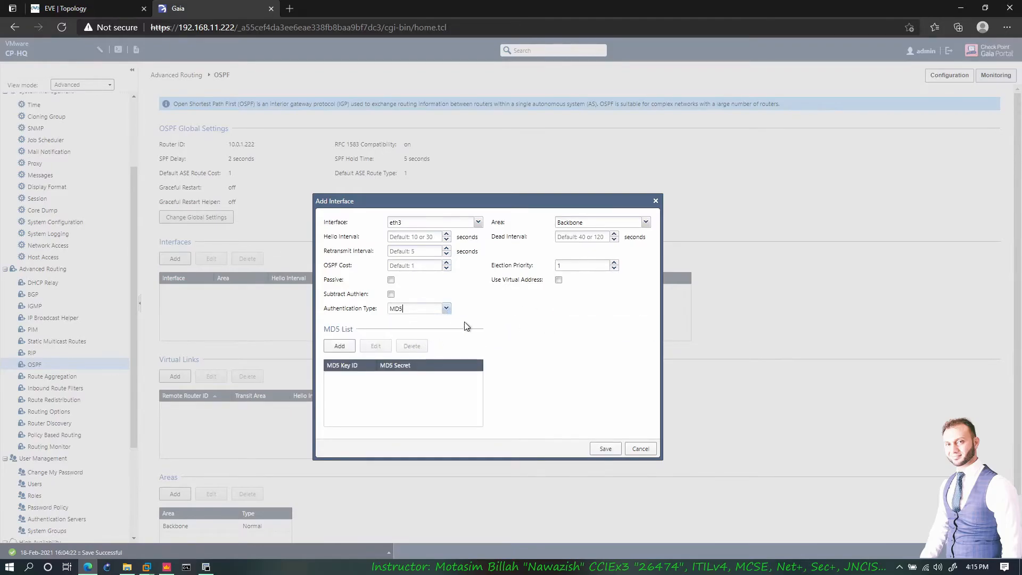
left_click(340, 346)
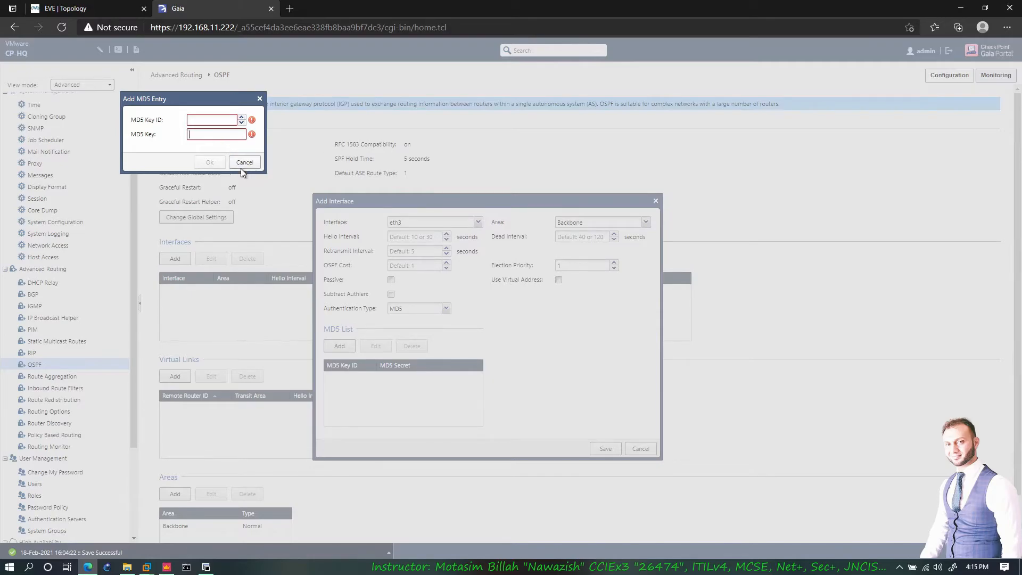
left_click(238, 163)
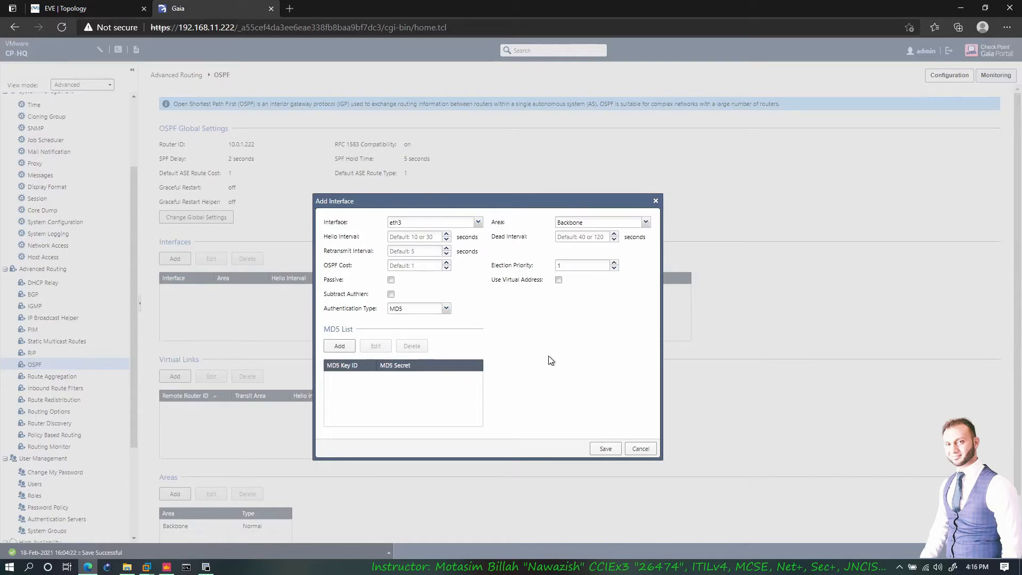
left_click(446, 309)
left_click(417, 321)
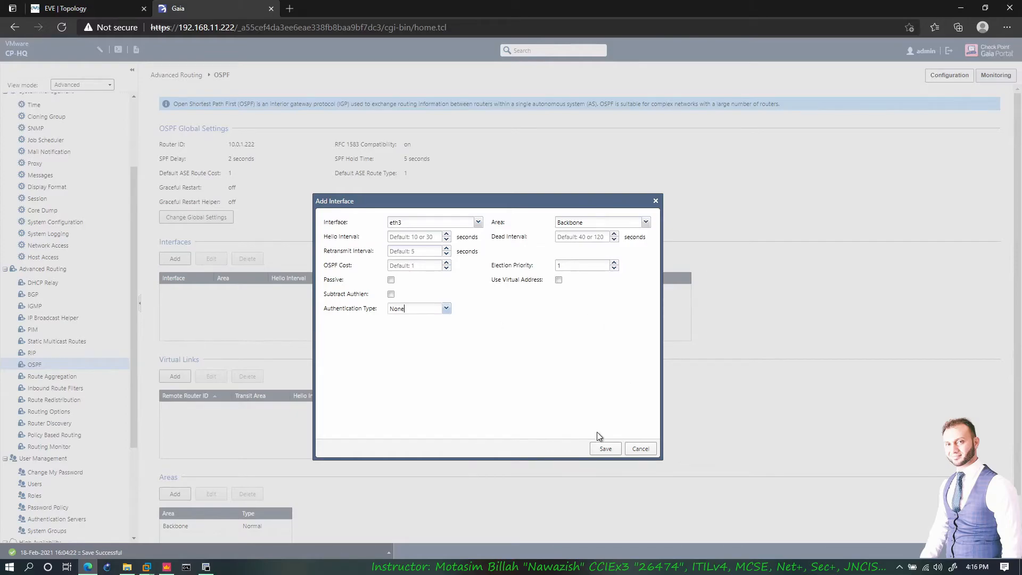
- Save eth3 as a Backbone-area OSPF interface without authentication, then return to the EVE topology
left_click(601, 449)
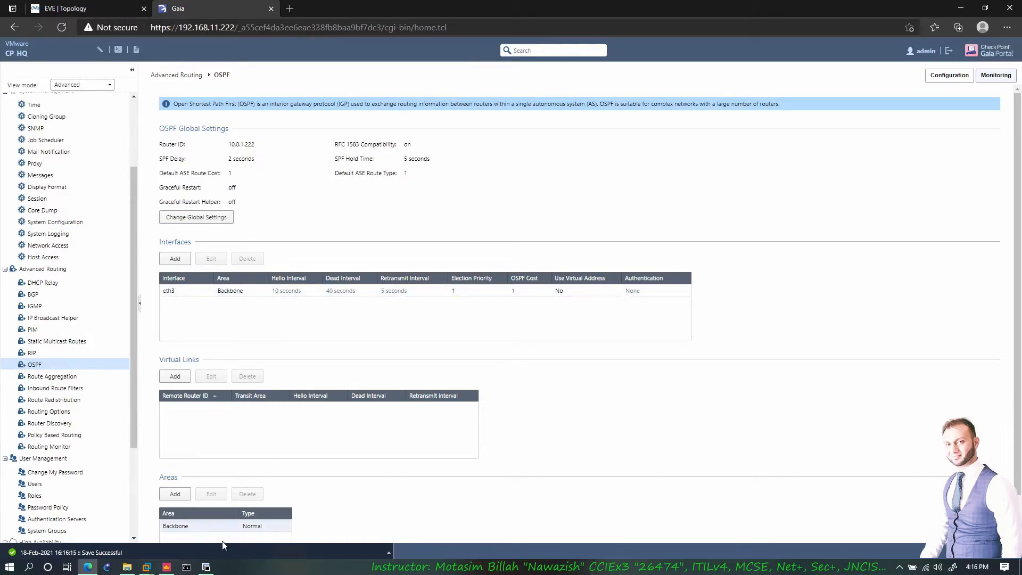
left_click(213, 567)
left_click(64, 8)
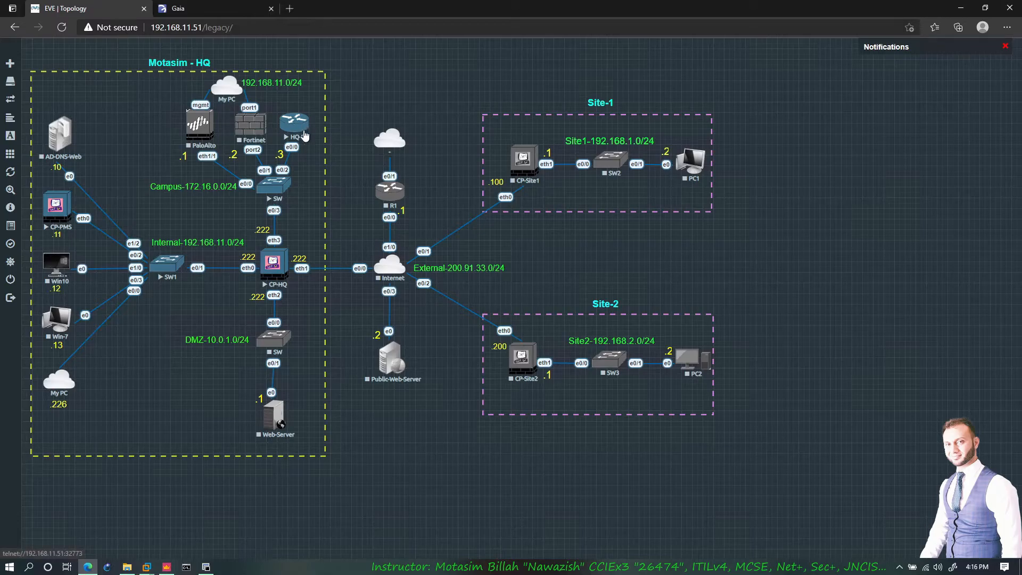
- On the HQ-R console, enter configuration mode and remove RIP with 'no router rip'
left_click(206, 567)
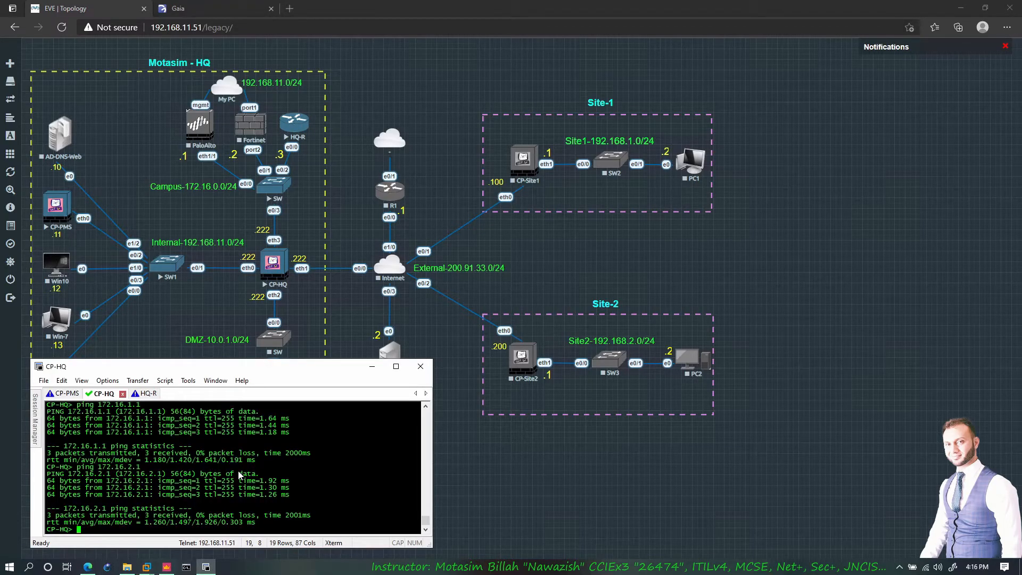
type("en")
key("Return")
type("conf t")
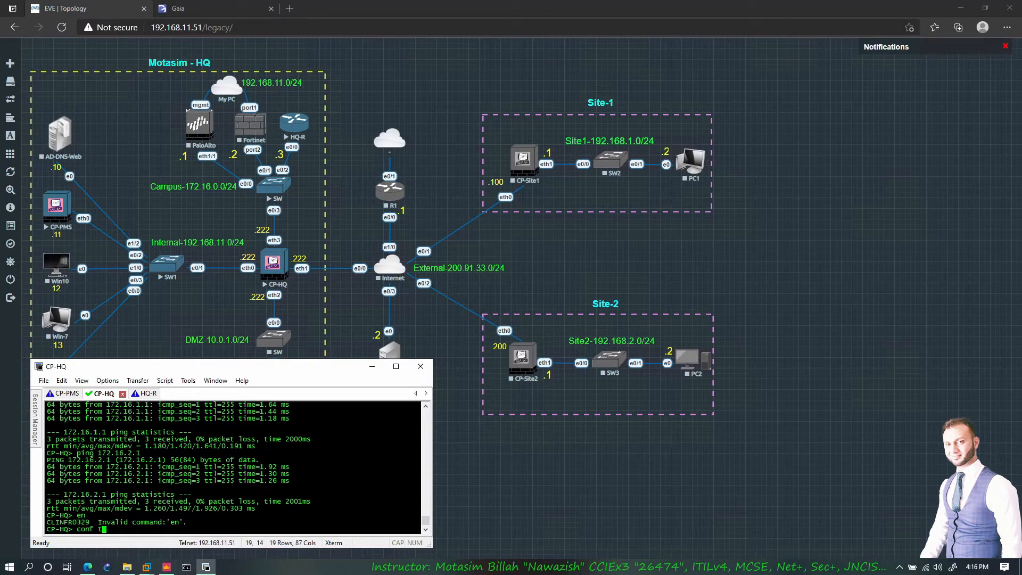
key("BackSpace")
left_click(149, 394)
key("Return")
key("Return")
key("Return")
key("Return")
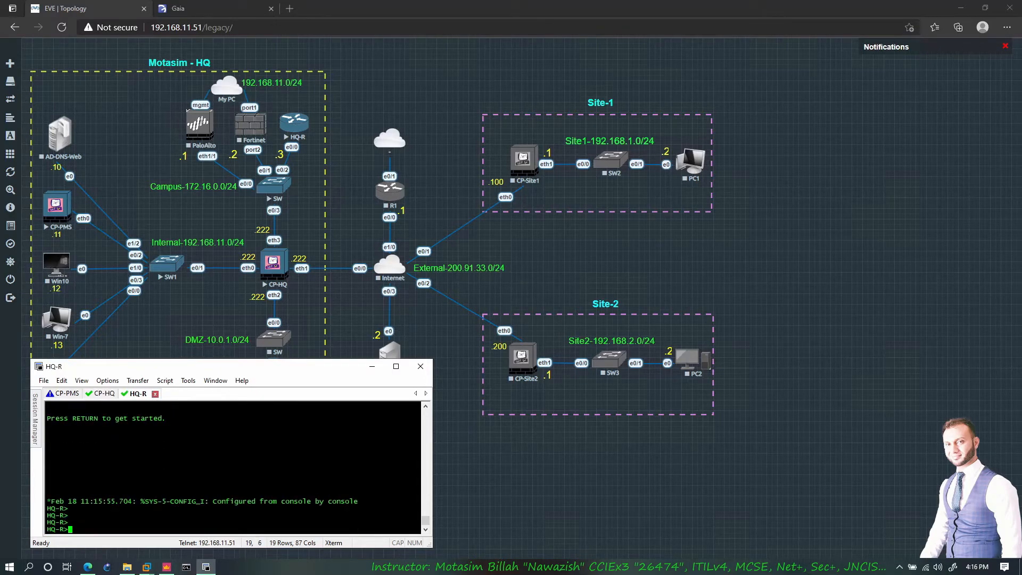
type("en")
key("Return")
type("conf t")
key("Return")
type("no ")
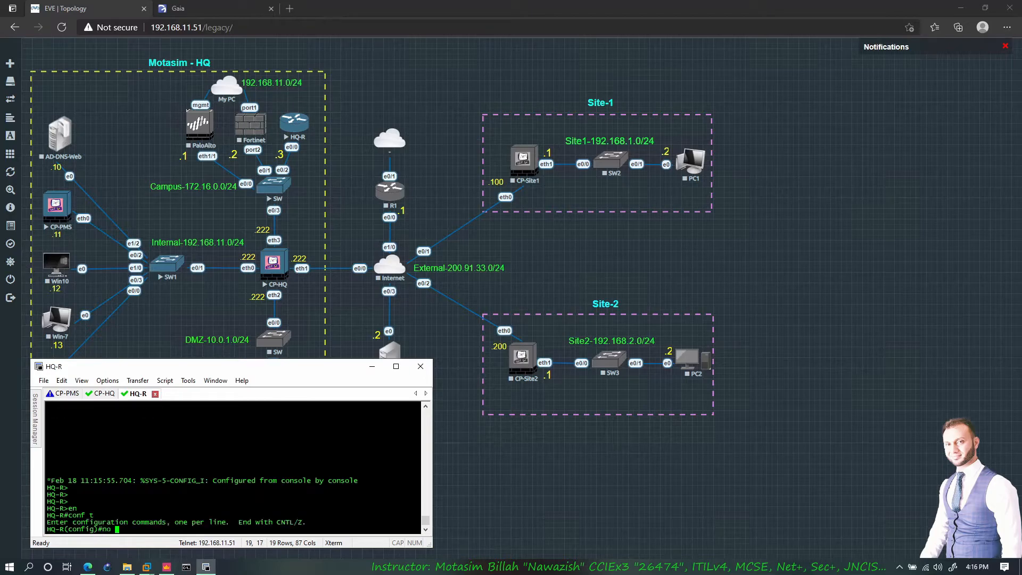
type("router rip")
key("Return")
- Start OSPF process 1 and advertise 172.16.0.0, 172.16.1.0 and 172.16.2.0 (0.0.0.255) in area 0
type("router ospf ")
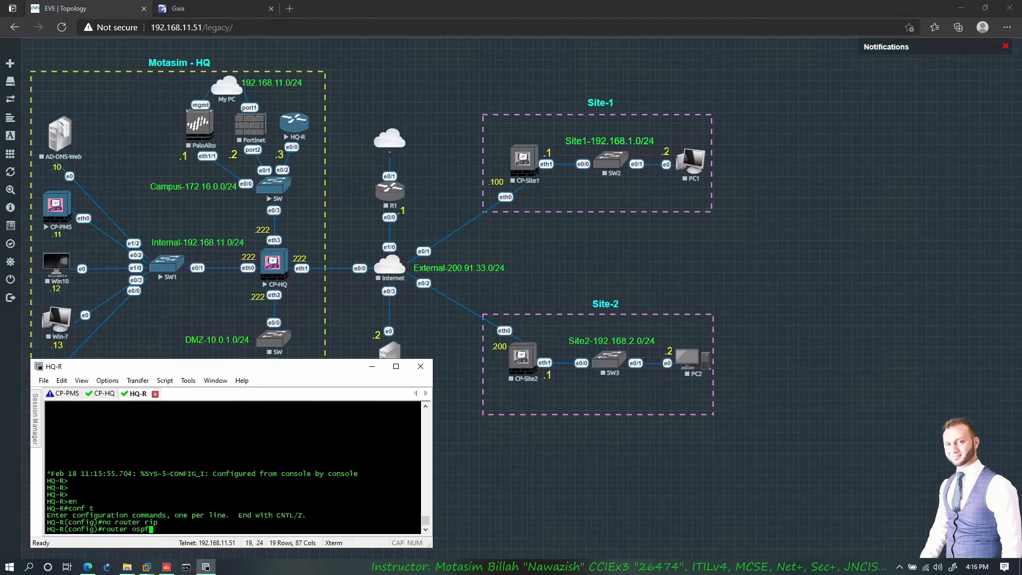
type("1")
key("Return")
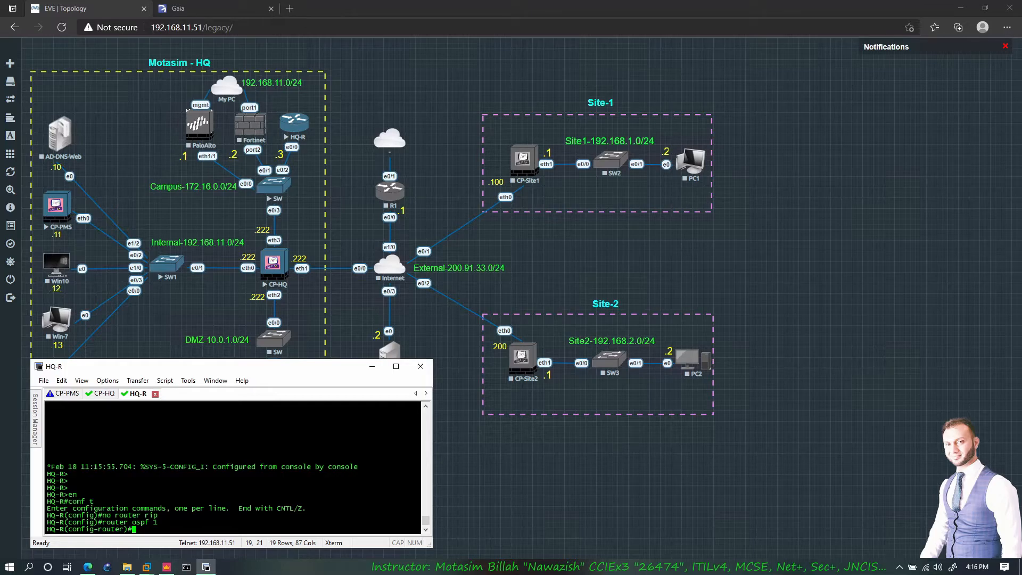
type("network 172.16.0.0 0.0.0.255")
type("area 0")
key("Return")
key("Up")
key("Left")
key("Left")
key("Left")
key("Left")
key("Left")
key("Left")
key("Left")
key("Left")
key("Left")
key("Left")
key("Left")
key("Left")
key("Left")
key("Left")
key("Left")
key("Left")
key("Left")
key("Left")
key("Left")
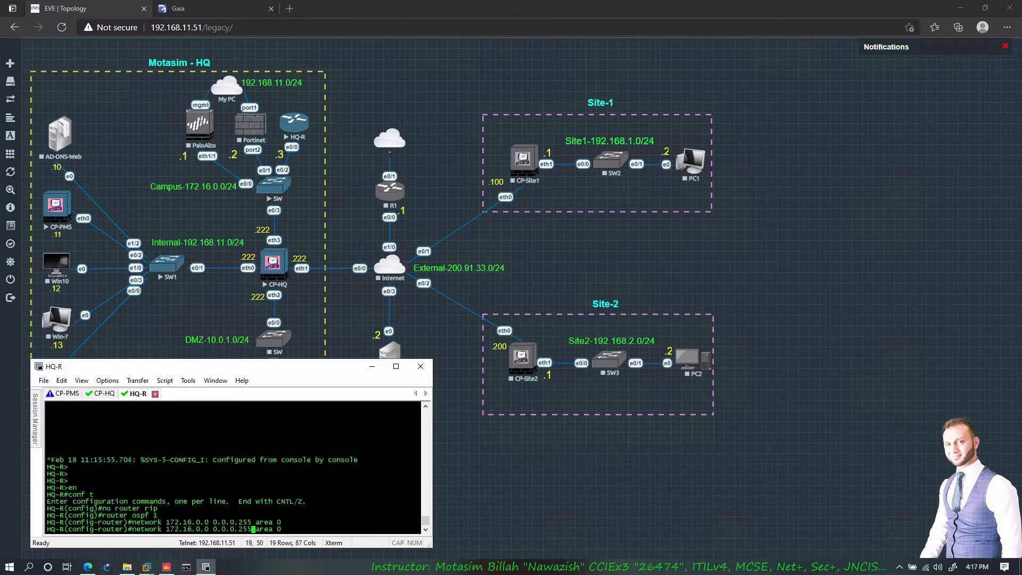
key("BackSpace")
type("1")
key("Return")
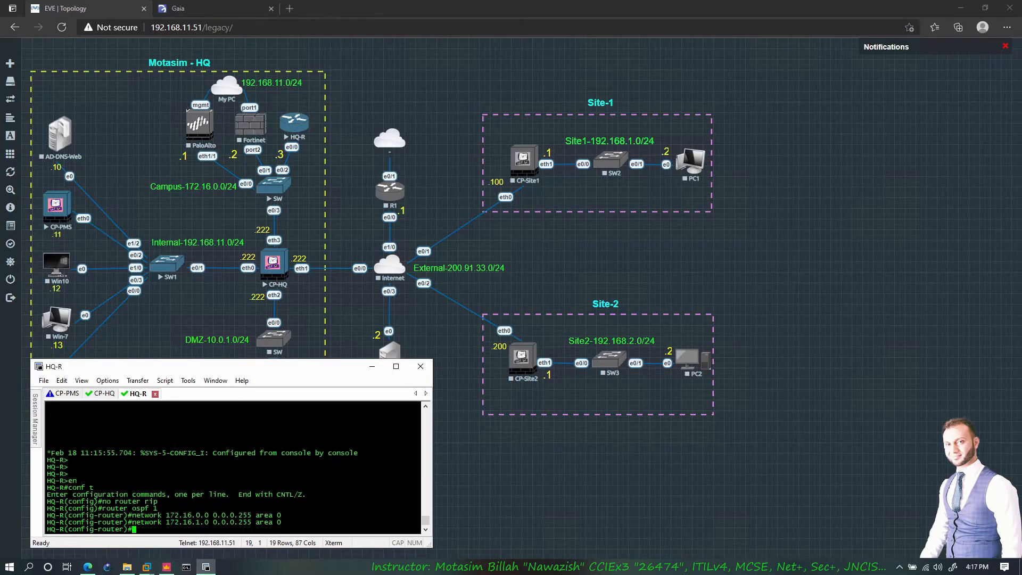
key("Up")
key("Left")
key("Left")
key("Left")
key("Left")
key("Left")
key("Left")
key("Left")
key("Left")
key("Left")
key("Left")
key("Left")
key("Left")
key("Left")
key("Left")
key("Left")
key("Left")
key("Left")
key("Left")
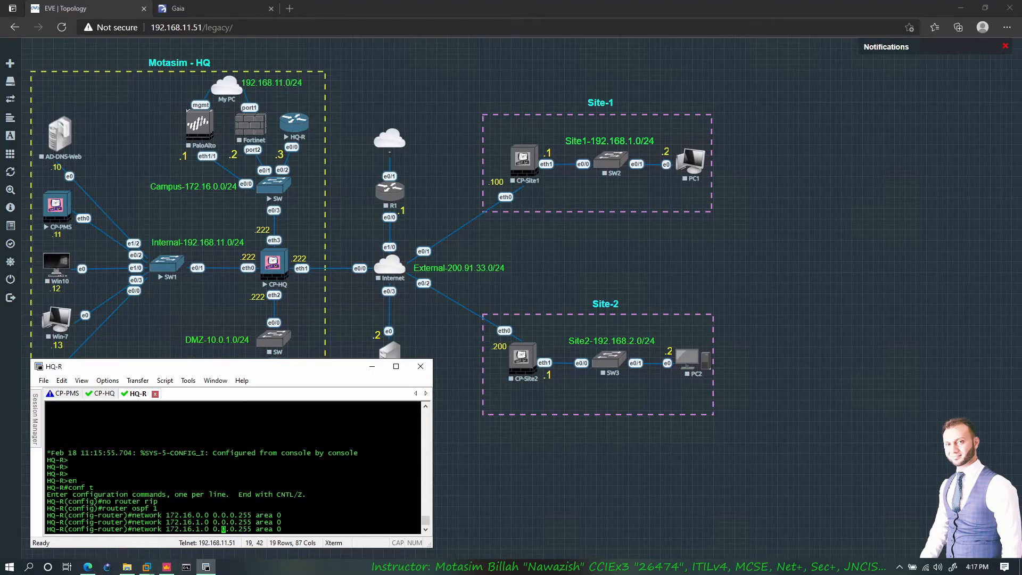
key("BackSpace")
type("2")
key("Return")
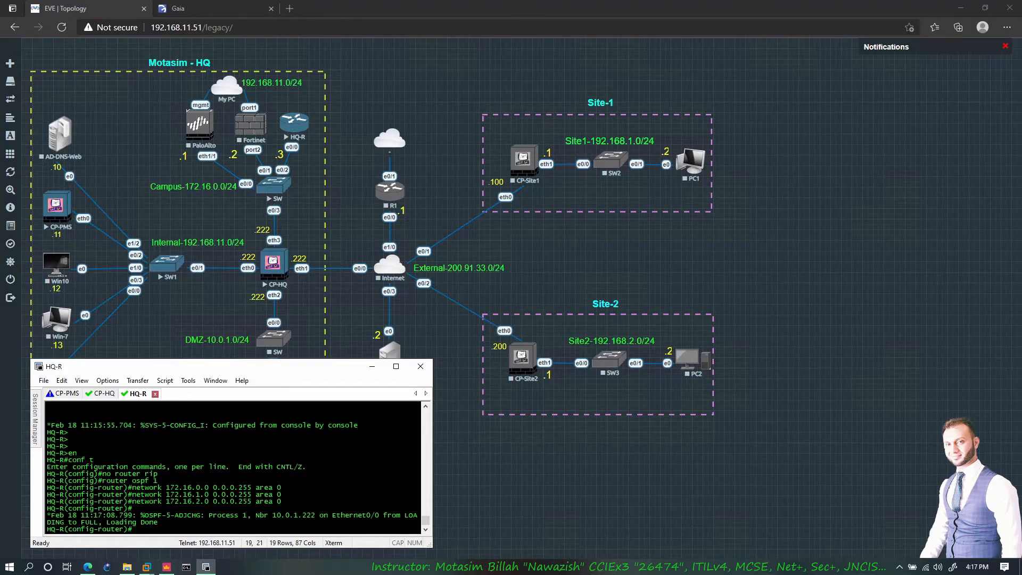
- Highlight the new OSPF adjacency message showing neighbor 10.0.1.222
left_click_drag(286, 515, 159, 530)
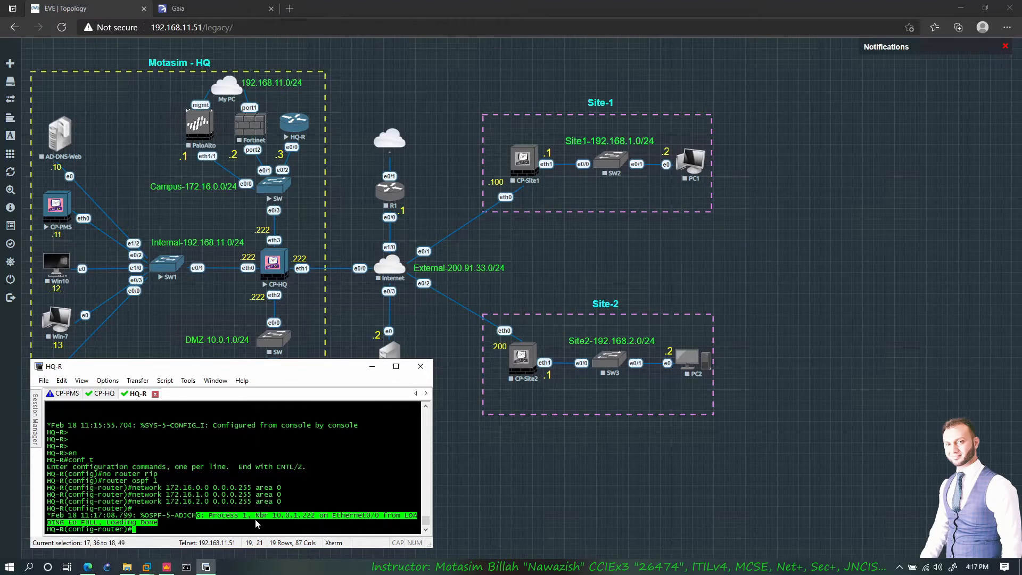
left_click_drag(318, 515, 287, 521)
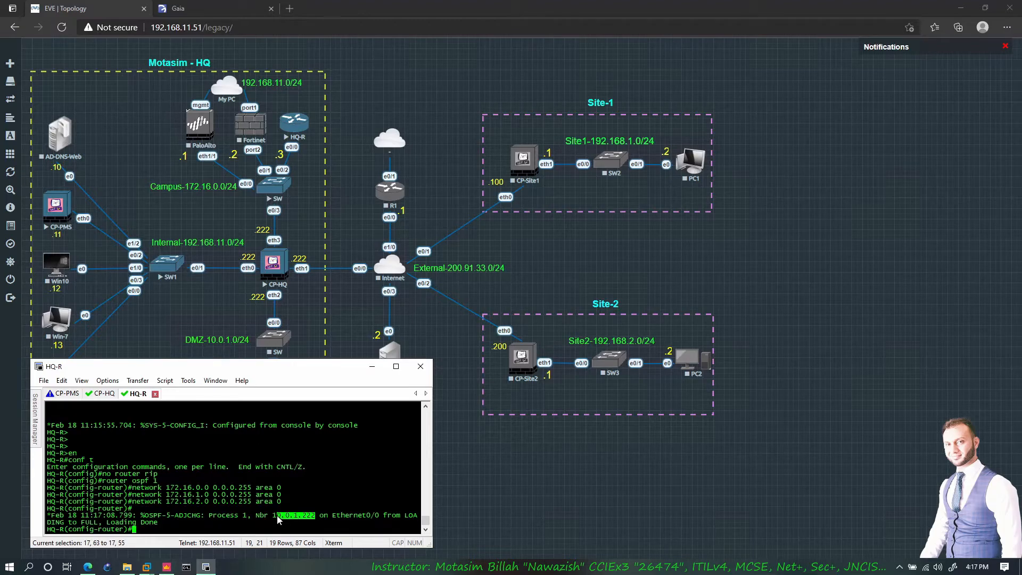
left_click(276, 521)
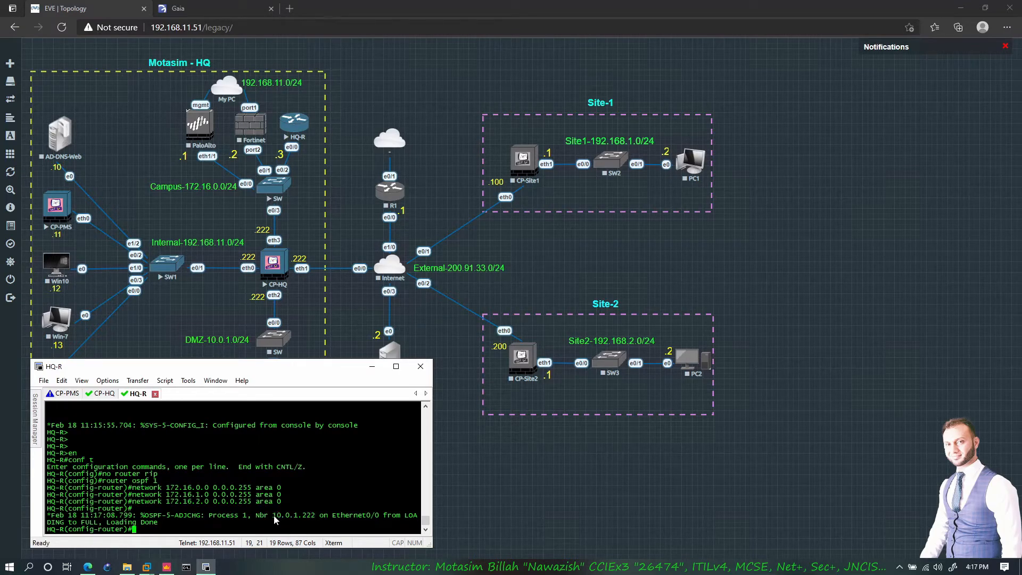
left_click_drag(273, 515, 294, 516)
left_click(279, 519)
left_click_drag(274, 520, 312, 520)
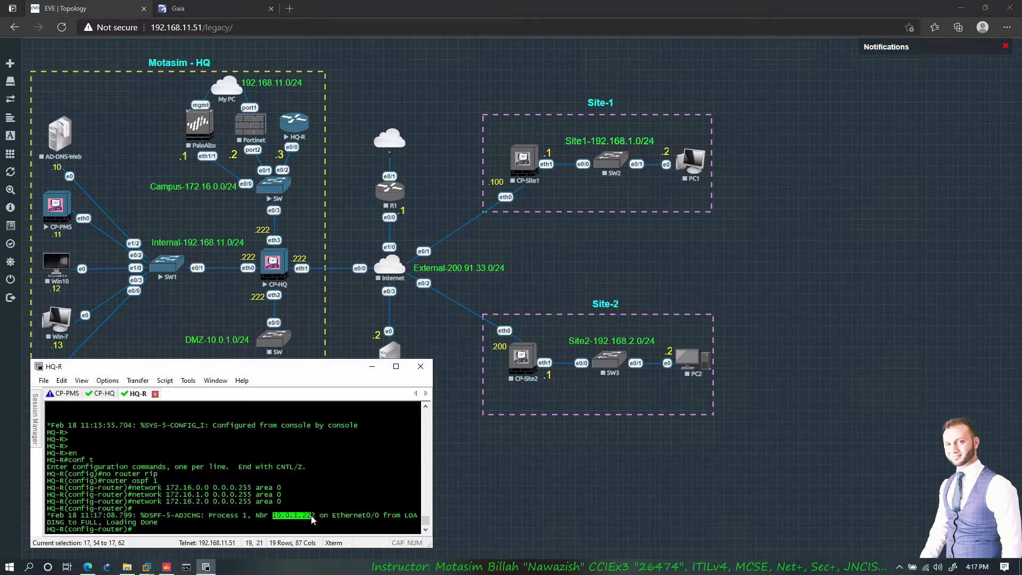
left_click(283, 520)
- Leave config mode and run 'show ip ospf neighbor', confirming 10.0.1.222 is FULL/DR
key("Return")
key("Return")
type("end")
key("Return")
key("Return")
key("Return")
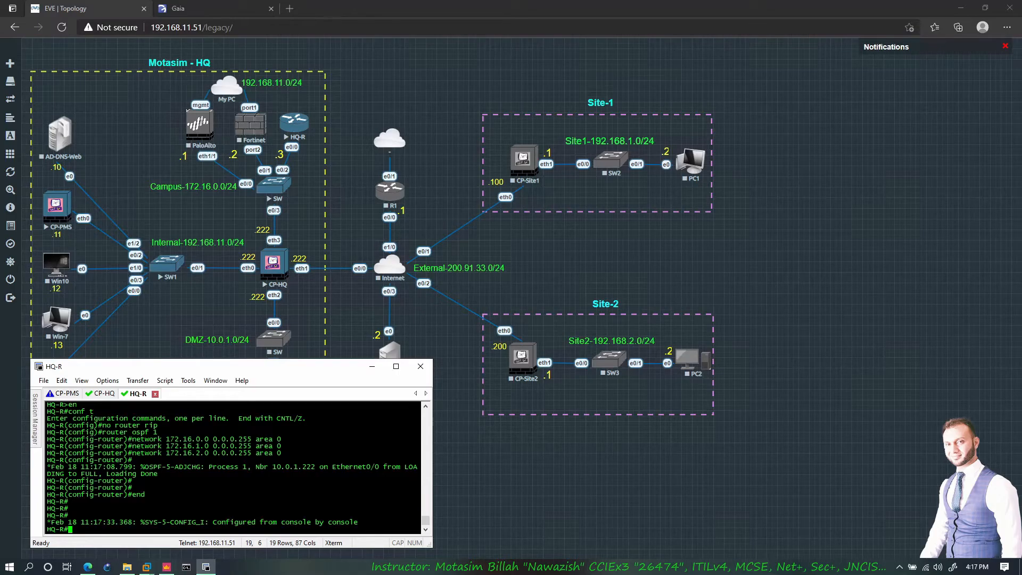
type("show ip osp ne")
key("Tab")
key("Return")
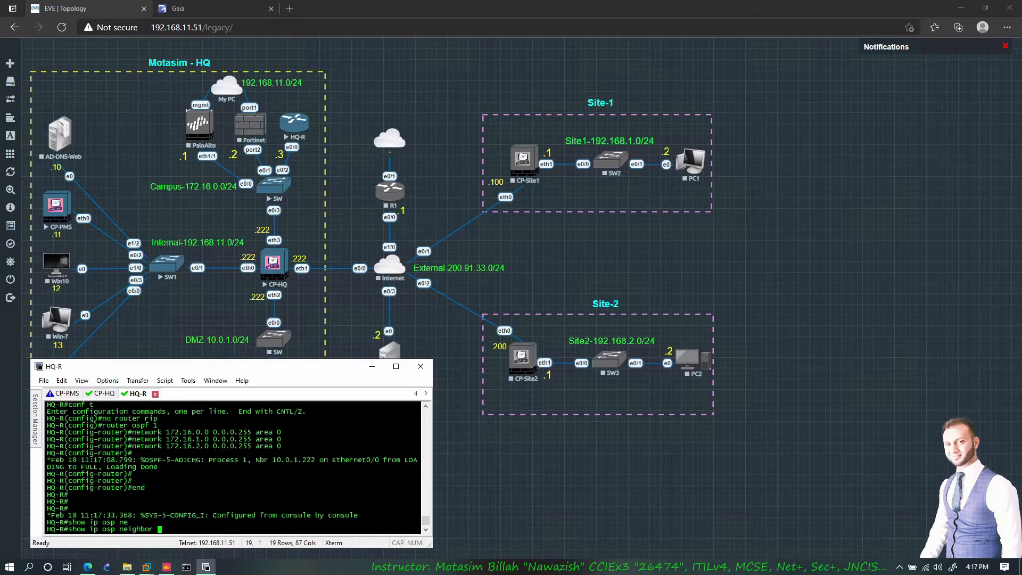
left_click_drag(90, 524, 47, 524)
left_click_drag(140, 522, 171, 527)
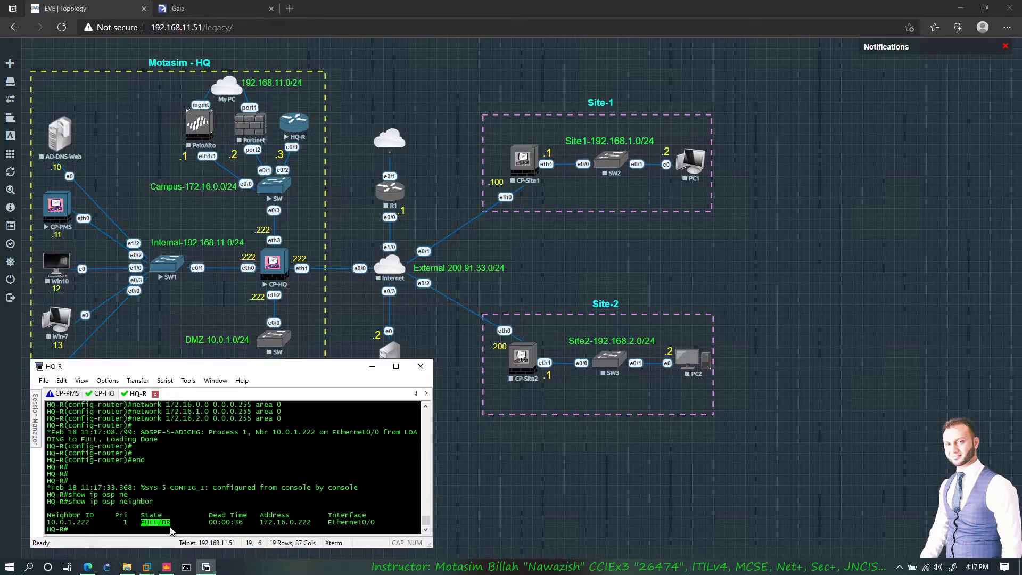
left_click(171, 526)
- Note the neighbor's interface, then check Gaia's Routing Monitor for OSPF 172.16.1.1/32 and RIP 172.16.1.0/24
left_click_drag(330, 527, 371, 523)
left_click(372, 524)
left_click(200, 11)
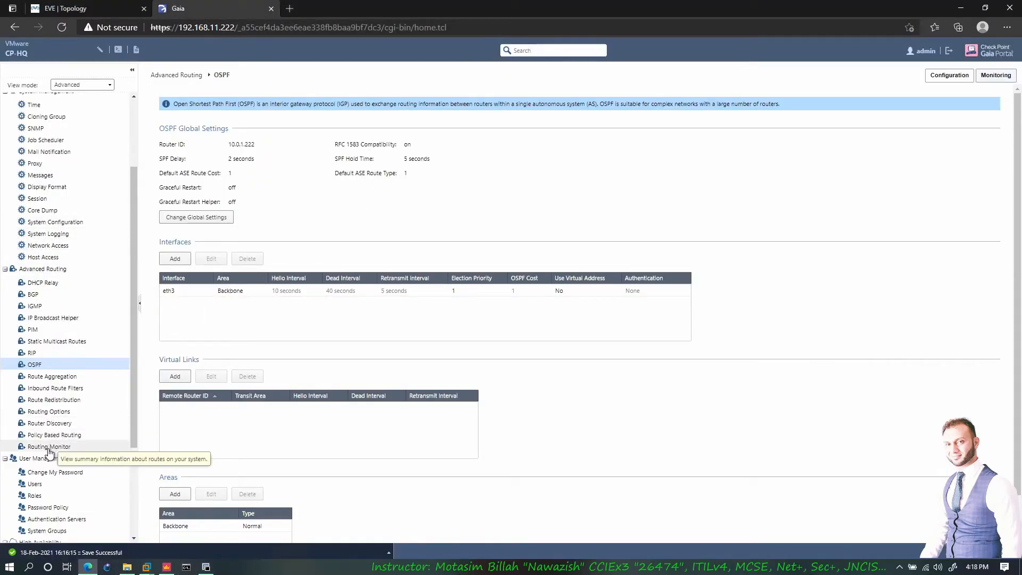
left_click(49, 447)
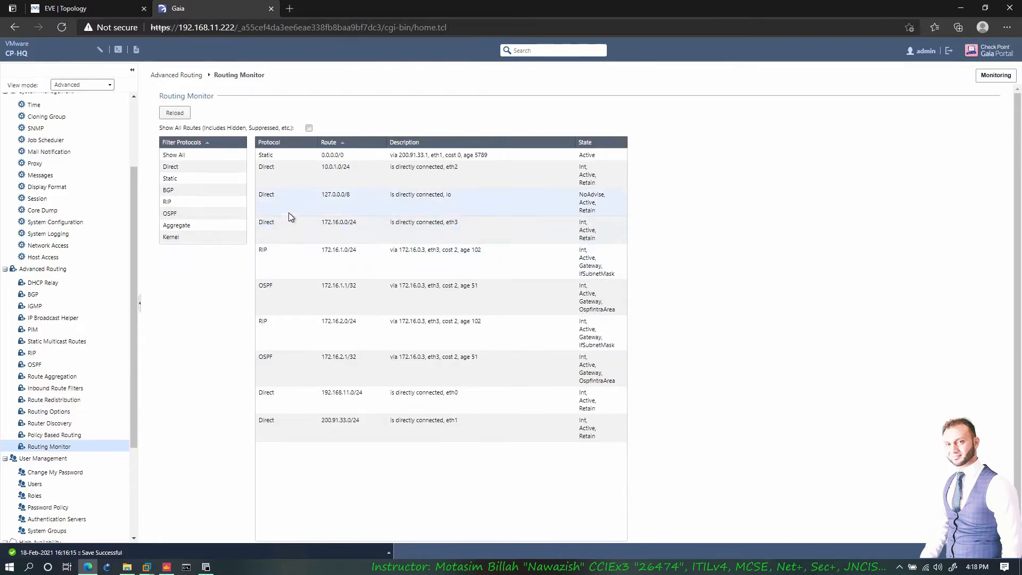
left_click(262, 289)
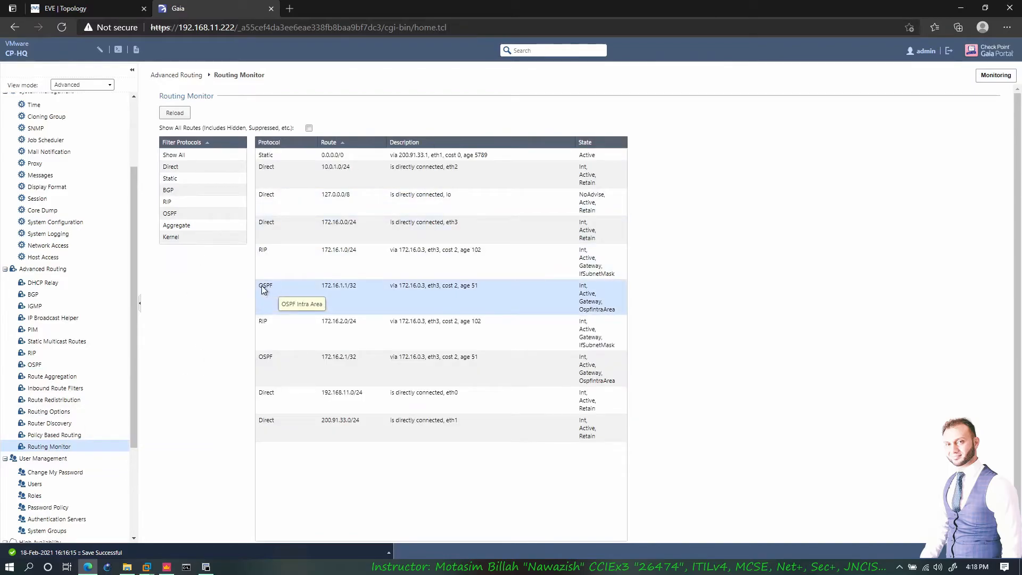
left_click(267, 259)
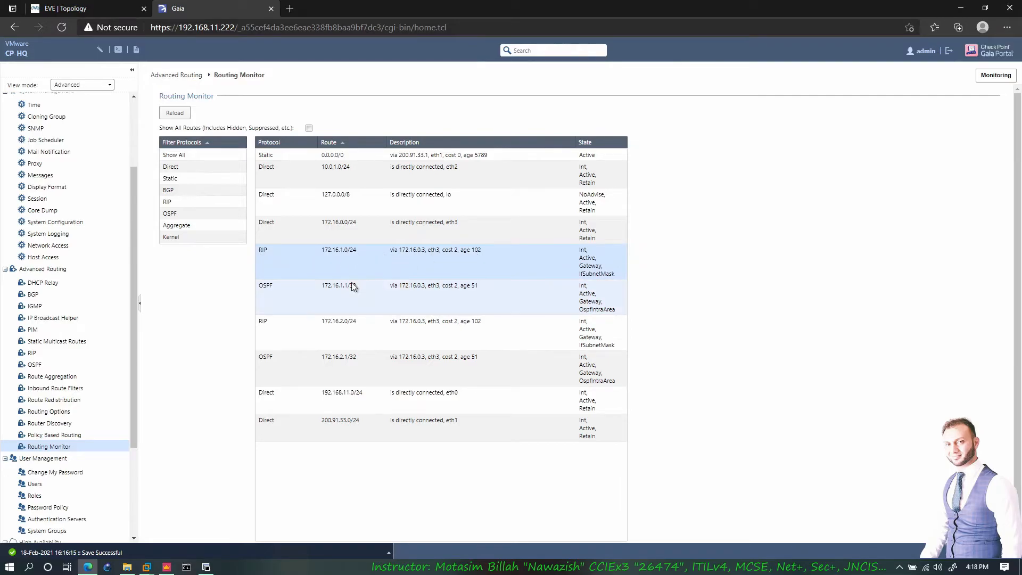
- Switch SecureCRT to the CP-HQ console session and bring up the EVE topology
left_click(206, 567)
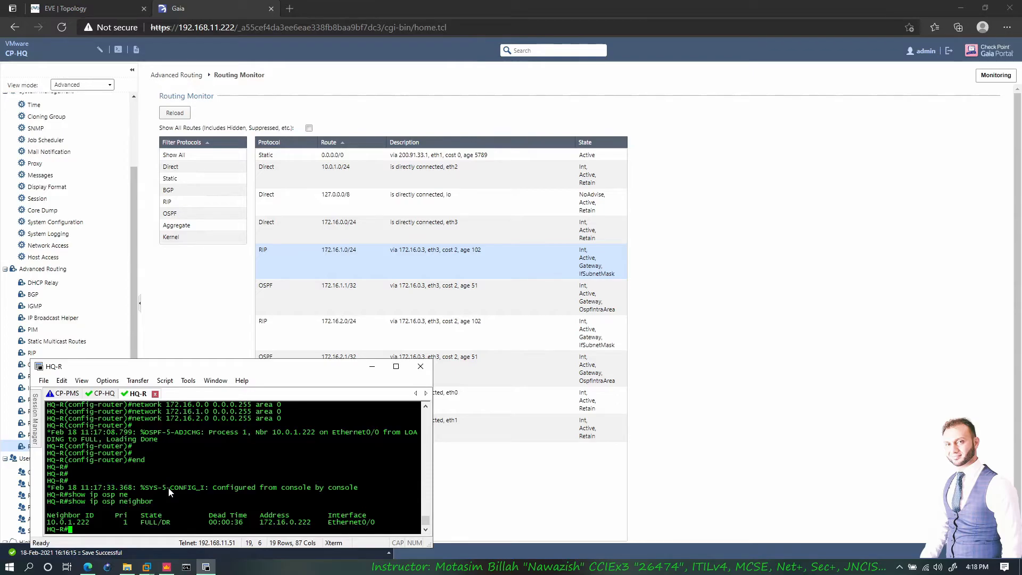
type("show")
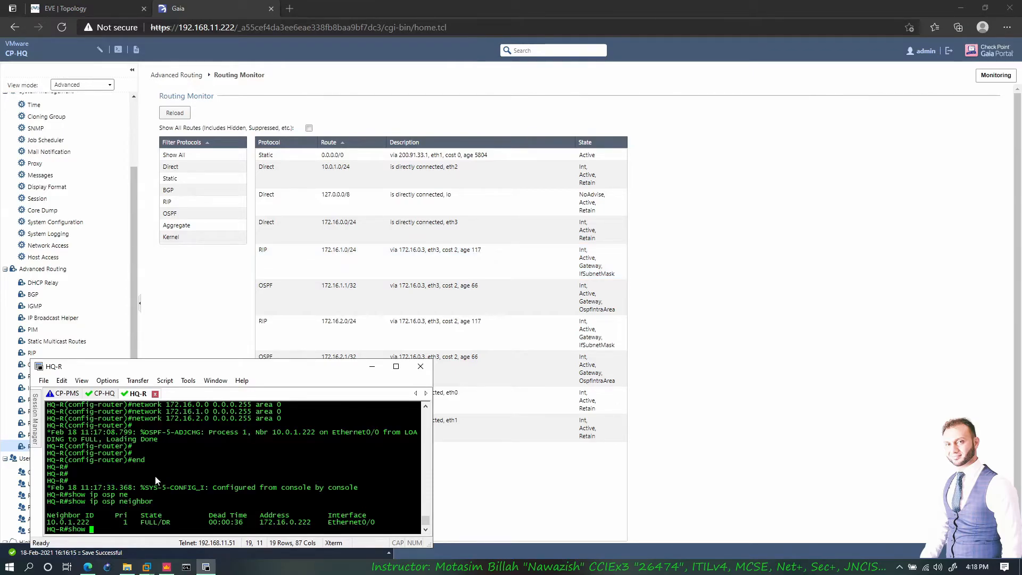
left_click(103, 393)
left_click(65, 8)
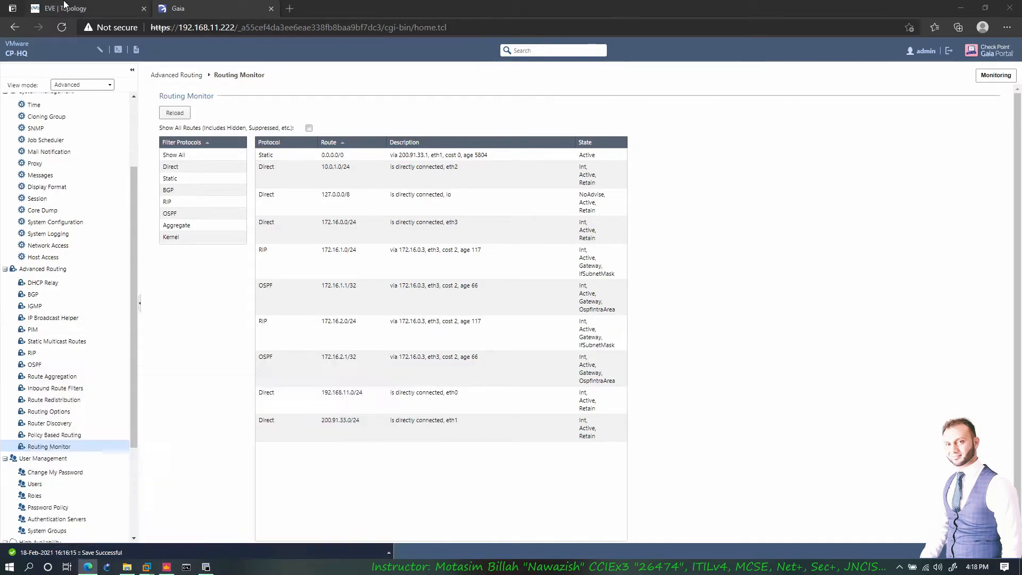
- Run 'show route all' on CP-HQ and highlight the OSPF 172.16.1.1/32 and 172.16.1 route lines
left_click(207, 568)
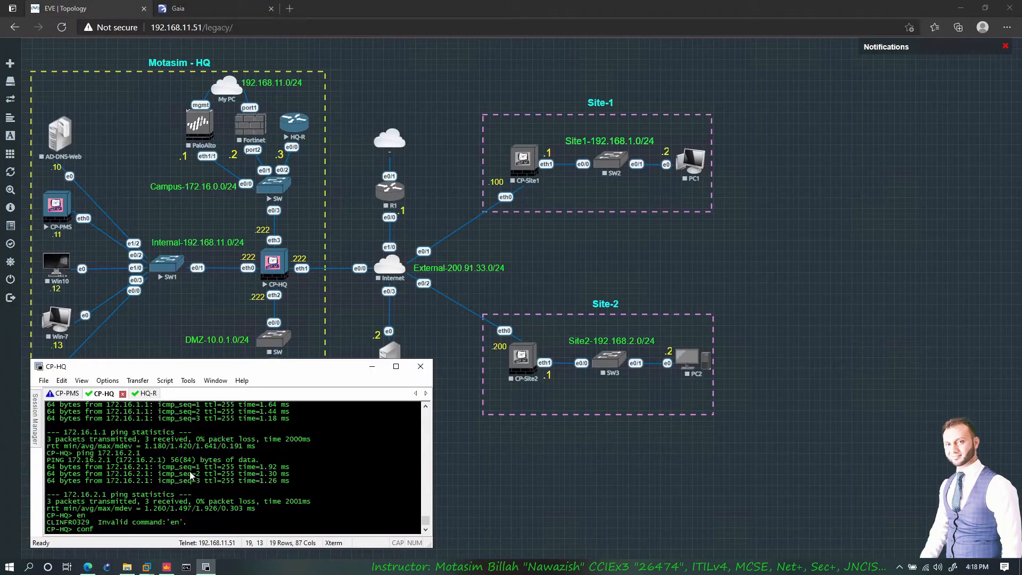
key("BackSpace")
key("BackSpace")
key("BackSpace")
key("BackSpace")
type("show route all")
key("Return")
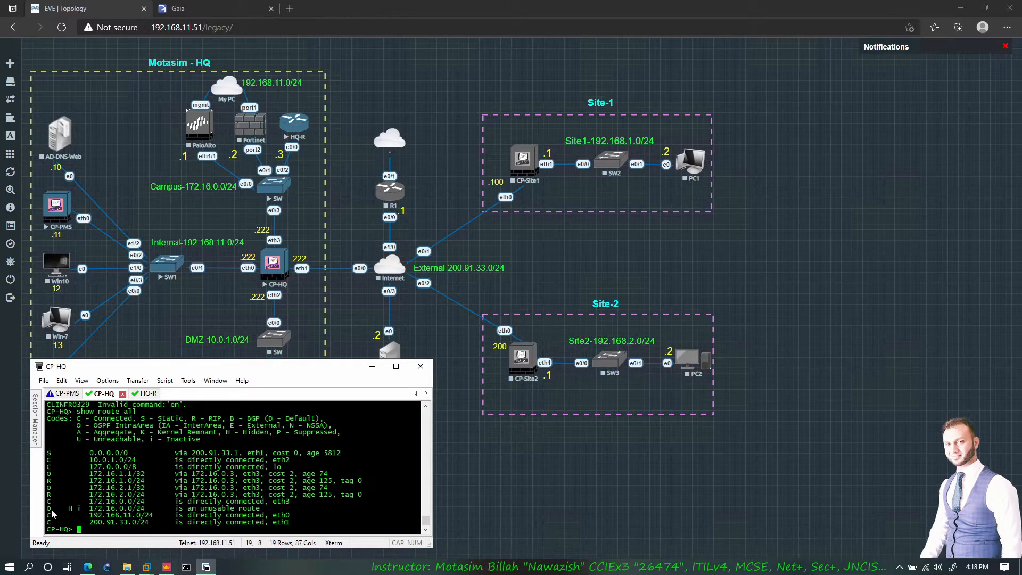
double_click(49, 474)
left_click(51, 486)
left_click_drag(79, 480, 325, 484)
left_click(292, 485)
left_click(325, 484)
- Rerun 'show route all' to inspect 172.16.1.1/32 and the hidden 172.16.0.0/24, then view Gaia's Routing Monitor
key("Return")
key("Return")
key("Return")
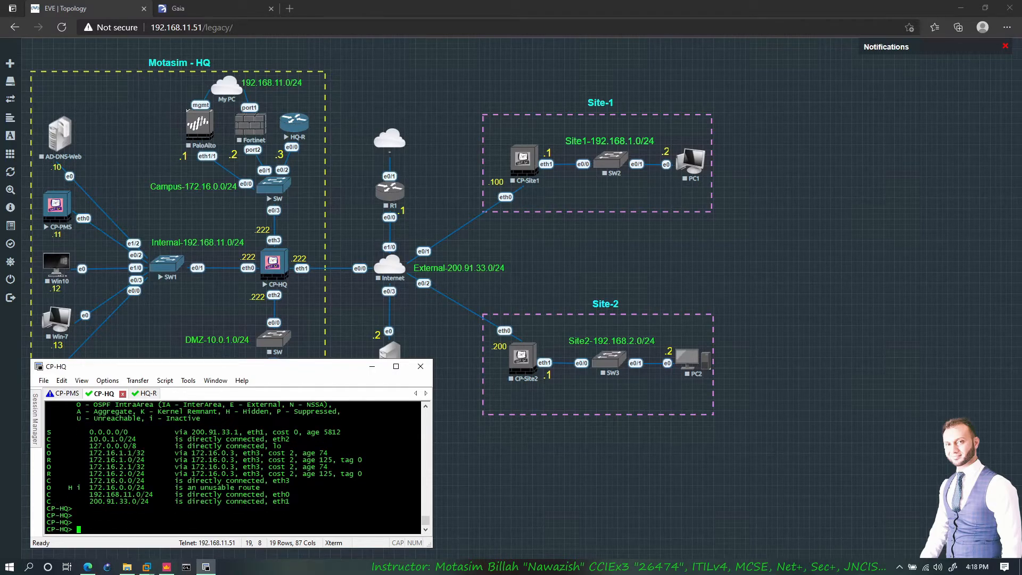
key("Up")
key("Return")
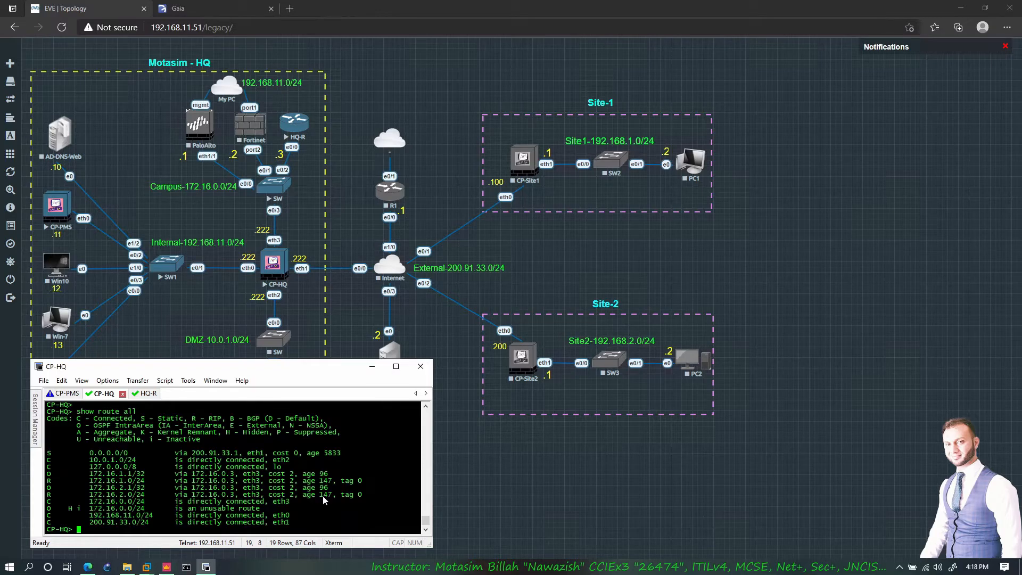
double_click(53, 506)
left_click_drag(49, 475, 141, 475)
left_click_drag(49, 512, 51, 511)
left_click_drag(53, 487, 49, 475)
left_click(104, 496)
left_click(176, 9)
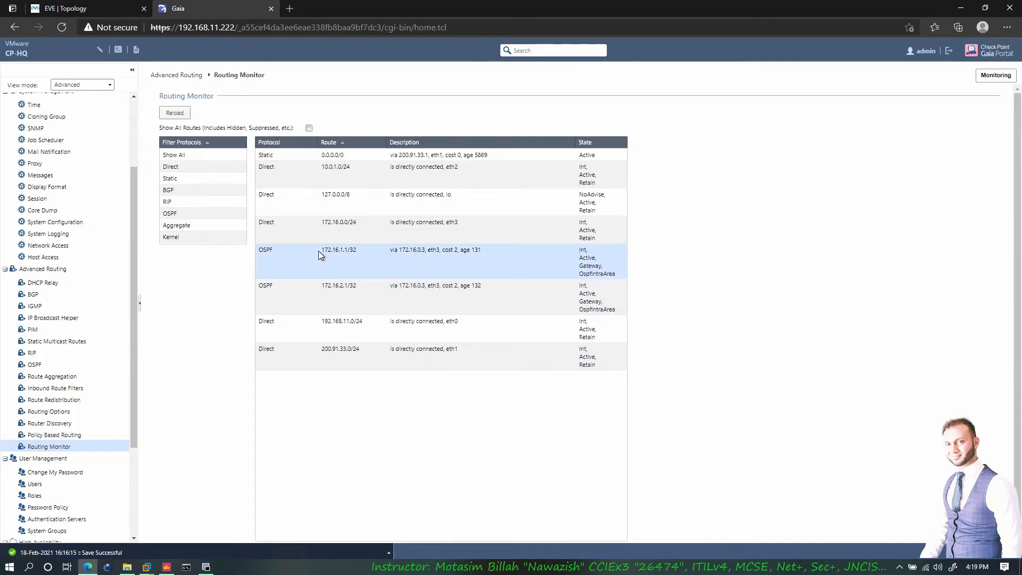
- Rerun 'show route all' on CP-HQ and highlight the two OSPF route lines
left_click(207, 567)
key("Up")
key("Return")
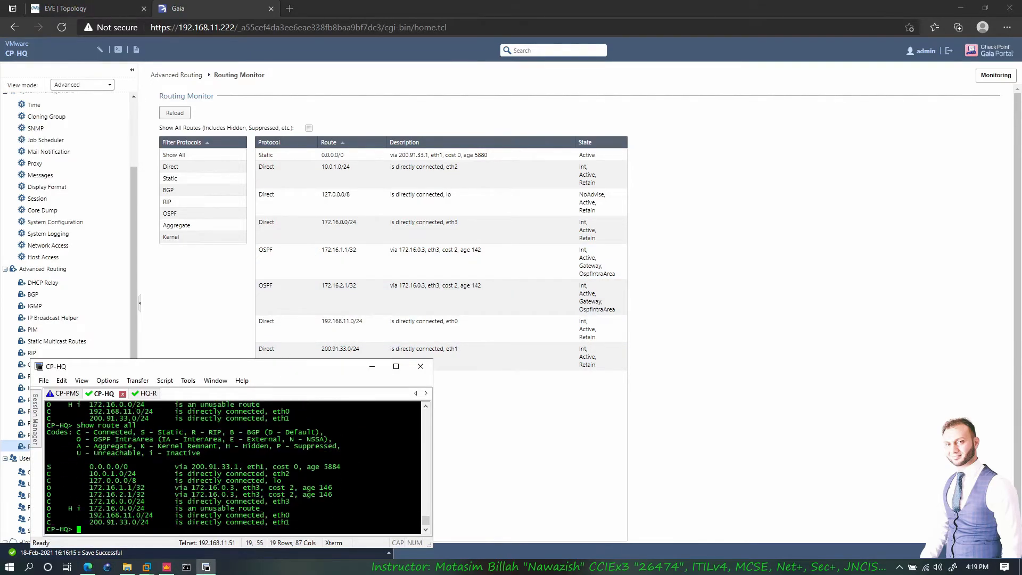
key("Return")
key("Return")
key("Return")
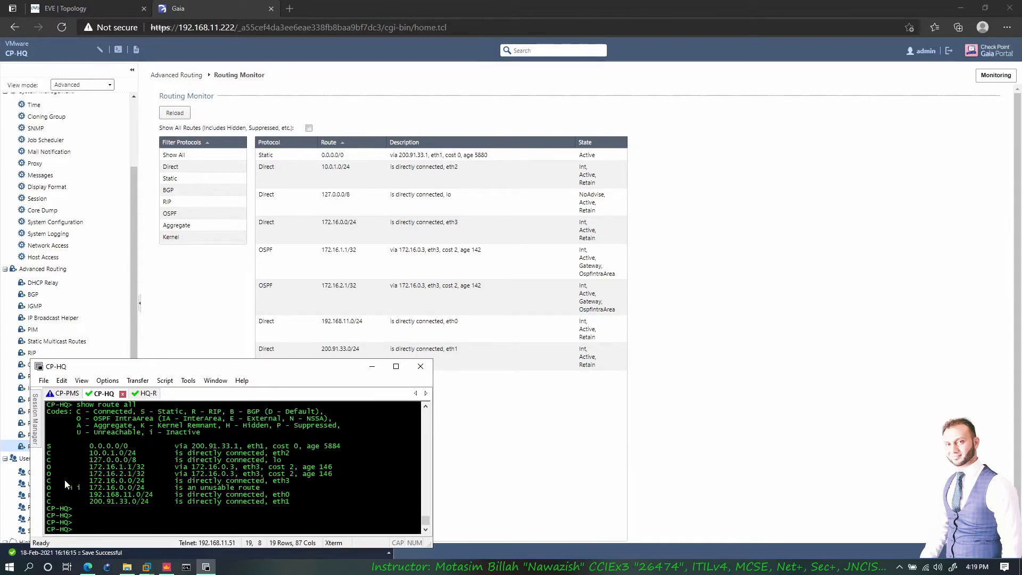
left_click_drag(48, 467, 147, 479)
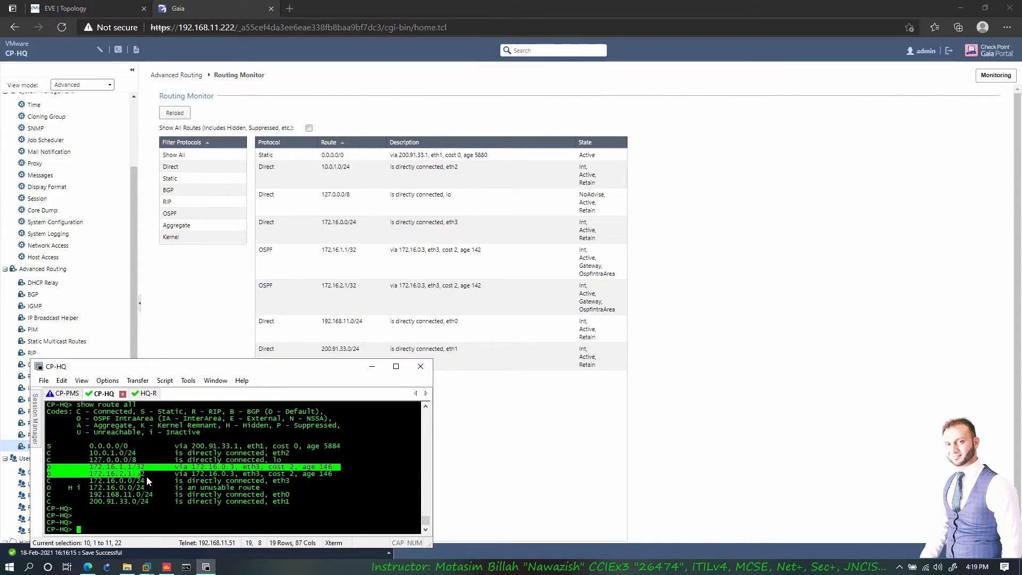
left_click(202, 476)
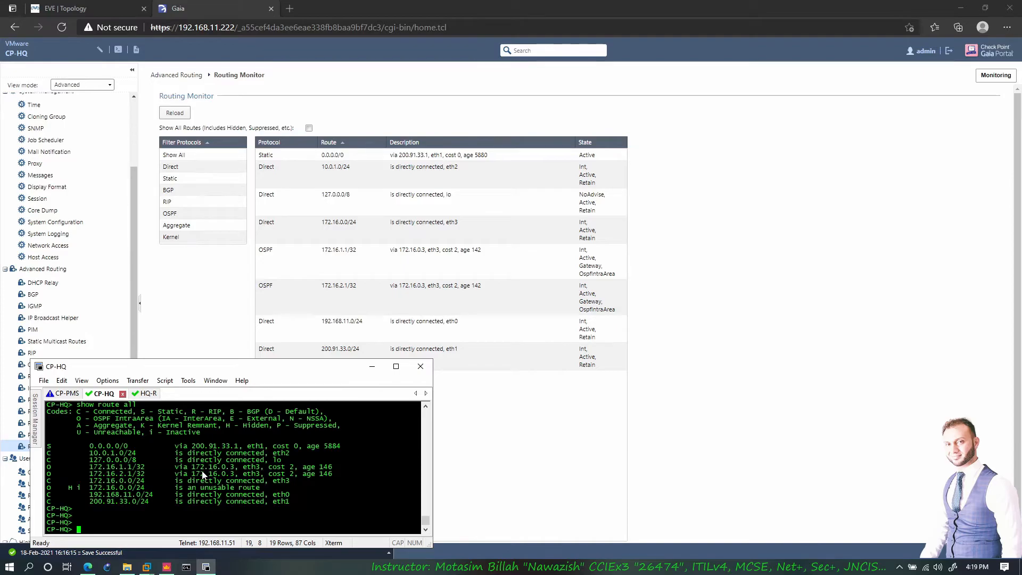
- Ping 172.16.2.1 and 172.16.1.1 from CP-HQ, then open Gaia's Route Aggregation page
key("Up")
key("Up")
key("Up")
key("Return")
key("ctrl+c")
key("Up")
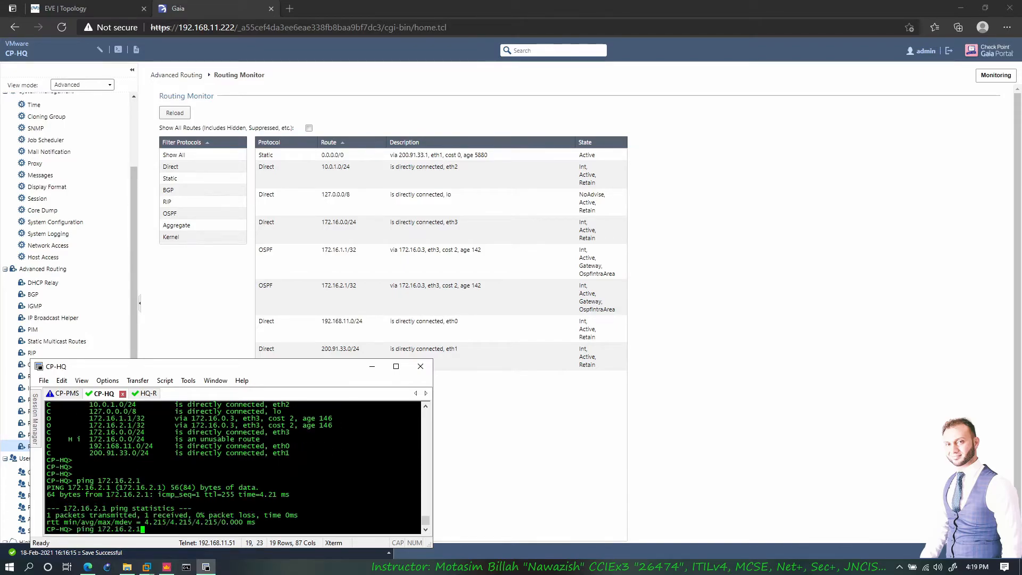
key("Left")
key("Left")
key("Left")
key("Delete")
type("1")
key("Return")
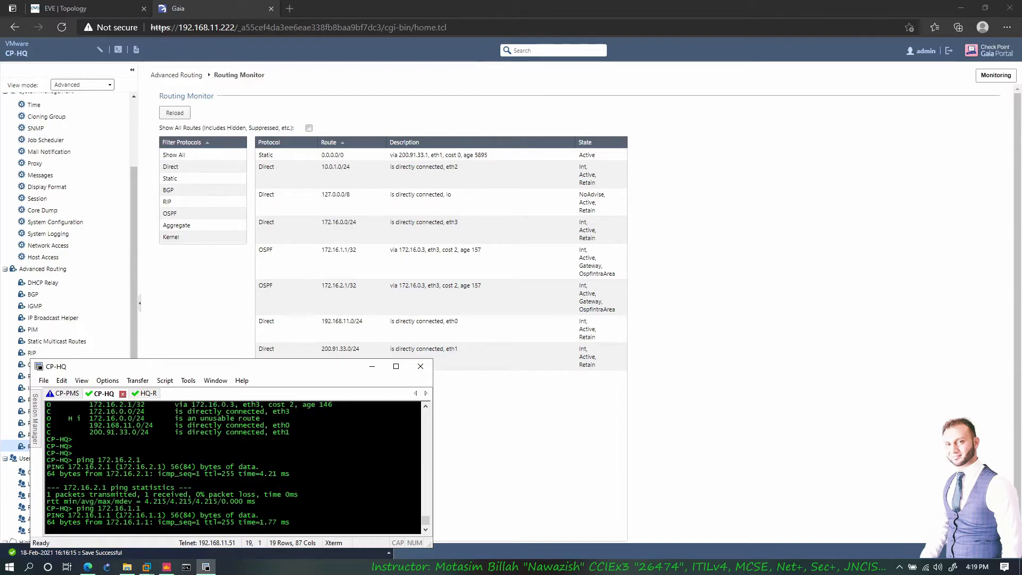
key("ctrl+c")
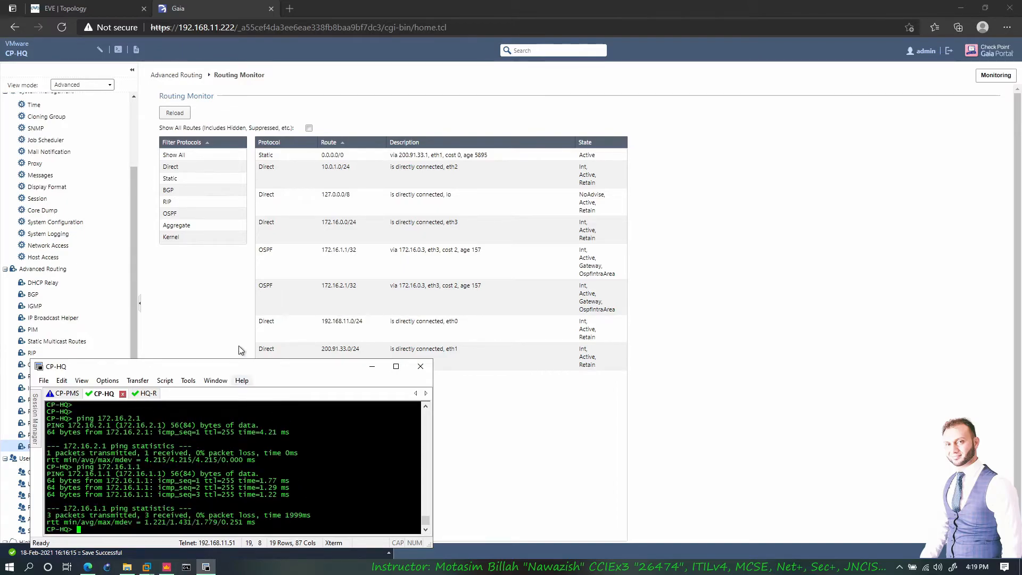
left_click(134, 289)
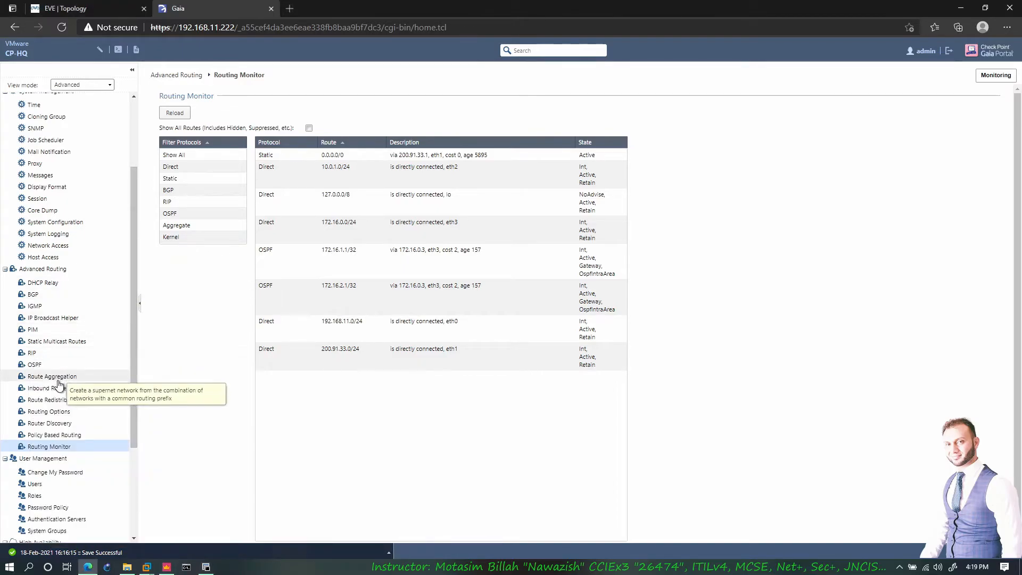
left_click(85, 376)
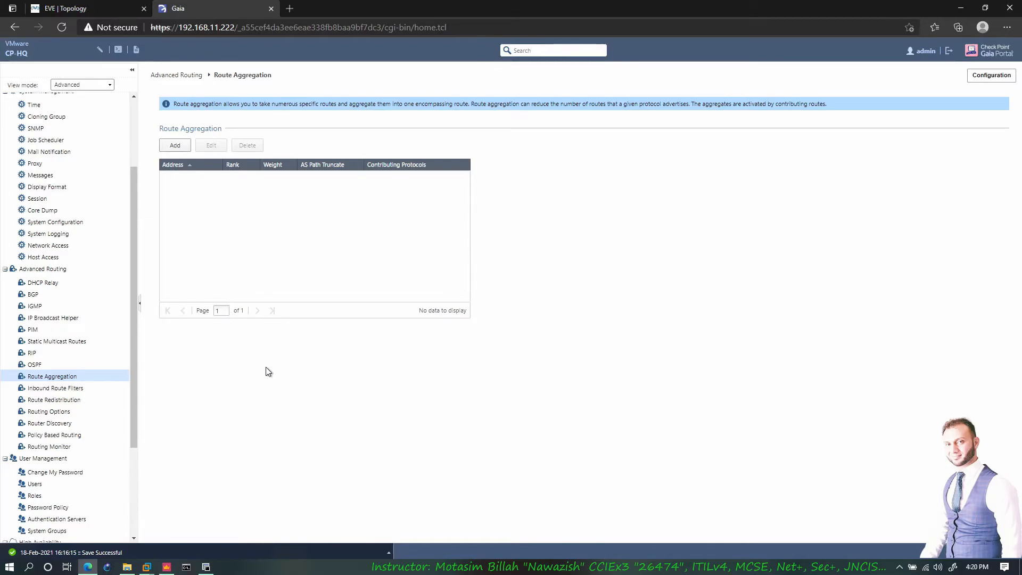
- Launch Notepad and enter the 172.16.0.0/24 network, pasting several copies below it
key("super+r")
type("notepad")
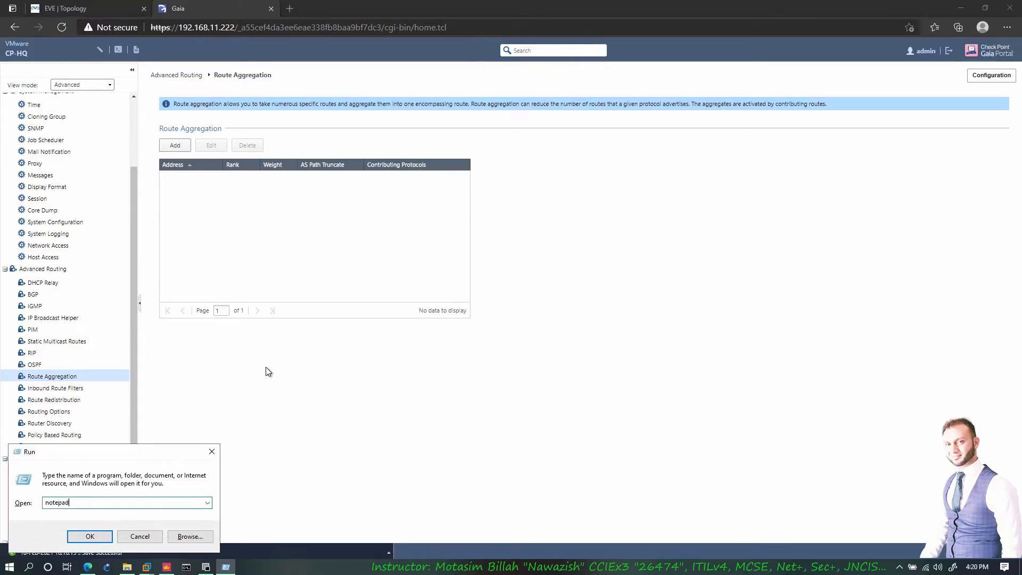
key("Return")
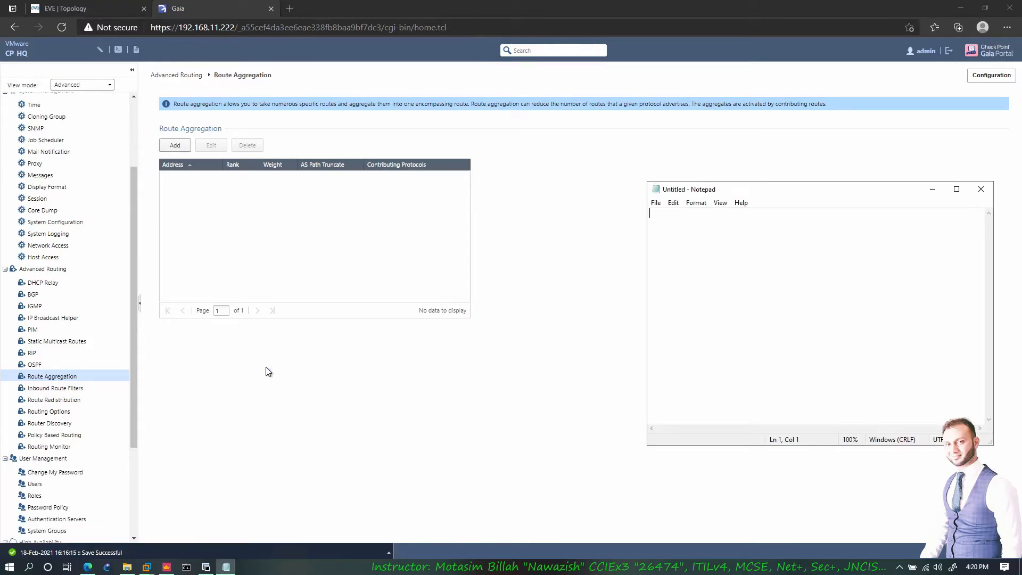
type("172.16.0.0/24")
key("shift+Up")
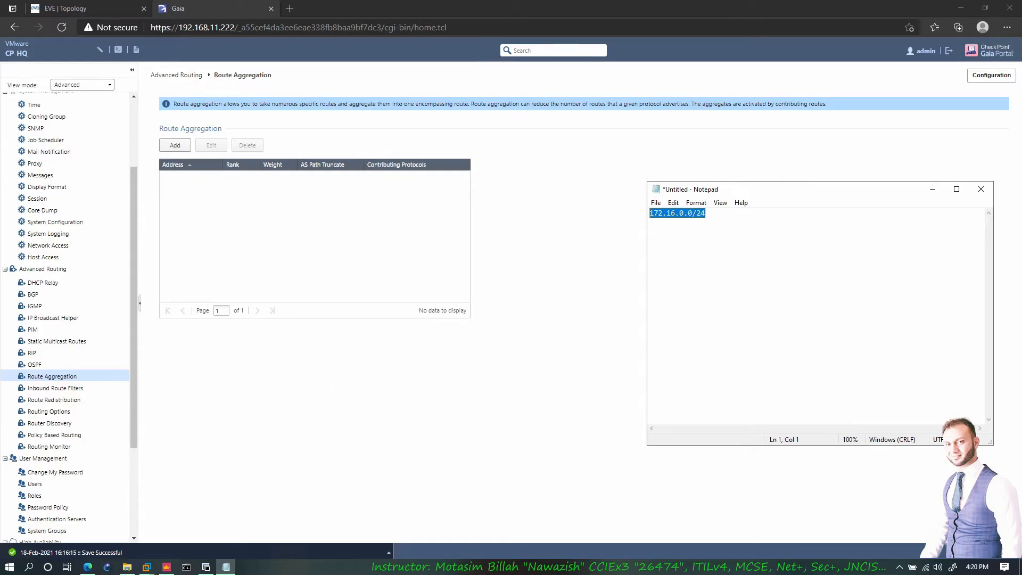
key("Down")
key("ctrl+v")
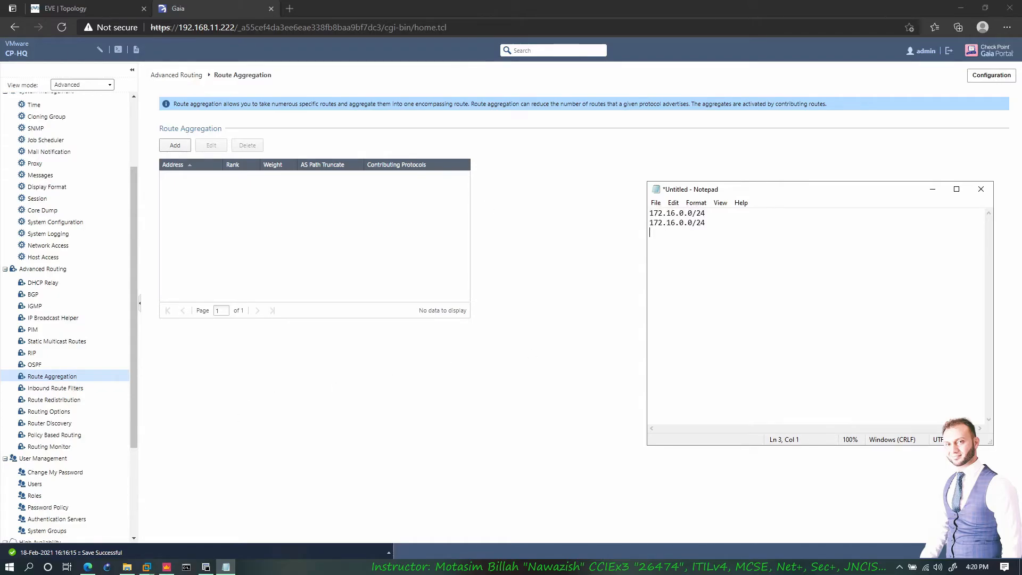
key("Return")
key("ctrl+v")
key("Return")
key("ctrl+v")
key("Return")
key("ctrl+v")
key("Return")
type("v")
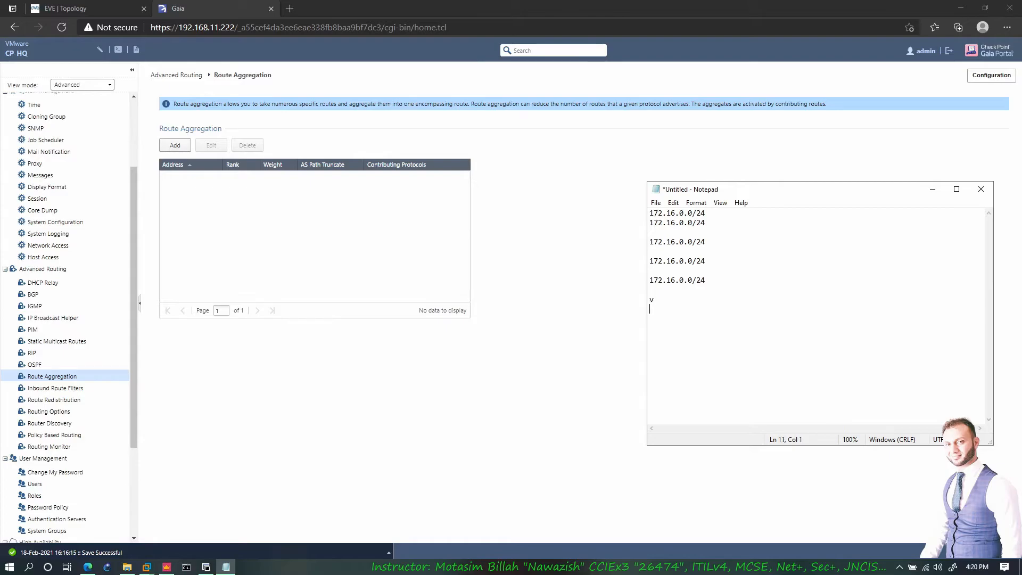
- Edit the third octets so the list ends at 172.16.255.0/24, and add a 172.16.0. summary line
double_click(681, 222)
left_click(650, 309)
left_click(681, 280)
type("255")
left_click(653, 300)
key("shift+Up")
type("172.16.0.")
key("shift+Left")
key("shift+Left")
key("shift+Left")
key("shift+Left")
key("shift+Left")
key("shift+Left")
key("shift+Left")
key("shift+Left")
key("shift+Left")
key("shift+Left")
key("shift+Left")
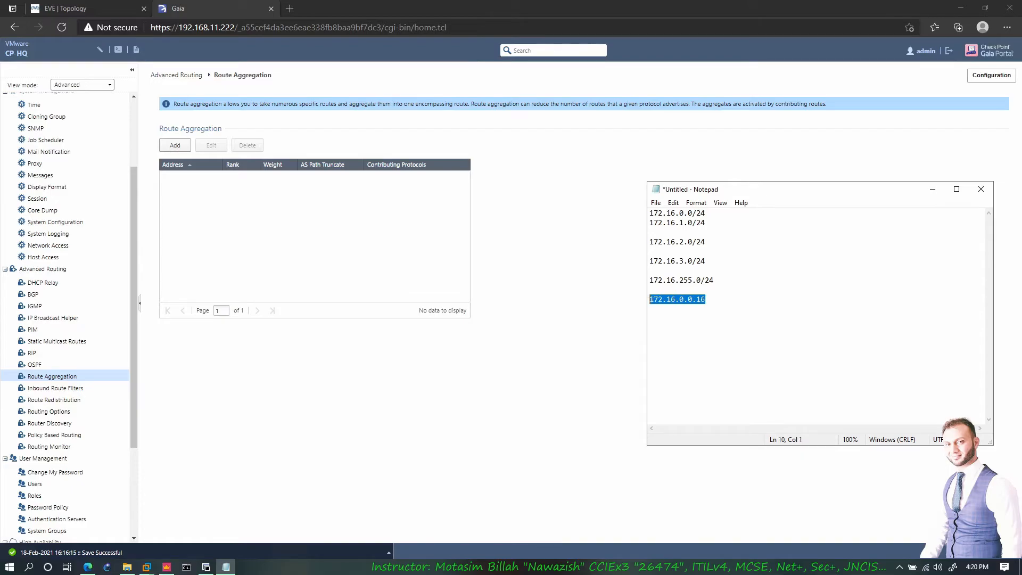
left_click_drag(714, 281, 666, 213)
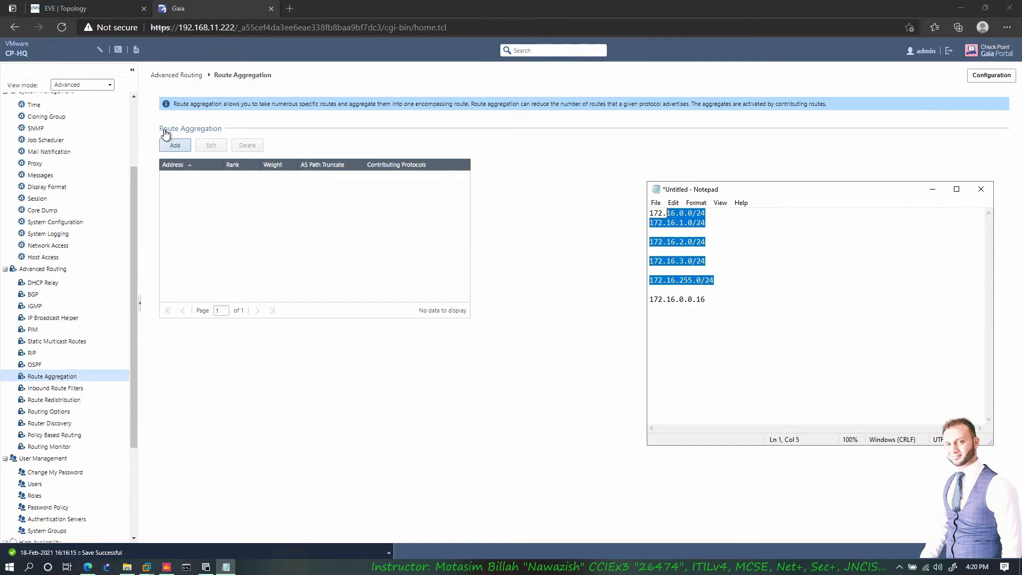
- Back on Gaia's Route Aggregation page, start adding a new aggregate route
left_click(122, 10)
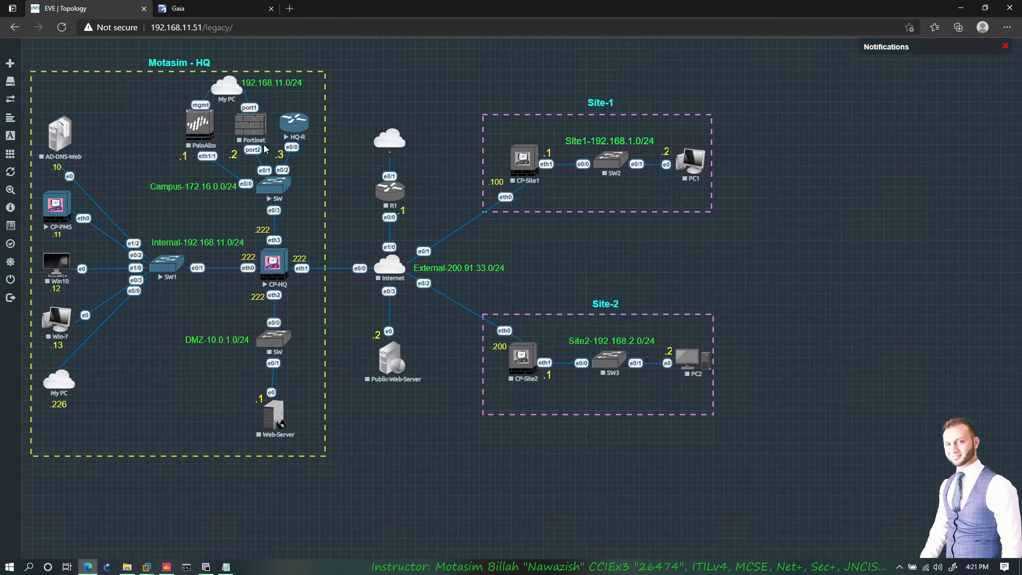
left_click(208, 567)
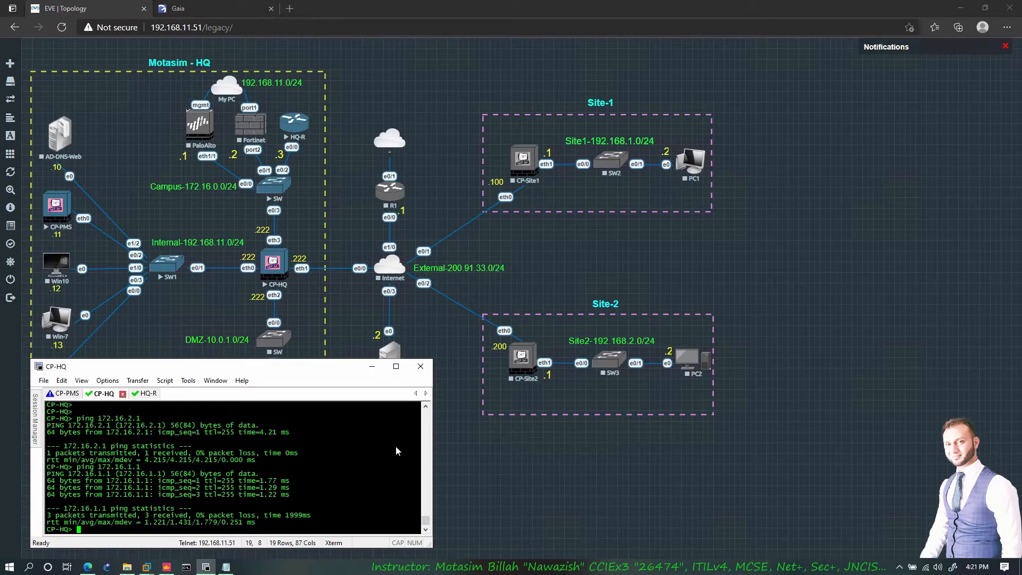
left_click(176, 8)
left_click(176, 146)
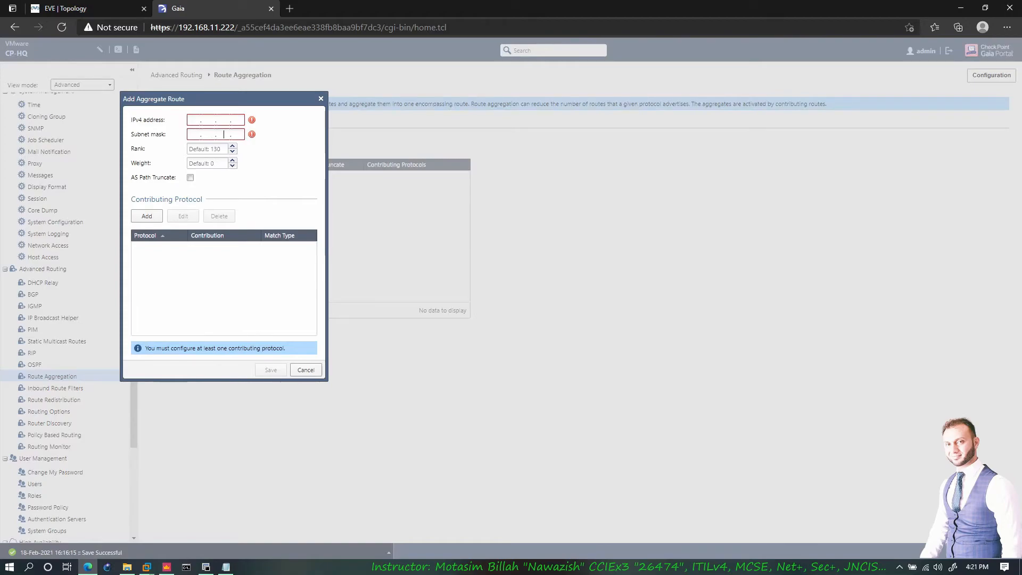
- Abandon the contribution setting and the new aggregate route, then view Inbound Route Filters
left_click(147, 216)
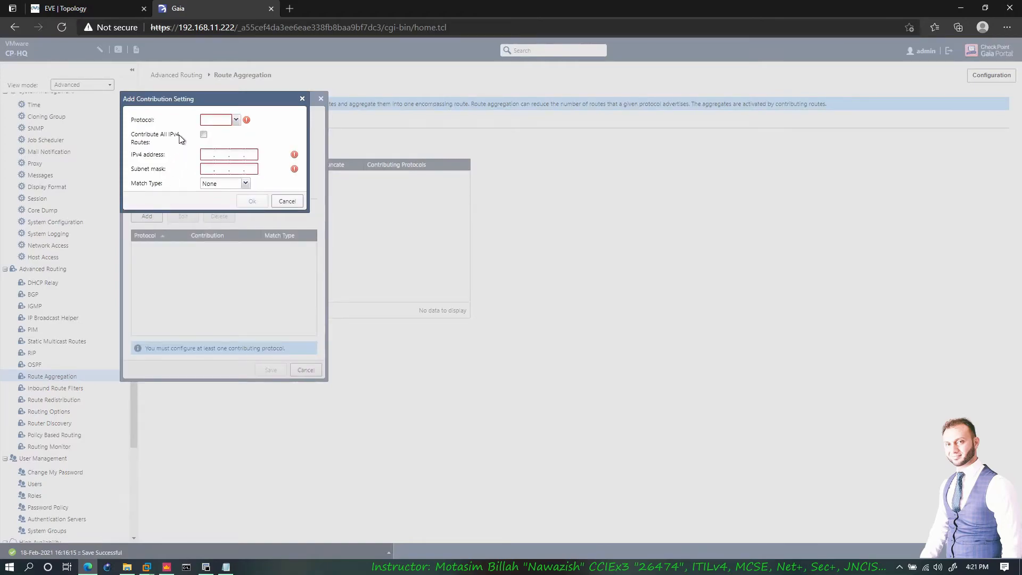
left_click(236, 120)
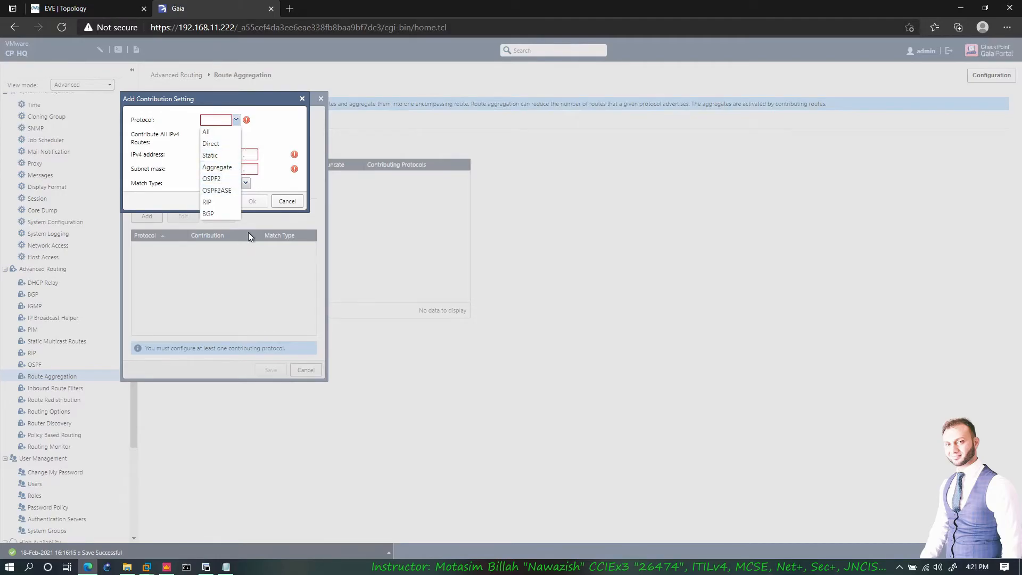
left_click(282, 182)
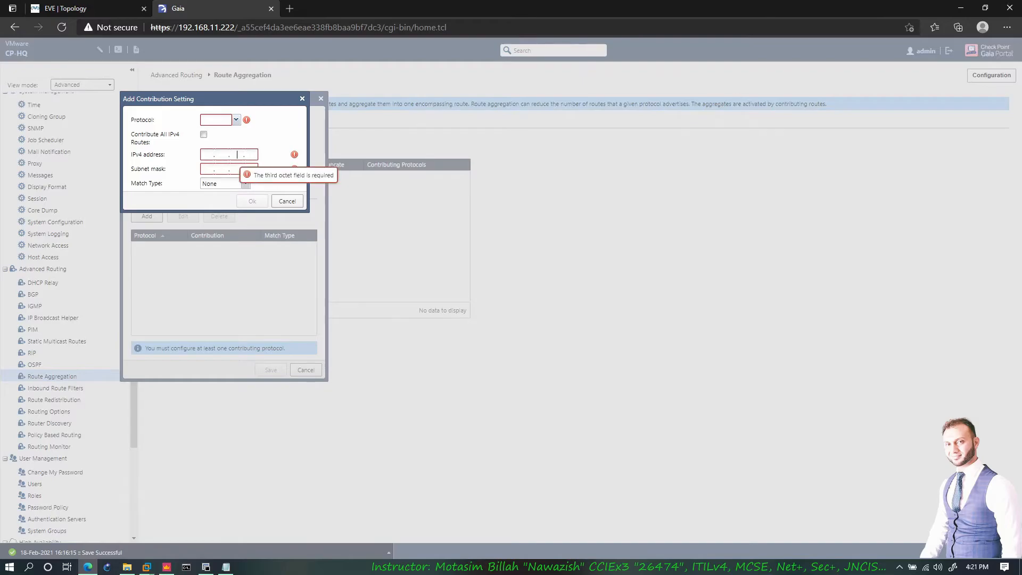
left_click(287, 200)
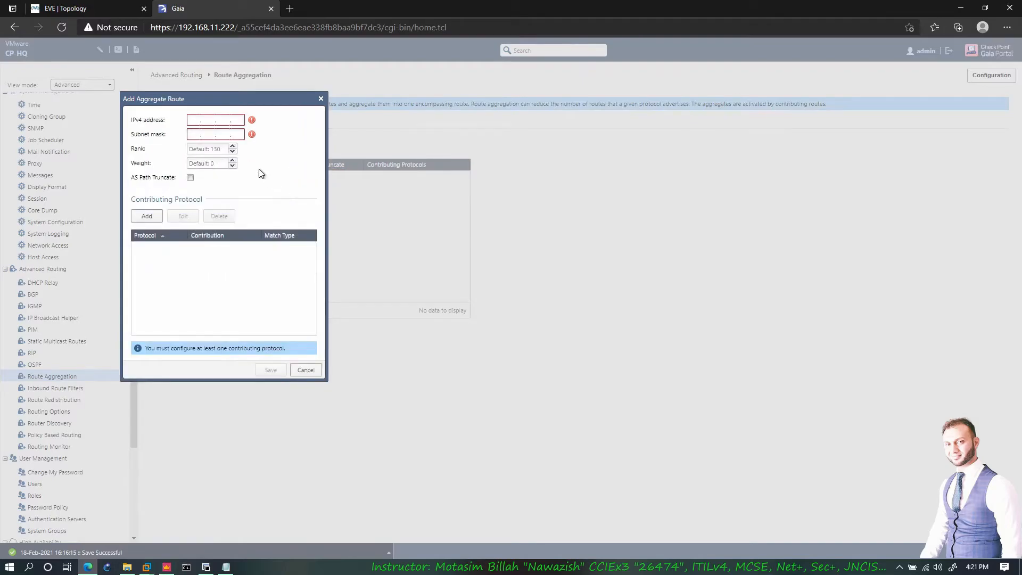
left_click(306, 371)
left_click(61, 389)
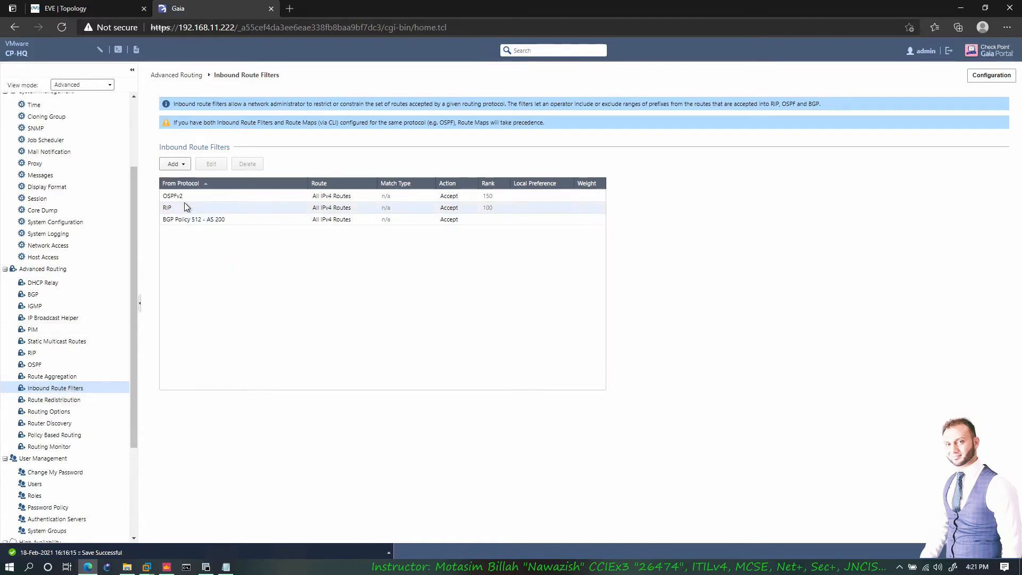
- Change the OSPFv2 inbound route filter's action to Restrict
left_click(219, 196)
left_click(211, 164)
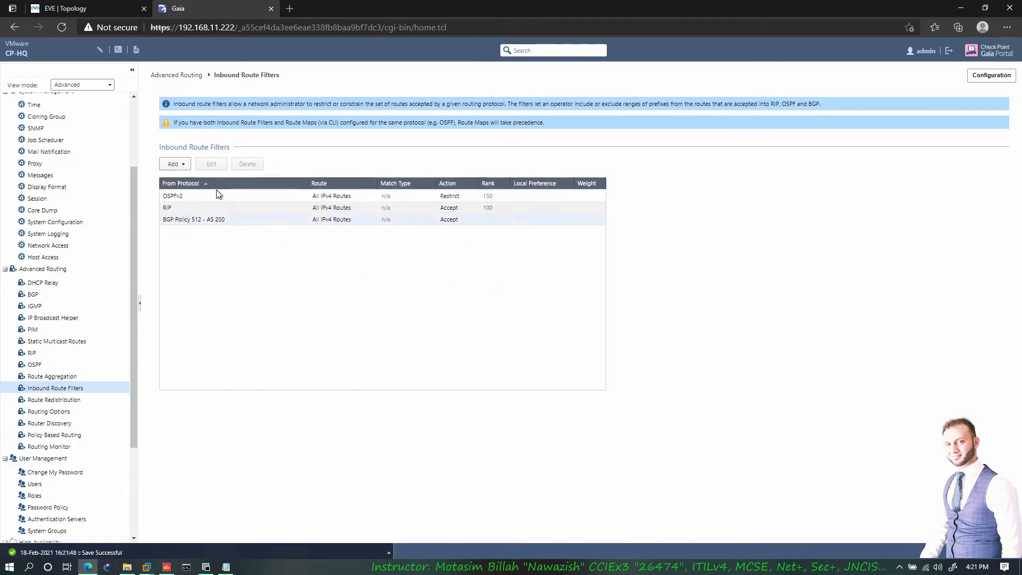
left_click(202, 197)
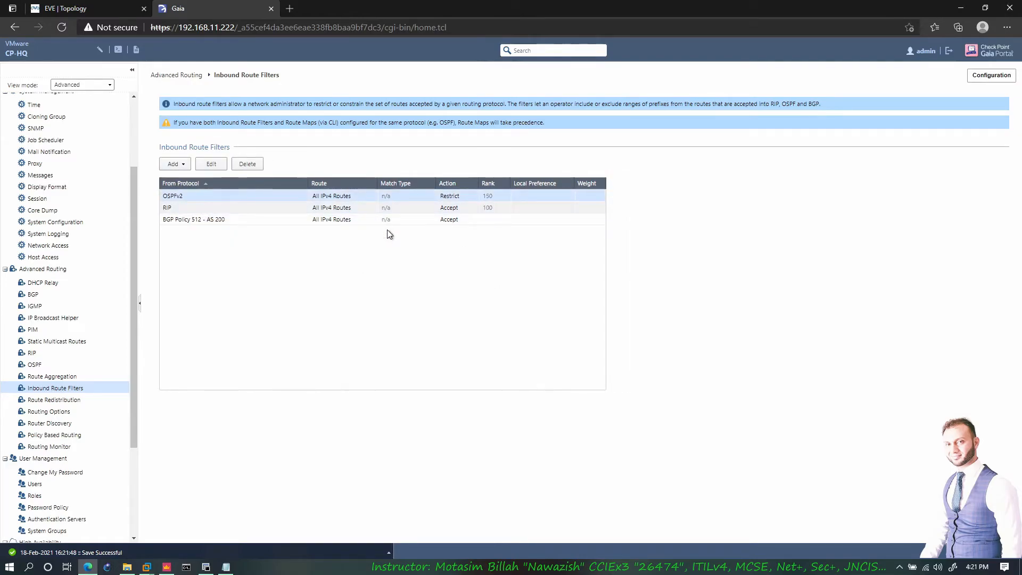
left_click(246, 164)
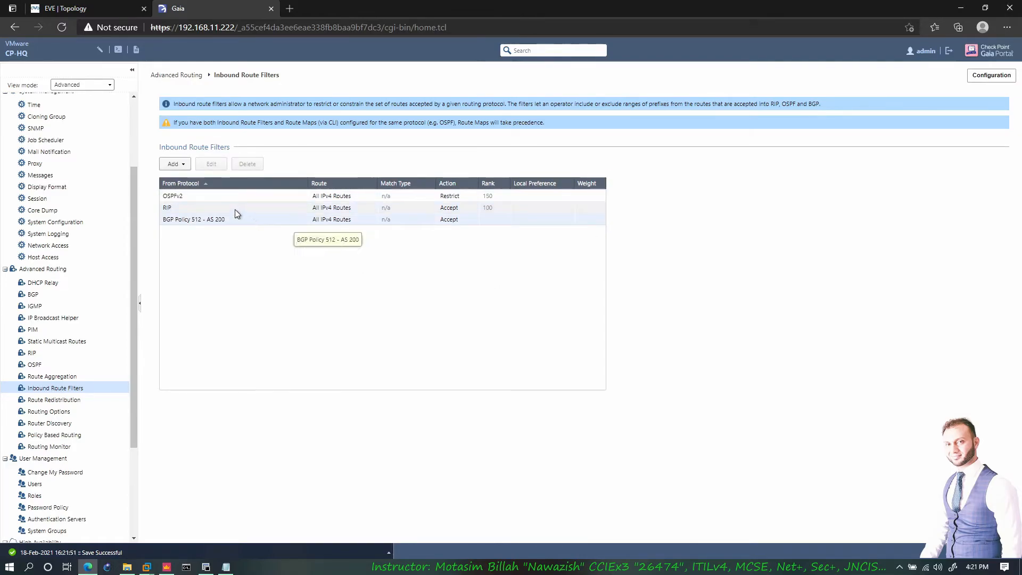
left_click(187, 195)
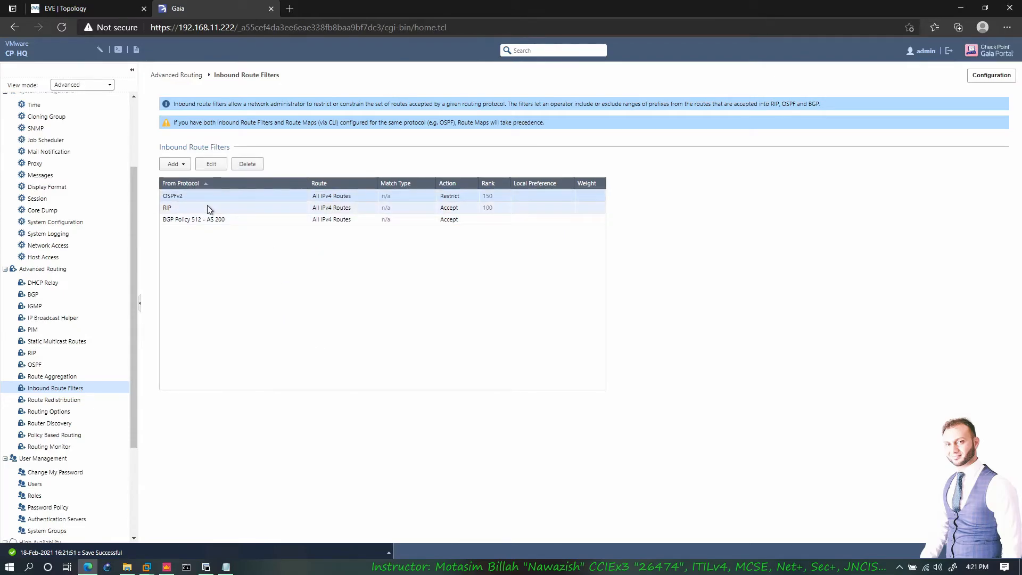
- Delete the BGP Policy 512 - AS 200 inbound filter, then view Route Redistribution
left_click(225, 219)
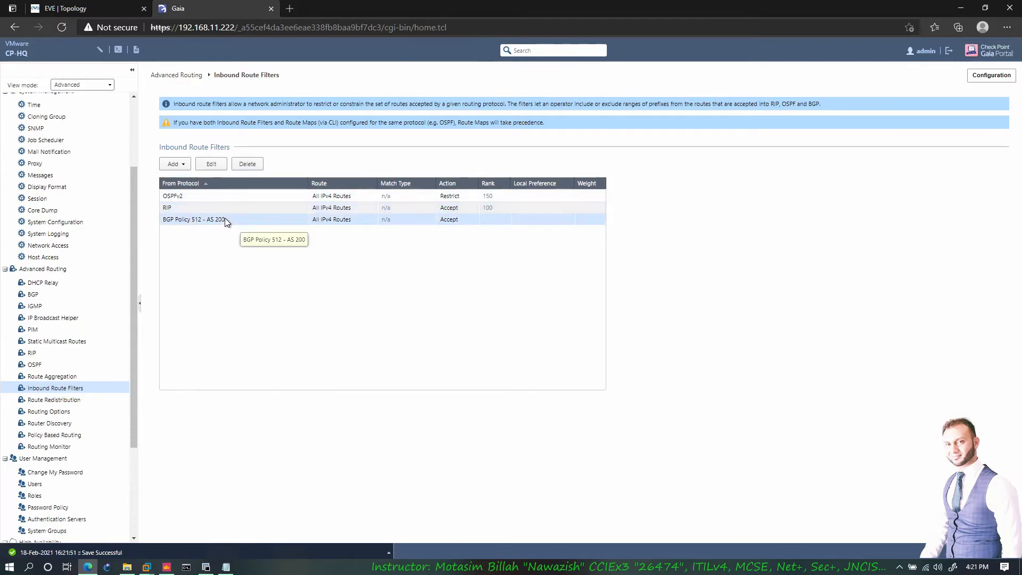
left_click(252, 166)
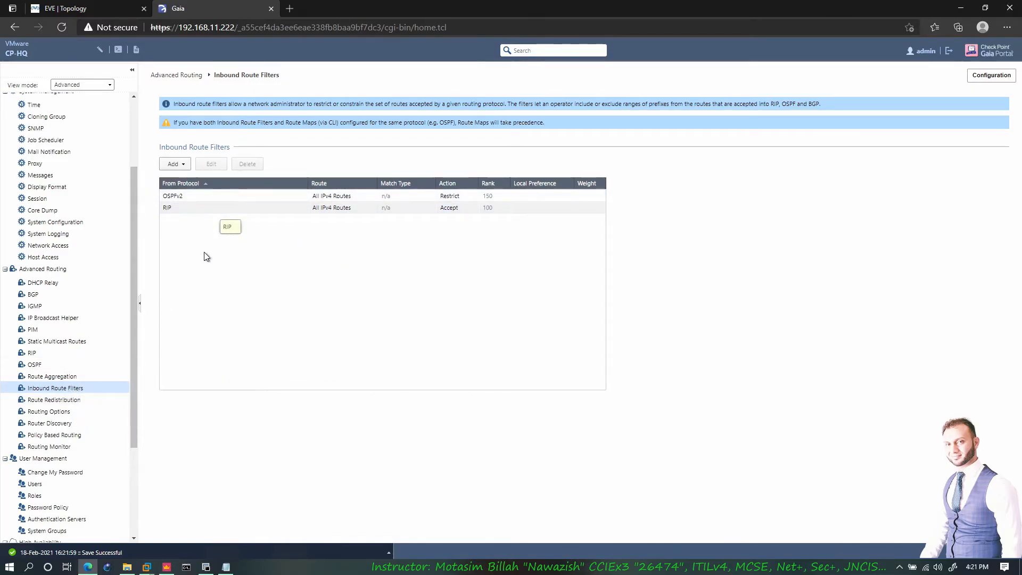
left_click(60, 404)
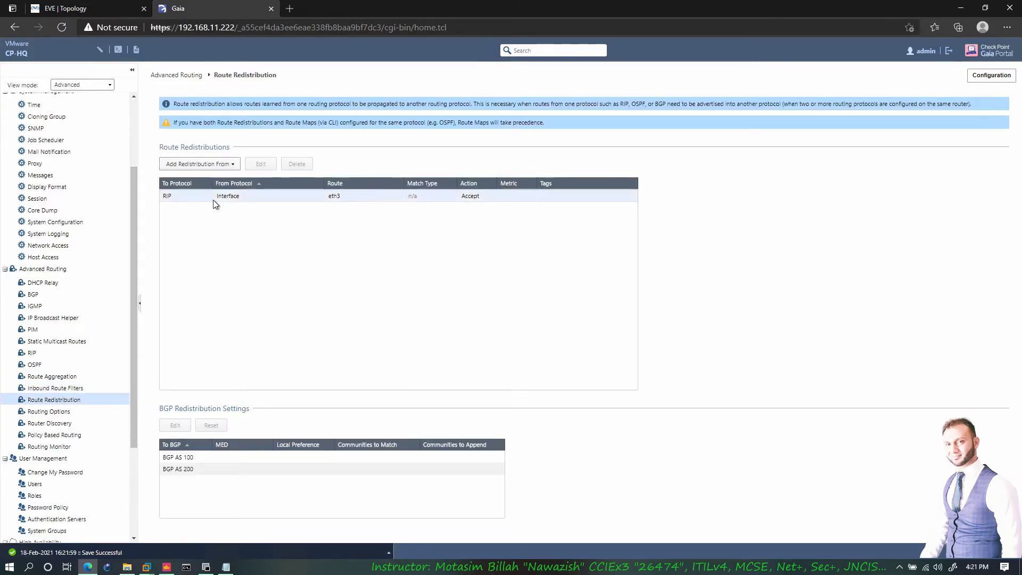
- In the EVE-NG topology, circle the CP-HQ firewall and HQ-R router, then erase the marks
left_click(97, 13)
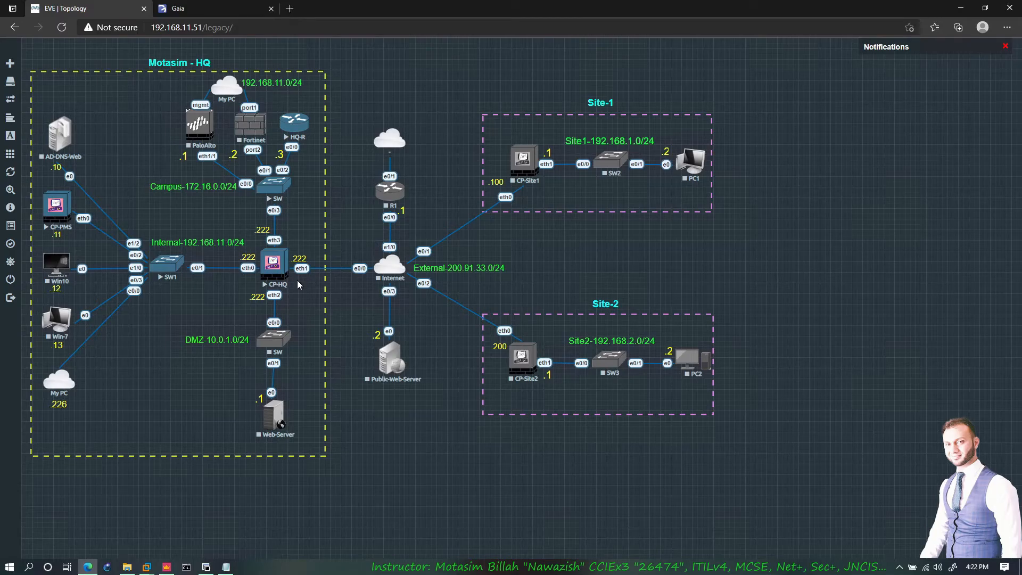
mouse_move(261, 246)
left_mouse_down()
mouse_move(282, 238)
mouse_move(267, 272)
left_mouse_up()
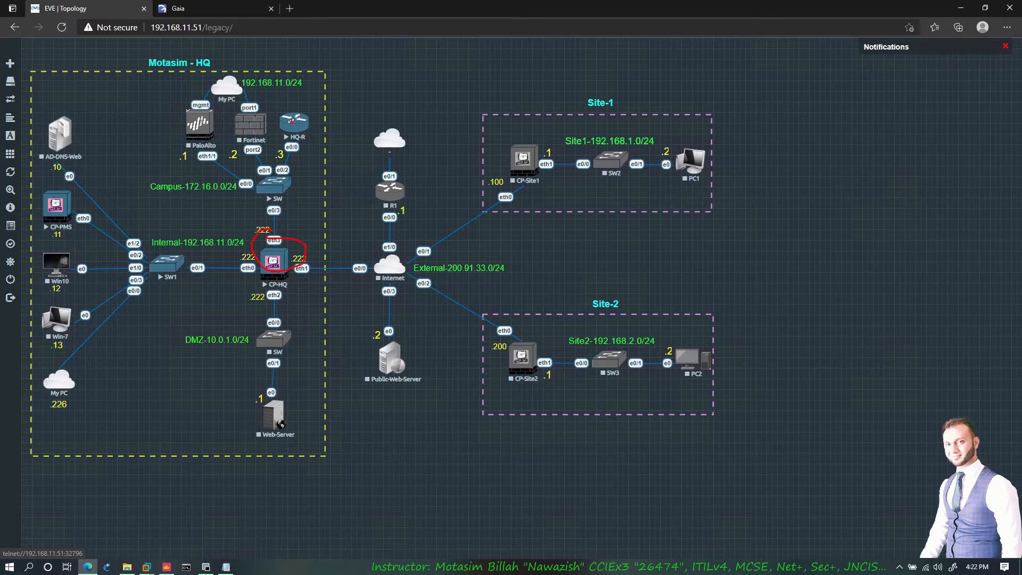
mouse_move(291, 121)
left_mouse_down()
mouse_move(303, 150)
mouse_move(285, 123)
mouse_move(274, 238)
mouse_move(291, 180)
left_mouse_up()
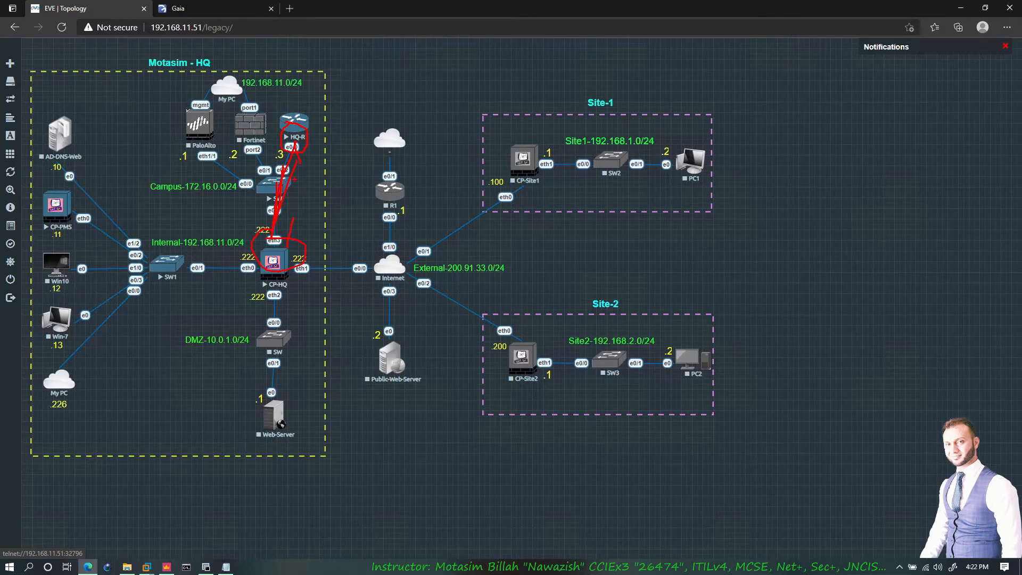
key("ctrl+z")
key("ctrl+z")
key("ctrl+z")
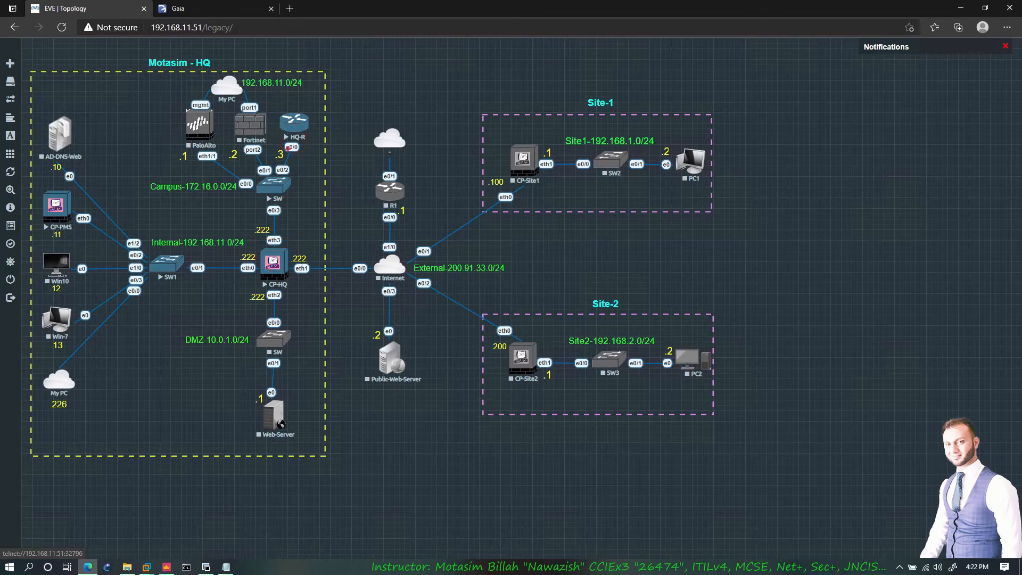
- Mark the campus switch, the DMZ switch and CP-HQ's eth2 link, then return to Gaia
mouse_move(301, 156)
left_mouse_down()
mouse_move(274, 237)
mouse_move(281, 150)
left_mouse_up()
left_click_drag(239, 366, 273, 290)
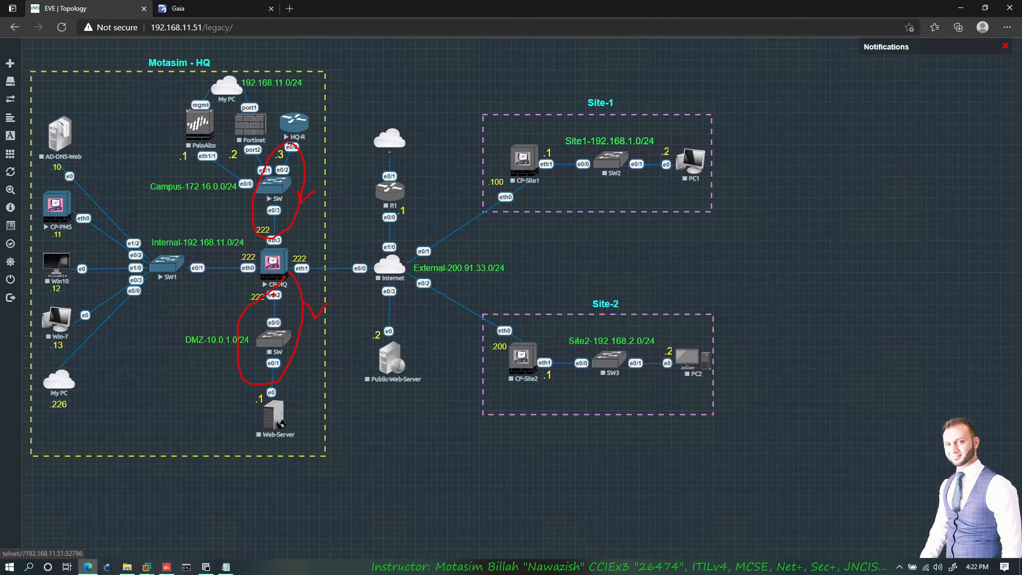
left_click_drag(272, 295, 231, 286)
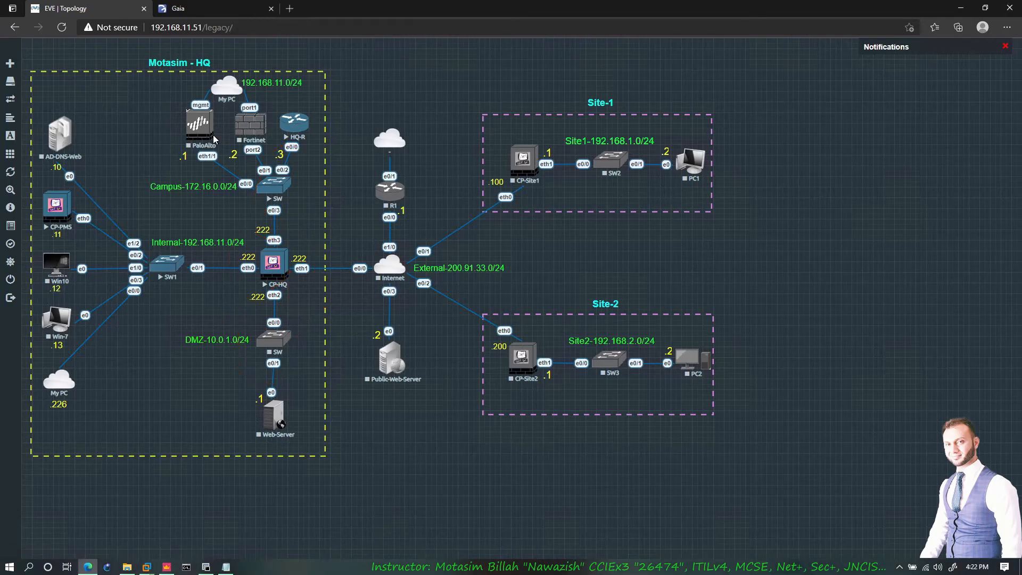
left_click(178, 8)
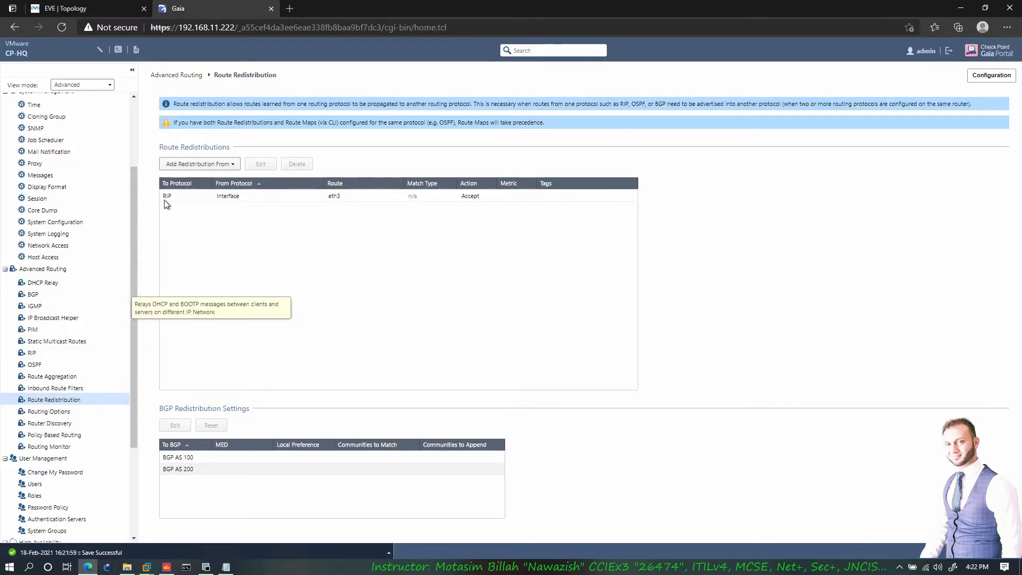
left_click(199, 168)
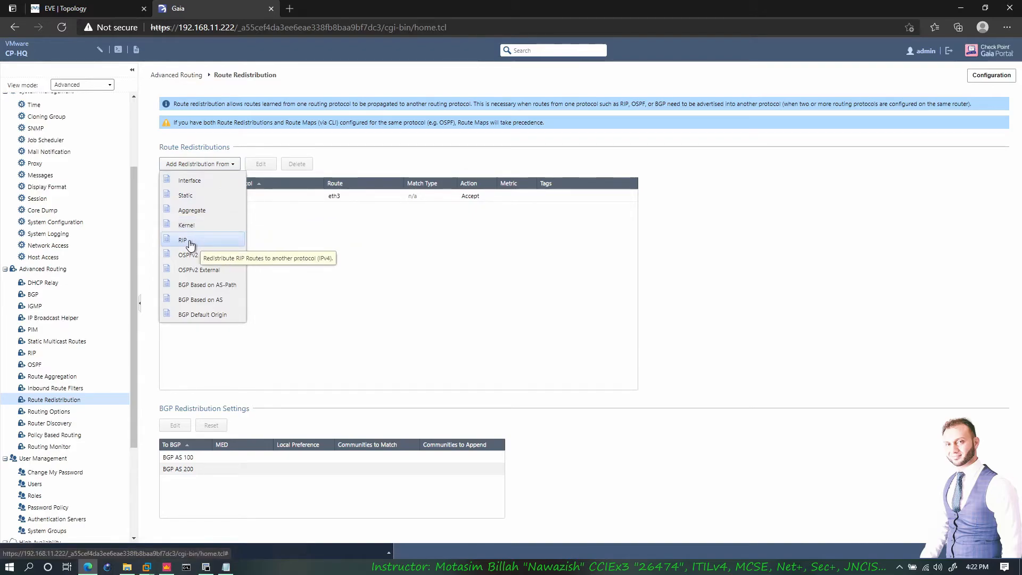
left_click(190, 242)
left_click(250, 119)
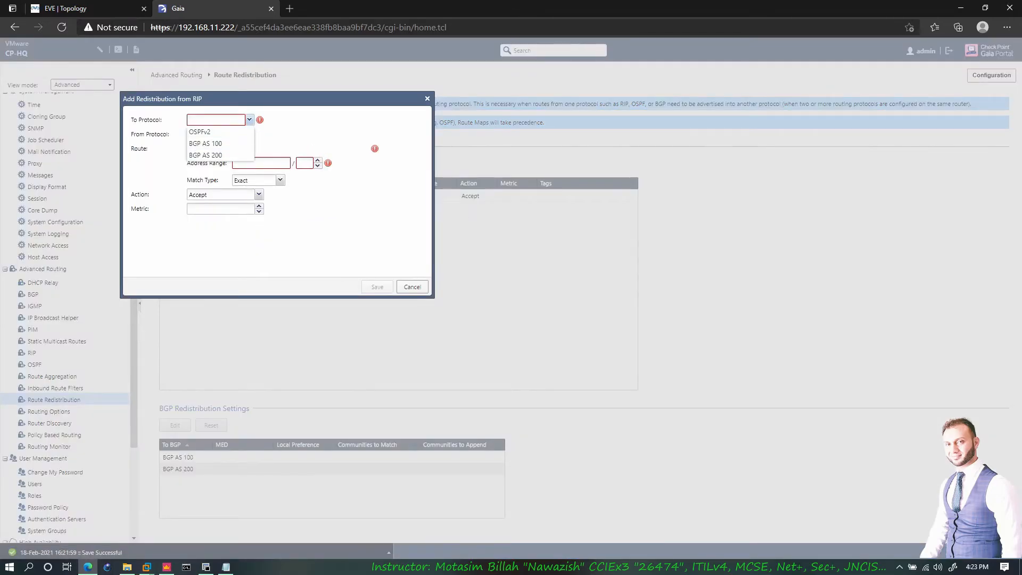
left_click(201, 130)
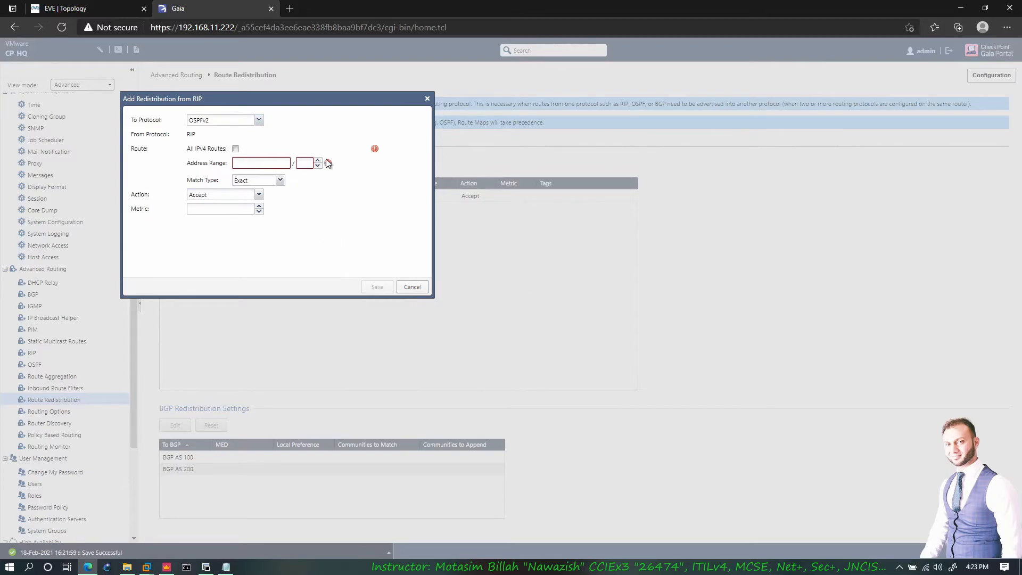
left_click(236, 148)
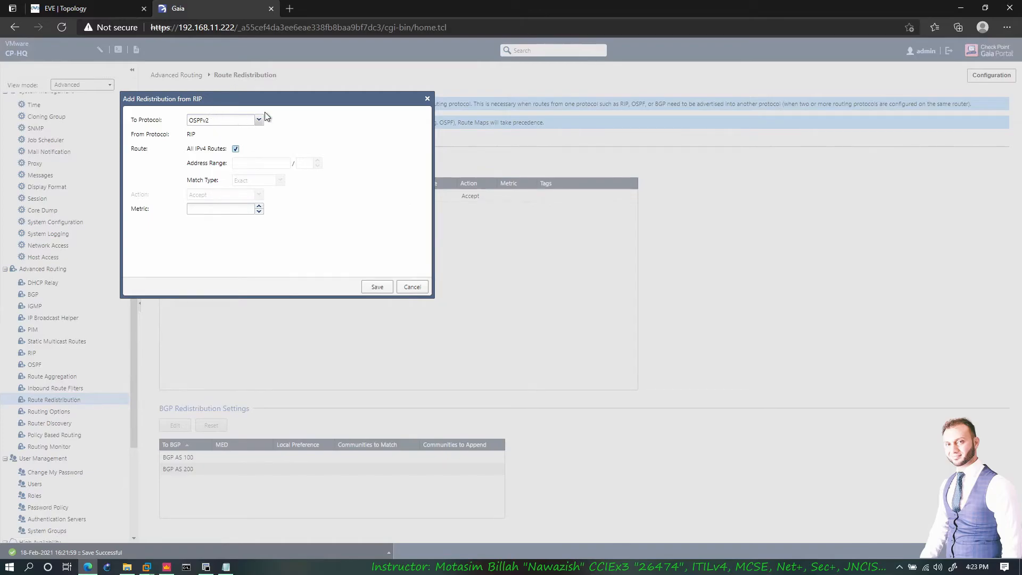
left_click_drag(252, 99, 280, 133)
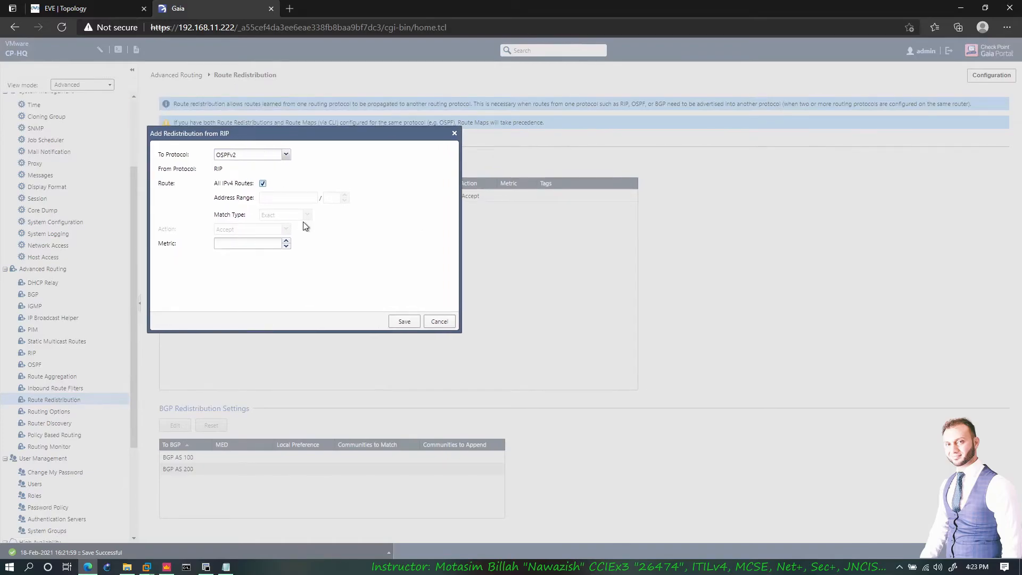
left_click(263, 183)
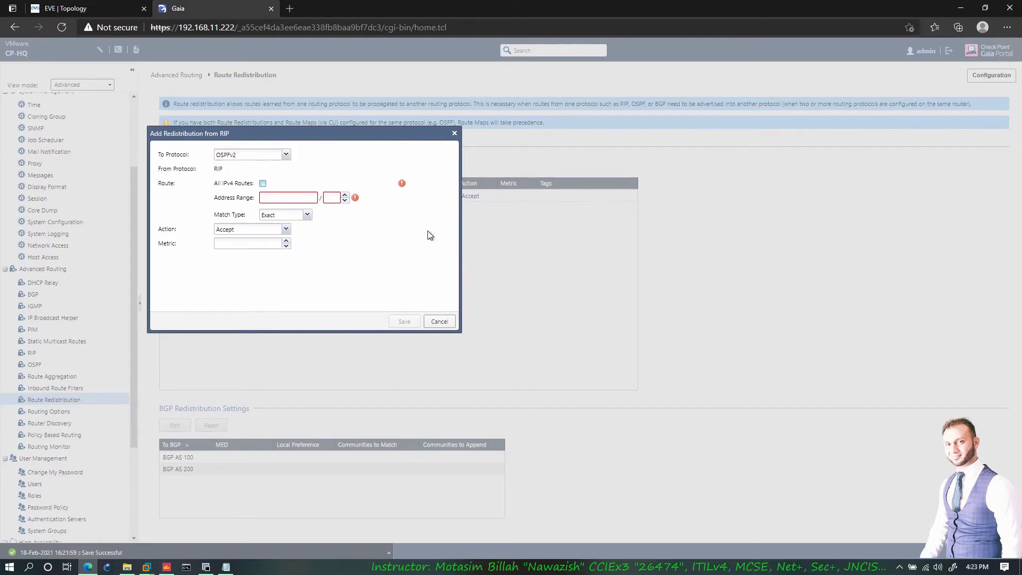
left_click(287, 230)
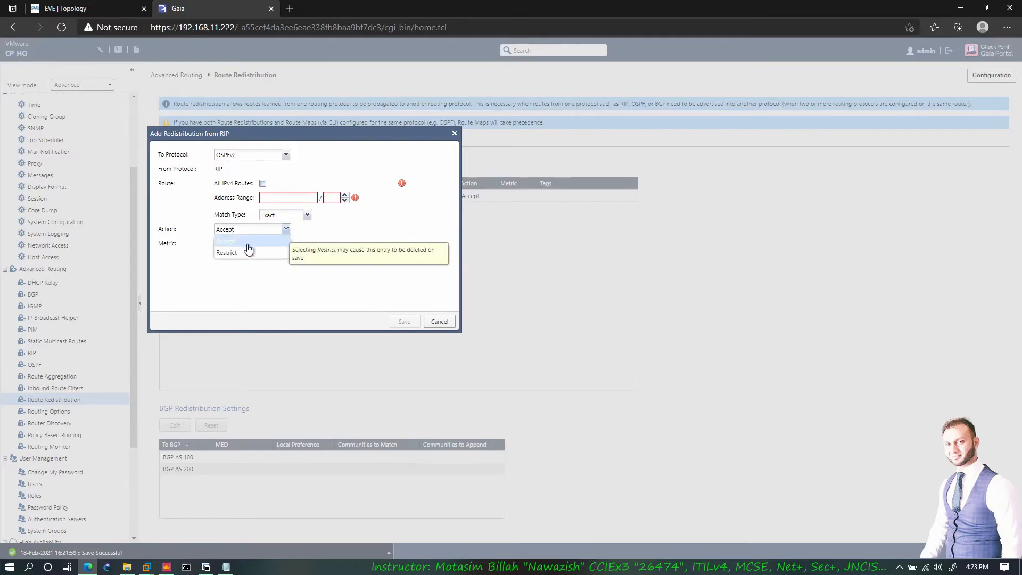
left_click(276, 252)
left_click(286, 229)
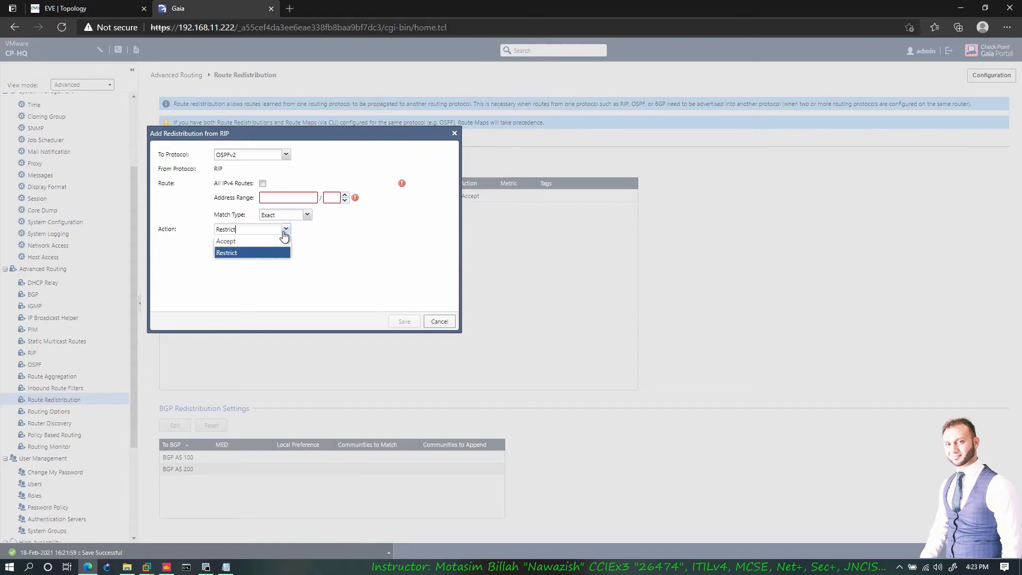
left_click(268, 245)
left_click(439, 322)
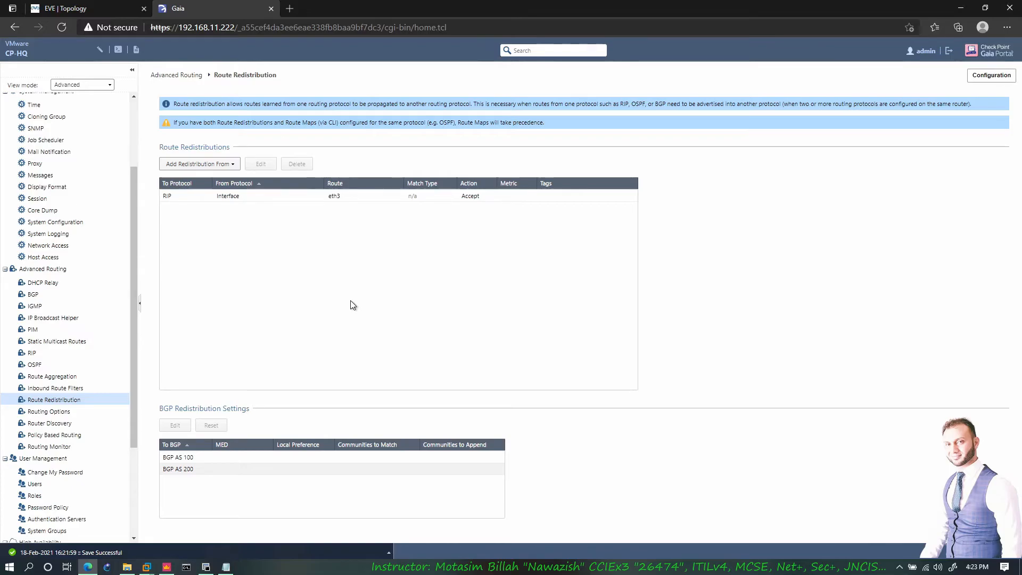
left_click(45, 415)
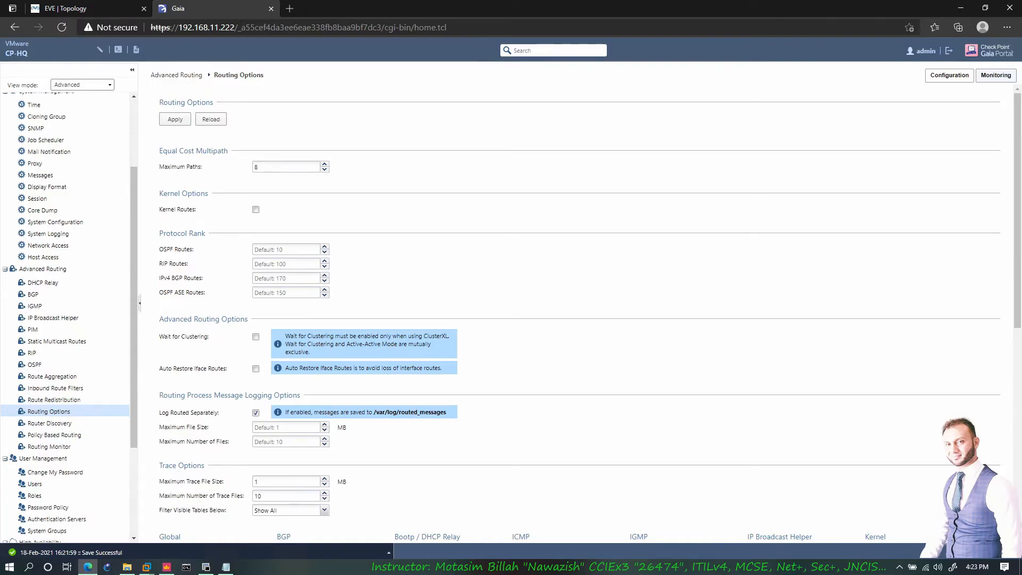
- Check the OSPF (10), RIP (100) and IPv4 BGP (170) protocol ranks without changing them
left_click(255, 249)
left_click(255, 264)
left_click(279, 278)
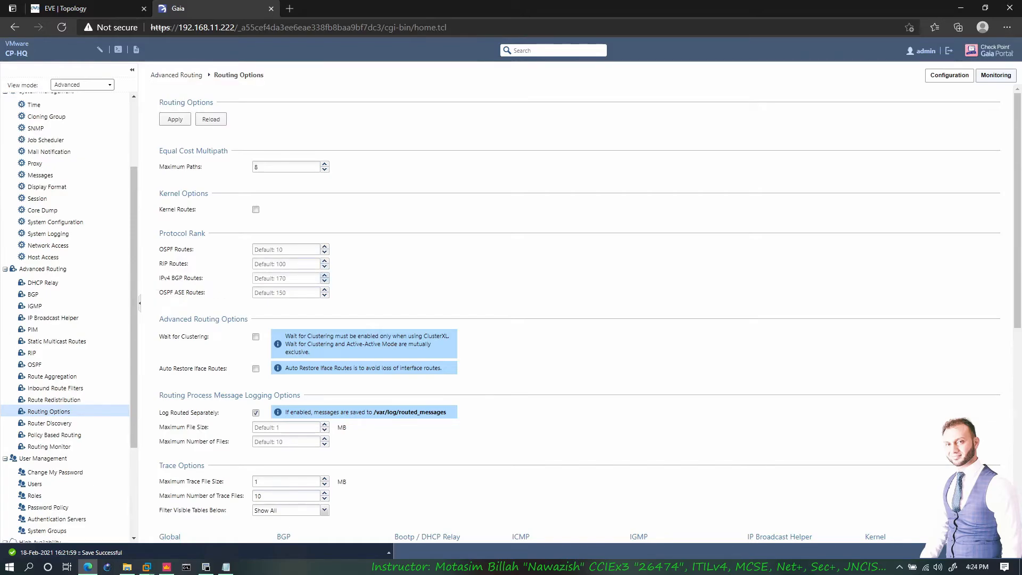
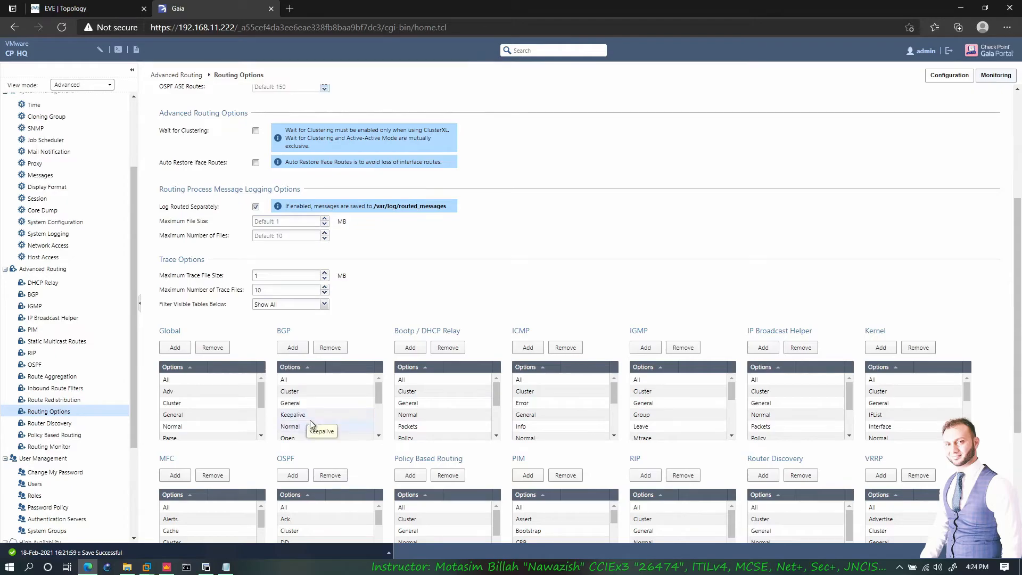
- Look over Routing Options, then go to Advanced Routing > Router Discovery, which lists no interfaces
scroll(322, 423, "down", 2)
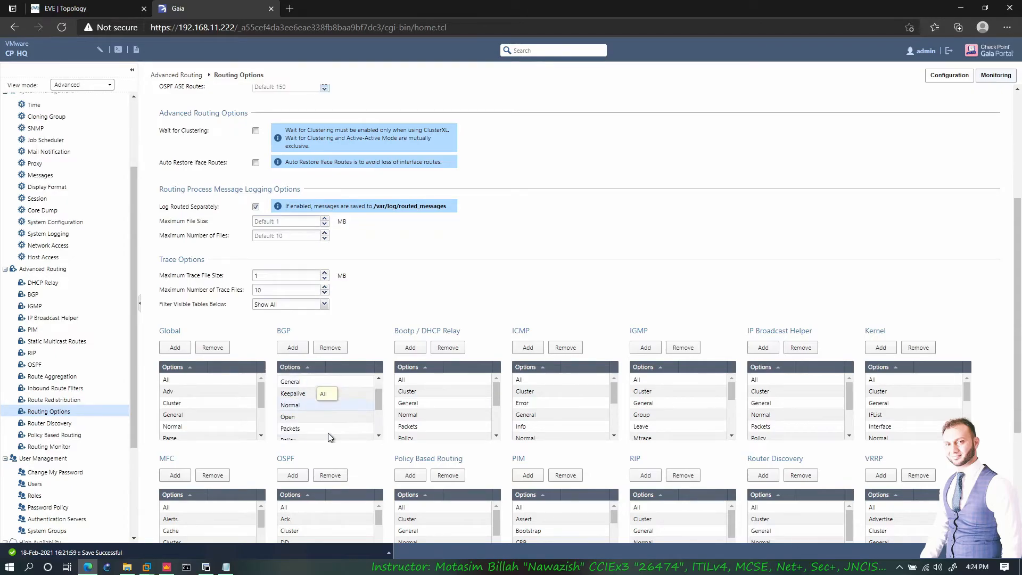
scroll(326, 418, "up", 1)
scroll(355, 437, "down", 5)
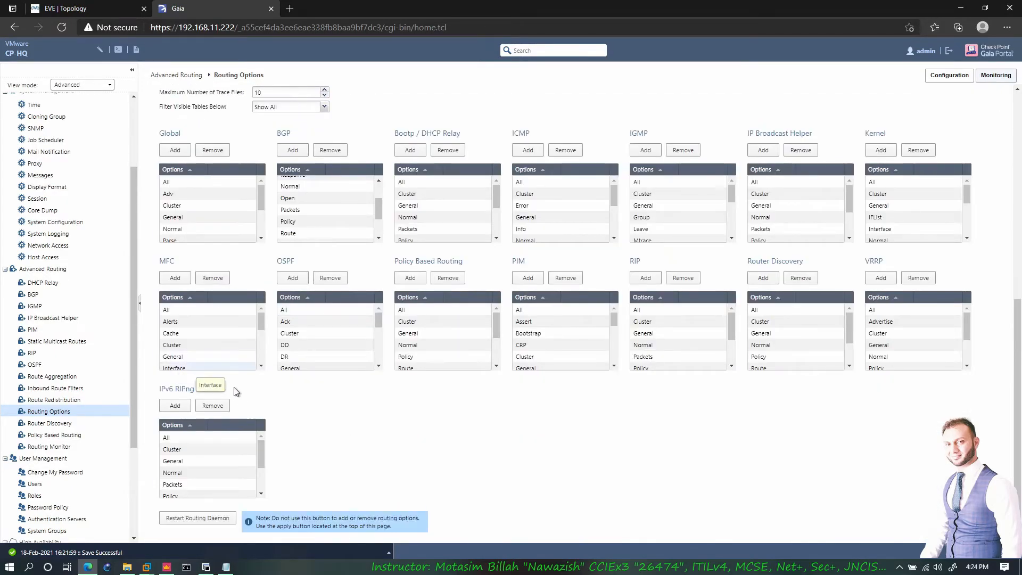
scroll(219, 390, "up", 8)
left_click(50, 423)
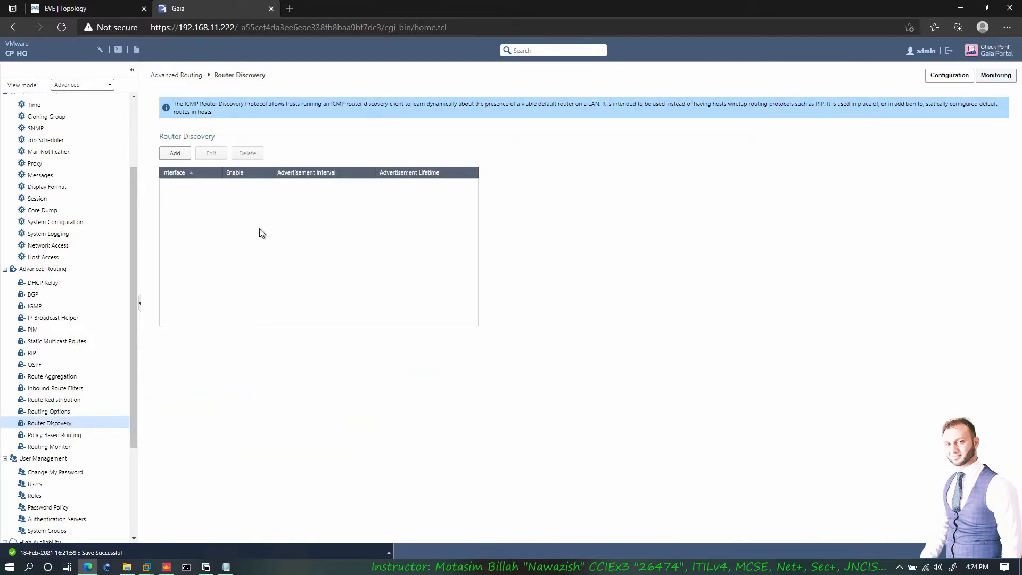
- Switch between Gaia and the EVE | Topology tab, ending on the lab network diagram
left_click(114, 10)
left_click(181, 11)
left_click(118, 9)
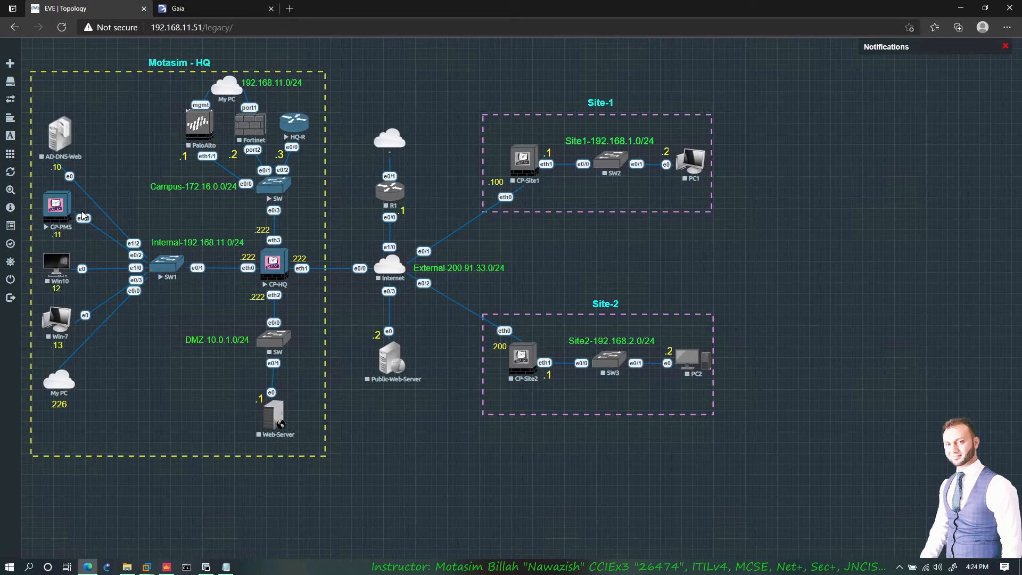
- Glance at the EVE-NG topology once more, then settle back on Gaia's empty Router Discovery page
left_click(180, 8)
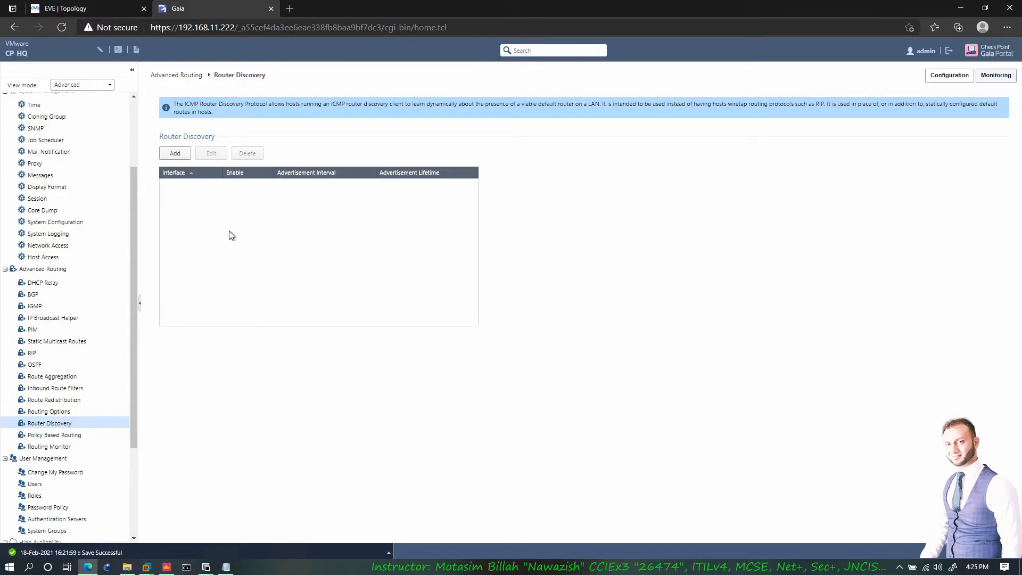
left_click(92, 12)
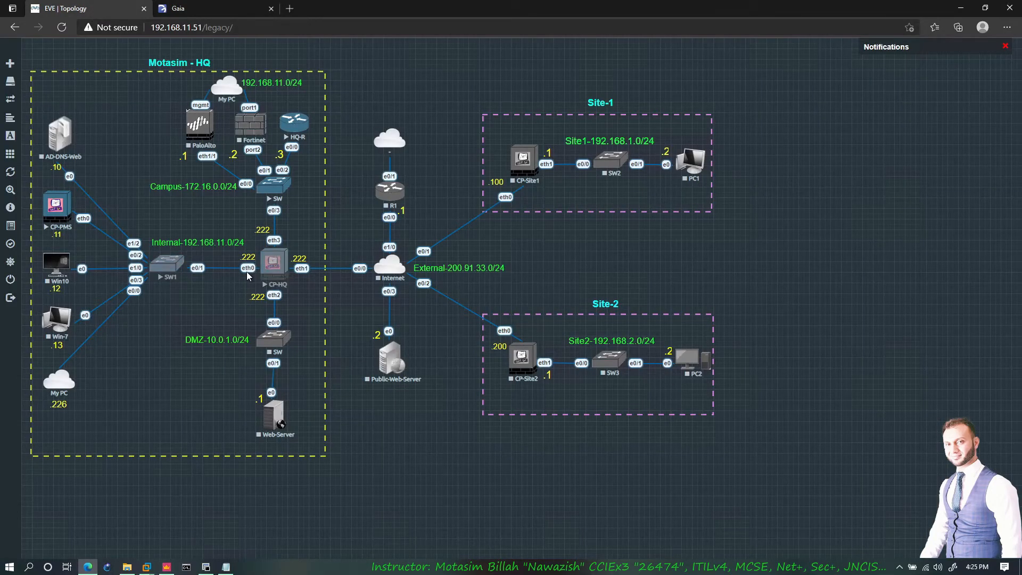
left_click(194, 15)
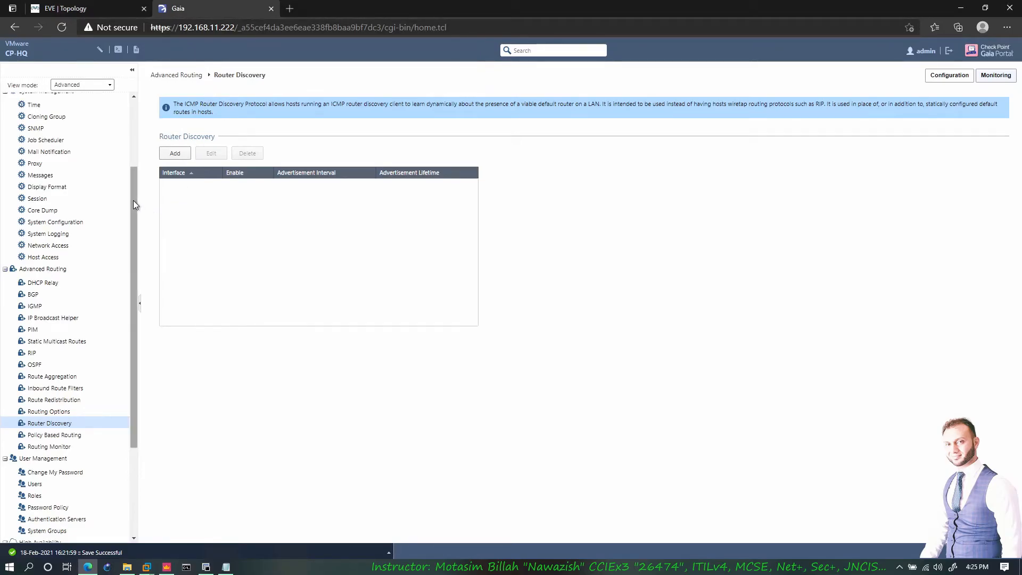
scroll(134, 200, "down", 3)
- Go to Advanced Routing > Policy Based Routing, where Action Tables and Policy Rules are empty
left_click(57, 352)
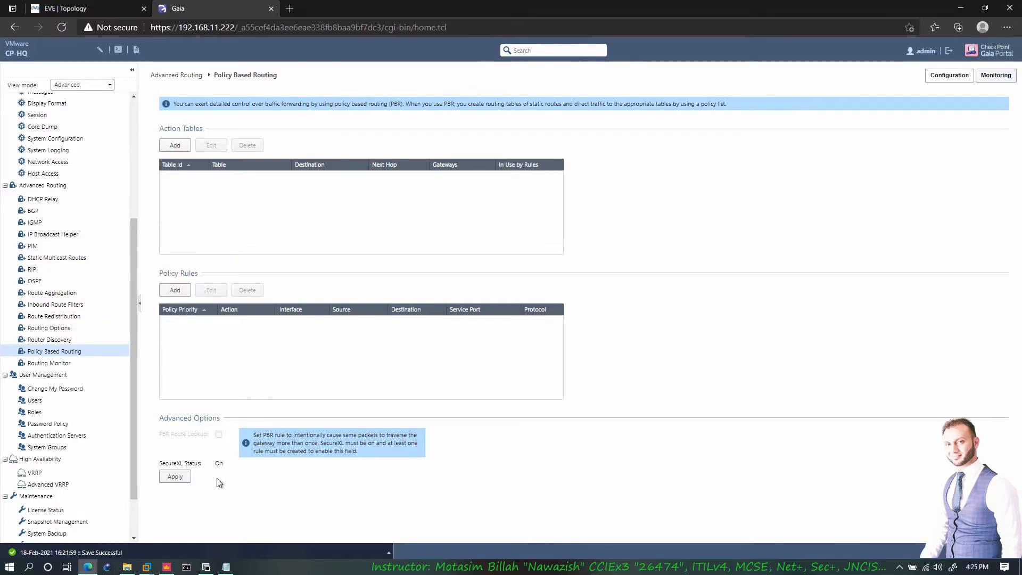
left_click(53, 364)
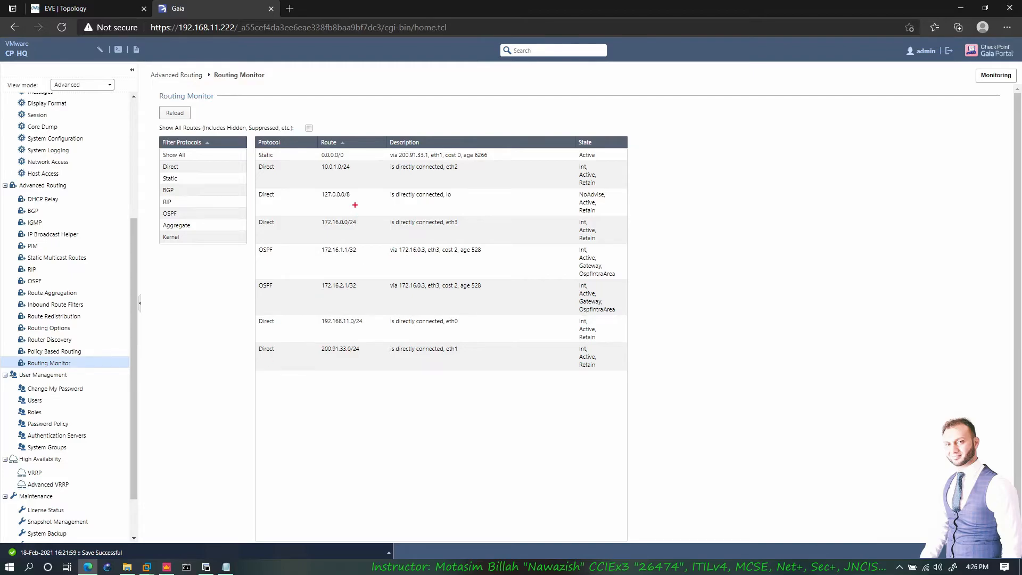
- Annotate the 127.0.0.0/8 loopback route, its NoAdvise state and the OSPF route's age 528, then clear the marks
mouse_move(357, 204)
left_mouse_down()
mouse_move(372, 188)
mouse_move(382, 207)
mouse_move(356, 202)
left_mouse_up()
mouse_move(565, 188)
left_mouse_down()
mouse_move(590, 182)
mouse_move(569, 185)
left_mouse_up()
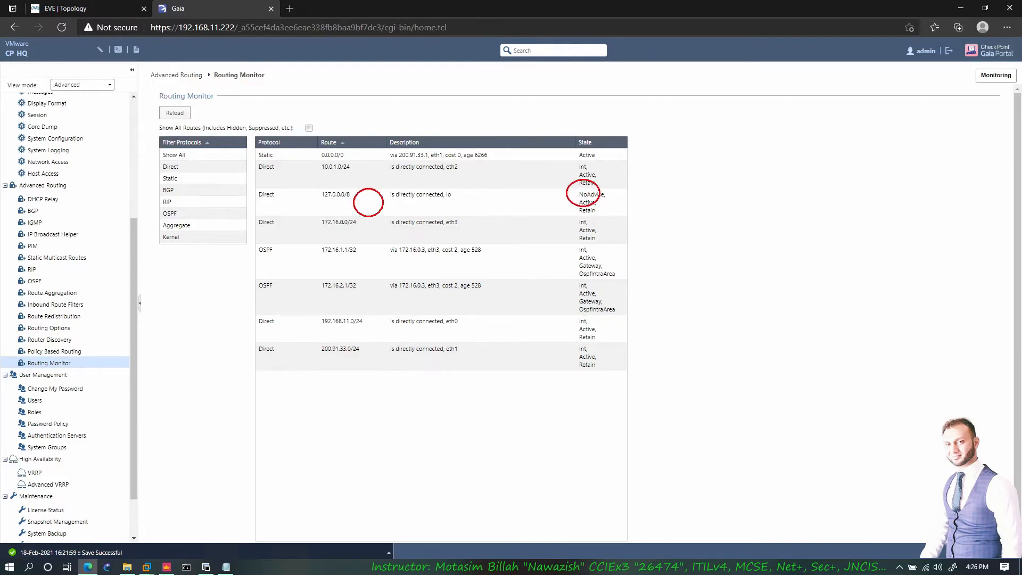
mouse_move(487, 270)
left_mouse_down()
mouse_move(494, 300)
mouse_move(482, 269)
left_mouse_up()
left_click_drag(391, 209, 567, 194)
mouse_move(371, 213)
left_mouse_down()
mouse_move(472, 277)
mouse_move(517, 260)
mouse_move(579, 205)
mouse_move(643, 182)
mouse_move(631, 185)
left_mouse_up()
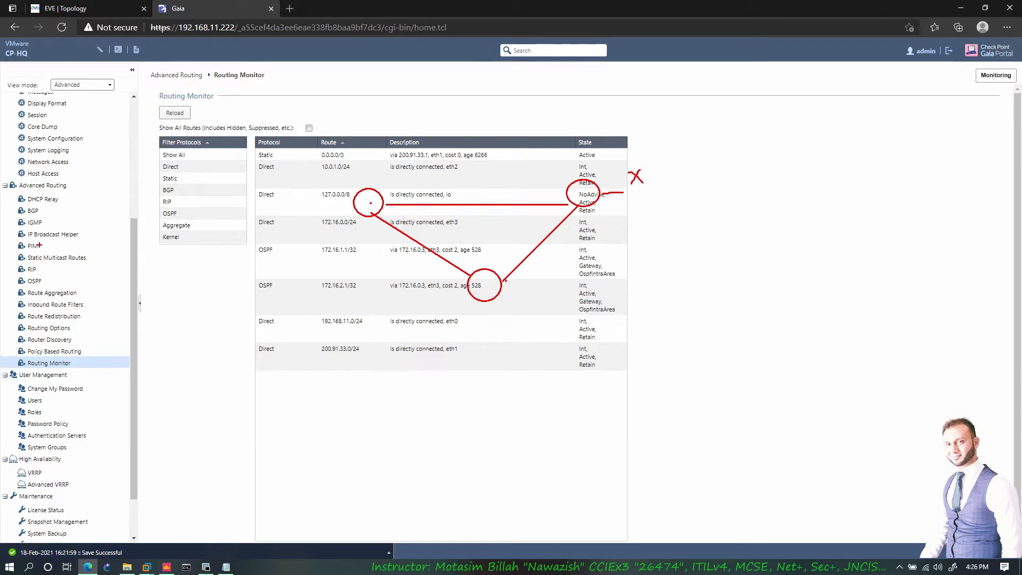
mouse_move(376, 199)
left_mouse_down()
mouse_move(507, 191)
mouse_move(501, 198)
left_mouse_up()
left_click_drag(385, 196, 505, 193)
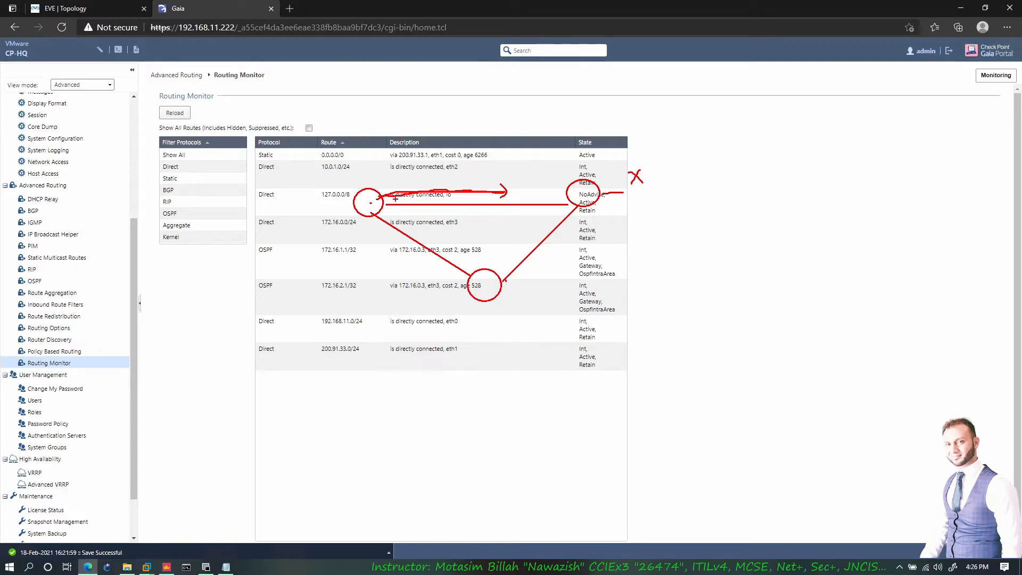
mouse_move(368, 212)
left_mouse_down()
mouse_move(466, 283)
mouse_move(556, 235)
mouse_move(556, 255)
left_mouse_up()
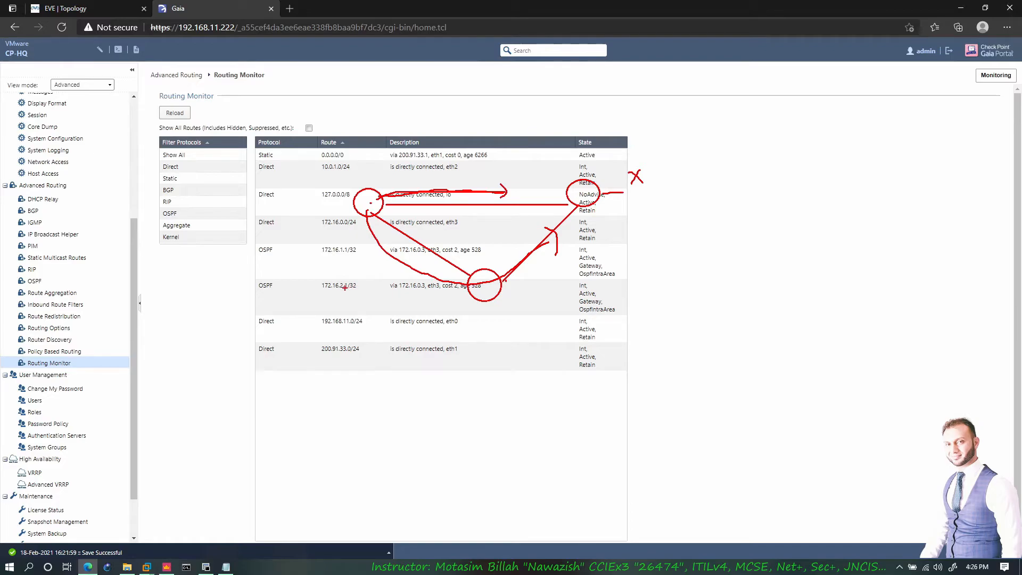
key("Escape")
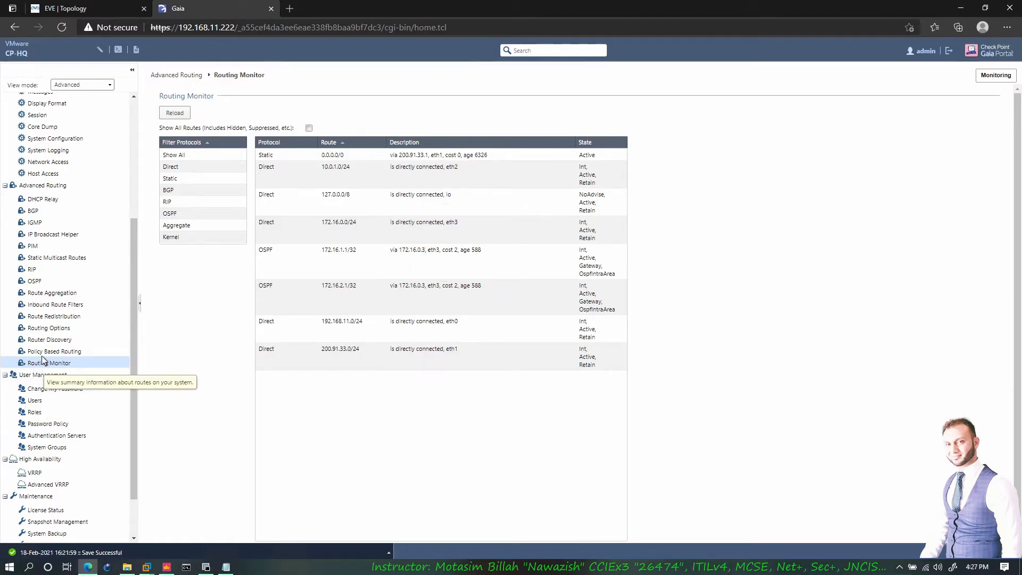
- Start a new Policy Based Routing action table, toggle Default Route on and off, and cancel adding an IP gateway
left_click(53, 351)
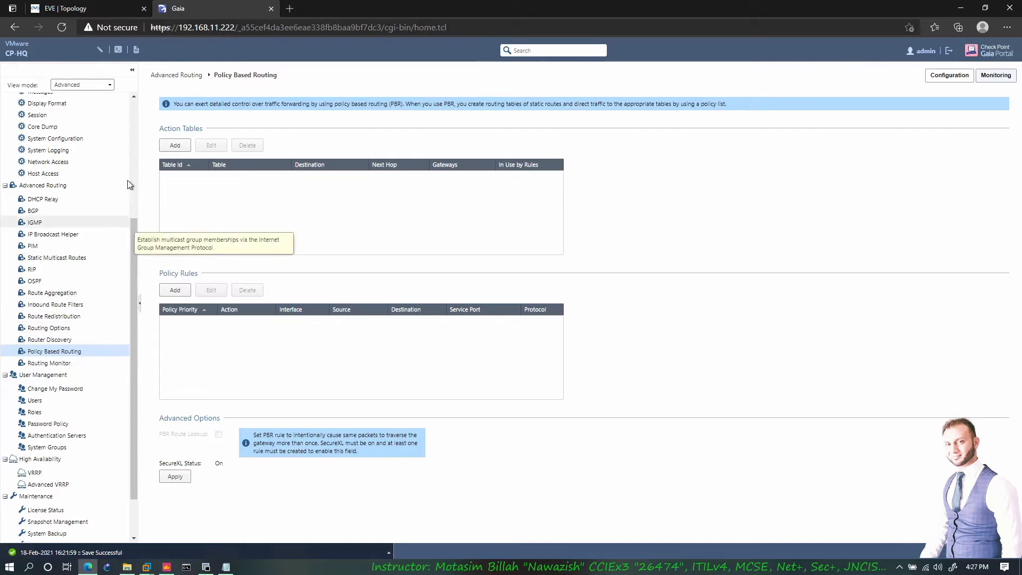
left_click(173, 145)
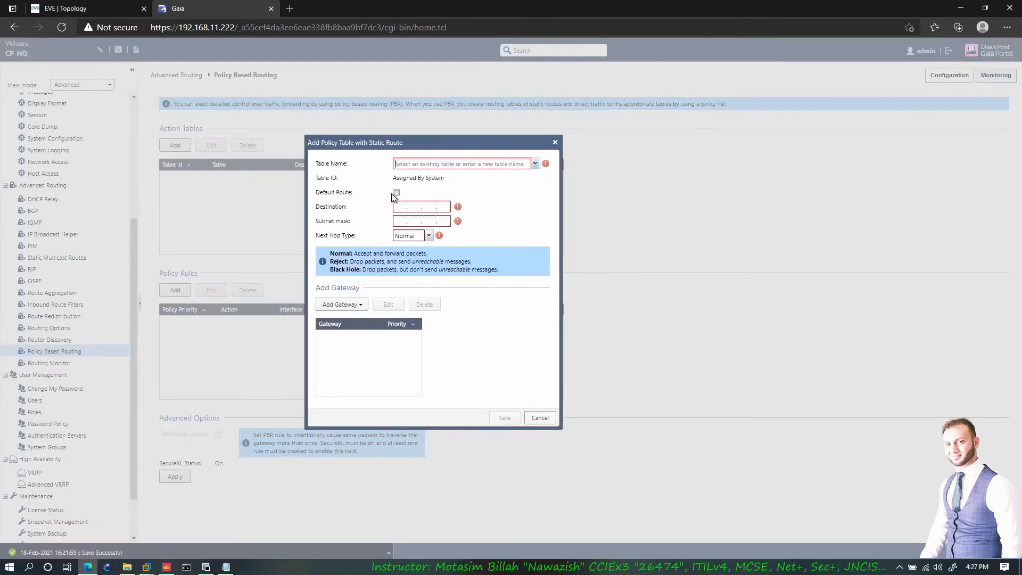
left_click(397, 192)
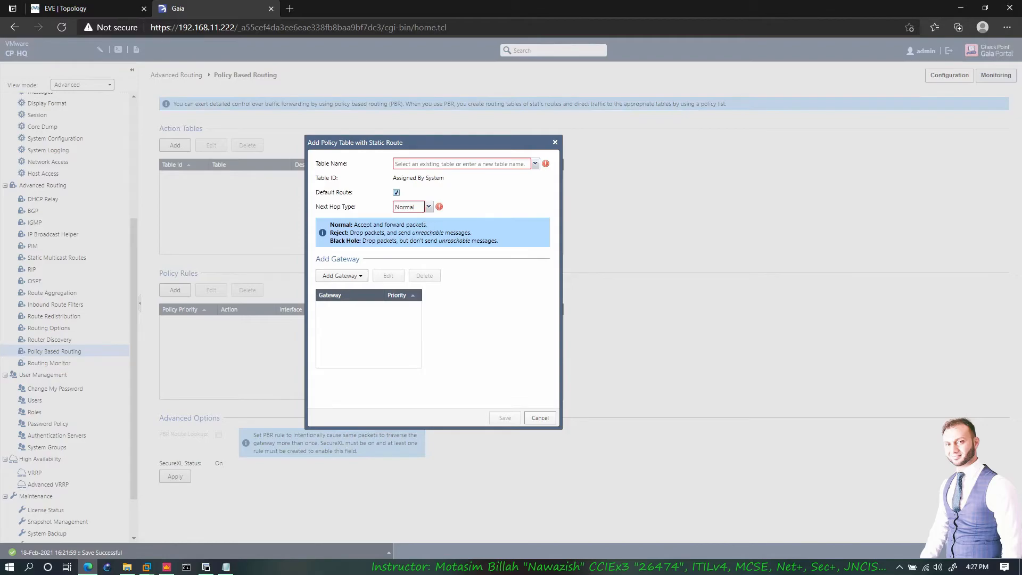
left_click(396, 193)
left_click(399, 206)
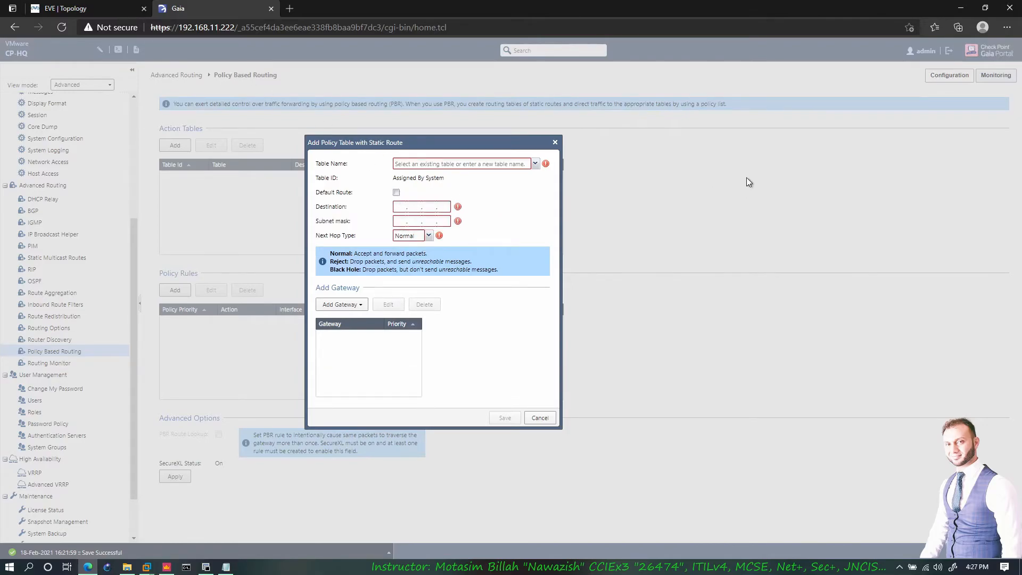
left_click(400, 221)
left_click(347, 304)
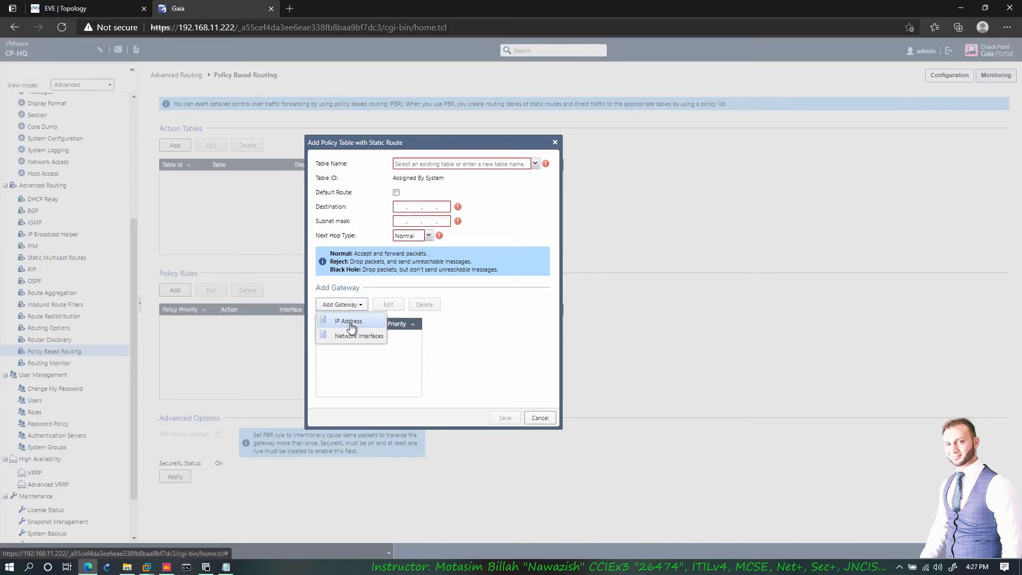
left_click(348, 321)
left_click(539, 266)
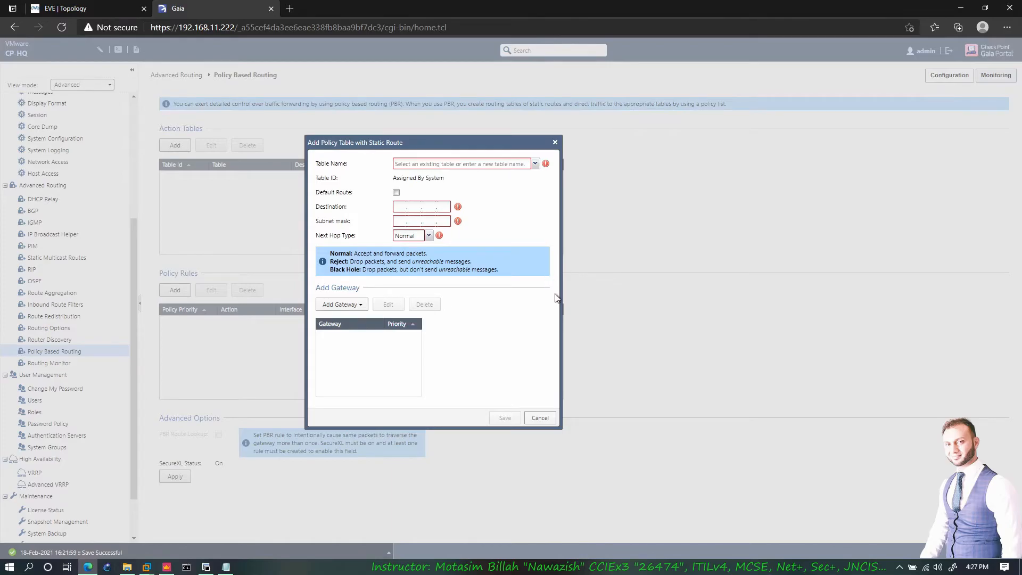
- Sketch marks and connecting lines beside the action-table form, clear them, and close the form unsaved
left_click(592, 207)
left_click(748, 205)
left_click_drag(641, 291, 644, 289)
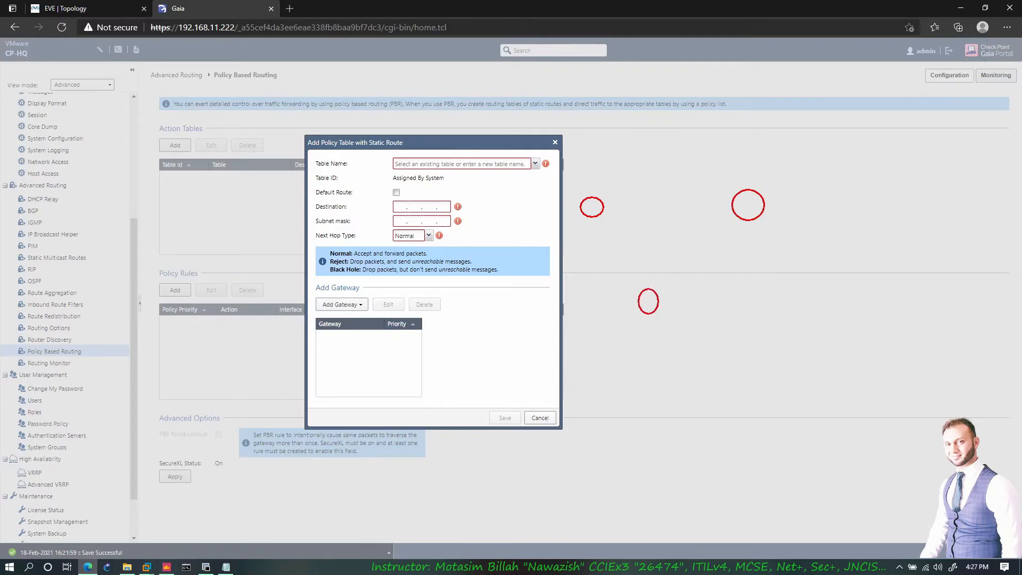
left_click_drag(596, 212, 648, 285)
key("ctrl+z")
left_click_drag(593, 214, 645, 289)
left_click_drag(734, 235, 638, 293)
left_click_drag(608, 206, 820, 204)
left_click_drag(817, 191, 801, 204)
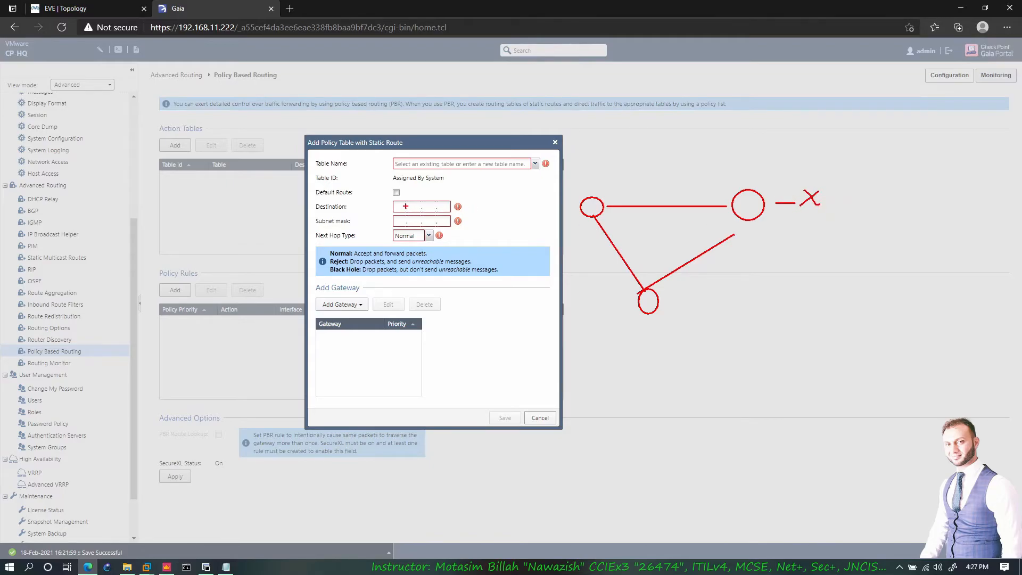
left_click_drag(406, 206, 429, 205)
left_click_drag(574, 220, 629, 289)
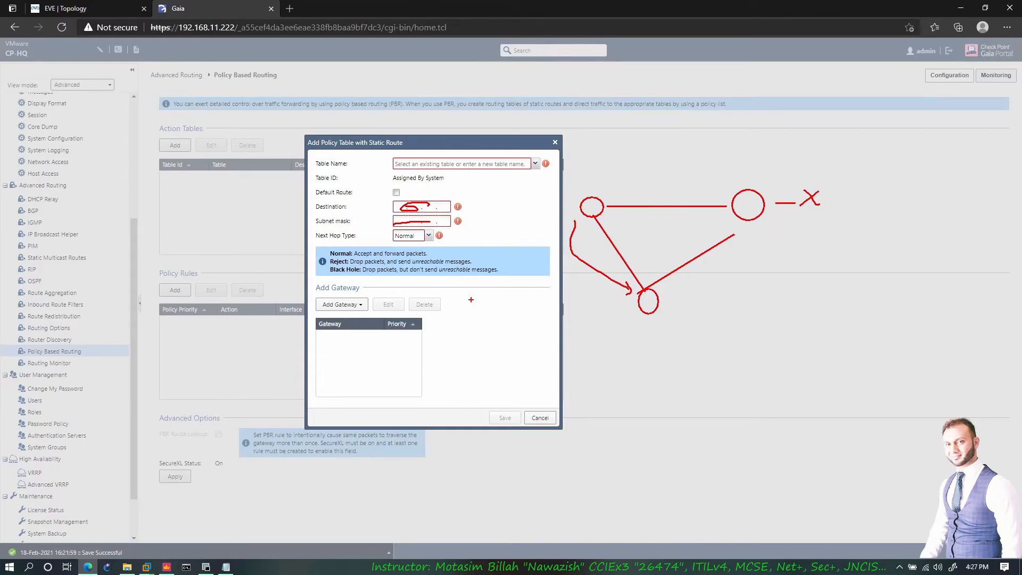
key("Escape")
right_click(494, 343)
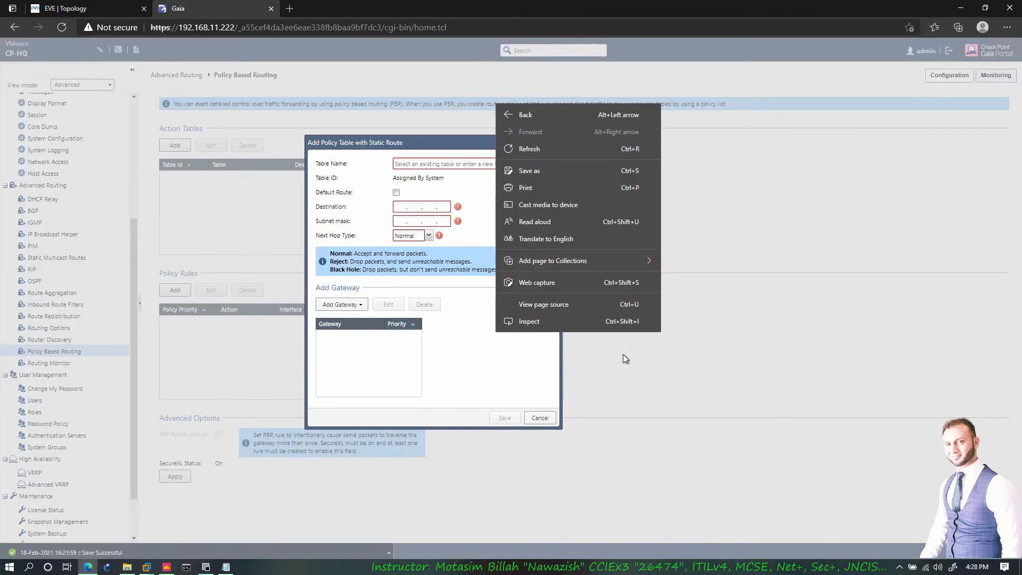
key("Escape")
key("Escape")
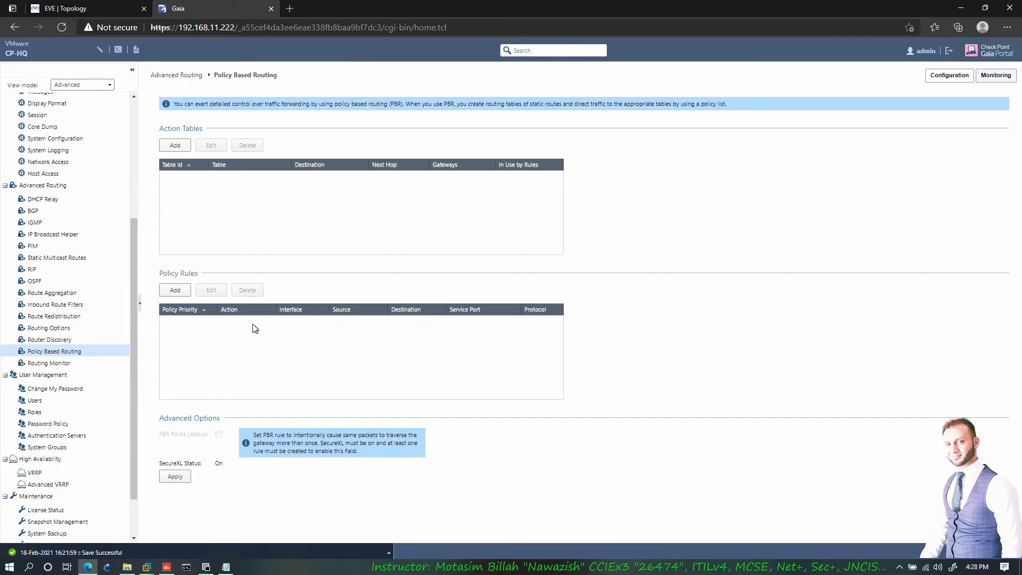
- Try a new policy rule's protocol, port, destination, source and Main Table options, discard it, and reopen Routing Monitor
left_click(174, 291)
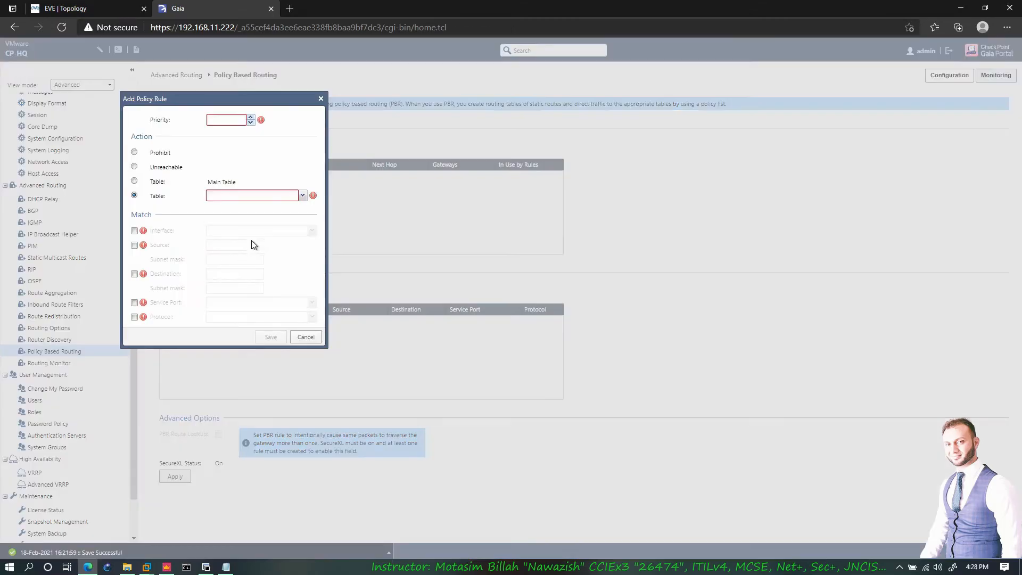
left_click(134, 316)
left_click(134, 303)
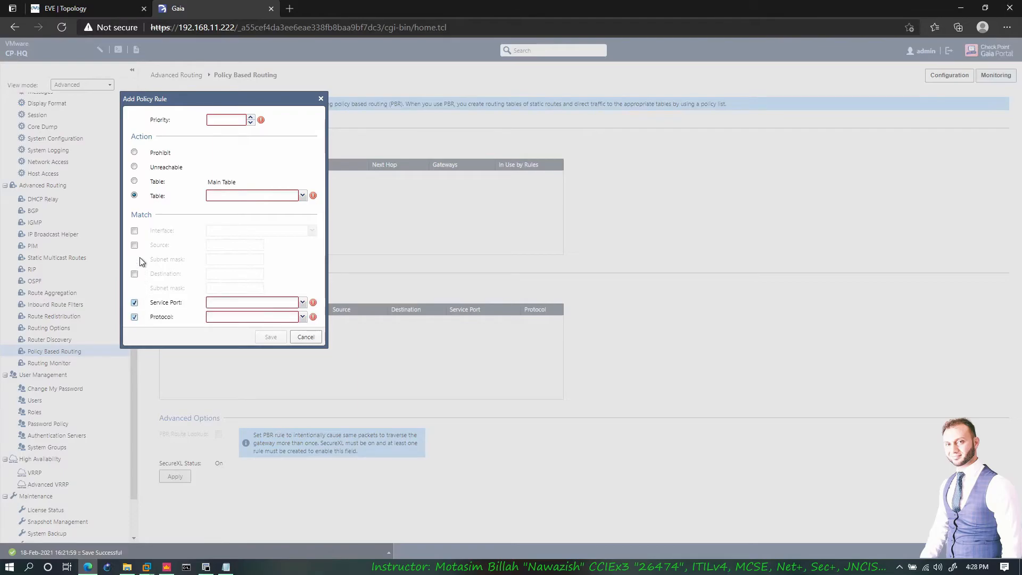
left_click(134, 274)
left_click(134, 245)
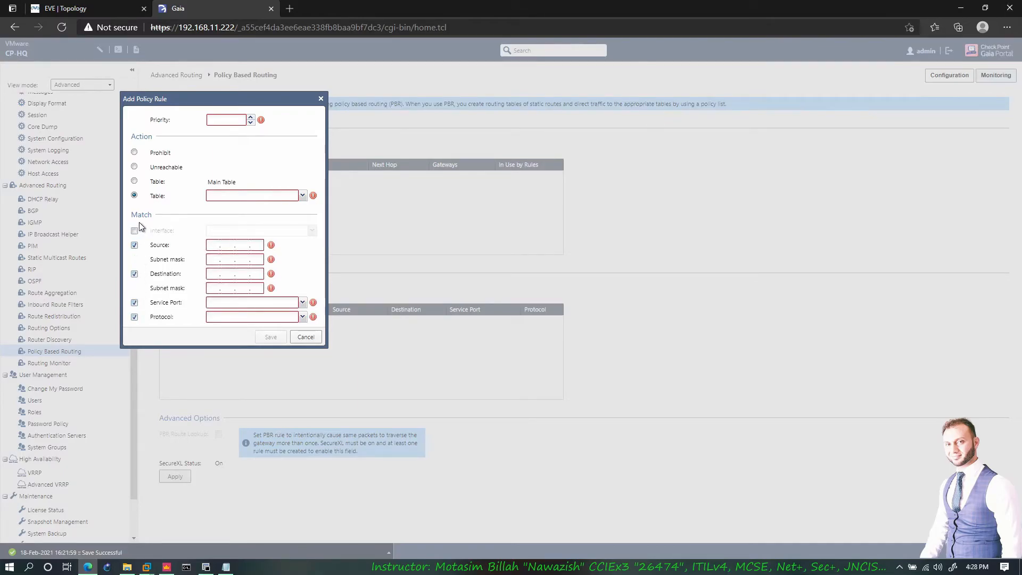
left_click(135, 182)
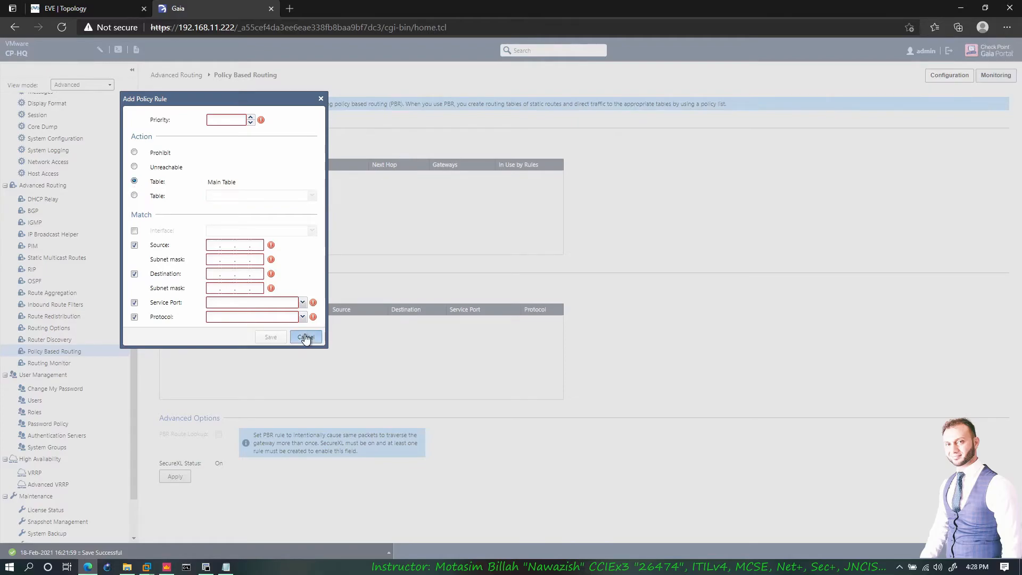
left_click(306, 337)
left_click(123, 363)
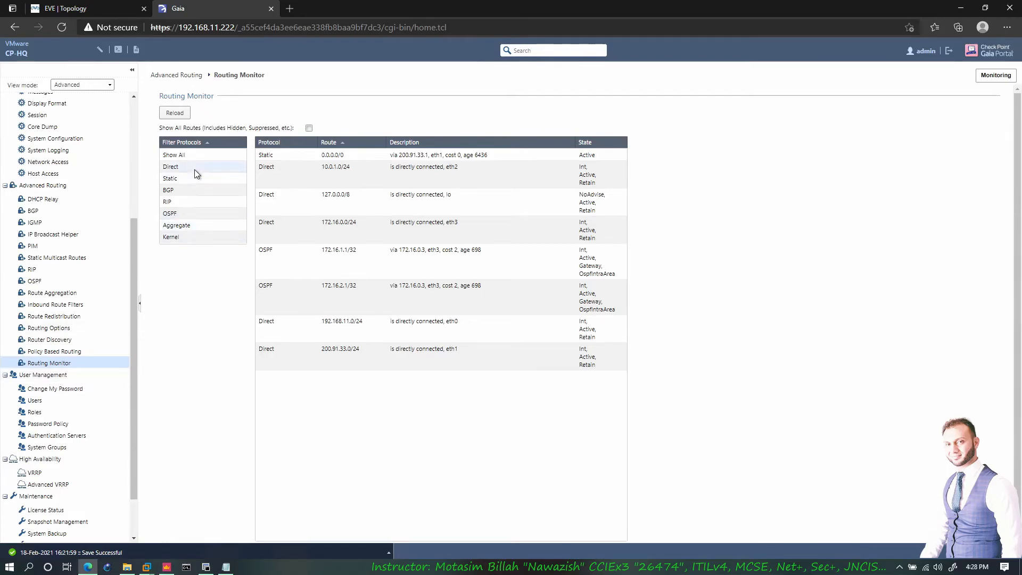
- Filter routes by Connected, Static, BGP, OSPF and Aggregate, reload all protocols, then go to Change My Password
left_click(174, 112)
left_click(167, 167)
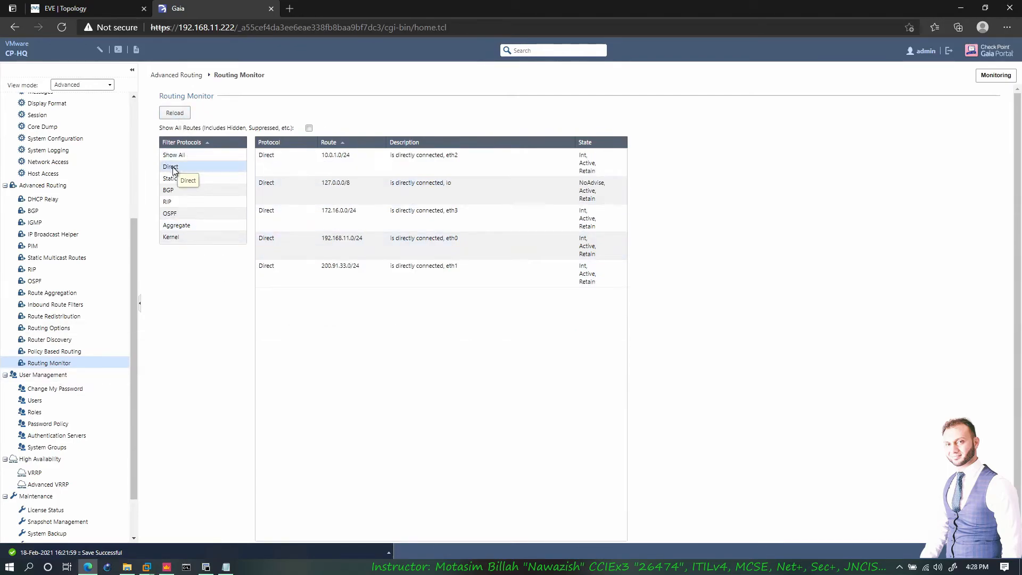
left_click(171, 180)
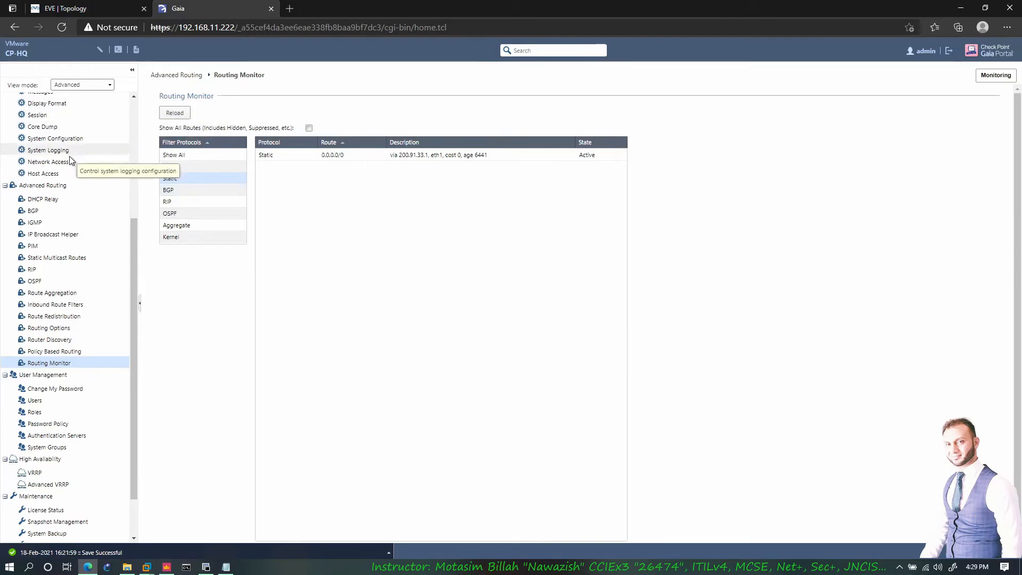
left_click(186, 192)
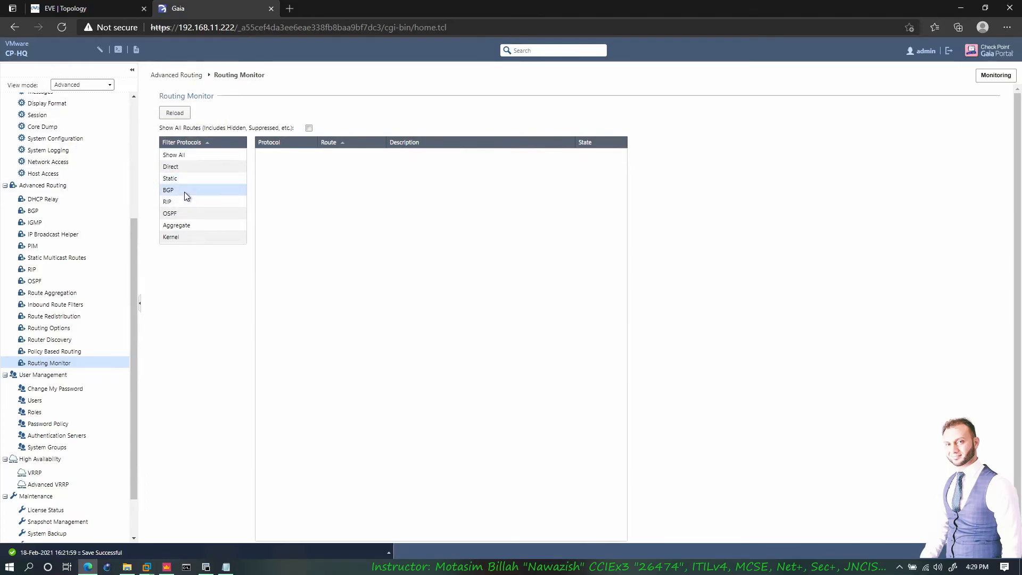
left_click(205, 214)
left_click(180, 227)
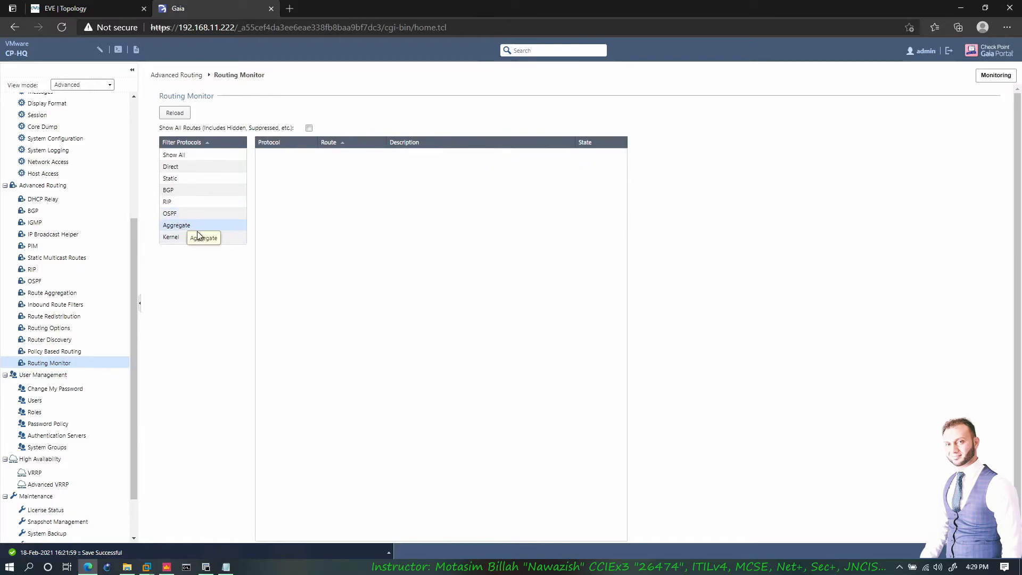
left_click(188, 153)
left_click(179, 112)
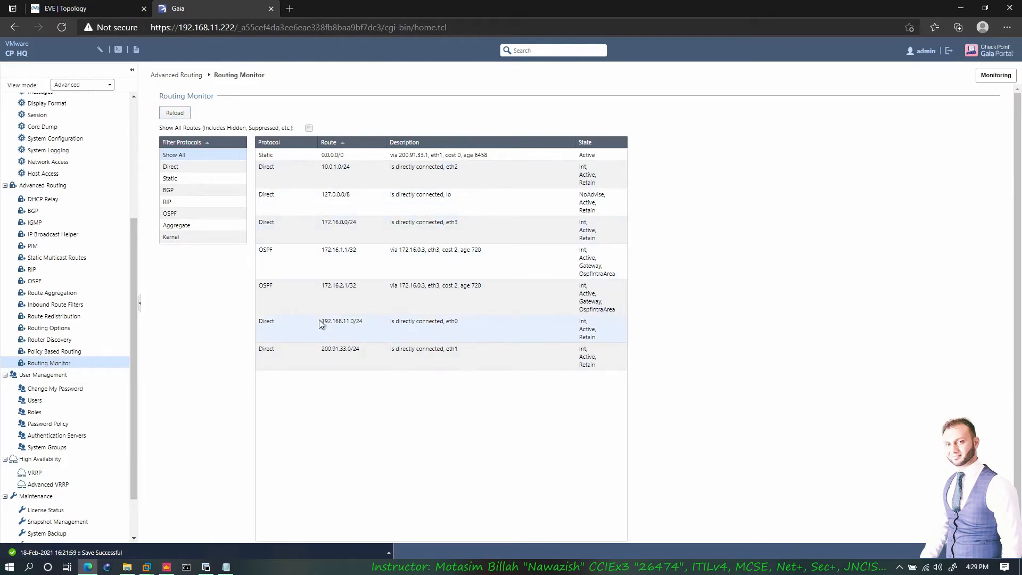
scroll(133, 391, "down", 1)
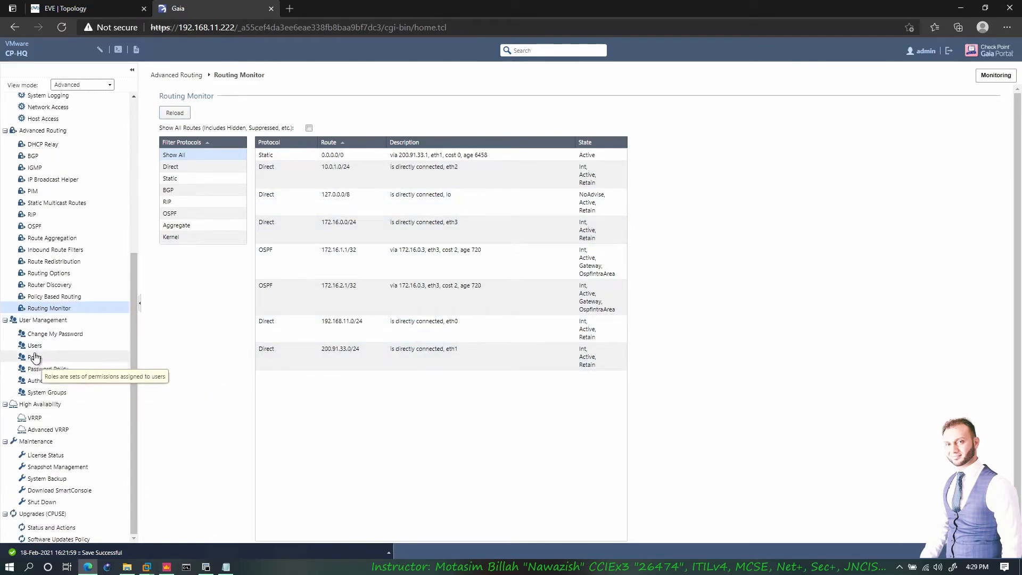
left_click(61, 334)
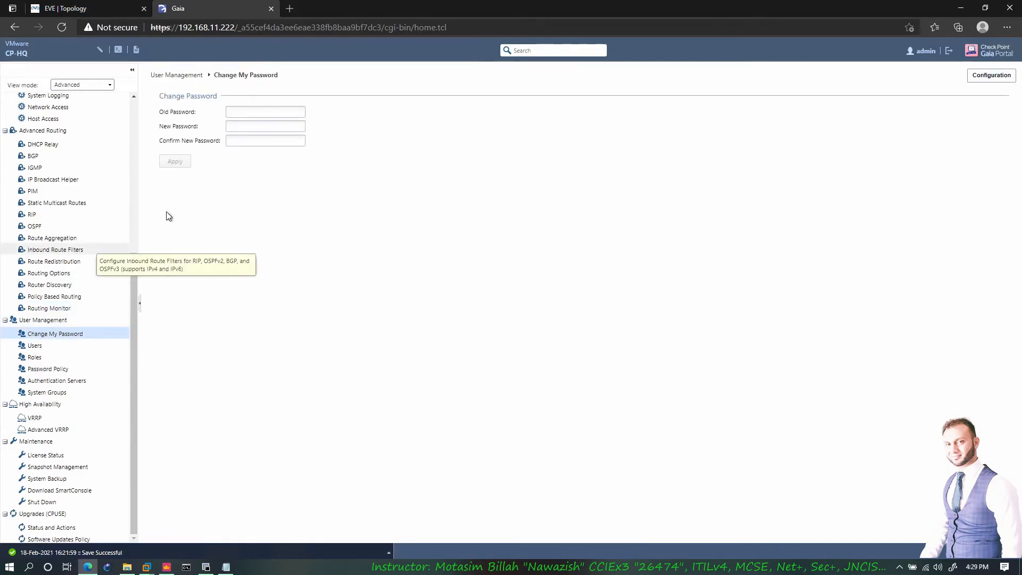
- Leave the password form untouched and view the Users list showing the admin and monitor accounts
left_click(261, 112)
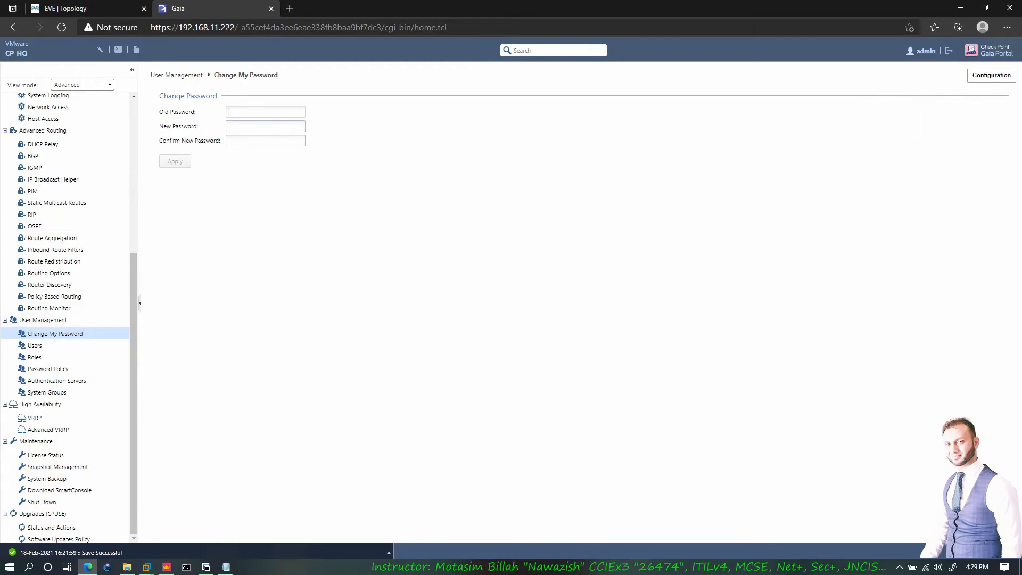
left_click(33, 345)
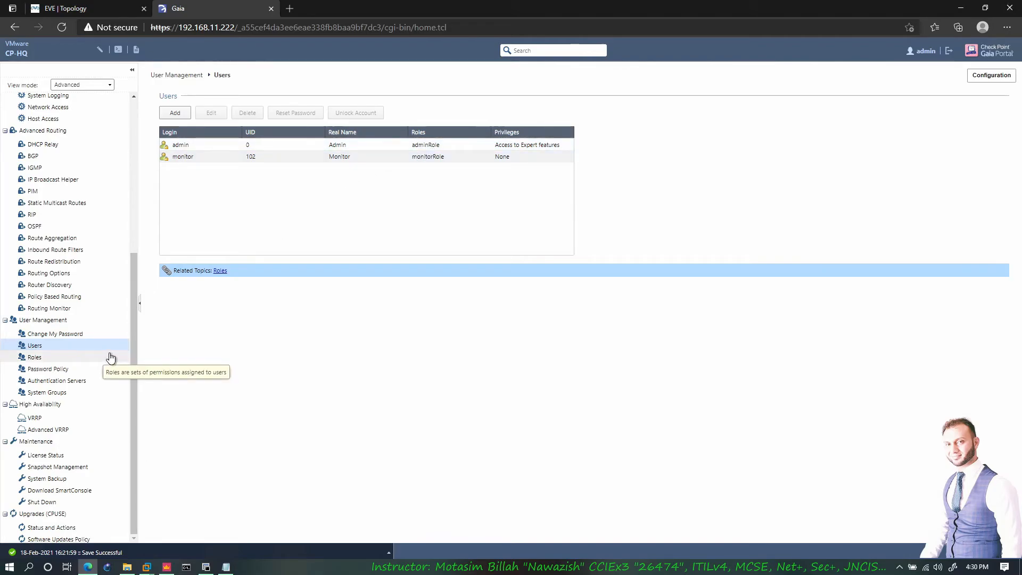
left_click(40, 358)
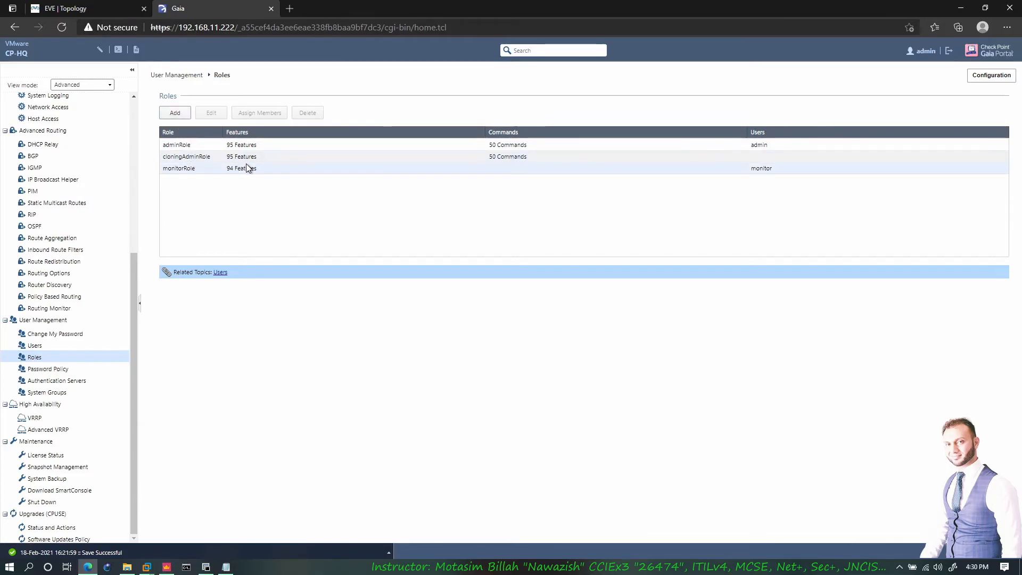
- Review monitorRole's feature permissions and close its editor without changes
double_click(186, 168)
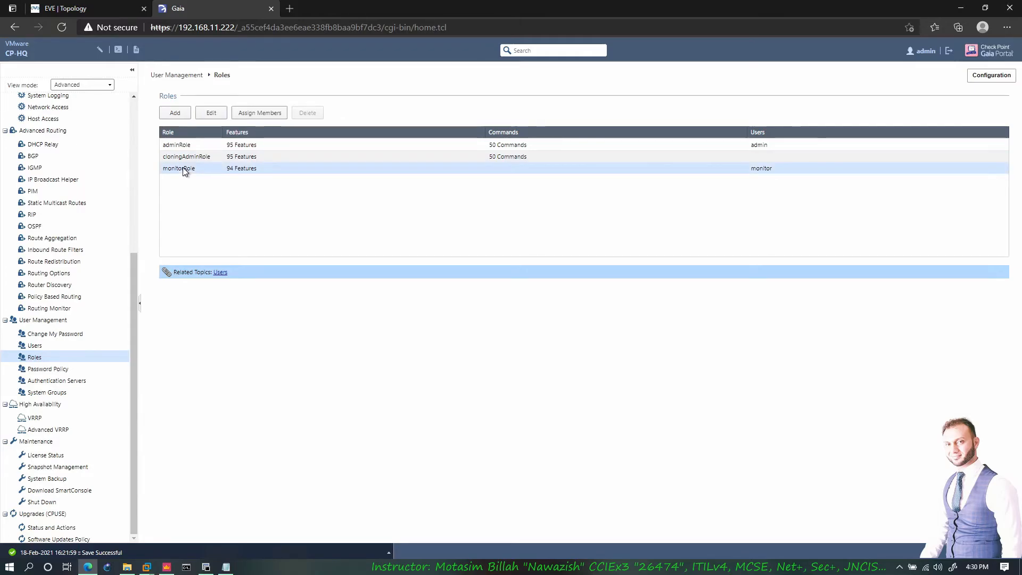
scroll(362, 314, "down", 3)
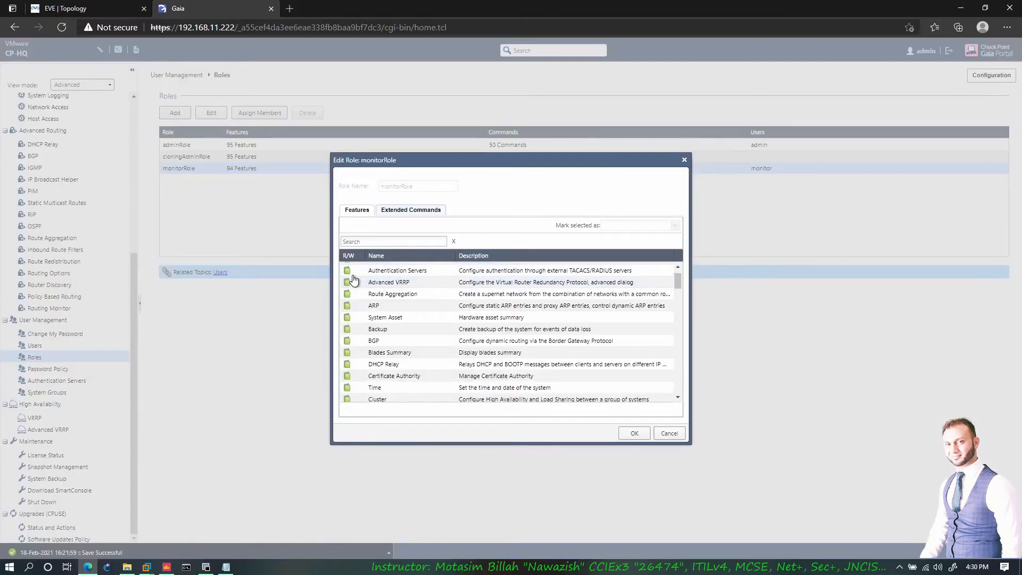
scroll(354, 341, "down", 3)
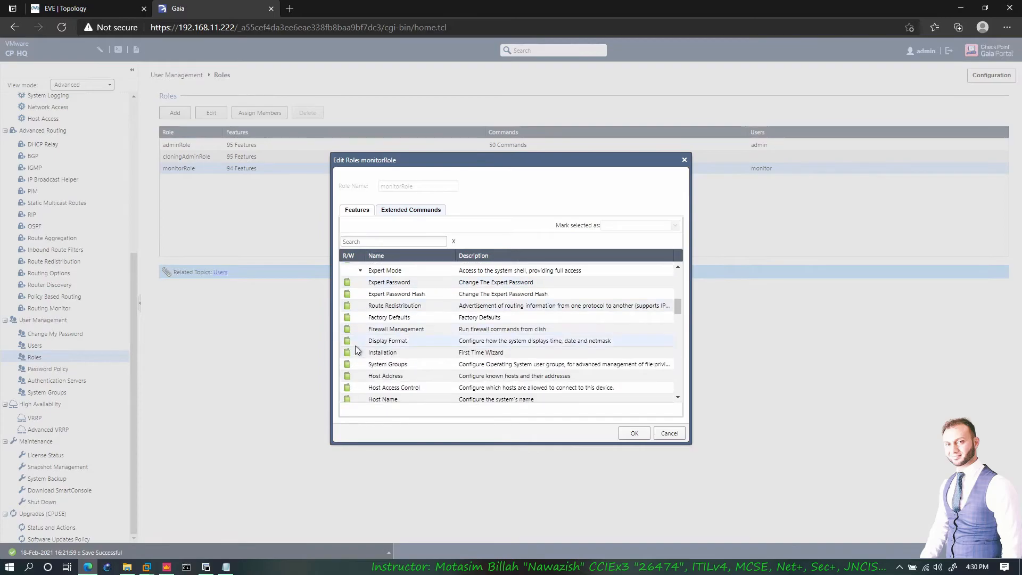
scroll(370, 331, "up", 1)
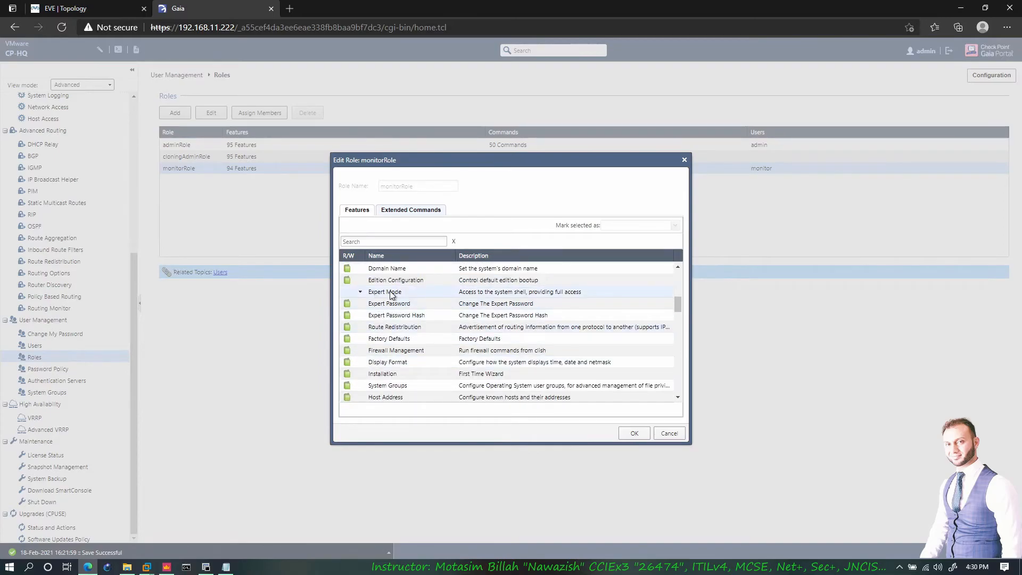
key("Escape")
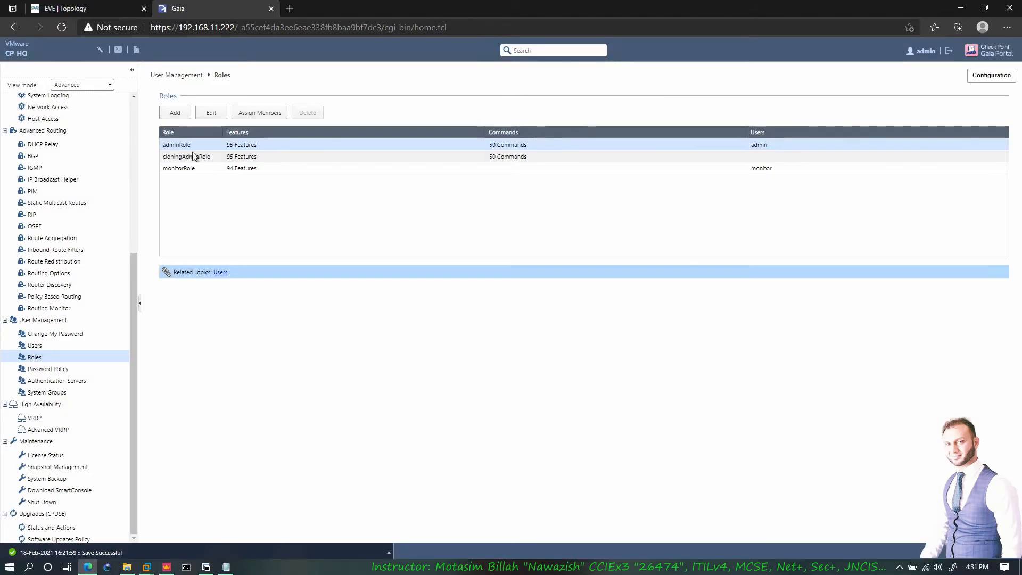
- Review adminRole's feature permissions without changes, then bring the CP-HQ terminal session forward
left_click(187, 146)
double_click(191, 145)
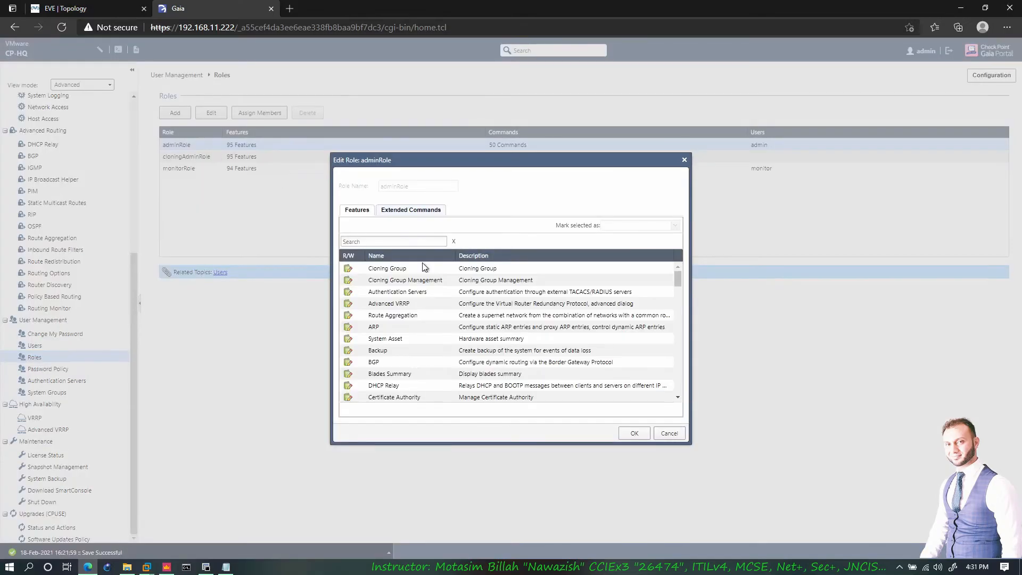
scroll(411, 320, "down", 2)
scroll(413, 333, "down", 6)
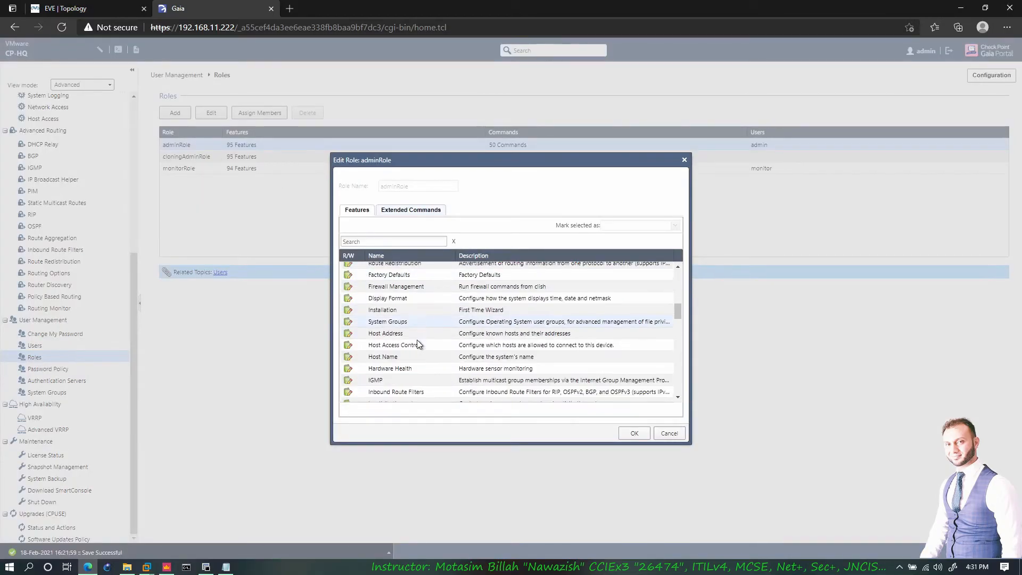
scroll(572, 393, "down", 3)
key("Escape")
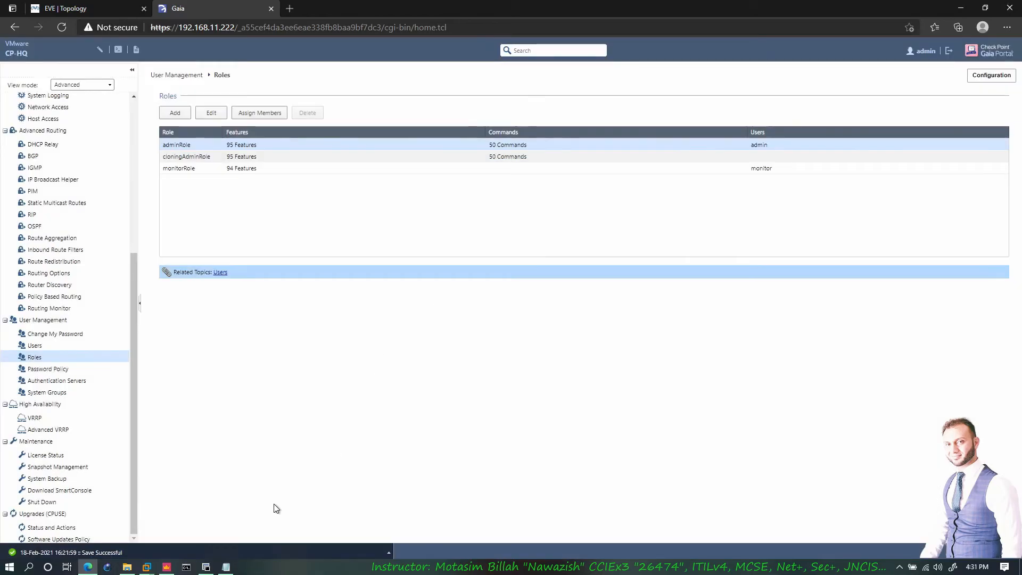
left_click(208, 567)
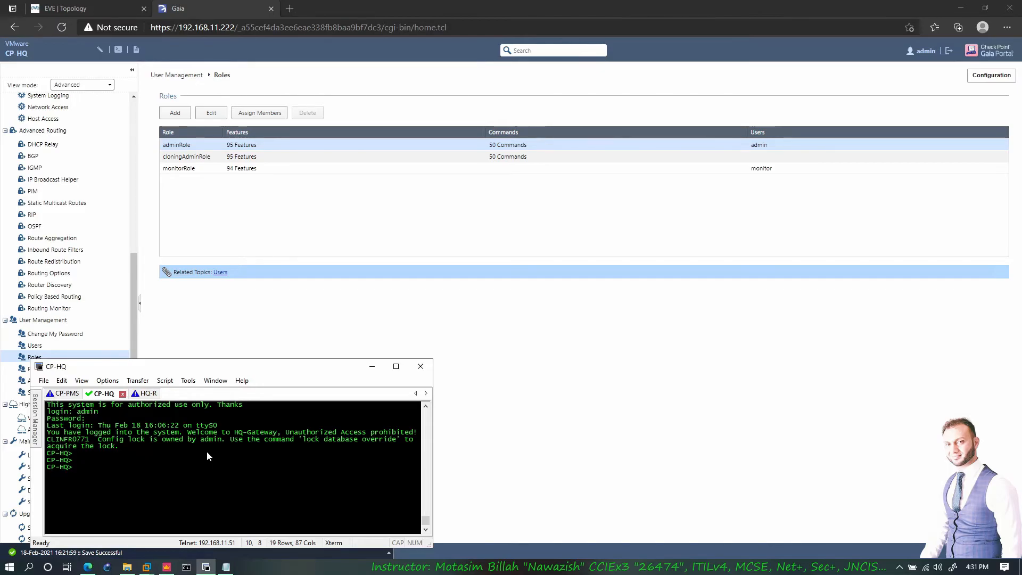
- Try twice to enter expert mode on CP-HQ with the expert command
type("expert")
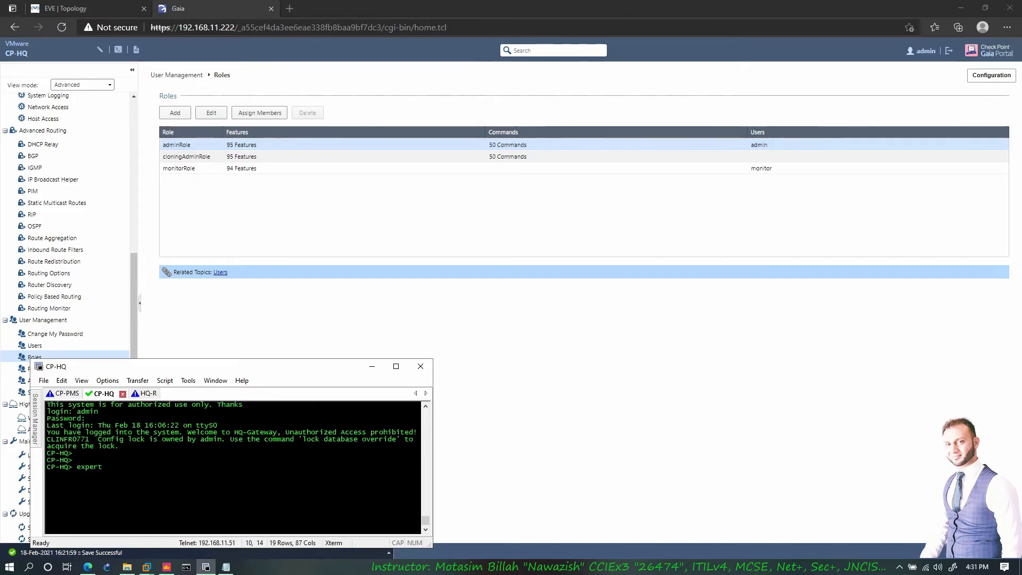
key("Return")
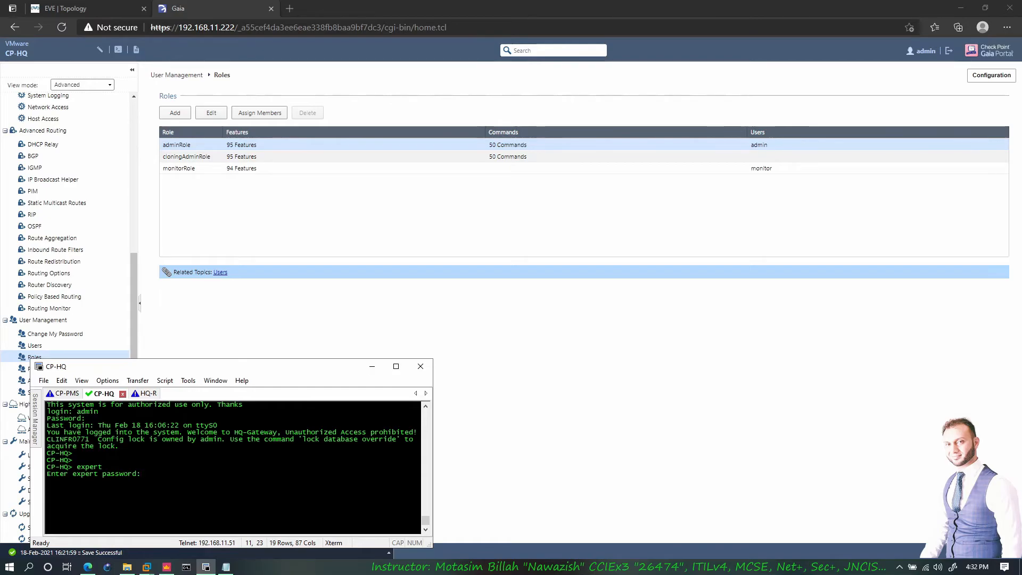
key("Return")
type("expert")
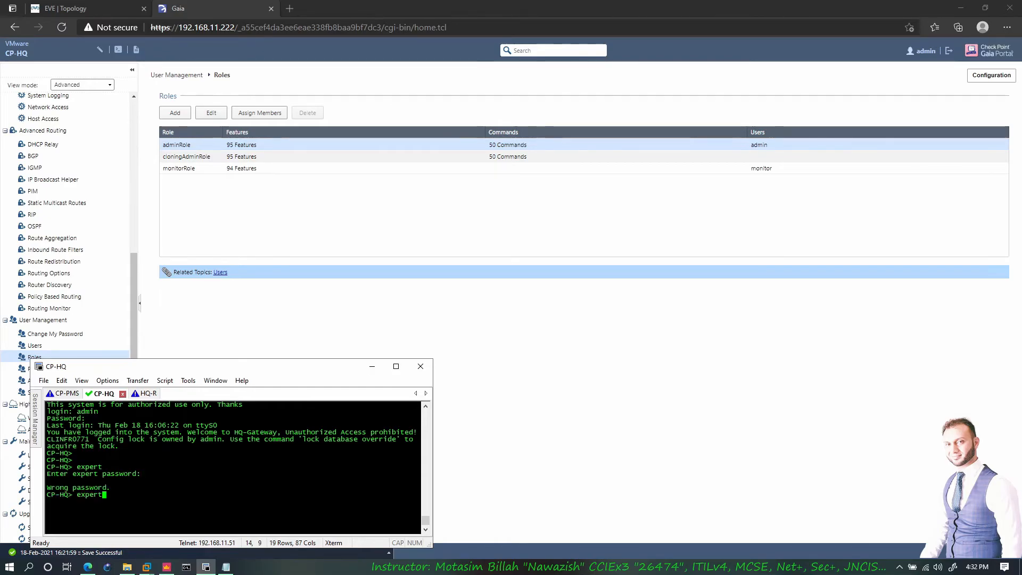
key("Return")
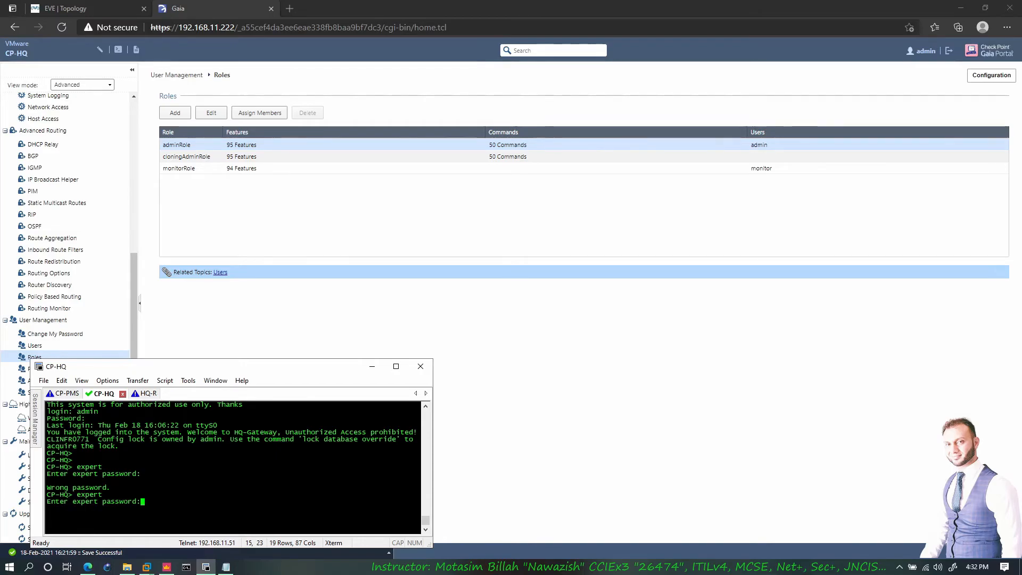
key("Return")
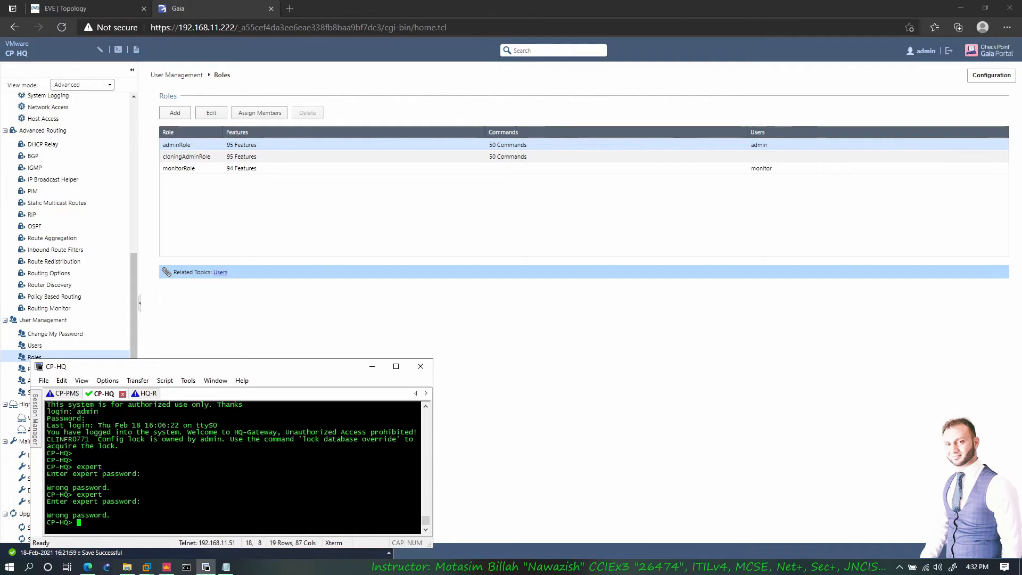
- Run set expert-password, then override the configuration lock with lock database override
type("set ex")
key("Tab")
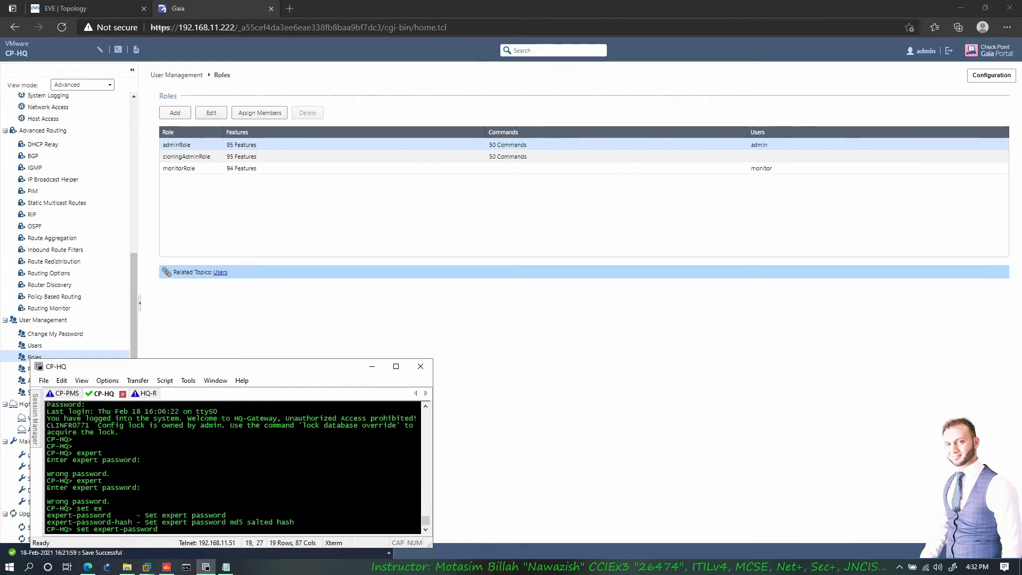
key("Return")
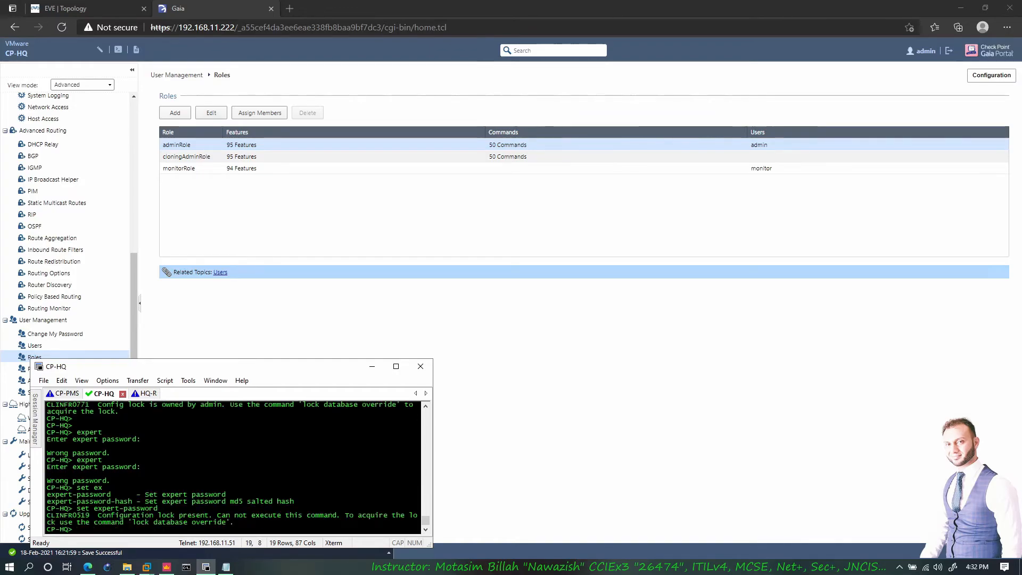
type("lock")
key("Tab")
key("Tab")
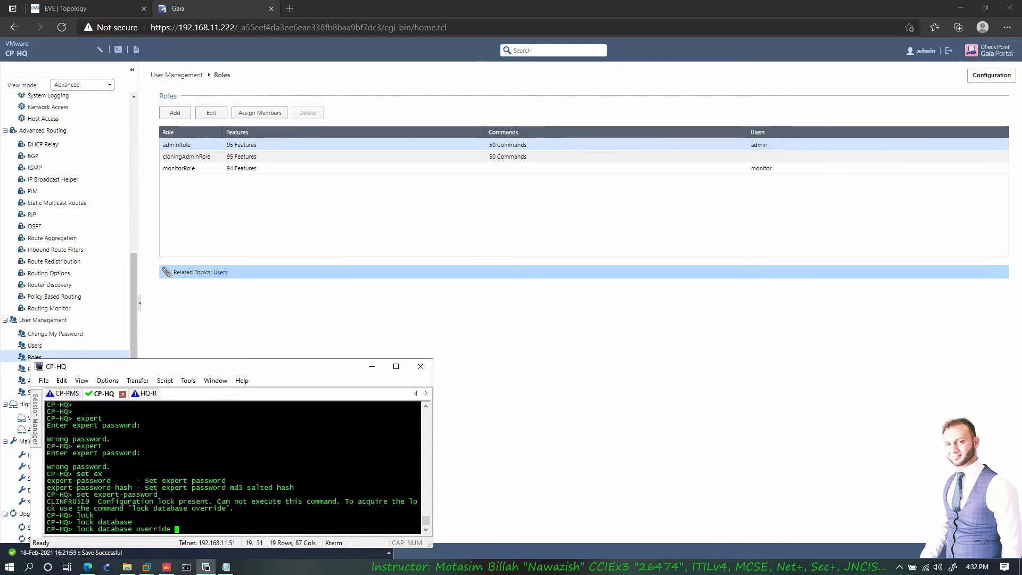
key("Return")
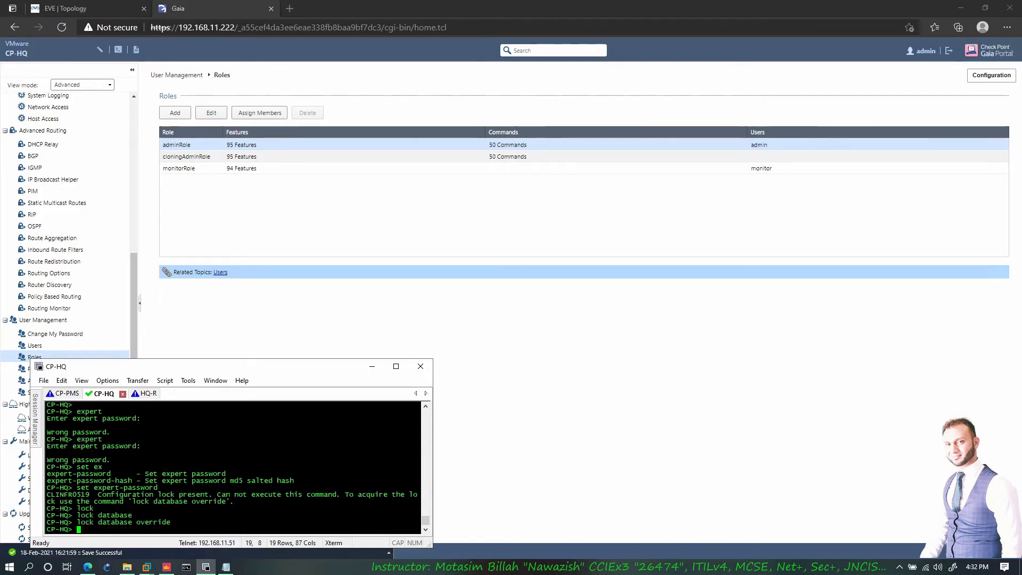
- Rerun set expert-password twice with the current password; both attempts are rejected
key("Up")
key("Return")
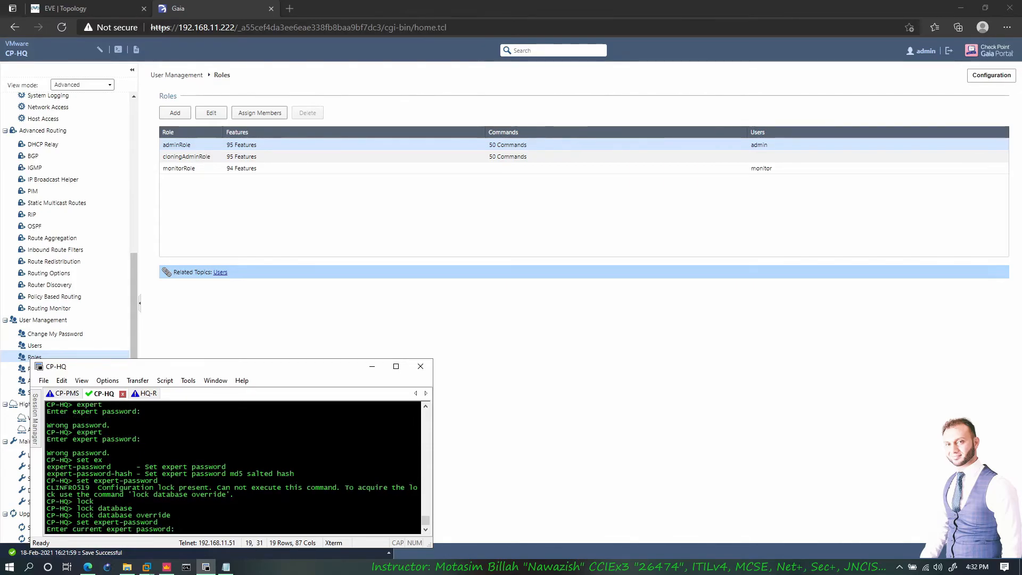
key("Return")
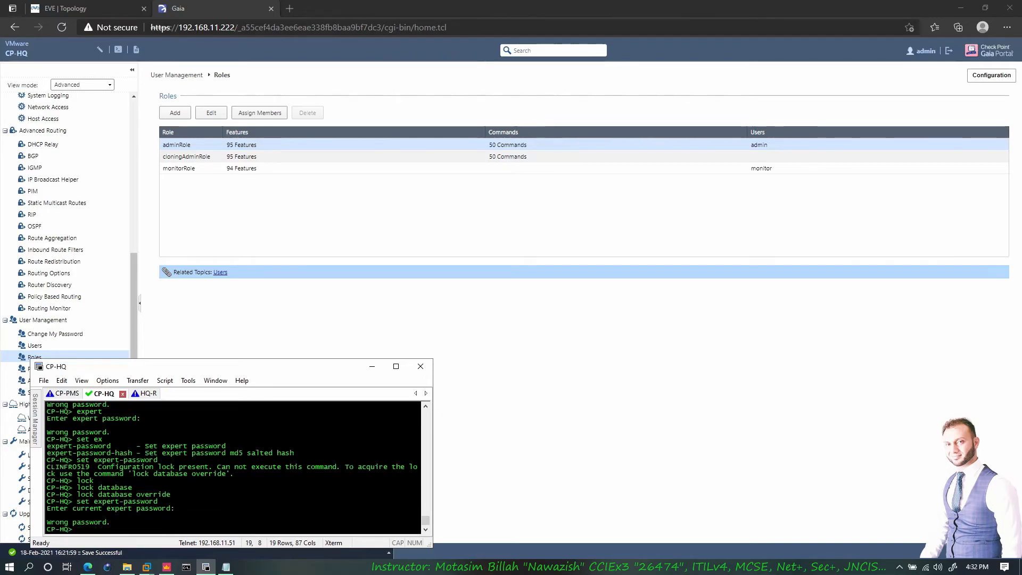
key("Up")
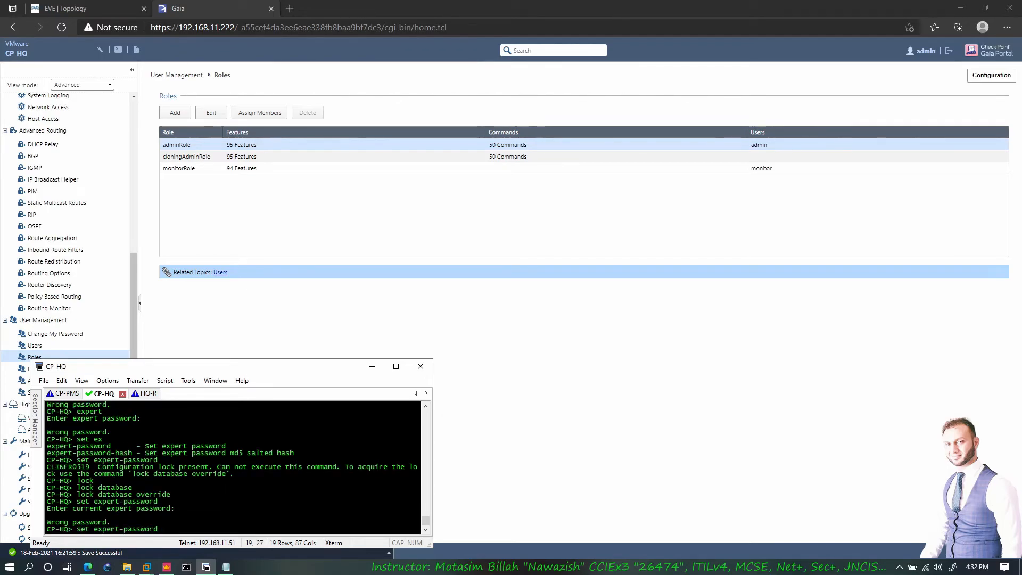
key("Return")
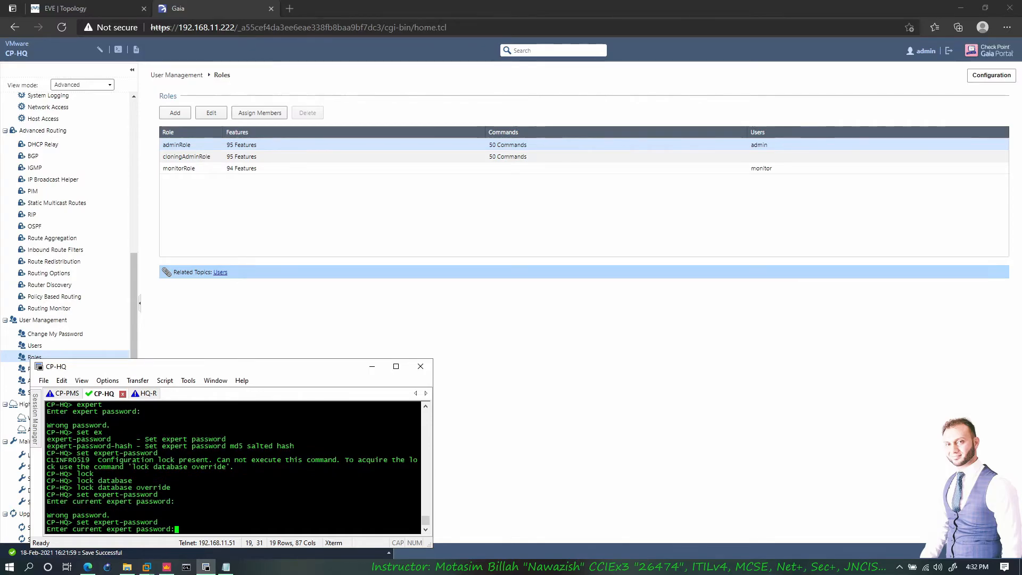
key("Return")
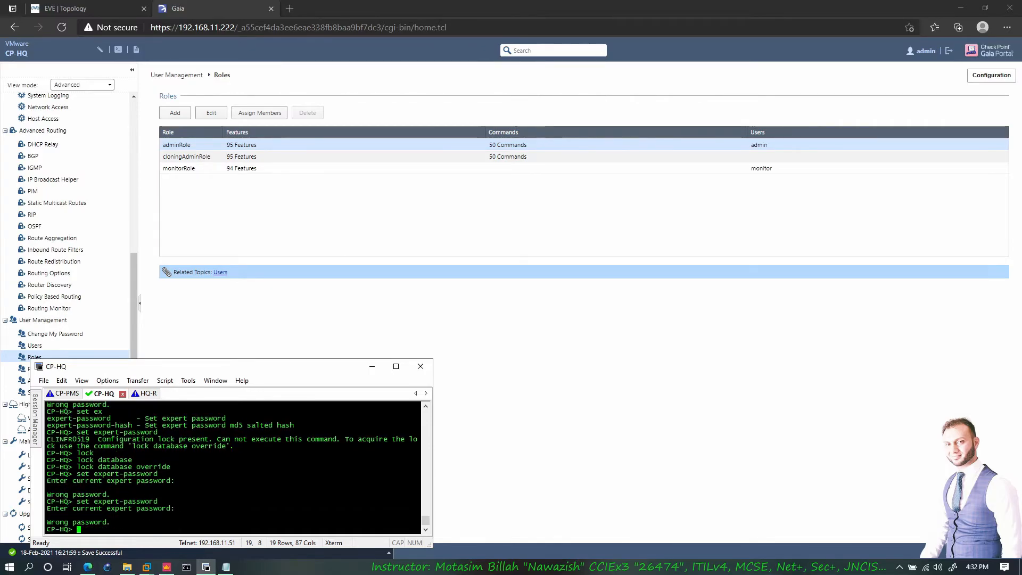
key("Up")
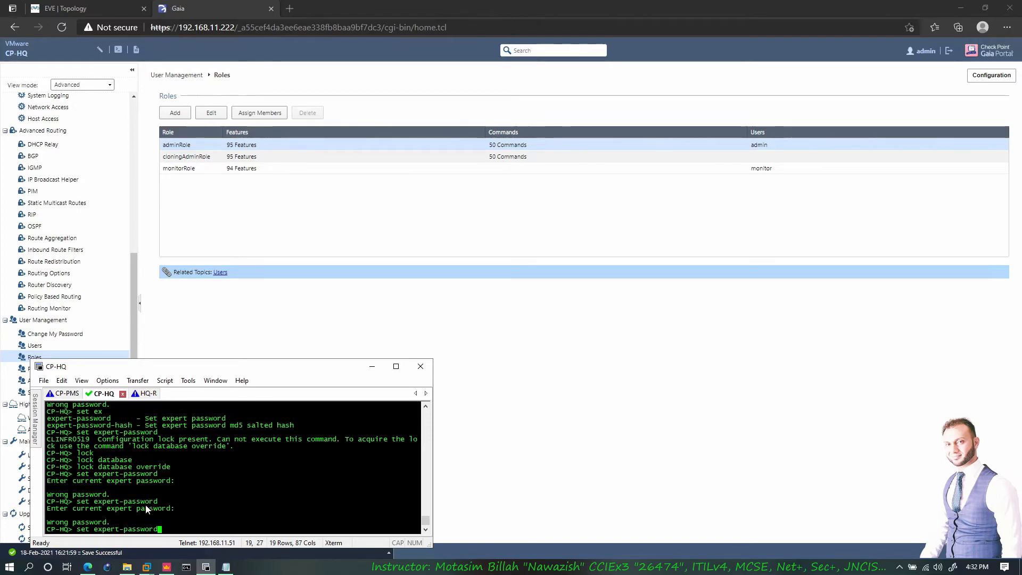
left_click(62, 381)
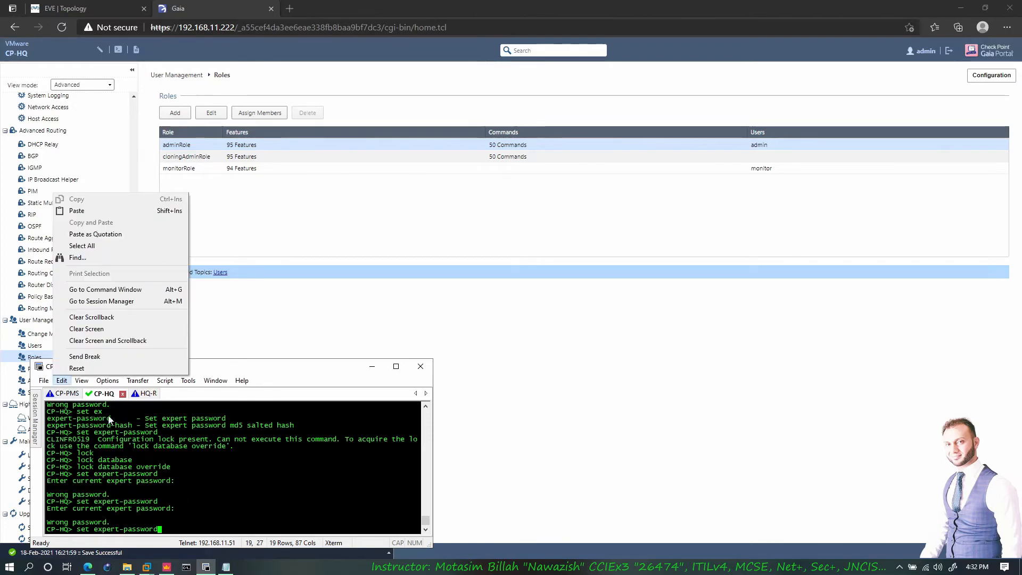
- Switch to the CP-PMS session and log in as admin
left_click(109, 421)
left_click(79, 397)
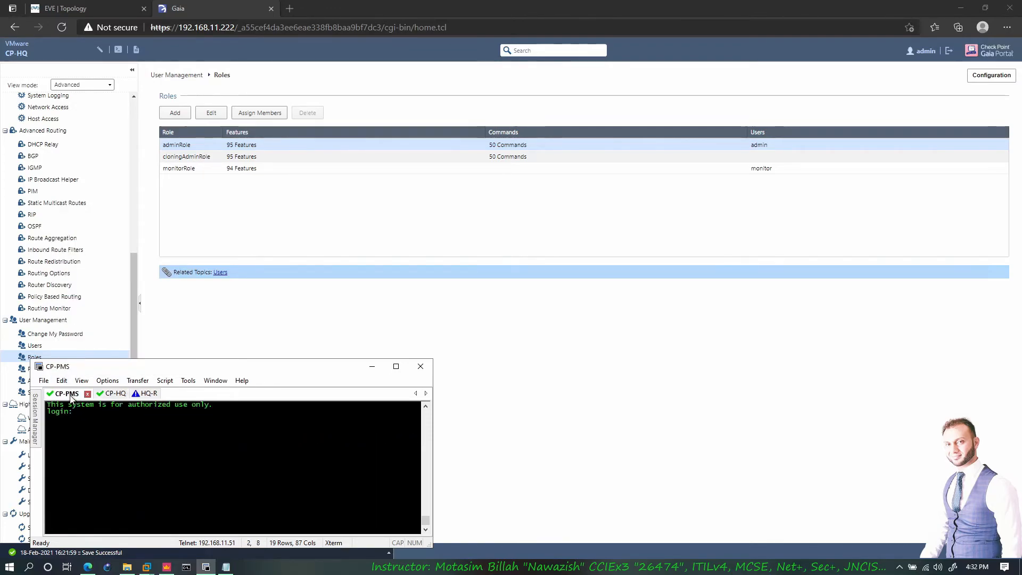
type("admin")
key("Return")
key("Return")
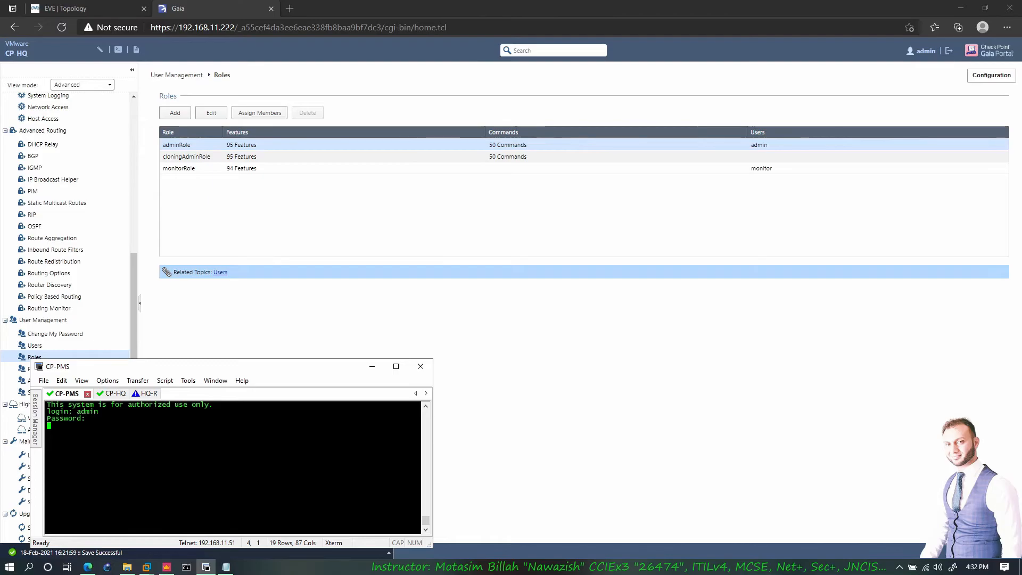
type("admin")
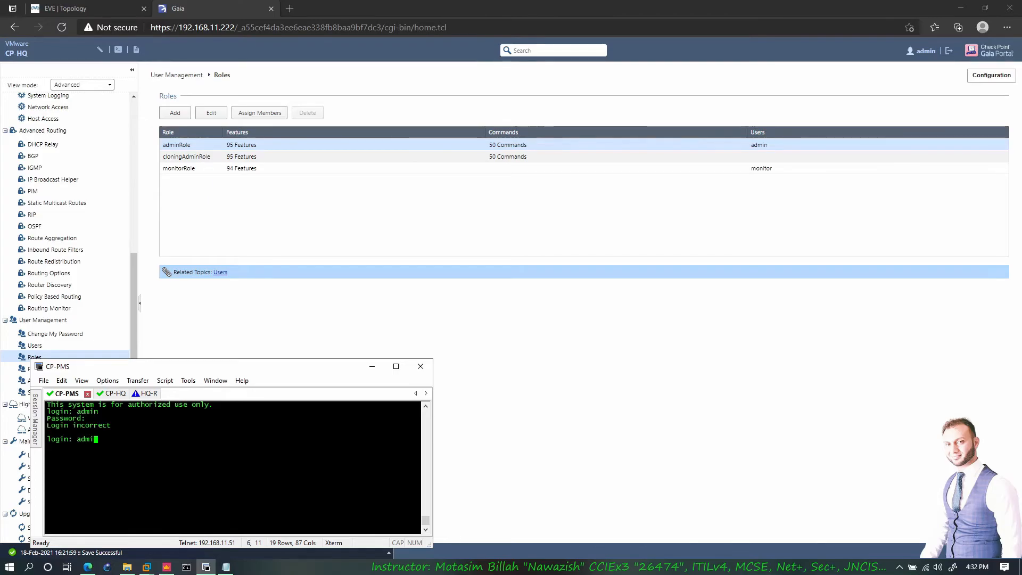
key("Return")
key("Return")
- On CP-PMS, run expert and override the database configuration lock
type("exp")
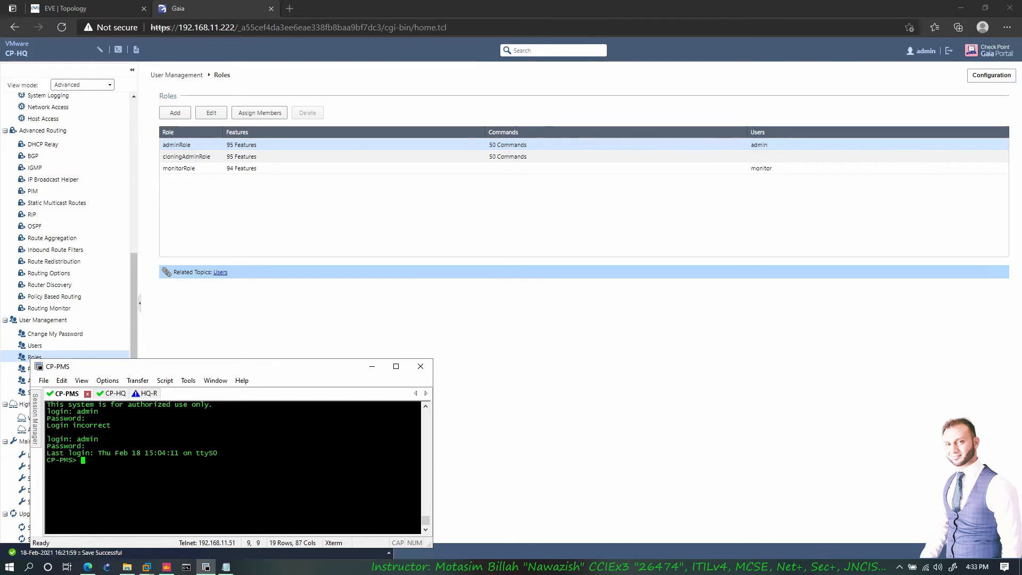
key("Tab")
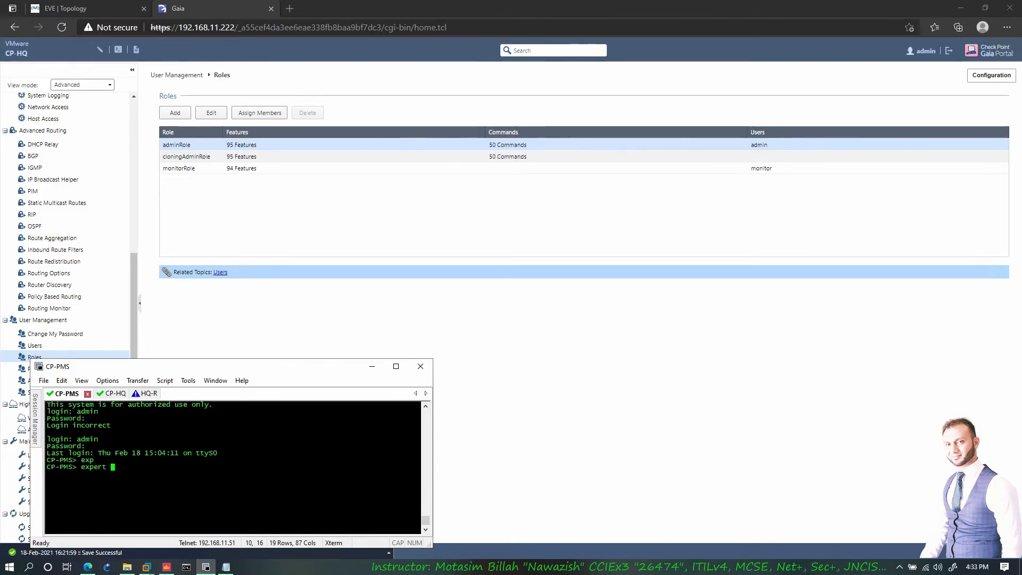
key("Return")
type("lock")
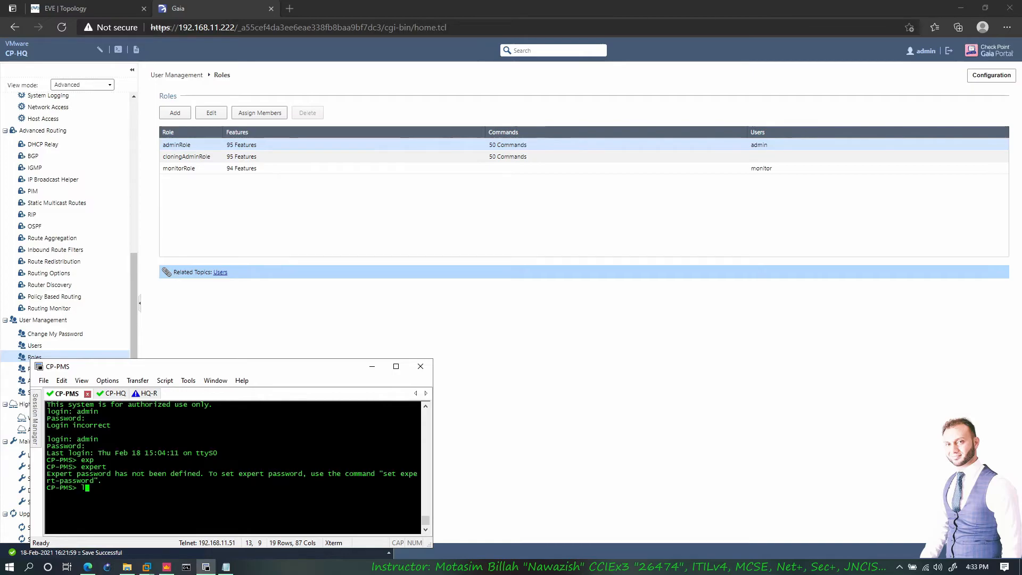
key("Tab")
key("Tab")
key("Return")
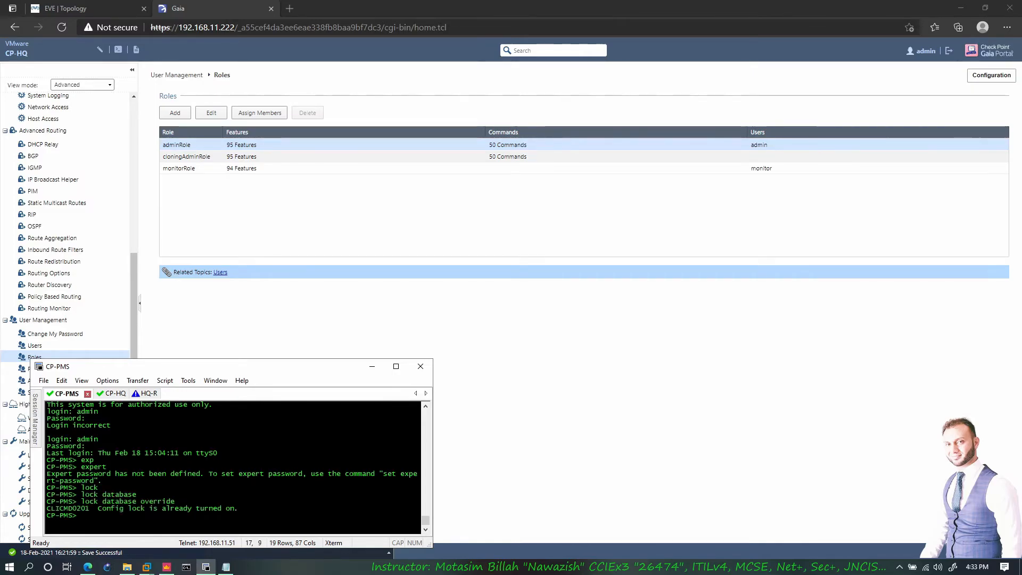
type("lock")
key("Tab")
key("Tab")
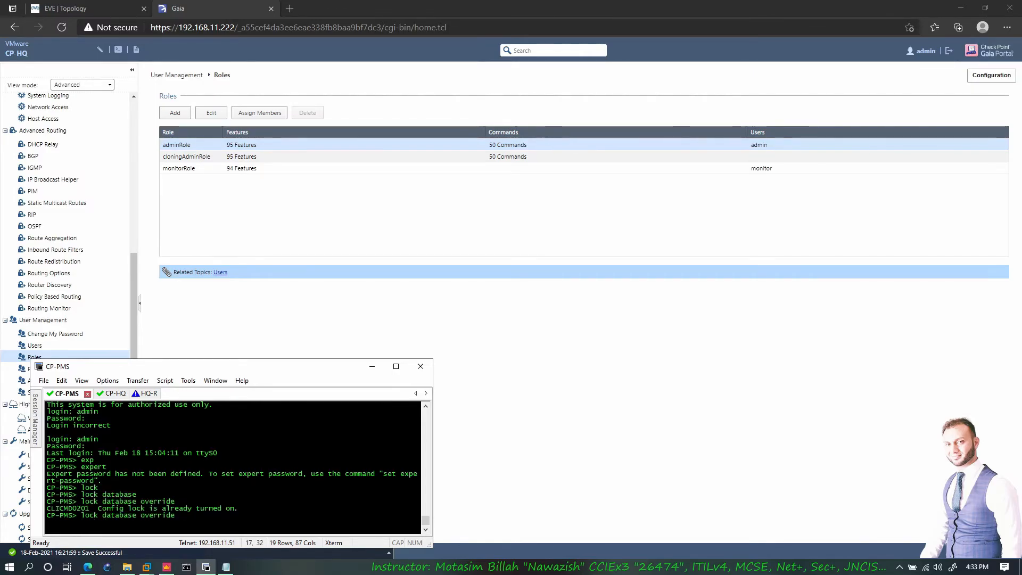
key("Up")
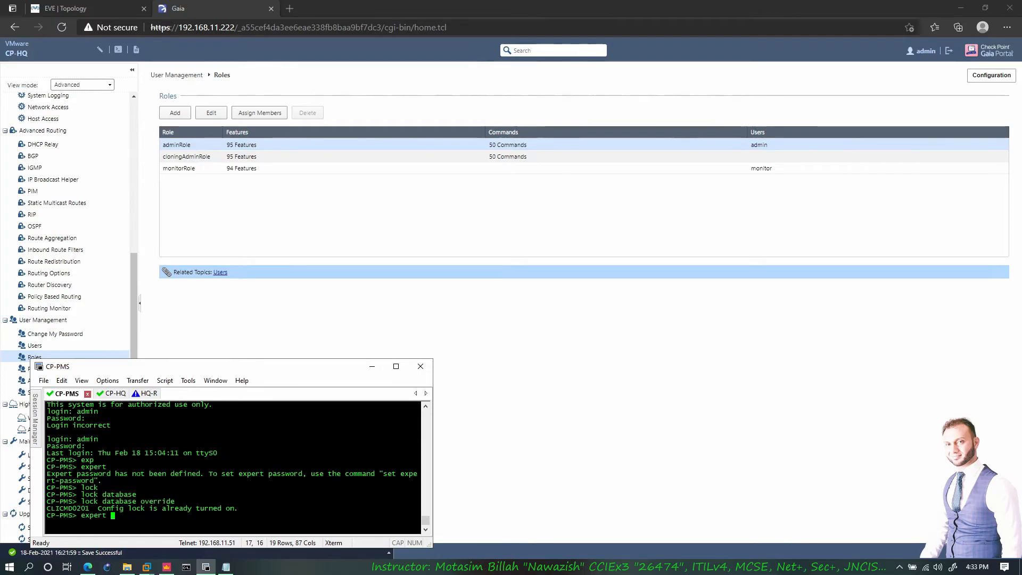
key("BackSpace")
key("BackSpace")
key("BackSpace")
key("BackSpace")
key("BackSpace")
key("BackSpace")
- Define CP-PMS's expert password with set expert-password, entering it twice
type("set ex")
key("Tab")
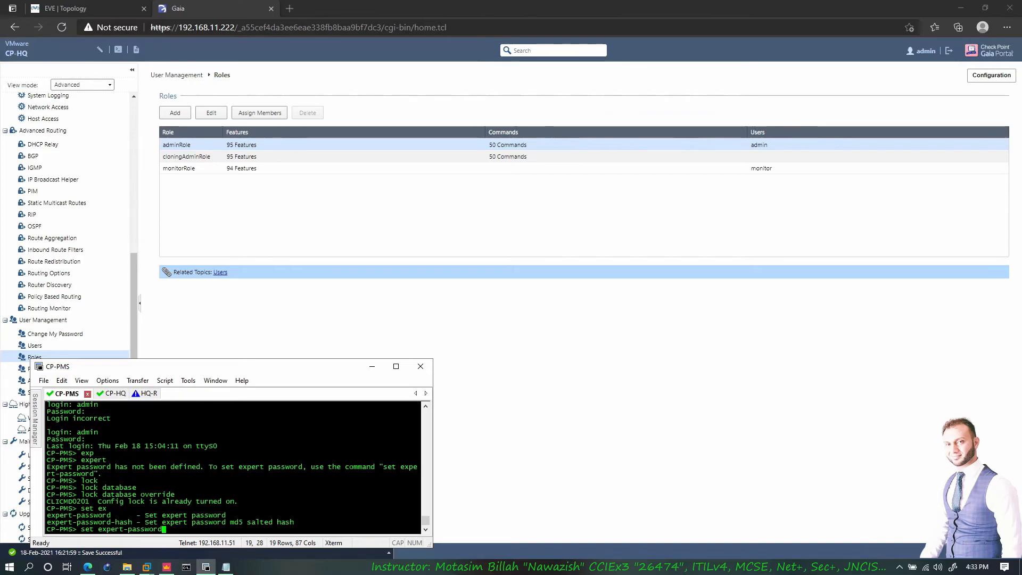
key("Return")
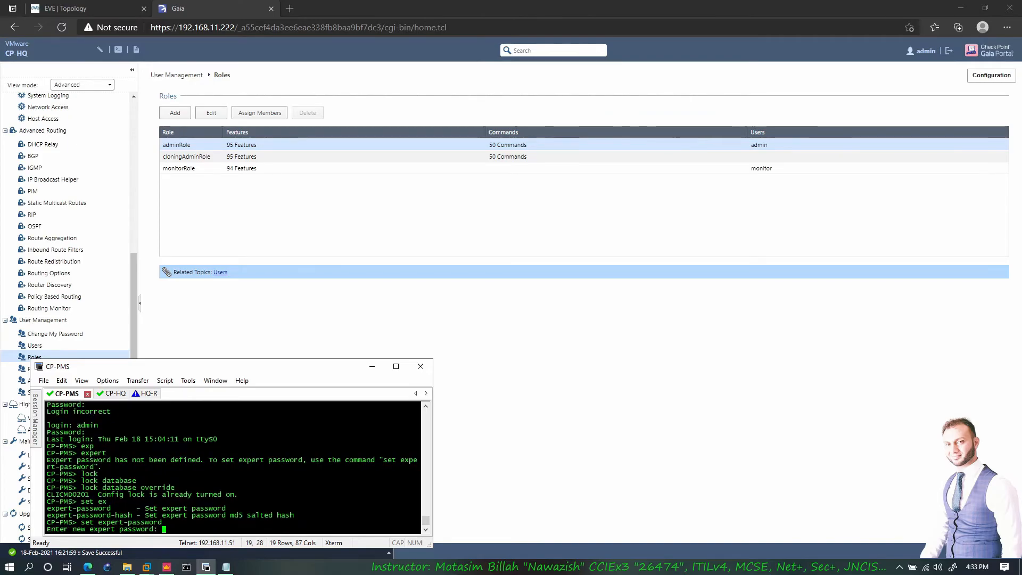
key("Return")
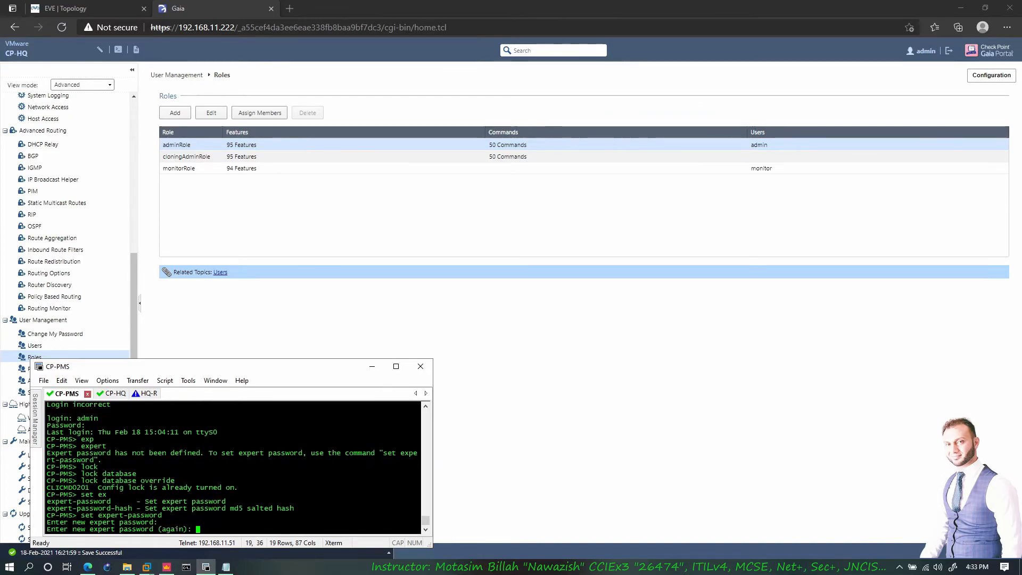
key("Return")
key("Return")
key("Return")
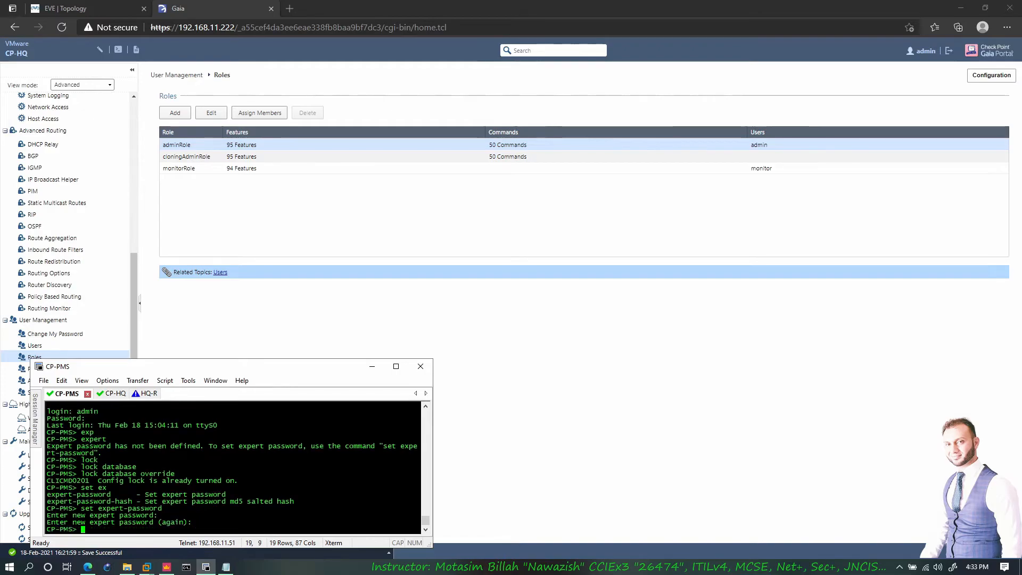
- Enter expert mode with the new password, then minimize SecureCRT
key("Up")
key("BackSpace")
key("BackSpace")
key("BackSpace")
key("BackSpace")
key("BackSpace")
key("BackSpace")
key("BackSpace")
key("BackSpace")
key("BackSpace")
key("BackSpace")
key("BackSpace")
key("BackSpace")
key("BackSpace")
key("BackSpace")
key("BackSpace")
key("BackSpace")
key("BackSpace")
key("BackSpace")
key("BackSpace")
type("expert")
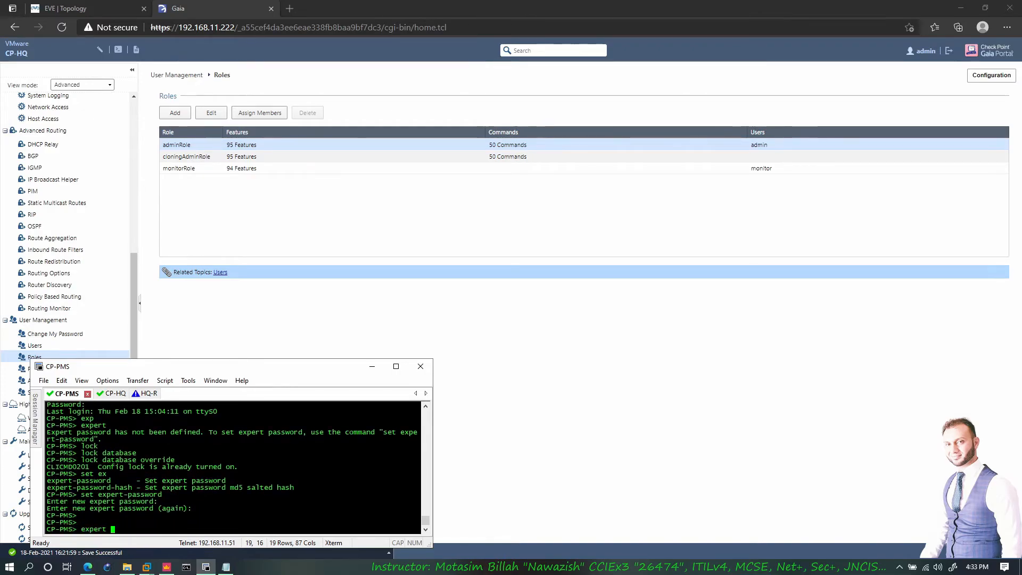
key("Return")
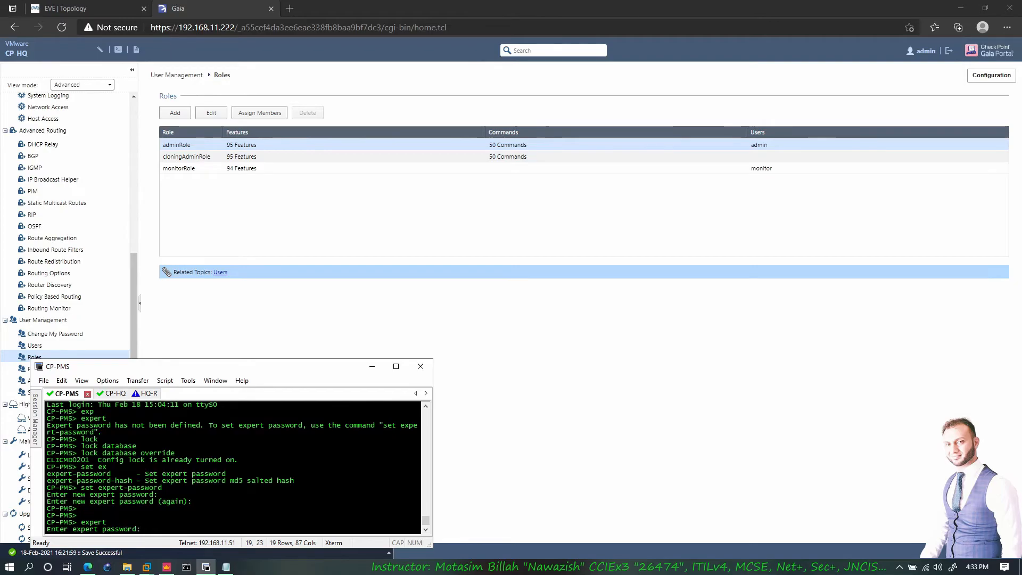
key("Return")
key("Return")
key("Return")
key("Return")
key("Return")
key("Return")
key("Return")
key("Return")
key("Return")
key("Return")
key("Return")
key("Return")
key("Return")
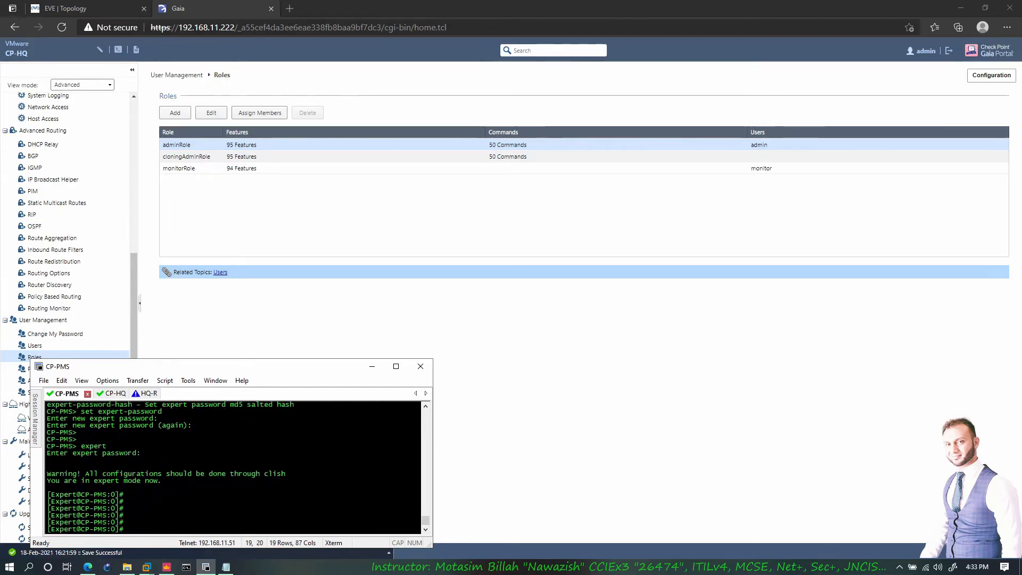
key("Return")
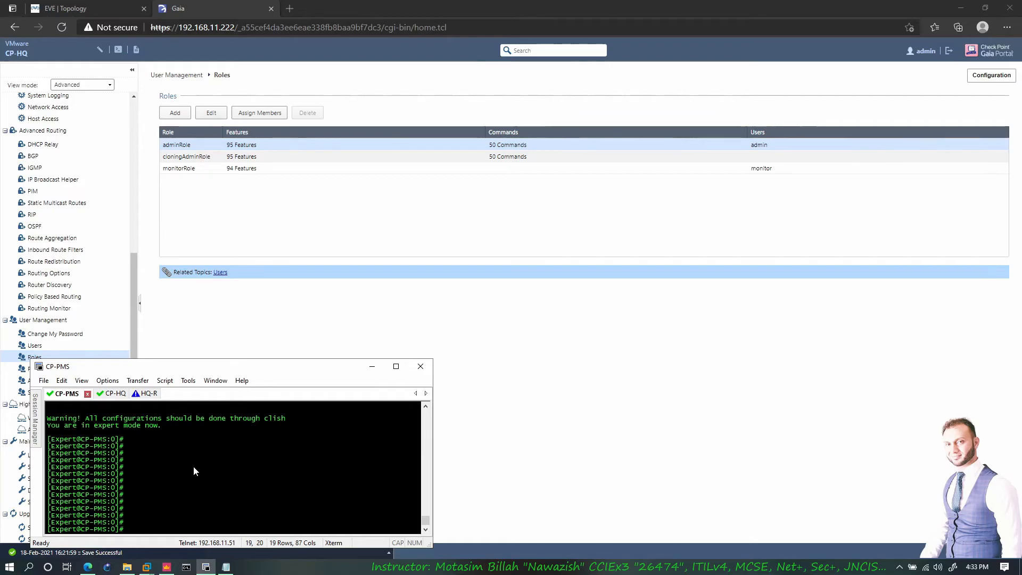
left_click(373, 366)
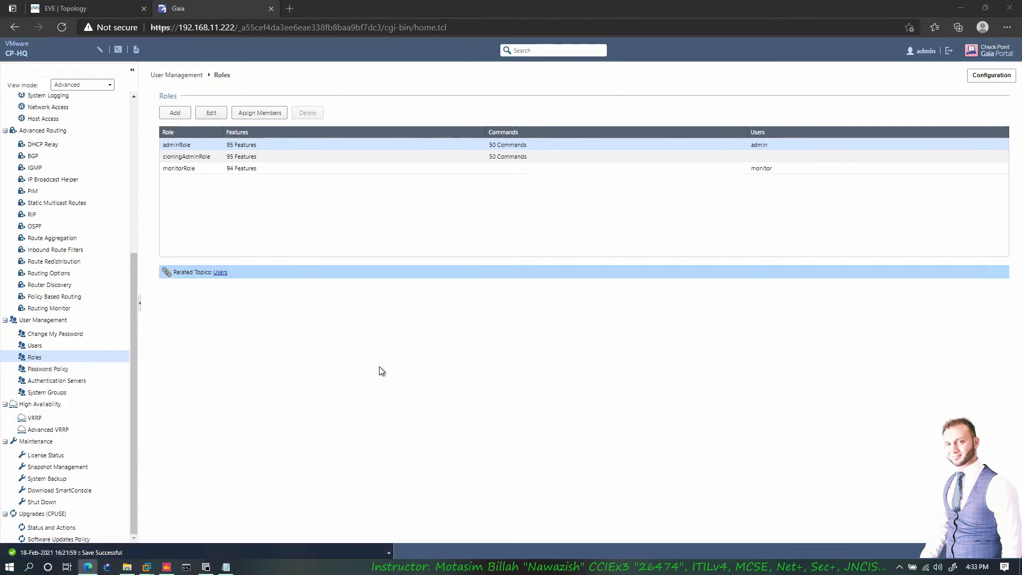
- Draft role a with read/write Cloning Group, Authentication Servers and ARP access
left_click(175, 113)
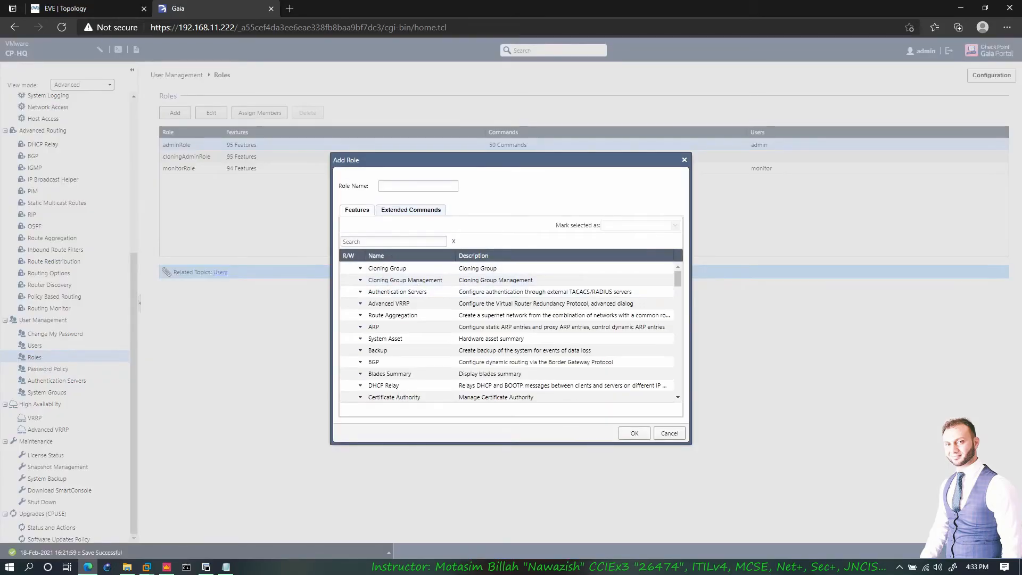
left_click(405, 186)
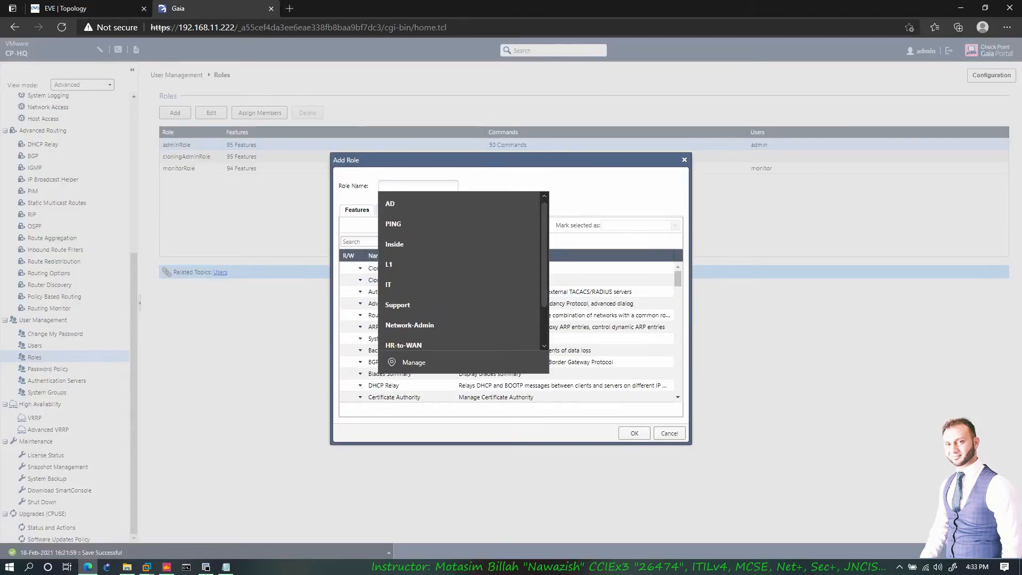
type("a")
left_click(571, 201)
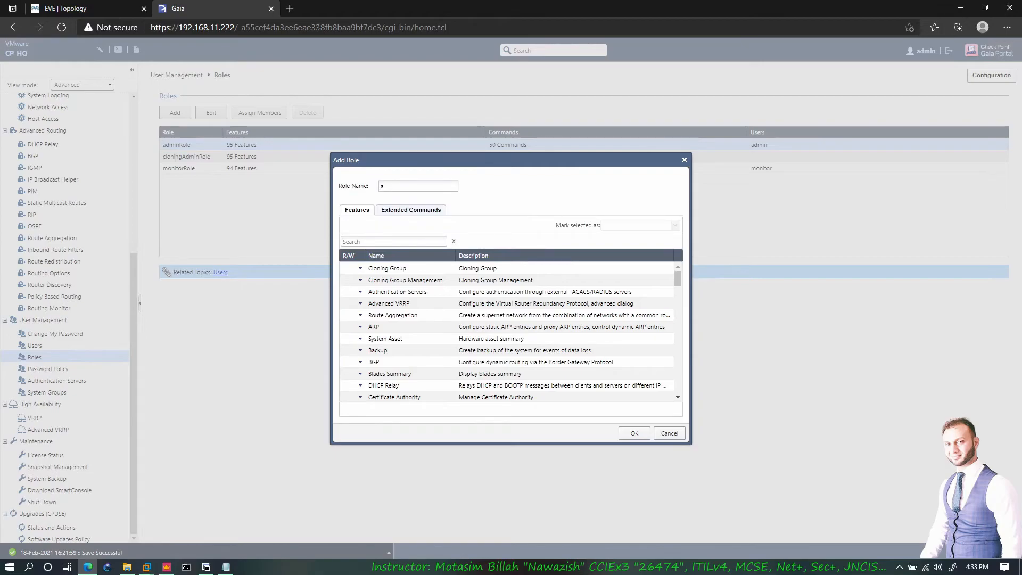
left_click(360, 268)
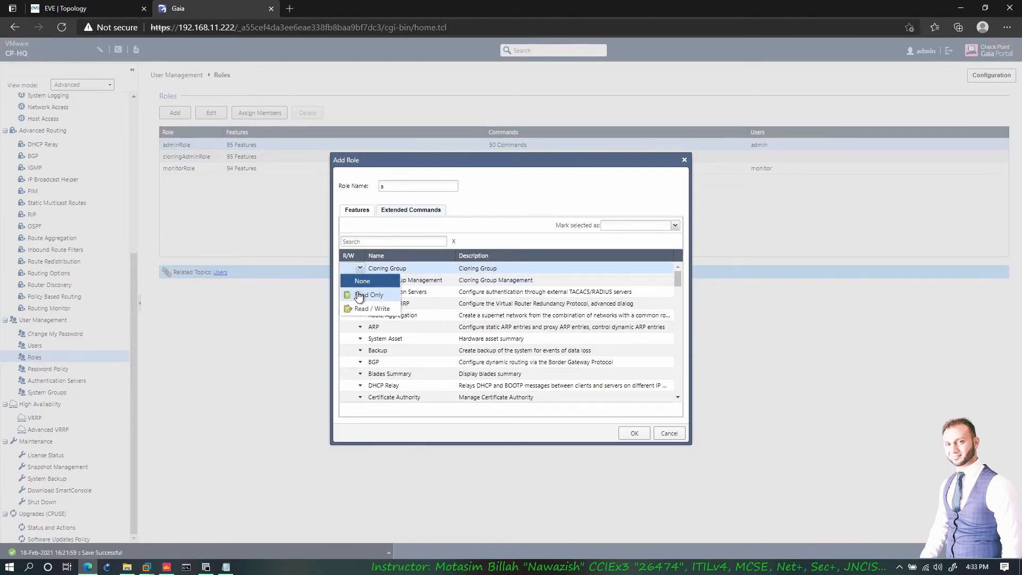
left_click(364, 310)
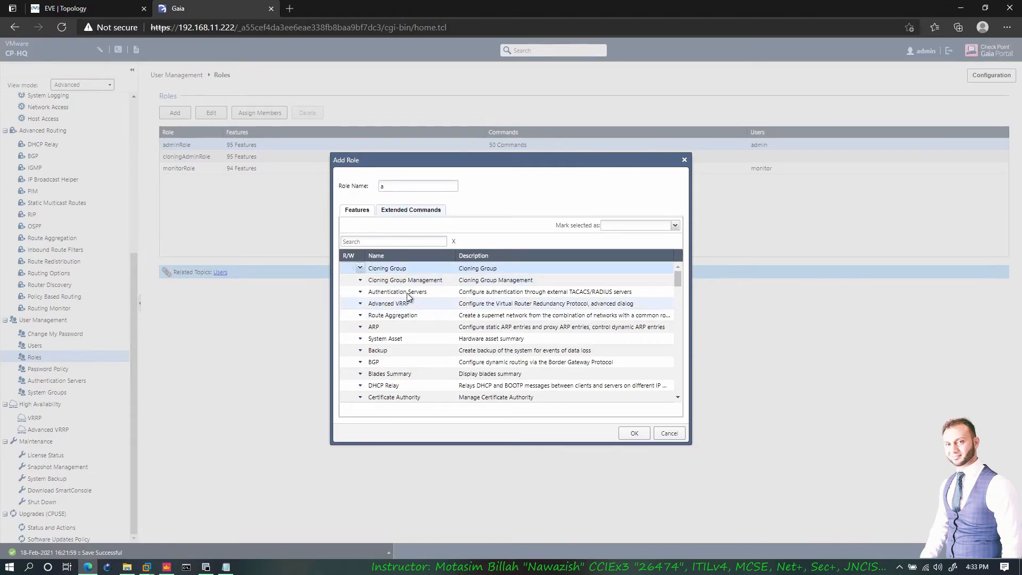
left_click(360, 269)
left_click(368, 310)
left_click(360, 292)
left_click(372, 333)
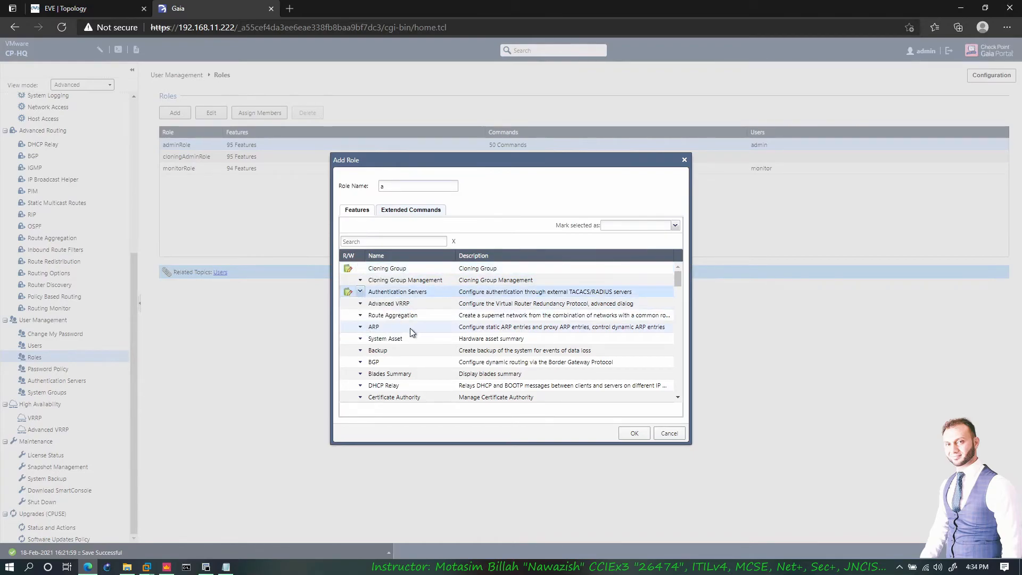
left_click(360, 327)
left_click(374, 368)
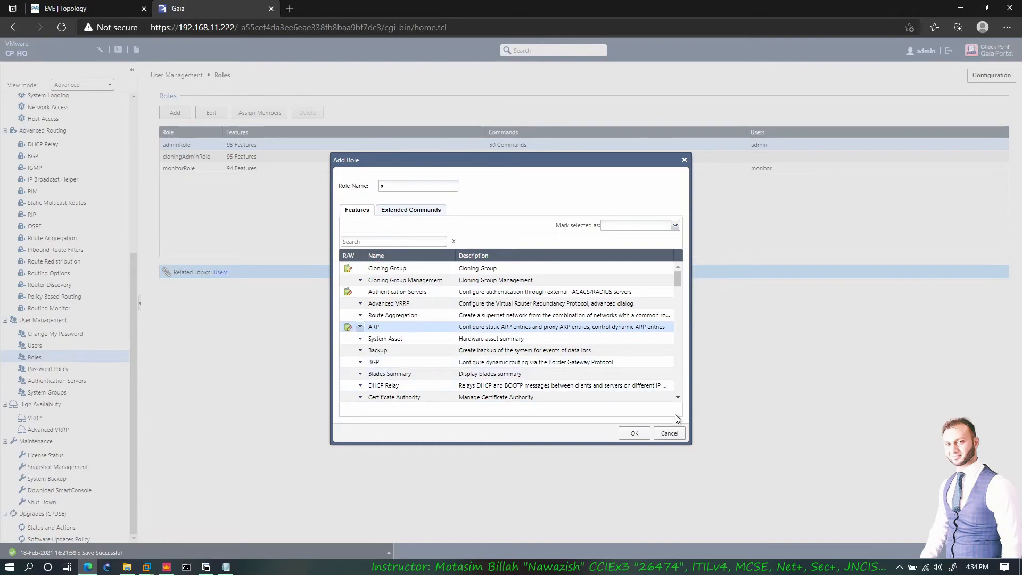
- Try saving the role, hit the no-lock error, and override the configuration lock
left_click(636, 434)
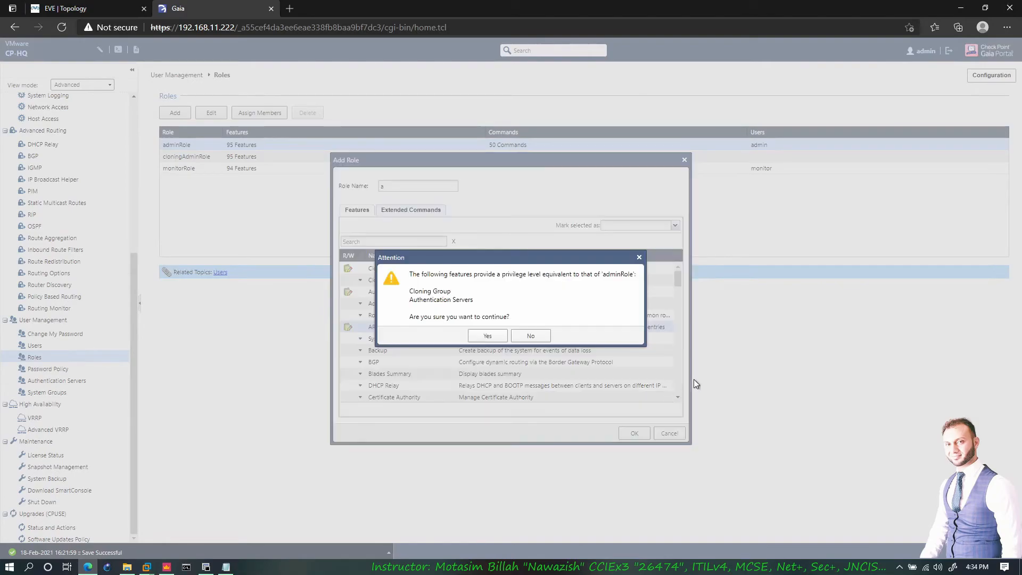
left_click(484, 337)
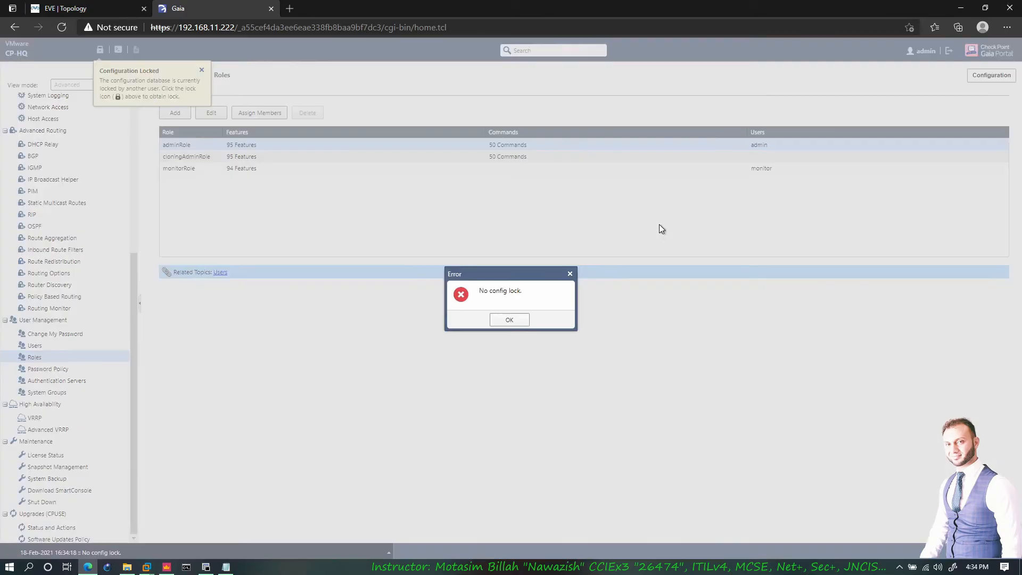
left_click(509, 319)
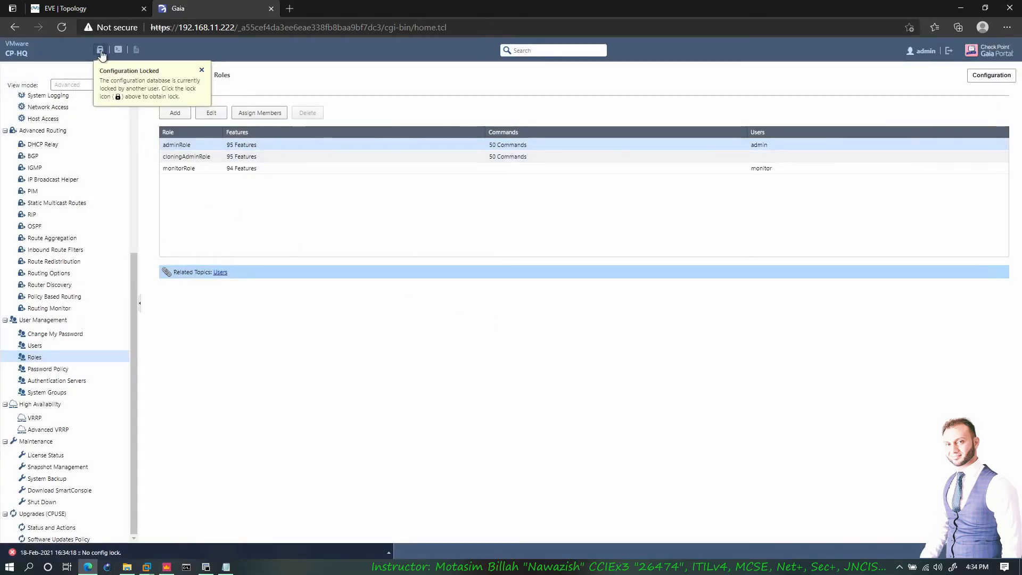
left_click(116, 97)
left_click(486, 319)
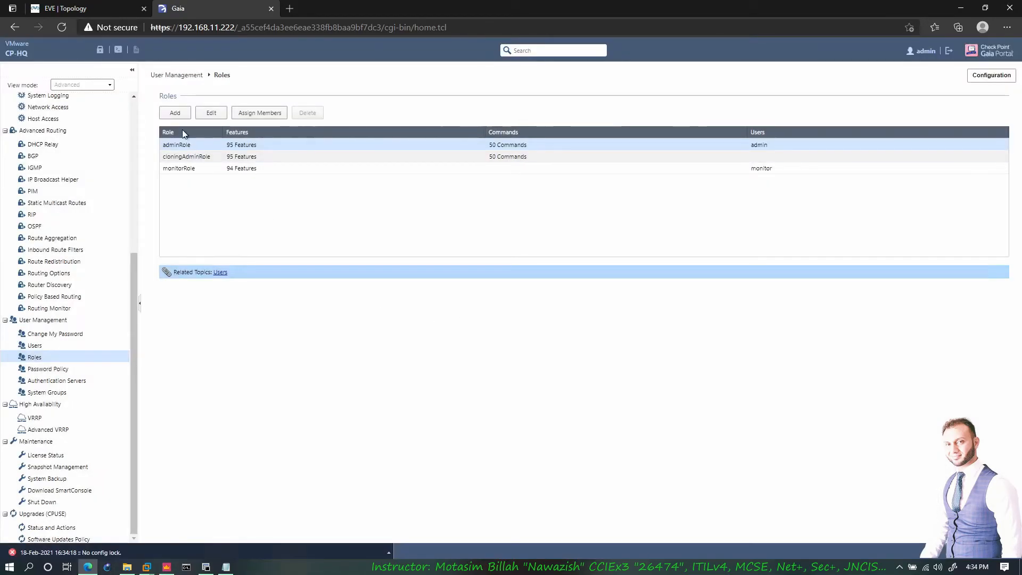
- Recreate role a with read/write Cloning Group Management and Advanced VRRP, save it, and start a new user
left_click(175, 112)
left_click(418, 186)
type("a")
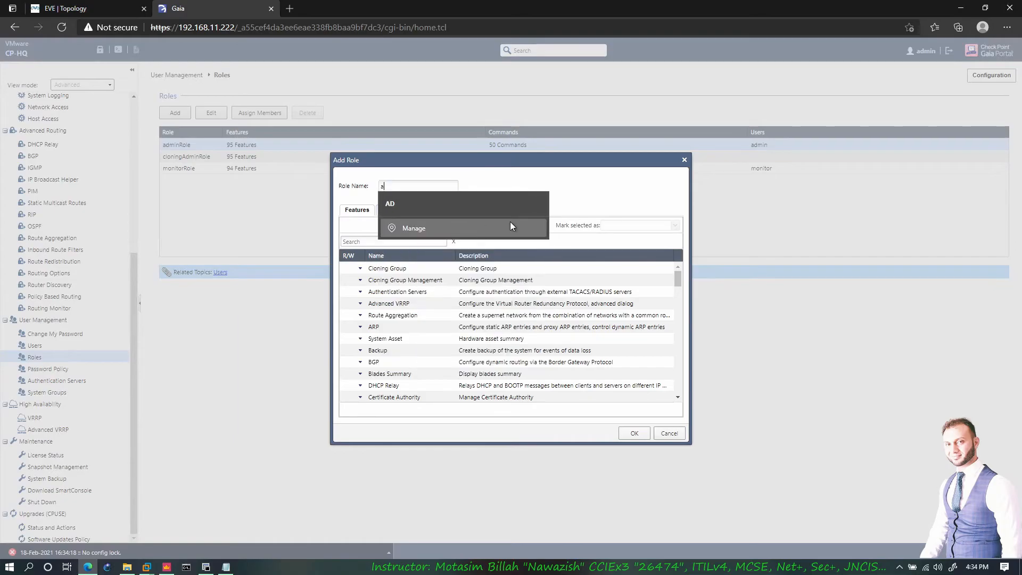
left_click(615, 215)
left_click(359, 280)
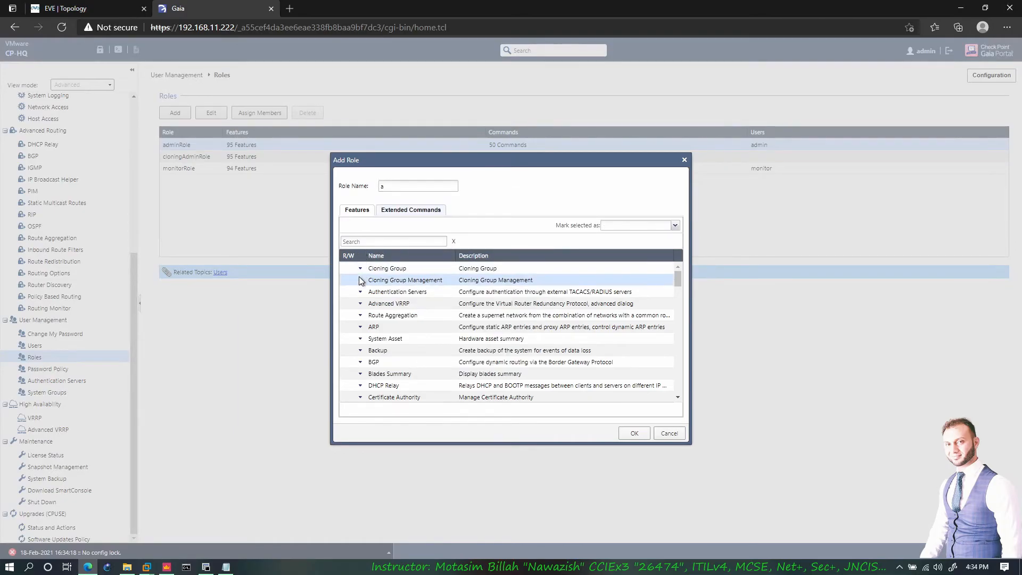
left_click(372, 320)
left_click(360, 304)
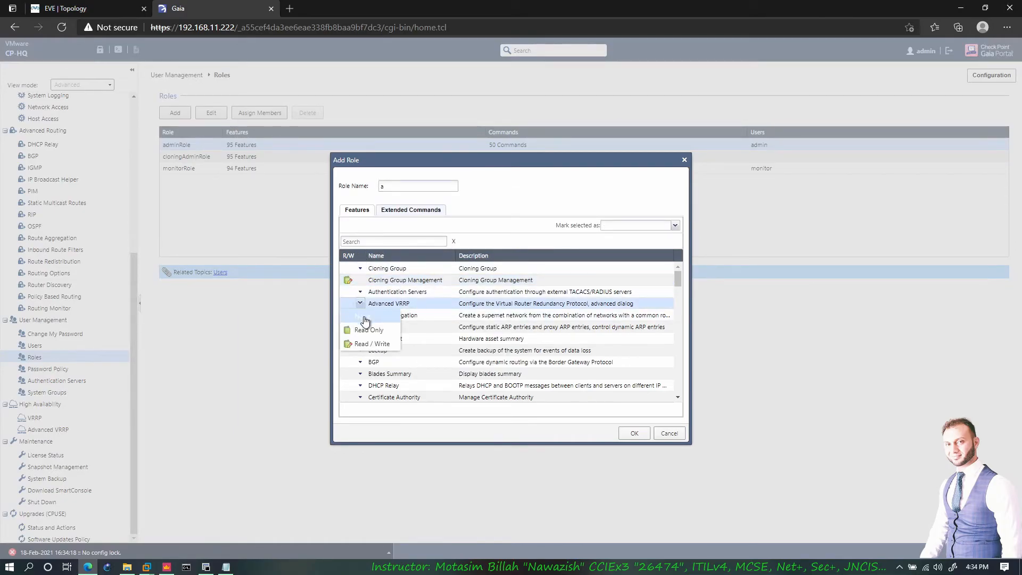
left_click(372, 344)
left_click(634, 432)
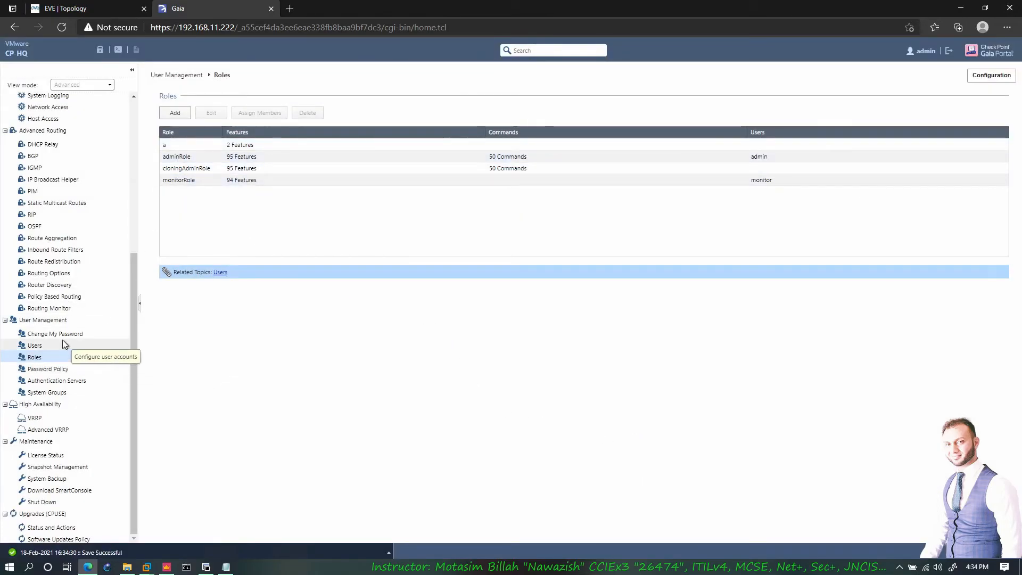
left_click(36, 345)
left_click(175, 113)
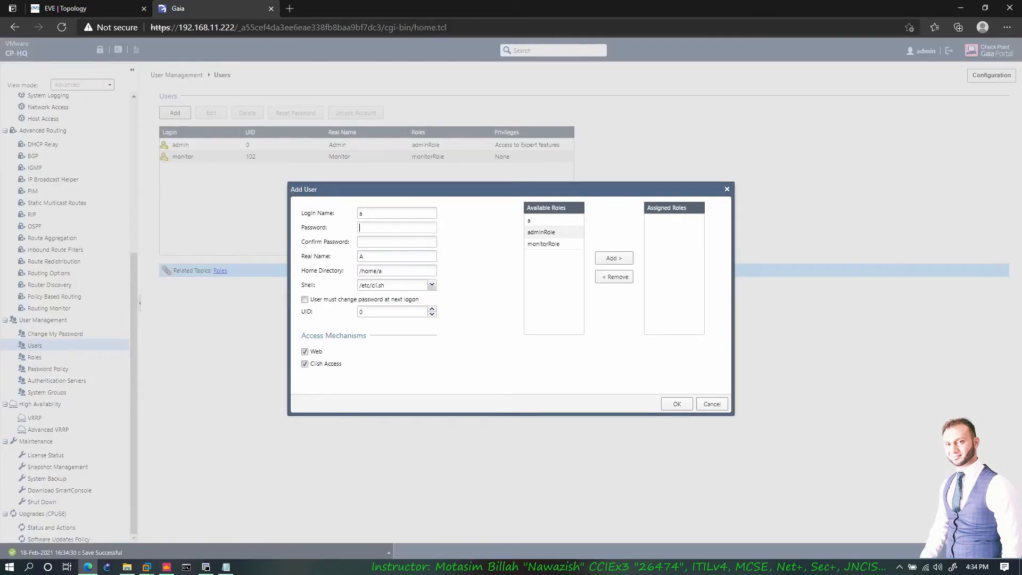
- Give user a a confirmed password and role a, save it, then log out
key("Tab")
type("***")
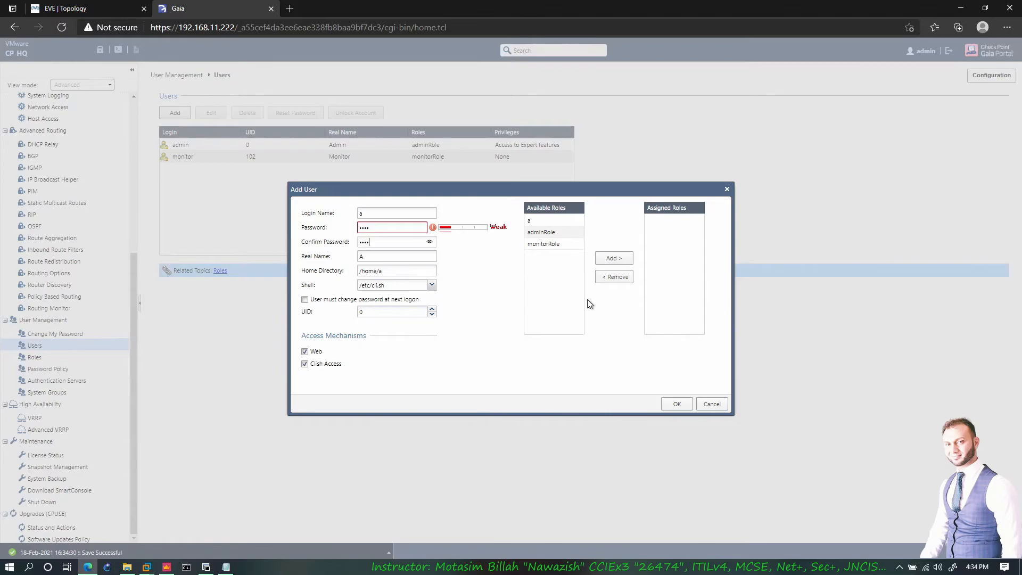
left_click(539, 220)
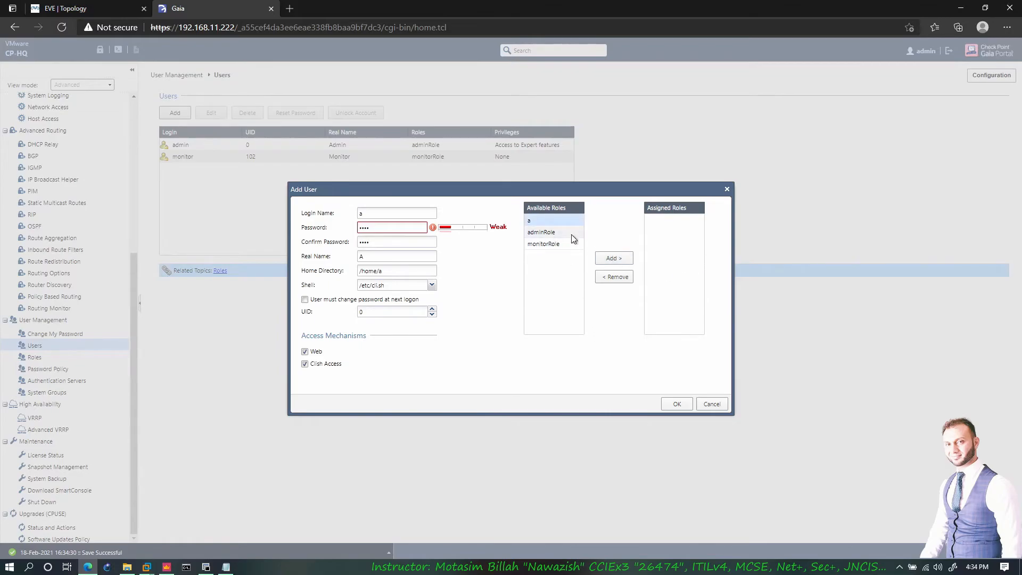
left_click(610, 259)
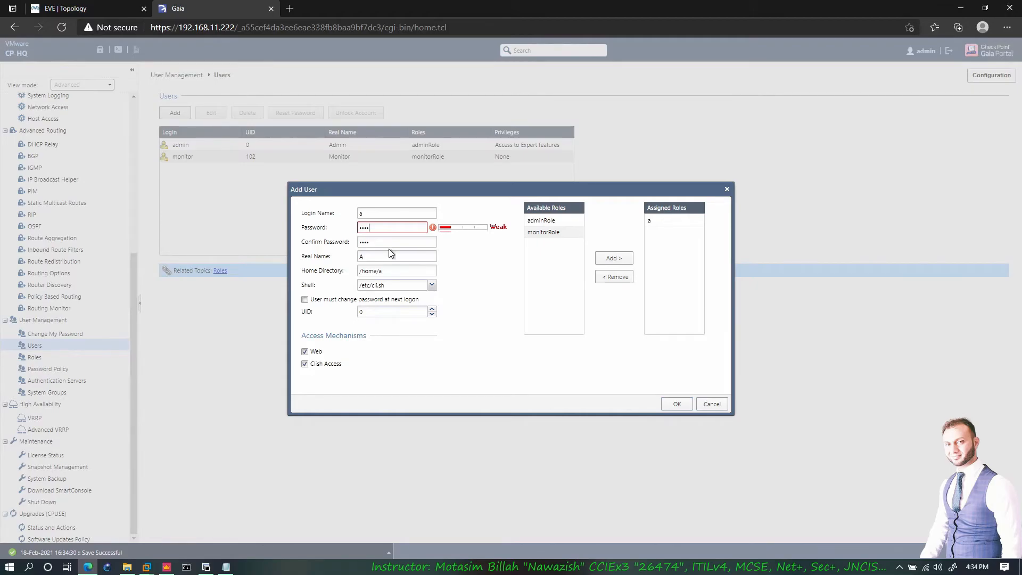
left_click(365, 226)
type("••••••••")
key("Tab")
type("••••••")
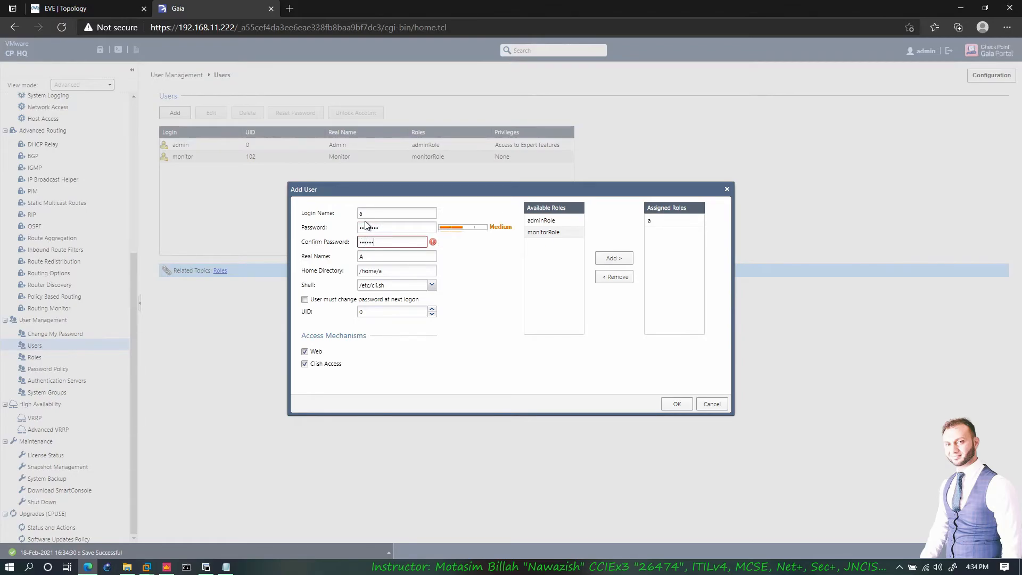
type("••")
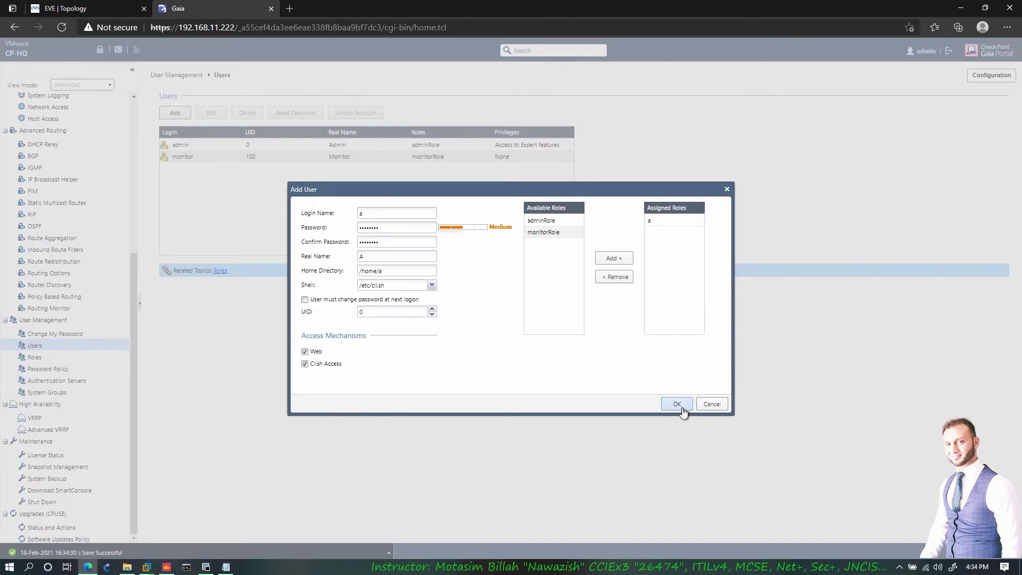
left_click(682, 408)
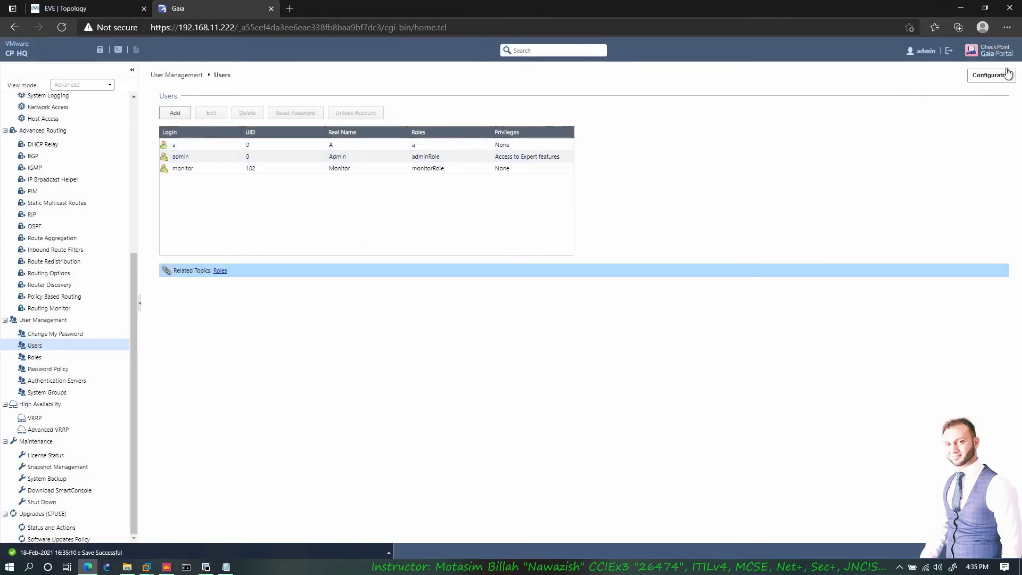
left_click(949, 51)
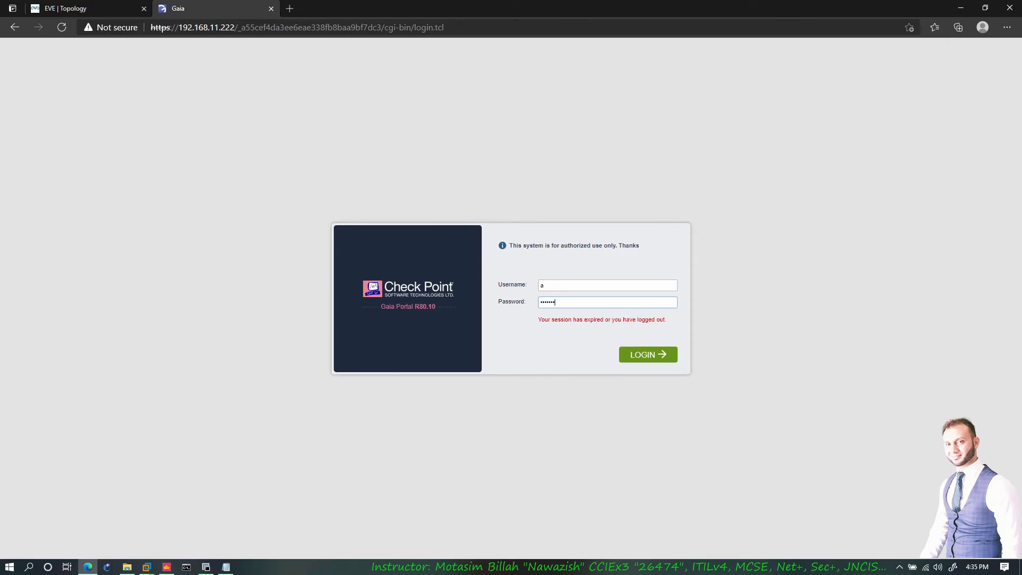
- Sign in as user a, dismiss the message of the day, view Advanced VRRP, and log out
key("Return")
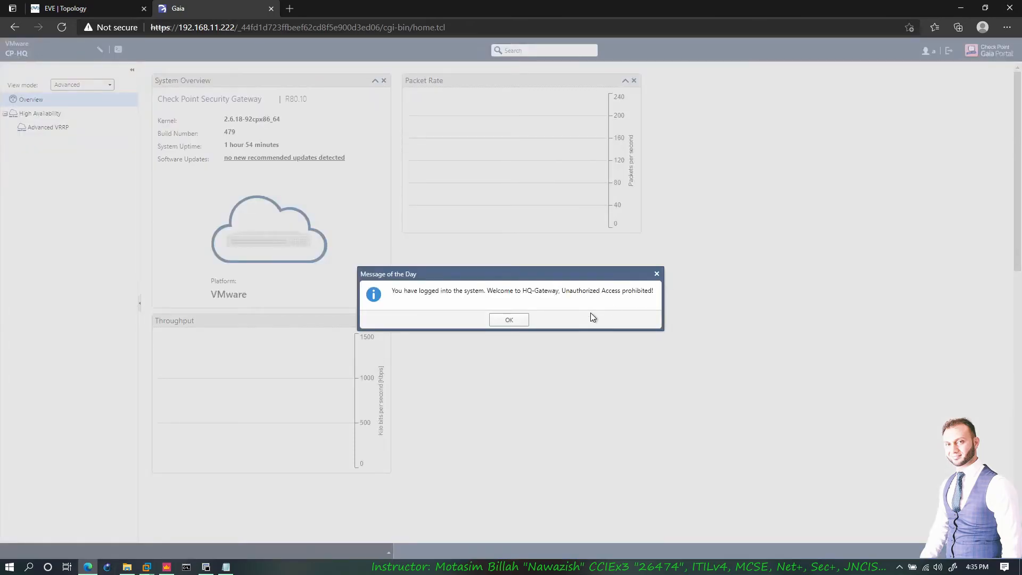
left_click(511, 319)
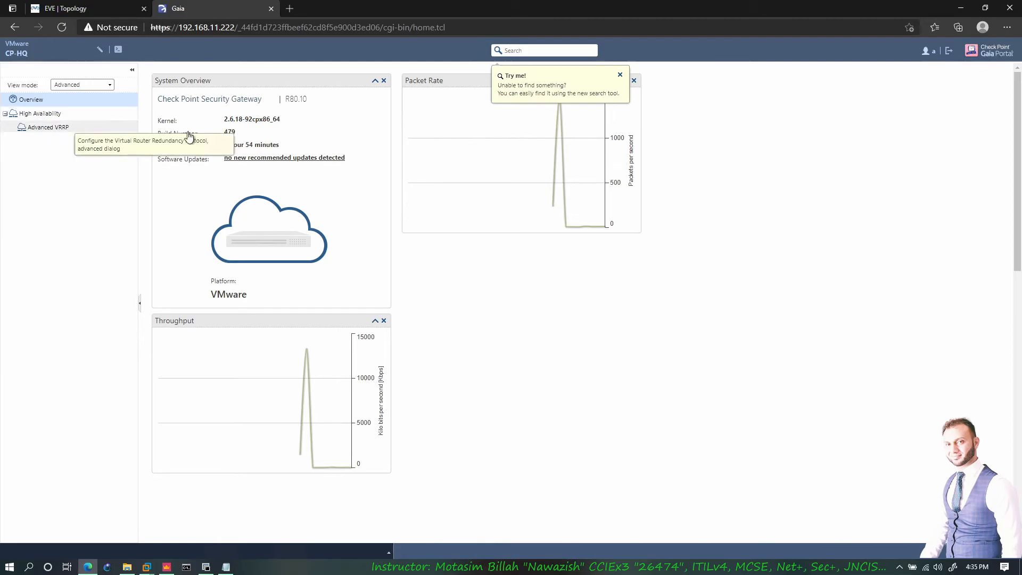
left_click(49, 128)
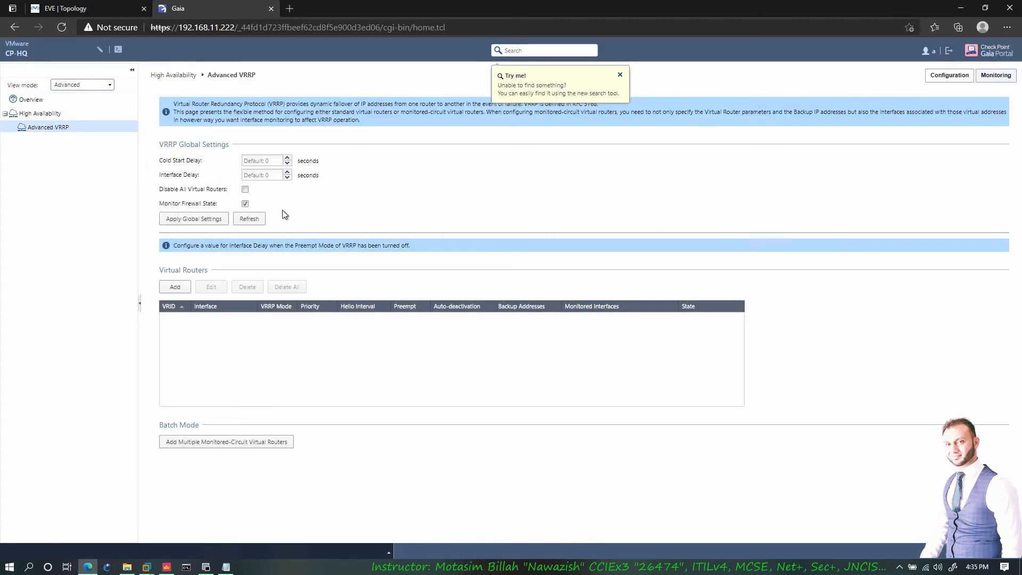
left_click(949, 52)
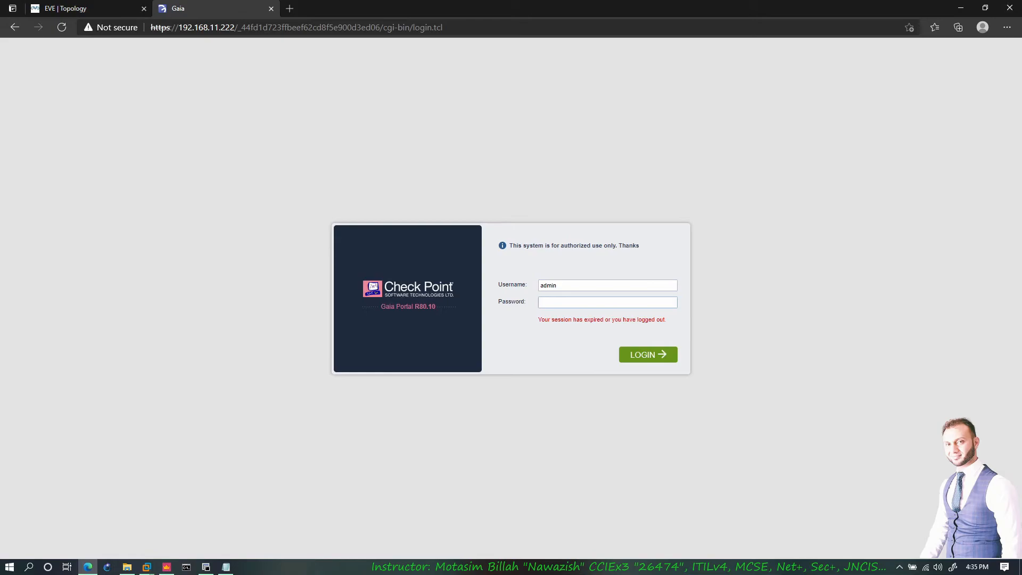
- Sign in as admin with the admin password and go to User Management > Password Policy
type("admin123")
key("Return")
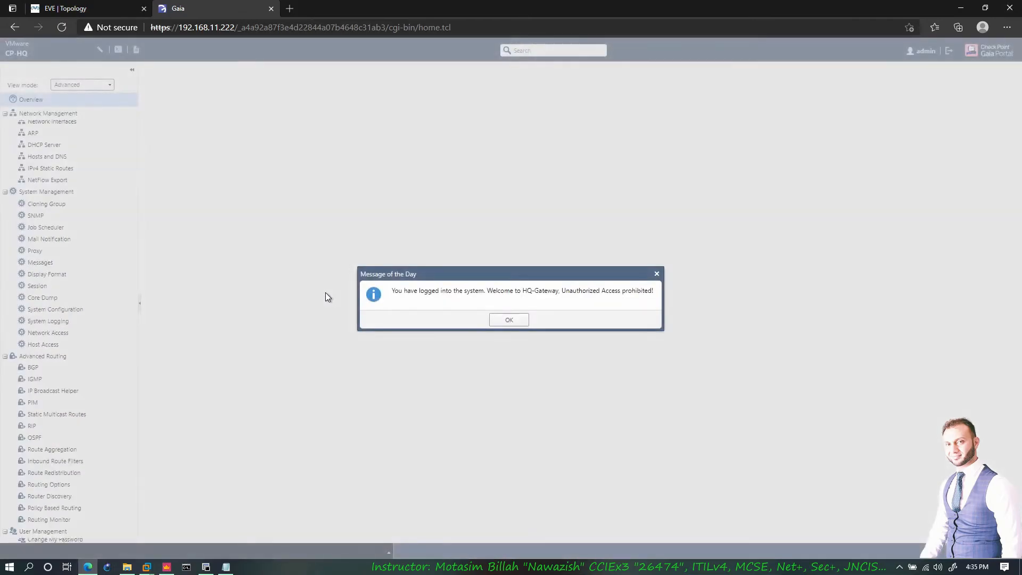
left_click(512, 319)
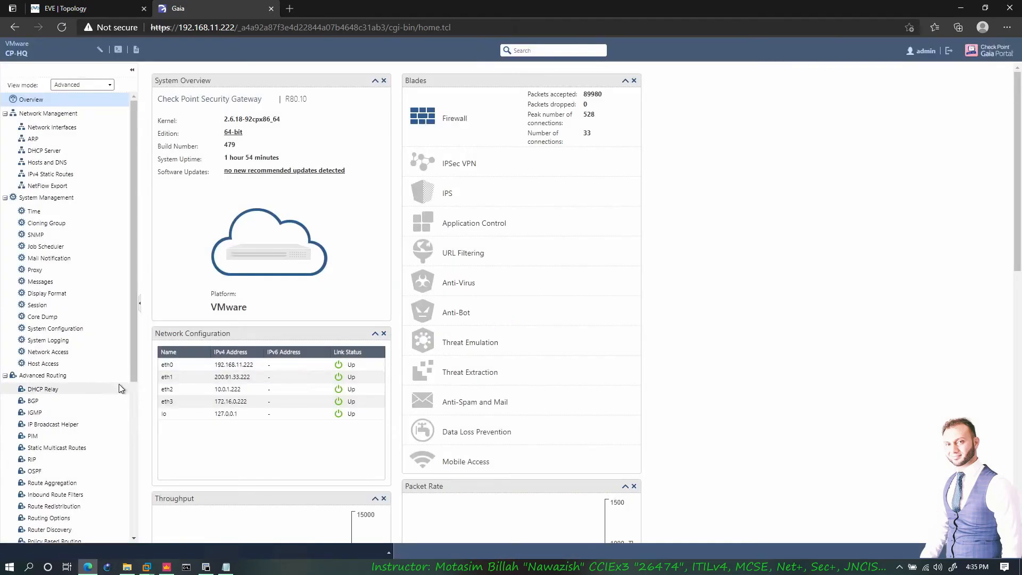
scroll(86, 386, "down", 2)
scroll(87, 387, "down", 2)
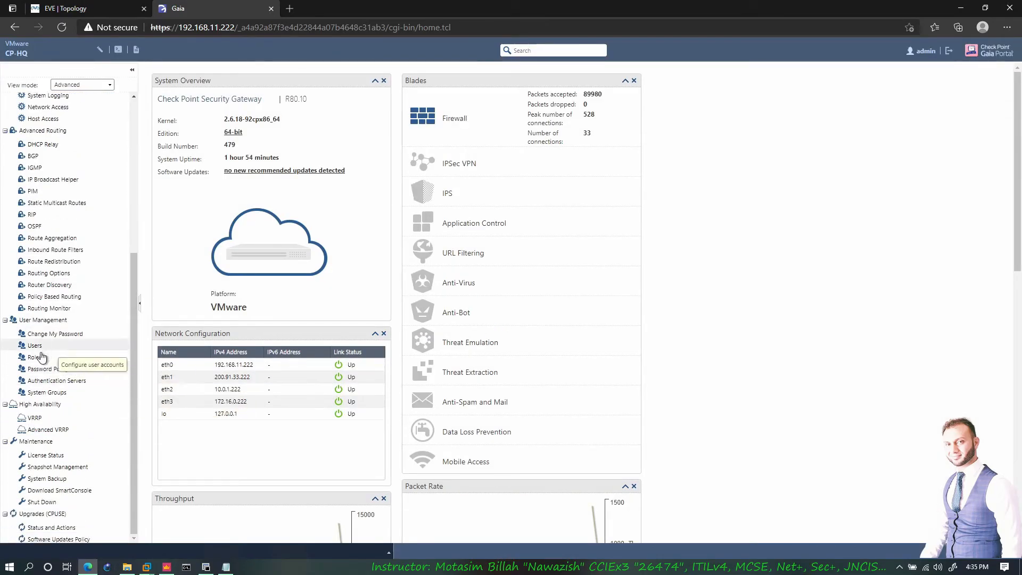
left_click(61, 368)
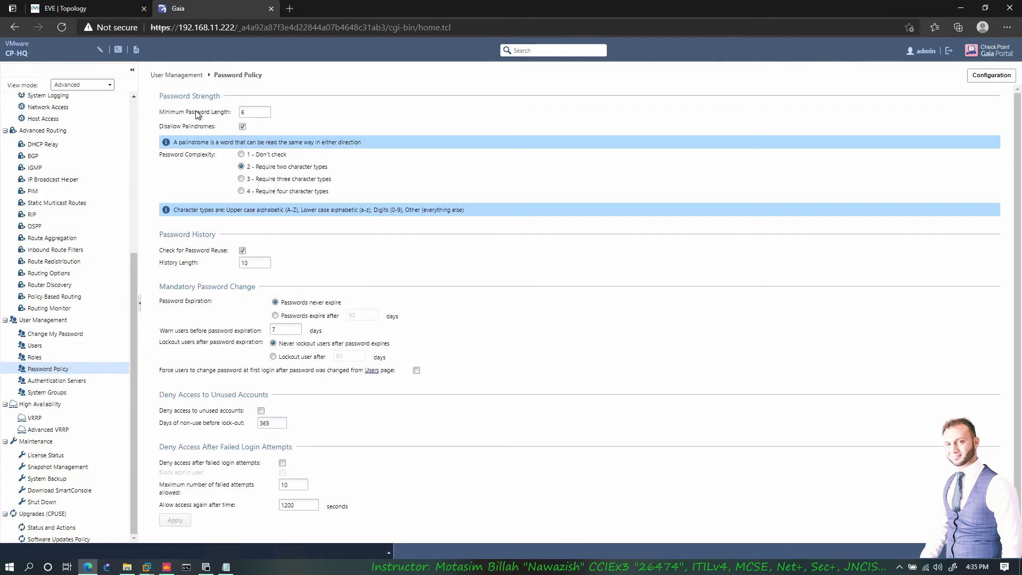
- Inspect the Password Policy values, such as minimum length 6 and history length 10
left_click(243, 112)
left_click(245, 262)
left_click(248, 262)
key("ctrl+a")
scroll(267, 290, "down", 1)
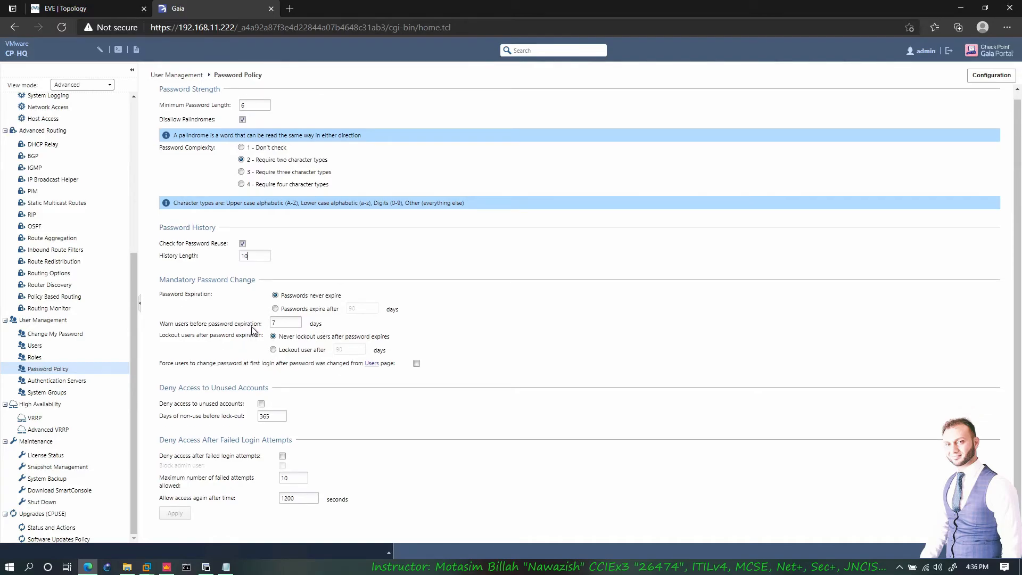
- Select 90-day password expiry, review the other expiry values, then discard changes for Authentication Servers
left_click(294, 310)
left_click_drag(301, 324, 242, 325)
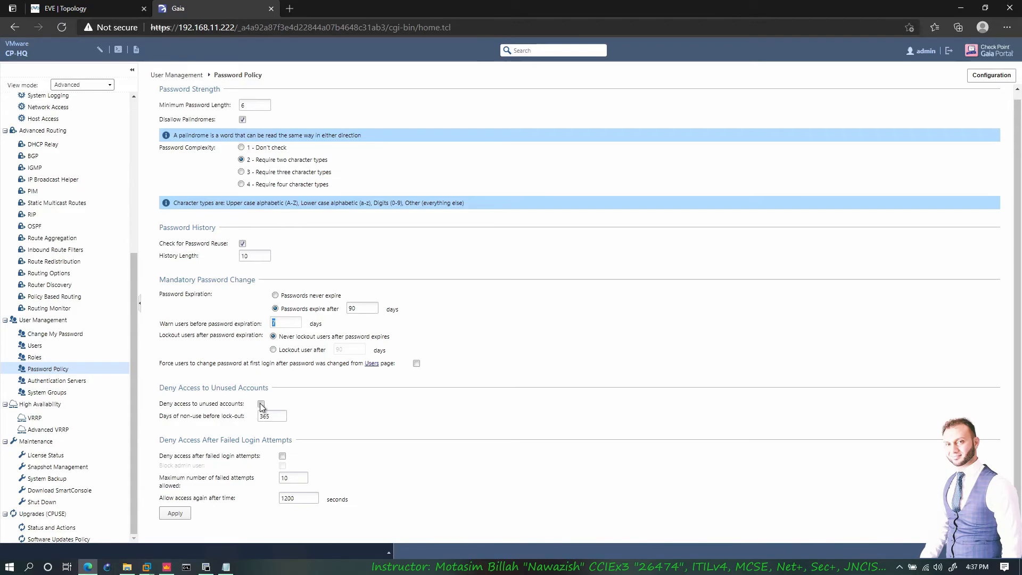
left_click(273, 416)
left_click(270, 416)
double_click(294, 498)
left_click(294, 498)
left_click(74, 381)
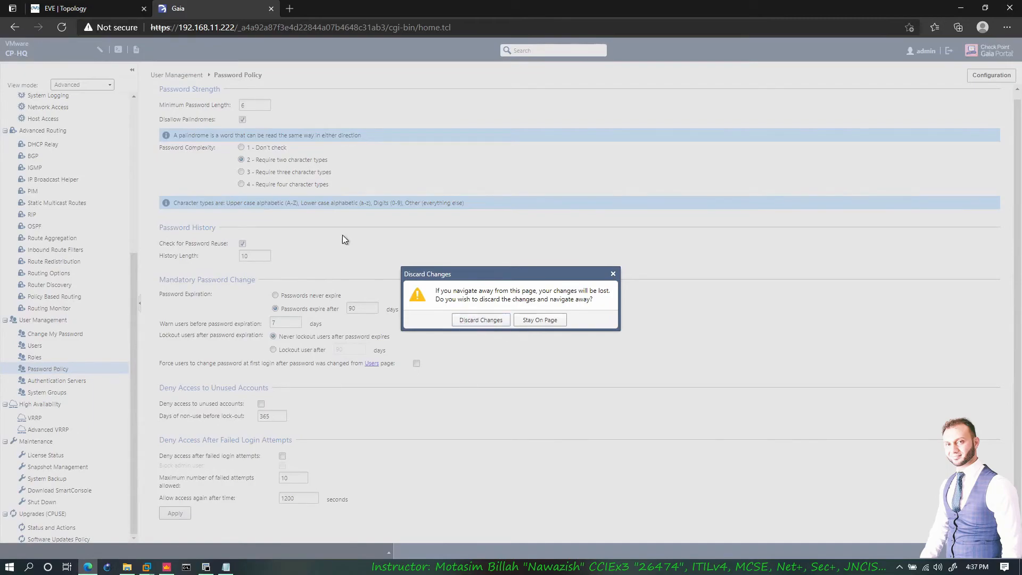
left_click(482, 314)
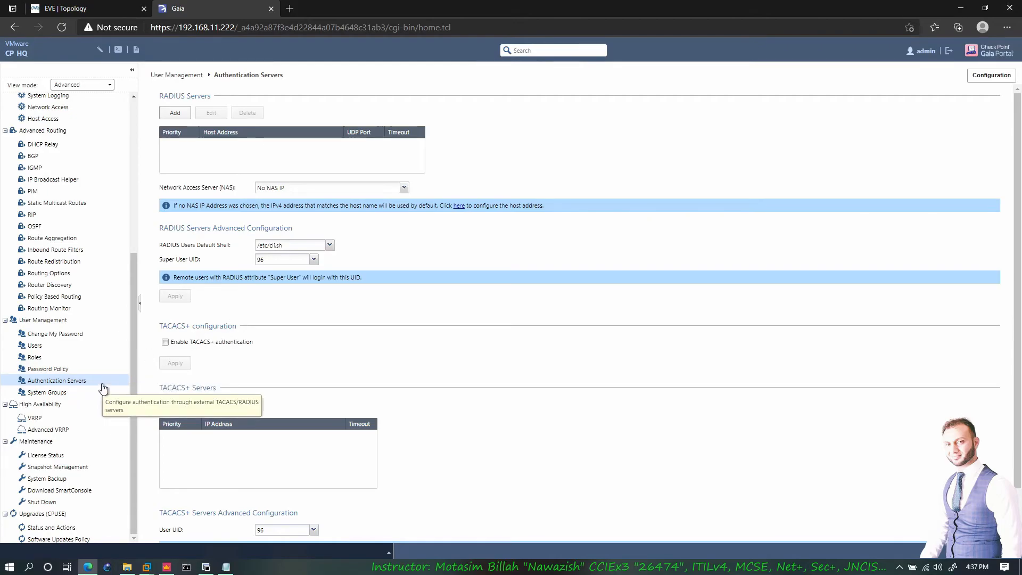
left_click(35, 357)
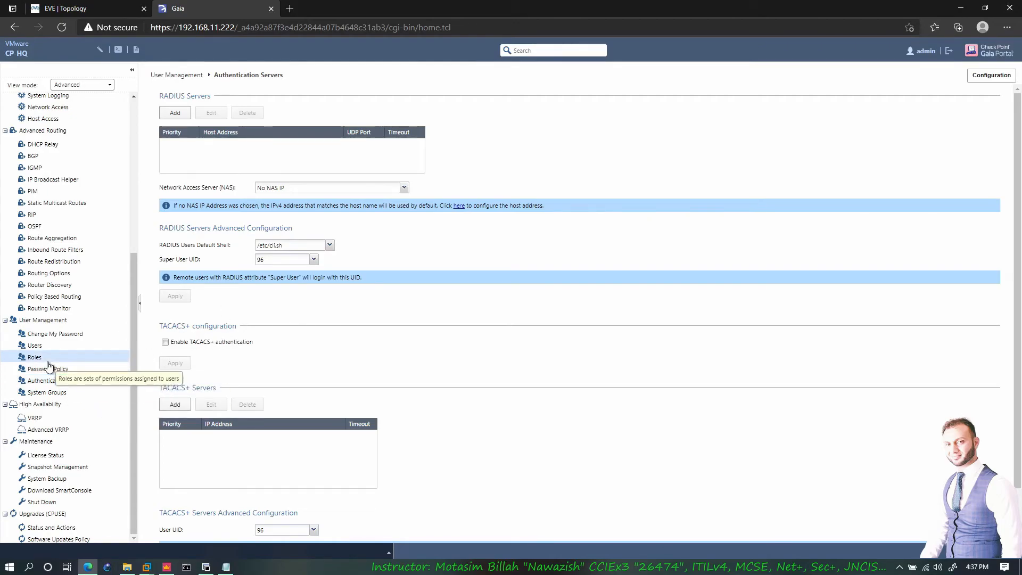
left_click(49, 334)
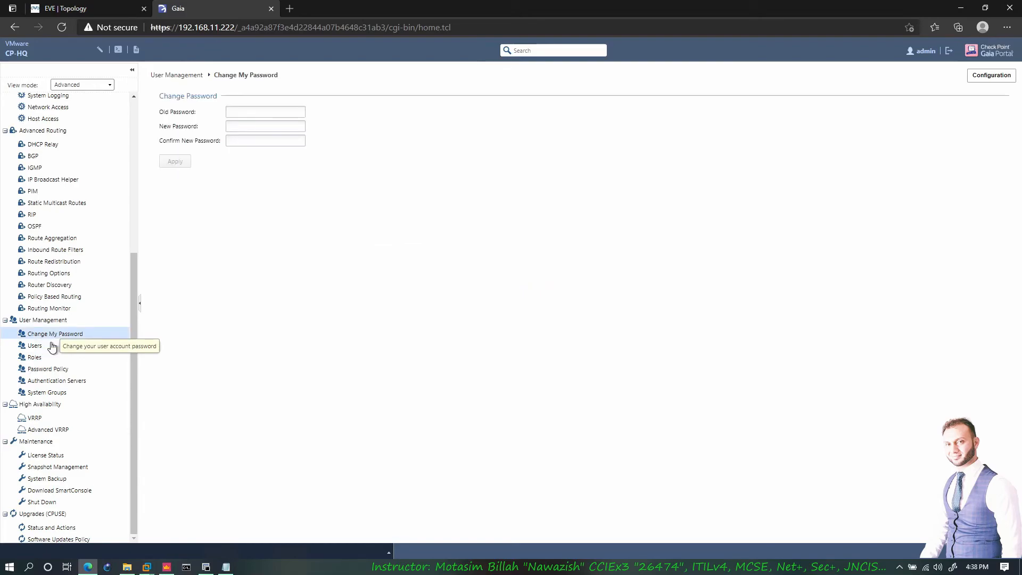
left_click(52, 346)
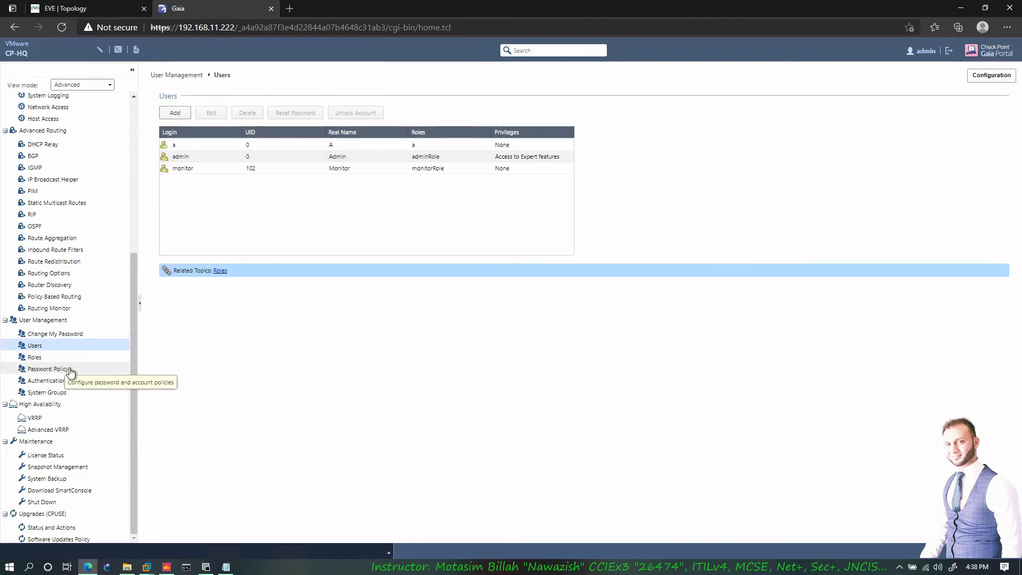
left_click(87, 383)
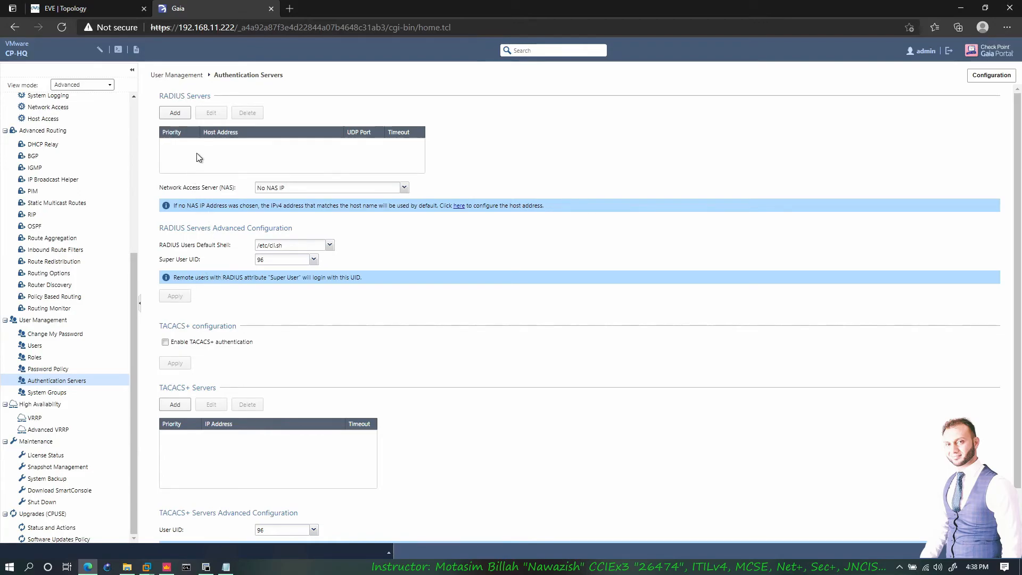
left_click(176, 114)
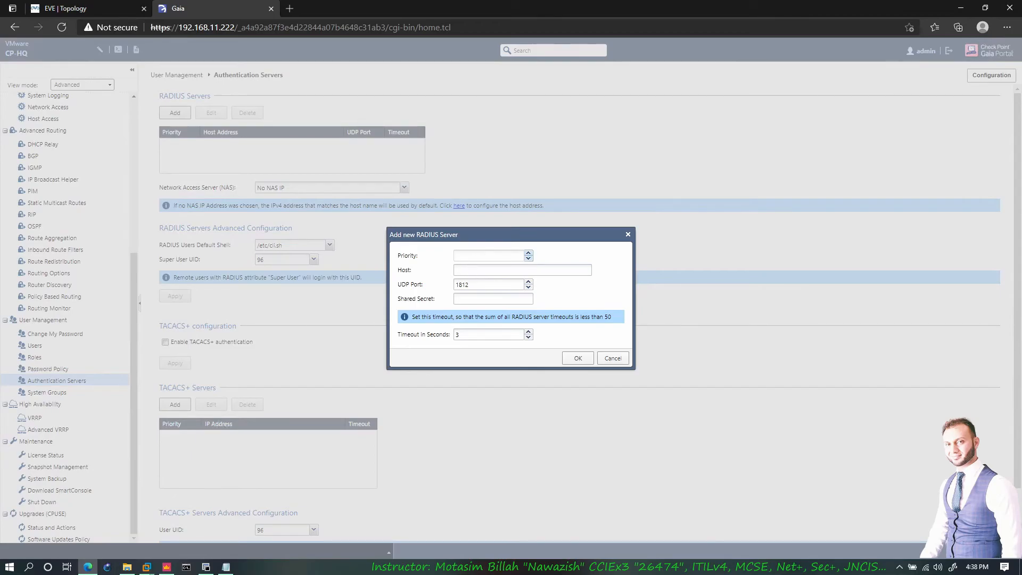
left_click(608, 363)
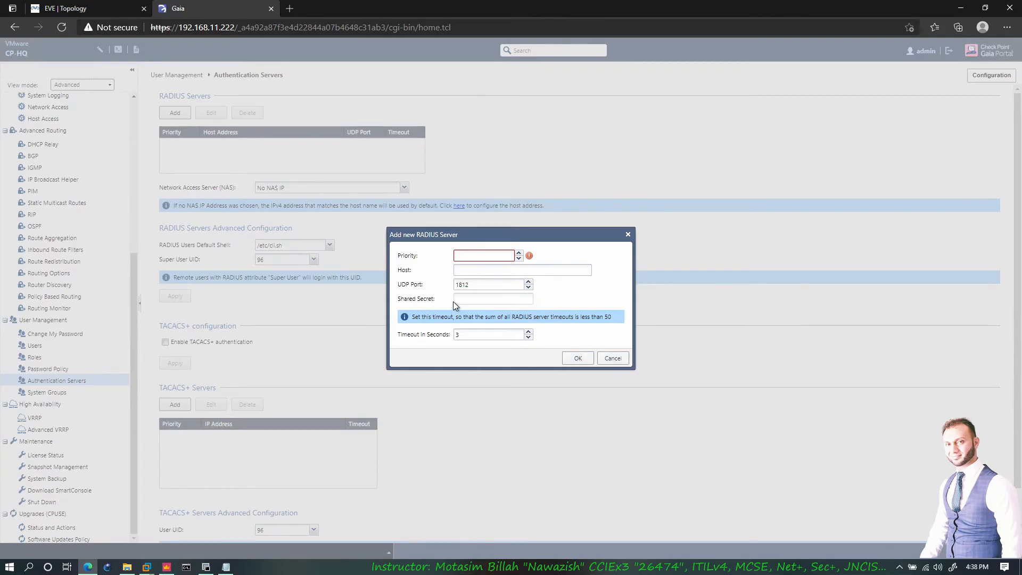
key("Escape")
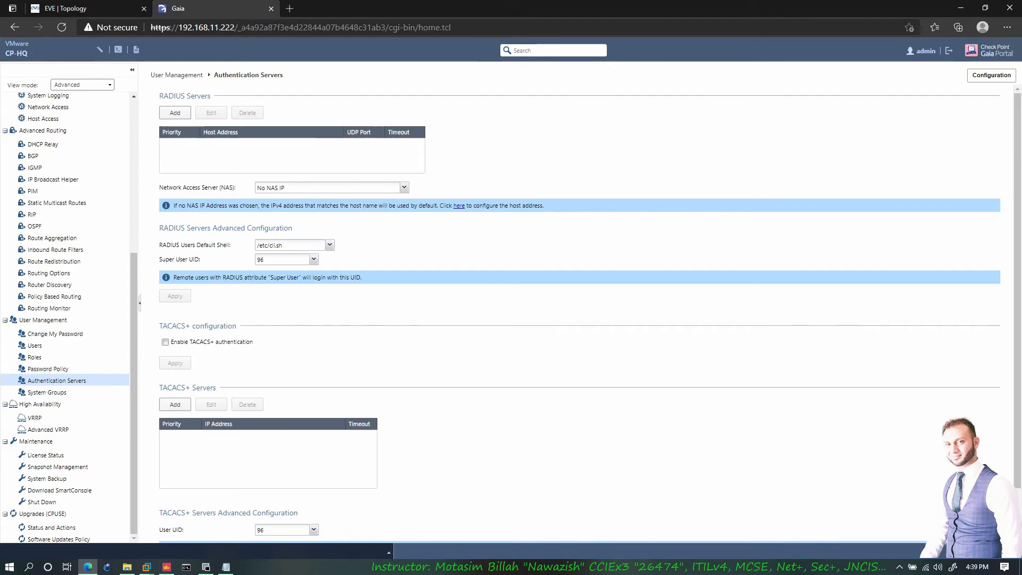
left_click_drag(159, 96, 221, 104)
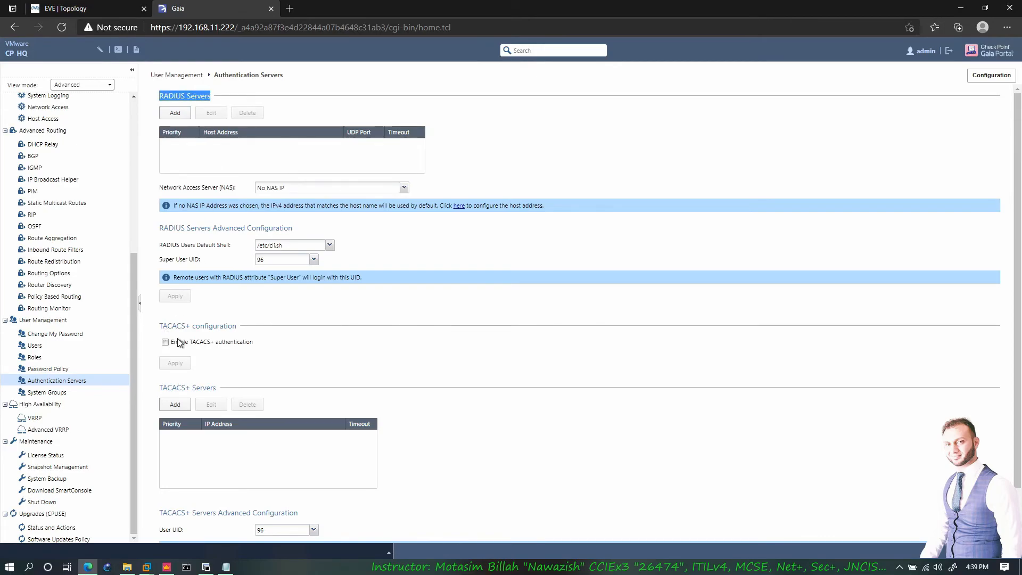
- Highlight the RADIUS Servers and TACACS+ headings, then scroll down to System Groups
left_click_drag(167, 326, 201, 326)
left_click(200, 325)
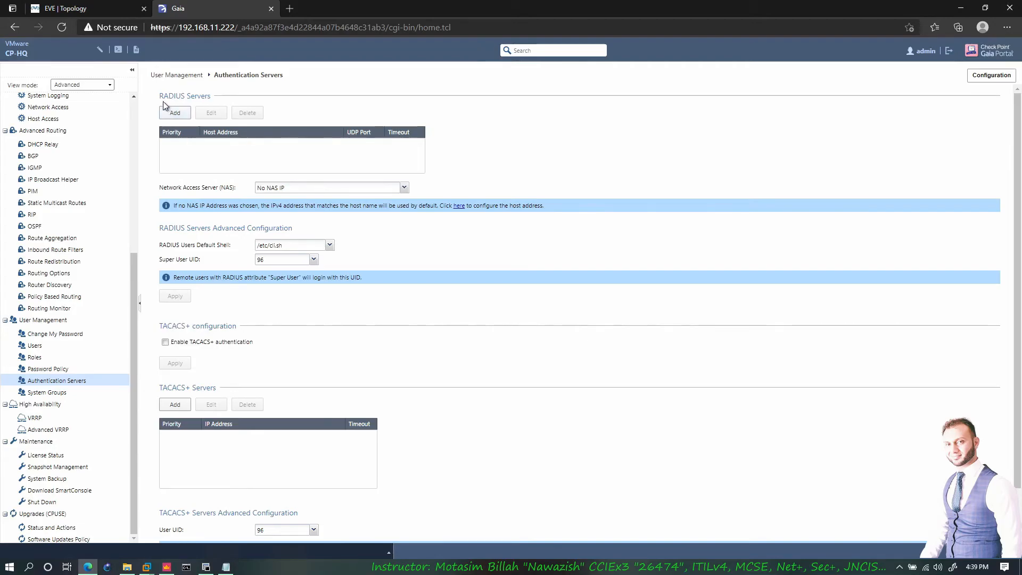
left_click_drag(164, 96, 213, 97)
left_click(213, 97)
left_click_drag(167, 326, 190, 326)
left_click(190, 326)
left_click_drag(172, 326, 186, 325)
left_click(186, 326)
left_click_drag(192, 99, 214, 102)
left_click_drag(159, 326, 237, 326)
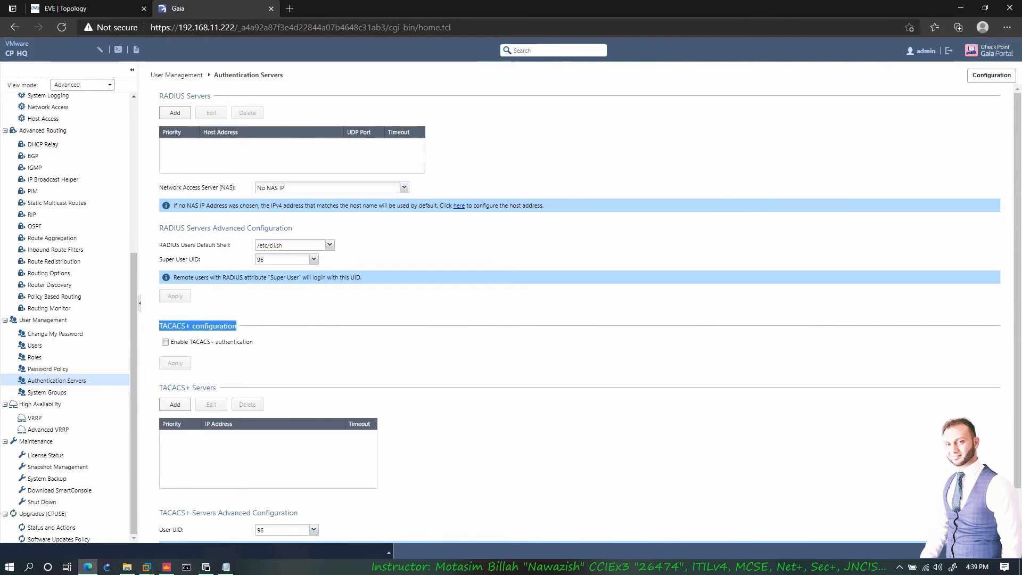
left_click(216, 347)
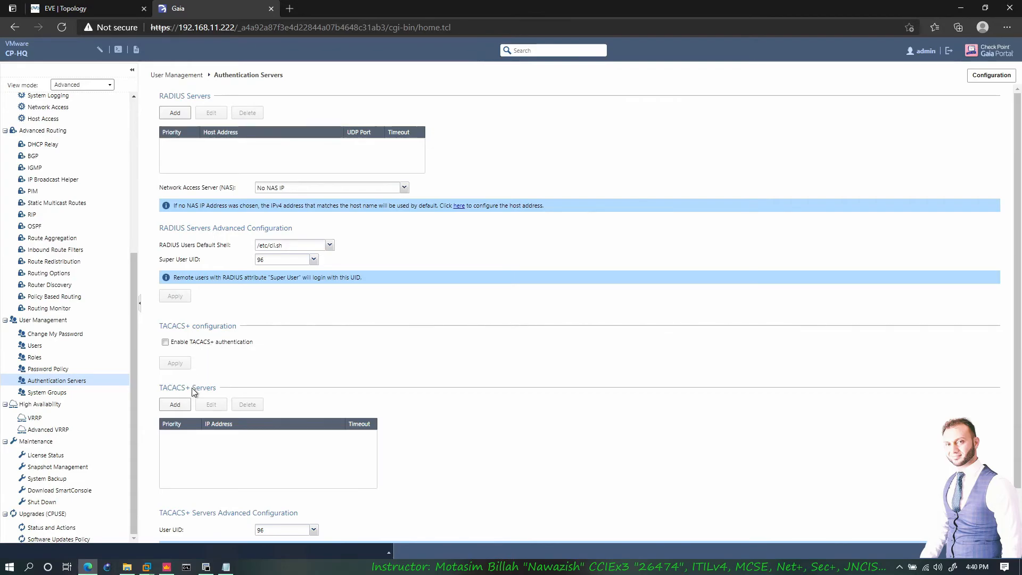
scroll(177, 404, "down", 1)
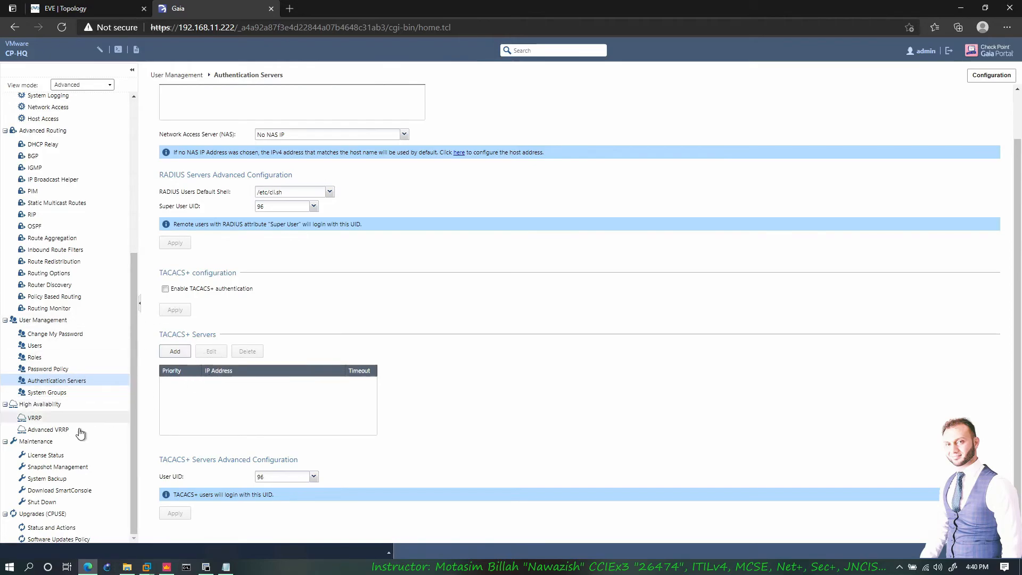
left_click(47, 393)
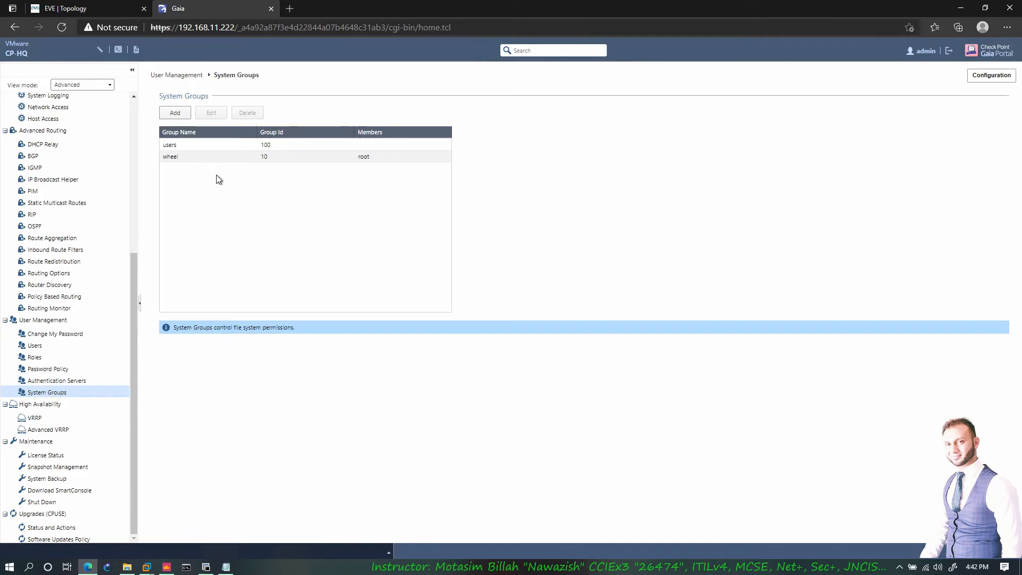
left_click(181, 119)
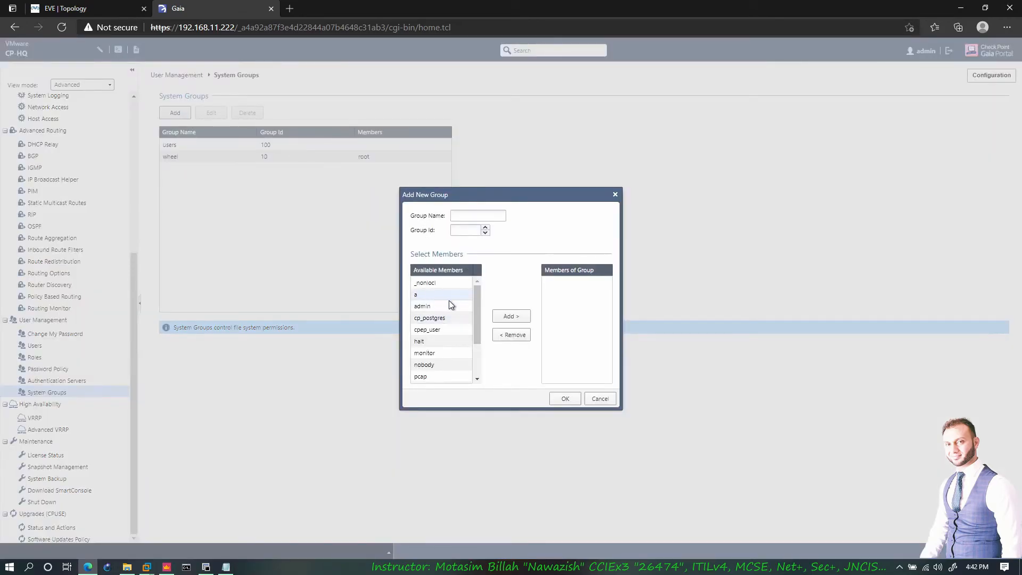
left_click(434, 296)
left_click_drag(475, 296, 481, 347)
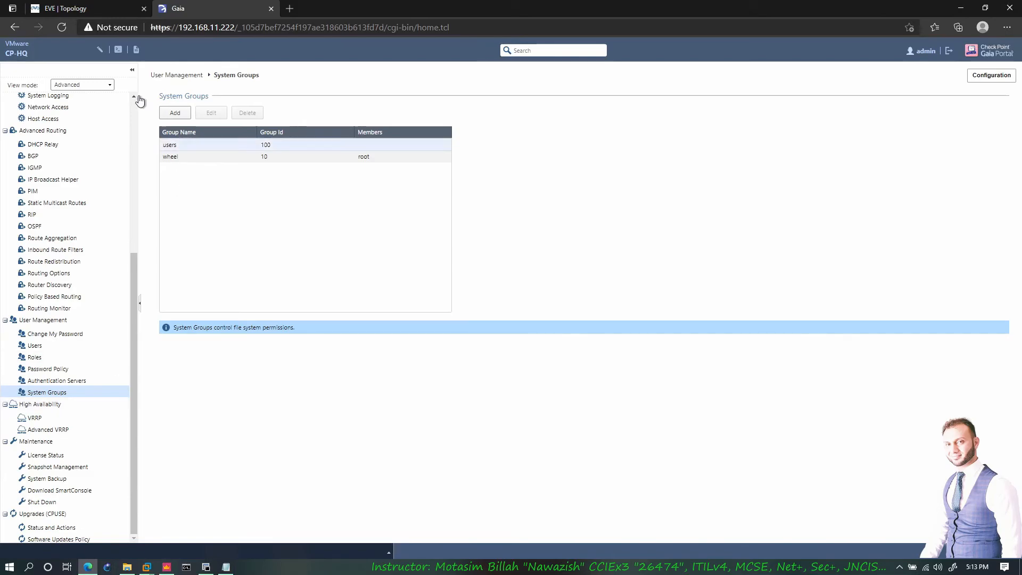
- On the EVE topology, mark CP-HQ and box eth2, with red lines to SW1 and the Internet cloud
left_click(95, 8)
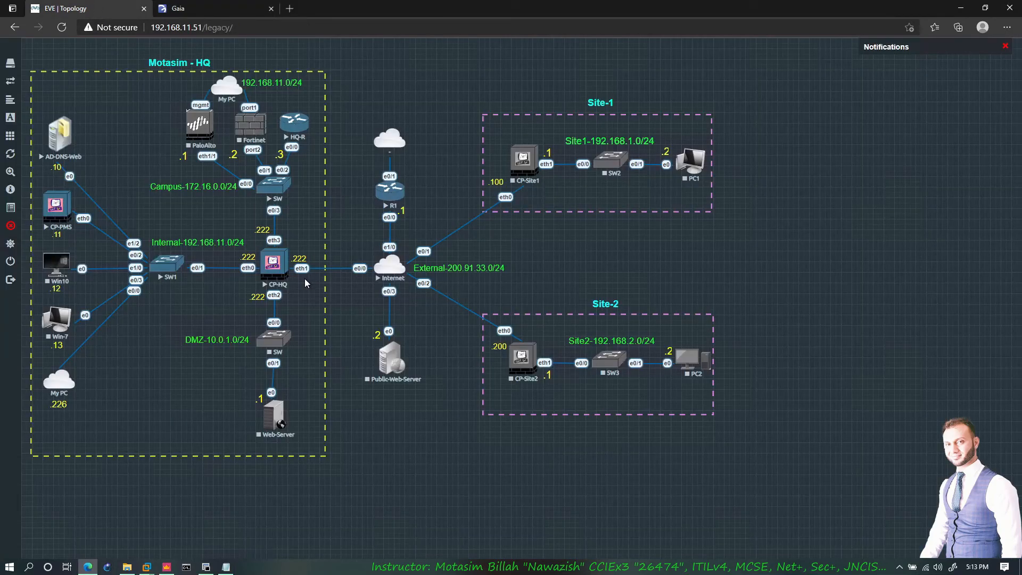
mouse_move(267, 253)
left_mouse_down()
mouse_move(284, 273)
mouse_move(269, 270)
left_mouse_up()
left_click_drag(261, 289, 289, 316)
left_click_drag(265, 303, 181, 273)
left_click_drag(292, 299, 385, 273)
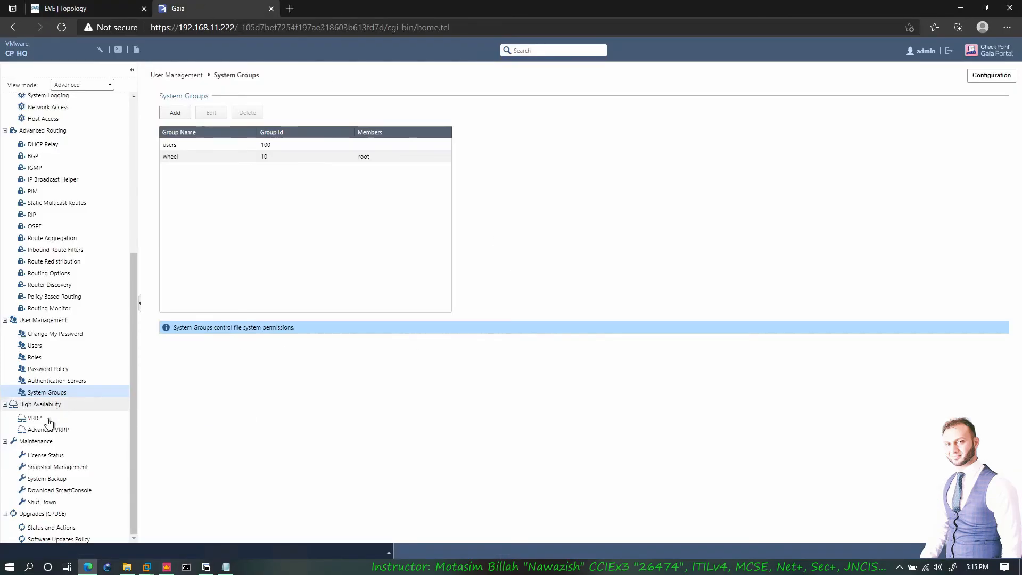
- Add a VRRP virtual router with ID 1, then bring up the EVE topology
left_click(35, 418)
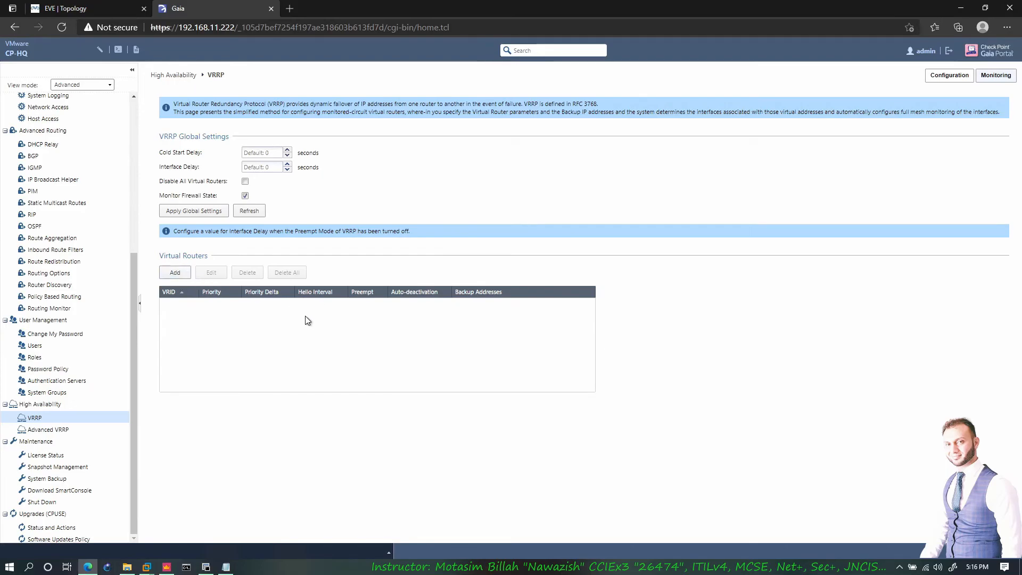
left_click(175, 272)
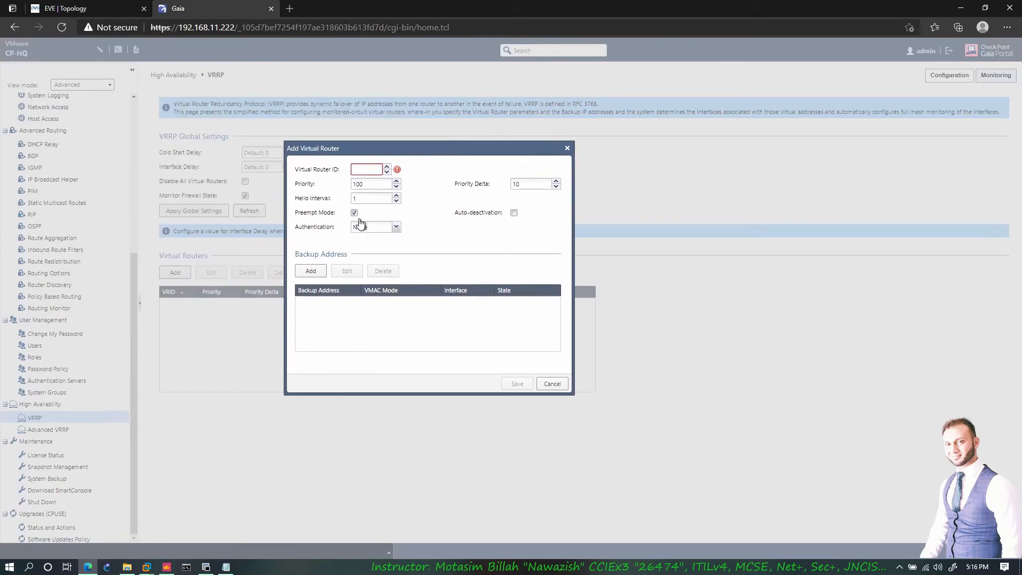
left_click(366, 170)
type("1")
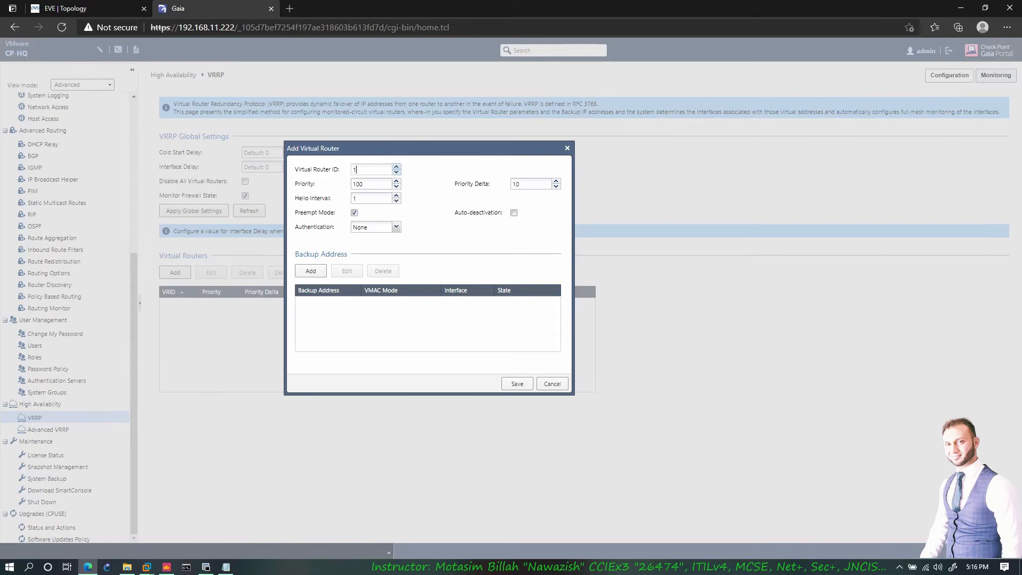
left_click(123, 14)
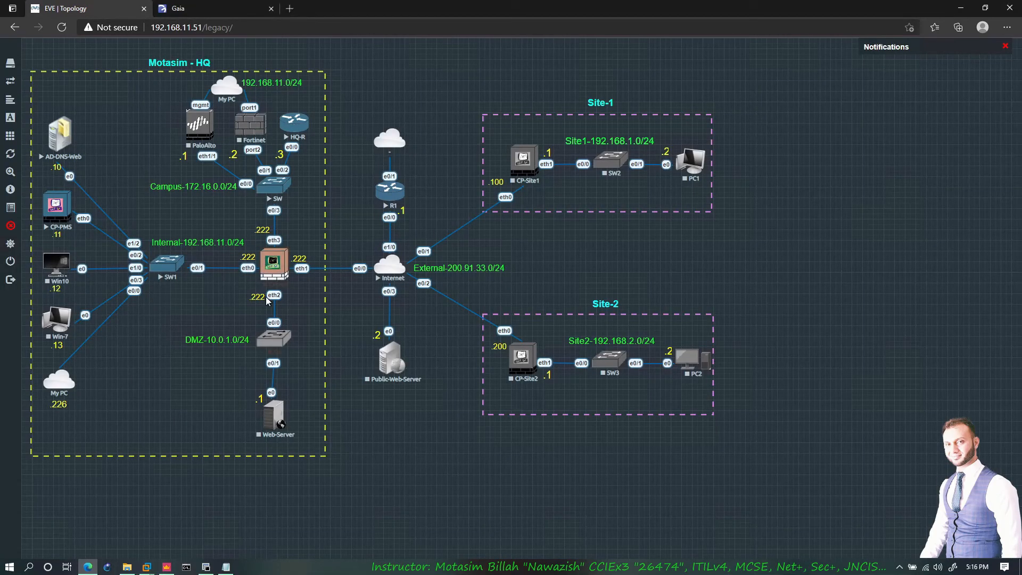
- Mark CP-HQ's eth2, eth3 and Internal links to SW1, the DMZ switch and Internet cloud in red
left_click_drag(260, 296, 284, 322)
left_click_drag(224, 225, 246, 247)
left_click_drag(243, 224, 265, 196)
mouse_move(261, 302)
left_mouse_down()
mouse_move(226, 301)
mouse_move(180, 272)
left_mouse_up()
left_click_drag(286, 311, 376, 275)
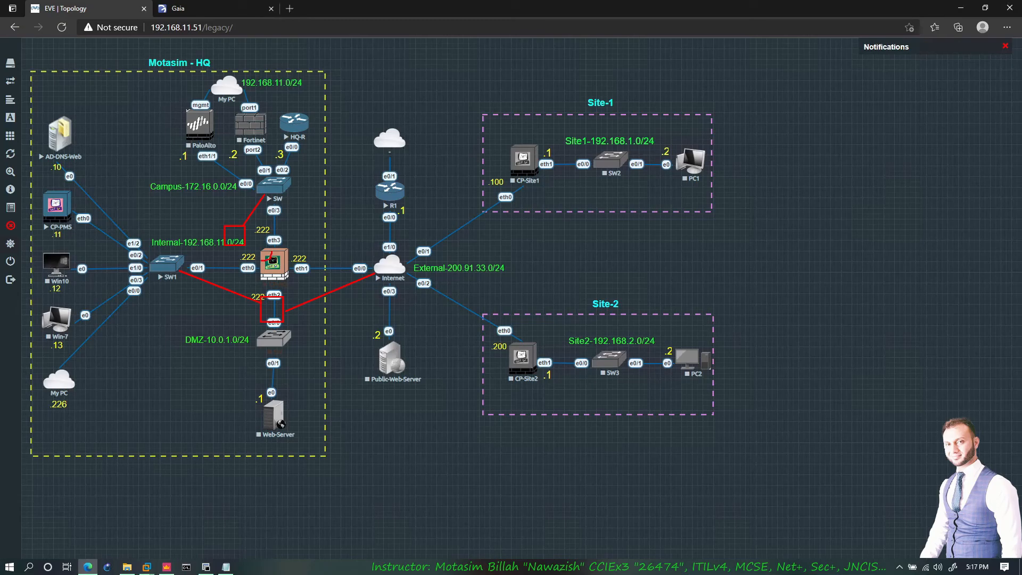
mouse_move(244, 227)
left_mouse_down()
mouse_move(277, 241)
mouse_move(300, 299)
left_mouse_up()
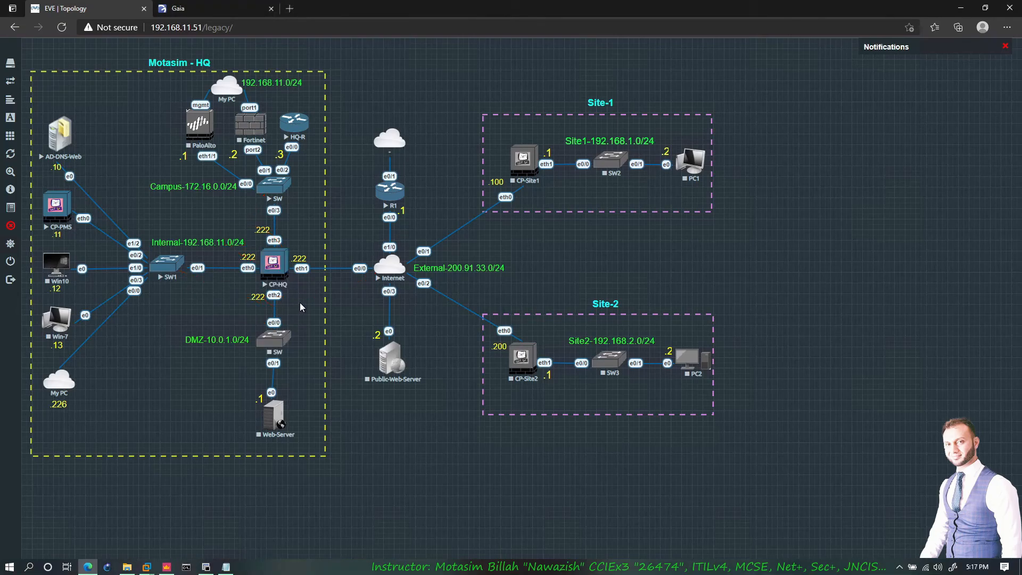
left_click(213, 8)
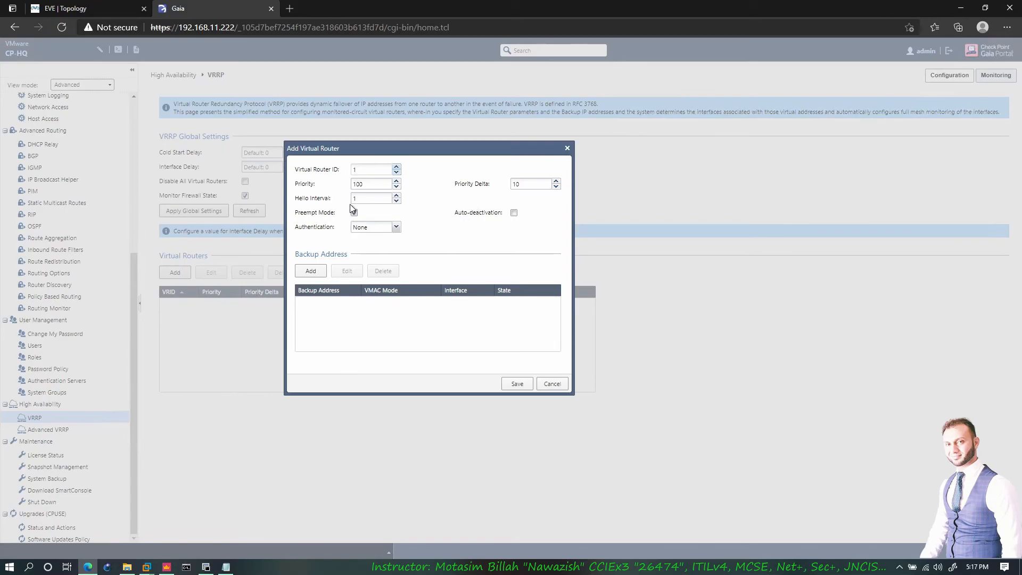
key("Tab")
key("End")
key("shift+Left")
key("shift+Left")
key("Right")
key("shift+Left")
key("shift+Left")
key("Tab")
type("1")
- Box CP-HQ's eth2 link to the DMZ switch and mark the CP-HQ node toward eth3
left_click(126, 10)
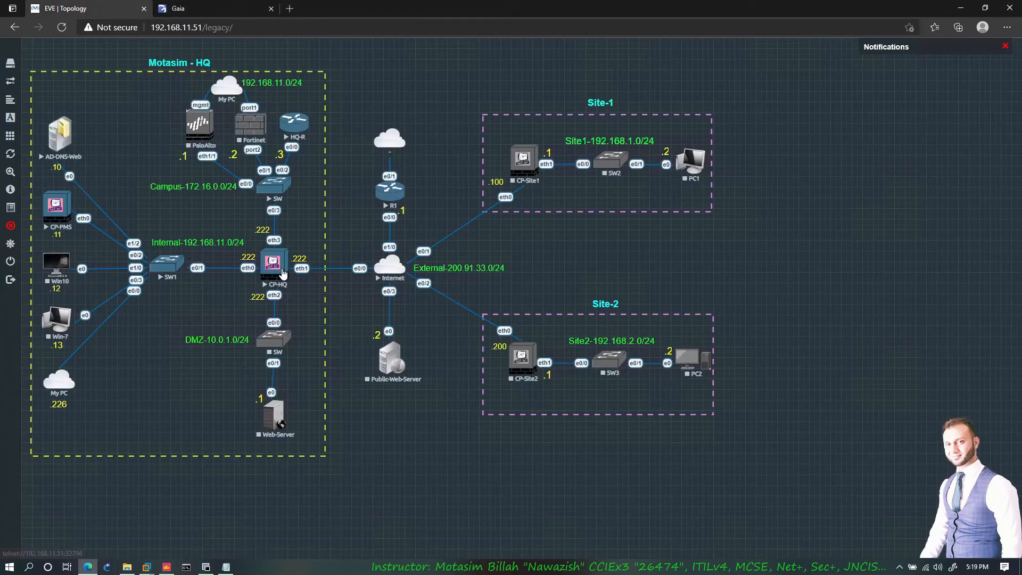
left_click_drag(259, 296, 286, 324)
left_click_drag(271, 263, 285, 251)
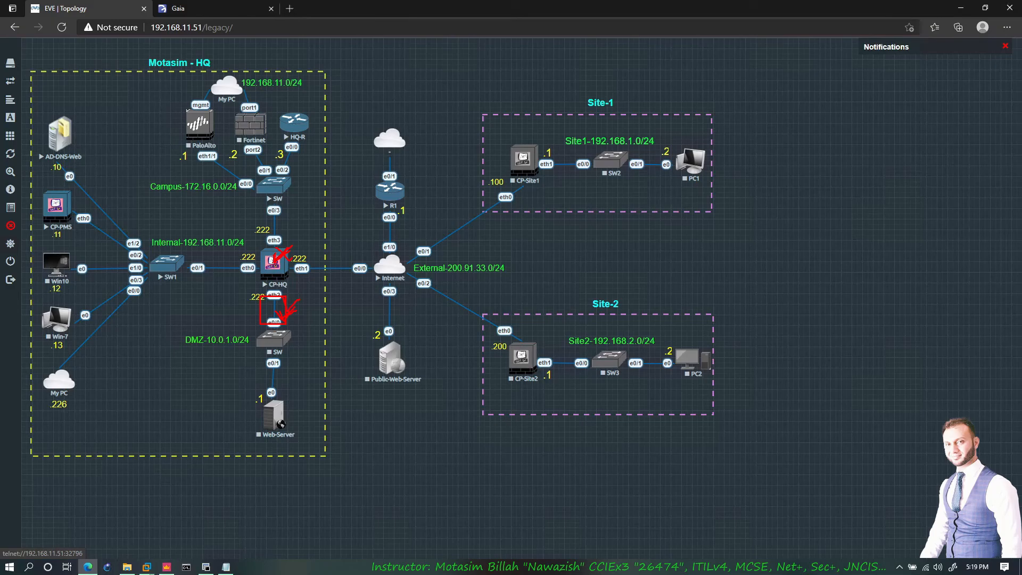
left_click_drag(272, 257, 279, 237)
left_click(225, 18)
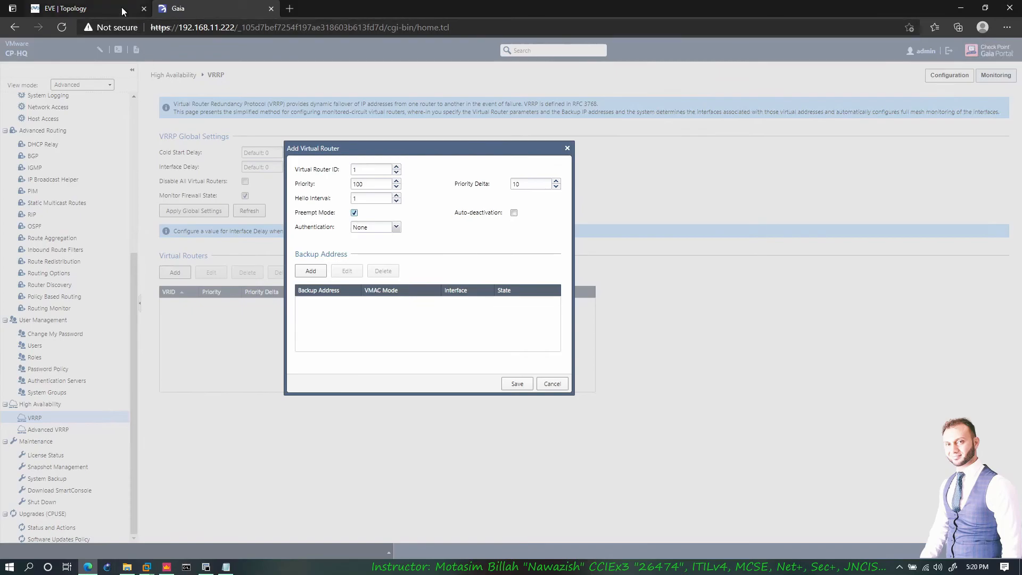
- Try Simple authentication, revert it to None, then start an Add Backup Address entry
left_click(86, 9)
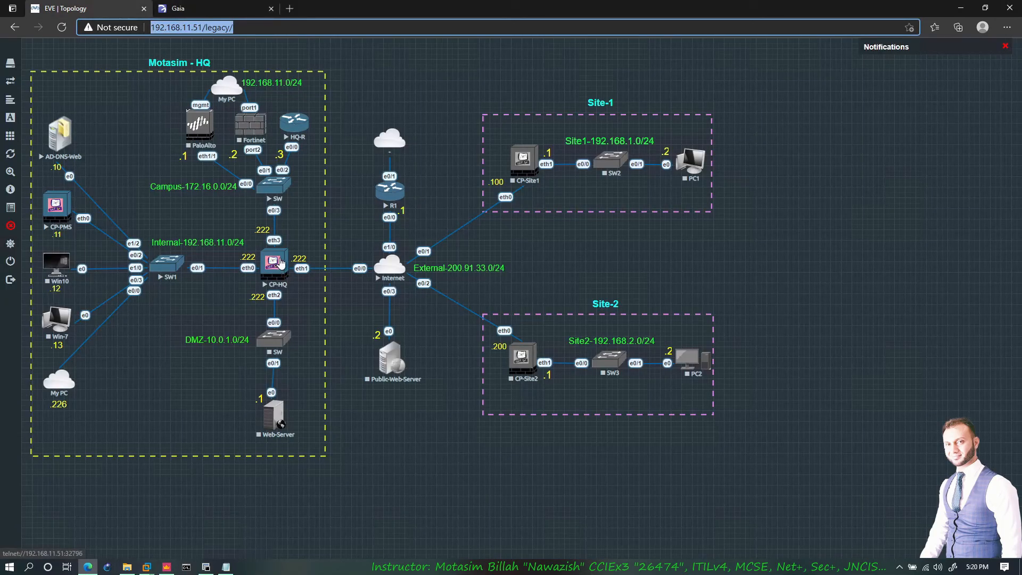
left_click(212, 12)
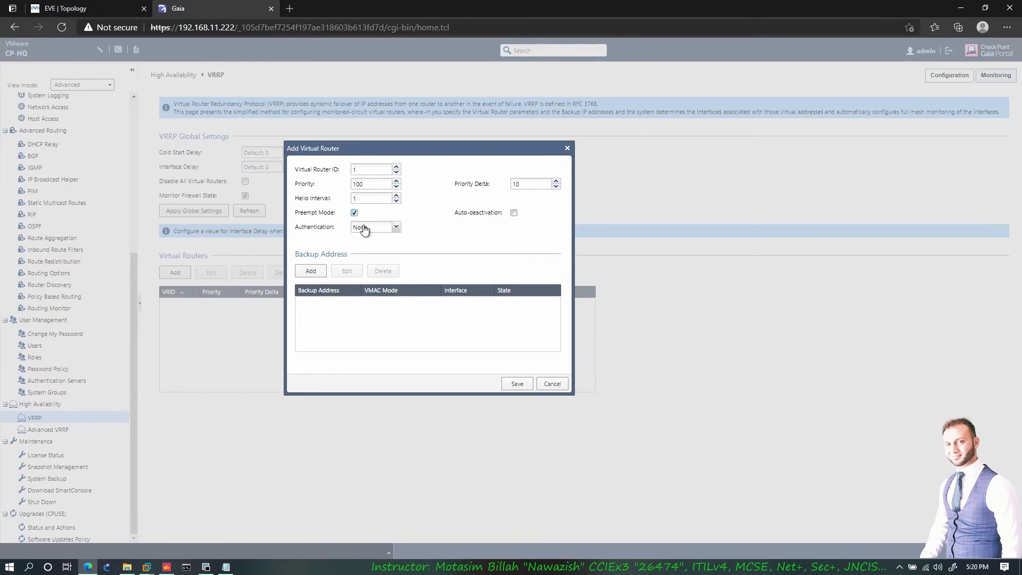
left_click(384, 229)
left_click(375, 245)
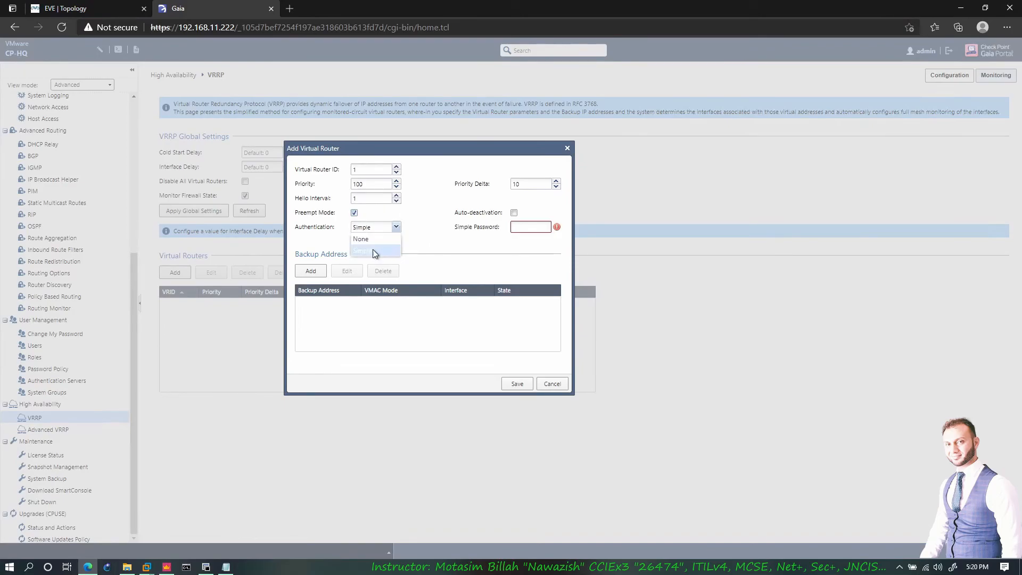
left_click(530, 228)
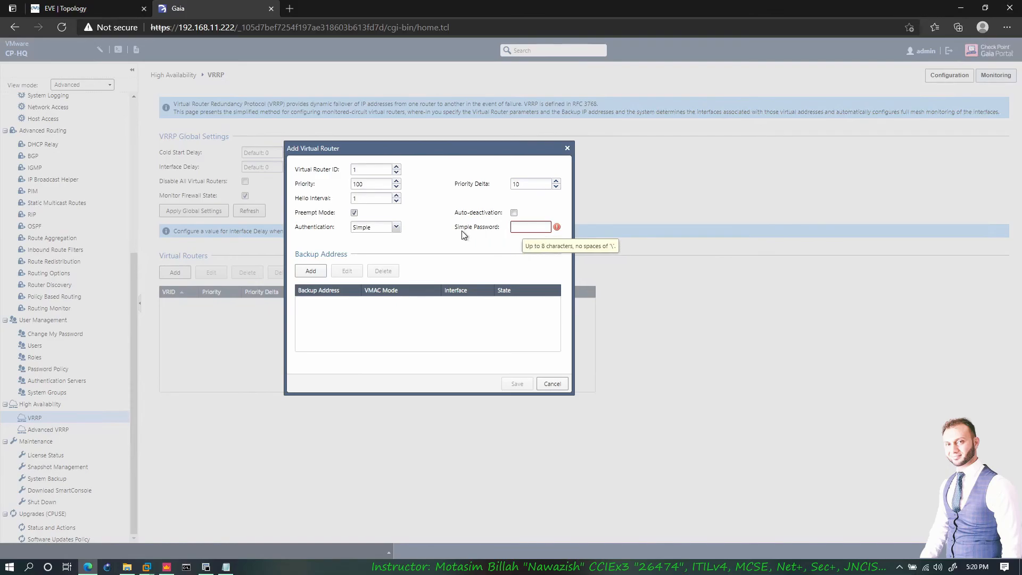
left_click(393, 229)
left_click(361, 239)
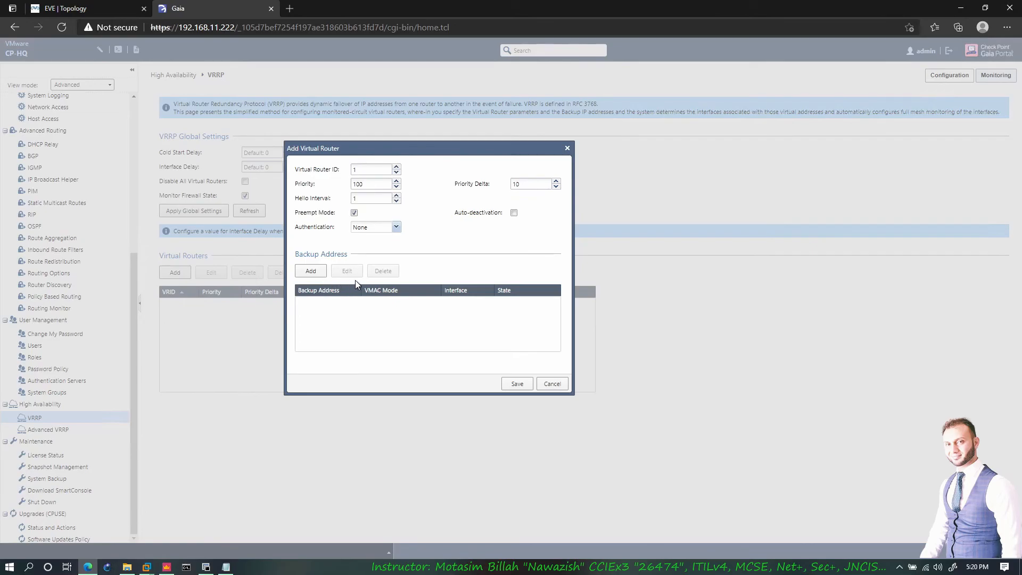
left_click(322, 275)
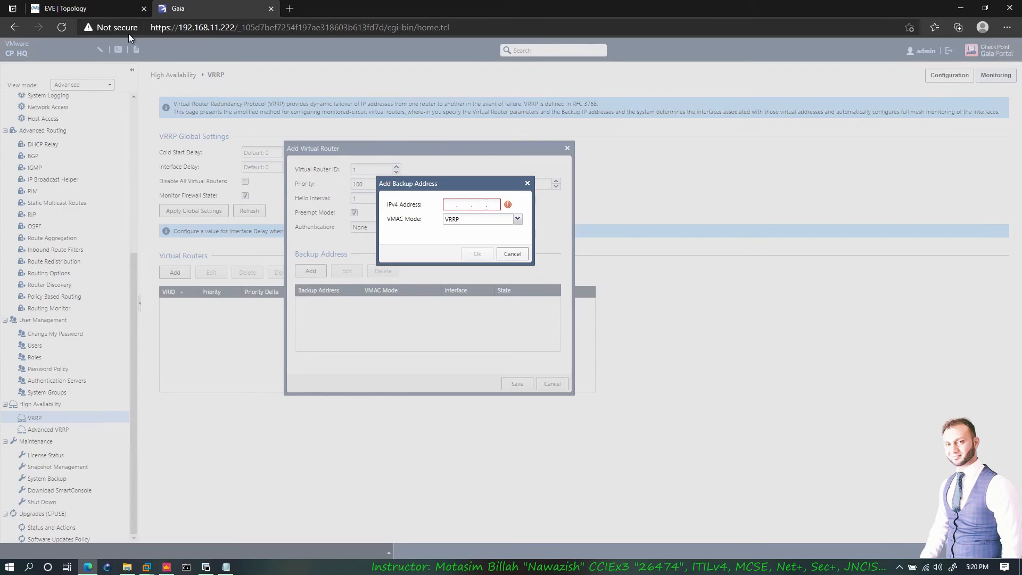
key("ctrl+Tab")
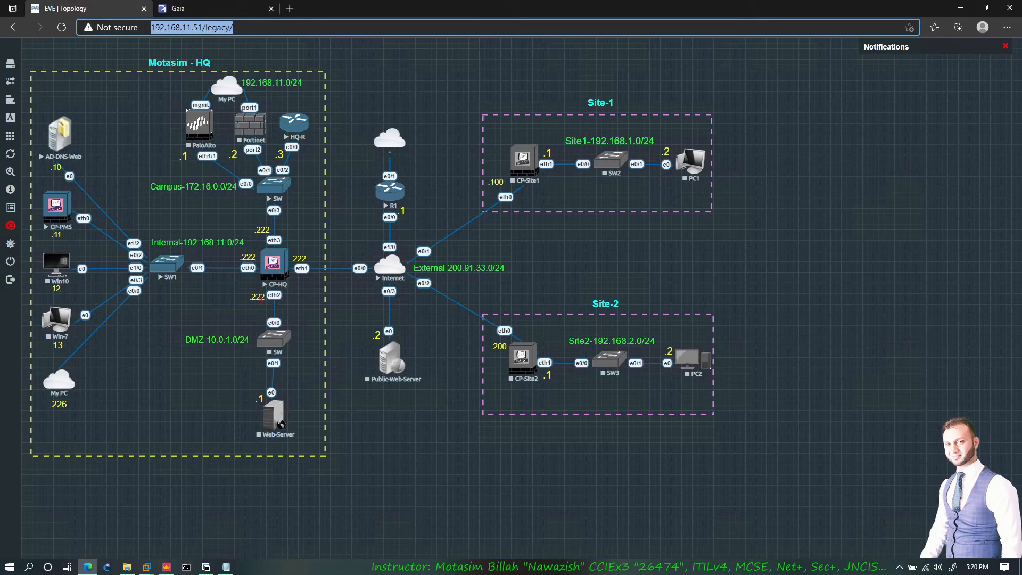
- Outline CP-HQ's eth2 link to the DMZ switch and draw a curve around its eth1 link
left_click_drag(258, 294, 288, 320)
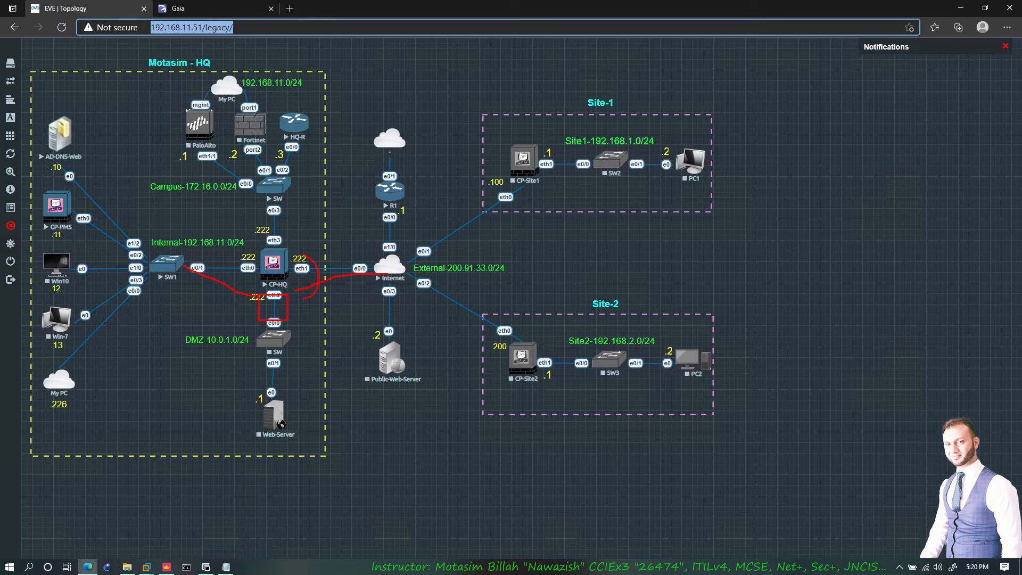
left_click_drag(302, 298, 291, 258)
left_click(223, 8)
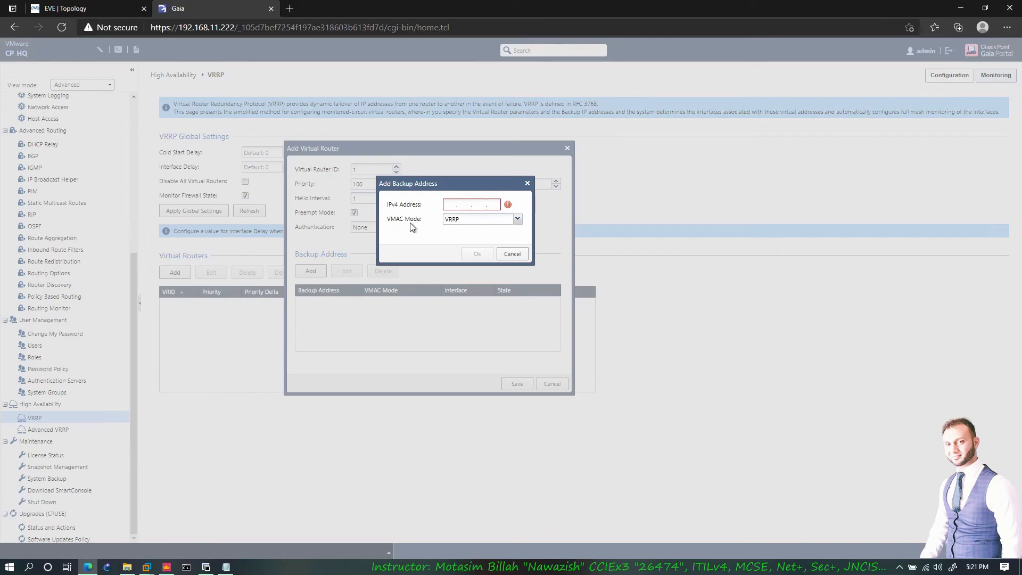
left_click(111, 7)
- With the screen pen, box the eth2–SW e0/0 link and draw an arrow from SW1 to it
key("ctrl+2")
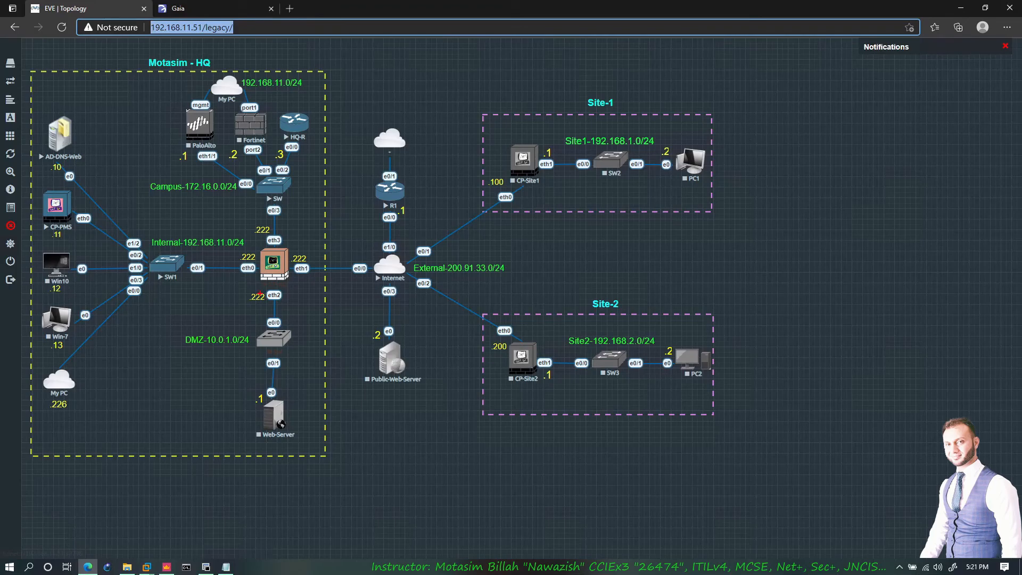
left_click_drag(259, 294, 289, 327)
left_click_drag(179, 268, 261, 318)
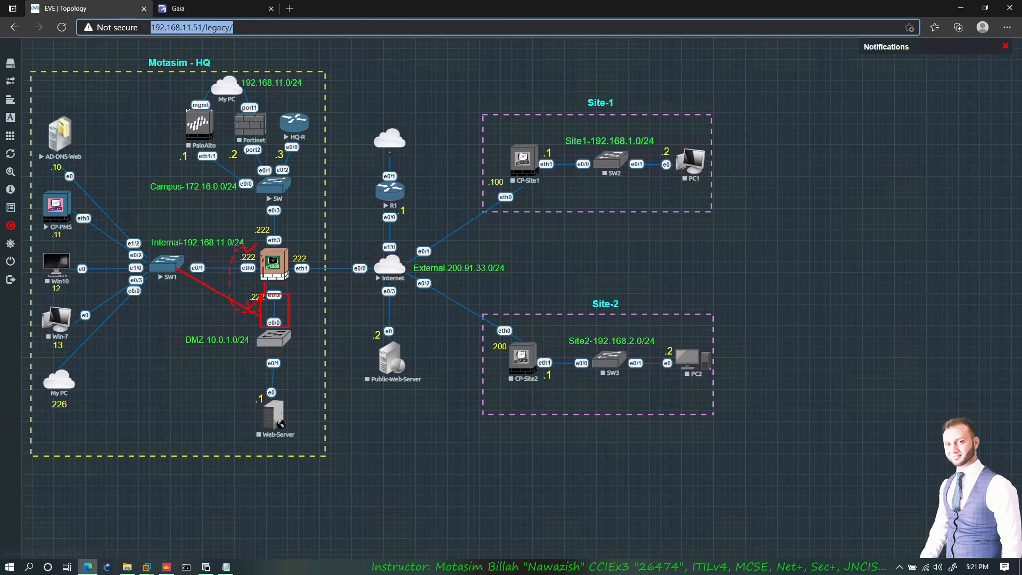
left_click(213, 8)
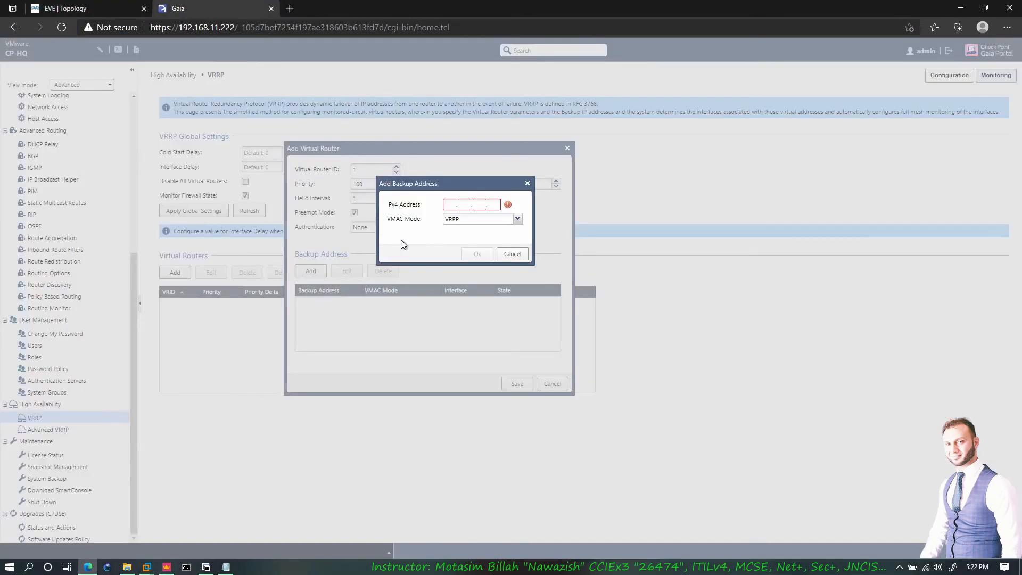
- Try Interface then Static VMAC mode for the backup address, then cancel the entry
left_click(499, 223)
left_click(490, 240)
left_click(498, 224)
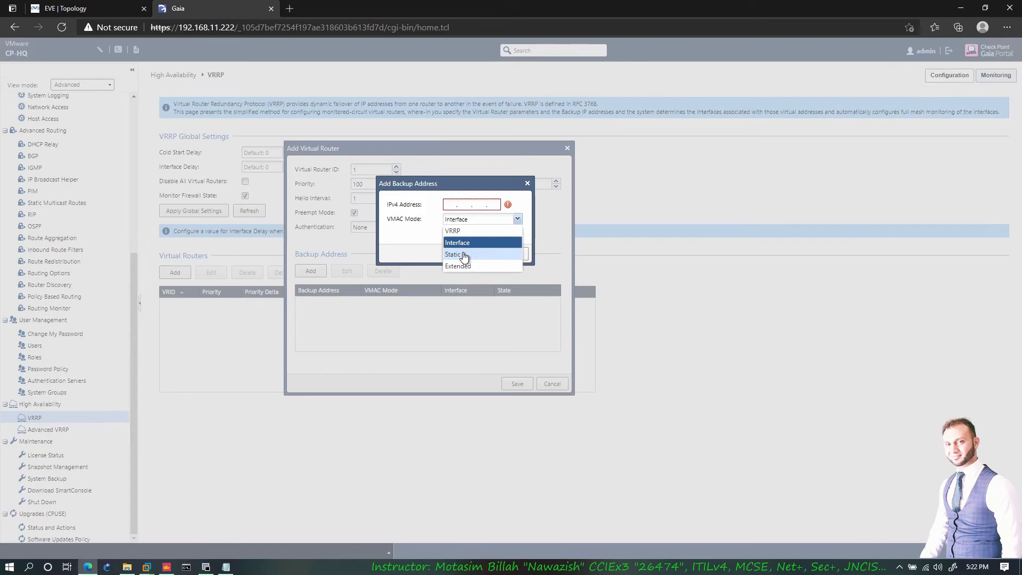
left_click(463, 255)
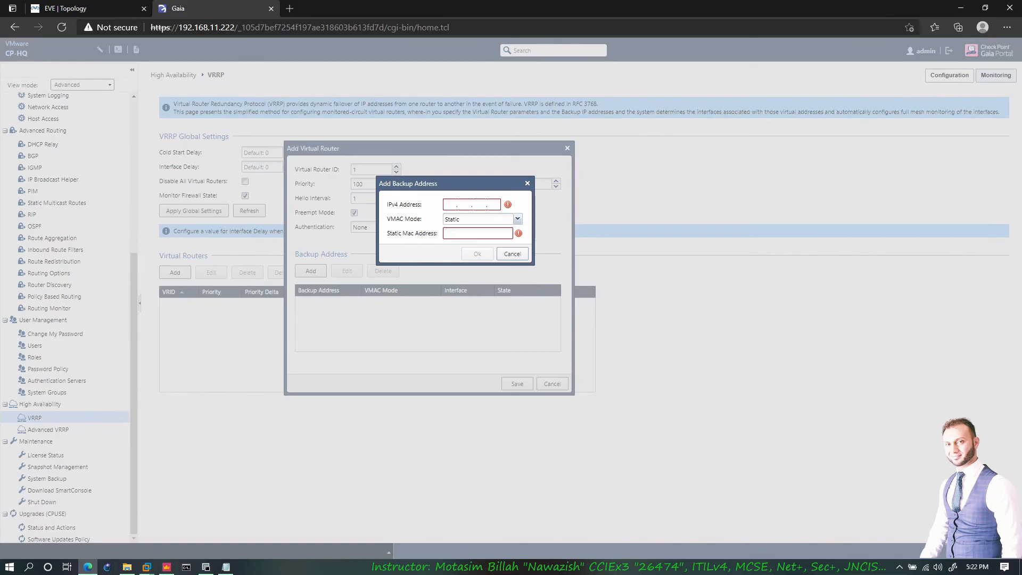
left_click(90, 9)
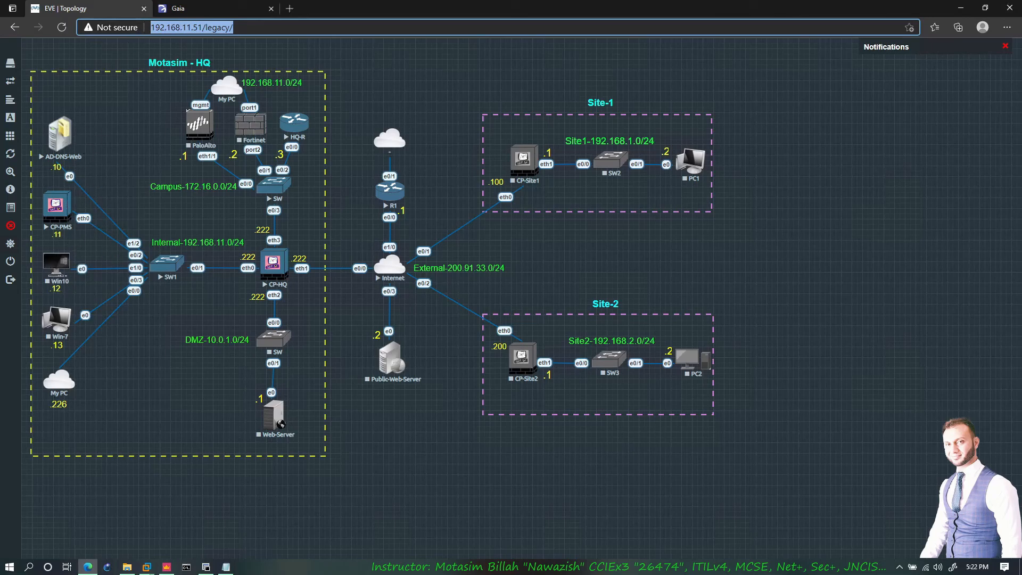
left_click(202, 8)
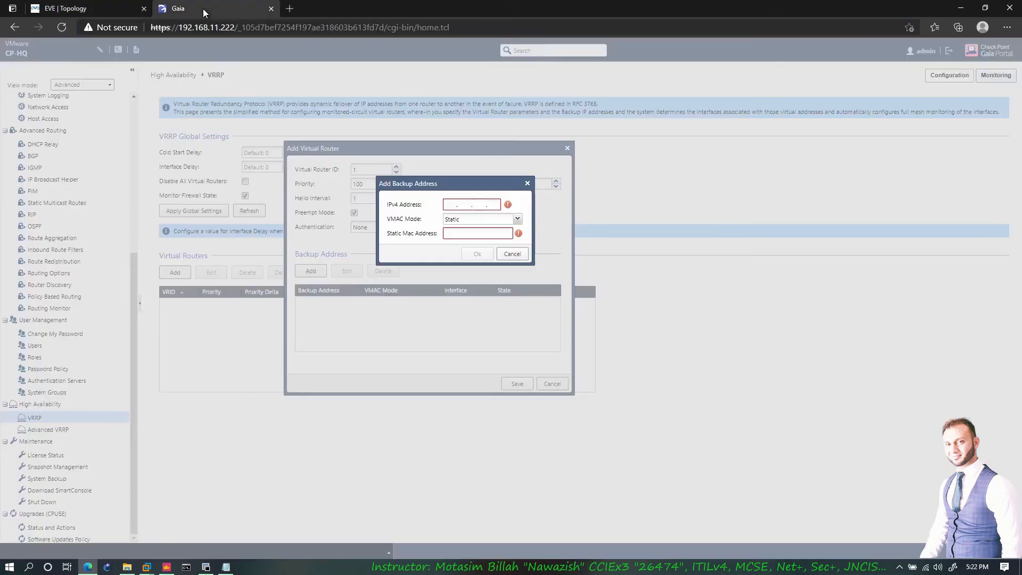
left_click(512, 255)
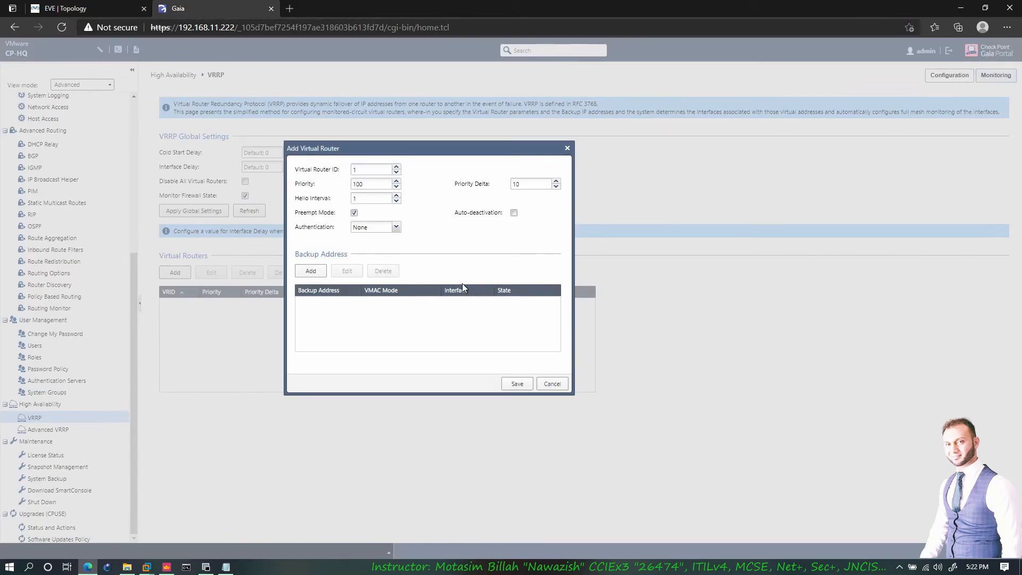
- Cancel the VRRP router, then add a new one under High Availability > Advanced VRRP
left_click(552, 384)
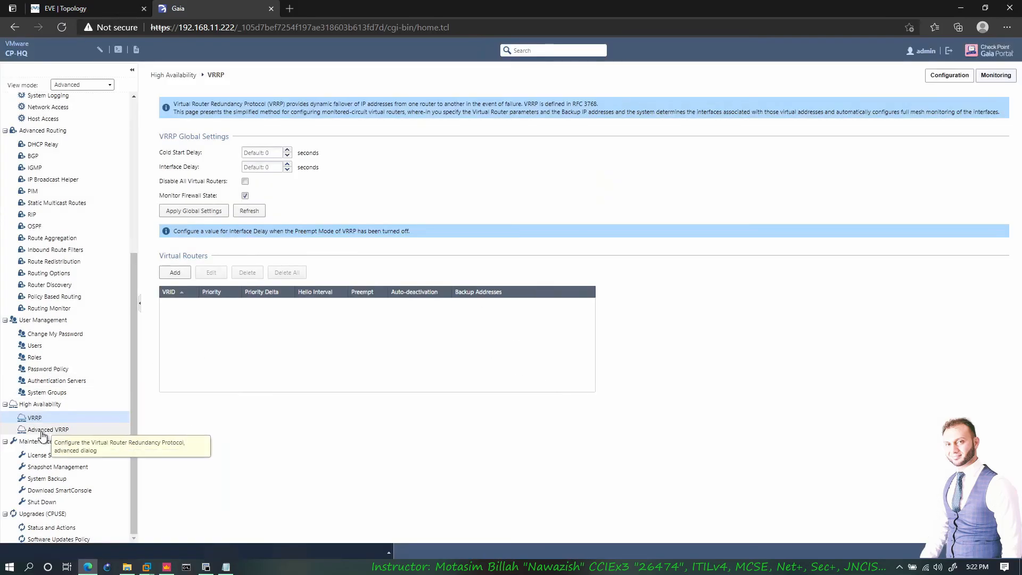
left_click(59, 430)
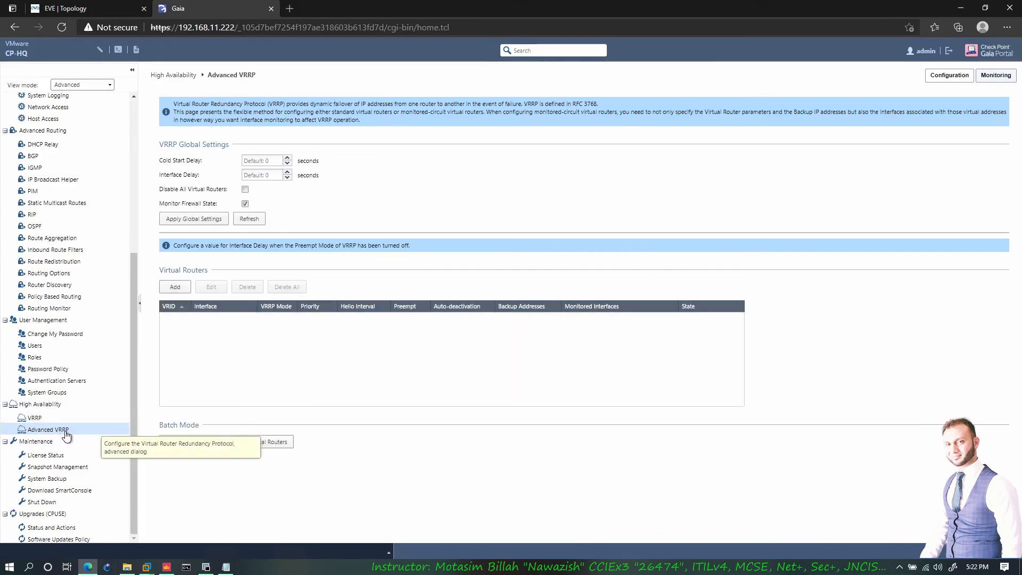
left_click(177, 292)
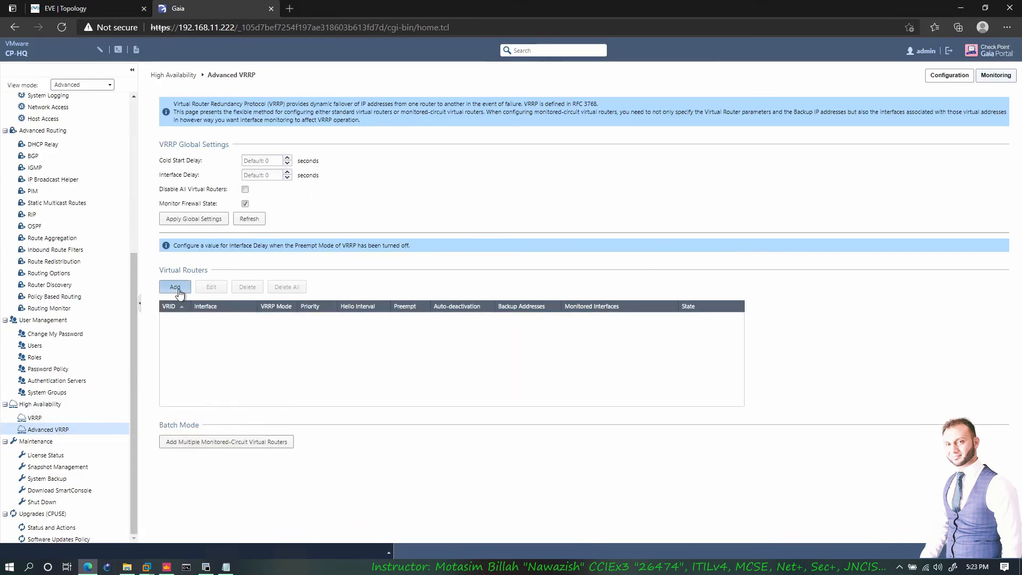
left_click_drag(213, 97, 402, 135)
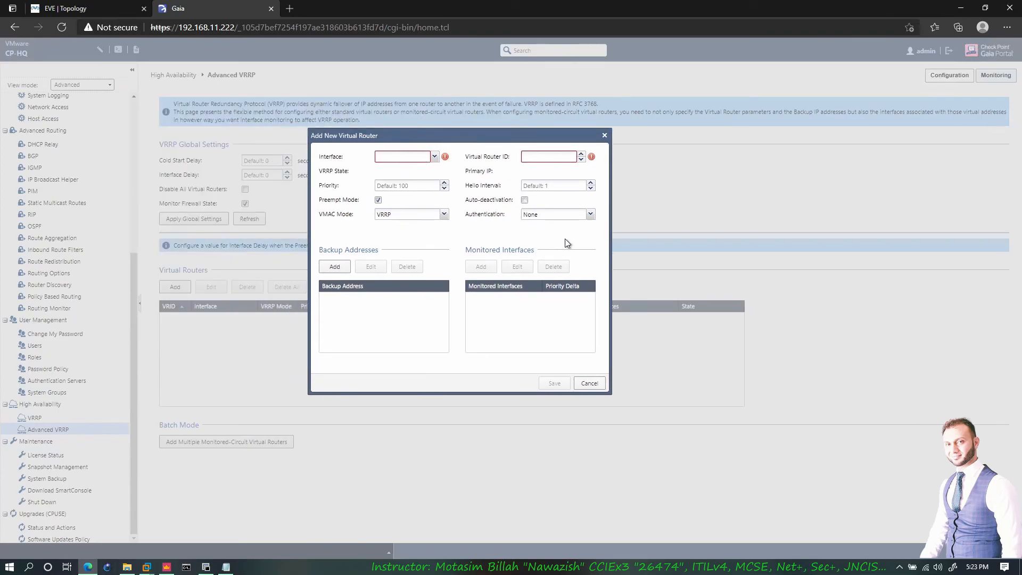
- Set the new virtual router's interface to eth0 and Virtual Router ID to 1
left_click(435, 156)
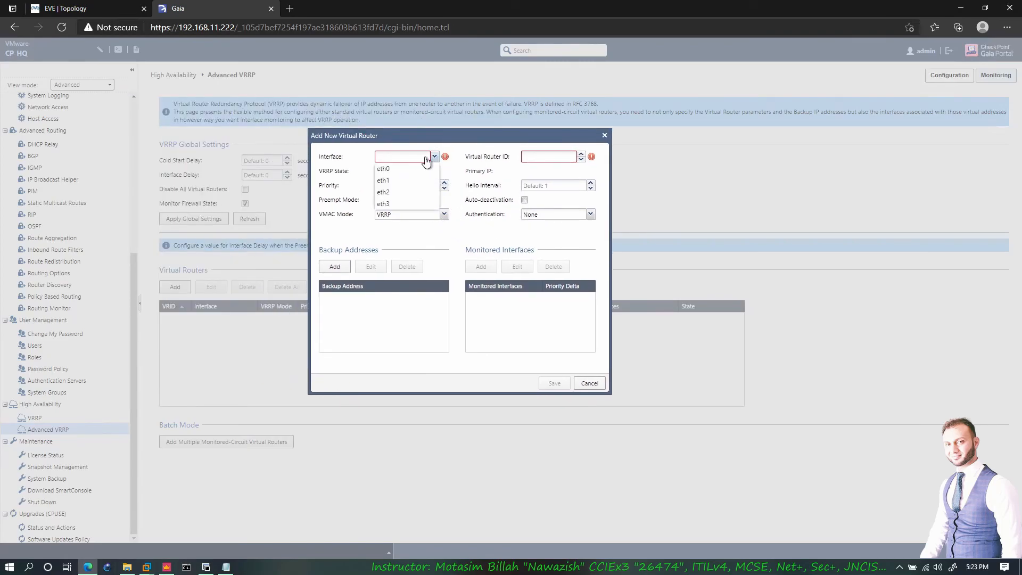
left_click(382, 169)
left_click(574, 156)
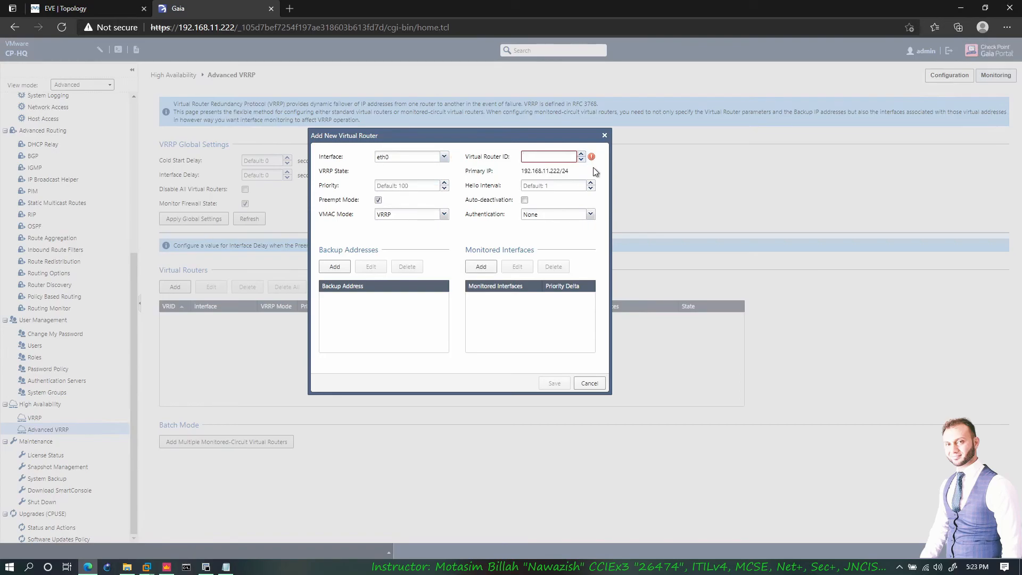
type("1")
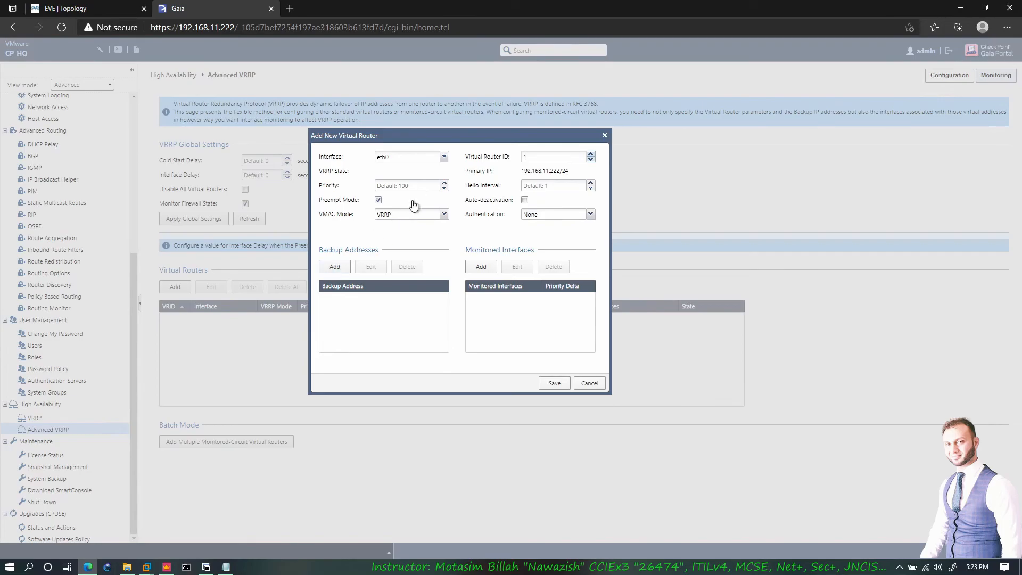
- Keep VMAC mode VRRP and authentication None, and start adding a monitored interface
left_click(410, 186)
left_click(425, 215)
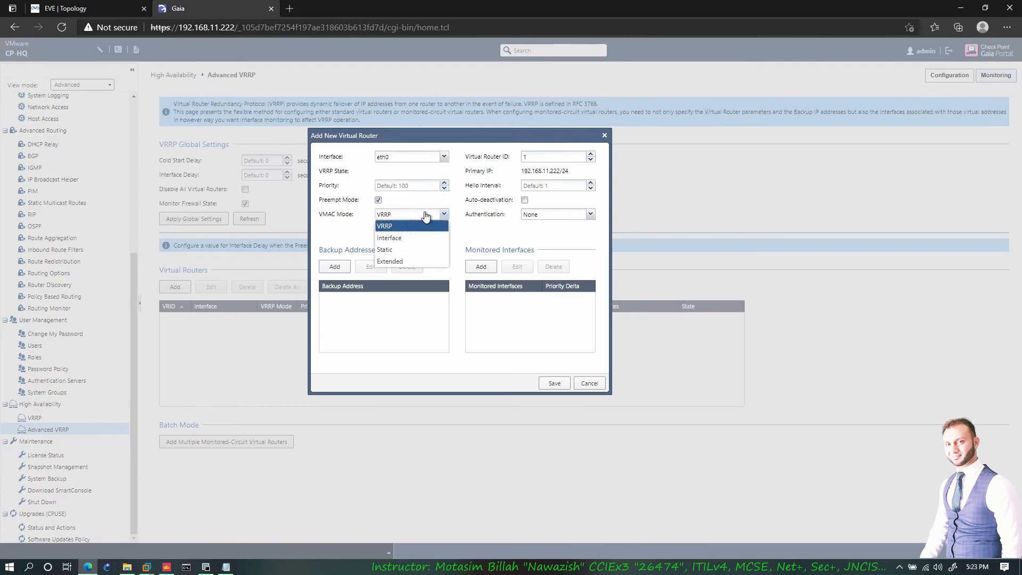
left_click(524, 186)
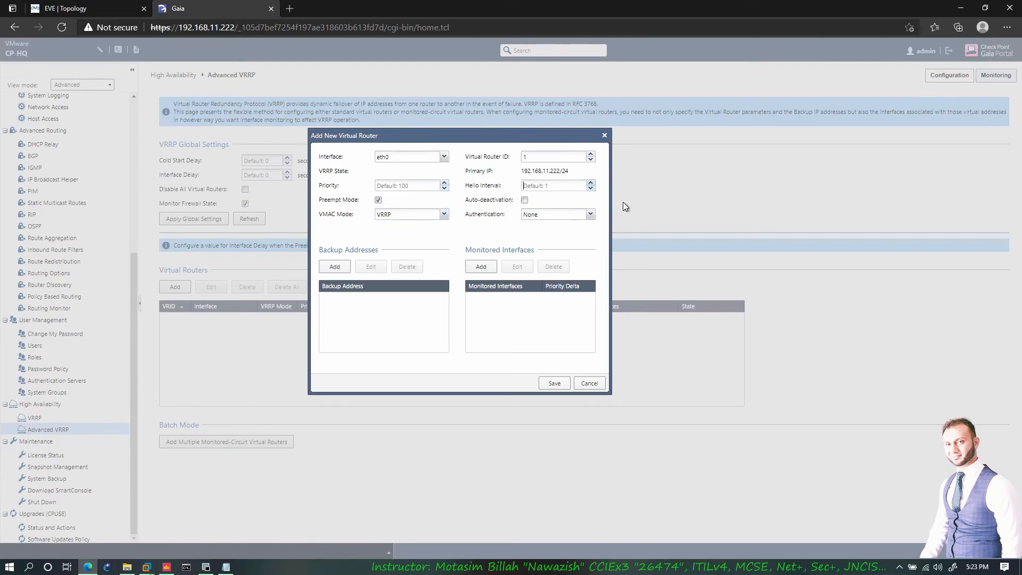
left_click(535, 214)
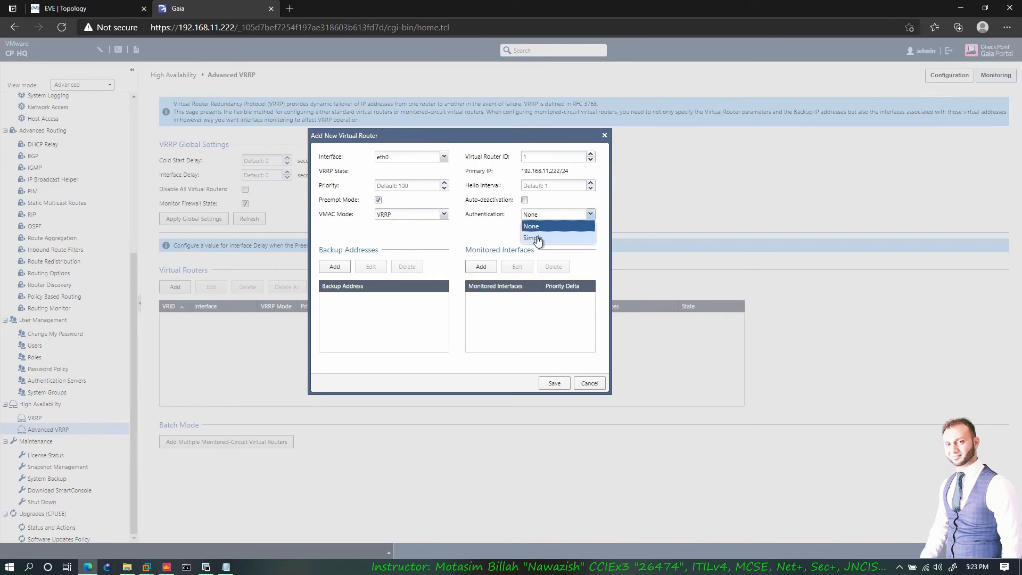
left_click(464, 231)
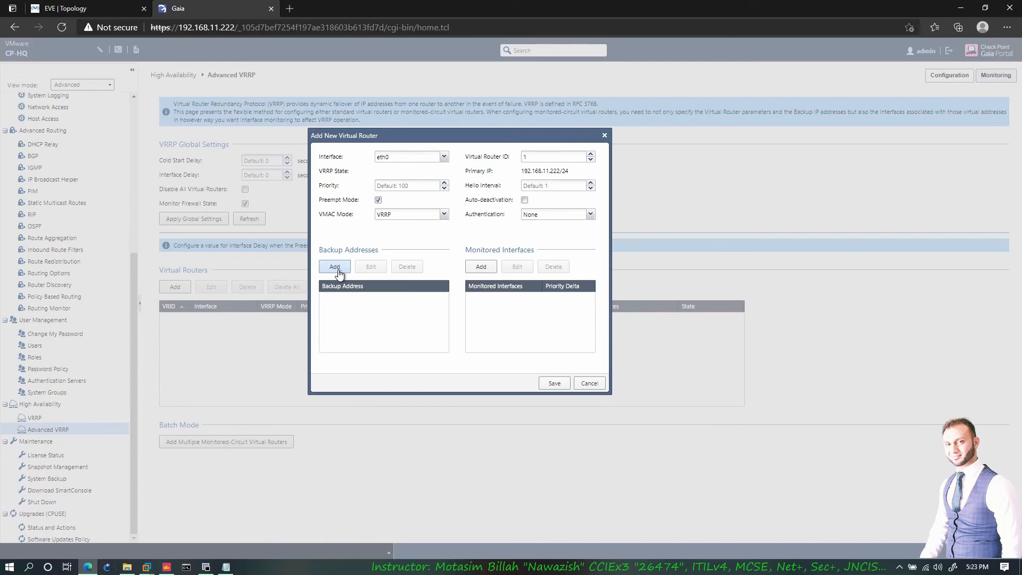
left_click(482, 267)
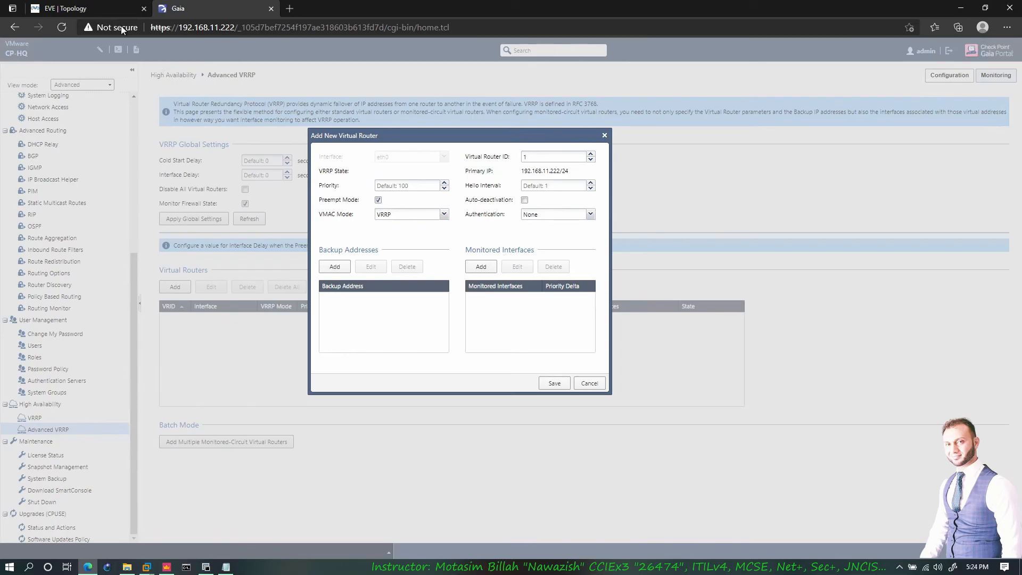
left_click(64, 8)
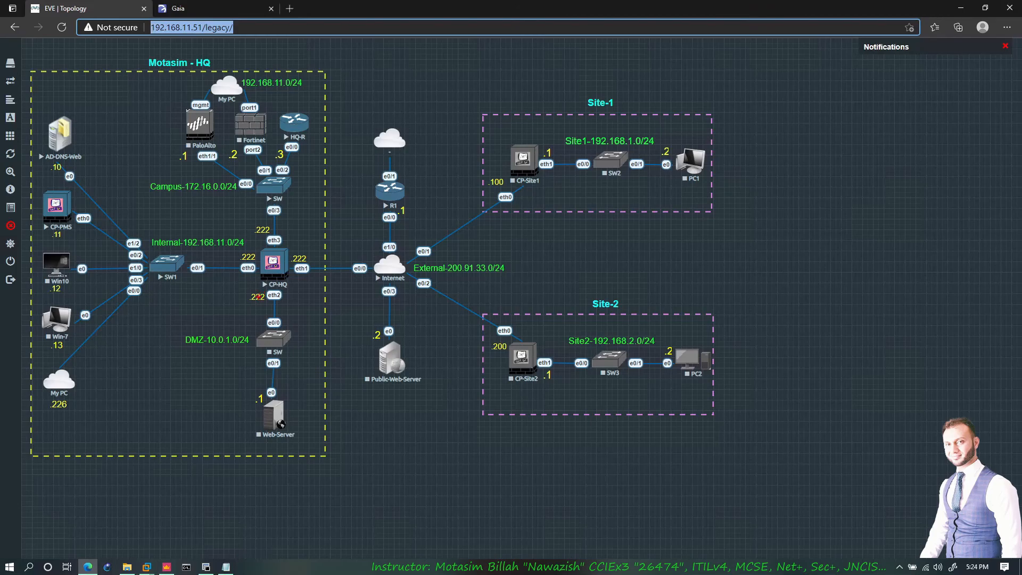
left_click_drag(258, 297, 284, 323)
left_click_drag(173, 268, 254, 313)
- Cancel the monitored interface and the new virtual router, then open Maintenance > License Status
left_click(208, 13)
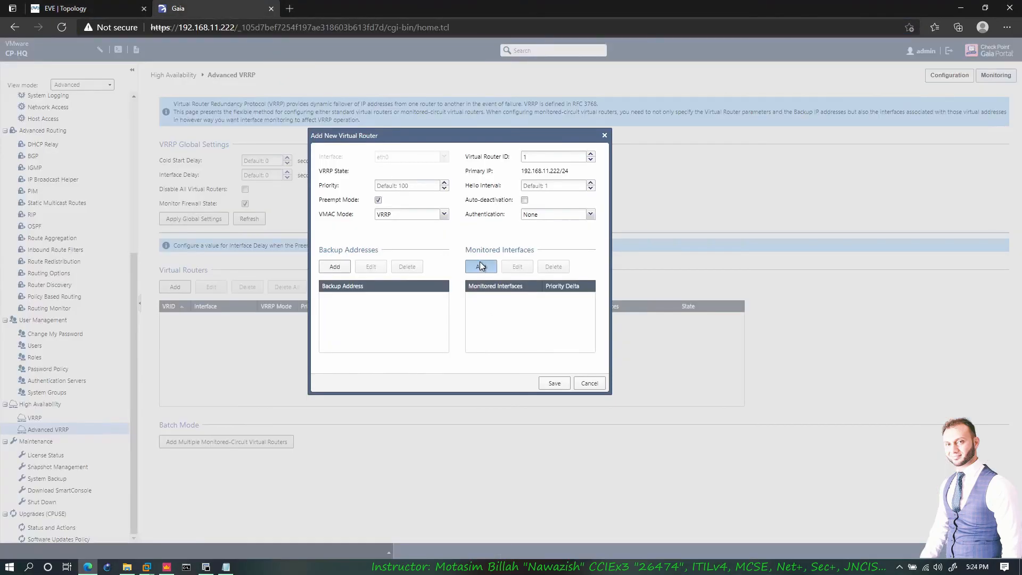
left_click(481, 266)
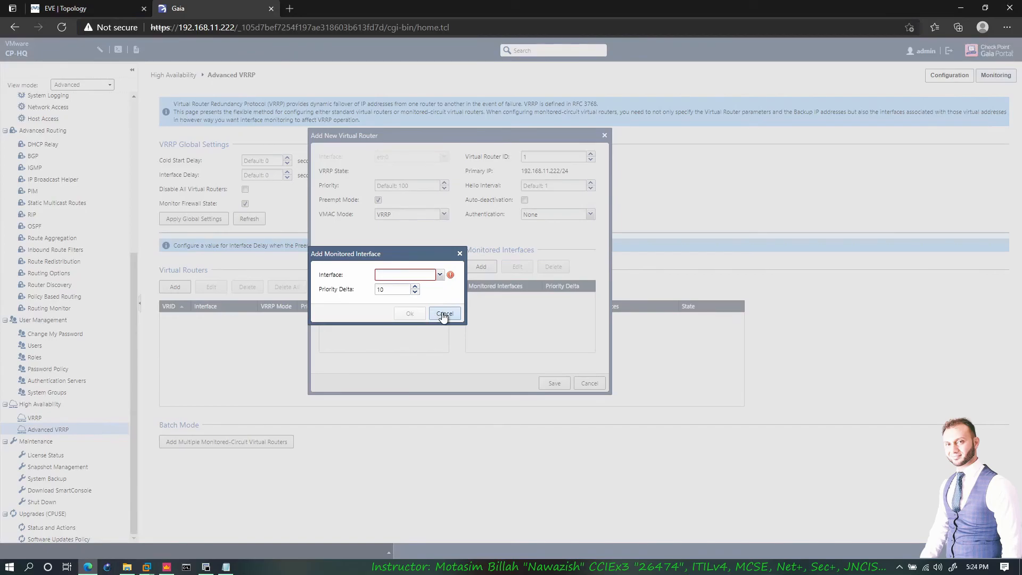
left_click(444, 314)
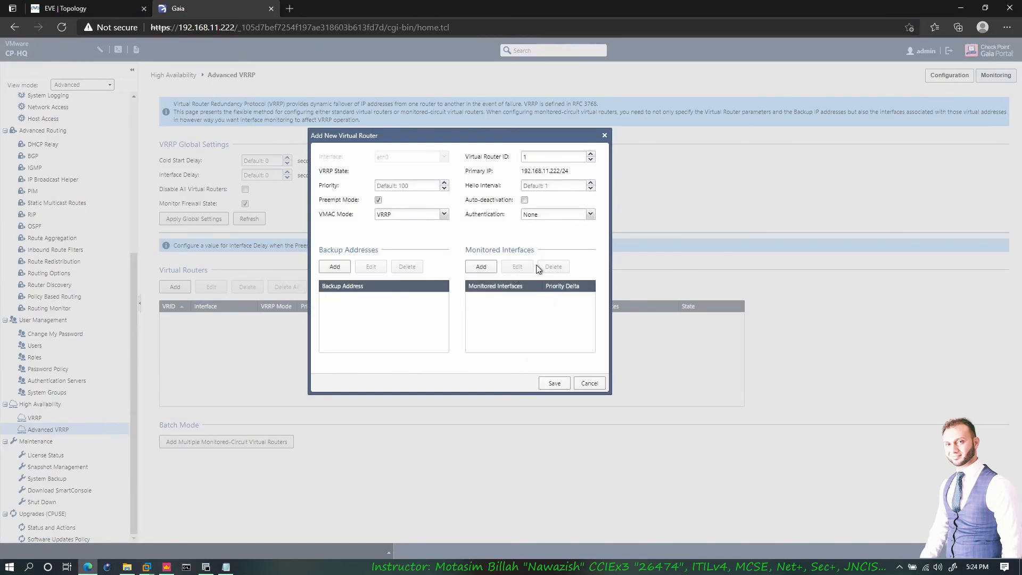
left_click(588, 383)
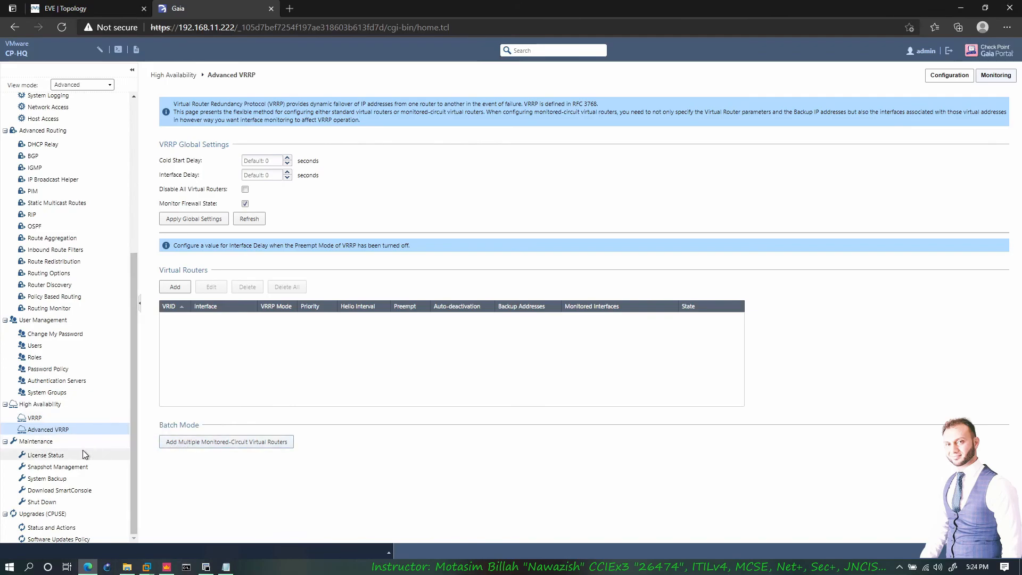
left_click(47, 456)
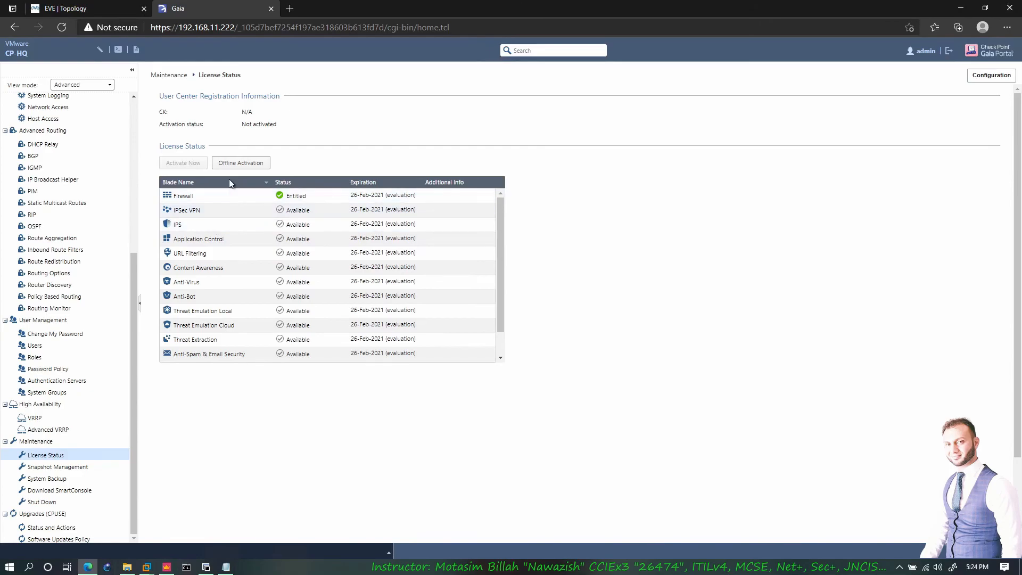
- Scroll through the License Status blade table, then open Snapshot Management
scroll(259, 243, "down", 3)
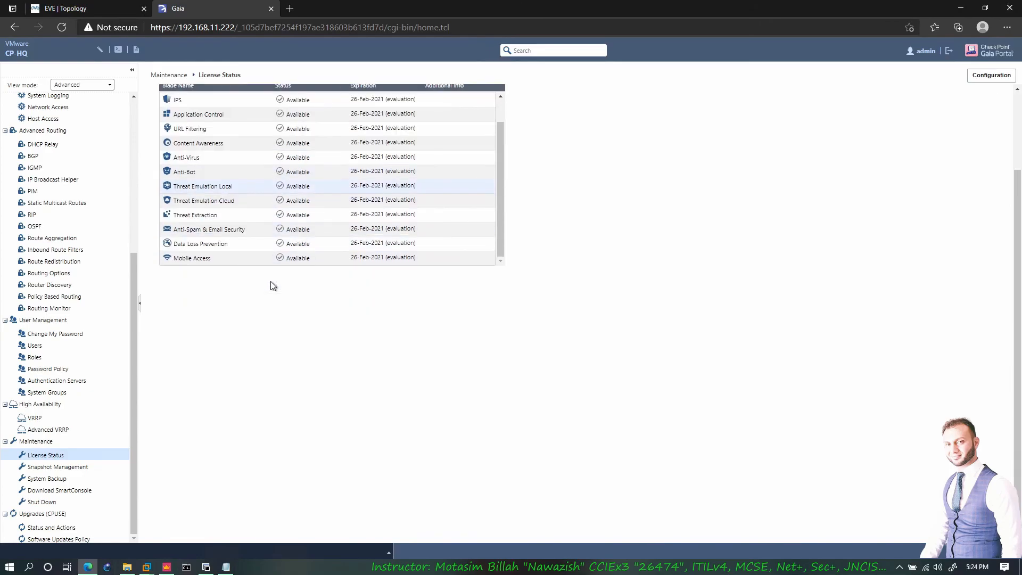
scroll(269, 279, "up", 3)
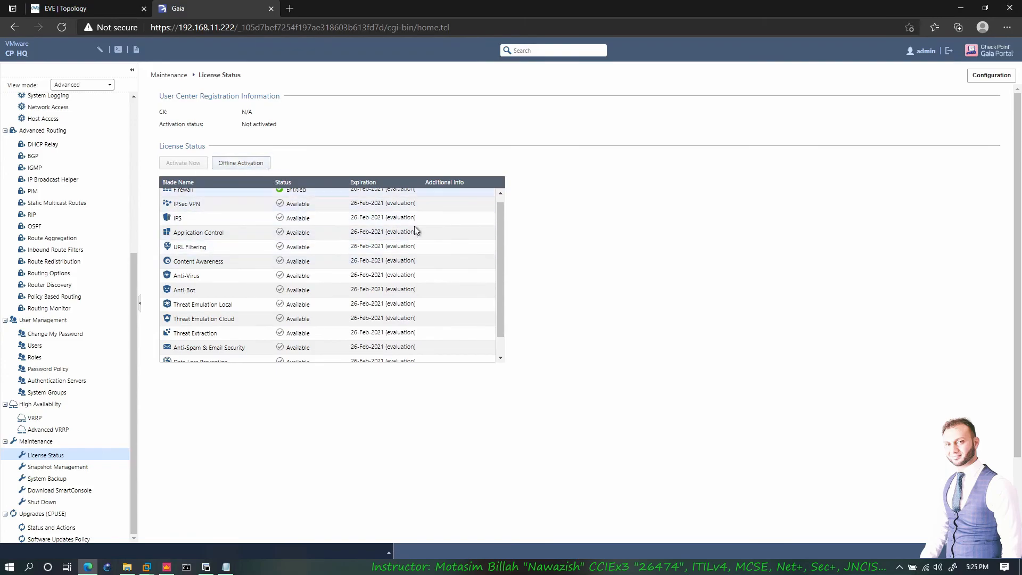
scroll(167, 436, "down", 2)
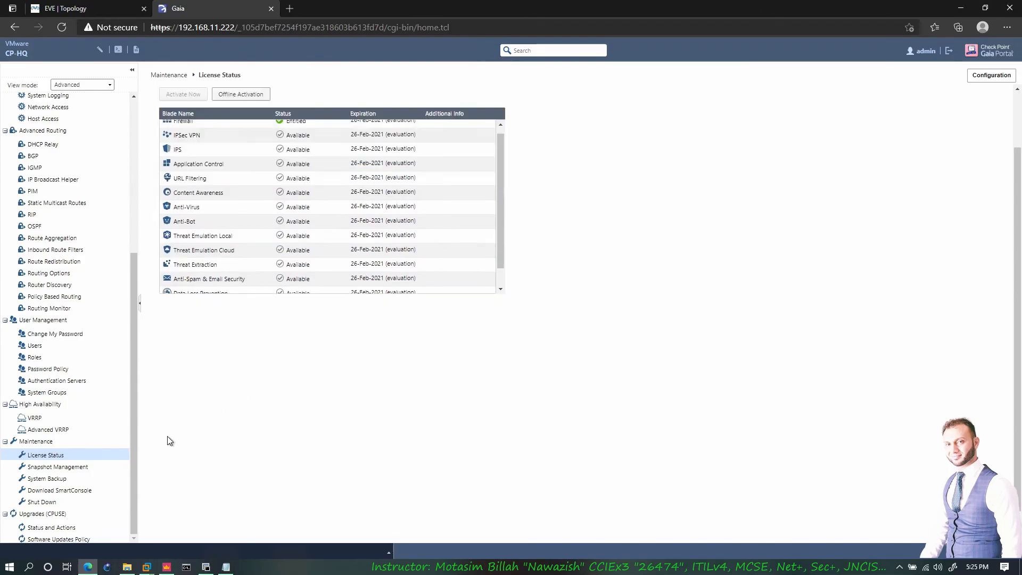
left_click(75, 469)
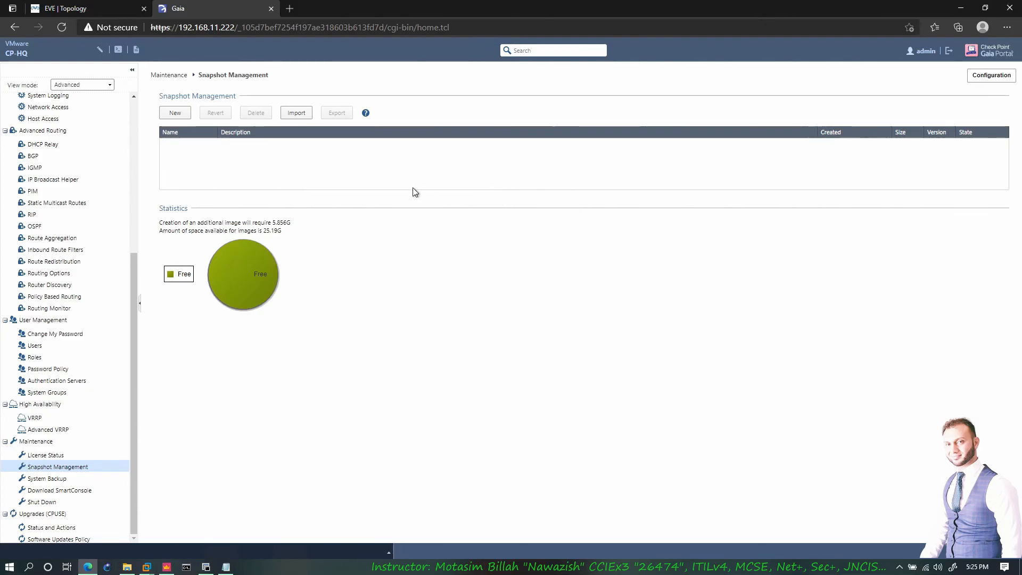
left_click(177, 113)
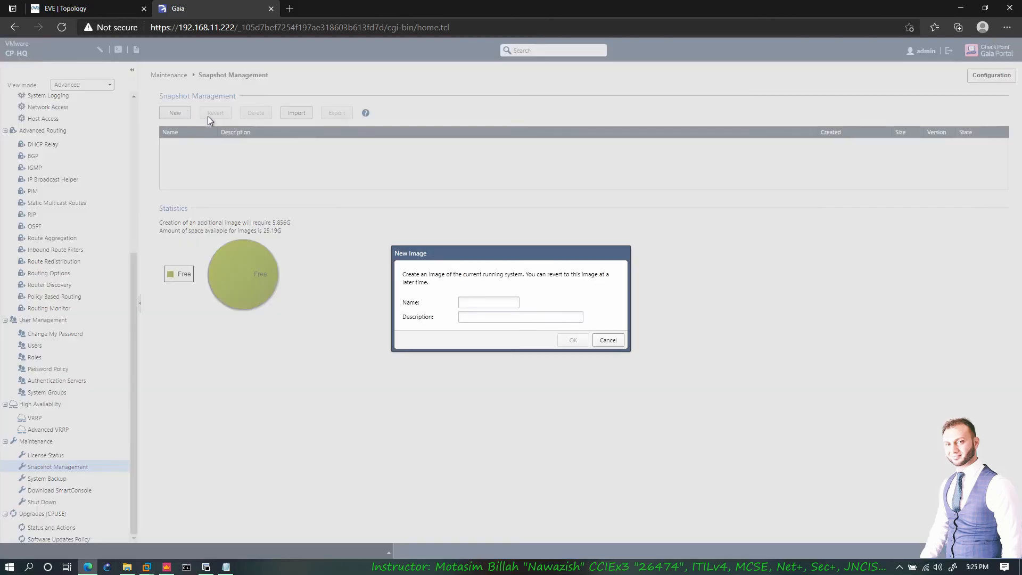
left_click(469, 302)
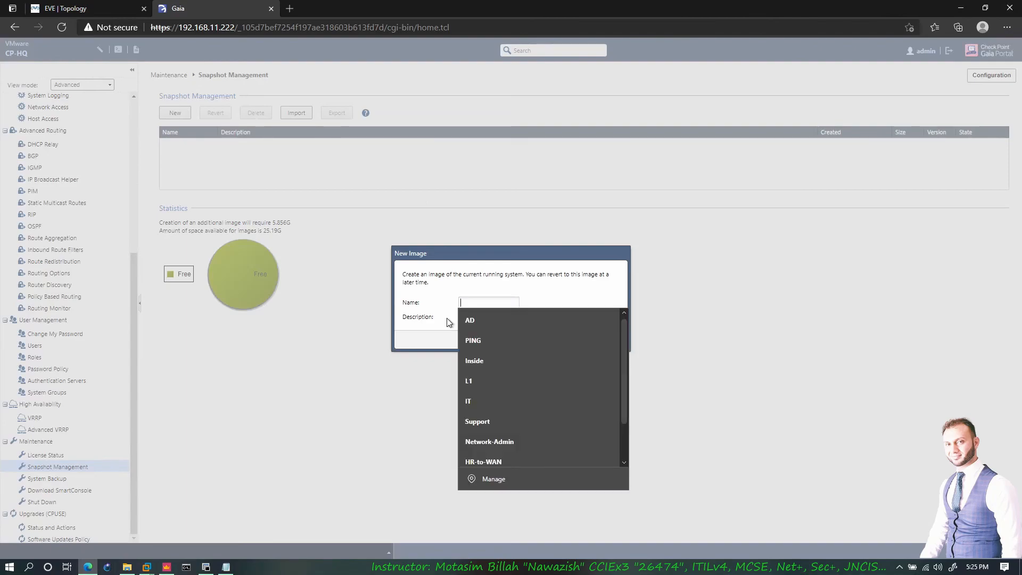
left_click(454, 288)
left_click(608, 340)
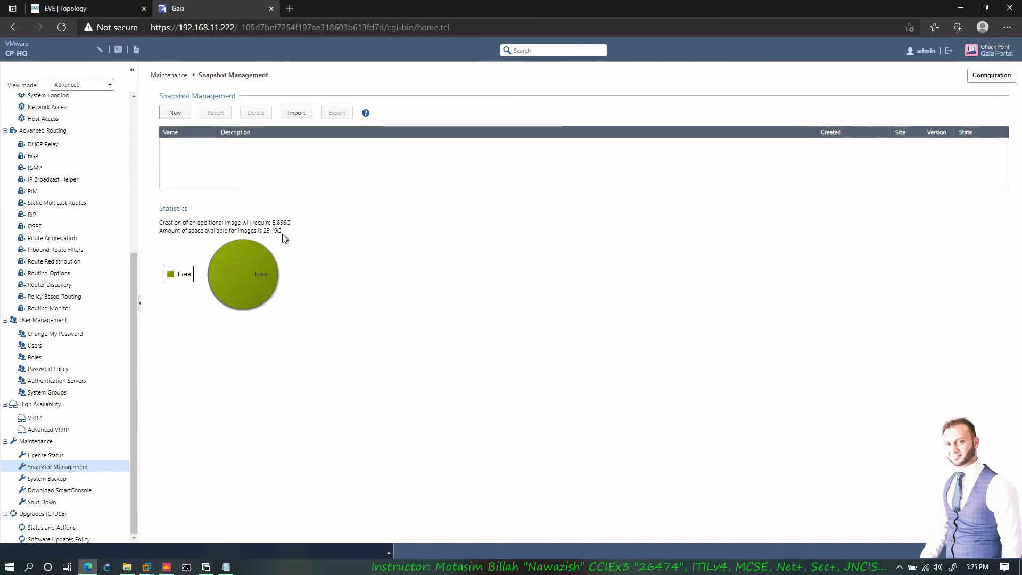
left_click_drag(279, 231, 239, 232)
- Open Maintenance > System Backup and start a new backup with Management as destination
left_click(48, 479)
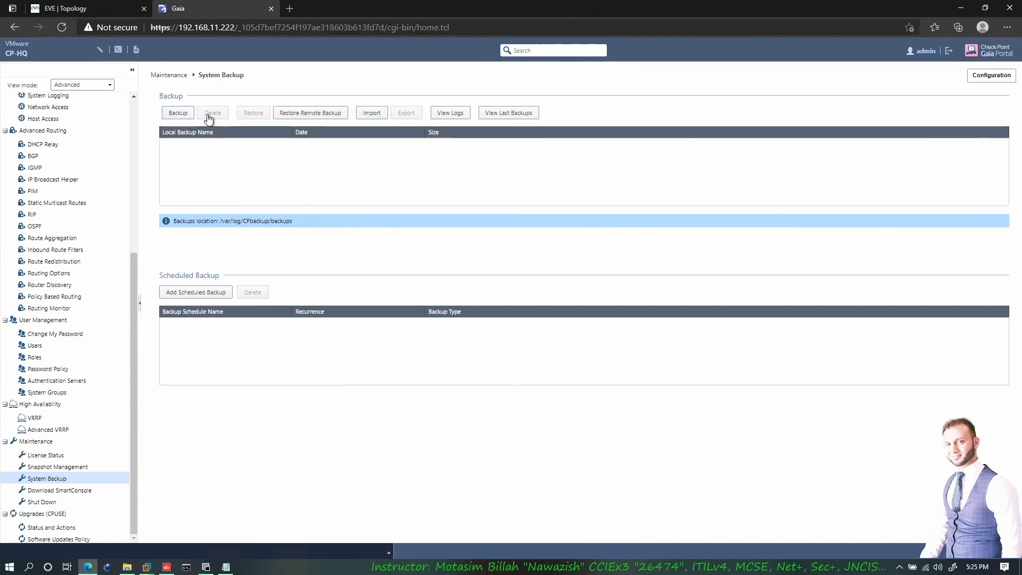
left_click(178, 113)
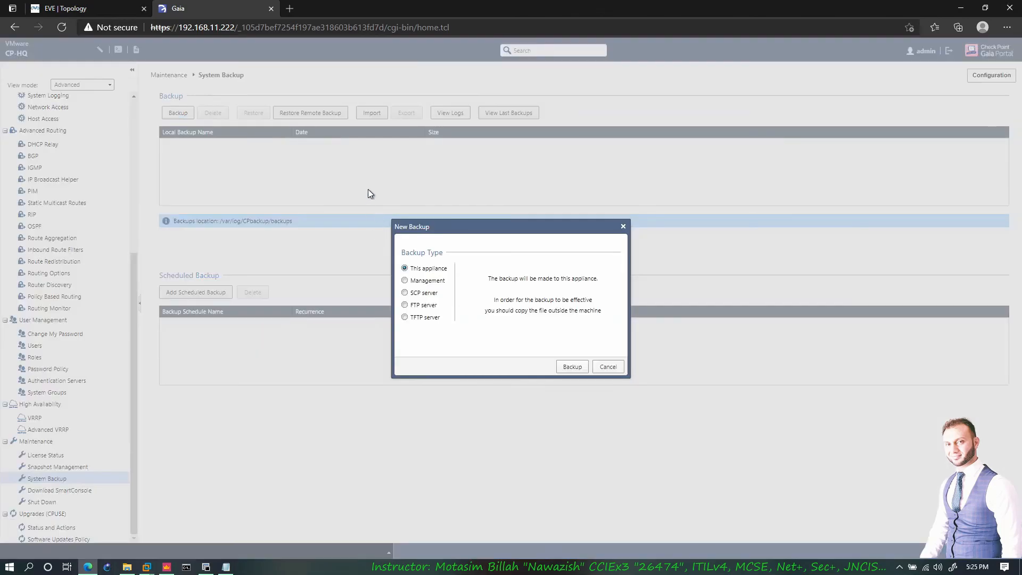
left_click(424, 281)
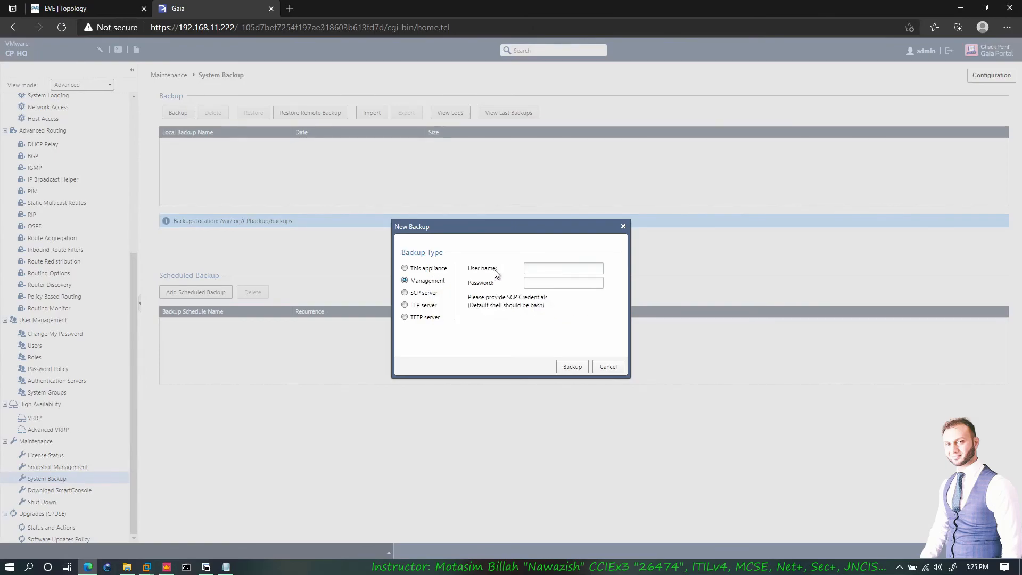
left_click(93, 6)
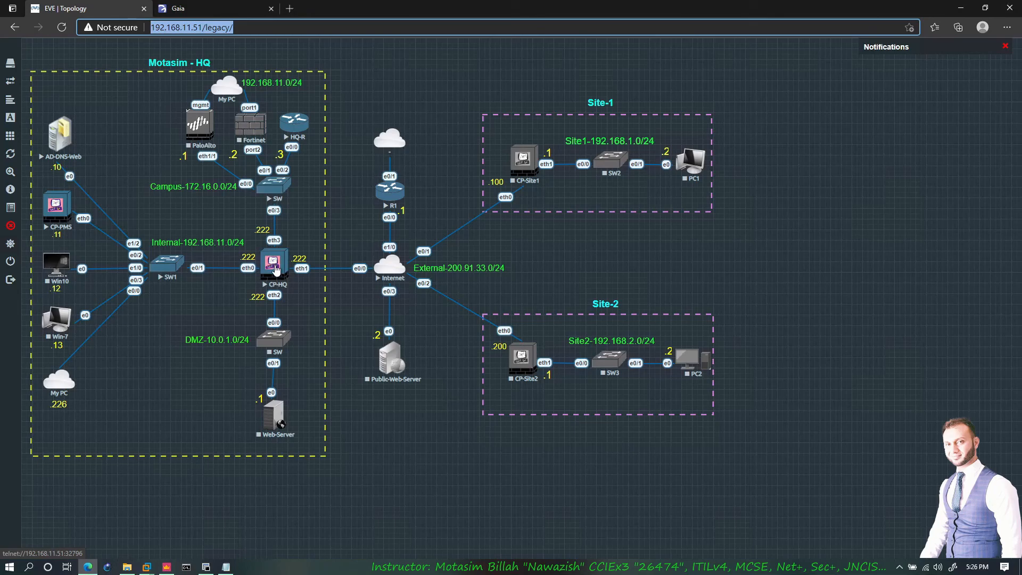
left_click(182, 9)
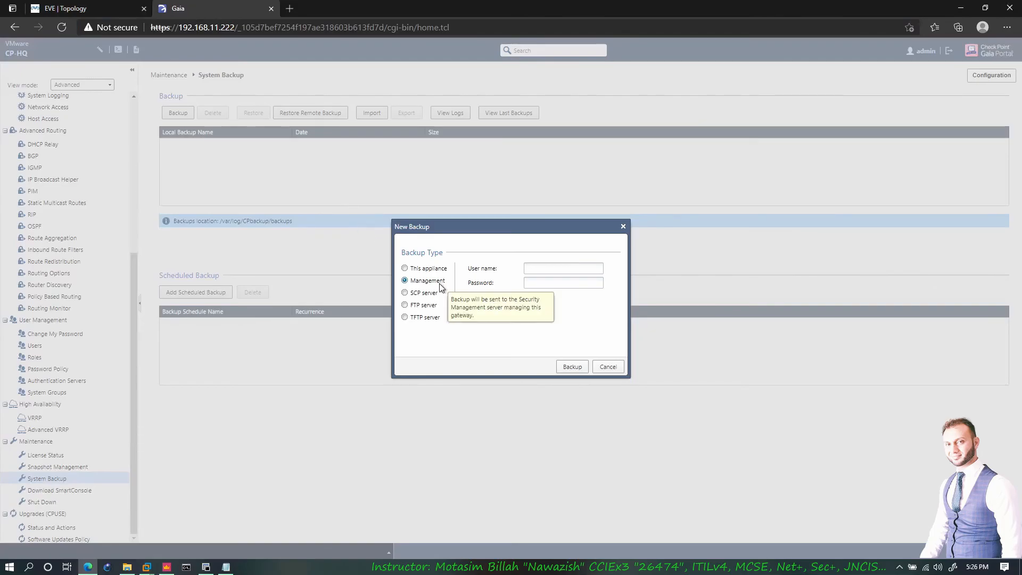
- After trying SCP and FTP, choose TFTP server and correct its IP address to 192.168.11.226
left_click(423, 295)
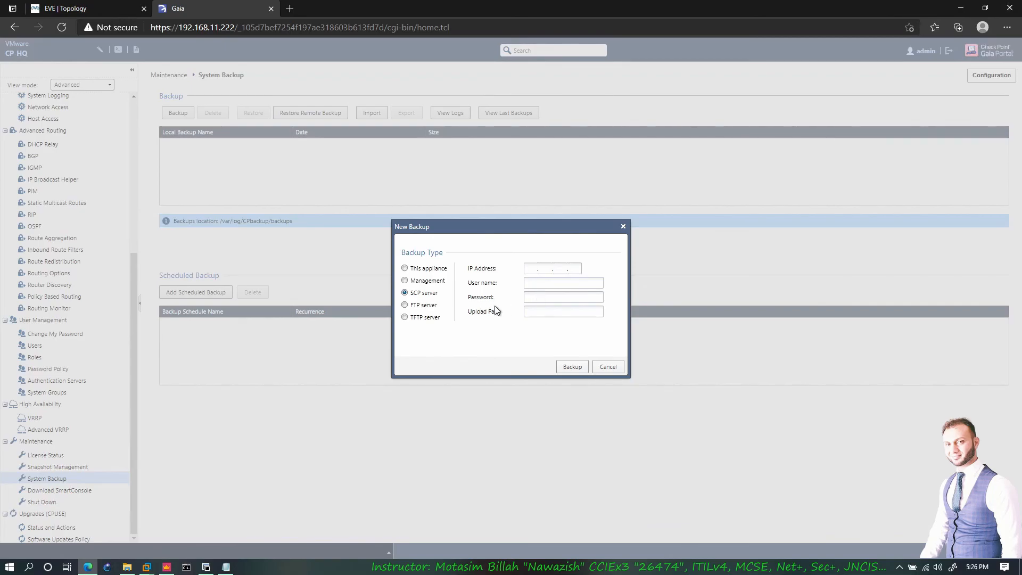
left_click(531, 269)
left_click(404, 305)
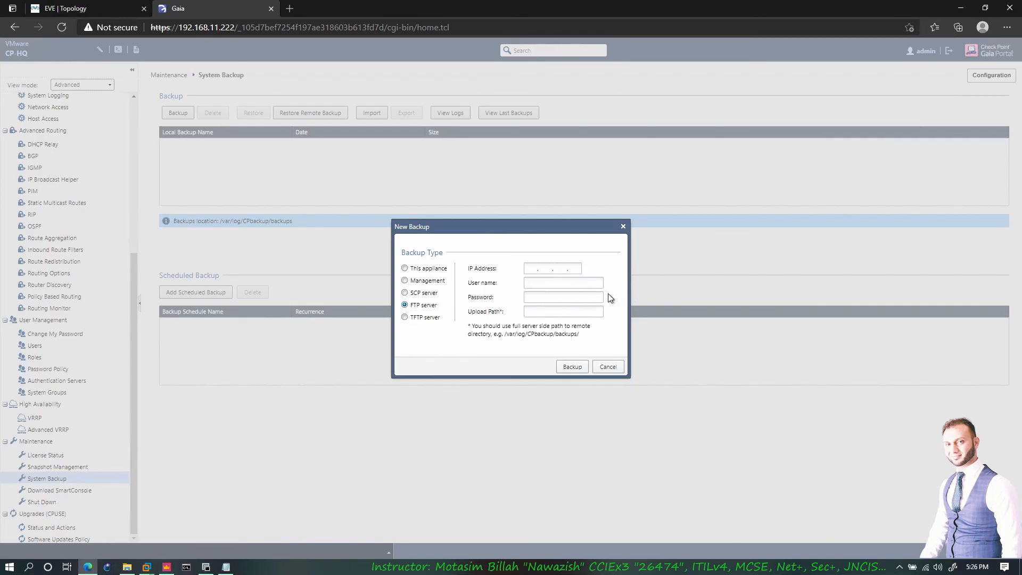
left_click(423, 318)
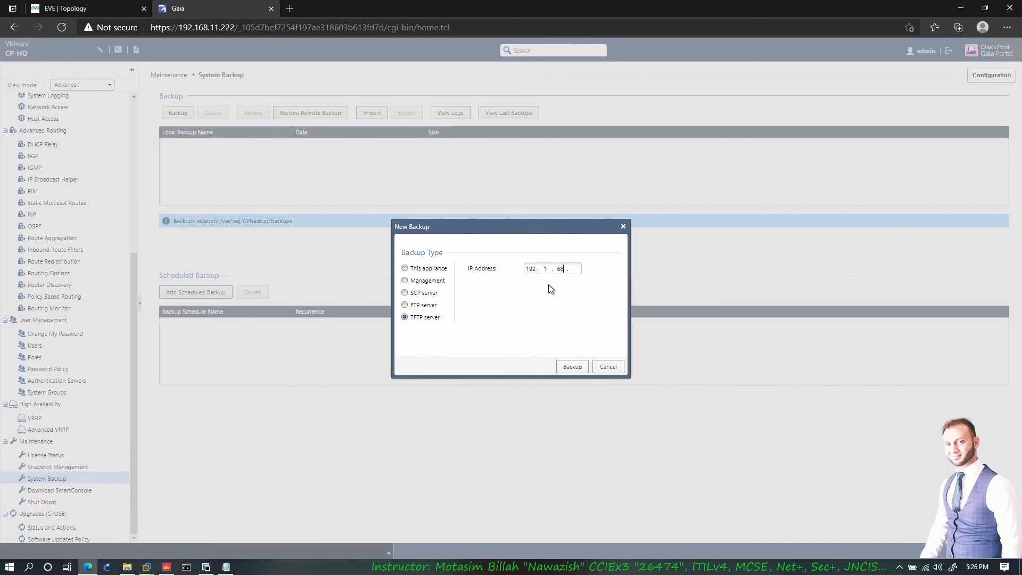
key("BackSpace")
key("BackSpace")
key("BackSpace")
key("BackSpace")
type("11.")
- Launch SolarWinds TFTP Server and confirm its root directory is C:\TFTP-Root
key("super")
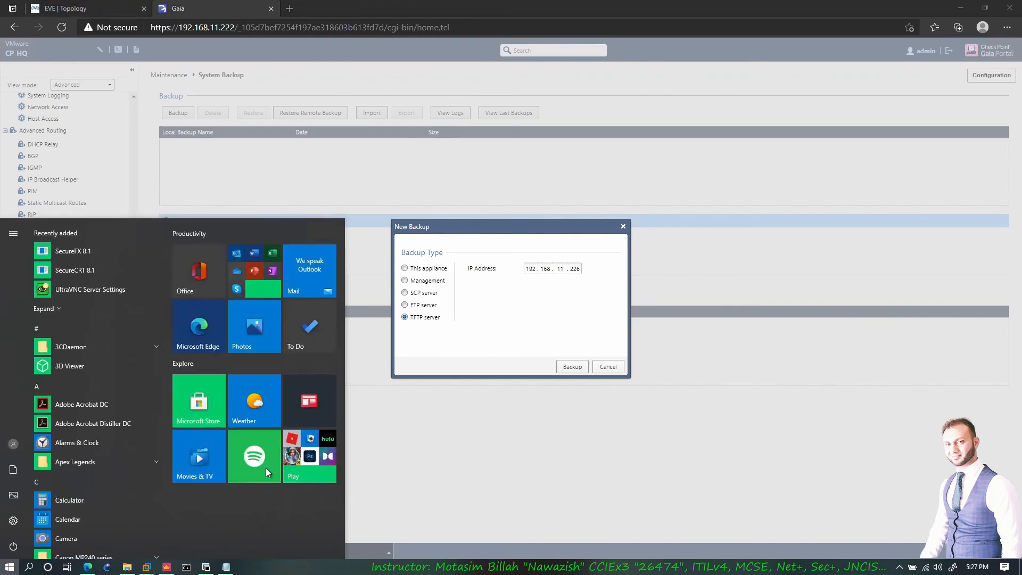
type("tf")
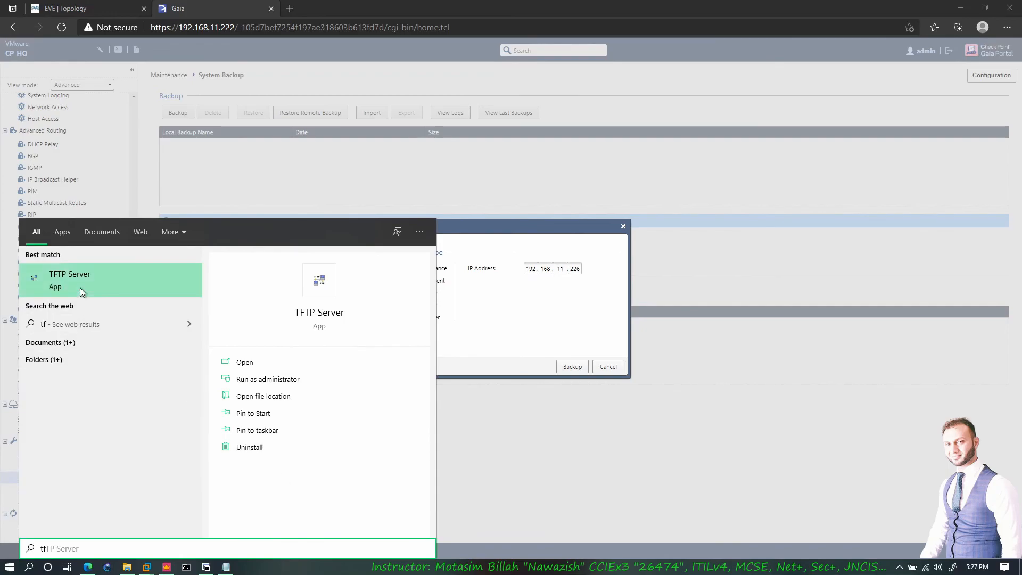
key("Return")
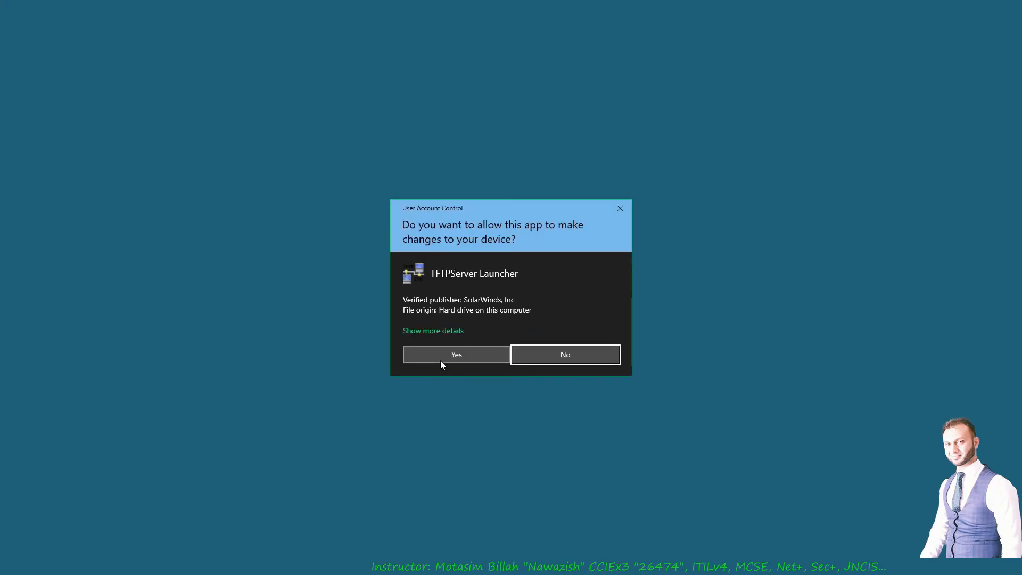
left_click(440, 359)
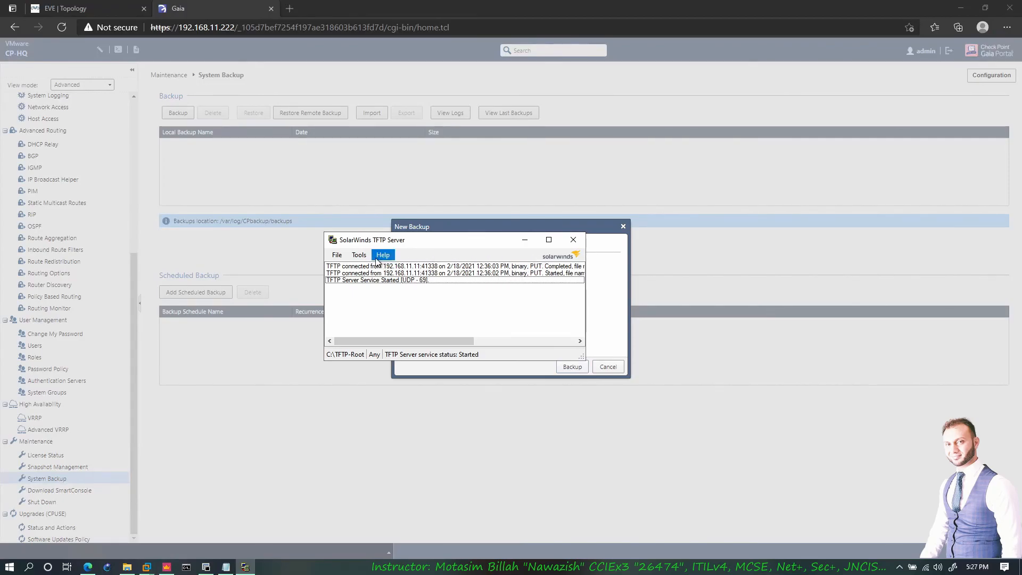
left_click_drag(539, 246, 767, 284)
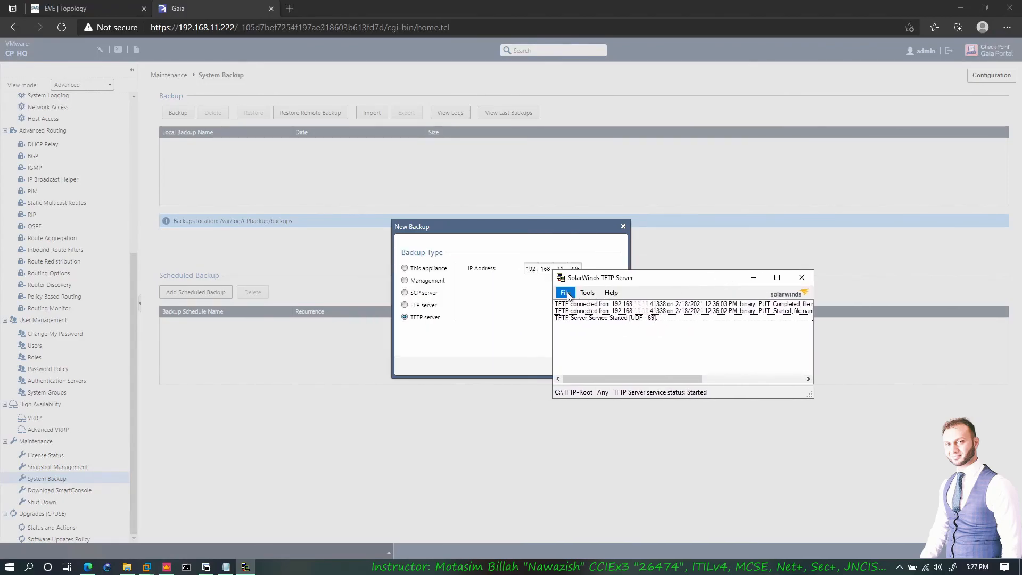
left_click(563, 292)
left_click(585, 304)
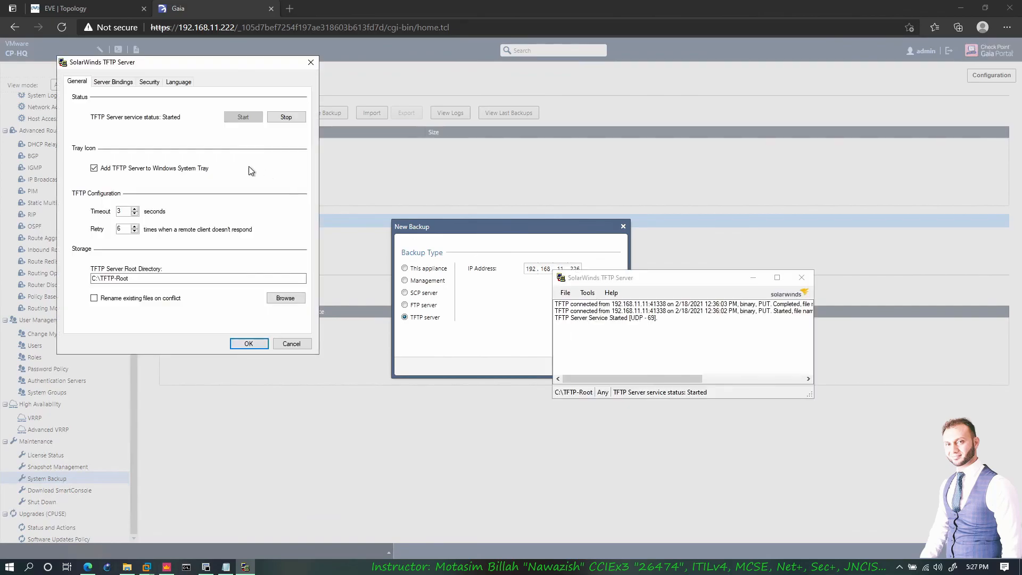
double_click(128, 278)
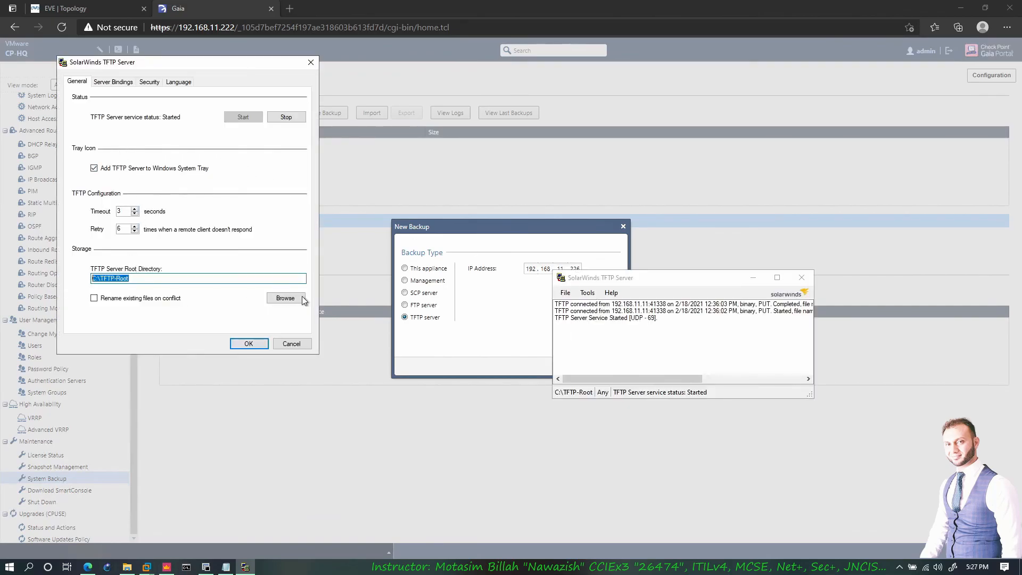
- Start the Gaia backup to the TFTP server, close the TFTP configuration, and view Download SmartConsole
left_click(522, 238)
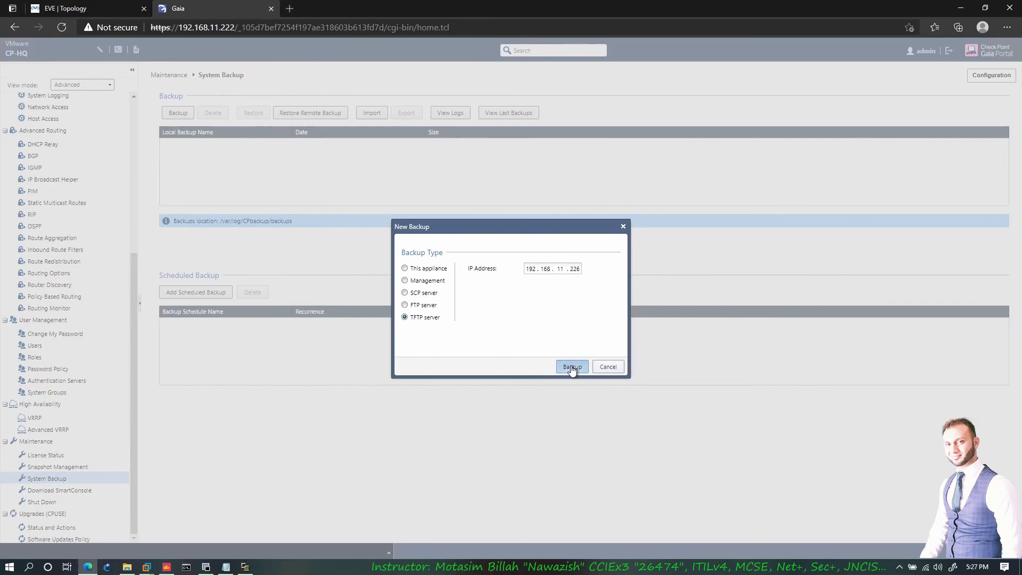
left_click(572, 367)
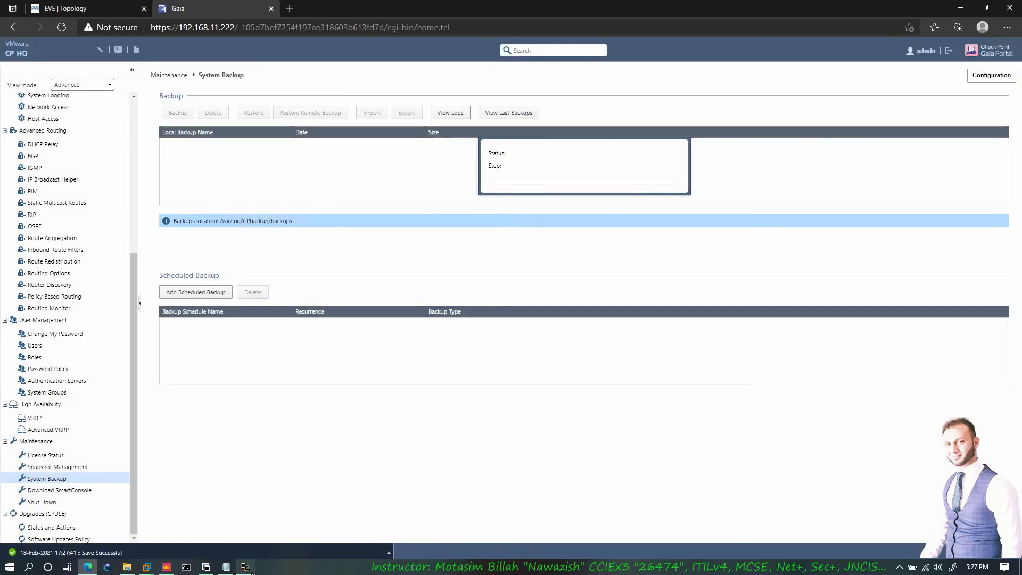
left_click(246, 567)
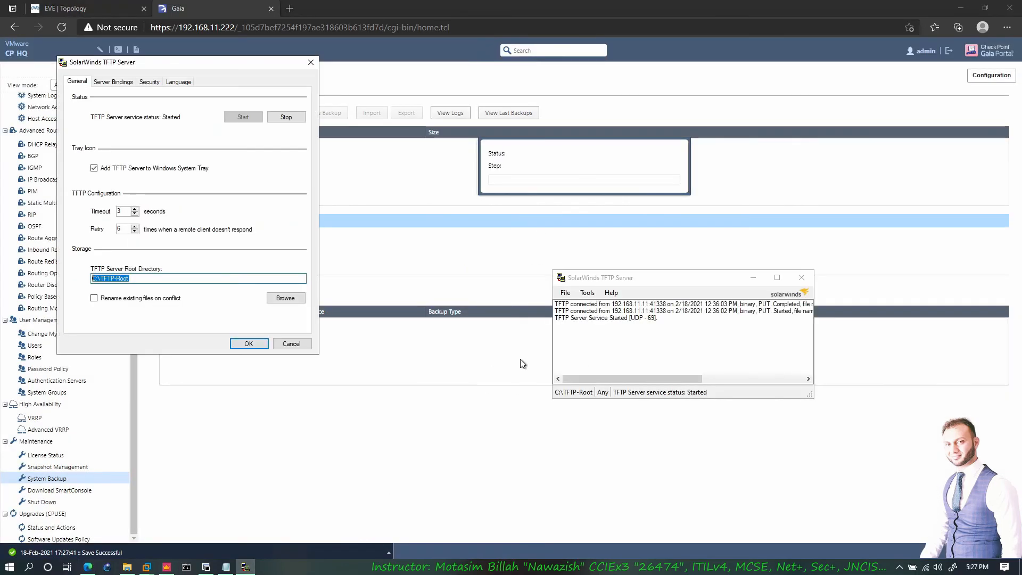
left_click(249, 343)
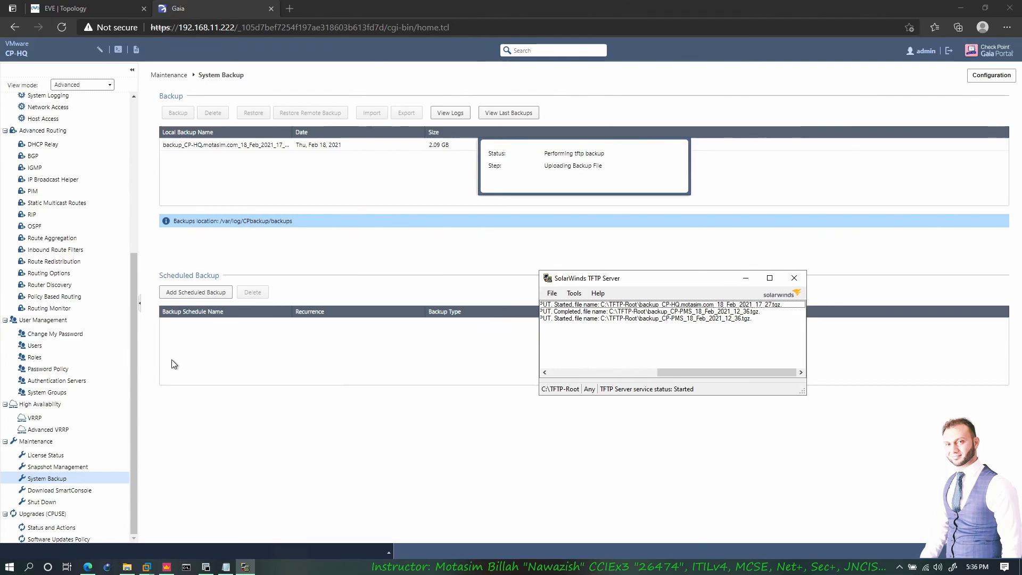
left_click(123, 490)
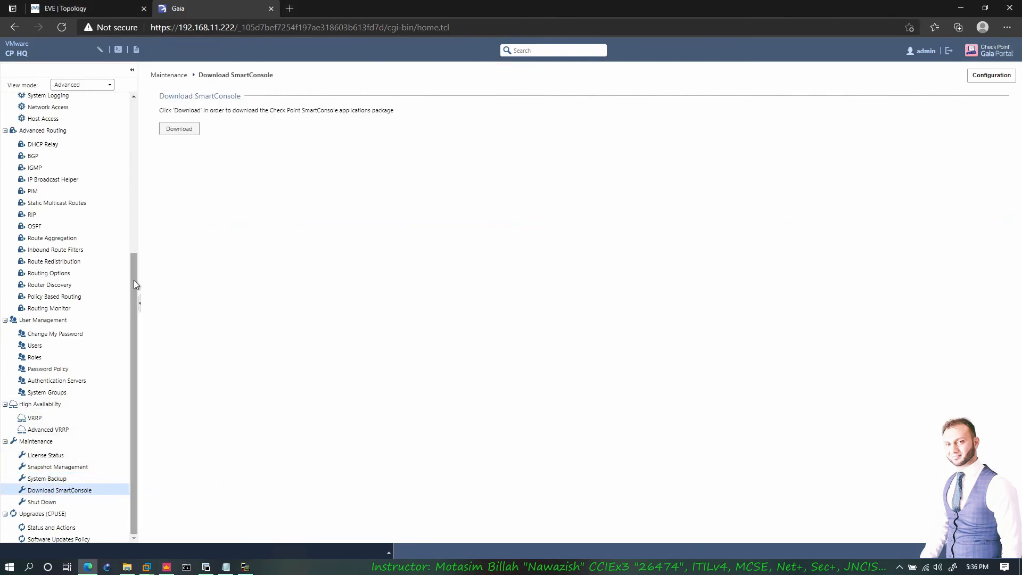
- Scroll the Gaia navigation tree to the top and switch to the EVE | Topology tab
scroll(75, 324, "up", 2)
scroll(85, 463, "down", 2)
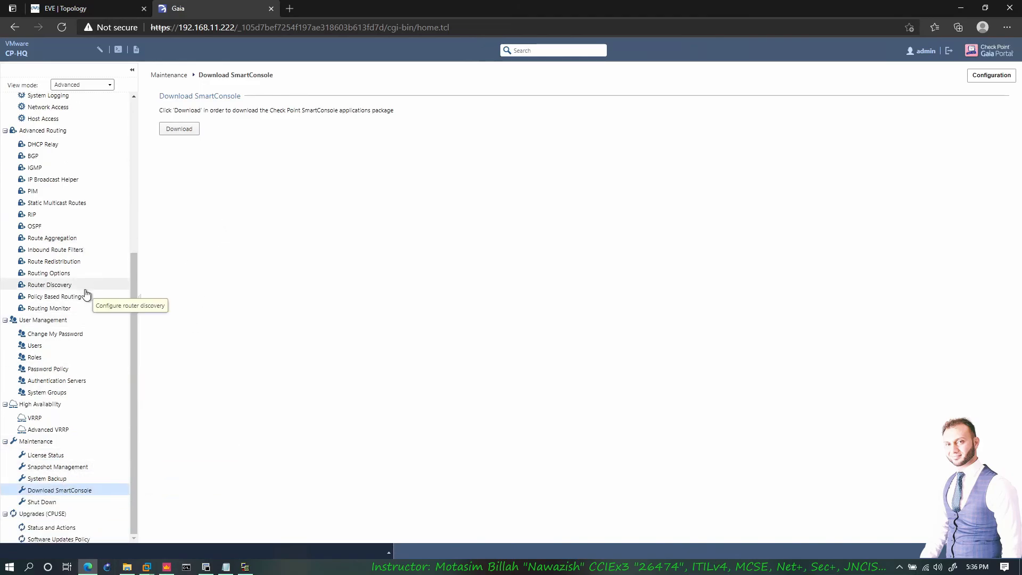
scroll(86, 294, "up", 1)
scroll(85, 290, "up", 6)
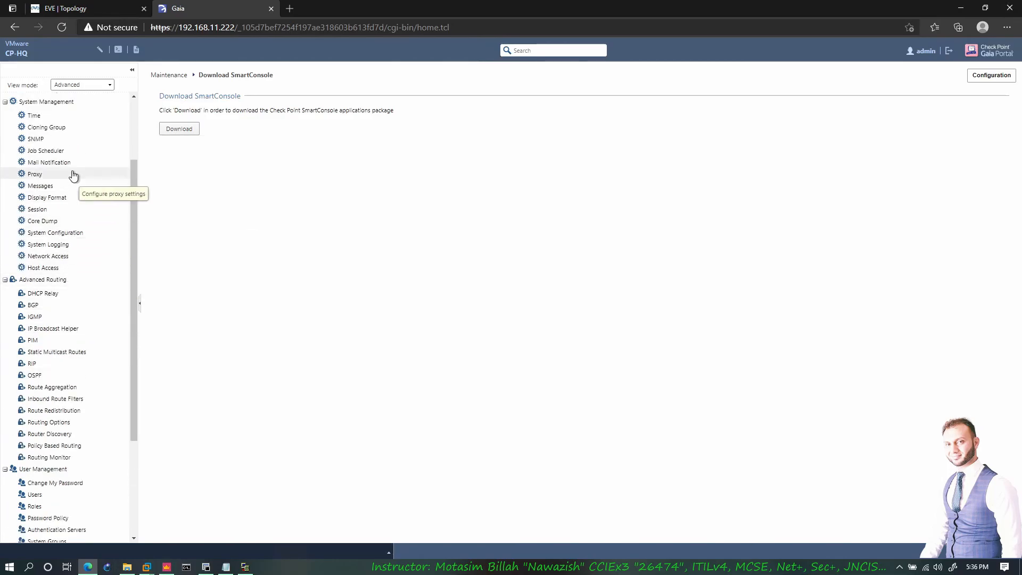
scroll(53, 250, "up", 5)
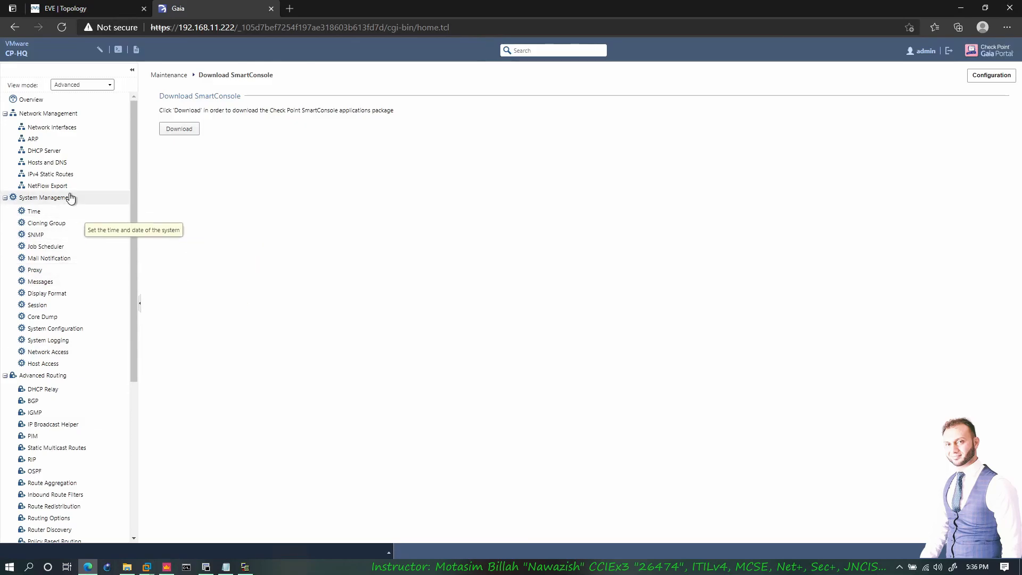
left_click(117, 12)
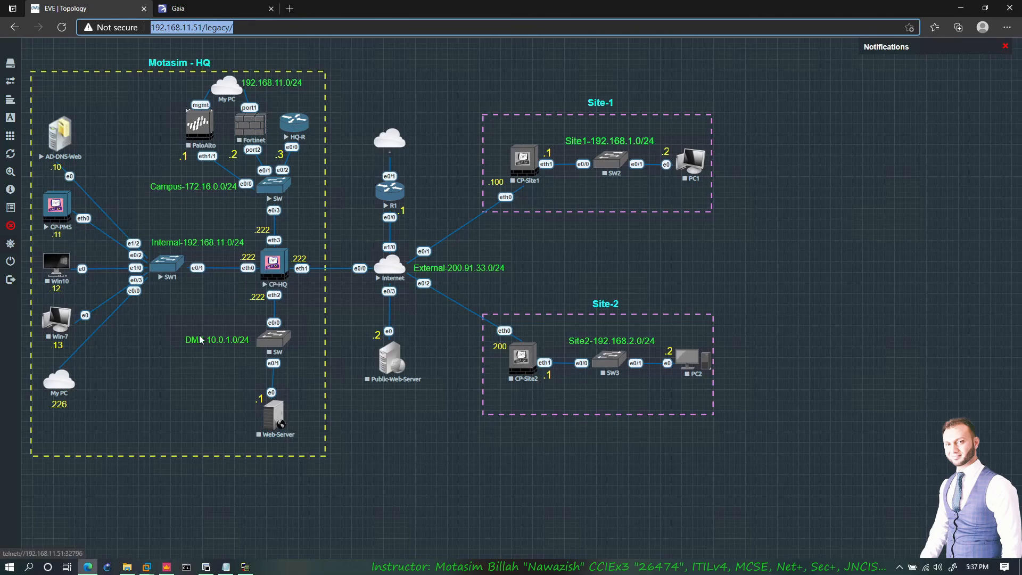
- Review SmartConsole's installed Standard access policy, then minimize it and return to the Gaia portal
left_click(173, 568)
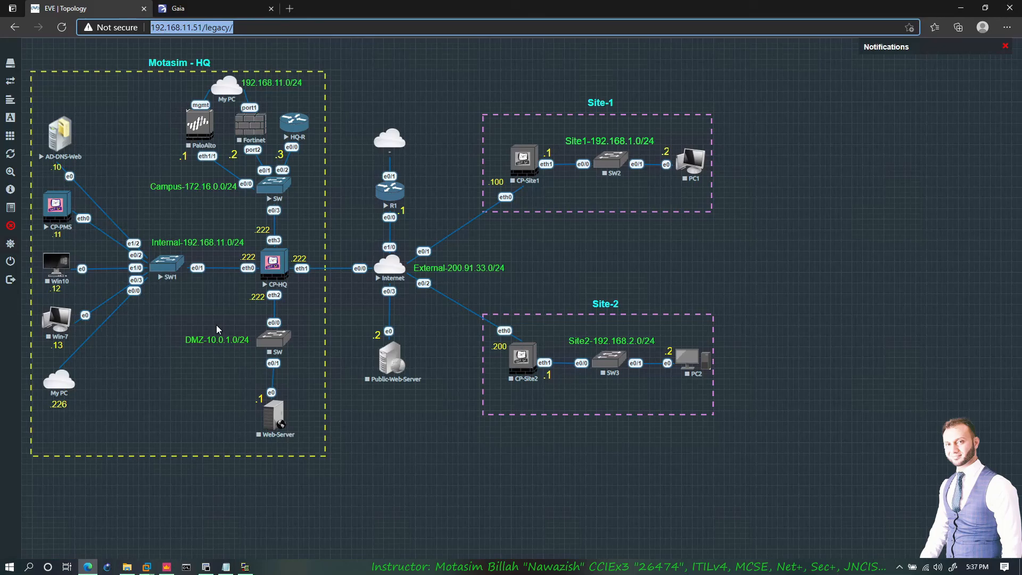
left_click(166, 567)
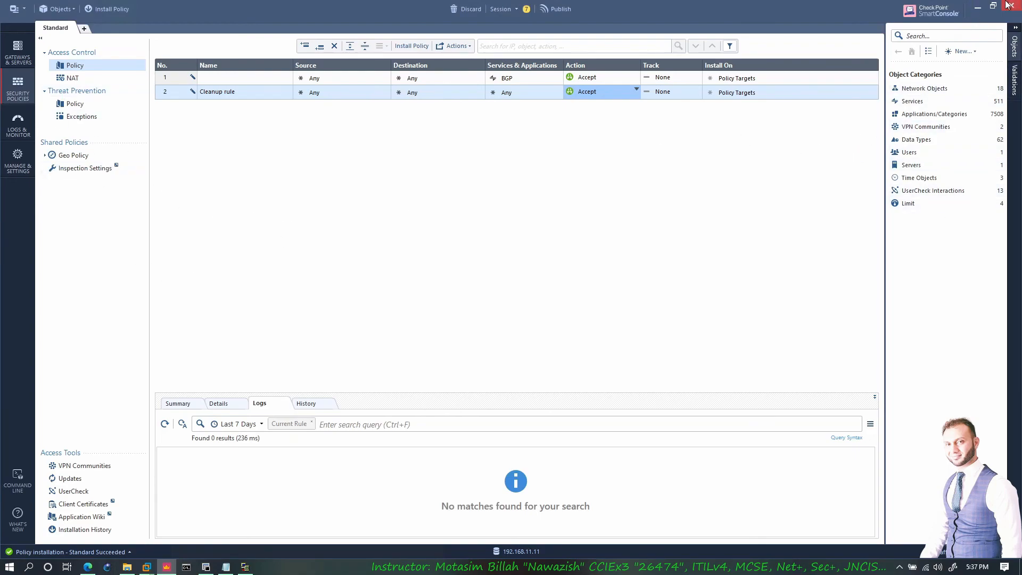
left_click(977, 8)
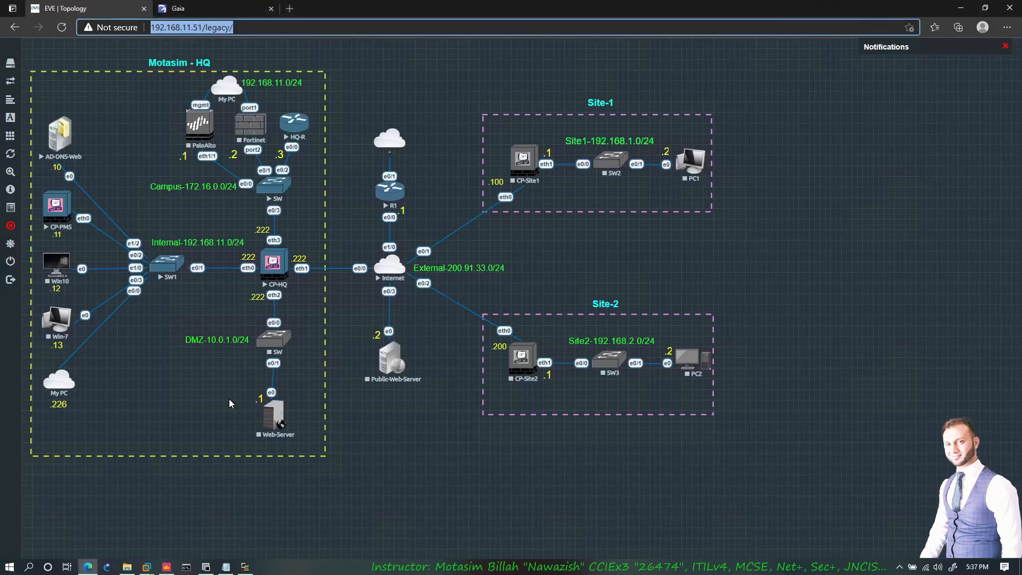
key("ctrl+Tab")
scroll(94, 458, "down", 10)
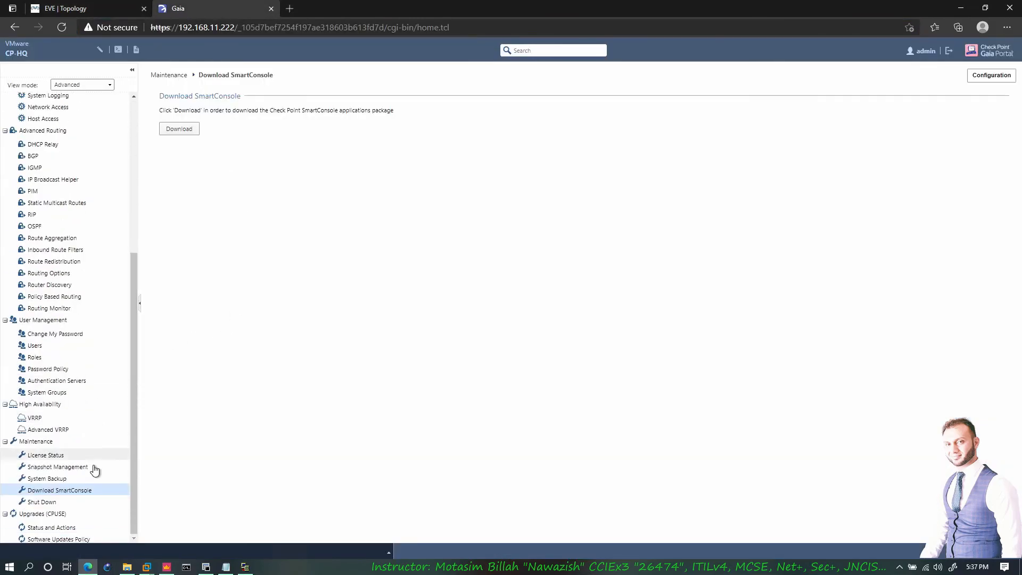
- Run Check For Updates in CPUSE Status and Actions, then view the 6-hour Software Updates Policy
left_click(43, 503)
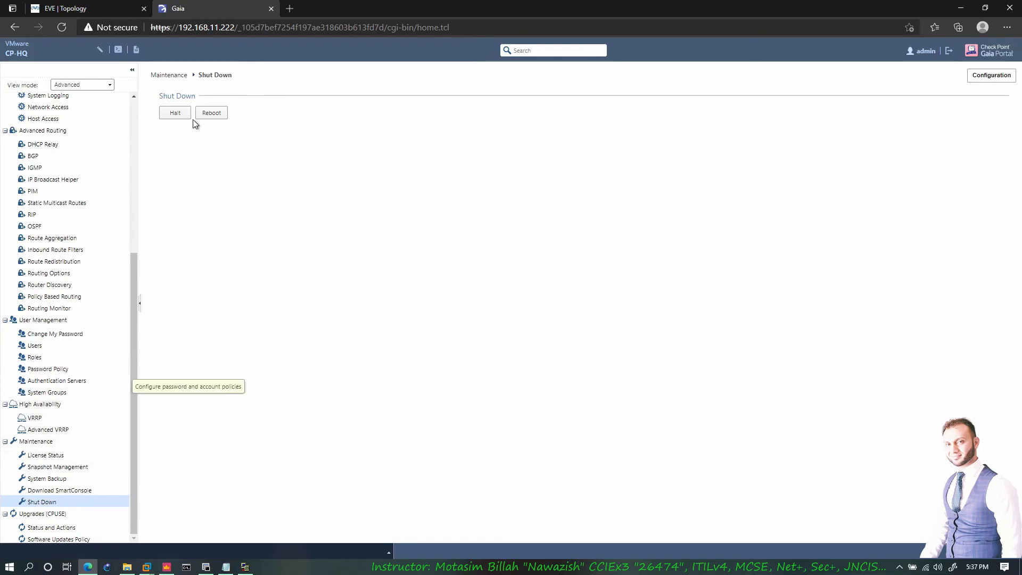
left_click(49, 528)
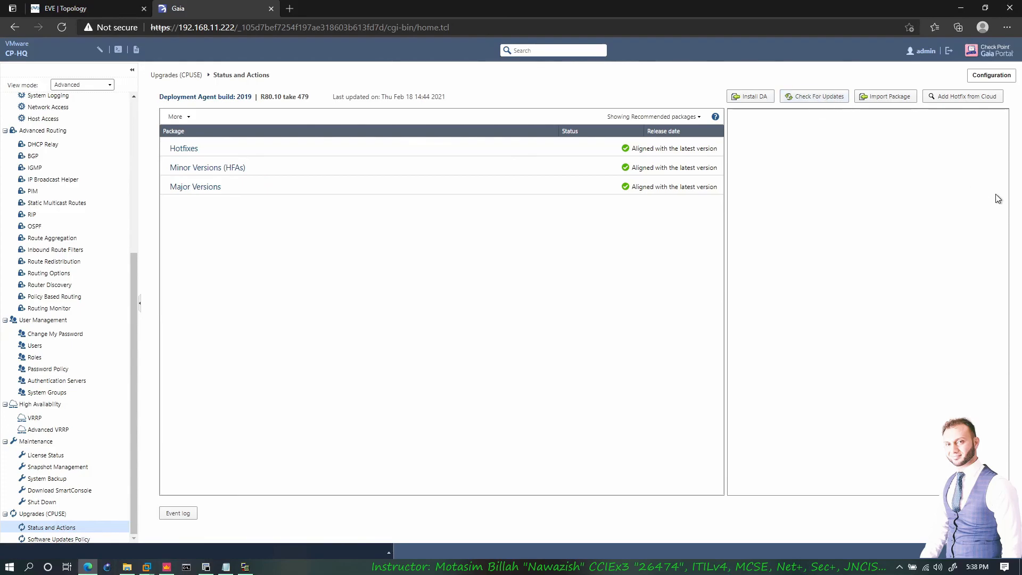
left_click(838, 99)
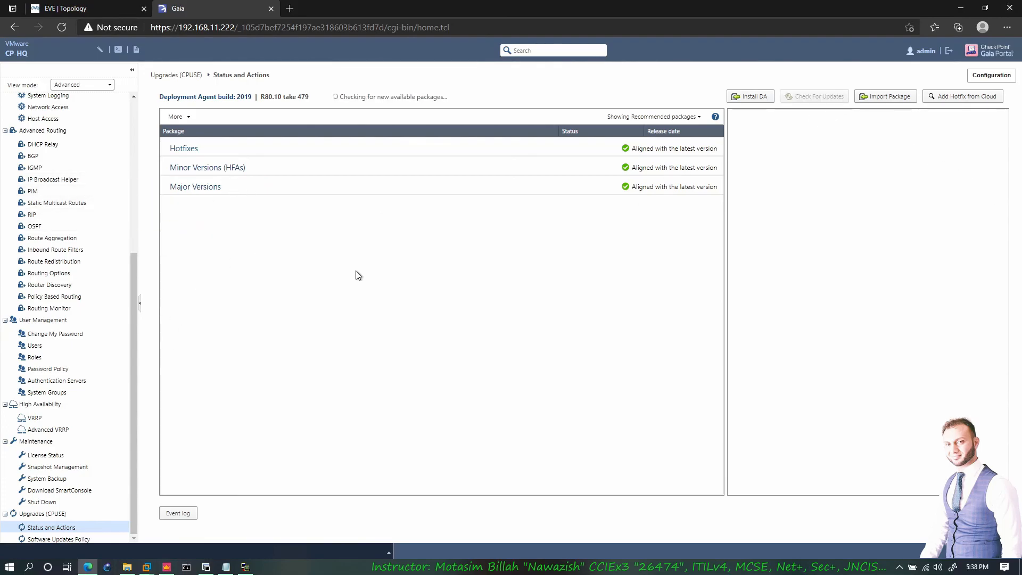
left_click(106, 8)
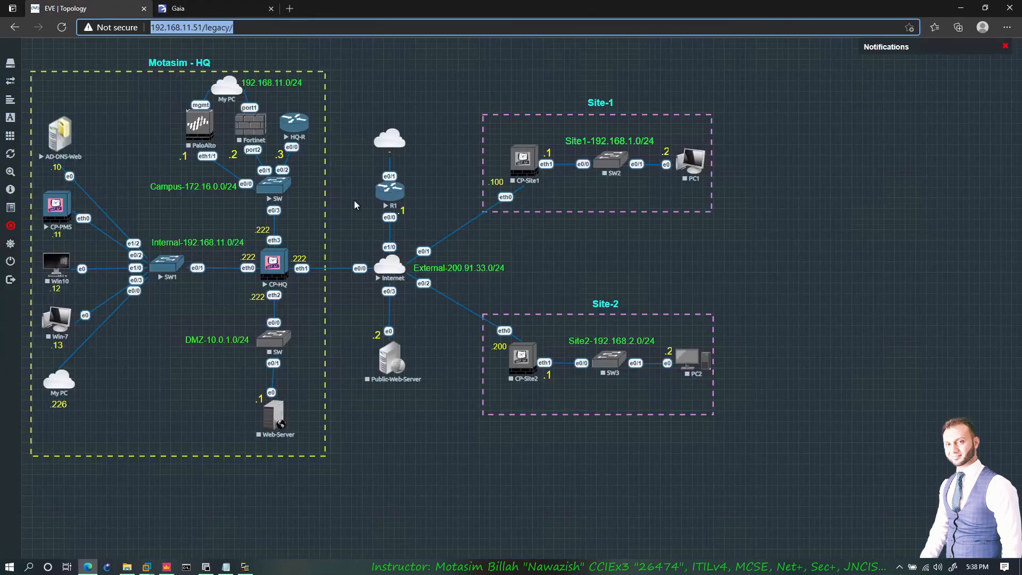
left_click(218, 11)
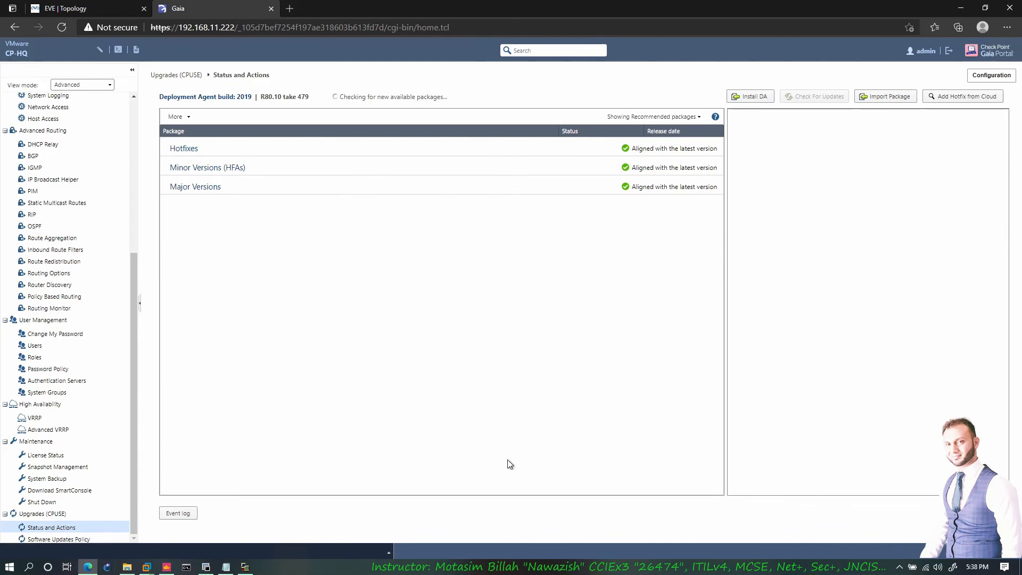
left_click(754, 101)
left_click(56, 539)
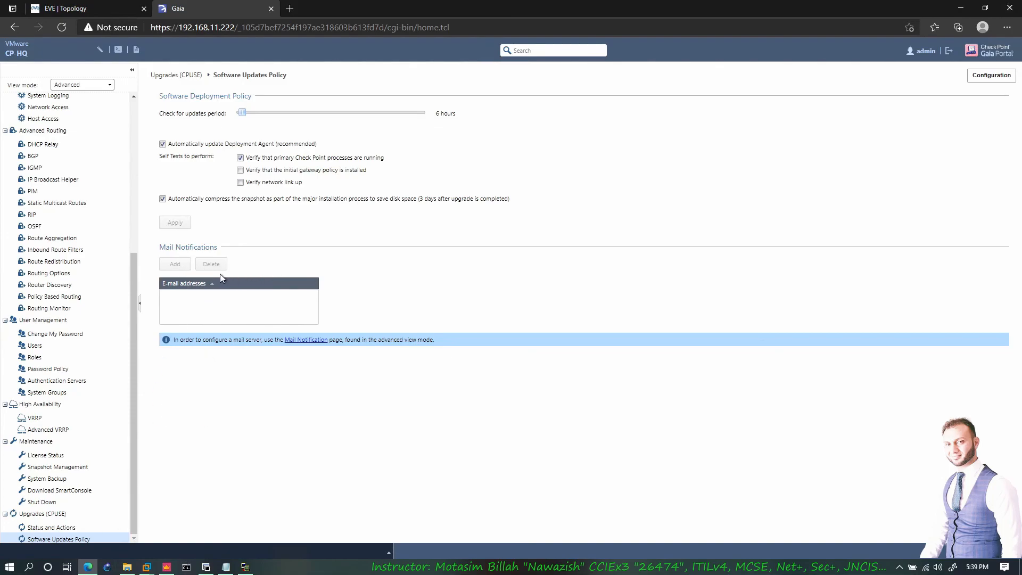
- Browse Mail Notification and Software Updates Policy, return to CPUSE Status and Actions, and show the TFTP log
scroll(69, 223, "up", 4)
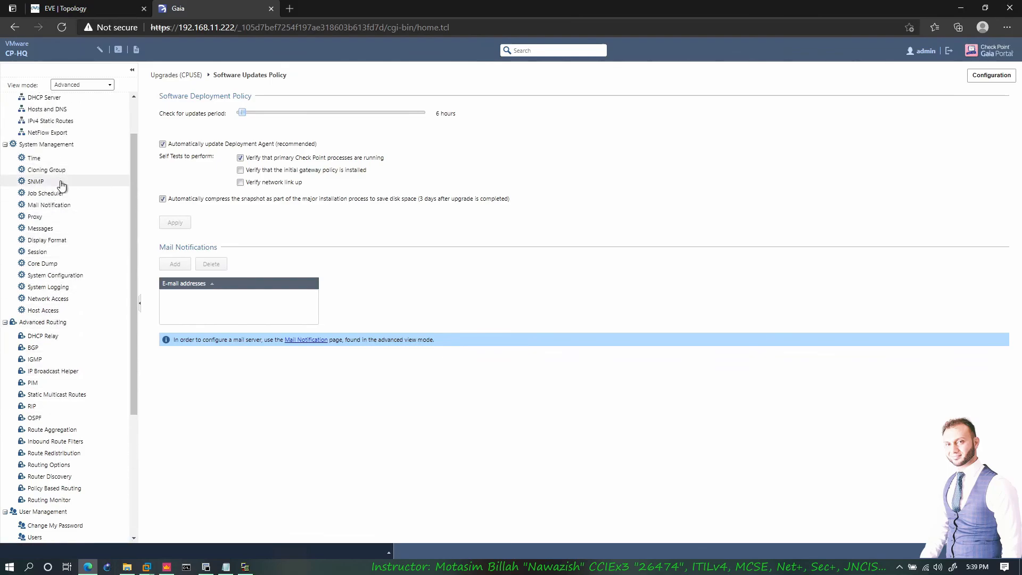
left_click(49, 205)
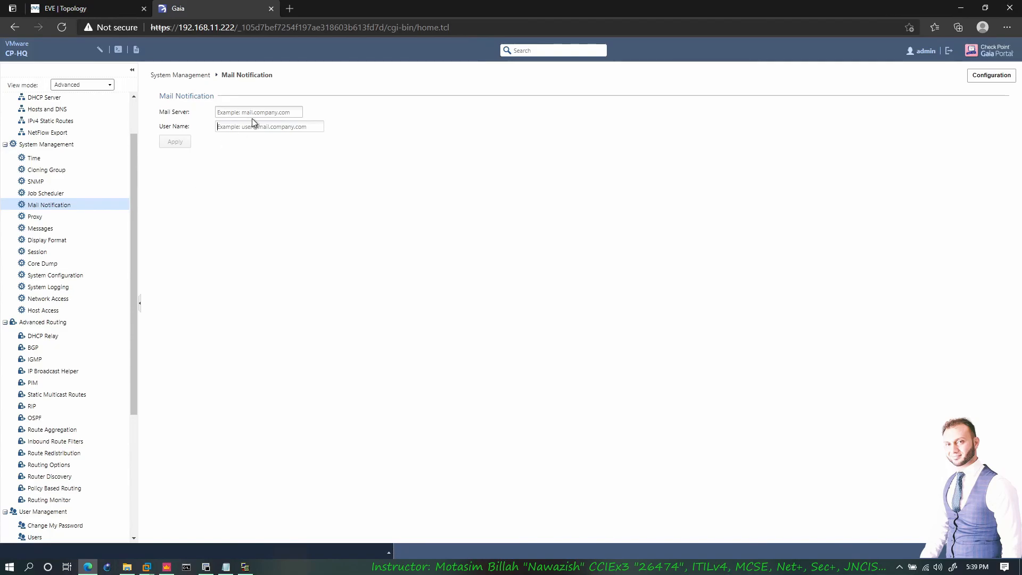
scroll(119, 427, "down", 4)
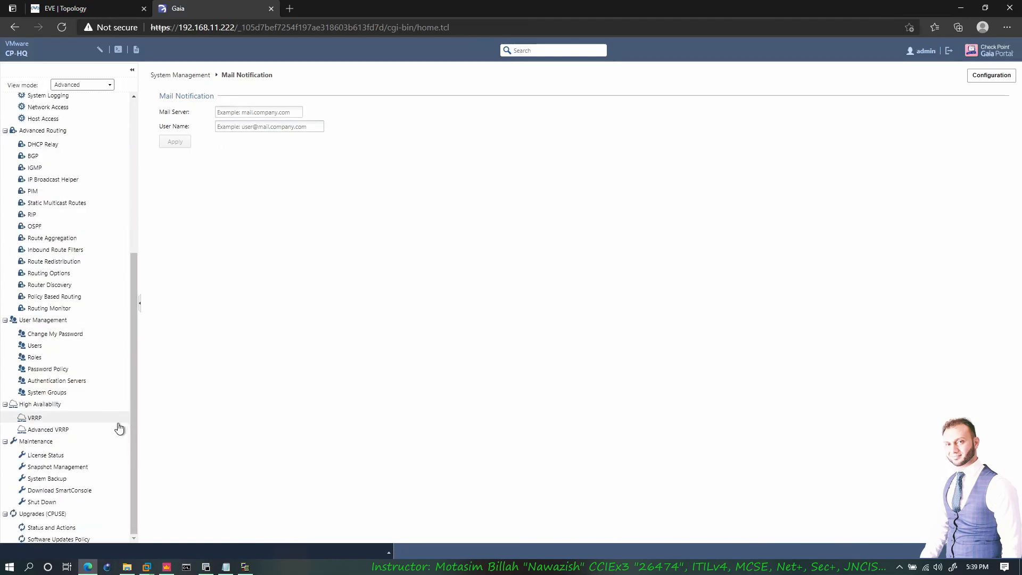
left_click(56, 539)
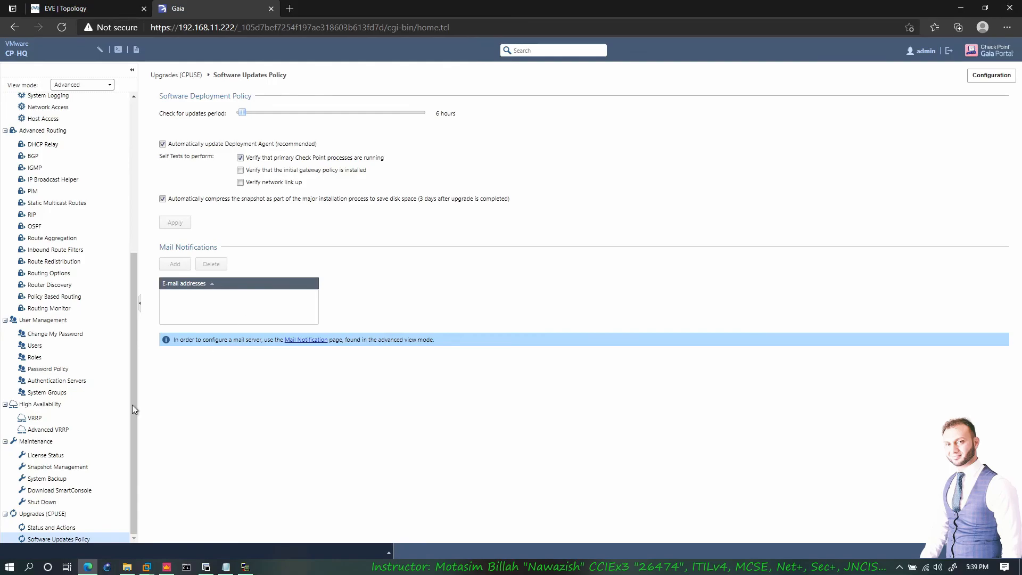
left_click(64, 529)
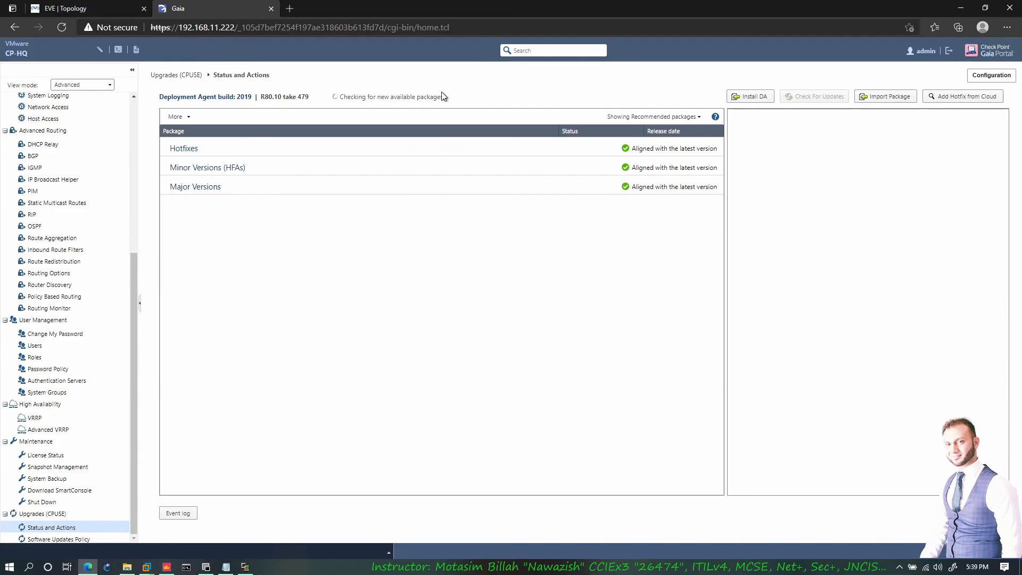
left_click(254, 569)
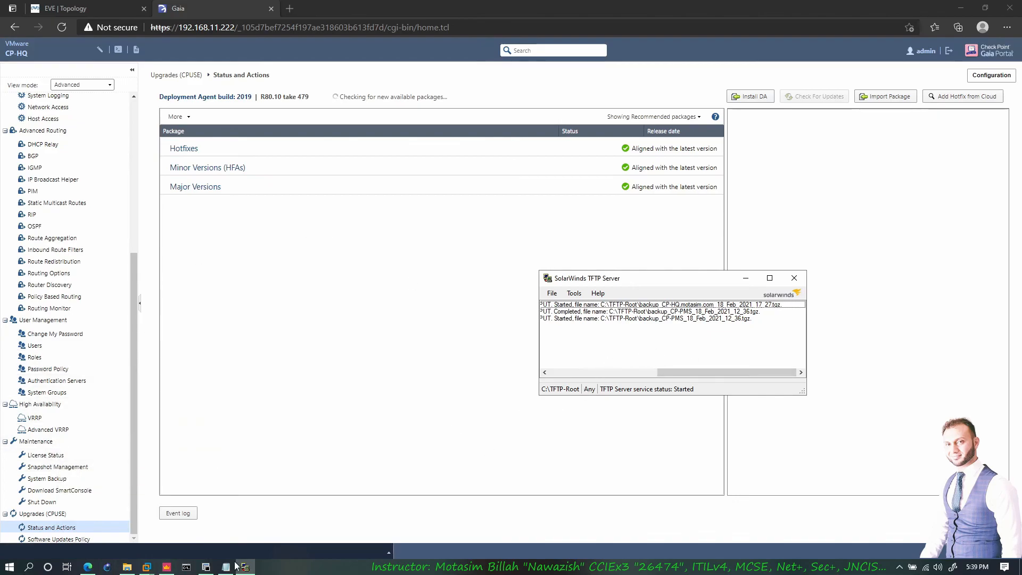
- Refresh TFTP-Root in File Explorer, then check the 2.09 GB backup's upload progress in System Backup
left_click(127, 566)
right_click(749, 440)
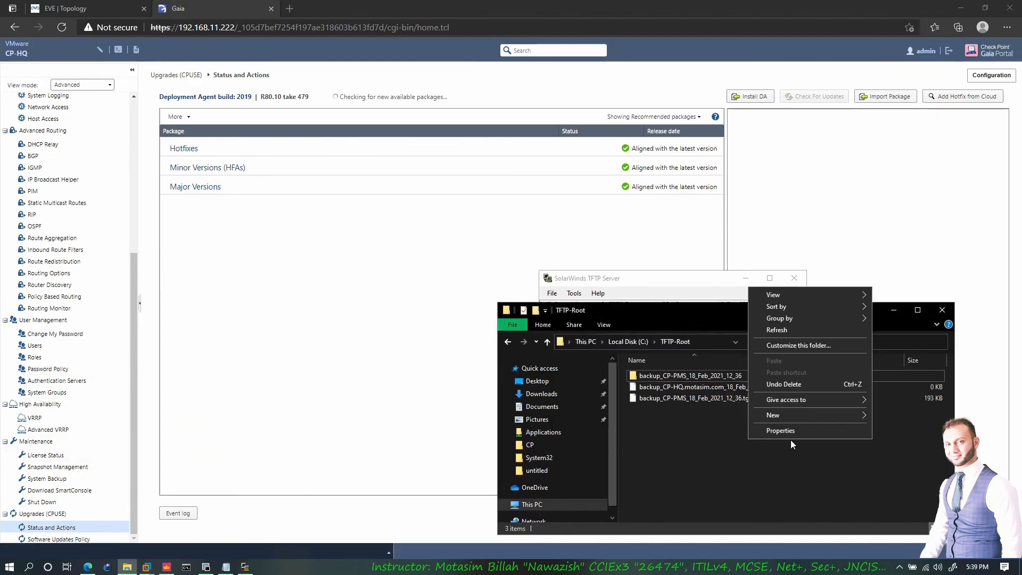
left_click(785, 330)
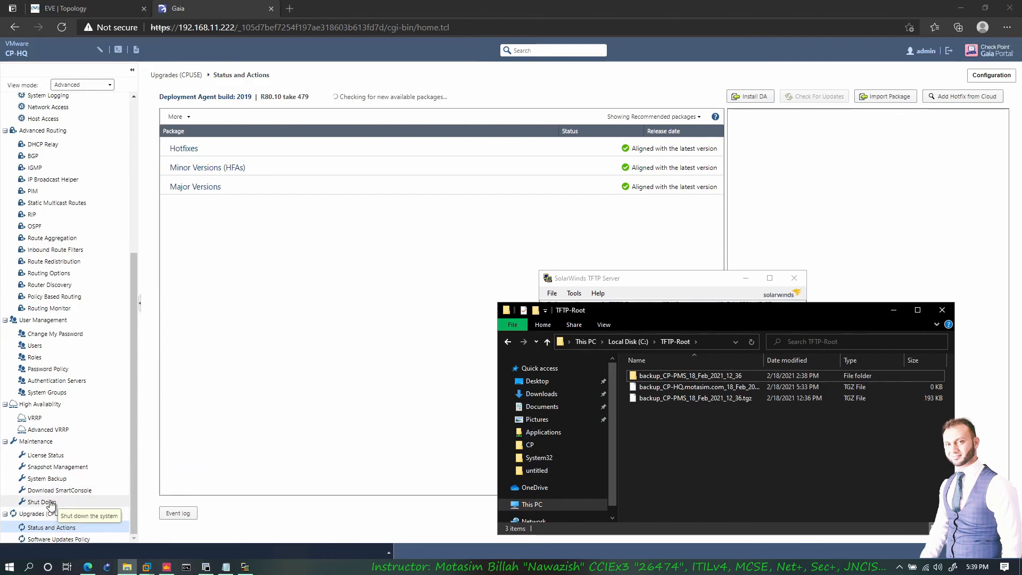
left_click(48, 478)
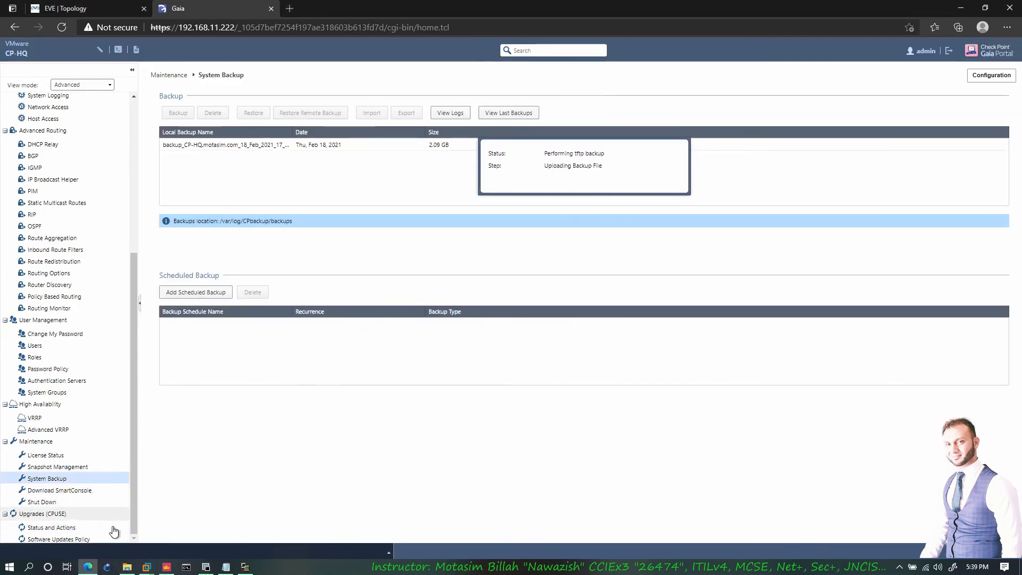
- Recheck the CPUSE deployment agent status, then open the Overview dashboard showing R80.10 build 479
left_click(58, 538)
left_click(59, 530)
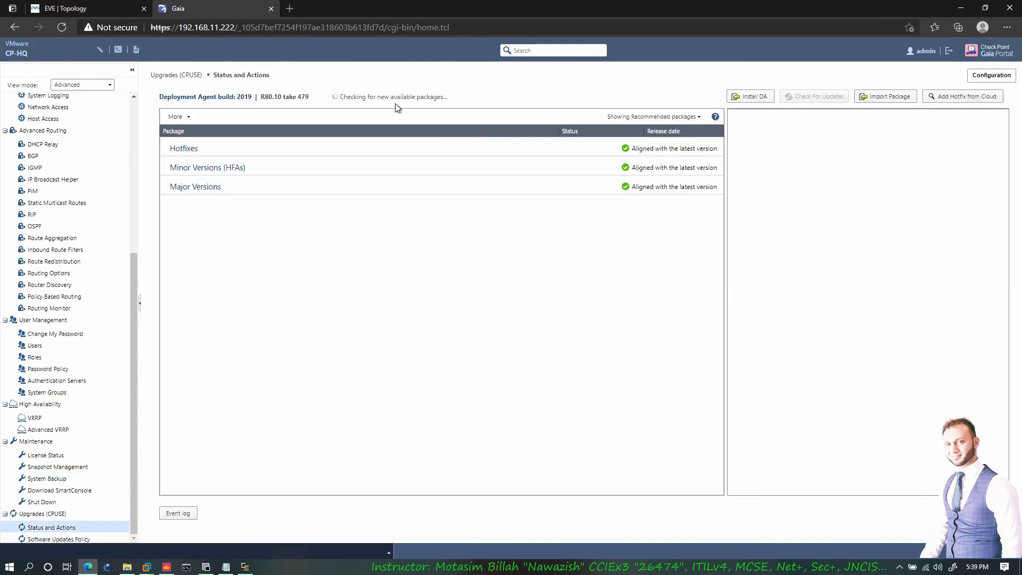
triple_click(456, 100)
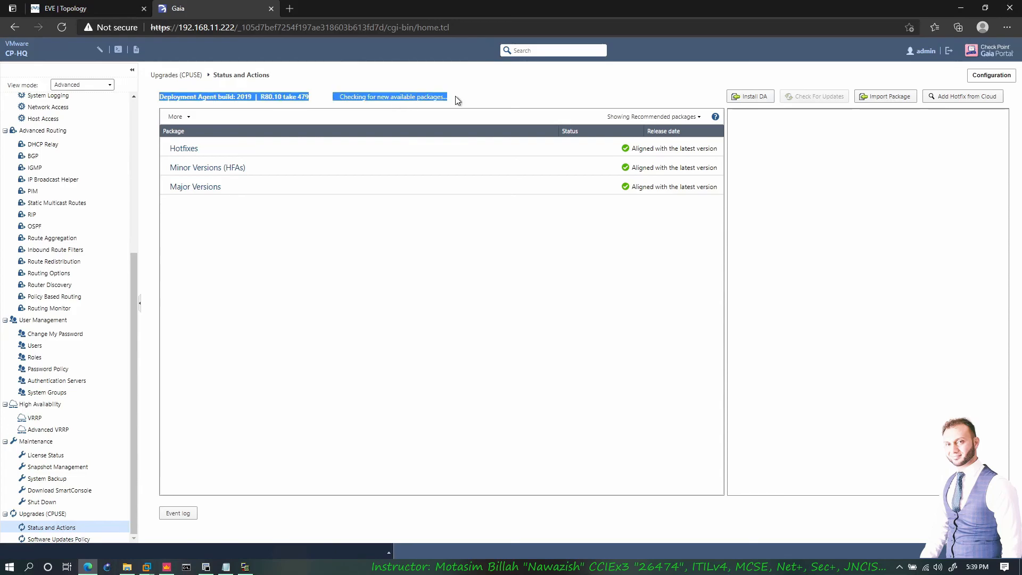
left_click(455, 98)
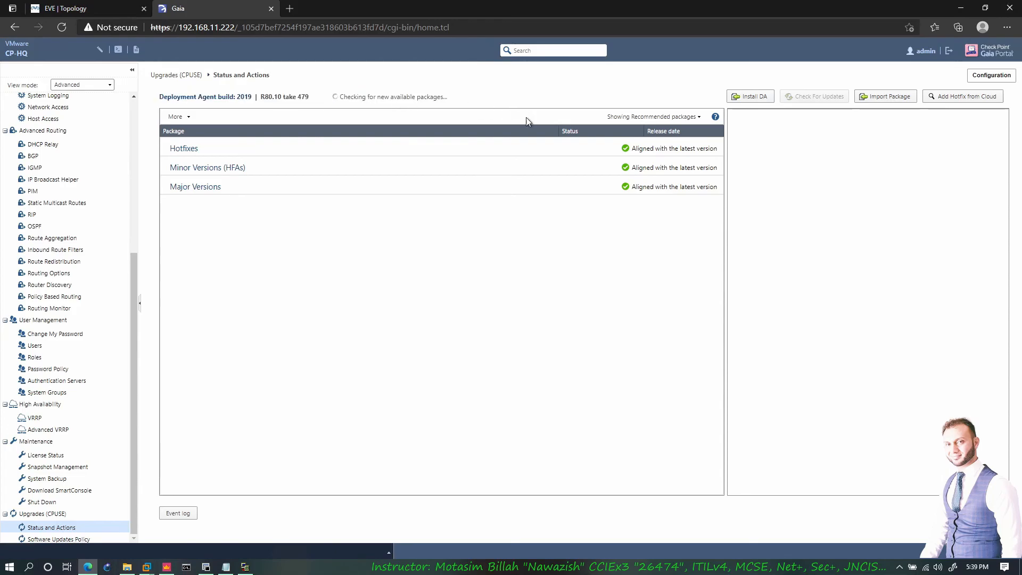
scroll(119, 282, "up", 3)
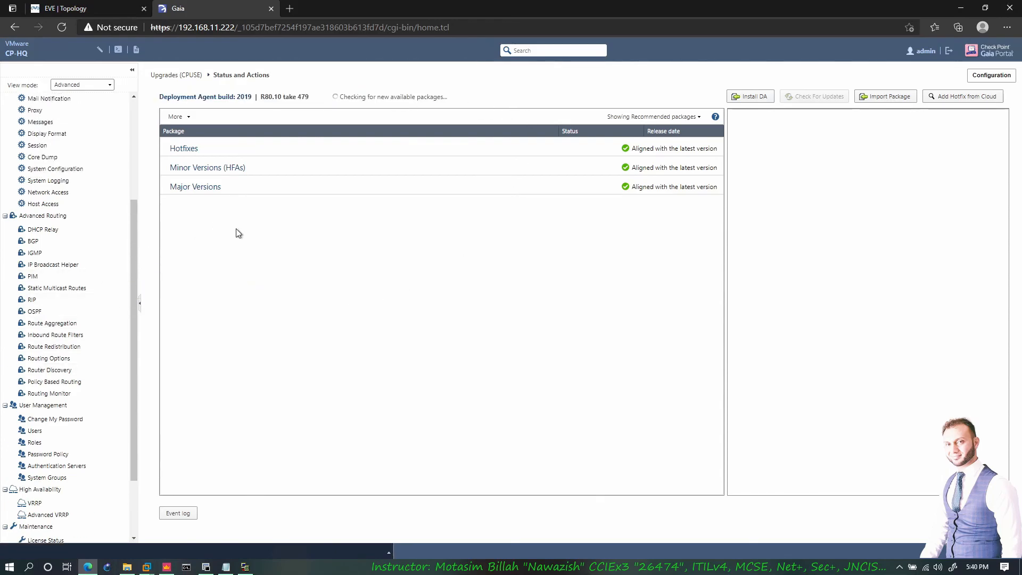
scroll(120, 175, "up", 5)
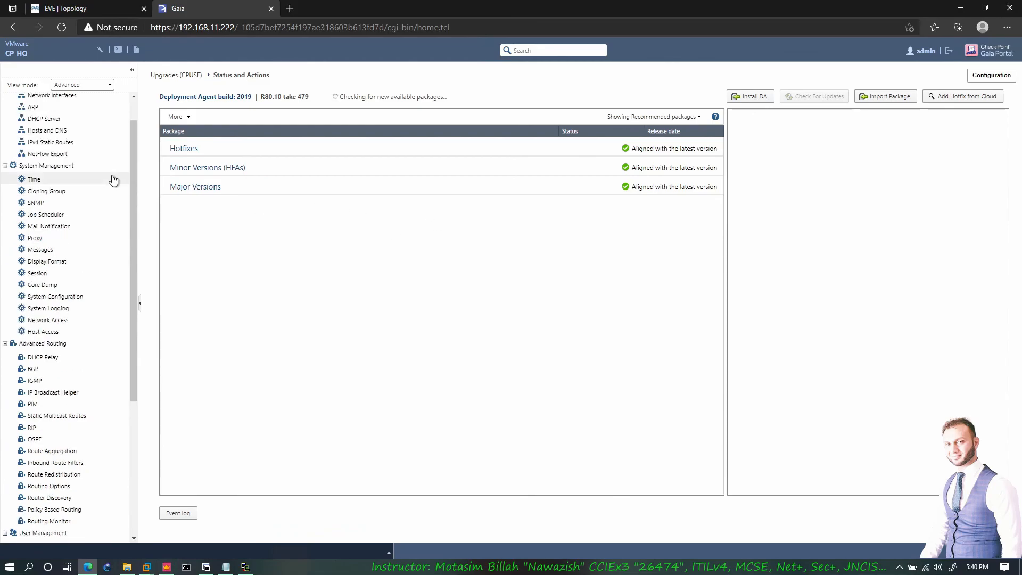
left_click(39, 101)
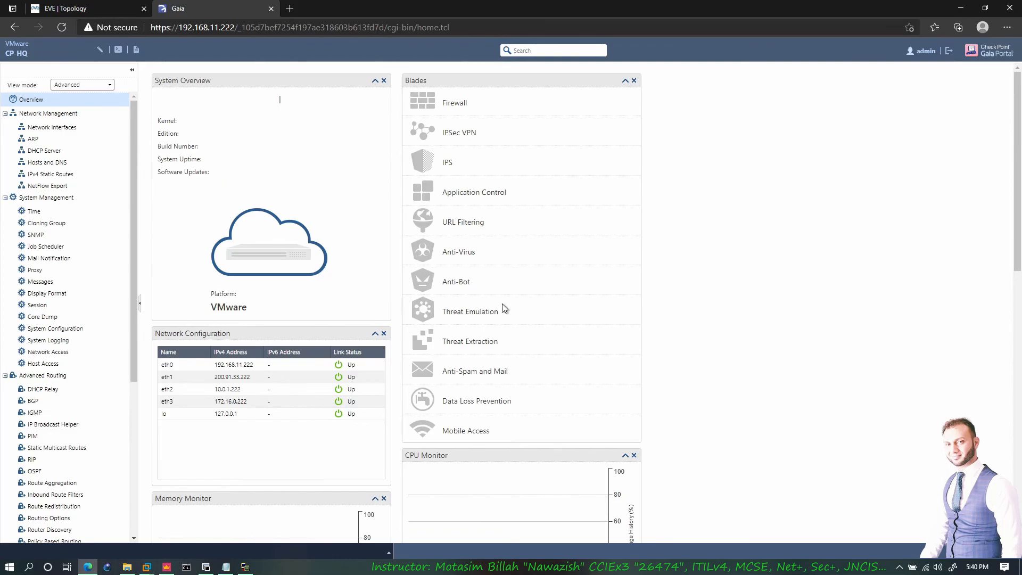
scroll(548, 361, "down", 8)
scroll(549, 361, "up", 8)
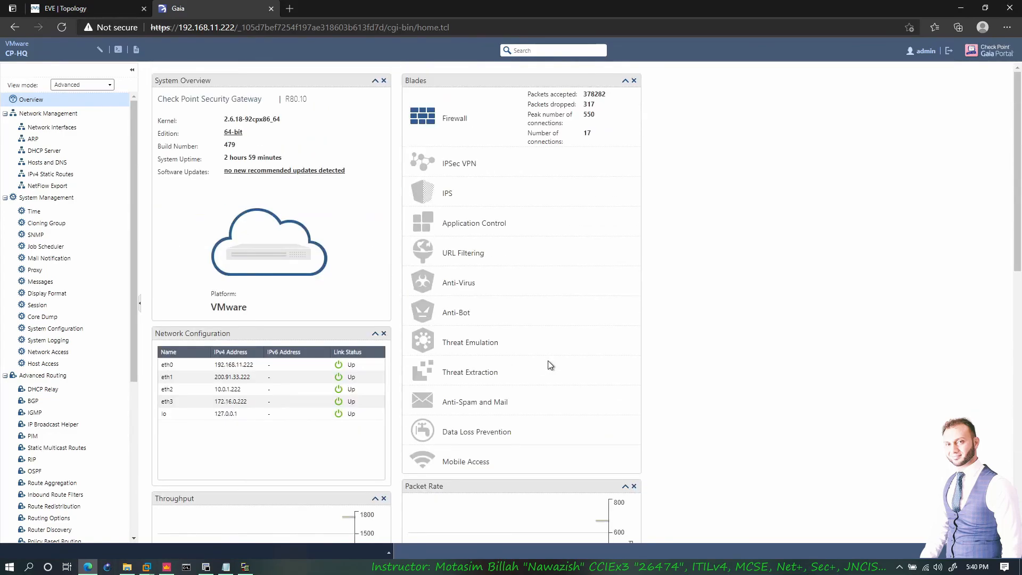